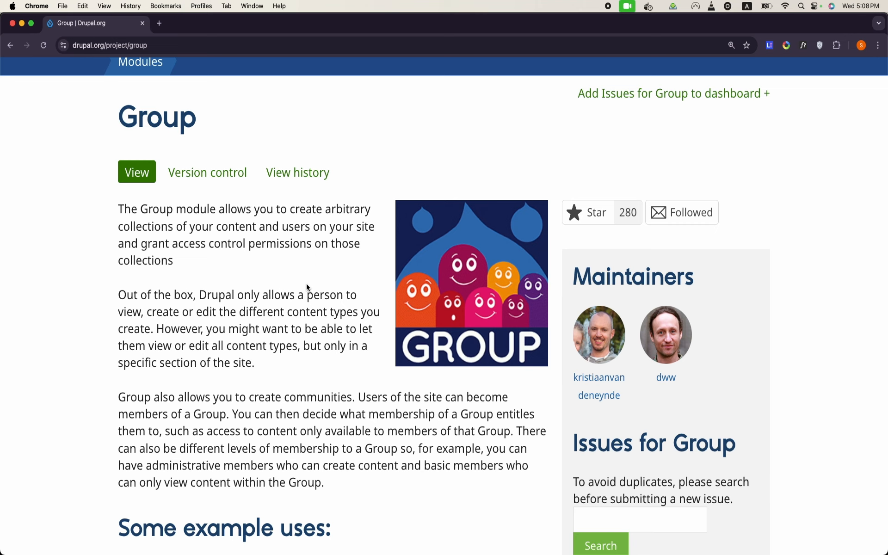
scroll(155, 301, "down", 5)
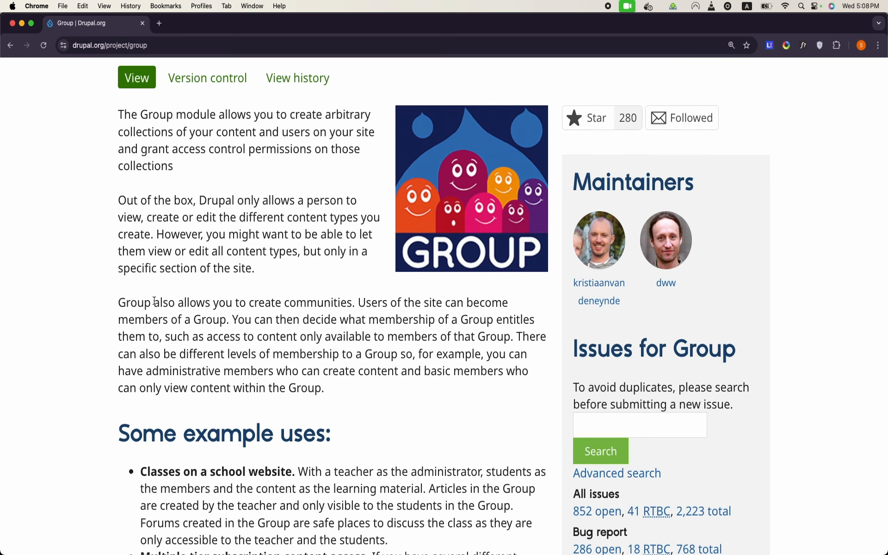
scroll(155, 300, "down", 10)
scroll(155, 301, "down", 2)
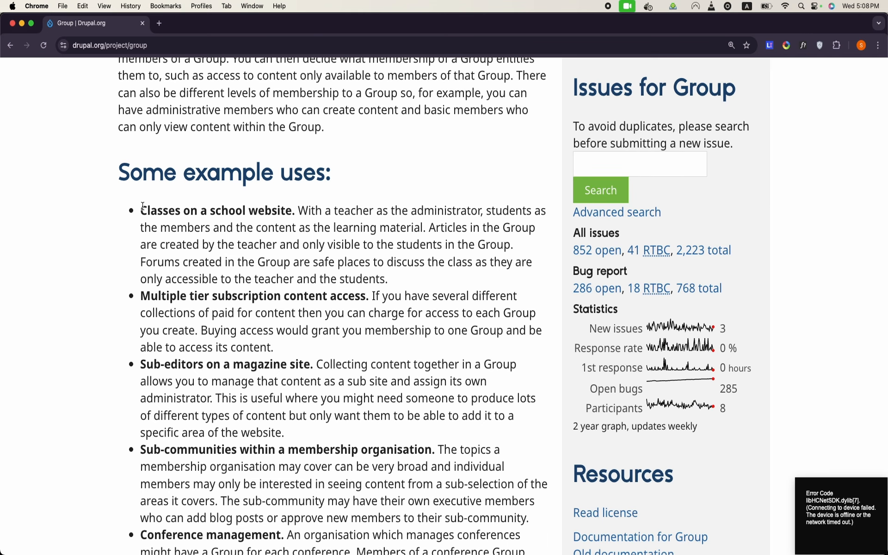
double_click(211, 214)
triple_click(211, 214)
left_click(211, 214)
double_click(211, 214)
left_click(211, 214)
double_click(317, 289)
left_click_drag(366, 296, 254, 297)
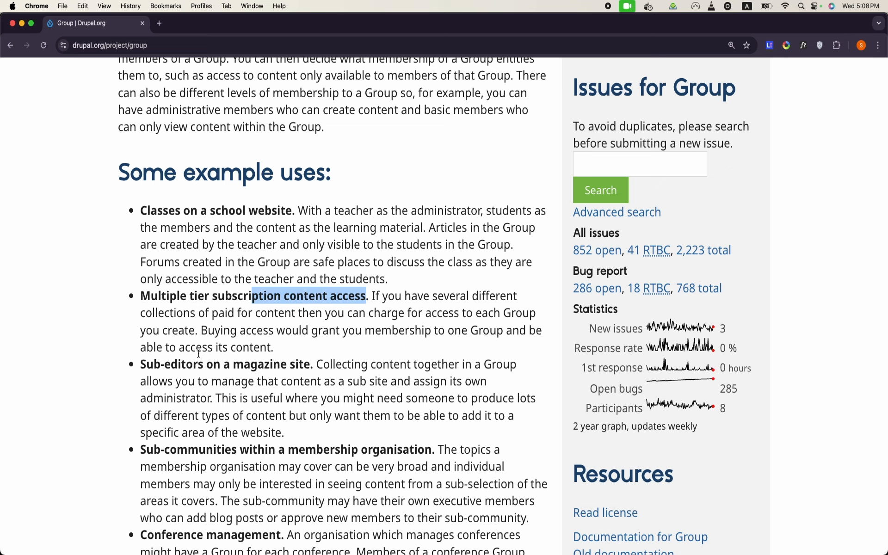
scroll(244, 375, "down", 3)
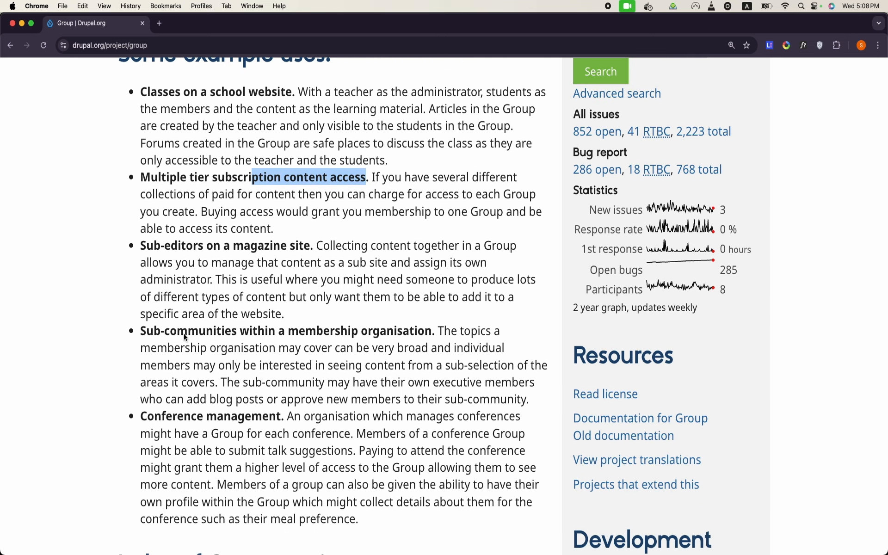
scroll(435, 342, "down", 3)
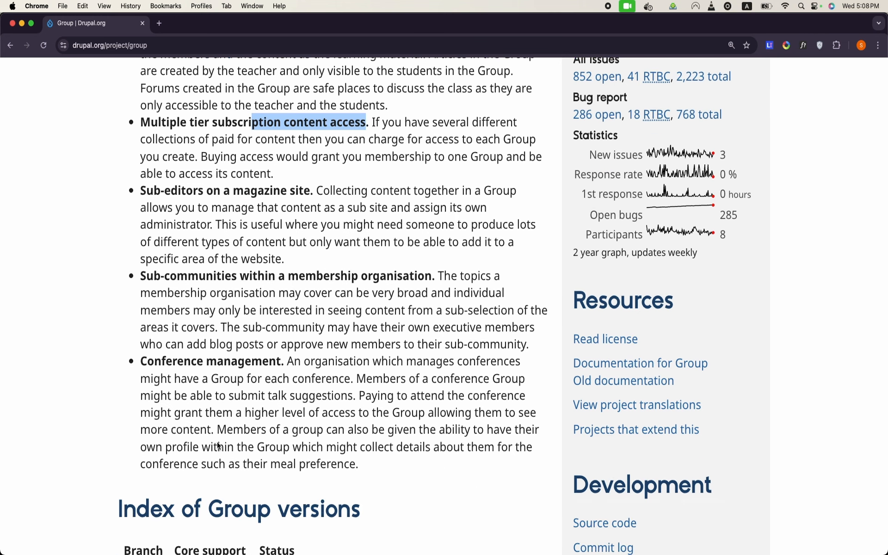
left_click(144, 318)
left_click_drag(144, 318, 283, 323)
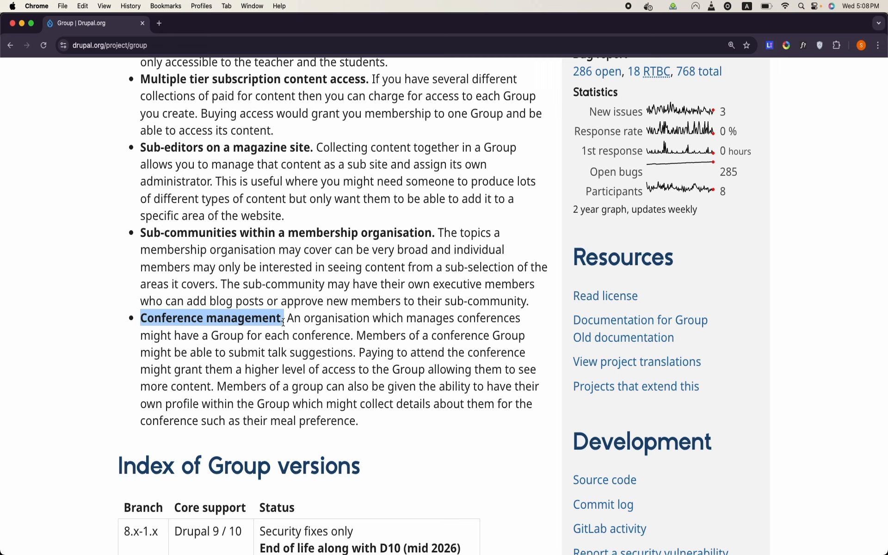
left_click(345, 339)
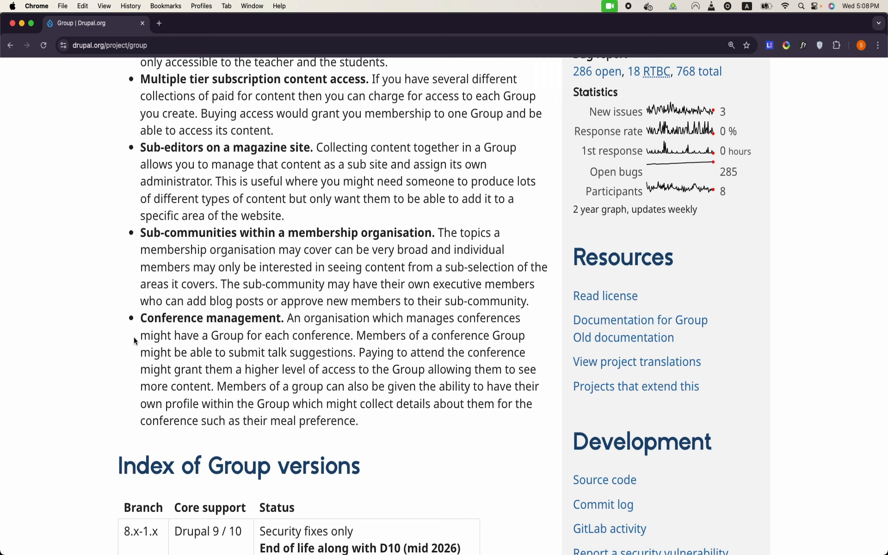
left_click_drag(142, 319, 277, 320)
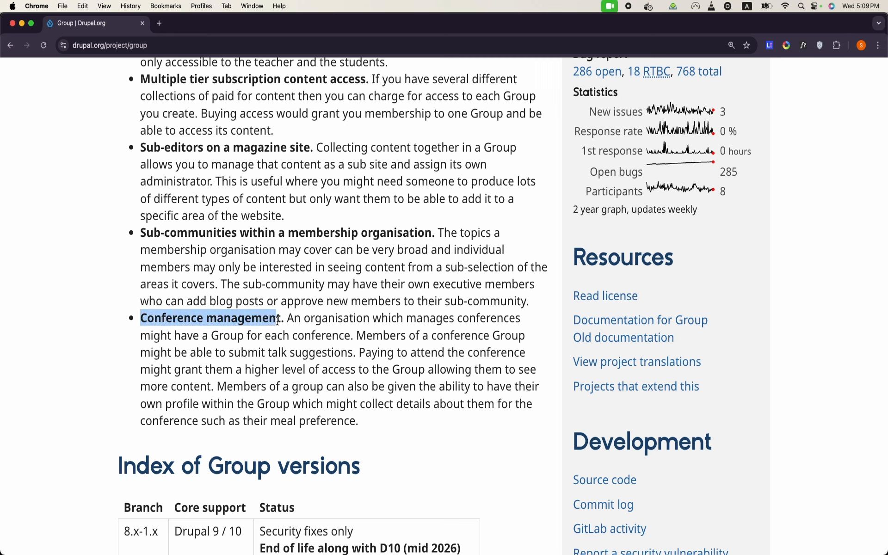
scroll(278, 321, "up", 3)
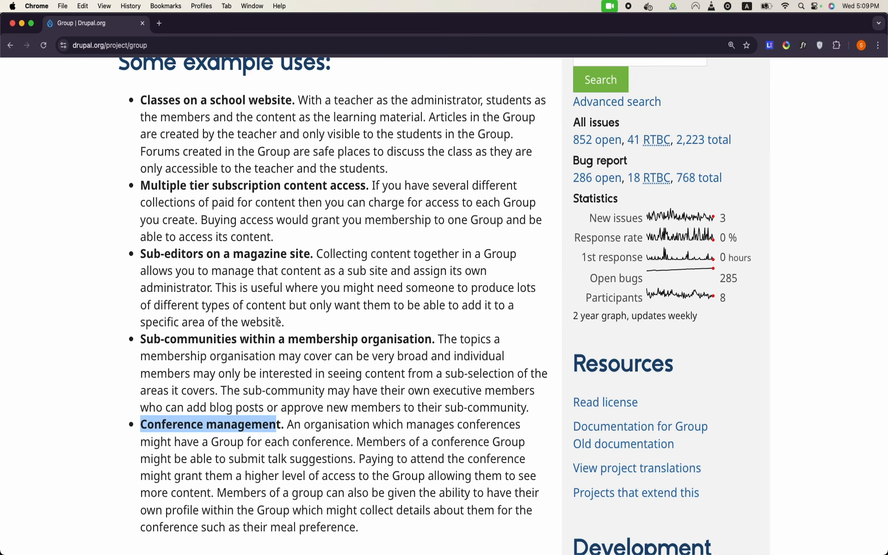
scroll(278, 322, "up", 2)
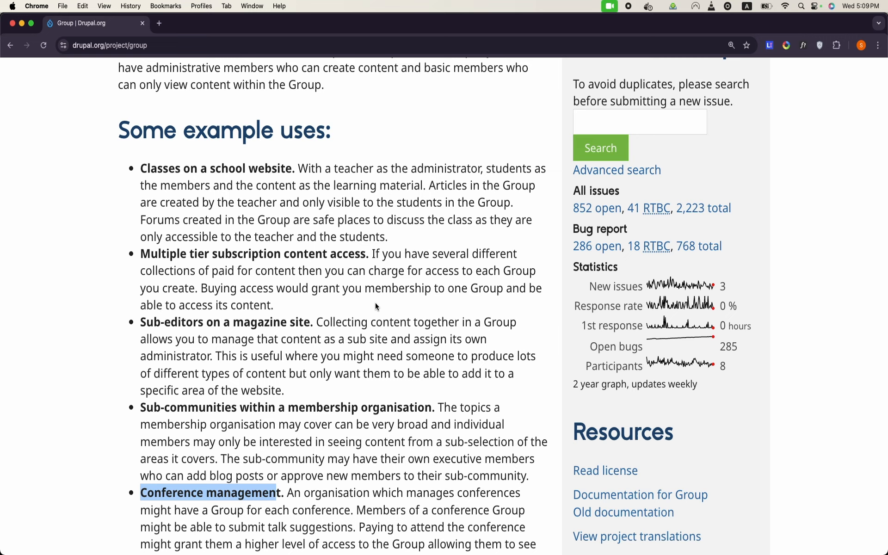
scroll(376, 306, "down", 7)
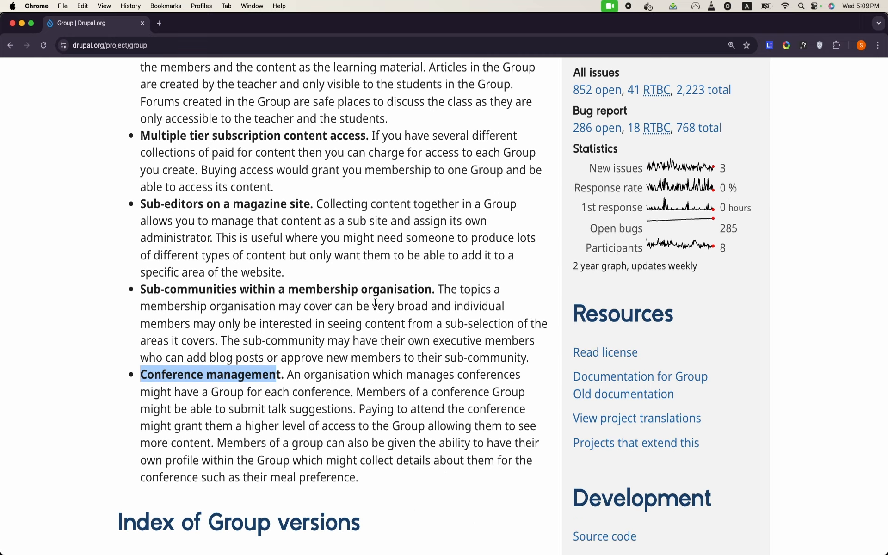
scroll(376, 303, "down", 8)
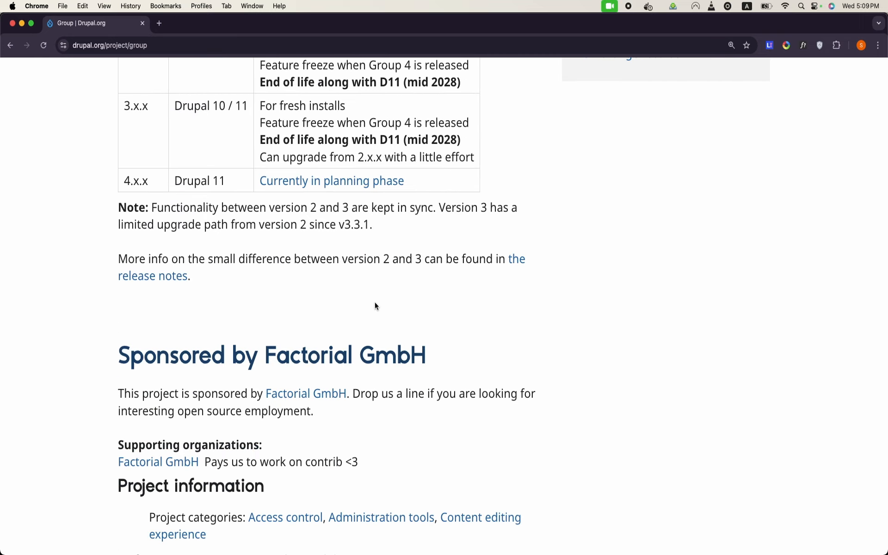
scroll(375, 302, "up", 7)
scroll(375, 302, "up", 8)
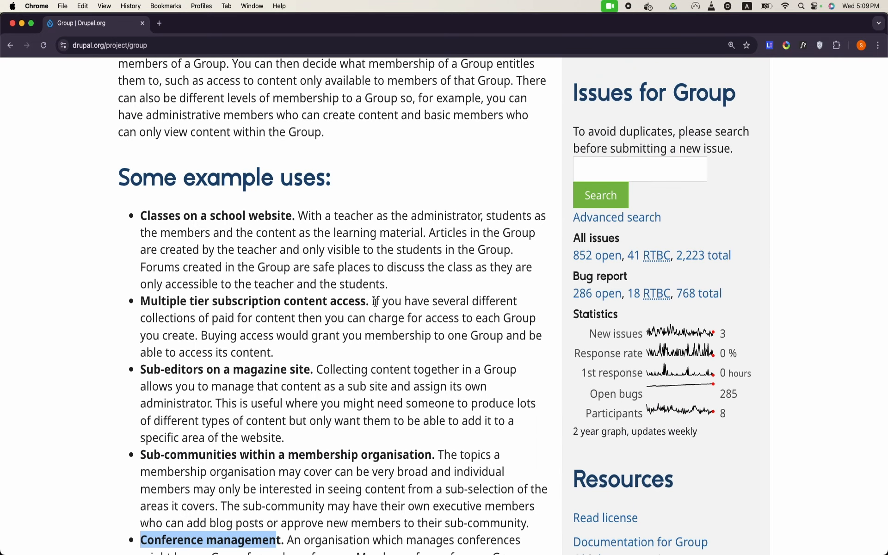
scroll(325, 340, "down", 1)
left_click(325, 340)
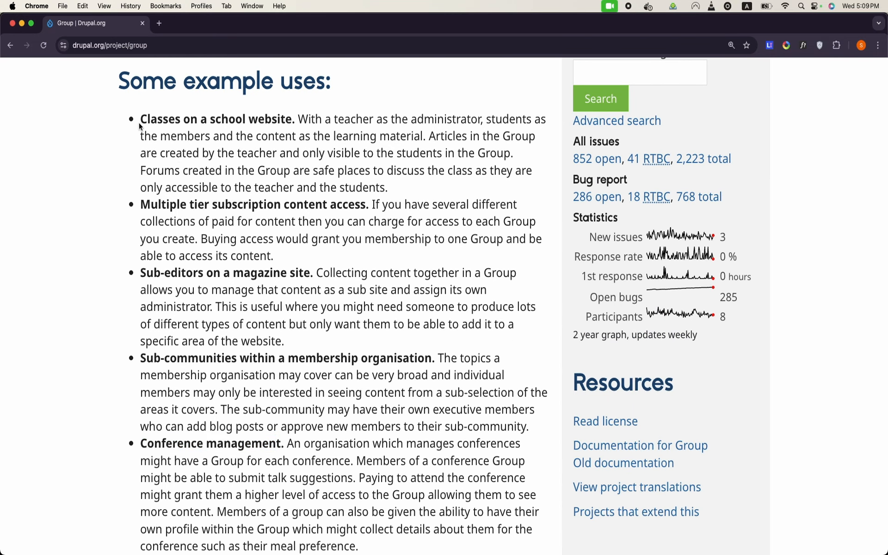
scroll(217, 202, "up", 4)
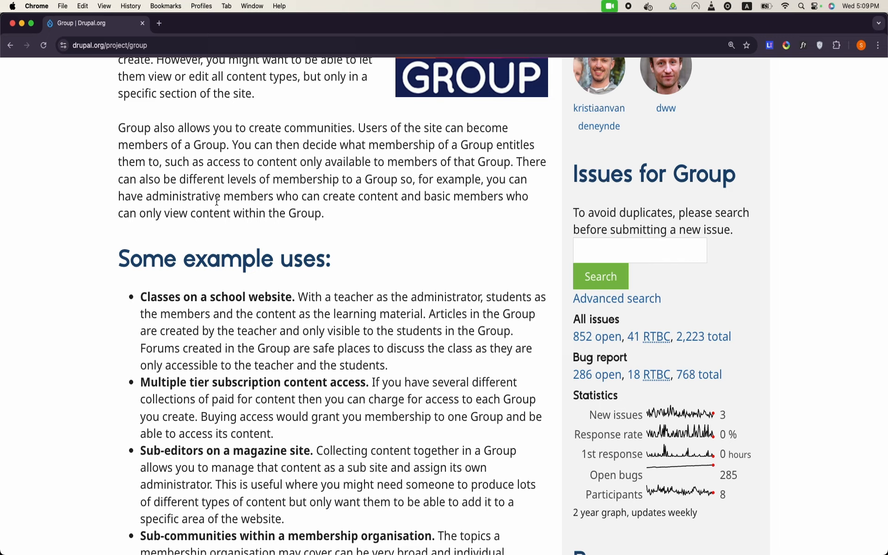
left_click_drag(148, 297, 181, 299)
double_click(179, 300)
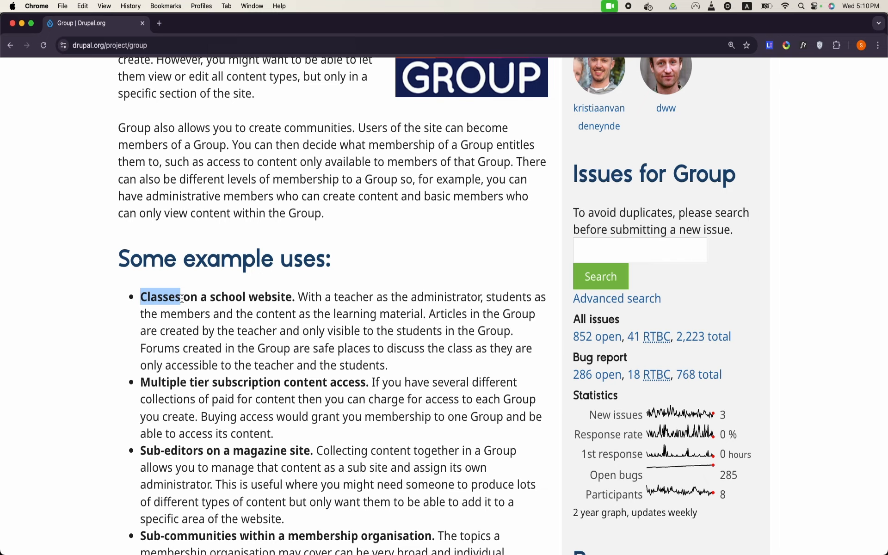
left_click(201, 303)
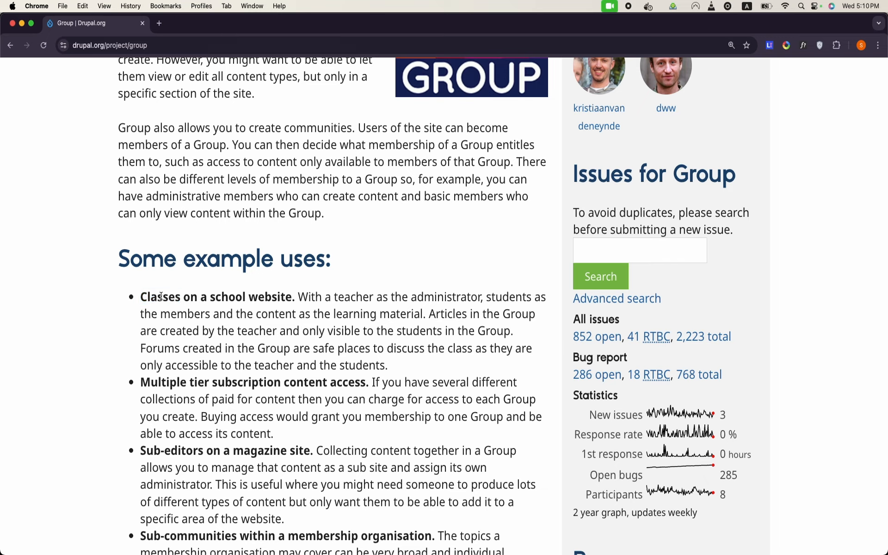
double_click(161, 296)
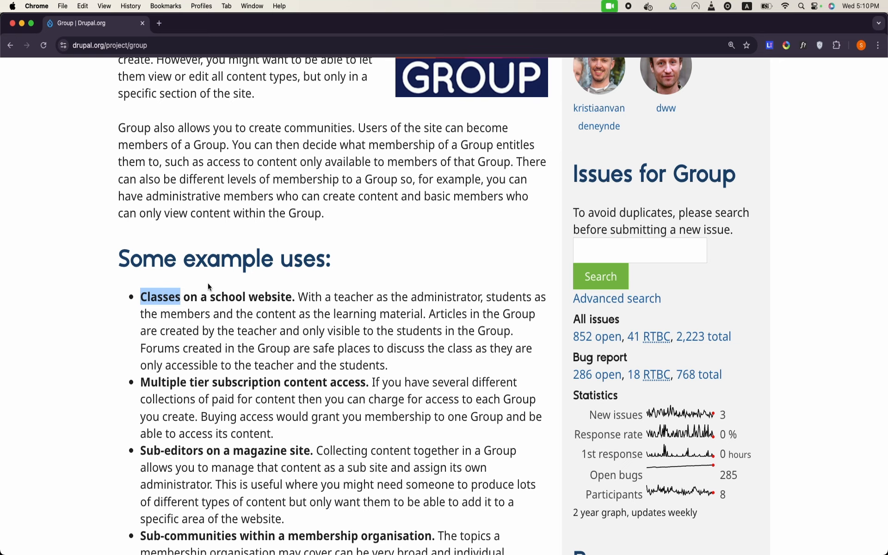
scroll(185, 318, "up", 3)
scroll(185, 318, "up", 3)
scroll(185, 318, "down", 3)
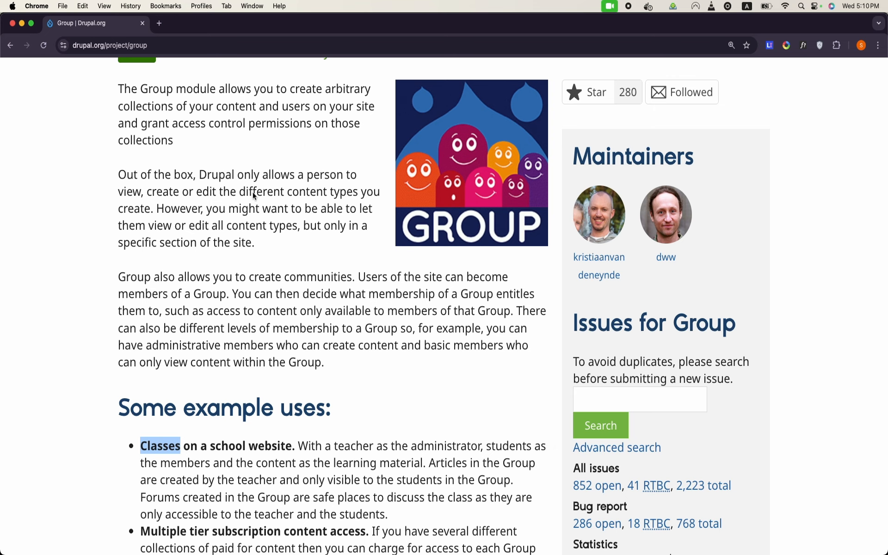
mouse_move(327, 549)
scroll(327, 463, "down", 5)
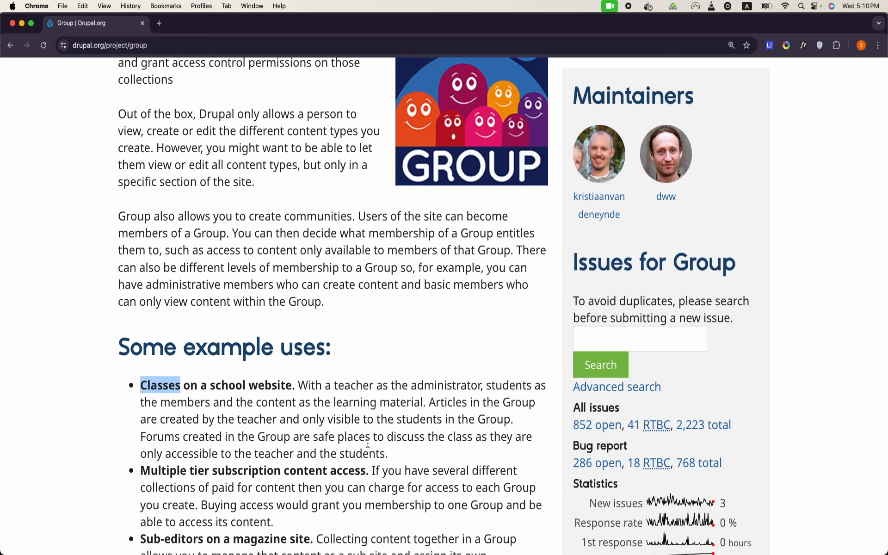
mouse_move(398, 553)
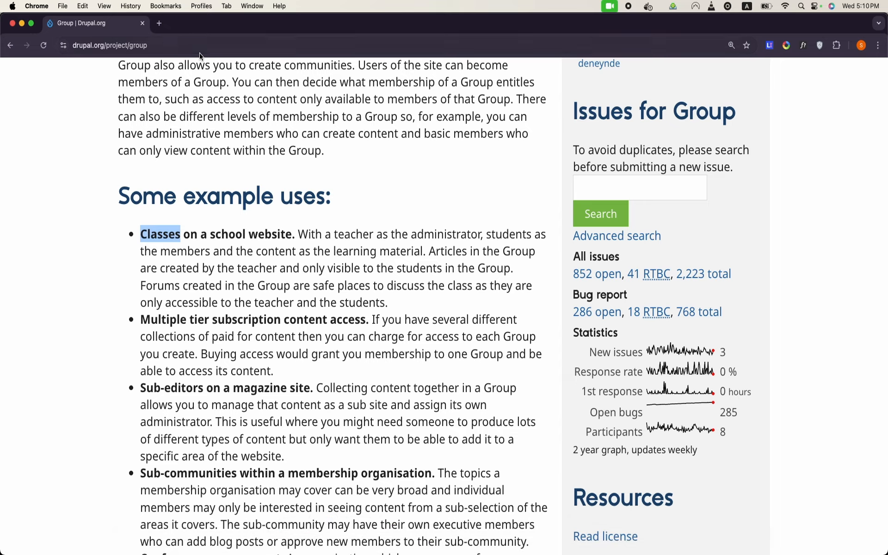
Step: Load theme4.ddev.site in a new Chrome tab and zoom the page to 125%
left_click(159, 23)
type("thm")
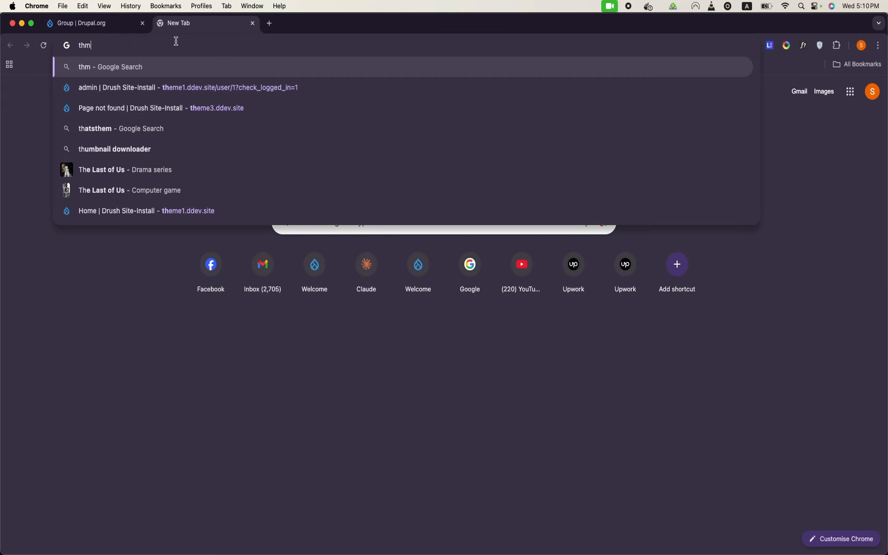
key("BackSpace")
type("eme")
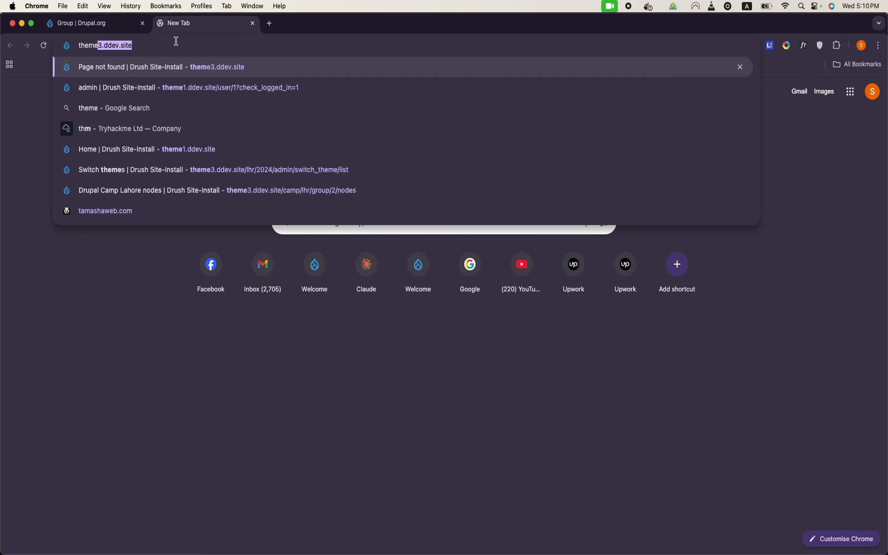
type("4.dd")
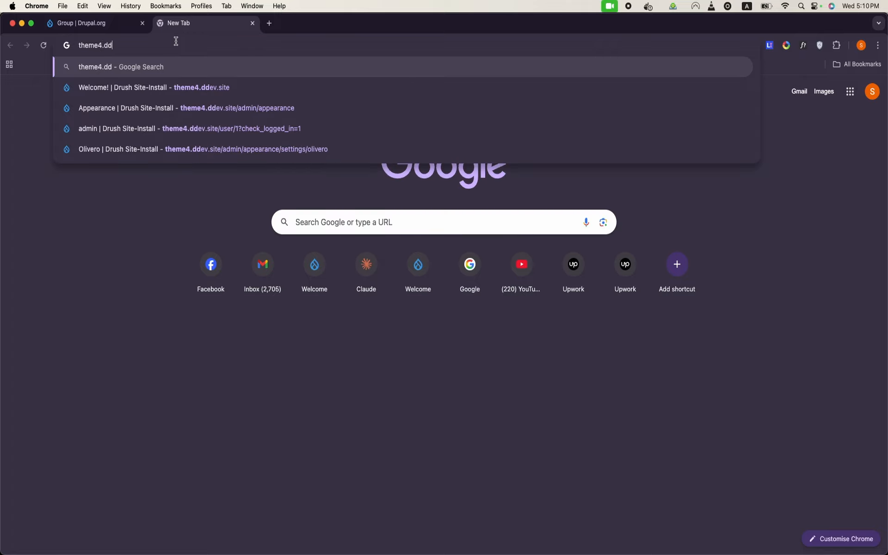
left_click(162, 86)
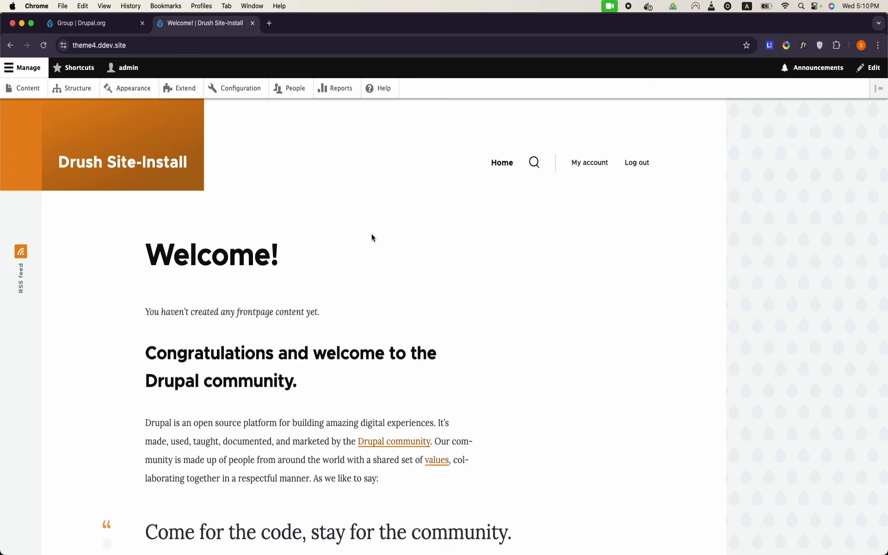
key("super+equal")
key("super+equal")
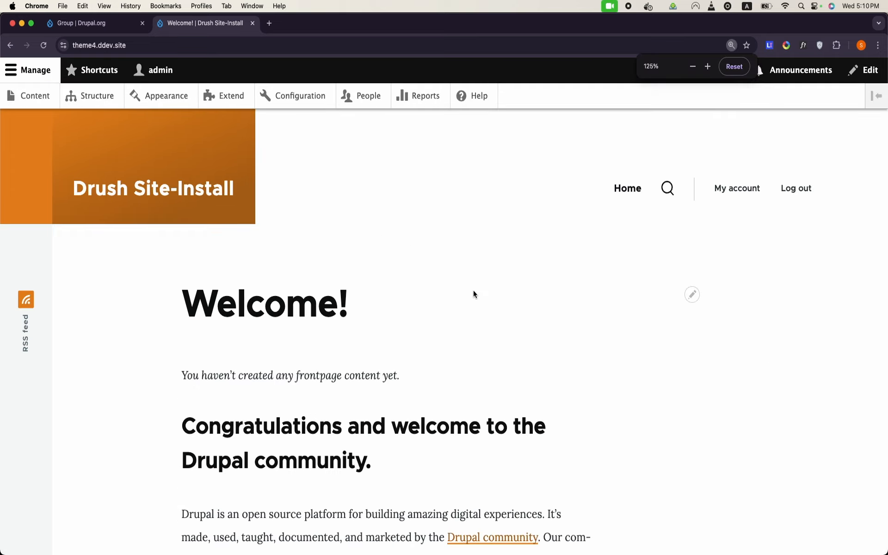
Step: Go through Content > Add content to the Create Article form
left_click(50, 107)
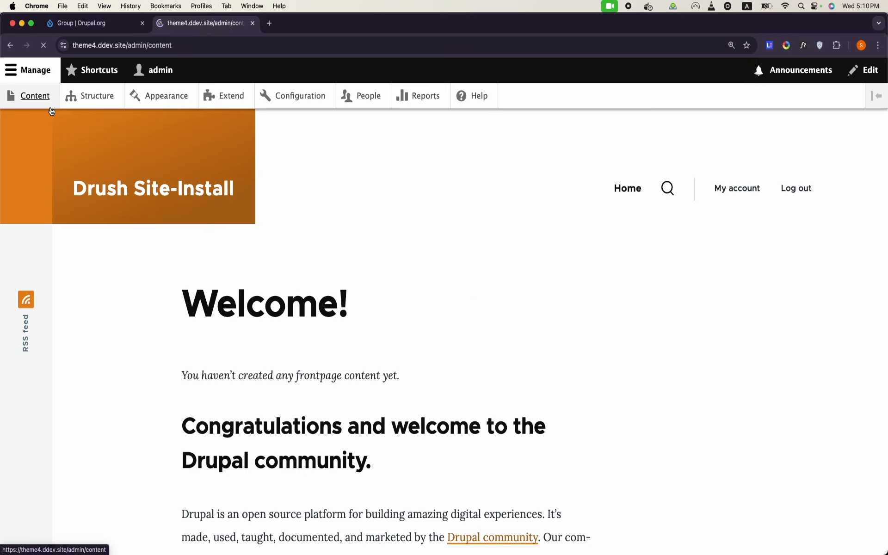
left_click(90, 232)
left_click(75, 225)
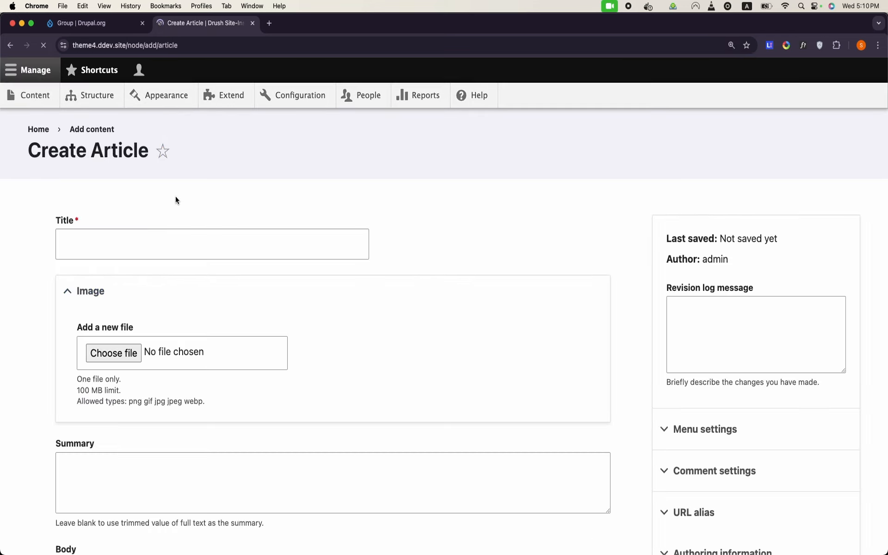
Step: Title the article 'Test Content 1' and save it as published
left_click(182, 257)
type("Test Content 1")
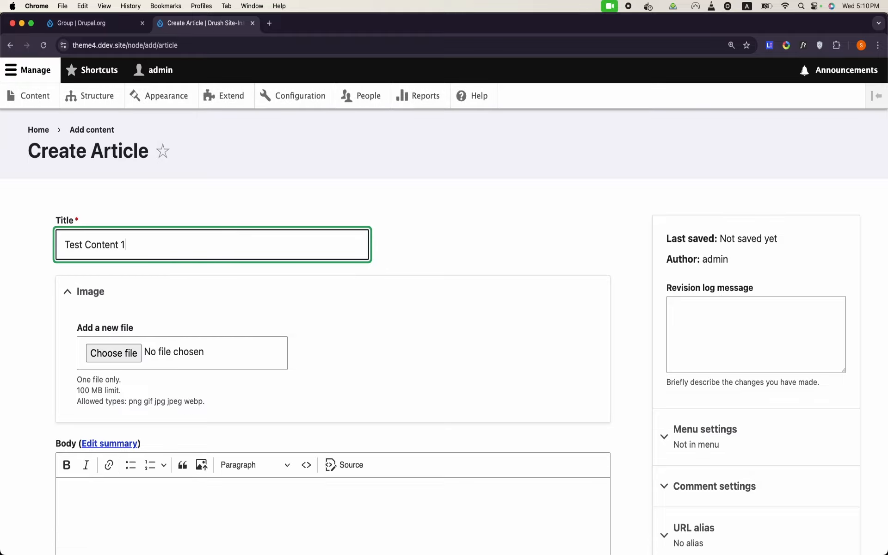
scroll(186, 324, "down", 10)
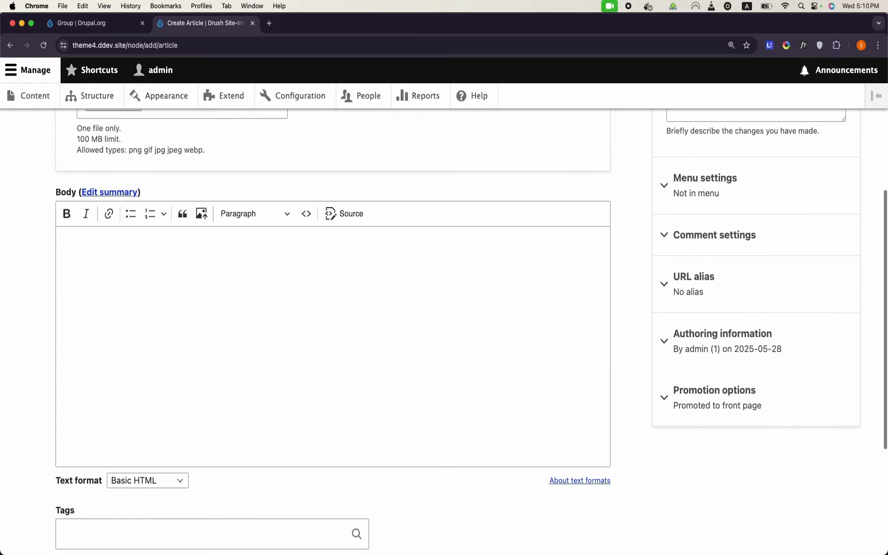
left_click(103, 462)
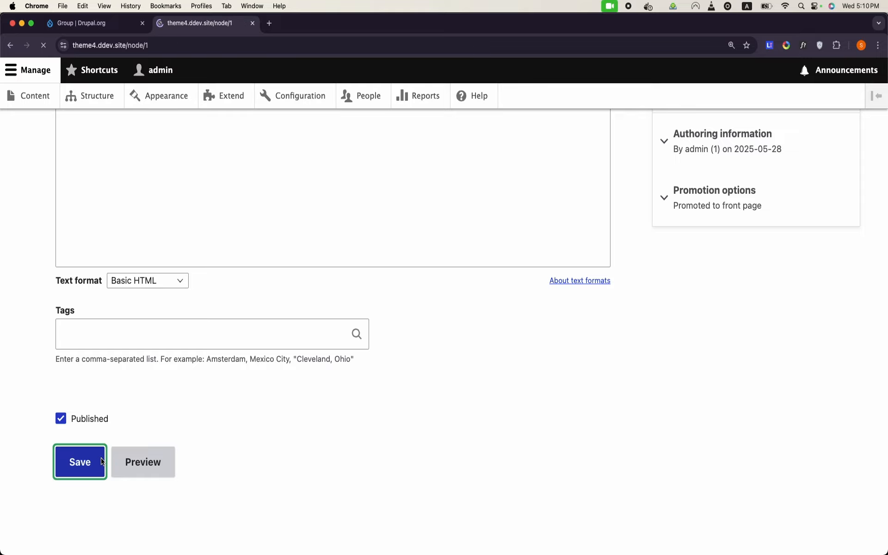
Step: Copy the node/1 page URL from the address bar
scroll(237, 369, "down", 5)
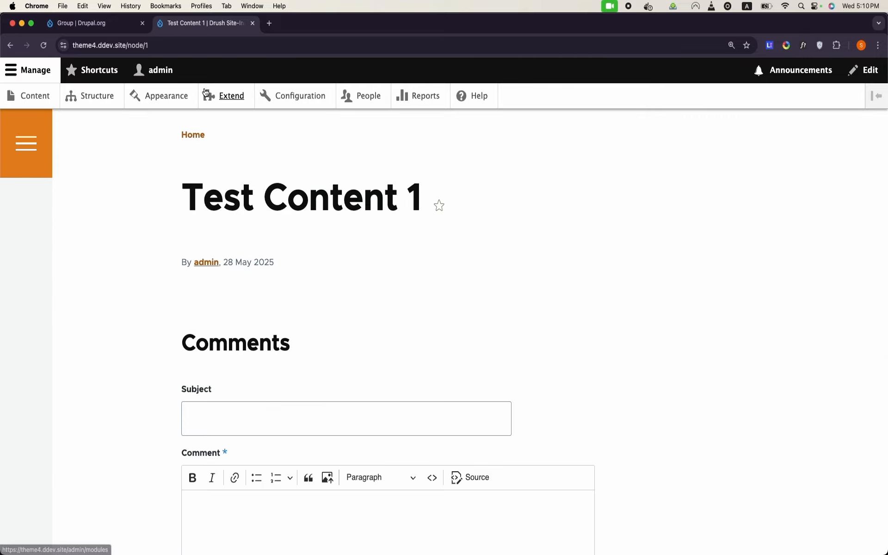
left_click(221, 52)
key("super+c")
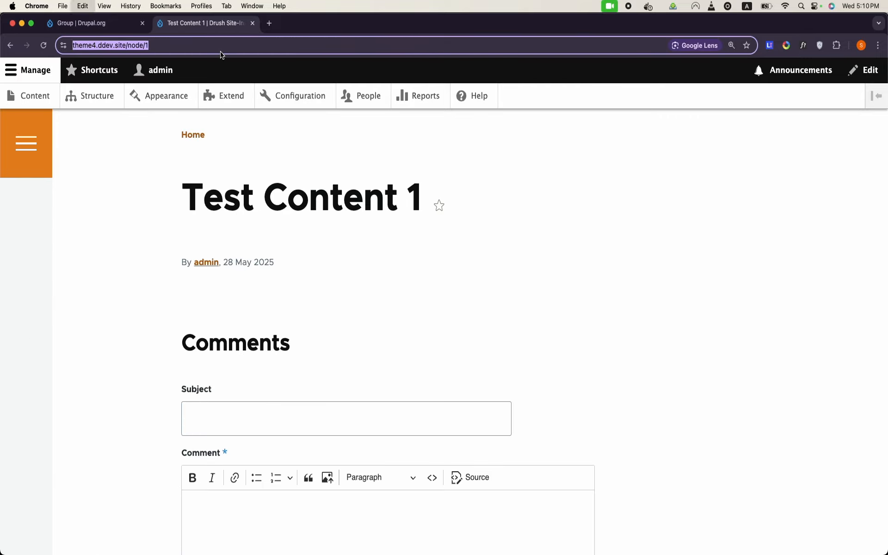
Step: Paste the Test Content 1 URL into a new incognito window to view it logged out, then minimize it
left_click(62, 7)
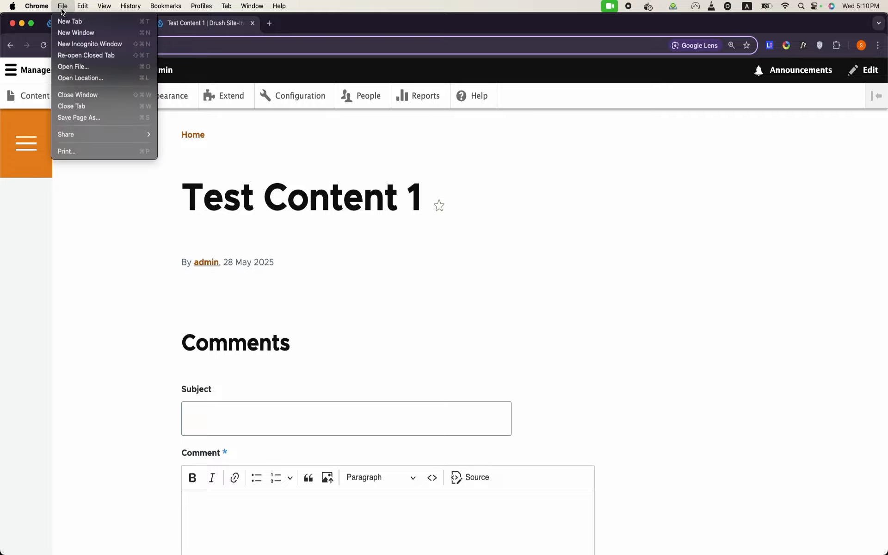
left_click(88, 42)
key("super+v")
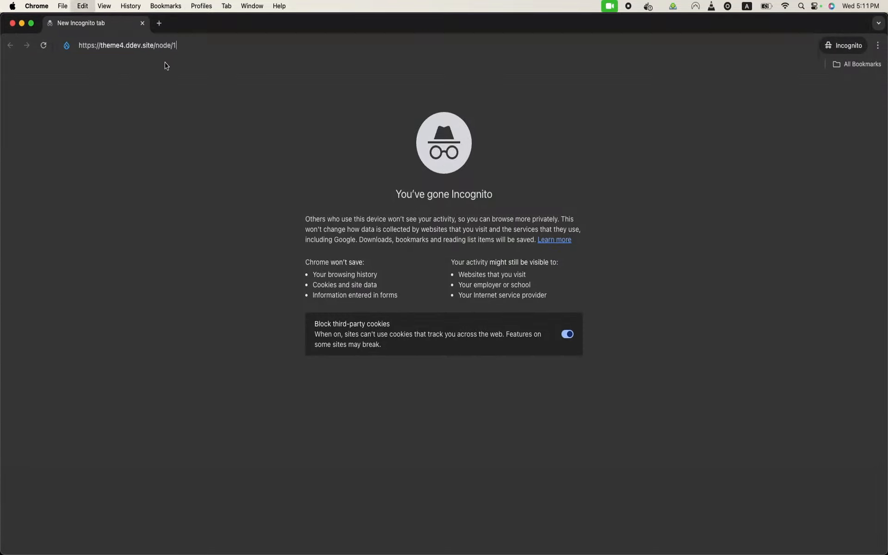
key("Return")
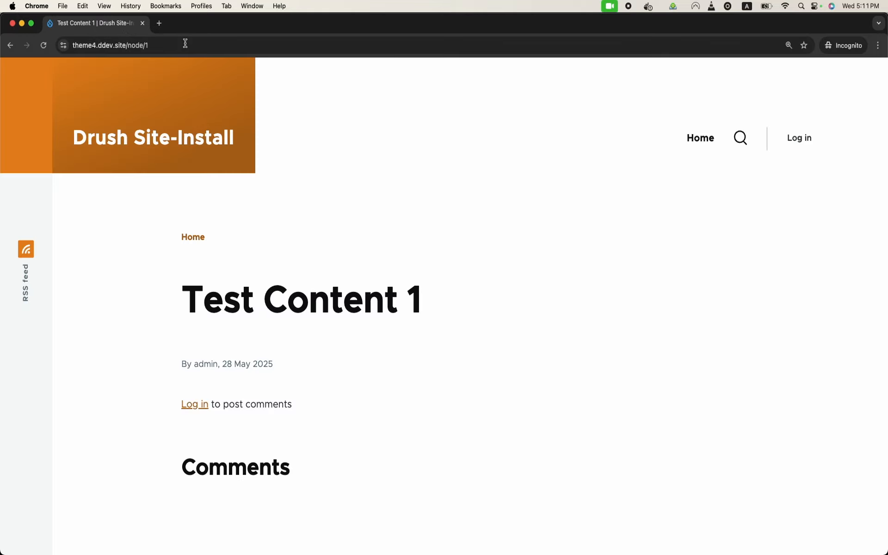
scroll(358, 280, "down", 6)
scroll(358, 281, "up", 6)
left_click(22, 25)
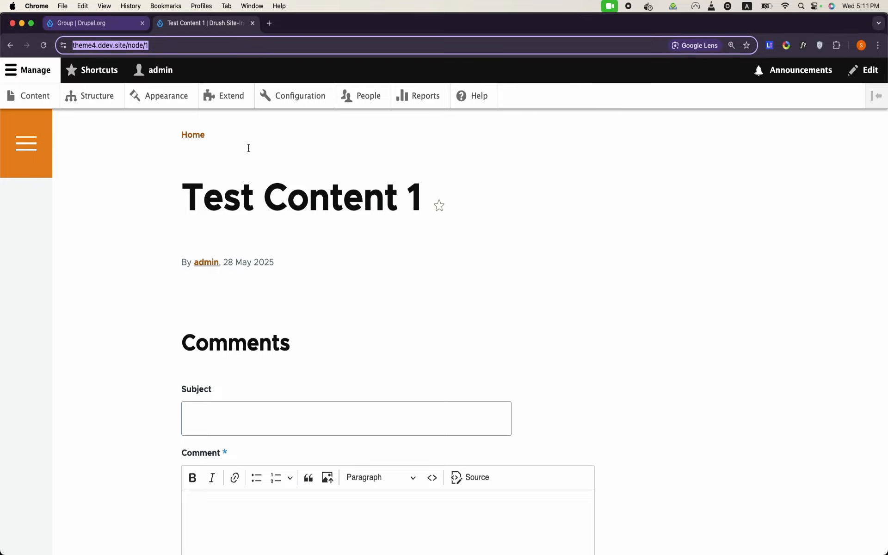
Step: On People > Permissions filtered by 'view', toggle Anonymous user's View published content and save
left_click(373, 97)
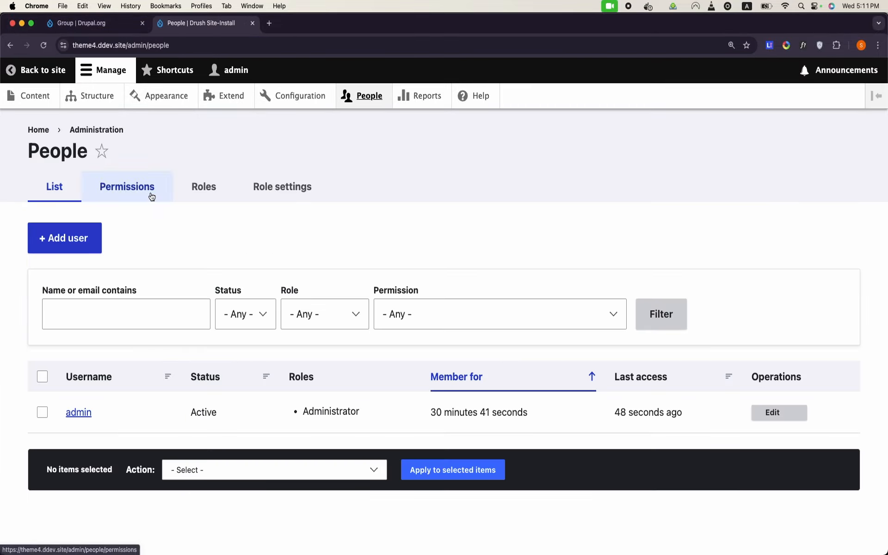
left_click(151, 197)
scroll(244, 347, "down", 10)
scroll(243, 347, "up", 10)
left_click(153, 340)
type("view")
scroll(153, 347, "down", 8)
scroll(153, 350, "down", 7)
scroll(152, 350, "up", 3)
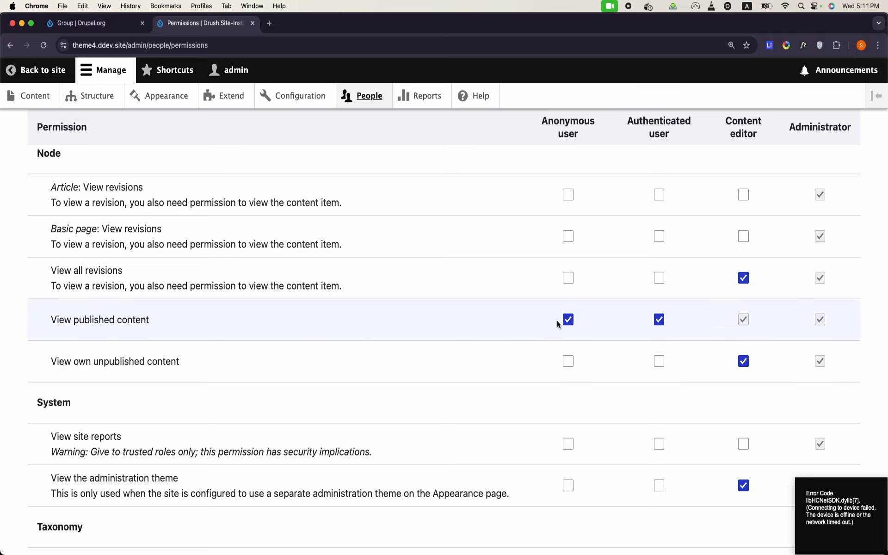
scroll(568, 324, "down", 10)
left_click(125, 478)
Step: Bring the incognito window showing Test Content 1 back to the front
mouse_move(308, 548)
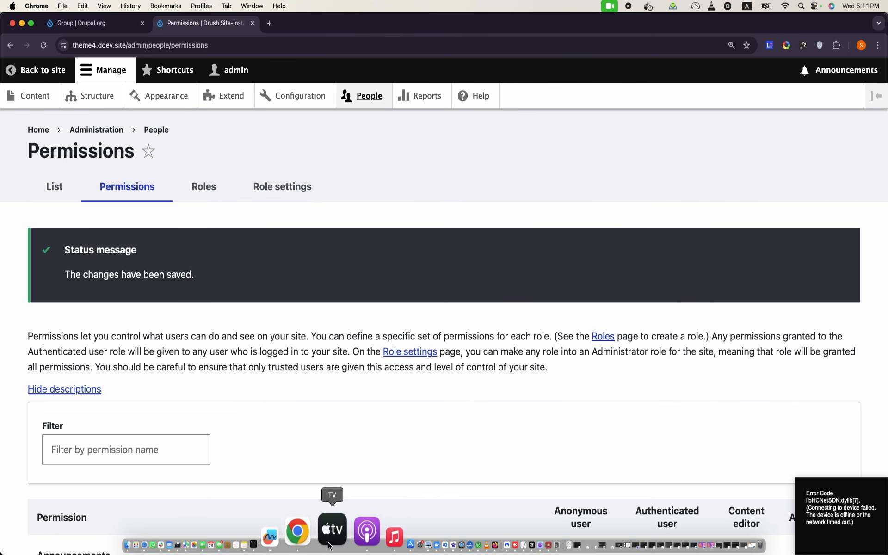
right_click(326, 545)
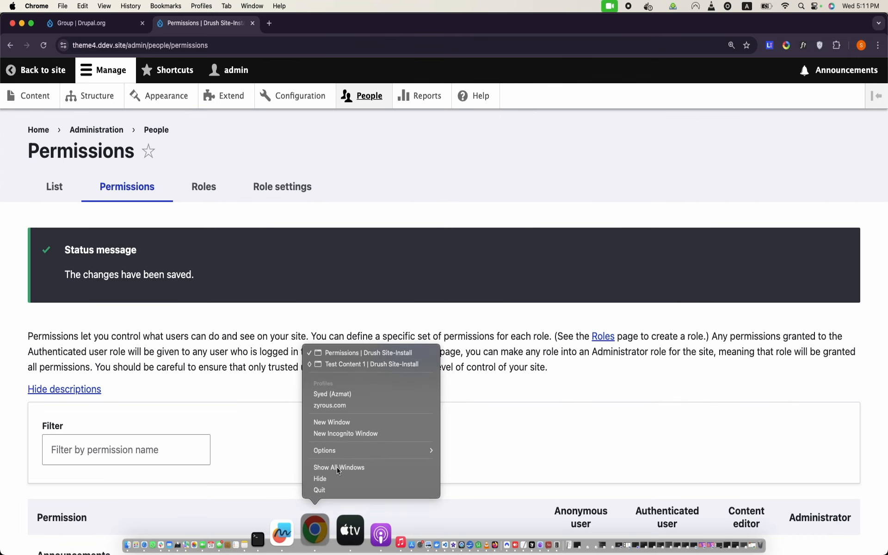
left_click(379, 354)
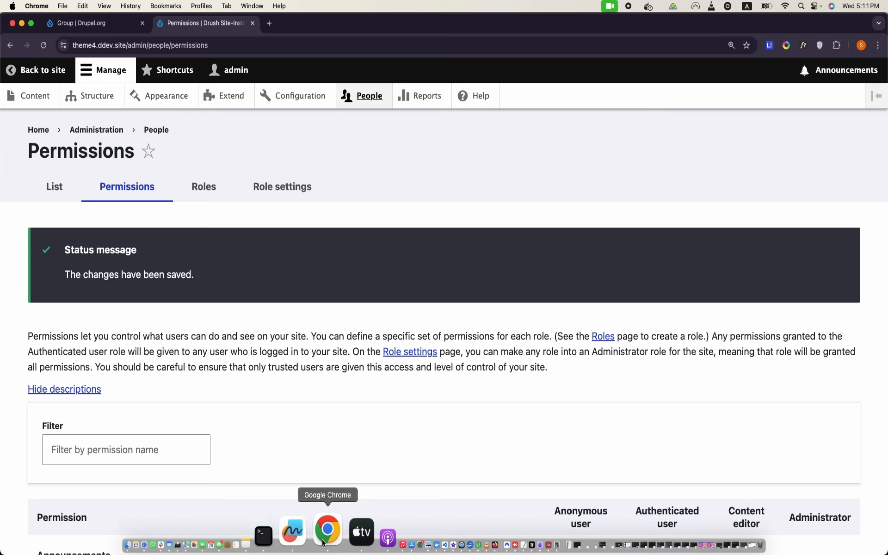
right_click(323, 542)
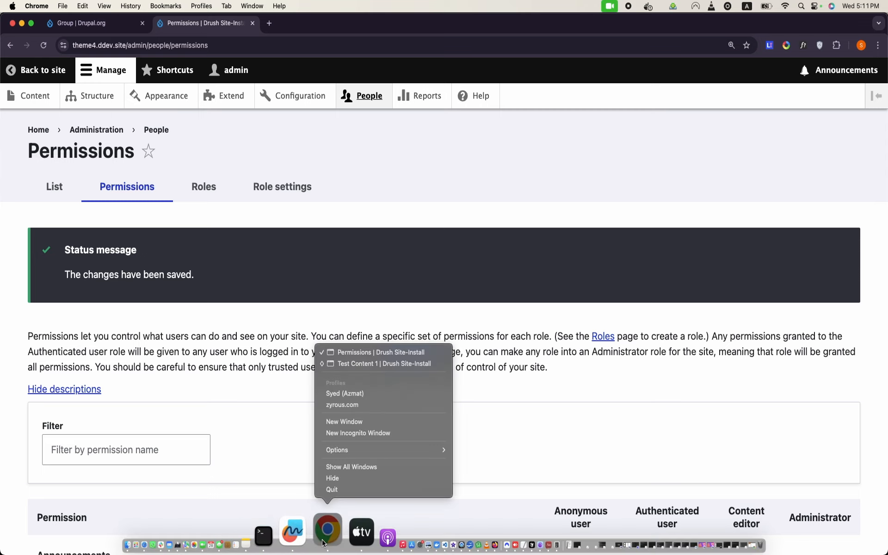
left_click(380, 360)
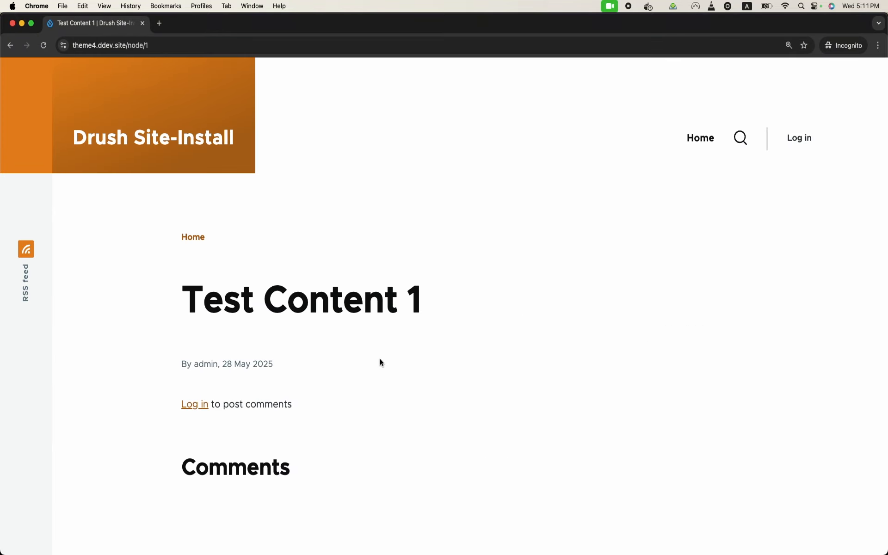
Step: Confirm Access denied in incognito, then copy the Group 3.3.5 composer command from drupal.org
left_click(44, 46)
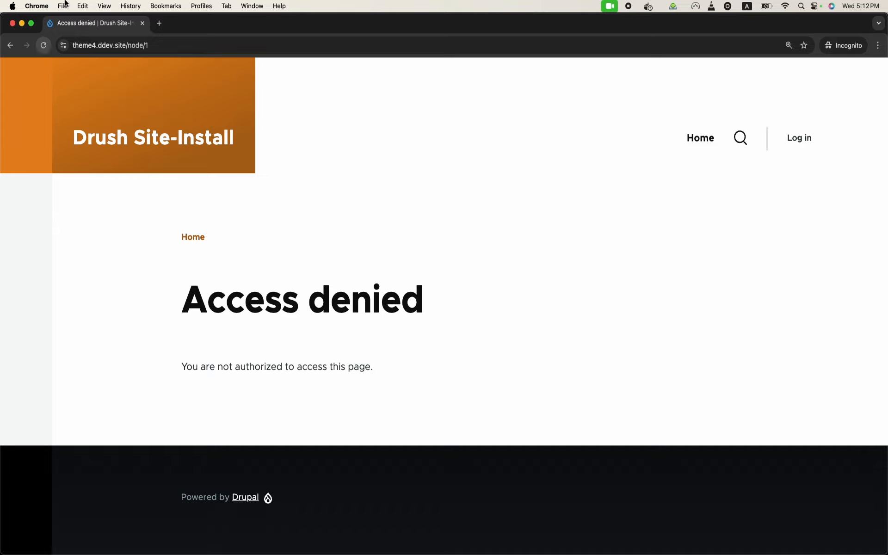
left_click(22, 24)
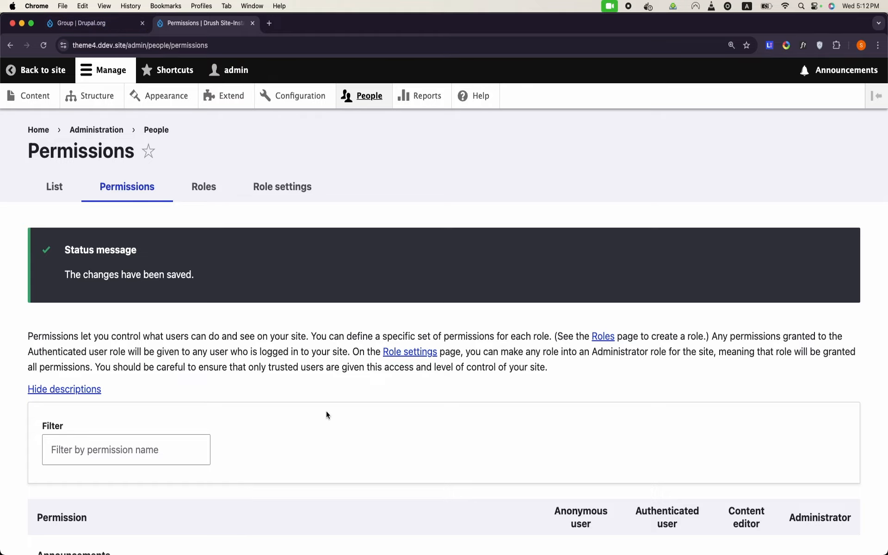
left_click(93, 23)
scroll(207, 214, "down", 15)
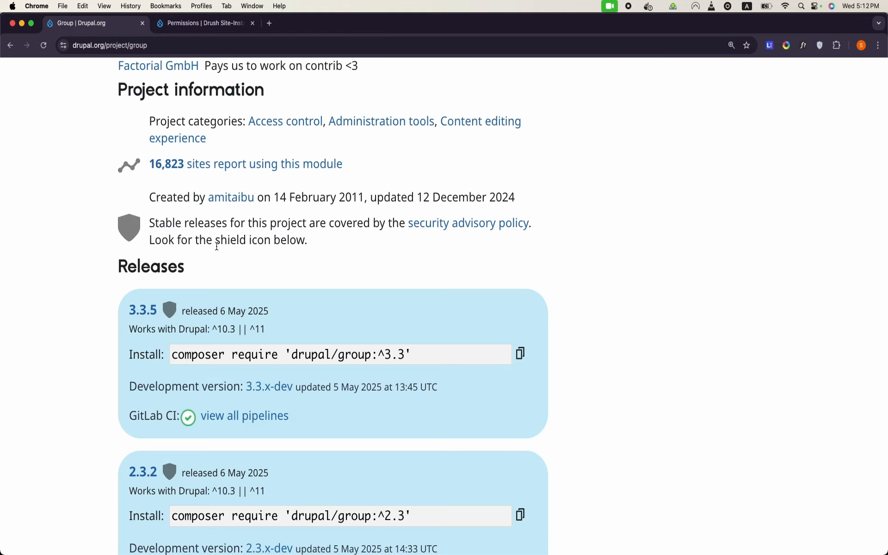
left_click(520, 353)
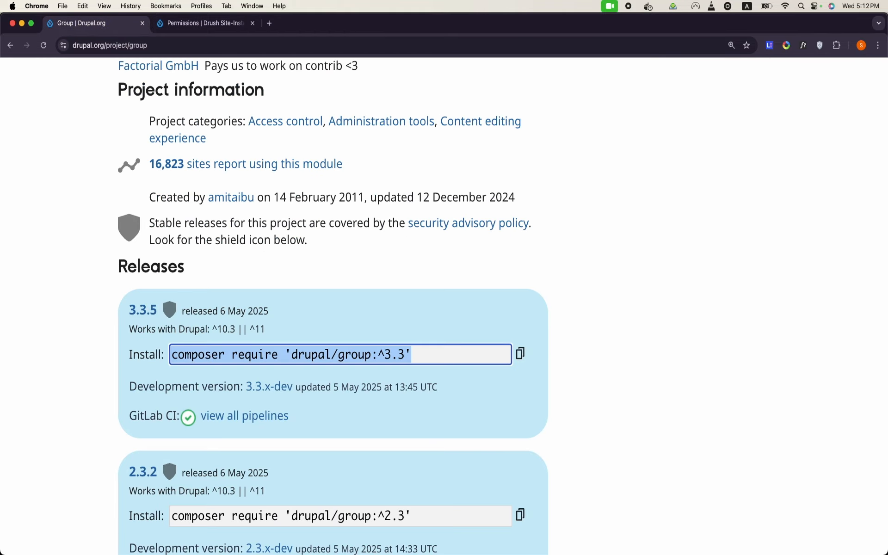
mouse_move(330, 548)
left_click(299, 535)
Step: Run ddev composer require 'drupal/group:^3.3' in a maximized Terminal with enlarged text
type("ddev")
key("super+v")
key("Return")
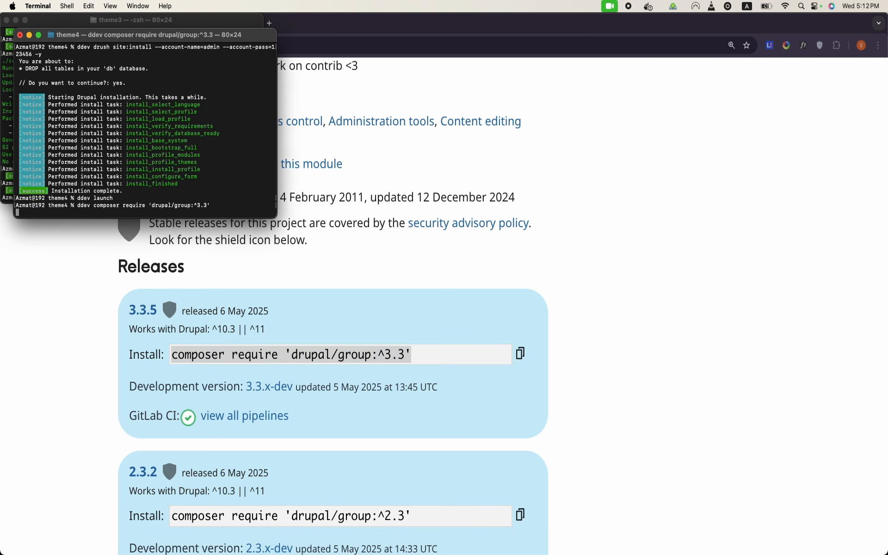
double_click(276, 38)
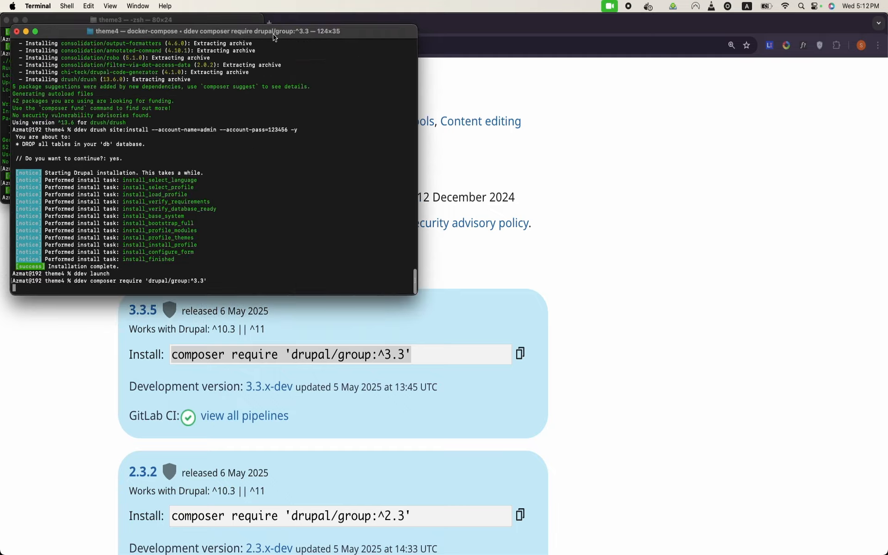
key("super+plus")
key("super+plus")
key("super+plus")
key("super+plus")
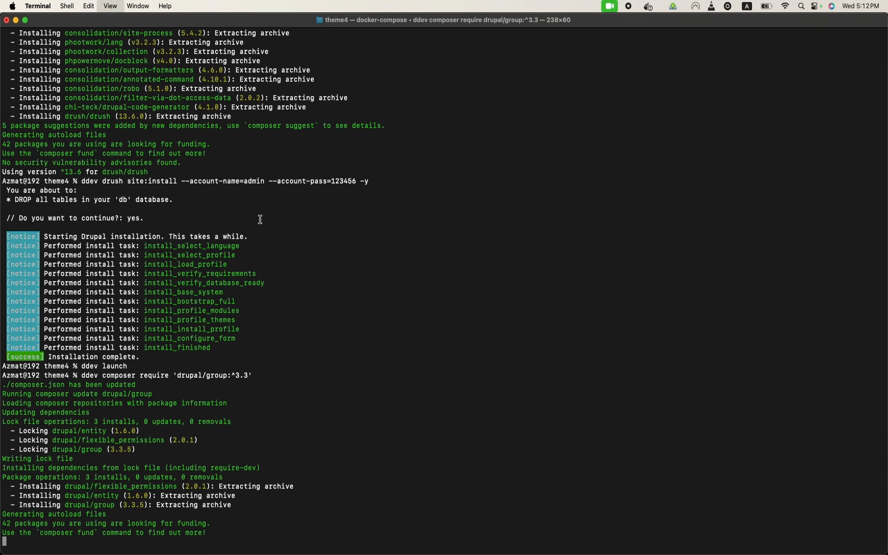
key("super+plus")
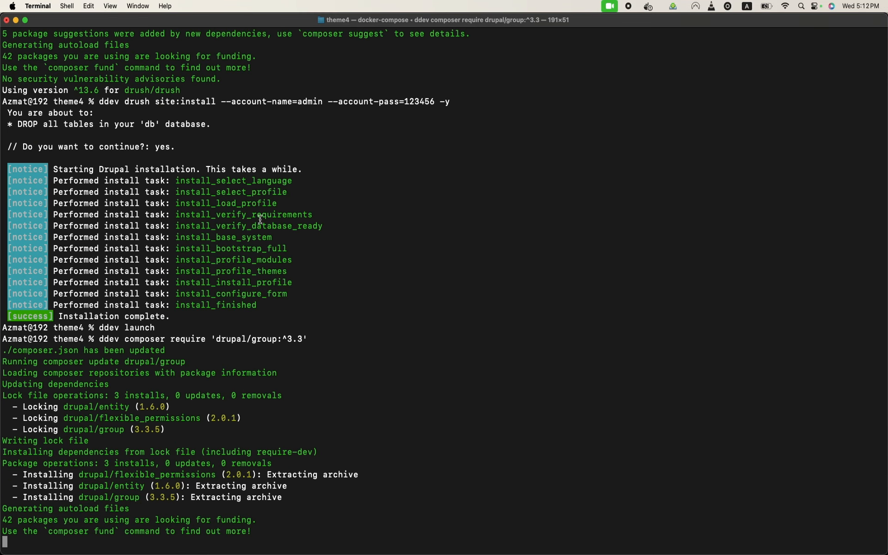
key("super+plus")
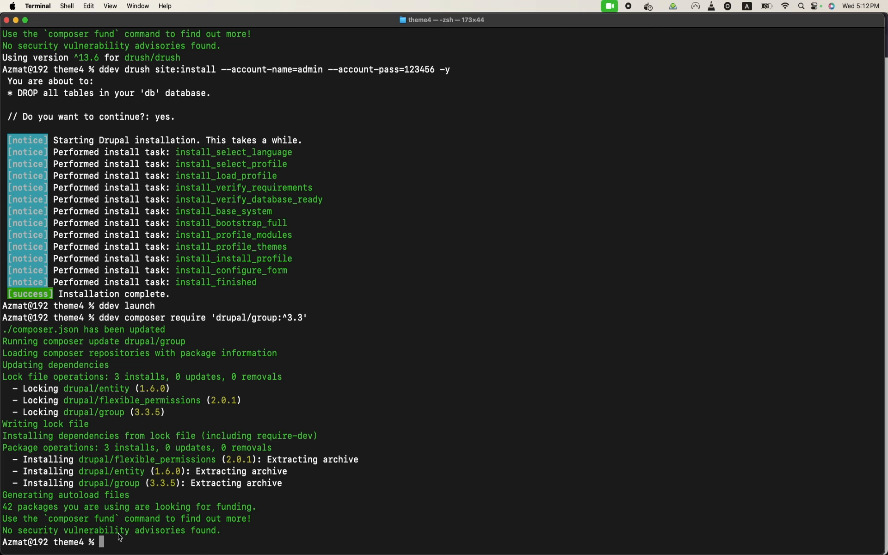
Step: Enable the group module and its dependencies with ddev drush en group -y
type("ddev drush en grup")
key("BackSpace")
key("BackSpace")
type("oup 0-")
key("BackSpace")
key("BackSpace")
type("-y")
key("Return")
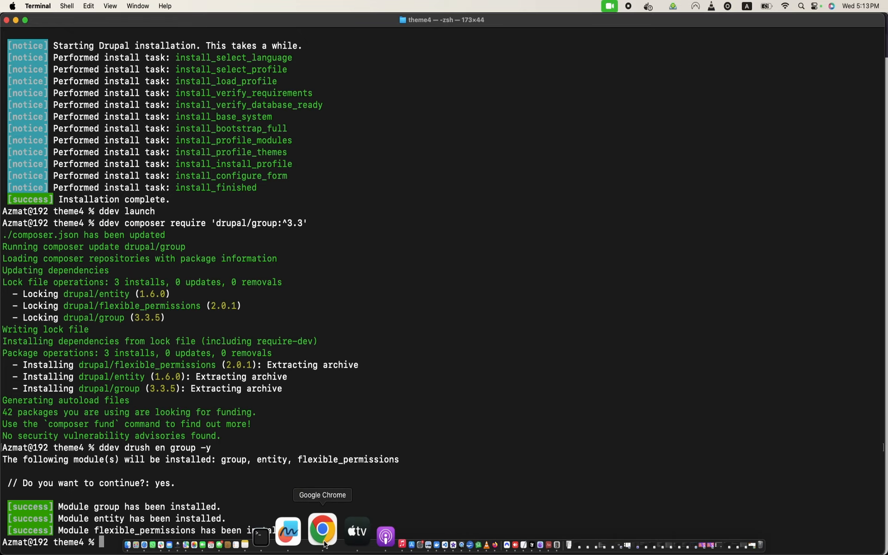
left_click(323, 531)
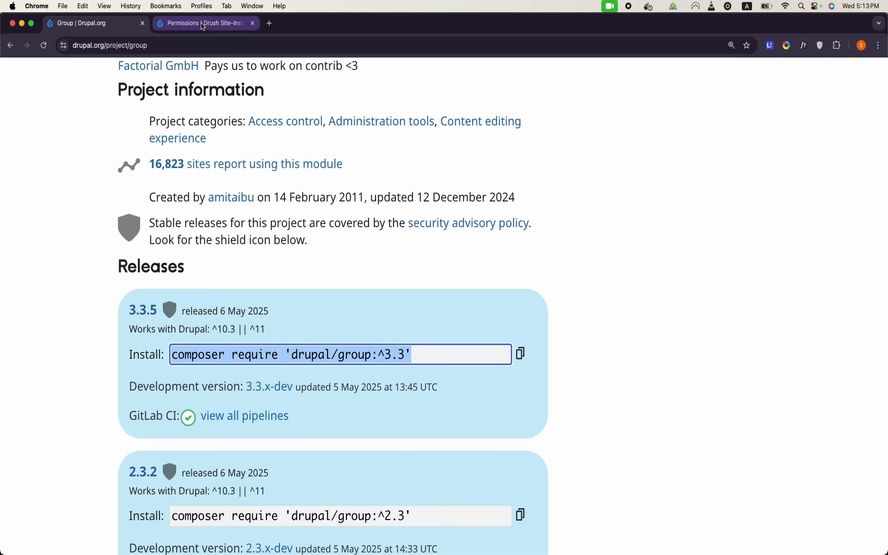
Step: Reload the Permissions tab, enlarge the page, and open the new Groups toolbar item
scroll(259, 186, "up", 15)
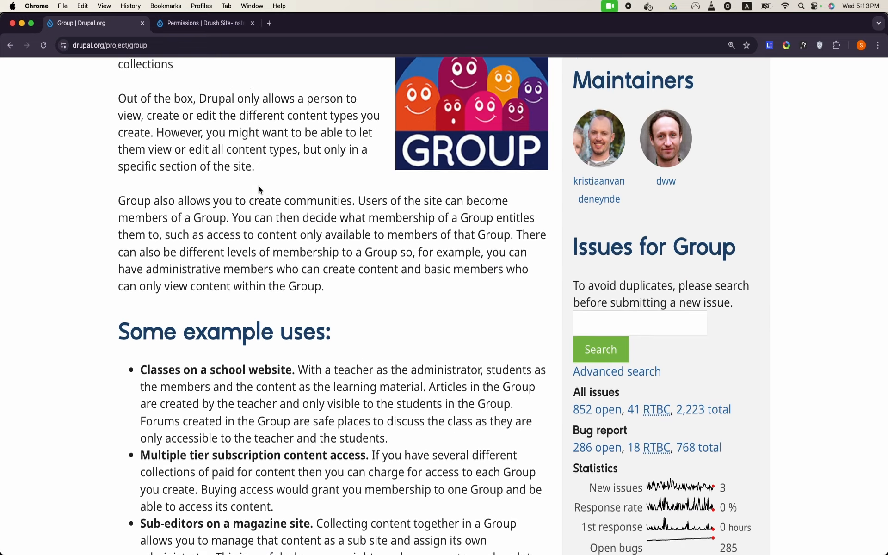
left_click(210, 23)
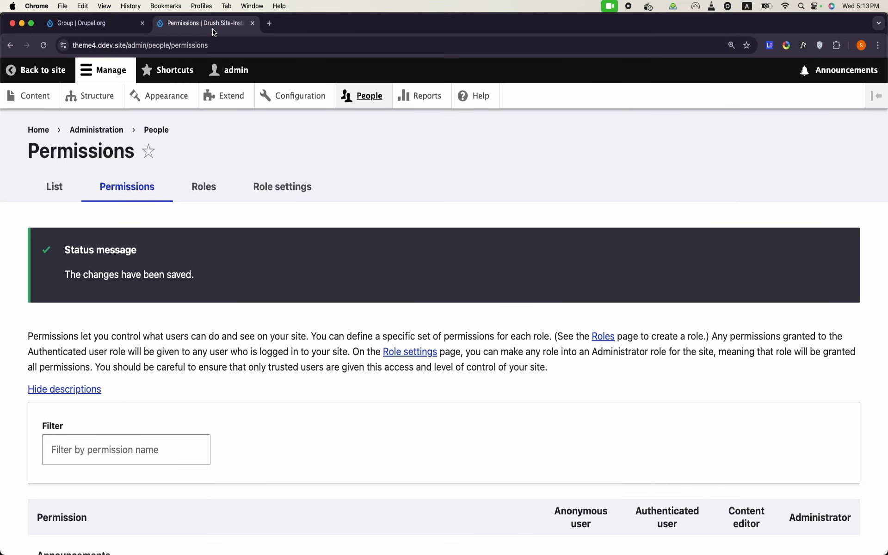
left_click(44, 46)
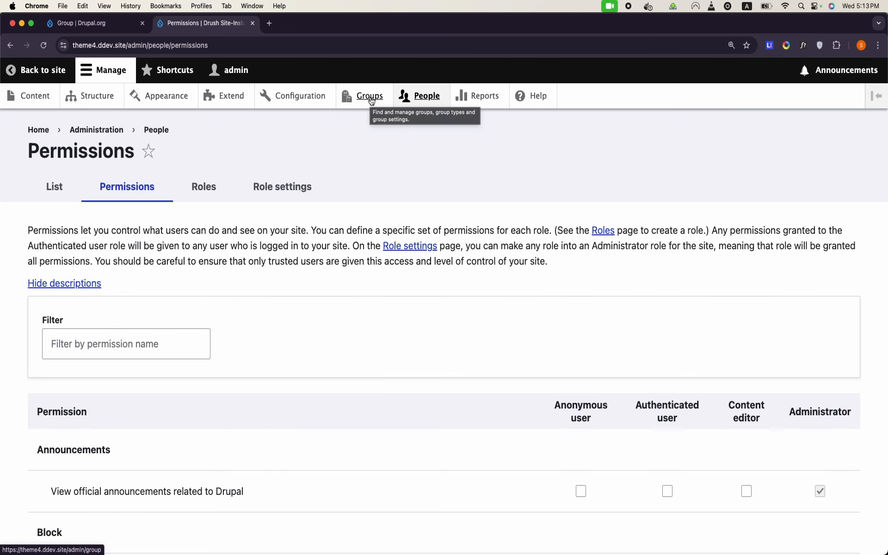
key("super+equal")
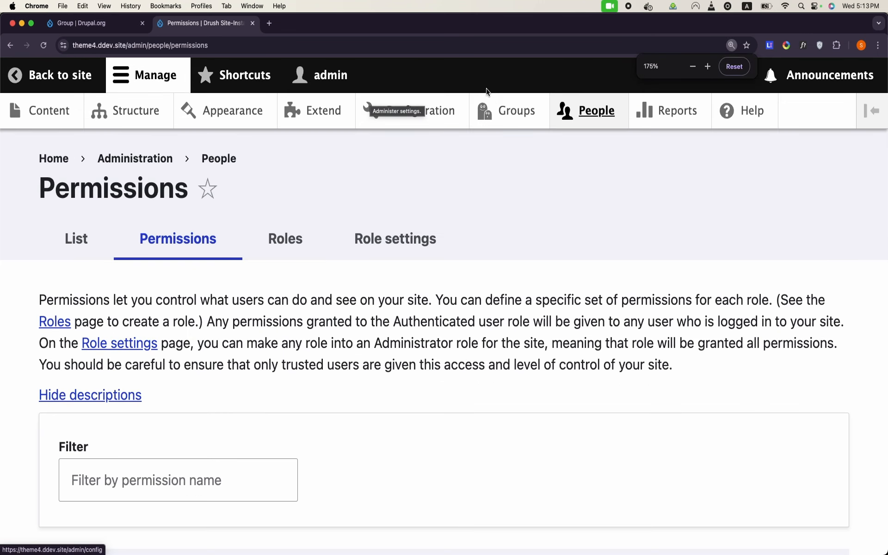
left_click(514, 118)
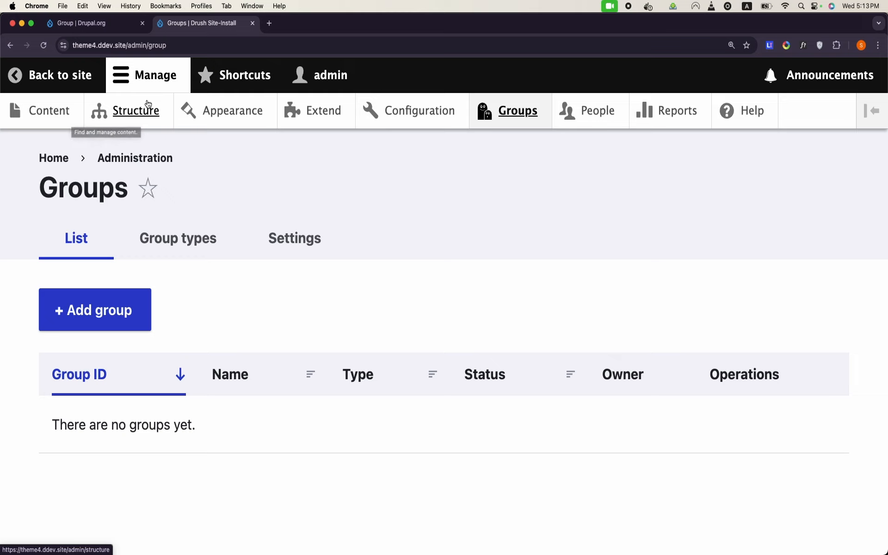
Step: Go to Groups and then its Group types tab, which lists none yet
left_click(526, 119)
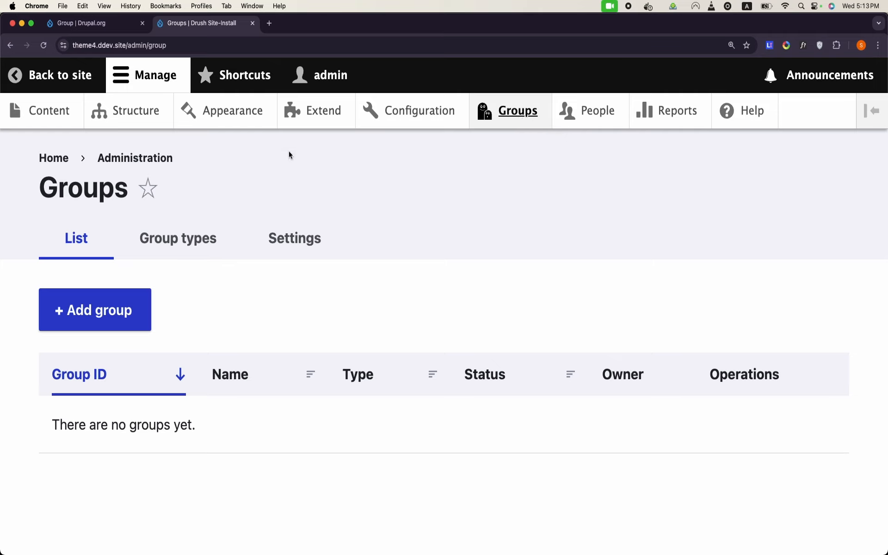
left_click(171, 238)
left_click(526, 113)
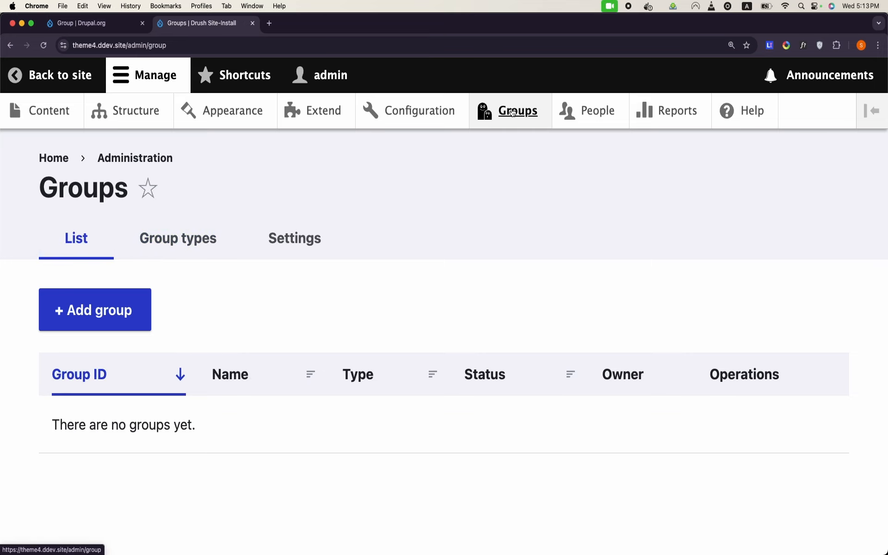
left_click(223, 232)
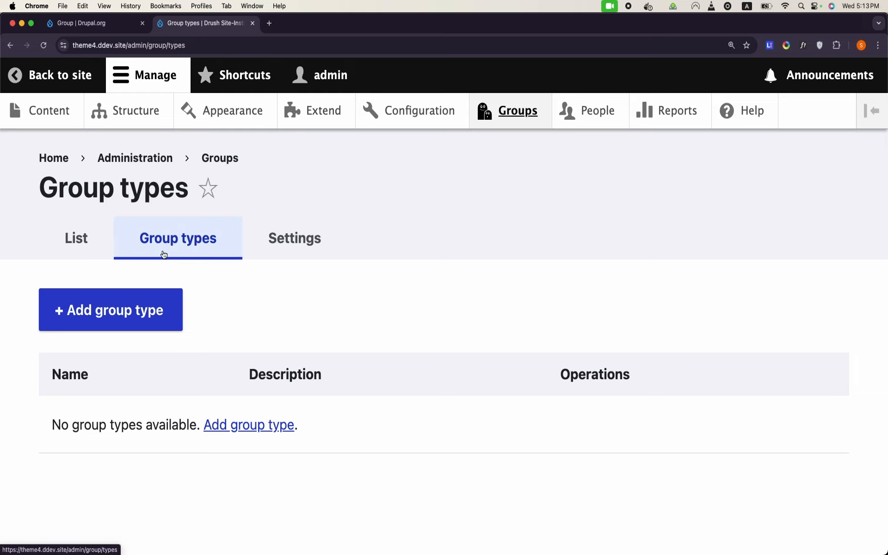
Step: Start a new group type and enter 'Class' as its name
left_click(116, 328)
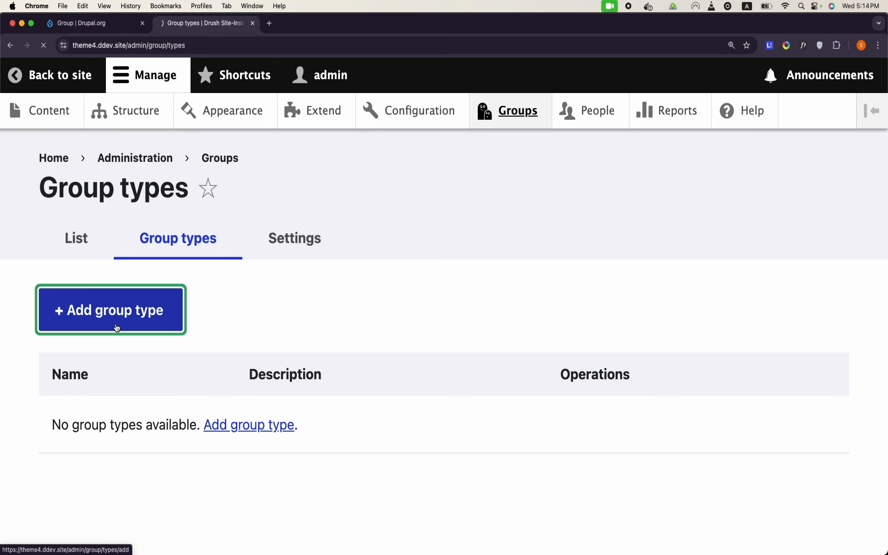
left_click(148, 302)
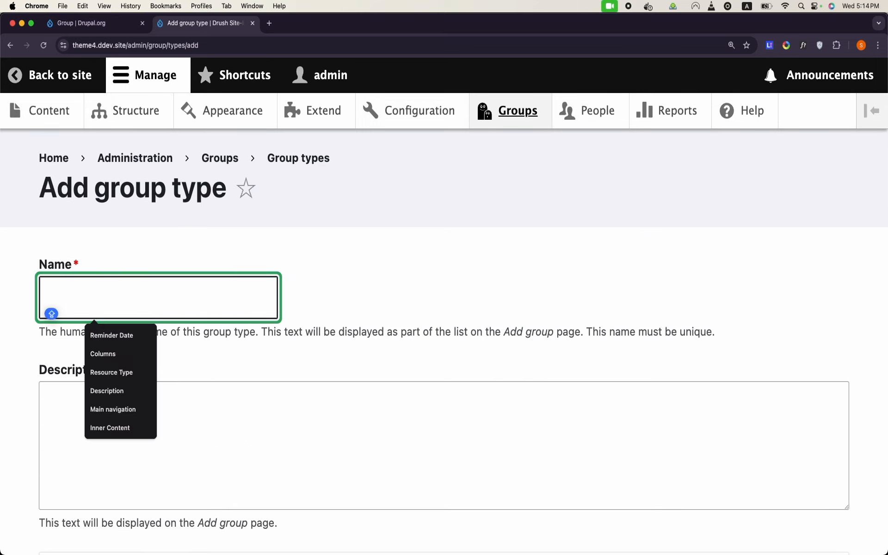
type("Class")
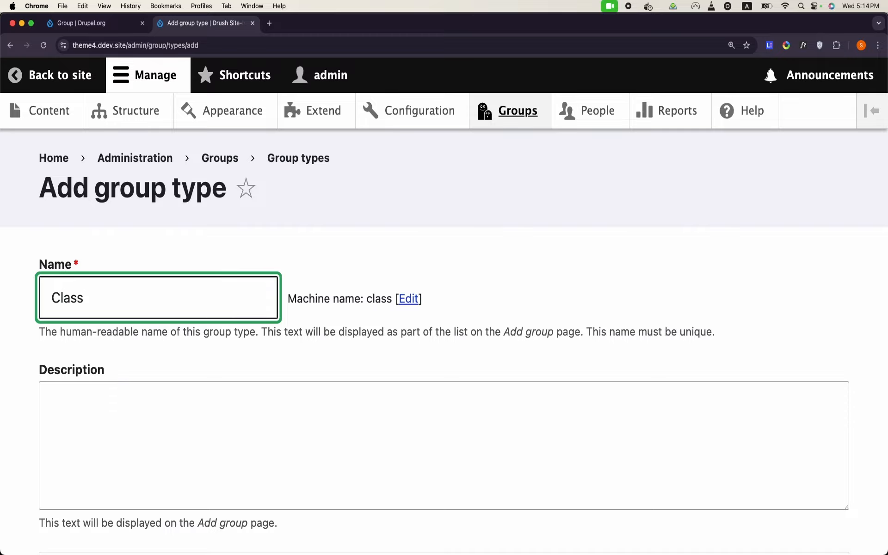
scroll(214, 333, "down", 13)
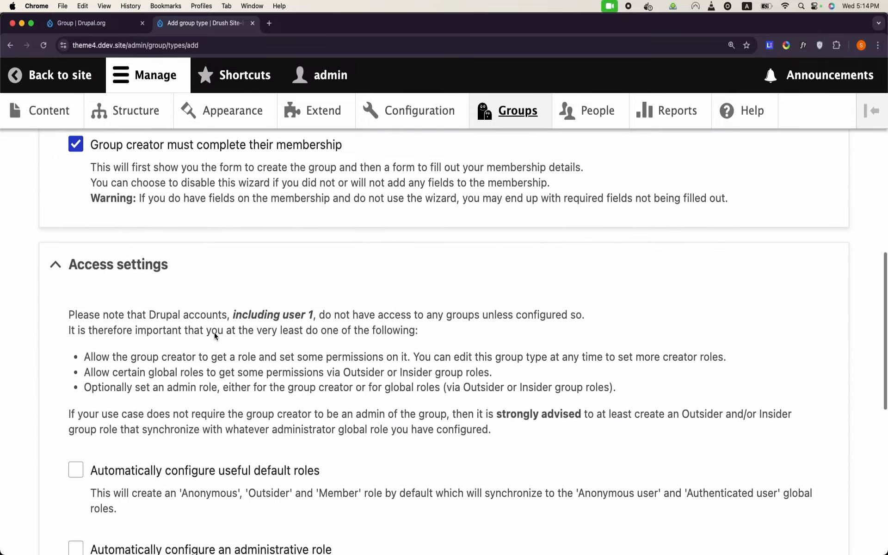
scroll(215, 332, "up", 13)
left_click(109, 263)
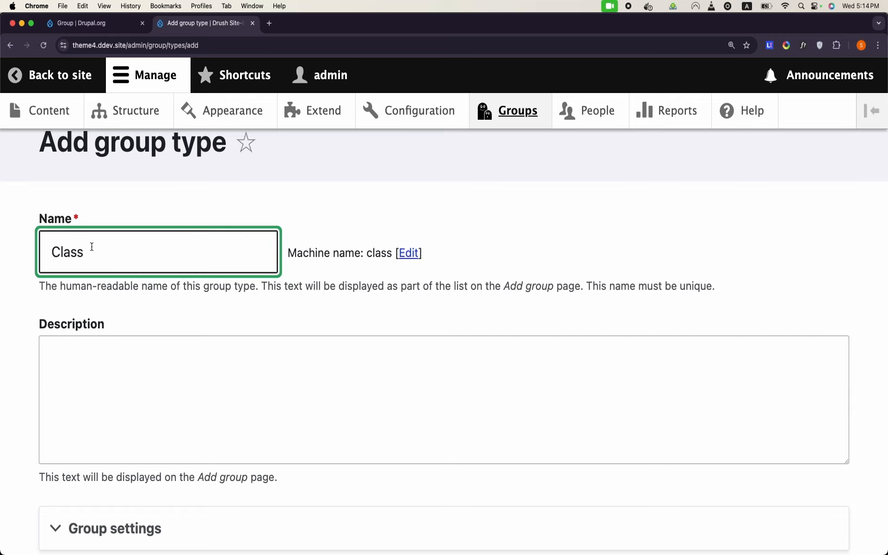
Step: Expand Group settings and clear 'Group creator must complete their membership'
scroll(149, 331, "down", 4)
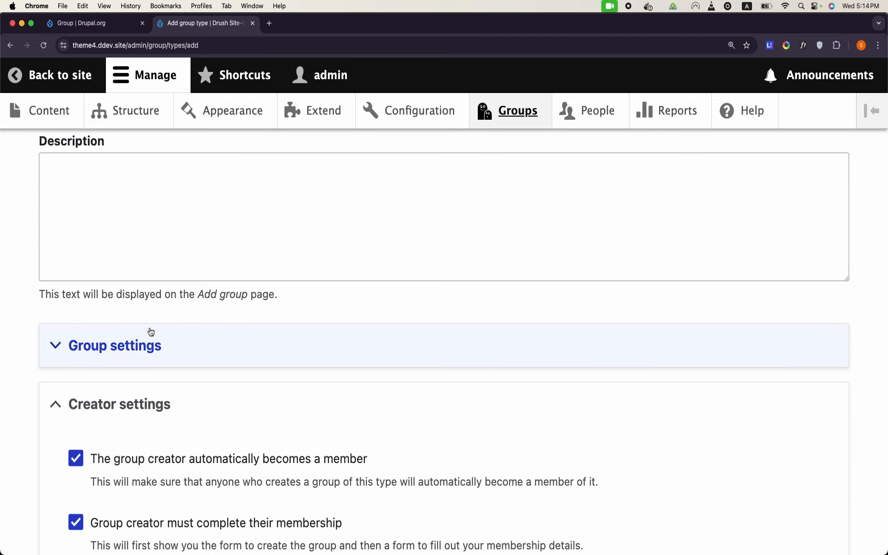
scroll(150, 315, "down", 2)
left_click(145, 264)
scroll(144, 264, "down", 1)
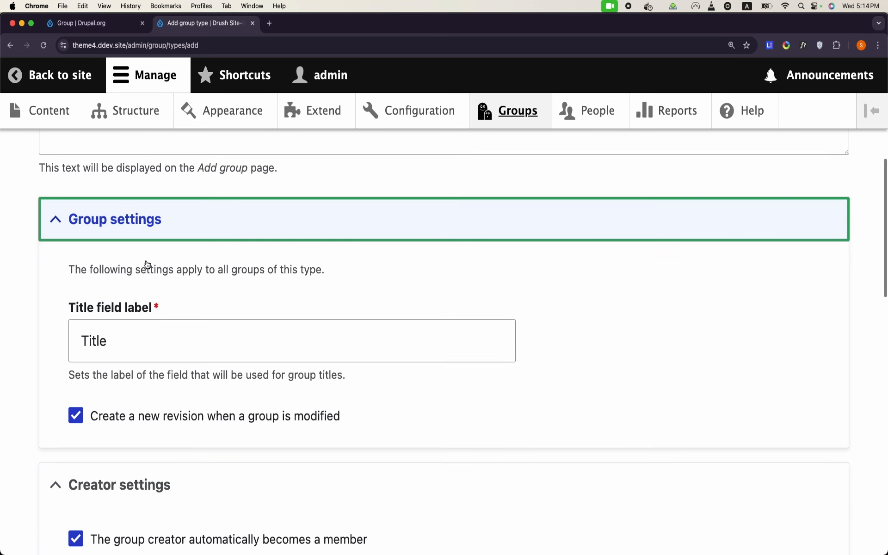
scroll(147, 264, "down", 6)
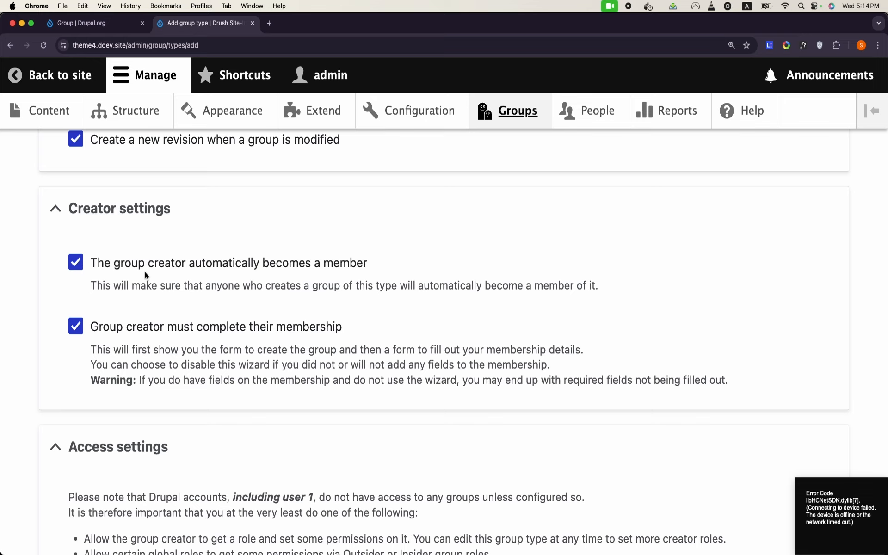
scroll(145, 272, "down", 3)
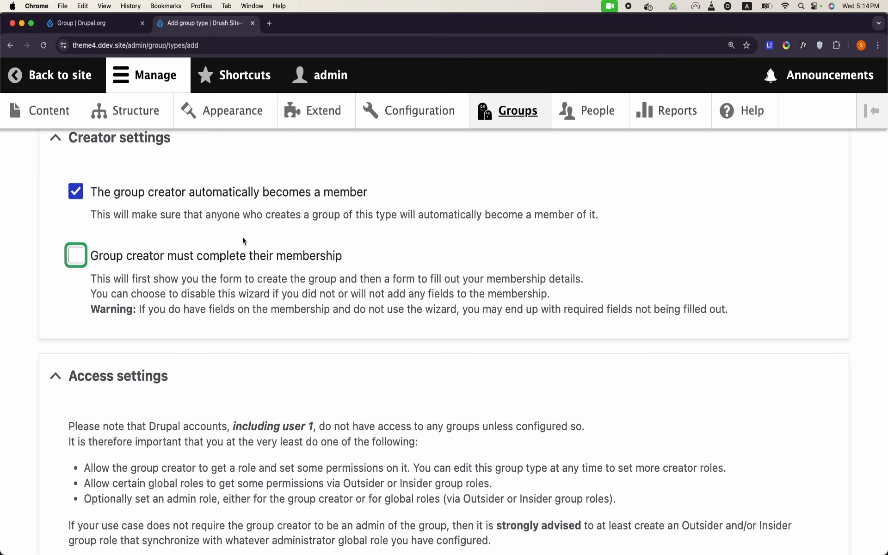
scroll(243, 240, "down", 4)
scroll(243, 238, "up", 1)
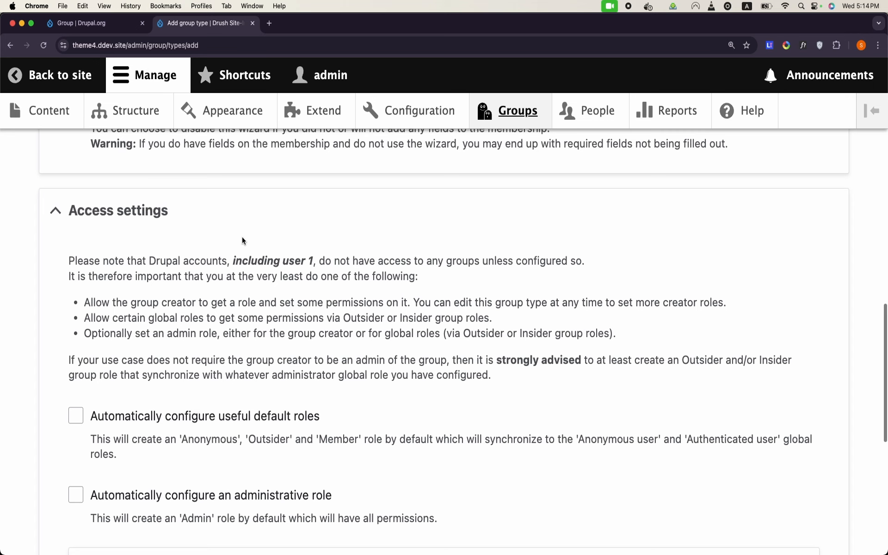
scroll(243, 237, "down", 1)
scroll(117, 208, "down", 3)
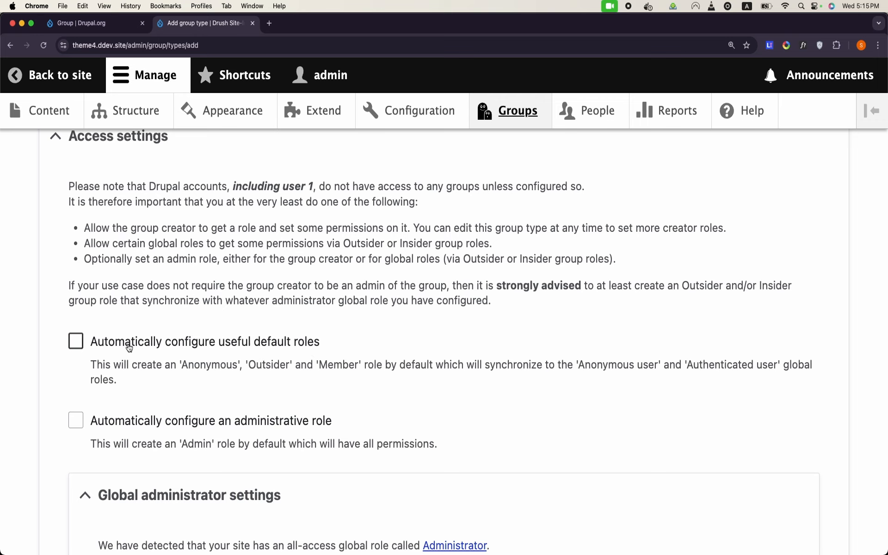
Step: Enable default group roles, an administrative role, and assigning that role to group creators
left_click(76, 341)
scroll(77, 340, "down", 4)
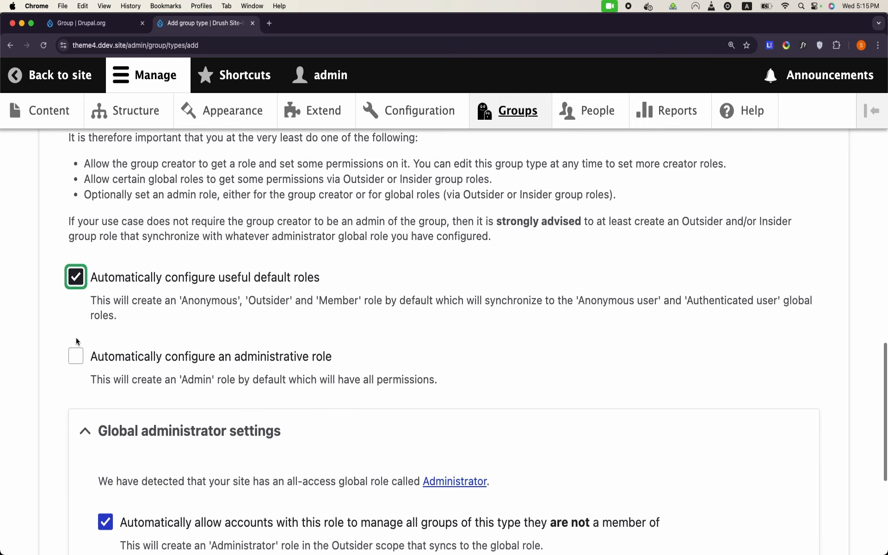
left_click(77, 338)
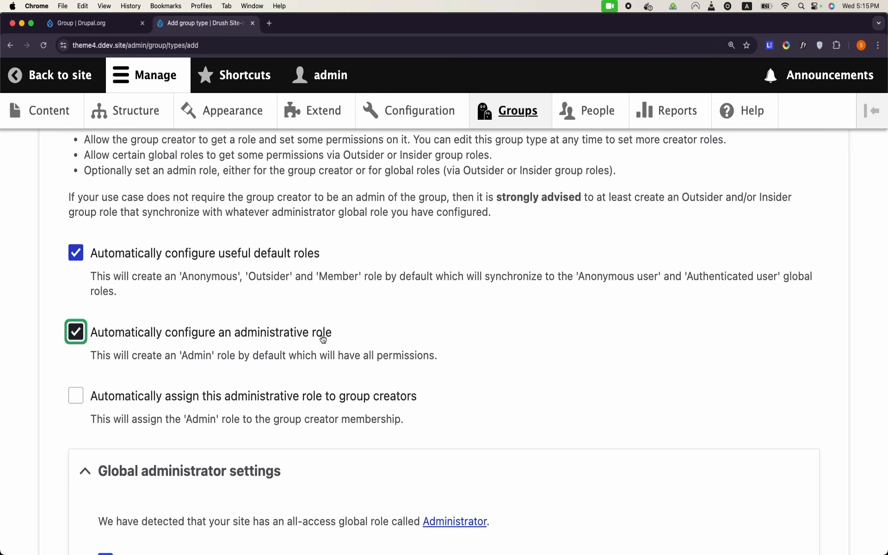
scroll(213, 362, "down", 4)
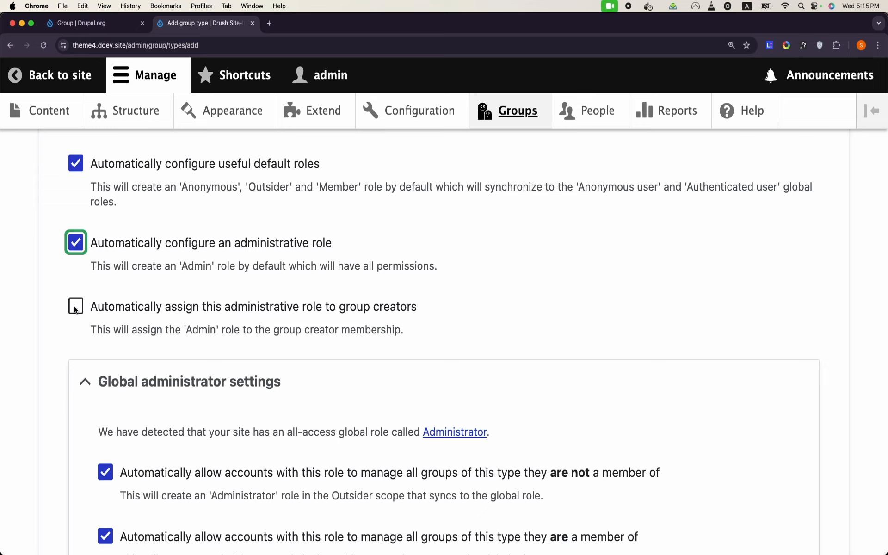
left_click(75, 308)
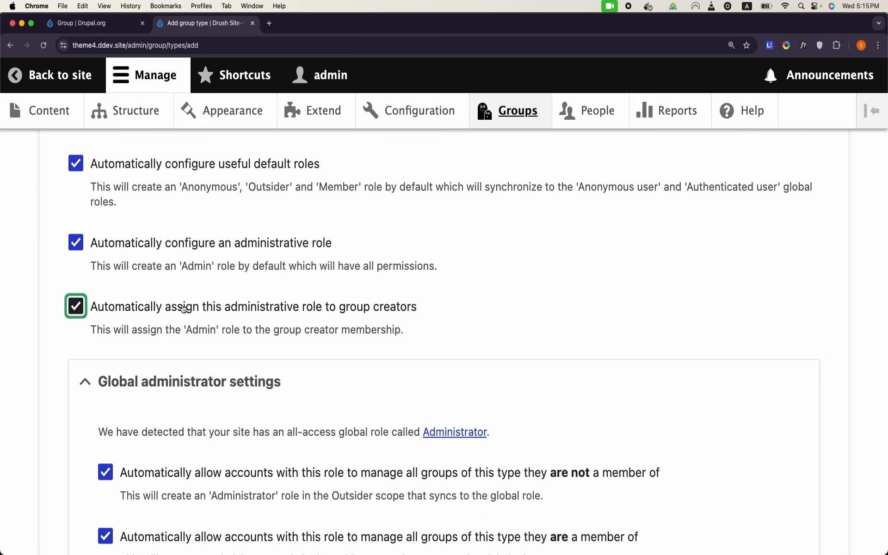
scroll(183, 309, "down", 5)
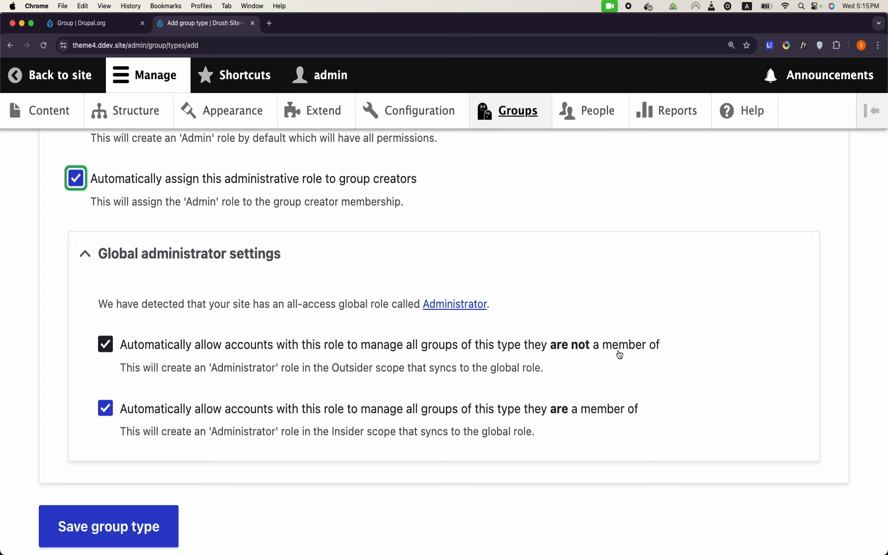
Step: Turn off both Global administrator options and save the Class group type
left_click(108, 350)
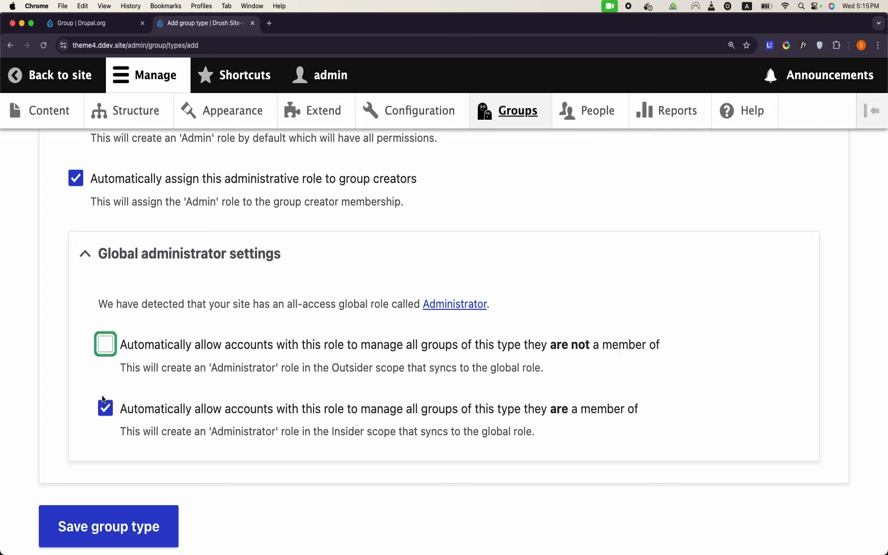
left_click(106, 409)
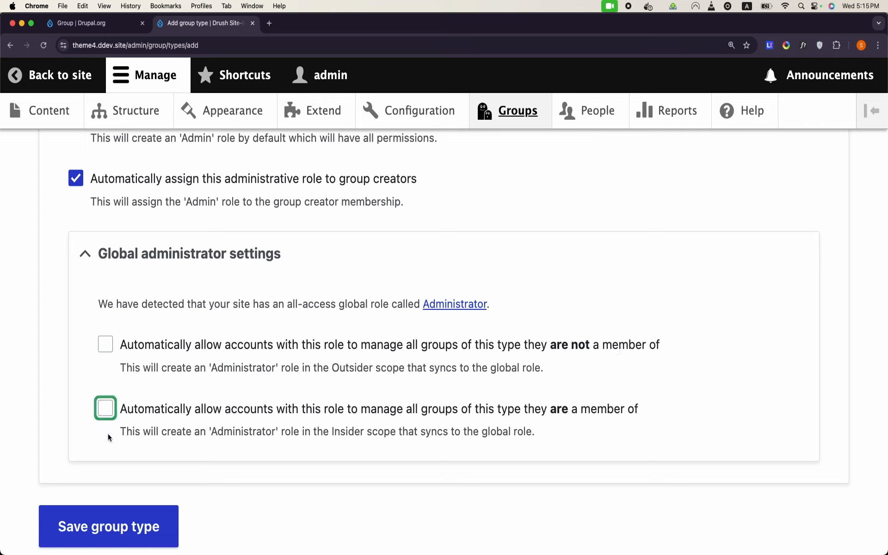
left_click(143, 535)
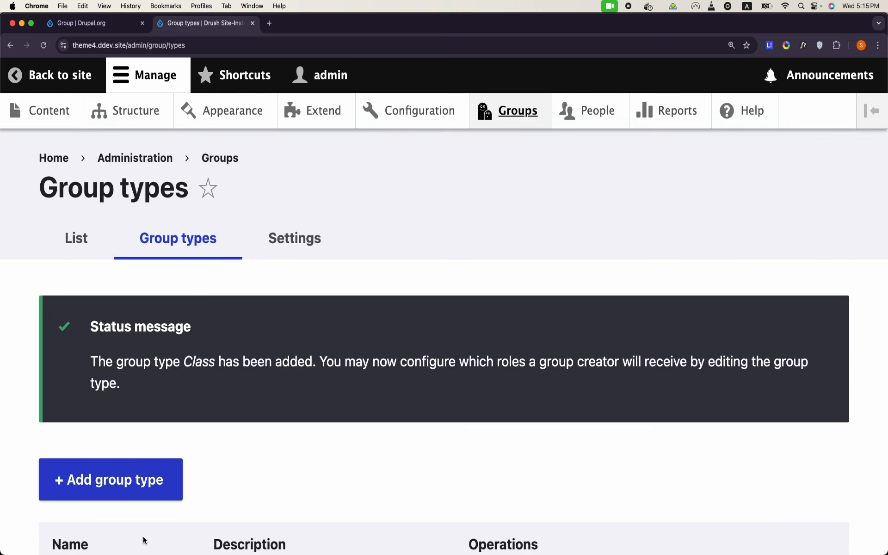
Step: Select the Class entry in the group types list, then go to the Structure administration page
scroll(257, 411, "down", 4)
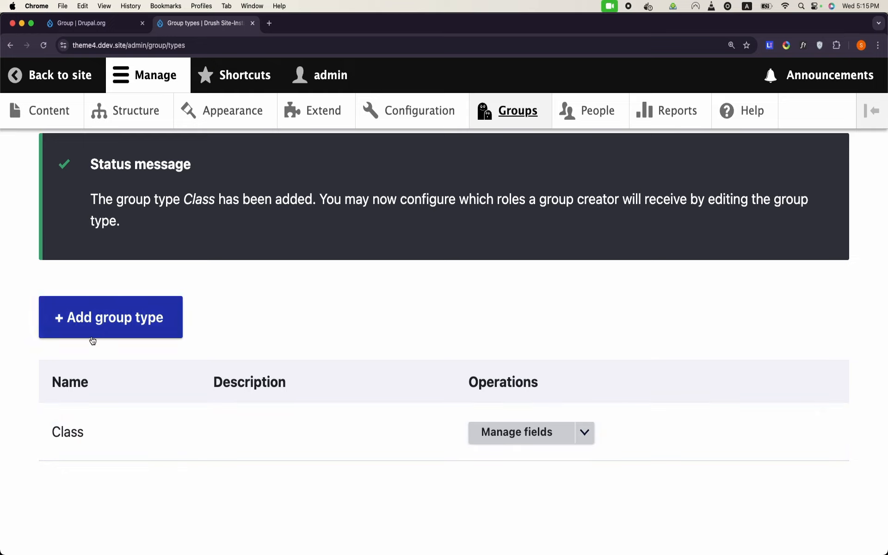
double_click(70, 434)
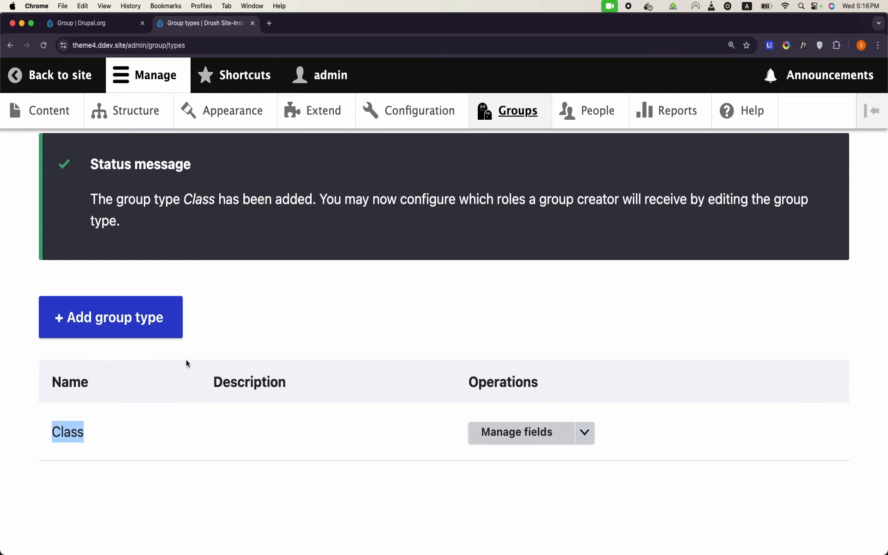
left_click(145, 127)
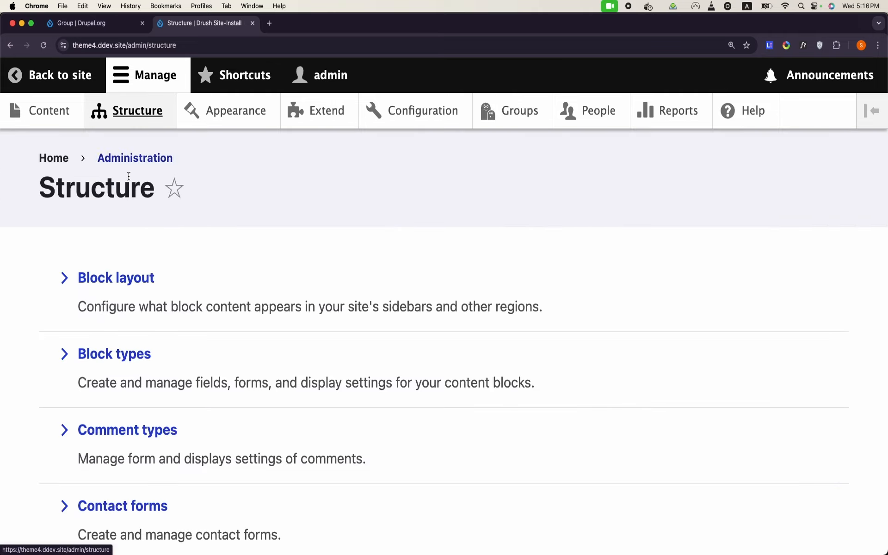
Step: Create a new content type named 'Assignment' and save it to manage its fields
scroll(137, 343, "down", 3)
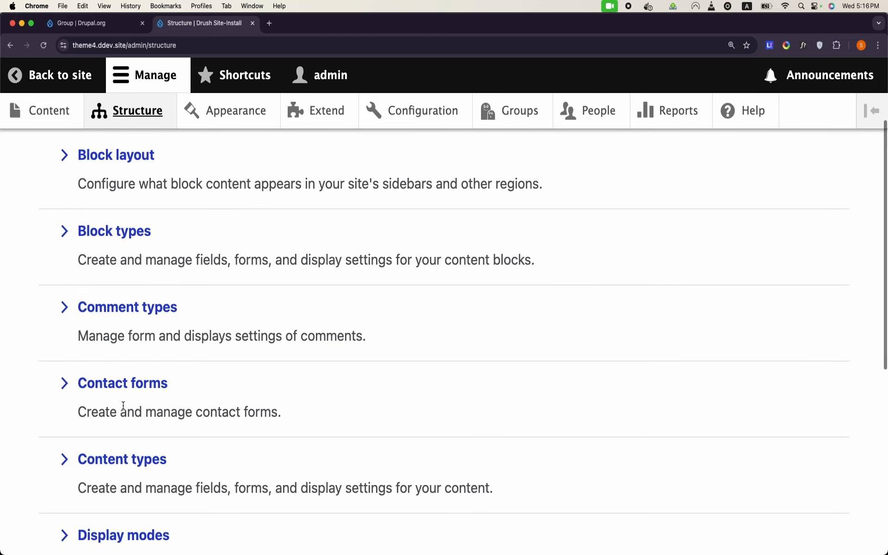
left_click(129, 422)
left_click(88, 279)
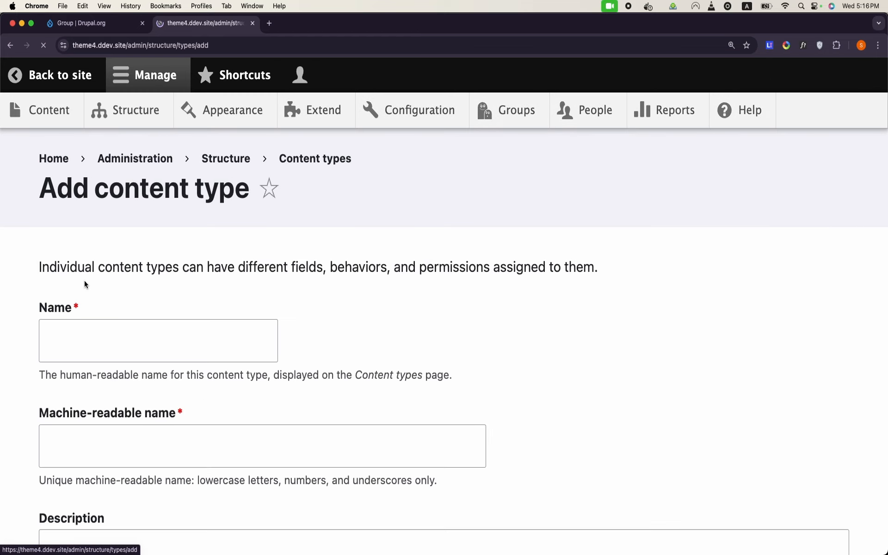
left_click(144, 324)
type("Ass")
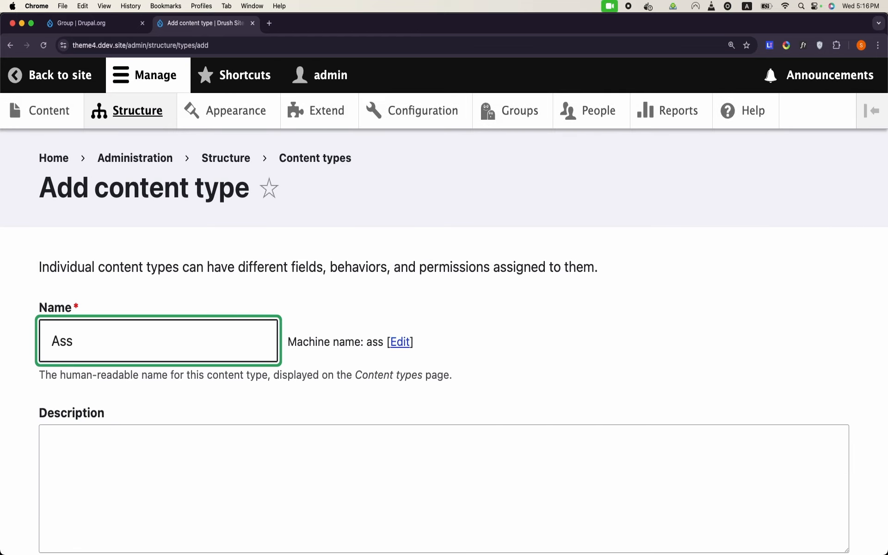
type("ignment")
scroll(139, 333, "down", 6)
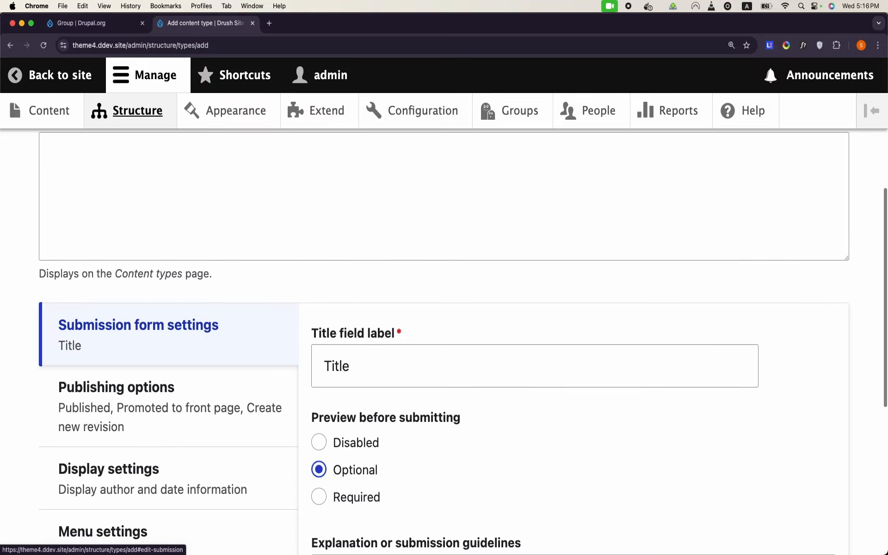
scroll(115, 345, "down", 4)
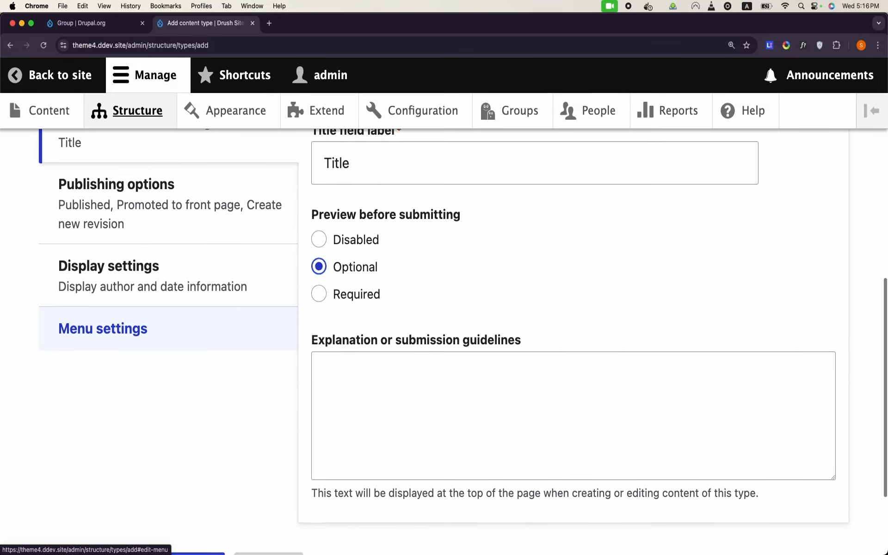
scroll(116, 345, "down", 3)
left_click(121, 448)
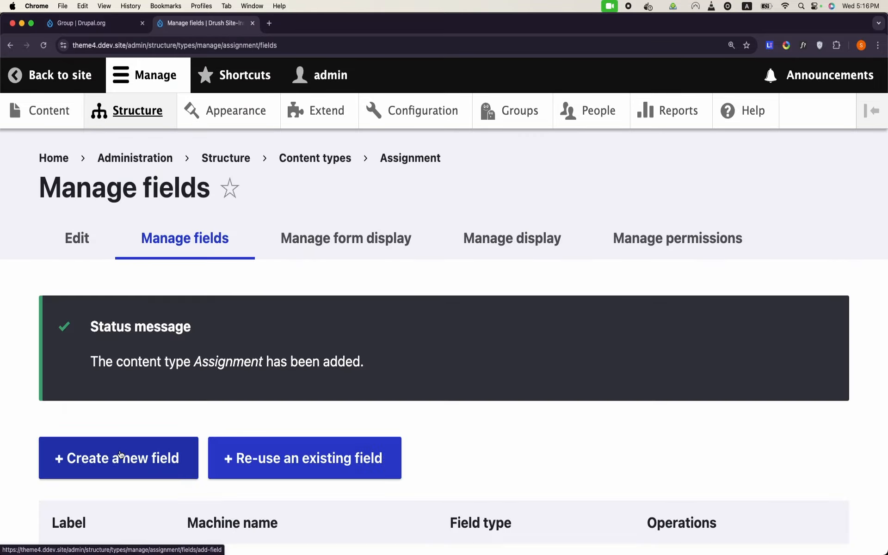
Step: Start a new field for Assignment and browse the available field types
scroll(116, 410, "down", 3)
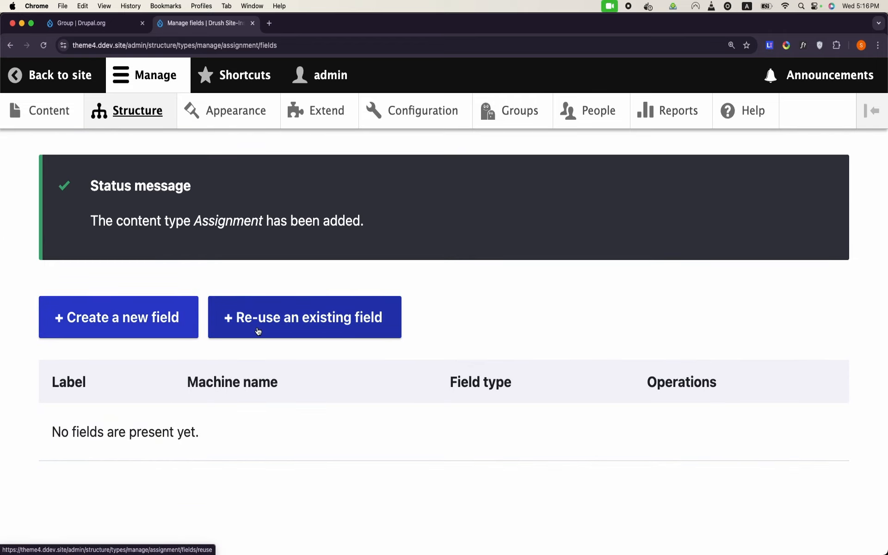
left_click(134, 336)
scroll(135, 336, "down", 4)
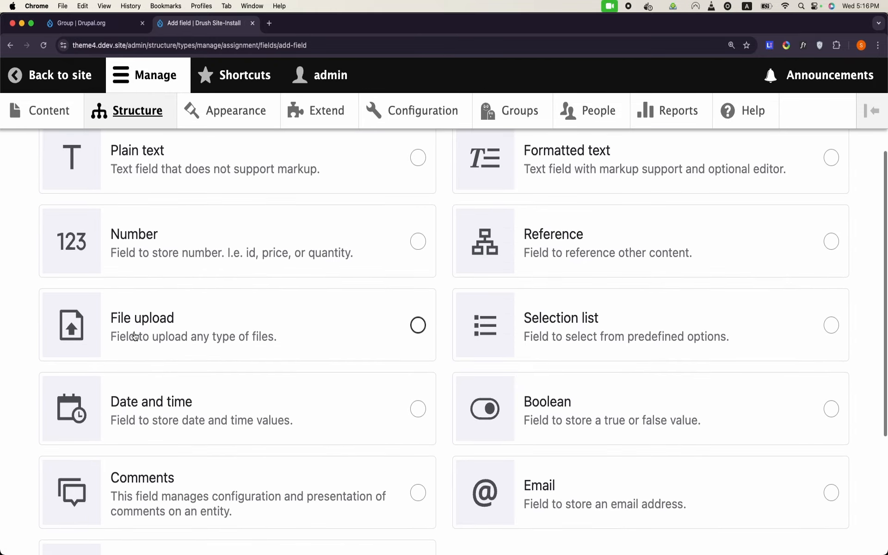
scroll(134, 337, "down", 3)
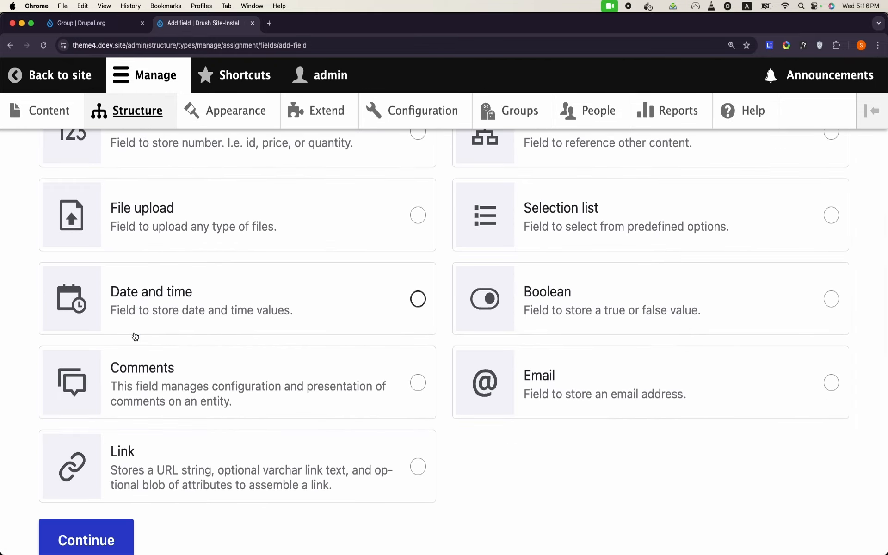
scroll(135, 336, "up", 7)
scroll(136, 336, "down", 2)
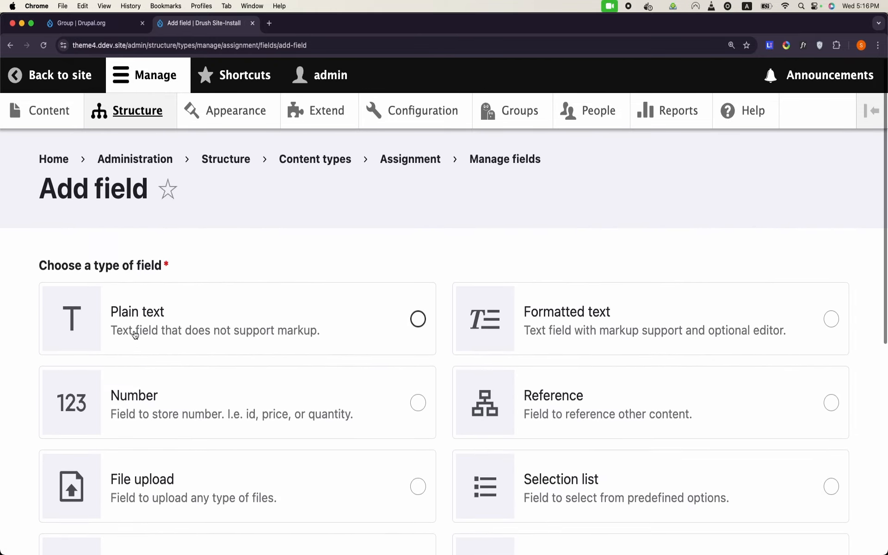
Step: Filter Extend by 'media', tick Media and Media Library, and install both modules
left_click(325, 111)
scroll(179, 392, "down", 5)
left_click(174, 442)
type("media")
scroll(65, 481, "down", 5)
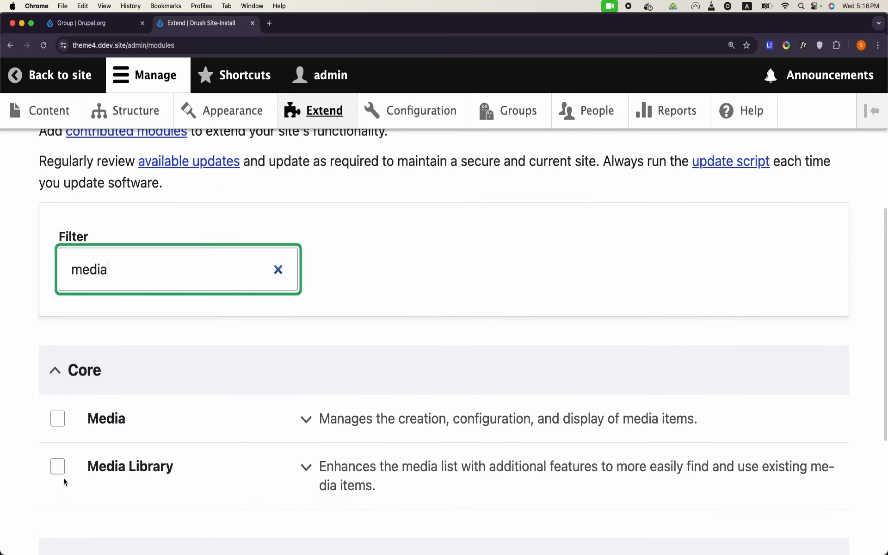
left_click(57, 419)
left_click(57, 467)
scroll(65, 463, "down", 5)
left_click(77, 461)
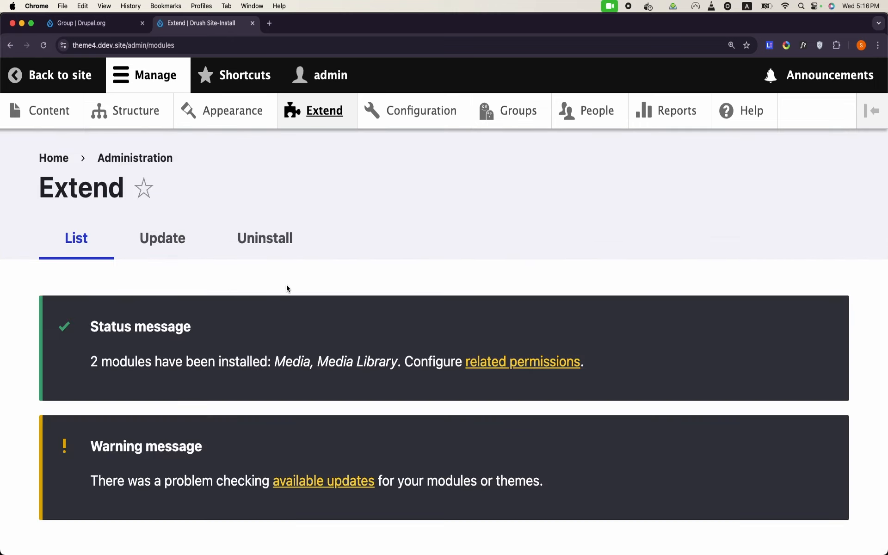
scroll(258, 316, "down", 6)
scroll(257, 317, "down", 6)
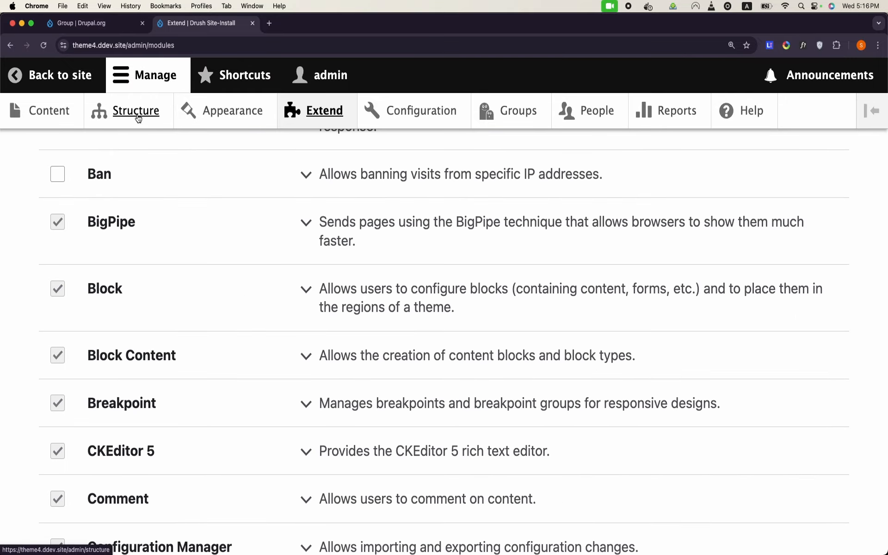
Step: Start a new Date and time field on the Assignment content type
left_click(138, 120)
scroll(168, 260, "down", 10)
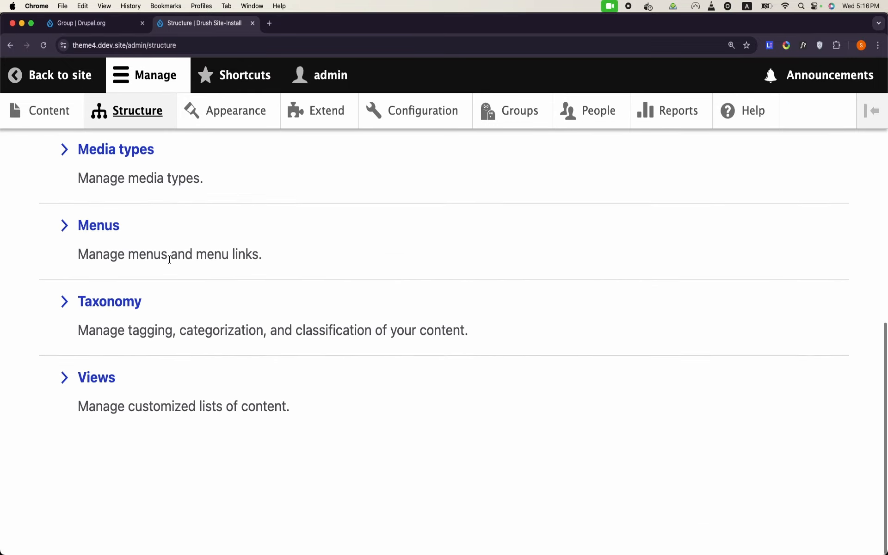
scroll(169, 260, "up", 5)
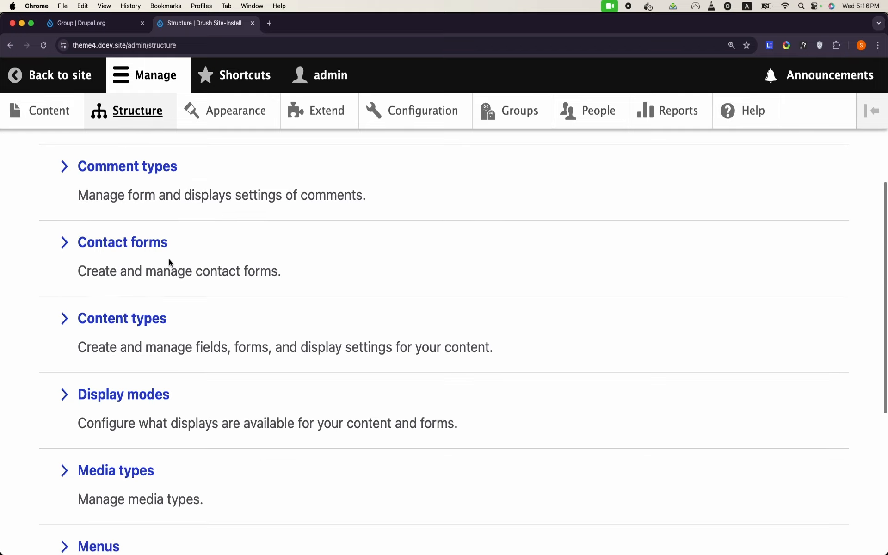
left_click(121, 324)
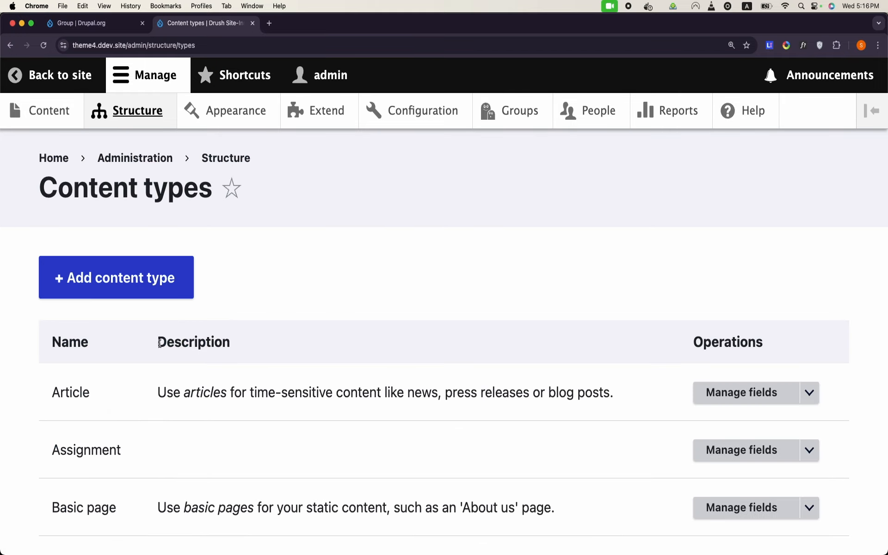
scroll(123, 361, "down", 2)
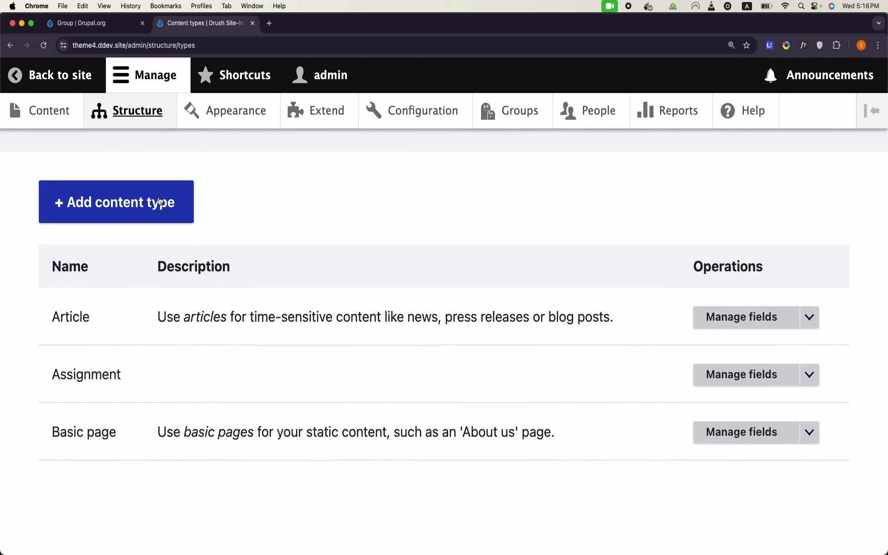
left_click(761, 376)
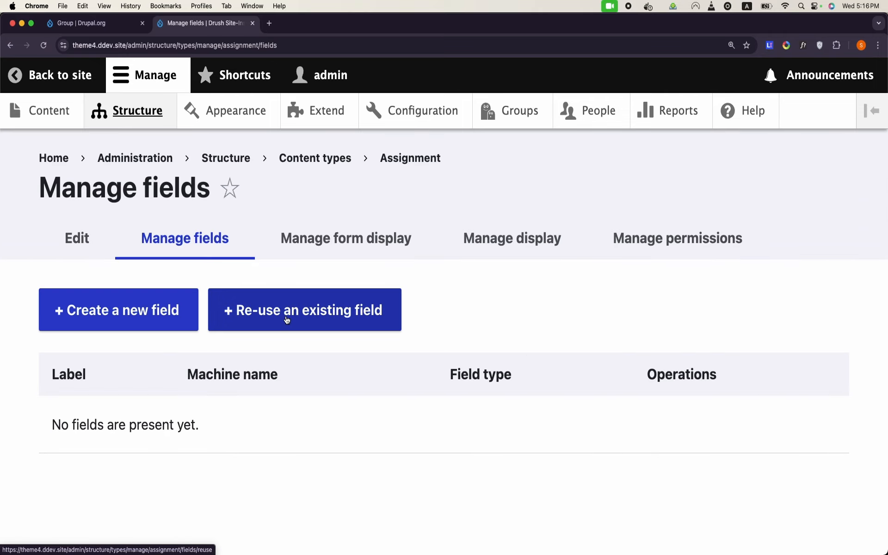
left_click(169, 325)
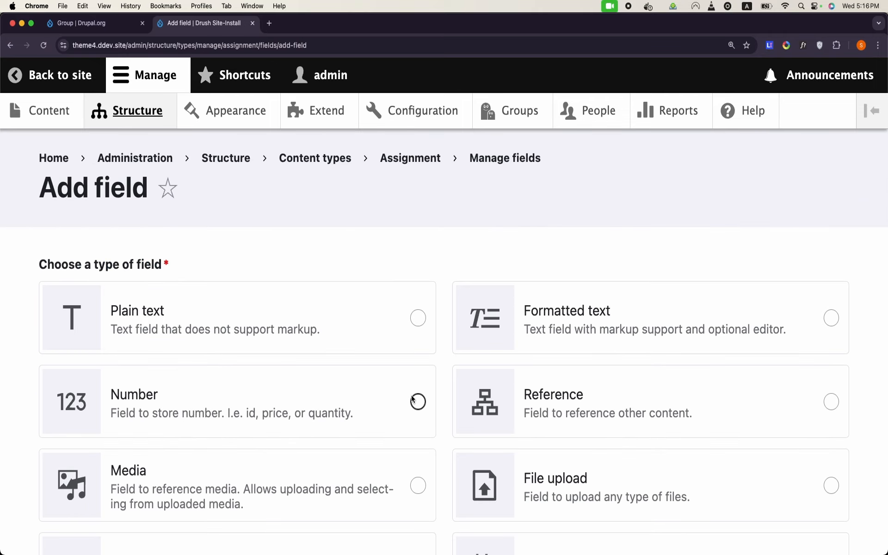
scroll(411, 395, "down", 6)
left_click(553, 298)
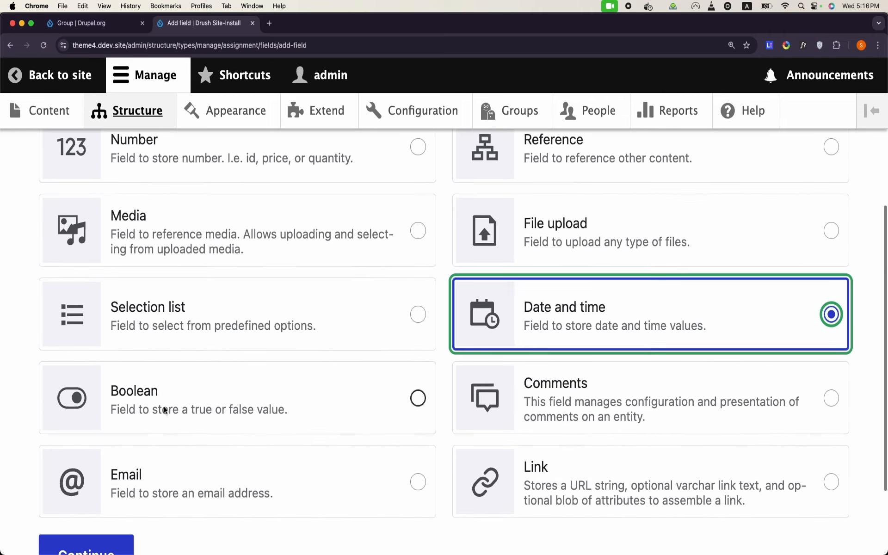
scroll(166, 348, "down", 3)
left_click(99, 438)
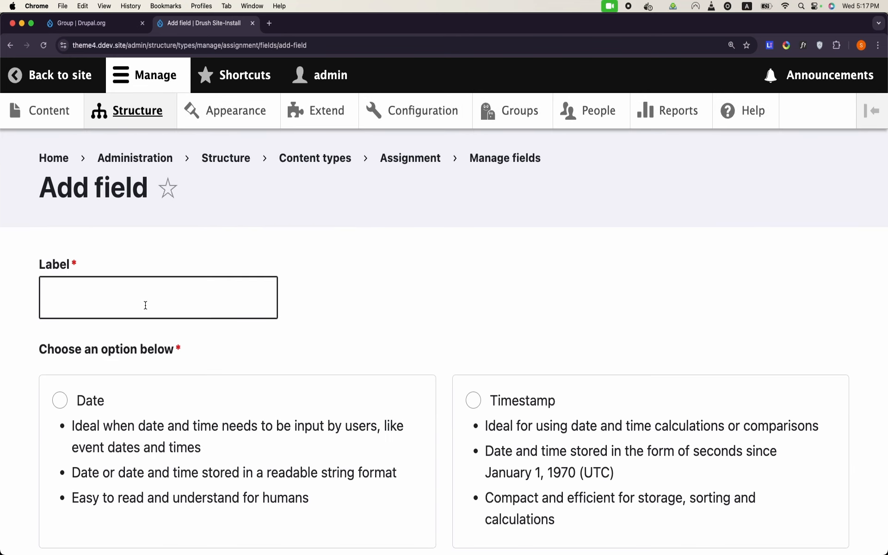
Step: Label the field 'Last Date', store it as Date only, and save its settings
left_click(145, 304)
type("Last Date")
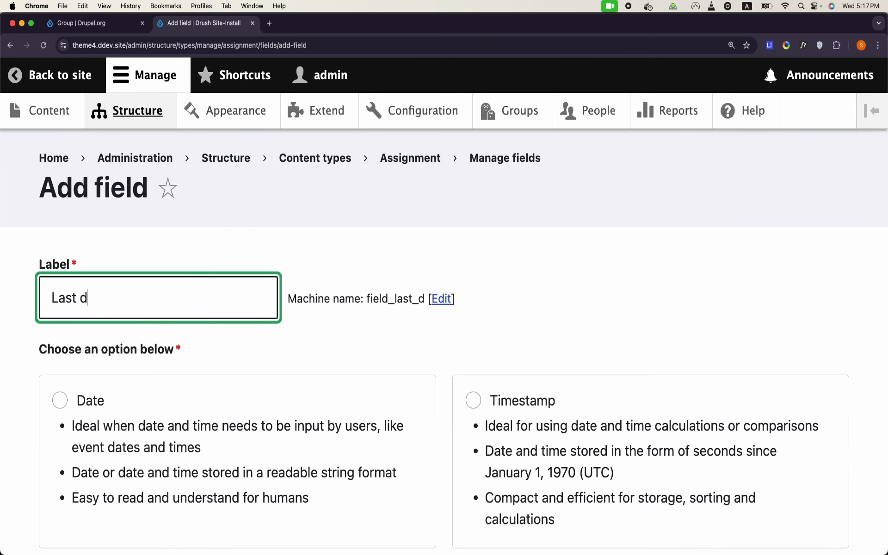
scroll(444, 314, "down", 1)
scroll(95, 283, "down", 2)
left_click(60, 301)
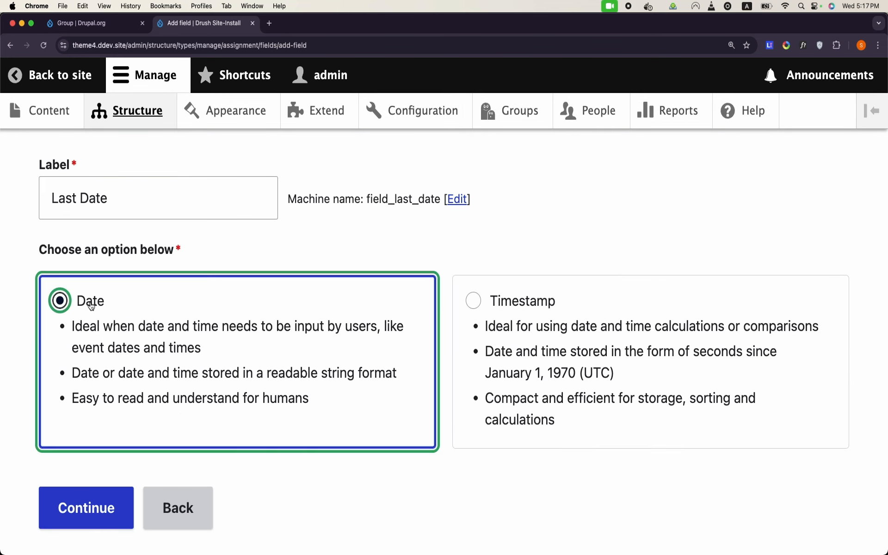
left_click(110, 527)
scroll(109, 523, "down", 15)
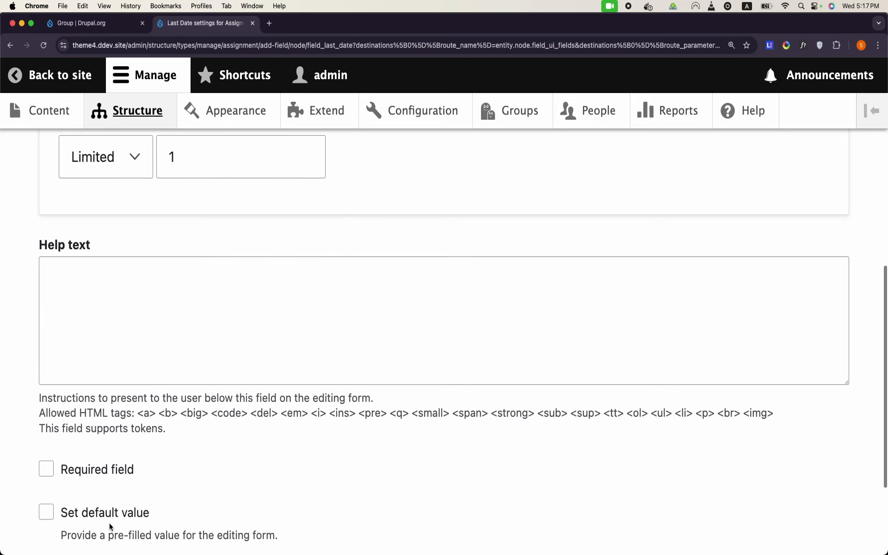
scroll(120, 450, "down", 4)
left_click(120, 451)
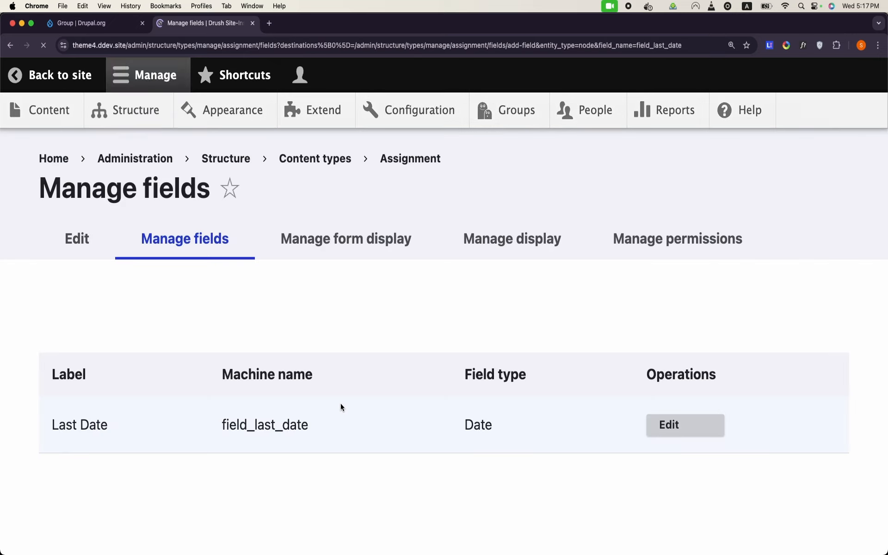
scroll(314, 365, "down", 3)
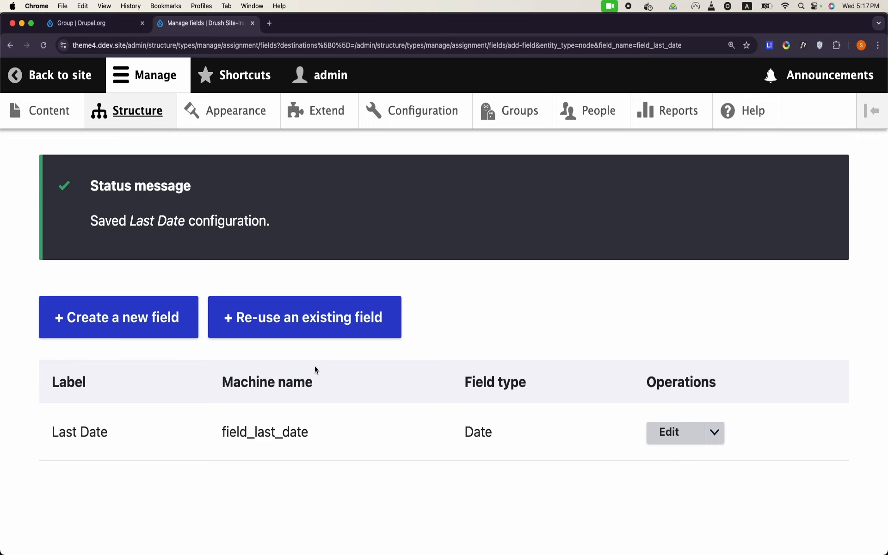
Step: Start a new Assignment and title it 'Essay on Cricket'
left_click(44, 126)
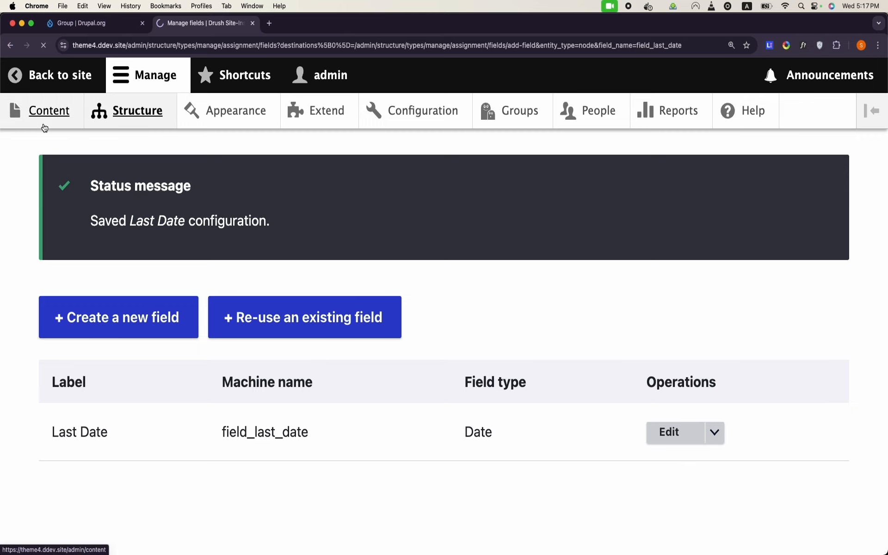
left_click(114, 303)
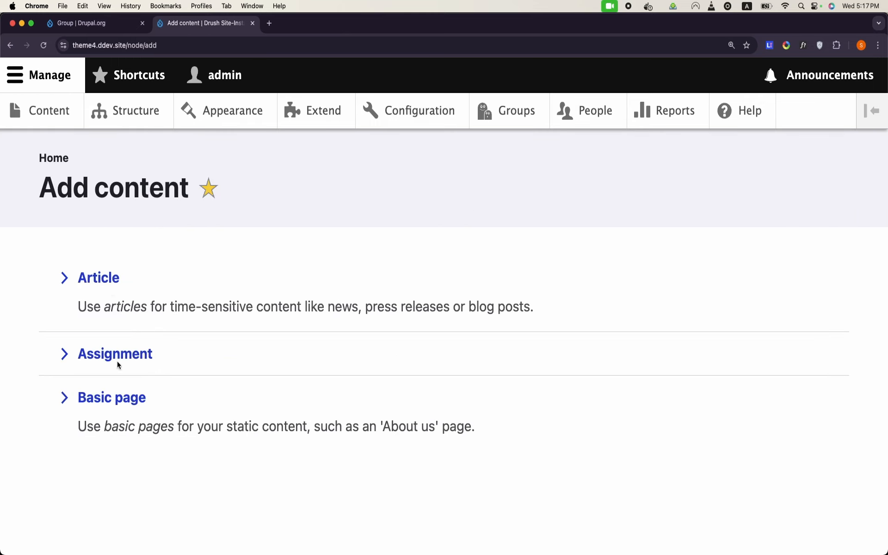
left_click(139, 364)
left_click(129, 320)
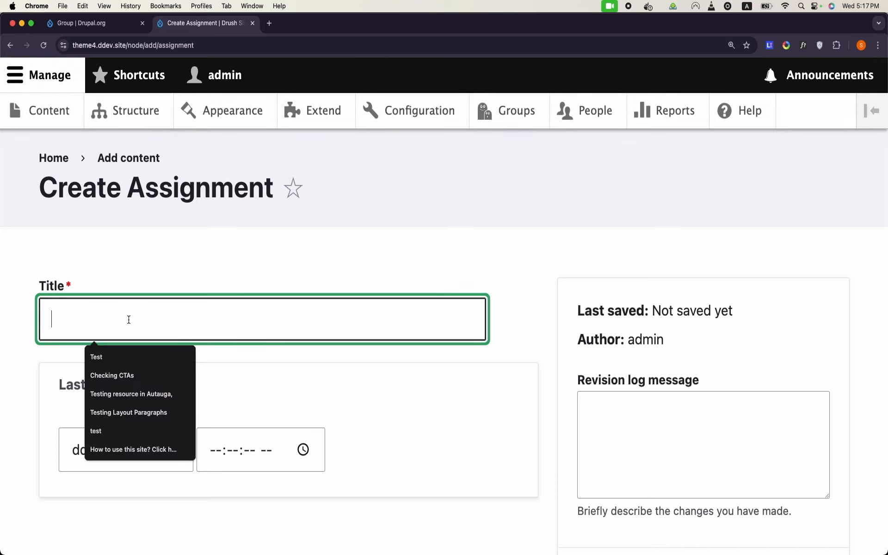
key("Caps_Lock")
type("Es")
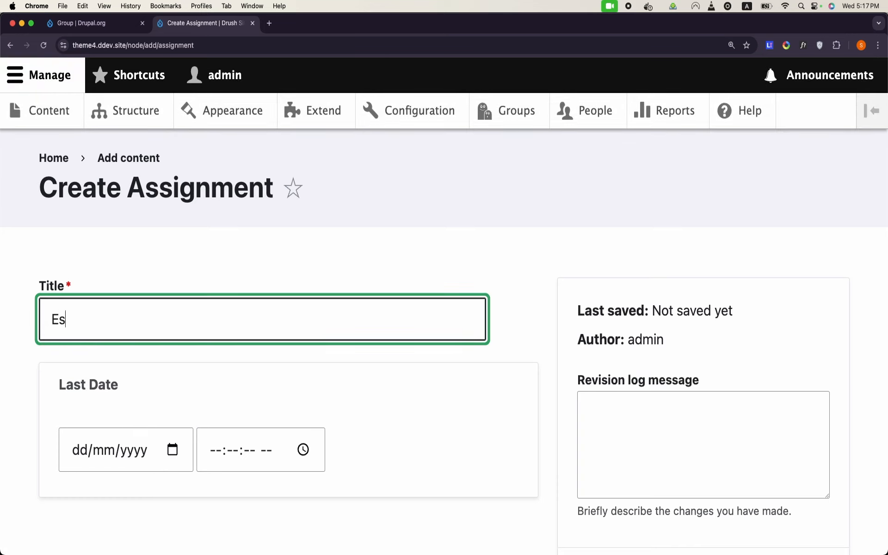
type("say on Cricket")
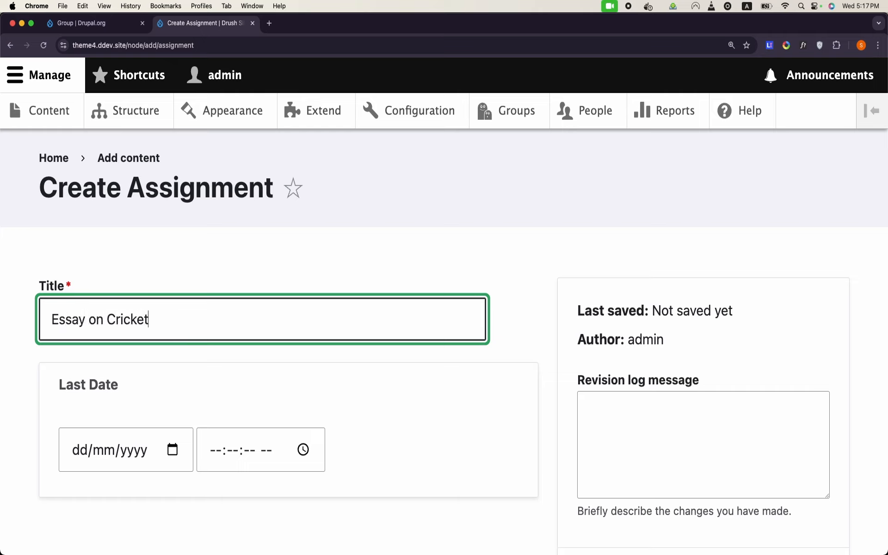
Step: Set Last Date to 21/05/2025 with a time, and save the assignment
left_click(174, 451)
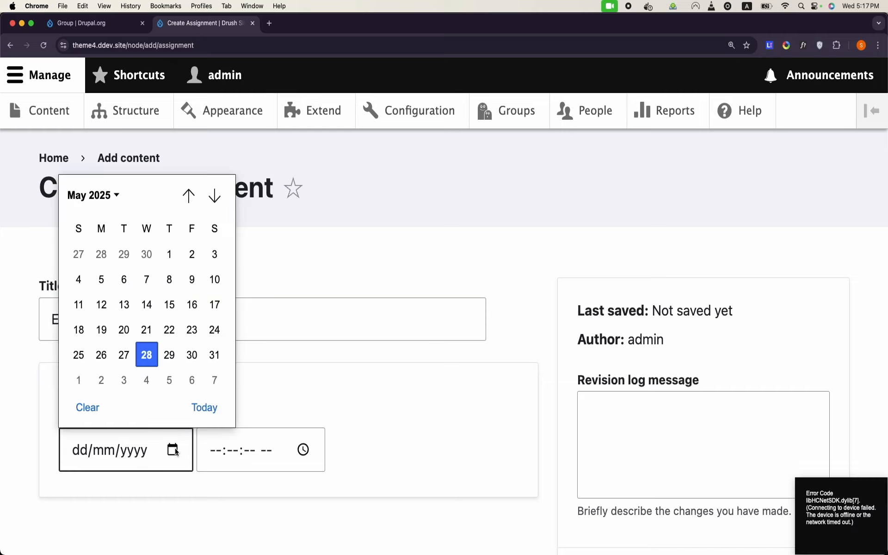
left_click(146, 329)
left_click(300, 458)
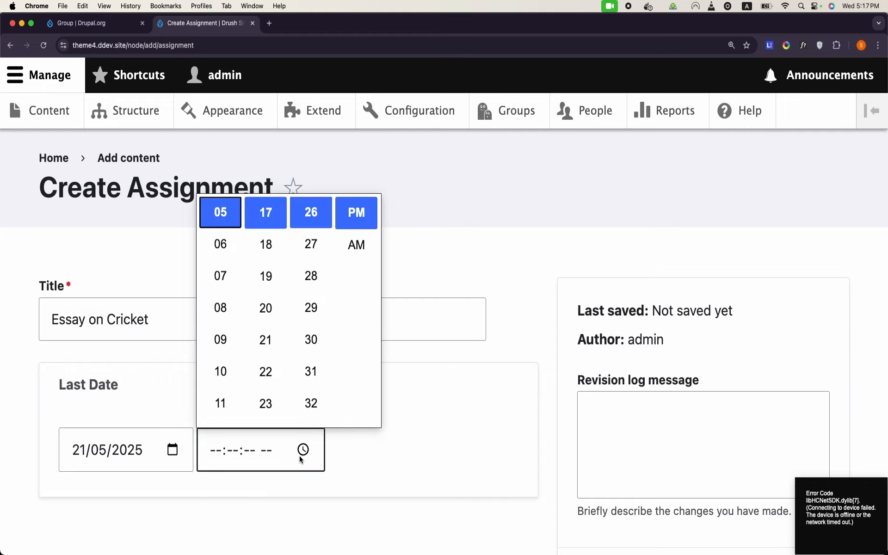
left_click(307, 370)
scroll(305, 366, "down", 3)
scroll(435, 400, "down", 7)
left_click(58, 314)
Step: Load the Essay on Cricket page in the incognito window as a logged-out visitor
left_click(149, 45)
key("super+c")
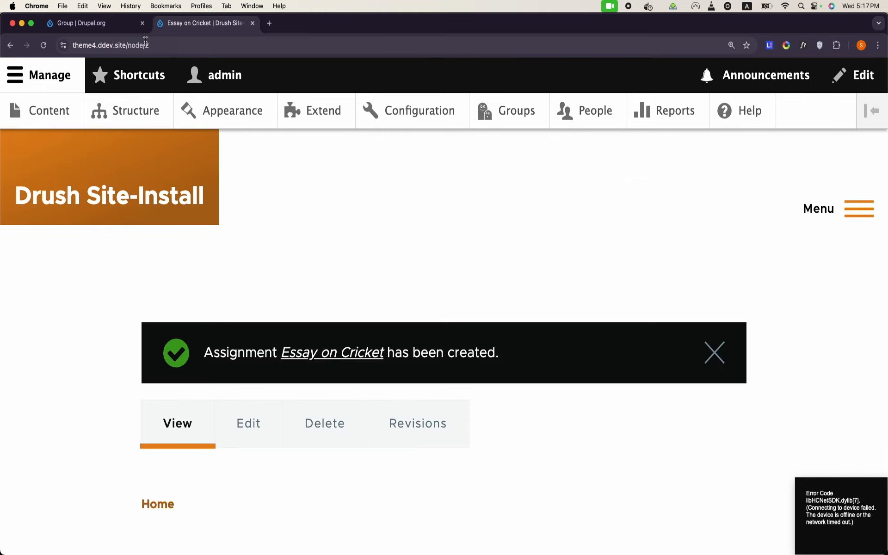
scroll(291, 318, "down", 5)
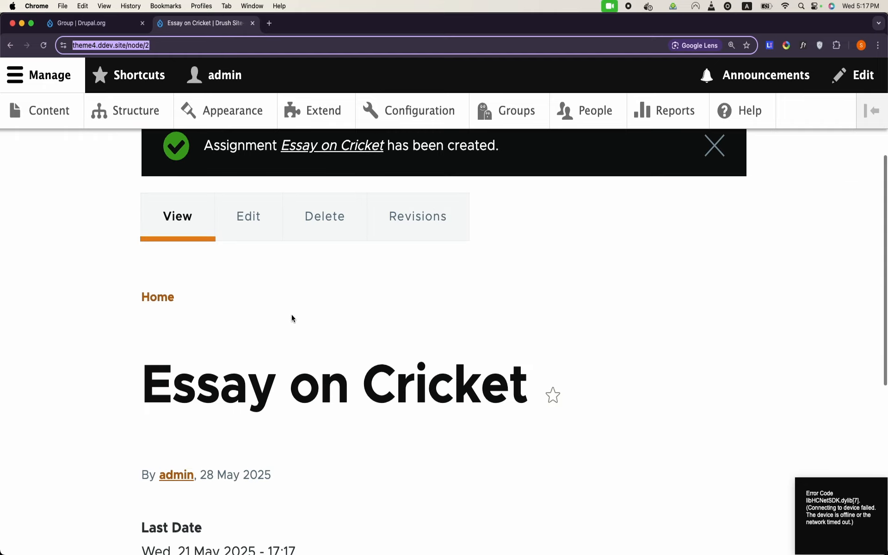
scroll(291, 318, "down", 2)
mouse_move(305, 551)
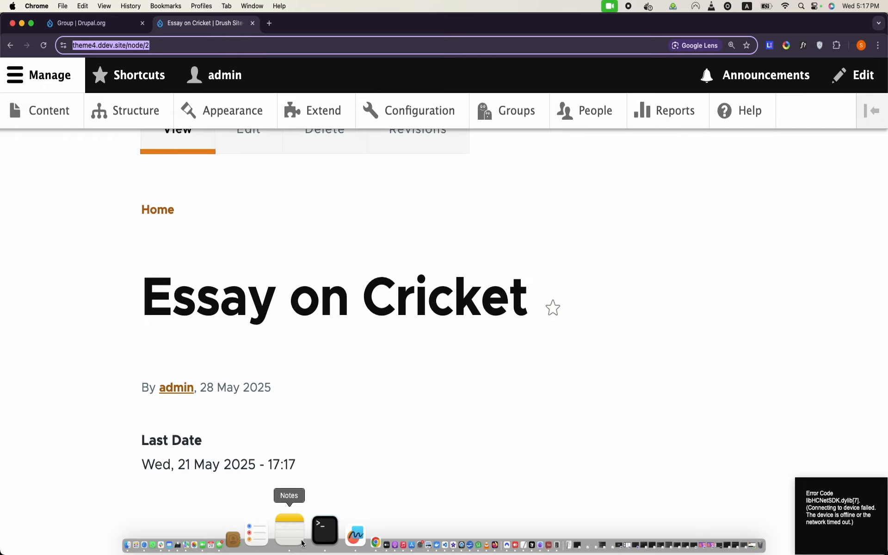
right_click(323, 542)
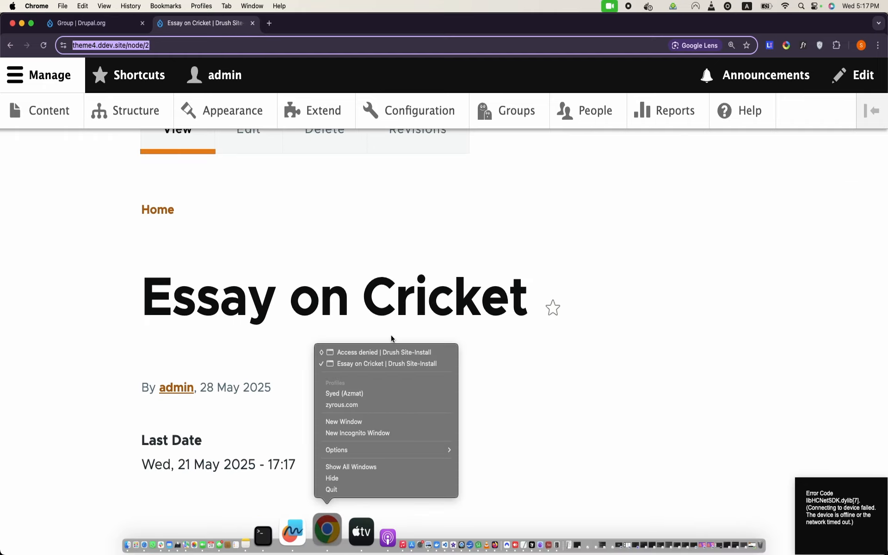
left_click(386, 353)
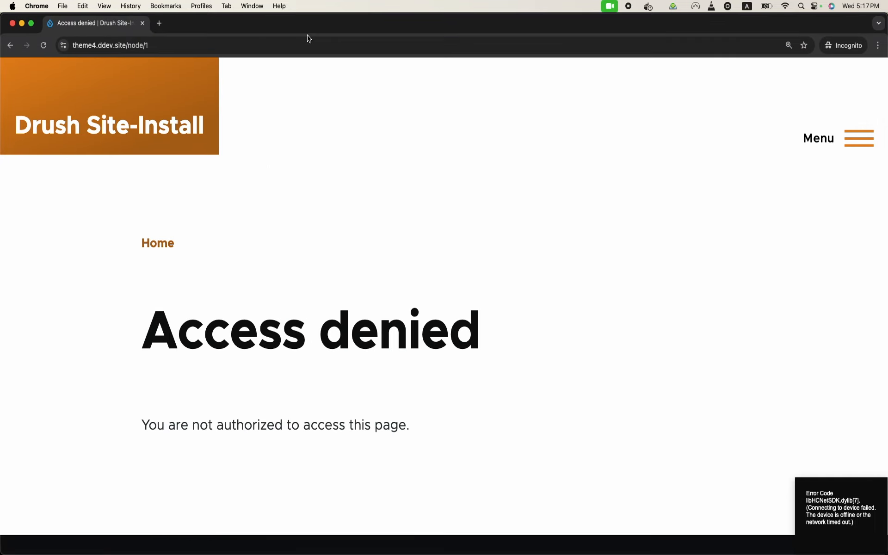
left_click(303, 41)
key("super+v")
key("Return")
Step: Return to the administrator's window showing Essay on Cricket
mouse_move(370, 554)
right_click(326, 543)
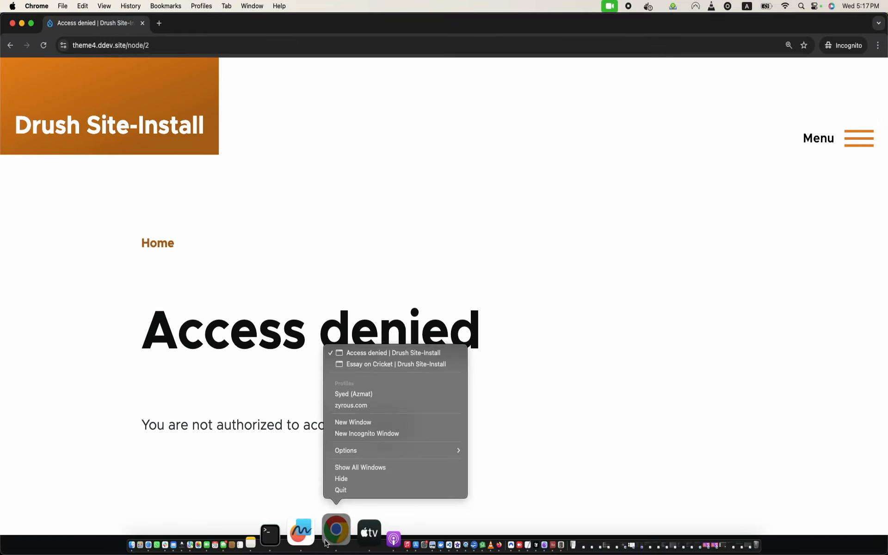
left_click(389, 364)
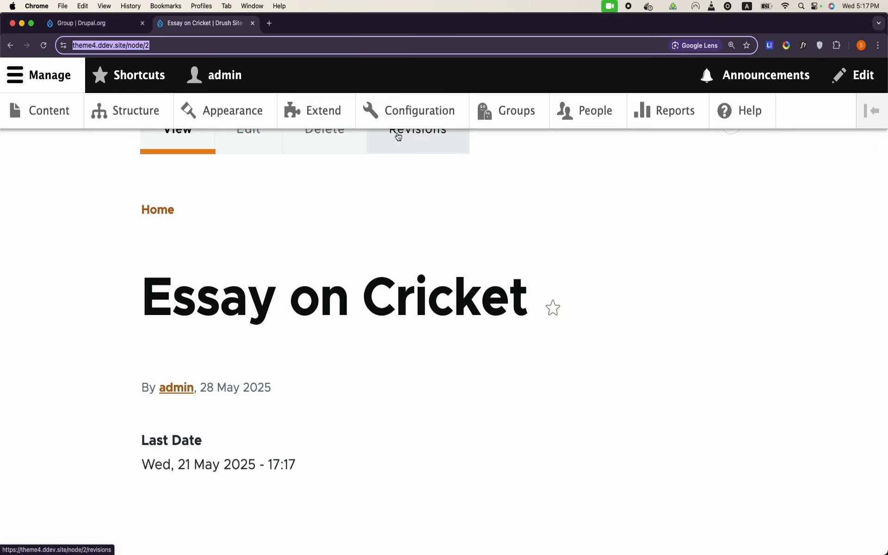
Step: Open People administration in a new tab and go to its Permissions page
right_click(576, 119)
left_click(597, 121)
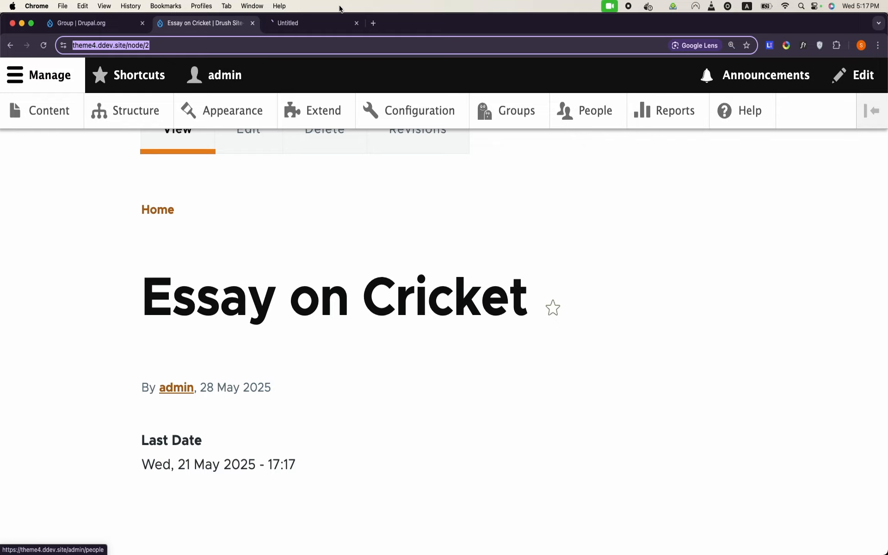
left_click(307, 27)
left_click(182, 238)
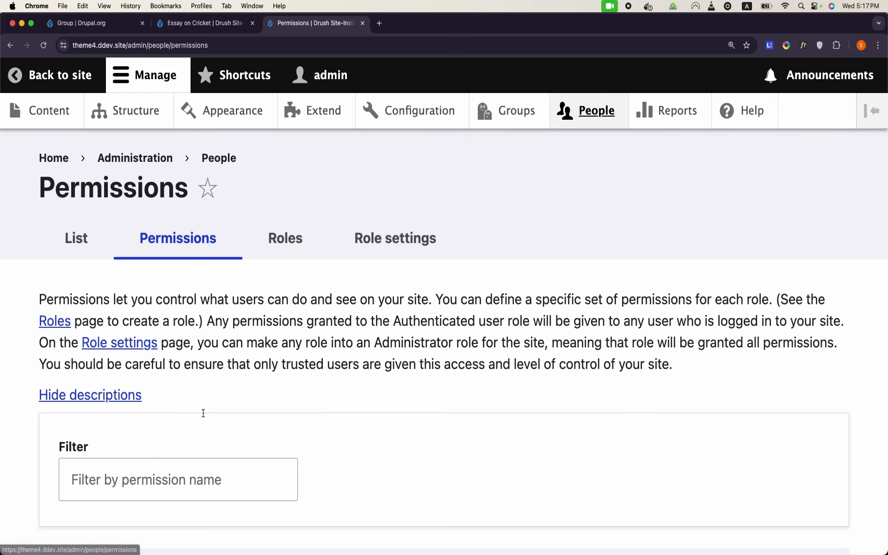
Step: Filter permissions by 'view', adjust the checkboxes, and save the permission changes
scroll(203, 413, "down", 2)
left_click(203, 413)
type("view")
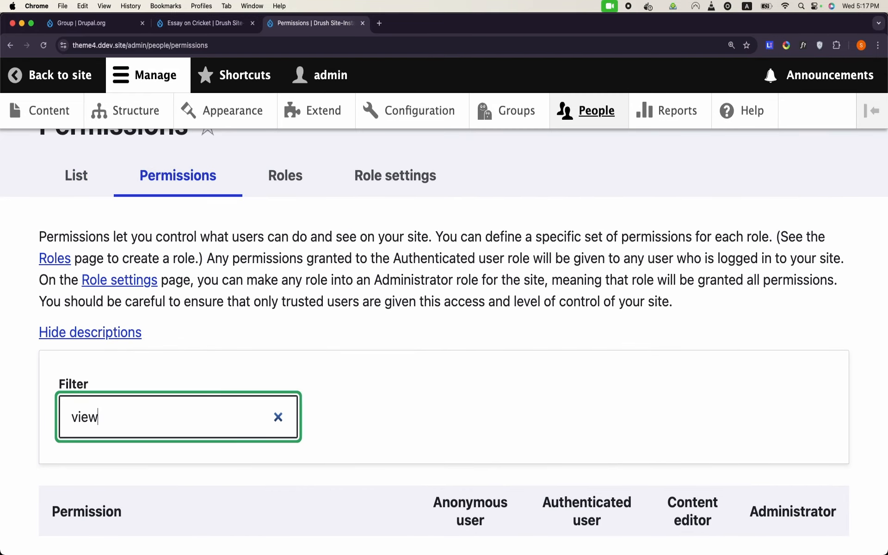
scroll(203, 414, "down", 10)
scroll(444, 347, "down", 15)
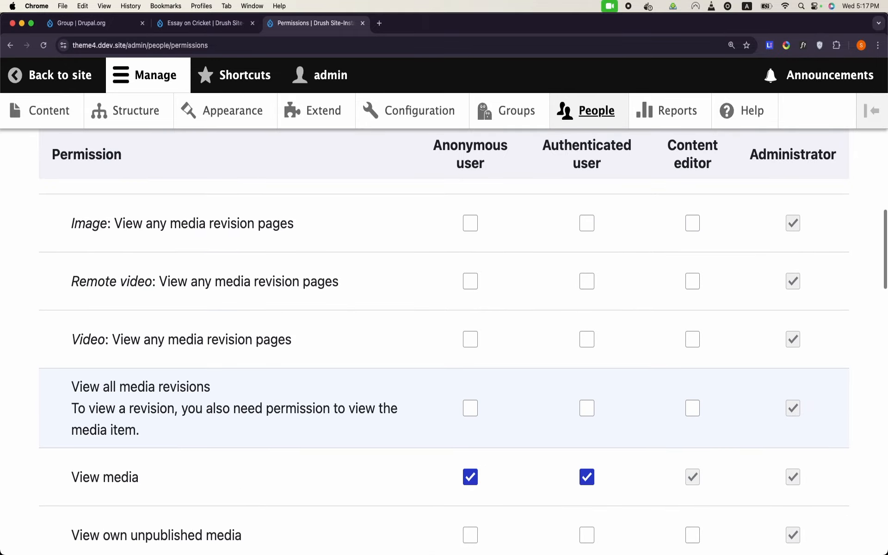
scroll(470, 439, "up", 3)
scroll(470, 440, "down", 5)
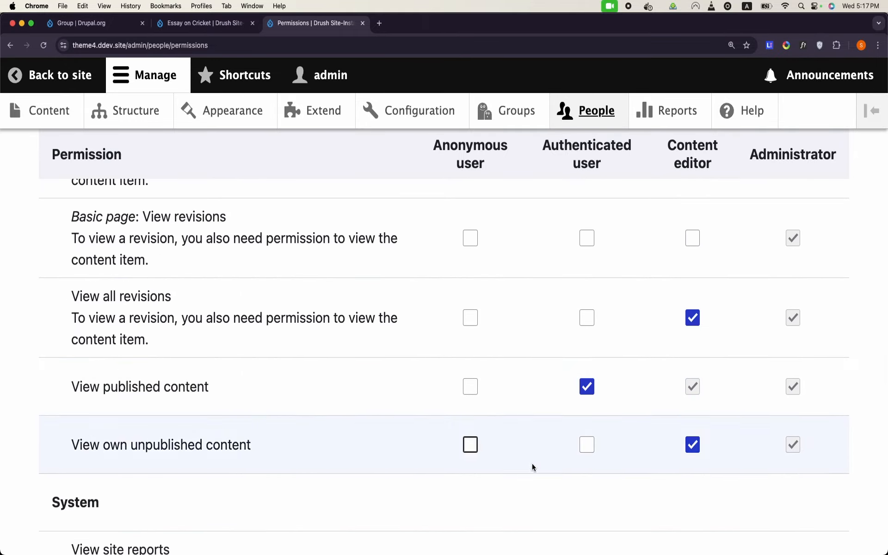
scroll(476, 394, "down", 10)
left_click(124, 447)
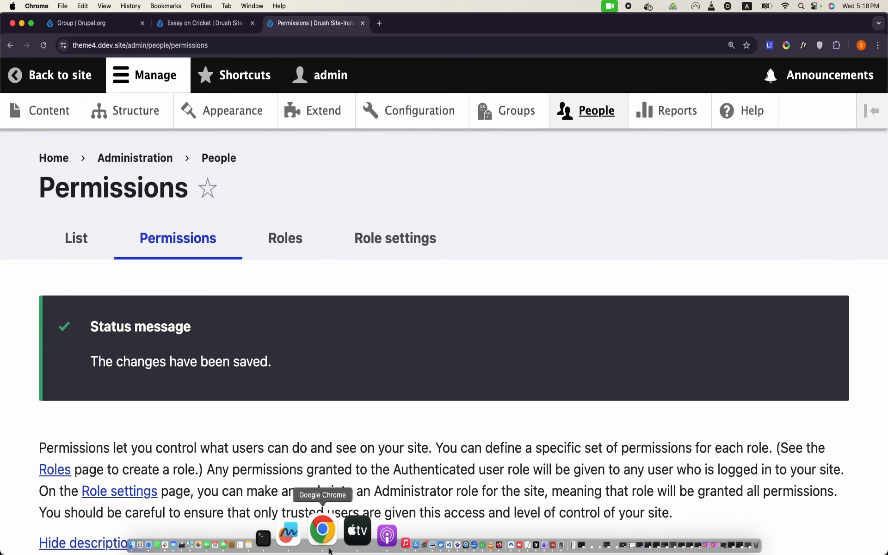
right_click(322, 532)
Step: Reload Essay on Cricket in the incognito window so it displays, then return to Permissions
left_click(376, 353)
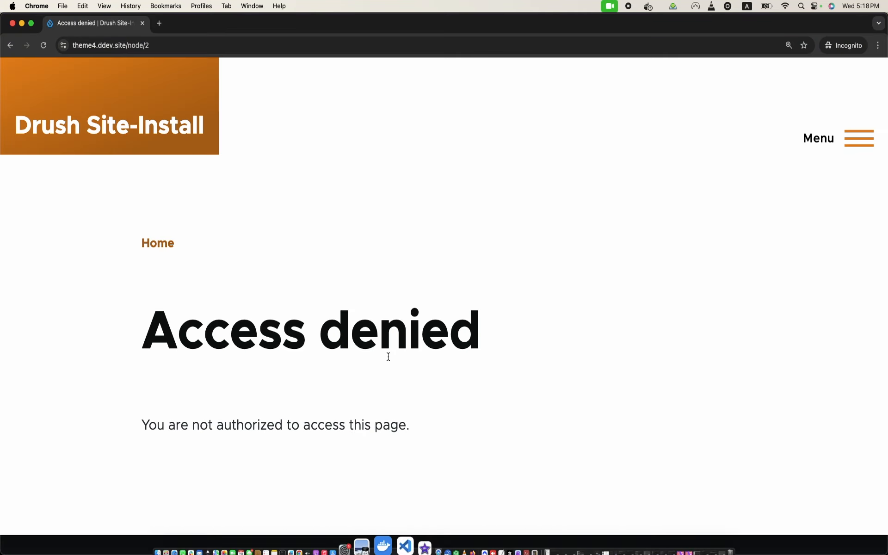
left_click(42, 48)
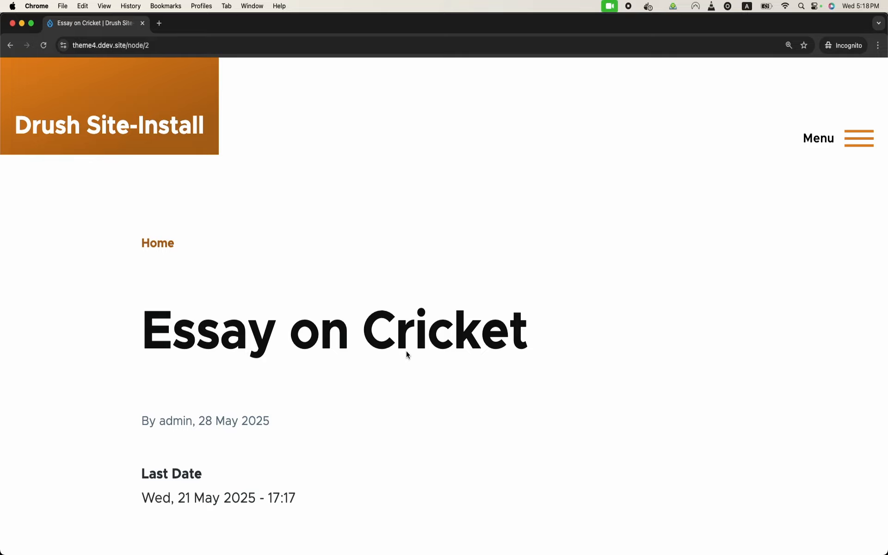
mouse_move(341, 543)
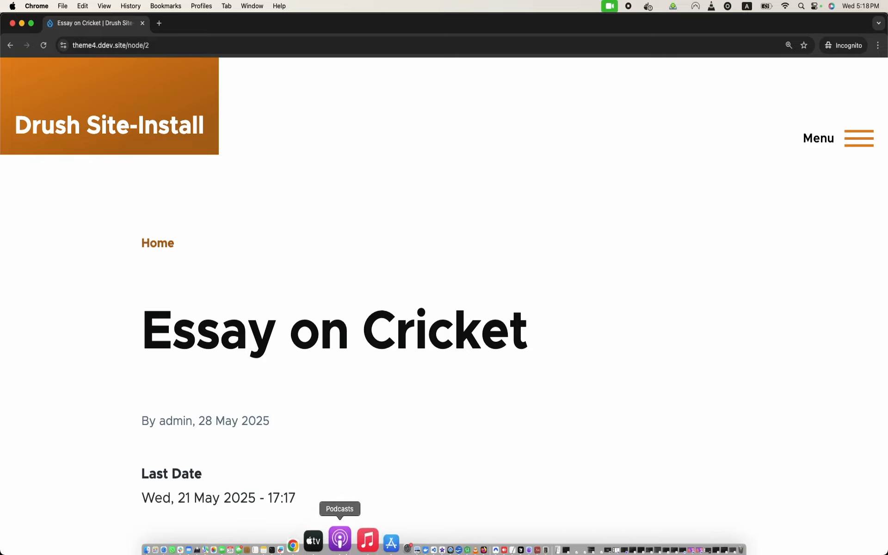
right_click(328, 542)
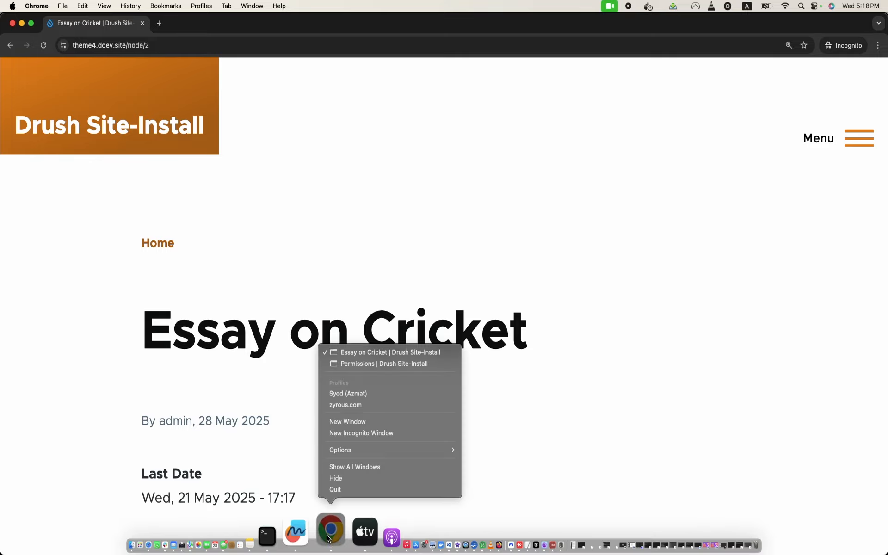
left_click(384, 364)
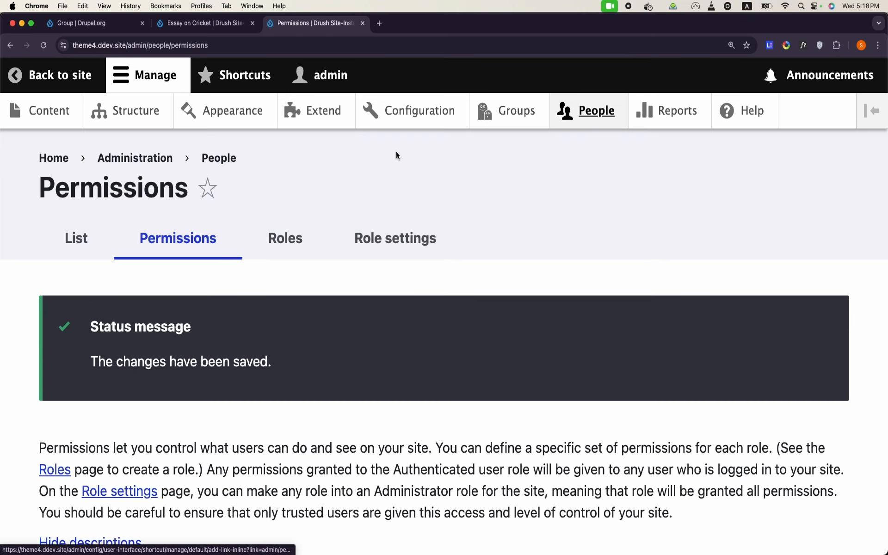
Step: Add a Class group titled 'Class 6' and create it with the administrator joining as member
left_click(517, 117)
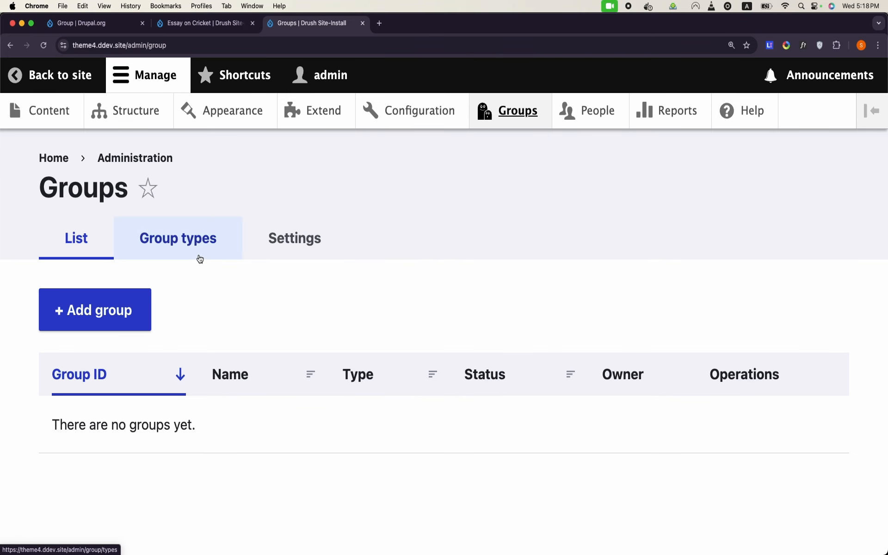
left_click(186, 241)
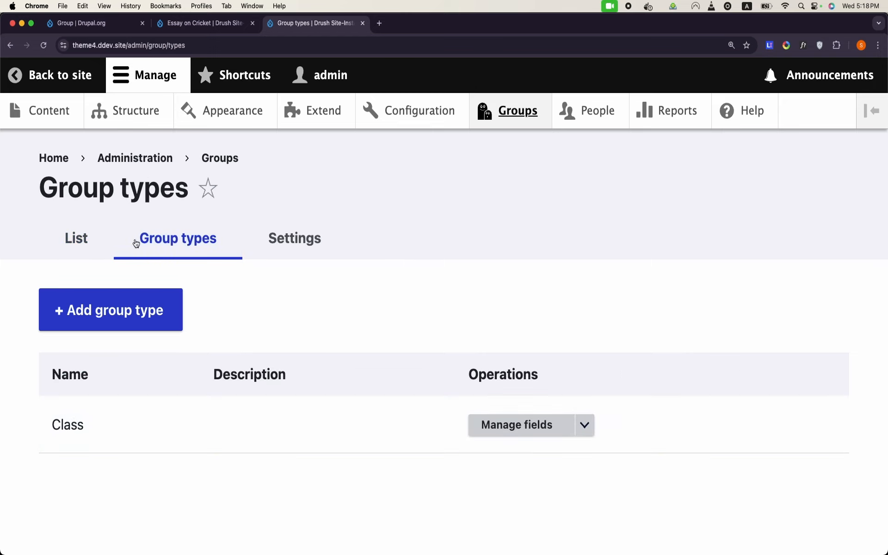
left_click(91, 233)
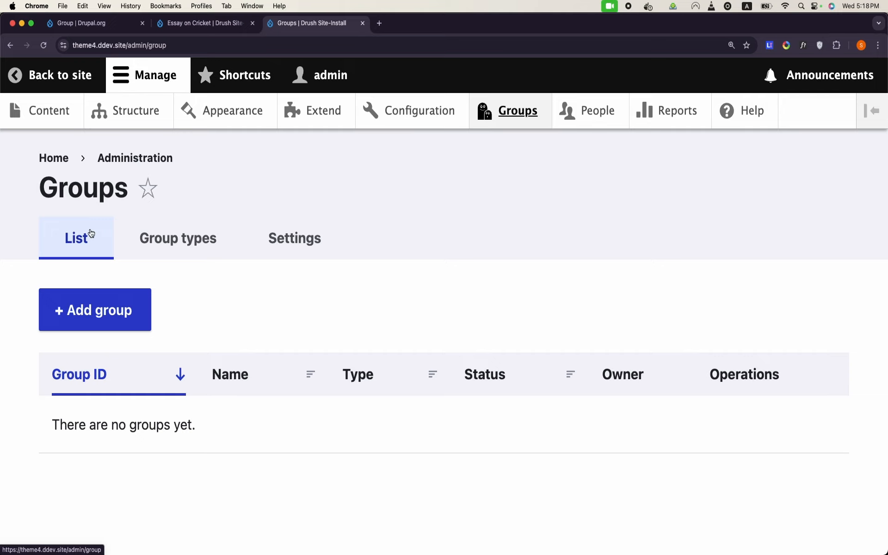
left_click(99, 309)
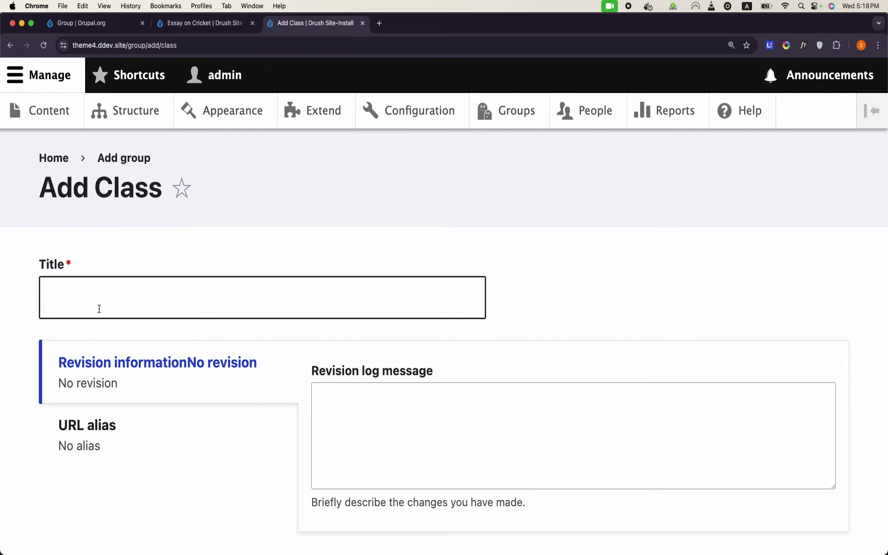
left_click(99, 309)
type("Class")
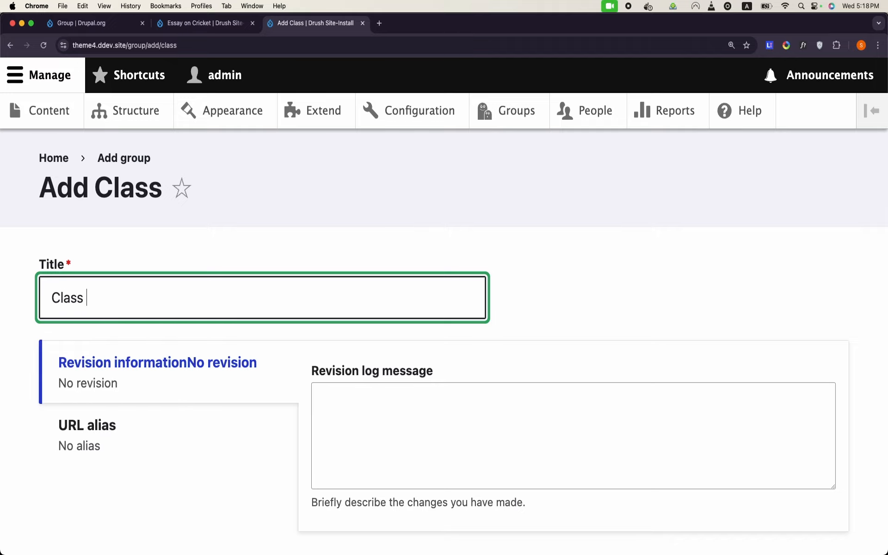
type(" 6")
scroll(92, 390, "down", 5)
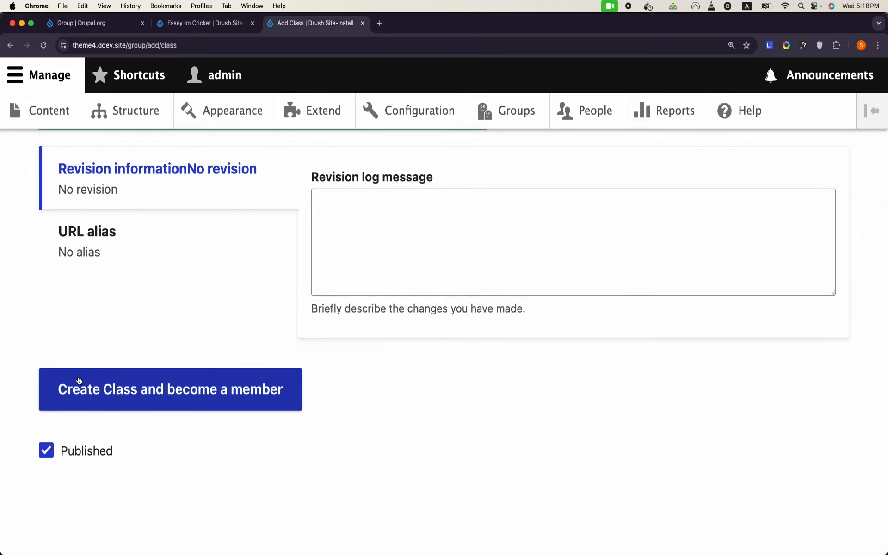
left_click(113, 390)
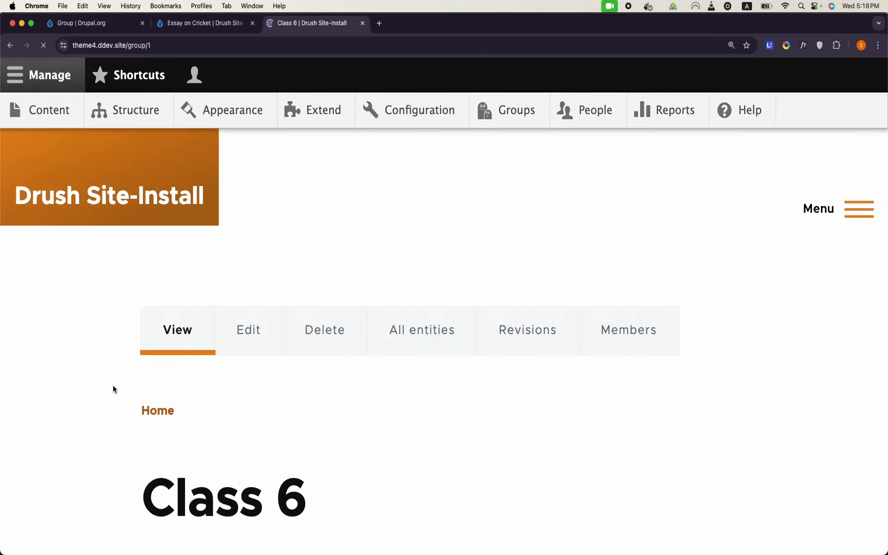
scroll(114, 390, "down", 7)
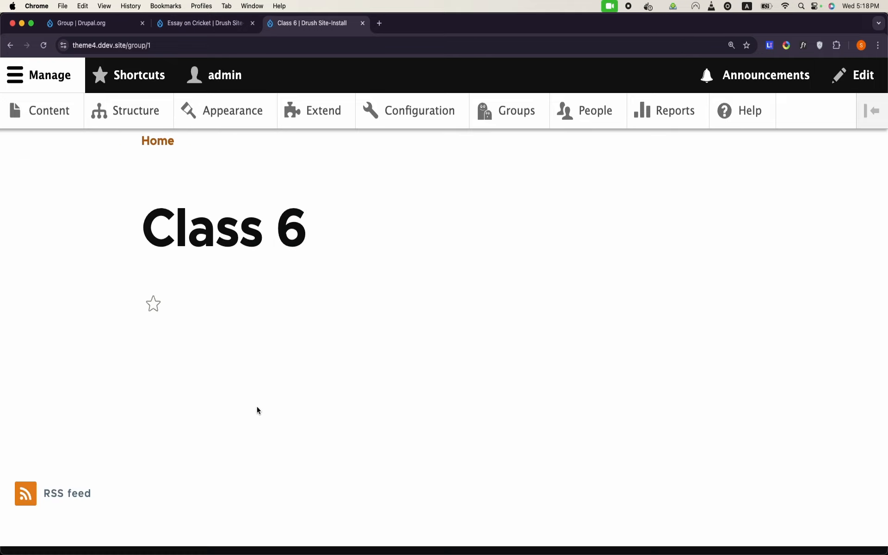
scroll(257, 410, "up", 4)
scroll(257, 407, "up", 1)
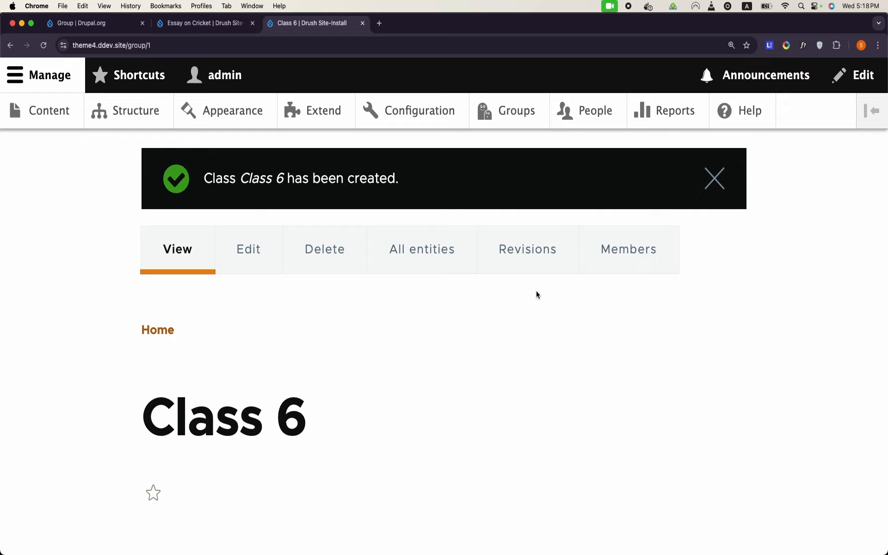
scroll(536, 296, "up", 3)
scroll(422, 389, "down", 2)
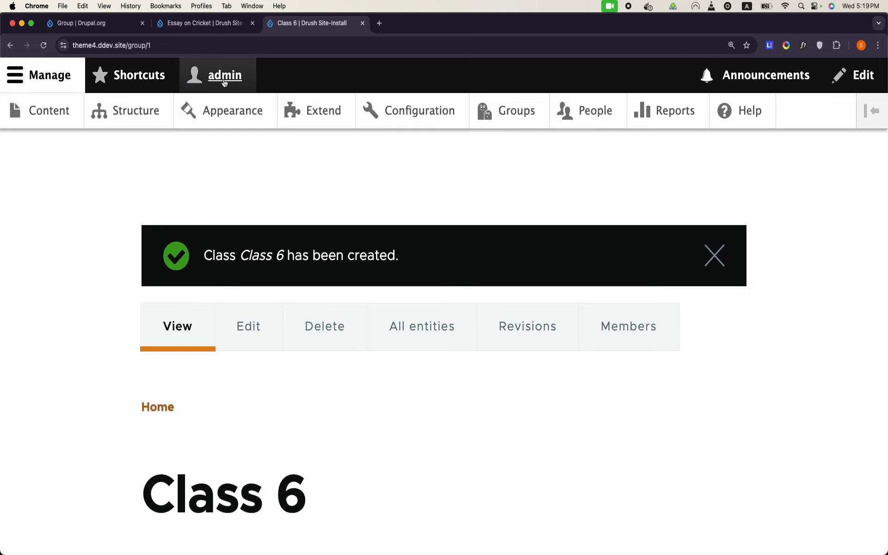
double_click(184, 48)
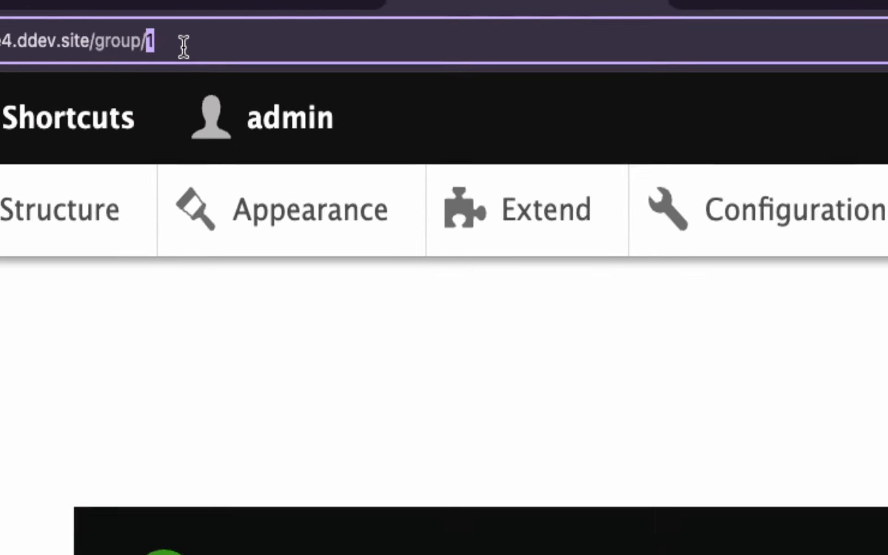
left_click(144, 41)
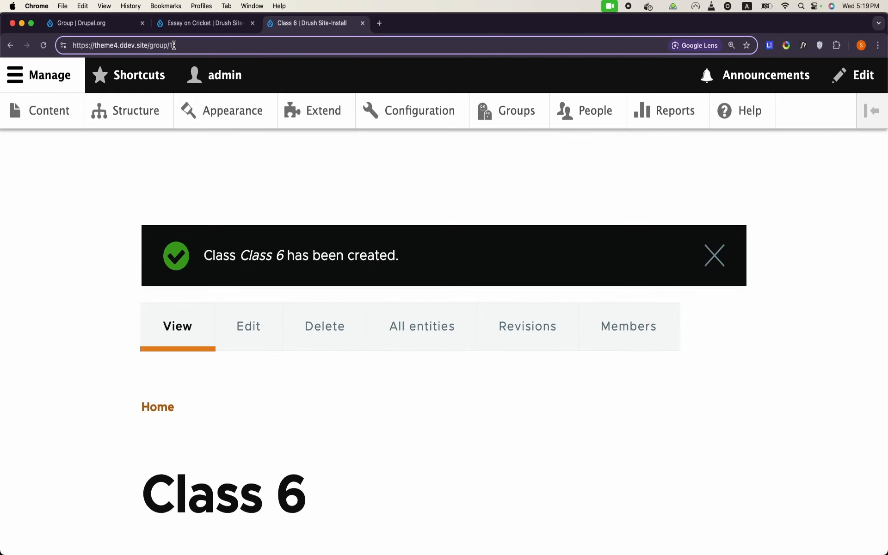
scroll(276, 174, "down", 3)
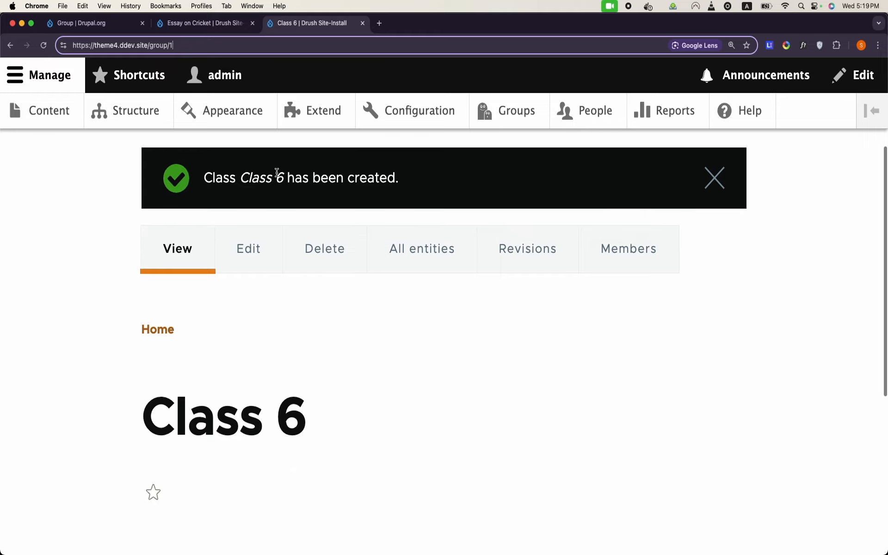
Step: Inspect Class 6's All entities tab showing the User group membership, then open the Content list
left_click(419, 263)
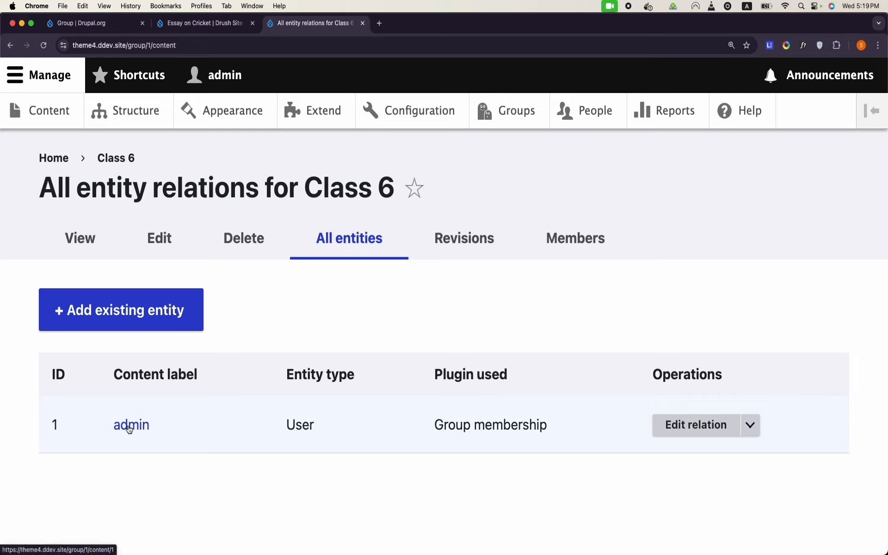
double_click(296, 432)
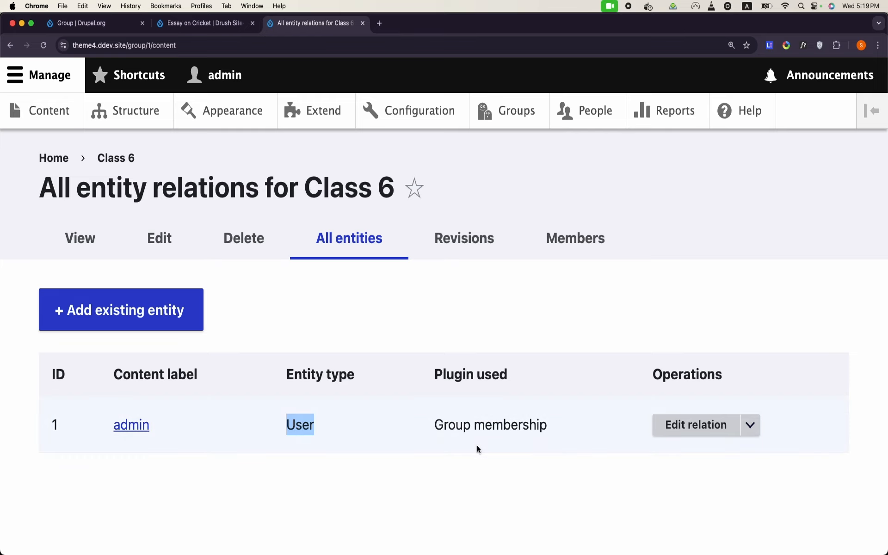
triple_click(489, 425)
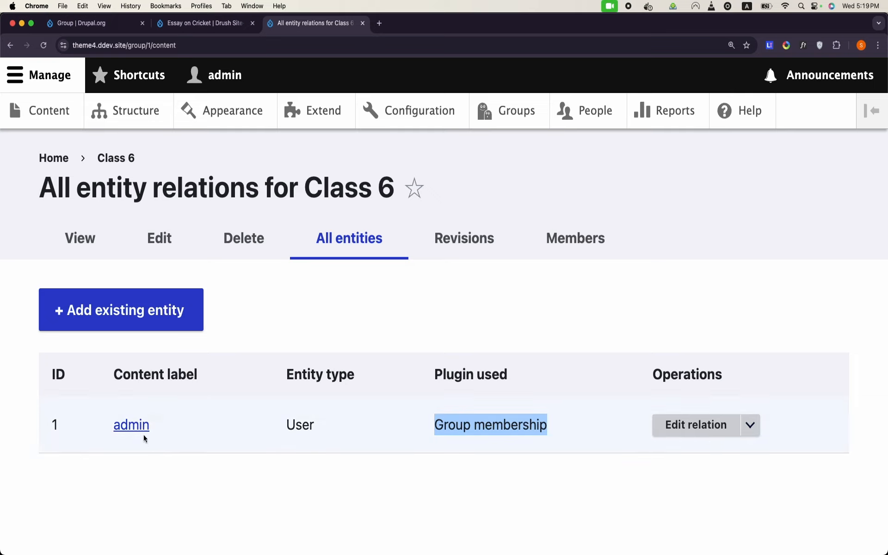
left_click(166, 469)
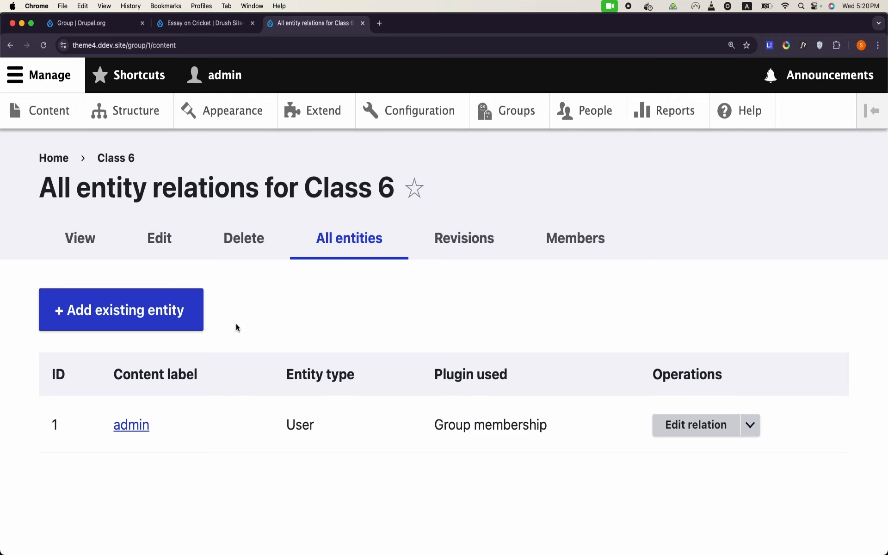
left_click(59, 110)
scroll(135, 354, "down", 4)
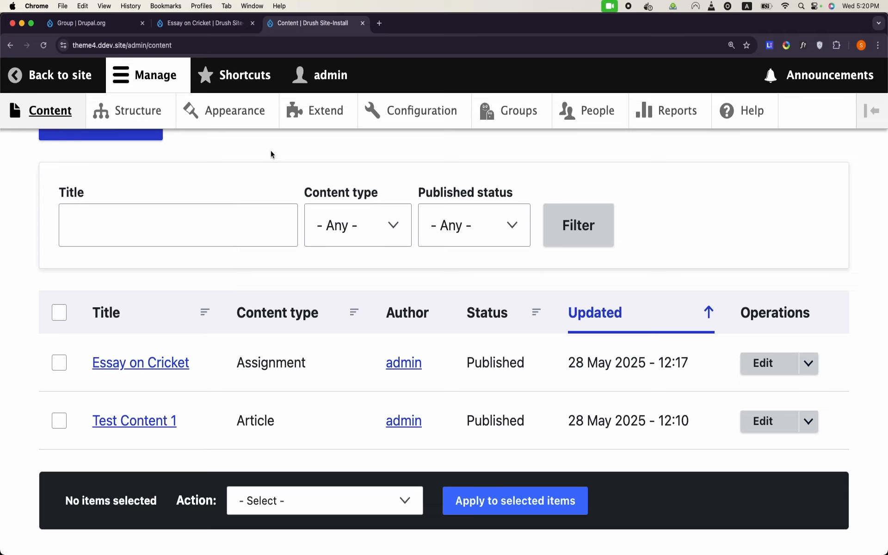
Step: Install the Group Node module, found by filtering Extend for 'group', then open the Groups list
left_click(324, 110)
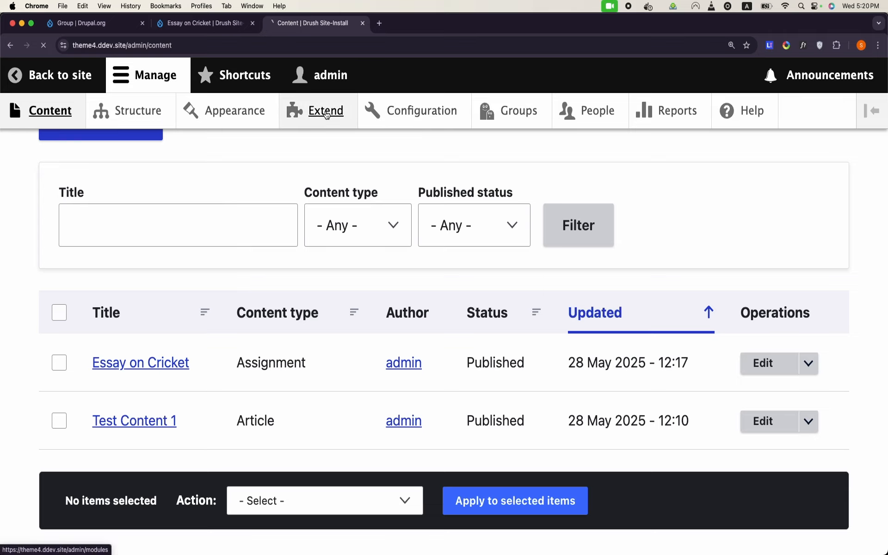
scroll(227, 270, "down", 5)
scroll(227, 269, "down", 3)
left_click(185, 170)
type("group")
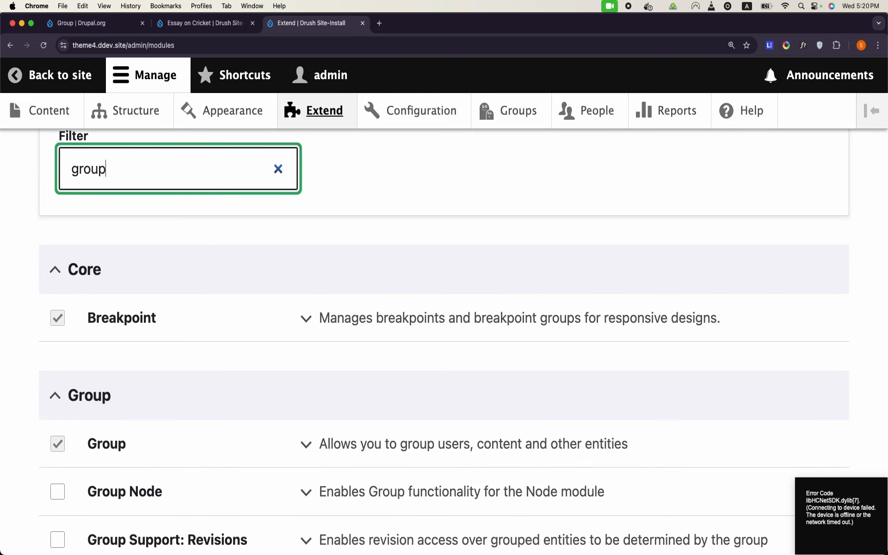
scroll(291, 301, "down", 4)
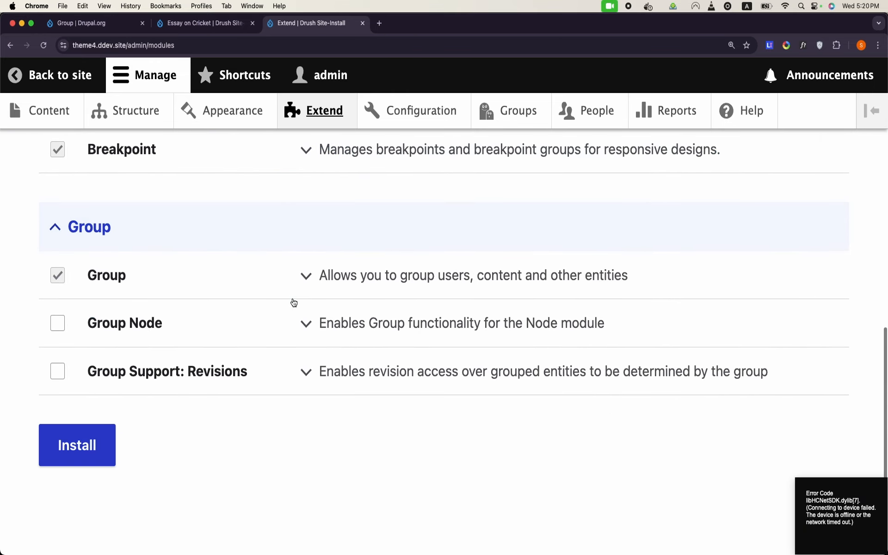
left_click(58, 328)
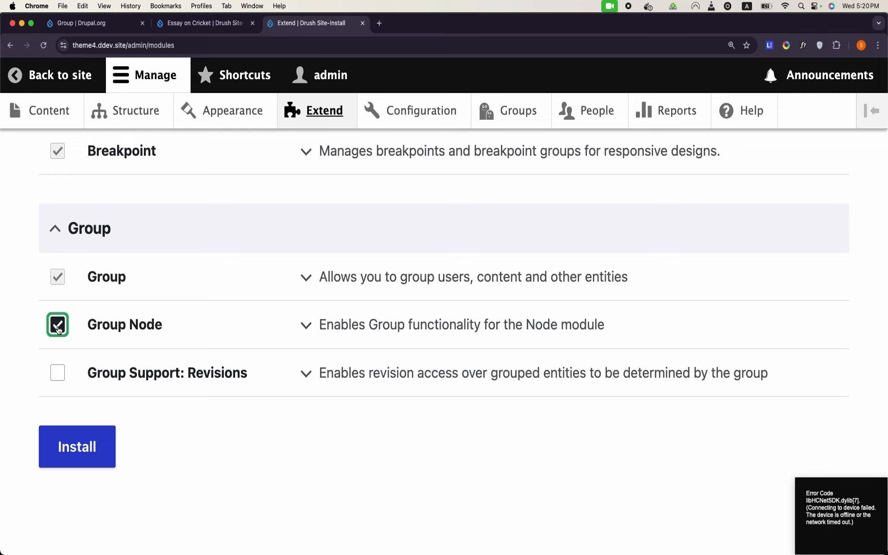
left_click(101, 463)
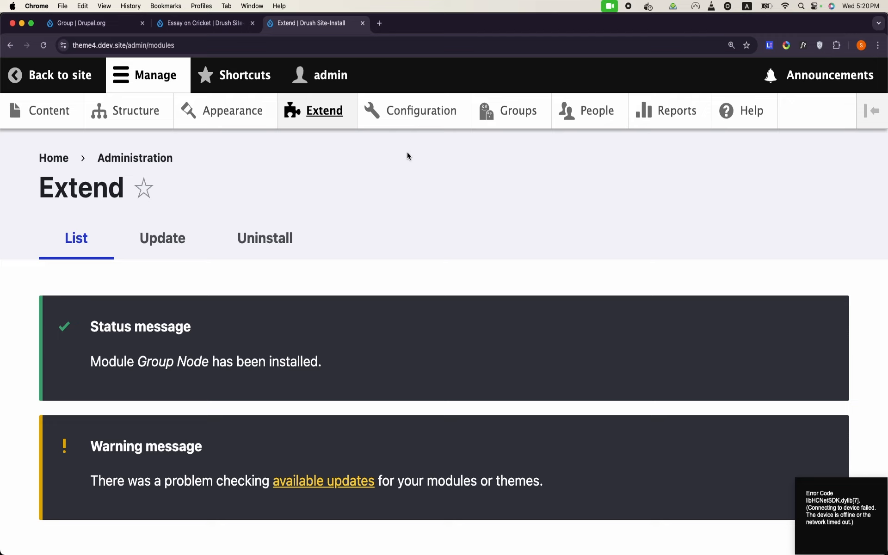
left_click(488, 124)
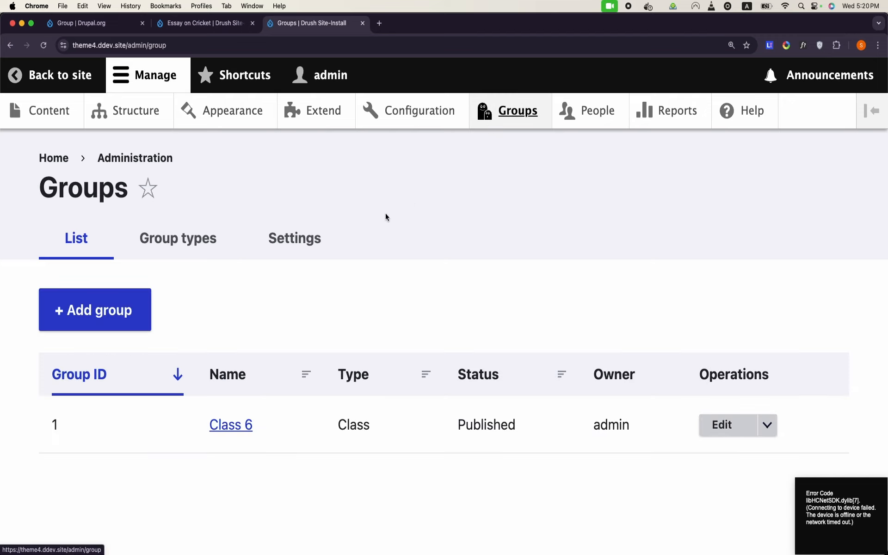
Step: Open Set available content for the Class group type from Group types
left_click(200, 252)
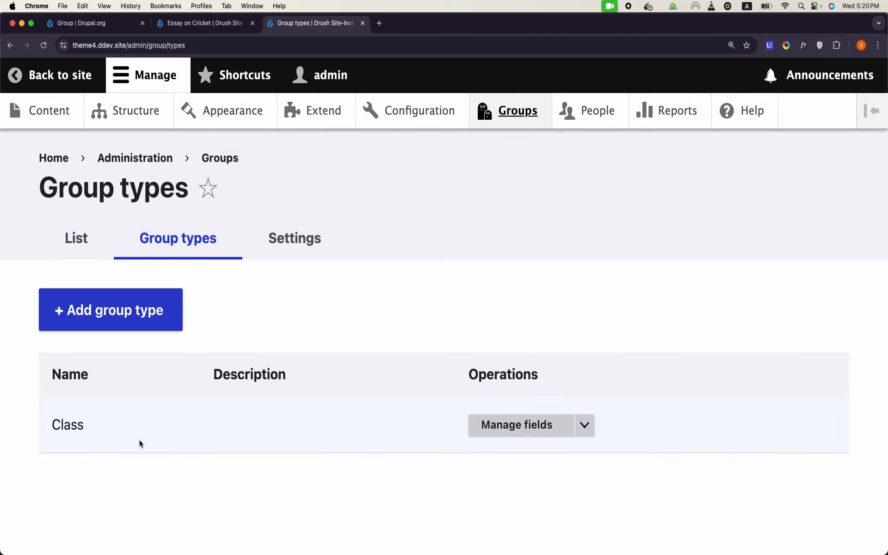
left_click(594, 435)
scroll(574, 468, "down", 2)
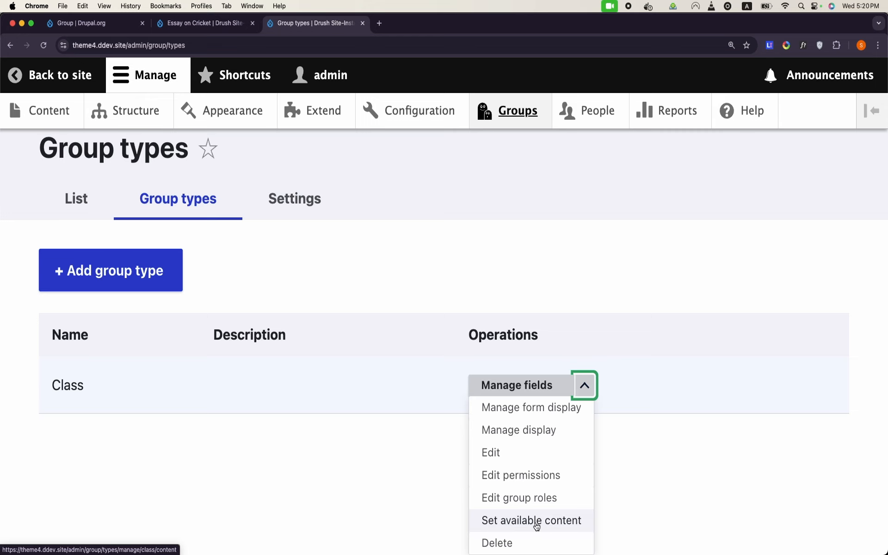
left_click(536, 526)
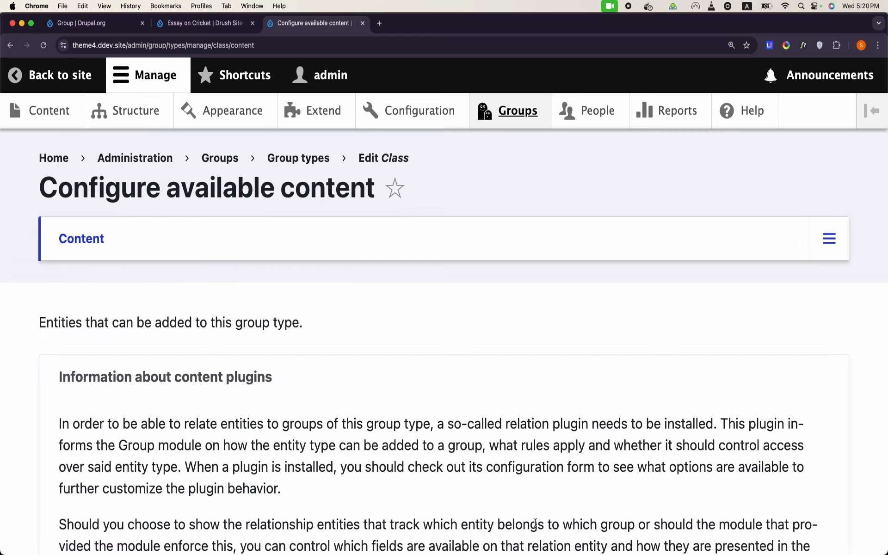
Step: Review the Class content plugins, noting Group membership and Group node (Assignment)
scroll(535, 523, "down", 2)
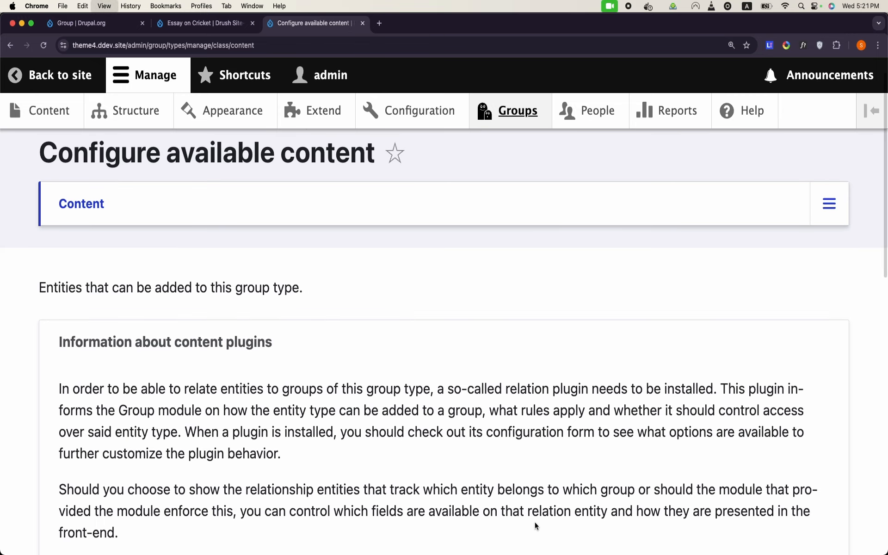
key("super+minus")
key("super+minus")
key("super+minus")
key("super+minus")
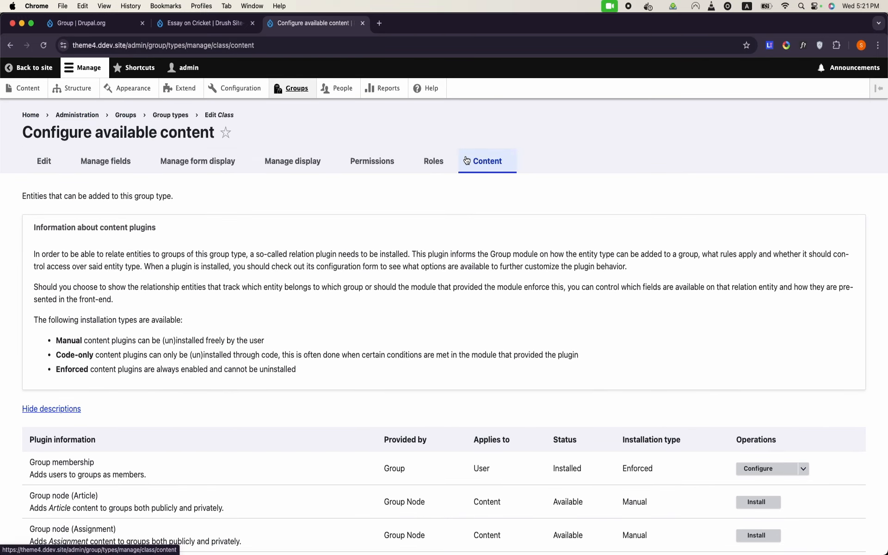
scroll(319, 338, "down", 1)
scroll(319, 338, "down", 2)
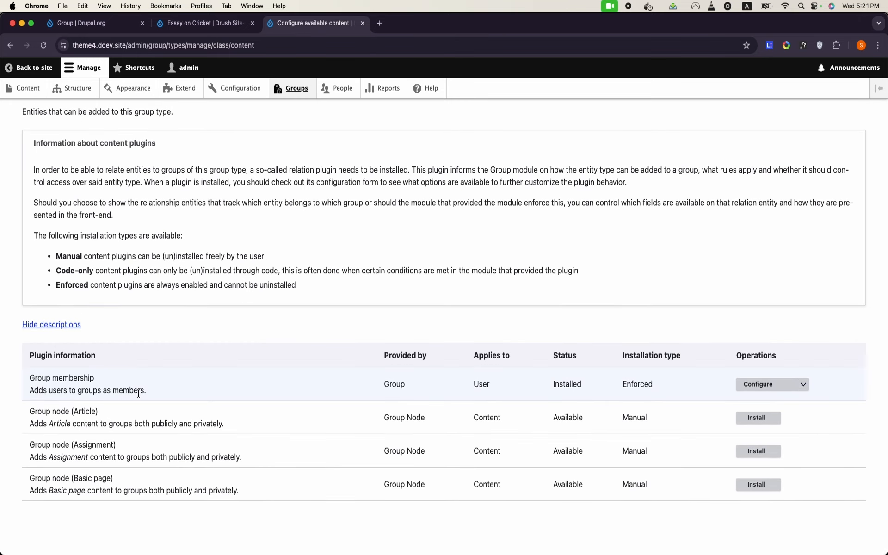
left_click_drag(30, 377, 337, 382)
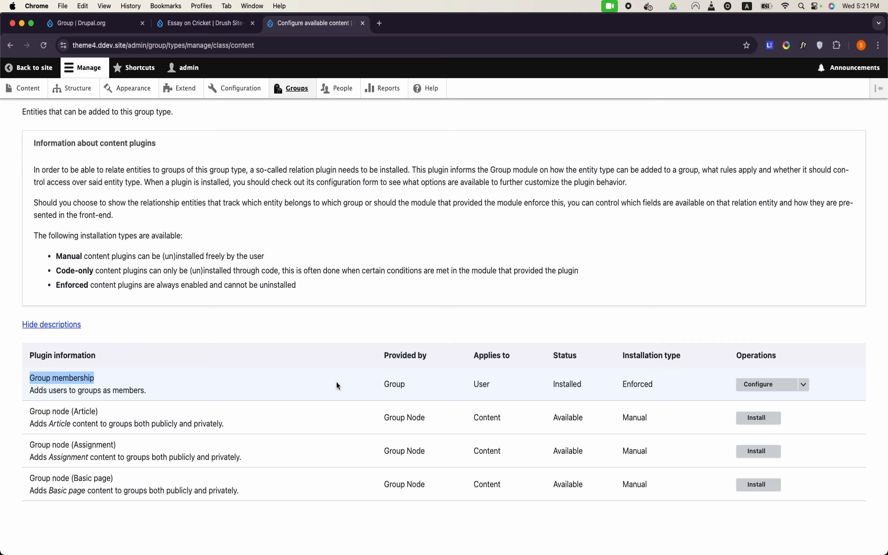
left_click(230, 533)
key("super+equal")
key("super+equal")
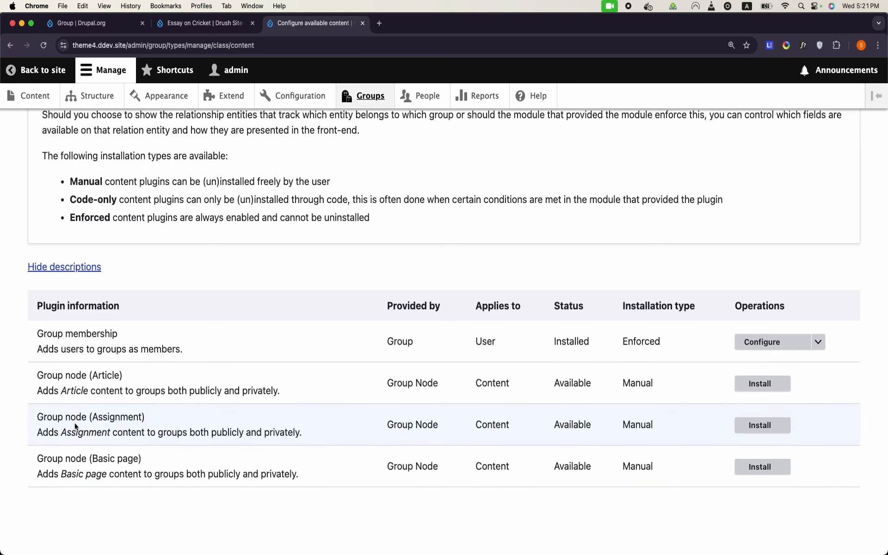
triple_click(75, 425)
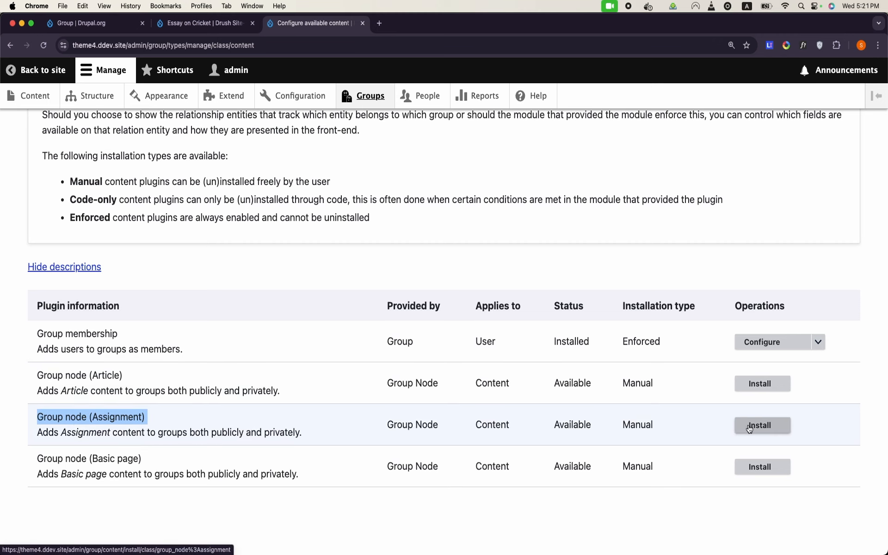
Step: Install the Group node (Assignment) plugin on Class with group cardinality left at 0 (unlimited)
left_click(750, 428)
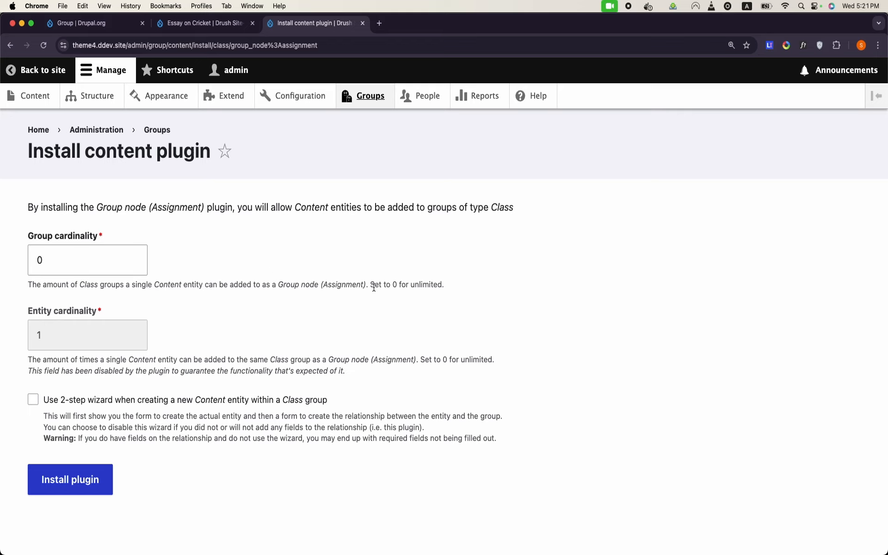
left_click_drag(370, 285, 447, 290)
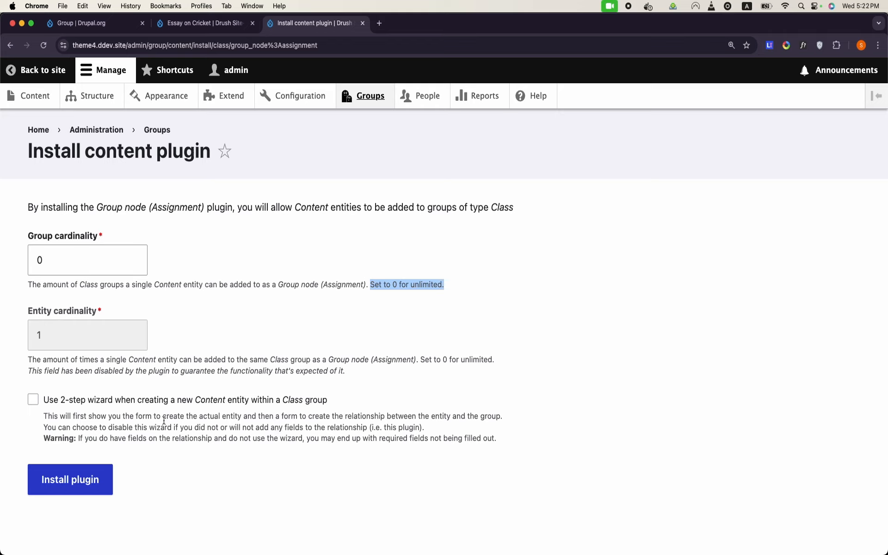
left_click(94, 477)
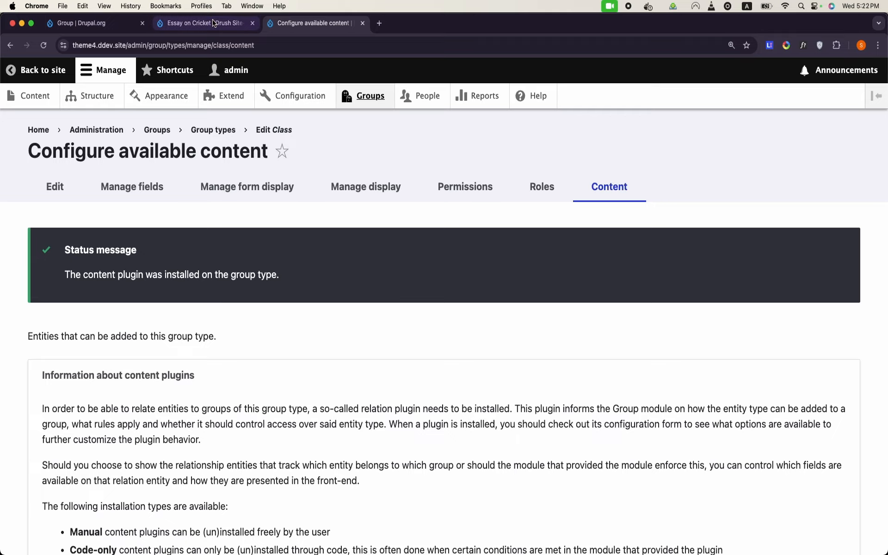
Step: Go to Groups > Class 6 > Nodes and open the Add existing content form
left_click(214, 24)
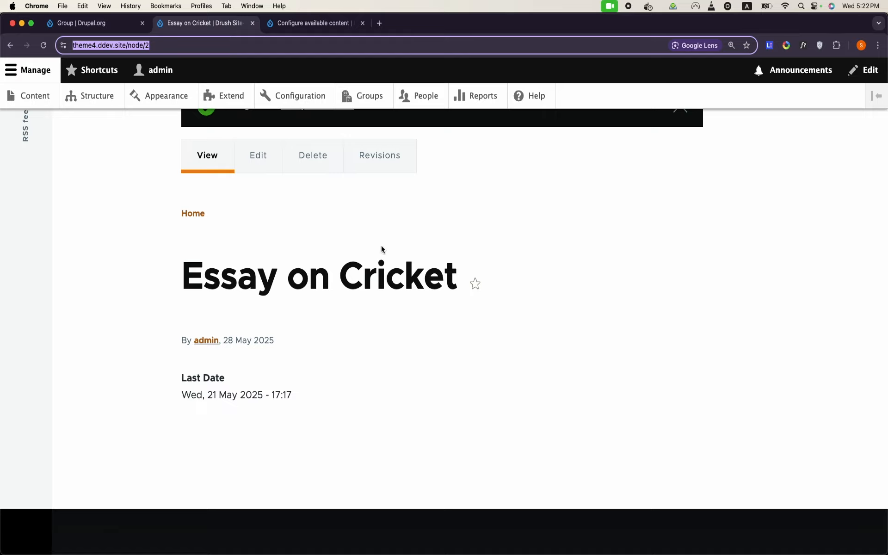
scroll(382, 250, "up", 5)
left_click(380, 93)
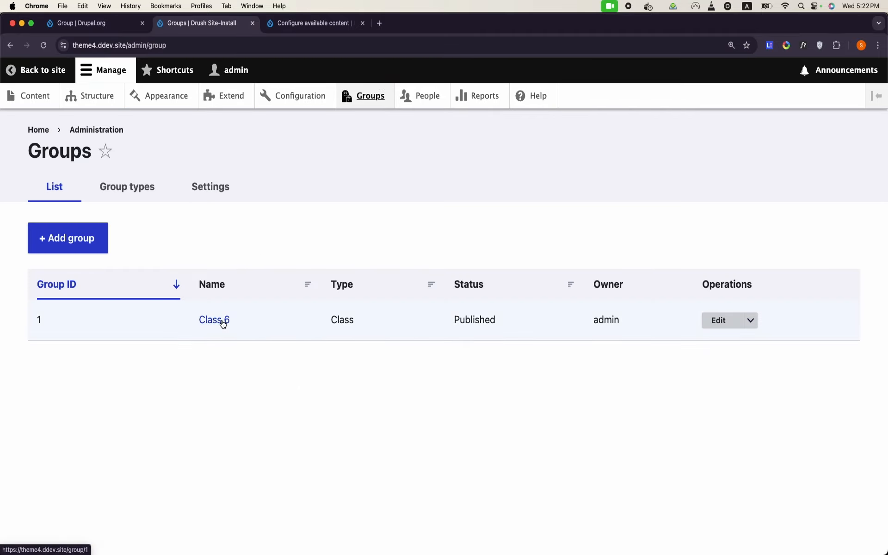
left_click(222, 324)
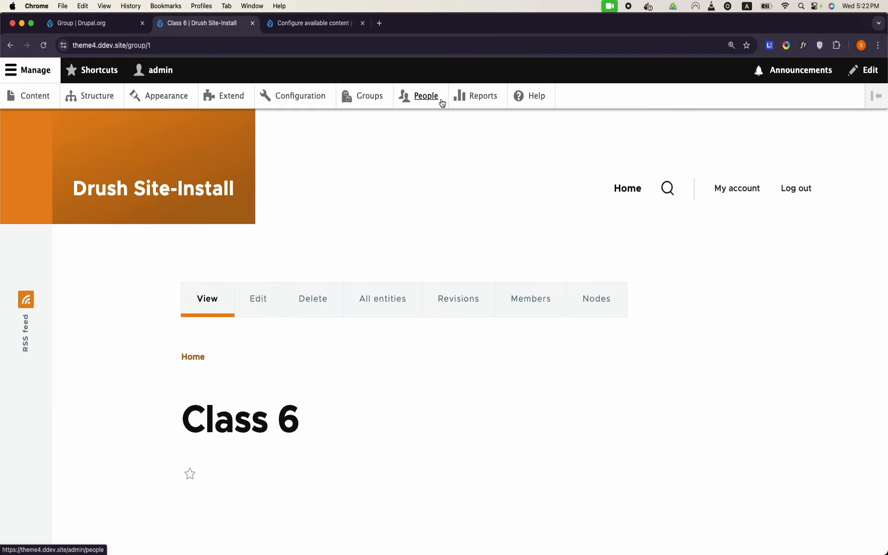
key("super+equal")
key("super+equal")
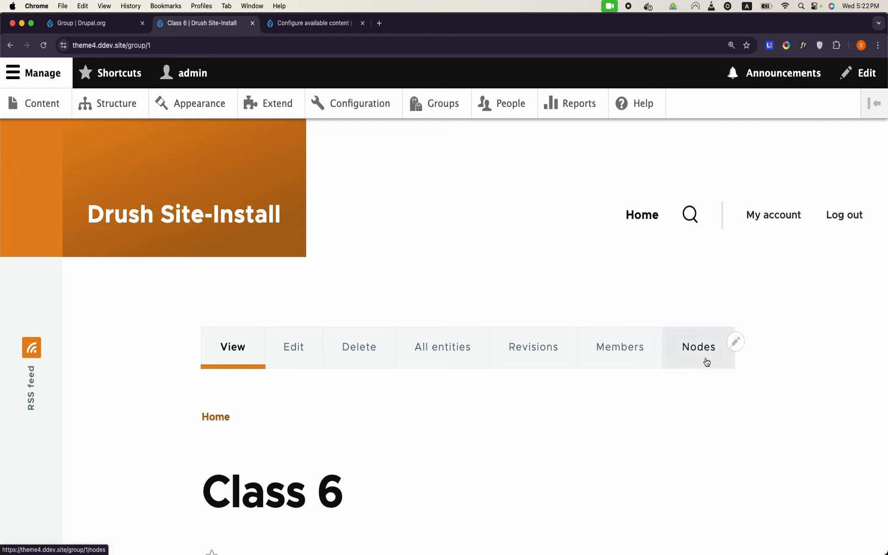
left_click(683, 349)
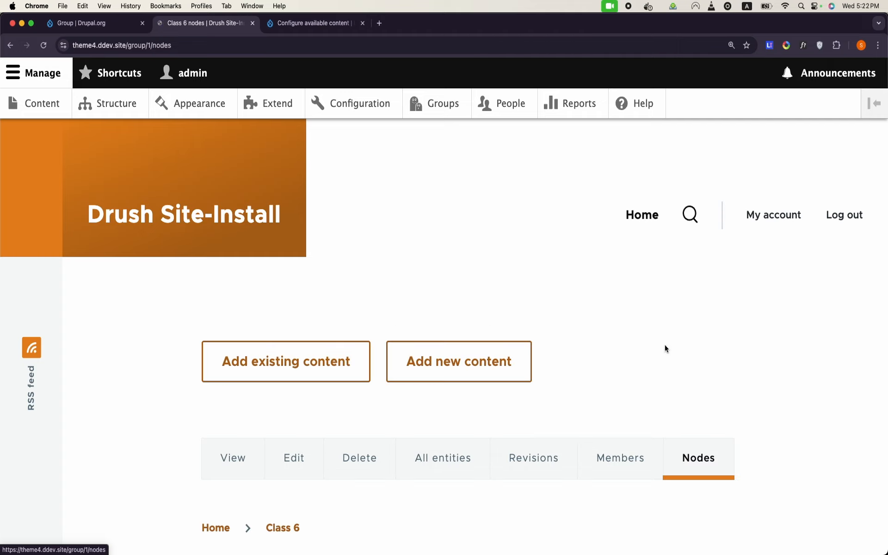
scroll(496, 273, "down", 3)
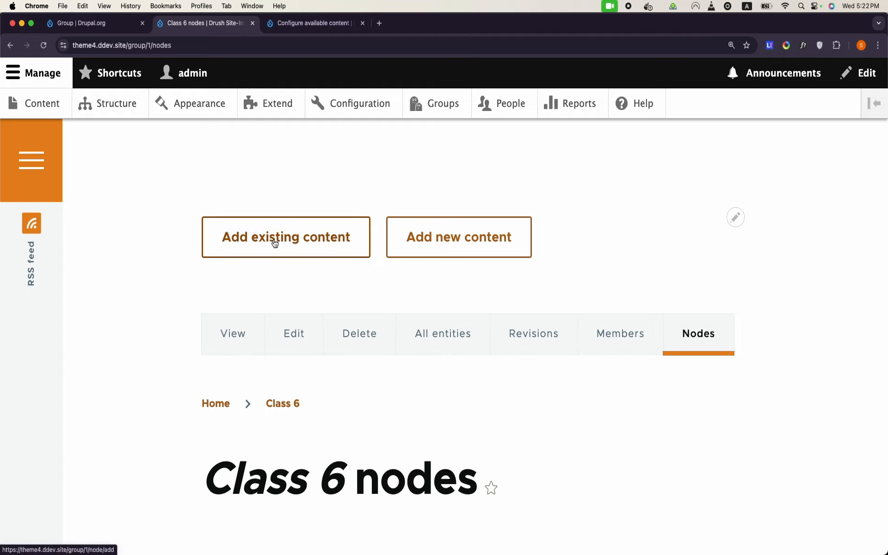
left_click(275, 244)
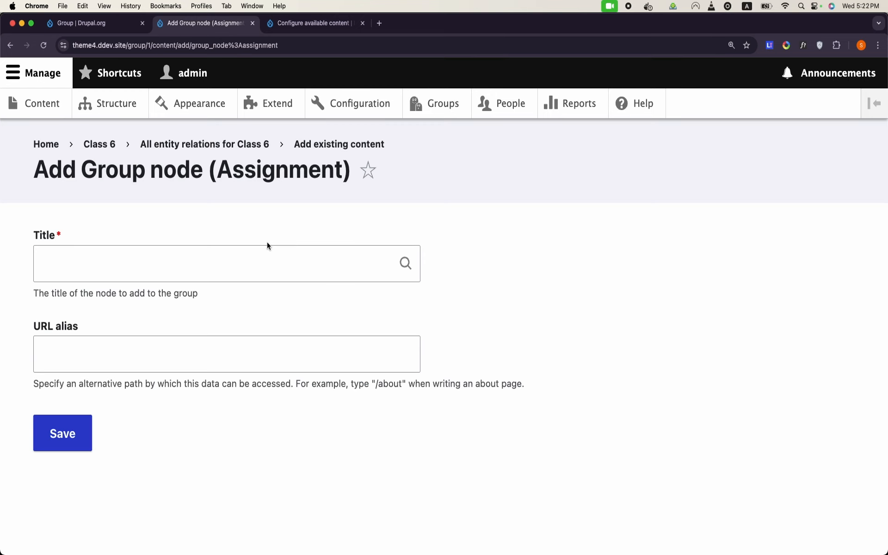
Step: Add Essay on Cricket to Class 6 by typing 'e' in Title, picking it, and saving
left_click(231, 270)
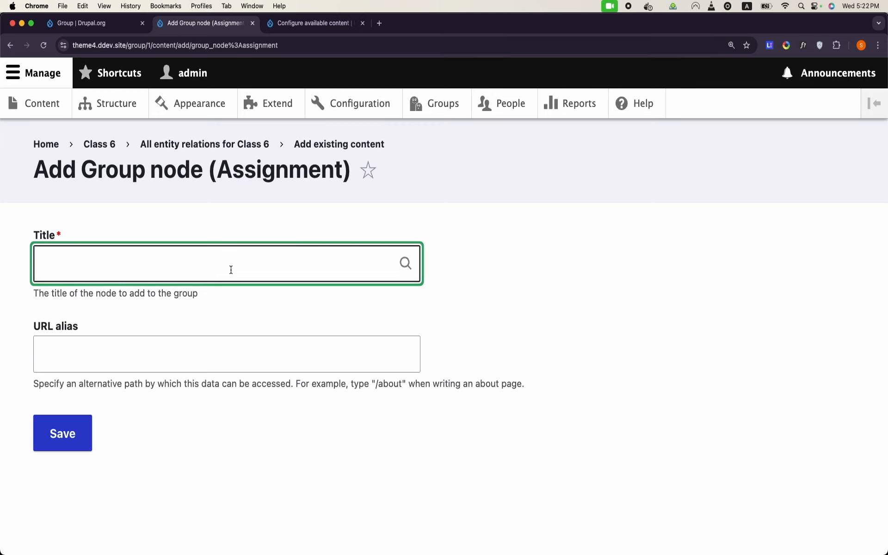
type("e")
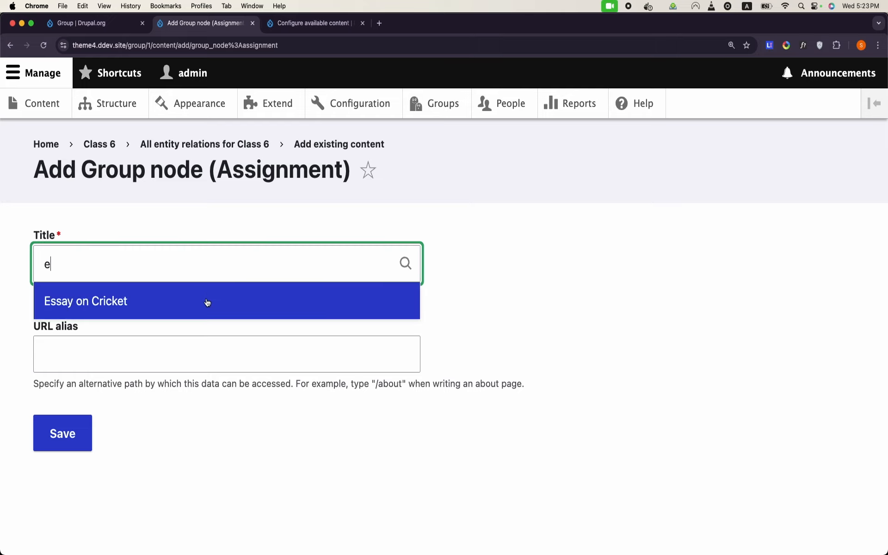
left_click(207, 302)
left_click(69, 426)
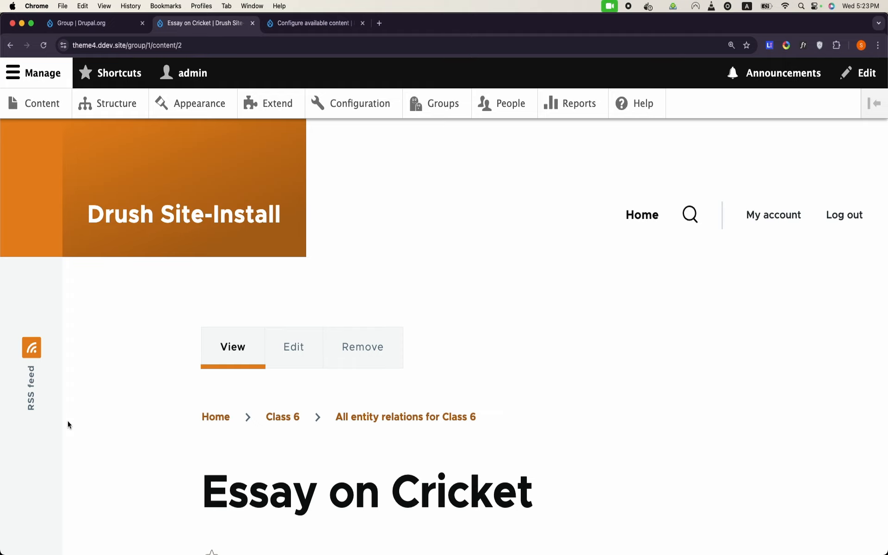
scroll(318, 284, "down", 5)
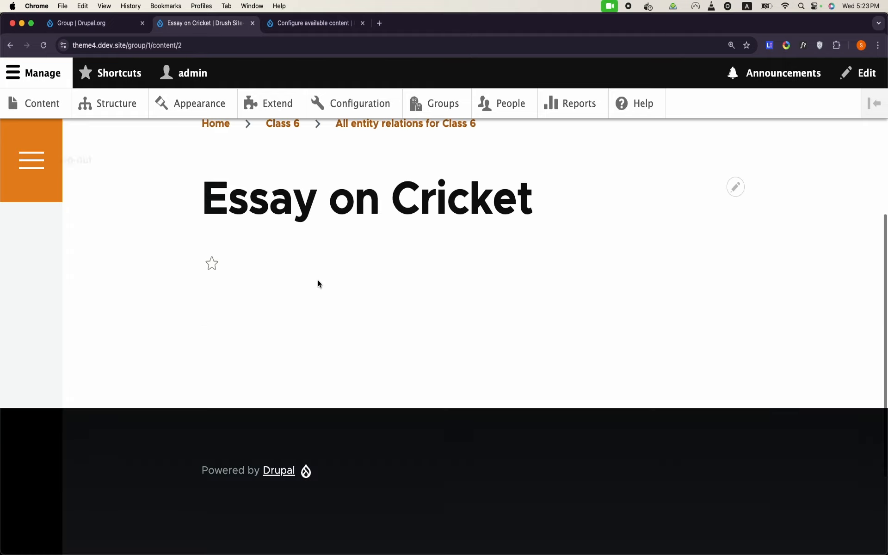
scroll(317, 283, "up", 5)
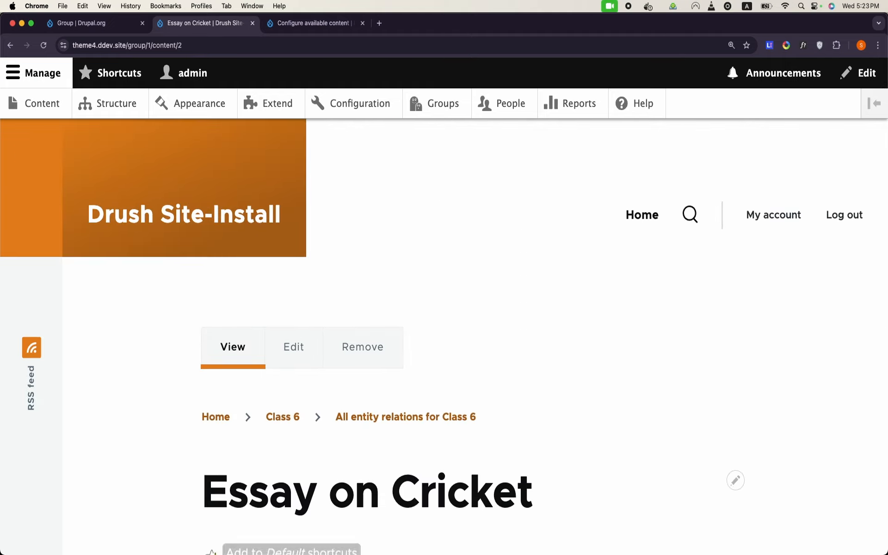
Step: Reload node/2 in the logged-out incognito window to confirm Access denied, then return to the admin window
mouse_move(324, 550)
right_click(329, 548)
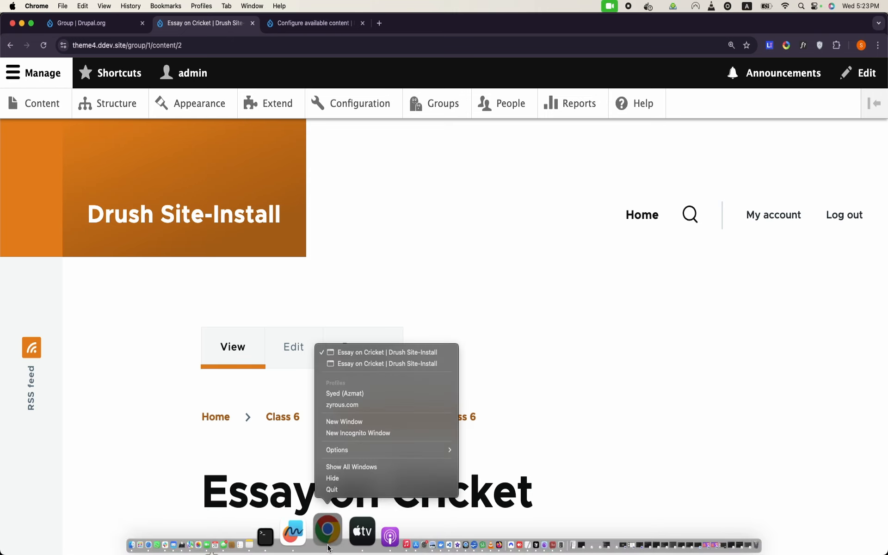
left_click(379, 364)
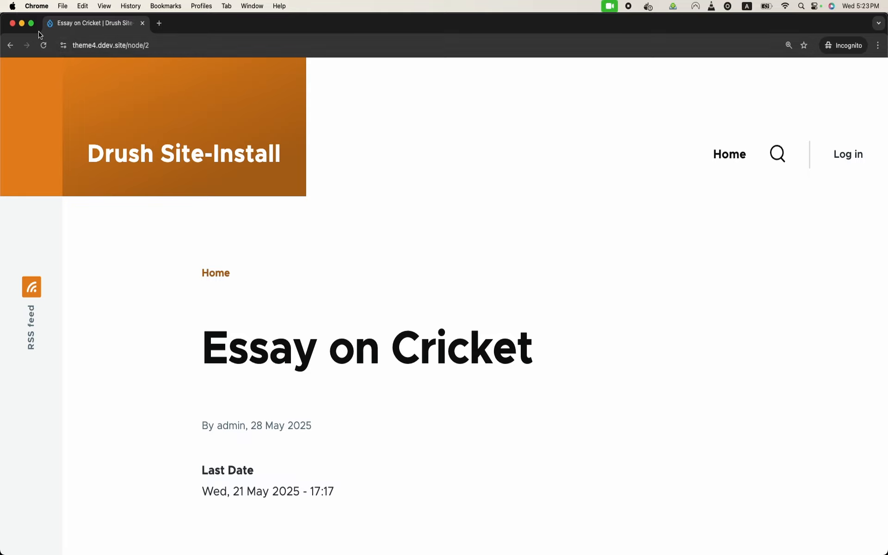
left_click(44, 52)
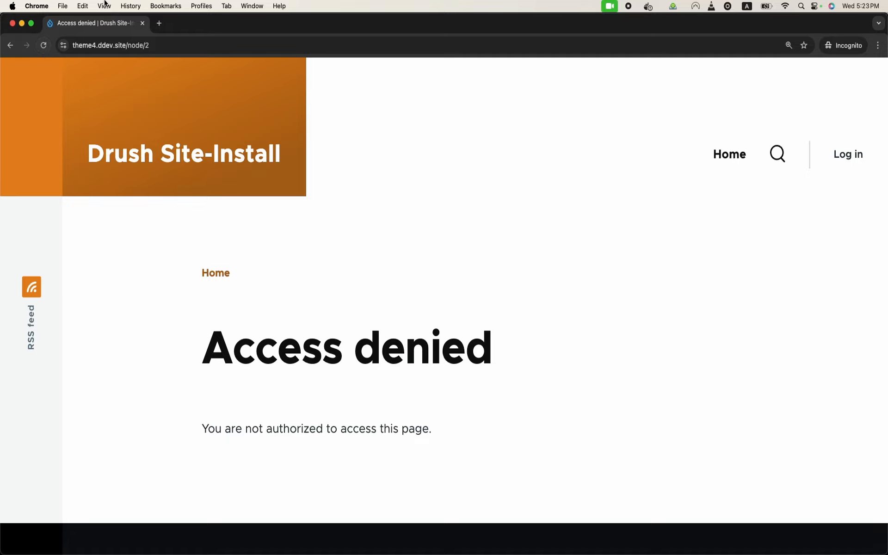
mouse_move(332, 553)
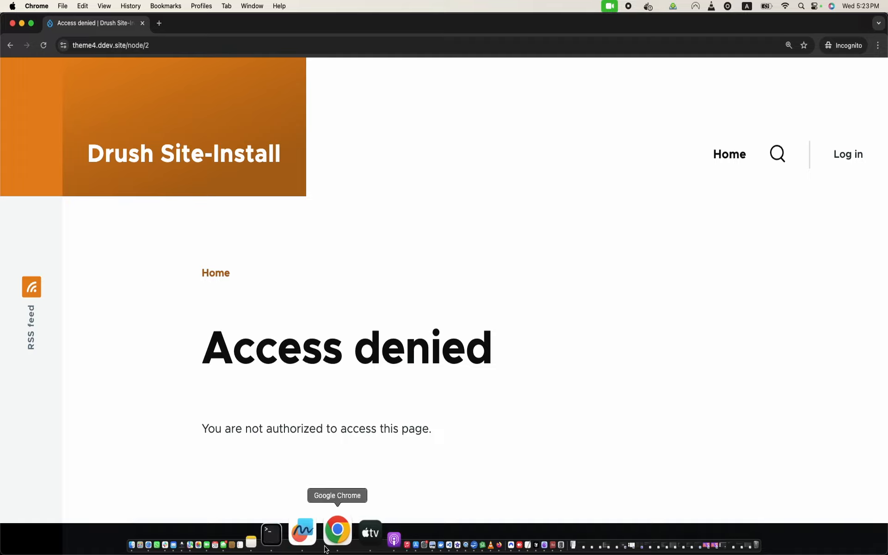
left_click(21, 23)
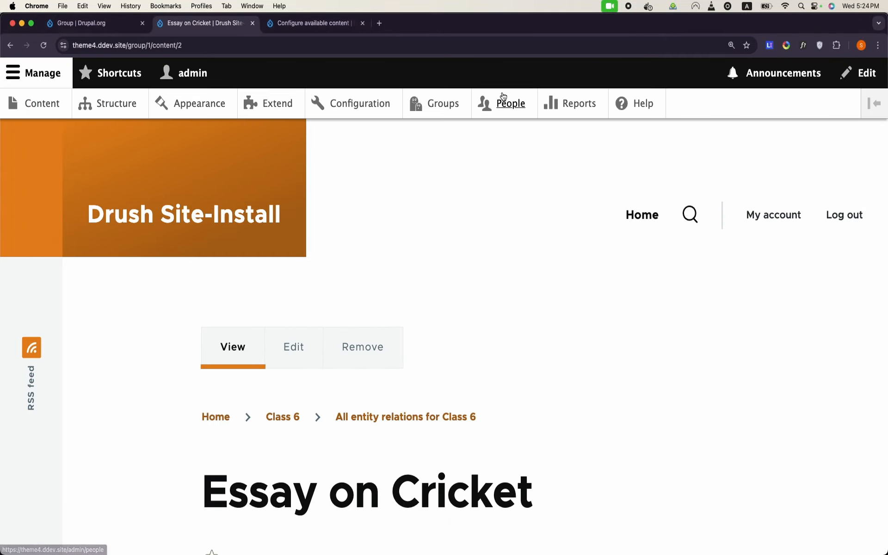
Step: Start a new user under People > Add user and enter its e-mail address and username
left_click(503, 101)
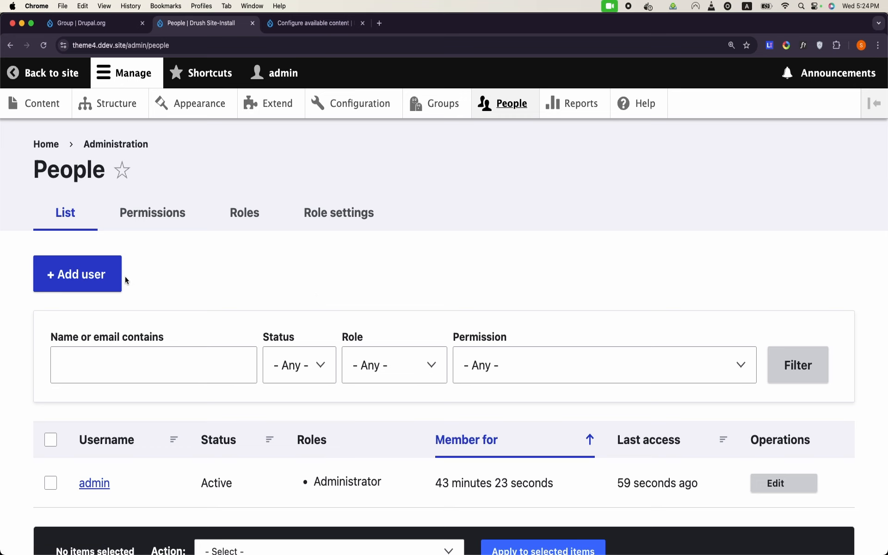
left_click(106, 279)
left_click(107, 295)
type("jawad@example.c")
key("BackSpace")
type(".com")
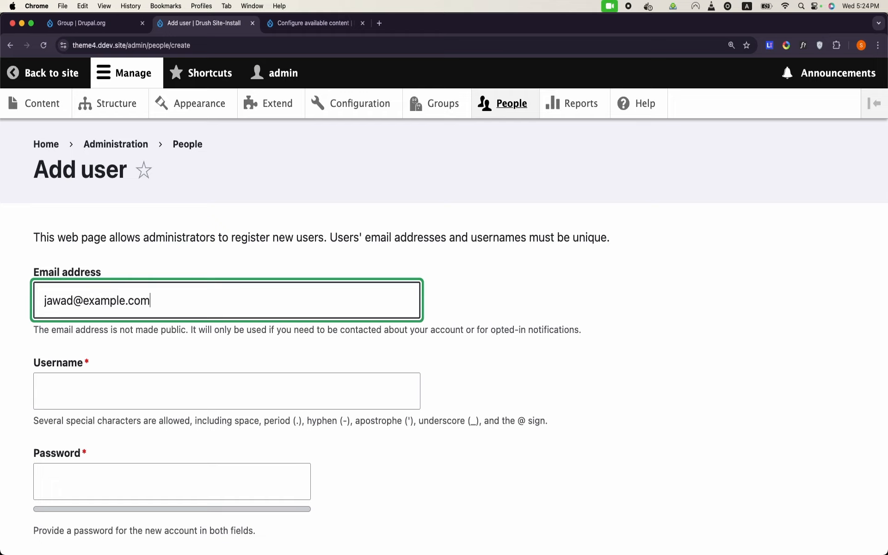
left_click(107, 391)
type("jawad")
Step: Enter and confirm the new user's password, then create the account
left_click(107, 476)
type("••••••")
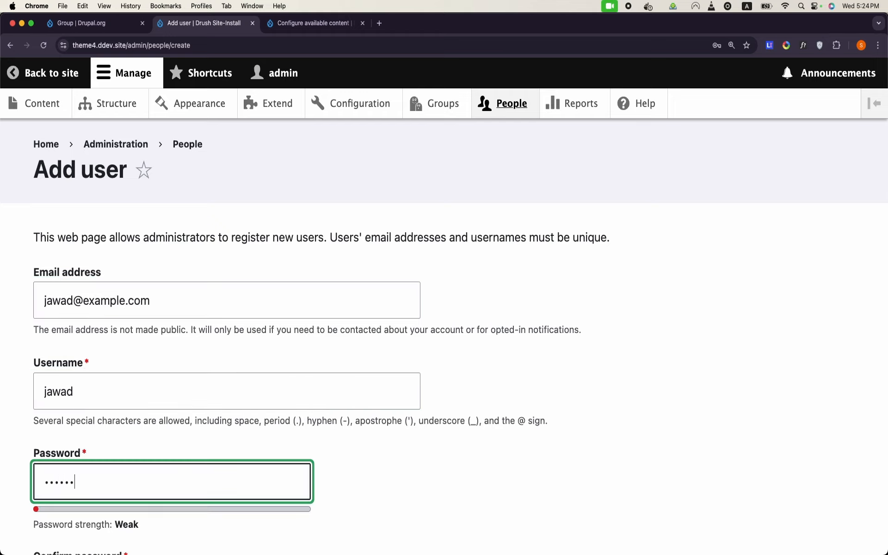
scroll(121, 366, "down", 8)
scroll(121, 365, "up", 2)
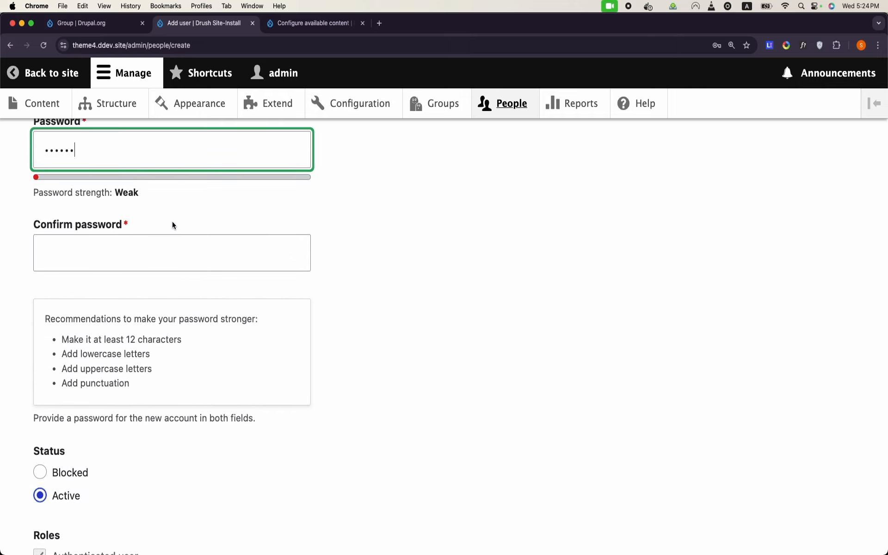
left_click(165, 258)
type("••••••")
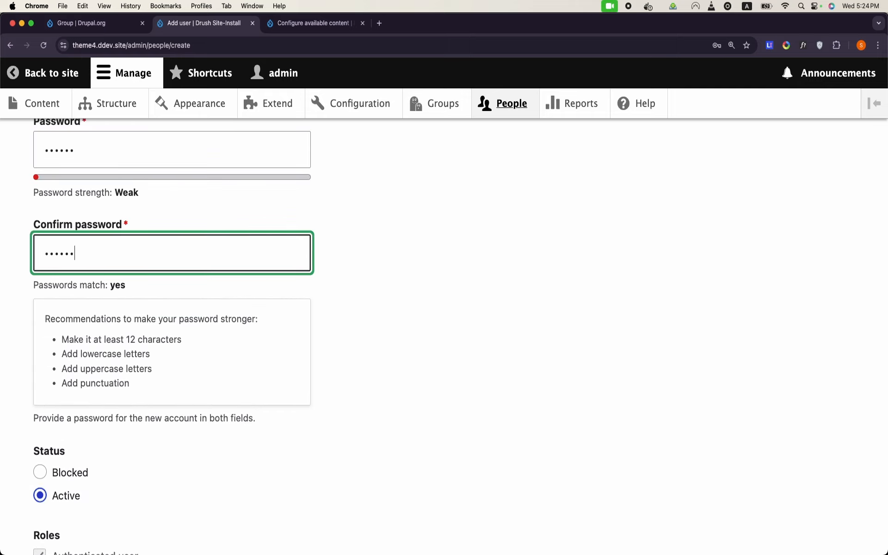
scroll(172, 277, "down", 5)
scroll(73, 297, "down", 2)
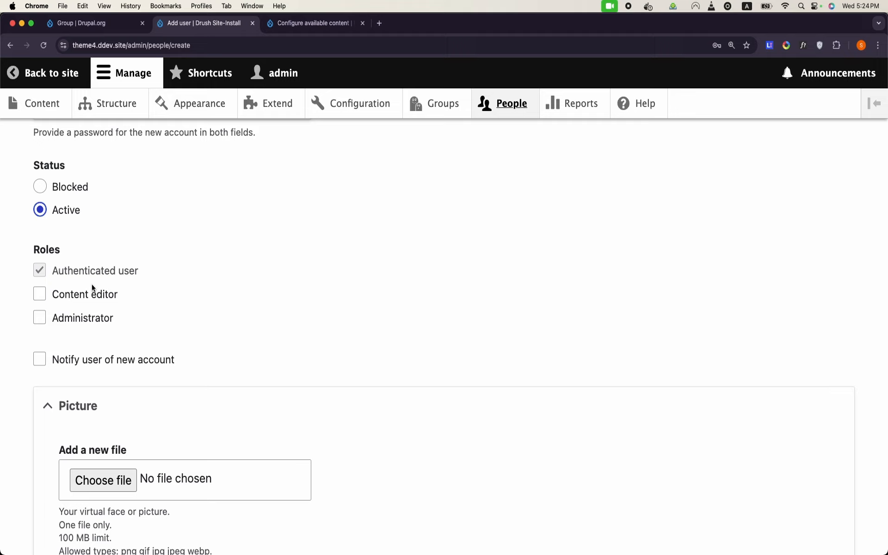
scroll(93, 288, "down", 10)
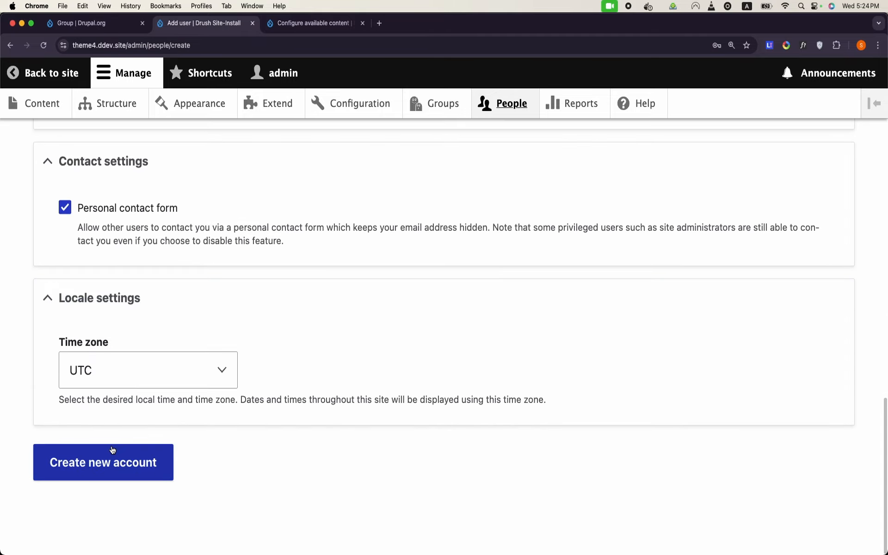
left_click(120, 463)
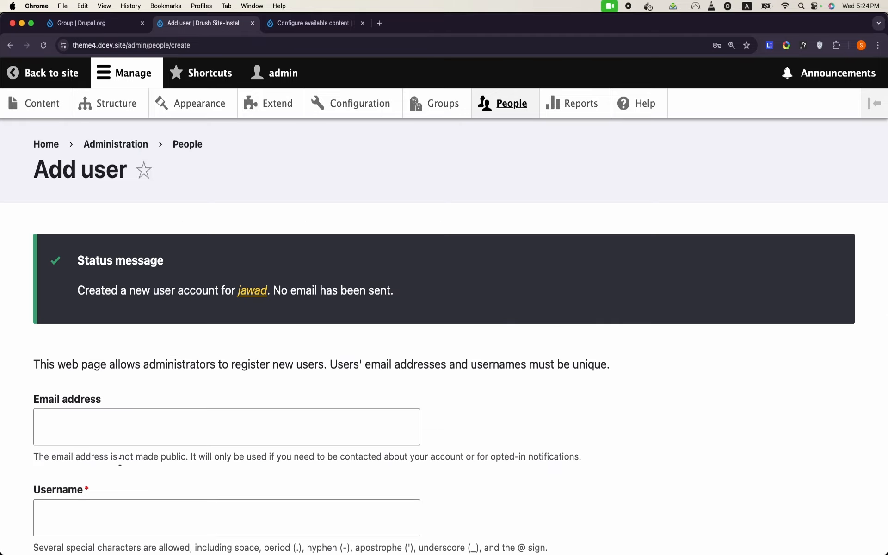
scroll(121, 462, "down", 3)
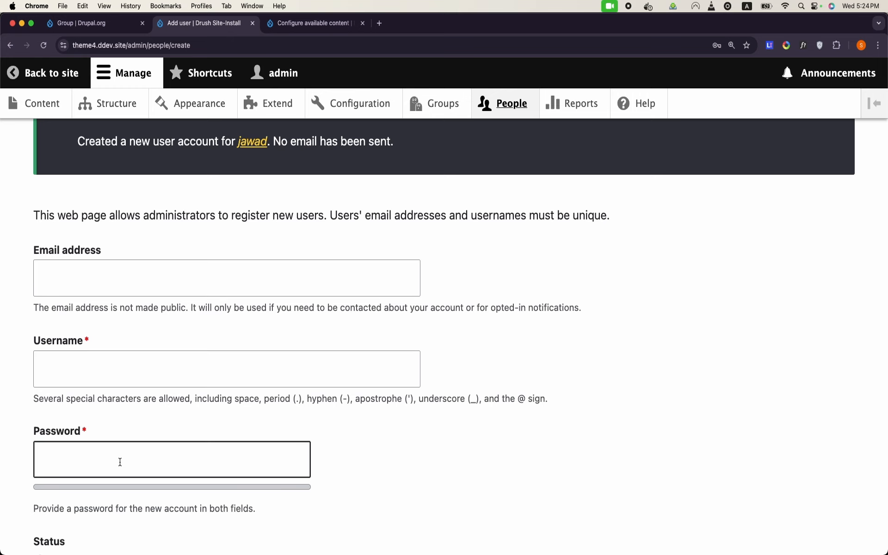
scroll(120, 462, "up", 3)
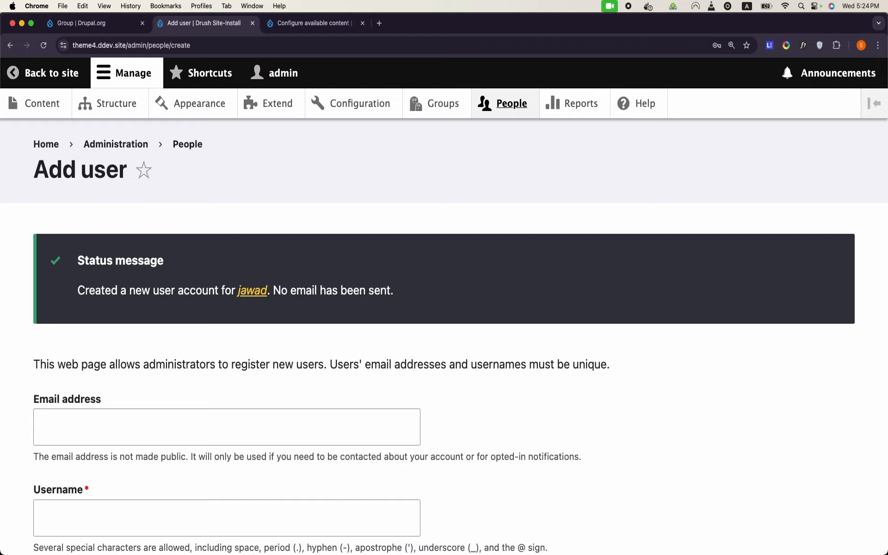
Step: Log in as the new user in the incognito window with their username and password
right_click(326, 545)
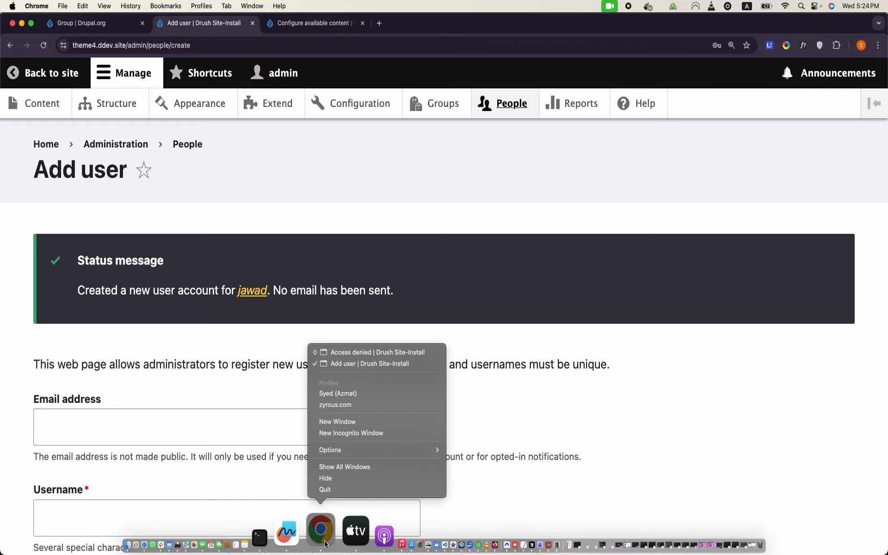
left_click(368, 352)
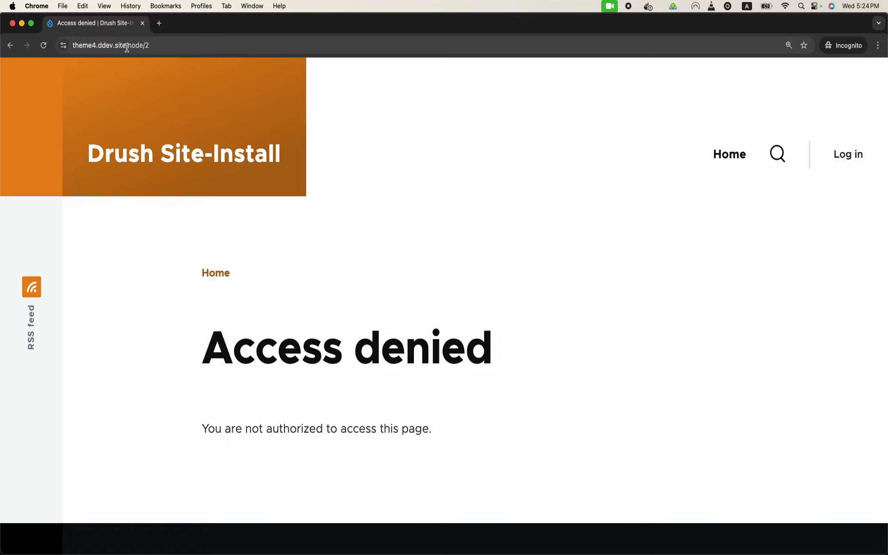
left_click(845, 155)
scroll(359, 526, "down", 3)
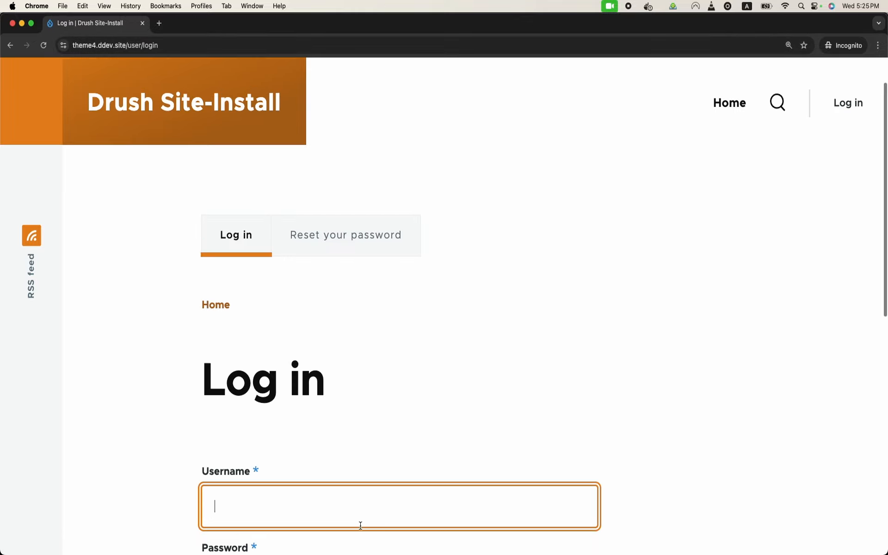
type("jawad")
key("Tab")
type("ad•••••")
key("BackSpace")
key("BackSpace")
key("BackSpace")
key("BackSpace")
key("BackSpace")
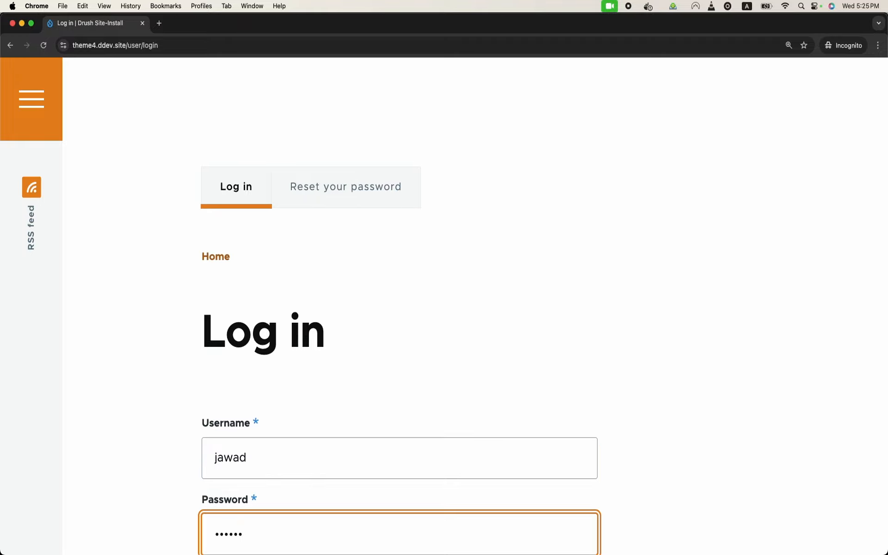
key("BackSpace")
key("BackSpace")
type("••••••")
scroll(400, 324, "down", 3)
left_click(262, 437)
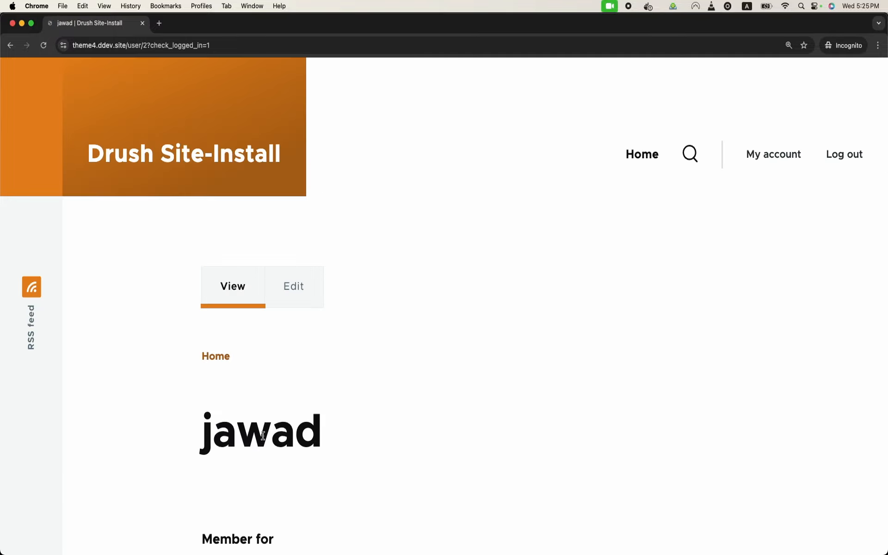
Step: Load node/2 in the address bar and see the essay still returns Access denied
scroll(262, 435, "down", 1)
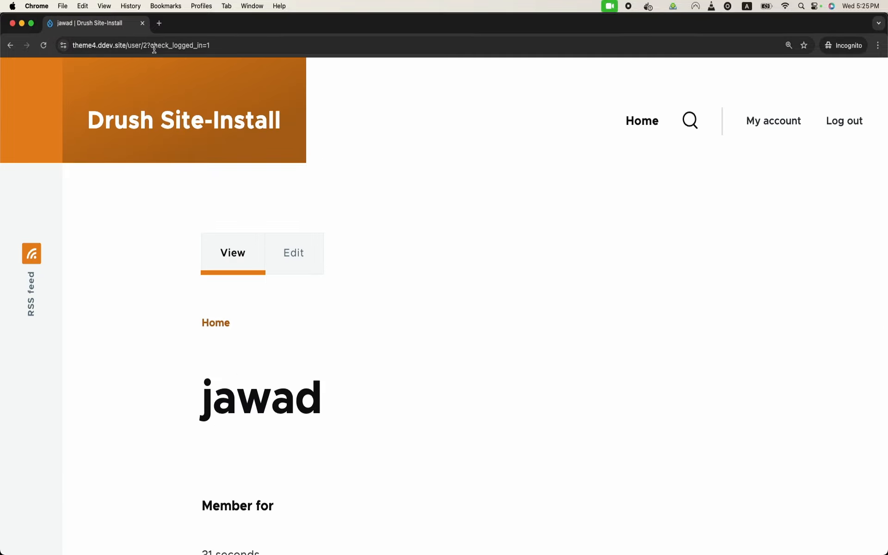
left_click(129, 46)
left_click_drag(130, 46, 429, 188)
type("node/2")
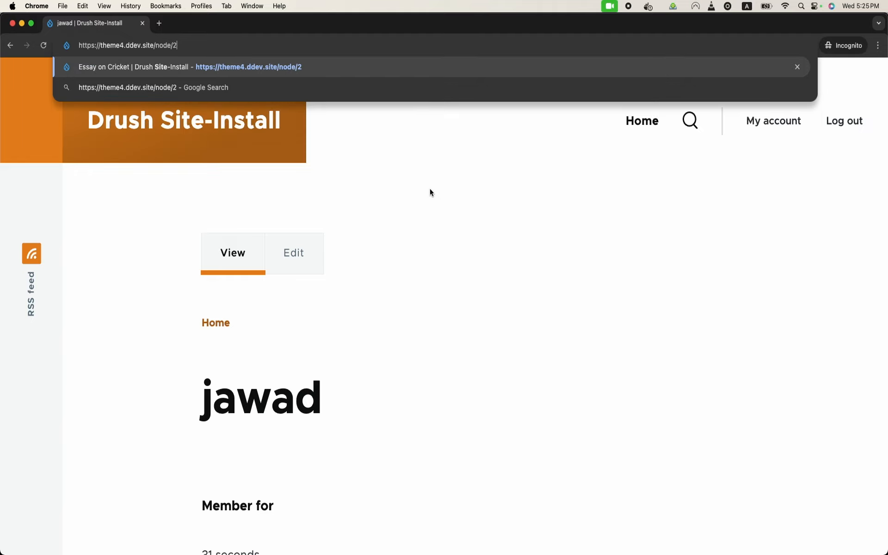
key("Return")
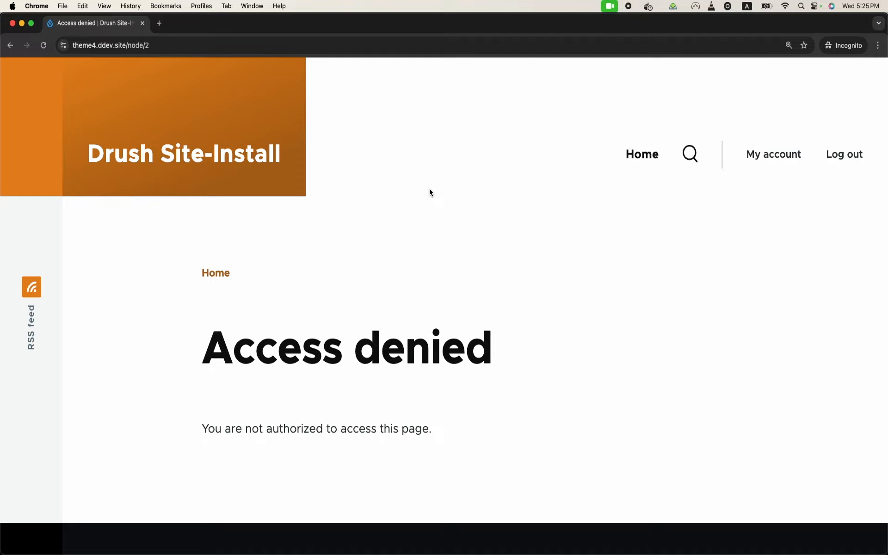
mouse_move(377, 533)
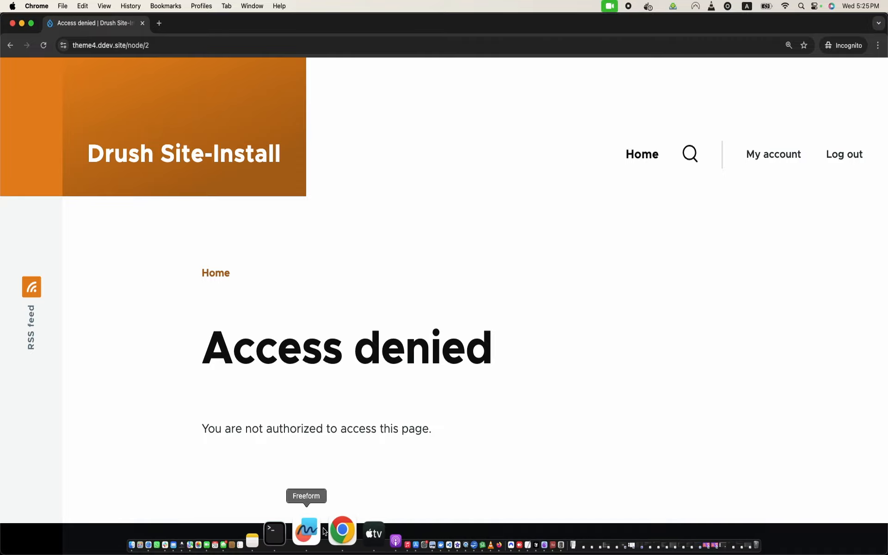
Step: In the admin window, open the Class 6 group's Members tab
right_click(327, 536)
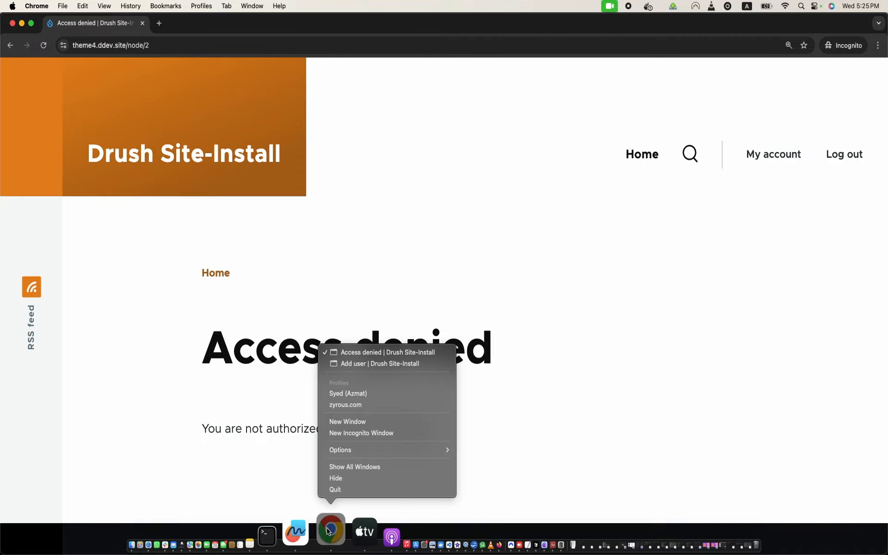
left_click(380, 360)
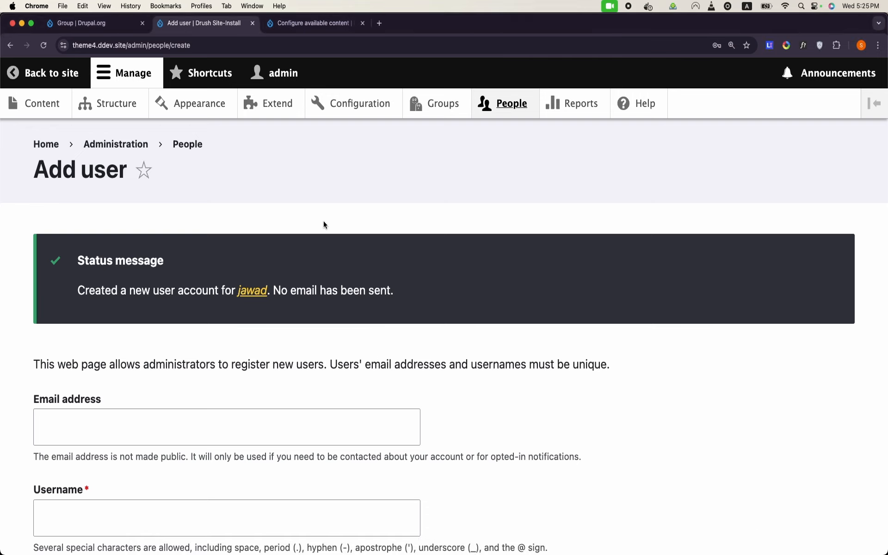
left_click(432, 104)
left_click(224, 373)
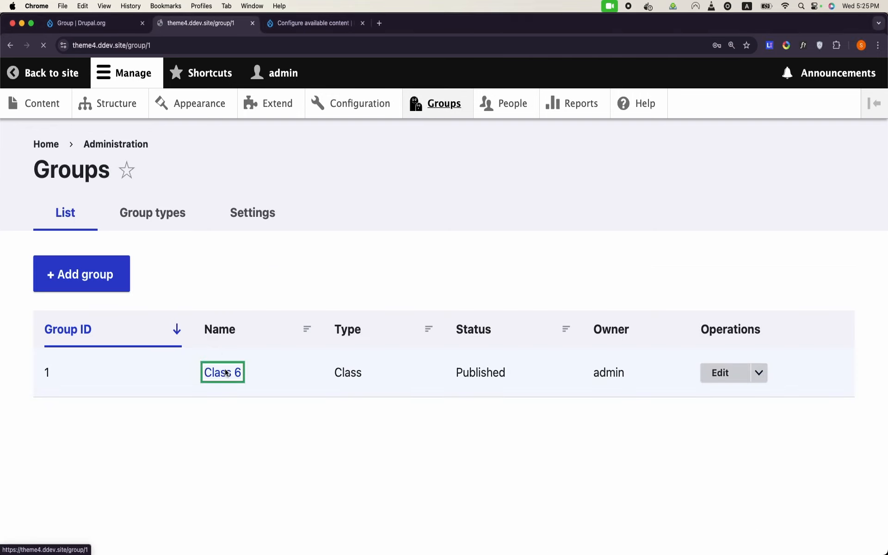
left_click(586, 345)
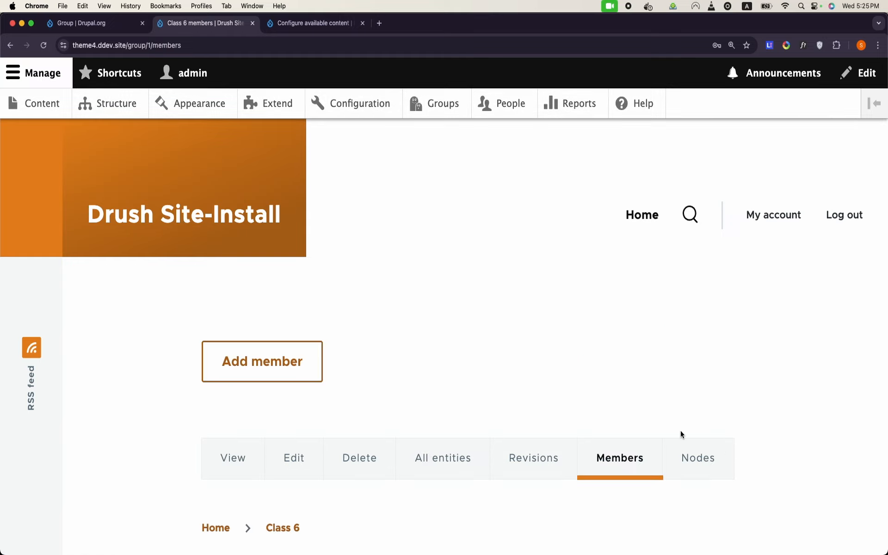
scroll(453, 338, "down", 10)
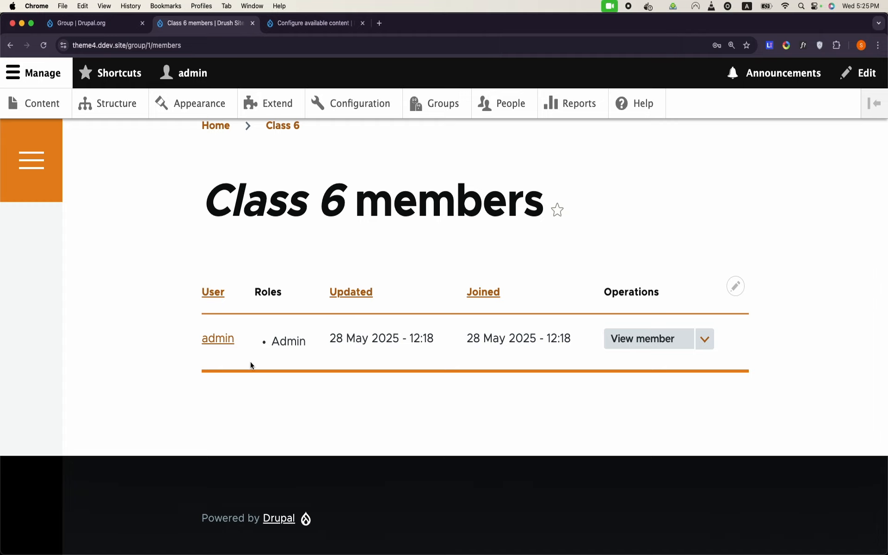
scroll(250, 365, "up", 7)
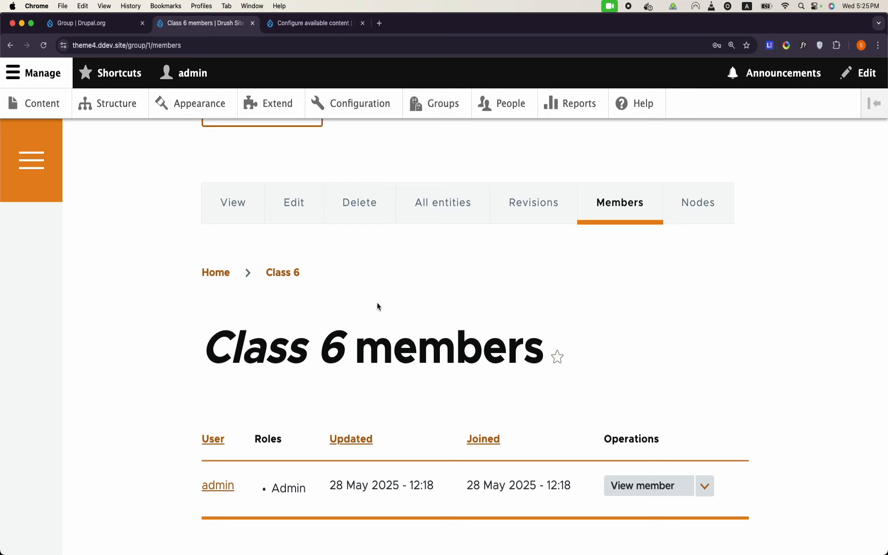
Step: Add the new user as a Class 6 member via the User autocomplete and save
left_click(313, 251)
left_click(294, 261)
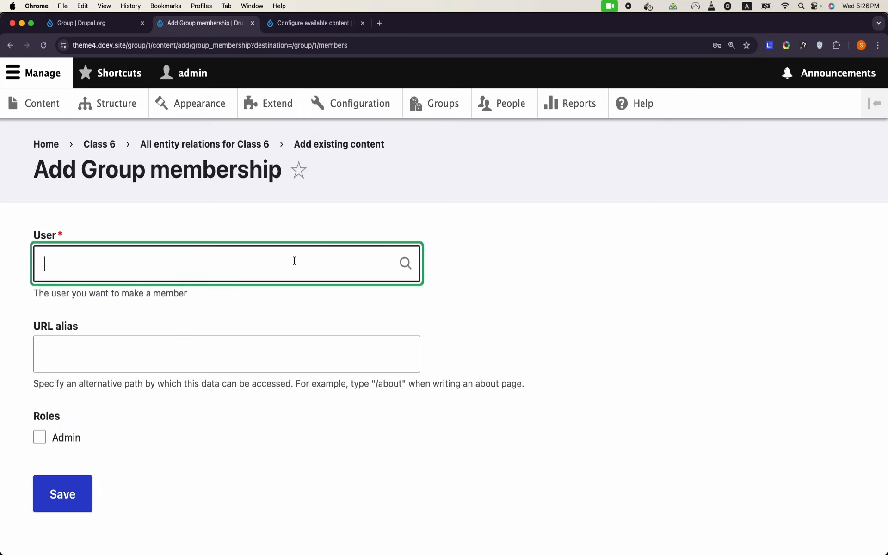
type("jaw")
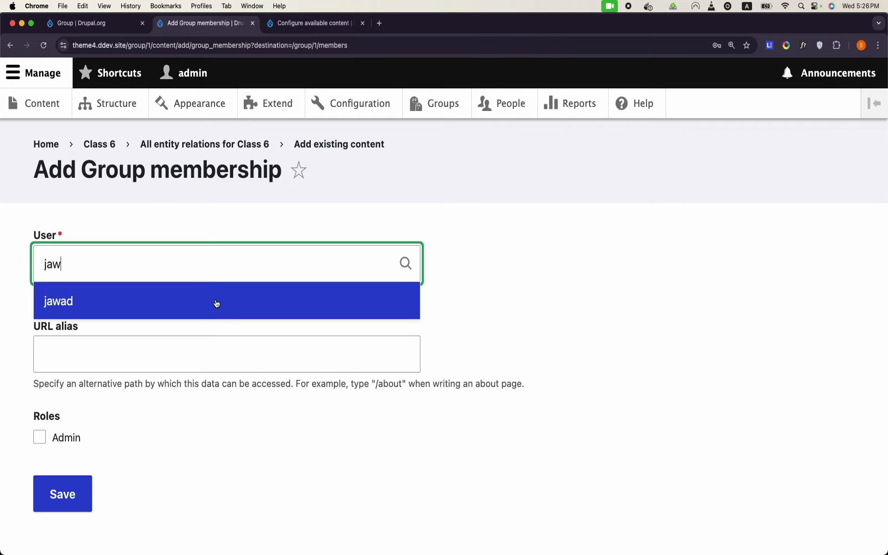
left_click(216, 304)
left_click(72, 501)
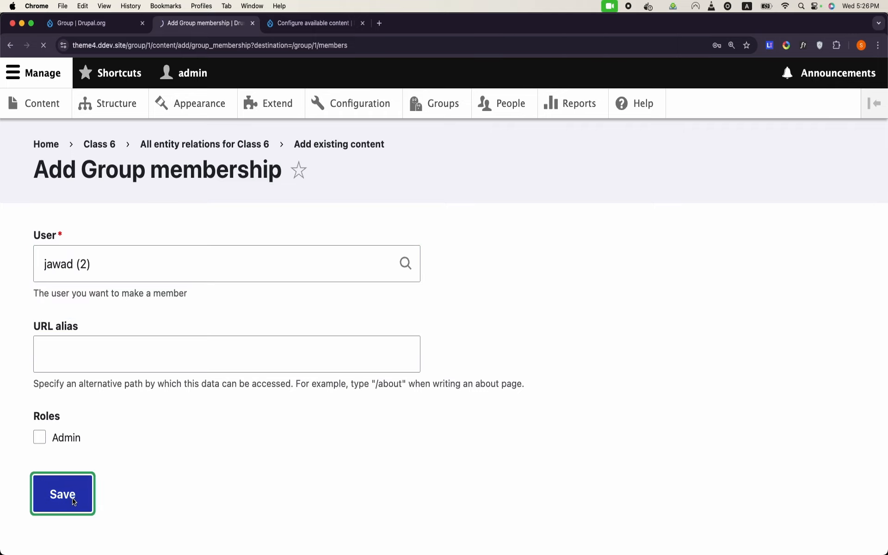
mouse_move(296, 551)
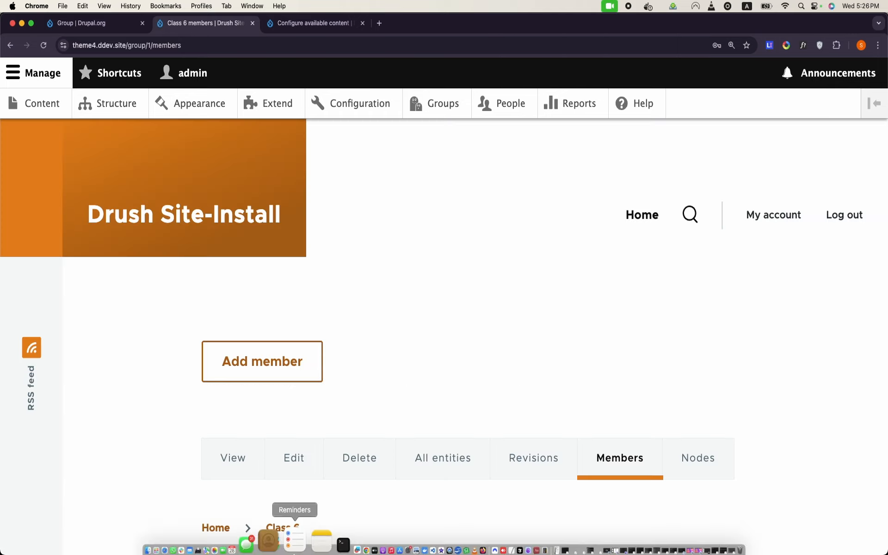
Step: Bring up the new user's incognito window, where node/2 still shows Access denied
right_click(331, 533)
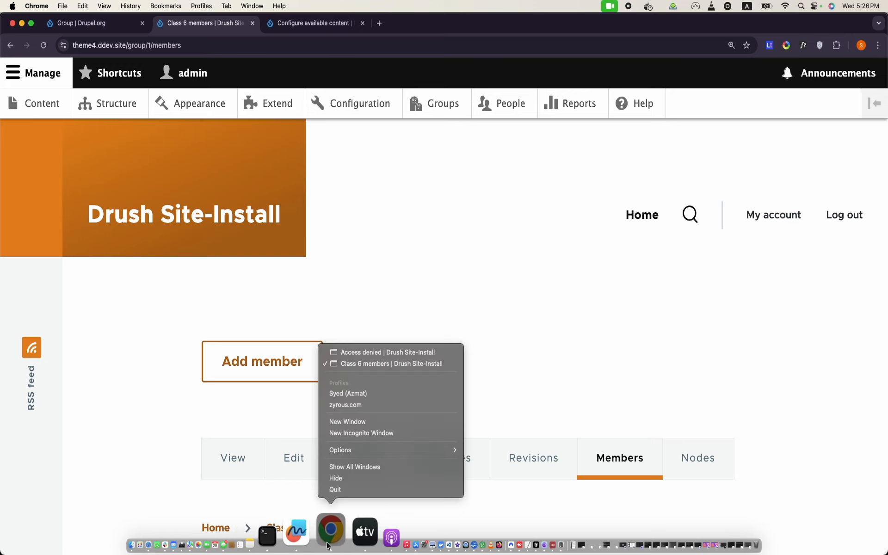
left_click(392, 353)
left_click(284, 45)
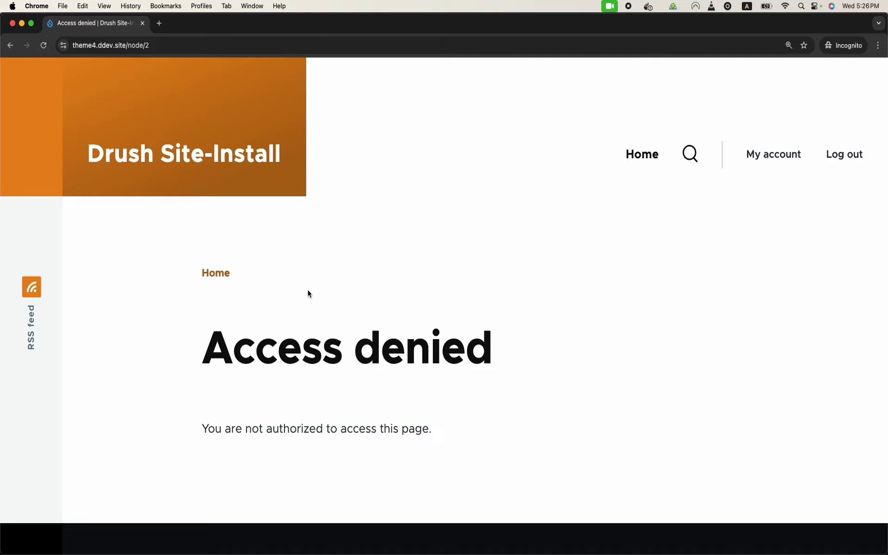
triple_click(342, 361)
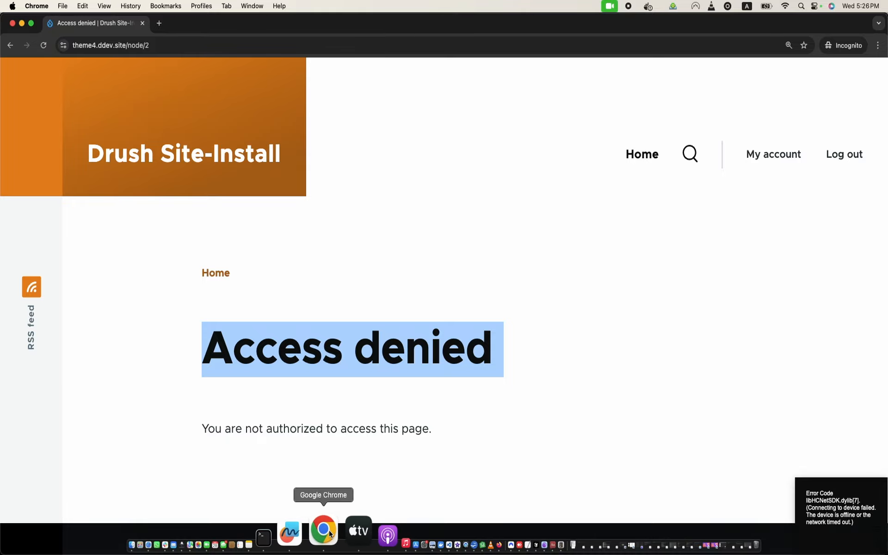
right_click(323, 531)
Step: Open the Class group type's Edit permissions page and review which roles hold the group viewing permissions
left_click(388, 369)
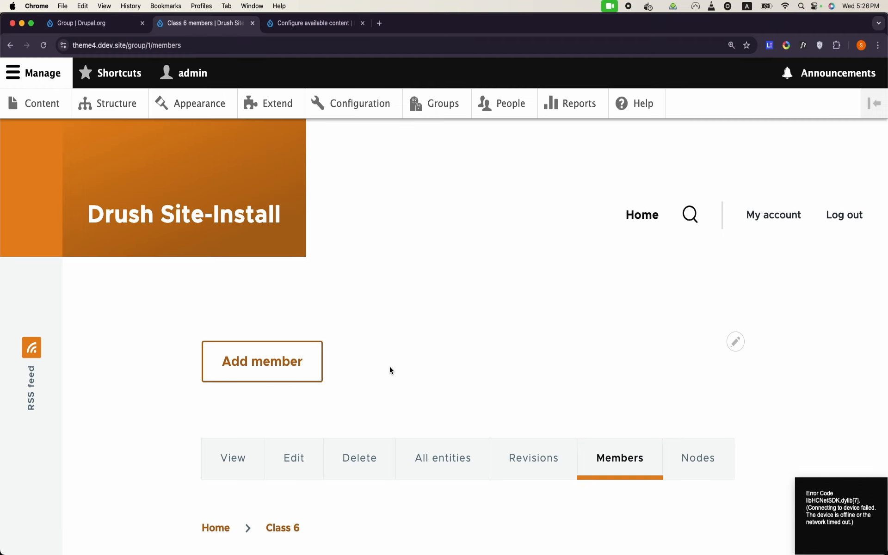
left_click(457, 108)
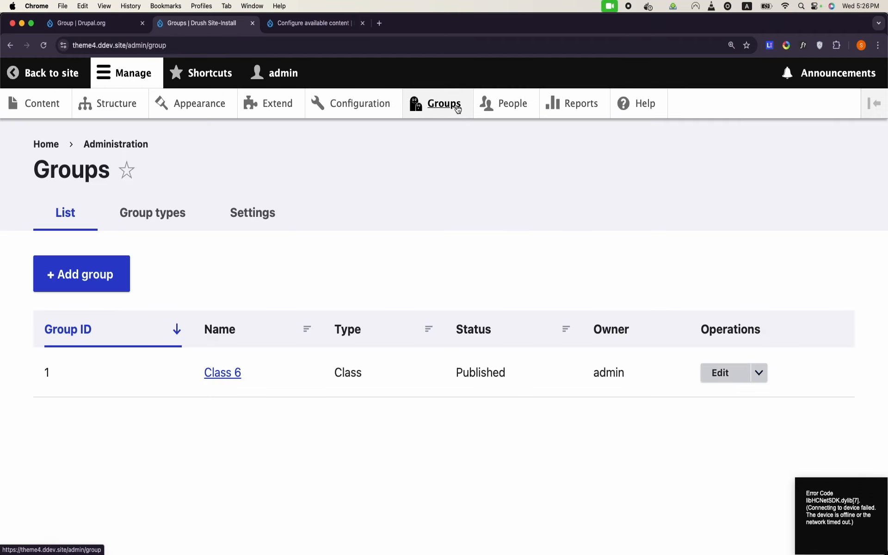
left_click(191, 213)
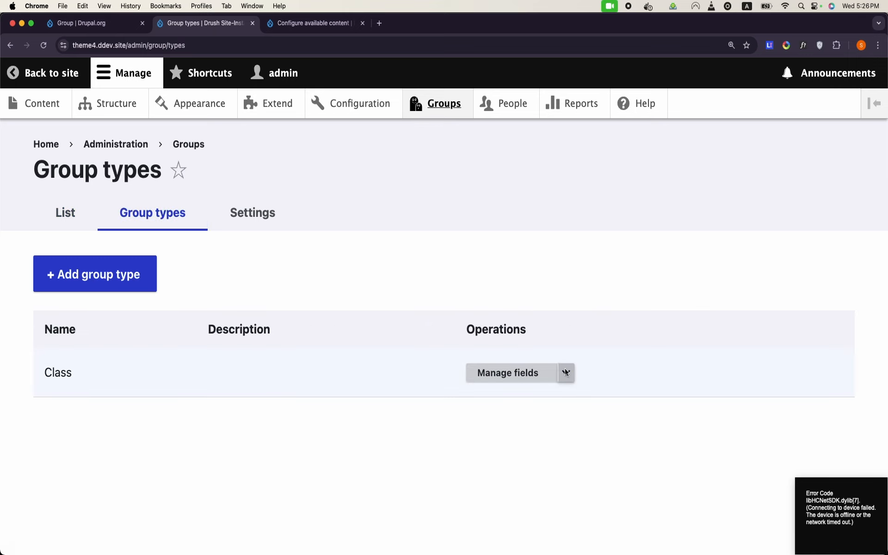
left_click(566, 373)
left_click(533, 455)
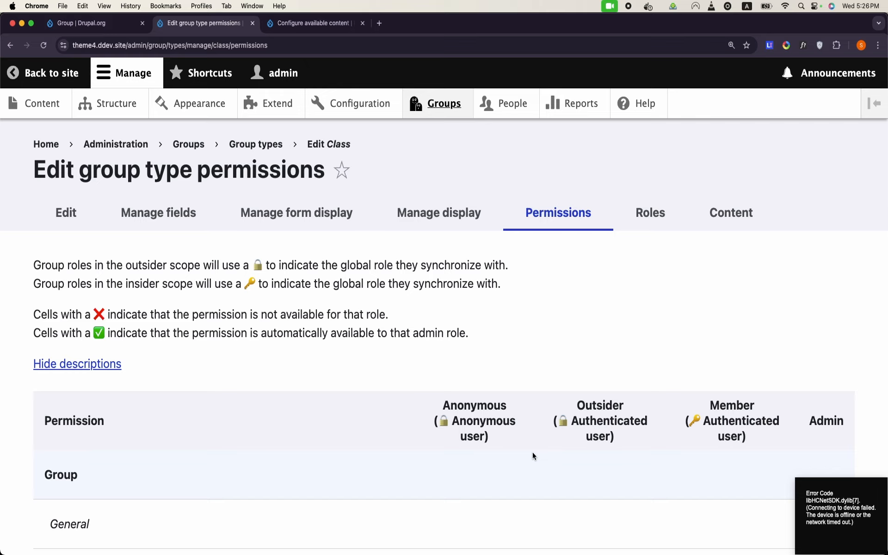
scroll(557, 375, "down", 7)
scroll(556, 376, "up", 1)
scroll(556, 376, "down", 6)
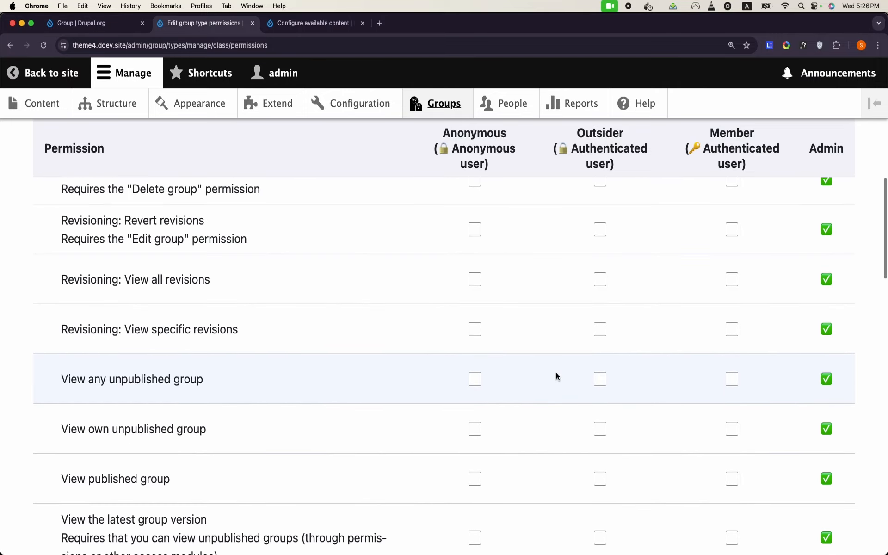
scroll(84, 446, "down", 1)
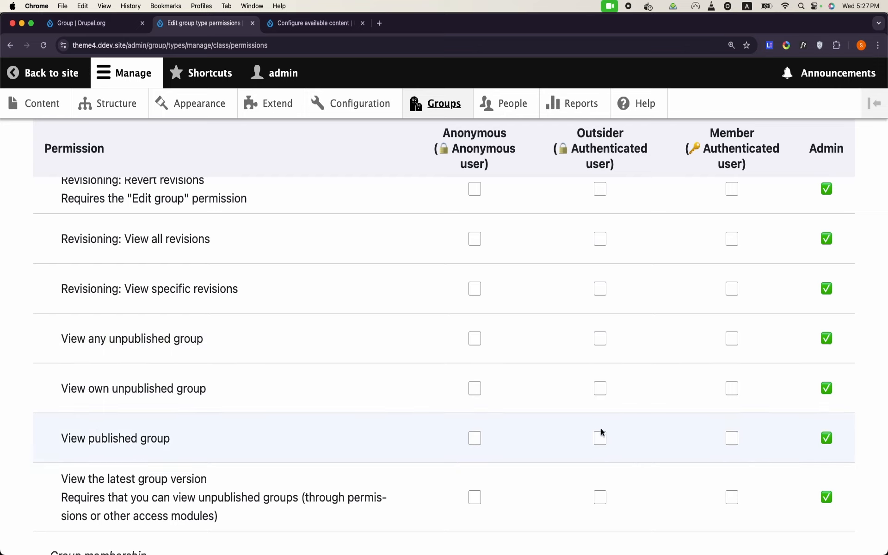
mouse_move(373, 548)
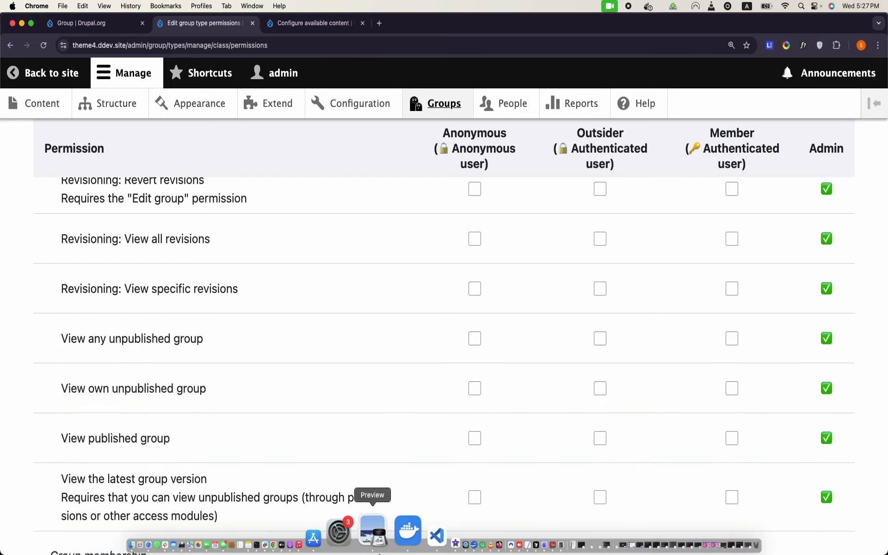
right_click(329, 542)
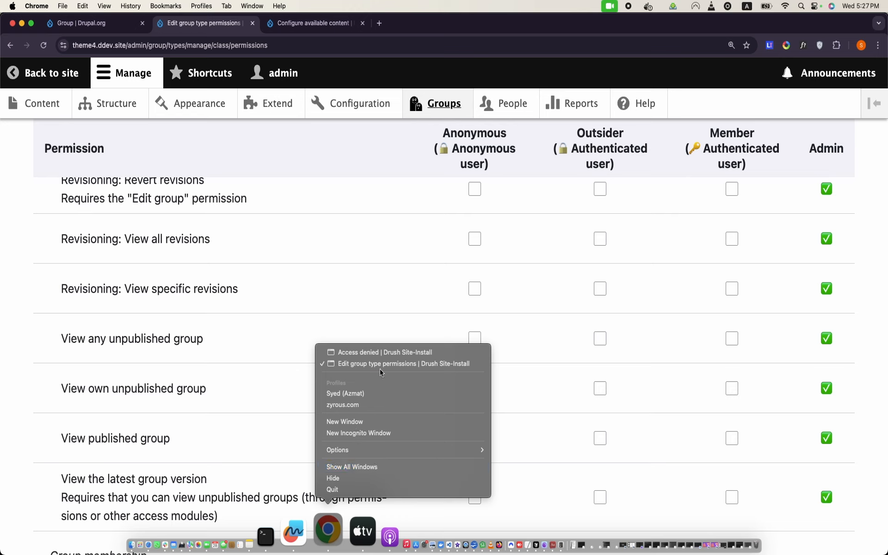
left_click(403, 351)
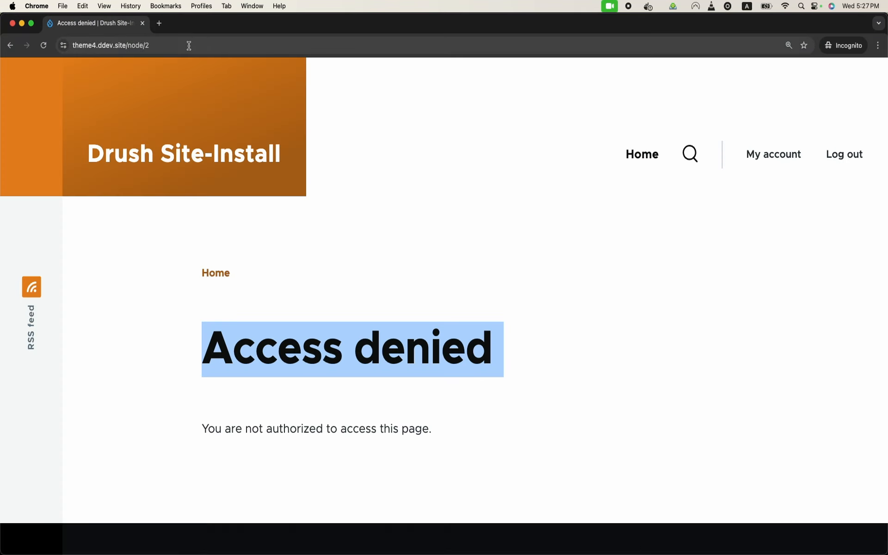
left_click_drag(132, 45, 224, 82)
type("group/1")
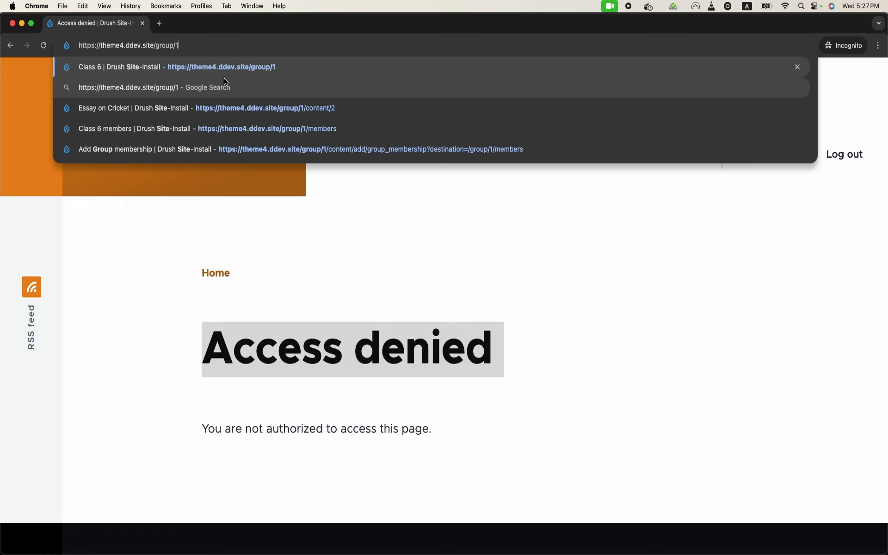
key("Return")
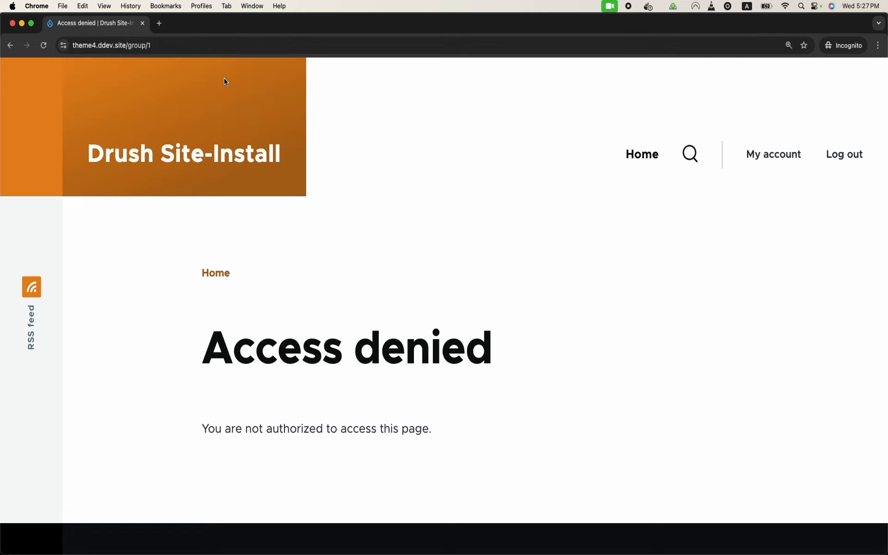
mouse_move(279, 551)
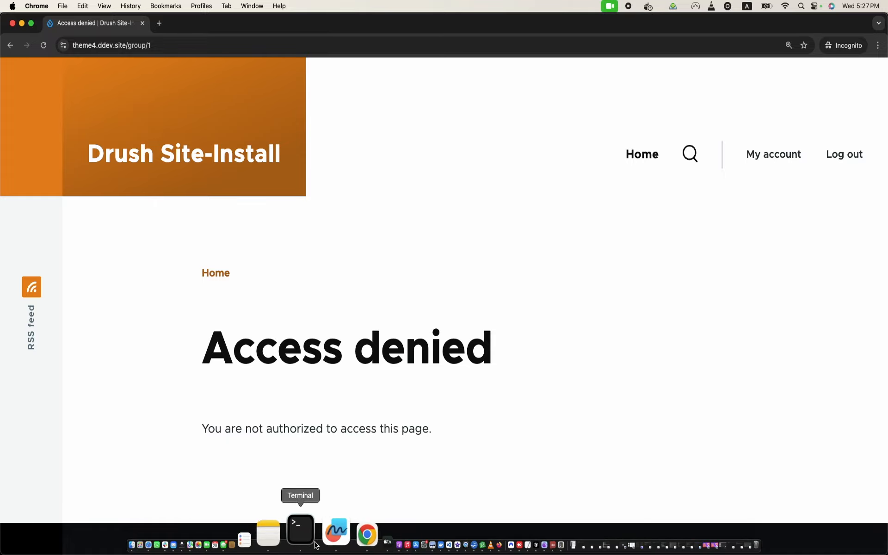
right_click(328, 546)
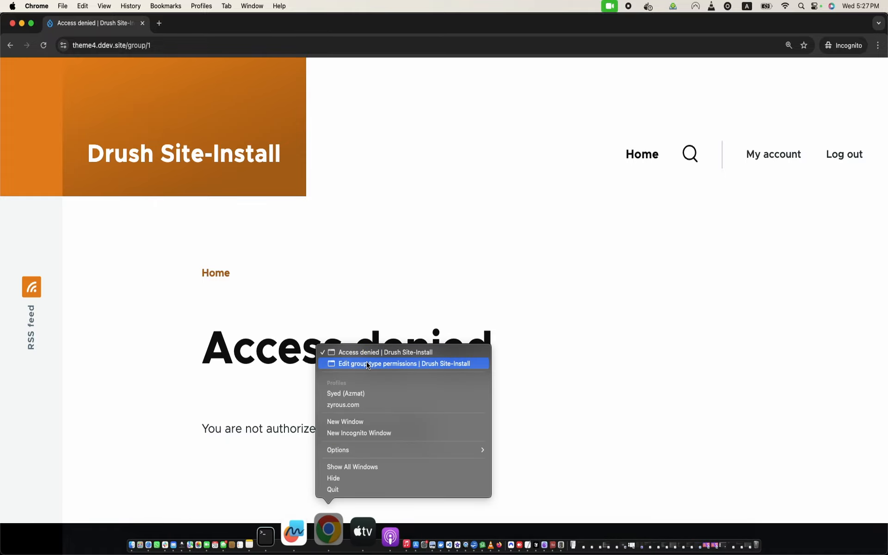
left_click(367, 363)
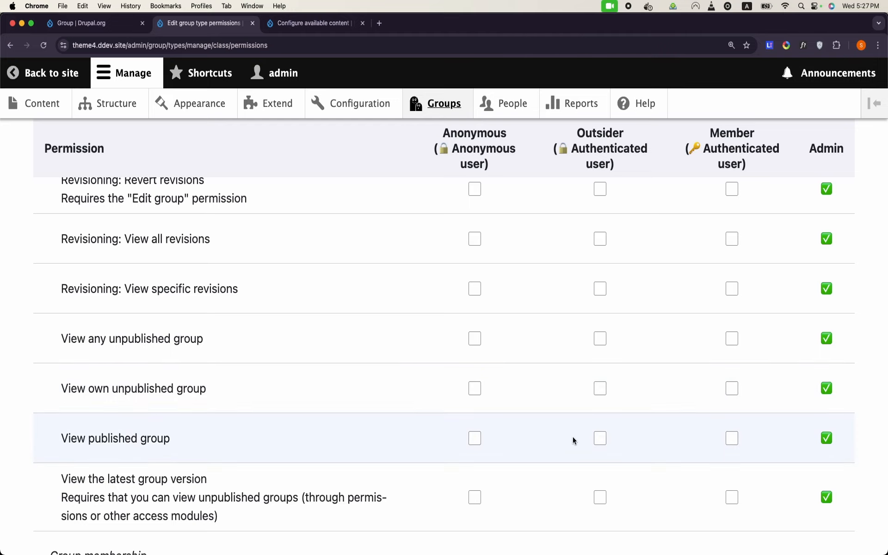
Step: Save the Class group permissions and reload group/1 in the member's incognito window
scroll(733, 444, "down", 15)
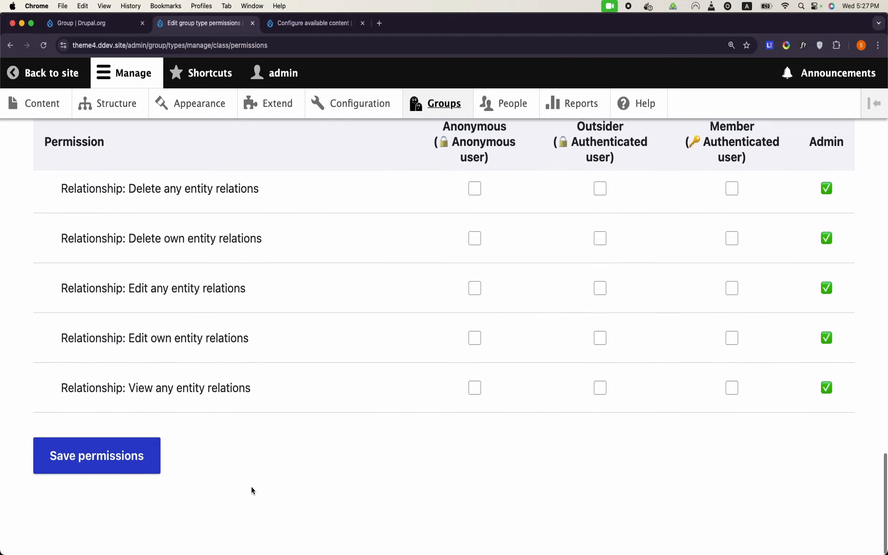
left_click(138, 477)
mouse_move(326, 544)
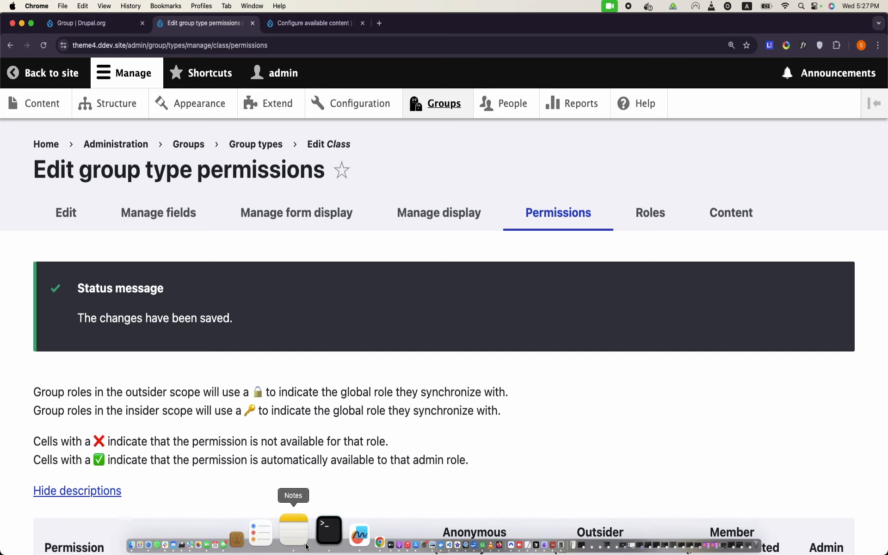
right_click(330, 537)
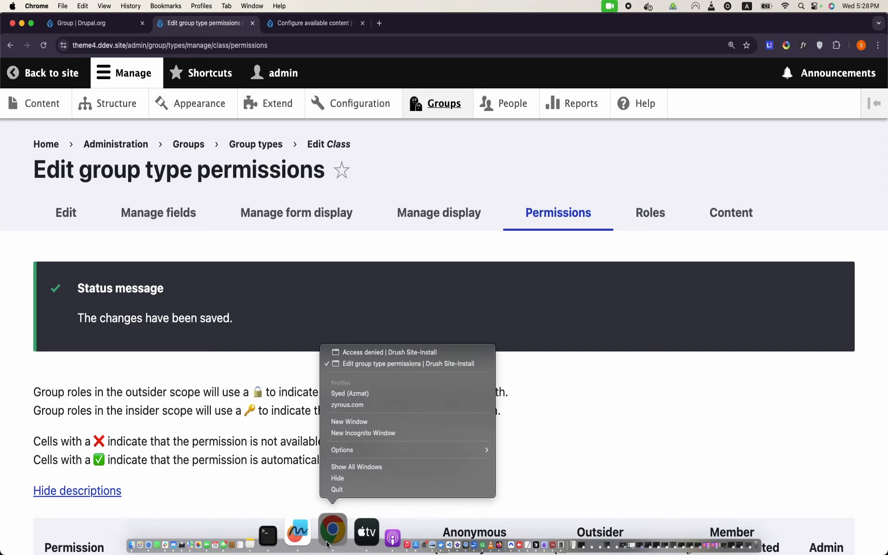
left_click(400, 354)
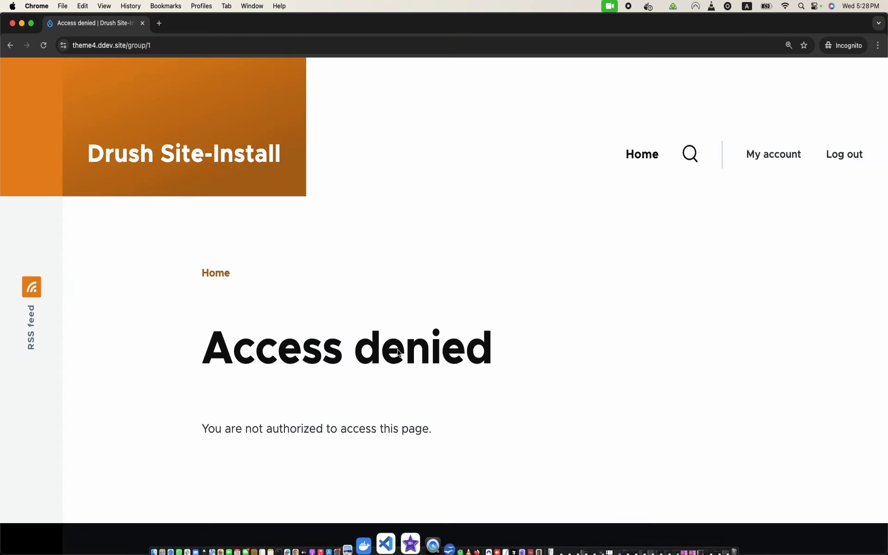
left_click(47, 46)
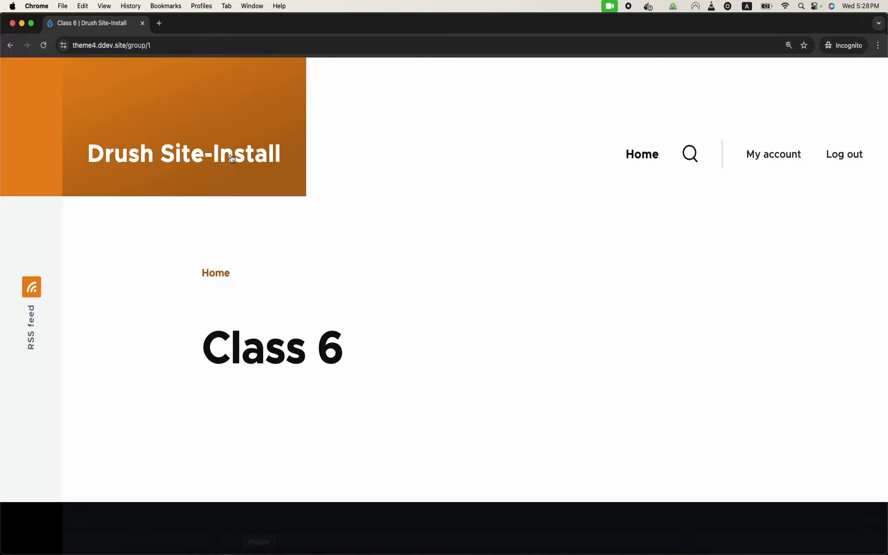
Step: Open node/2 as the member, which still shows Access denied
left_click_drag(126, 45, 152, 45)
type("node/2")
key("Return")
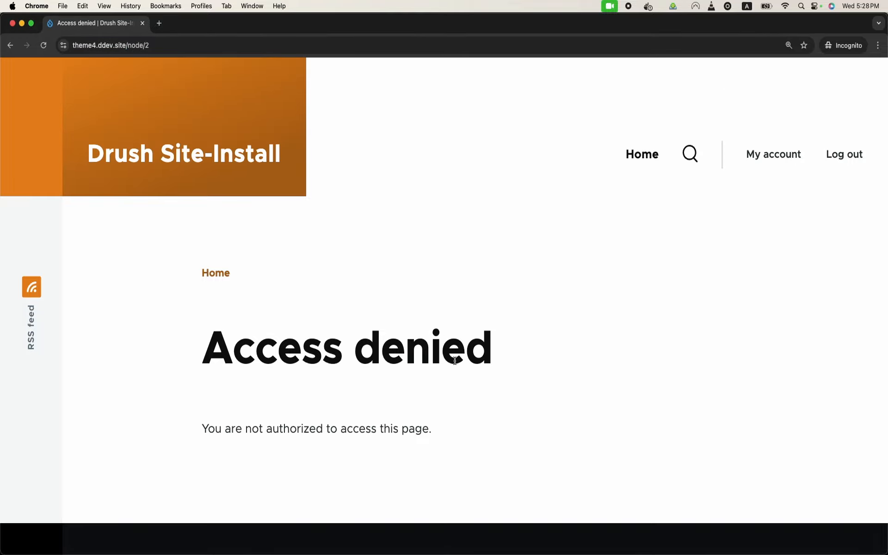
mouse_move(345, 546)
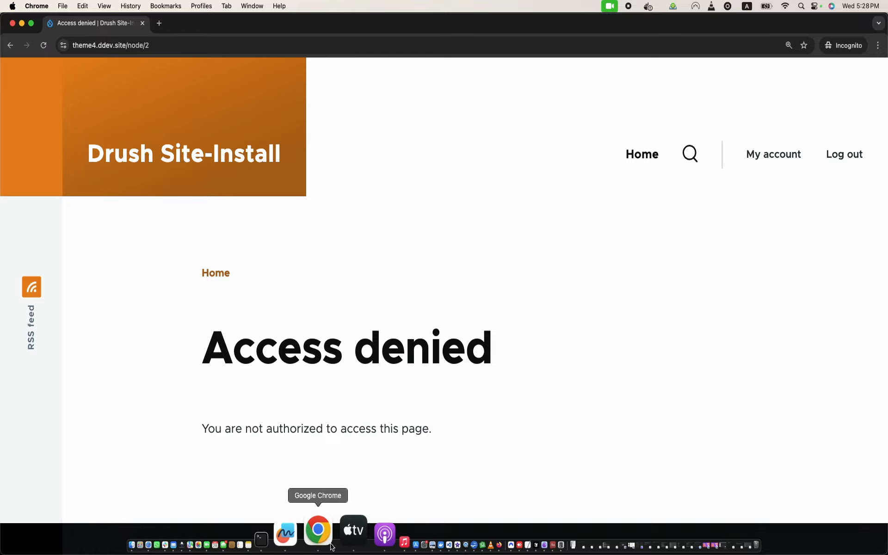
right_click(330, 548)
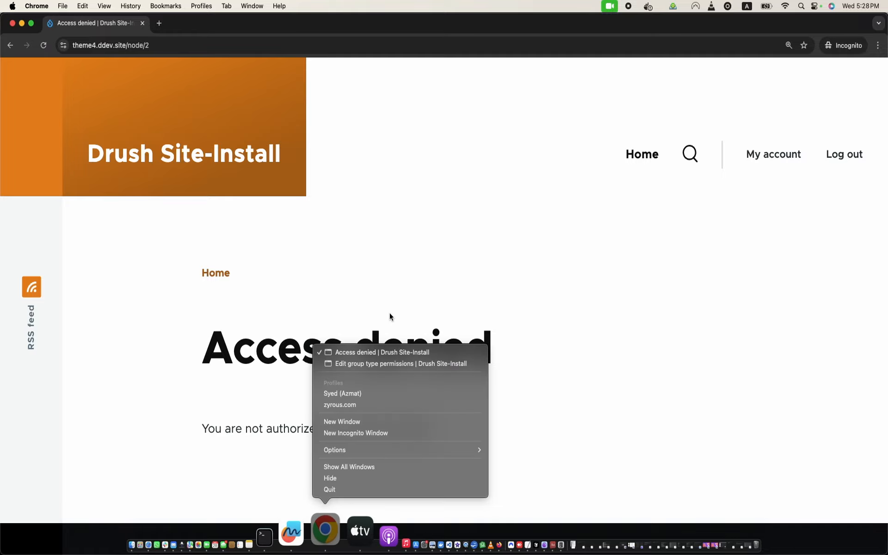
Step: Grant members the 'view any content item entities' group permission and save the permissions
left_click(383, 359)
scroll(383, 360, "down", 10)
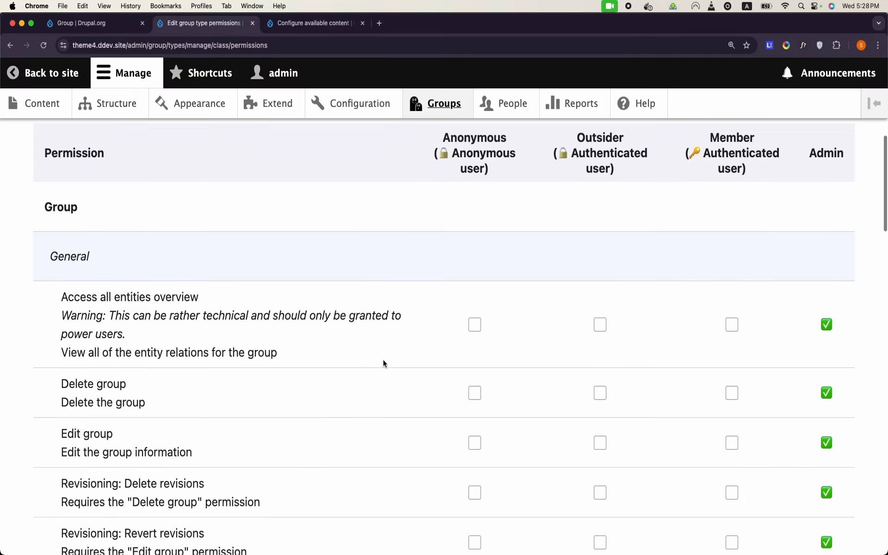
scroll(383, 359, "down", 15)
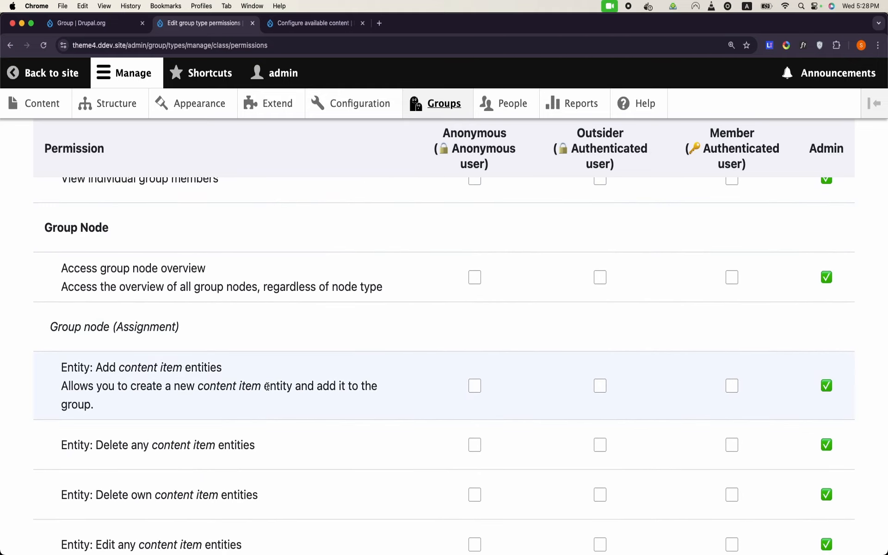
scroll(268, 390, "down", 5)
scroll(267, 389, "down", 2)
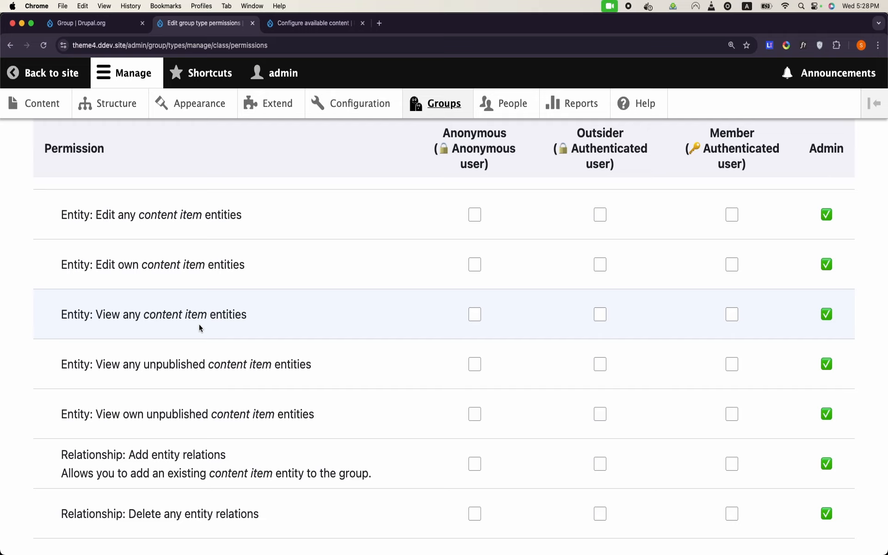
left_click(732, 318)
scroll(659, 268, "down", 7)
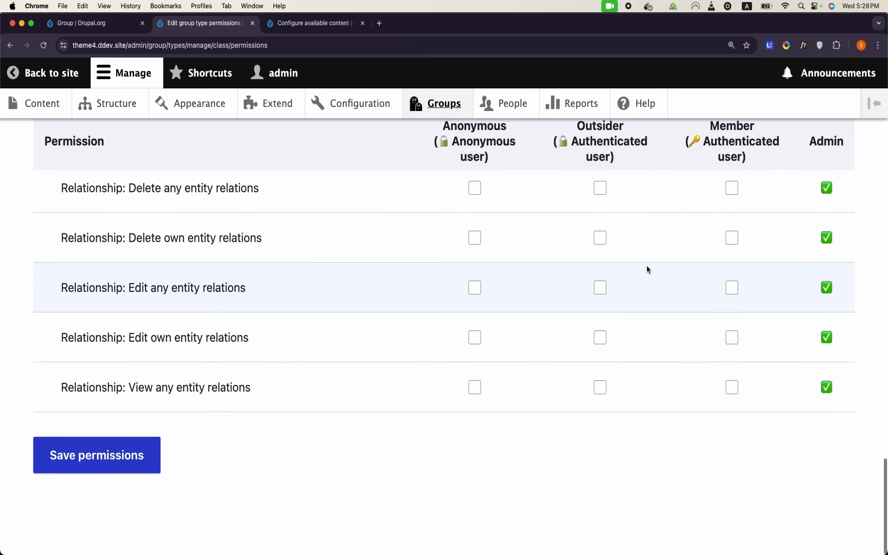
left_click(119, 478)
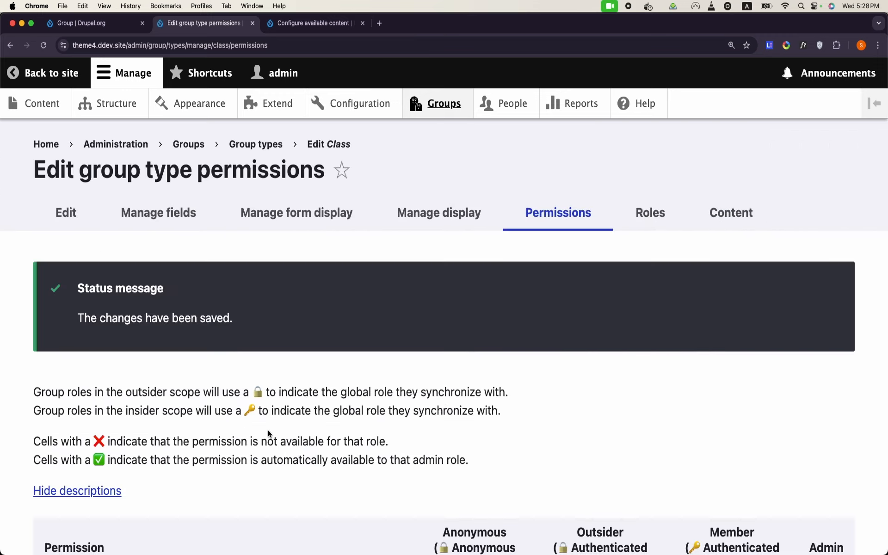
Step: Reload node 2 in the member's incognito Access denied window
mouse_move(327, 549)
right_click(330, 549)
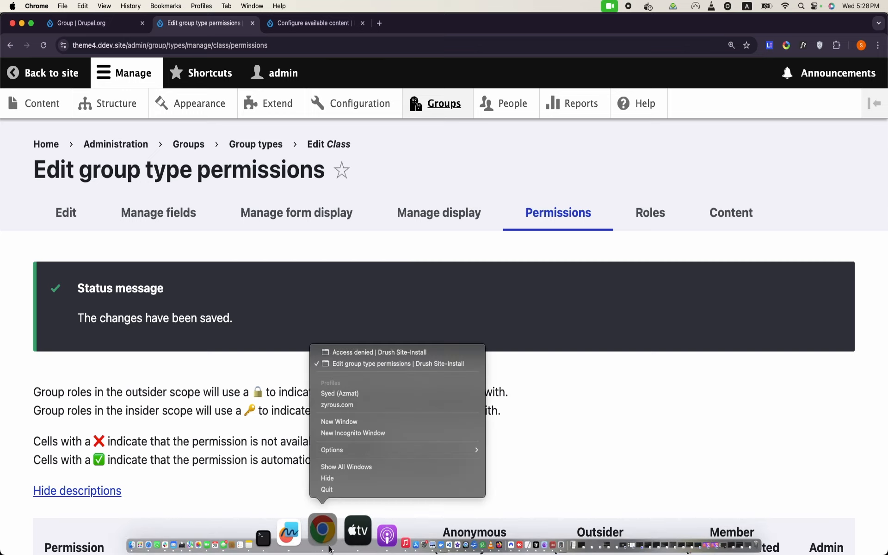
left_click(378, 355)
left_click(44, 45)
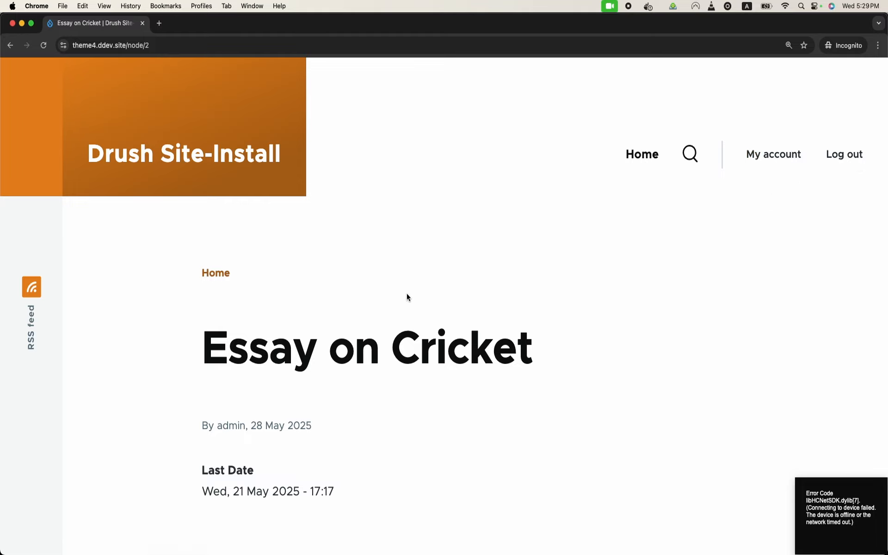
Step: Check that the member now sees the Essay on Cricket page and select its title
scroll(447, 239, "down", 2)
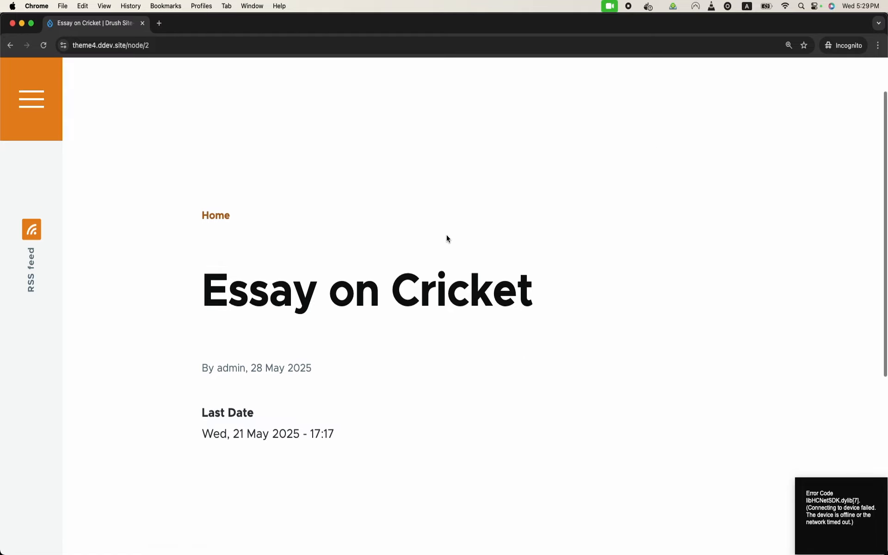
scroll(447, 239, "up", 2)
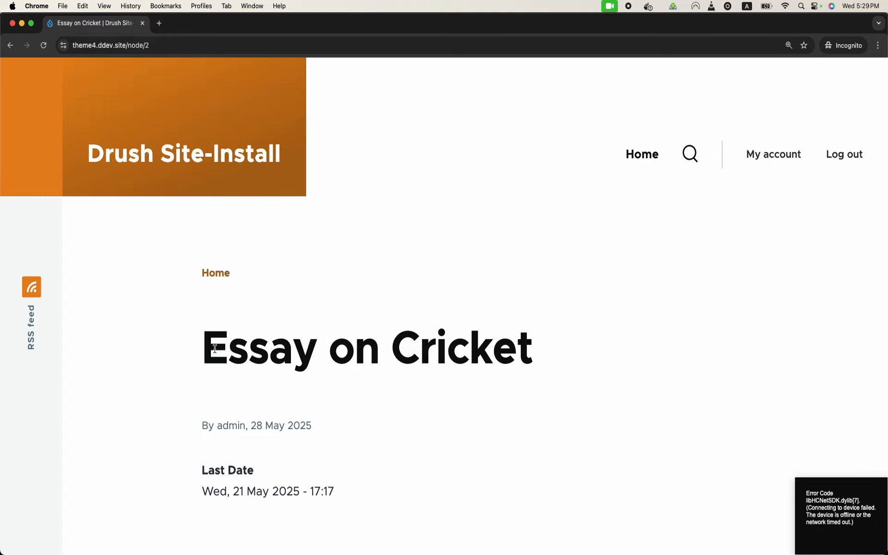
triple_click(215, 348)
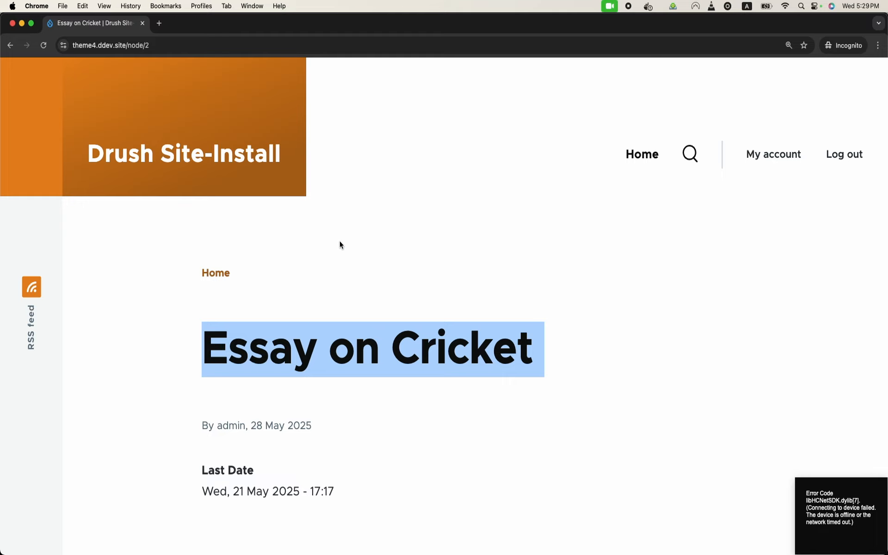
Step: Run 'ddev get ddev/ddev-phpmyadmin', 'ddev start' and 'ddev phpmyadmin' in Terminal
mouse_move(347, 553)
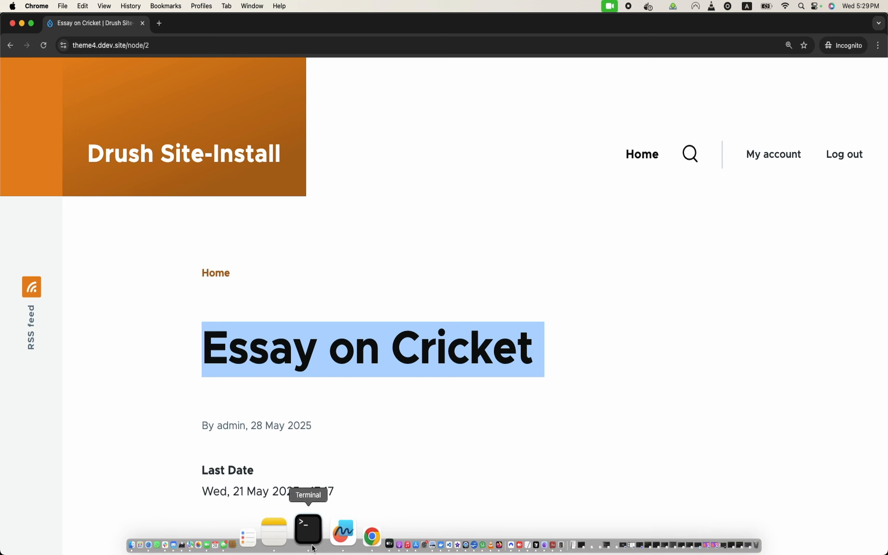
left_click(309, 532)
type("ddev get dde")
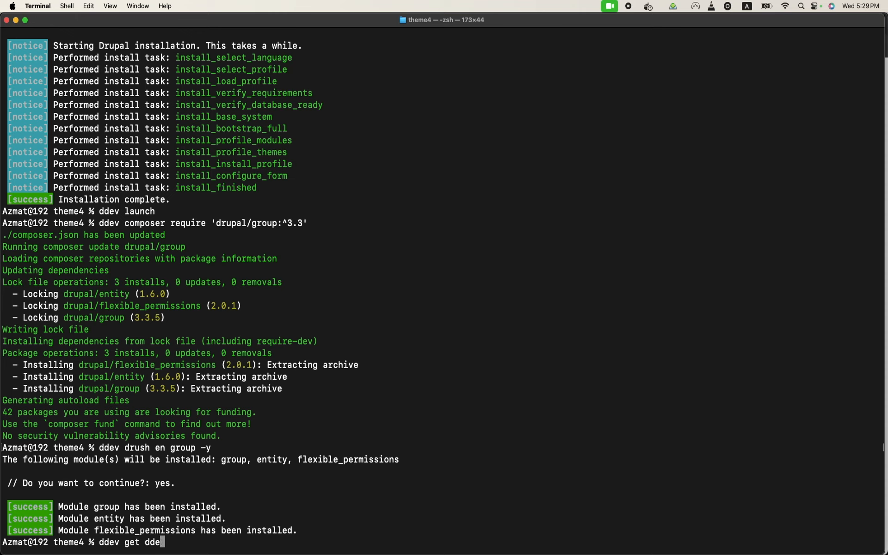
type("v/ddev-phpmyadmin")
key("Return")
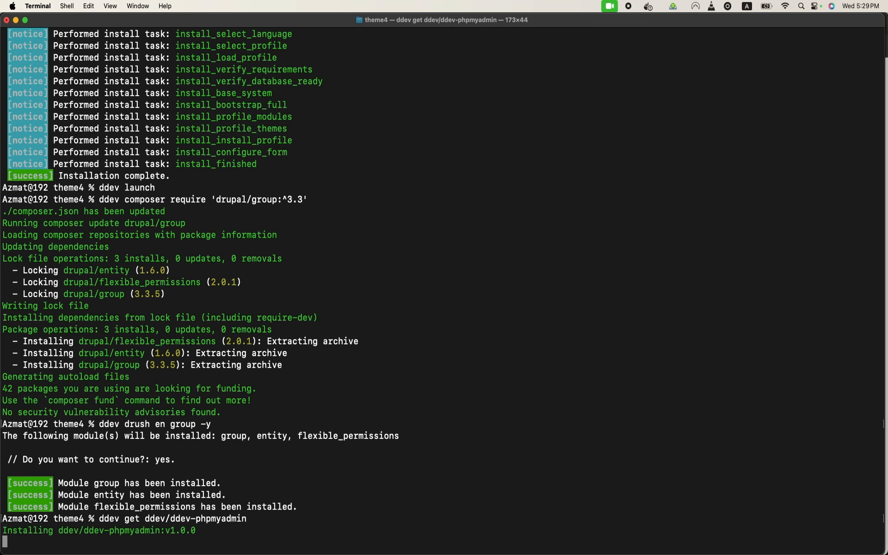
type("ddev start")
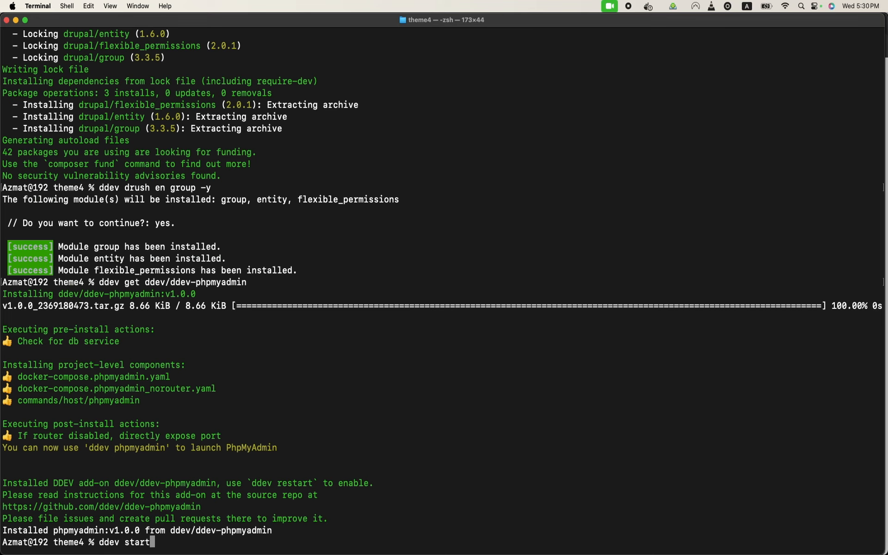
key("Return")
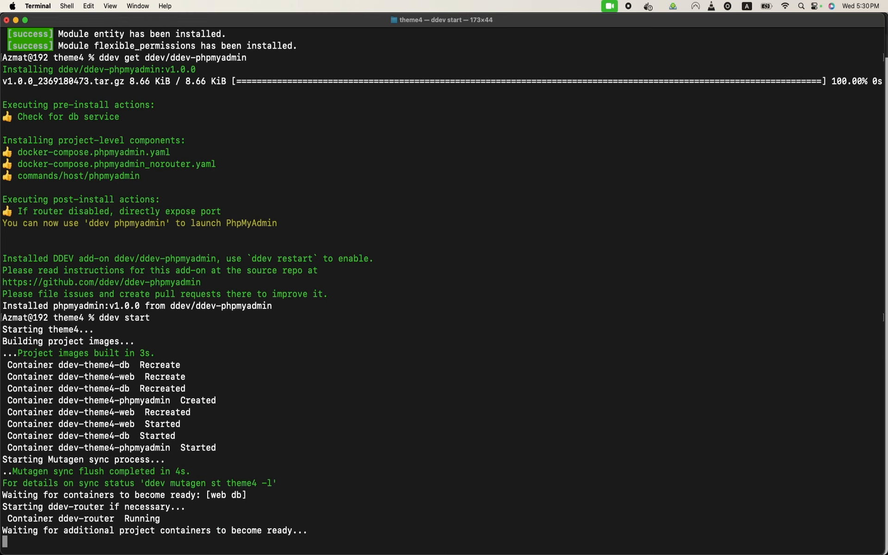
type("ddev phpmyadmin")
key("Return")
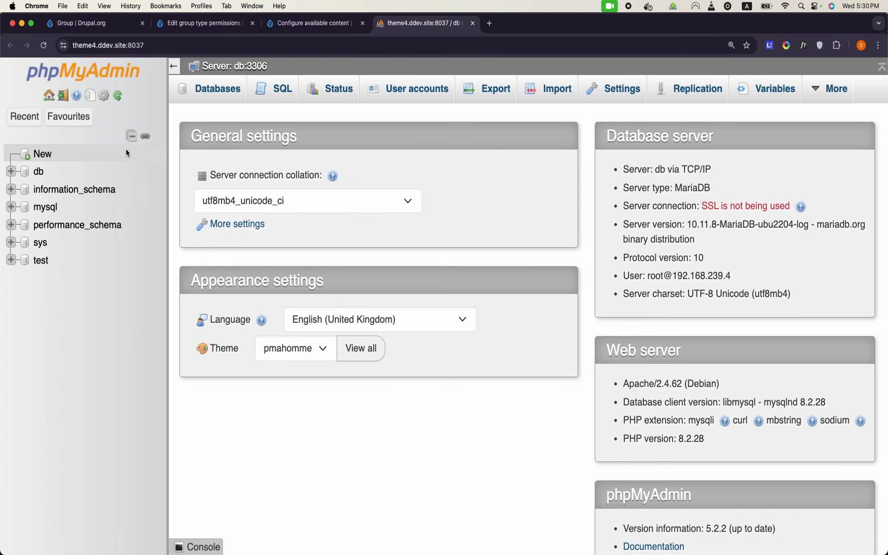
Step: Open the db database's table list and select the groups and group_relationship table names
left_click(49, 172)
scroll(299, 332, "down", 10)
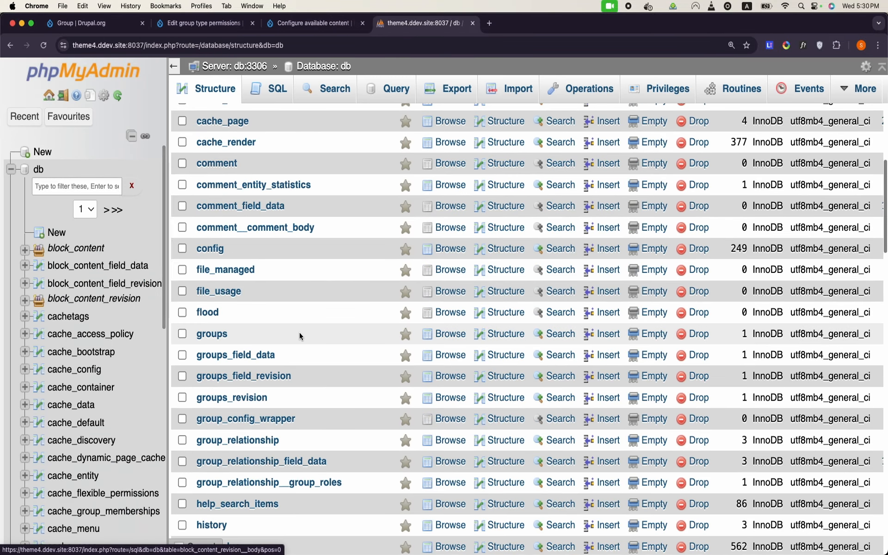
scroll(299, 332, "down", 6)
scroll(291, 332, "up", 1)
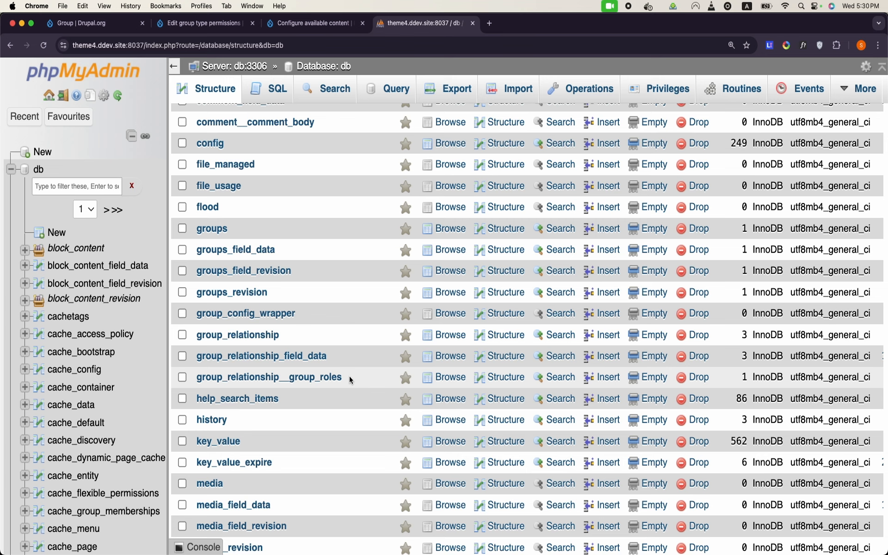
left_click_drag(349, 376, 183, 229)
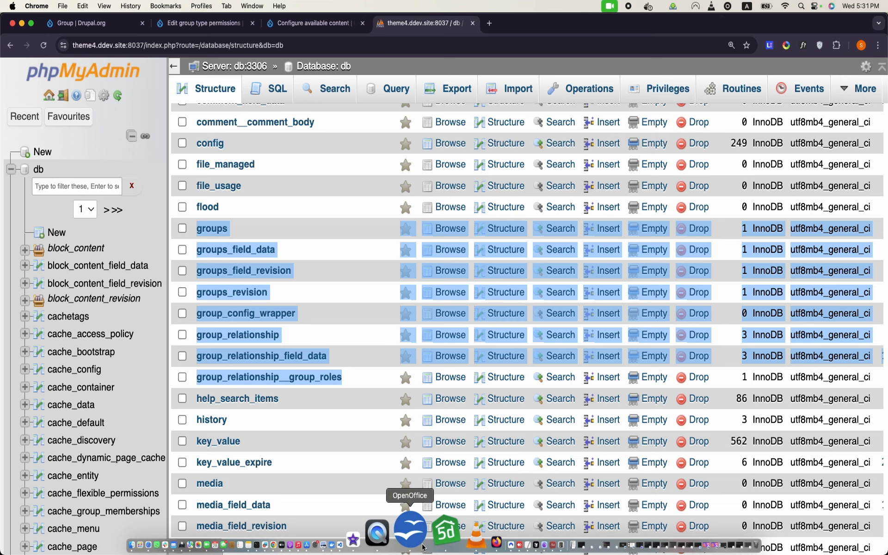
Step: Maximize the Group Module Permissions Scenarios notes and add blank lines onto a new second page
left_click(423, 546)
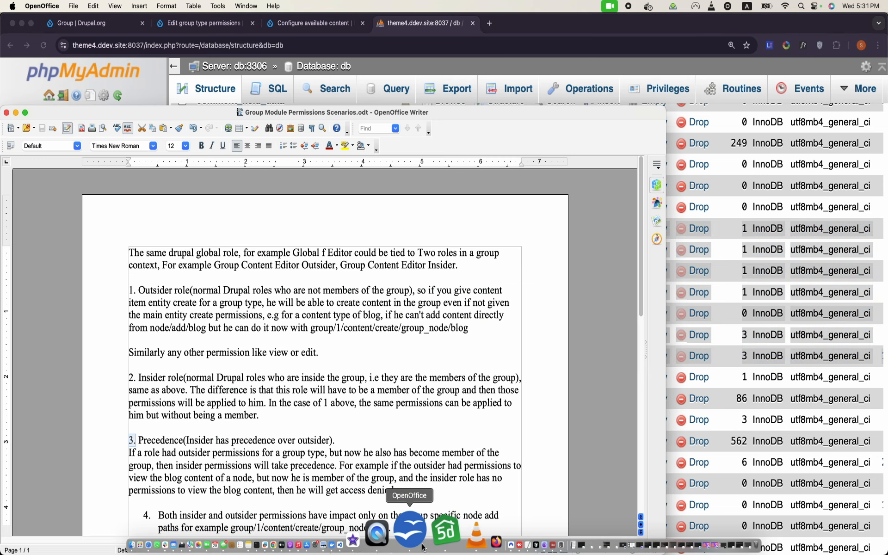
scroll(439, 360, "down", 10)
left_click(440, 361)
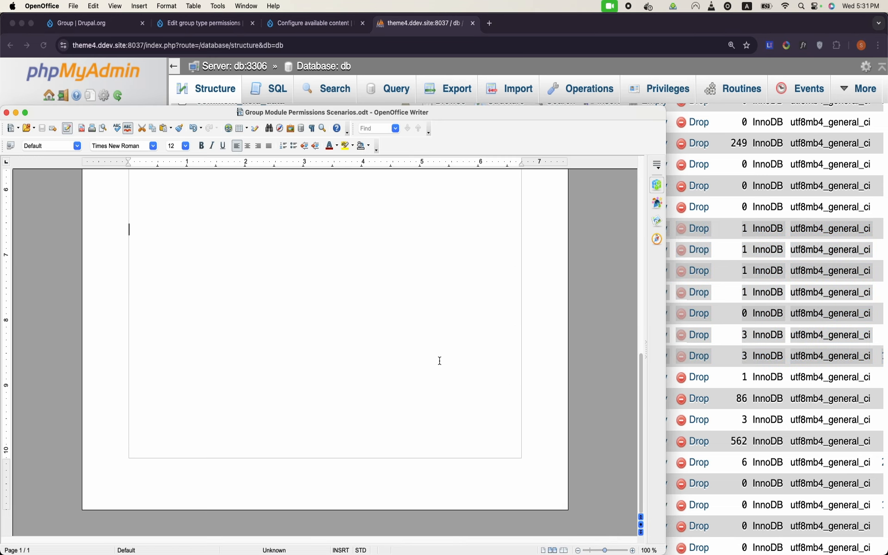
key("Return")
key("Return")
key("Return")
key("Return")
key("Return")
key("Return")
double_click(629, 112)
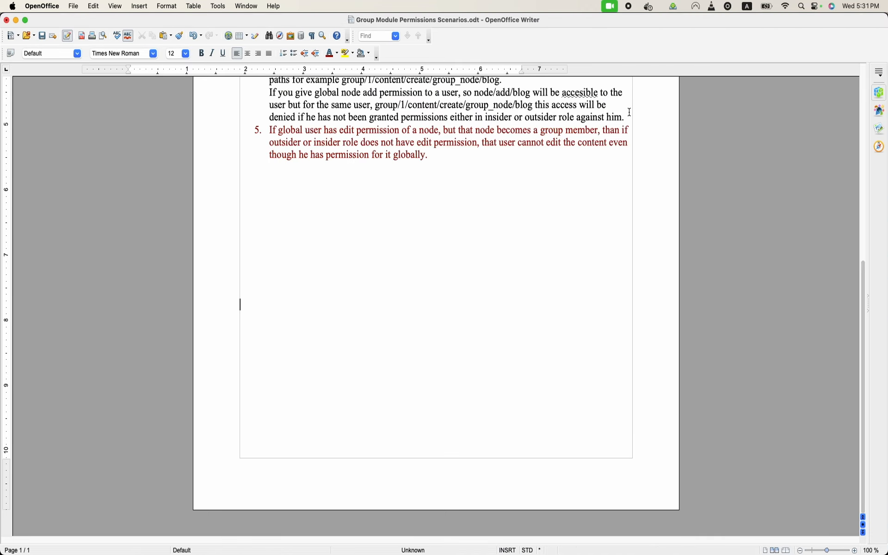
key("Return")
key("Return")
key("Return")
key("Return")
key("Return")
key("Return")
key("Return")
key("Return")
key("Return")
key("Return")
key("Return")
key("Return")
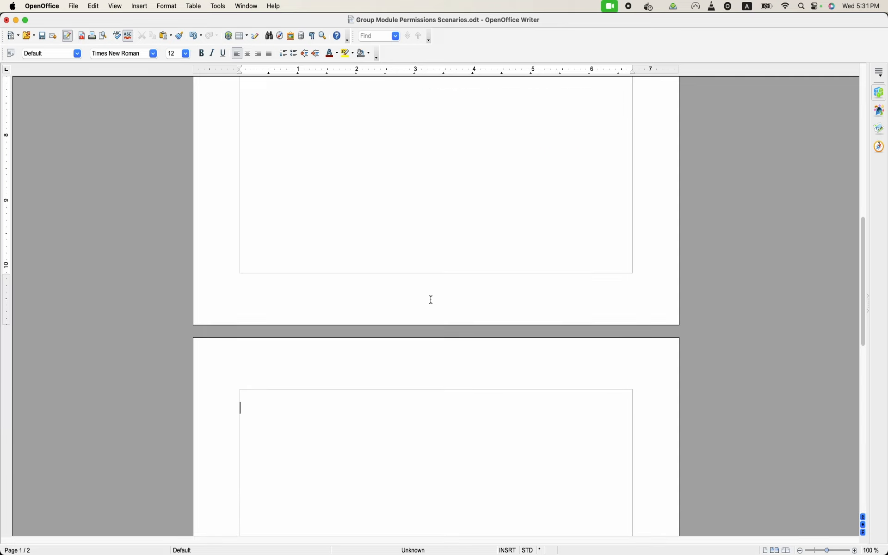
left_click(141, 7)
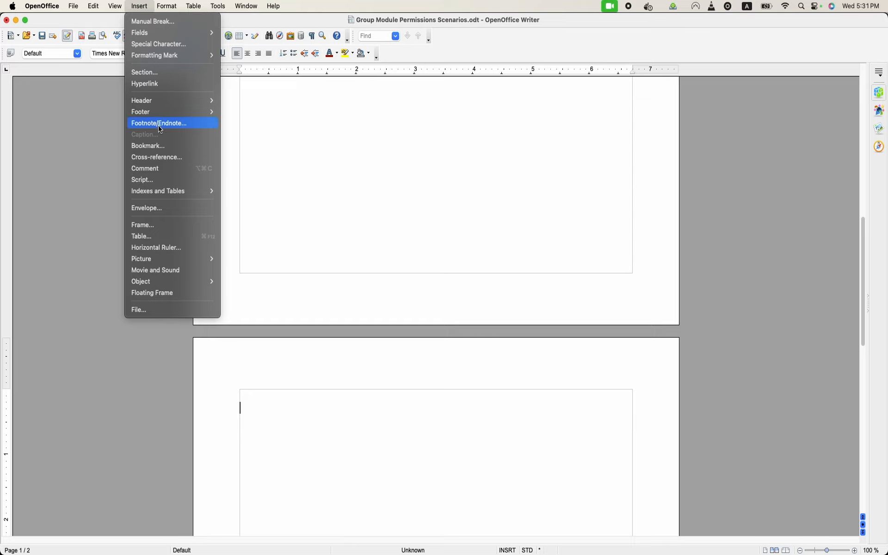
Step: Insert a 2x2 table headed 'Groups' with columns gid and title, and row 1, Class 6
left_click(149, 240)
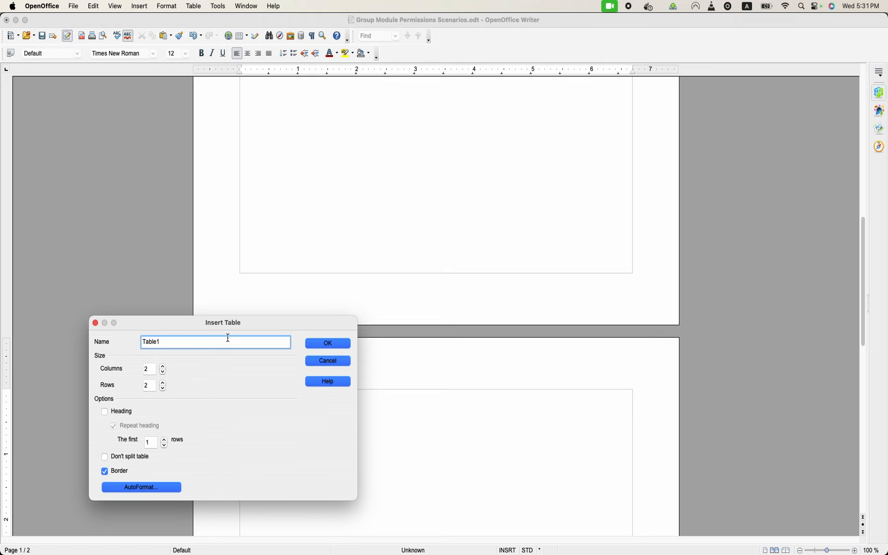
left_click(329, 344)
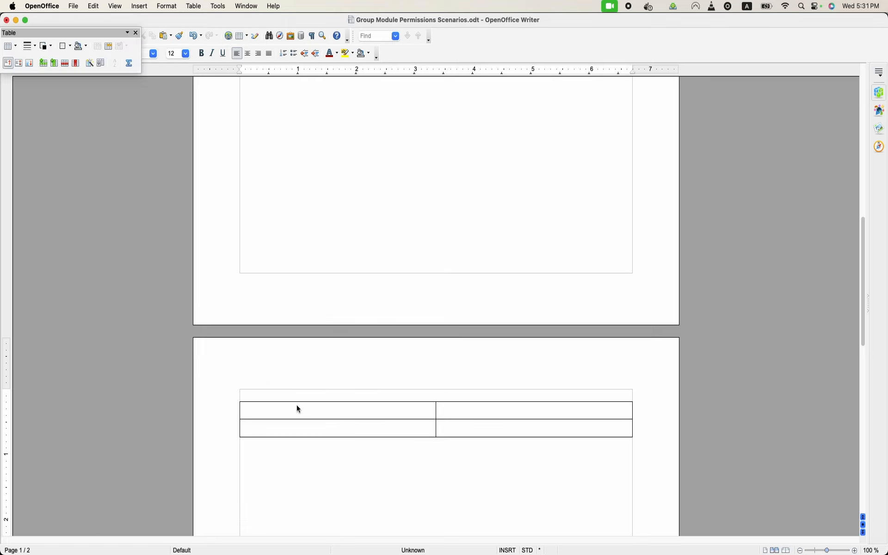
left_click(332, 397)
type("Group")
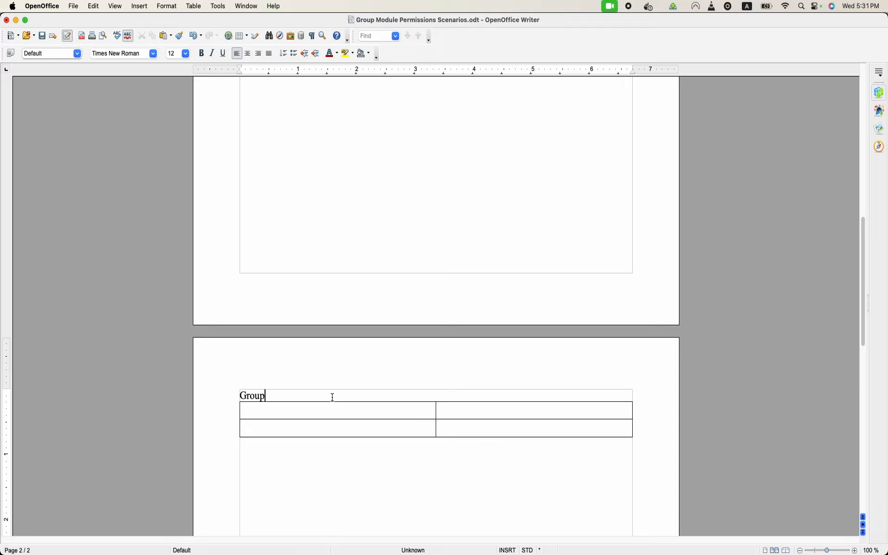
left_click(358, 414)
type("gid")
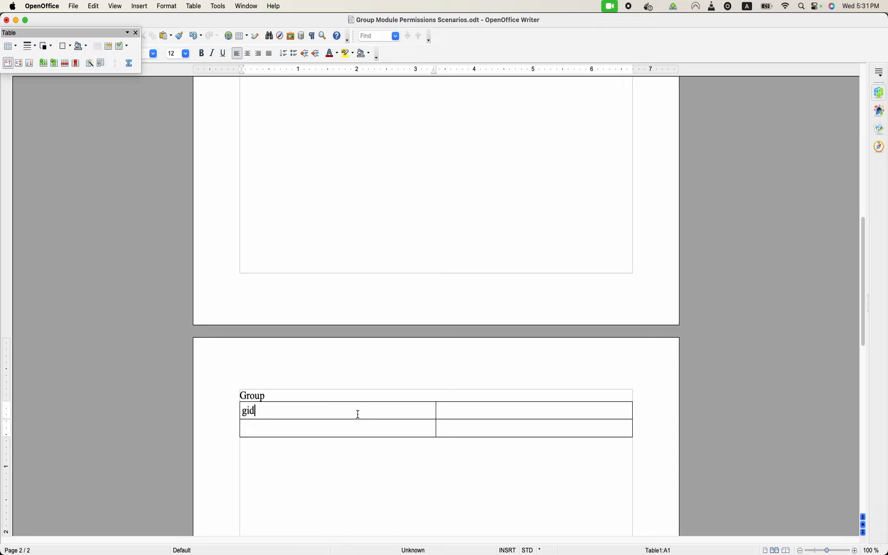
left_click(500, 414)
type("title")
left_click(294, 431)
left_click(278, 396)
type("s")
left_click(282, 431)
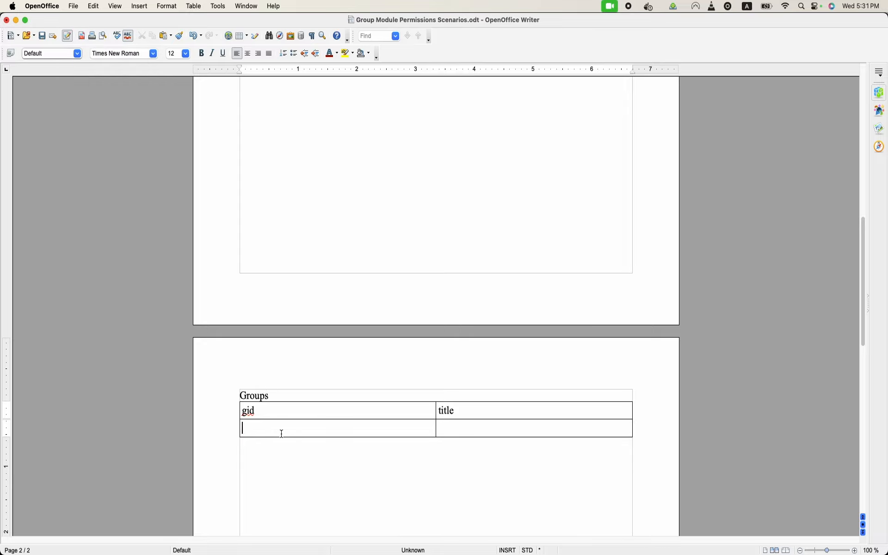
type("1")
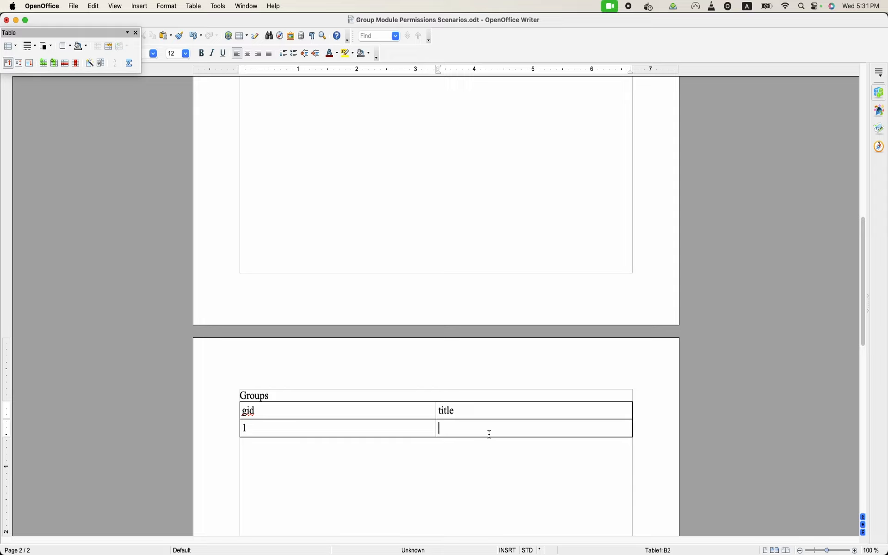
type("Class 6")
Step: Add 'Users' and 'Nodes(Assign' headings below the Groups table
key("Return")
key("Return")
scroll(310, 494, "down", 3)
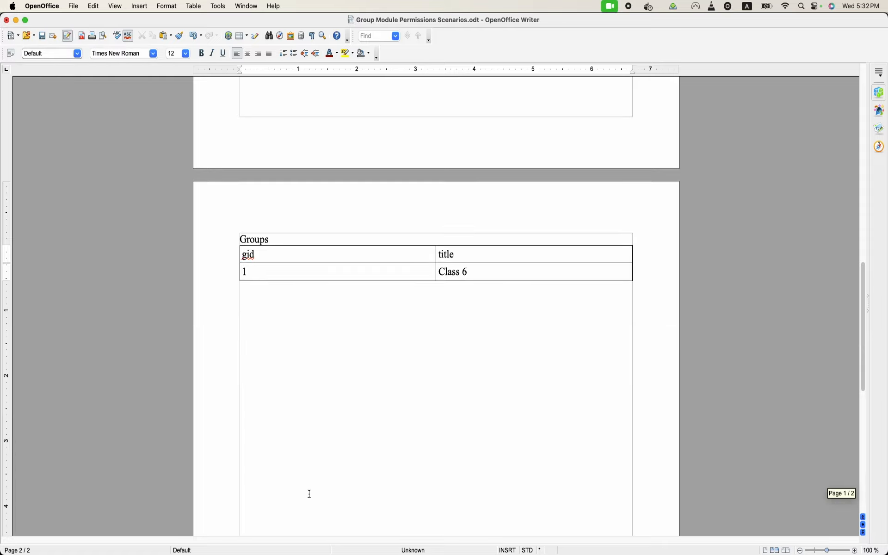
key("Return")
type("u")
key("BackSpace")
type("u")
key("BackSpace")
type("Users")
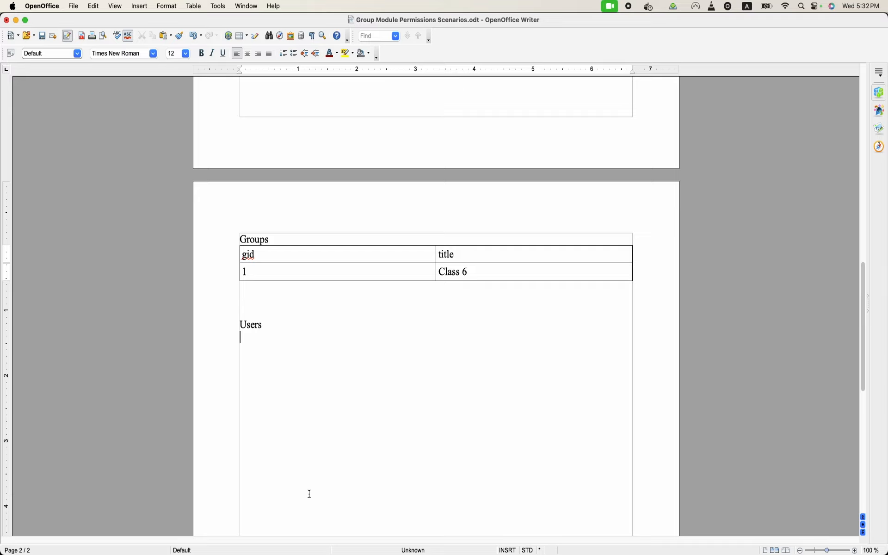
key("Return")
key("Return")
key("Return")
key("Return")
type("Nodes")
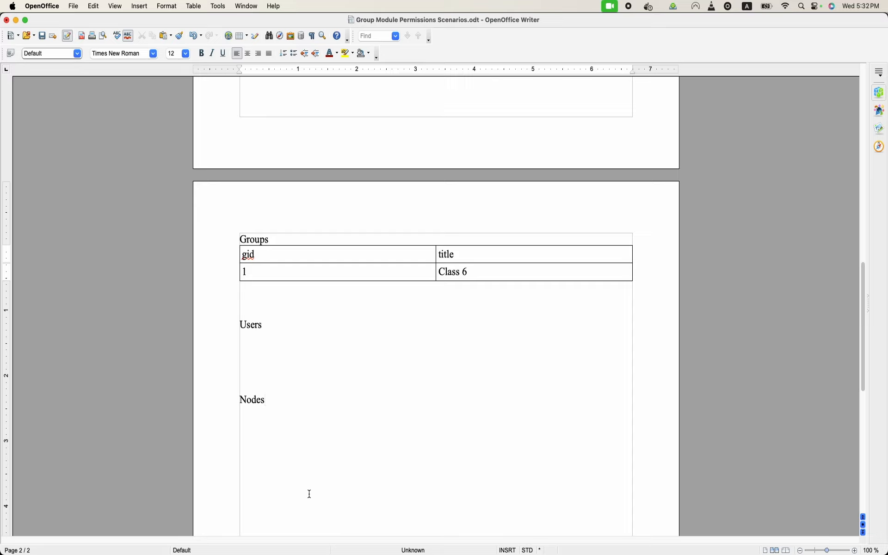
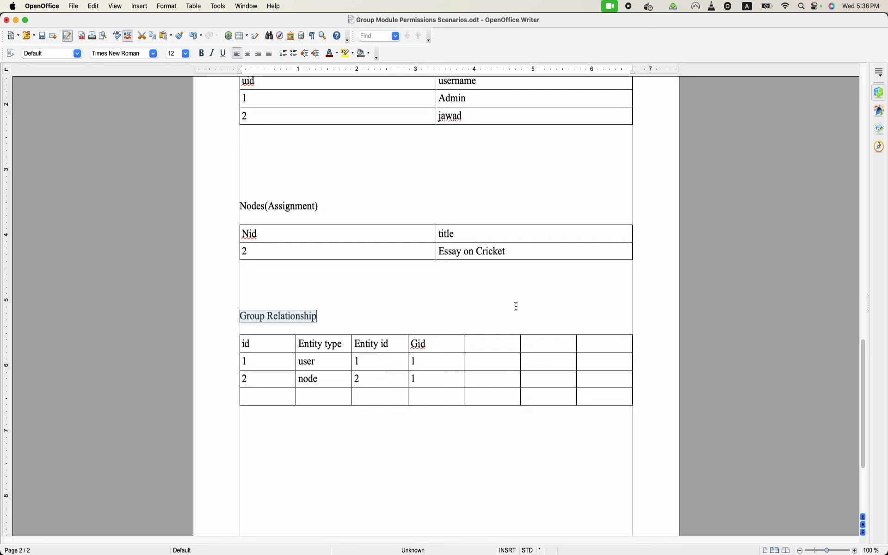
Step: Type the header 'bundle' into the empty column after Gid in the Group Relationship table
left_click(369, 469)
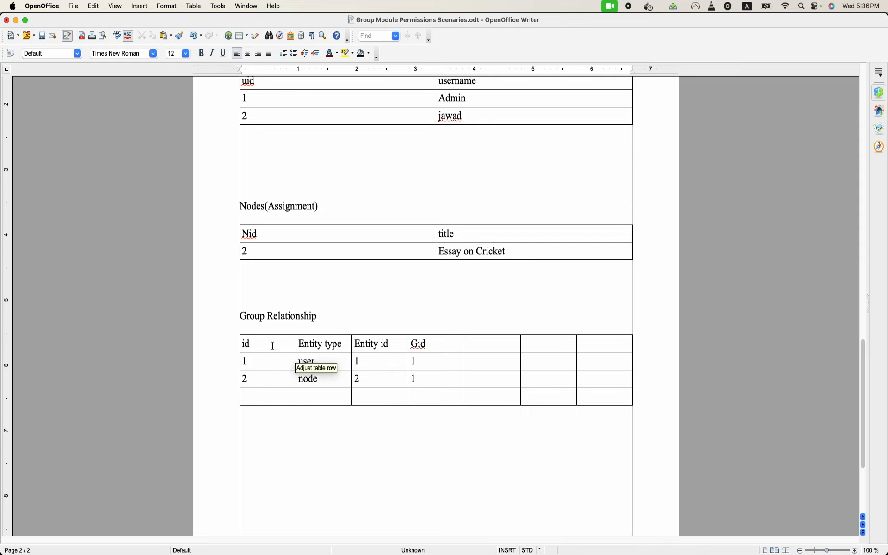
left_click(481, 341)
type("bundle")
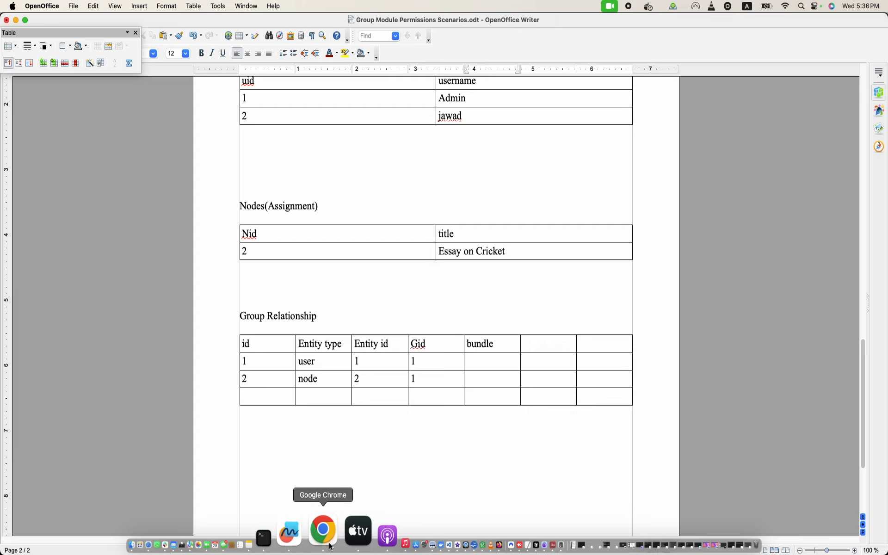
right_click(331, 548)
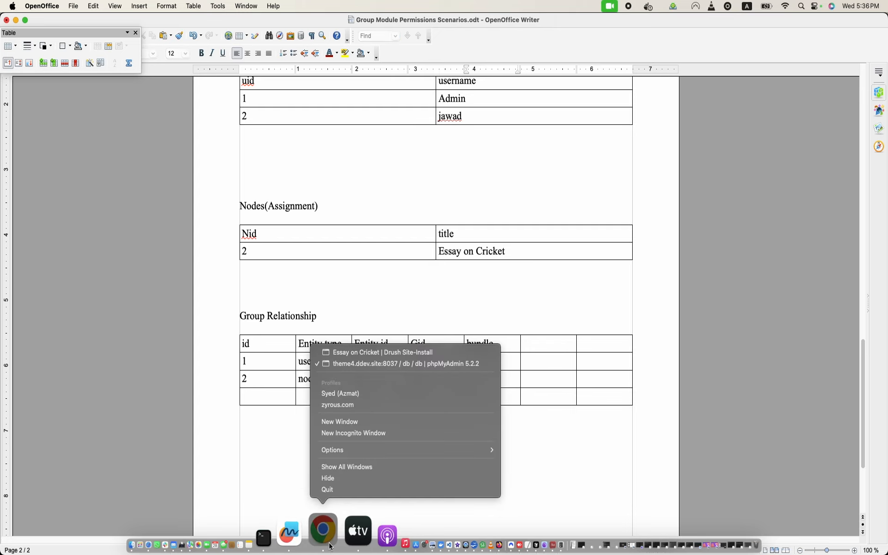
Step: Browse phpMyAdmin's group_relationship table to see its three records and type values
left_click(398, 353)
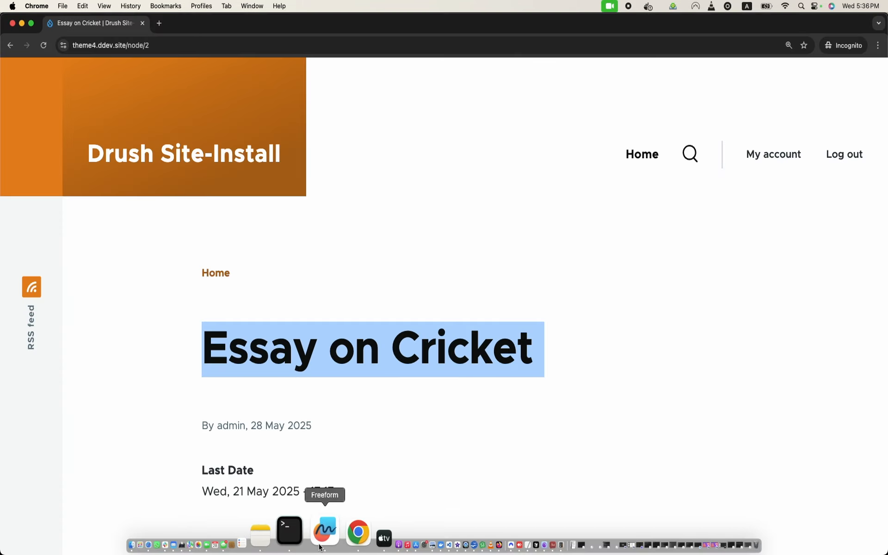
right_click(331, 548)
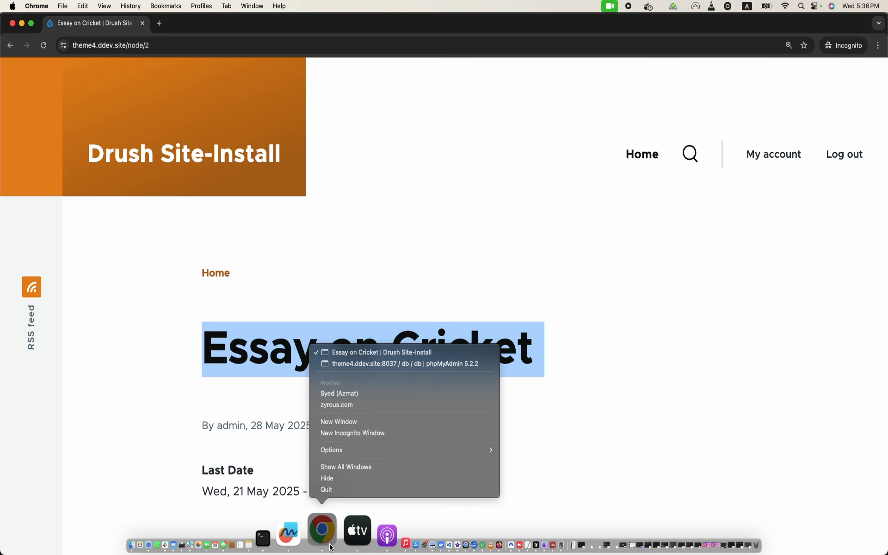
left_click(408, 365)
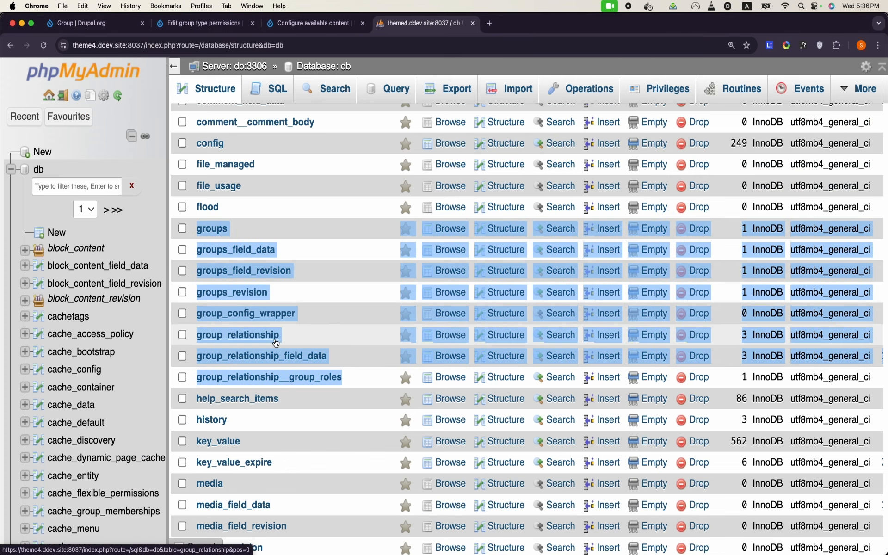
left_click(266, 336)
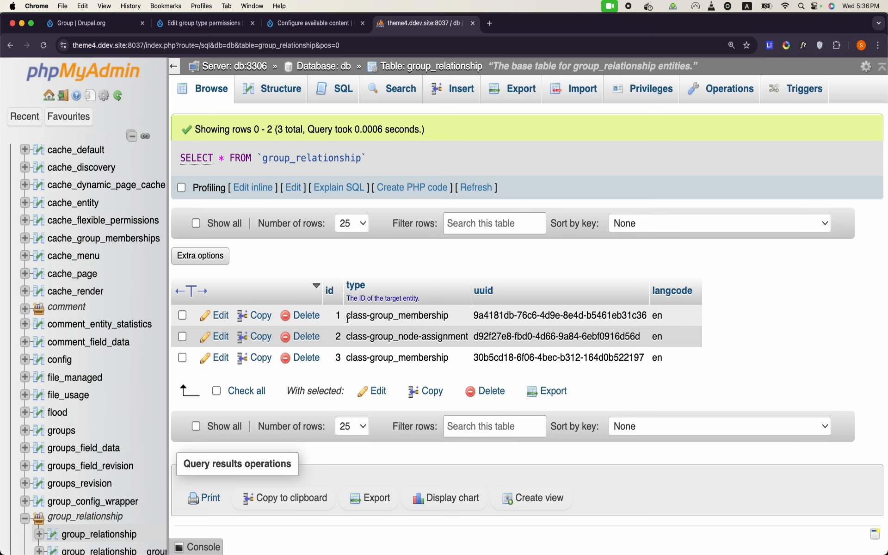
left_click(224, 25)
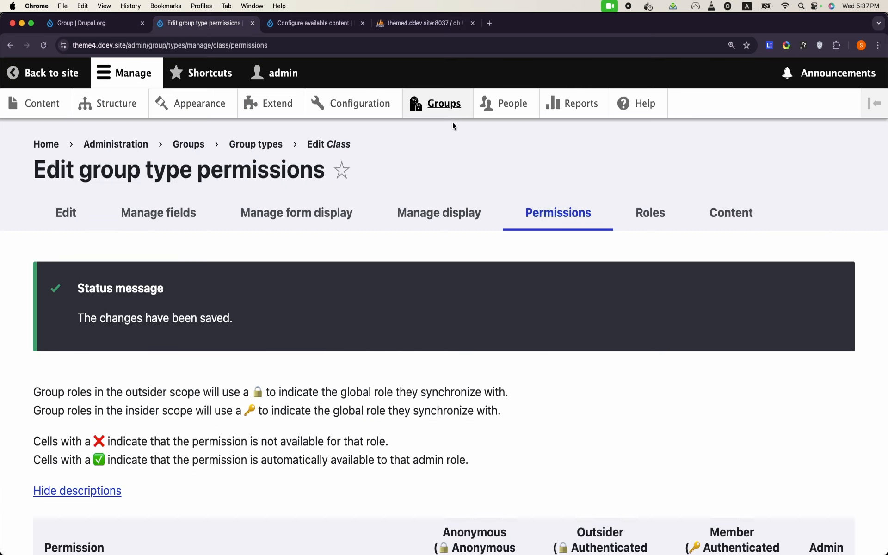
Step: Open the Class group type's available content plugins and highlight Group node (Assignment)
left_click(455, 99)
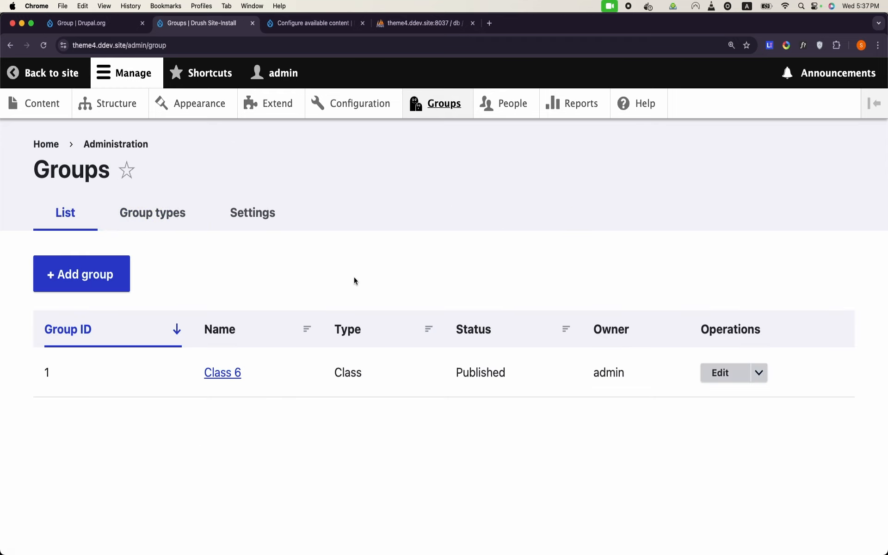
left_click(137, 200)
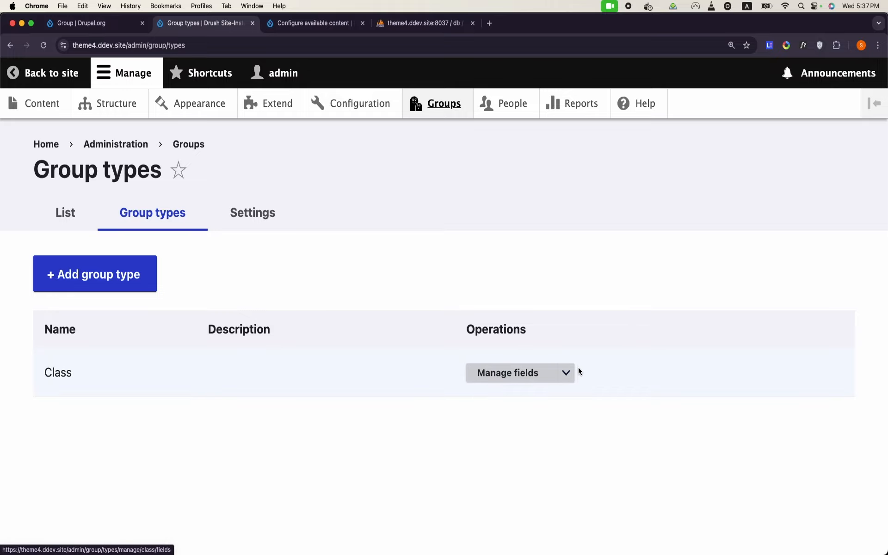
left_click(568, 373)
left_click(528, 493)
scroll(528, 493, "down", 8)
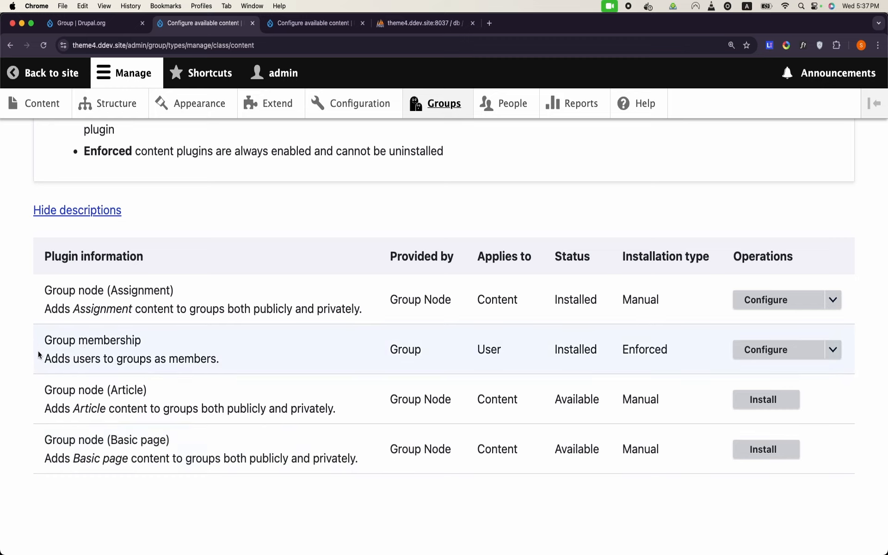
left_click_drag(46, 290, 175, 290)
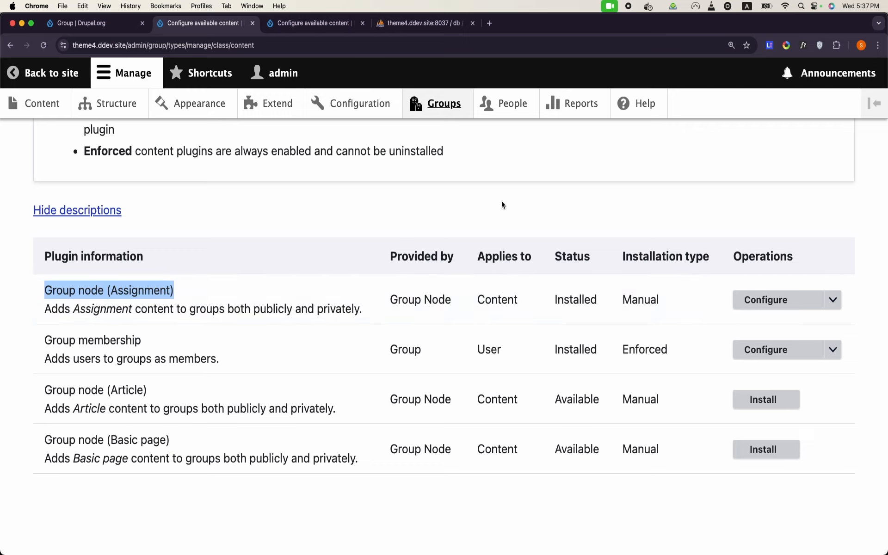
double_click(115, 292)
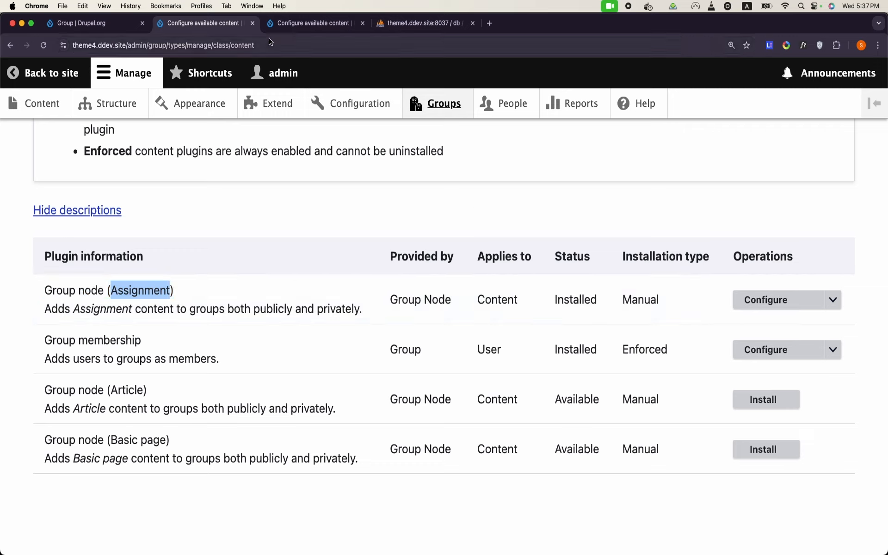
Step: Compare relationship row 2's type in phpMyAdmin with the Group membership plugin name
left_click(400, 23)
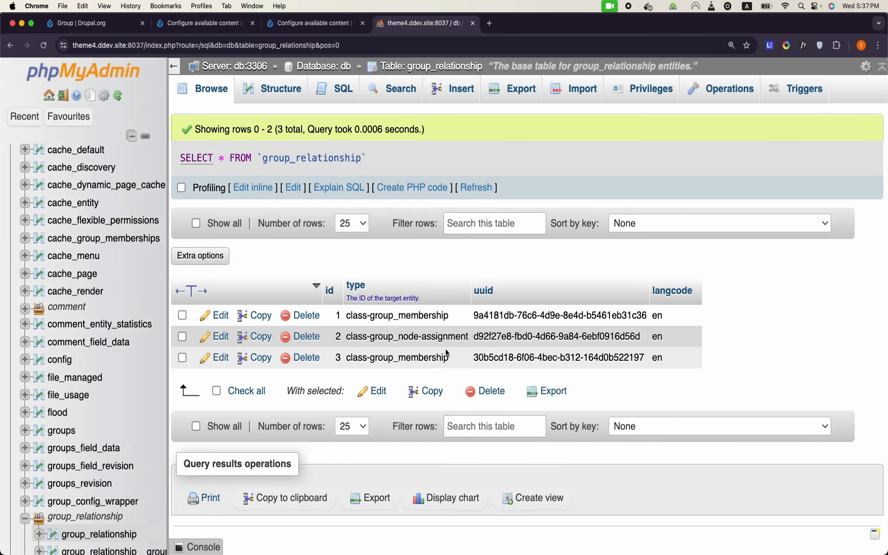
double_click(422, 345)
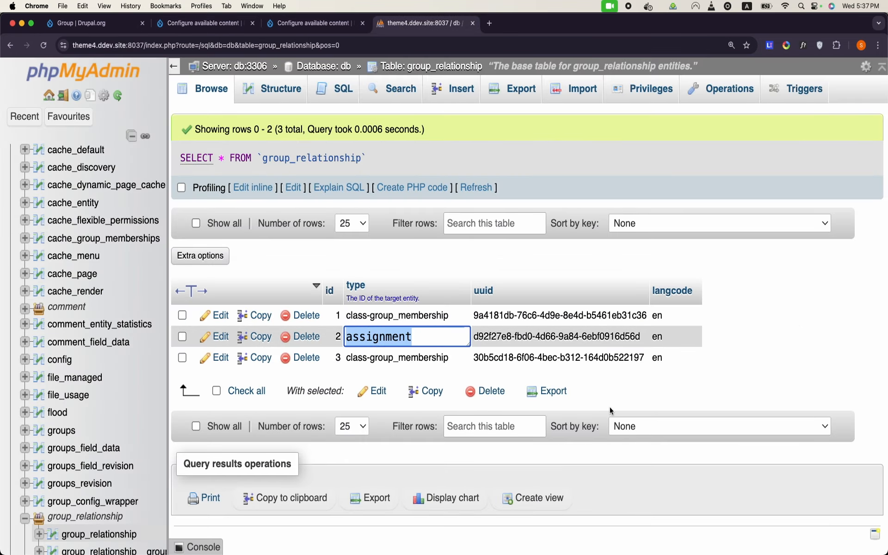
left_click(827, 340)
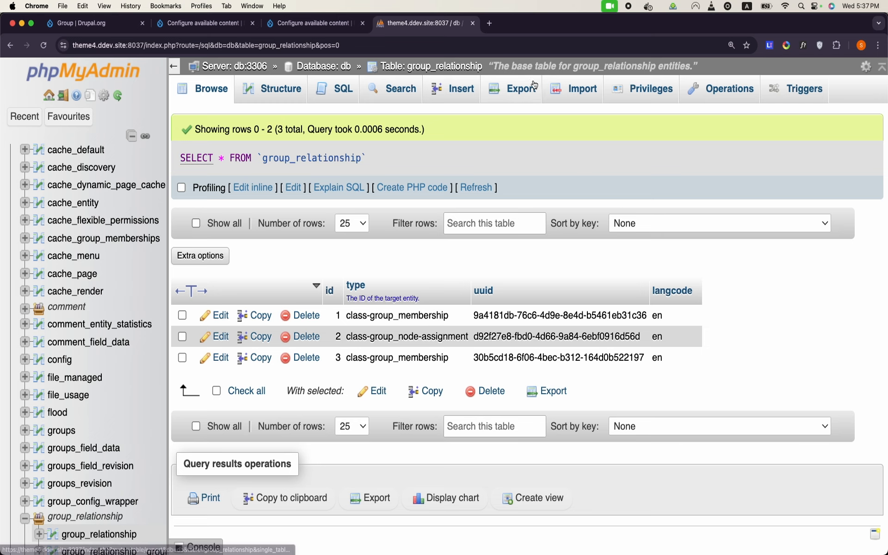
left_click(319, 24)
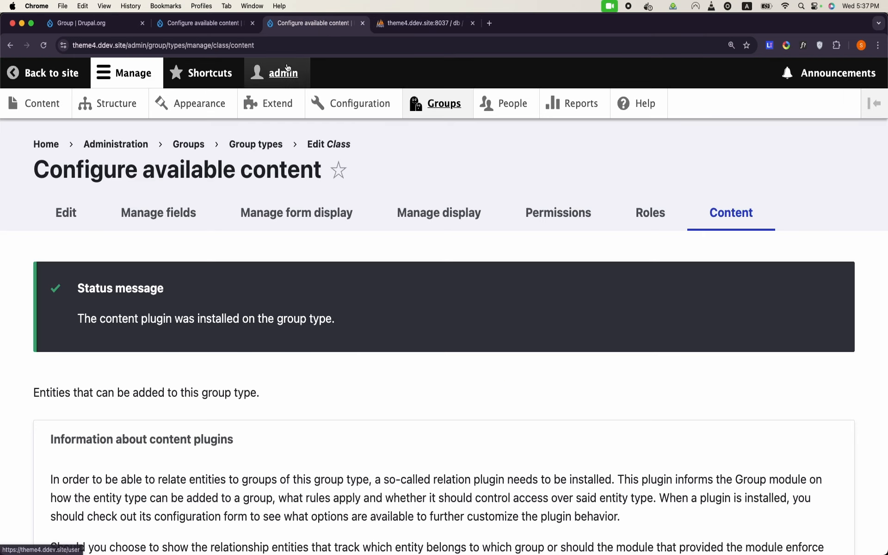
left_click(213, 24)
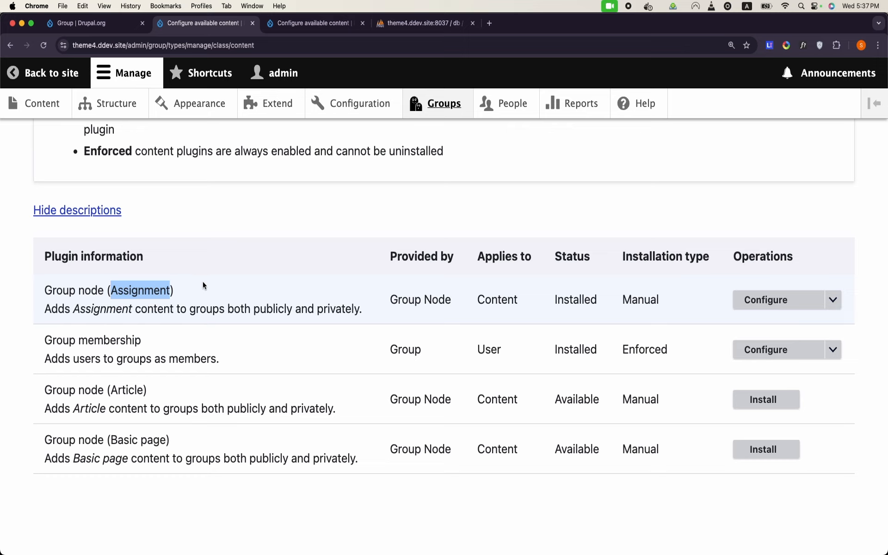
double_click(108, 339)
triple_click(107, 339)
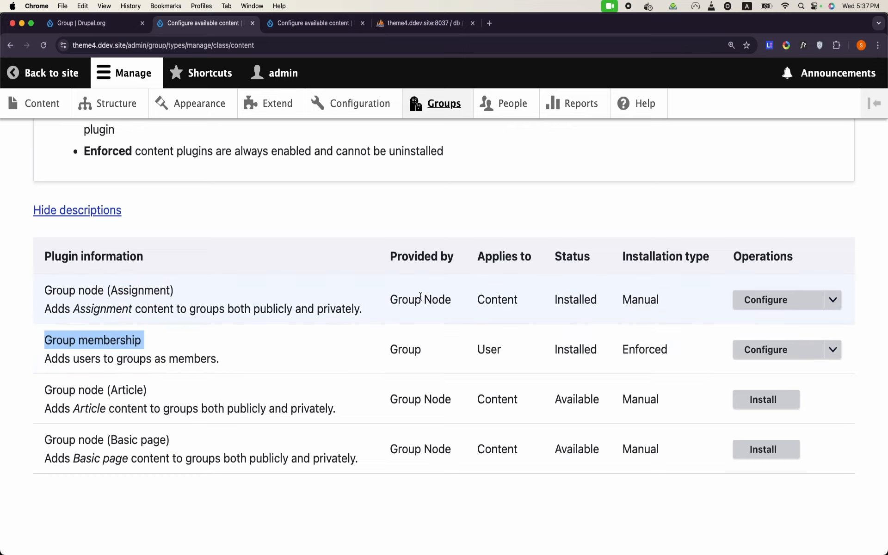
left_click(423, 23)
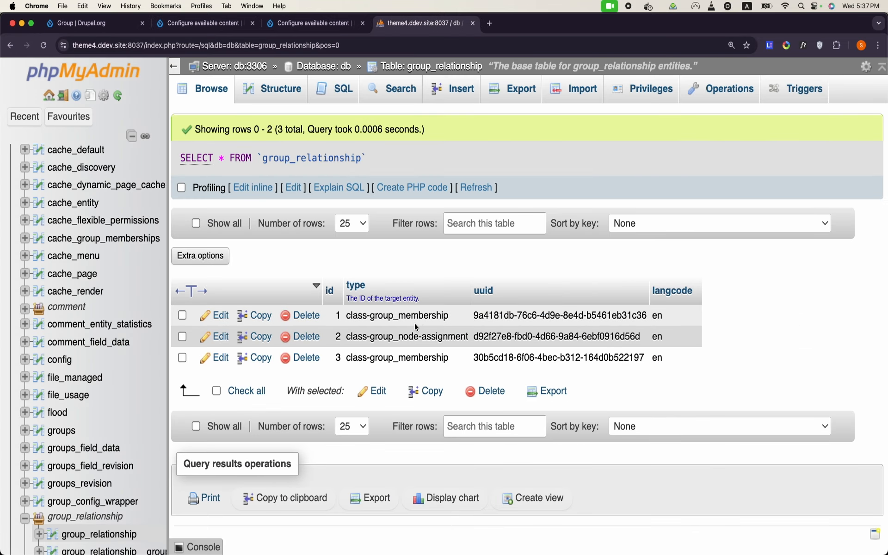
Step: Inspect the type value of group_relationship row 1 without changing it
double_click(353, 320)
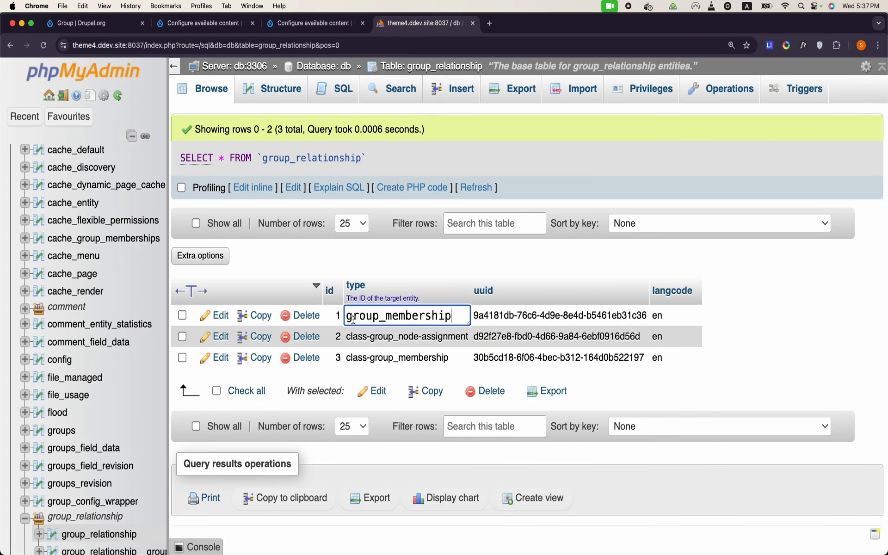
left_click(776, 303)
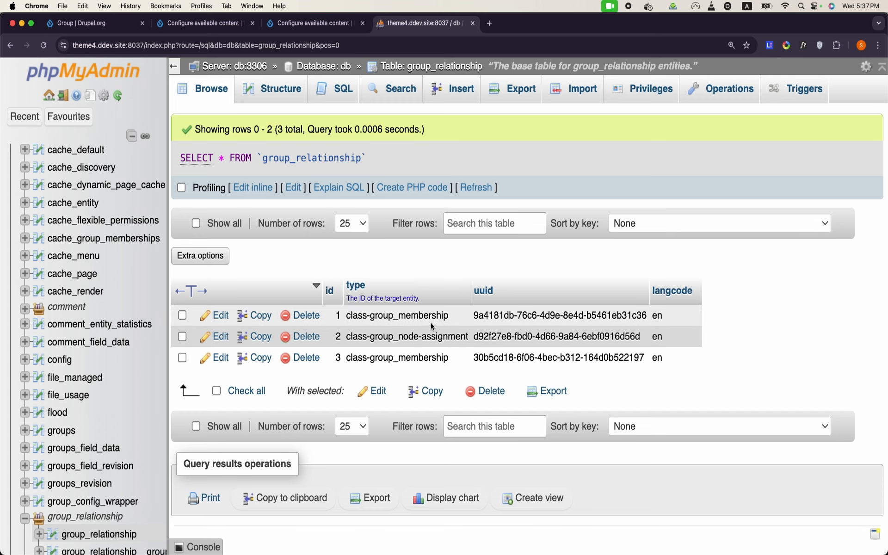
scroll(121, 317, "up", 1)
scroll(121, 317, "up", 5)
scroll(122, 317, "down", 10)
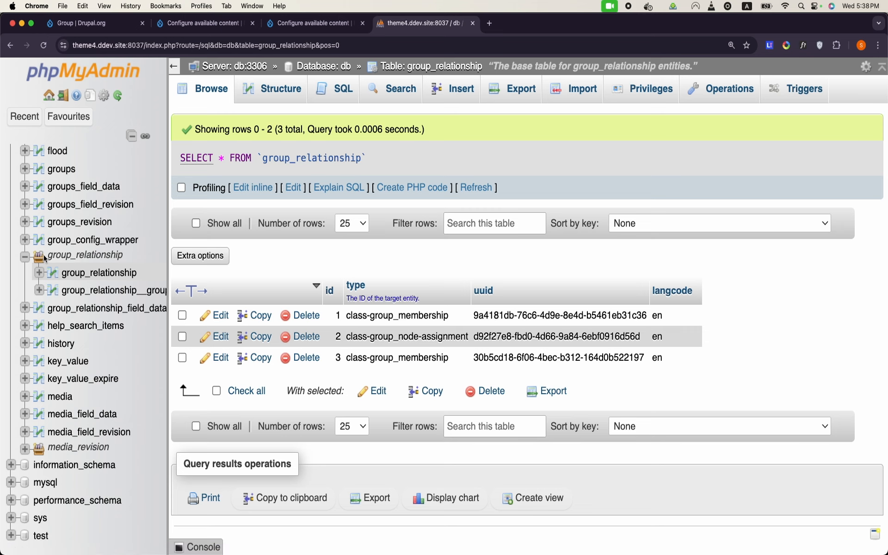
scroll(67, 222, "up", 3)
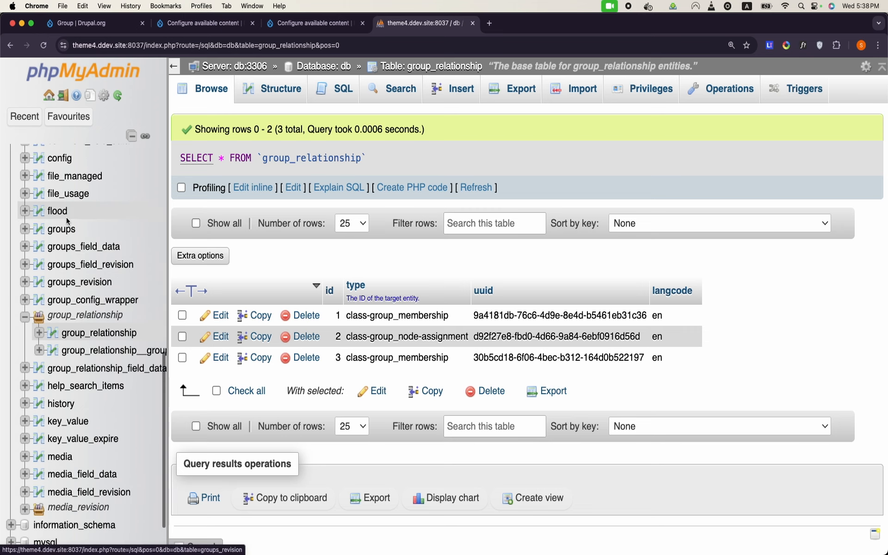
Step: Check the groups table's class record, then browse group_relationship_field_data
left_click(62, 228)
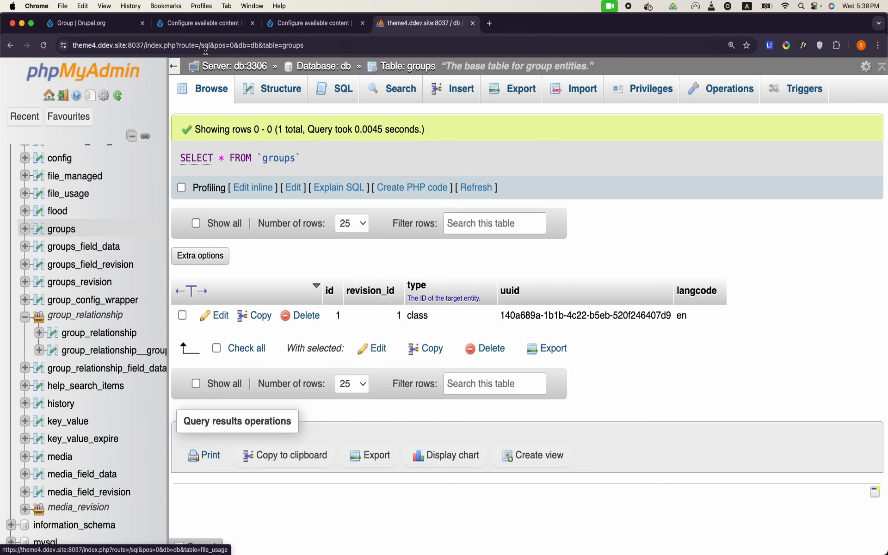
left_click(322, 67)
scroll(311, 297, "down", 10)
scroll(311, 297, "up", 5)
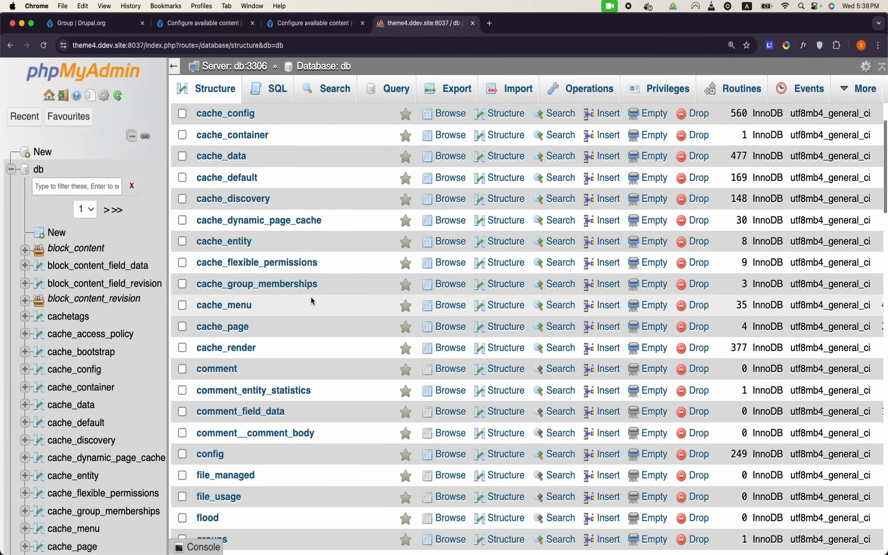
scroll(311, 298, "down", 15)
scroll(311, 298, "up", 12)
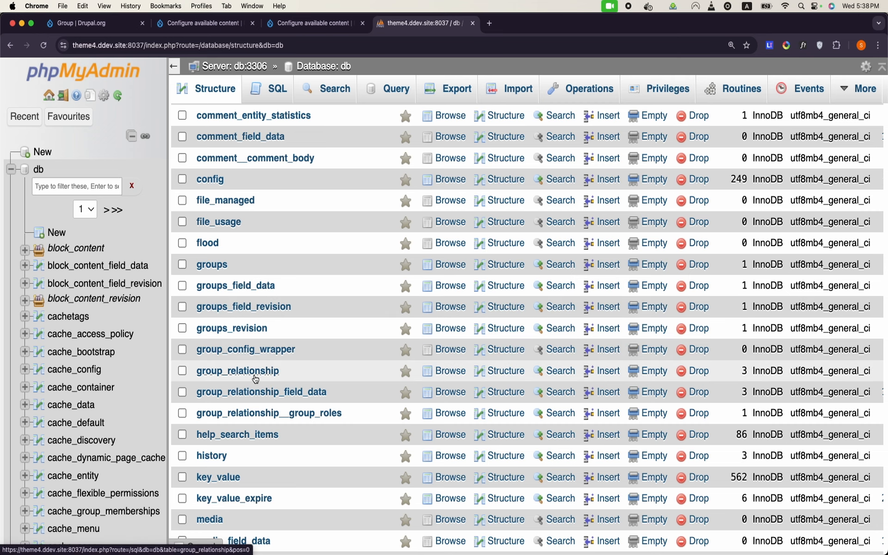
left_click(260, 393)
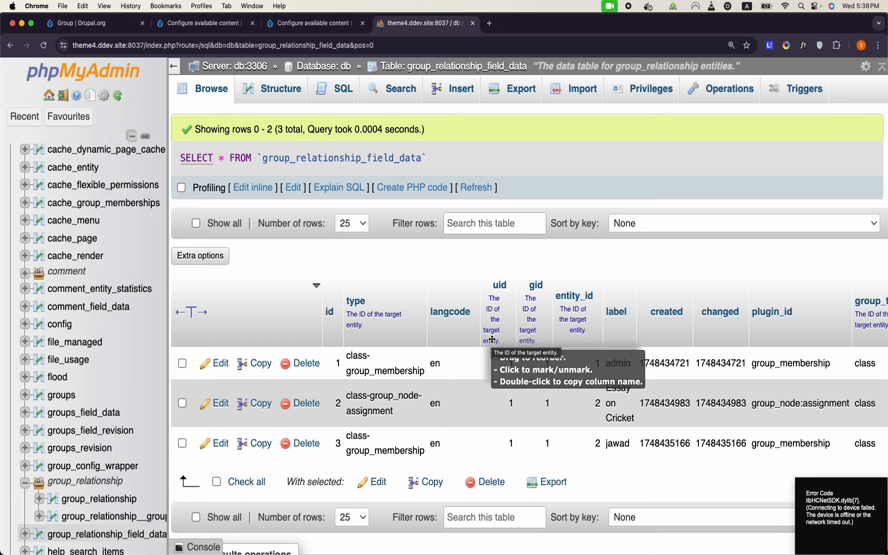
Step: Inspect the type values of rows 1–3 in group_relationship_field_data, leaving them unchanged
mouse_move(491, 554)
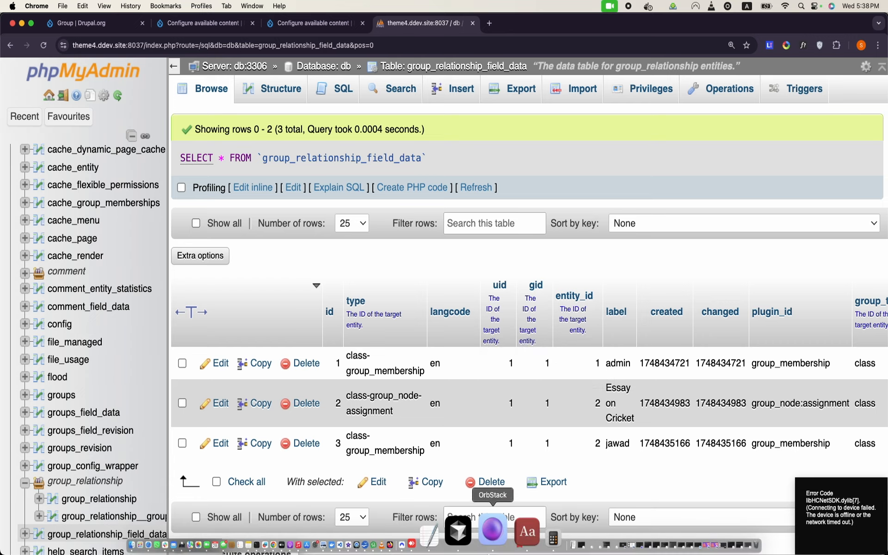
double_click(373, 374)
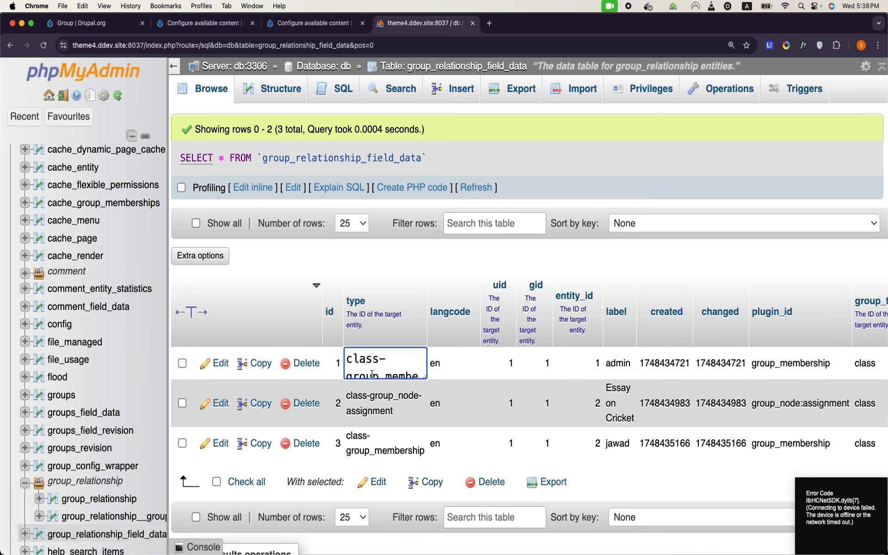
left_click(370, 430)
double_click(377, 416)
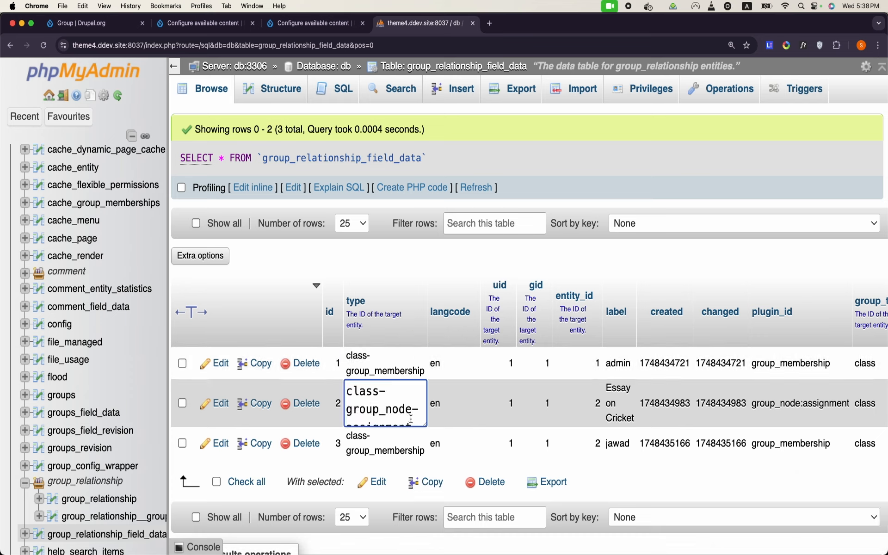
left_click(380, 451)
double_click(380, 454)
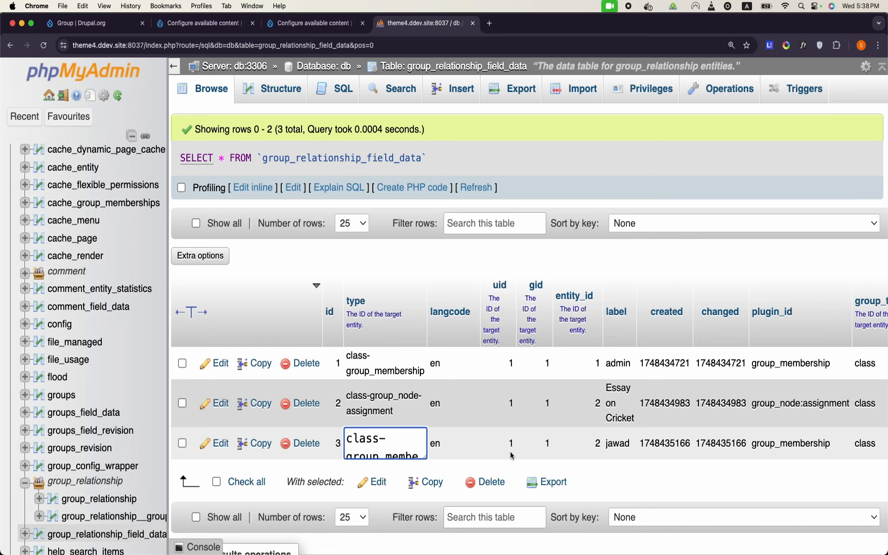
left_click(641, 268)
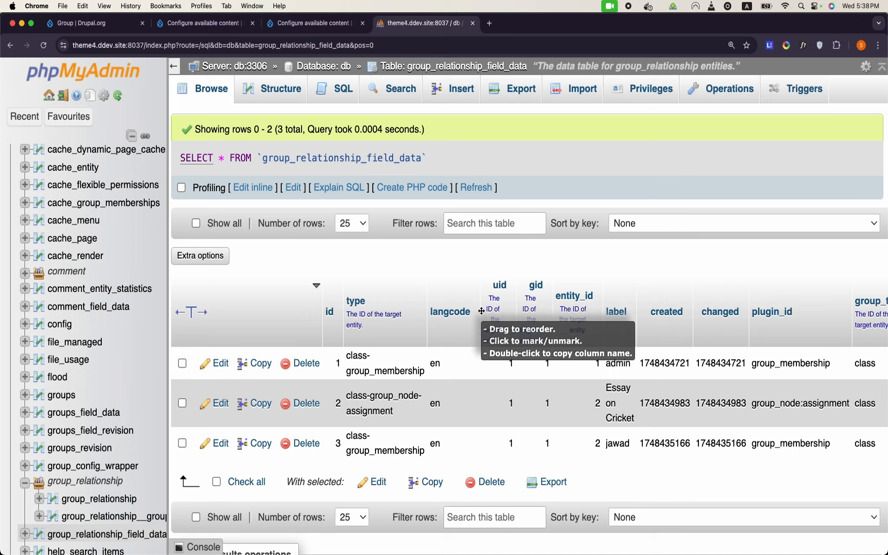
scroll(497, 358, "down", 2)
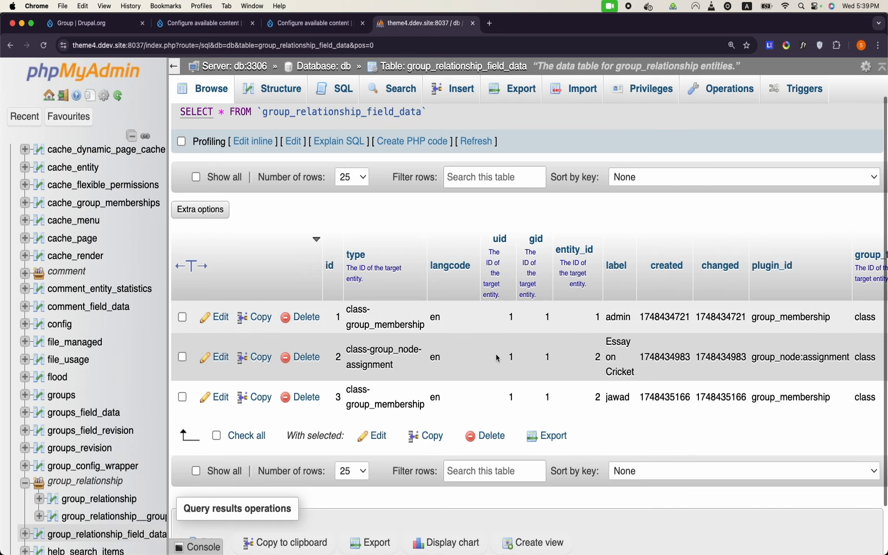
scroll(497, 358, "right", 3)
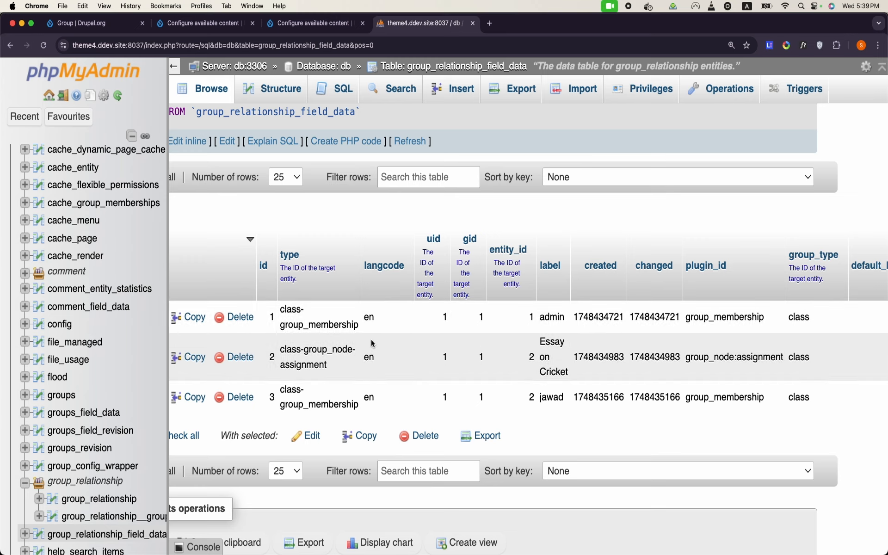
scroll(524, 318, "left", 3)
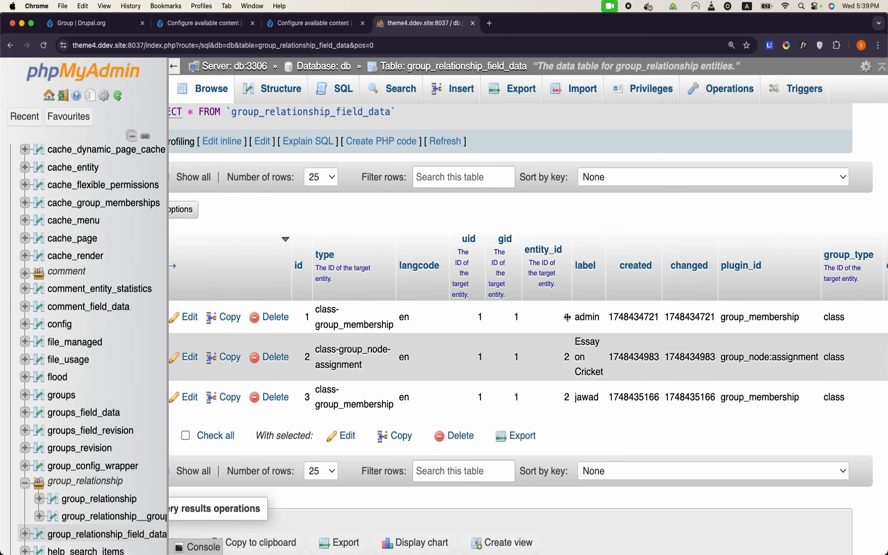
double_click(566, 361)
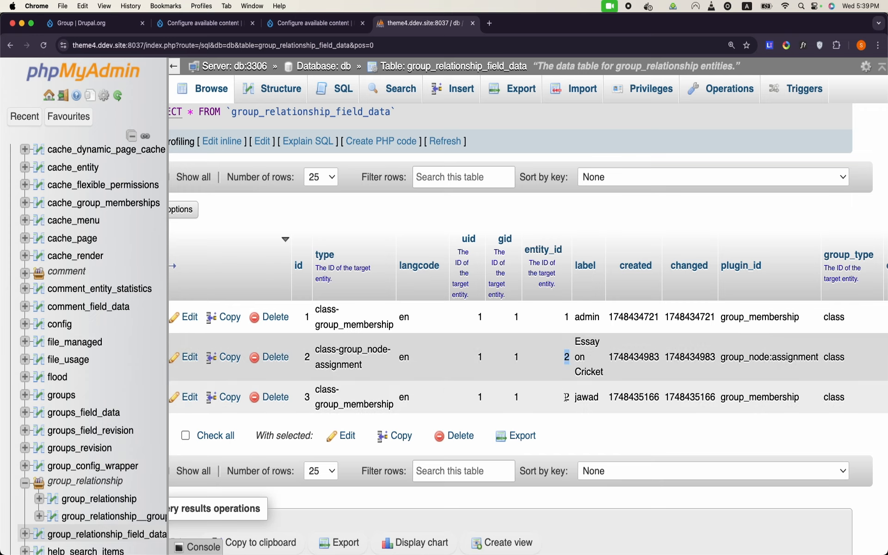
left_click(566, 397)
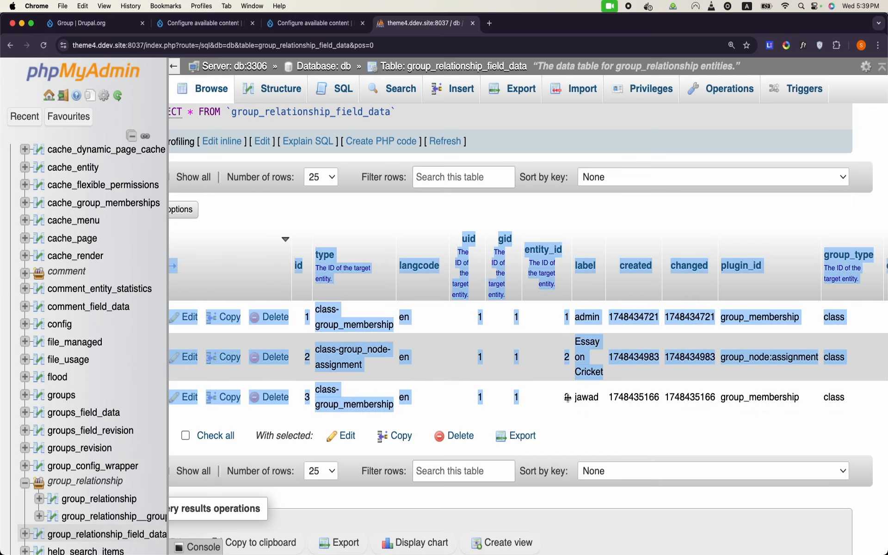
scroll(590, 416, "right", 4)
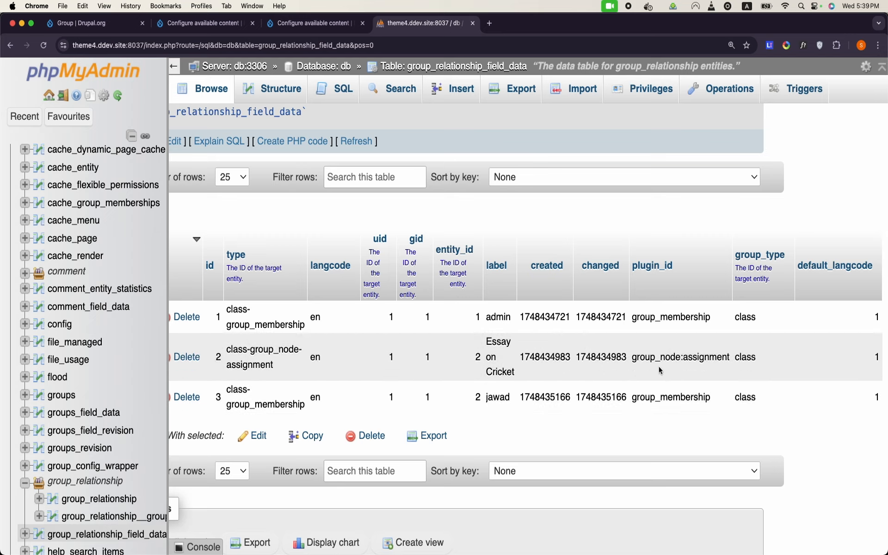
double_click(647, 362)
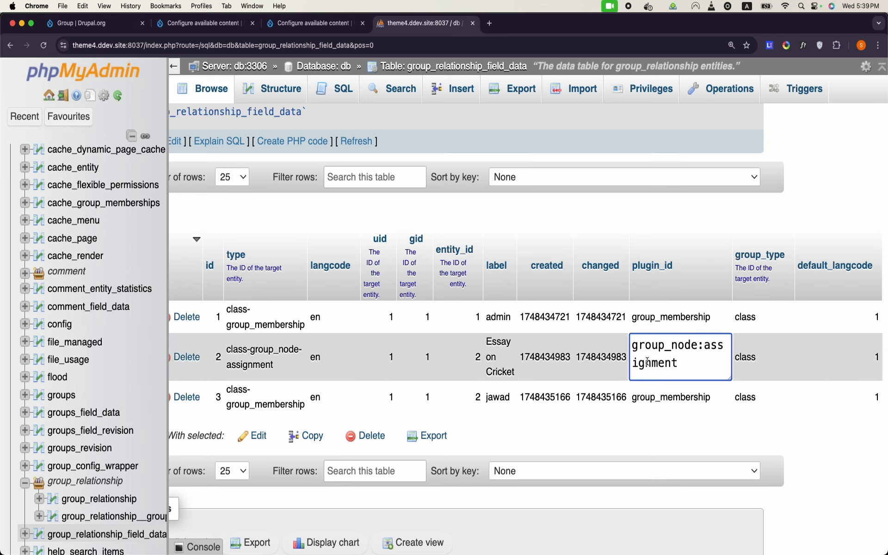
left_click(315, 23)
scroll(489, 297, "down", 10)
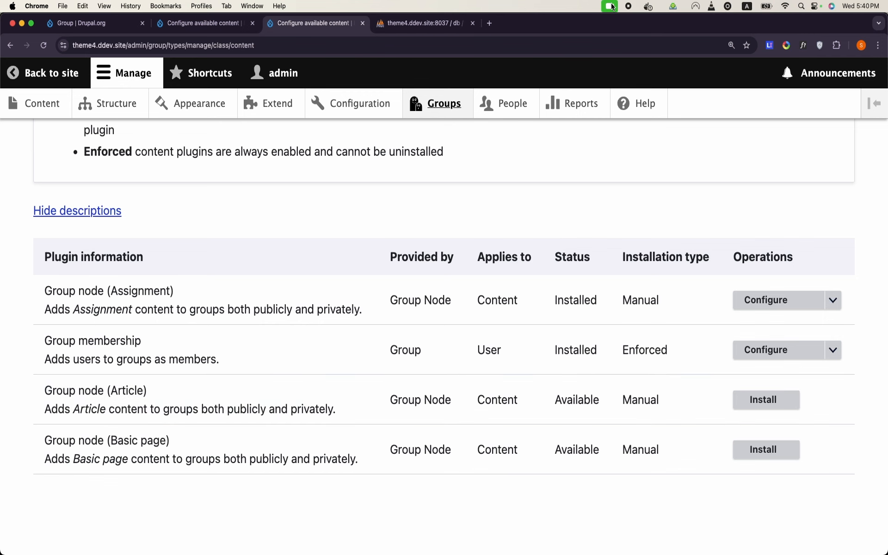
left_click(433, 24)
scroll(699, 343, "right", 1)
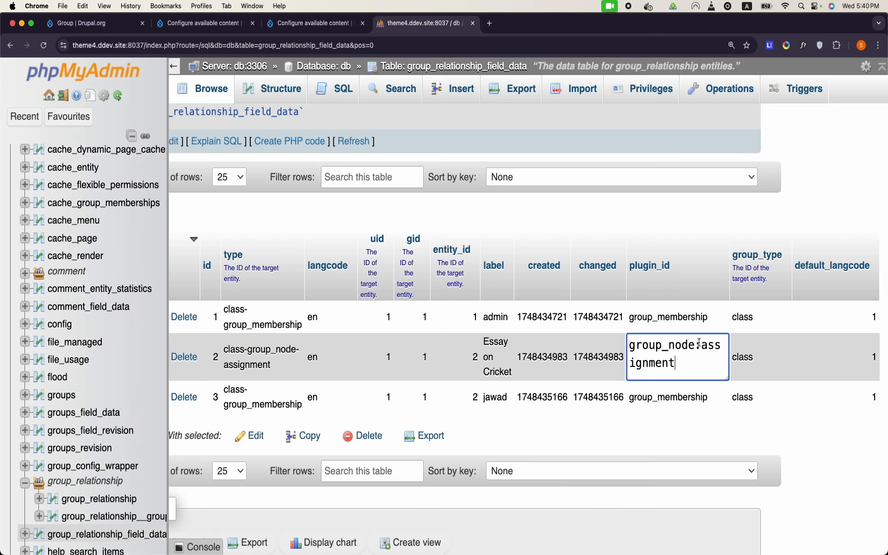
scroll(699, 343, "left", 1)
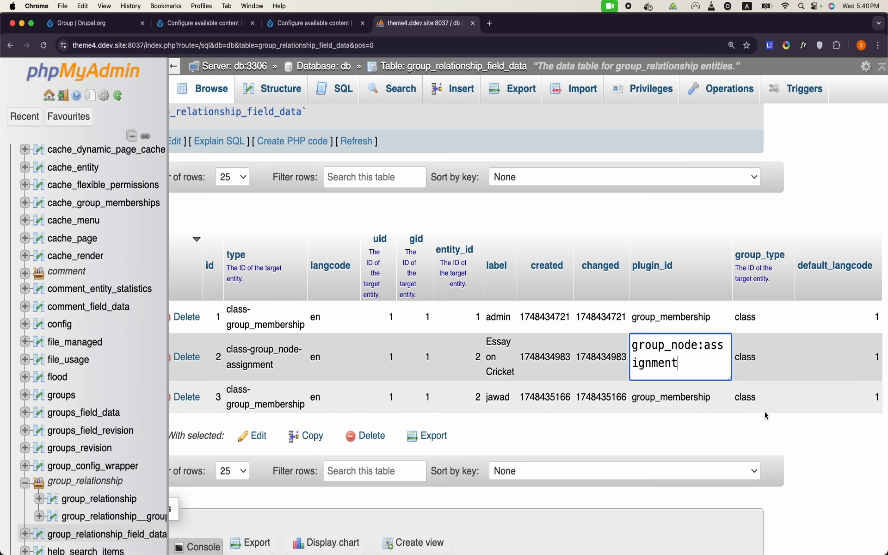
left_click(808, 432)
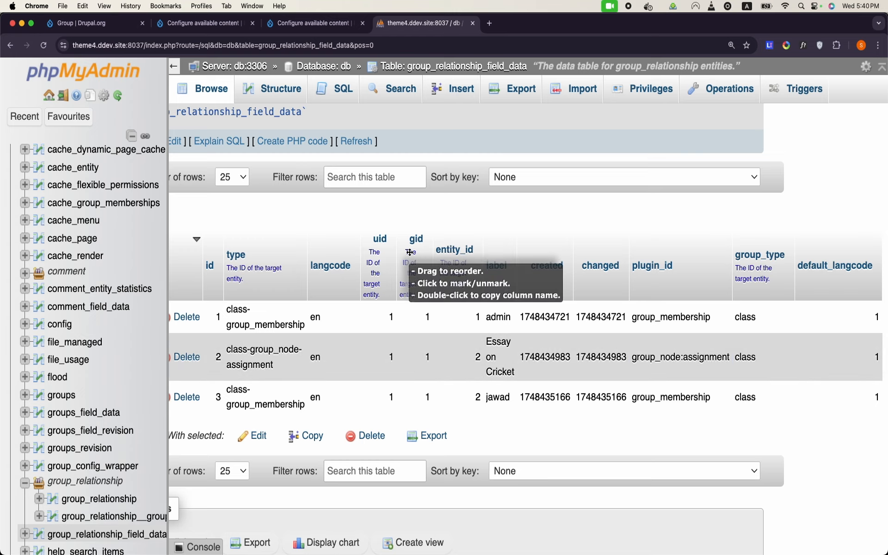
scroll(413, 373, "left", 3)
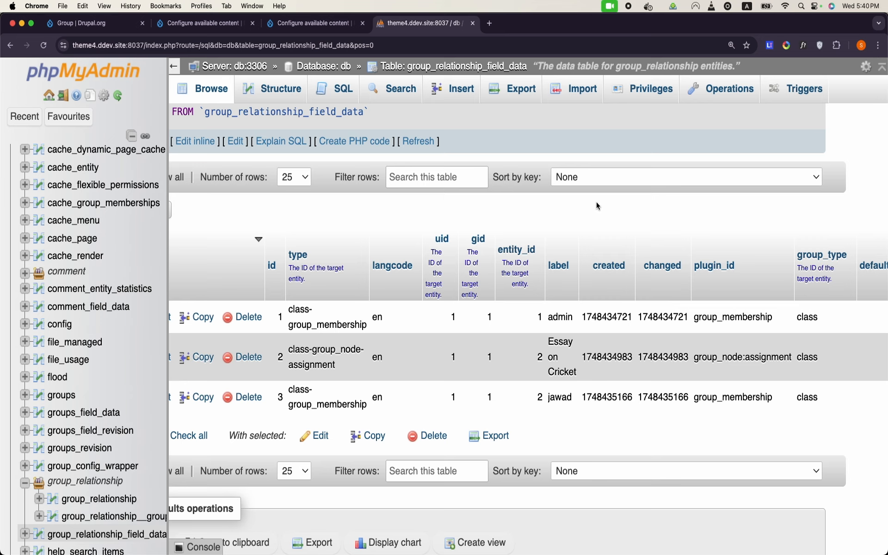
left_click(107, 27)
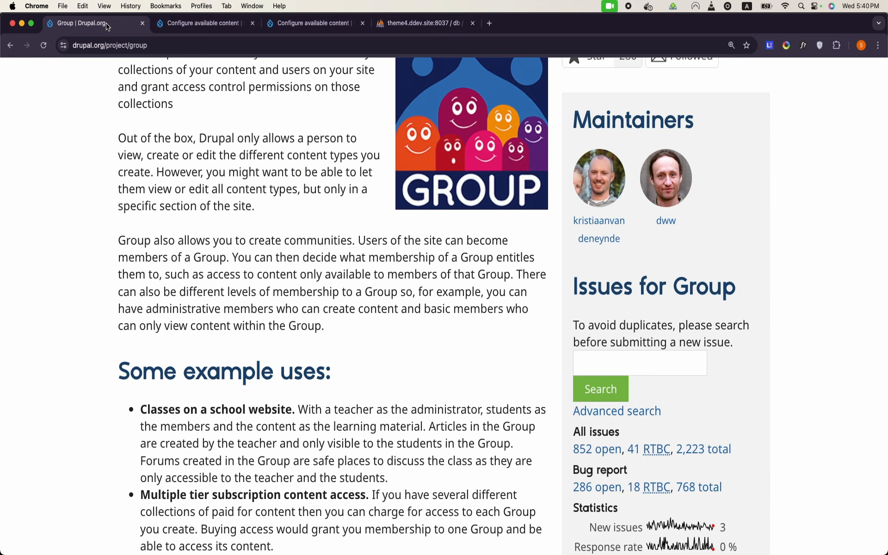
Step: Add an Assignment content item titled 'Essay on Hocky' and save it as node 3
left_click(165, 25)
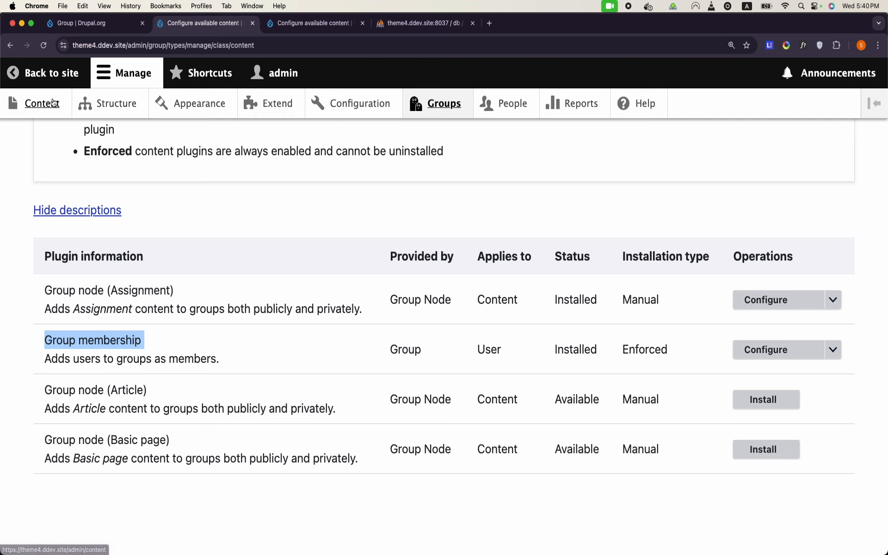
left_click(37, 104)
left_click(88, 277)
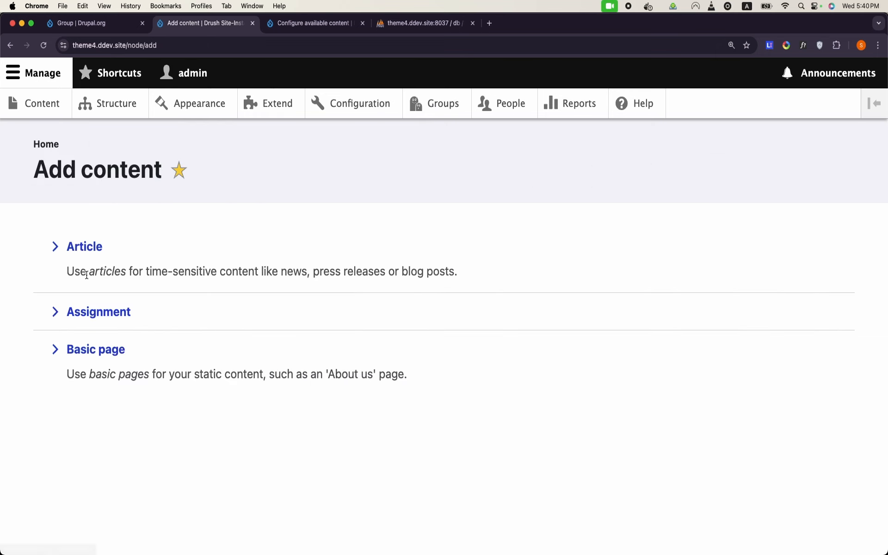
left_click(101, 319)
left_click(110, 272)
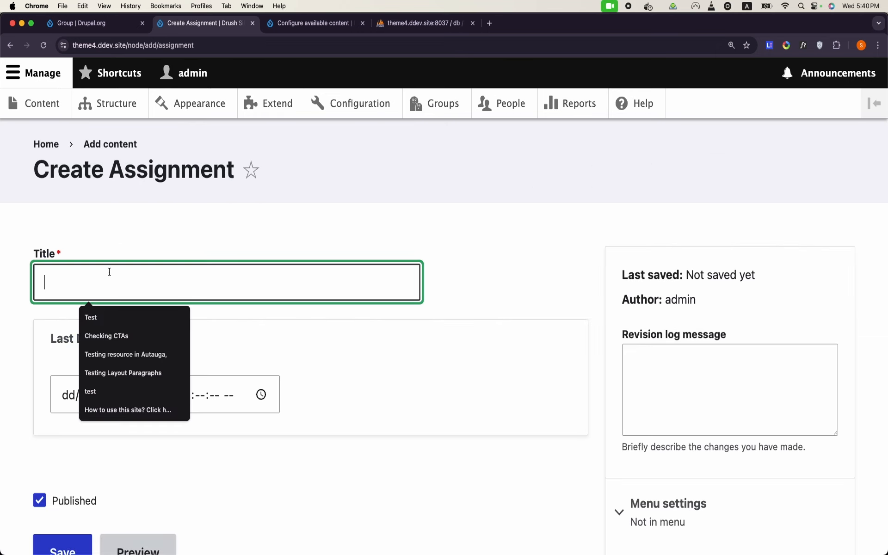
key("Caps_Lock")
type("E")
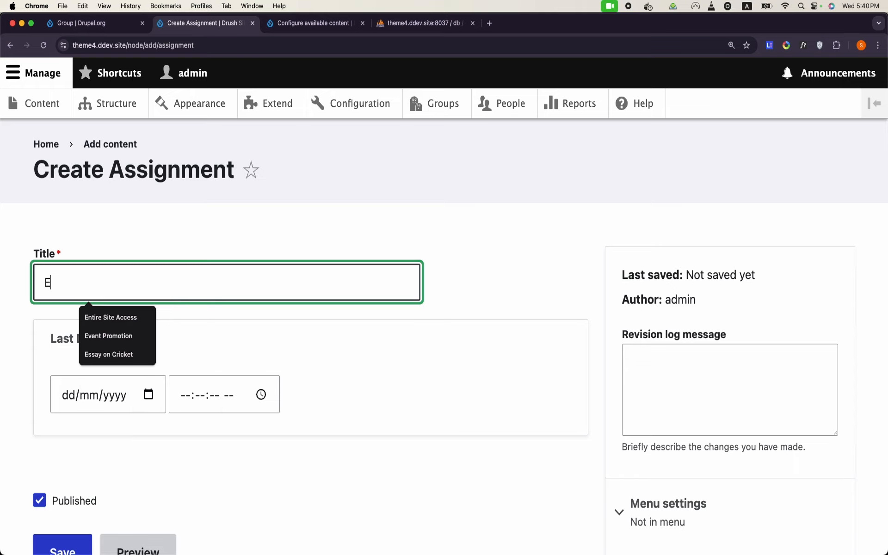
type("ssay on Hockey")
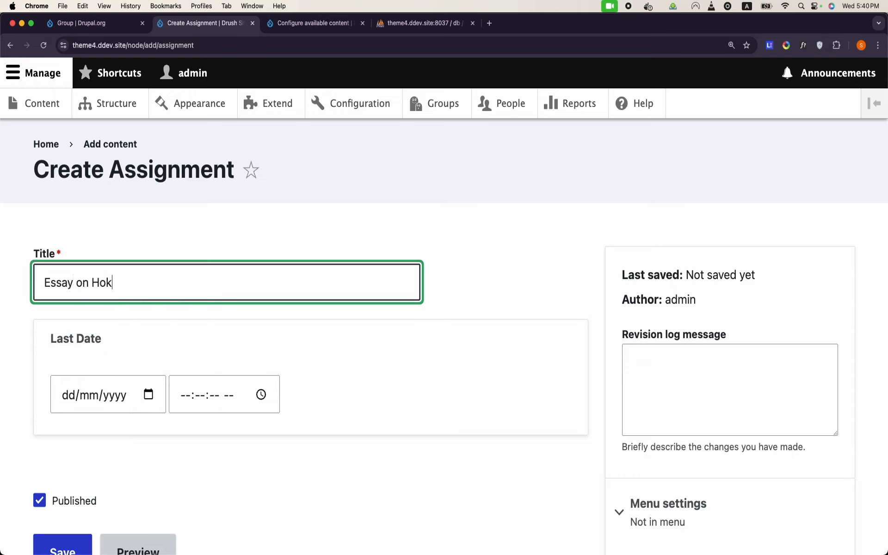
scroll(122, 253, "down", 4)
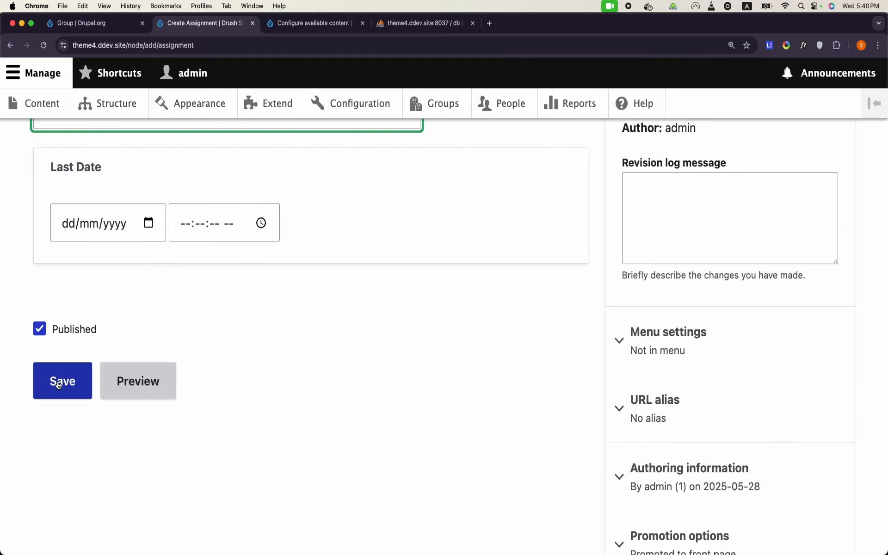
left_click(59, 385)
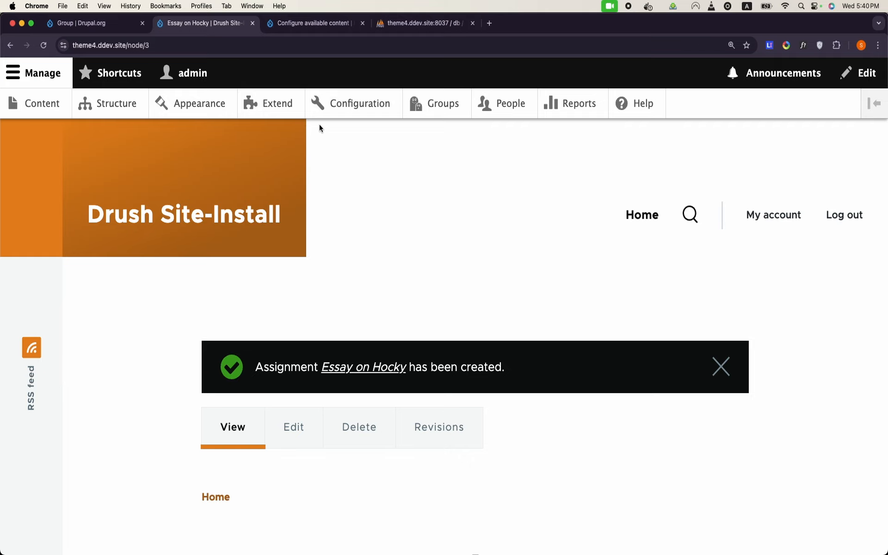
left_click(415, 24)
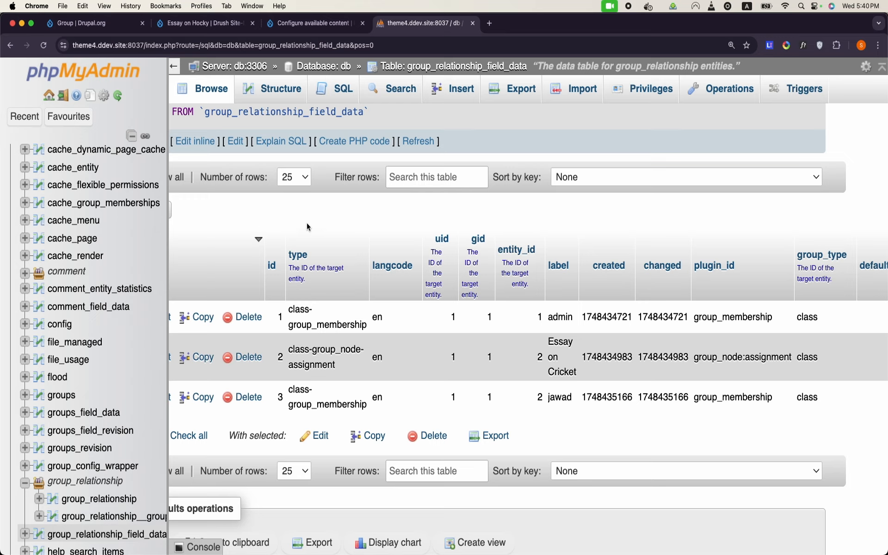
Step: Reload group_relationship_field_data, confirming it still lists only three rows
left_click(231, 101)
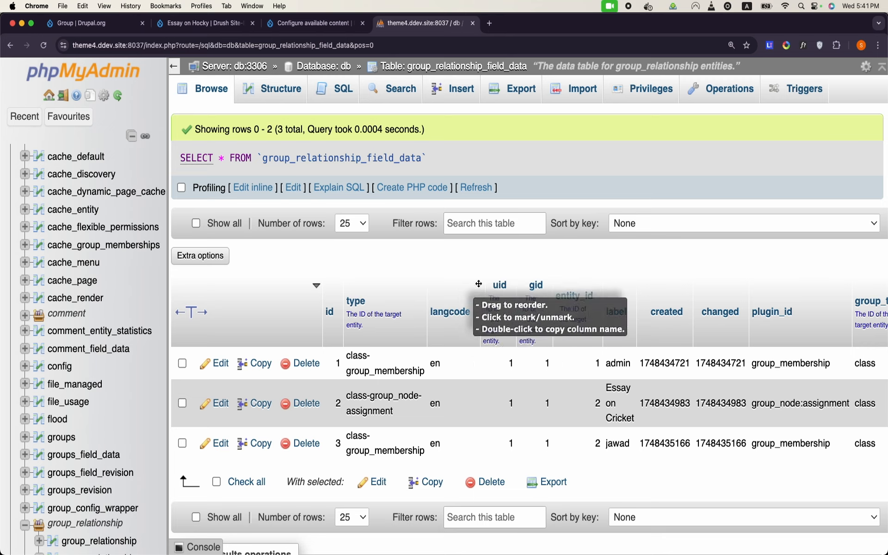
left_click(79, 26)
left_click(205, 27)
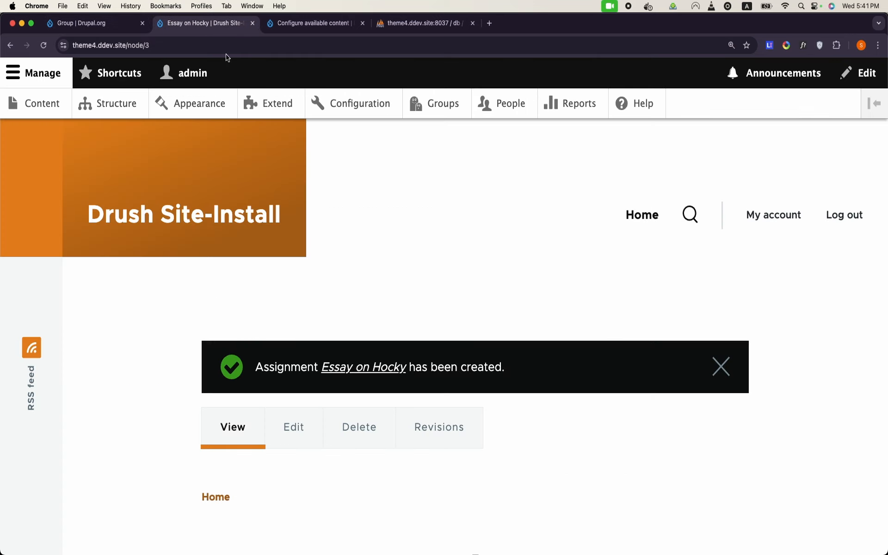
Step: Add Essay on Hocky to Class 6 via Add existing content, creating relationship 4
left_click(448, 111)
left_click(215, 372)
left_click(704, 368)
scroll(705, 369, "down", 3)
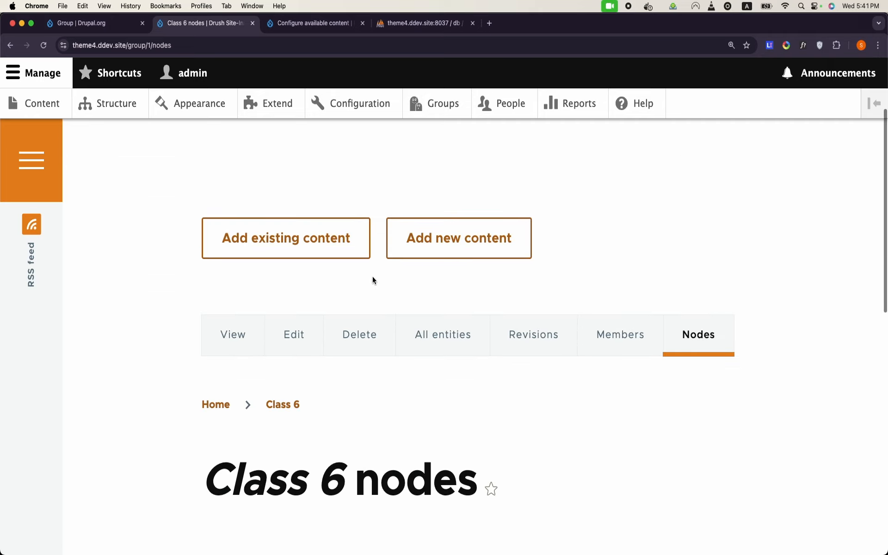
left_click(329, 251)
left_click(329, 251)
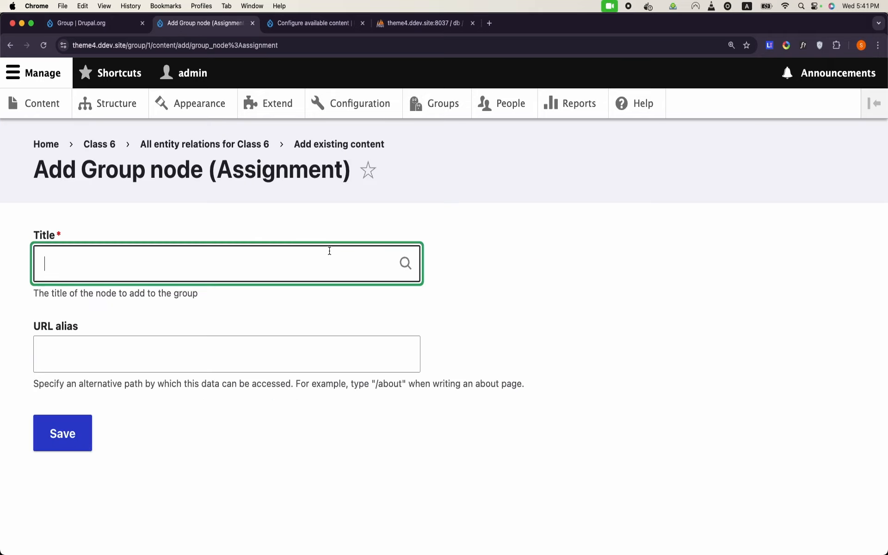
type("ho")
left_click(258, 316)
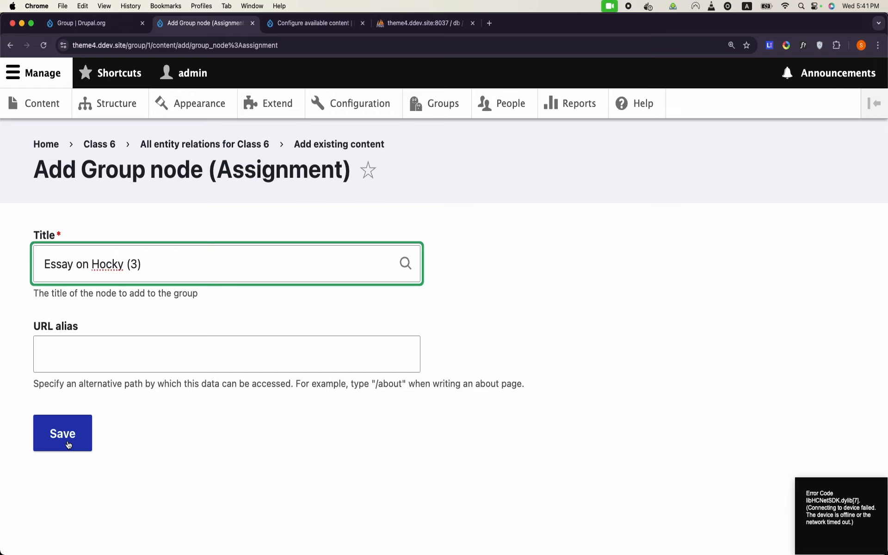
left_click(68, 445)
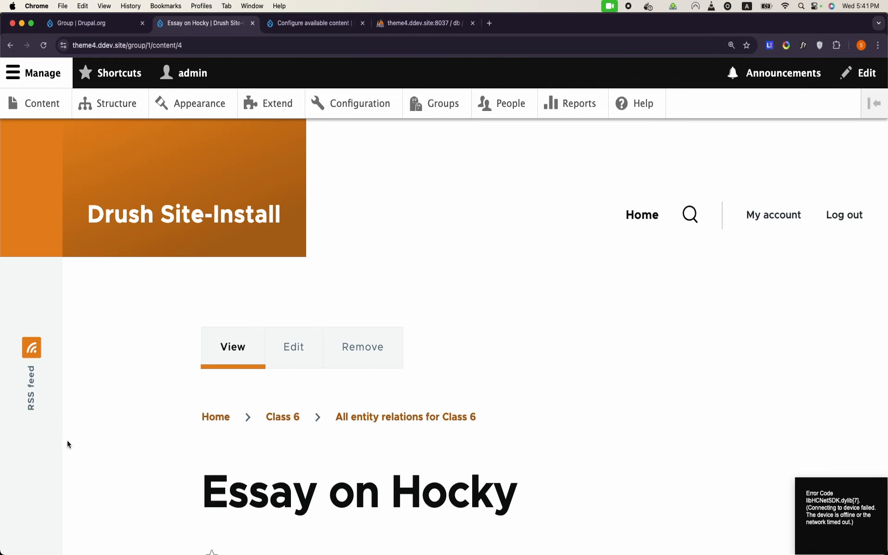
left_click(394, 29)
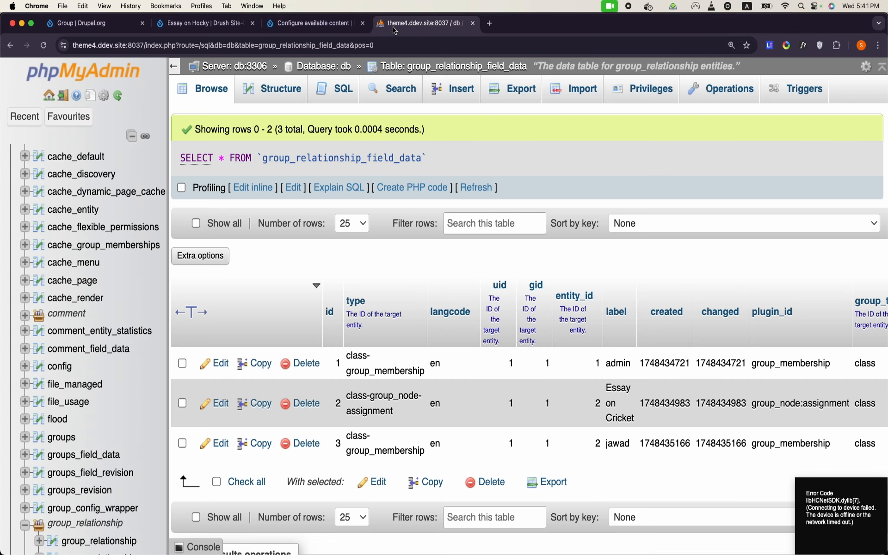
Step: Reload group_relationship_field_data and inspect new row 4 for Essay on Hocky, entity_id 3
left_click(214, 98)
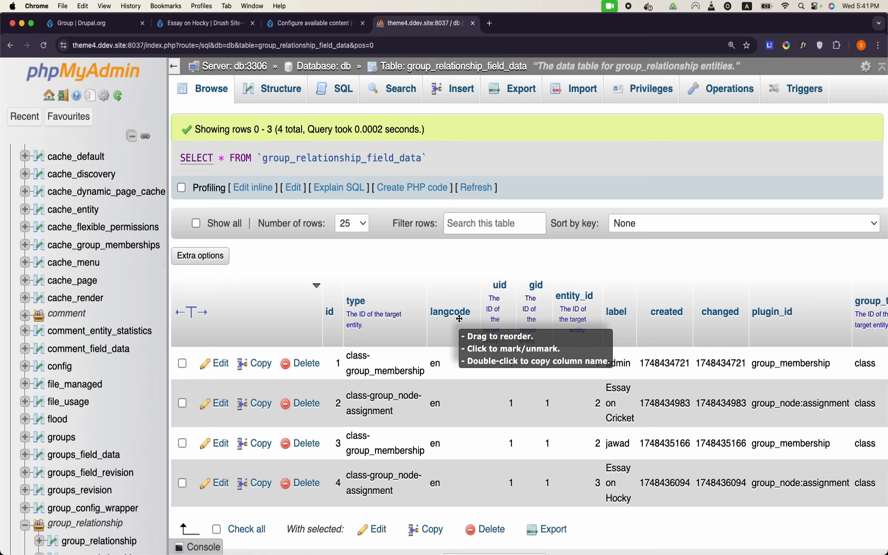
scroll(460, 318, "down", 3)
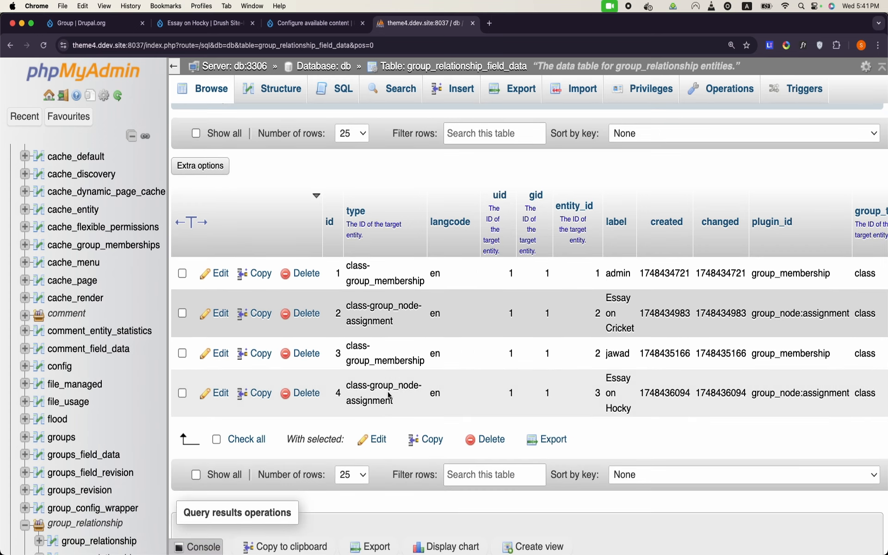
double_click(388, 392)
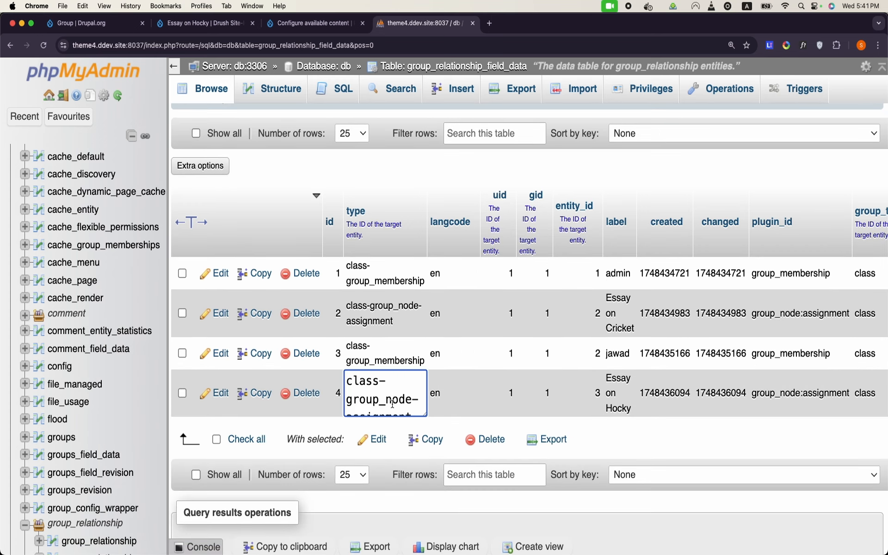
left_click(645, 443)
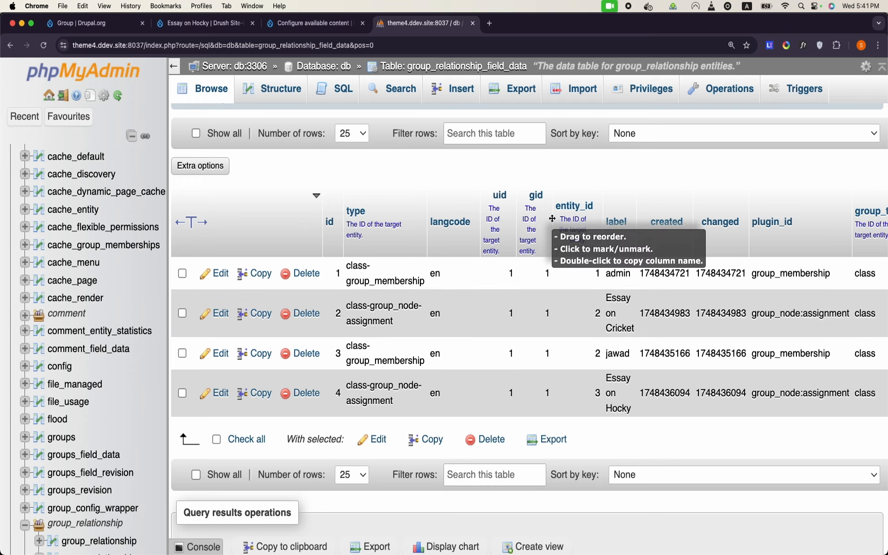
left_click_drag(595, 396, 598, 367)
left_click(597, 397)
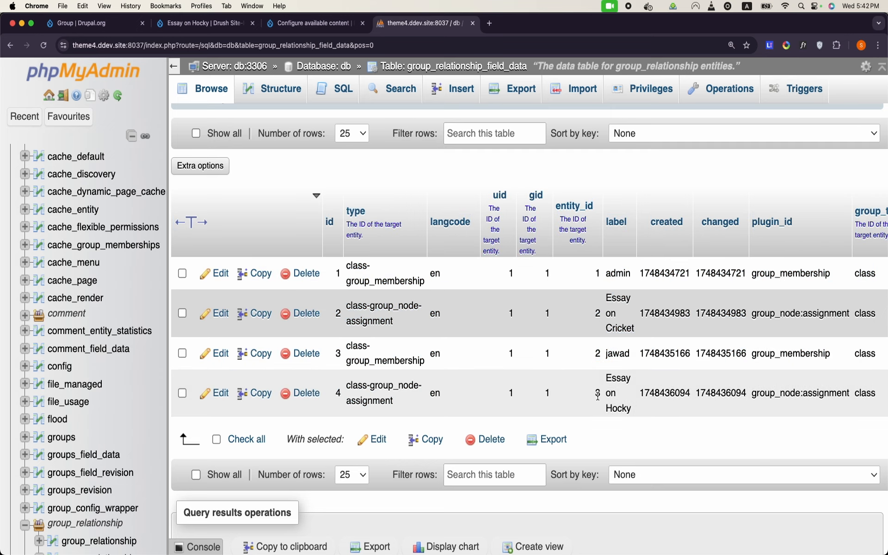
scroll(719, 415, "right", 6)
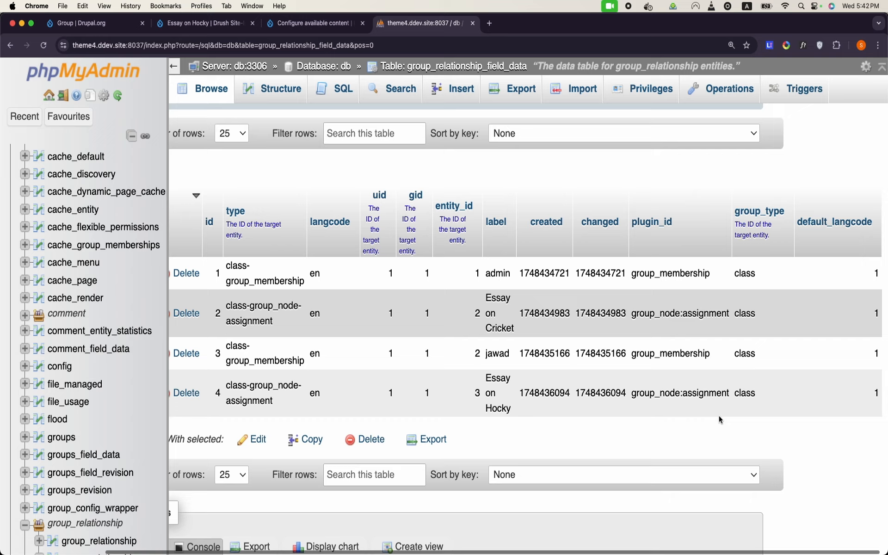
scroll(719, 415, "left", 6)
scroll(719, 416, "right", 1)
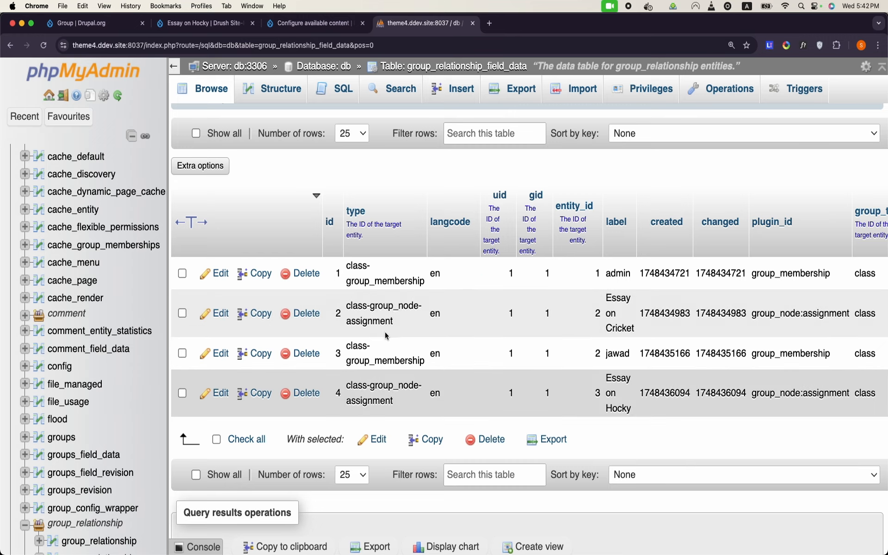
left_click(299, 24)
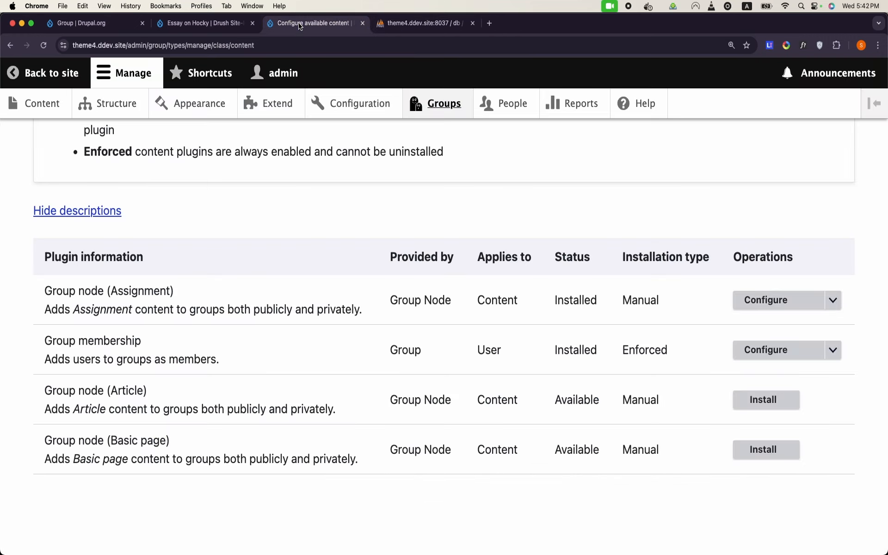
Step: Start a new user account from People, entering the user's e-mail address and username
right_click(511, 103)
left_click(512, 105)
left_click(388, 19)
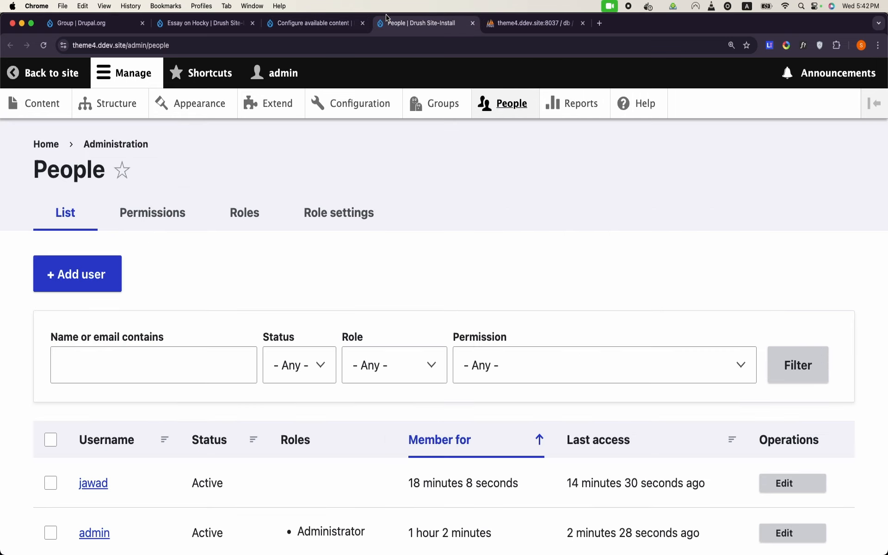
left_click(74, 274)
left_click(113, 307)
type("afaq2")
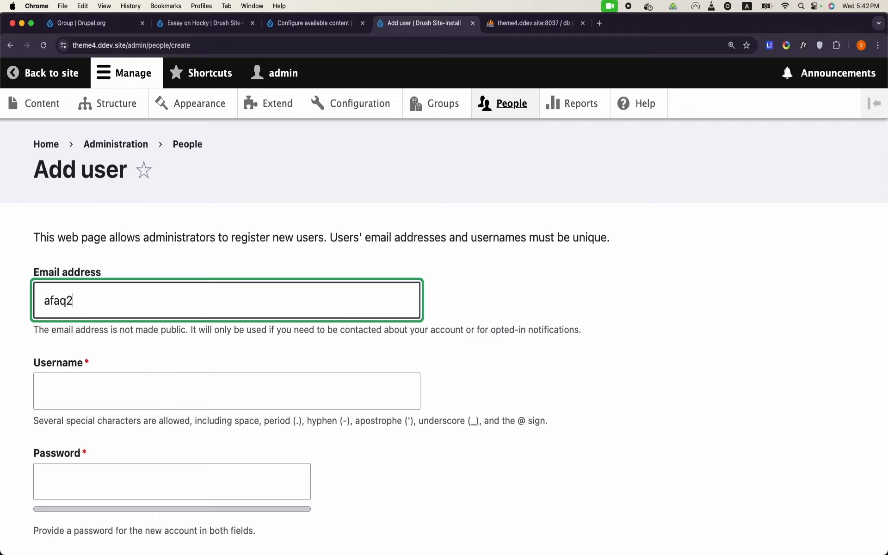
key("BackSpace")
type("@ex")
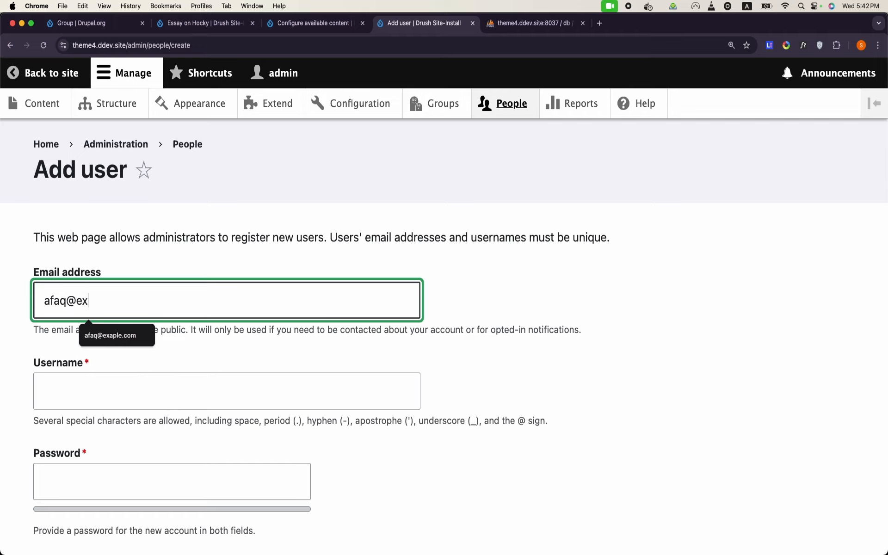
type("ample.com")
key("Tab")
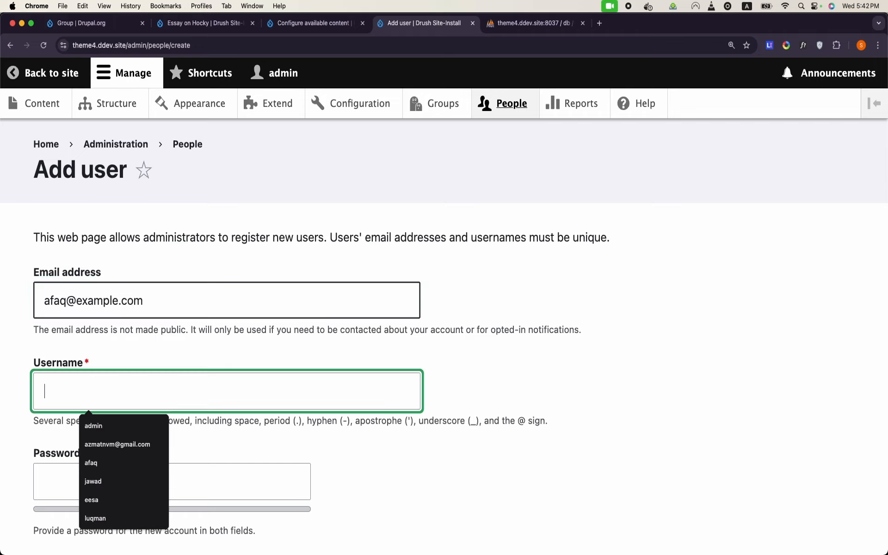
type("afaq")
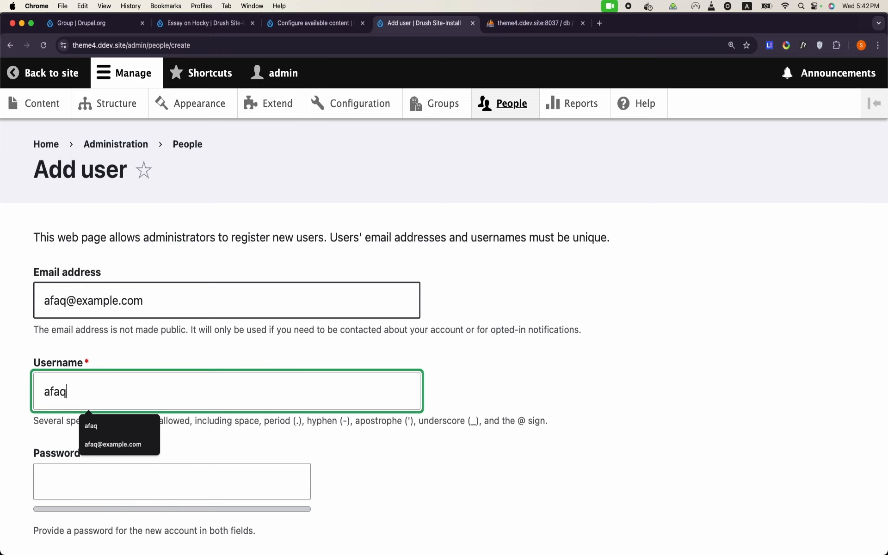
Step: Enter and confirm the account password, then create the active user account
scroll(113, 311, "down", 1)
left_click(111, 443)
type("•••••")
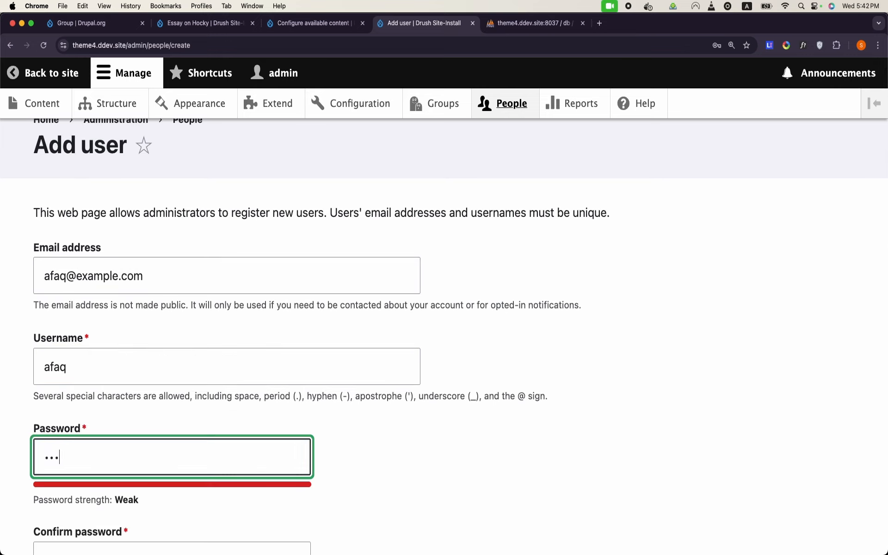
type("•")
scroll(444, 324, "down", 6)
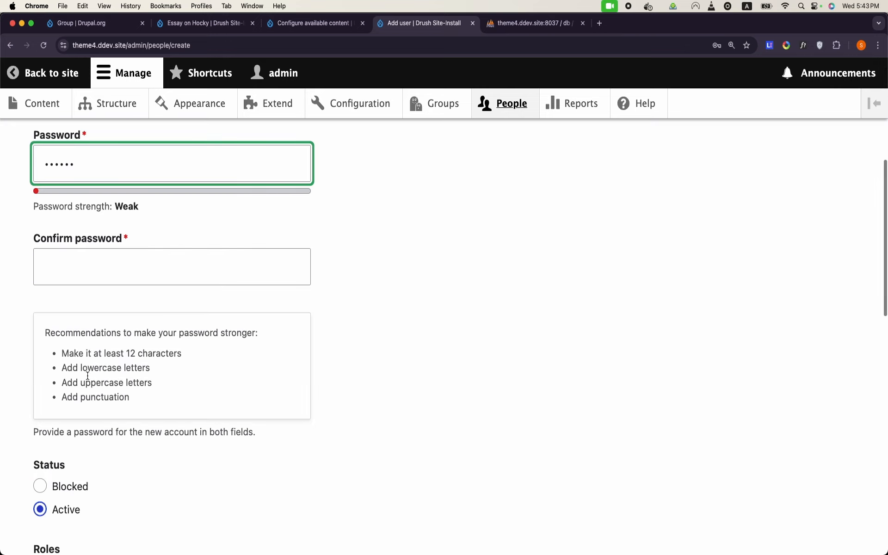
left_click(164, 278)
type("••••••")
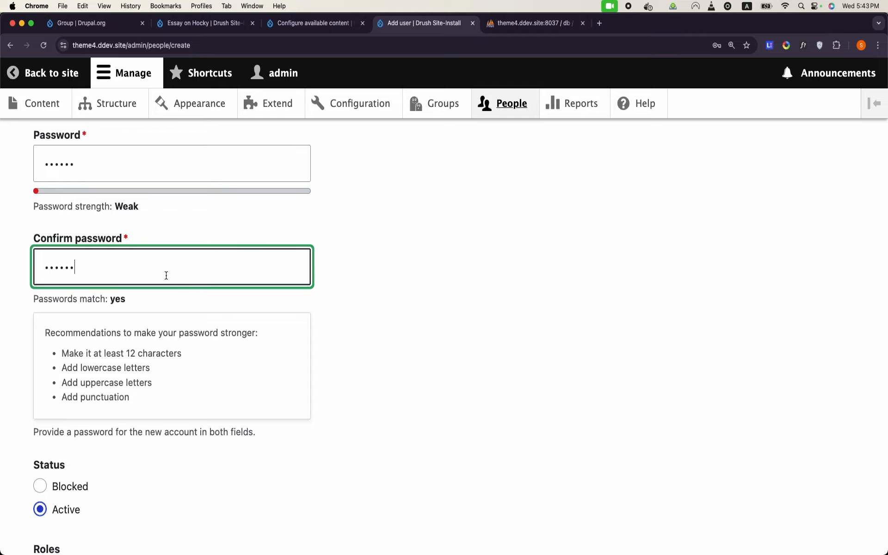
scroll(166, 277, "down", 20)
left_click(117, 462)
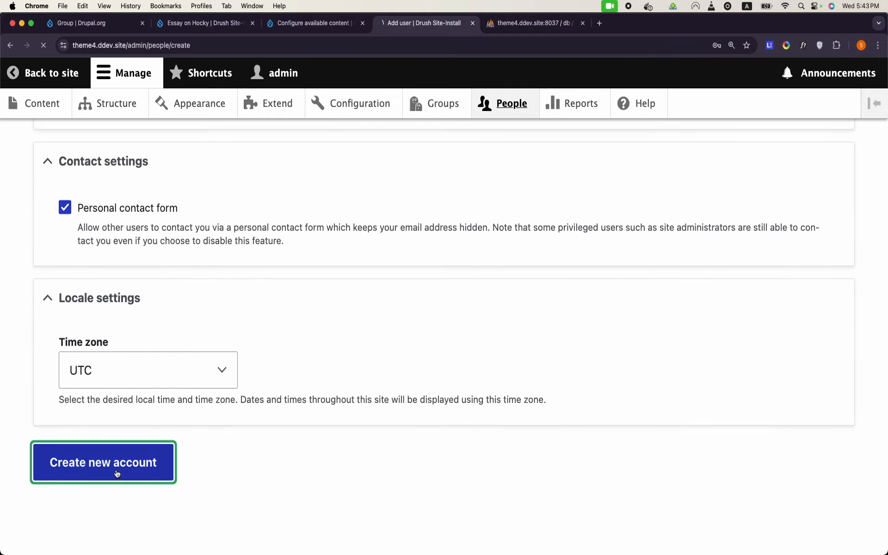
left_click(432, 111)
Step: Add the new user to Class 6 through Members > Add member and save the membership
left_click(211, 379)
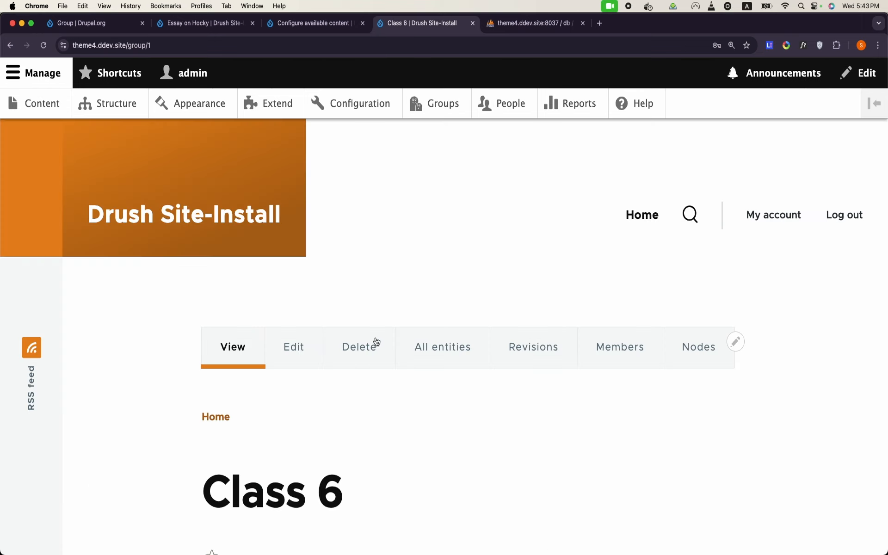
left_click(592, 353)
left_click(288, 368)
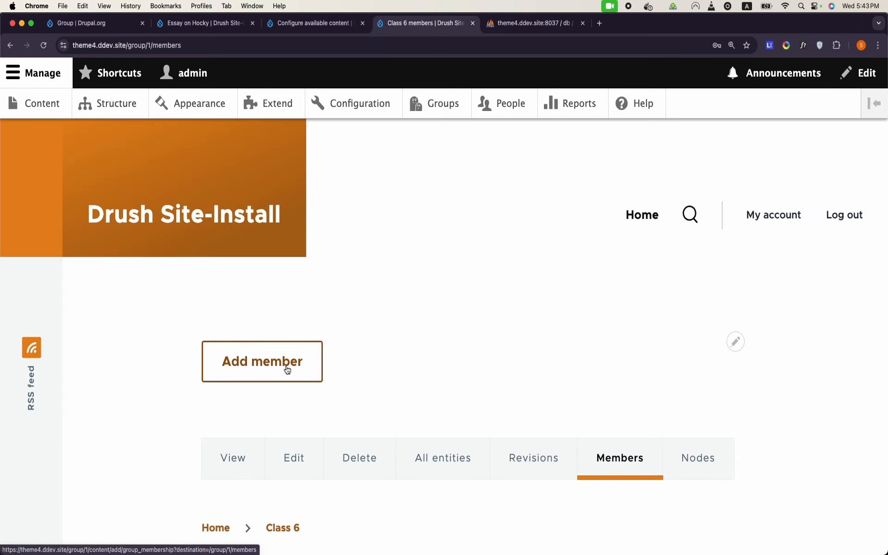
left_click(186, 276)
type("afaq")
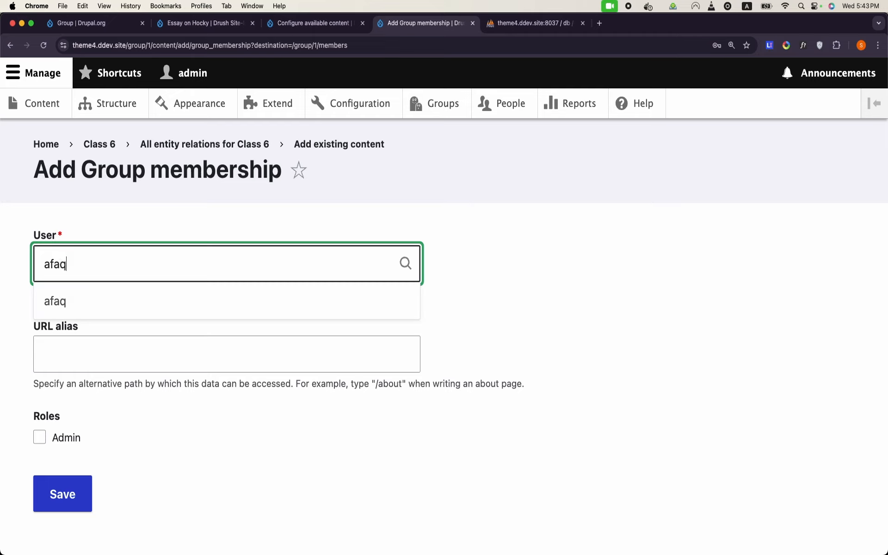
left_click(124, 309)
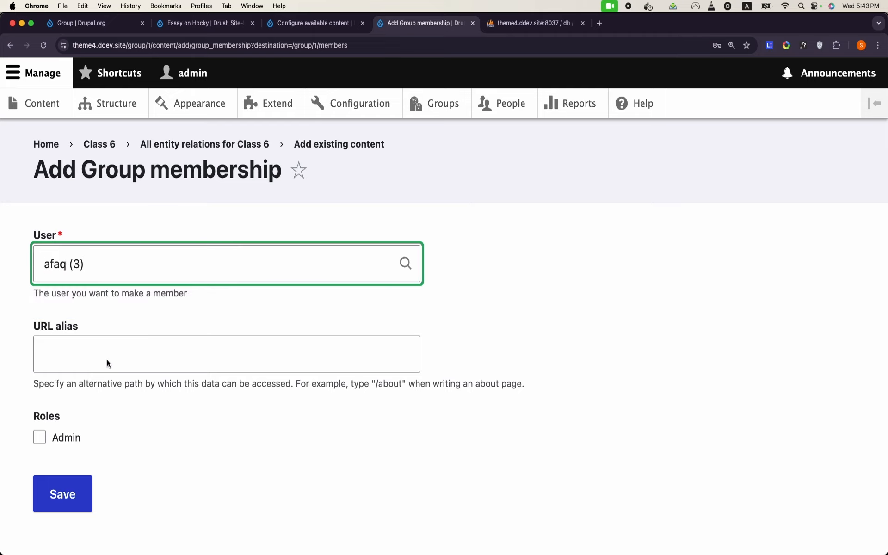
left_click(77, 499)
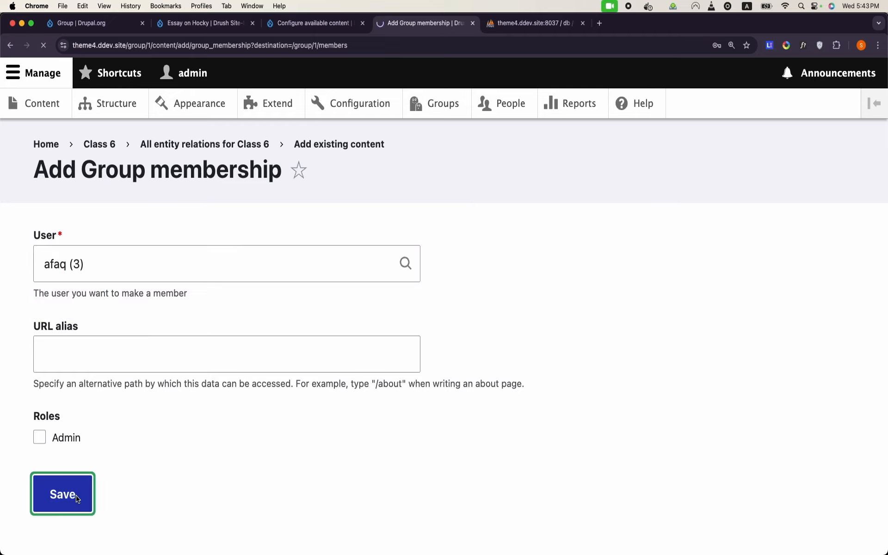
left_click(527, 30)
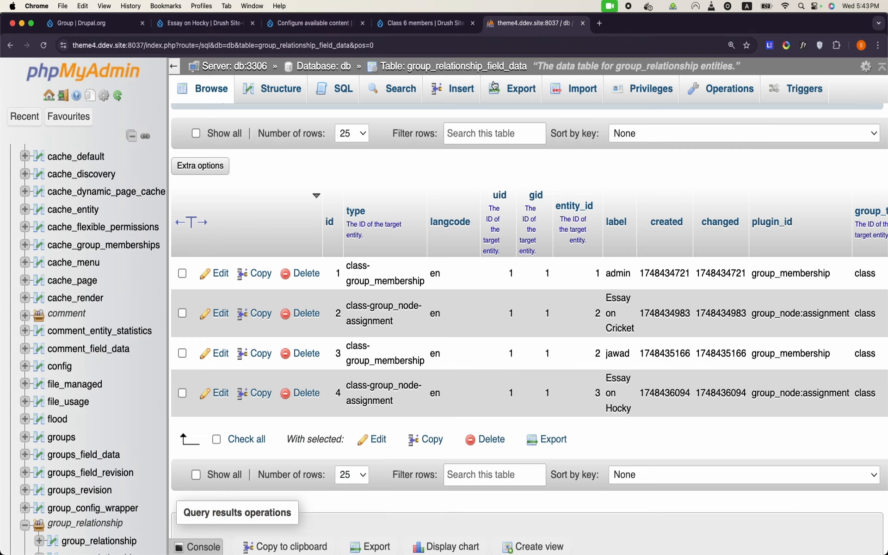
Step: Reload group_relationship_field_data and scroll to the new group_membership row 5
left_click(206, 95)
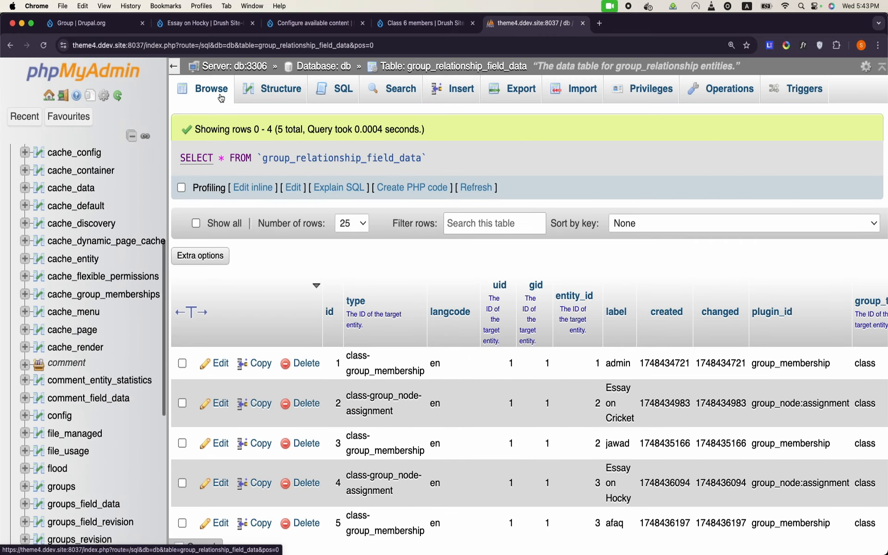
scroll(467, 195, "down", 2)
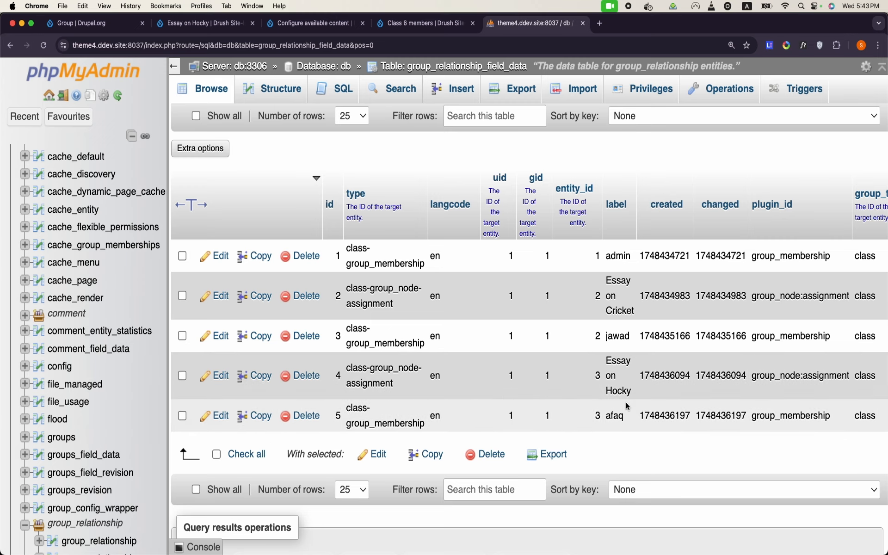
scroll(627, 406, "right", 5)
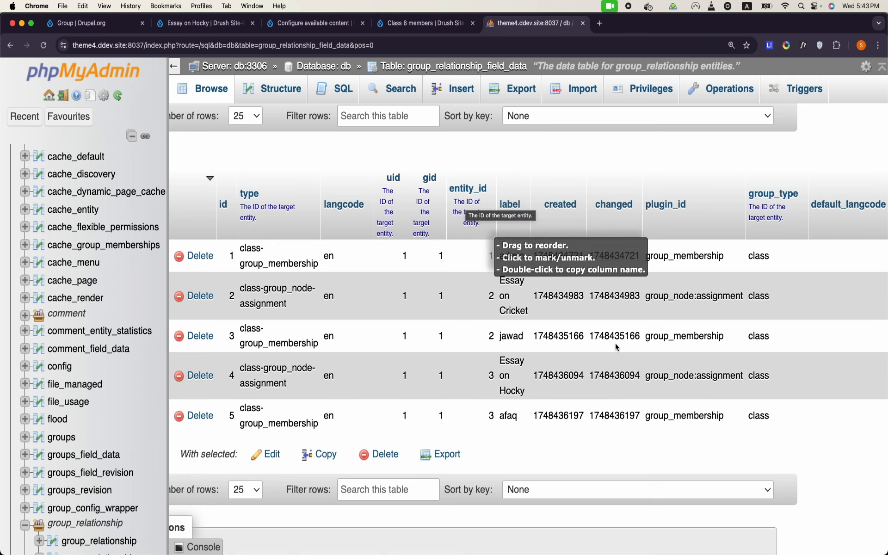
scroll(668, 399, "left", 5)
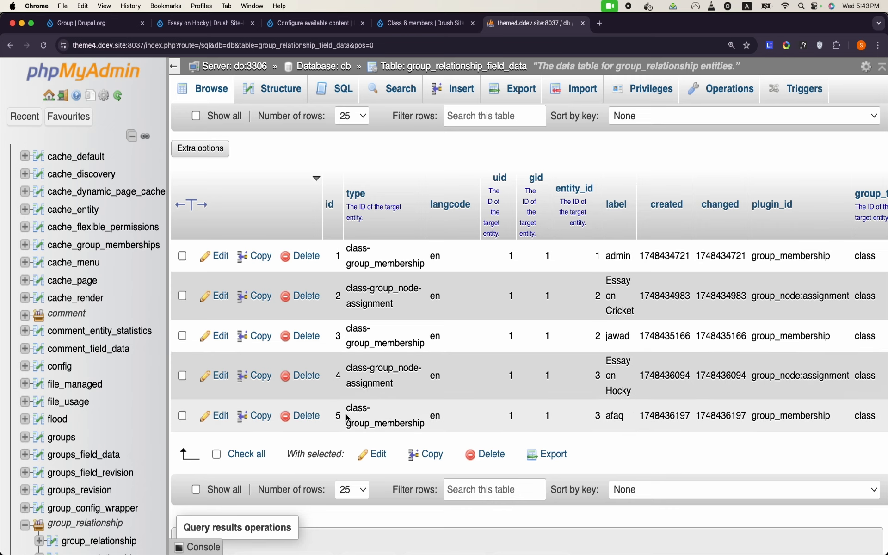
Step: Check the class- prefix in row 5's type, then browse the groups table
left_click_drag(347, 408, 423, 428)
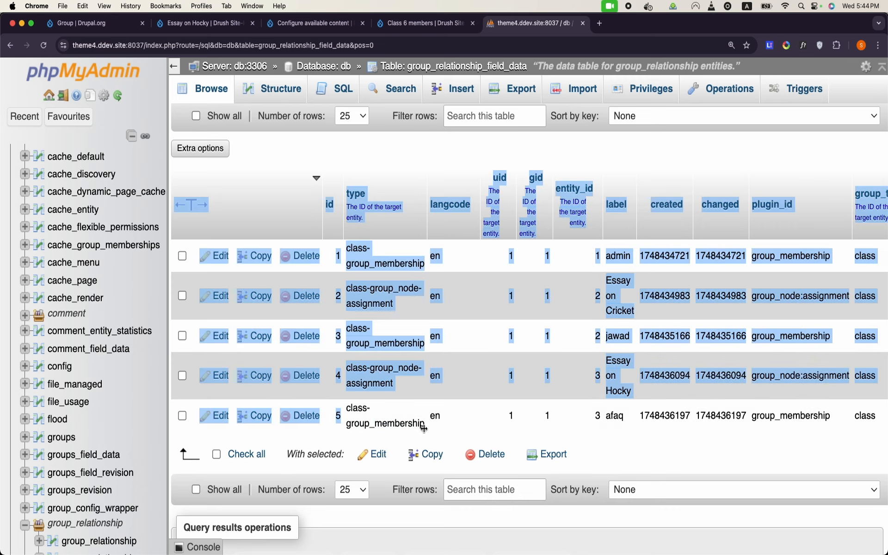
left_click(670, 459)
scroll(672, 458, "right", 5)
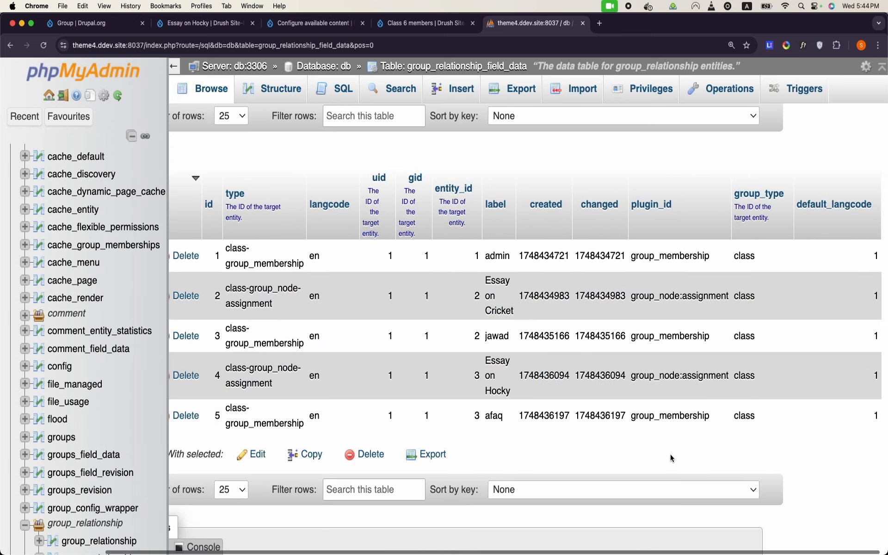
scroll(672, 458, "left", 5)
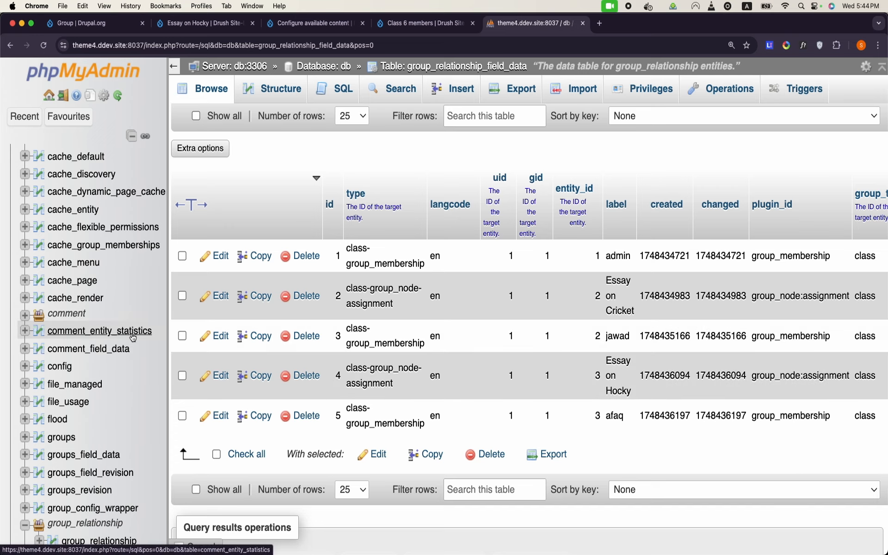
scroll(133, 338, "down", 8)
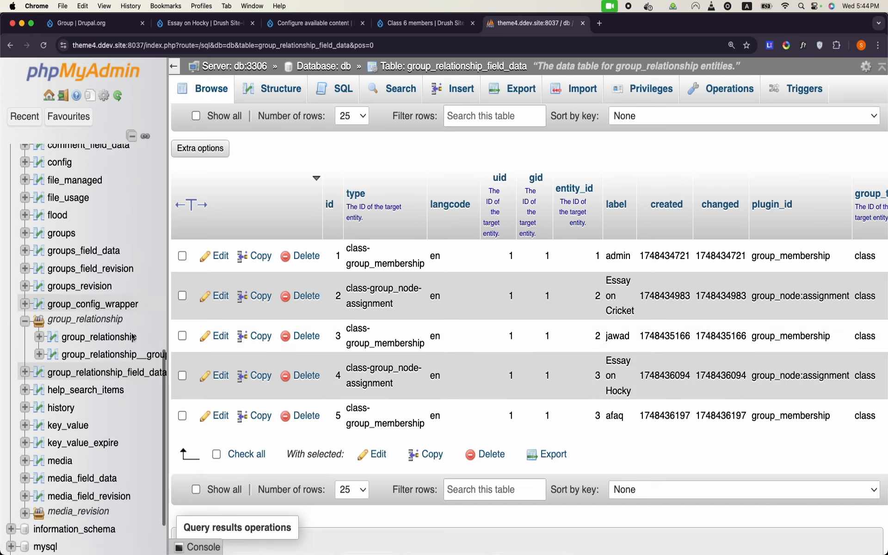
left_click(65, 233)
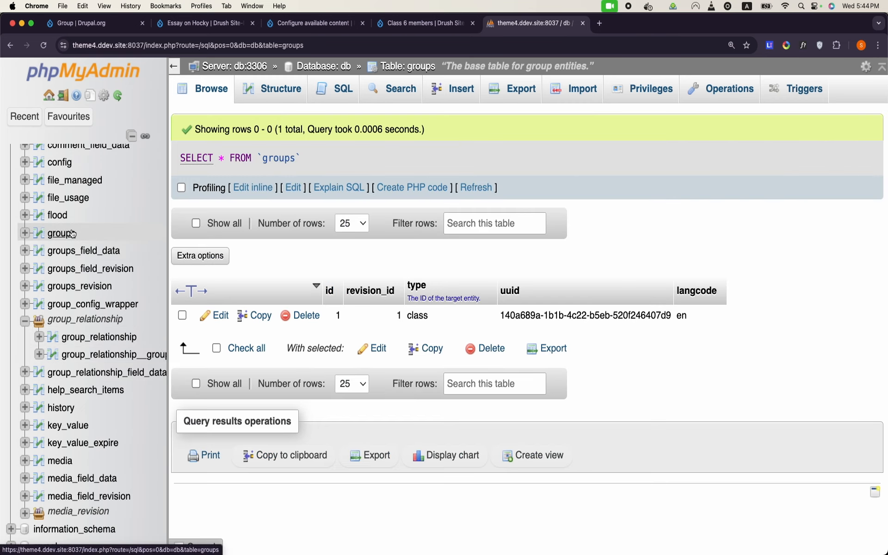
Step: From the db table list, look at the group_relationship__group_roles rows, then return to the list
left_click(324, 67)
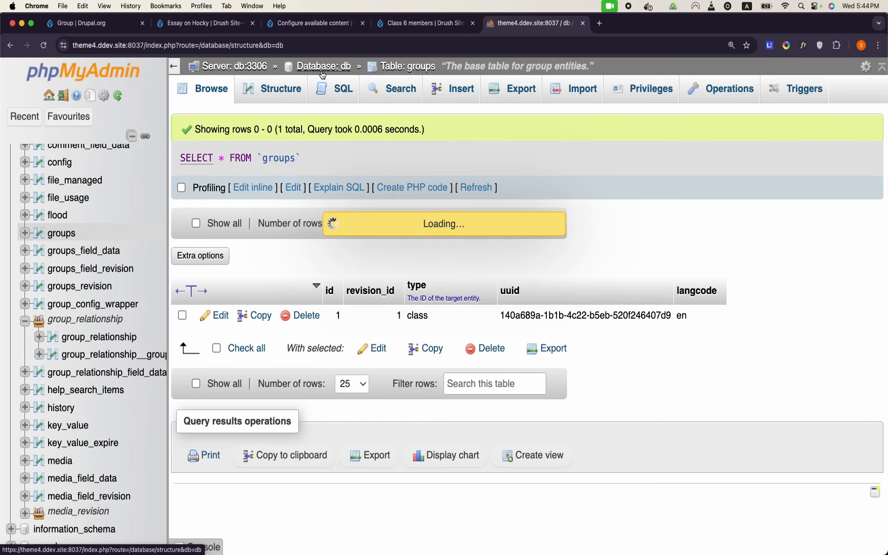
scroll(284, 297, "down", 5)
scroll(284, 297, "down", 10)
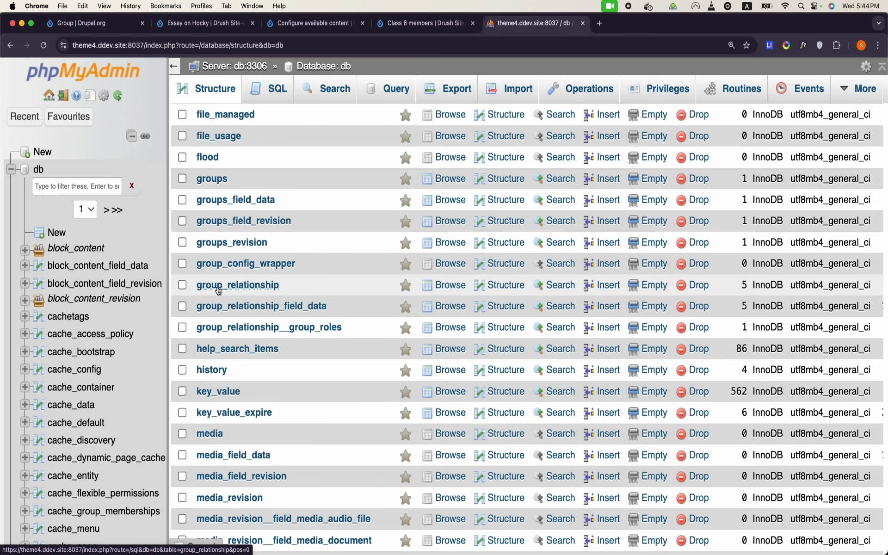
left_click(279, 332)
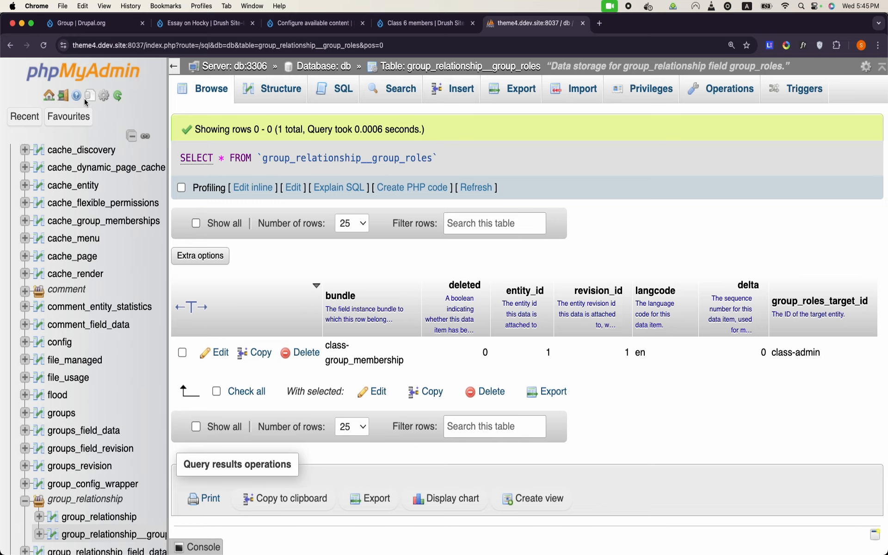
left_click(10, 45)
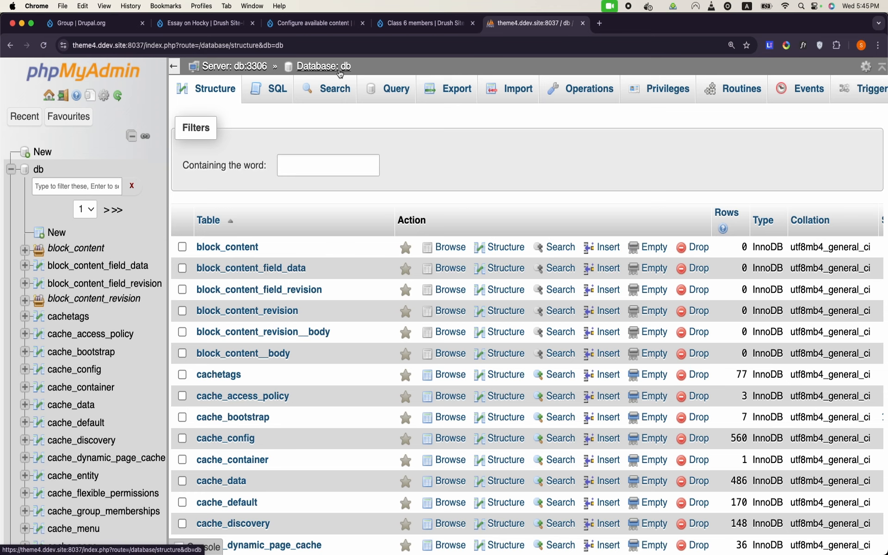
Step: Browse and reload the groups table to see its single class-type group record
scroll(223, 390, "down", 10)
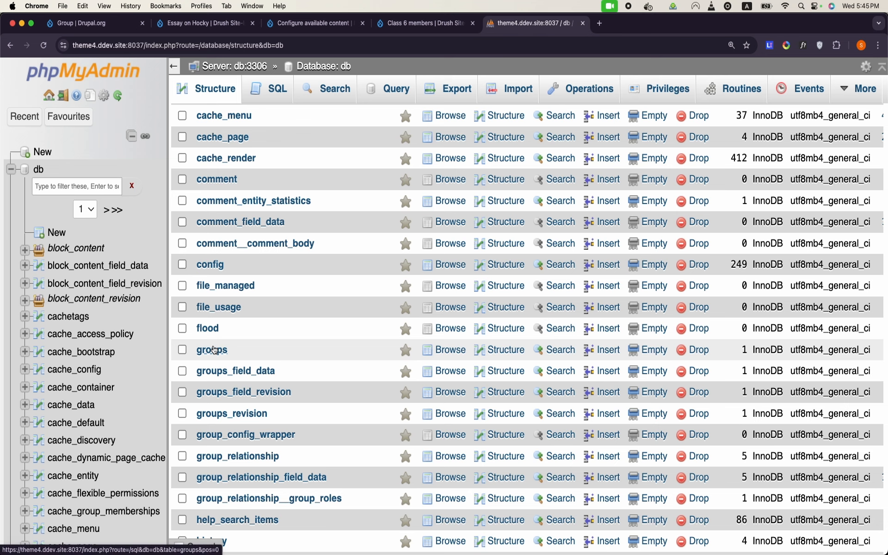
scroll(214, 350, "down", 1)
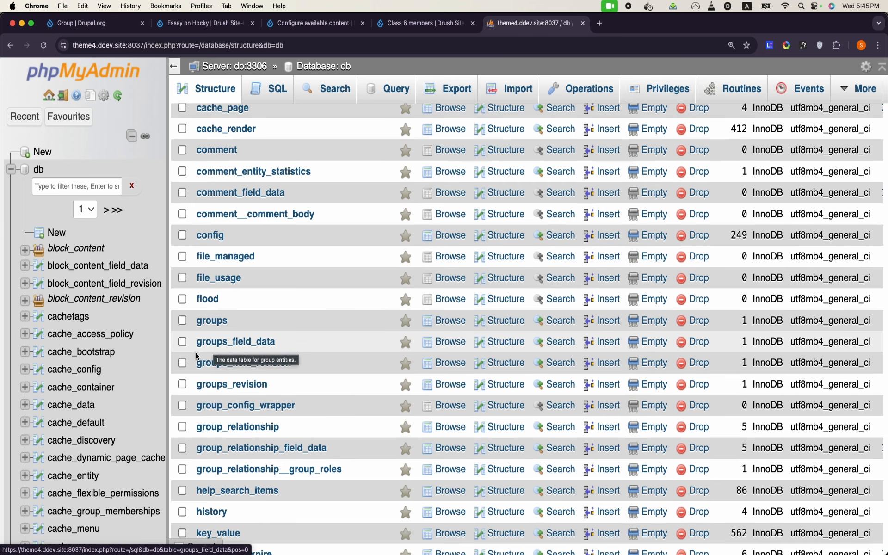
left_click(205, 323)
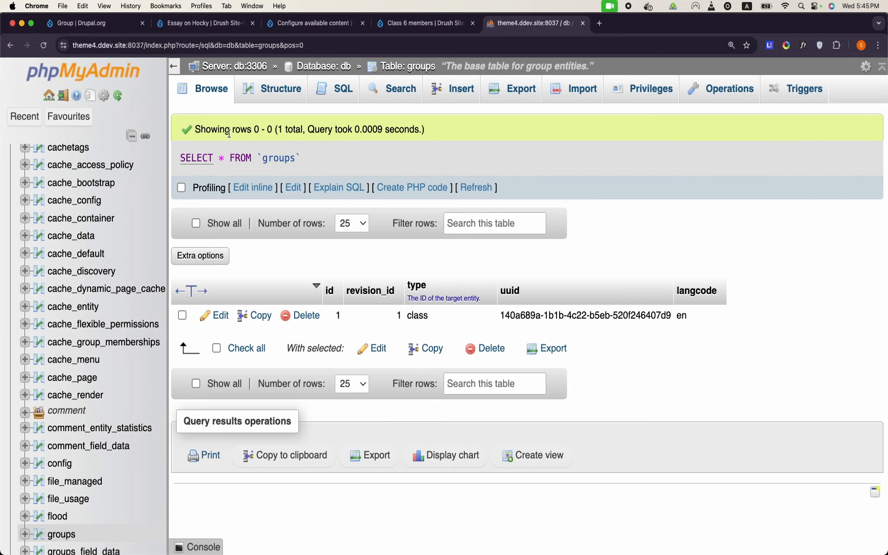
left_click(213, 102)
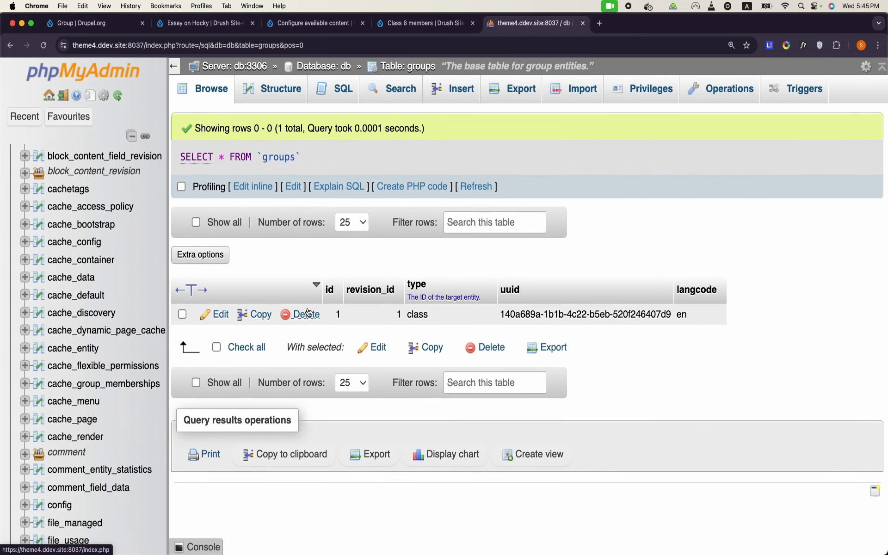
scroll(48, 297, "up", 1)
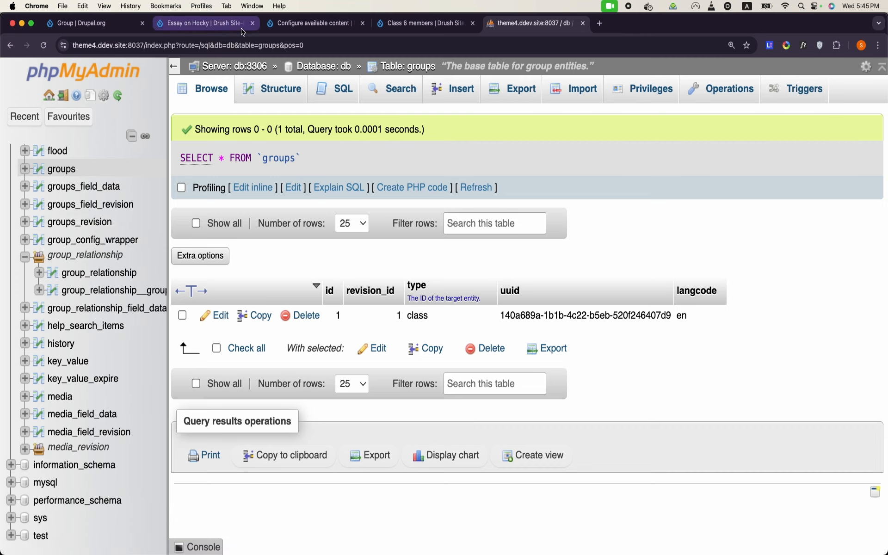
left_click(321, 24)
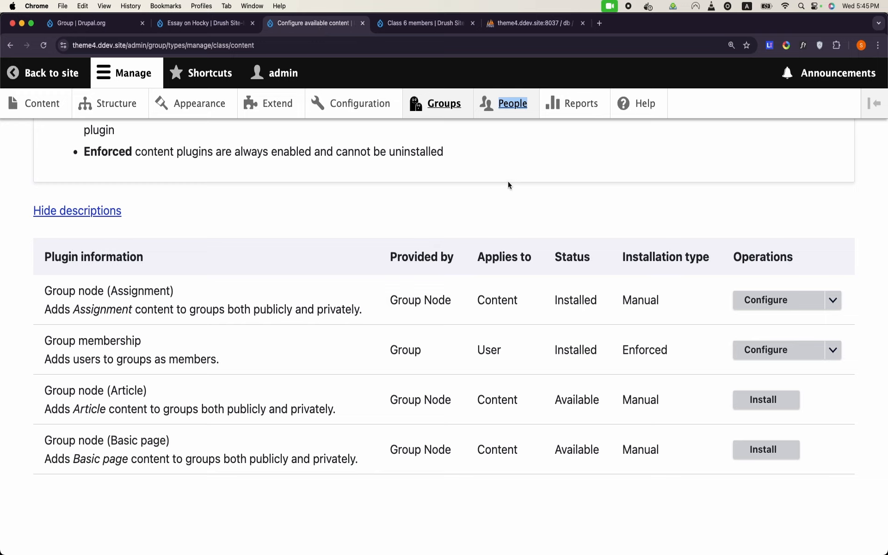
Step: Add a new site role named 'Student' under People > Roles
left_click(513, 104)
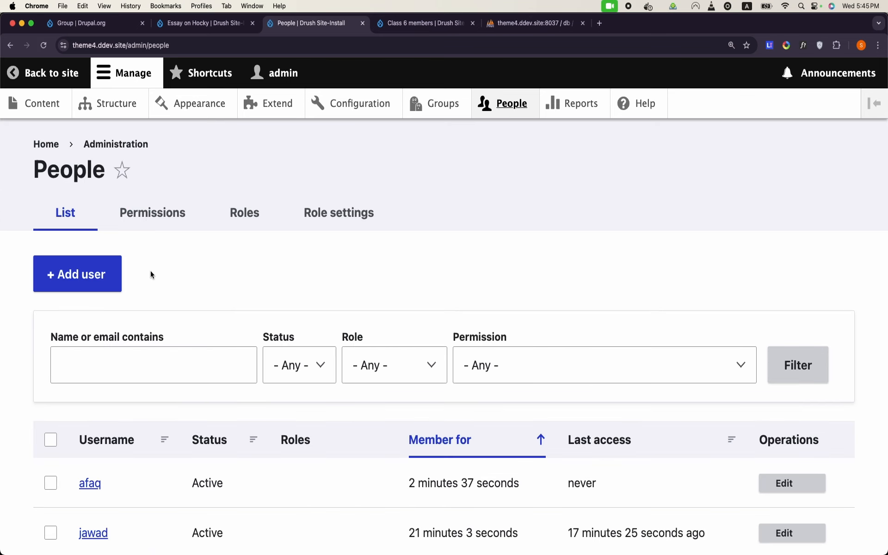
left_click(252, 221)
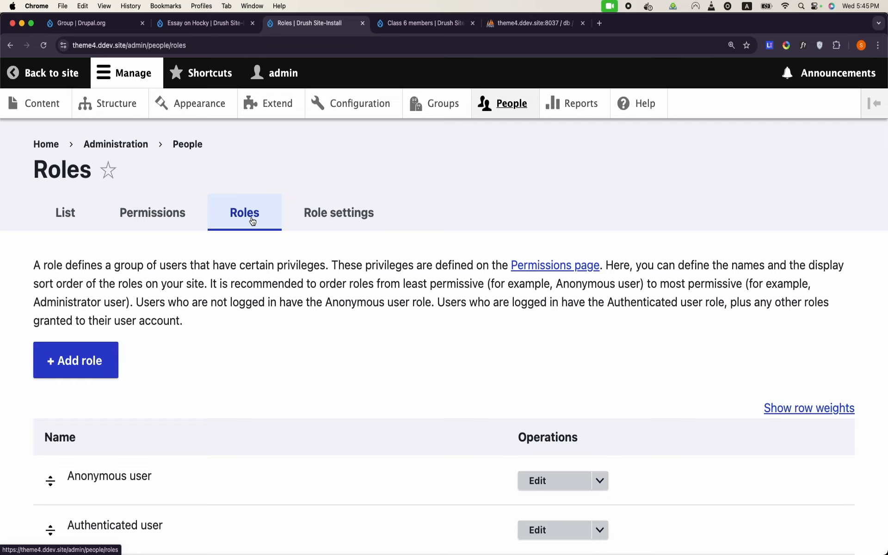
scroll(252, 217, "down", 5)
left_click(80, 183)
left_click(119, 268)
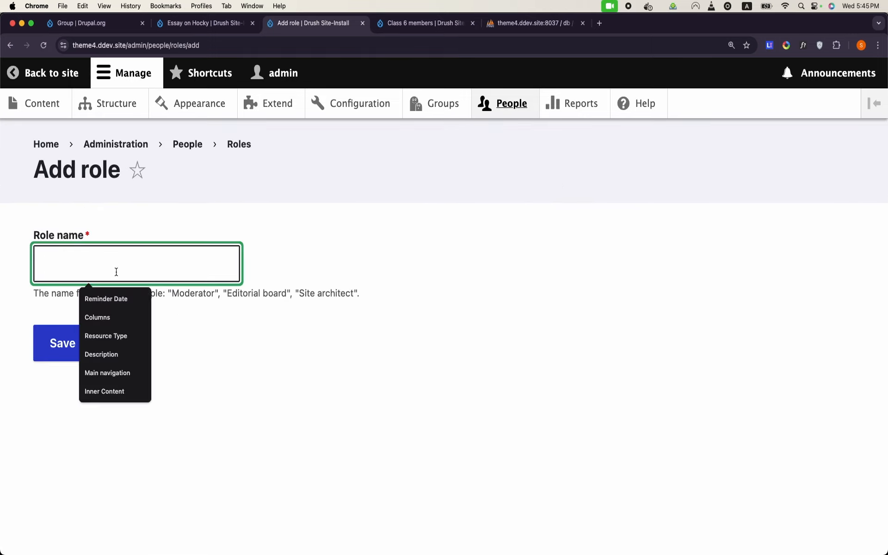
type("St")
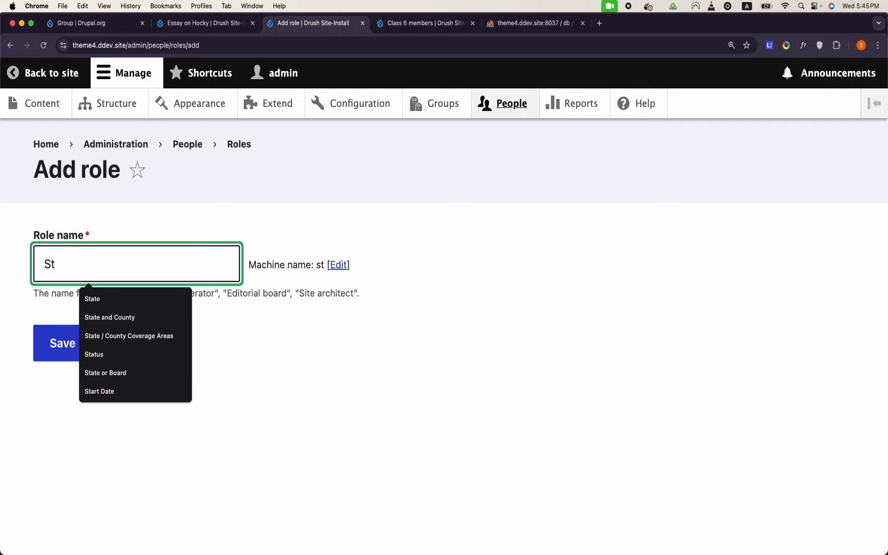
type("uD")
key("BackSpace")
key("BackSpace")
type("udent")
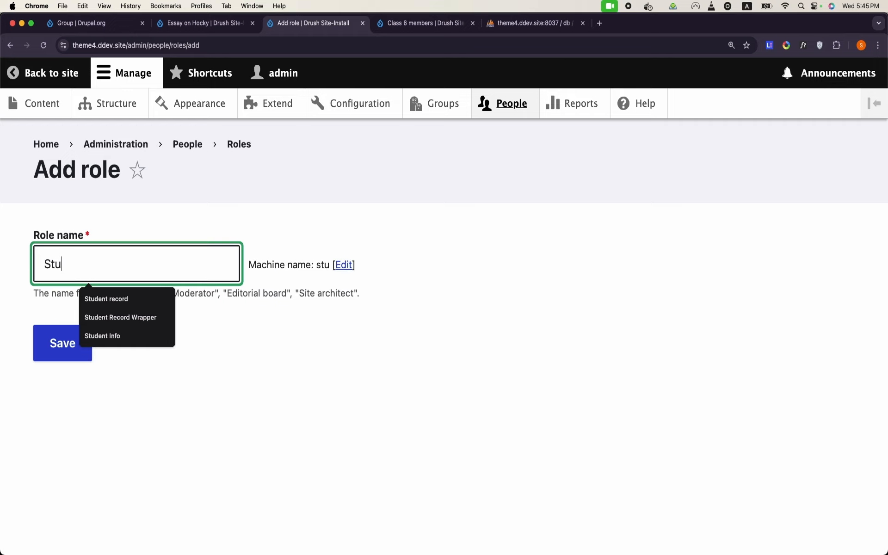
left_click(257, 353)
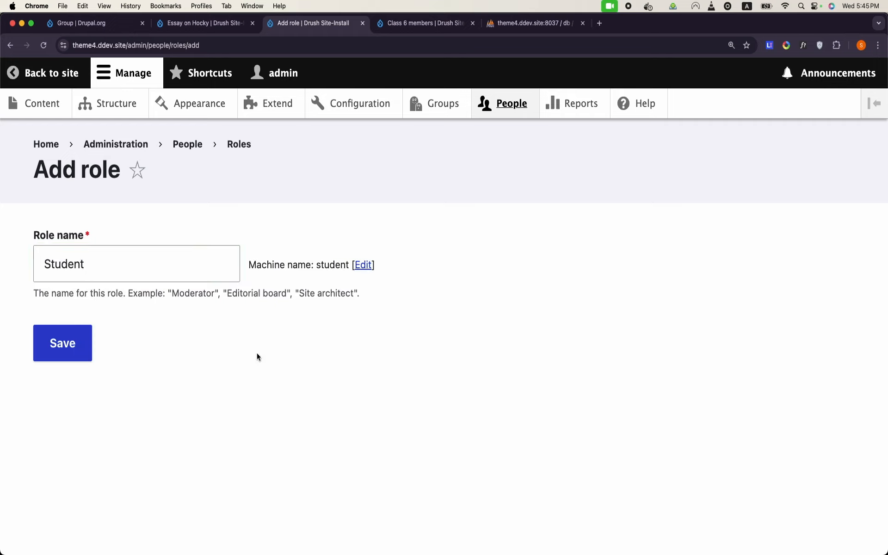
left_click(65, 343)
Step: Bring up the Group types list showing Class
scroll(77, 344, "down", 10)
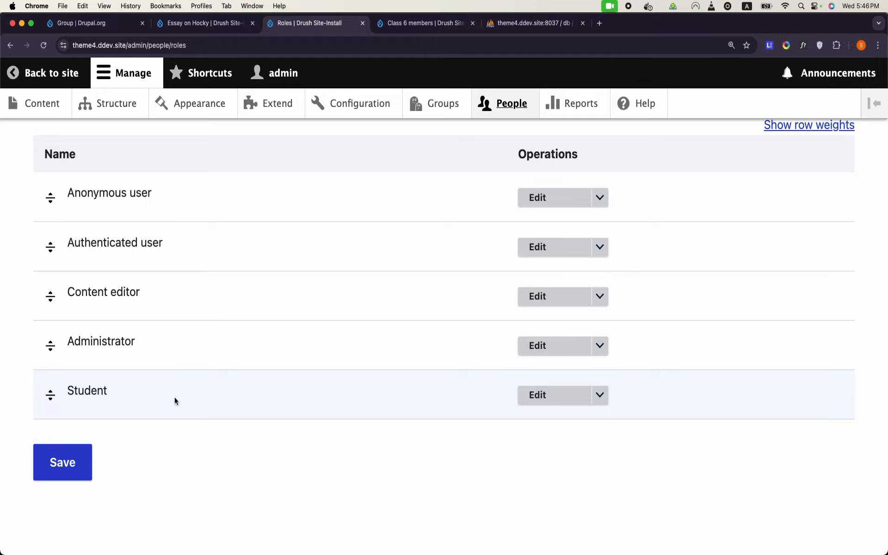
scroll(230, 373, "up", 7)
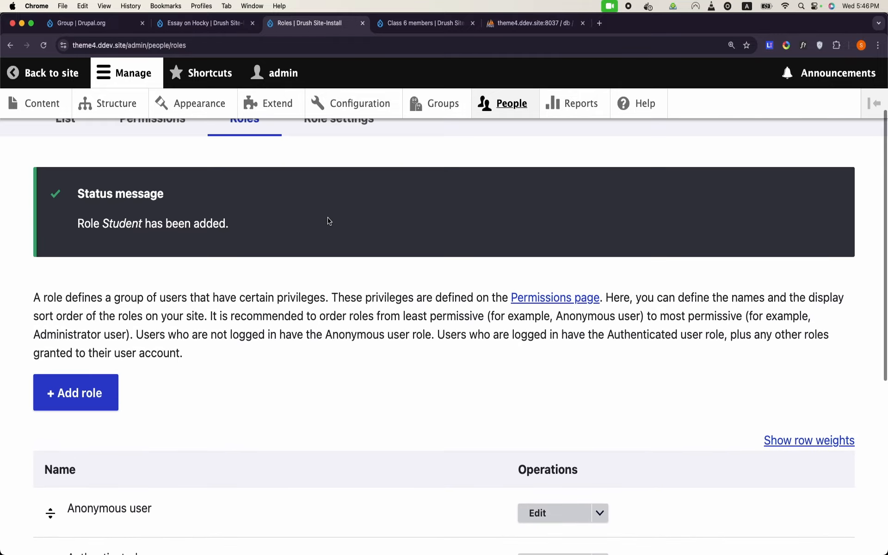
left_click(431, 105)
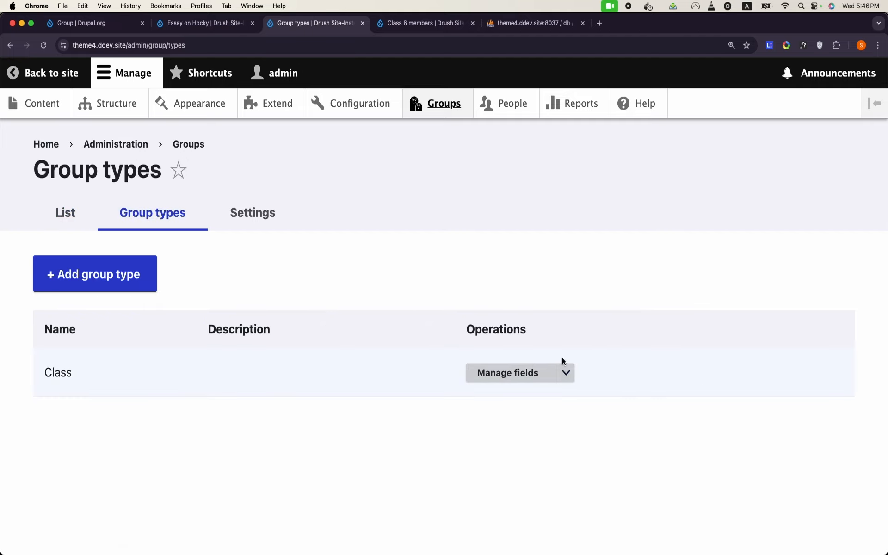
Step: Open the Roles page of the Class group type
left_click(566, 372)
left_click(523, 471)
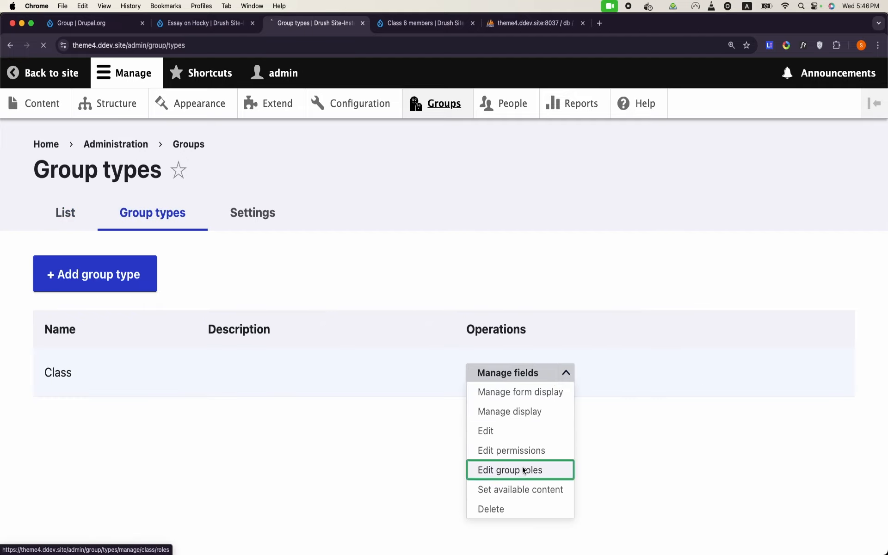
scroll(377, 458, "down", 5)
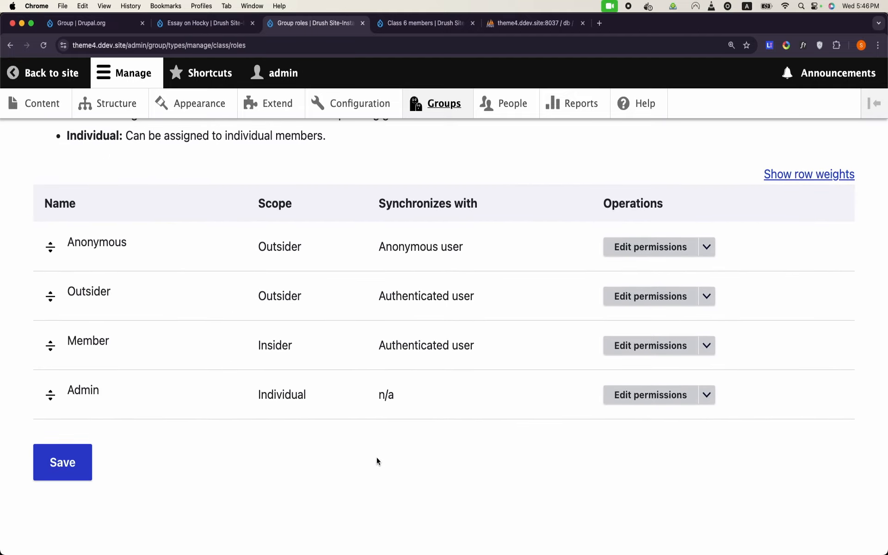
scroll(377, 457, "up", 3)
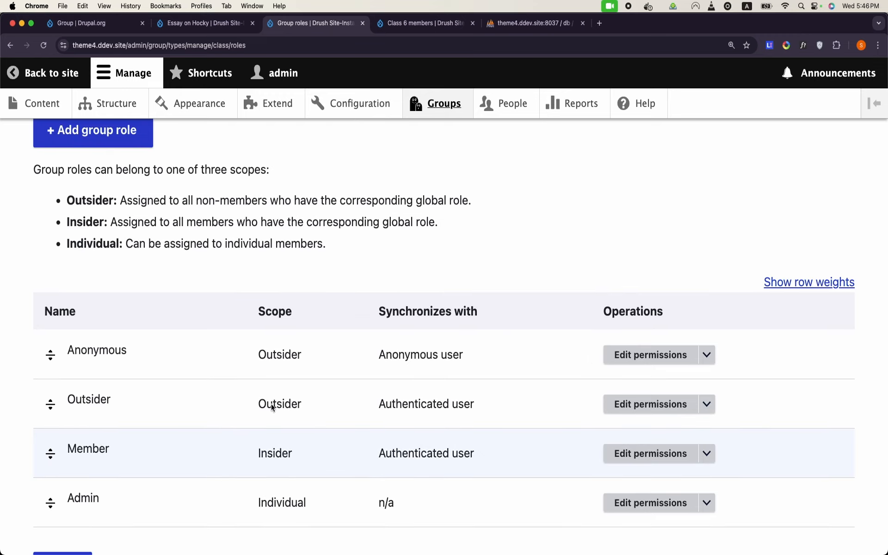
scroll(134, 380, "down", 3)
scroll(134, 380, "up", 5)
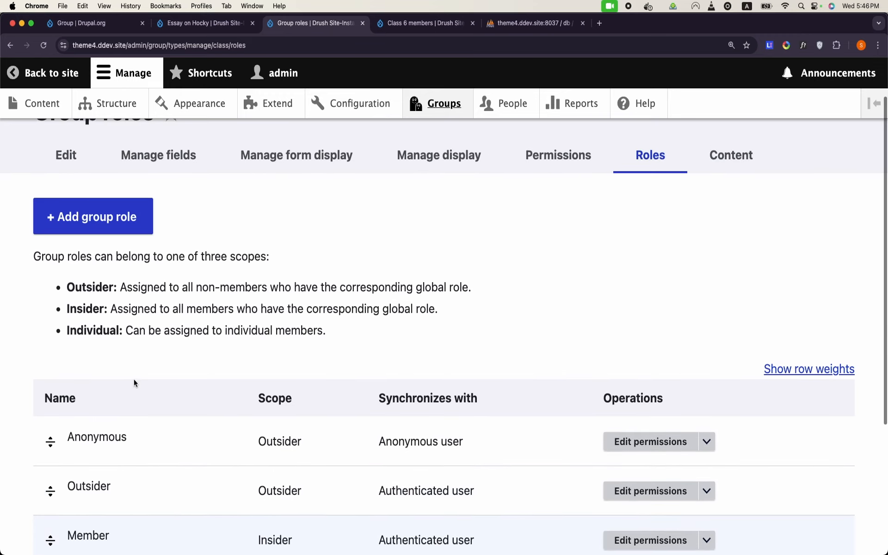
Step: Start a new group role and name it 'Outsider Student'
left_click(125, 252)
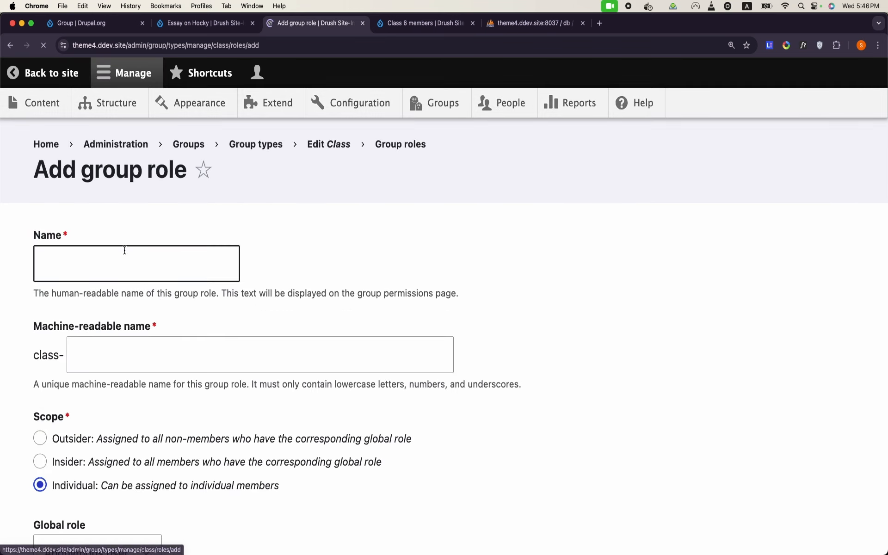
left_click(125, 252)
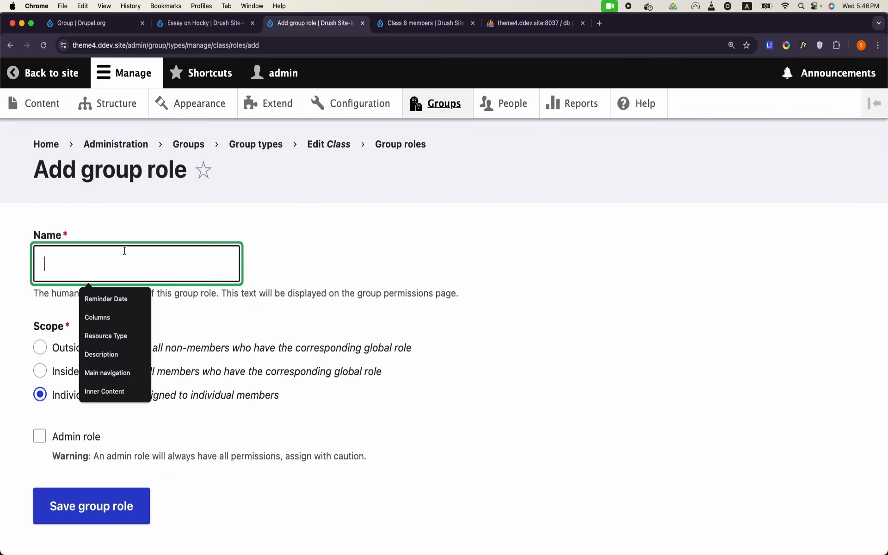
type("Outsider s")
key("Tab")
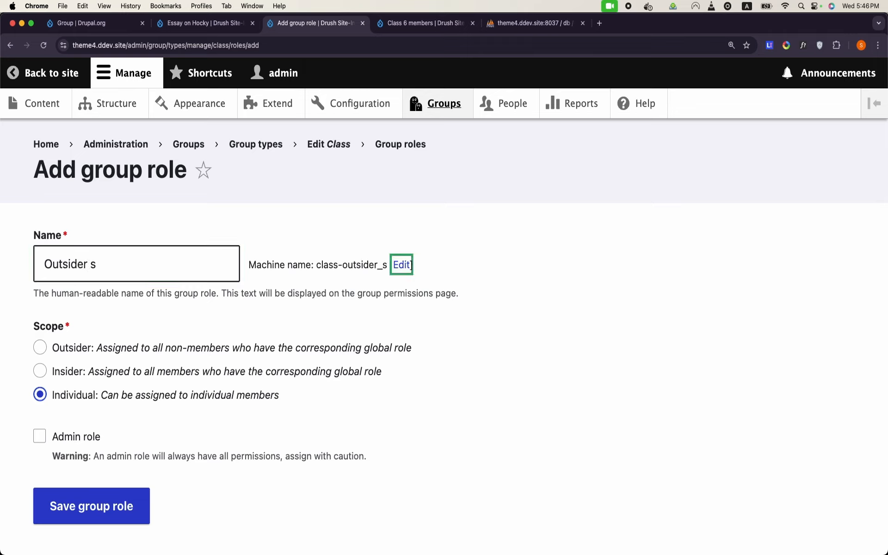
left_click(107, 264)
key("BackSpace")
type("Student")
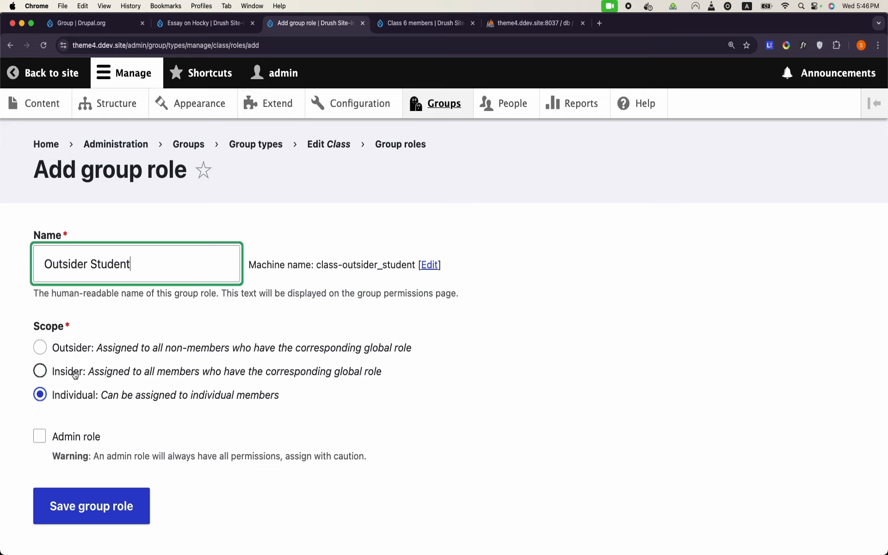
double_click(75, 259)
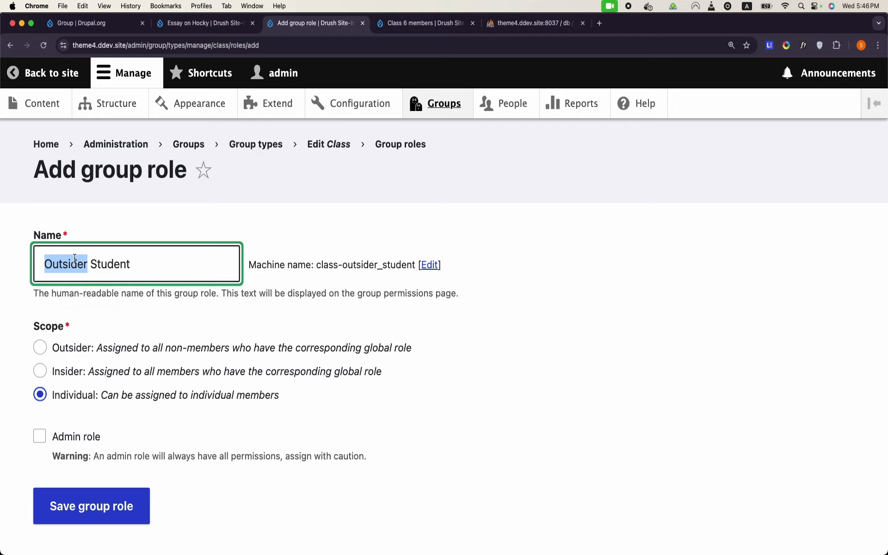
Step: Give the role Outsider scope, sync it with the Student global role, and save
left_click(44, 350)
scroll(45, 350, "down", 3)
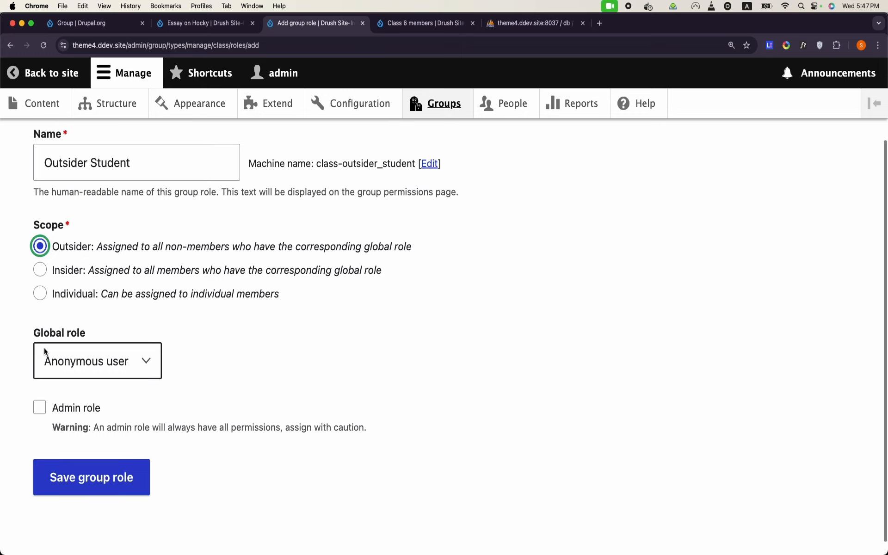
left_click(81, 374)
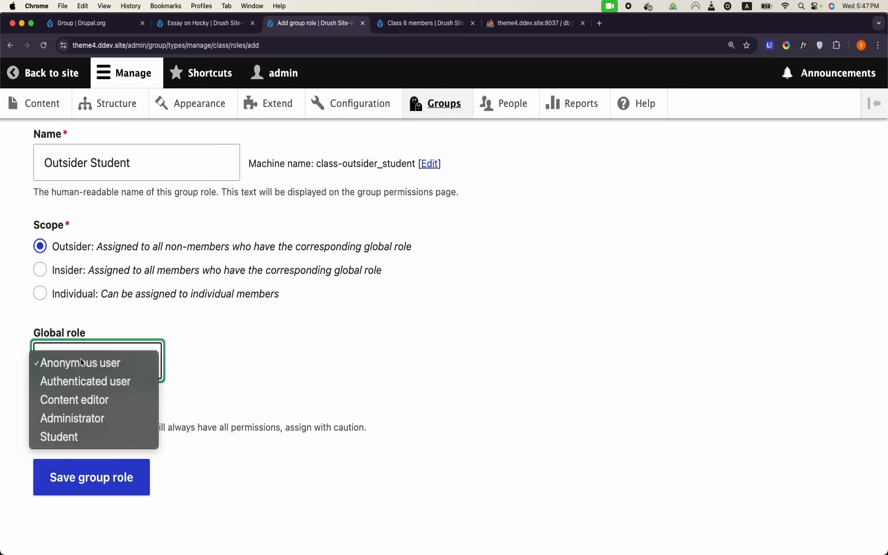
left_click(81, 437)
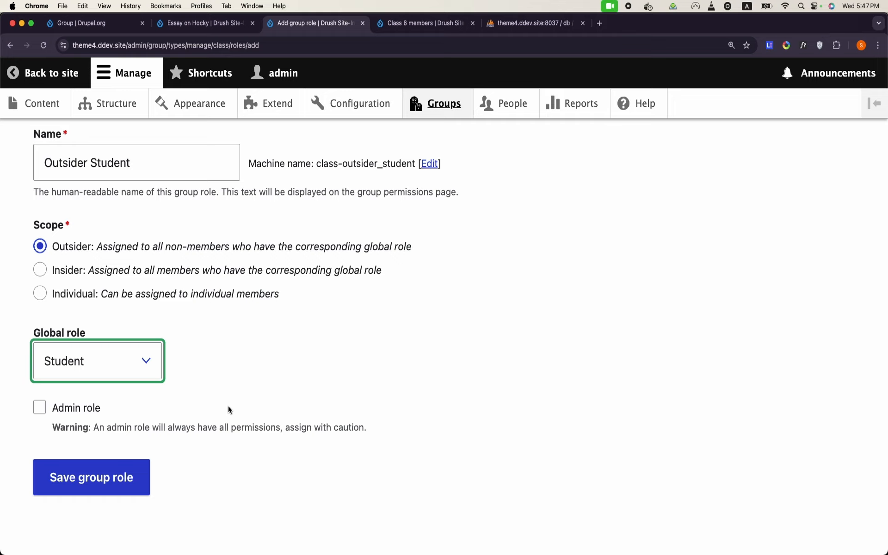
scroll(228, 406, "up", 2)
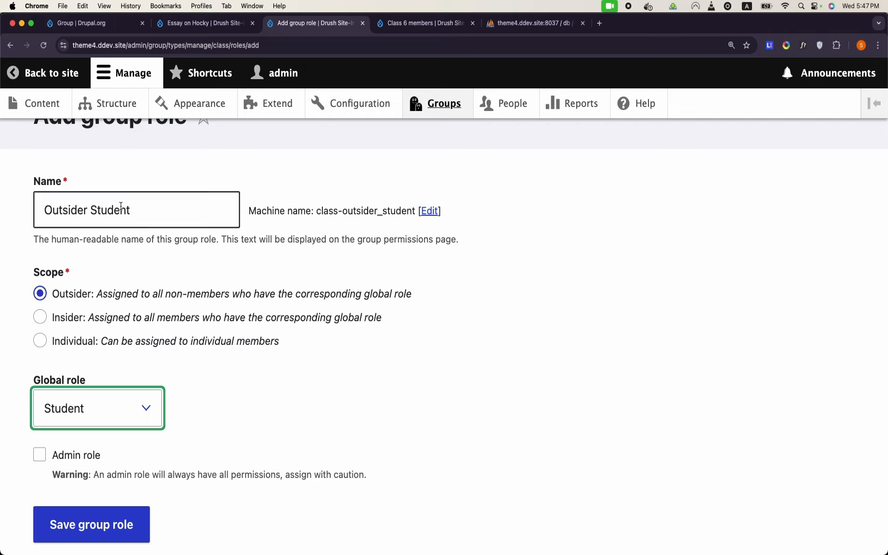
double_click(73, 212)
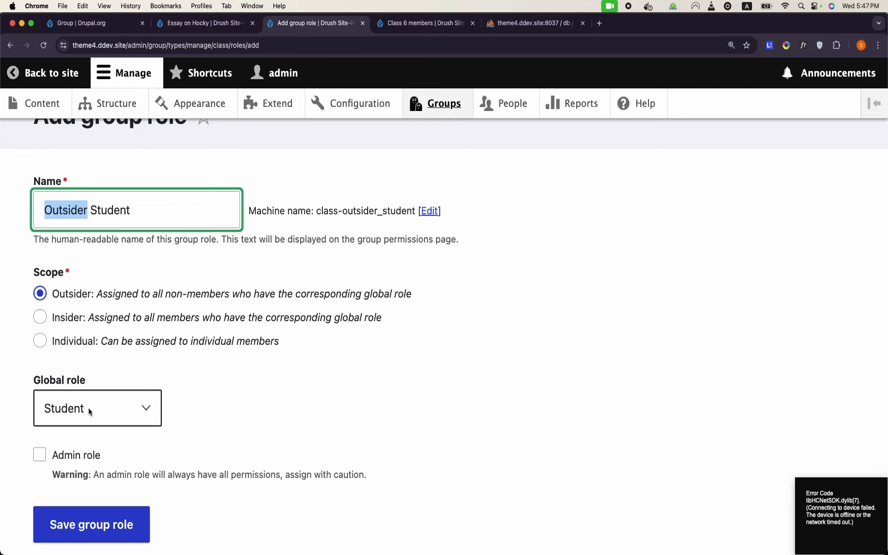
left_click(113, 526)
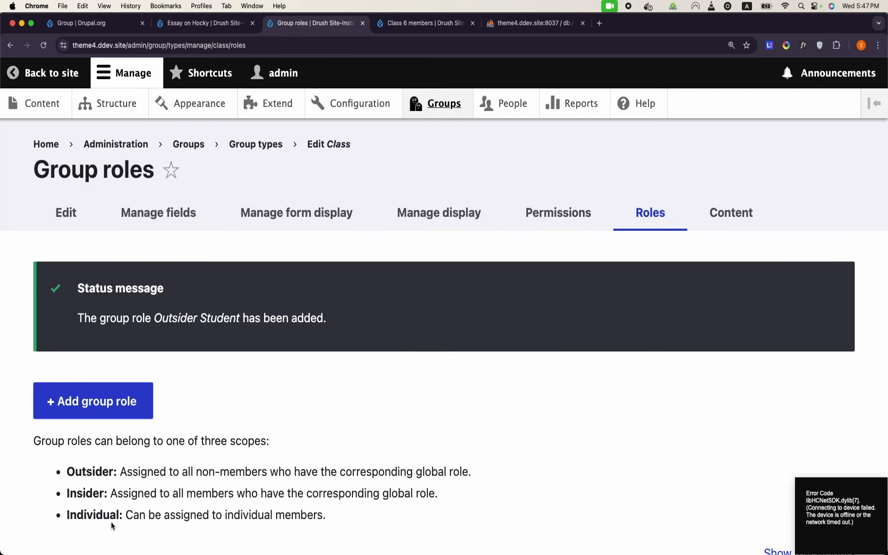
Step: Review the saved Outsider Student role in the Class roles list
scroll(111, 522, "down", 8)
scroll(111, 522, "up", 1)
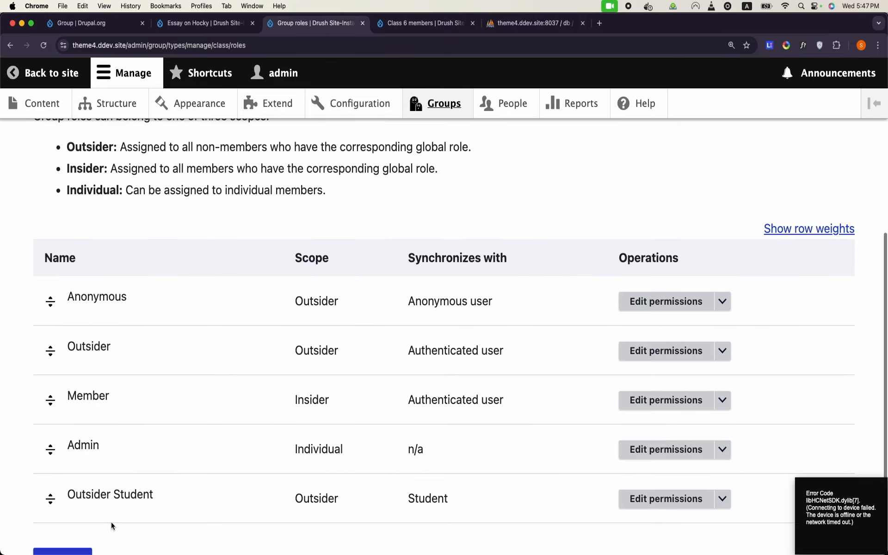
double_click(127, 496)
triple_click(91, 496)
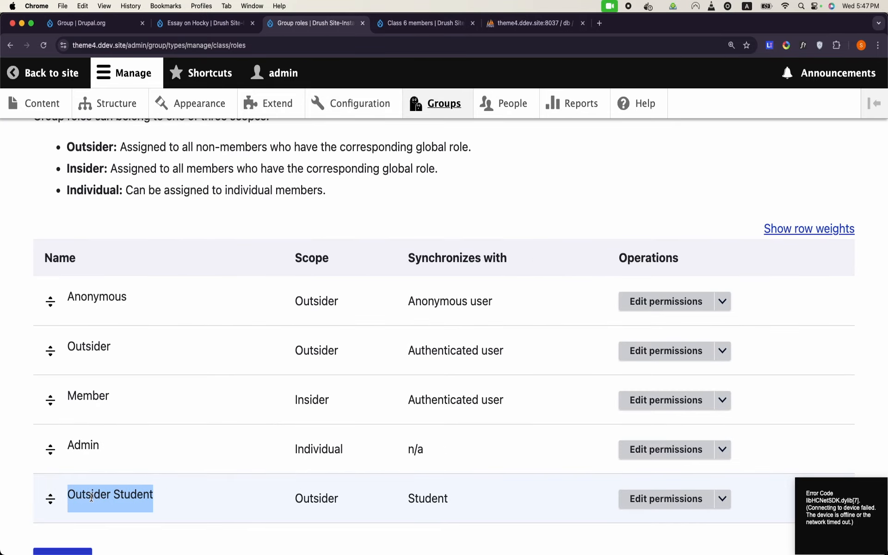
left_click(98, 406)
scroll(98, 407, "up", 7)
scroll(105, 379, "down", 1)
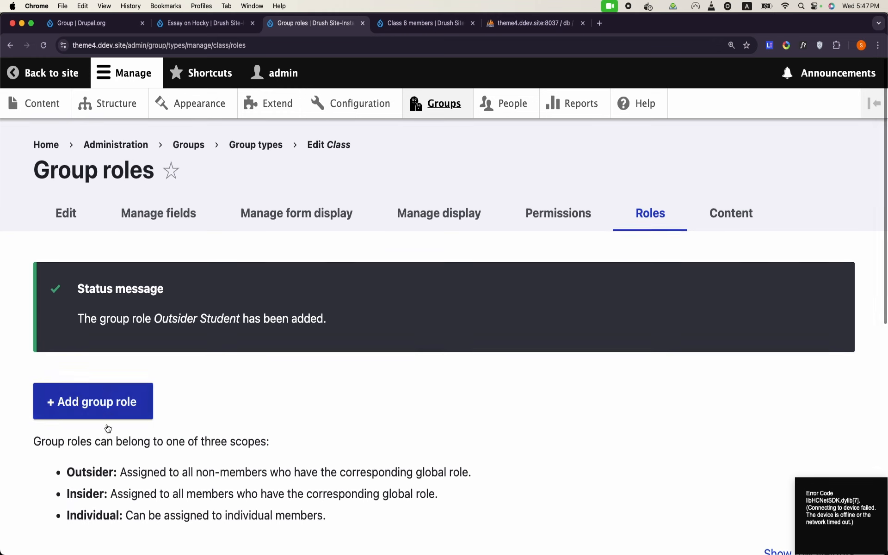
Step: Add another group role named 'Member(insider) Student'
left_click(110, 419)
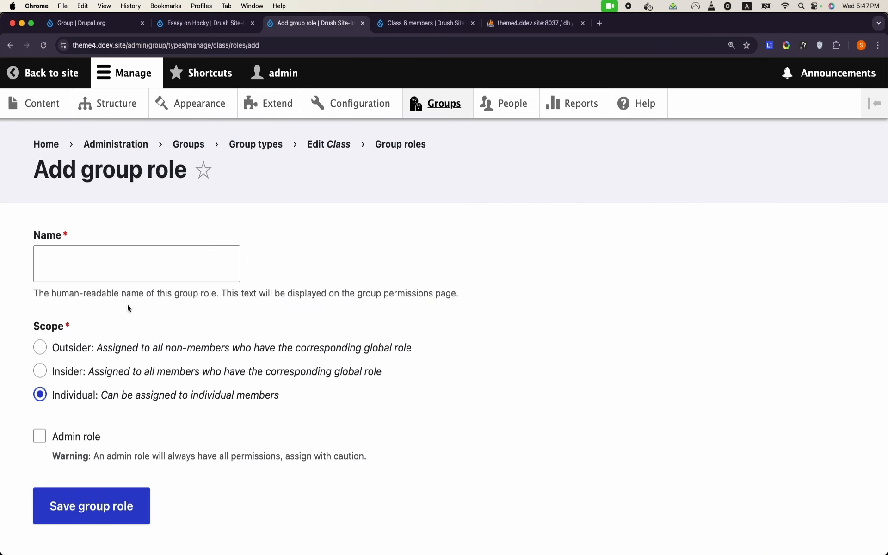
left_click(144, 275)
type("Member Student")
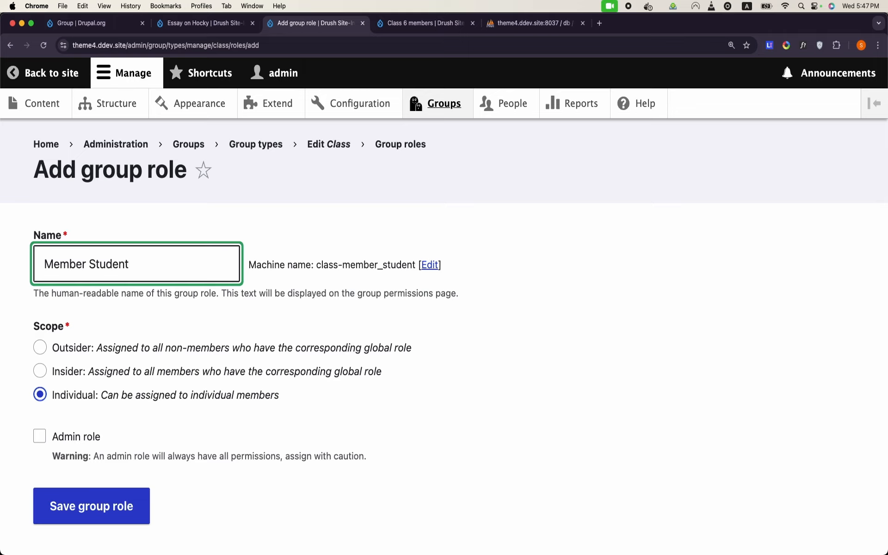
left_click(84, 264)
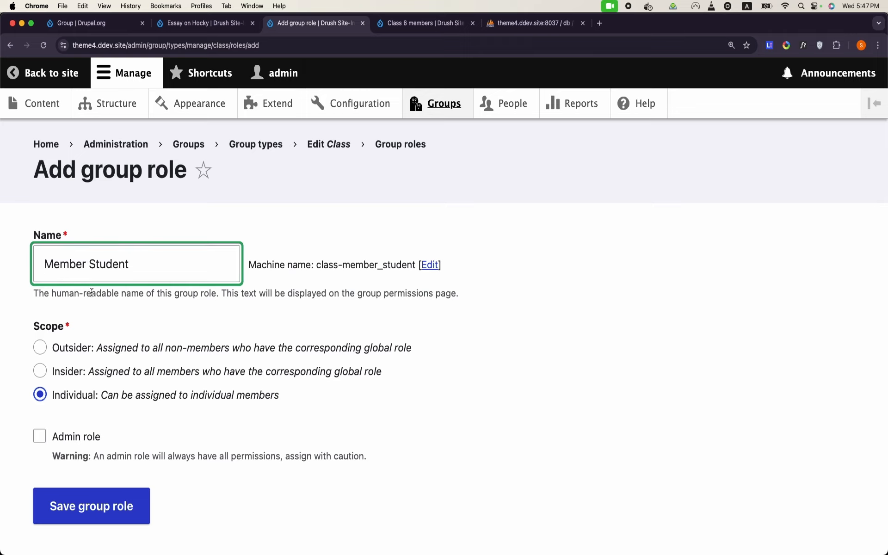
type("(")
key("Tab")
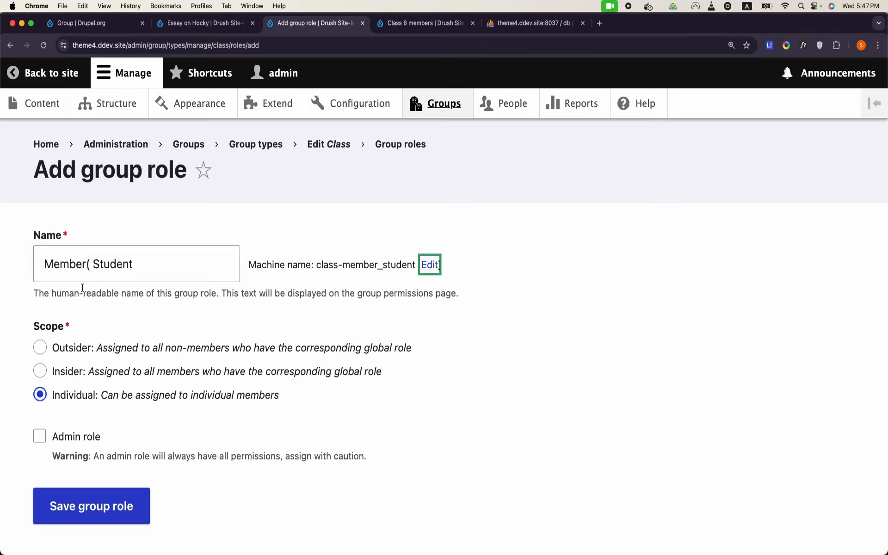
left_click(90, 263)
type("insi")
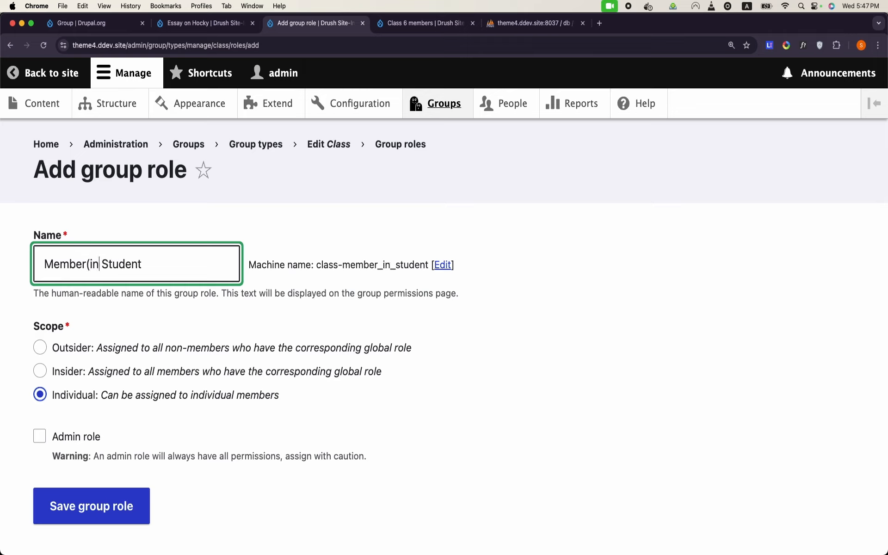
type("der)")
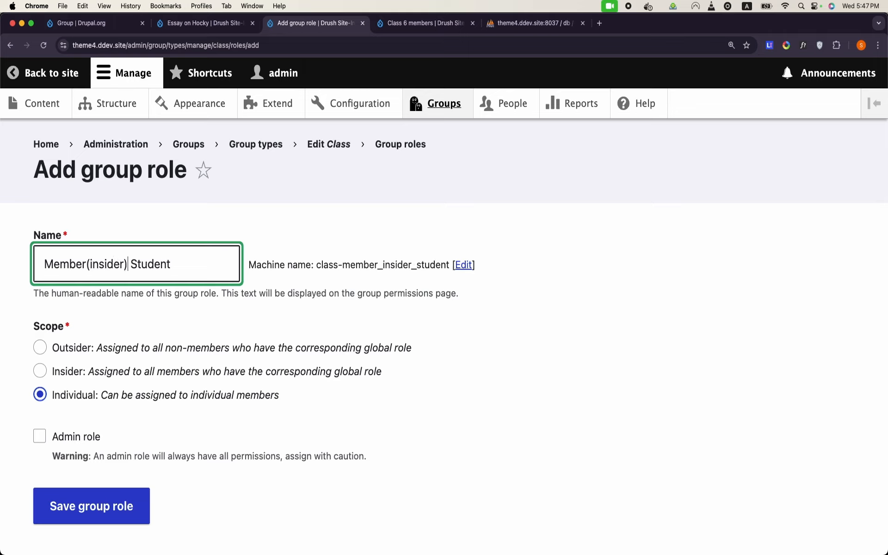
double_click(148, 264)
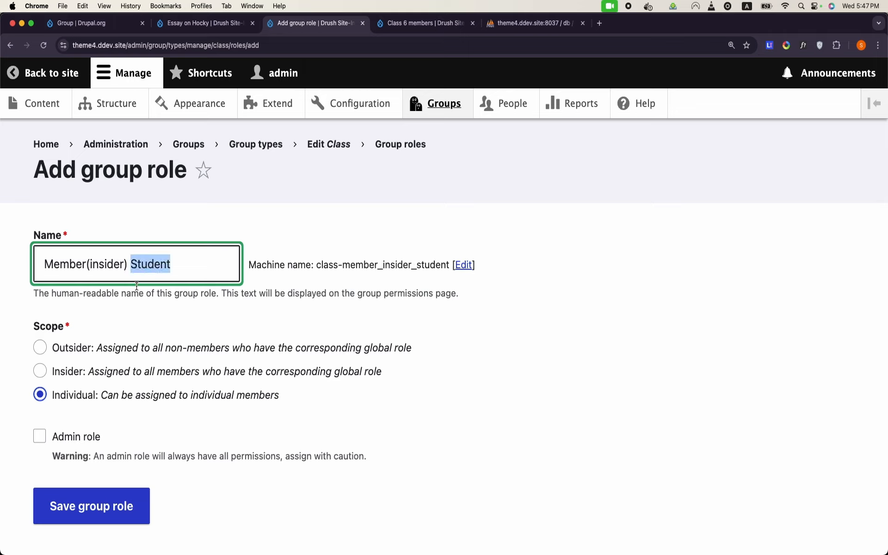
Step: Set its scope to Insider, sync it with the Student site role, and save
left_click(44, 373)
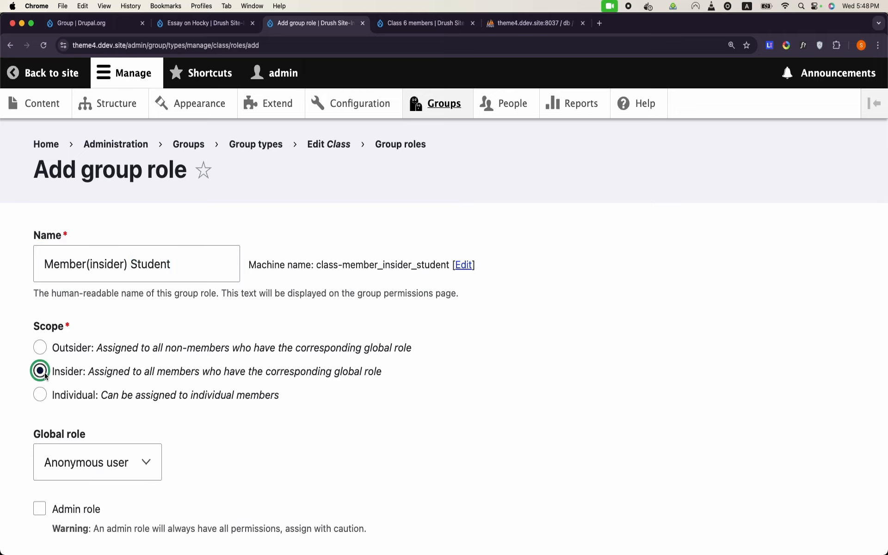
scroll(190, 401, "down", 1)
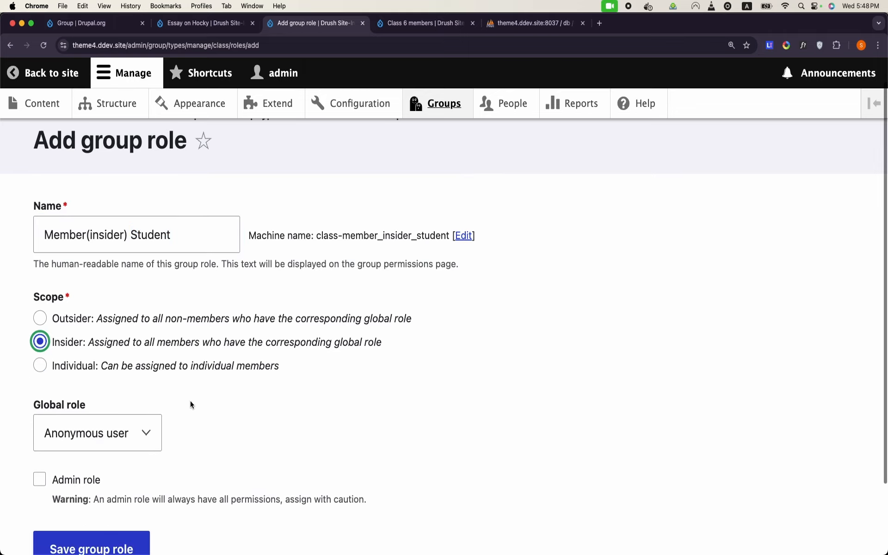
left_click(137, 436)
left_click(96, 512)
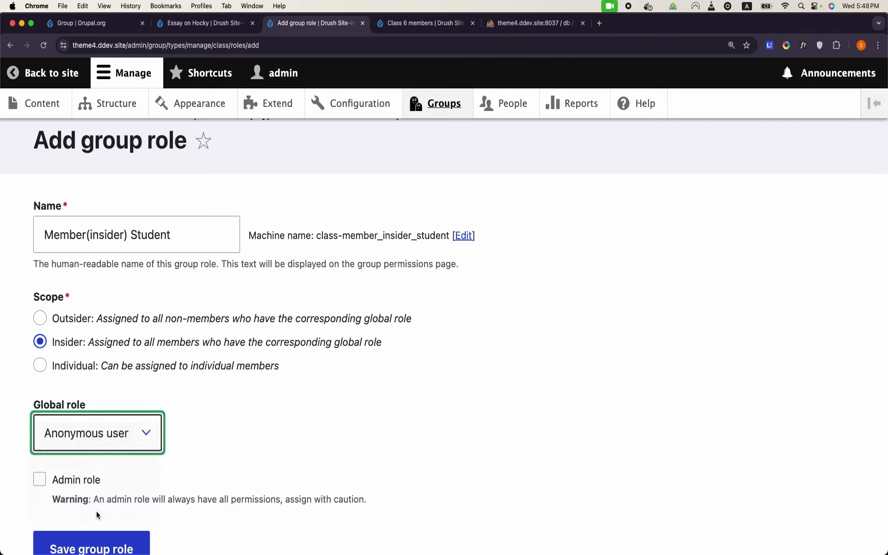
scroll(291, 453, "down", 3)
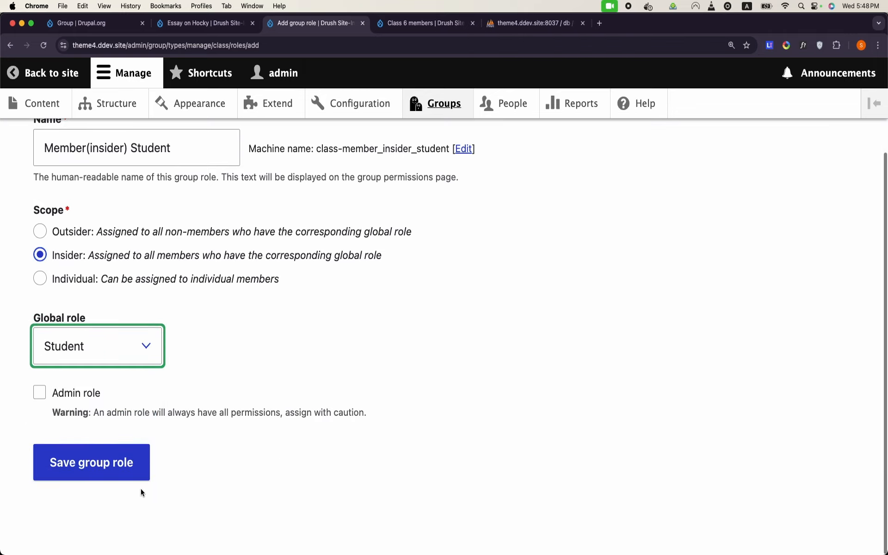
left_click(130, 470)
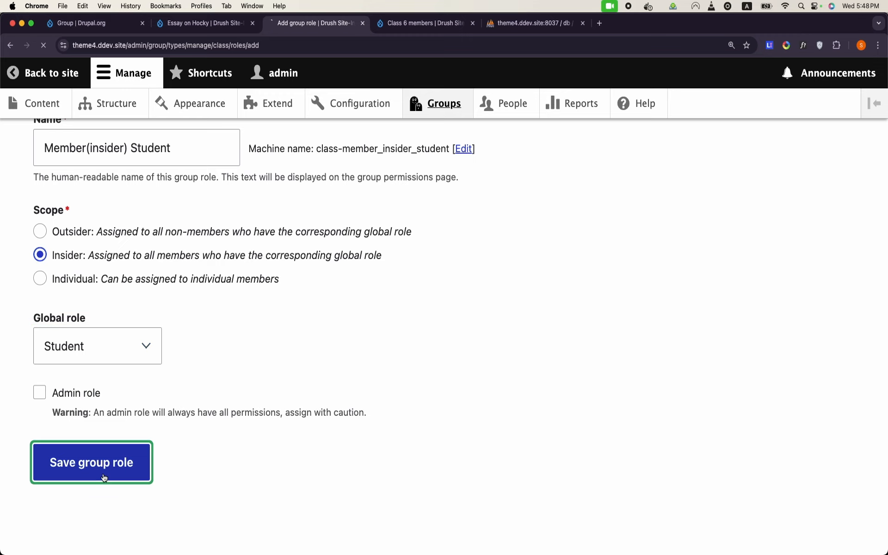
scroll(256, 413, "down", 6)
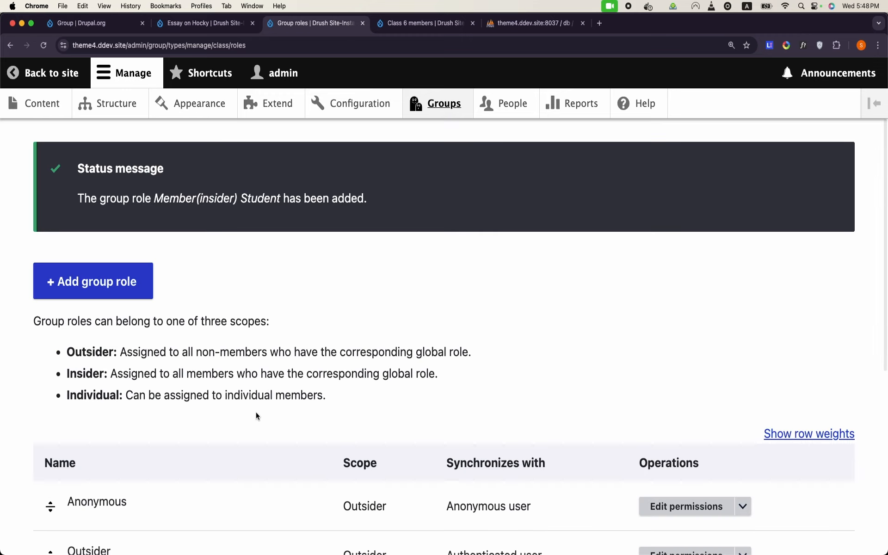
scroll(257, 416, "down", 1)
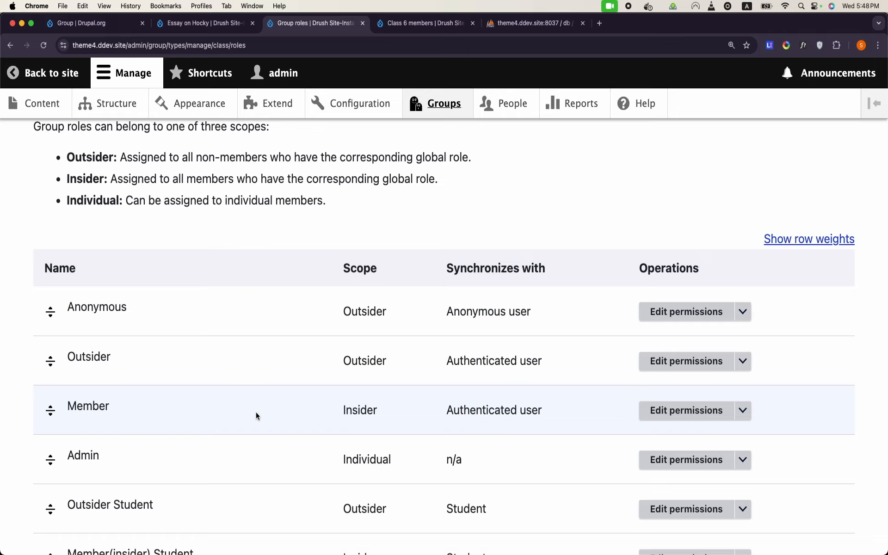
scroll(256, 413, "down", 3)
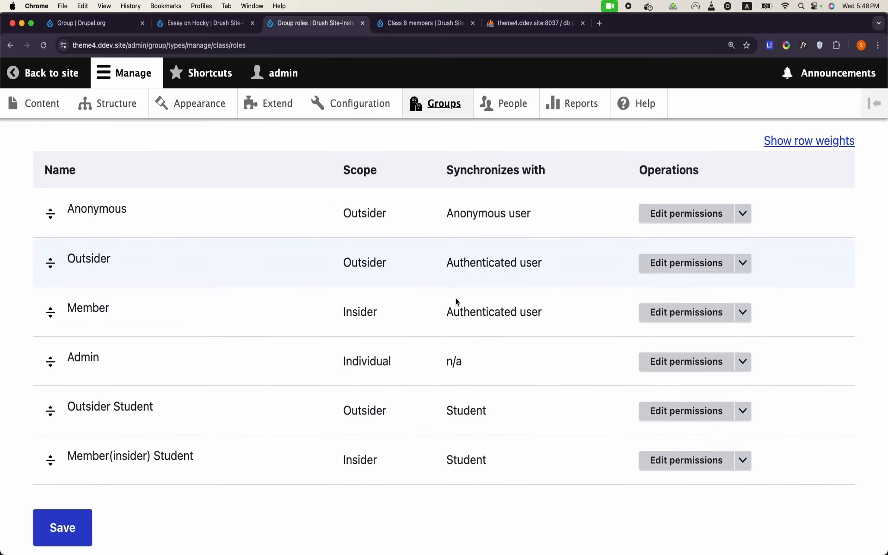
left_click_drag(453, 170, 543, 175)
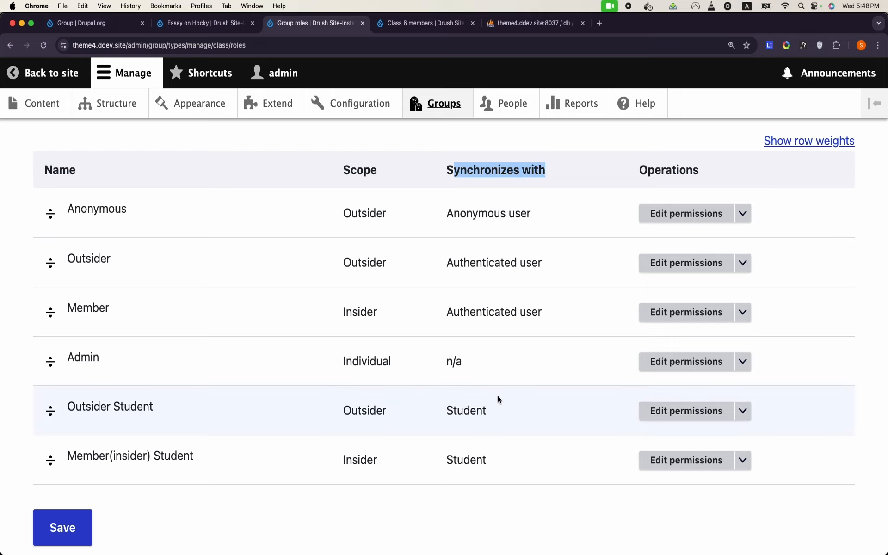
double_click(105, 412)
double_click(362, 412)
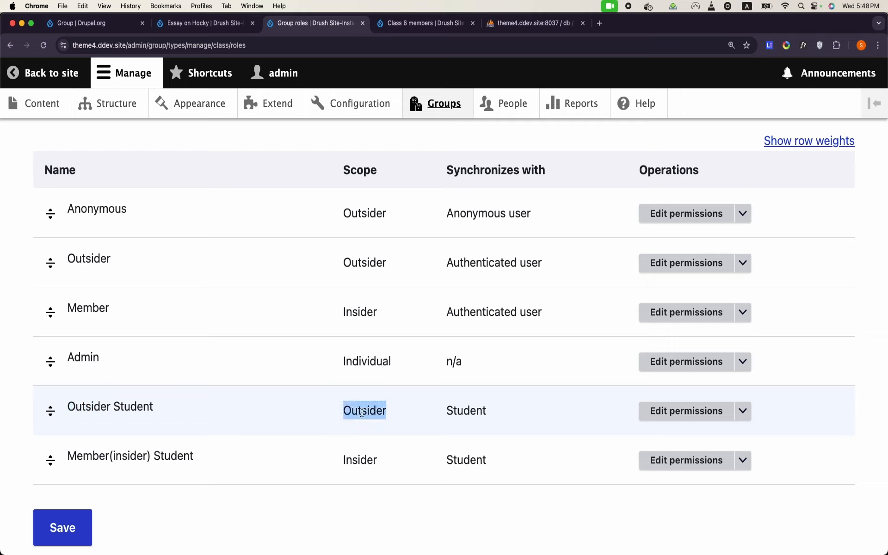
double_click(469, 416)
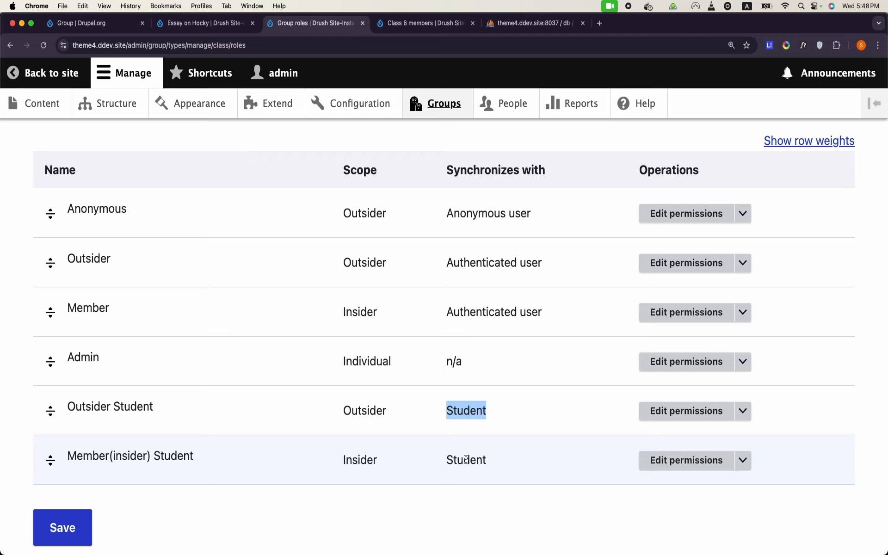
scroll(466, 460, "down", 3)
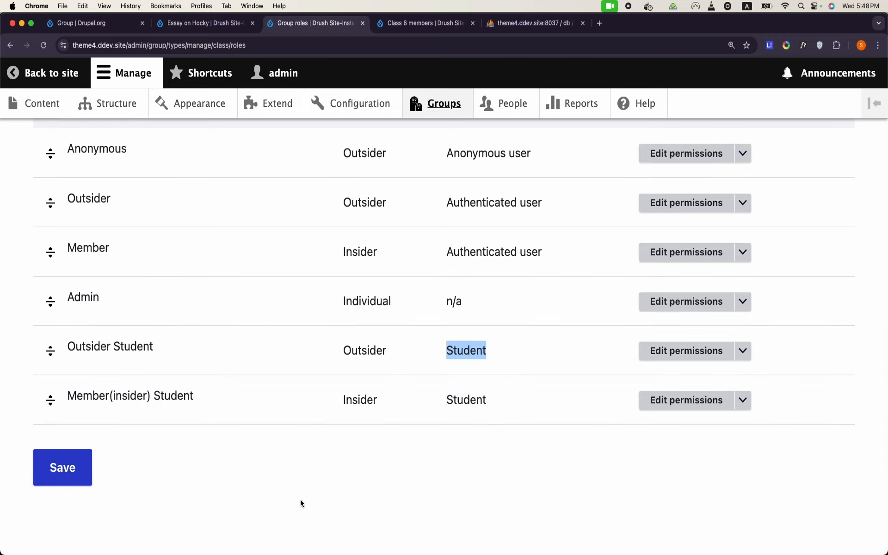
left_click(526, 115)
Step: Give the first non-admin user the Student role and save the account
scroll(276, 311, "down", 3)
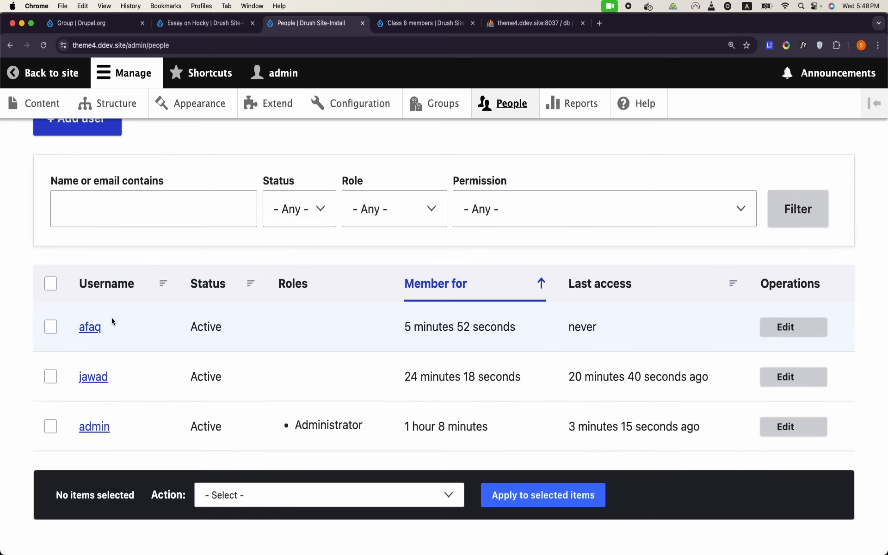
left_click(786, 377)
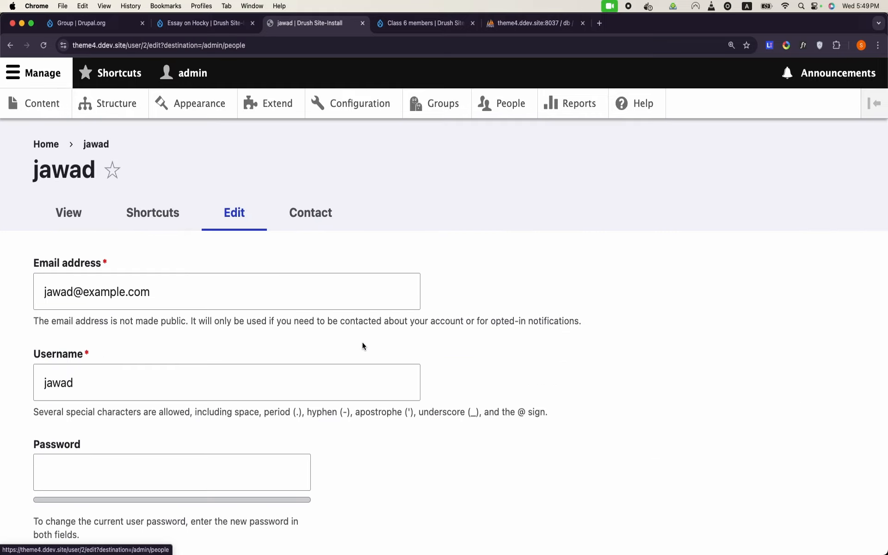
scroll(387, 338, "down", 10)
scroll(157, 311, "up", 5)
left_click(61, 332)
scroll(43, 335, "down", 10)
left_click(61, 460)
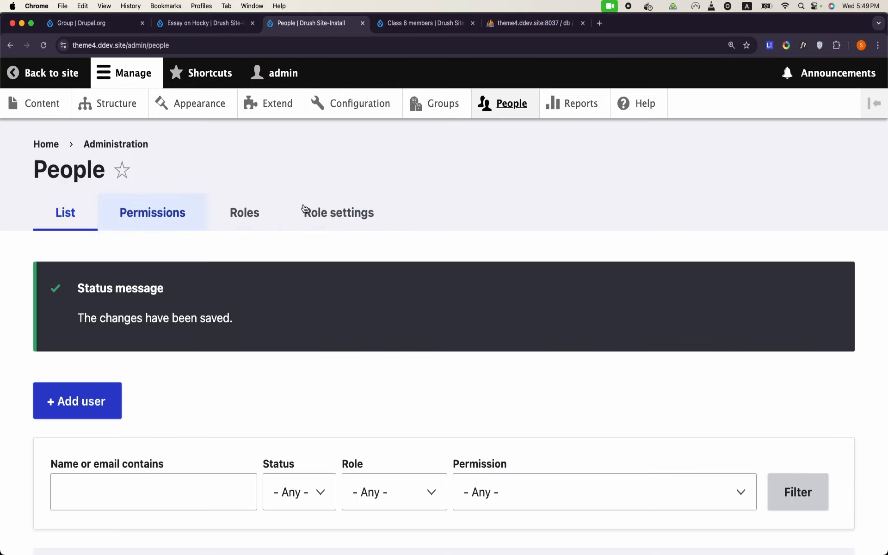
scroll(422, 372, "down", 6)
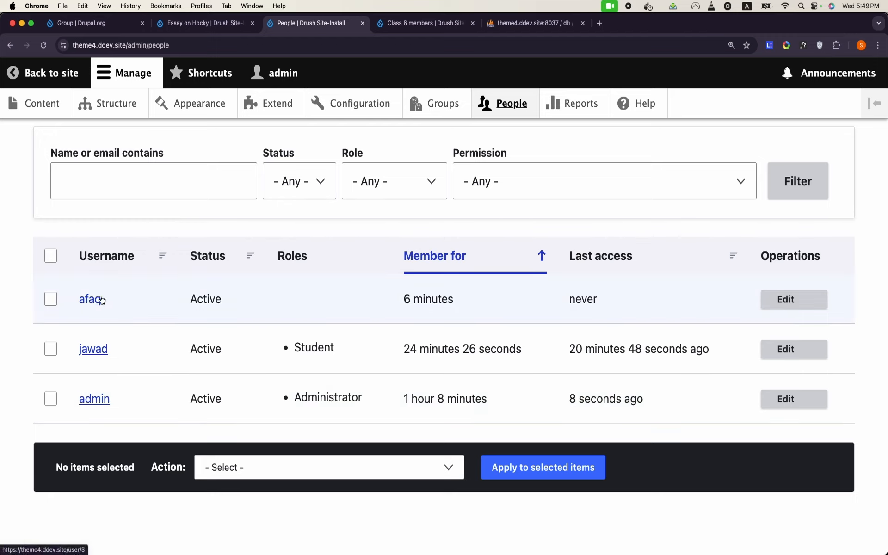
Step: Give the other non-admin user the Student role and save
left_click(783, 304)
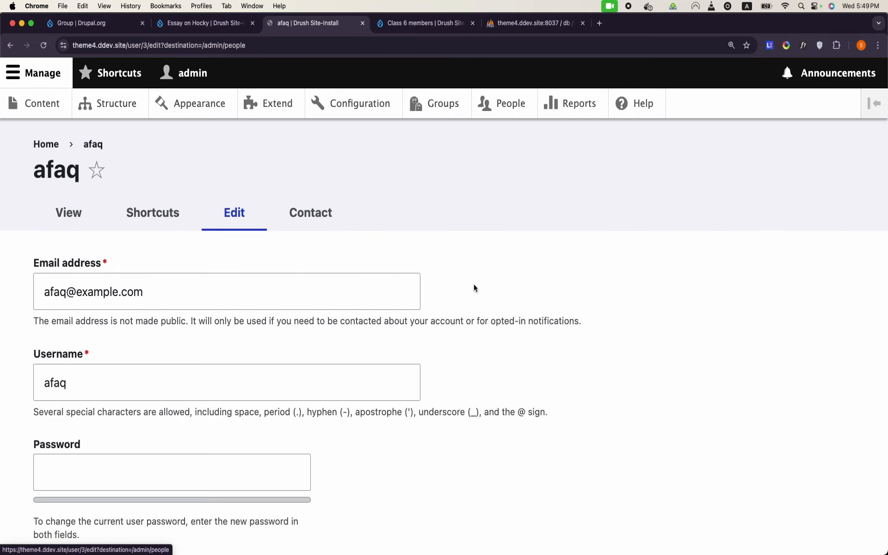
scroll(315, 316, "down", 15)
left_click(40, 215)
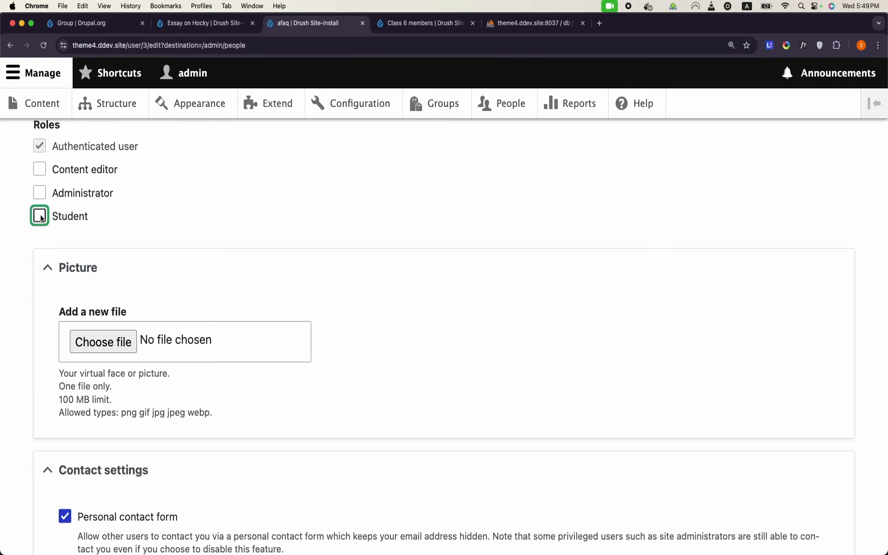
scroll(189, 261, "down", 6)
left_click(62, 460)
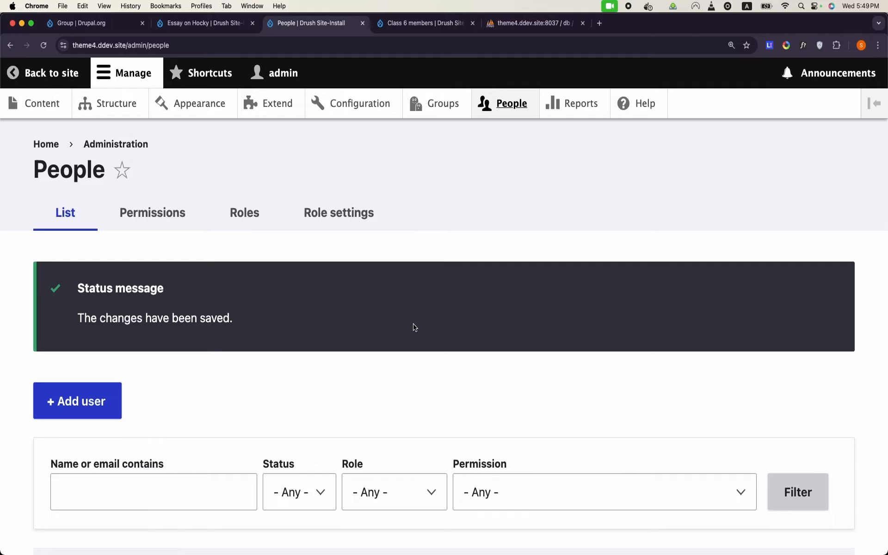
scroll(415, 328, "down", 3)
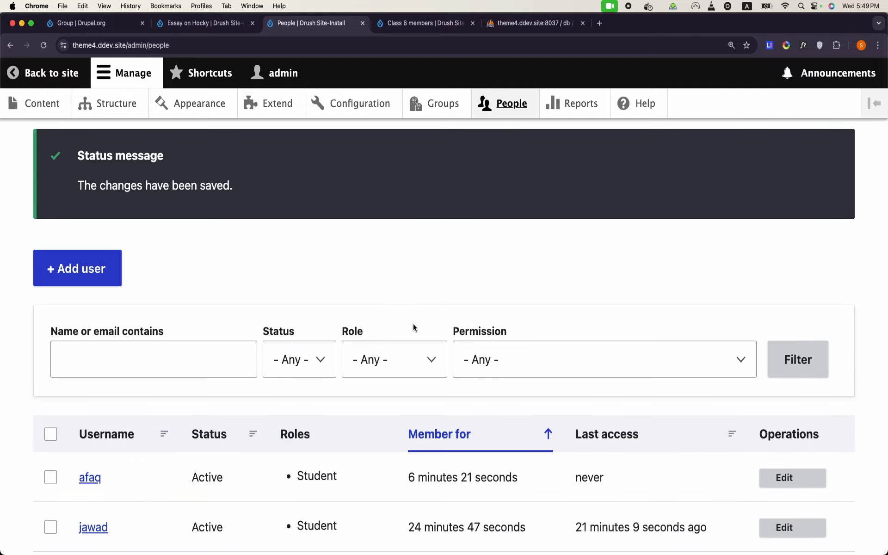
Step: Open the Class group type permissions and locate the Outsider Student and Member(insider) Student columns
left_click(444, 119)
left_click(174, 230)
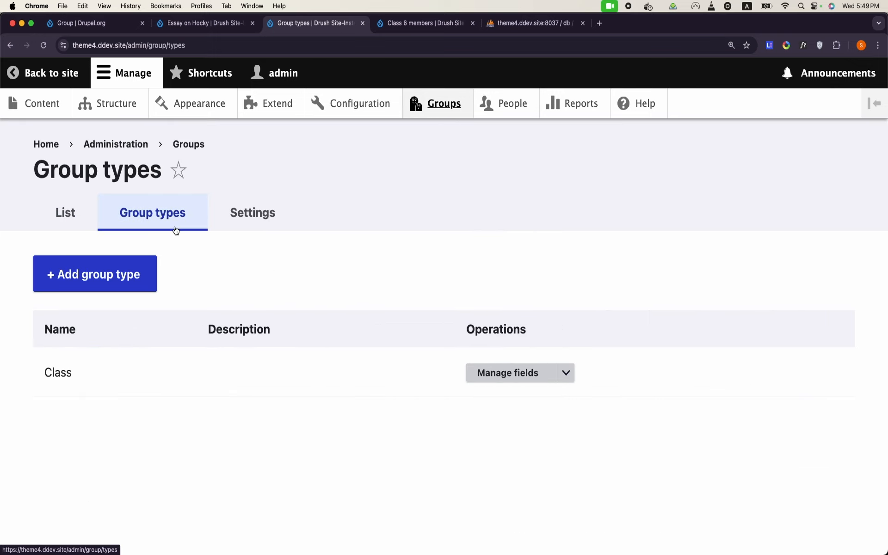
left_click(567, 374)
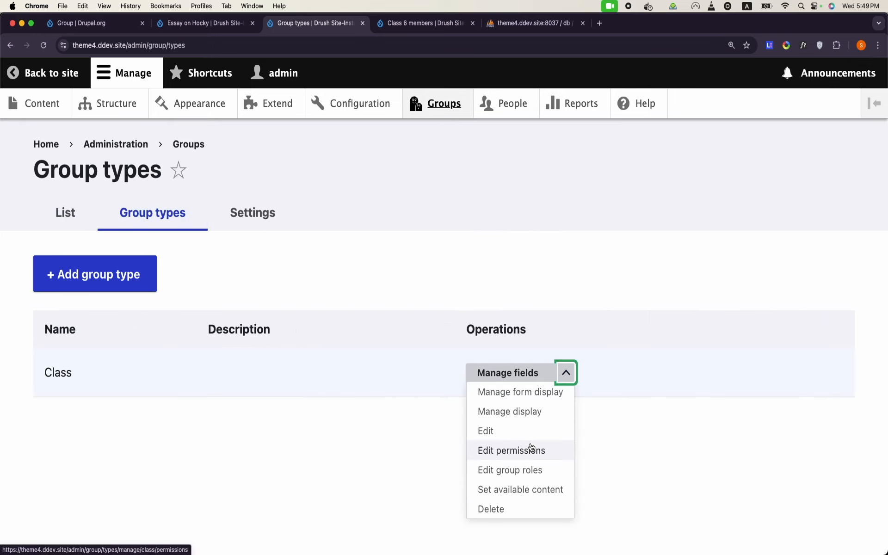
left_click(532, 446)
scroll(531, 447, "down", 3)
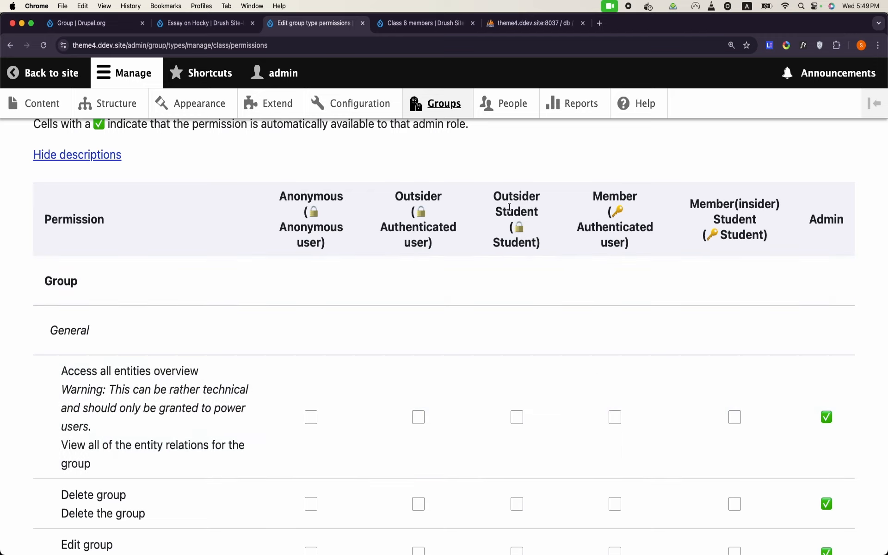
left_click_drag(492, 192, 609, 212)
left_click_drag(690, 199, 774, 252)
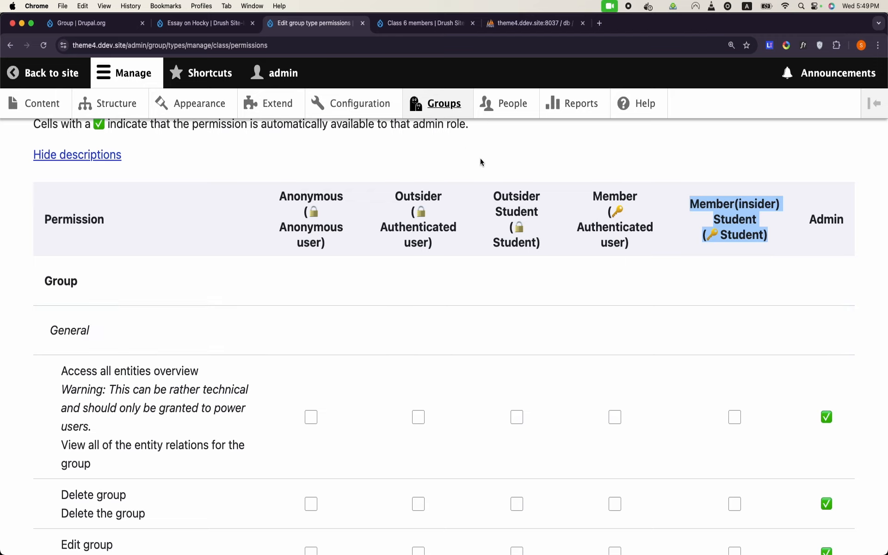
Step: Open the Groups overview in a new browser tab and switch to it
right_click(434, 103)
left_click(468, 109)
left_click(388, 24)
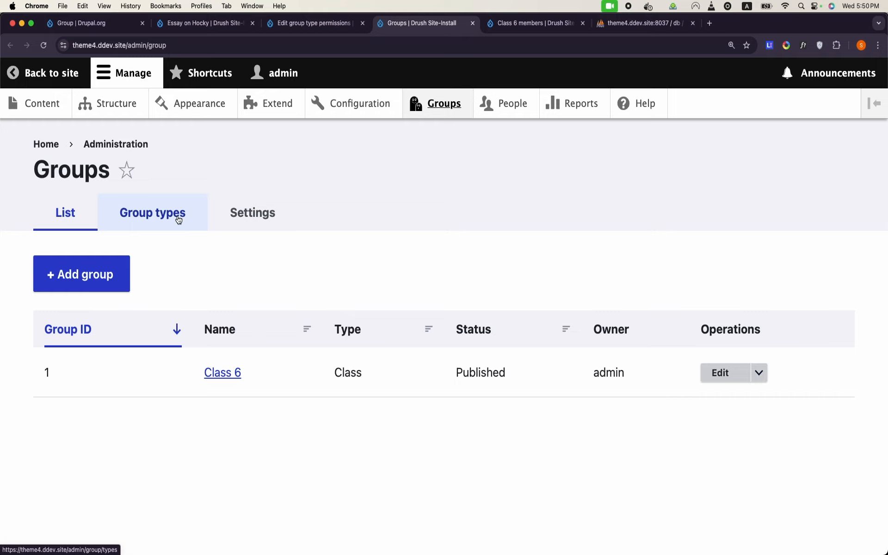
Step: Remove the member who joined at 12:43 from Class 6's member list and confirm the deletion
left_click(233, 379)
left_click(605, 351)
scroll(603, 348, "down", 9)
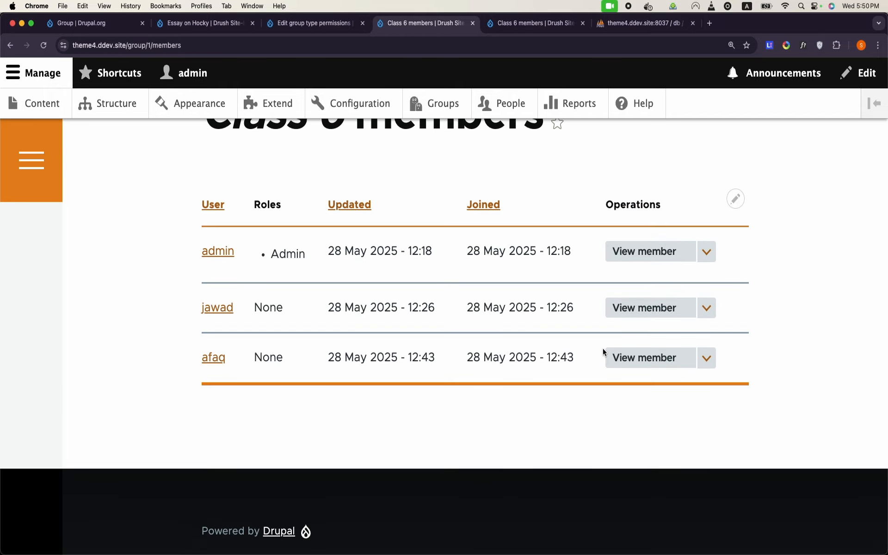
scroll(603, 349, "up", 1)
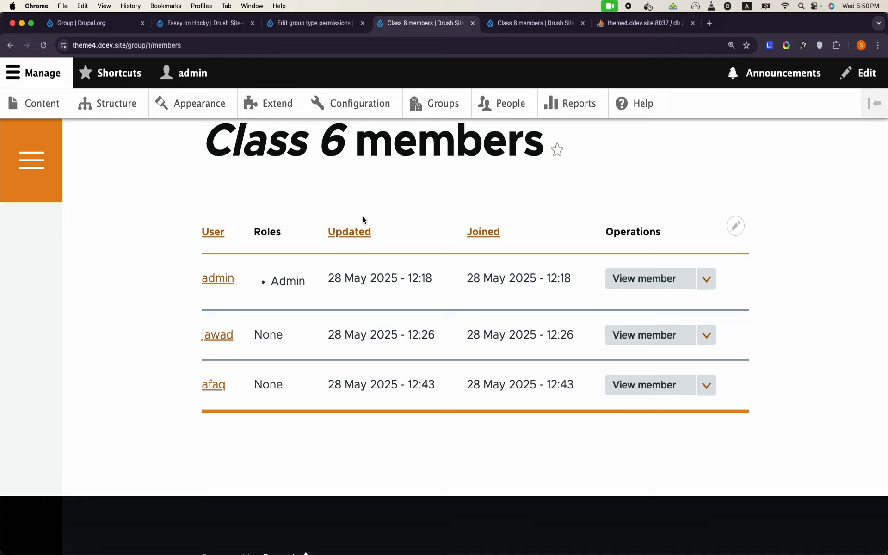
scroll(362, 218, "up", 1)
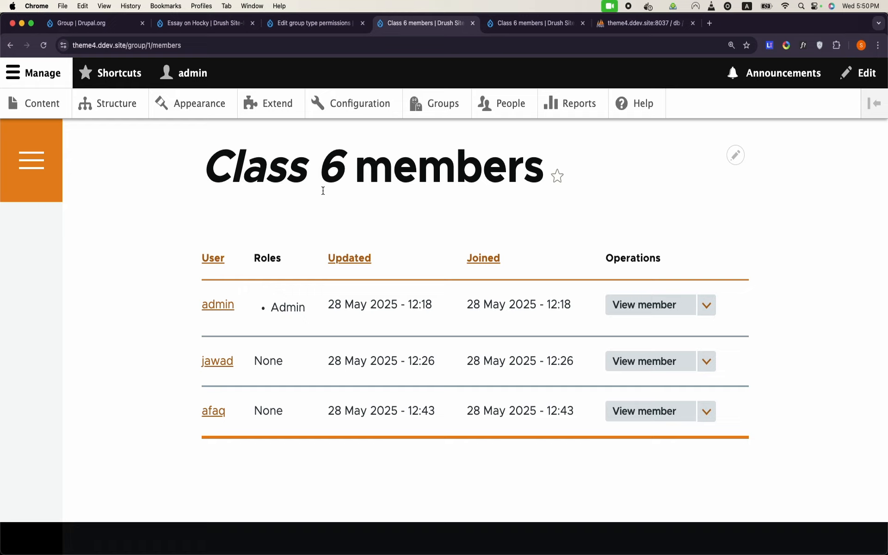
left_click(708, 411)
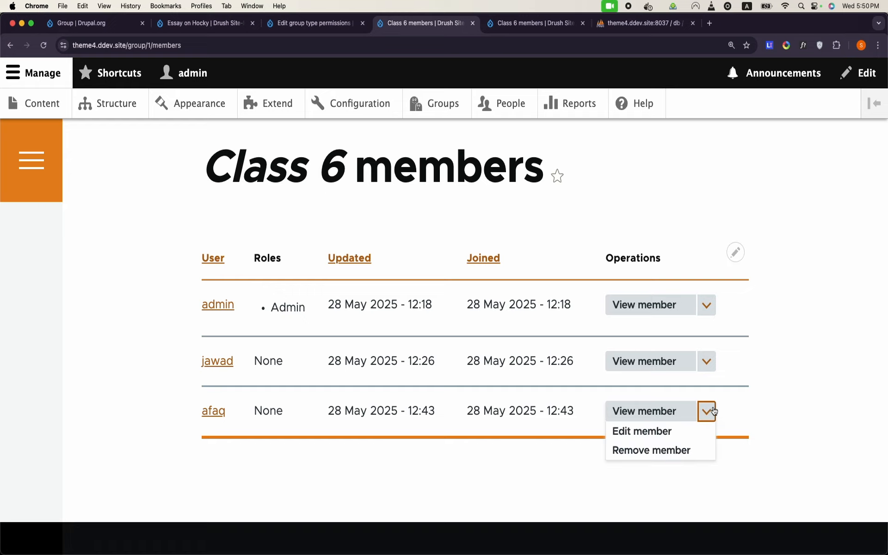
left_click(679, 451)
left_click(78, 300)
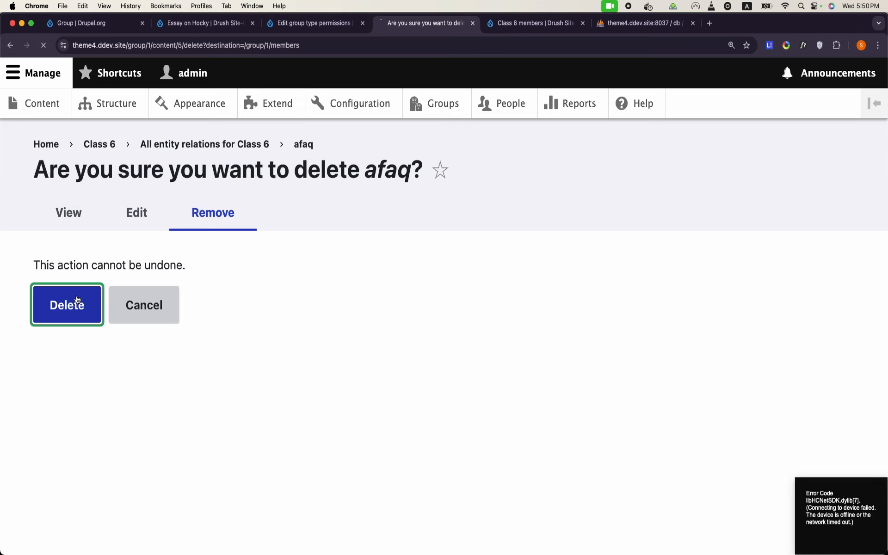
scroll(375, 310, "down", 8)
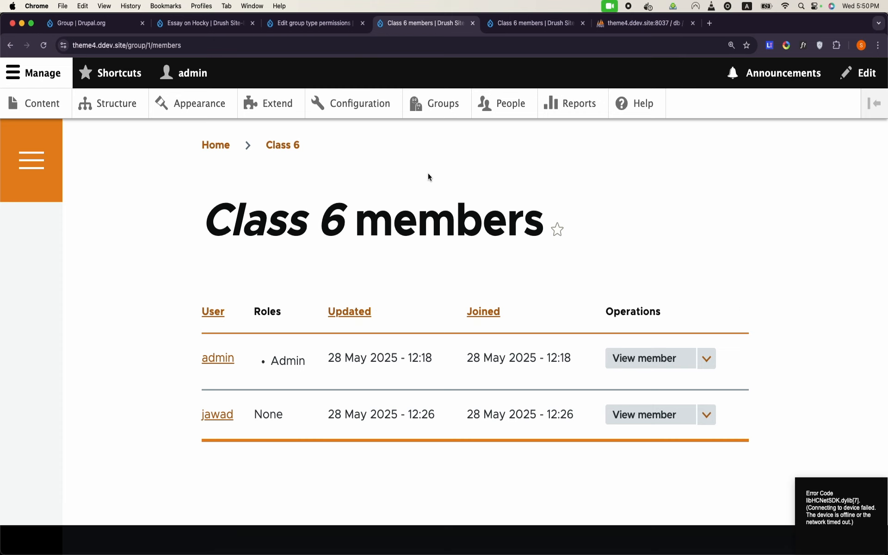
Step: Browse group_relationship and group_relationship__group_roles, then group_relationship_field_data's four remaining rows
left_click(599, 21)
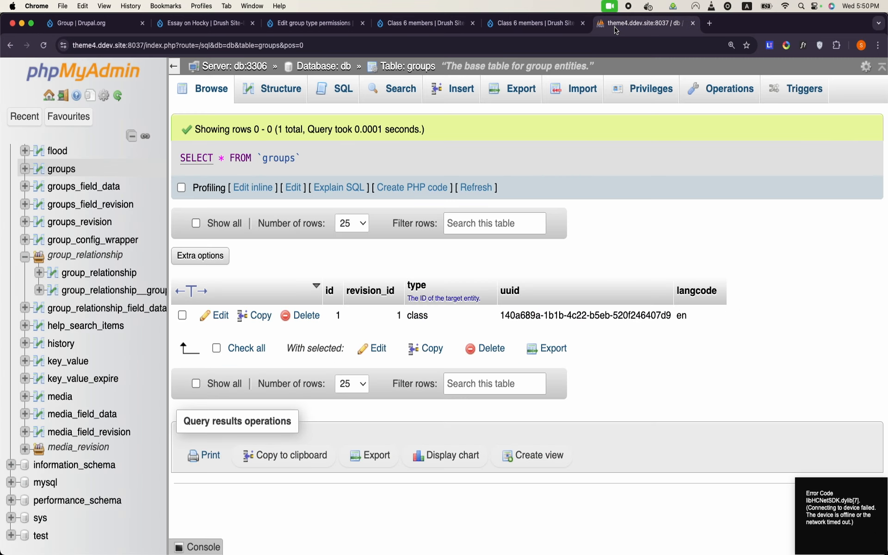
scroll(105, 192, "up", 5)
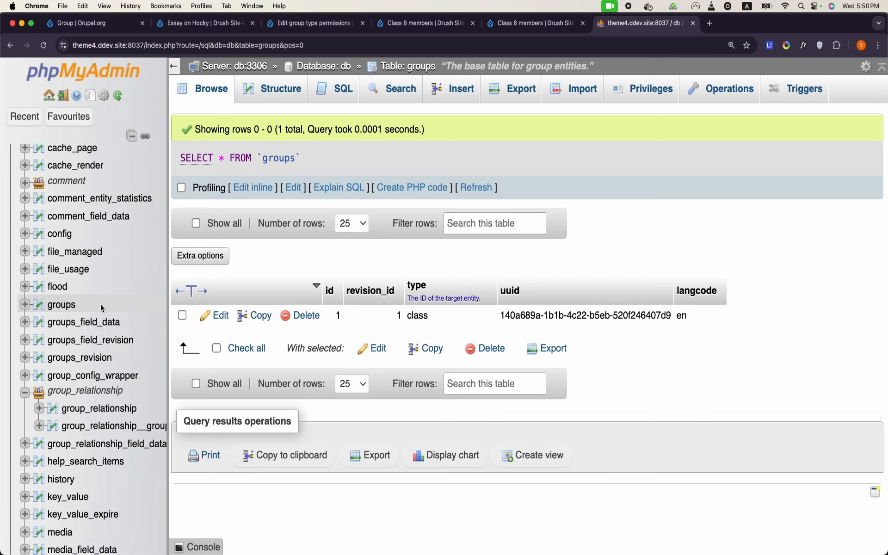
left_click(106, 414)
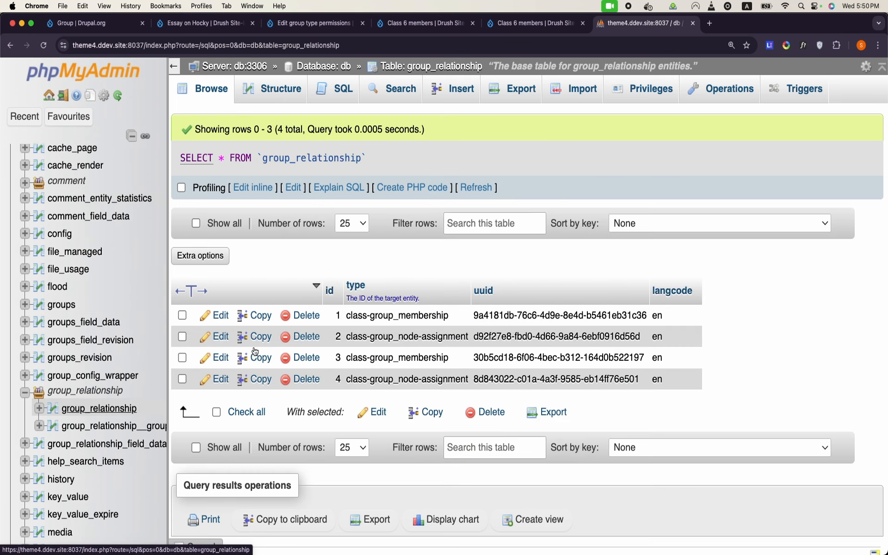
left_click(120, 429)
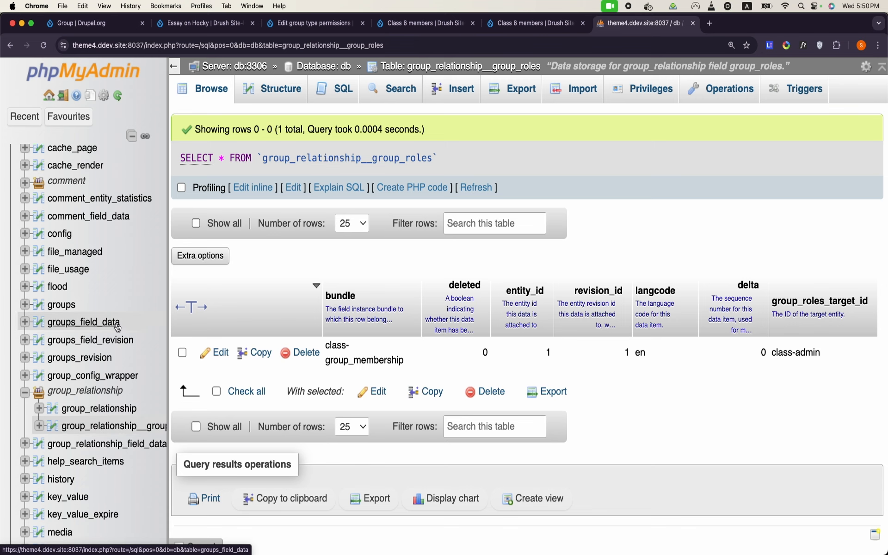
left_click(324, 67)
scroll(204, 353, "down", 13)
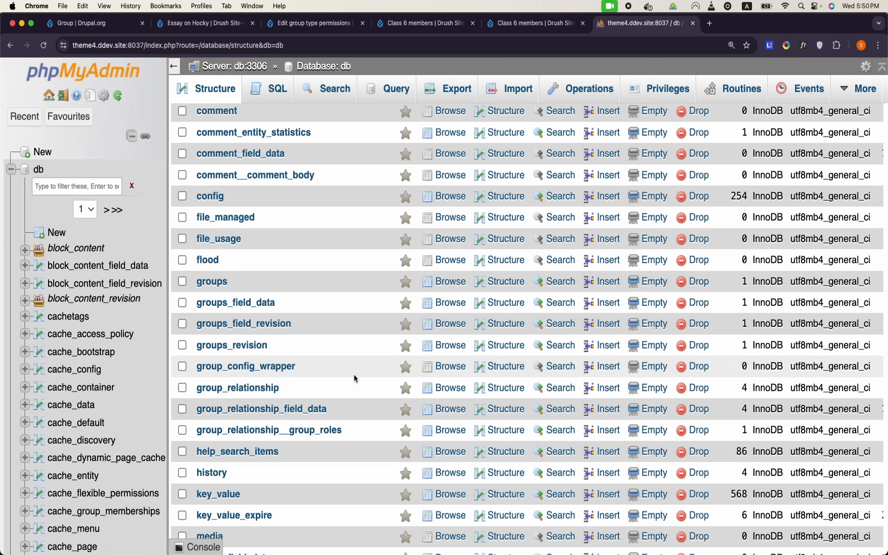
left_click(258, 409)
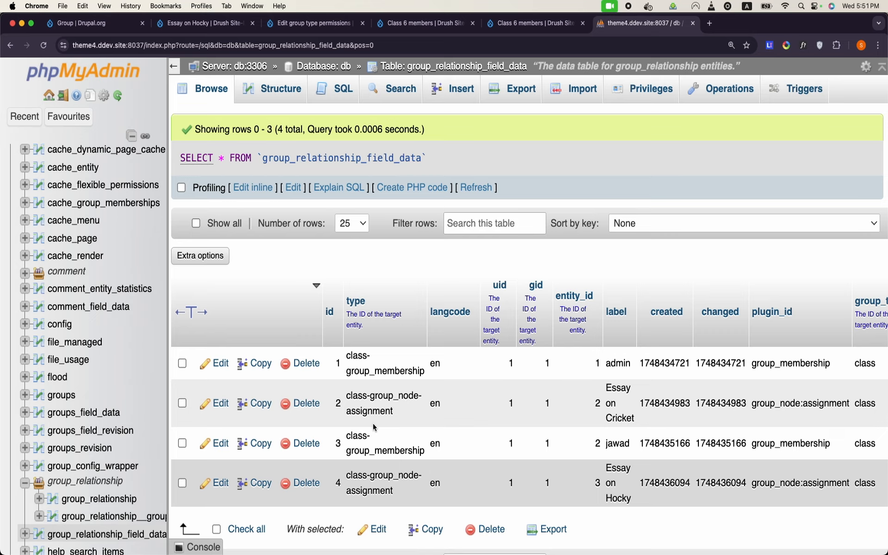
scroll(381, 445, "down", 2)
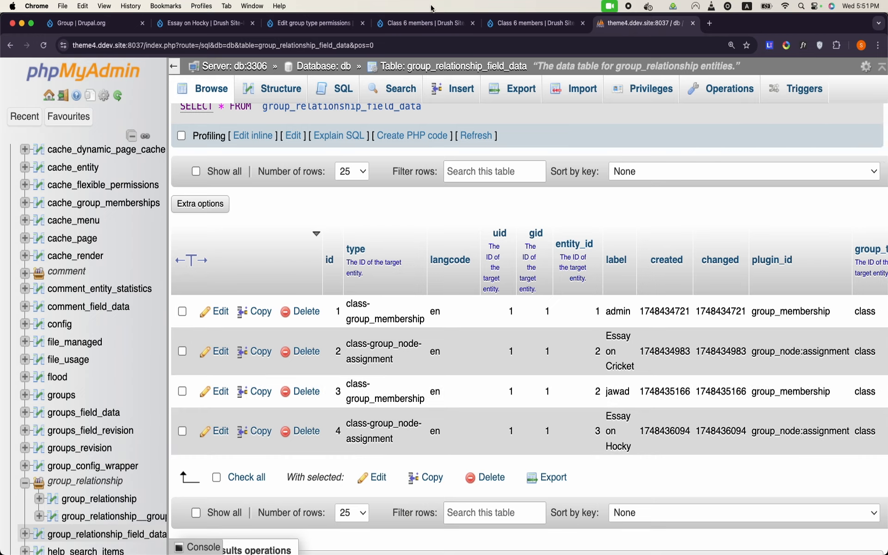
Step: Move 'View any content item entities' from Member to Member(insider) Student and save the permissions
left_click(309, 23)
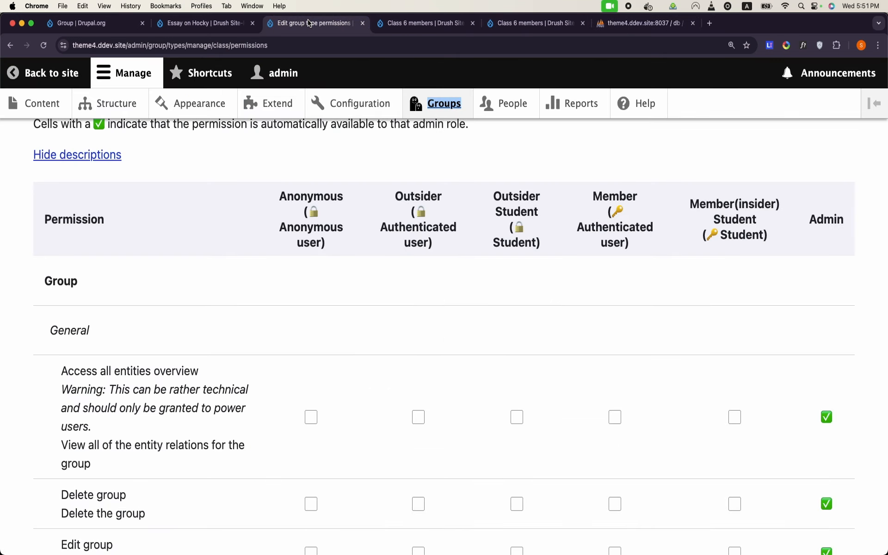
scroll(453, 163, "down", 2)
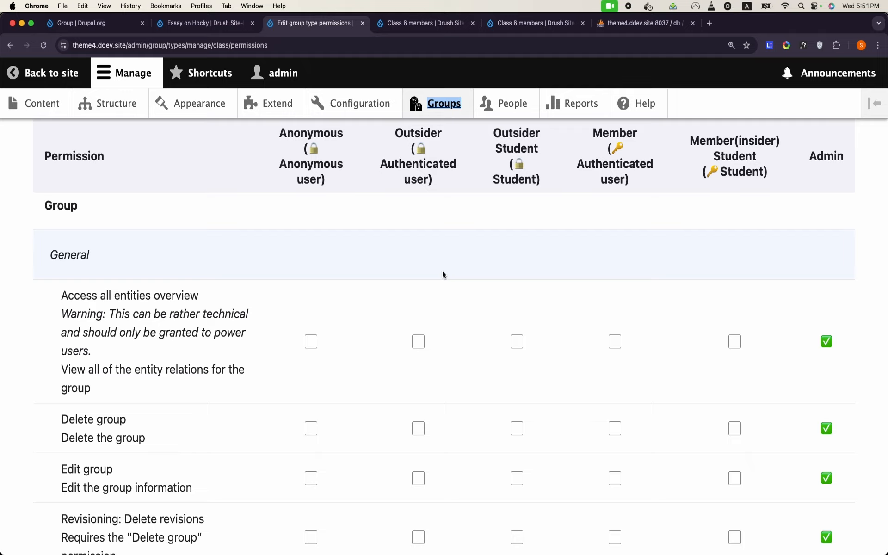
scroll(442, 273, "down", 7)
scroll(442, 274, "down", 15)
scroll(442, 270, "down", 5)
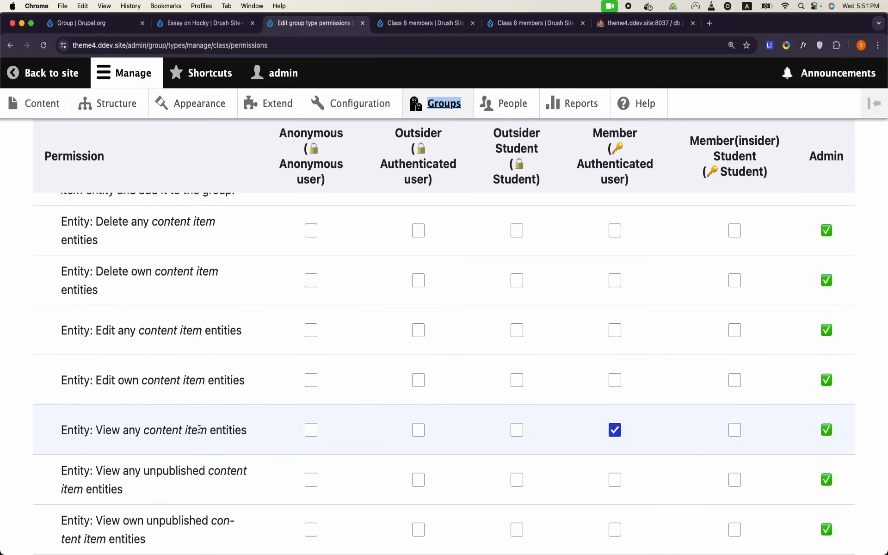
left_click_drag(103, 430, 241, 441)
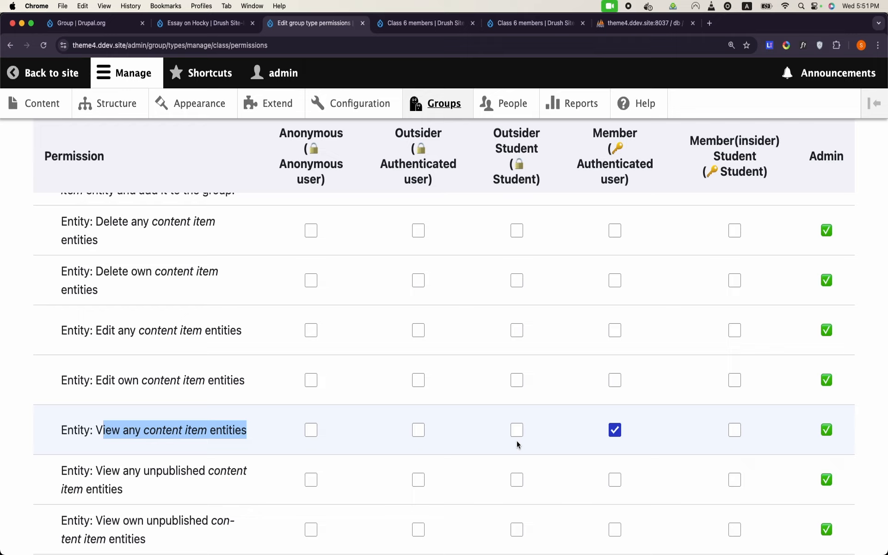
left_click(615, 430)
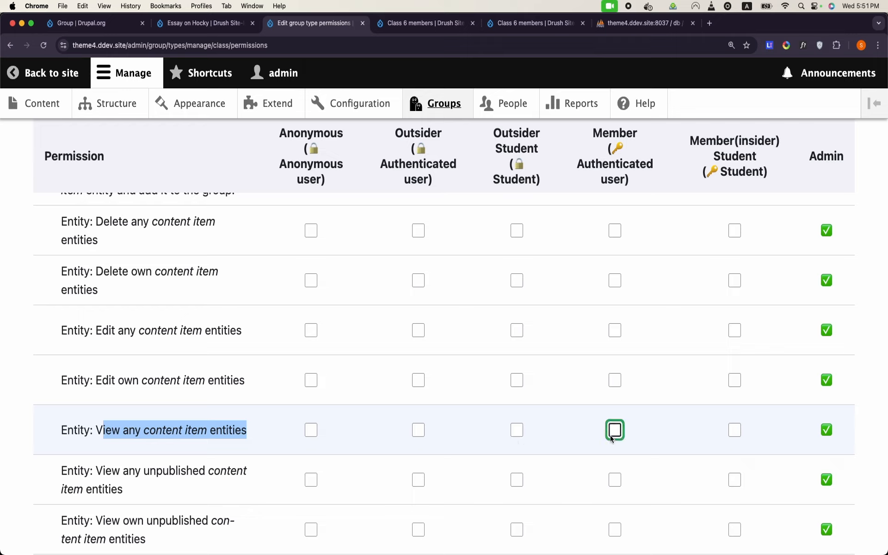
left_click(735, 434)
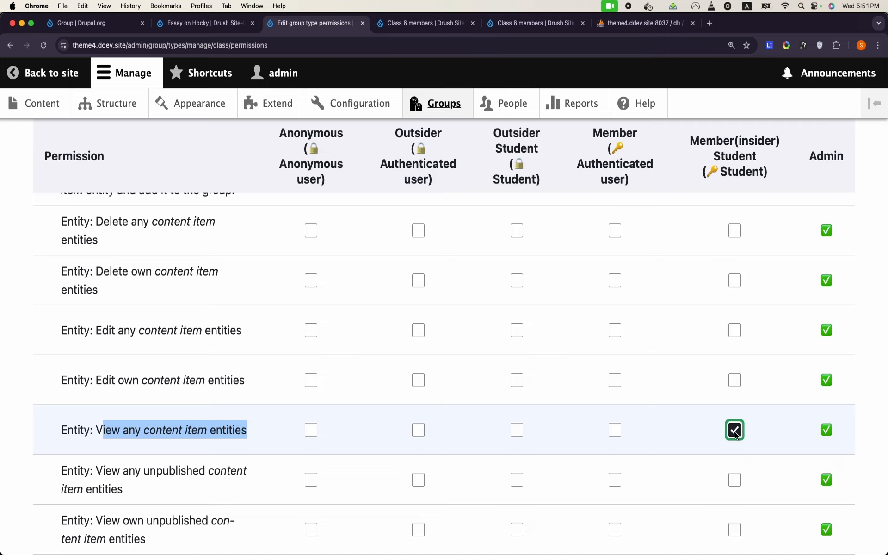
scroll(735, 432, "down", 10)
left_click(146, 462)
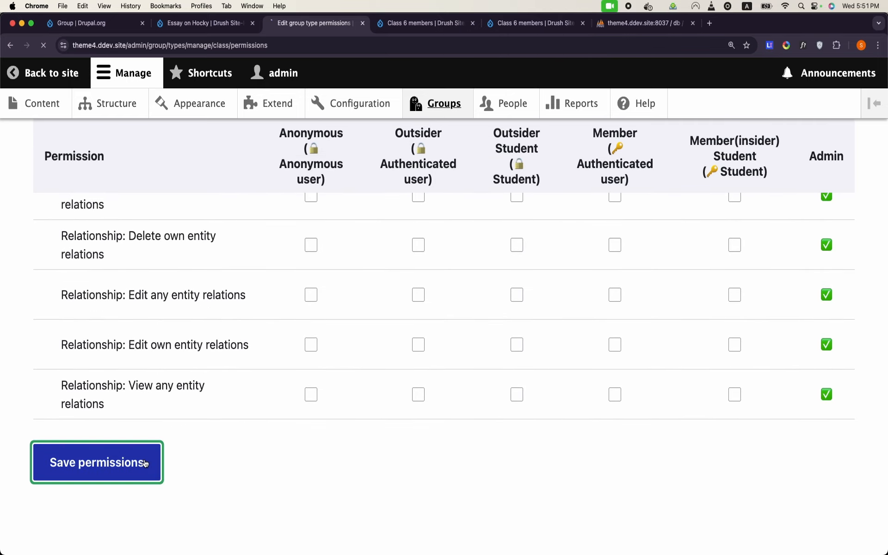
Step: Bring up the Chrome Dock list of open browser windows
scroll(145, 460, "down", 10)
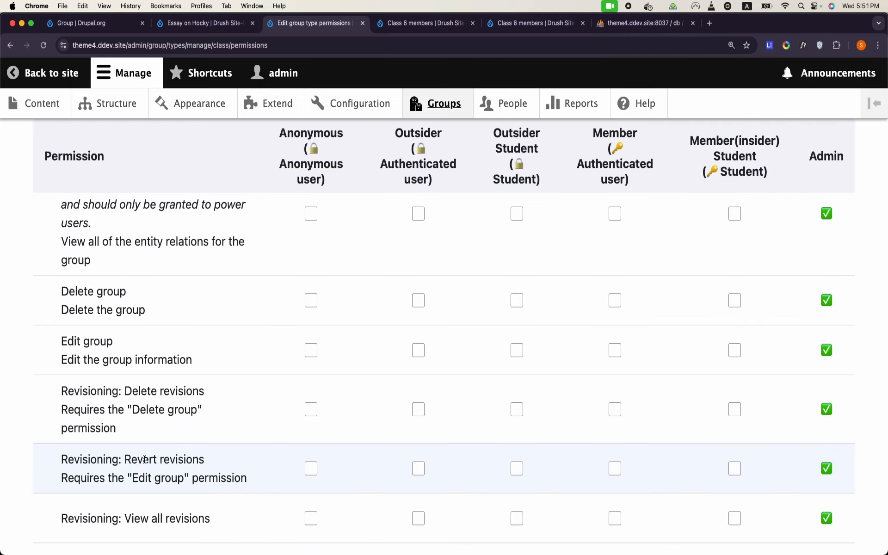
scroll(145, 460, "down", 3)
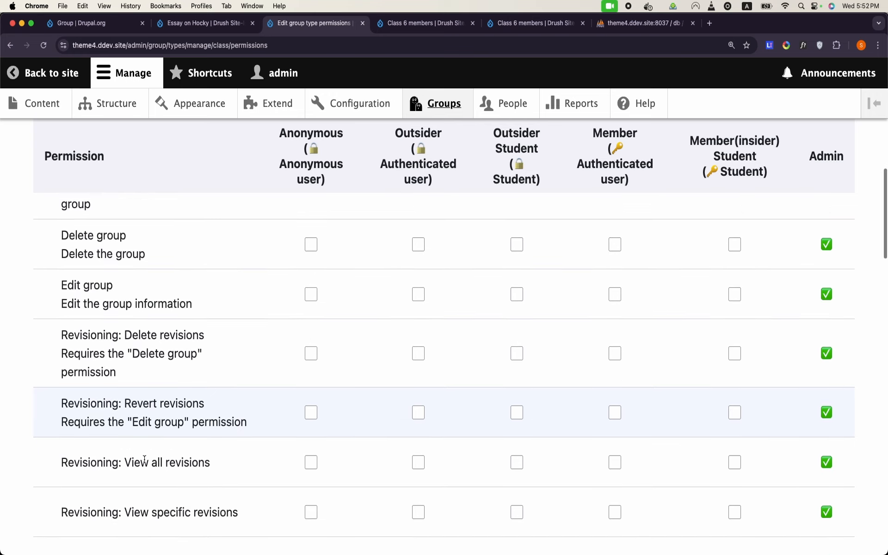
mouse_move(324, 552)
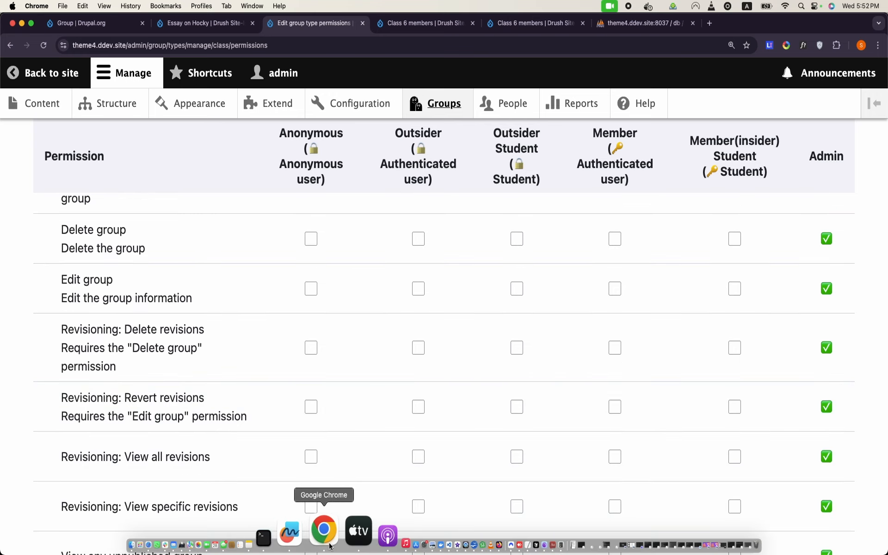
right_click(322, 536)
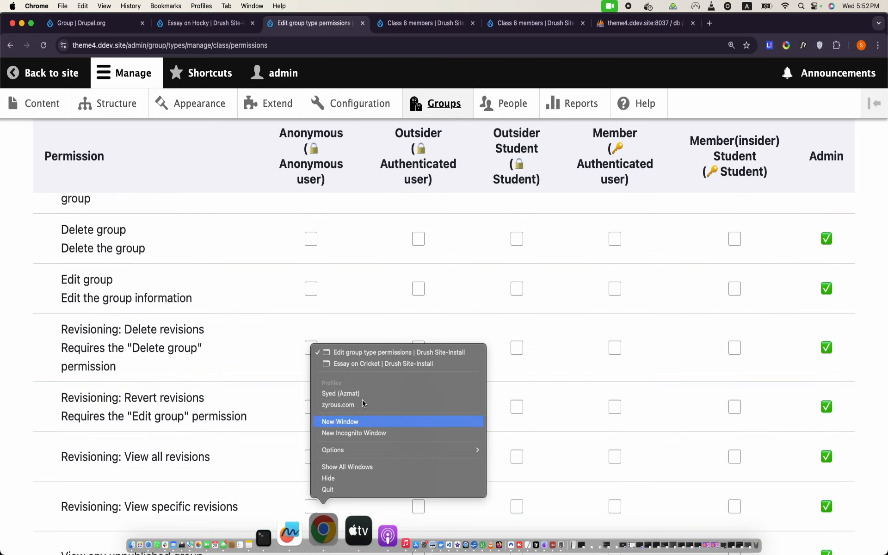
Step: In the Essay on Cricket window, log in with the student's username and password
left_click(385, 364)
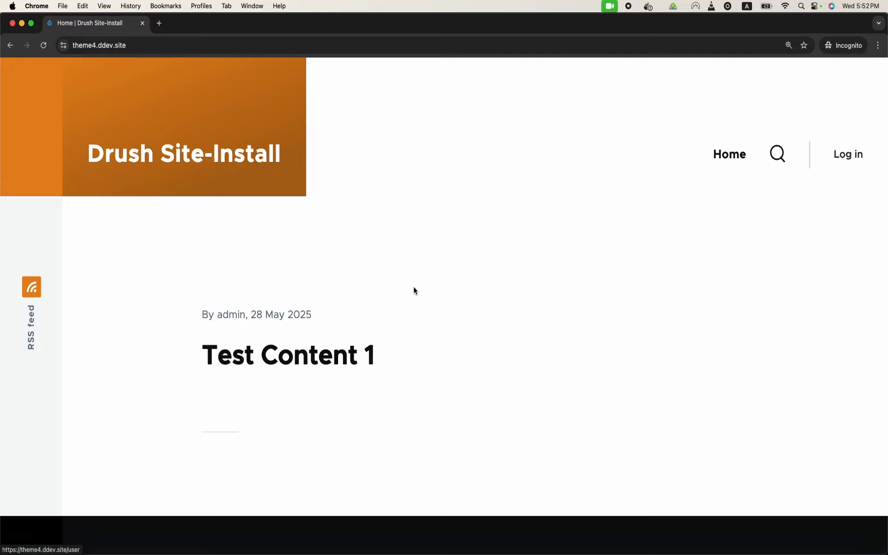
left_click(842, 161)
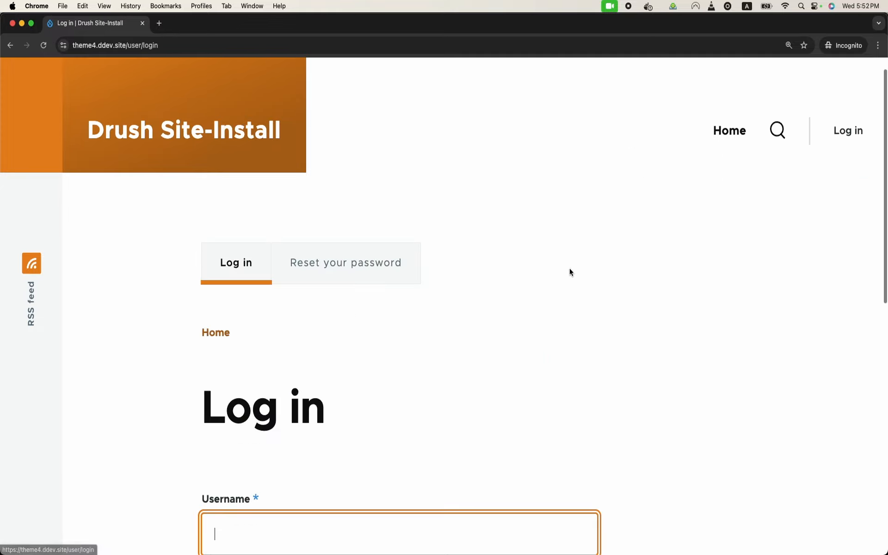
type("afaq")
scroll(498, 290, "down", 3)
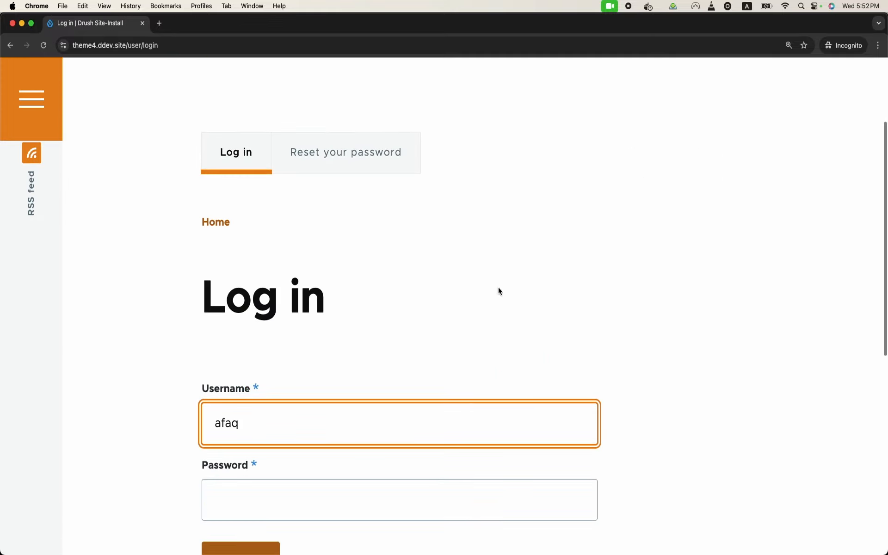
left_click(391, 496)
type("••••••")
scroll(444, 324, "down", 3)
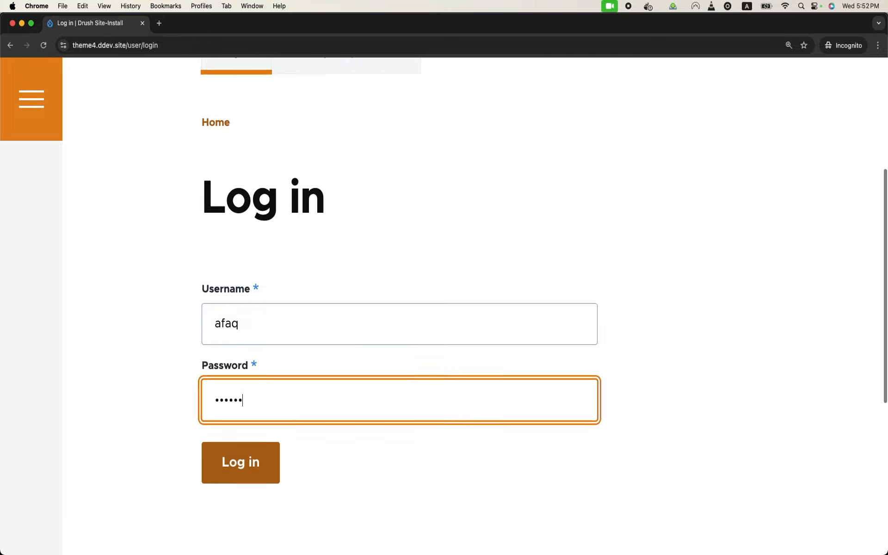
left_click(240, 420)
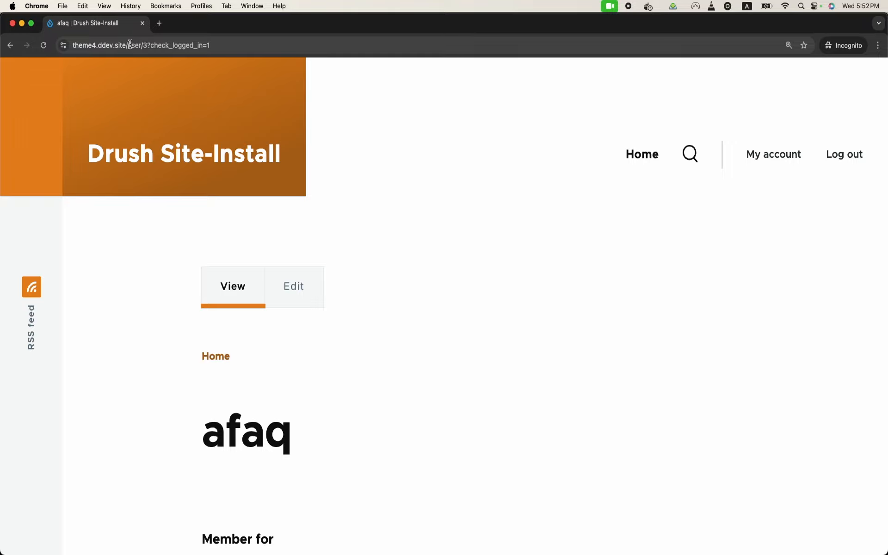
Step: Load node/2 as the student, which shows Access denied
left_click_drag(130, 44, 320, 115)
type("node/2")
key("Return")
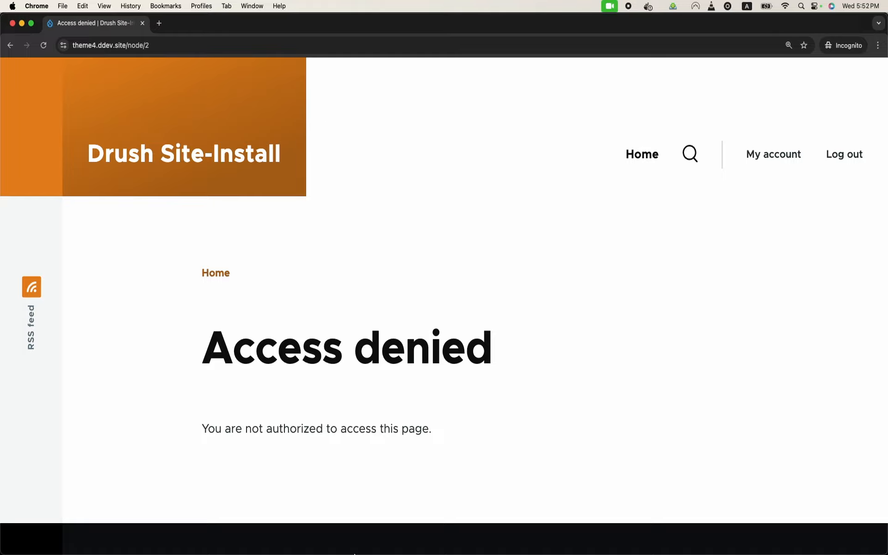
right_click(330, 542)
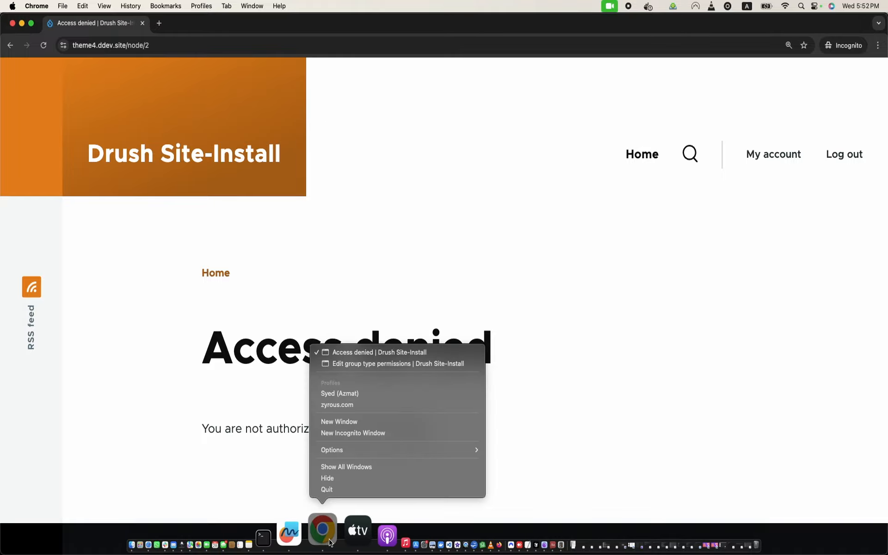
Step: In the permissions window, tick Outsider Student for 'View published group'
left_click(392, 365)
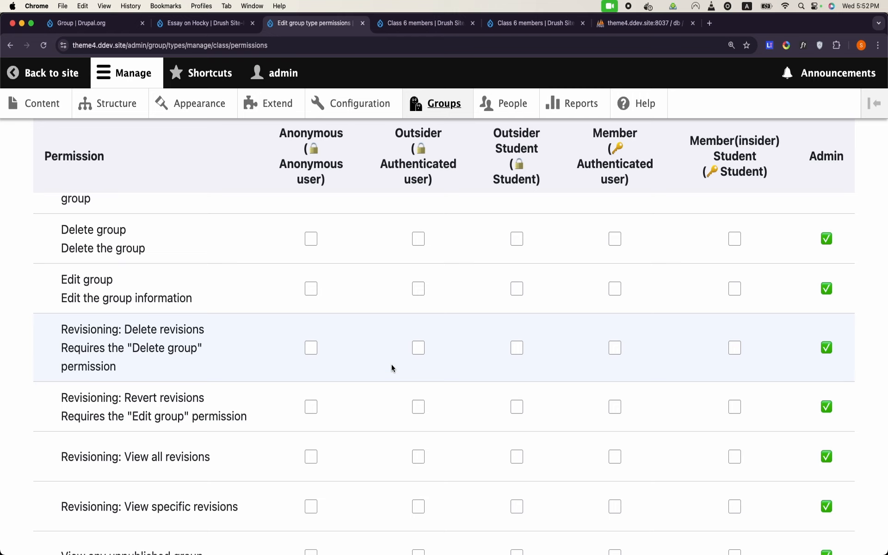
scroll(544, 374, "down", 8)
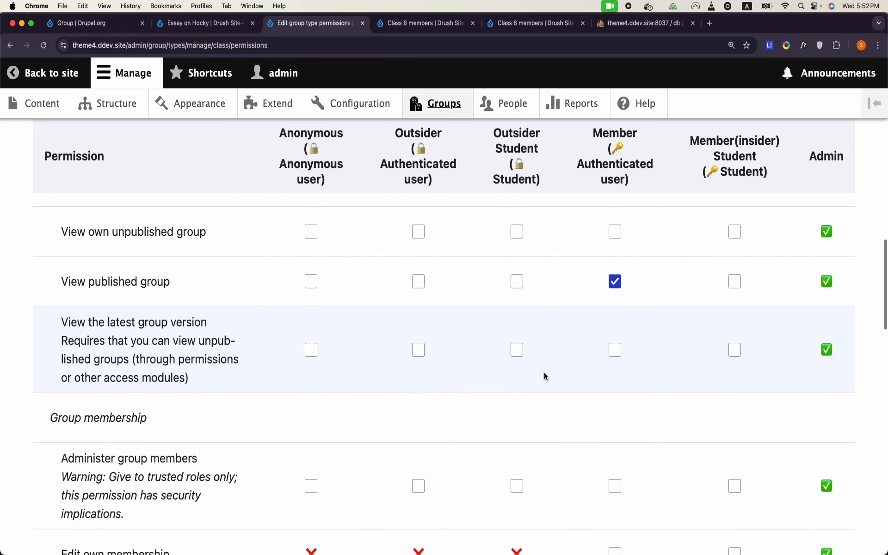
scroll(544, 376, "up", 1)
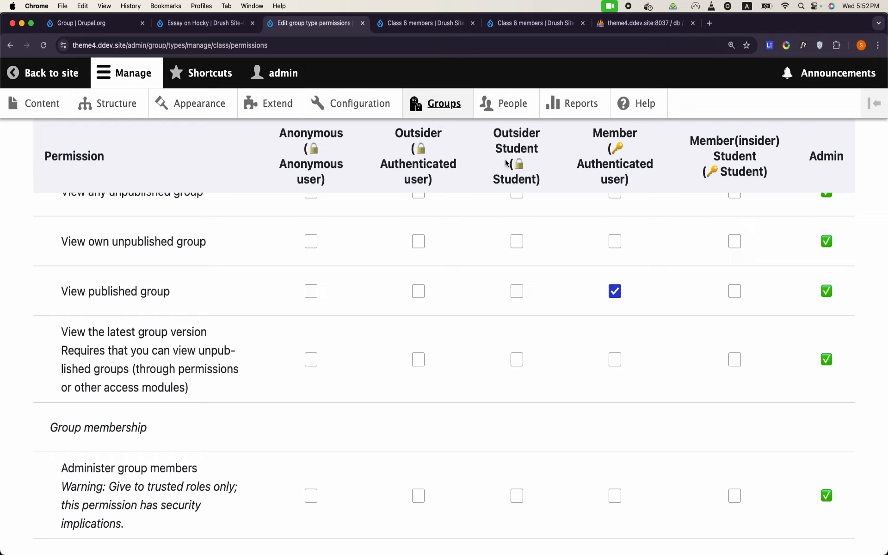
left_click(515, 296)
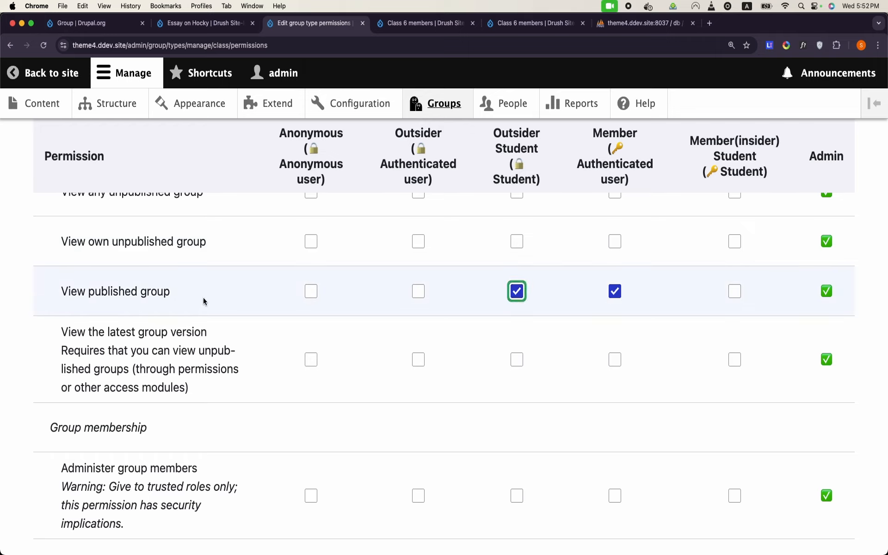
Step: Tick Outsider Student for 'Entity: View any content item entities' and save the permissions
scroll(518, 297, "down", 17)
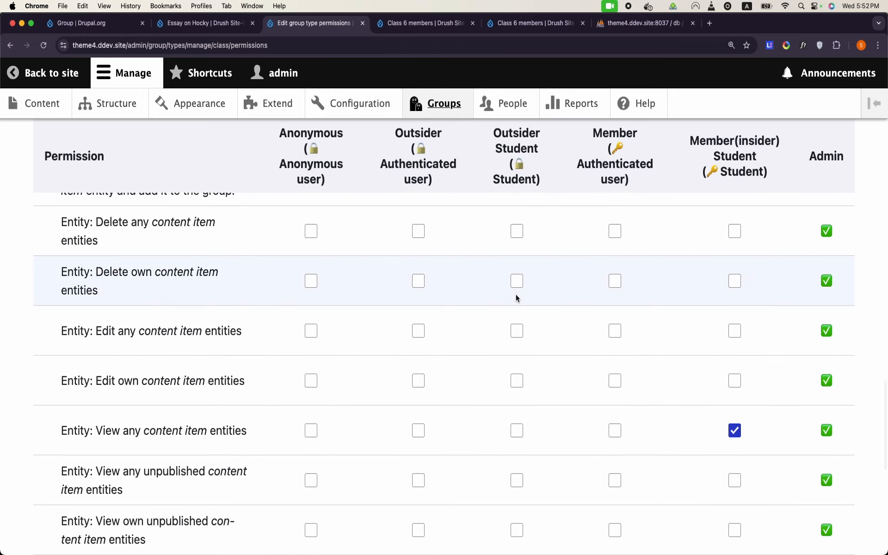
scroll(516, 298, "down", 3)
scroll(517, 298, "down", 2)
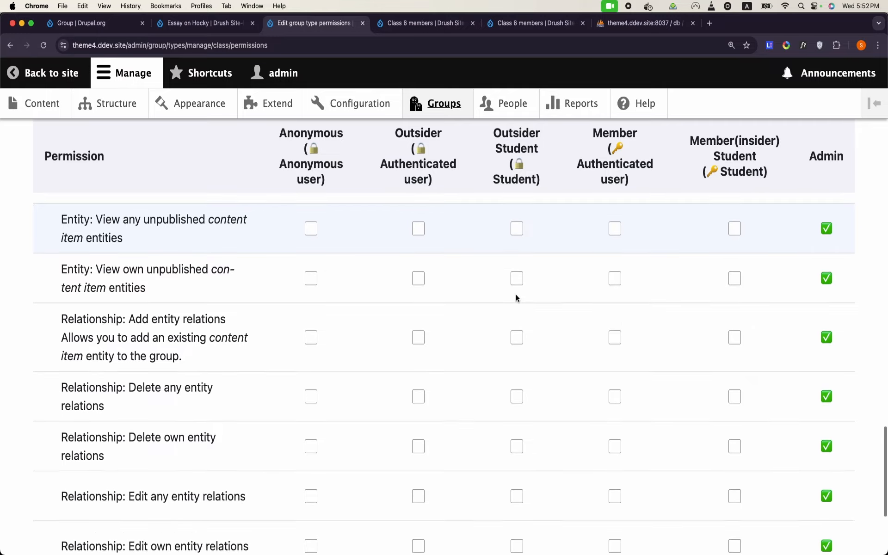
scroll(517, 297, "up", 5)
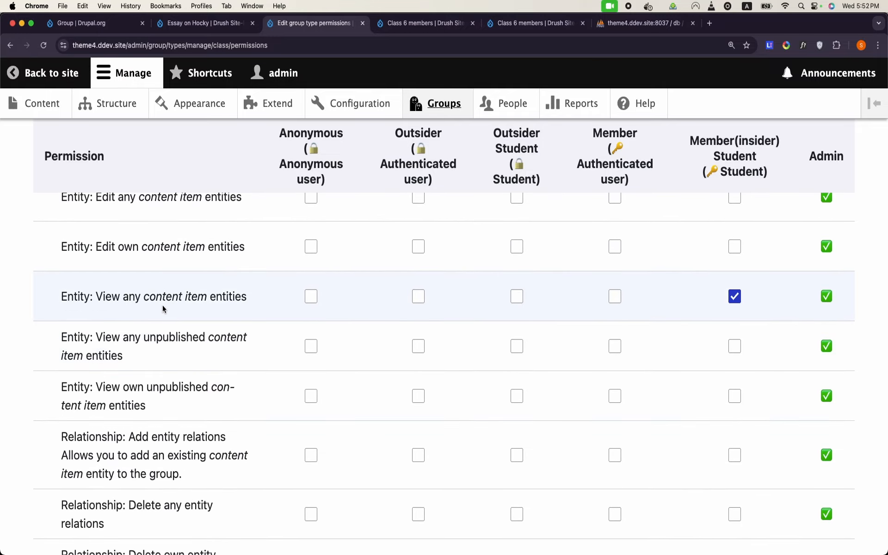
left_click(518, 299)
scroll(519, 151, "down", 5)
scroll(519, 151, "up", 8)
scroll(519, 153, "down", 1)
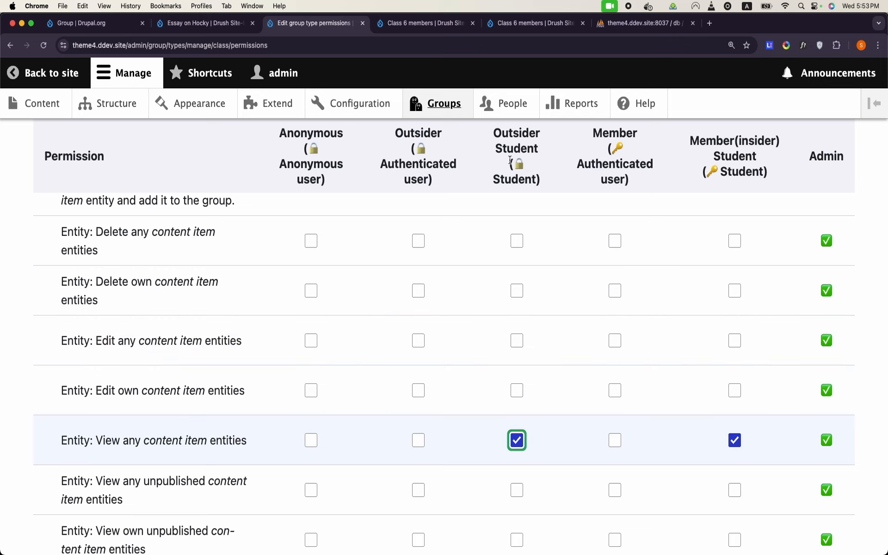
scroll(420, 389, "down", 15)
left_click(126, 460)
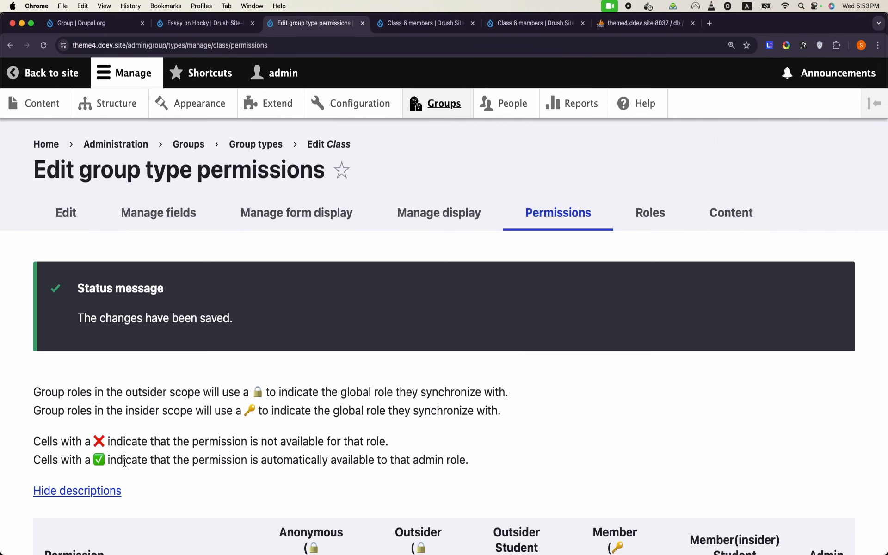
Step: Bring the student's incognito window forward and reload node/2, now showing Essay on Cricket
mouse_move(367, 550)
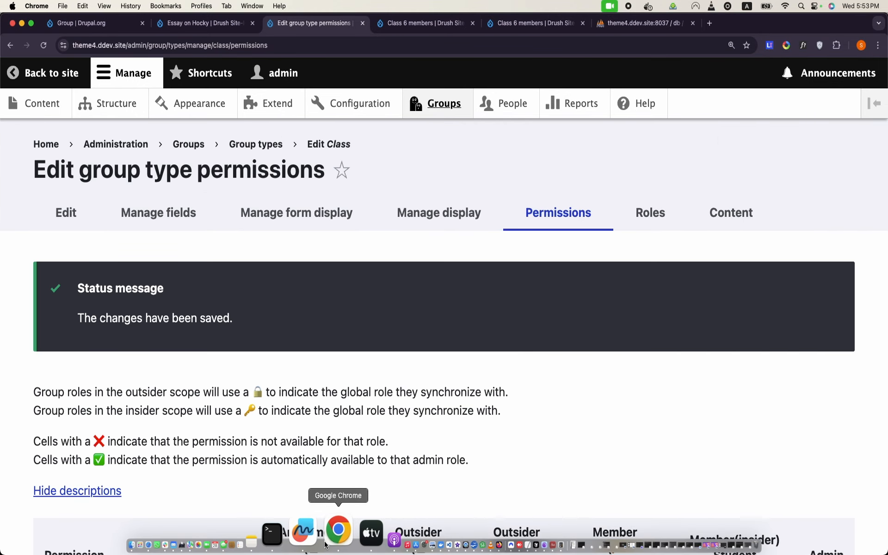
right_click(326, 546)
left_click(393, 353)
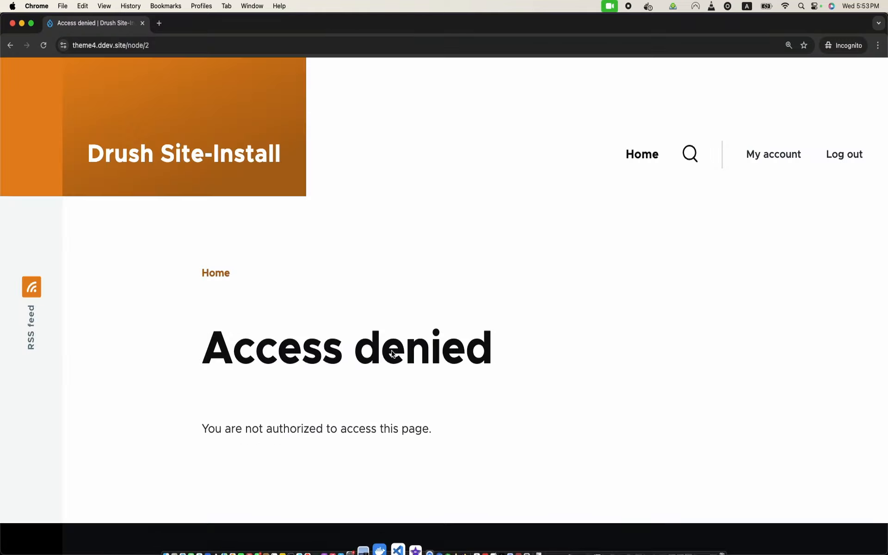
left_click(44, 45)
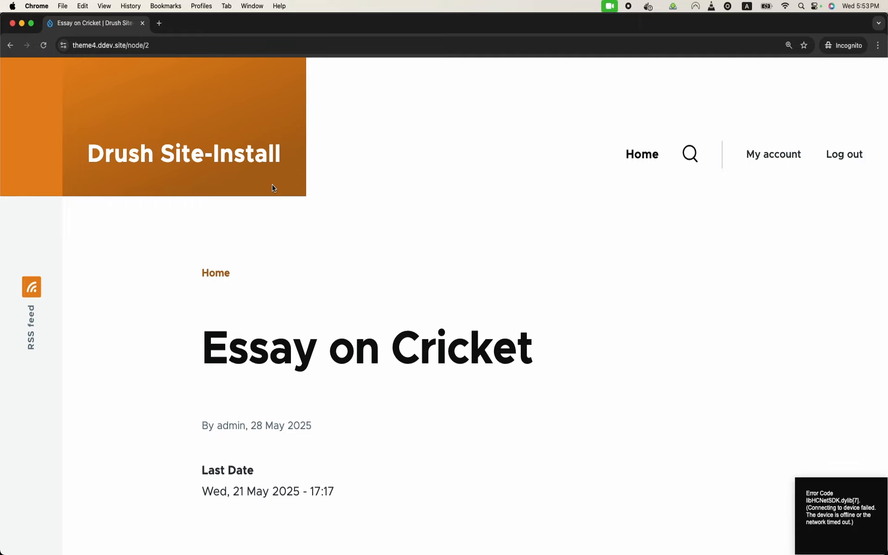
scroll(513, 254, "down", 3)
scroll(513, 253, "up", 3)
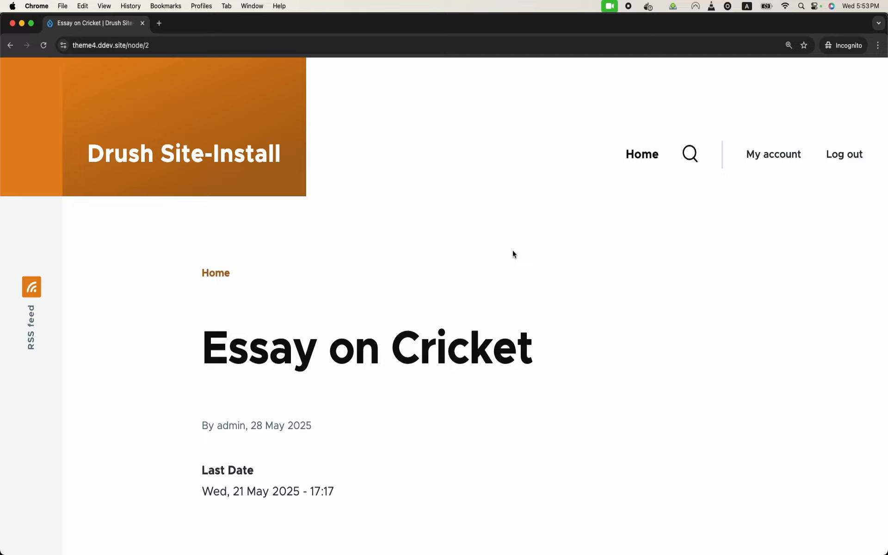
mouse_move(387, 553)
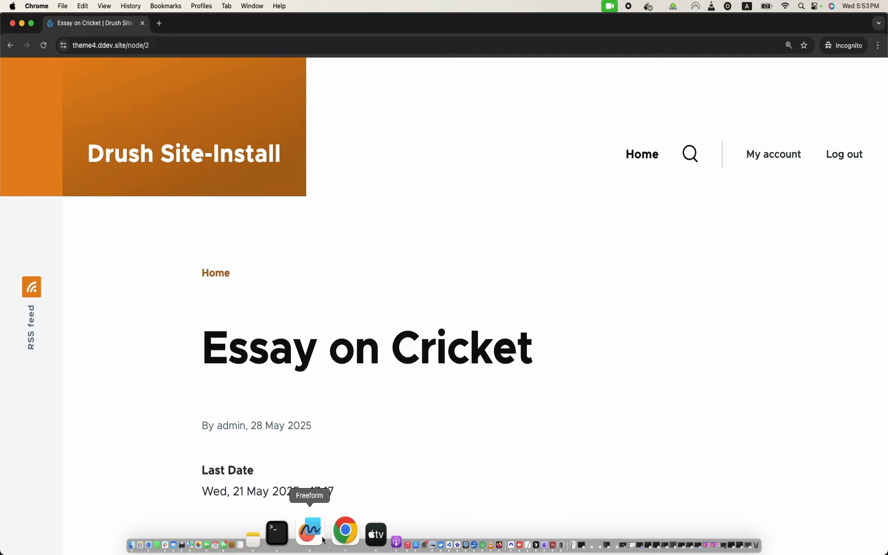
Step: Remove 'View any content item entities' from Member(insider) Student and save the permissions
right_click(326, 542)
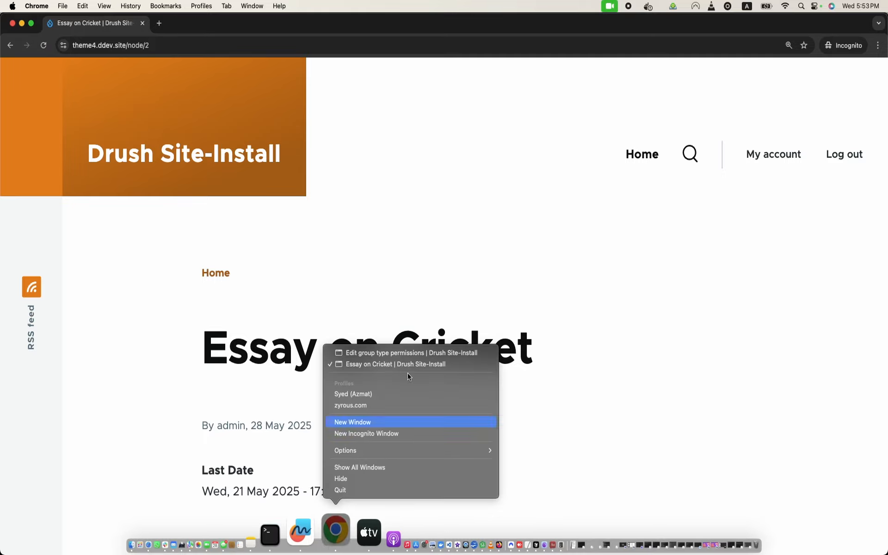
left_click(423, 357)
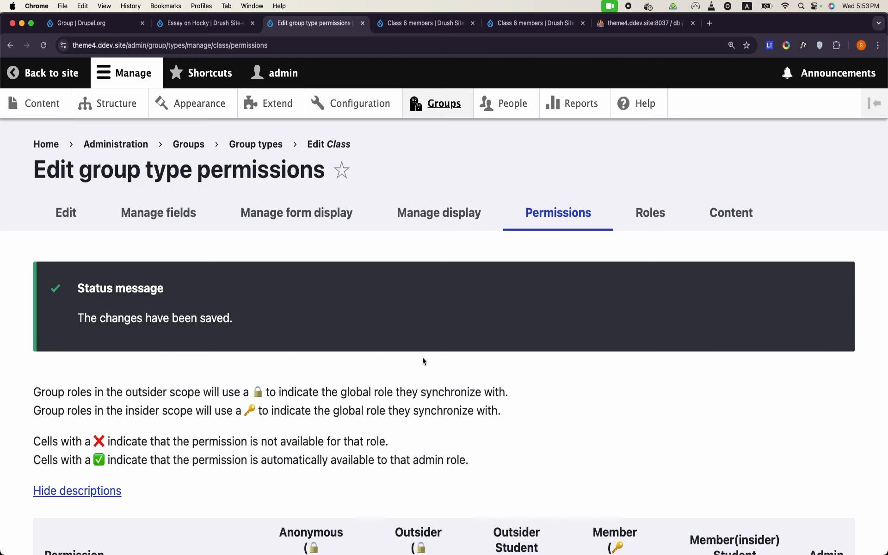
scroll(423, 357, "down", 10)
scroll(423, 360, "down", 15)
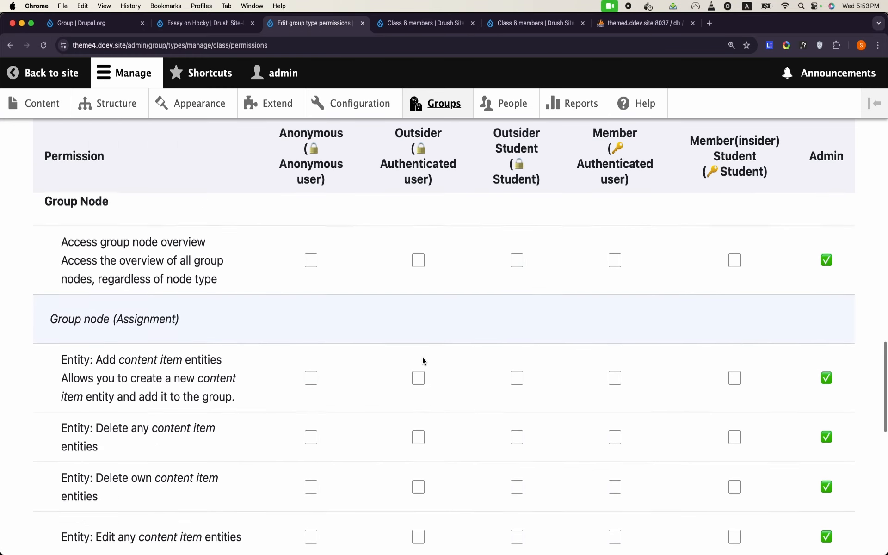
scroll(423, 361, "up", 2)
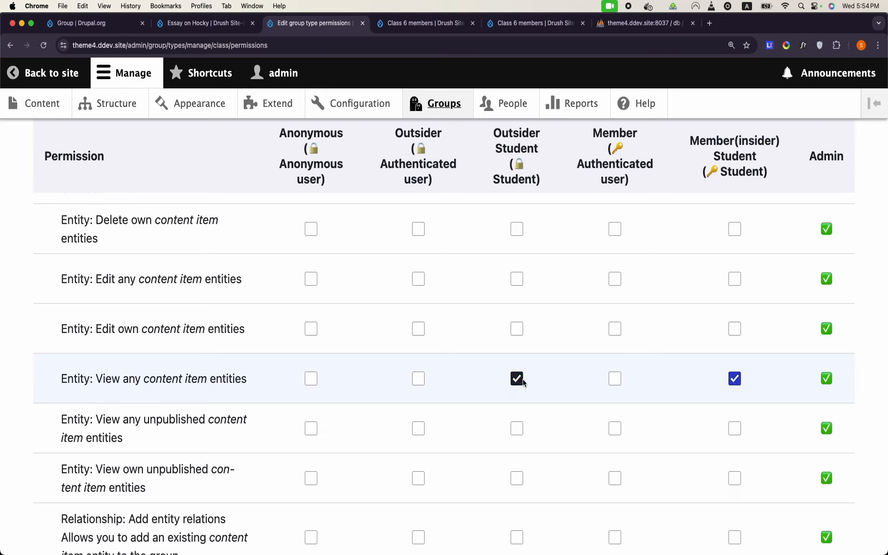
left_click(734, 378)
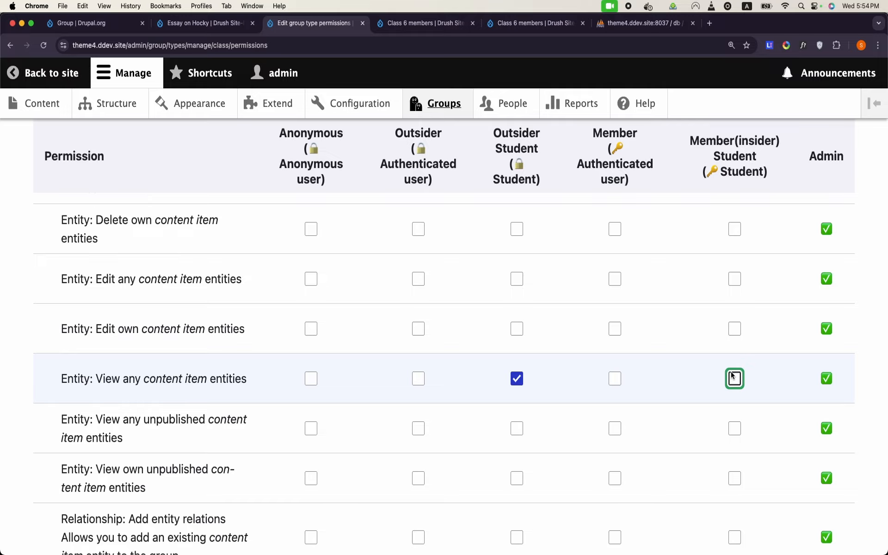
scroll(732, 377, "down", 8)
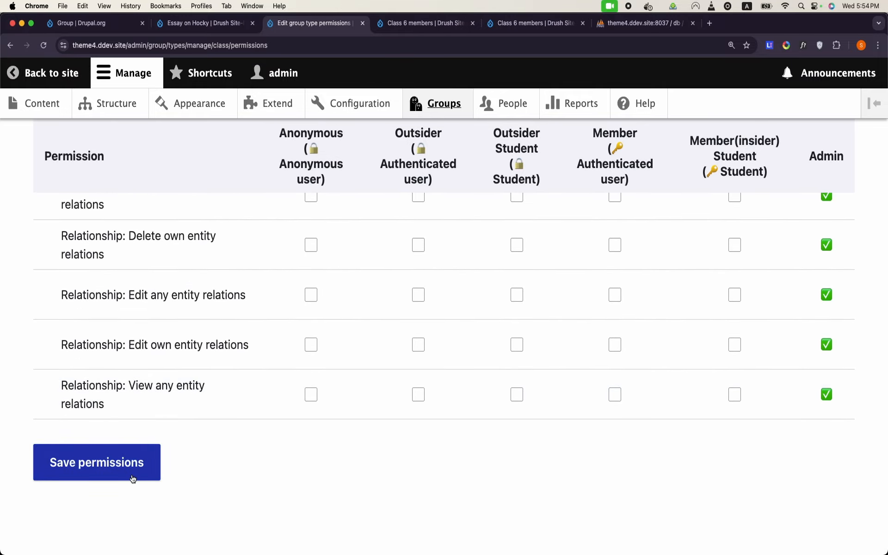
left_click(133, 478)
Step: Grant Member(insider) Student 'View any content item entities' again and save
scroll(328, 492, "down", 15)
scroll(328, 493, "down", 20)
scroll(329, 488, "up", 10)
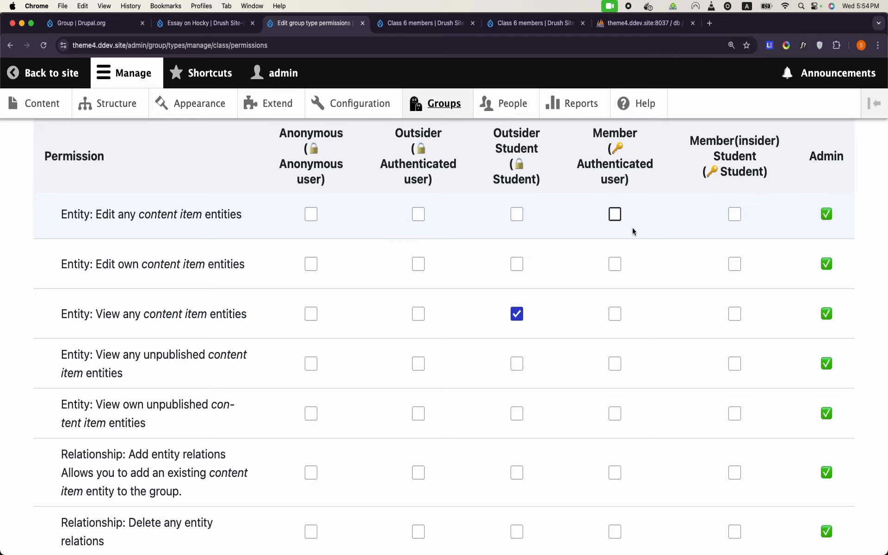
left_click(733, 316)
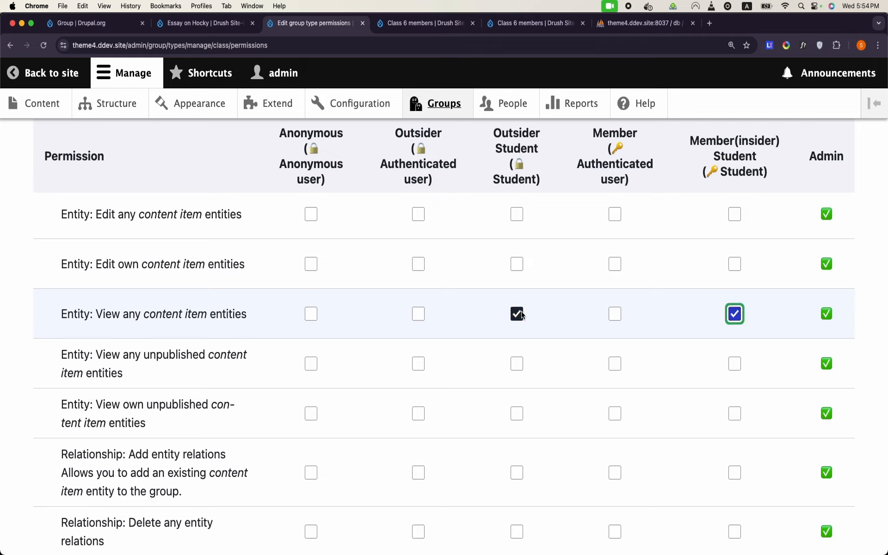
scroll(522, 314, "down", 10)
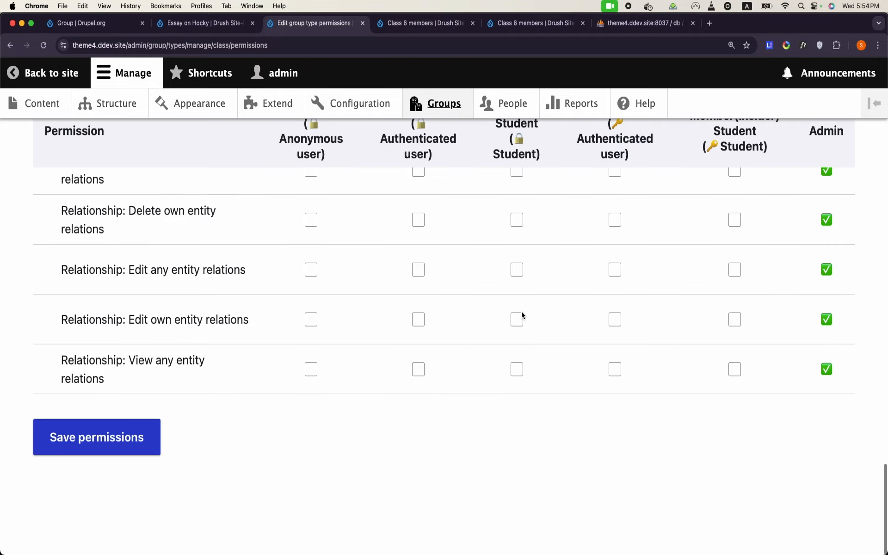
left_click(137, 480)
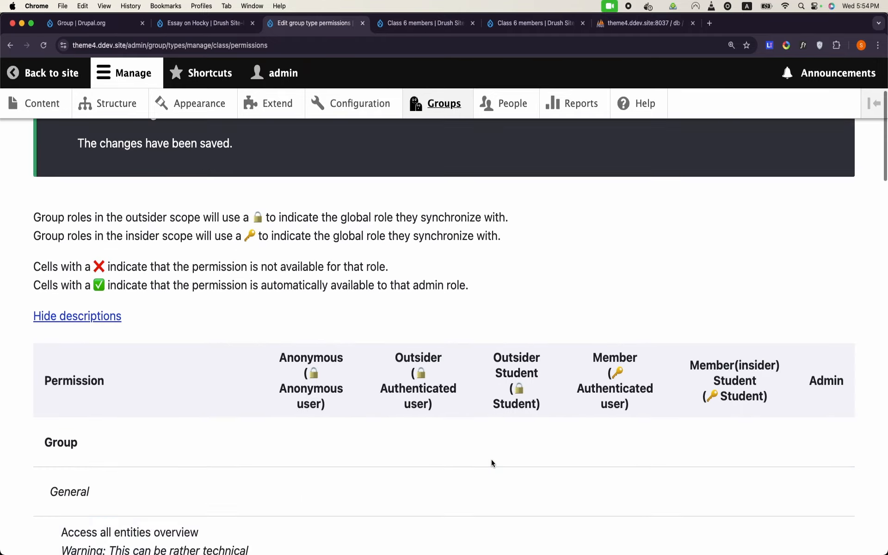
Step: Untick Outsider Student on 'View any content item entities' and save the permissions
scroll(494, 463, "down", 15)
scroll(494, 463, "down", 15)
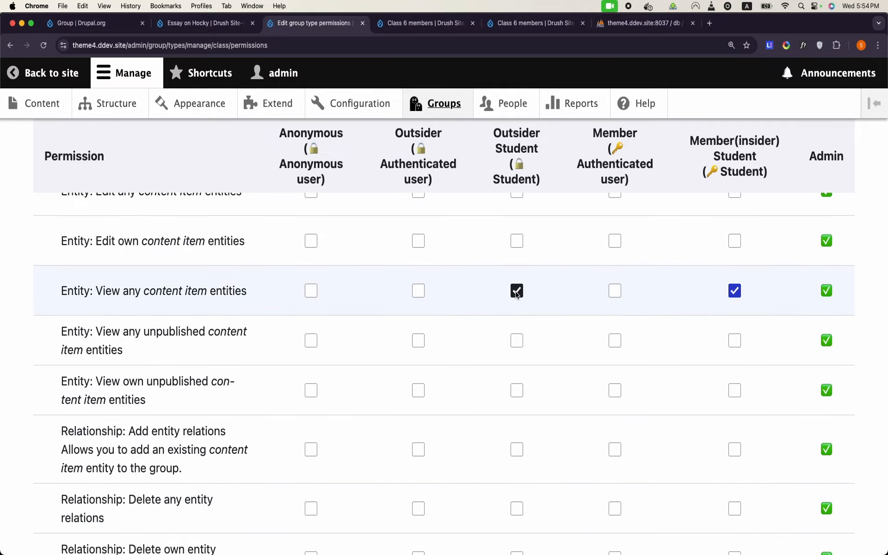
left_click(517, 292)
scroll(517, 294, "down", 10)
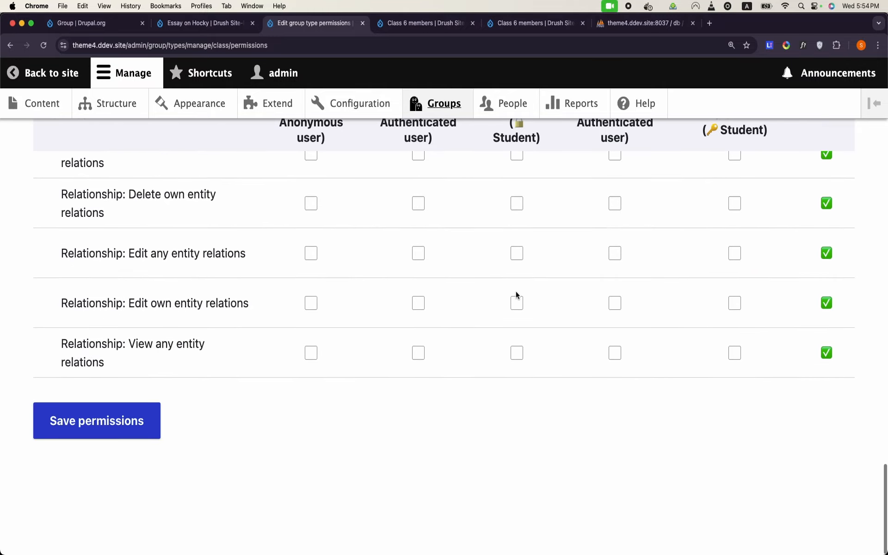
left_click(131, 474)
scroll(133, 471, "down", 20)
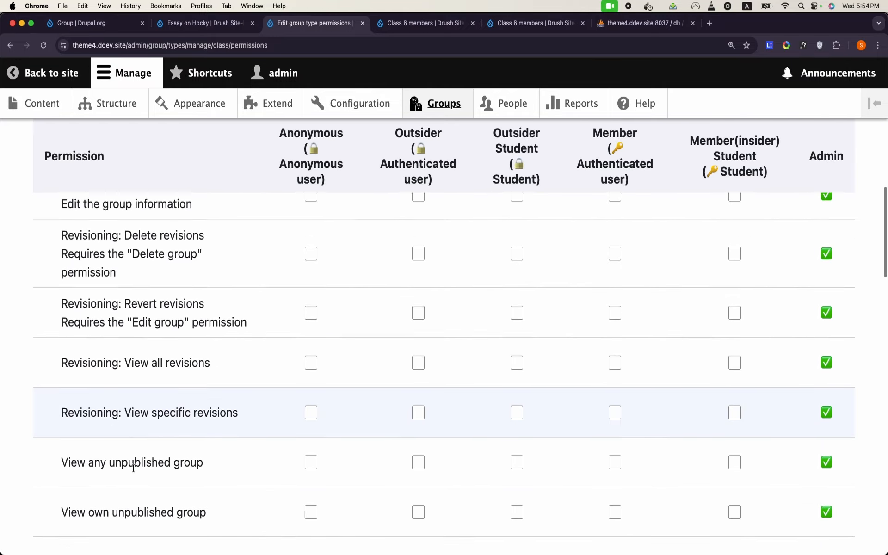
scroll(133, 470, "down", 10)
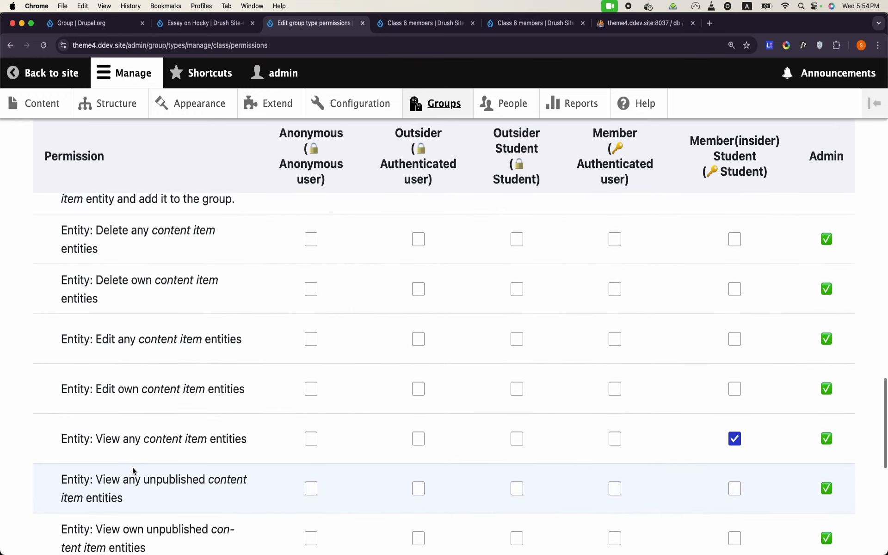
scroll(133, 471, "up", 1)
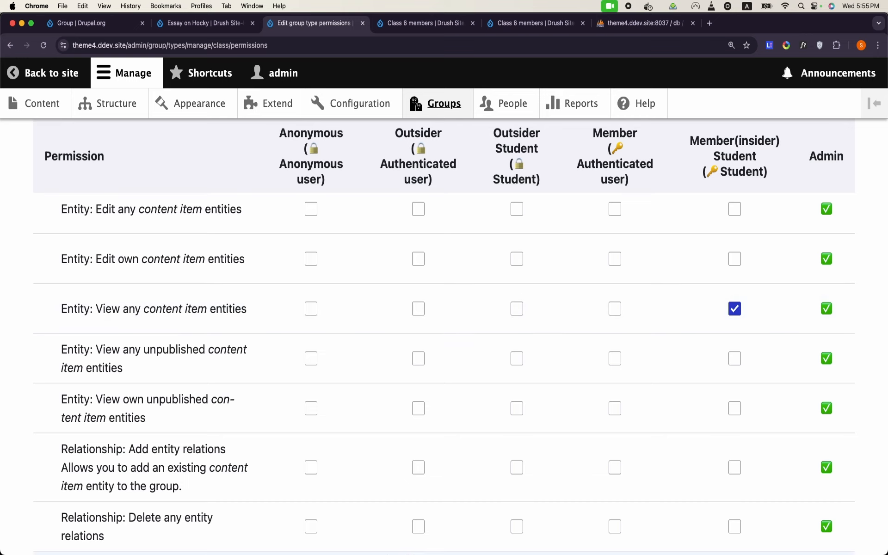
mouse_move(385, 542)
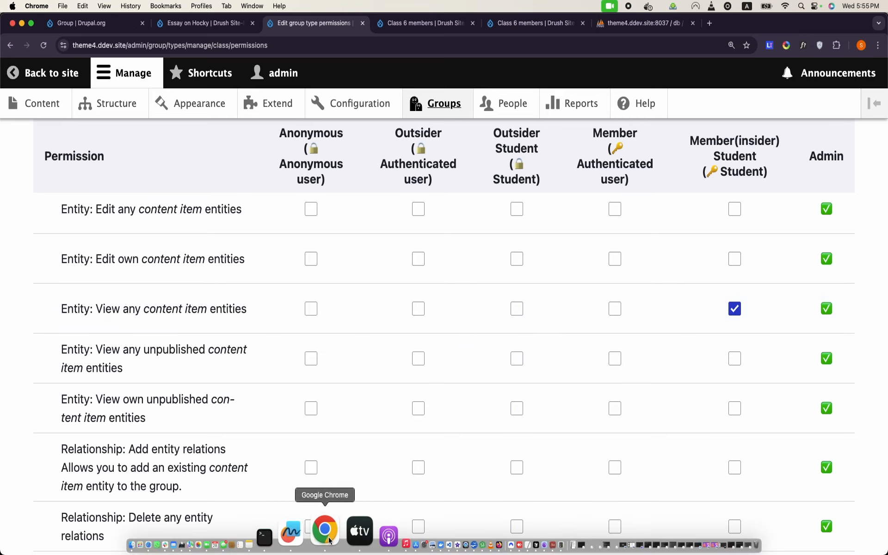
Step: Reload the student's essay page, then return to the Class group type permissions window
right_click(330, 541)
left_click(379, 364)
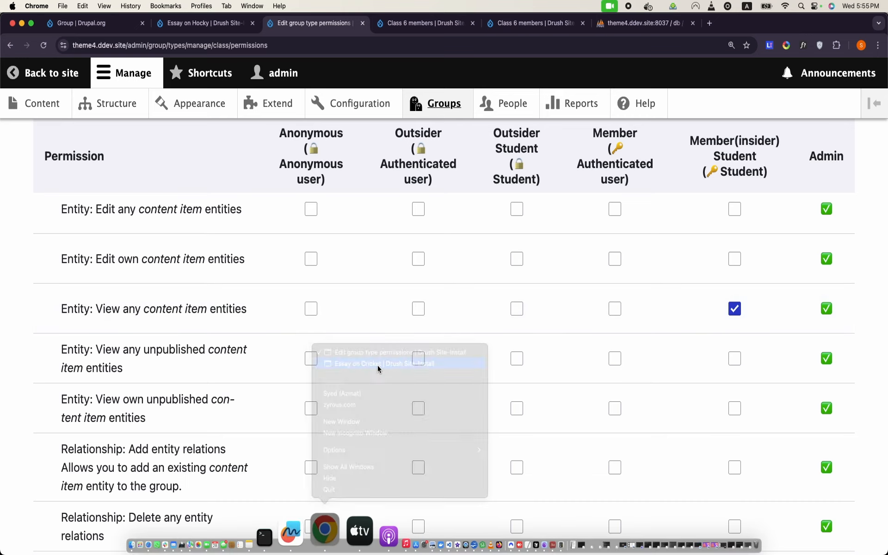
left_click(44, 46)
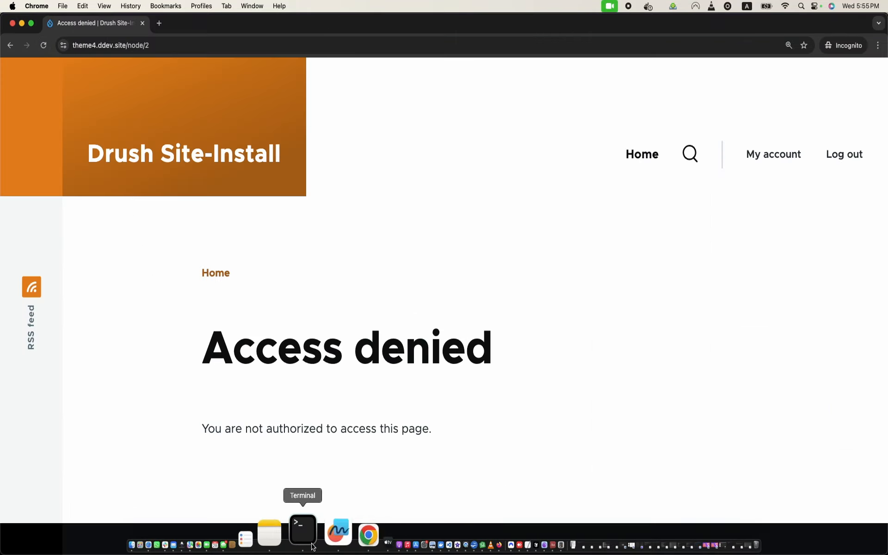
right_click(328, 546)
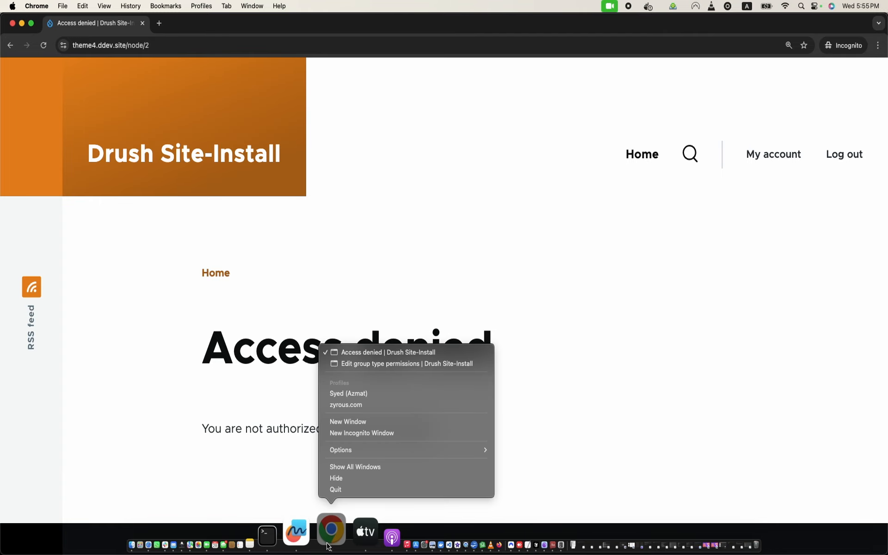
left_click(376, 364)
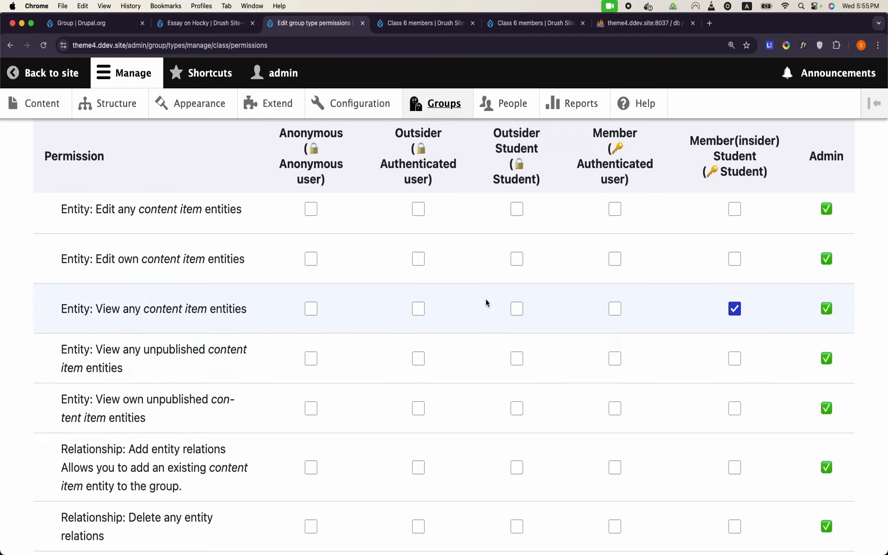
Step: Tick Outsider Student on 'Entity: Edit any content item entities' and save the permissions
scroll(485, 303, "down", 3)
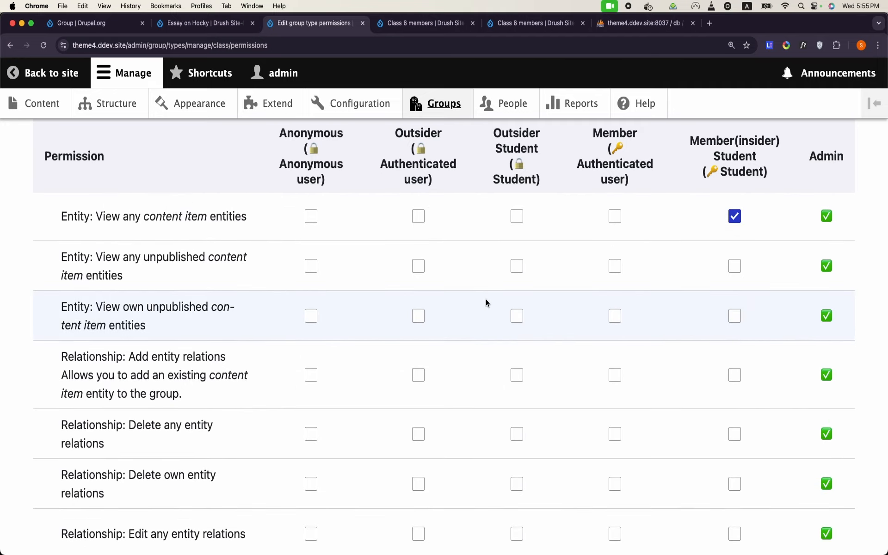
scroll(485, 303, "down", 1)
scroll(485, 303, "up", 2)
scroll(485, 303, "up", 5)
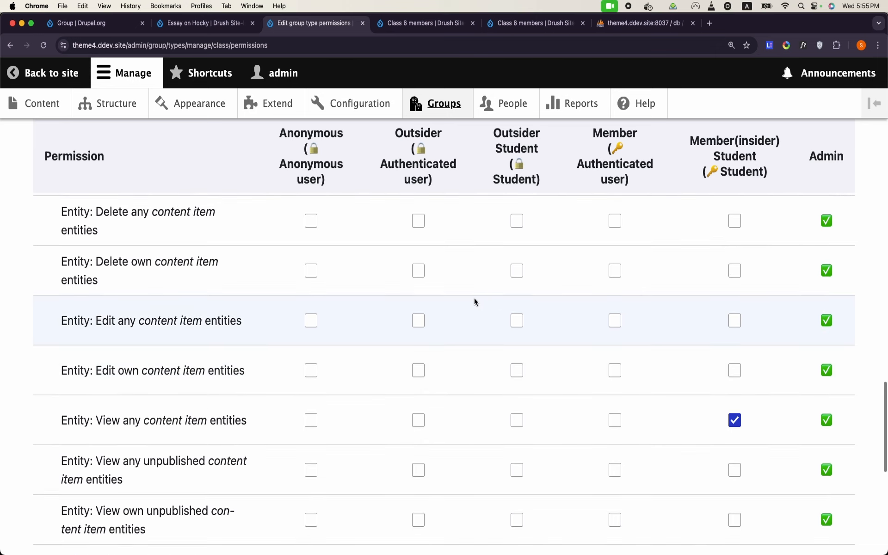
double_click(185, 324)
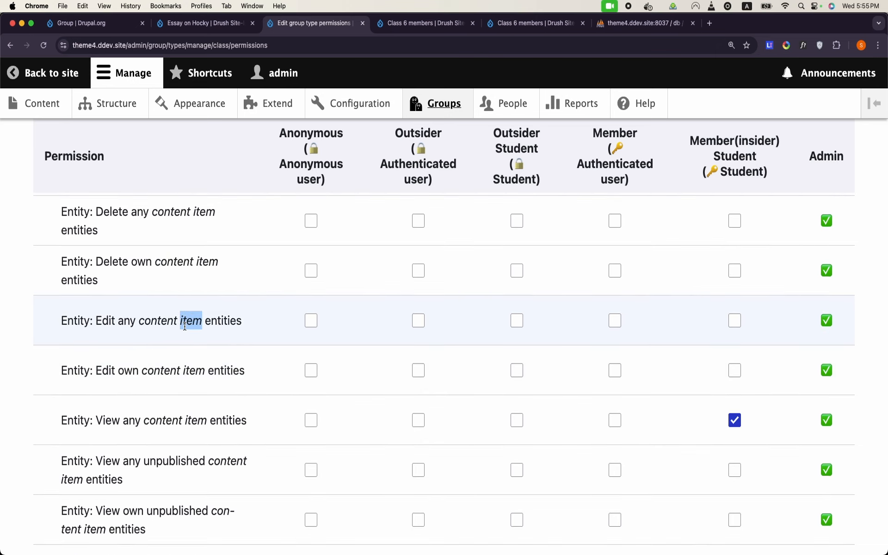
triple_click(185, 326)
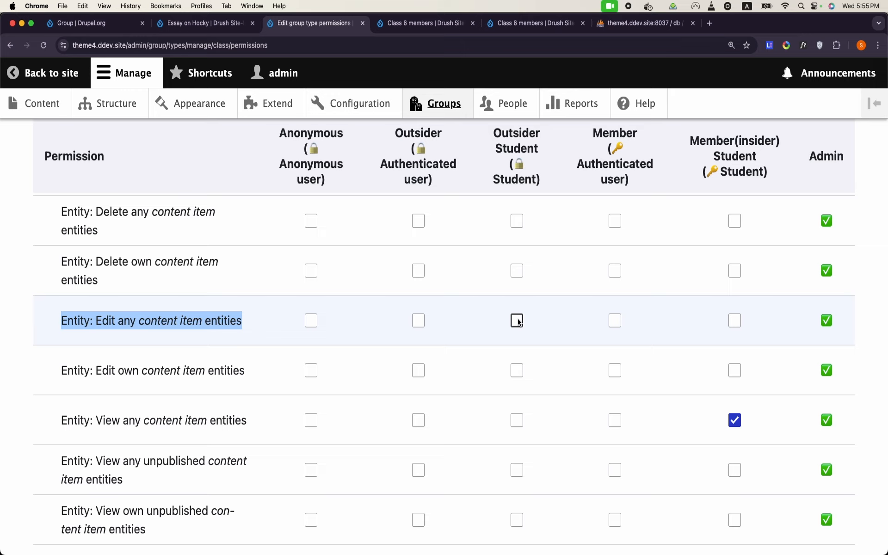
left_click(517, 321)
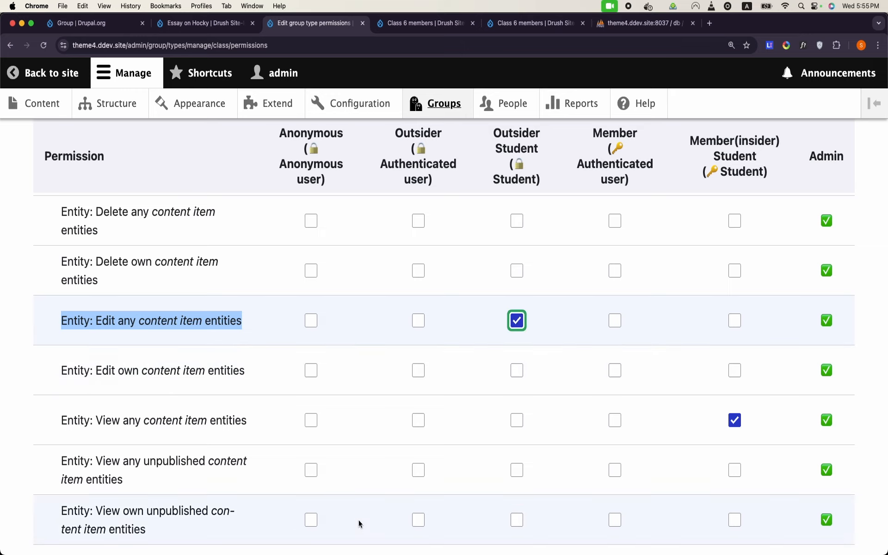
scroll(359, 524, "down", 10)
left_click(119, 477)
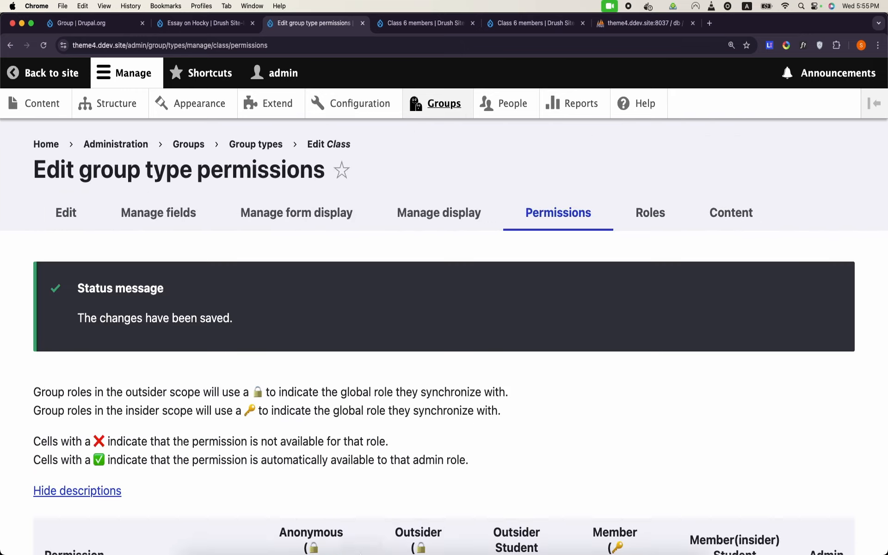
right_click(330, 539)
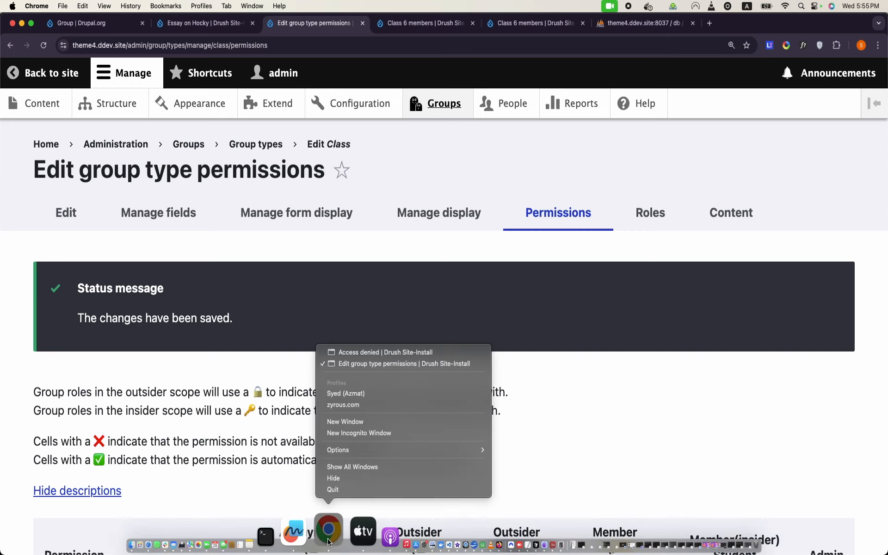
Step: Reload node/2 in the student's incognito window to retest access
left_click(381, 353)
double_click(248, 48)
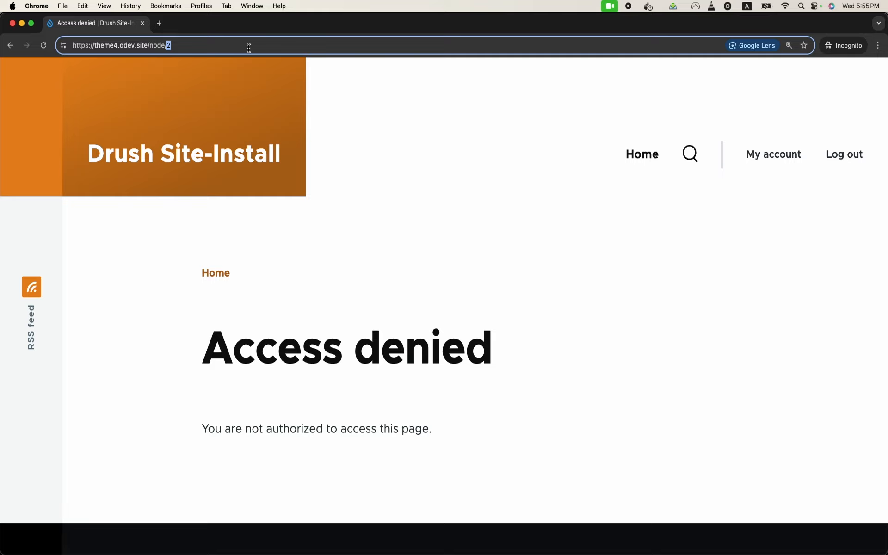
key("Return")
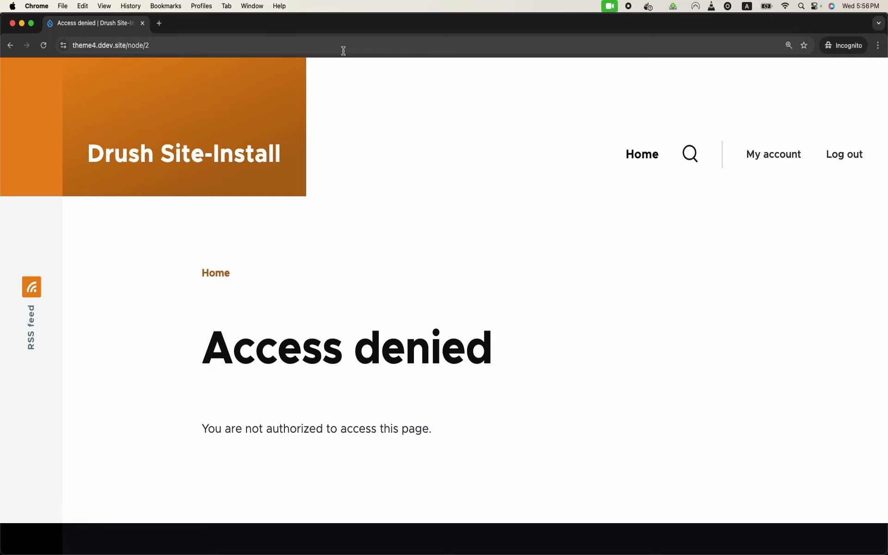
mouse_move(373, 546)
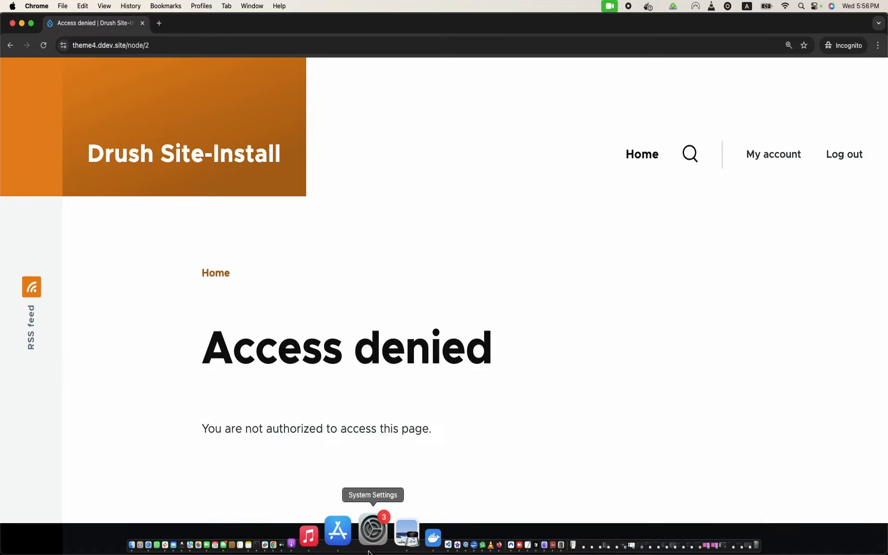
right_click(328, 541)
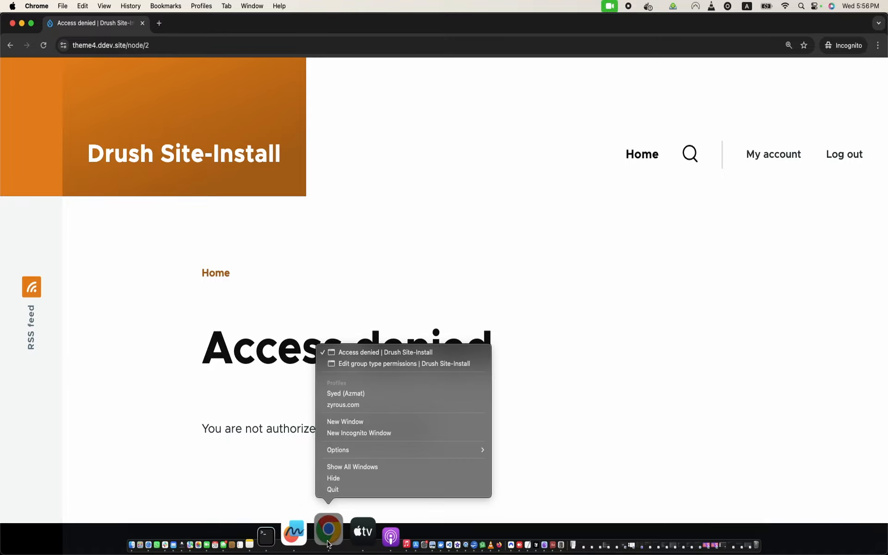
Step: Open node/2/edit as the student, then switch back to the permissions window
left_click(180, 51)
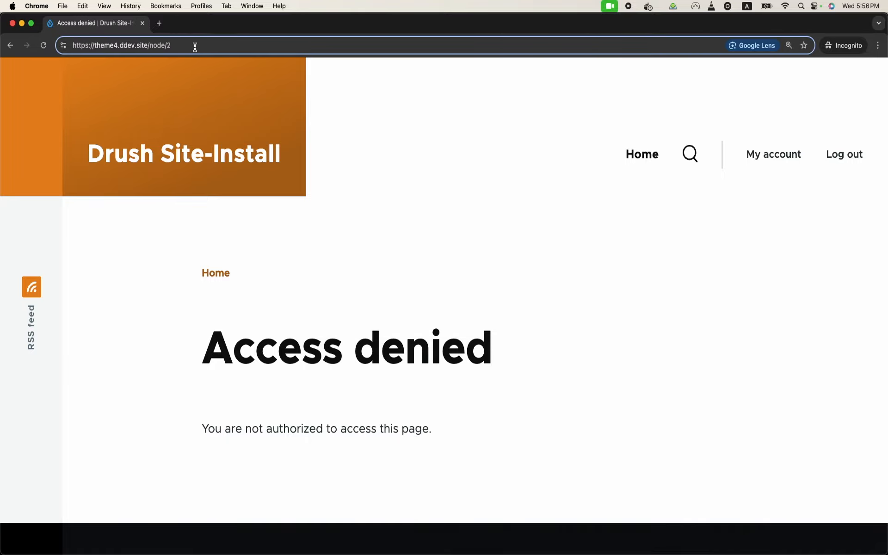
type("/edit")
key("Return")
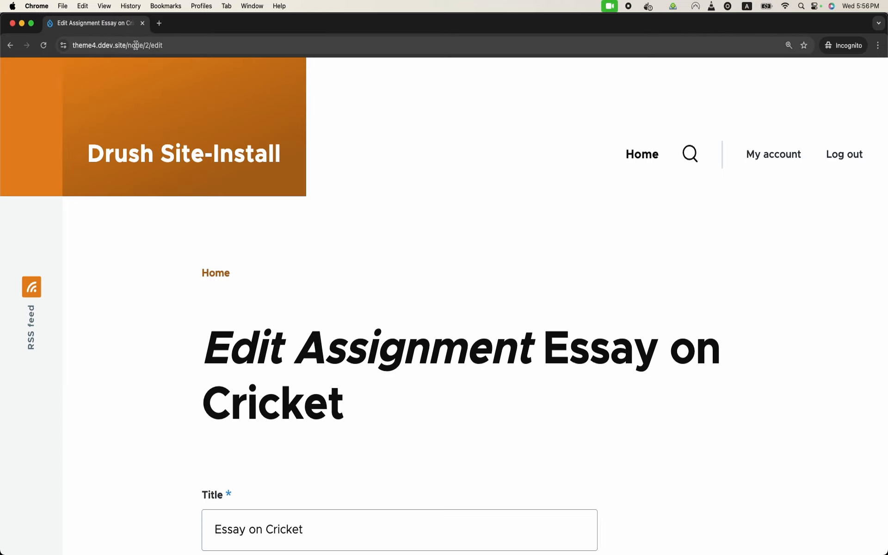
left_click_drag(131, 45, 190, 40)
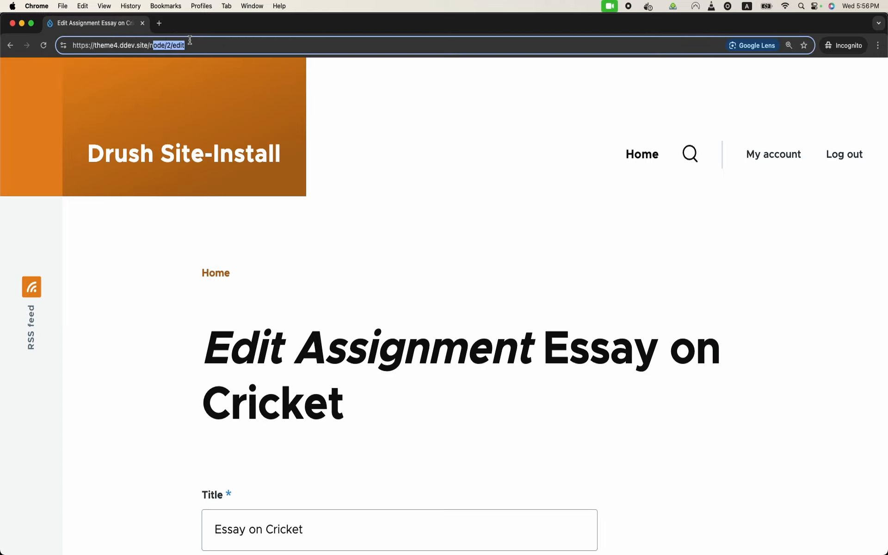
left_click(190, 40)
scroll(281, 153, "down", 5)
mouse_move(418, 549)
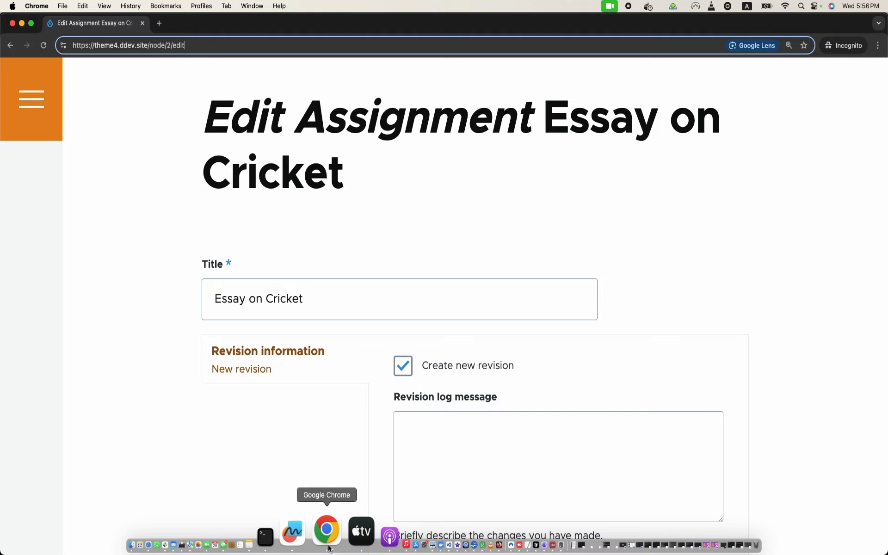
right_click(327, 532)
left_click(388, 364)
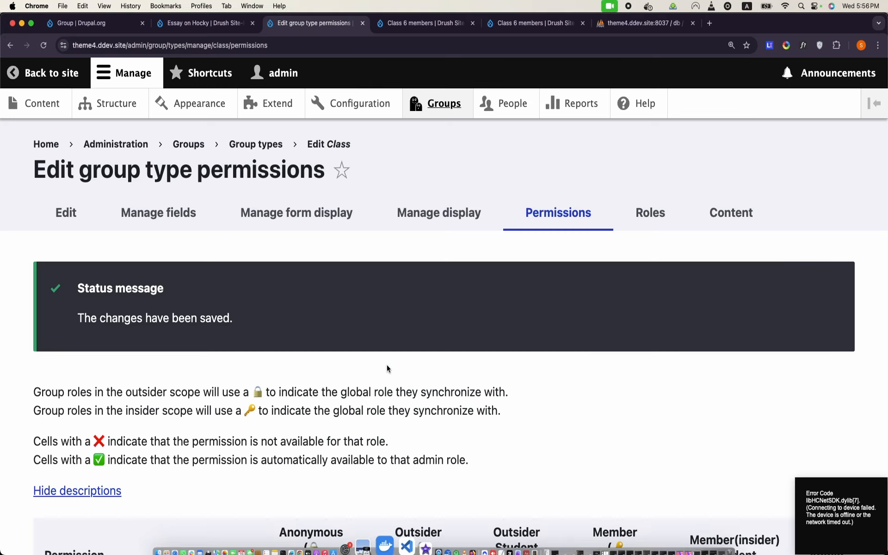
Step: Tick Outsider Student on 'Entity: View any content item entities' and save the permissions
scroll(388, 368, "down", 10)
scroll(387, 365, "up", 1)
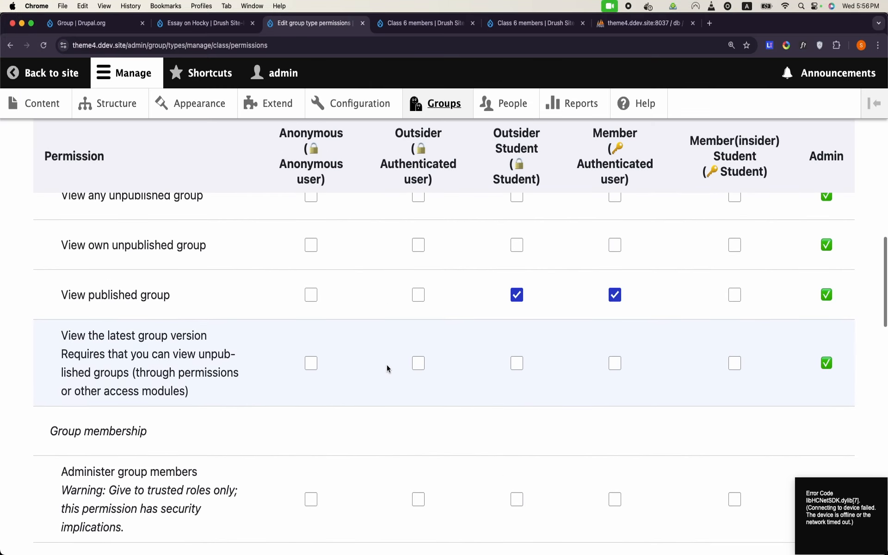
scroll(387, 364, "down", 10)
scroll(387, 364, "down", 2)
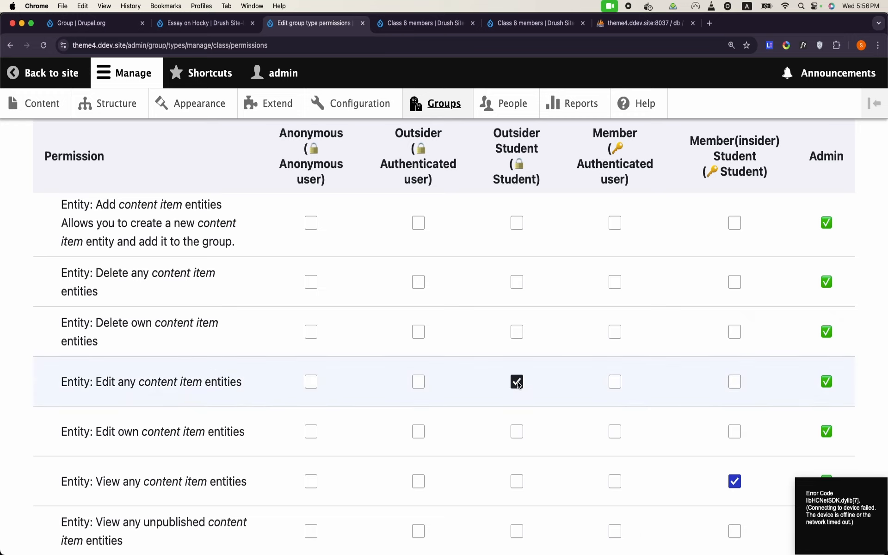
scroll(518, 383, "down", 3)
scroll(517, 381, "down", 1)
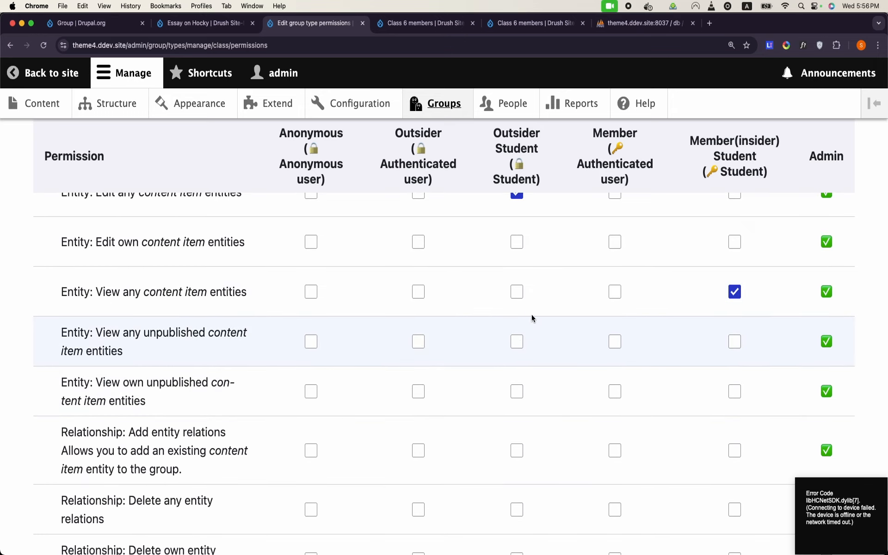
left_click(519, 293)
scroll(521, 295, "up", 2)
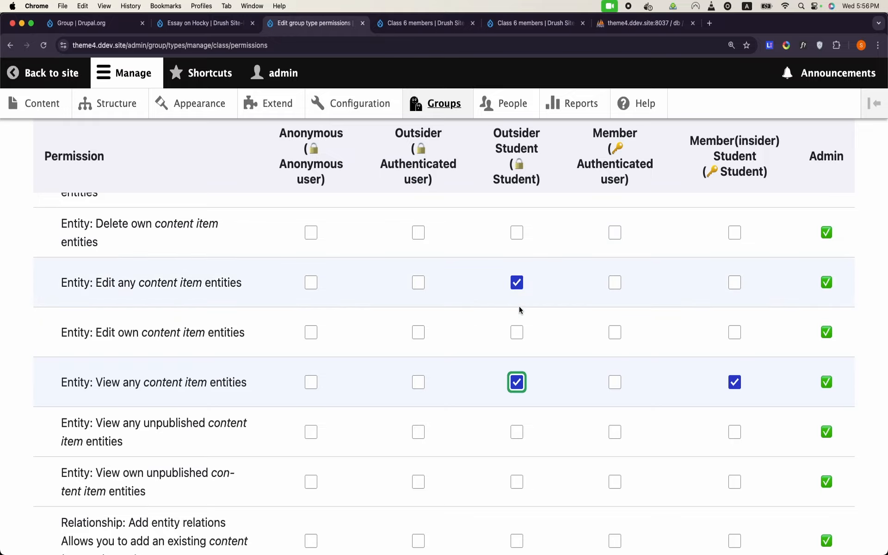
scroll(518, 366, "down", 6)
scroll(517, 378, "down", 2)
left_click(96, 461)
scroll(127, 457, "down", 8)
scroll(128, 457, "down", 15)
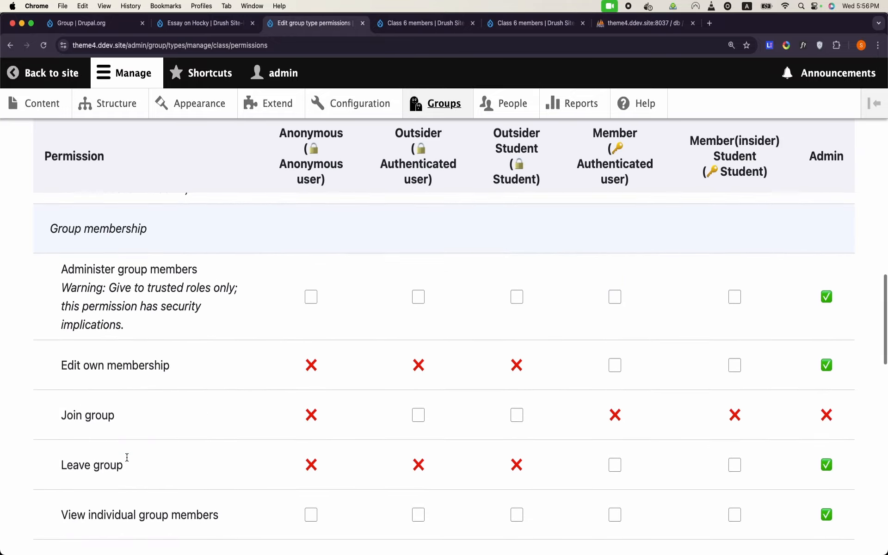
scroll(127, 457, "down", 5)
scroll(127, 457, "up", 10)
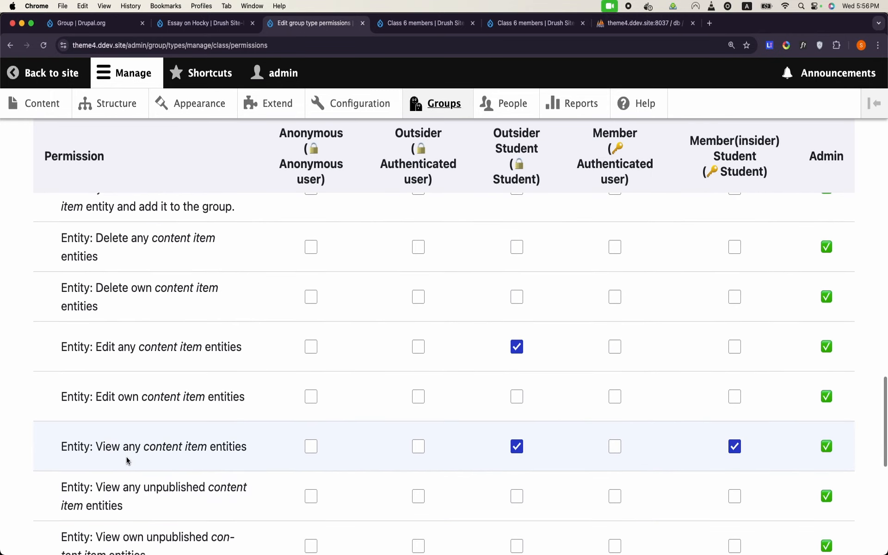
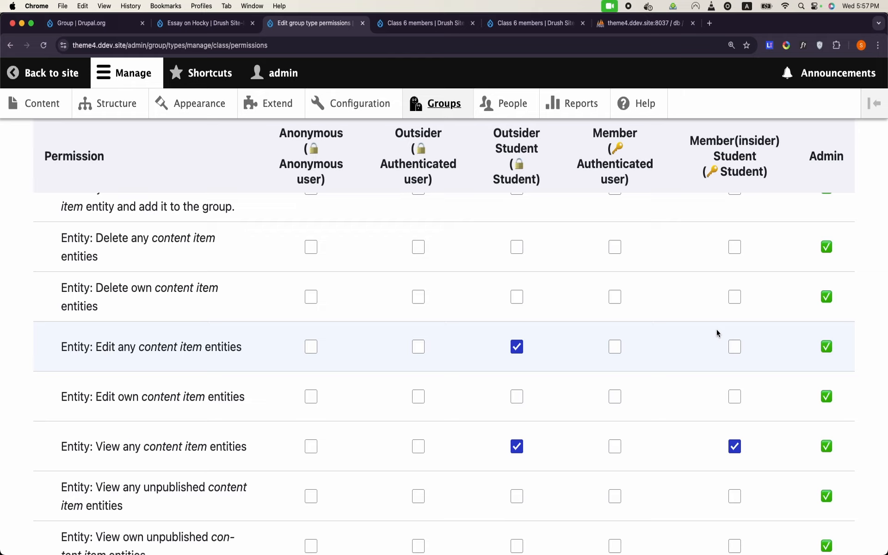
Step: Glance at the assignment edit window, then return to the group type permissions window
mouse_move(379, 546)
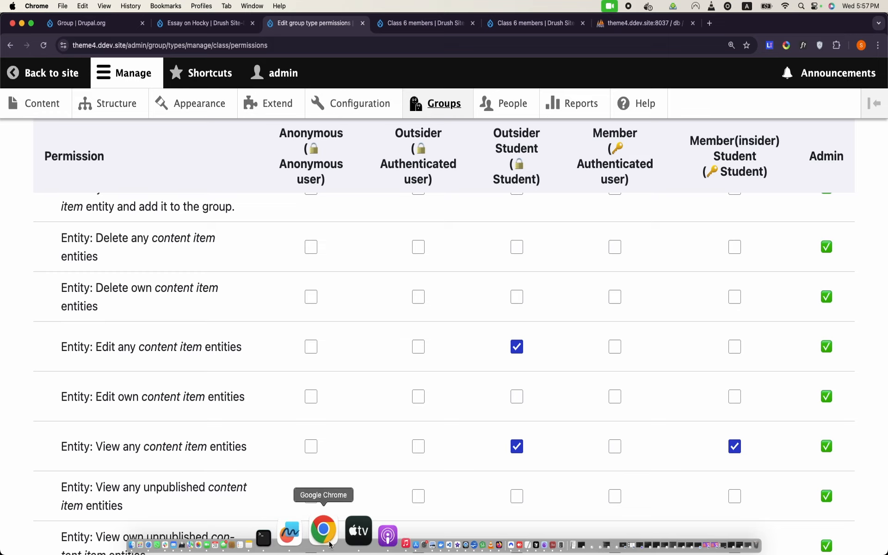
right_click(330, 545)
left_click(402, 352)
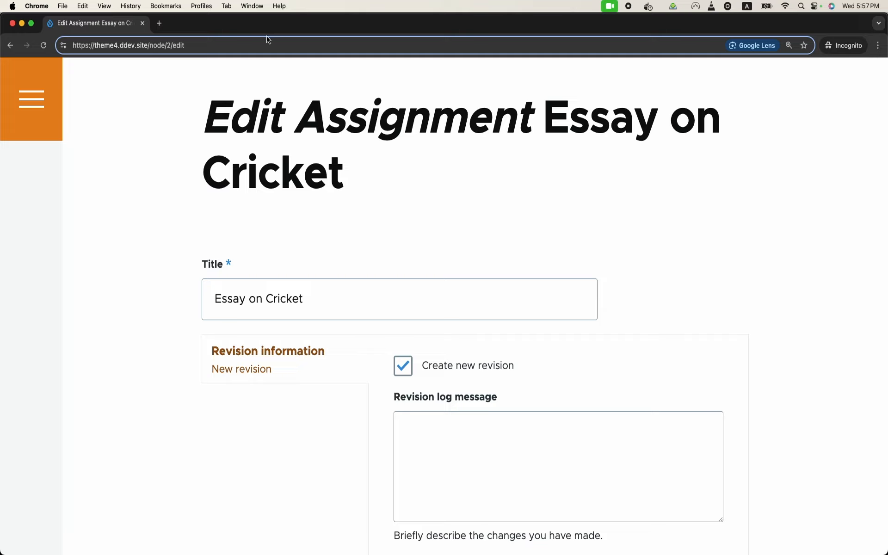
mouse_move(192, 552)
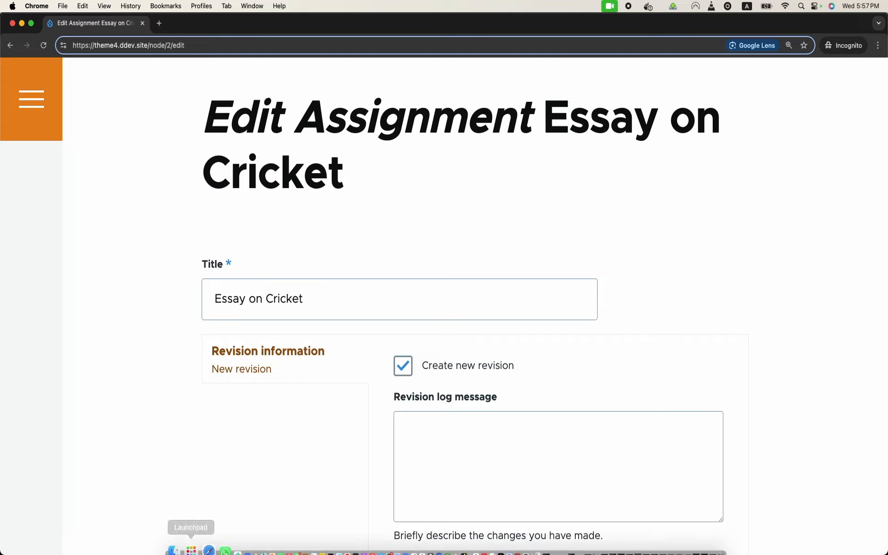
right_click(326, 550)
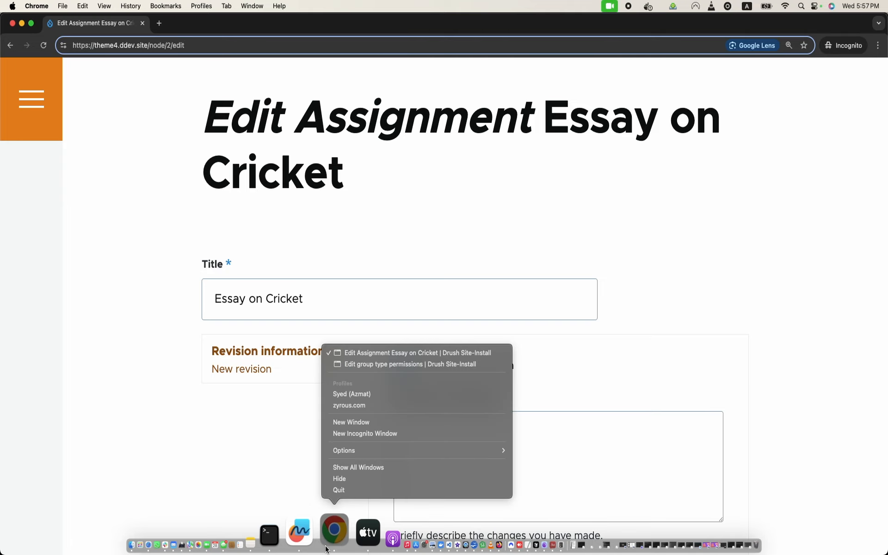
left_click(397, 366)
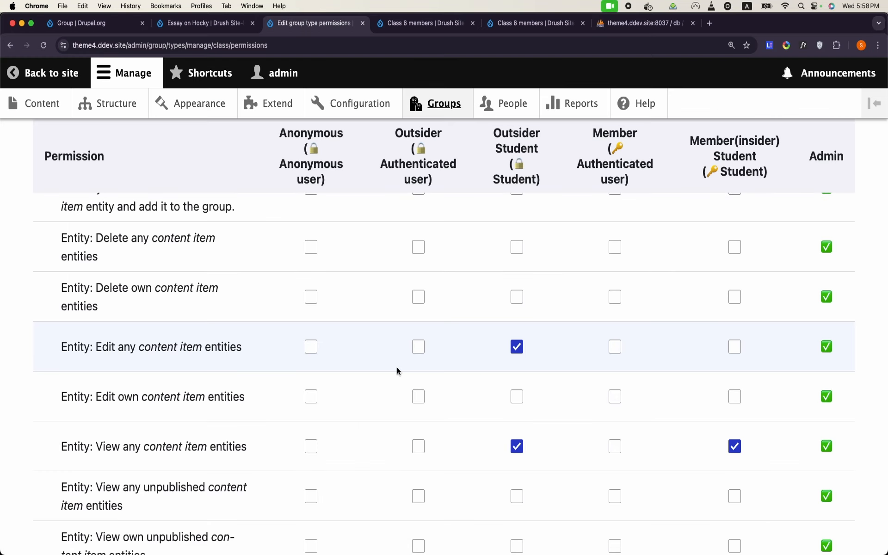
scroll(397, 371, "down", 3)
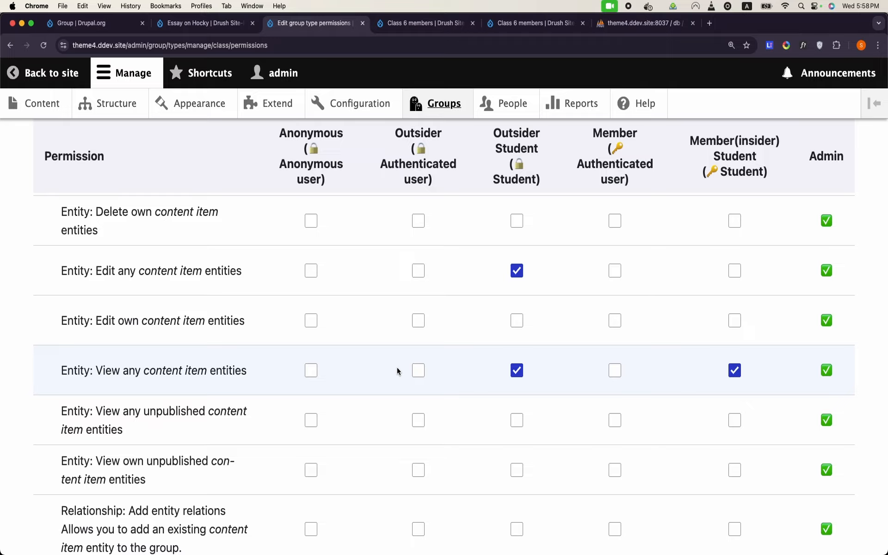
scroll(397, 371, "up", 10)
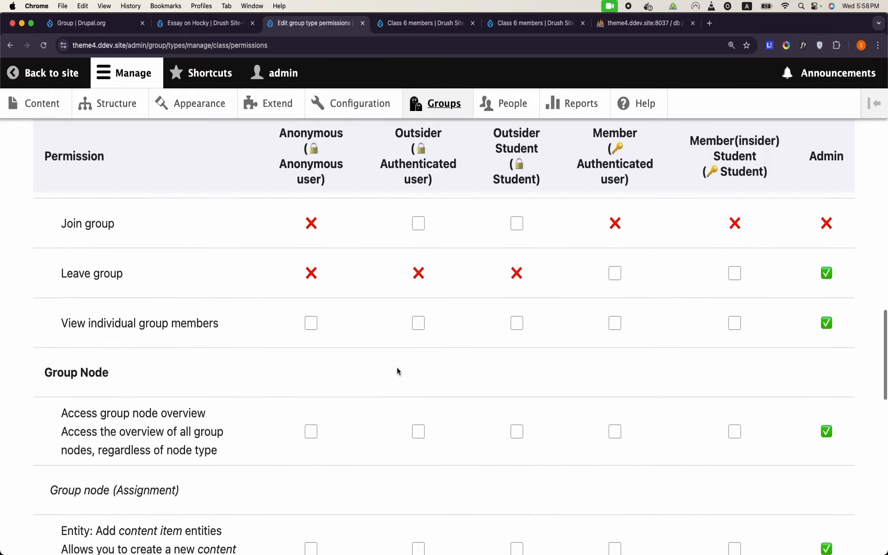
scroll(397, 371, "up", 15)
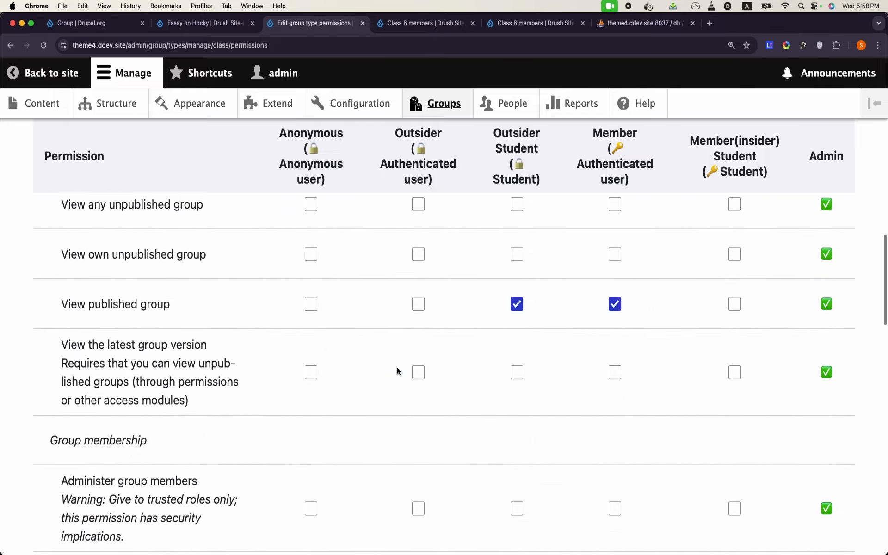
scroll(397, 371, "up", 2)
scroll(398, 368, "down", 2)
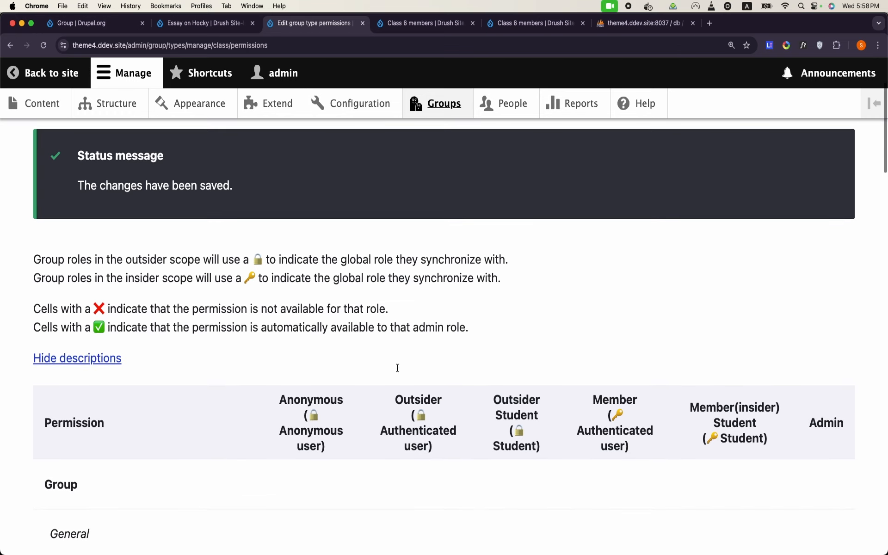
scroll(397, 368, "up", 3)
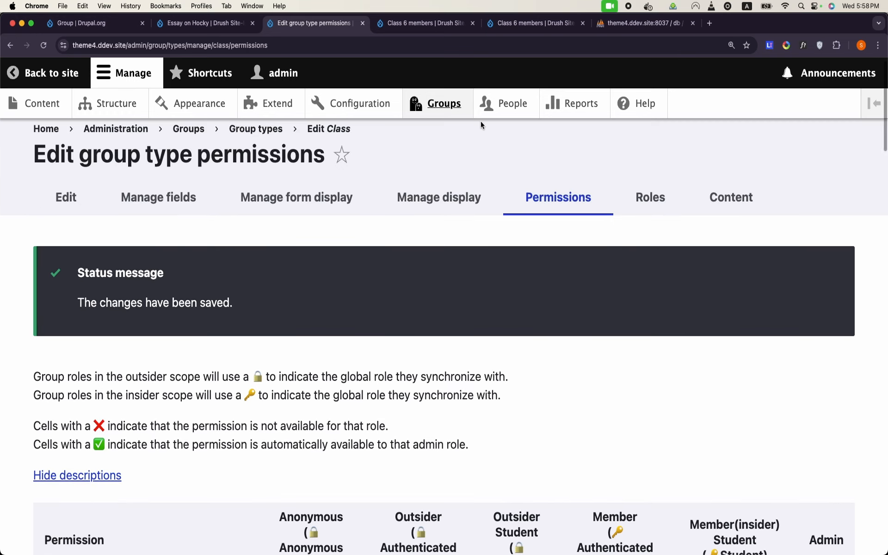
Step: Open Edit group roles for the Class group type, then return to Groups > Group types
left_click(451, 106)
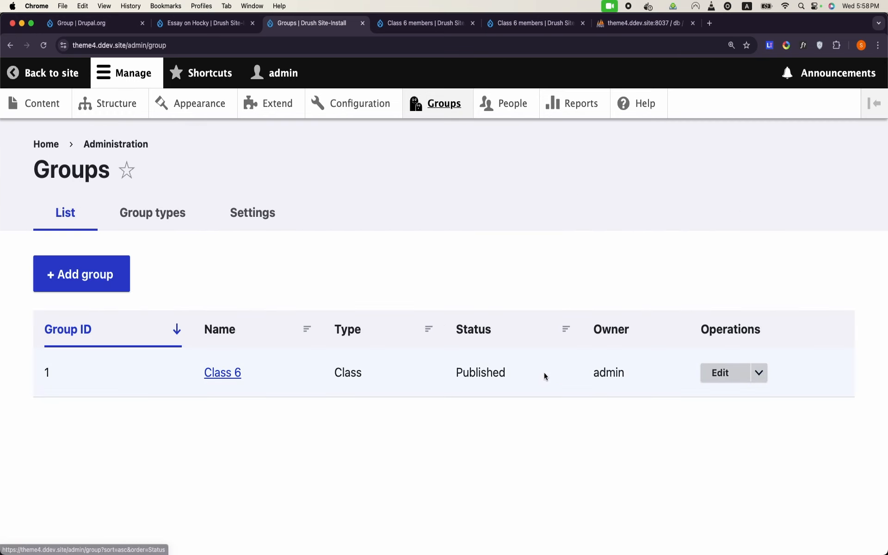
left_click(174, 227)
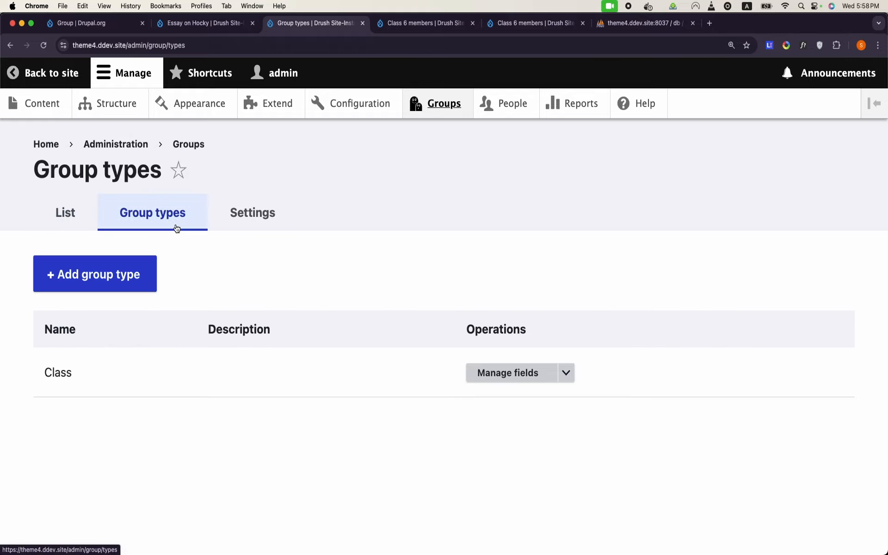
left_click(565, 376)
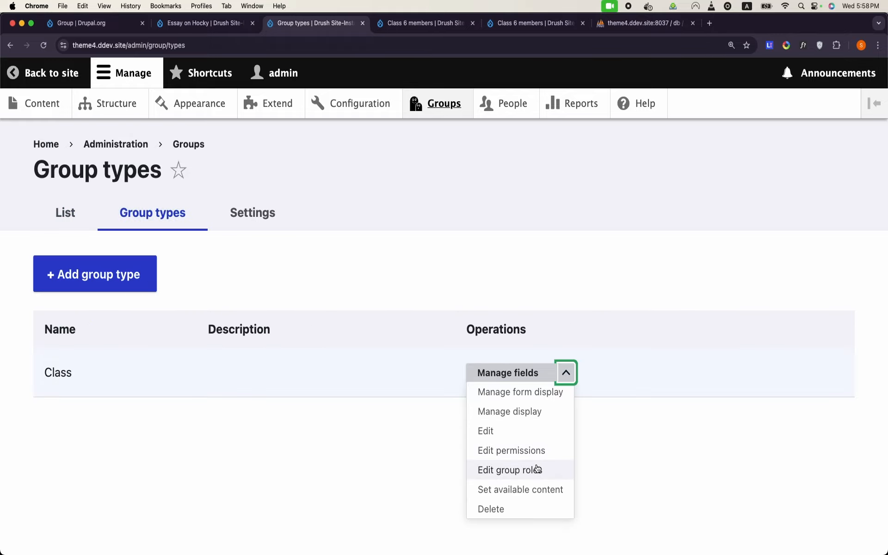
left_click(562, 470)
scroll(536, 465, "down", 5)
scroll(537, 464, "down", 3)
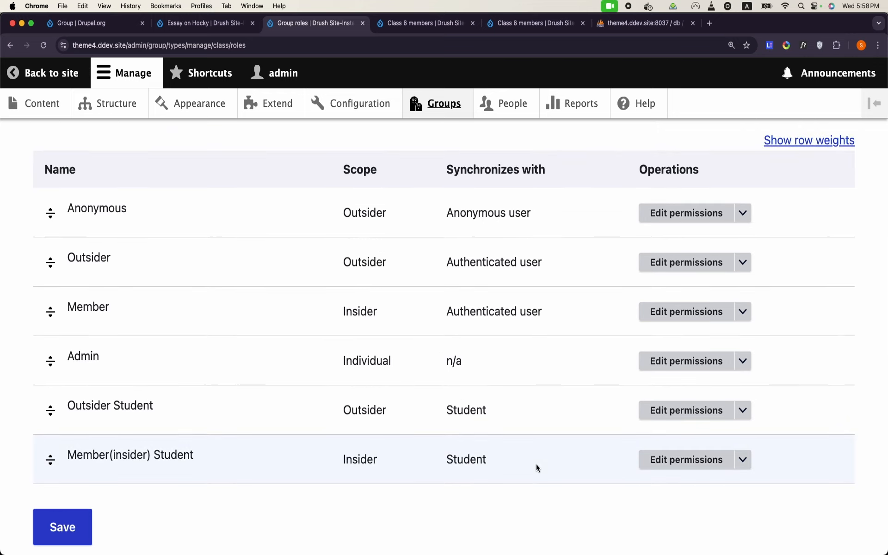
scroll(537, 464, "up", 1)
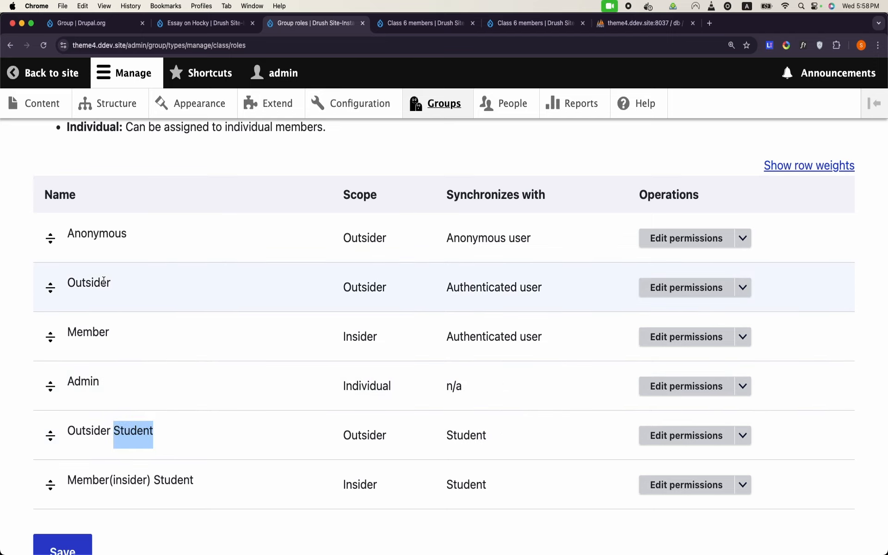
left_click(184, 482)
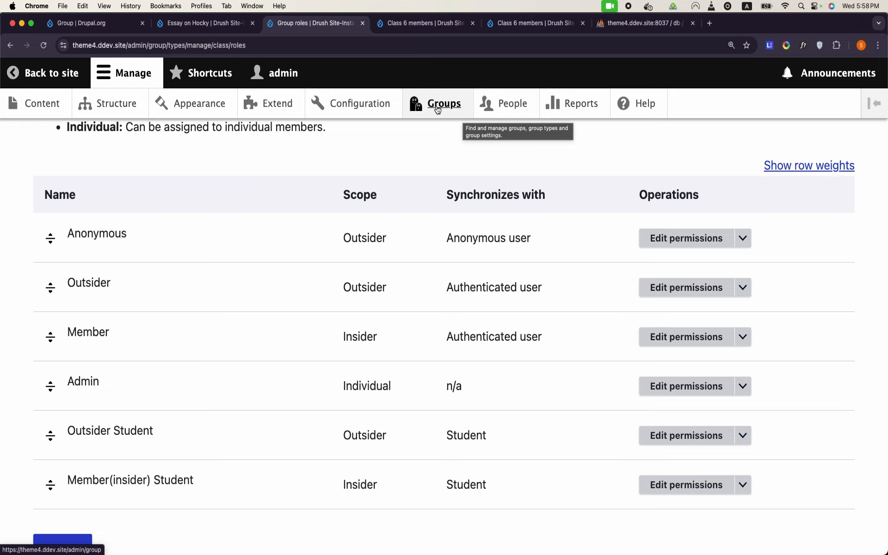
left_click(464, 116)
left_click(162, 213)
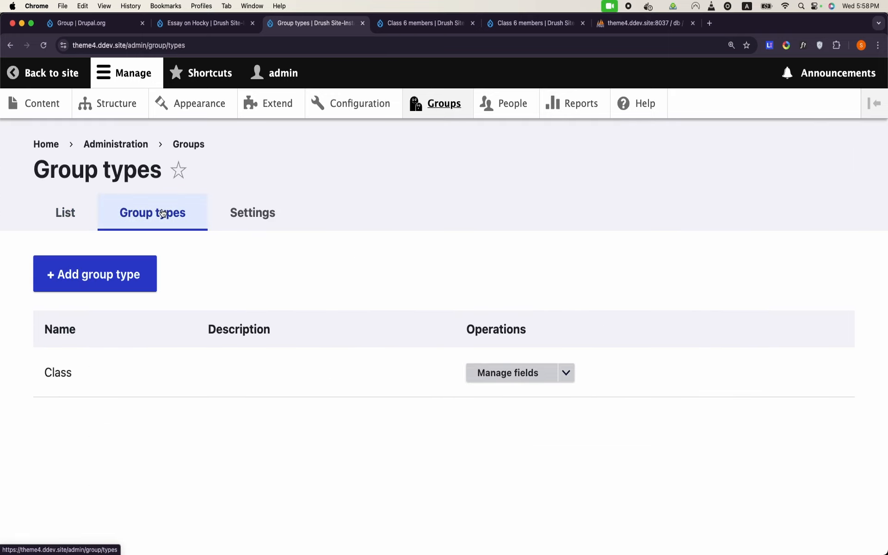
Step: Open the Class group type's permissions and compare the Outsider Student and Member(insider) Student columns
left_click(566, 373)
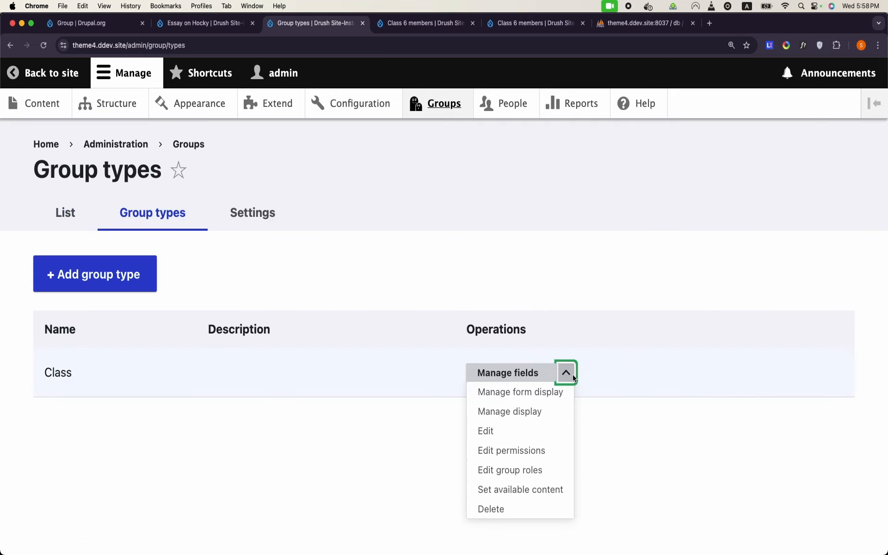
left_click(540, 450)
scroll(540, 445, "down", 15)
scroll(540, 446, "down", 10)
scroll(539, 446, "up", 10)
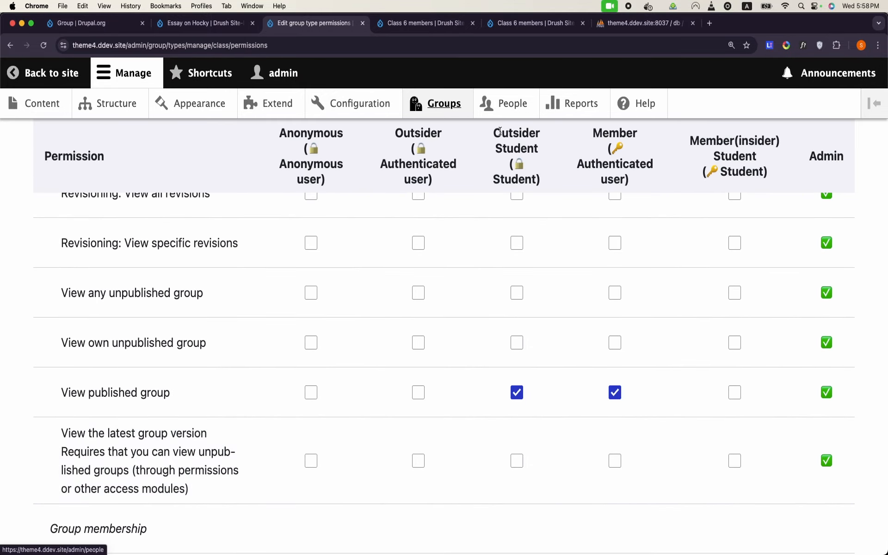
left_click_drag(495, 133, 540, 152)
left_click_drag(700, 139, 771, 183)
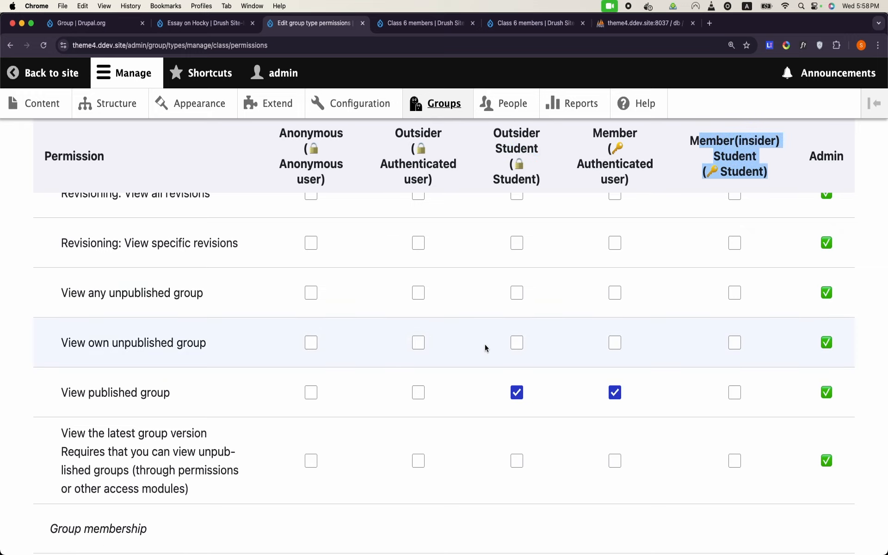
scroll(486, 348, "down", 1)
scroll(486, 348, "up", 1)
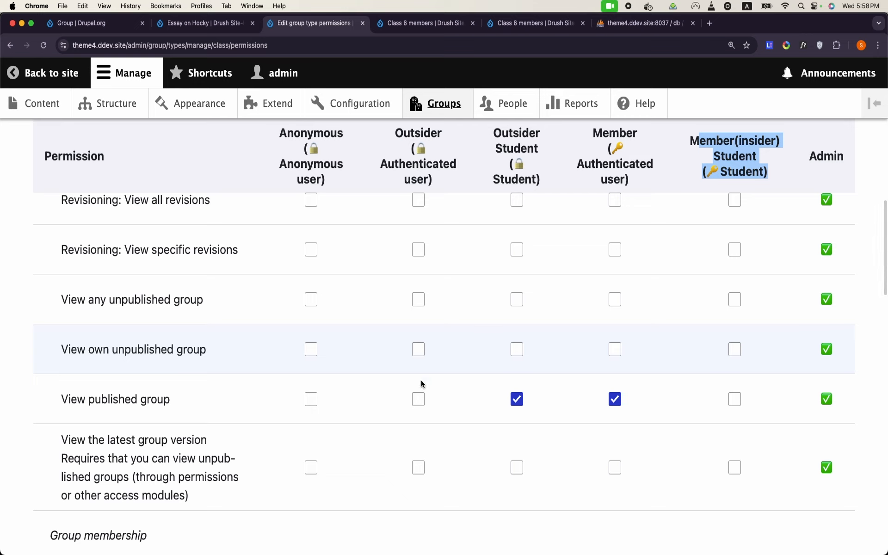
Step: Reload the assignment edit page in the incognito window, then go to the Class 6 members page
mouse_move(303, 553)
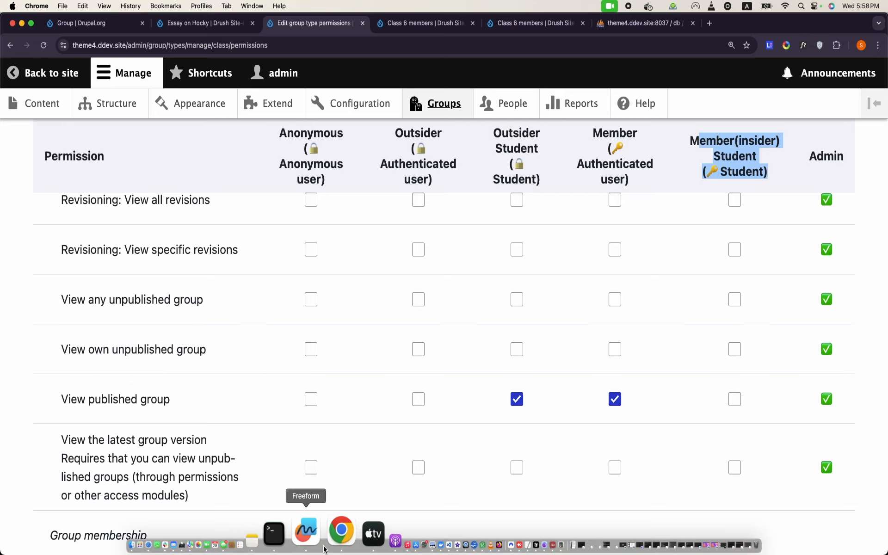
right_click(326, 548)
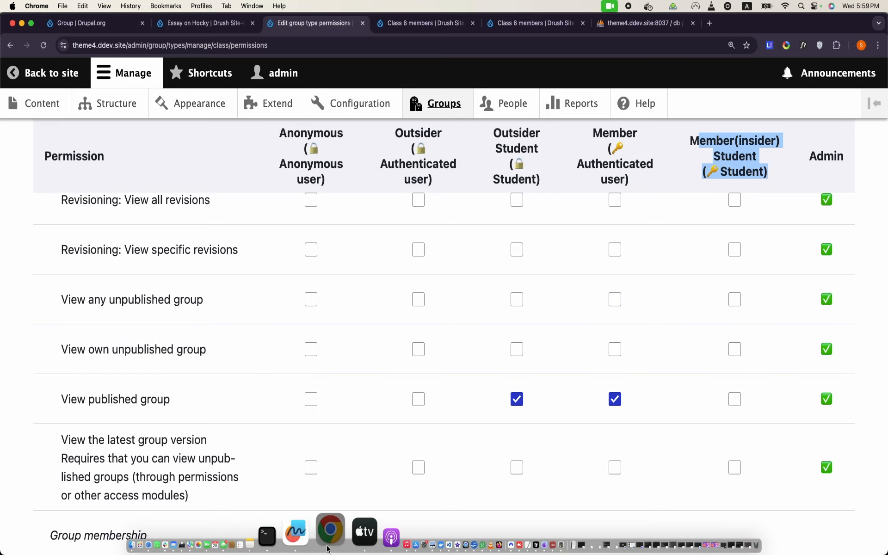
left_click(401, 354)
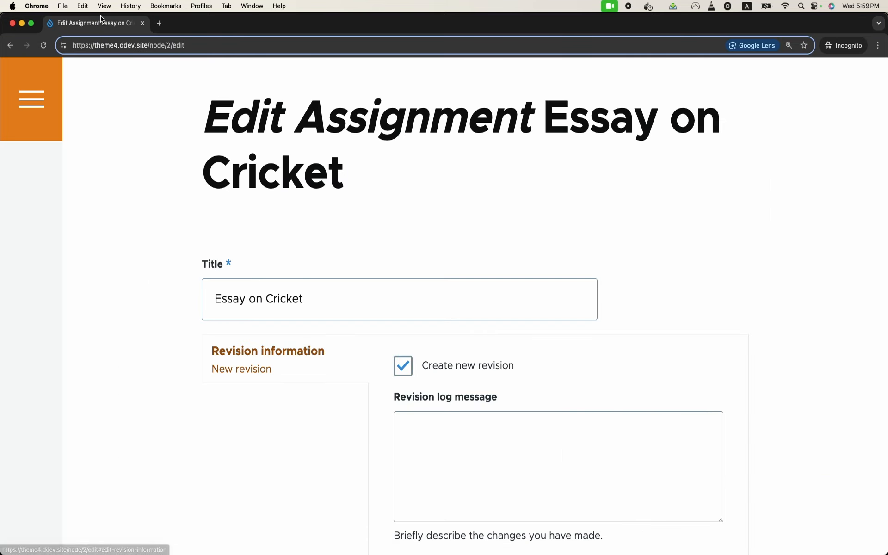
left_click(41, 50)
mouse_move(335, 554)
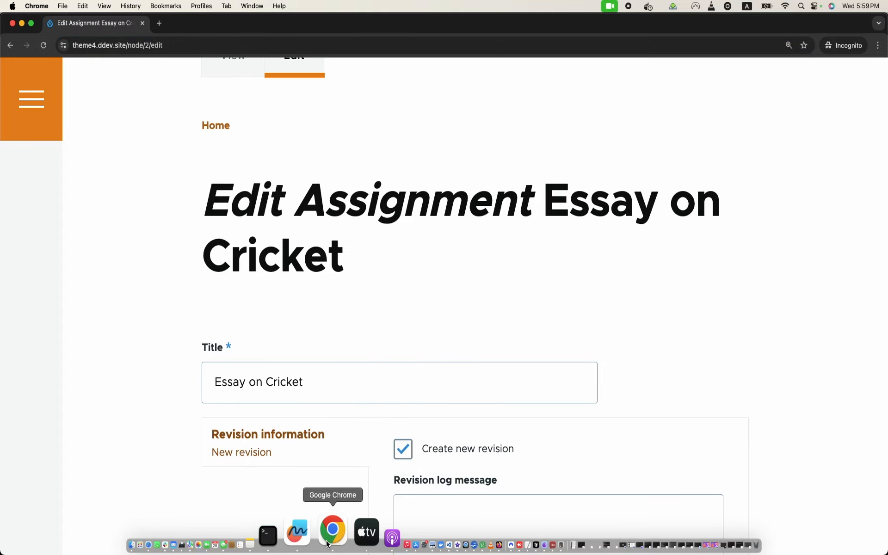
right_click(327, 544)
left_click(409, 362)
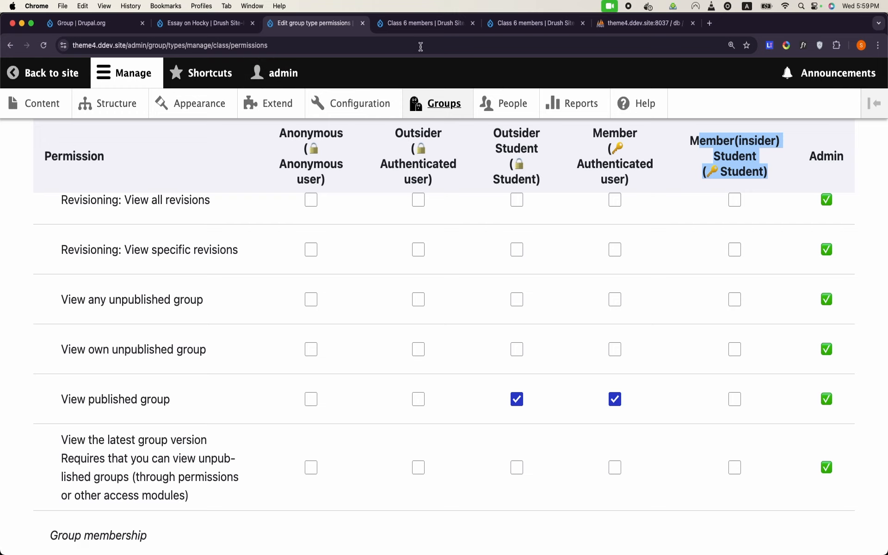
left_click(431, 24)
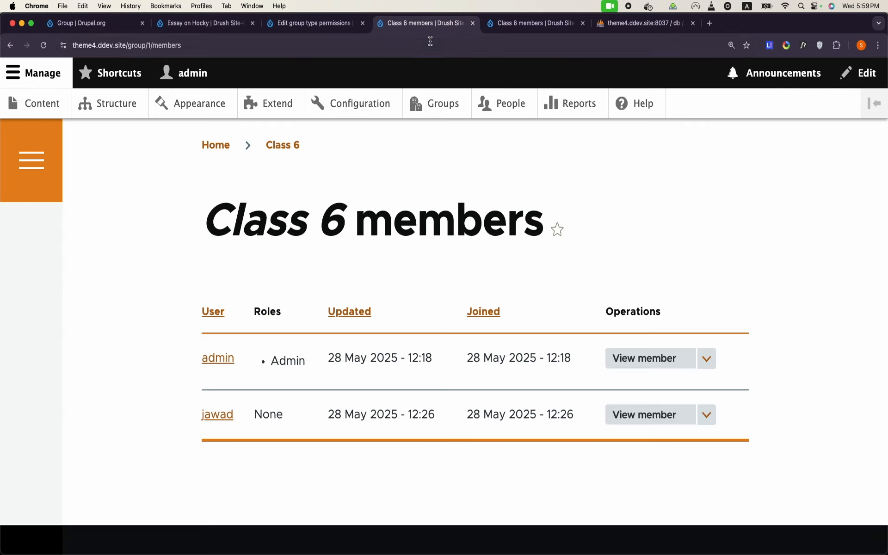
Step: Add the student user as a new member of Class 6 via autocomplete and save
left_click(442, 104)
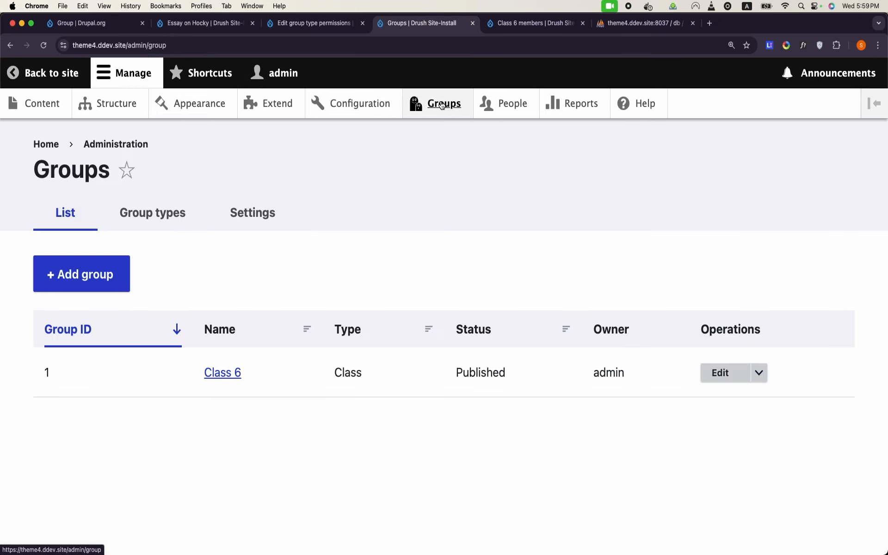
left_click(208, 373)
left_click(636, 359)
scroll(635, 360, "down", 6)
scroll(331, 279, "up", 3)
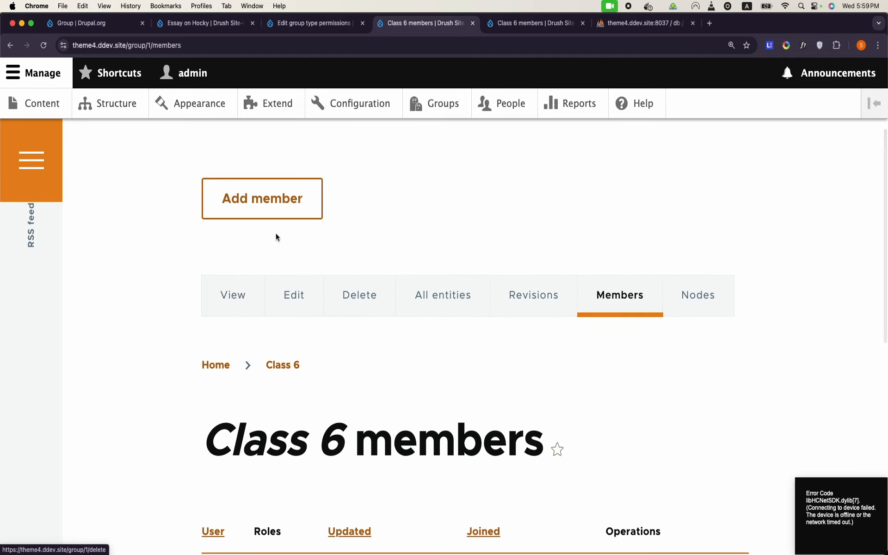
left_click(271, 213)
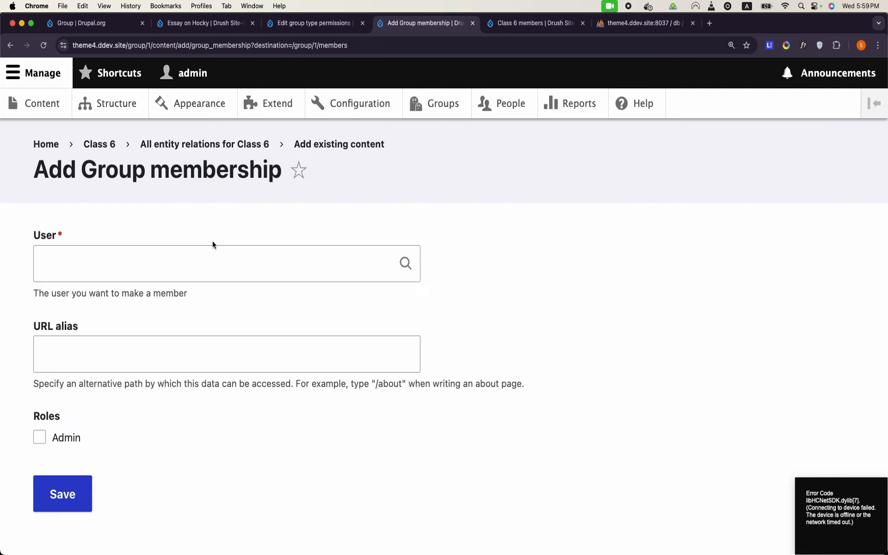
left_click(257, 260)
type("afa")
left_click(156, 307)
left_click(77, 488)
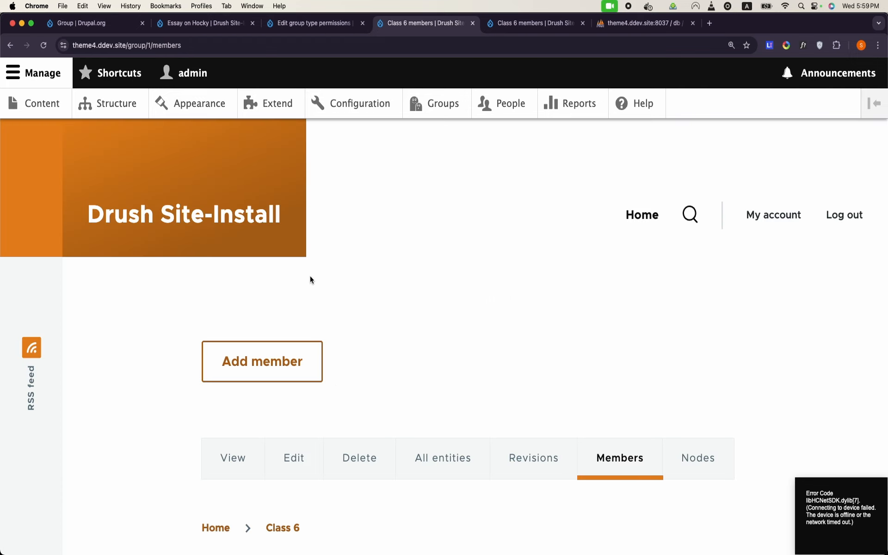
Step: Reload the Essay on Cricket edit page as the student, confirming Access denied
right_click(327, 548)
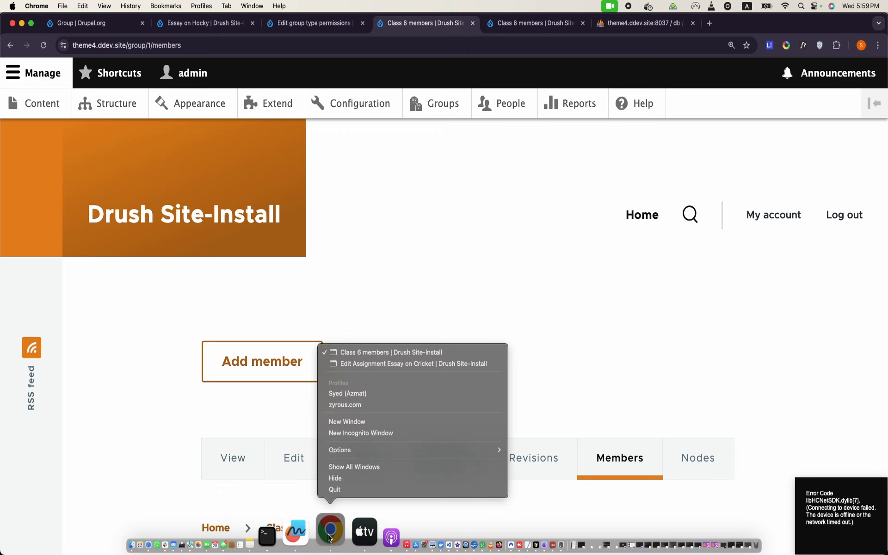
left_click(405, 363)
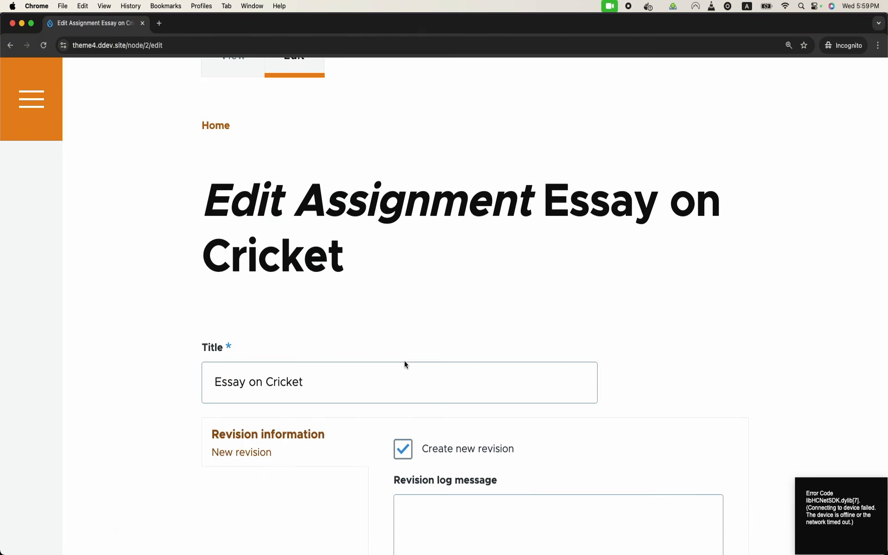
left_click(257, 43)
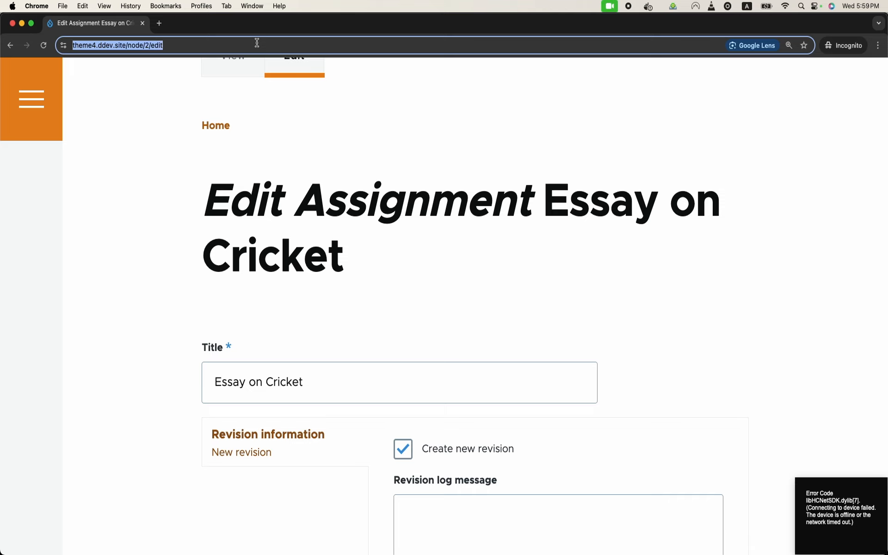
key("Return")
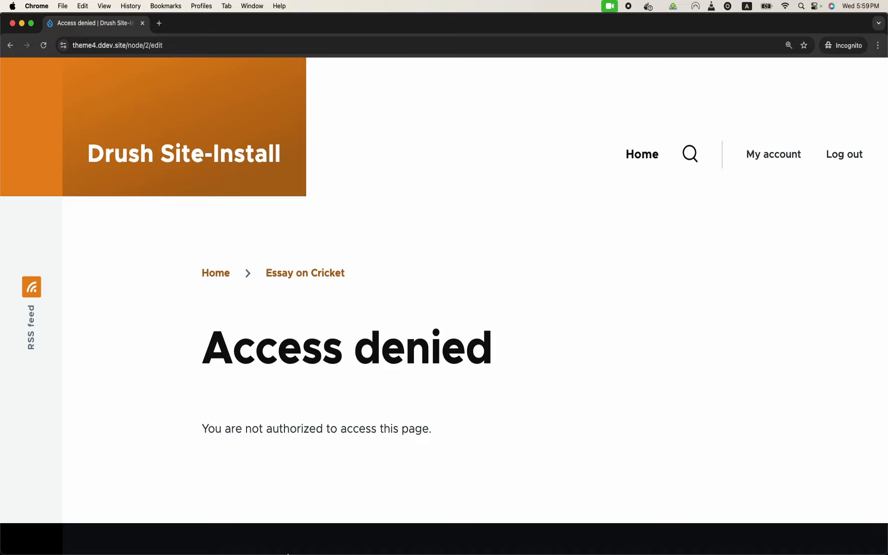
right_click(331, 549)
left_click(393, 365)
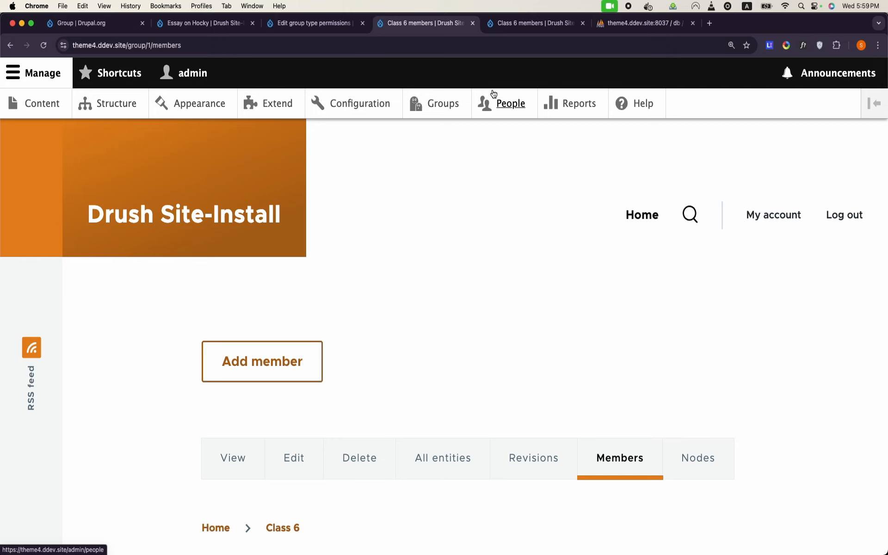
Step: Tick Member(insider) Student for 'Entity: Edit any content item entities' and save the permissions
key("ctrl+shift+Tab")
scroll(513, 304, "down", 1)
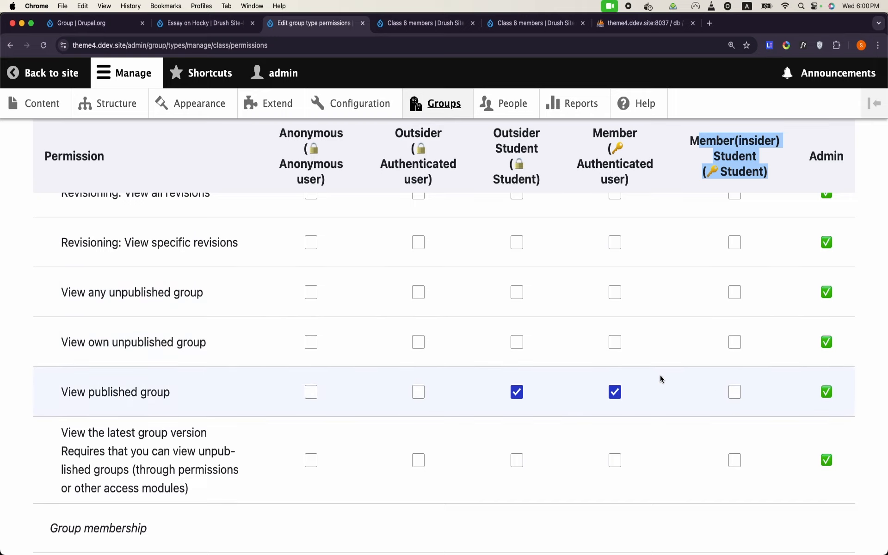
scroll(660, 378, "down", 12)
scroll(661, 379, "down", 7)
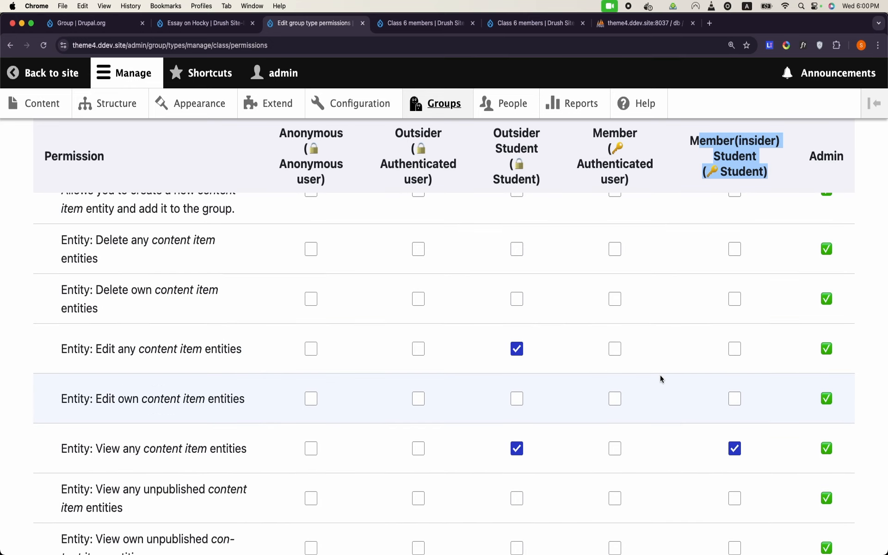
left_click(735, 350)
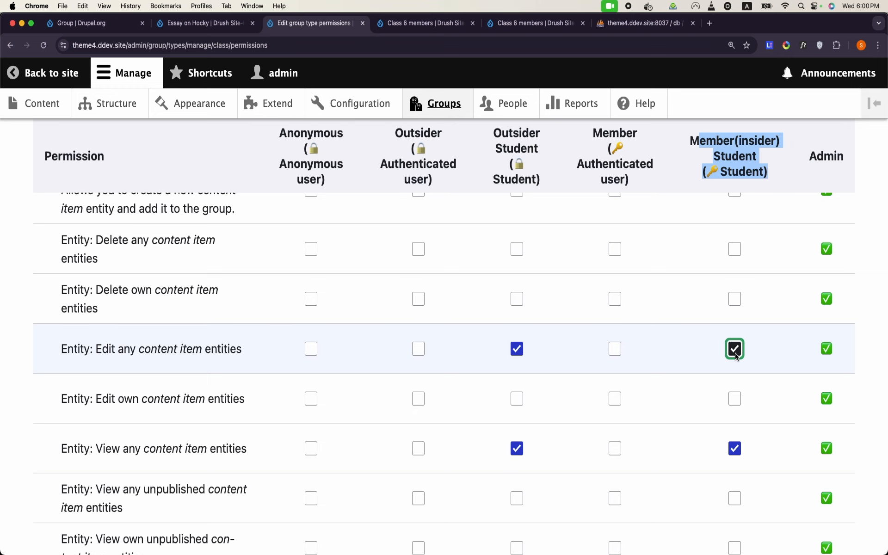
scroll(735, 356, "down", 5)
left_click(138, 473)
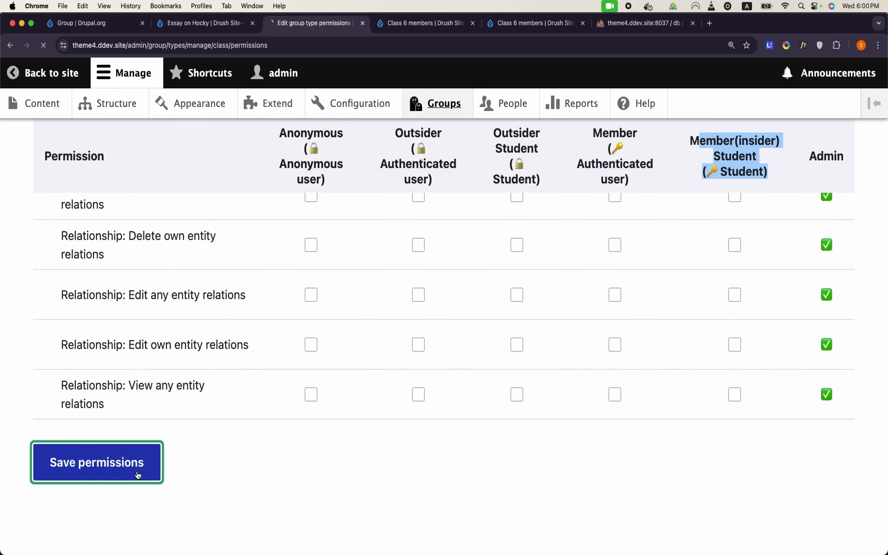
Step: Review the saved permissions, highlighting the 'Add content item entities' row
mouse_move(304, 537)
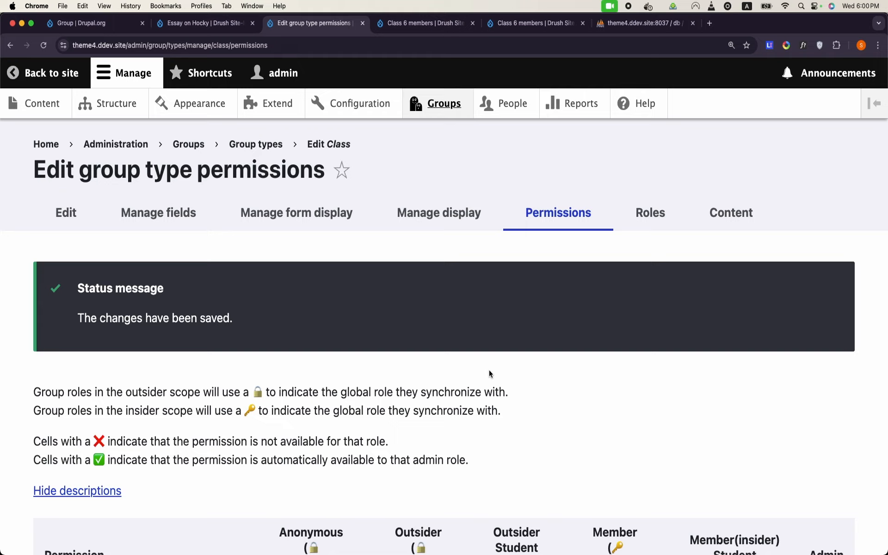
scroll(490, 374, "down", 15)
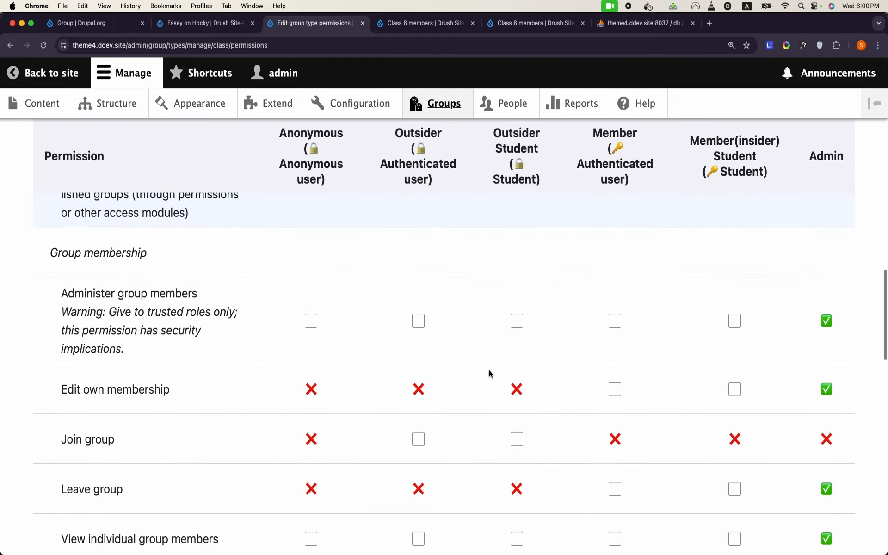
scroll(490, 374, "down", 8)
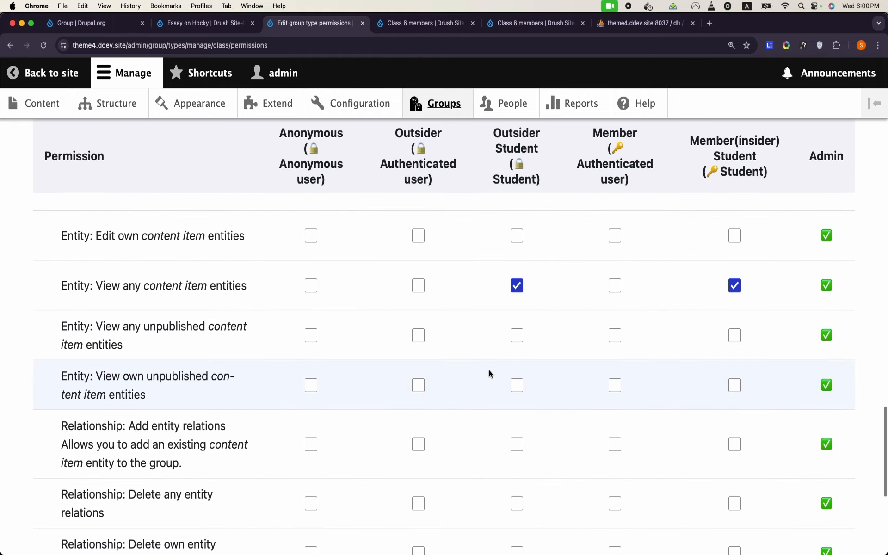
scroll(490, 374, "down", 2)
scroll(489, 372, "up", 8)
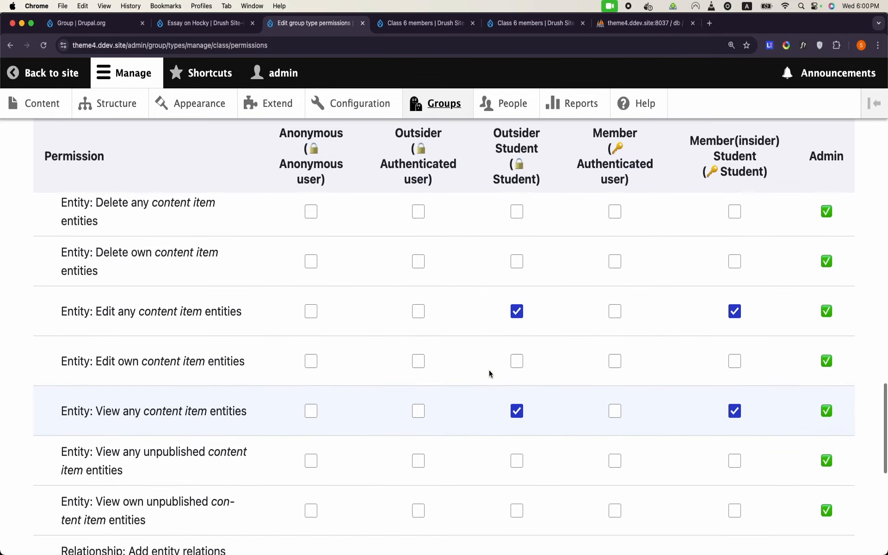
scroll(490, 370, "up", 4)
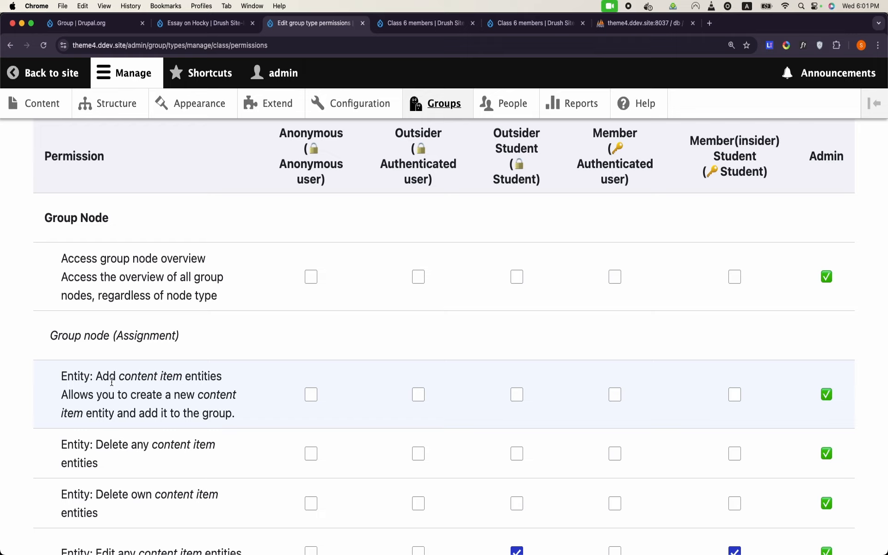
left_click_drag(96, 376, 232, 381)
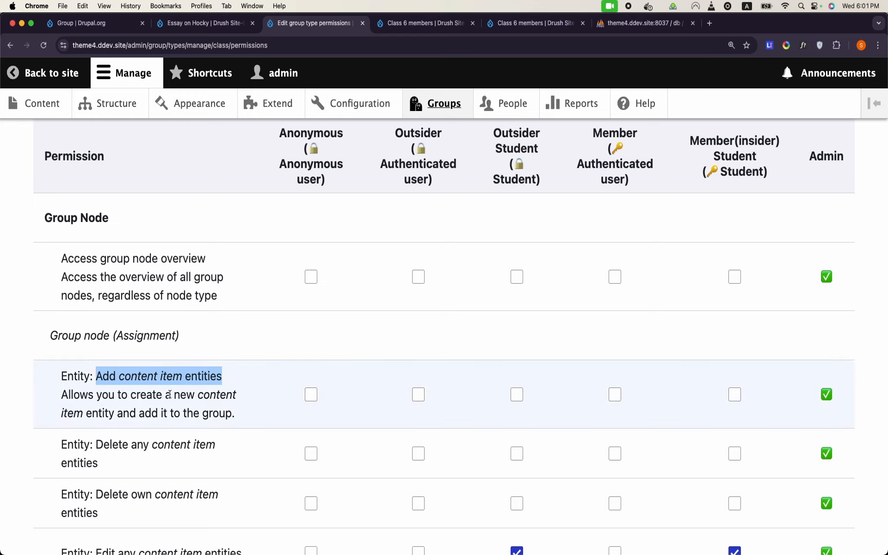
Step: Open the People admin page in a new tab
right_click(497, 101)
left_click(518, 103)
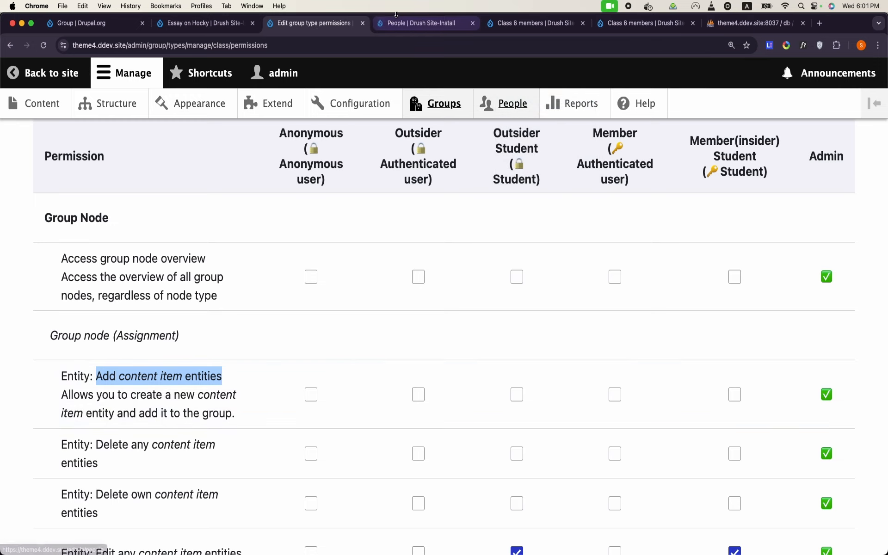
left_click(397, 14)
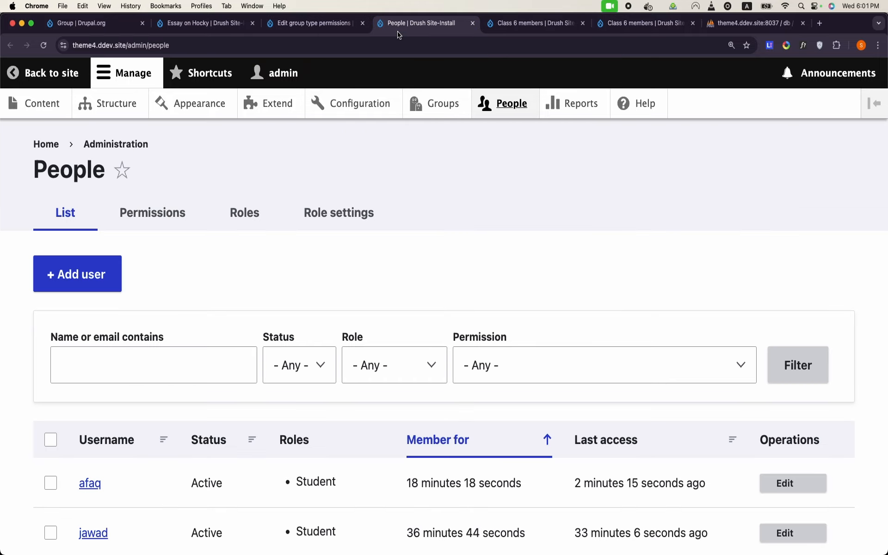
Step: Open the site-wide role permissions page and filter the list by 'create'
left_click(158, 222)
scroll(222, 319, "down", 20)
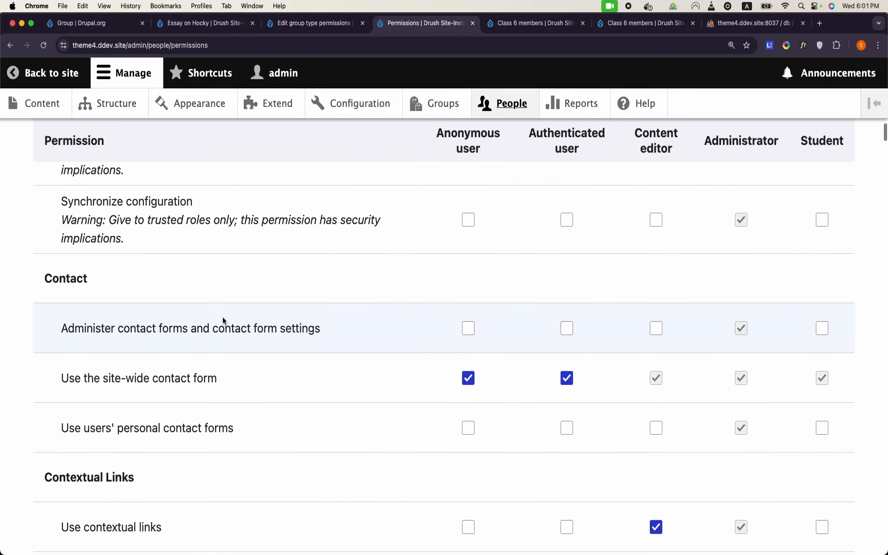
scroll(223, 321, "down", 20)
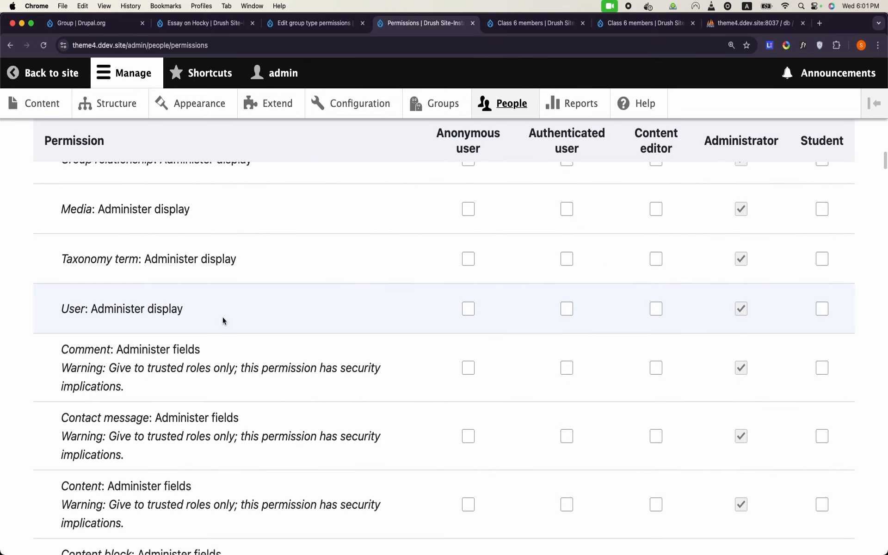
scroll(222, 320, "down", 5)
scroll(223, 321, "down", 15)
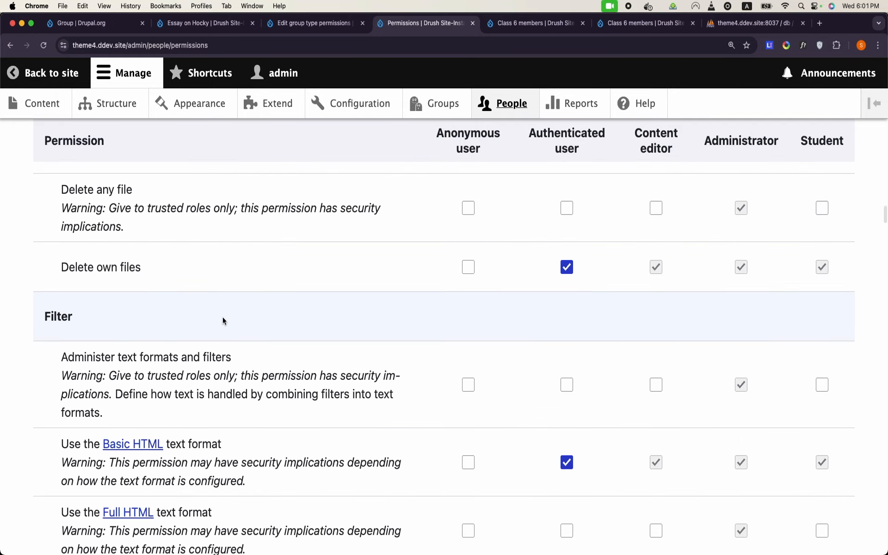
key("super+f")
type("create")
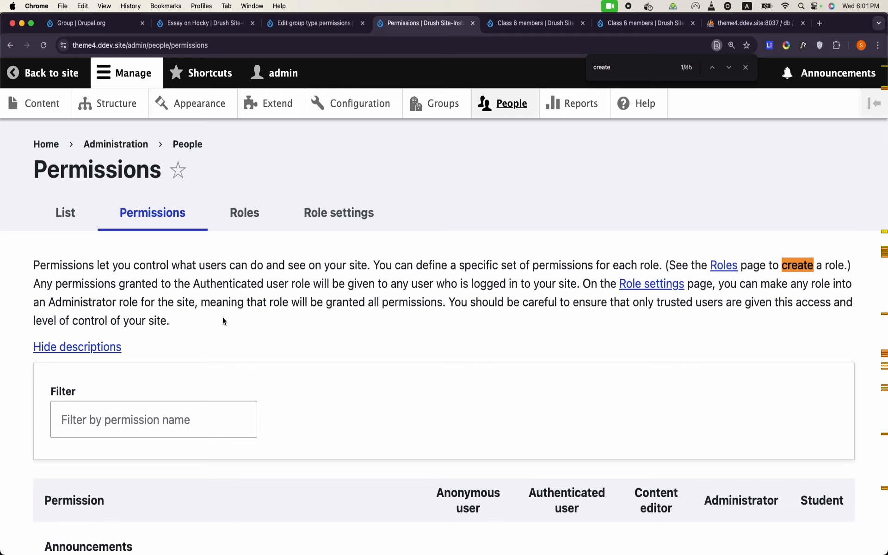
left_click(70, 420)
type("cretae")
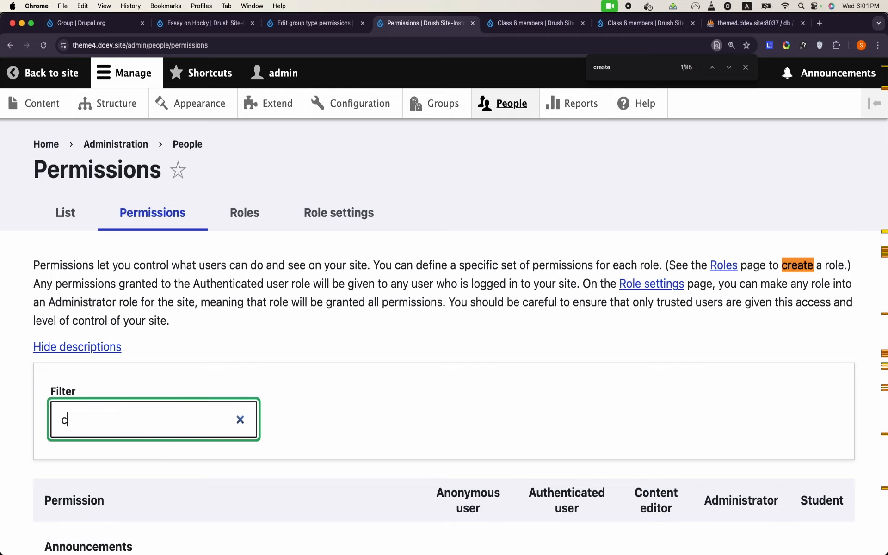
key("BackSpace")
key("BackSpace")
key("BackSpace")
type("ate")
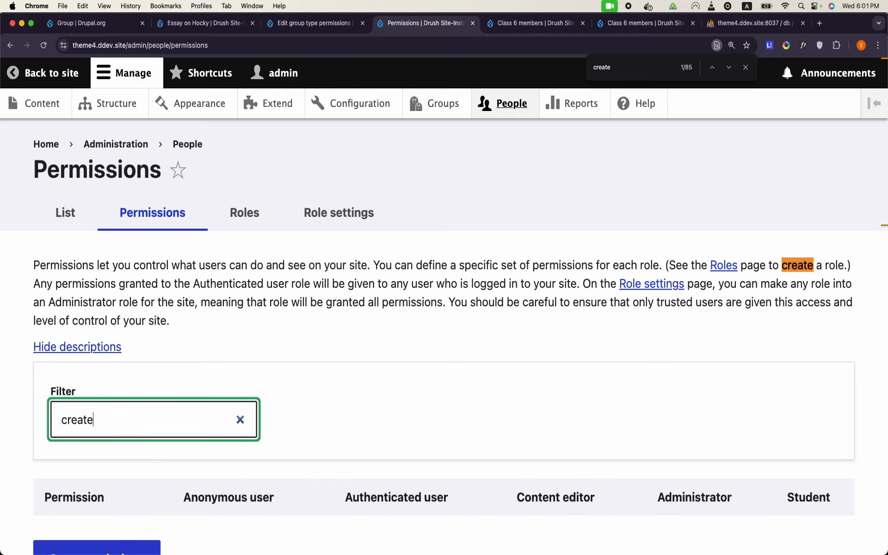
scroll(444, 324, "down", 10)
scroll(444, 324, "down", 4)
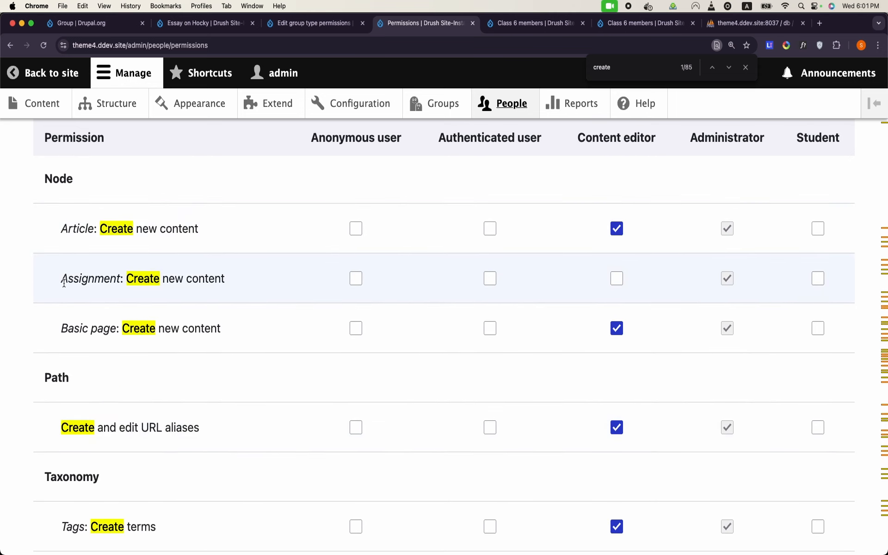
Step: Let the Student role use 'Assignment: Create new content' and save the permissions
left_click_drag(61, 279, 109, 282)
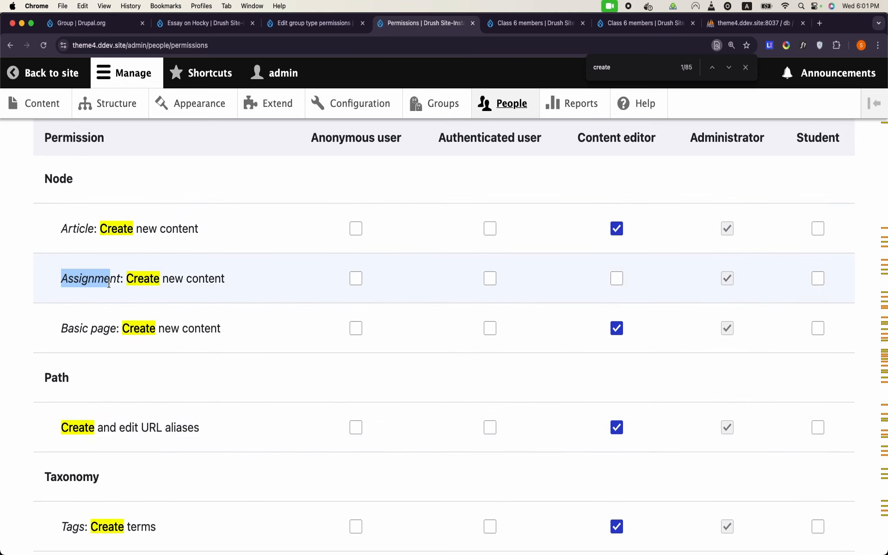
triple_click(109, 284)
left_click(109, 283)
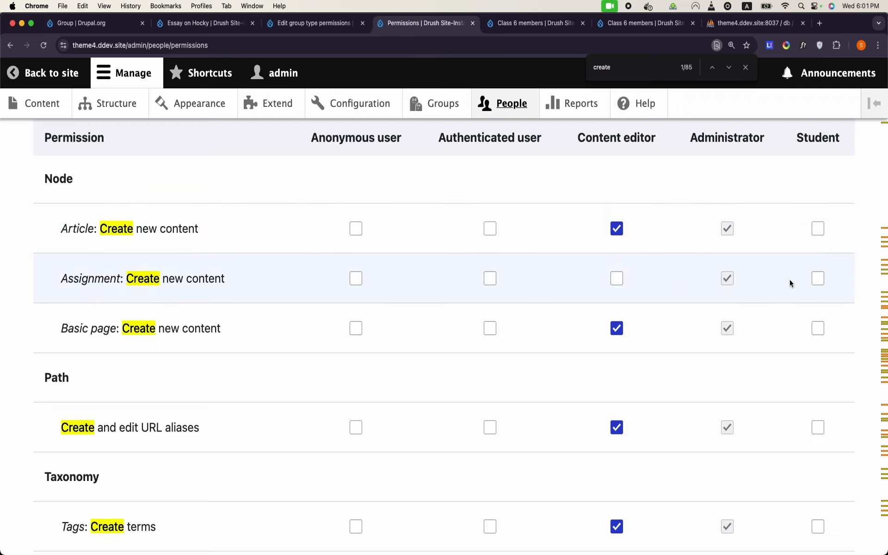
left_click(815, 282)
scroll(256, 290, "down", 3)
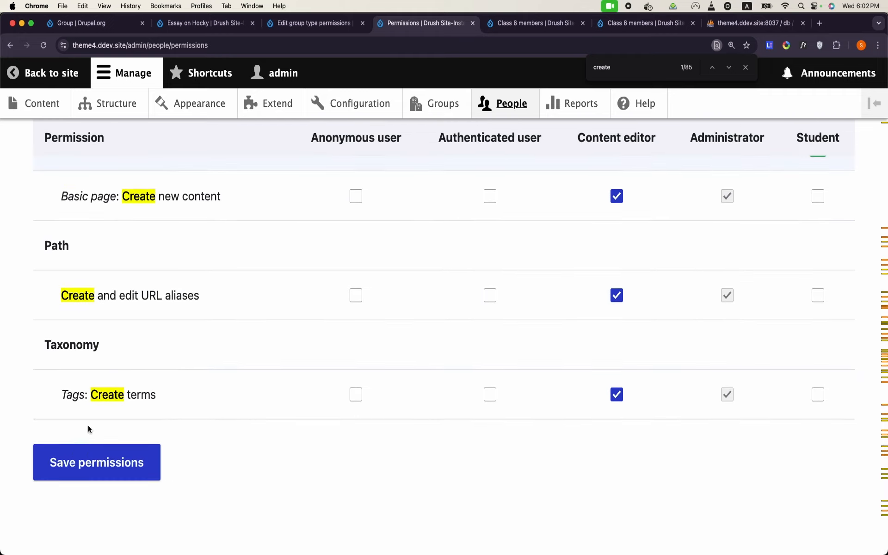
left_click(104, 459)
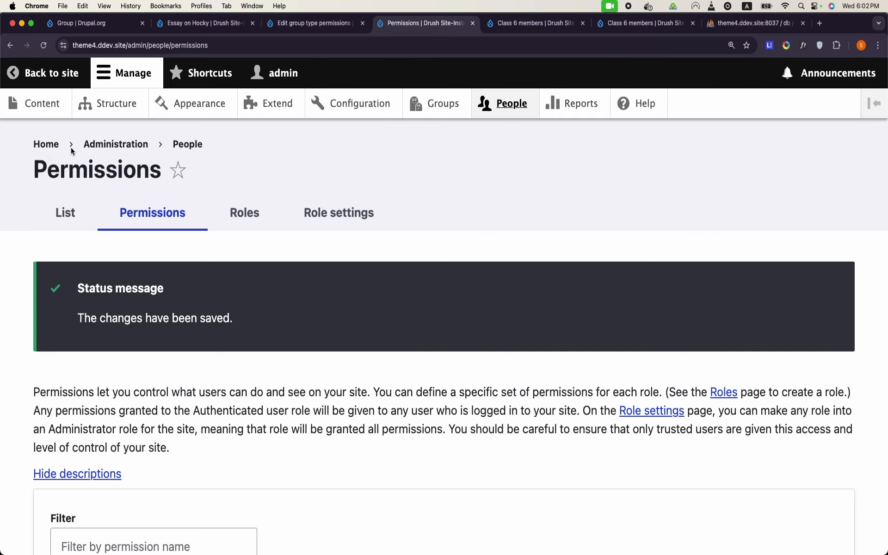
Step: Open the Create Assignment form via Content > Add content > Assignment and select its URL
left_click(43, 102)
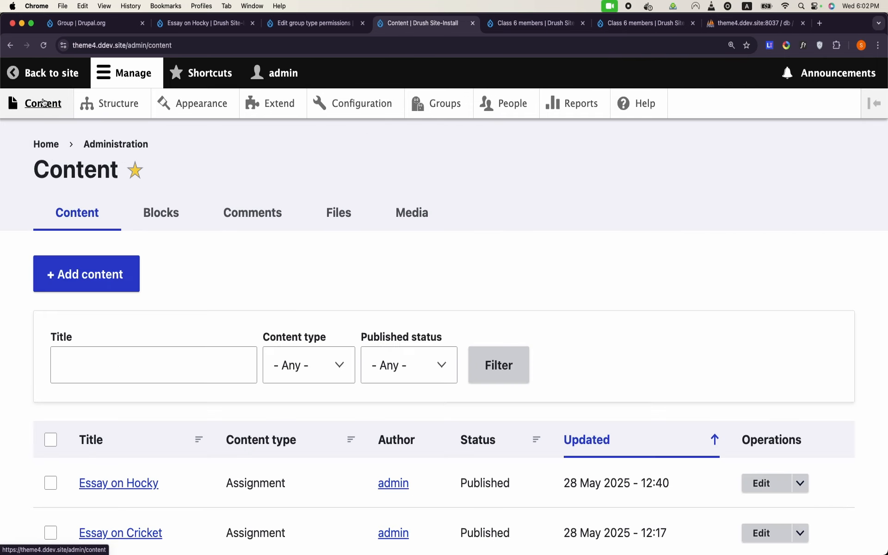
left_click(110, 262)
left_click(122, 311)
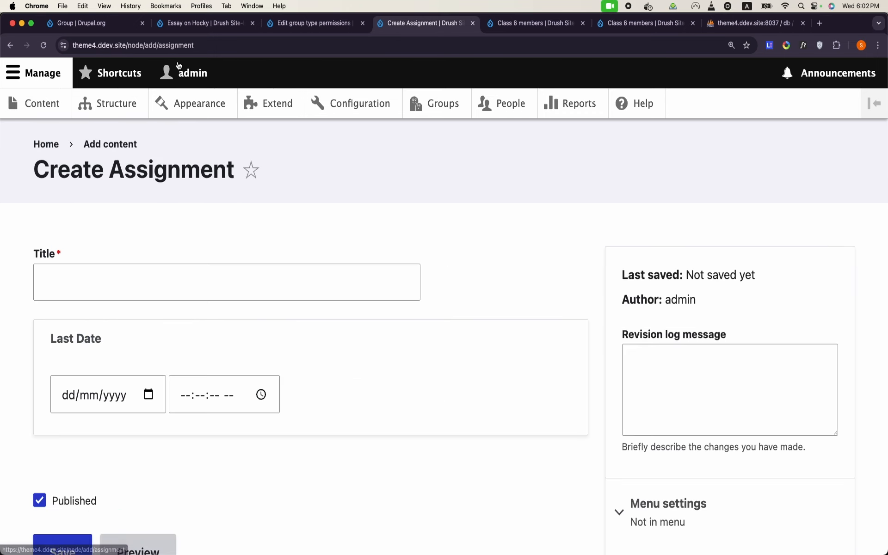
left_click(211, 45)
key("super+c")
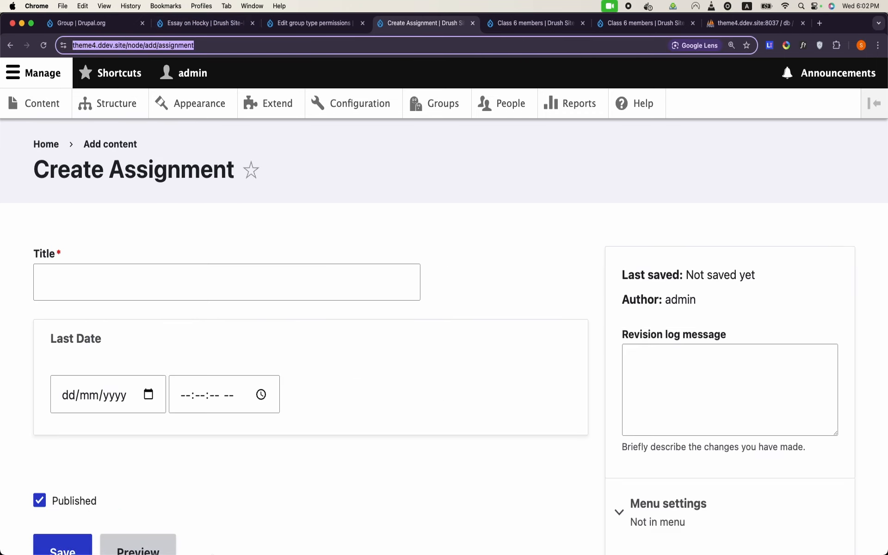
Step: Load the copied Create Assignment URL in the incognito student window
mouse_move(327, 549)
right_click(326, 548)
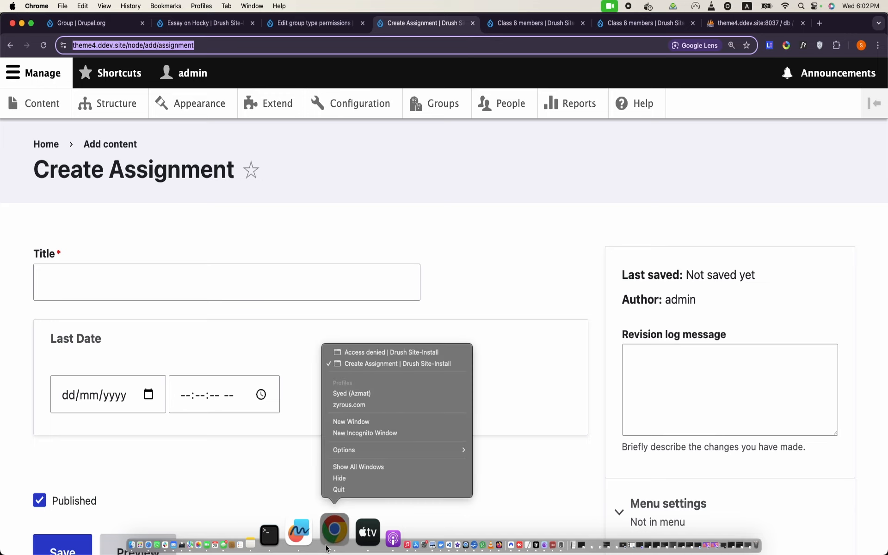
left_click(383, 349)
left_click(233, 40)
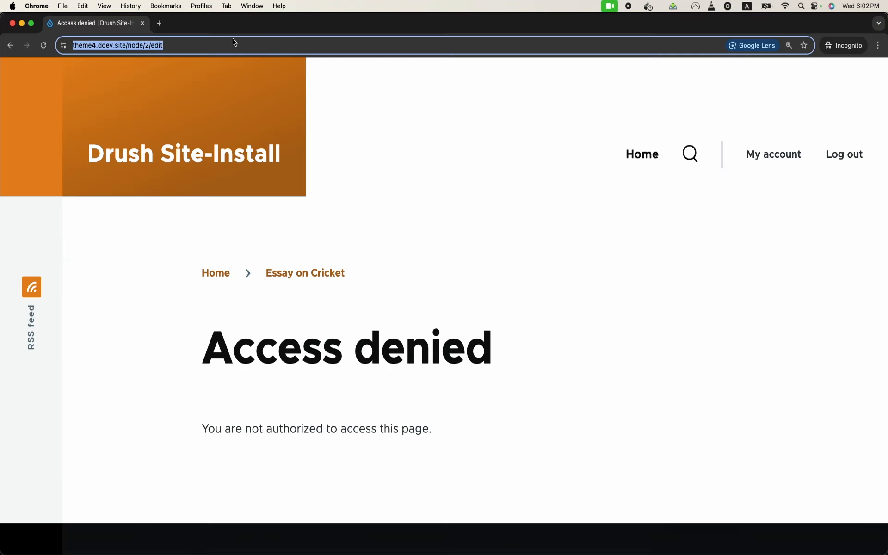
key("super+v")
key("Return")
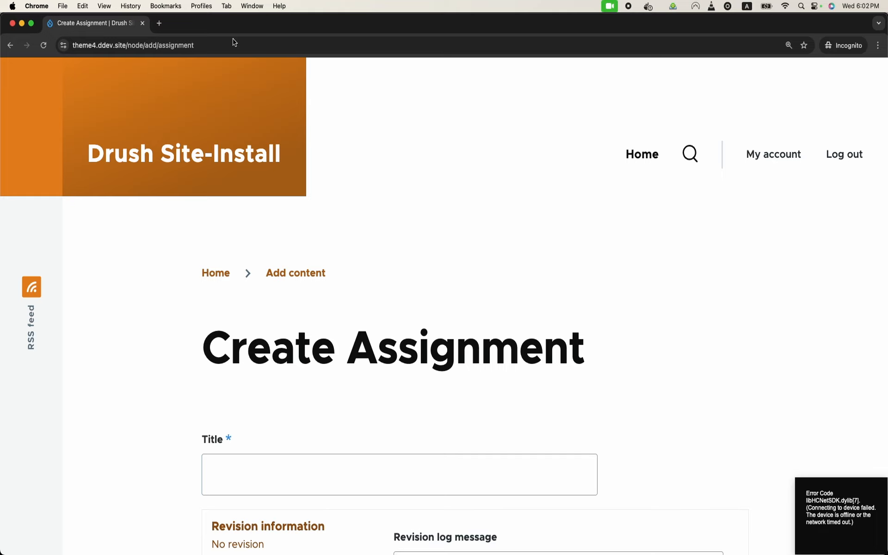
Step: Check that the student's form loads, then return to the admin window
scroll(392, 271, "down", 3)
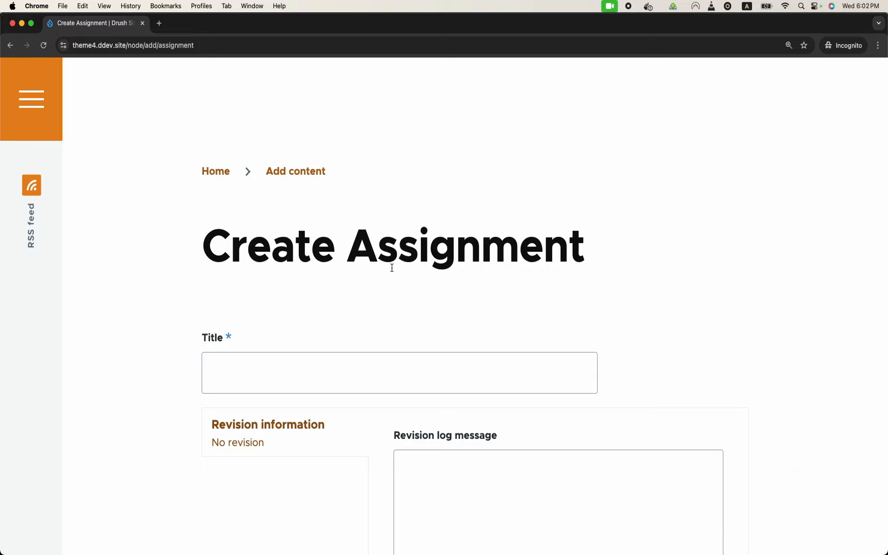
mouse_move(450, 550)
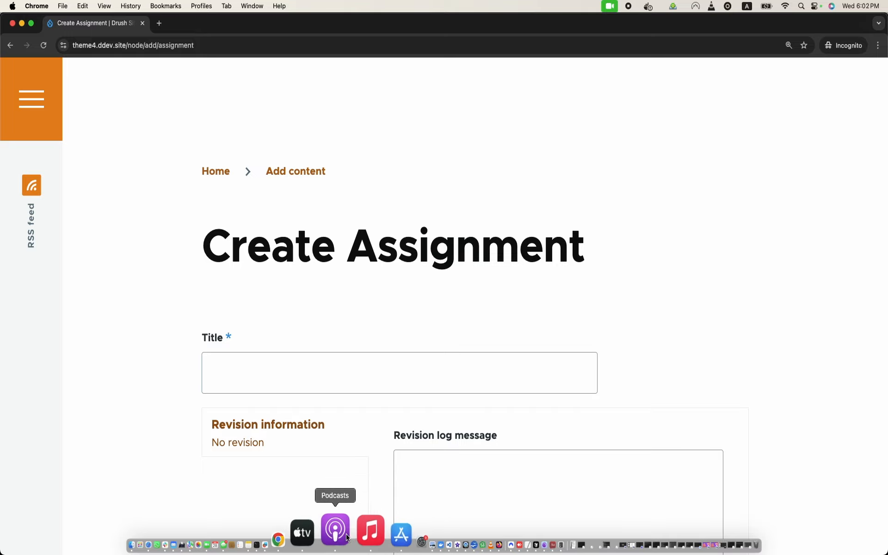
right_click(331, 532)
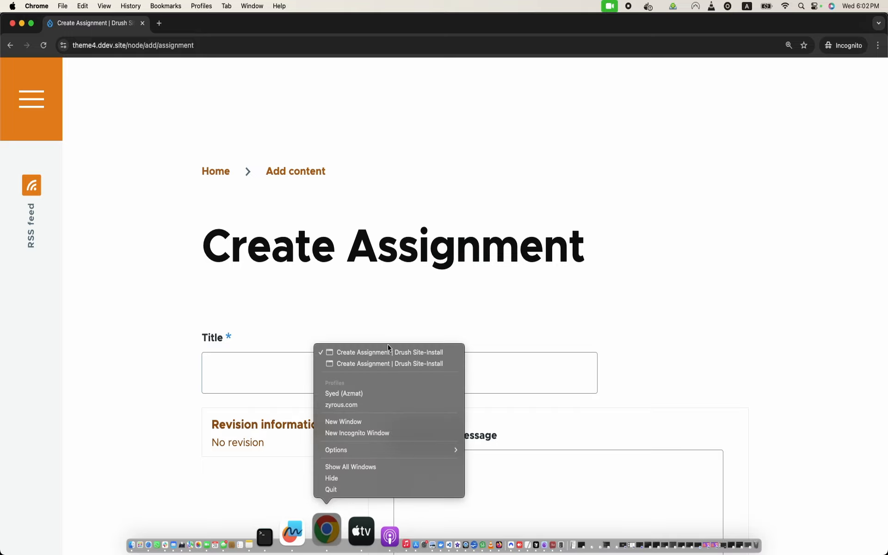
left_click(388, 363)
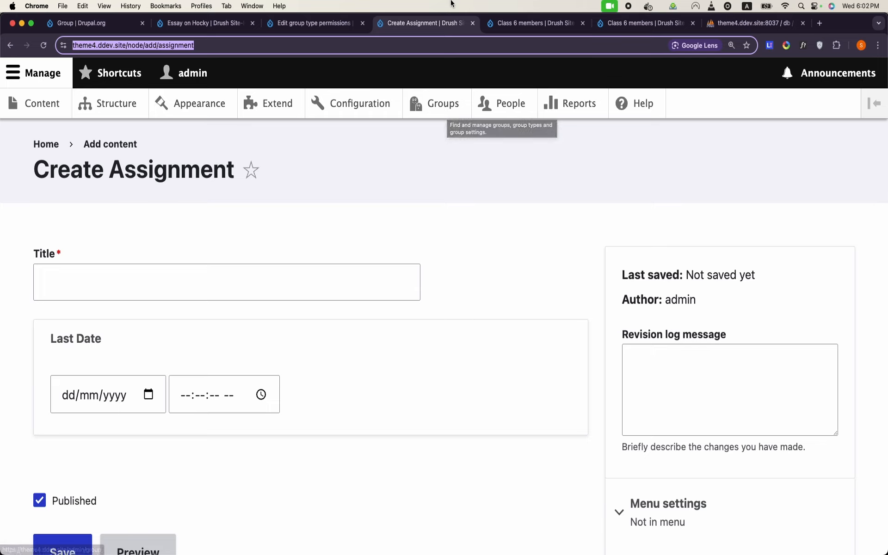
right_click(509, 106)
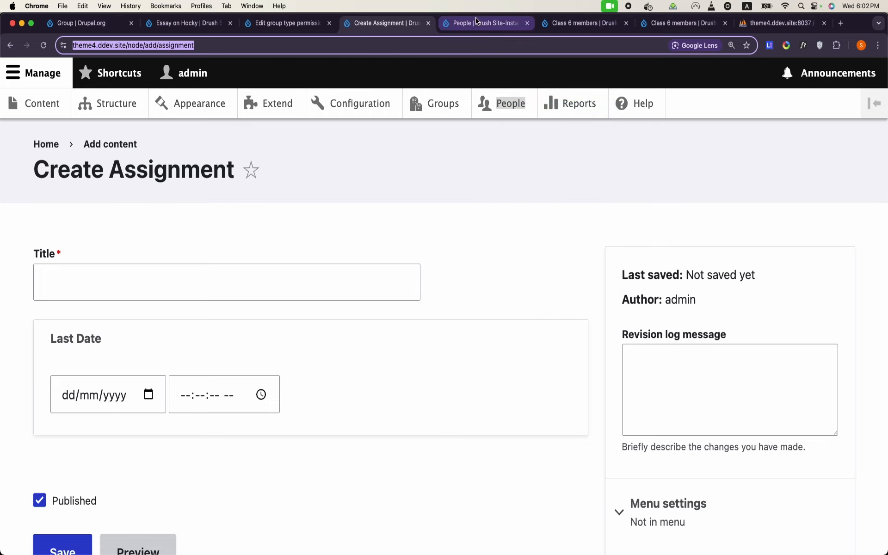
Step: Open People > Permissions in a new tab and filter the permissions by 'create'
left_click(478, 24)
left_click(157, 210)
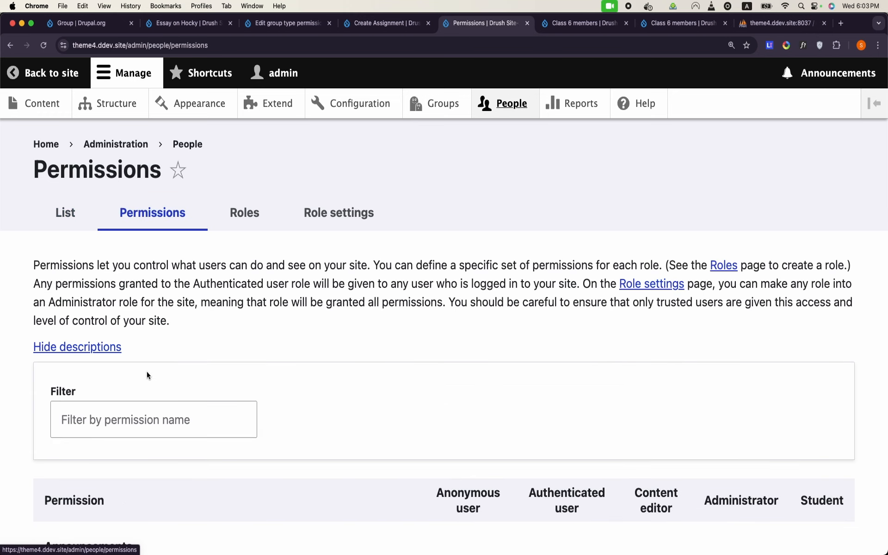
left_click(146, 405)
type("create")
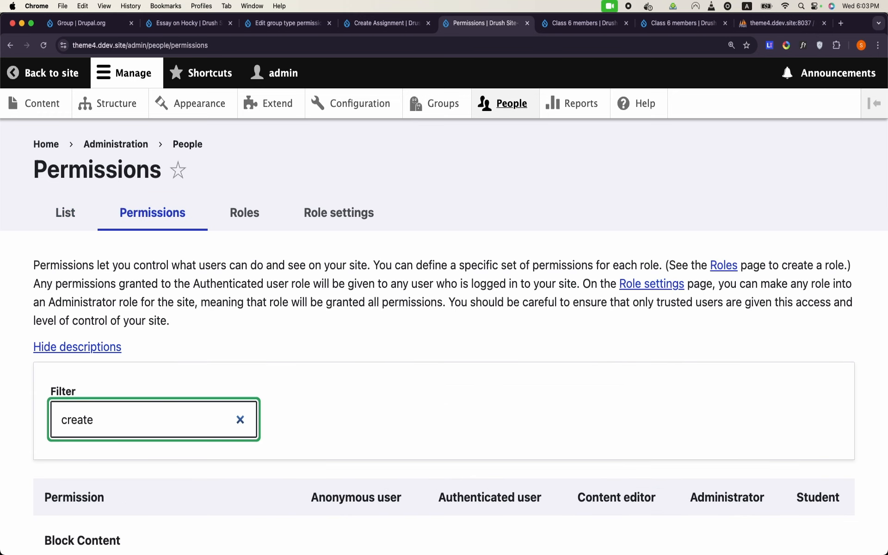
scroll(444, 324, "down", 10)
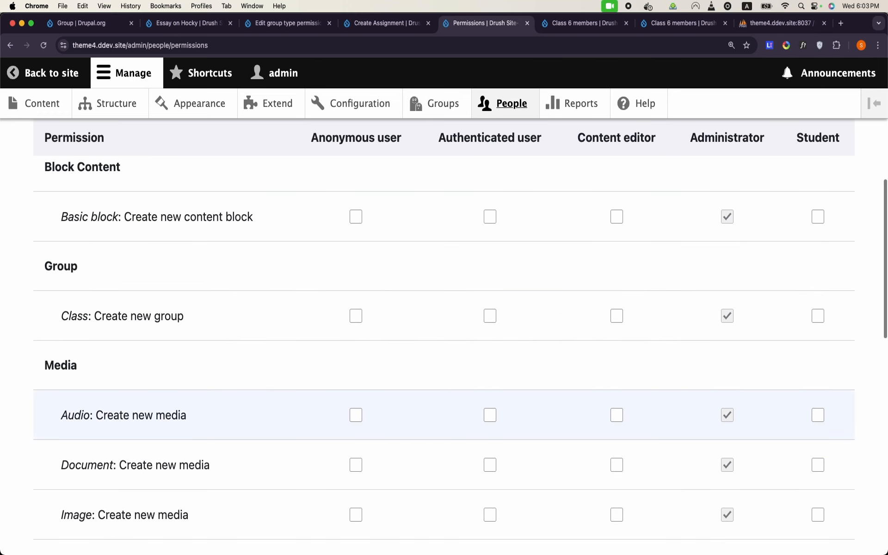
scroll(444, 323, "up", 8)
type("conte")
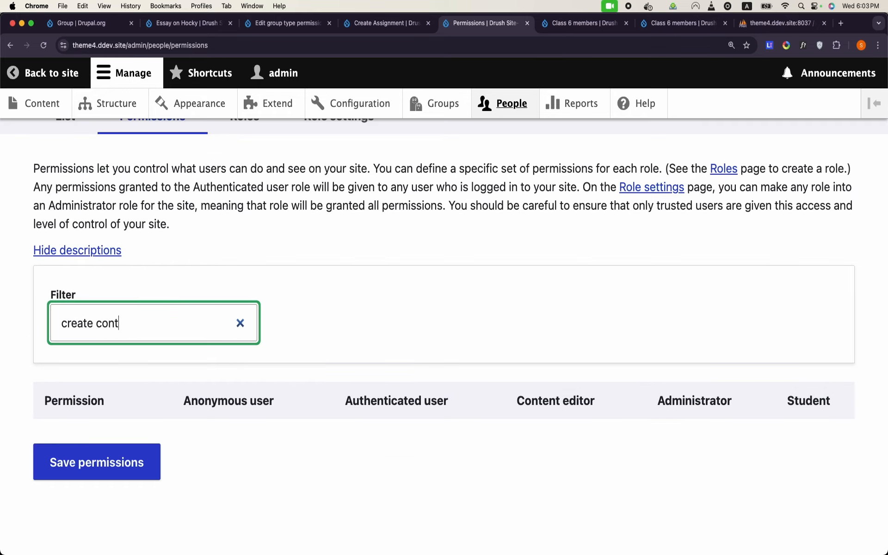
key("BackSpace")
key("BackSpace")
key("BackSpace")
key("BackSpace")
key("BackSpace")
Step: Uncheck Student's 'Assignment: Create new content' permission and save
scroll(445, 324, "down", 10)
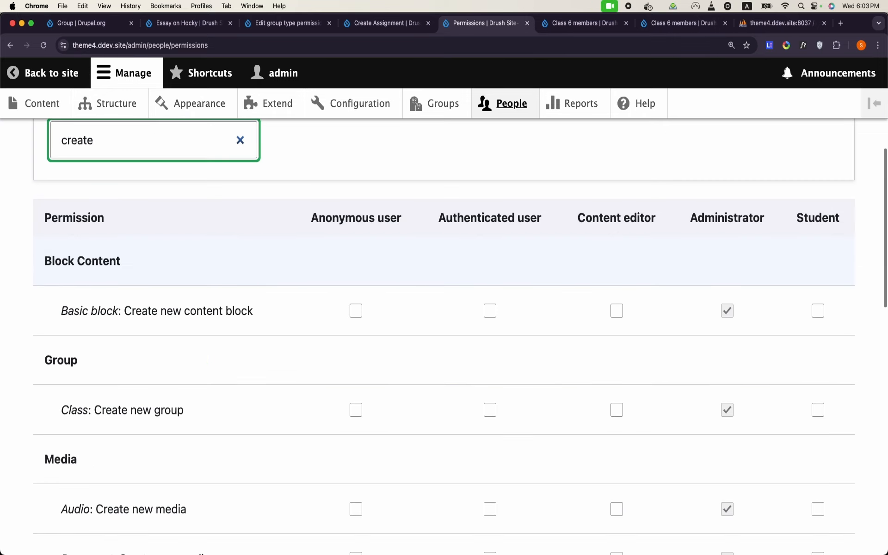
scroll(228, 423, "down", 1)
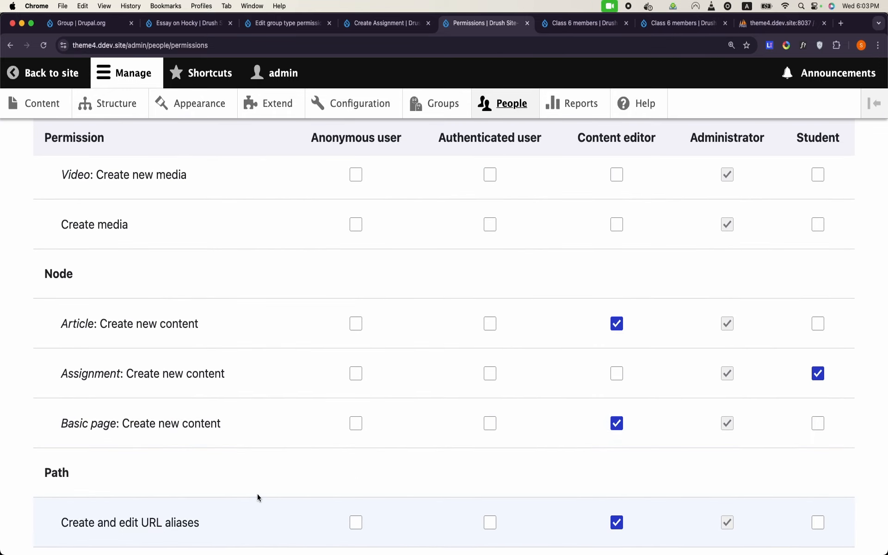
left_click(817, 380)
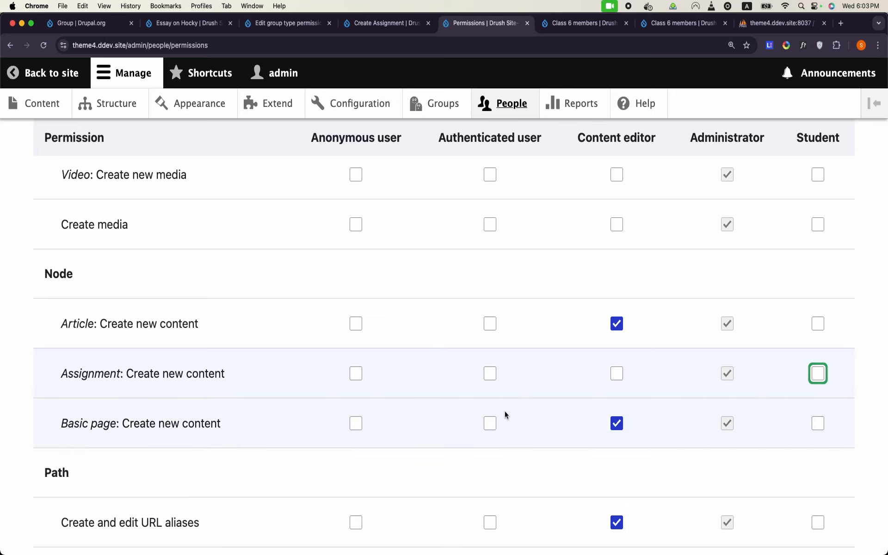
scroll(505, 412, "down", 5)
left_click(109, 464)
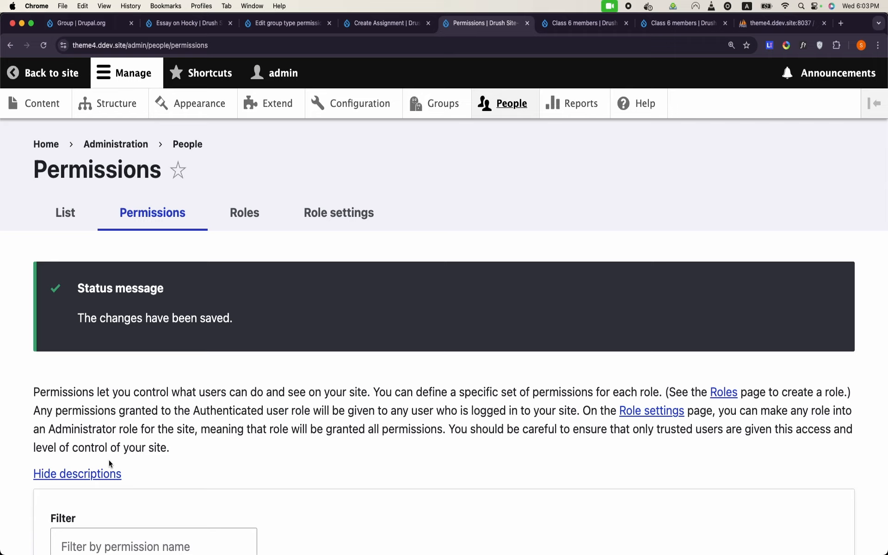
left_click(433, 103)
Step: Open Class 6's Nodes tab, start a new Assignment, and copy its creation path
left_click(234, 380)
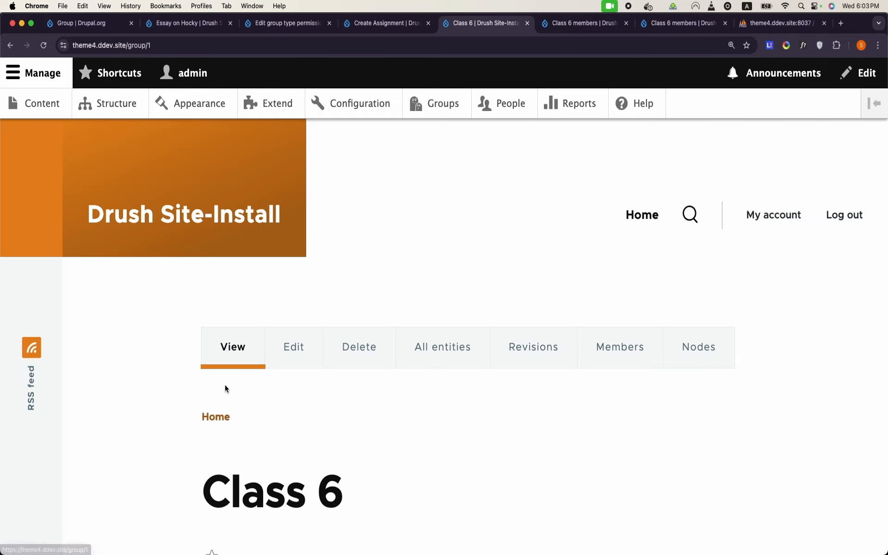
scroll(479, 272, "down", 5)
scroll(478, 272, "up", 3)
left_click(699, 265)
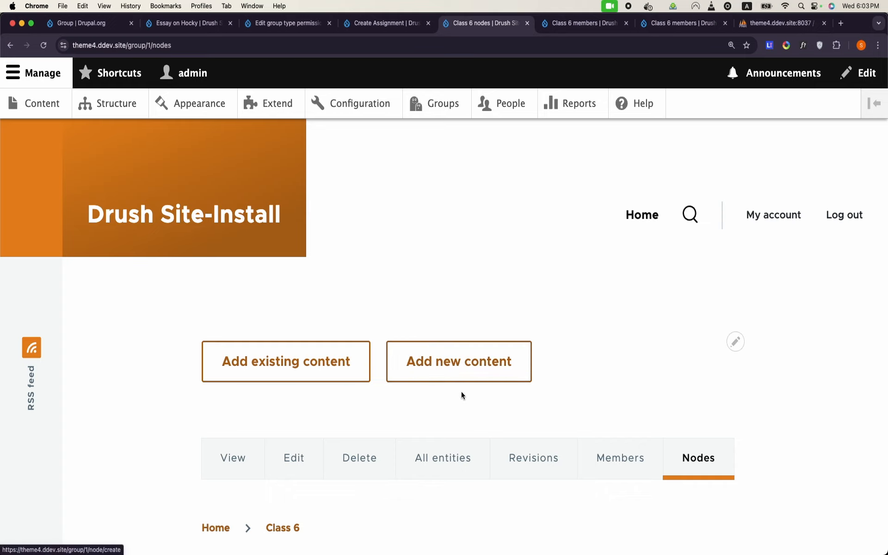
left_click(460, 366)
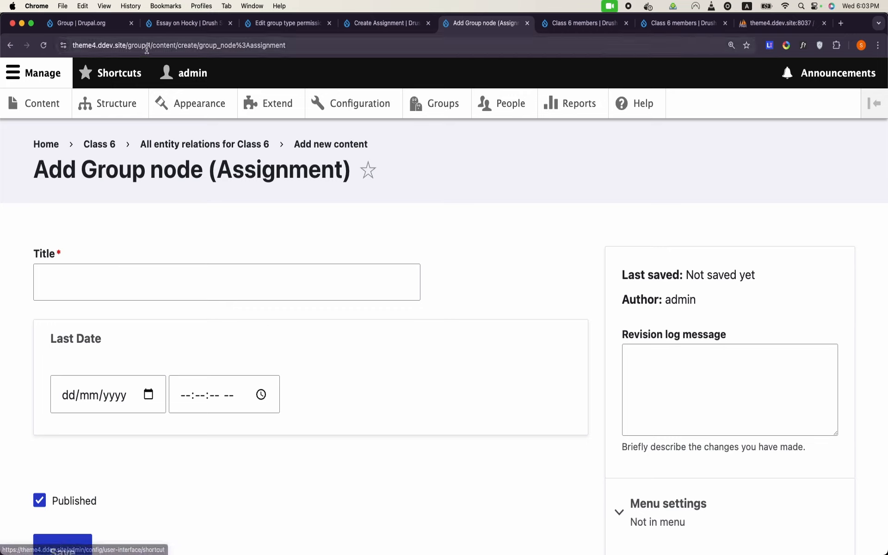
left_click_drag(129, 46, 323, 59)
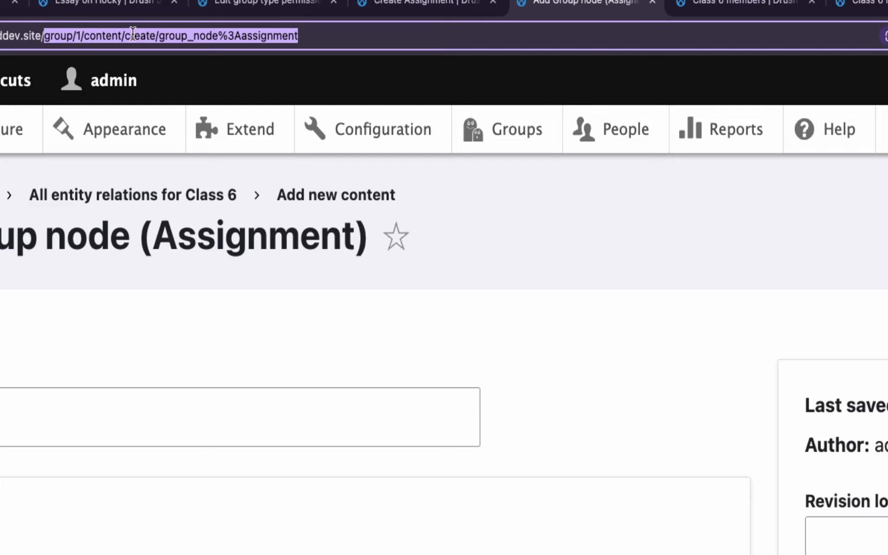
left_click(247, 35)
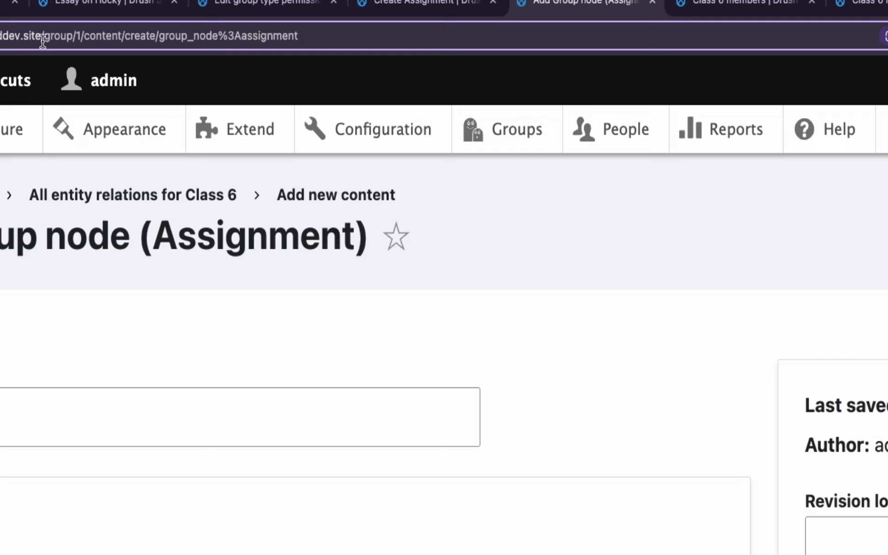
left_click_drag(43, 35, 238, 81)
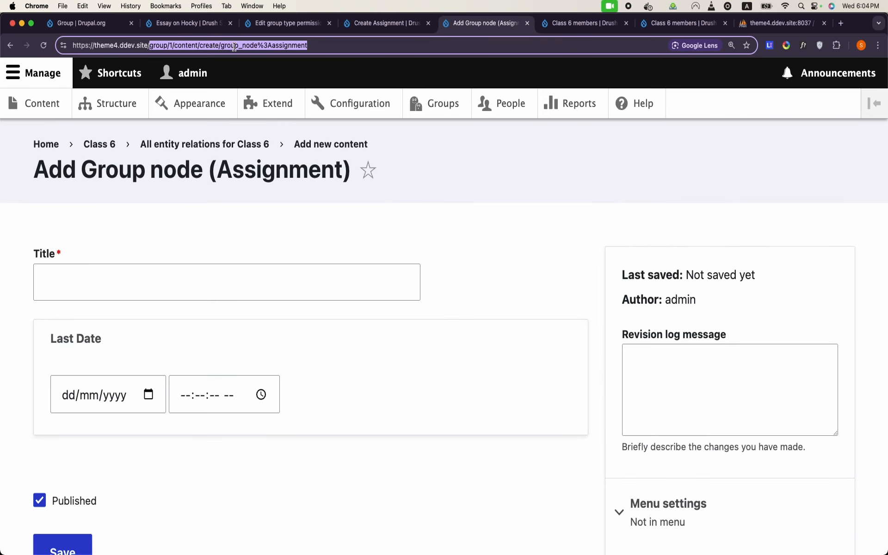
key("super+c")
Step: Load group/1/content/create/group_node%3Aassignment in the incognito window, which returns Access denied
mouse_move(294, 551)
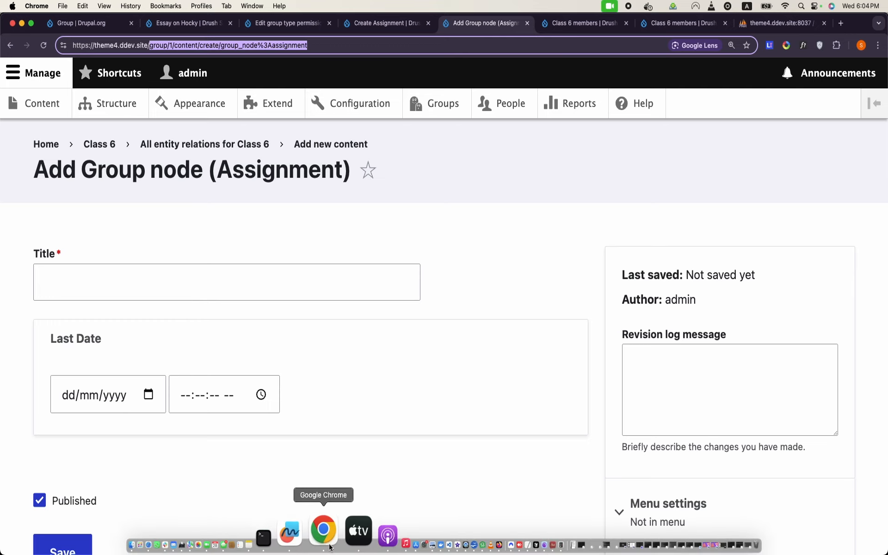
right_click(331, 546)
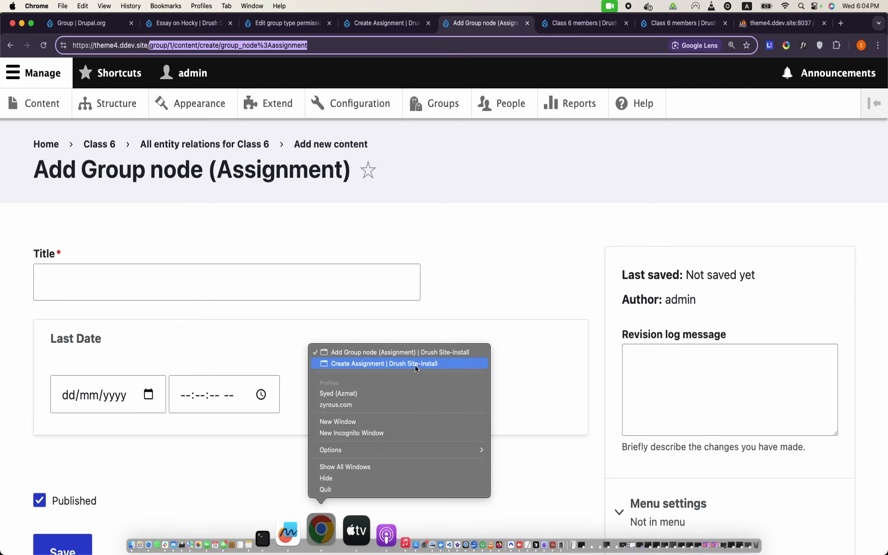
left_click(376, 363)
left_click(220, 40)
left_click(168, 39)
left_click_drag(149, 46, 301, 107)
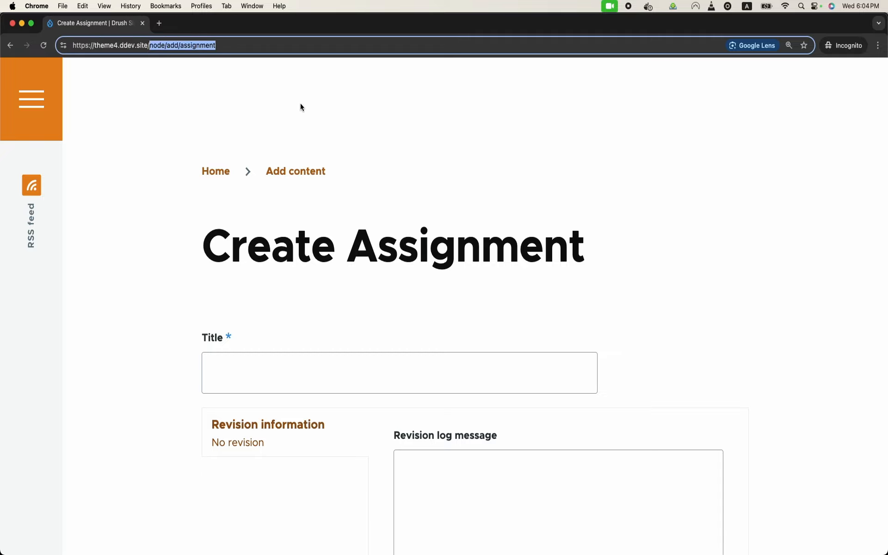
key("super+v")
key("Return")
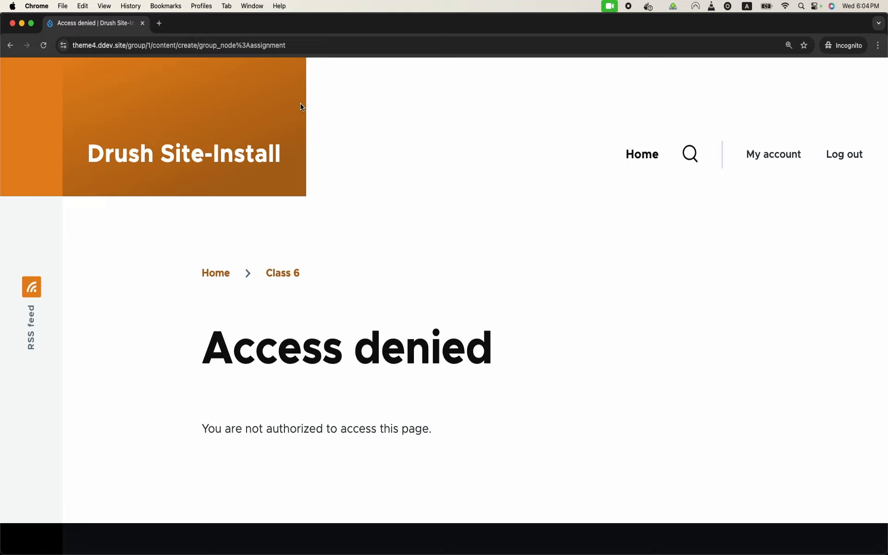
mouse_move(371, 542)
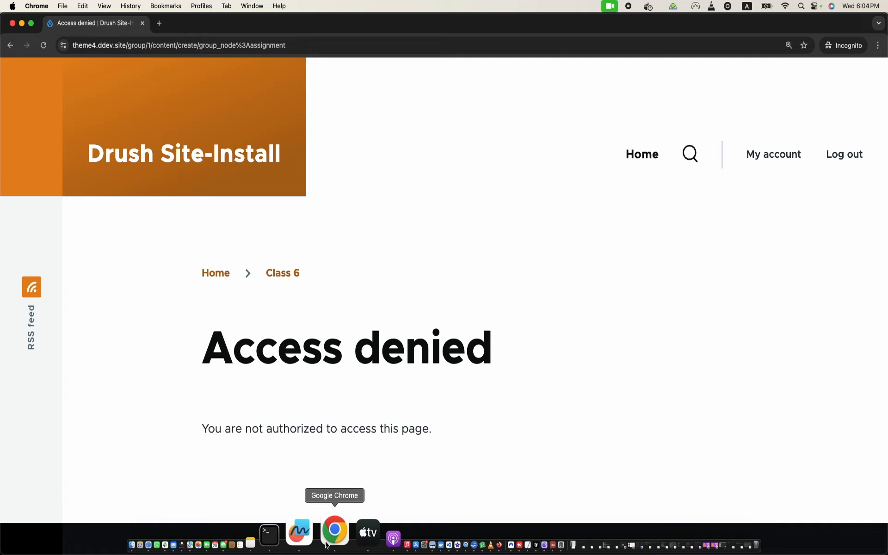
Step: Return to the admin window and reload the Class group type permissions page
right_click(327, 544)
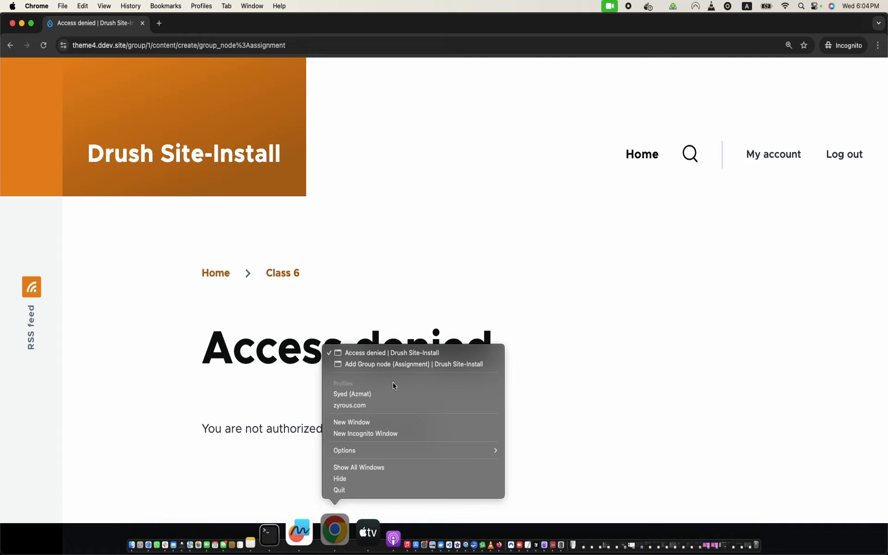
left_click(411, 365)
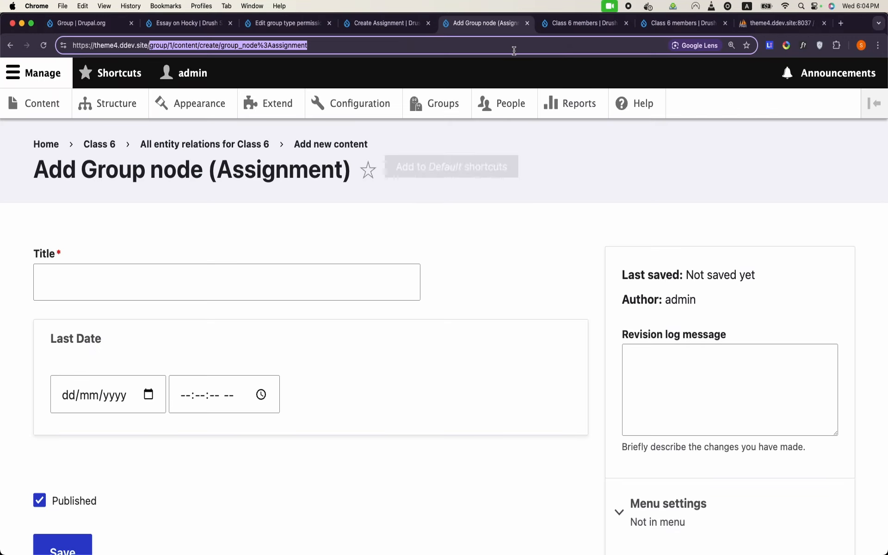
left_click(286, 21)
left_click(292, 39)
key("Return")
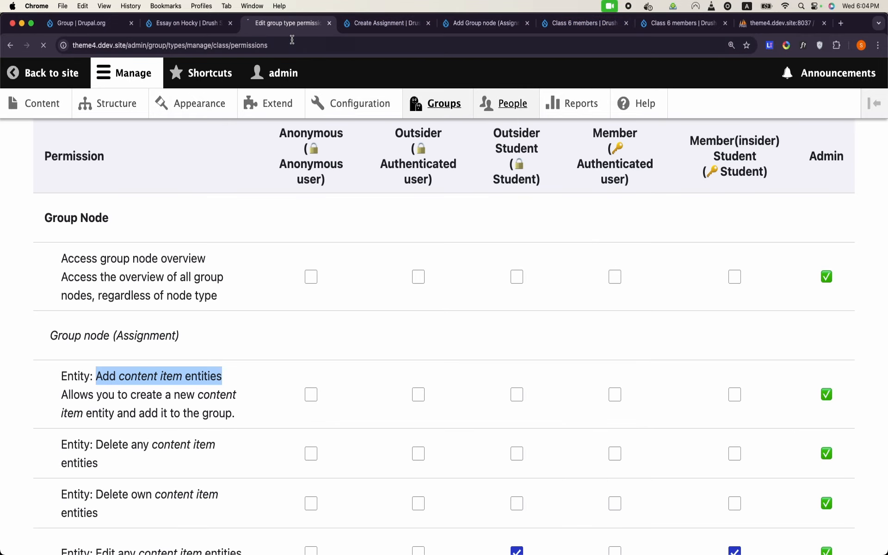
Step: Let Member(insider) Student add Assignment content items and save the permissions
scroll(323, 280, "down", 10)
scroll(323, 280, "down", 10)
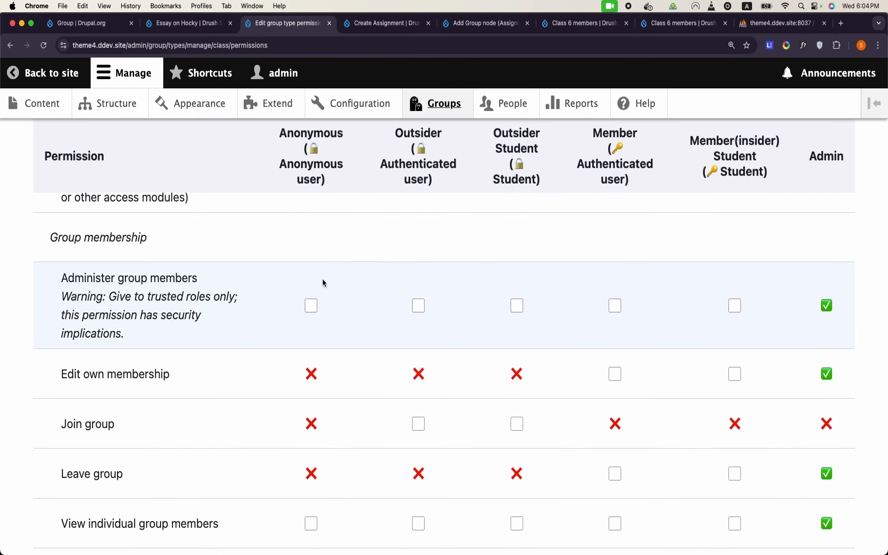
scroll(323, 279, "up", 2)
scroll(255, 368, "down", 10)
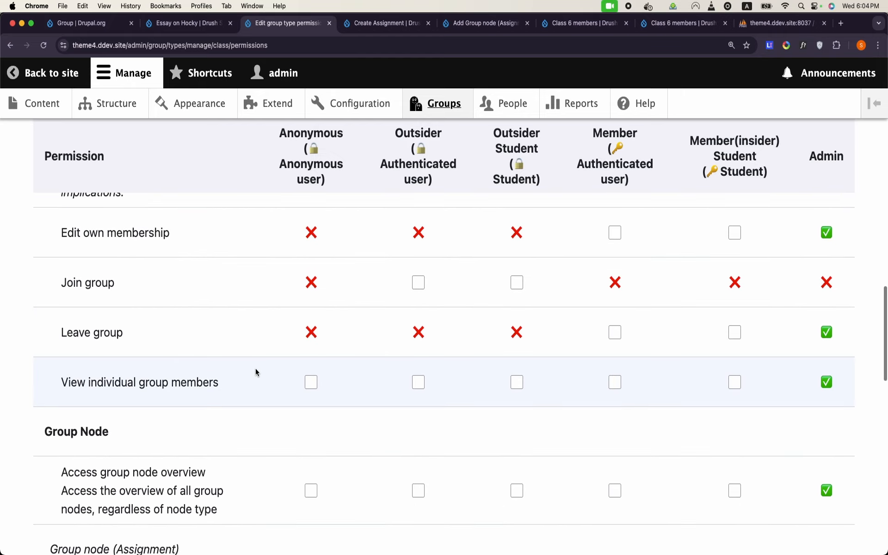
scroll(256, 368, "up", 2)
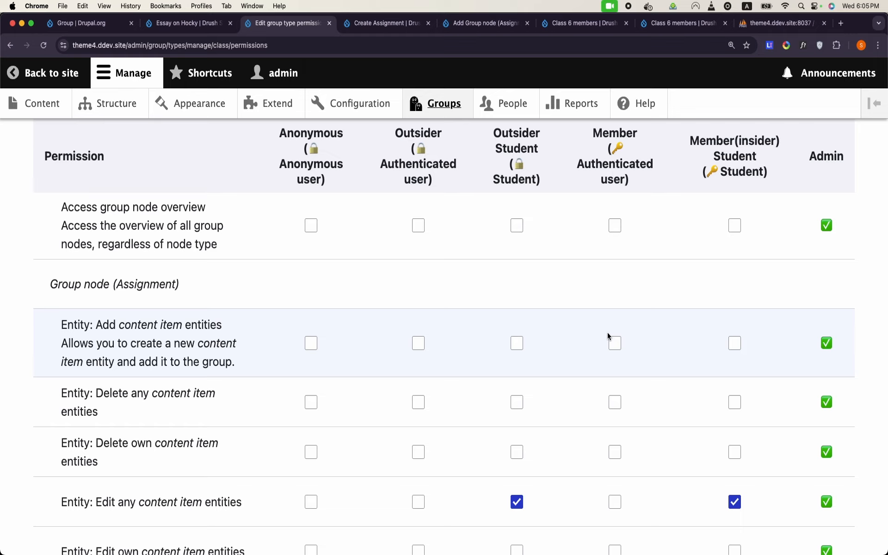
left_click(733, 346)
scroll(732, 350, "down", 20)
left_click(151, 460)
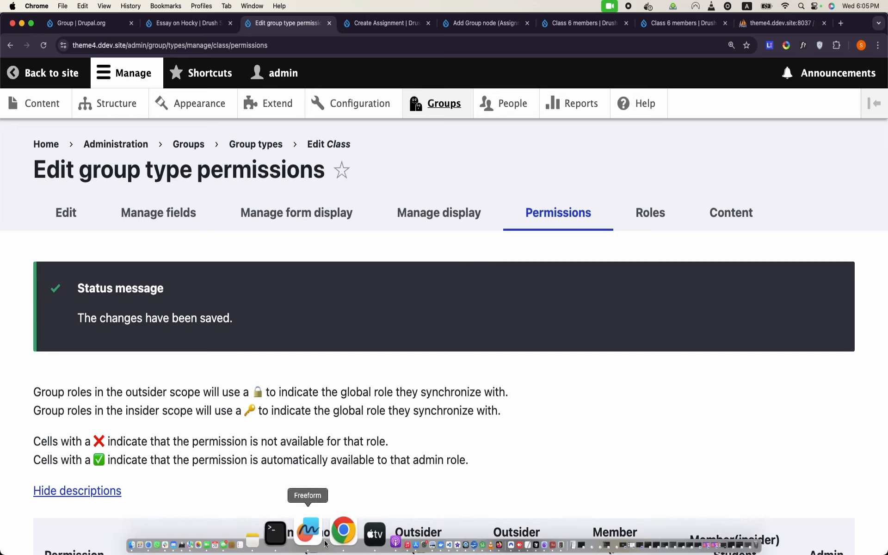
right_click(329, 536)
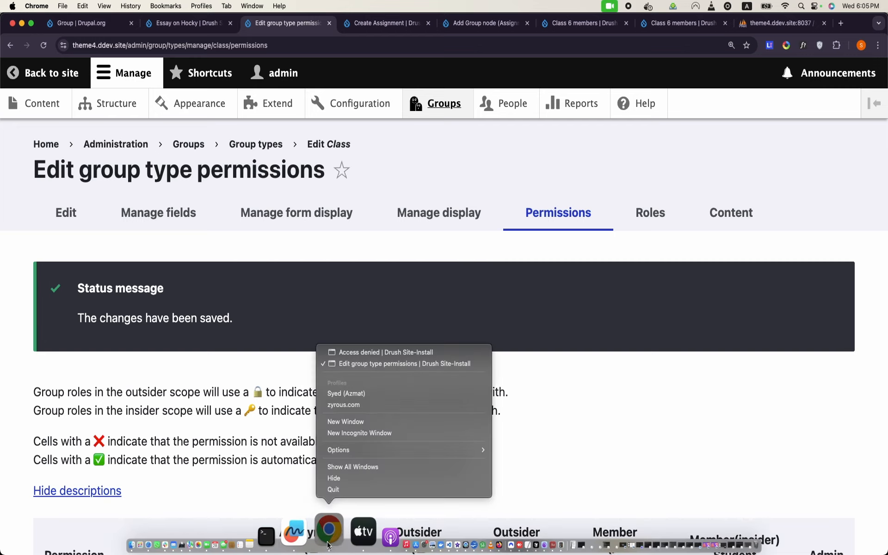
Step: Reload the student's Class 6 add-assignment page so it shows the Add Group node (Assignment) form
left_click(380, 352)
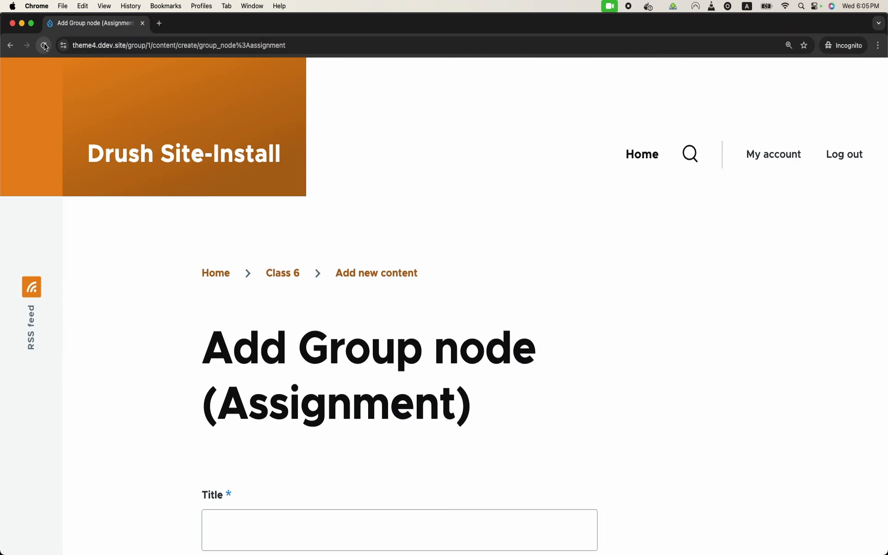
scroll(372, 198, "down", 3)
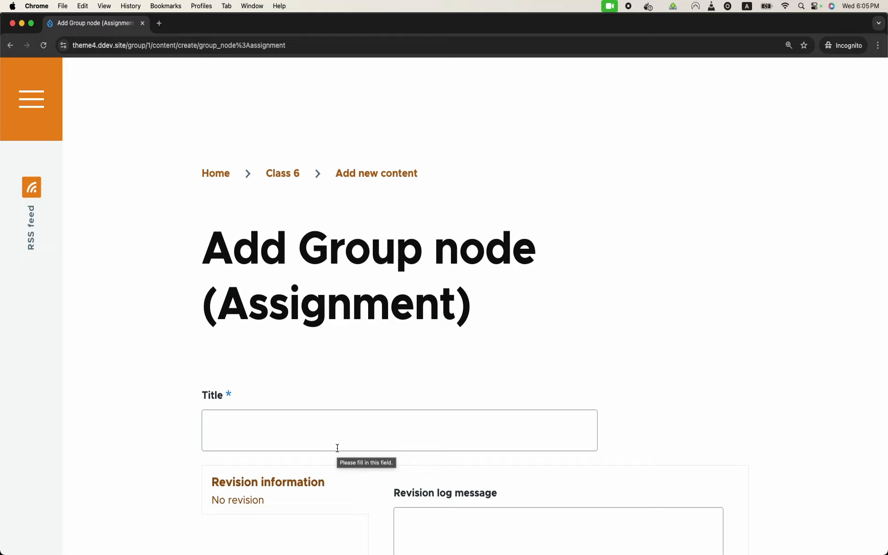
mouse_move(365, 550)
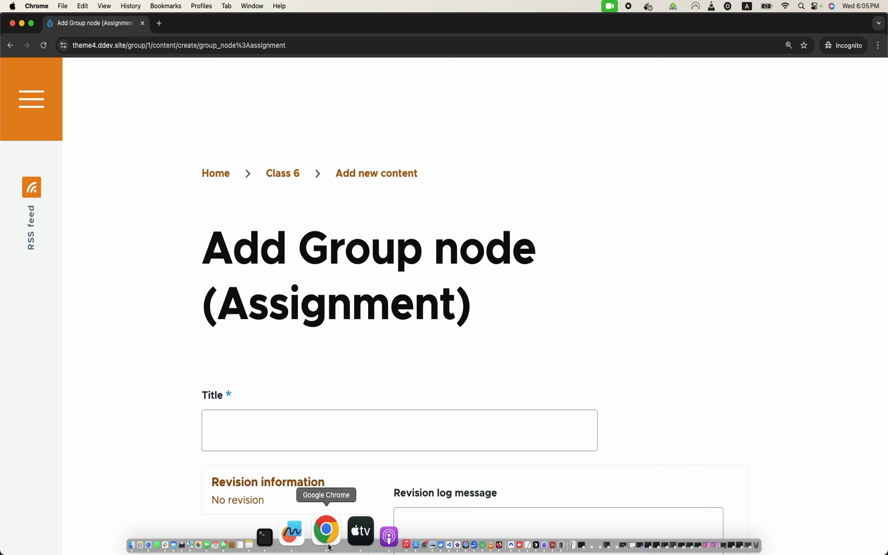
Step: Go back to the admin window's phpMyAdmin tab
right_click(329, 547)
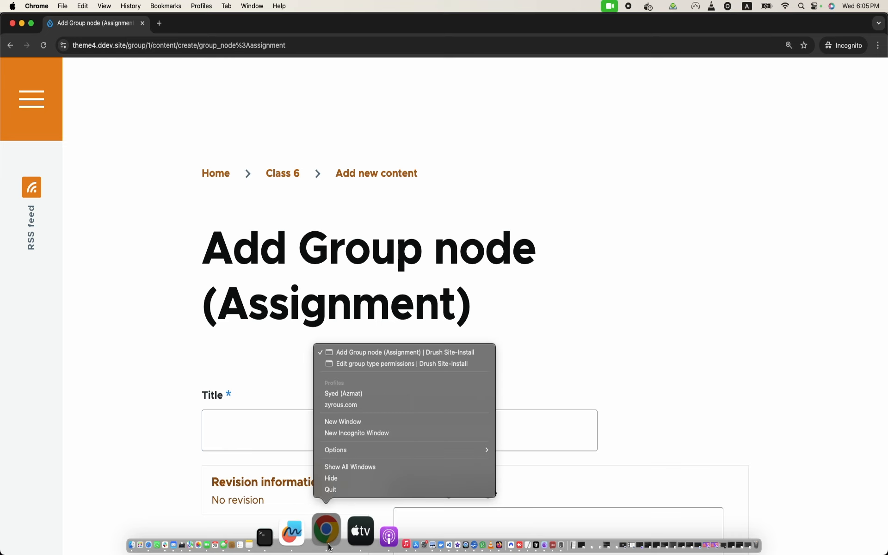
left_click(409, 364)
left_click(757, 23)
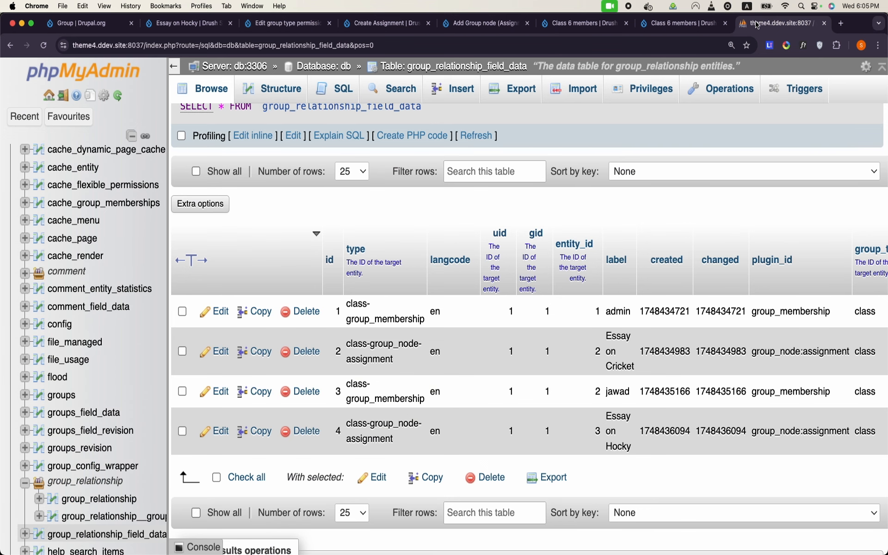
Step: Refresh group_relationship_field_data to see the new membership row, then return to the student's assignment form
left_click(217, 87)
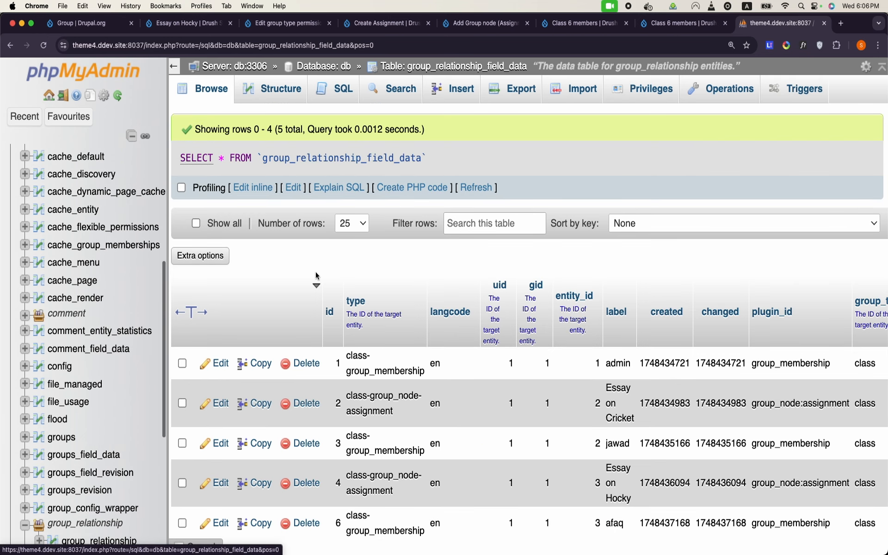
scroll(315, 271, "down", 3)
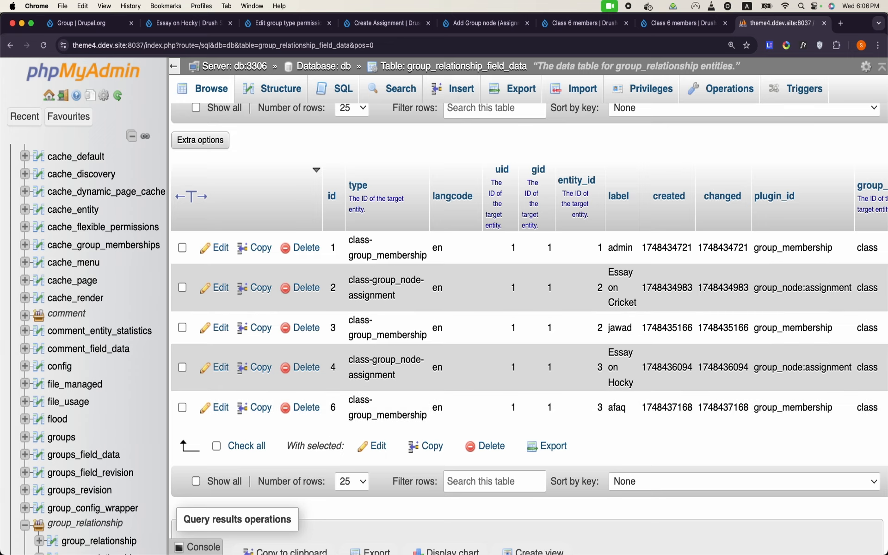
mouse_move(327, 549)
right_click(327, 546)
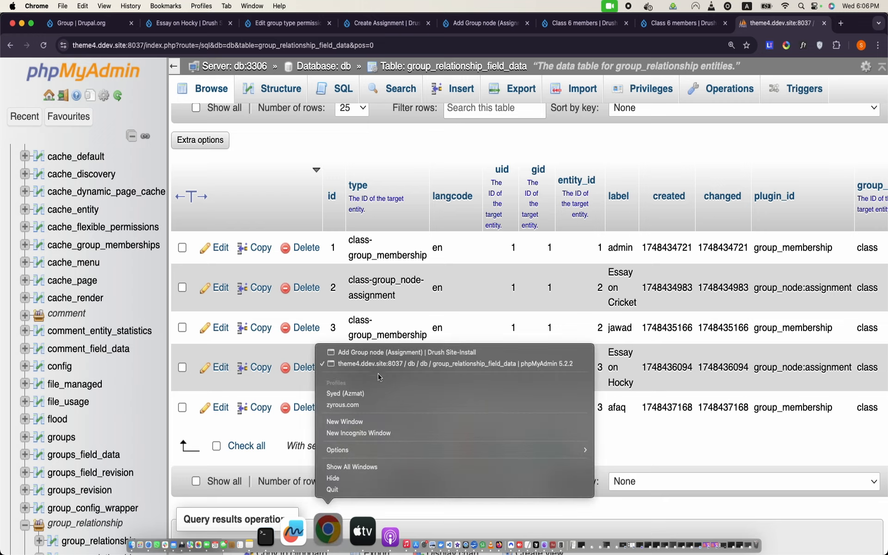
left_click(394, 352)
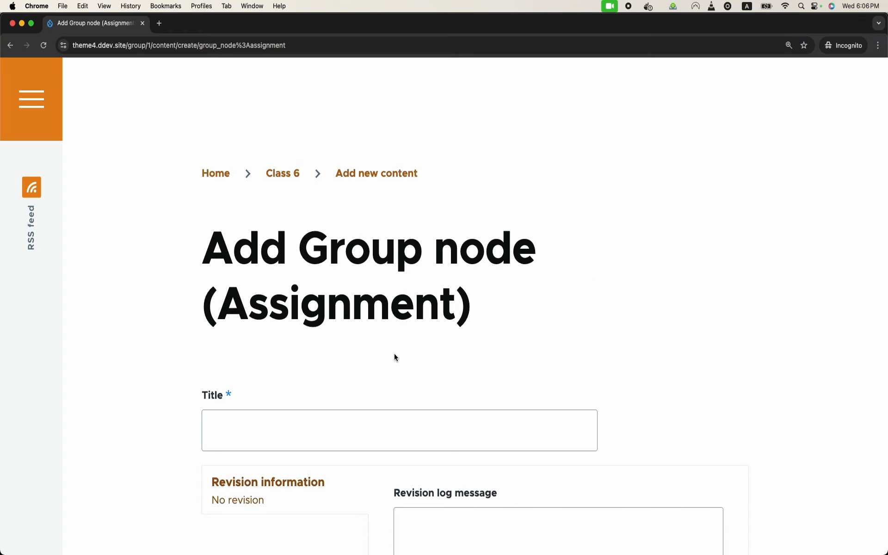
Step: Title the student's Class 6 assignment 'Assignment on Maths' and save it
scroll(394, 356, "down", 1)
left_click(369, 398)
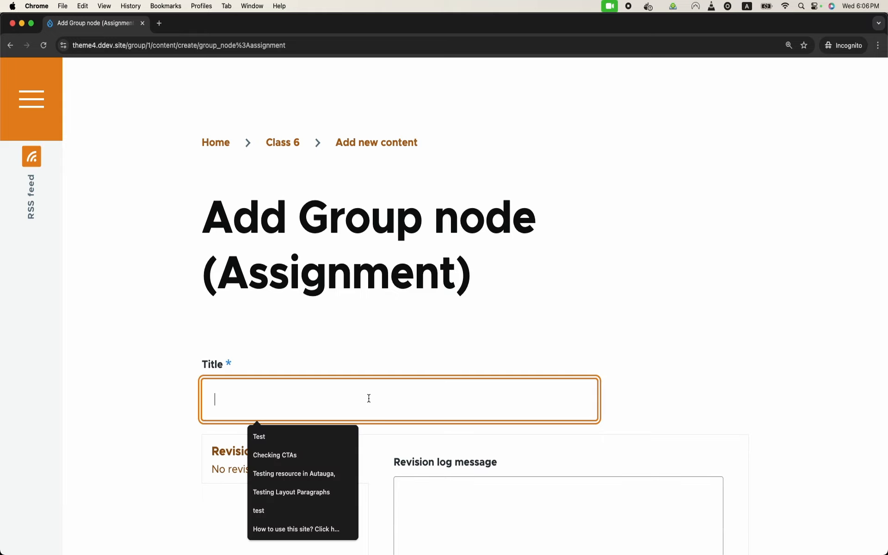
type("As")
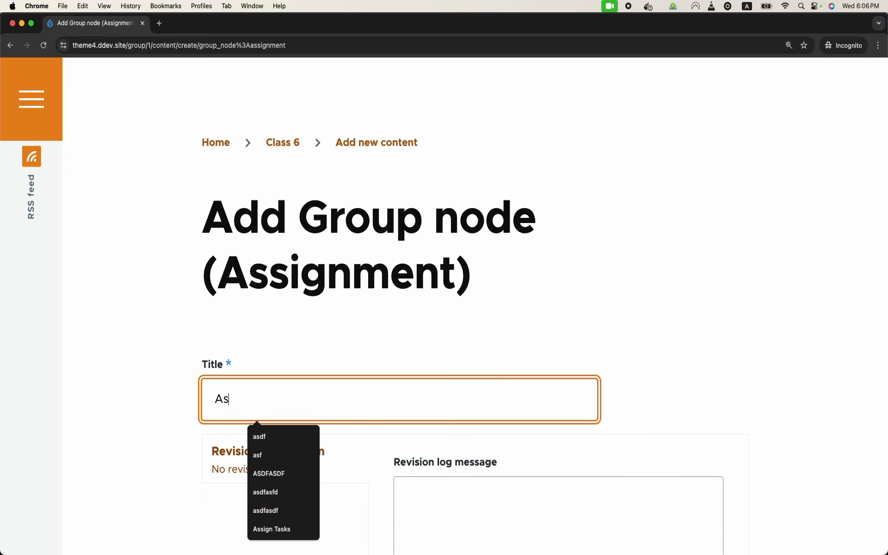
type("signment on Maths")
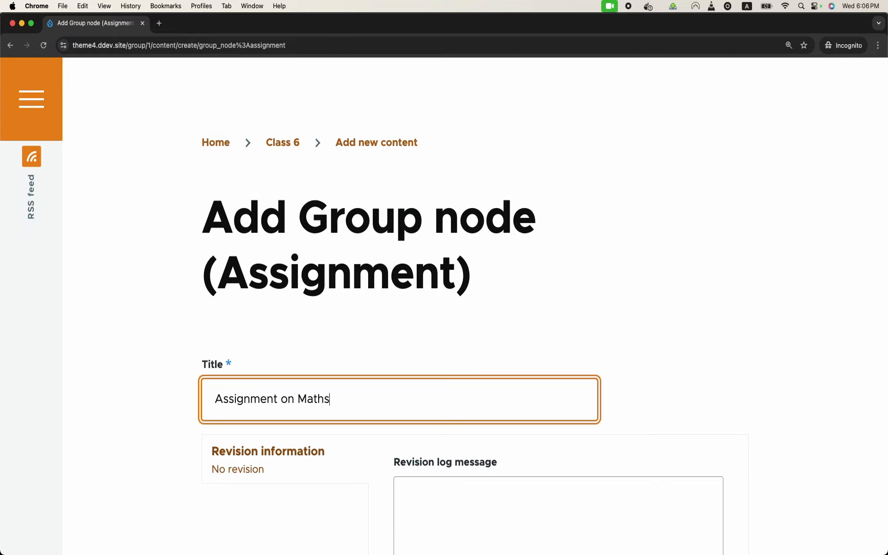
scroll(369, 399, "down", 10)
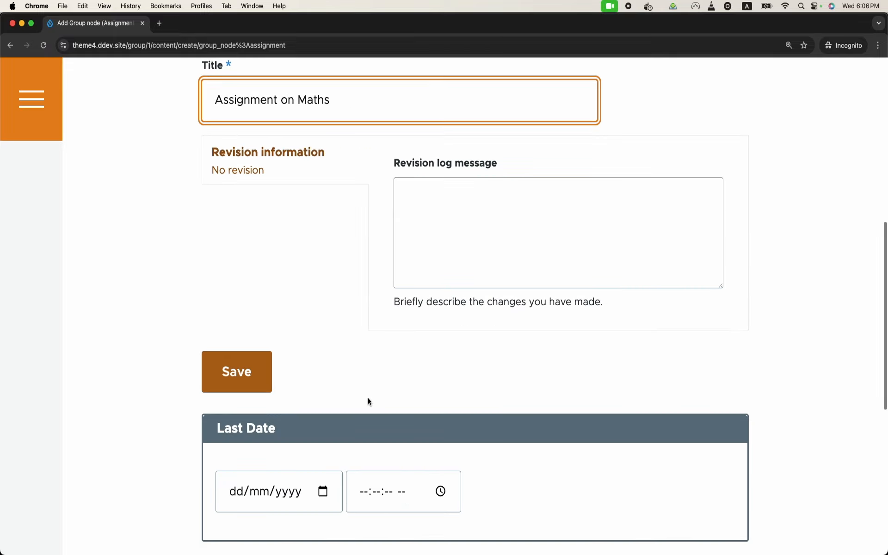
left_click(258, 359)
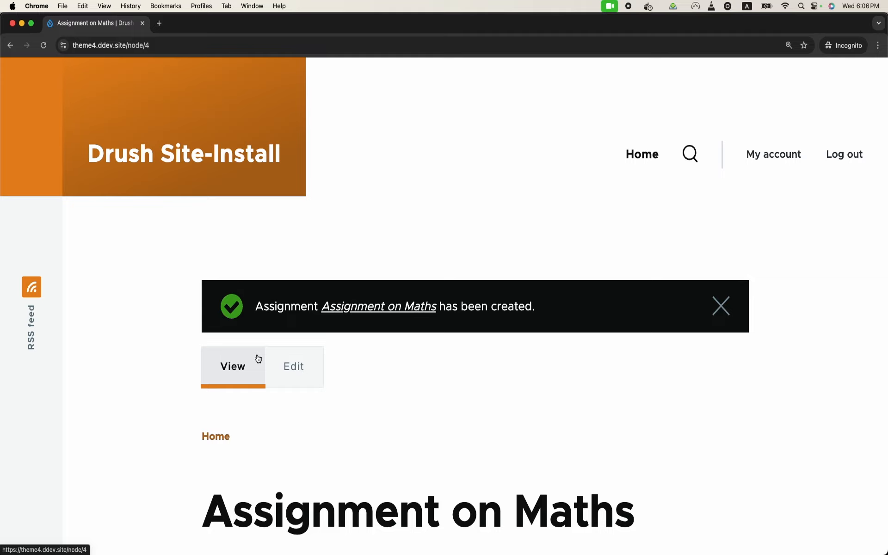
mouse_move(385, 553)
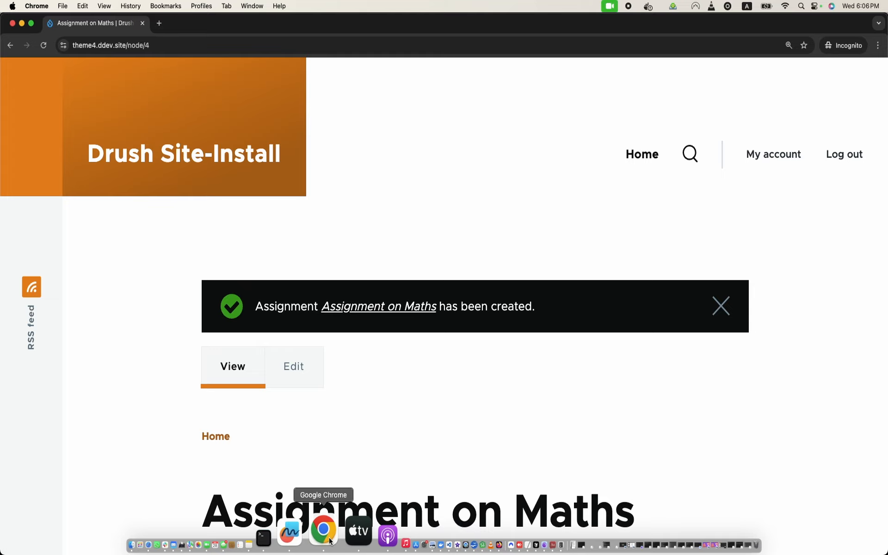
right_click(330, 541)
Step: Refresh group_relationship_field_data to show the new Assignment on Maths row for entity 4
left_click(462, 364)
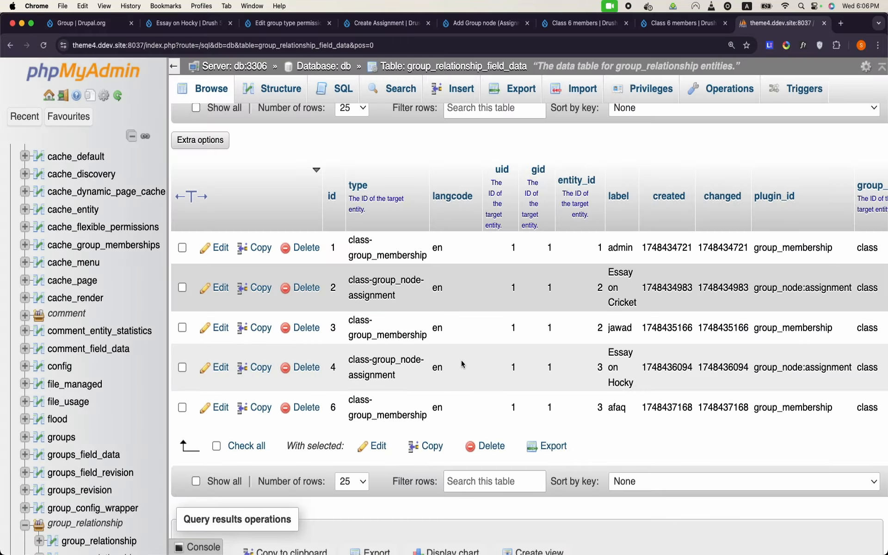
left_click(204, 89)
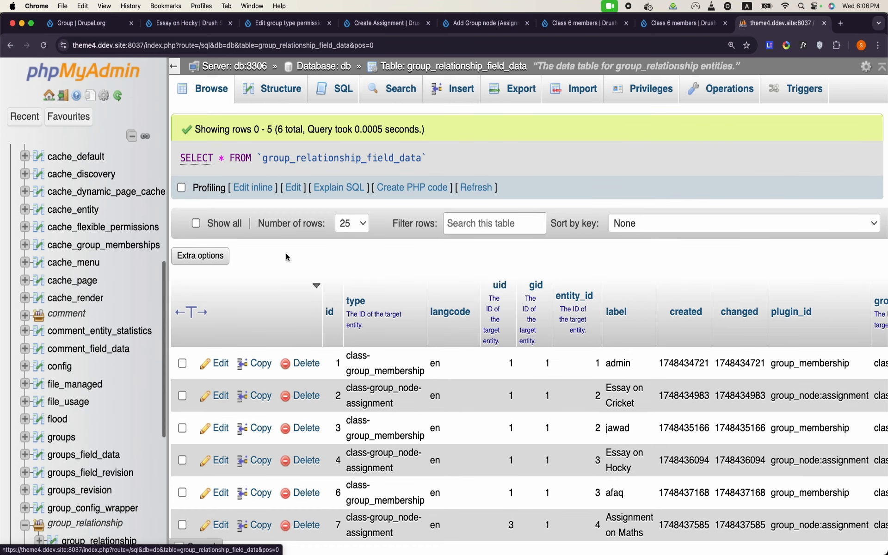
scroll(287, 257, "down", 5)
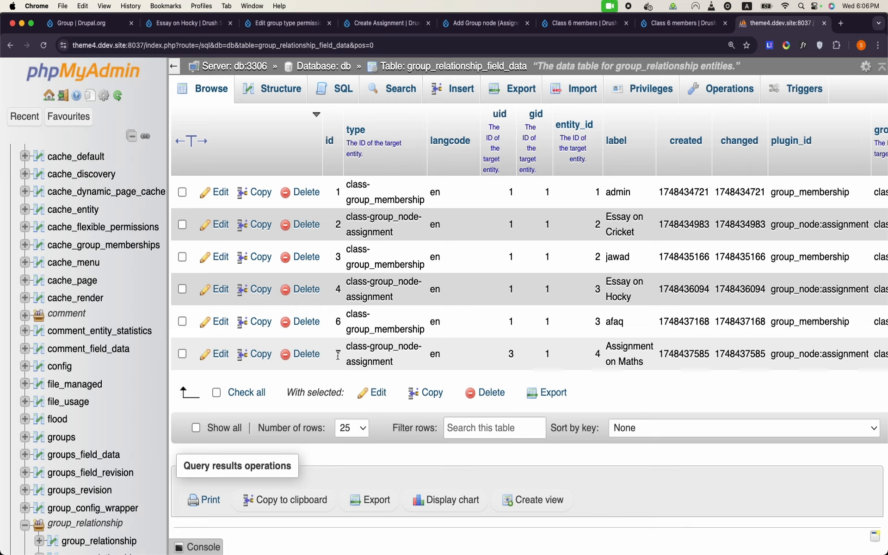
Step: Bring the incognito Assignment on Maths window forward and minimize it
mouse_move(376, 552)
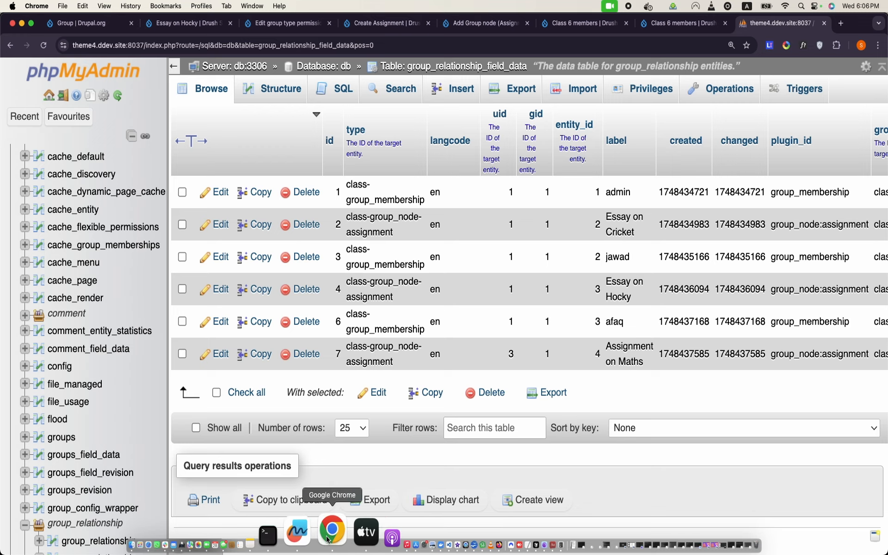
right_click(327, 539)
left_click(392, 351)
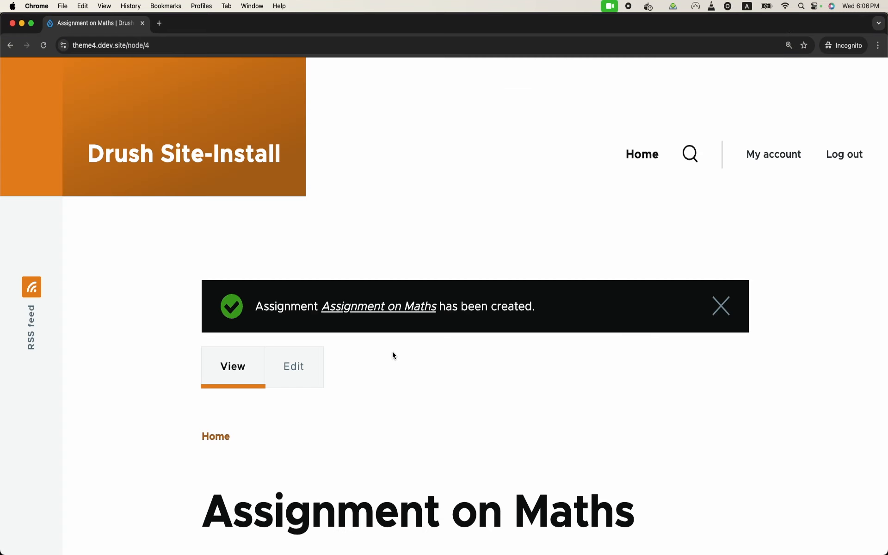
left_click(21, 25)
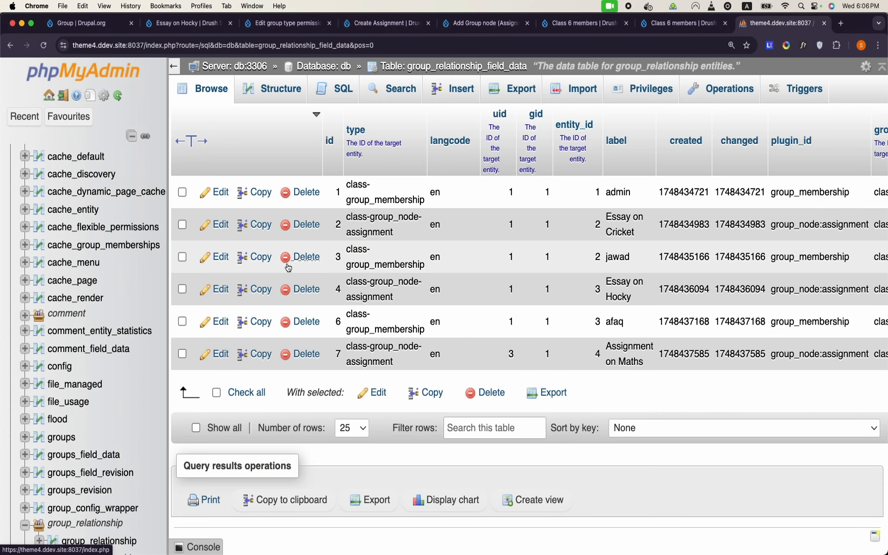
Step: View Class 6's Nodes list with Assignment on Maths, Essay on Hocky and Essay on Cricket
left_click(665, 32)
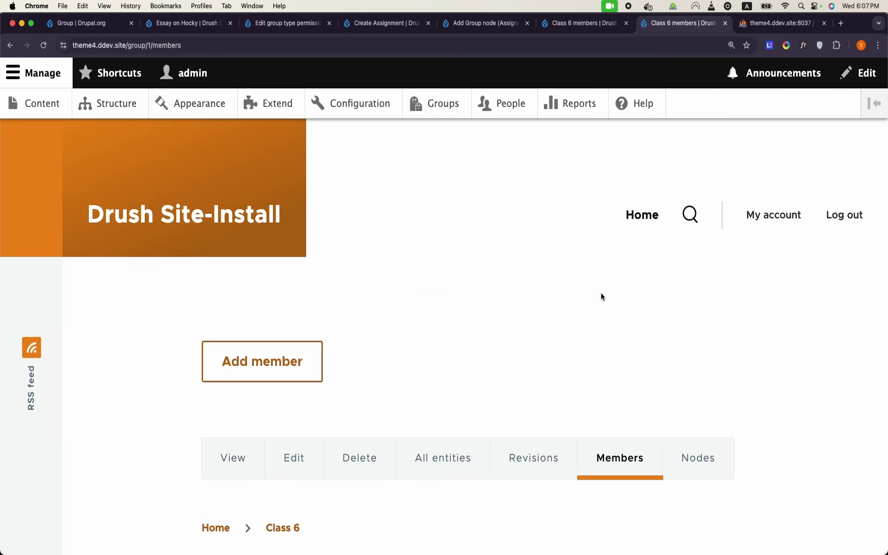
left_click(688, 452)
scroll(689, 448, "down", 3)
scroll(689, 449, "down", 10)
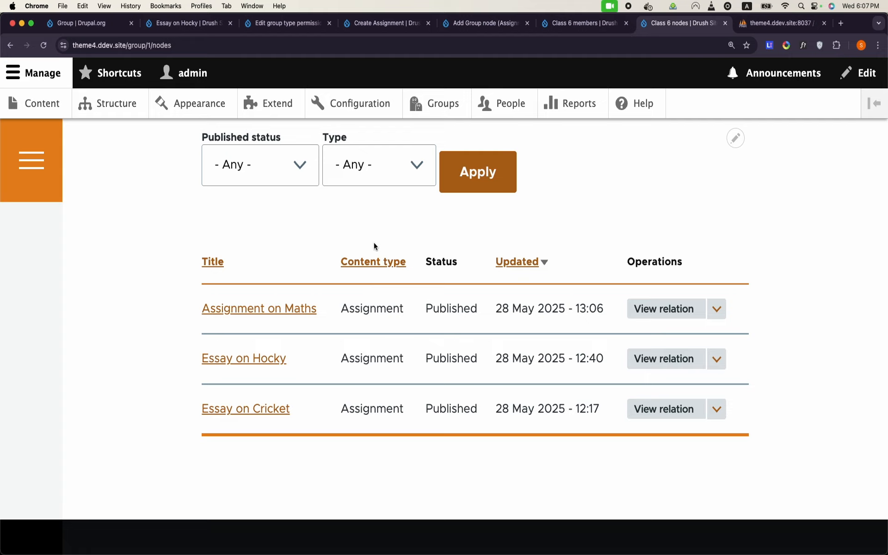
scroll(312, 398, "up", 8)
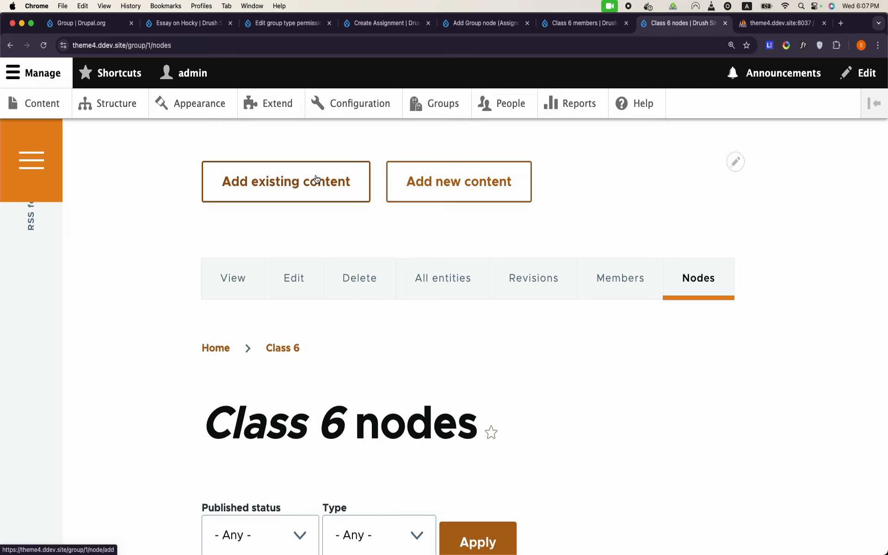
scroll(316, 179, "down", 2)
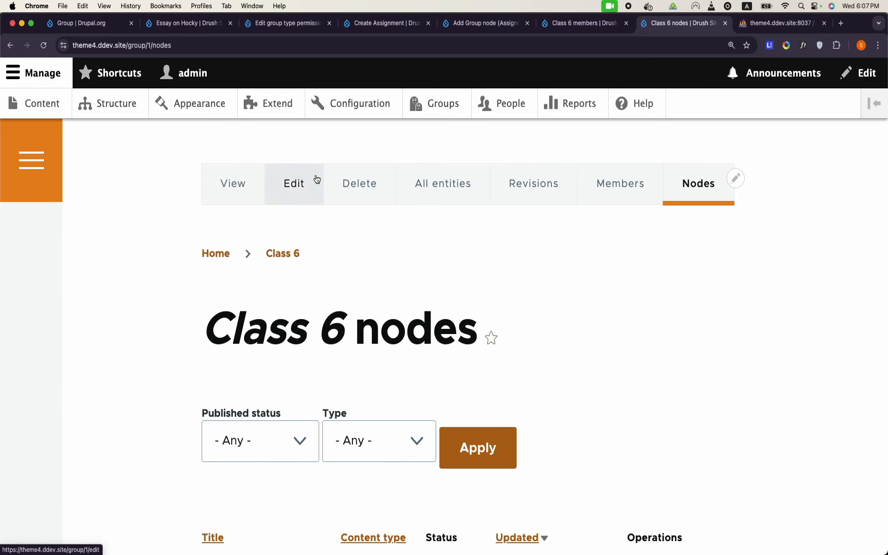
scroll(602, 331, "down", 5)
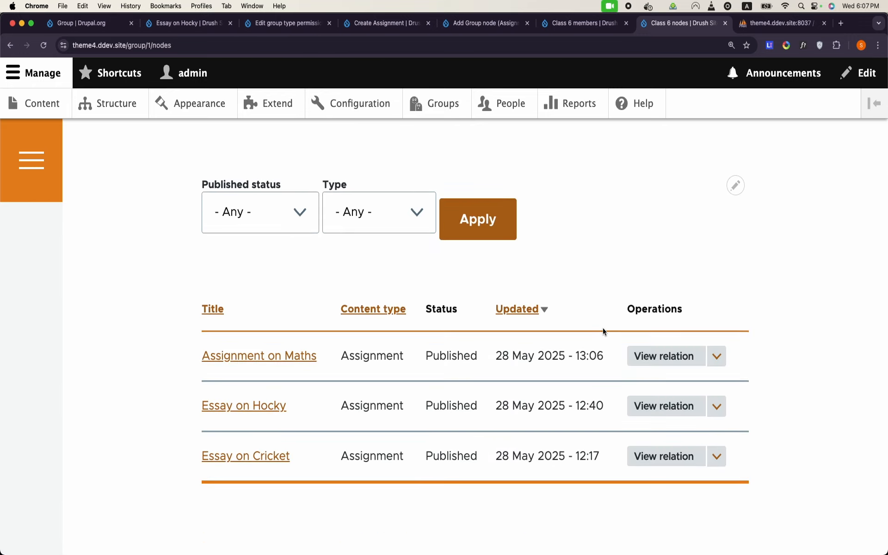
mouse_move(430, 553)
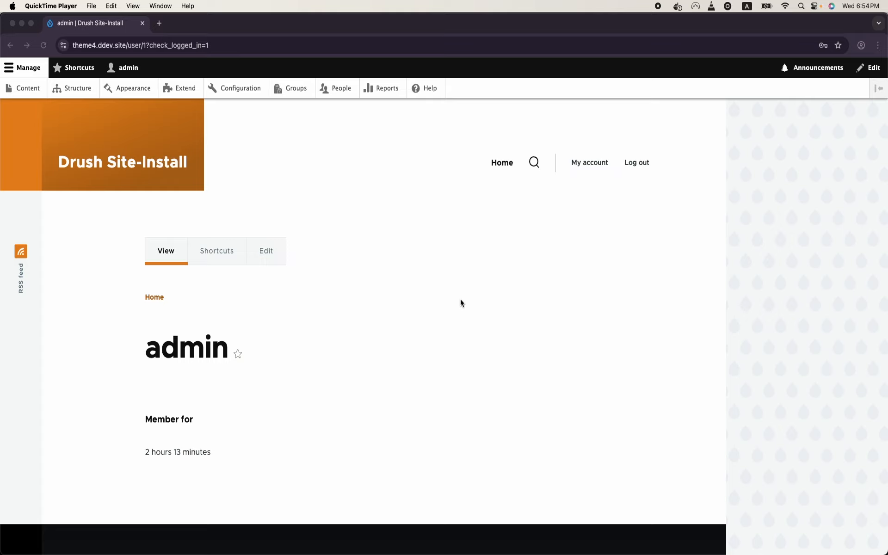
Step: Add a new Class group titled Class 7 and become its member
left_click(300, 90)
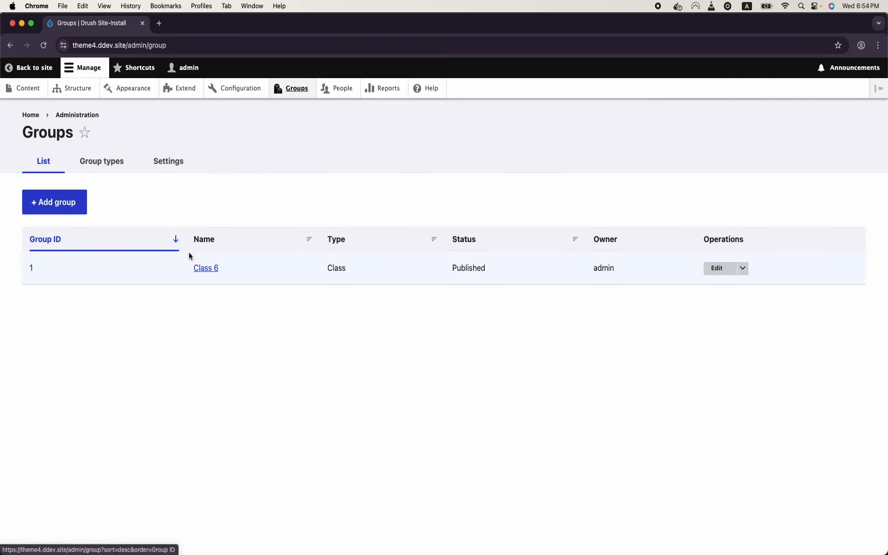
left_click(46, 200)
left_click(64, 198)
type("Ch")
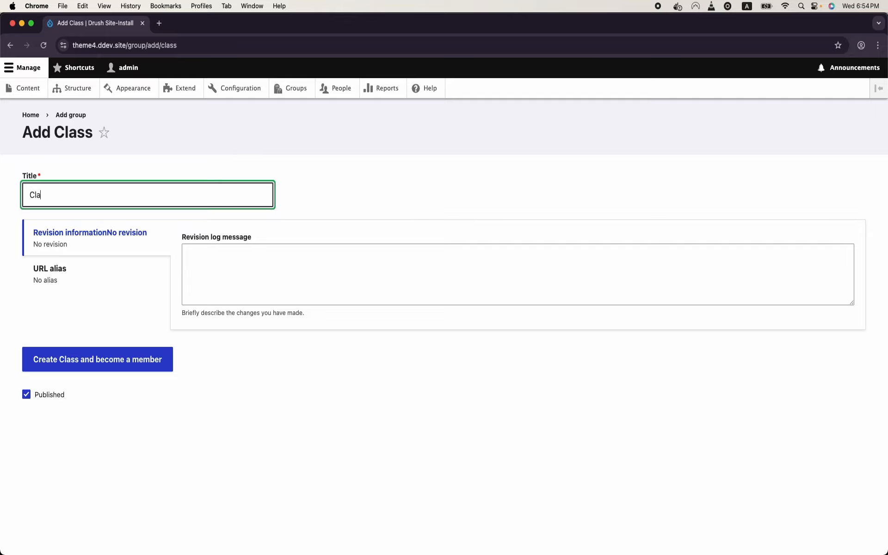
left_click(96, 357)
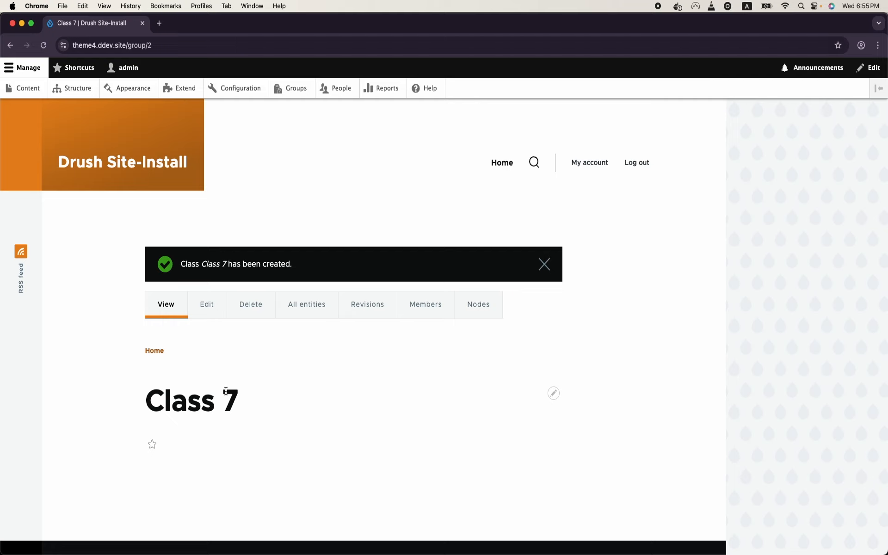
key("super+equal")
key("super+equal")
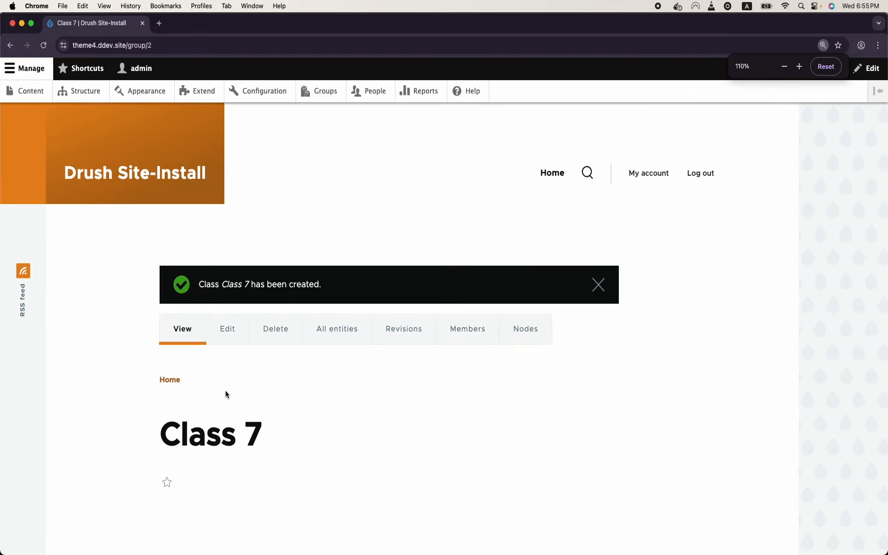
scroll(309, 296, "down", 5)
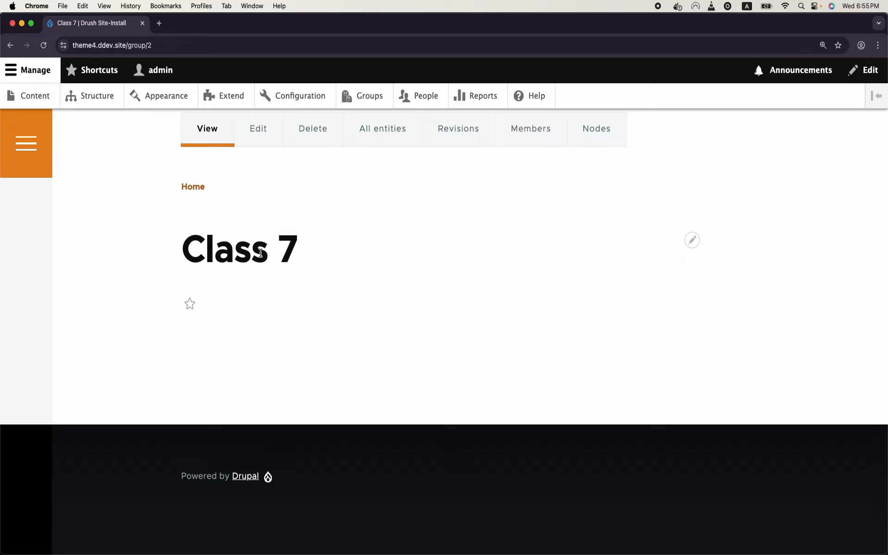
scroll(261, 253, "up", 2)
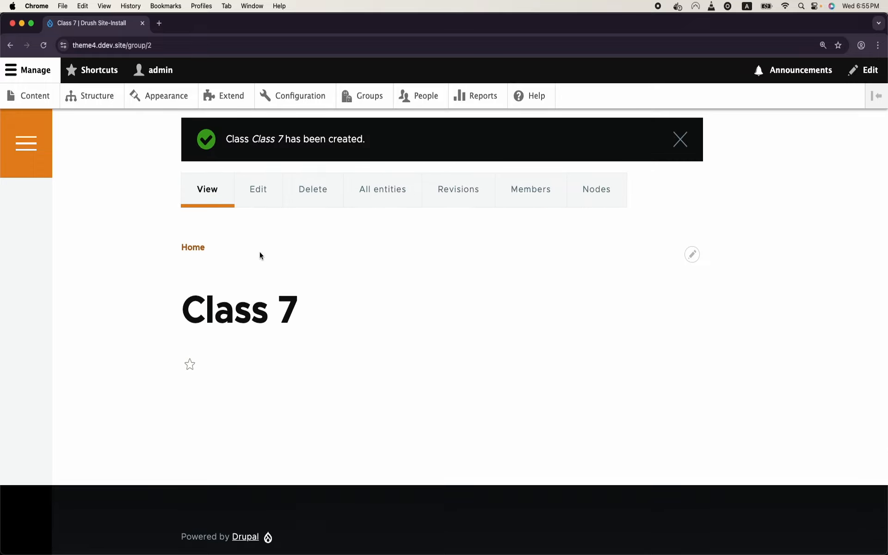
left_click(425, 96)
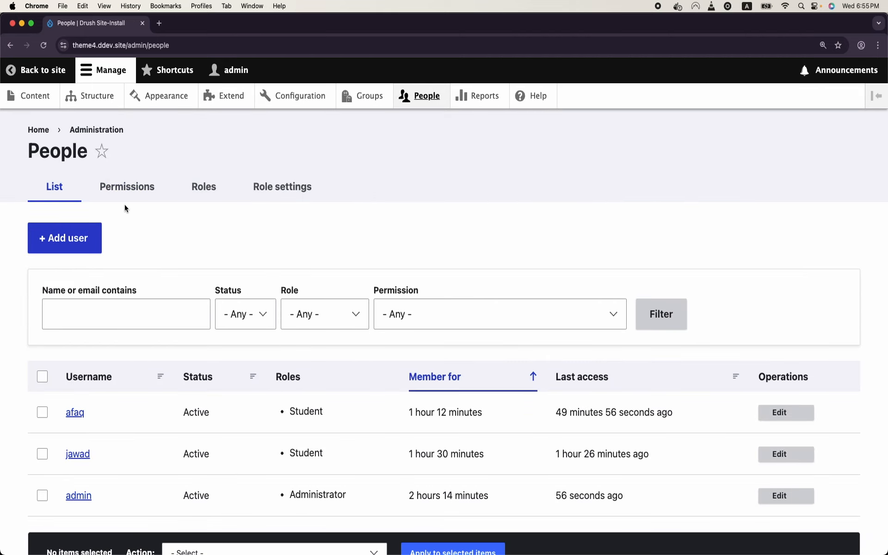
Step: Add a new site role named Teacher
left_click(204, 187)
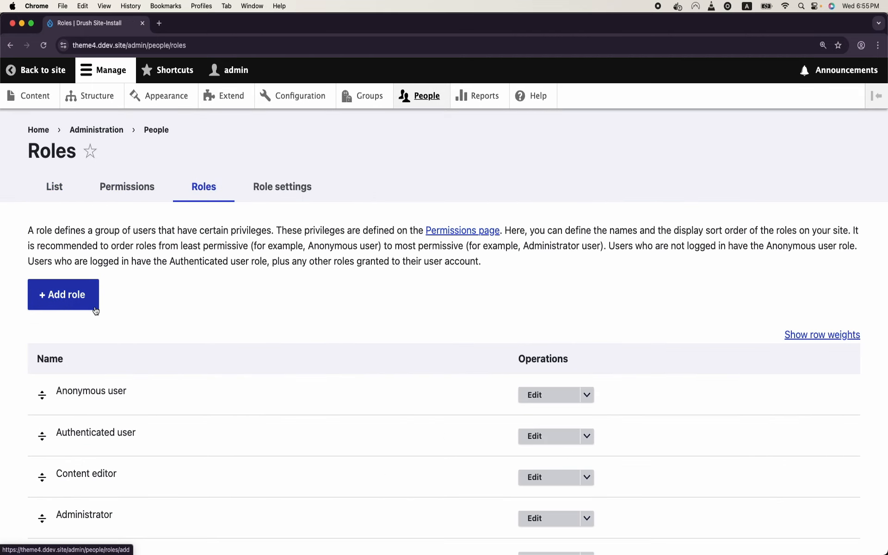
scroll(76, 305, "down", 3)
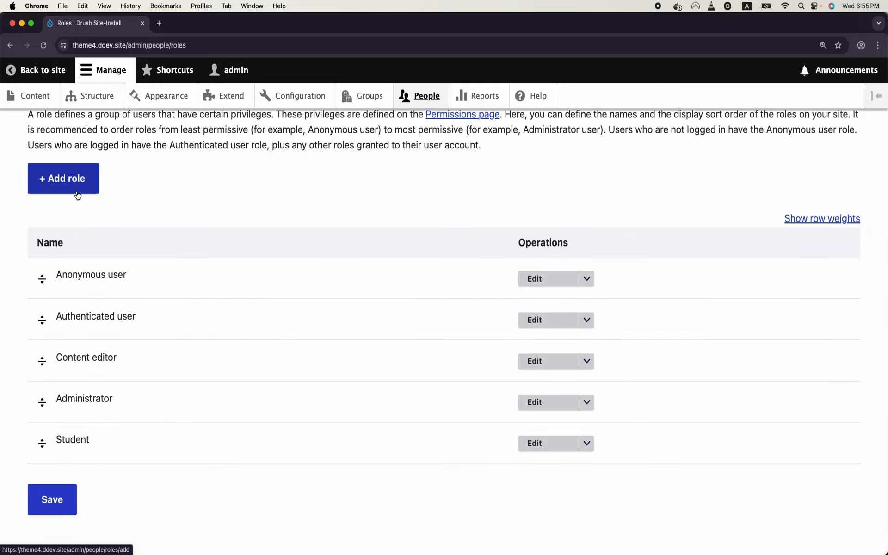
left_click(77, 195)
left_click(80, 230)
type("Teacher")
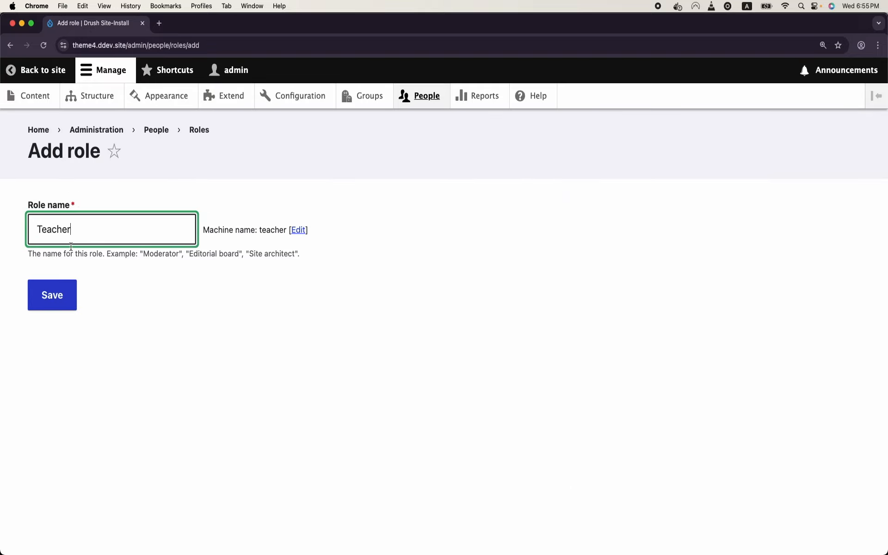
left_click(34, 306)
scroll(231, 397, "down", 5)
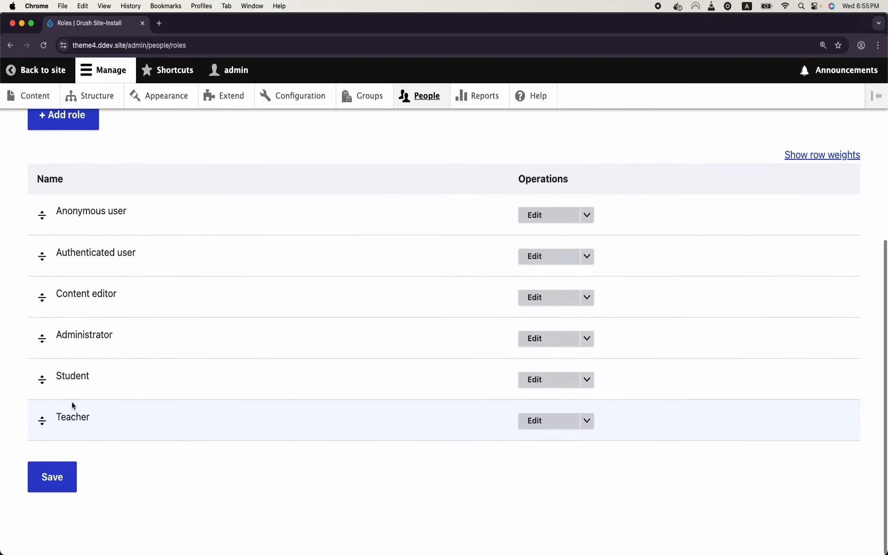
double_click(70, 413)
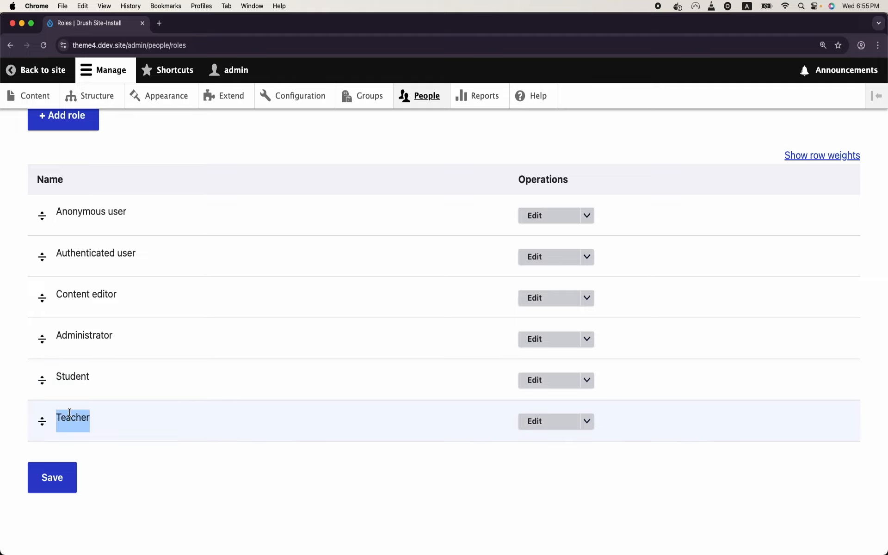
left_click(375, 100)
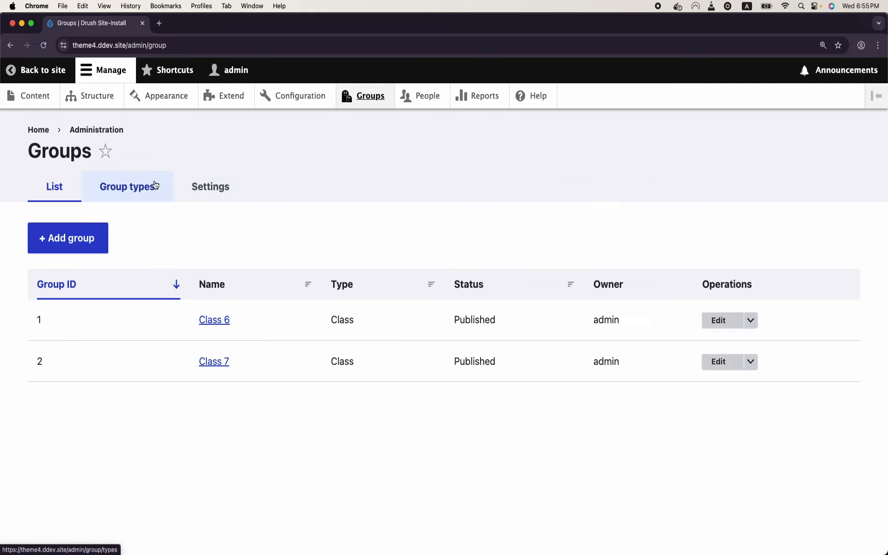
Step: Add an Inside Teacher group role for Class with insider scope, tied to the Teacher global role
left_click(155, 185)
left_click(547, 321)
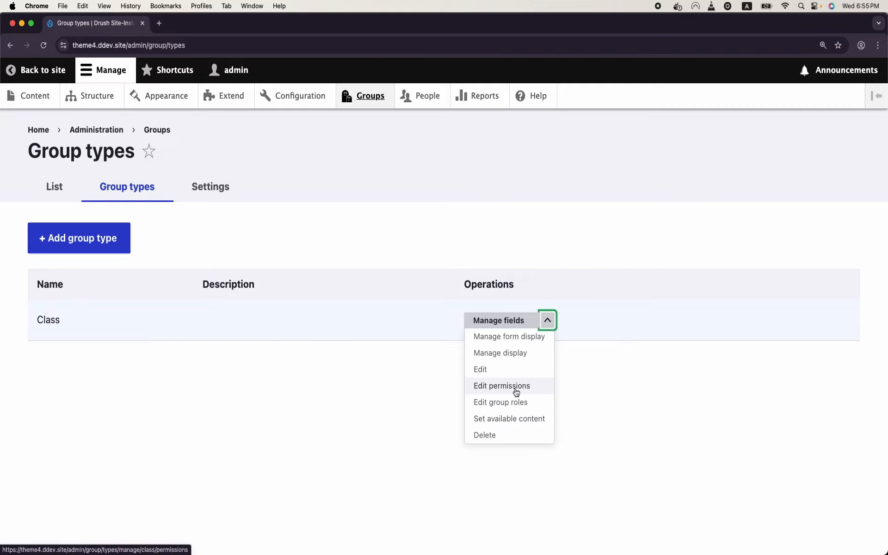
left_click(521, 403)
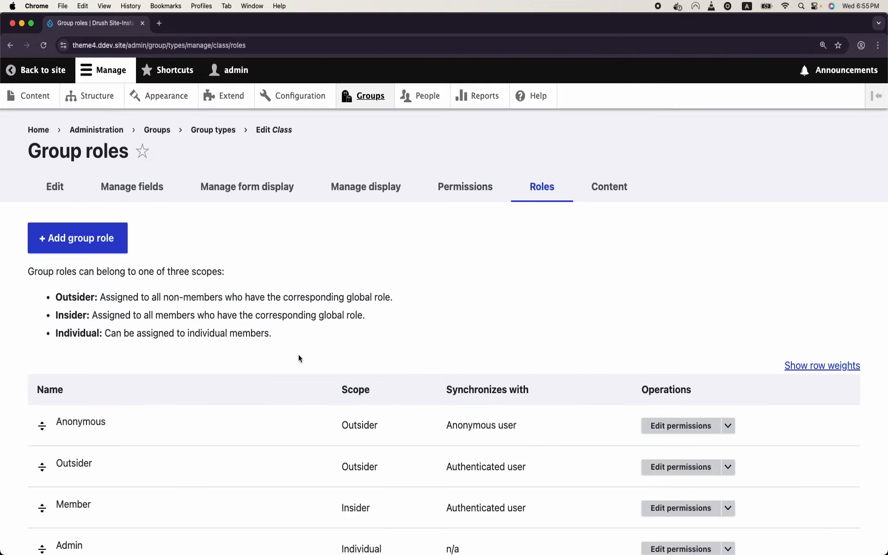
left_click(110, 249)
left_click(111, 238)
type("I")
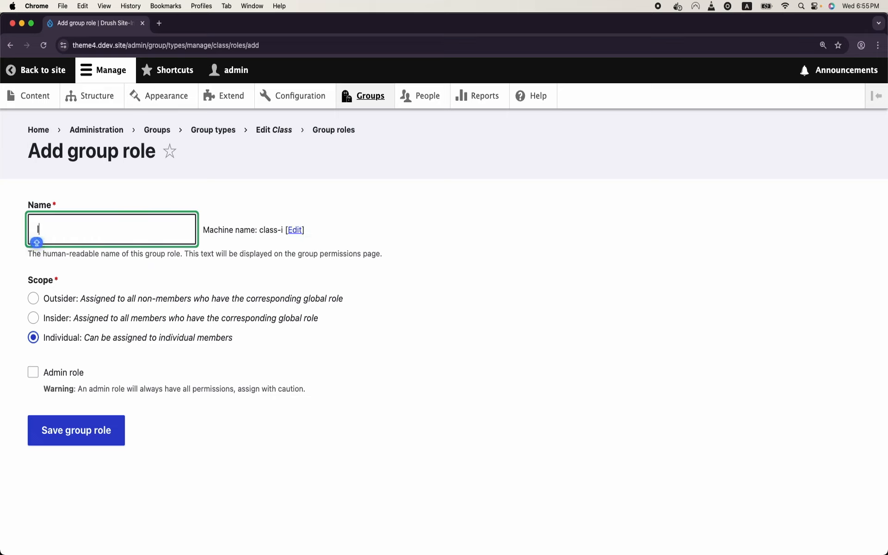
type("nside Teacher")
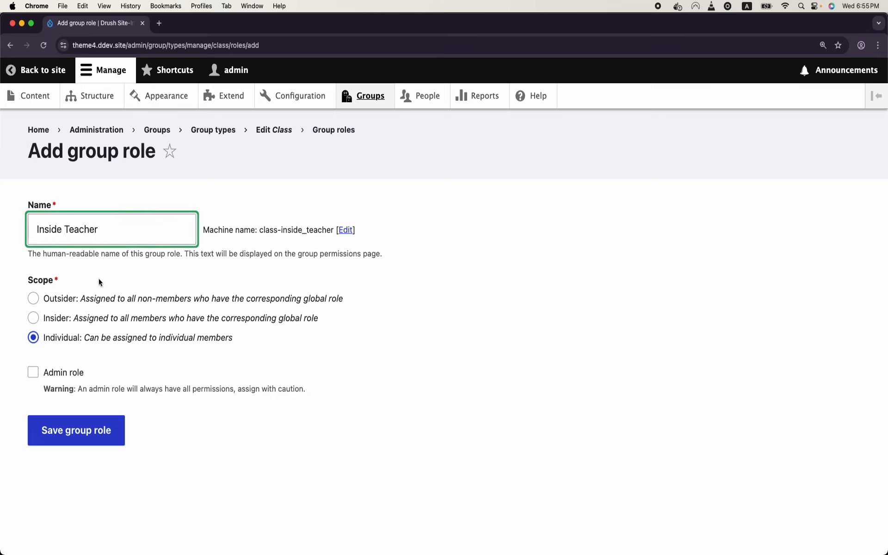
left_click(65, 320)
left_click(92, 390)
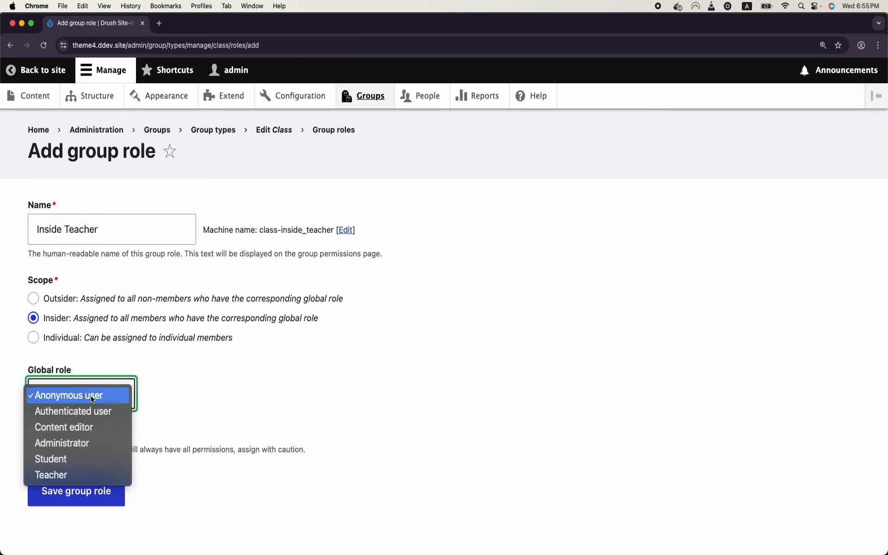
left_click(83, 475)
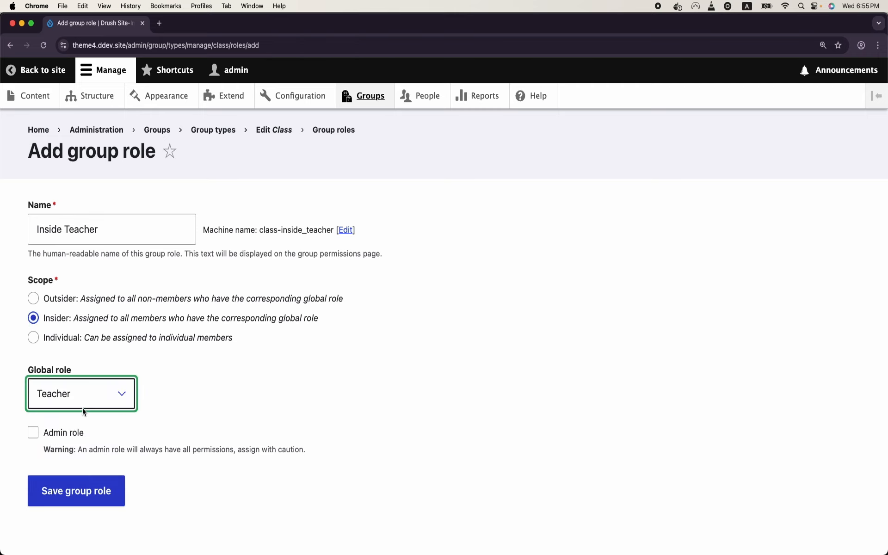
left_click(78, 486)
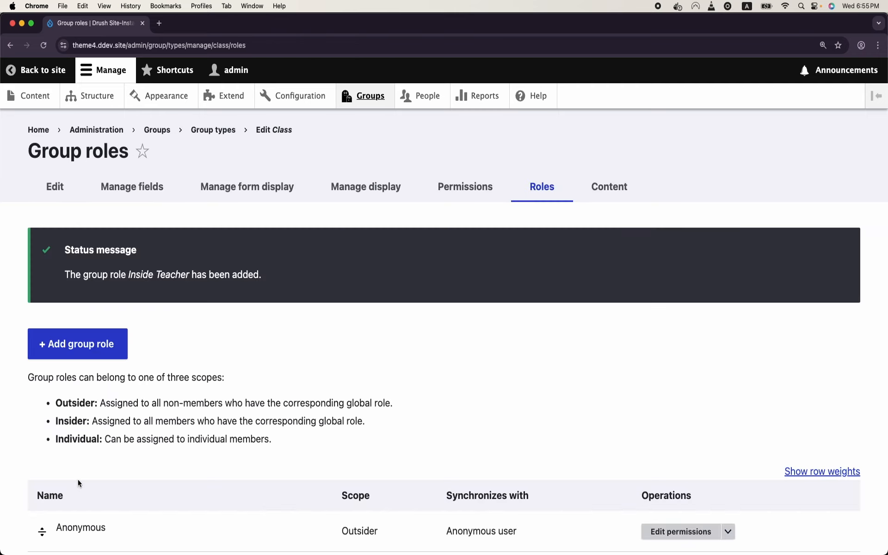
Step: Add an Outsider Teacher group role (outsider_teacher) with outsider scope, tied to Teacher
left_click(91, 361)
left_click(122, 236)
type("Outsider")
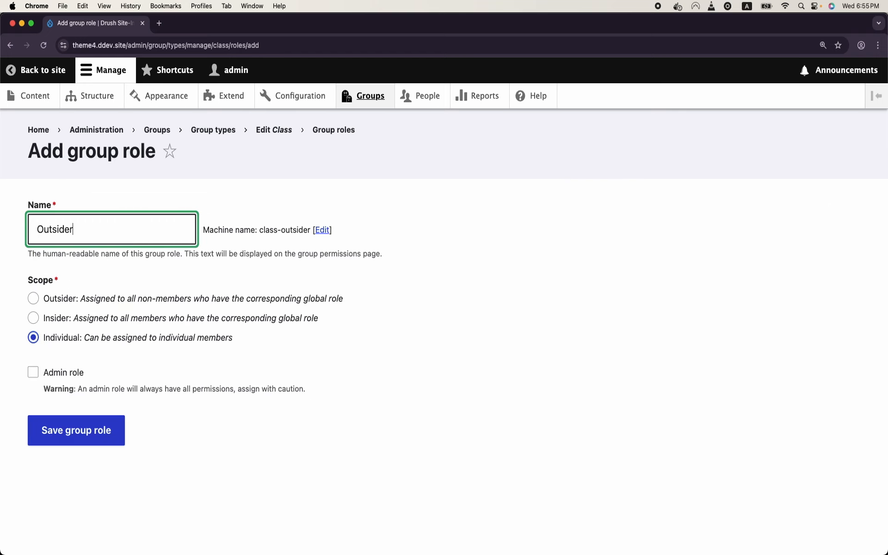
left_click(80, 297)
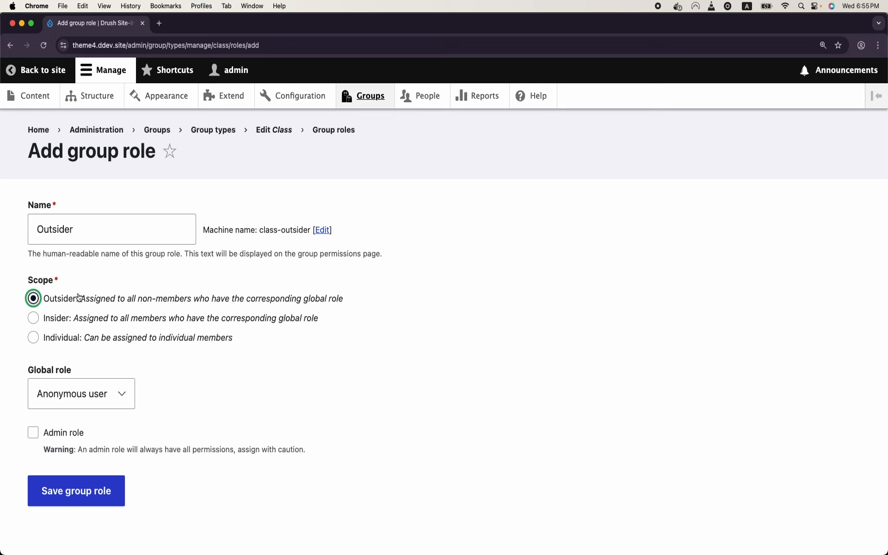
left_click(99, 388)
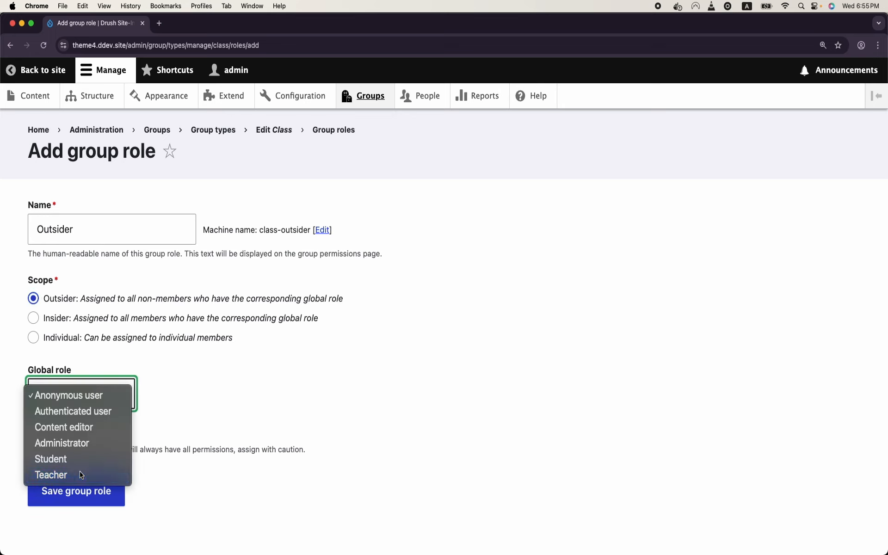
left_click(81, 475)
left_click(91, 495)
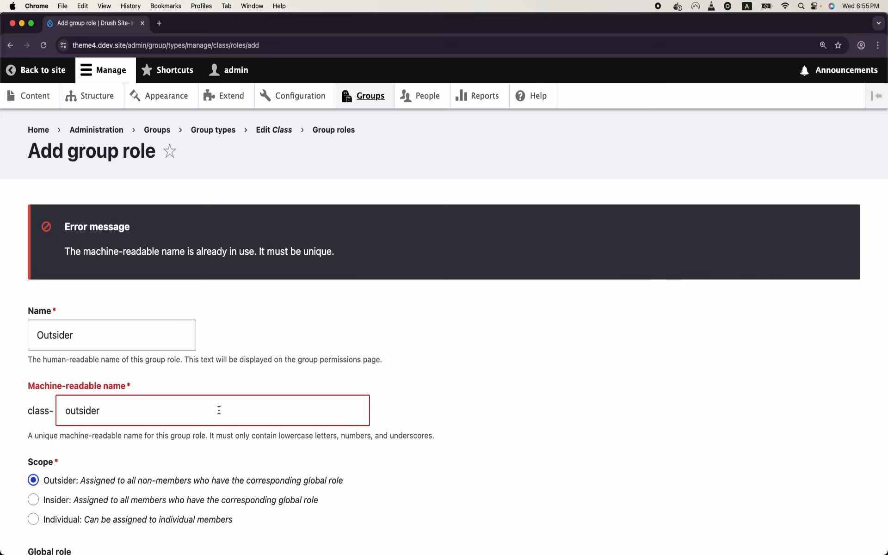
left_click(126, 344)
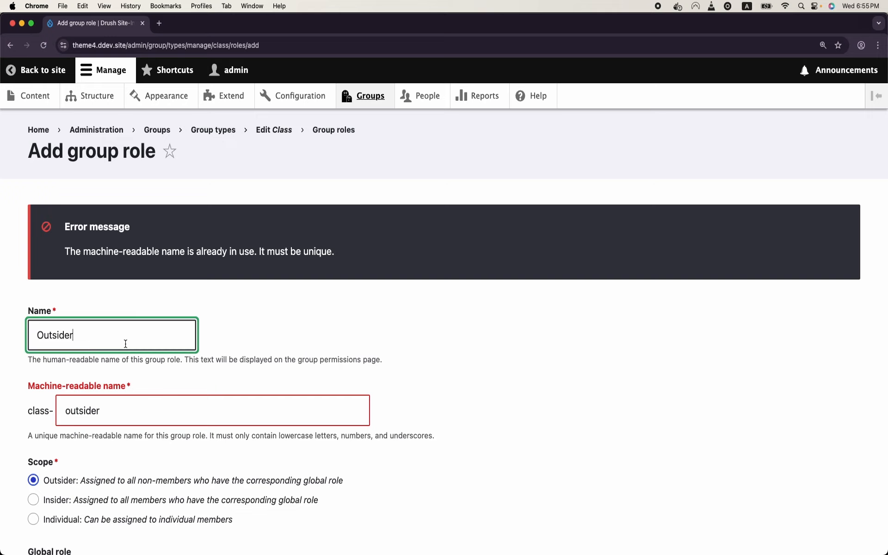
type("Teacher")
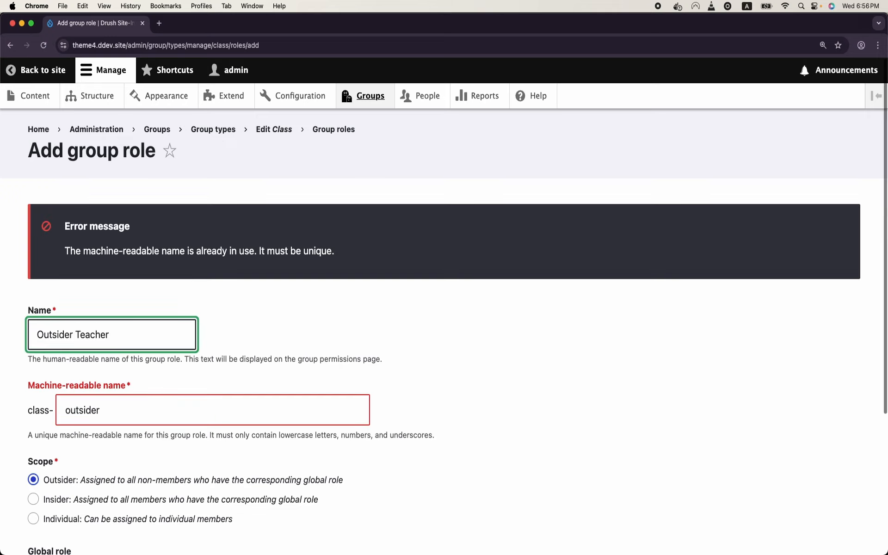
double_click(133, 408)
left_click(132, 407)
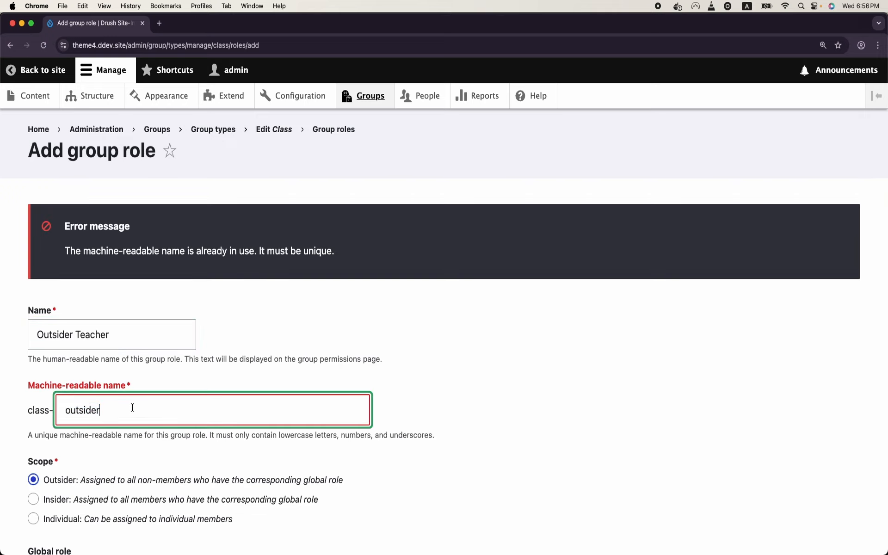
type("_teacher")
scroll(132, 410, "down", 5)
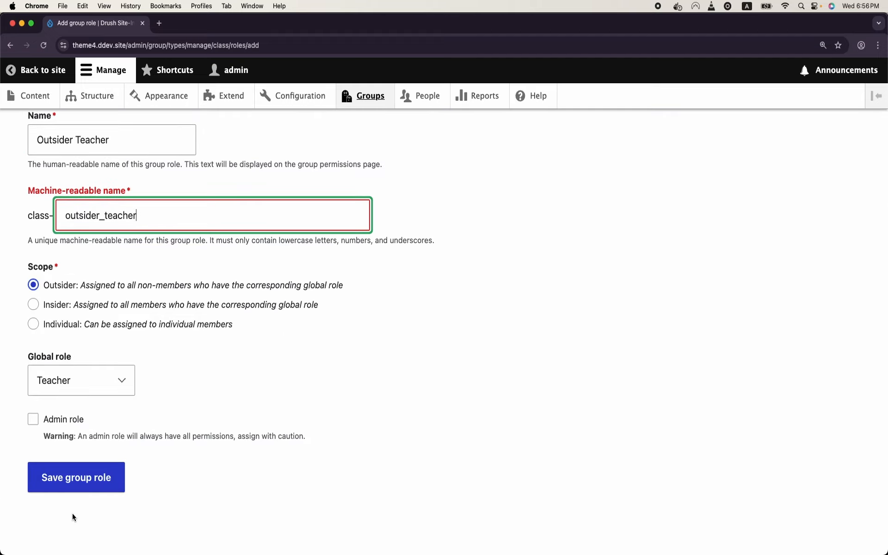
left_click(85, 482)
Step: Rename the Inside Teacher group role to Insider Teacher
scroll(89, 485, "down", 5)
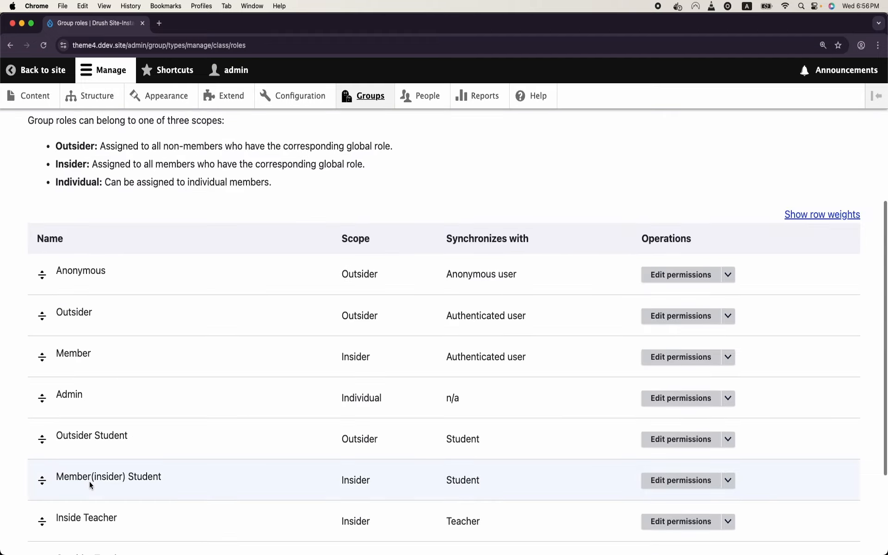
scroll(88, 482, "down", 3)
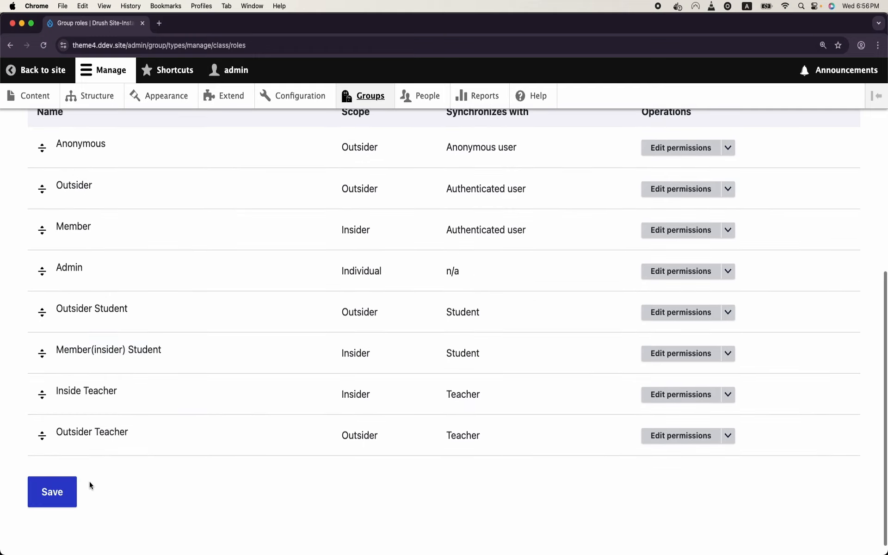
double_click(90, 396)
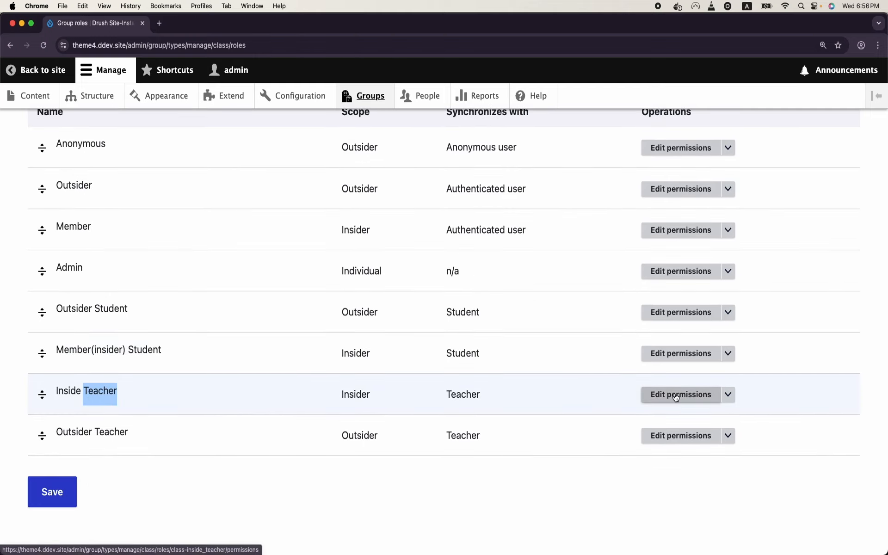
left_click(733, 401)
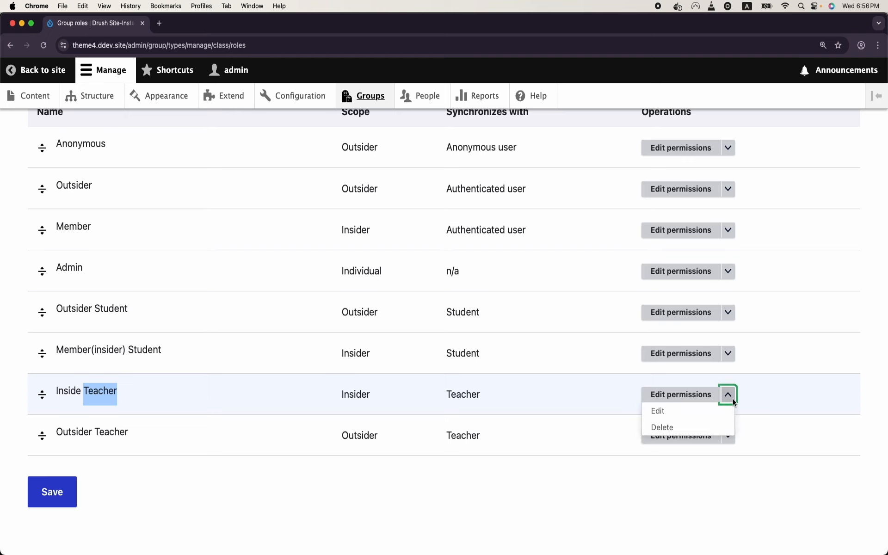
left_click(706, 417)
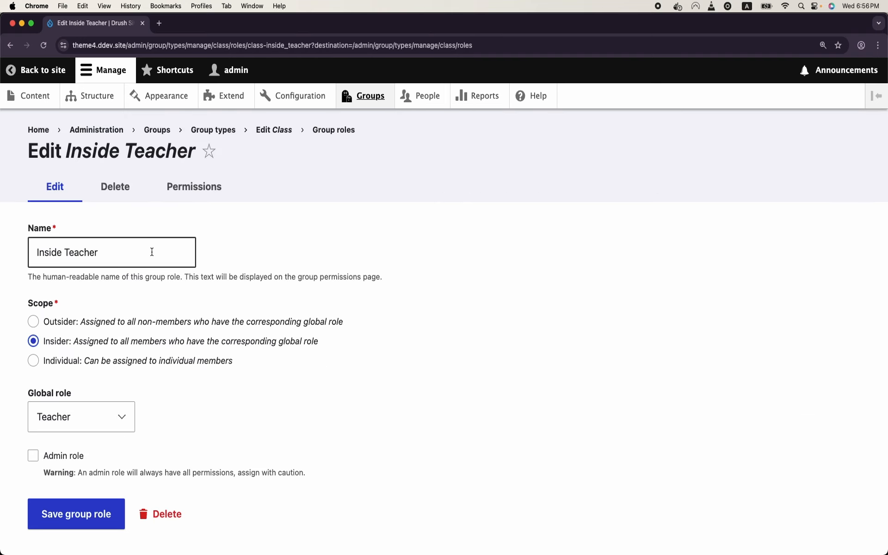
left_click(62, 253)
type("r")
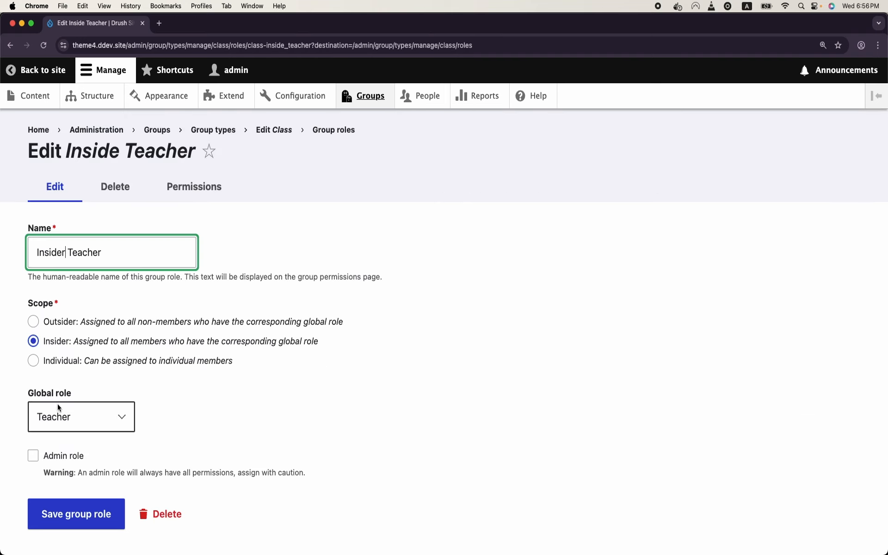
left_click(81, 511)
scroll(352, 363, "down", 10)
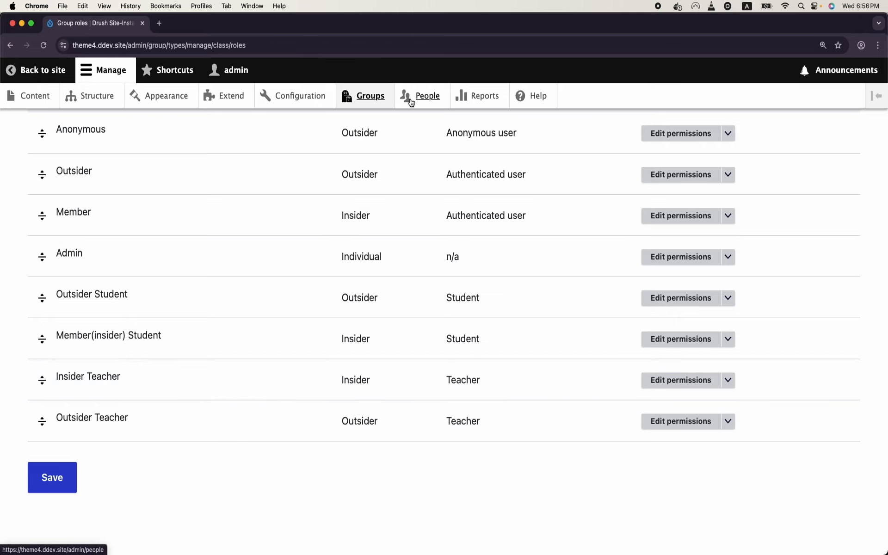
Step: Start a new user account, entering the user's e-mail address, username and password
left_click(412, 97)
left_click(91, 231)
left_click(91, 246)
type("kamal@#")
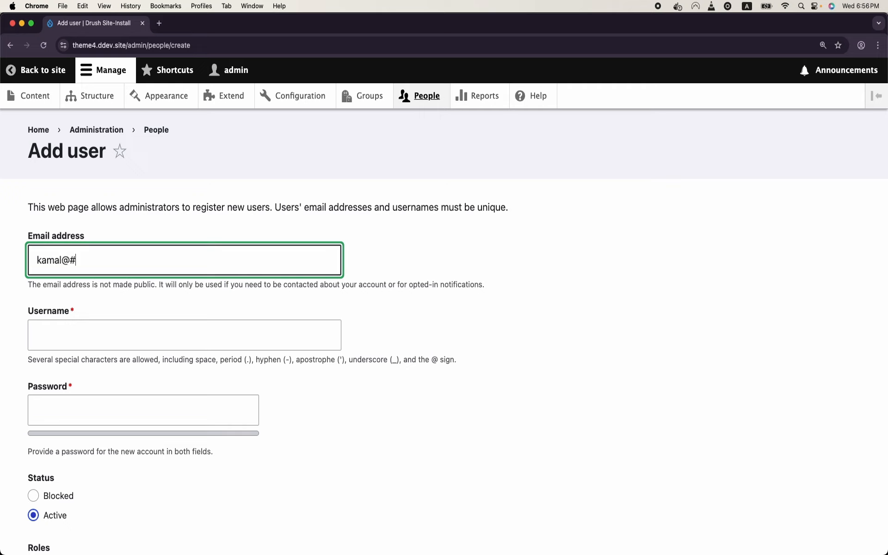
key("BackSpace")
type("example.com")
left_click(96, 342)
type("kamal")
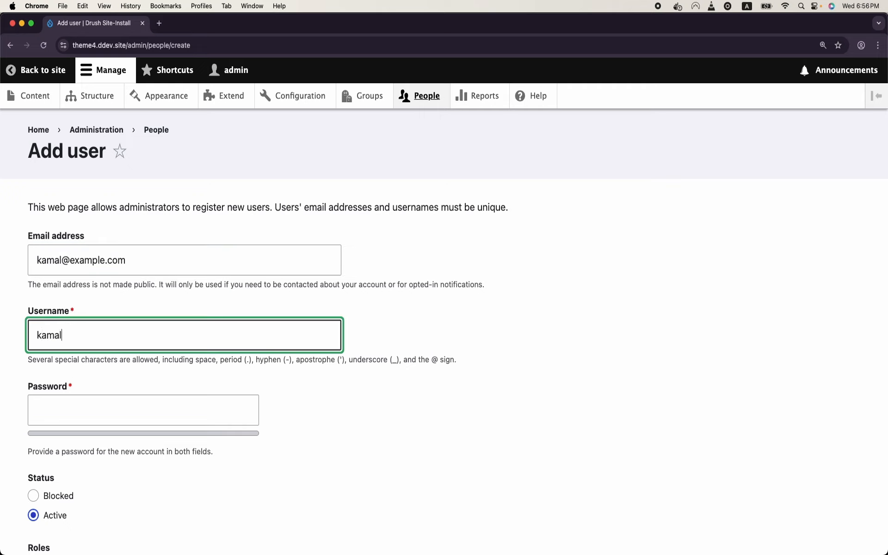
left_click(103, 413)
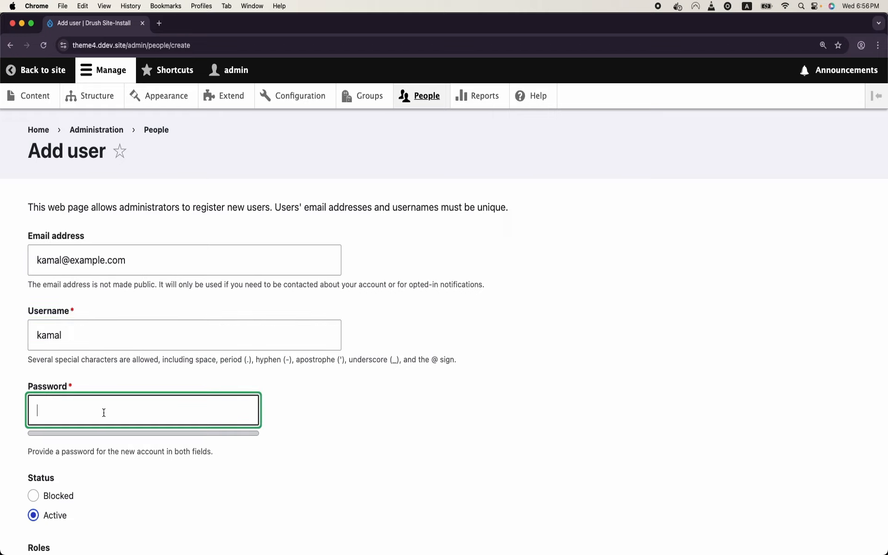
type("ka3456")
Step: Confirm the password, give the account the Teacher role and create it
scroll(130, 351, "down", 4)
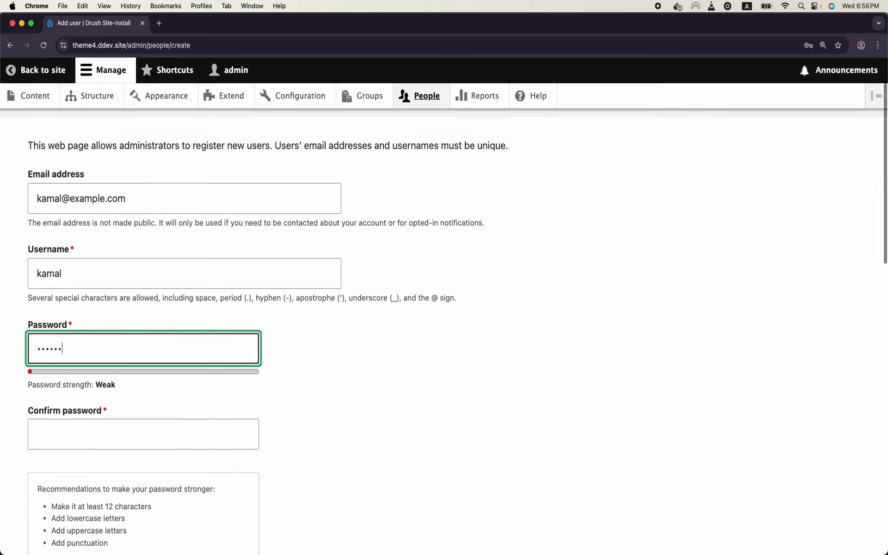
left_click(145, 322)
type("123456")
scroll(143, 322, "down", 6)
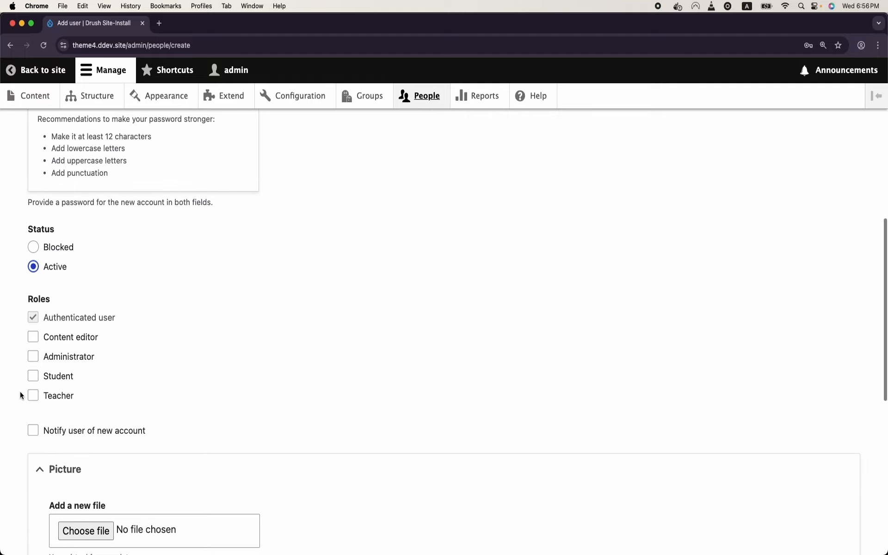
left_click(32, 396)
scroll(31, 397, "down", 9)
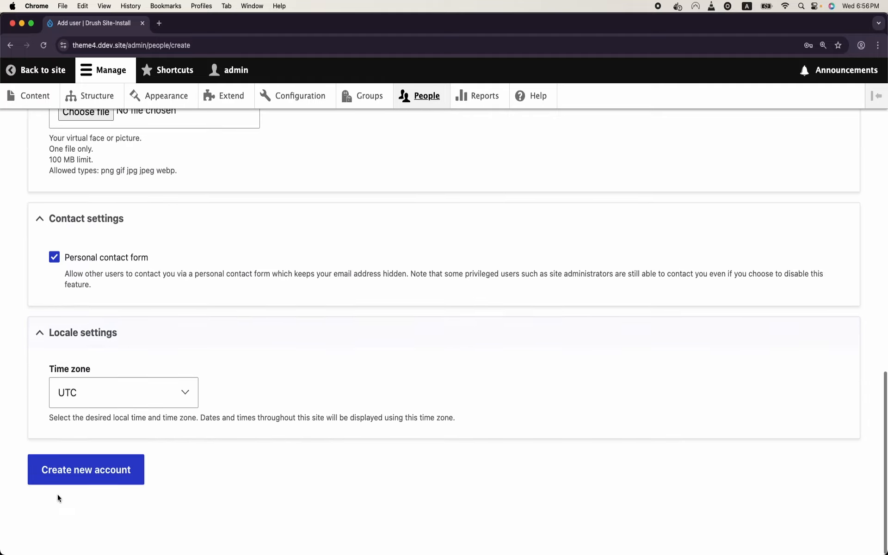
left_click(69, 482)
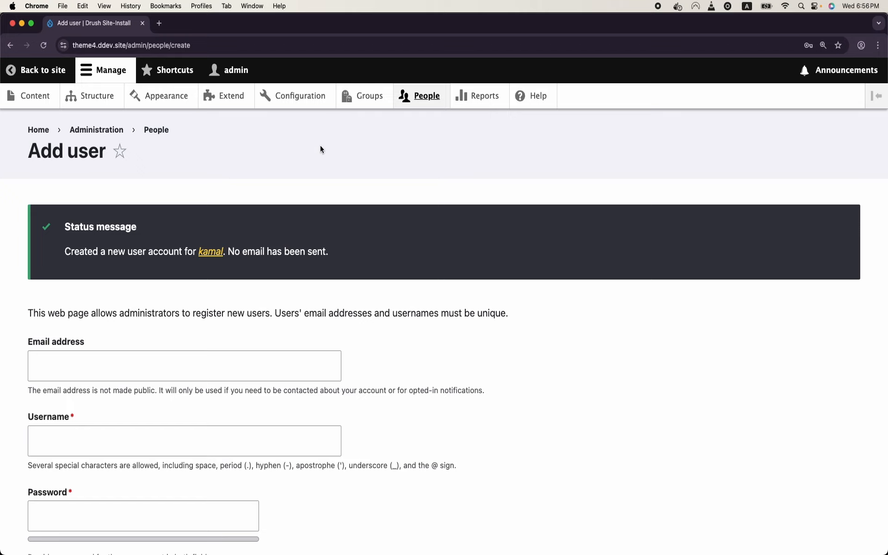
left_click(370, 103)
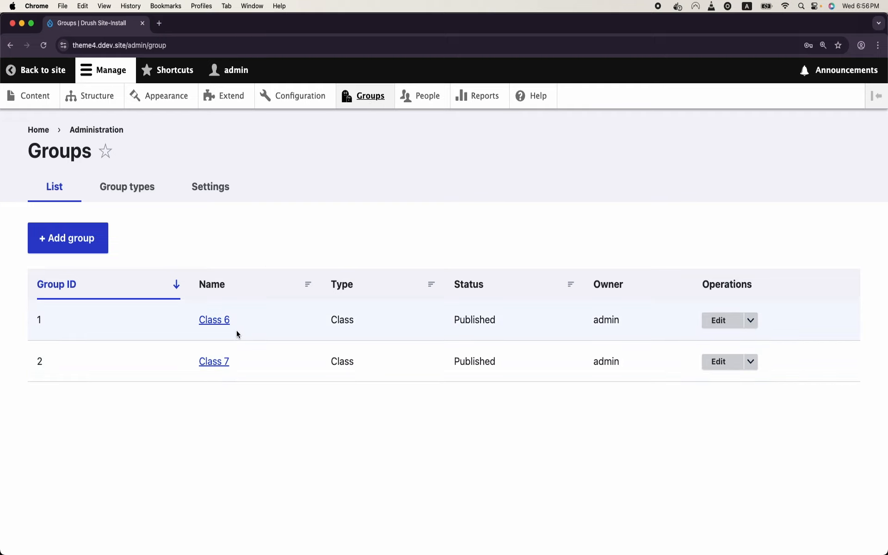
Step: Add the user kamal as a member of the Class 7 group
left_click(224, 366)
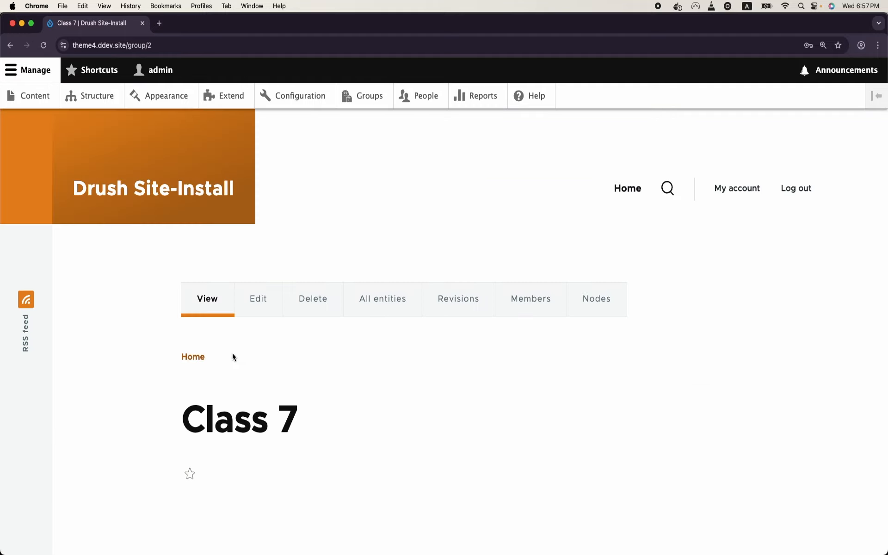
left_click(549, 292)
scroll(316, 323, "down", 4)
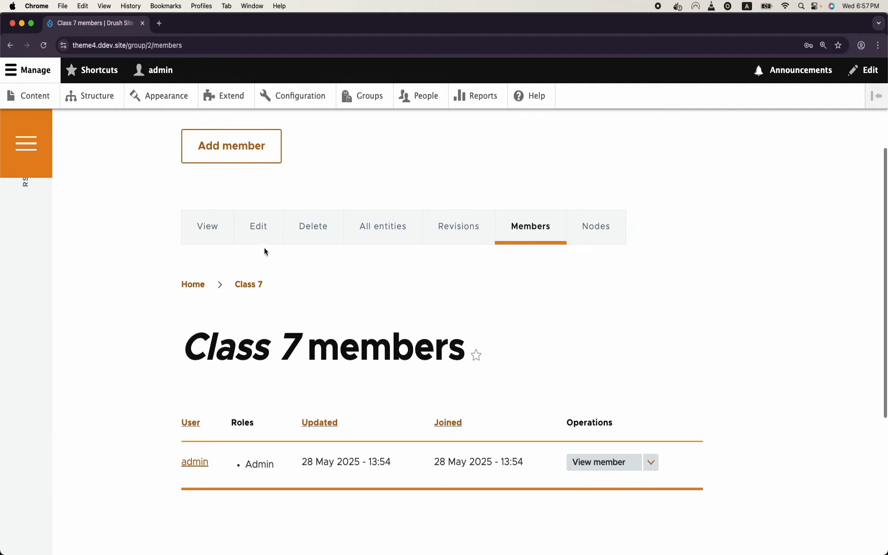
left_click(261, 156)
left_click(168, 224)
type("kam")
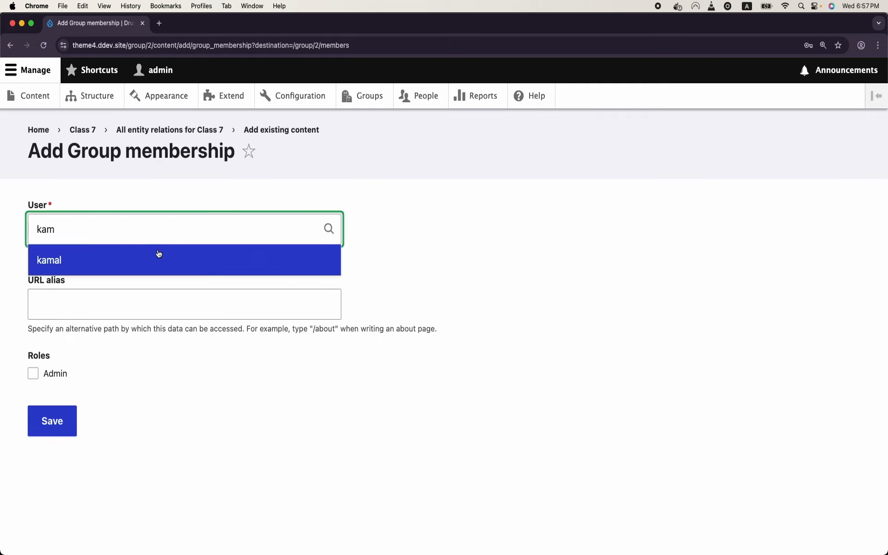
left_click(158, 253)
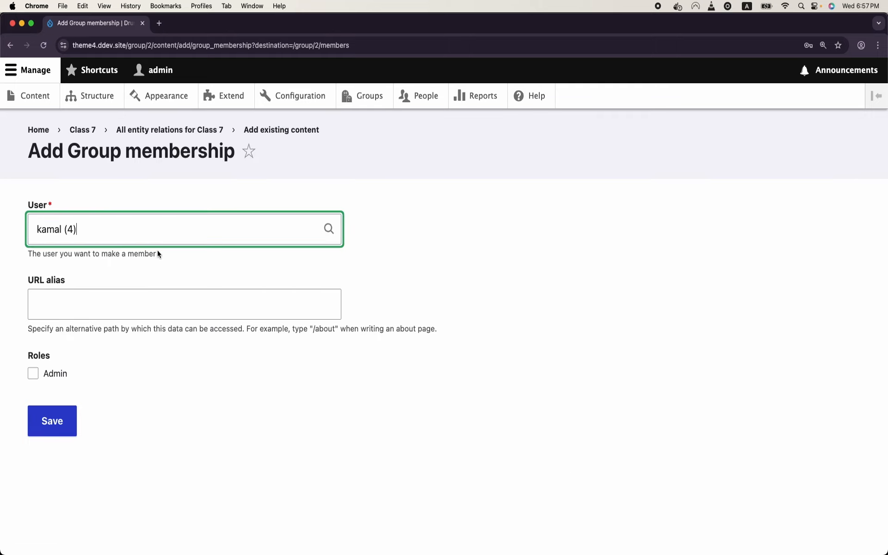
left_click(72, 433)
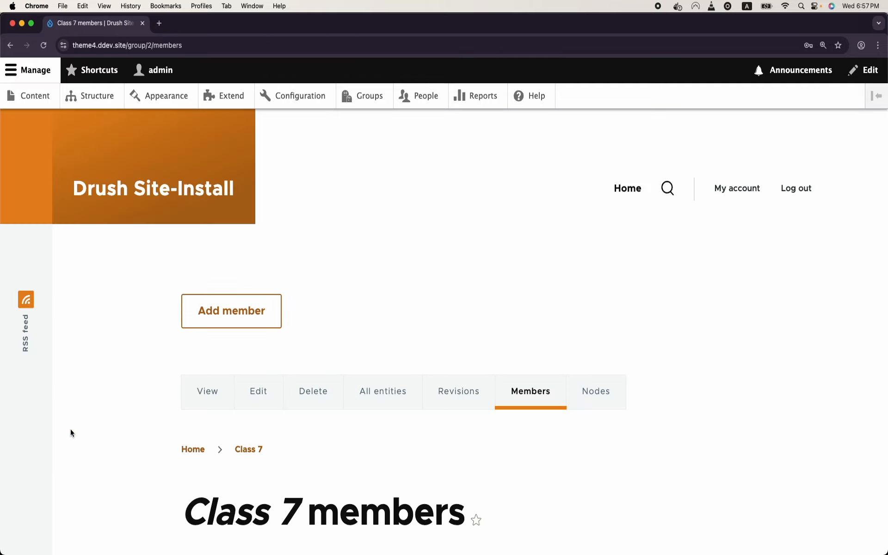
Step: Open kamal's membership edit form, then go back to the Group types list
scroll(70, 429, "down", 6)
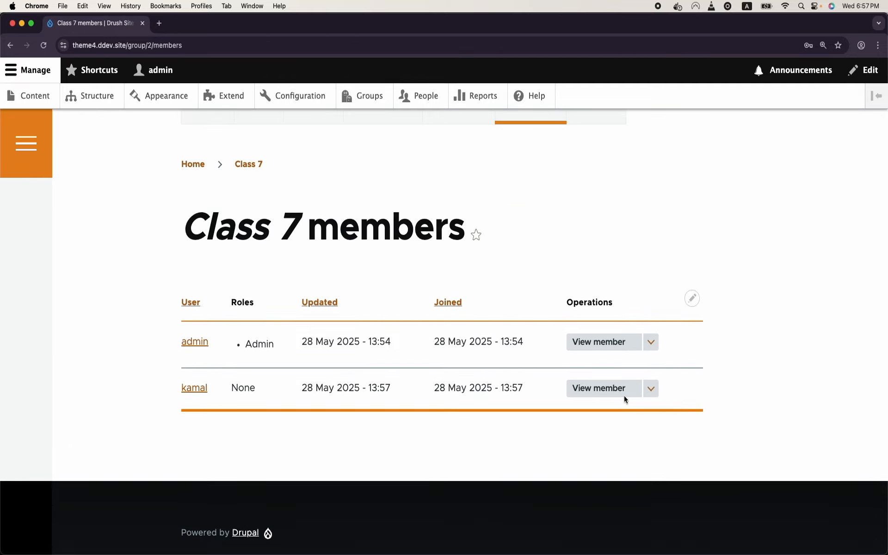
left_click(649, 390)
left_click(638, 403)
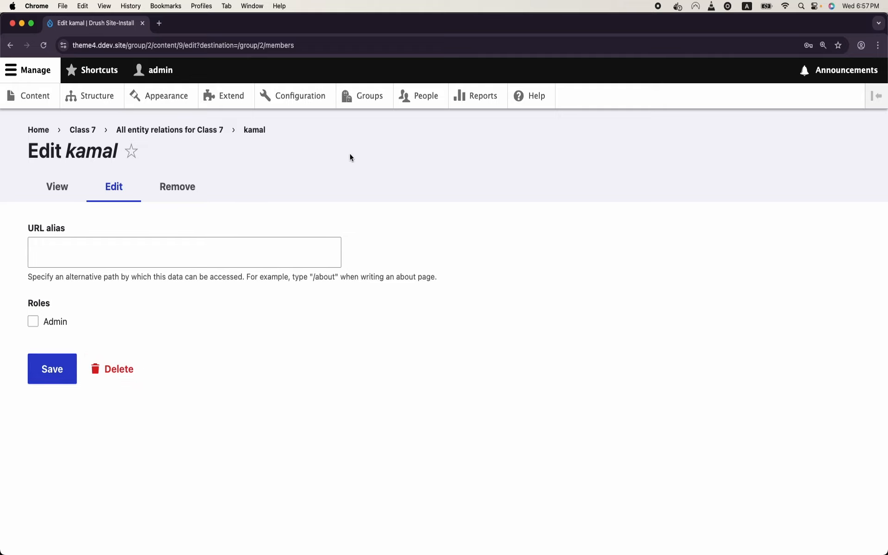
left_click(370, 96)
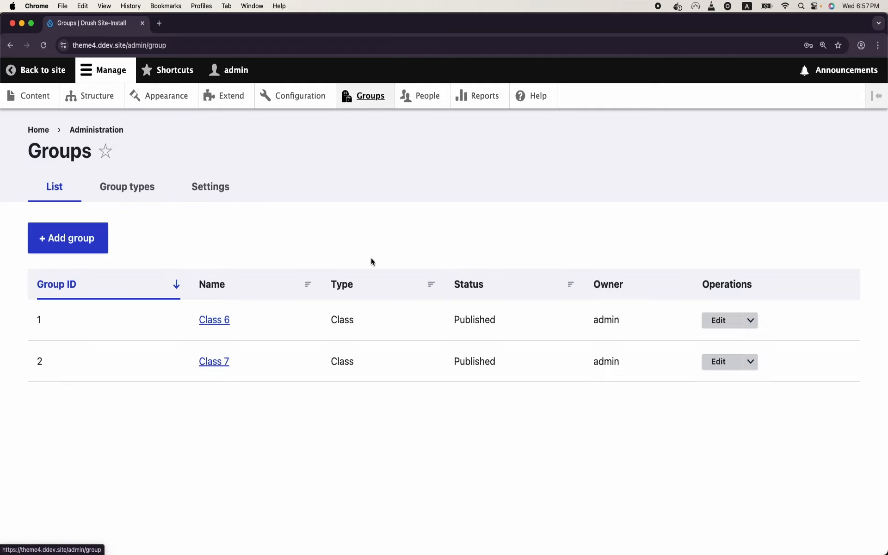
left_click(131, 181)
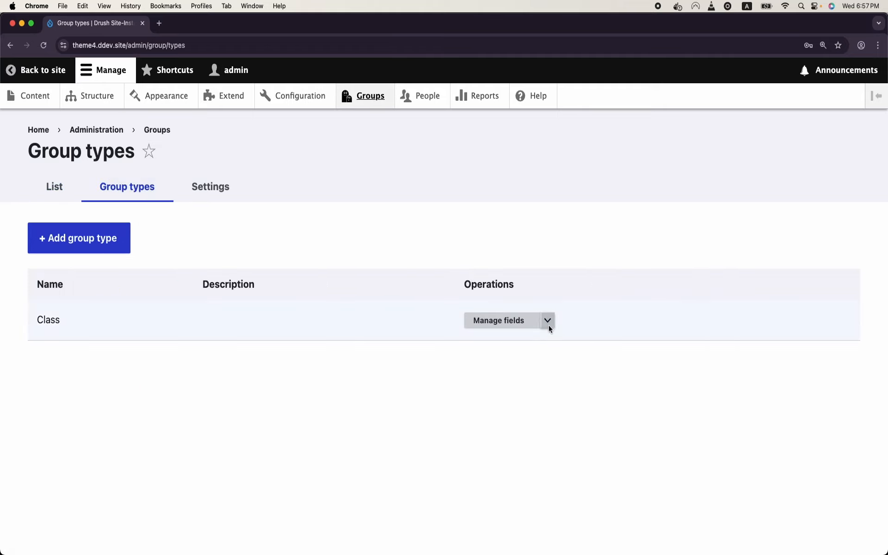
Step: Open the Class group type's permissions and find the content item rows
left_click(549, 326)
left_click(531, 384)
scroll(531, 382, "down", 3)
scroll(530, 382, "down", 2)
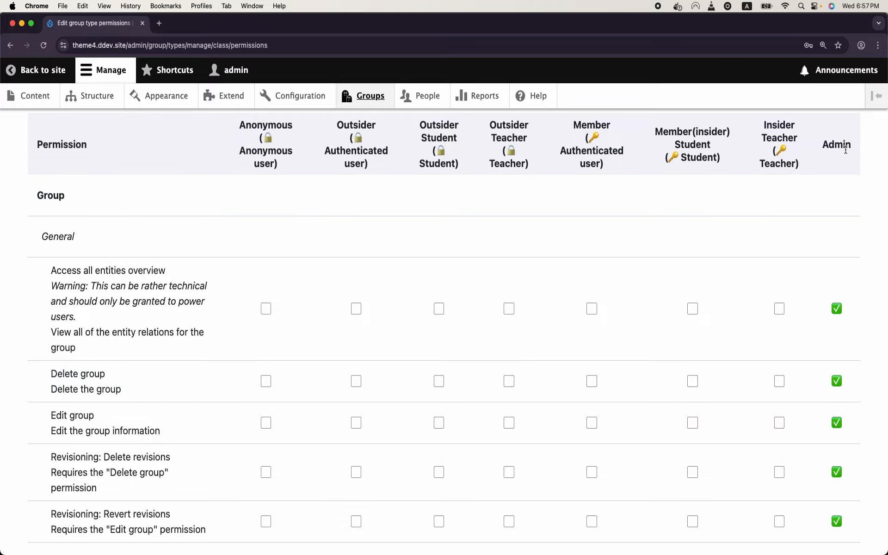
scroll(836, 329, "down", 4)
scroll(836, 327, "down", 20)
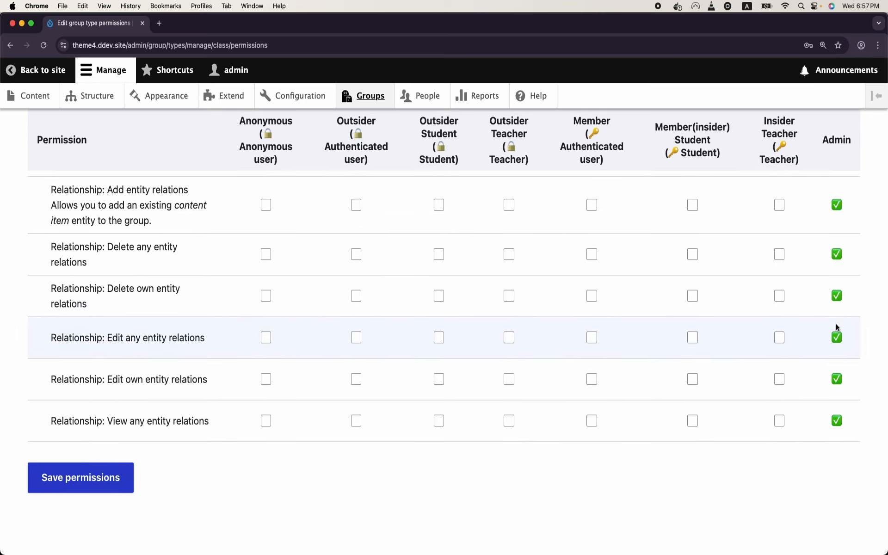
scroll(836, 328, "up", 5)
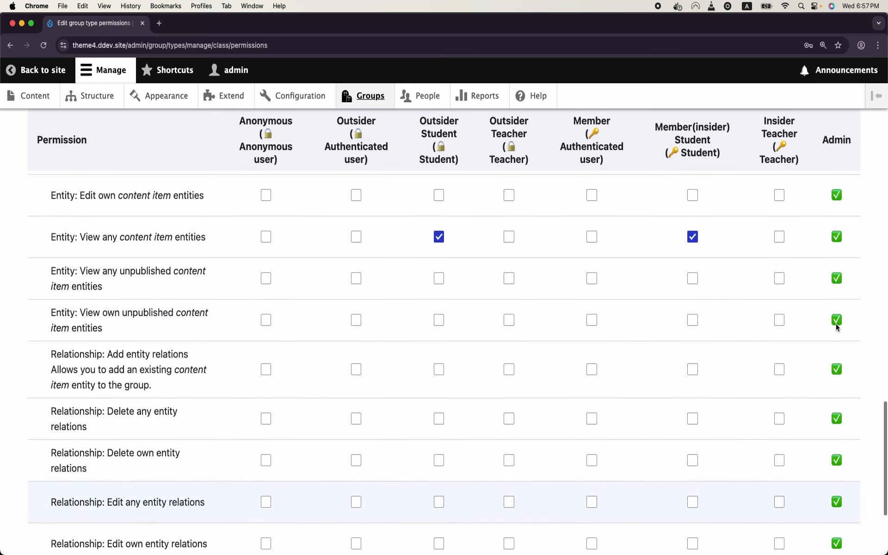
scroll(836, 328, "up", 7)
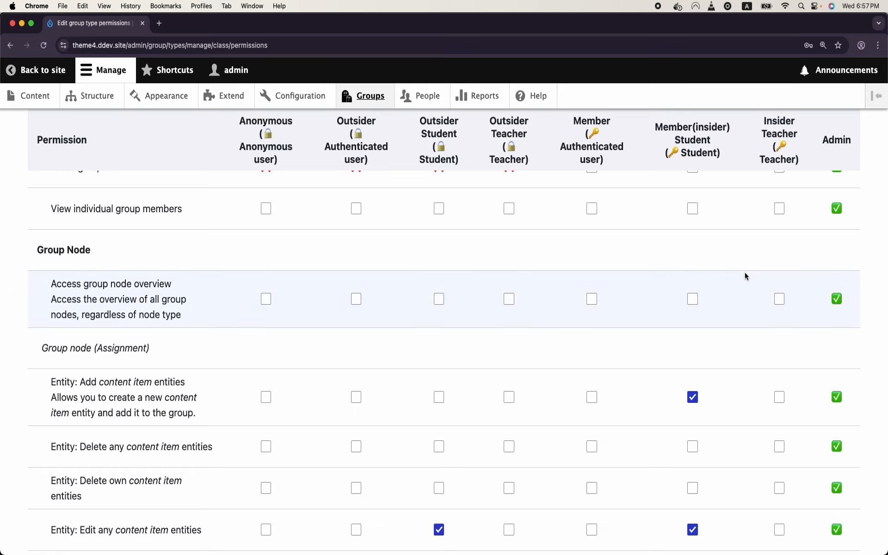
scroll(745, 276, "down", 1)
scroll(745, 277, "down", 4)
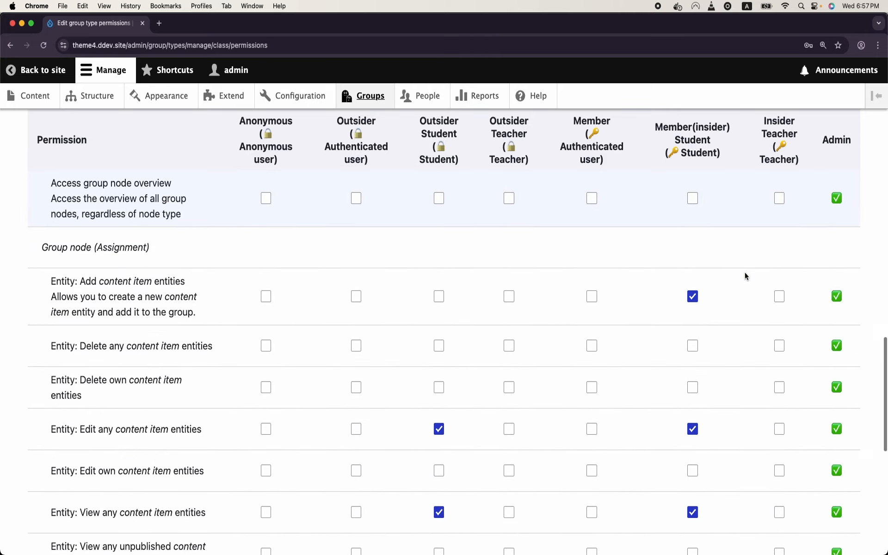
scroll(745, 276, "down", 5)
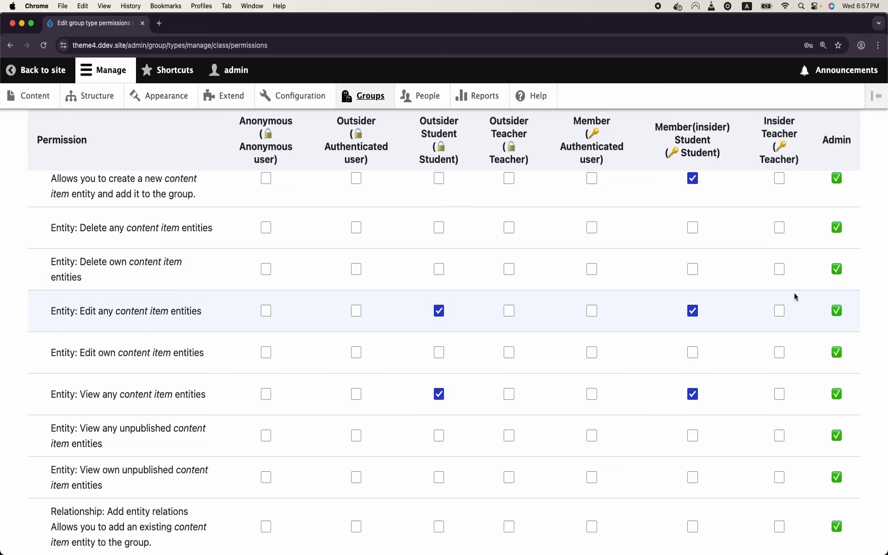
Step: Grant Insider Teacher view any, edit any and add assignment permissions, then save
left_click(781, 394)
scroll(782, 394, "down", 4)
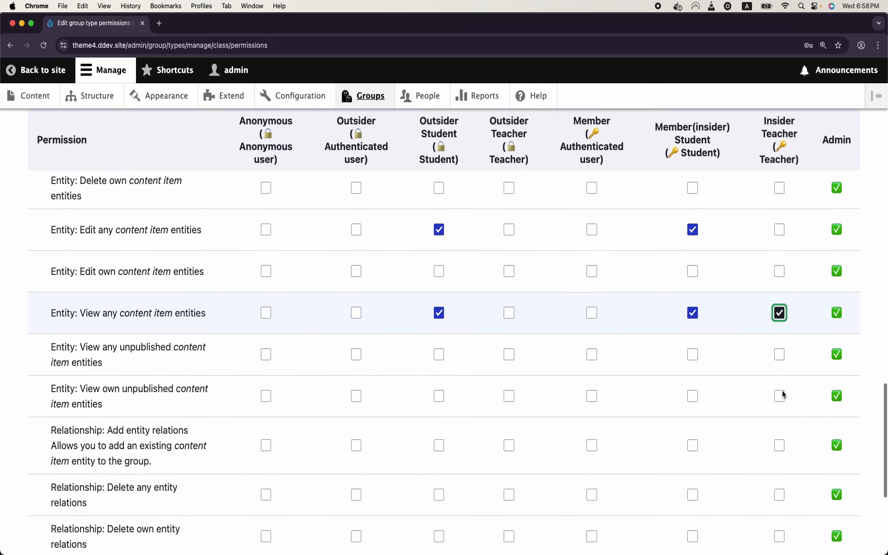
scroll(782, 394, "up", 4)
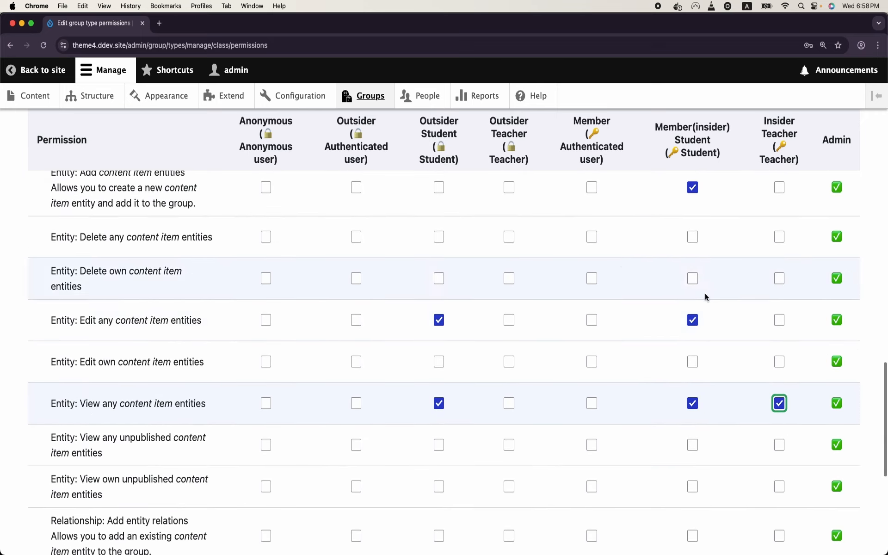
left_click(780, 320)
scroll(779, 320, "up", 4)
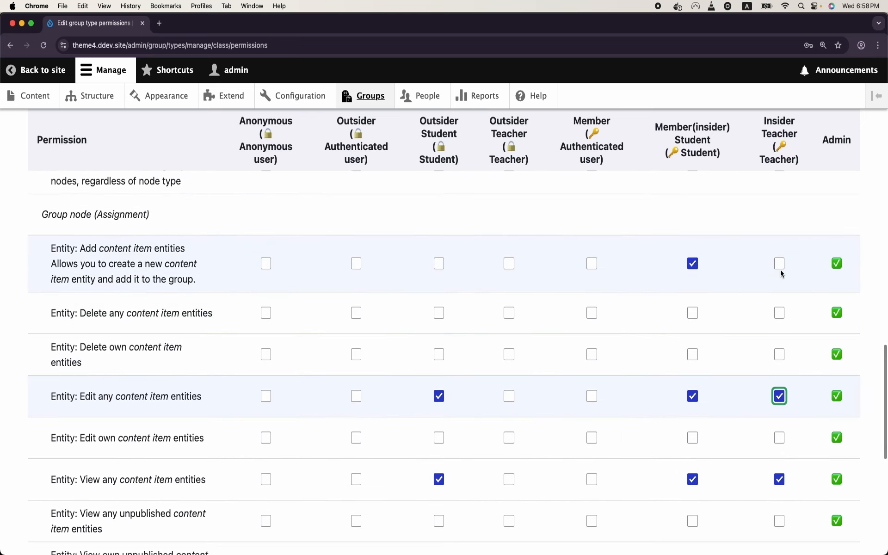
left_click(779, 263)
scroll(782, 271, "down", 2)
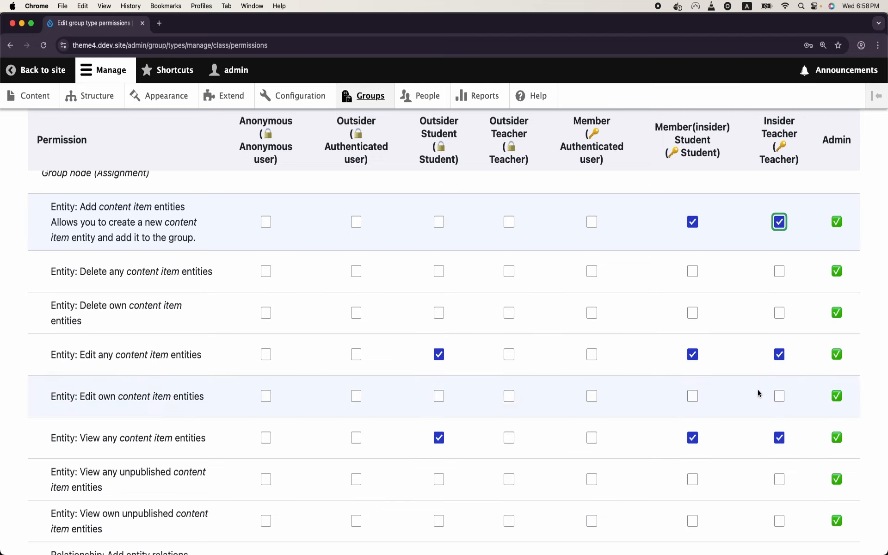
scroll(758, 394, "down", 8)
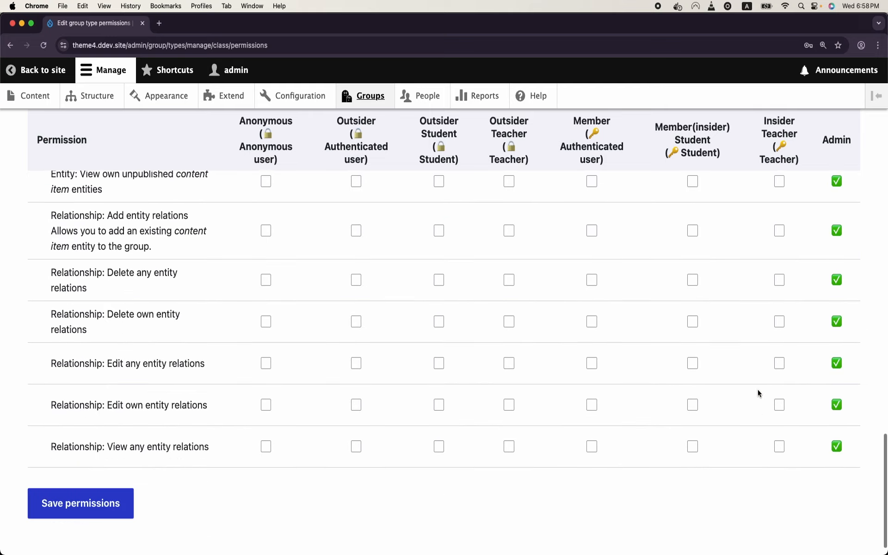
left_click(124, 479)
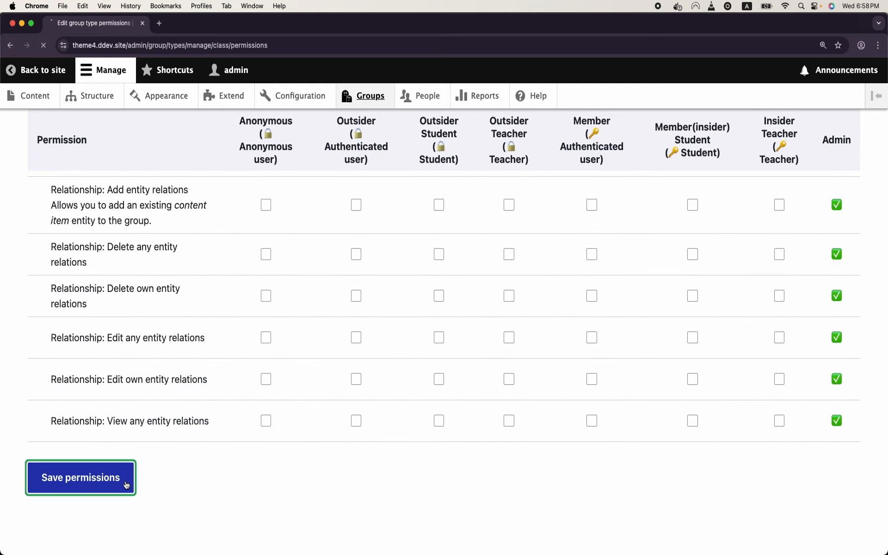
scroll(125, 480, "down", 6)
scroll(124, 484, "down", 5)
scroll(125, 484, "up", 1)
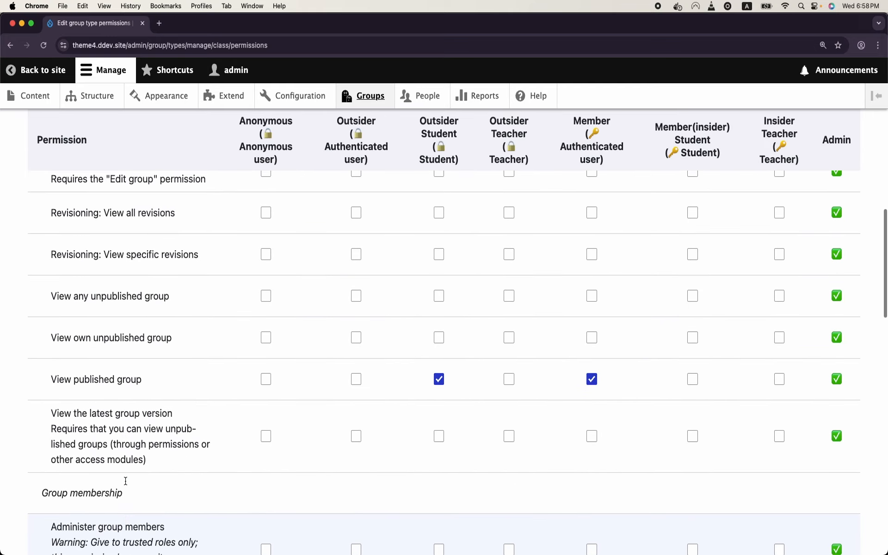
scroll(306, 408, "up", 10)
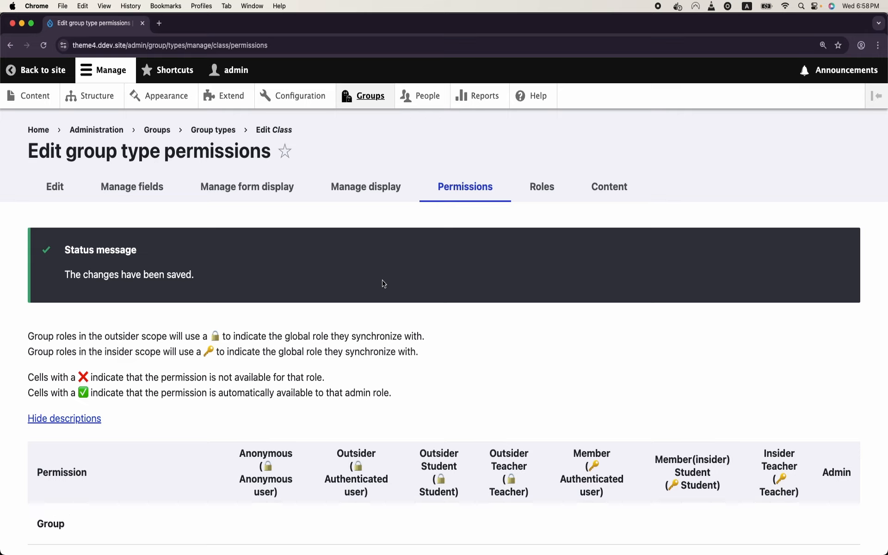
Step: Create an assignment in Class 7 titled 'Assignment 1 for class 7'
left_click(380, 101)
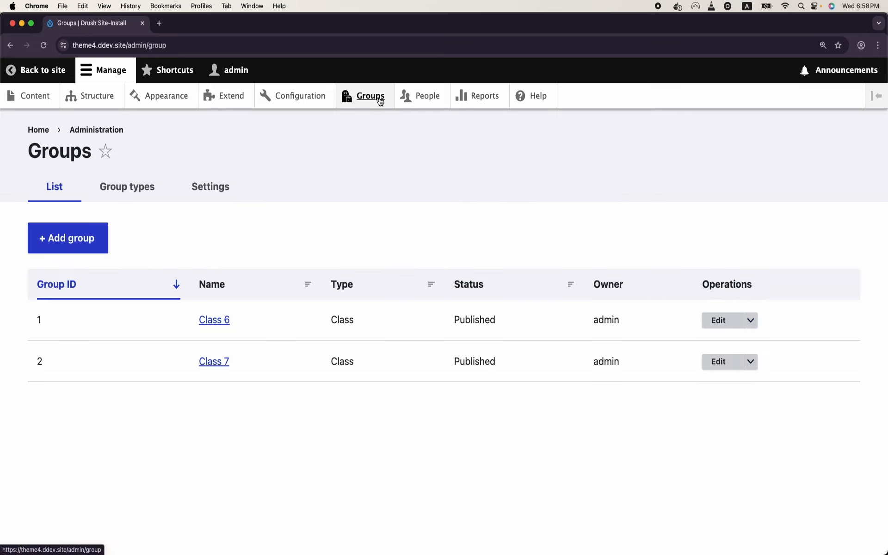
left_click(214, 361)
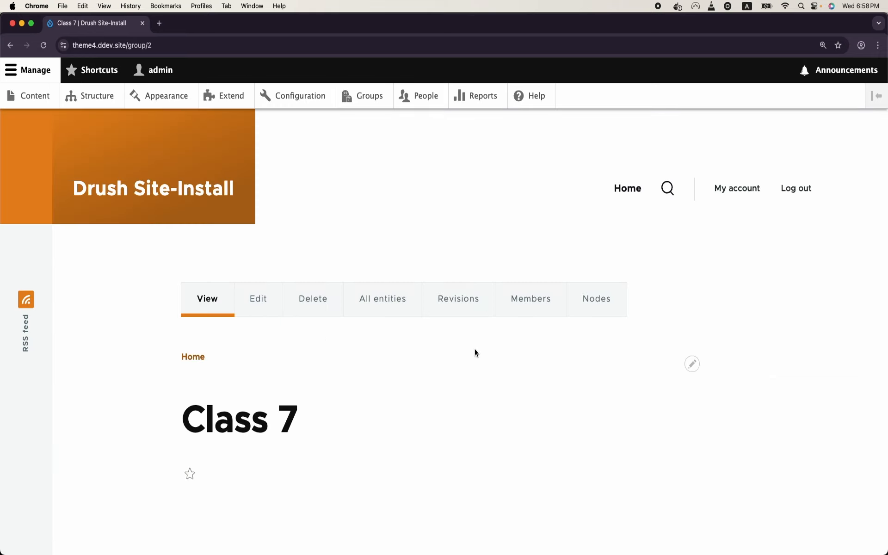
left_click(597, 311)
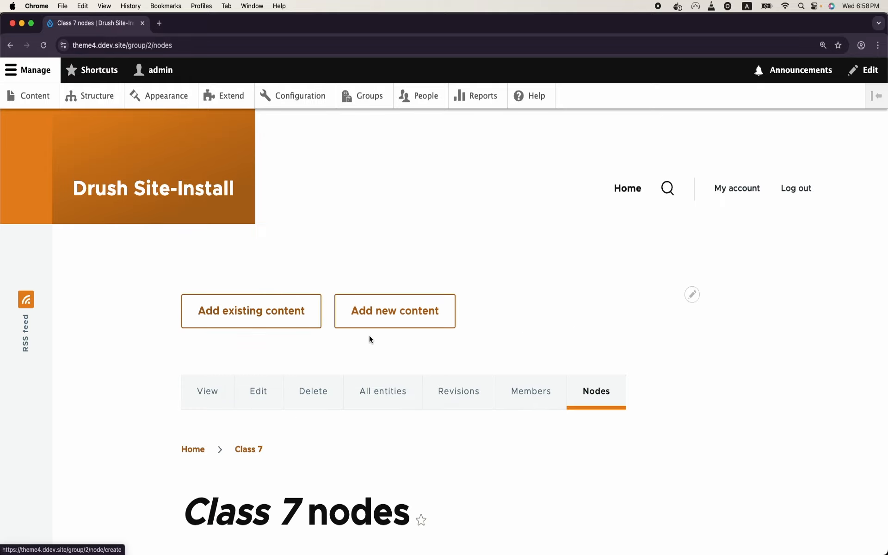
left_click(382, 321)
left_click(289, 245)
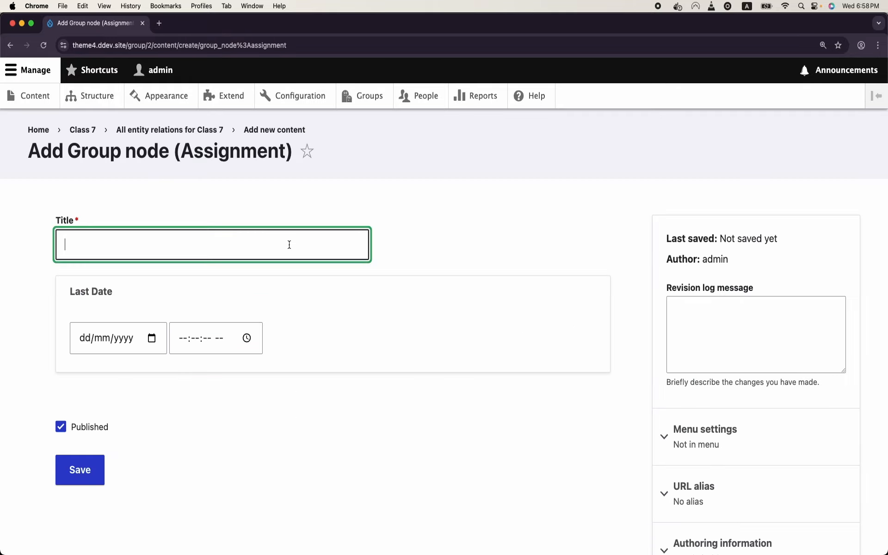
type("SA")
key("BackSpace")
key("BackSpace")
type("Assignment 1 for class ")
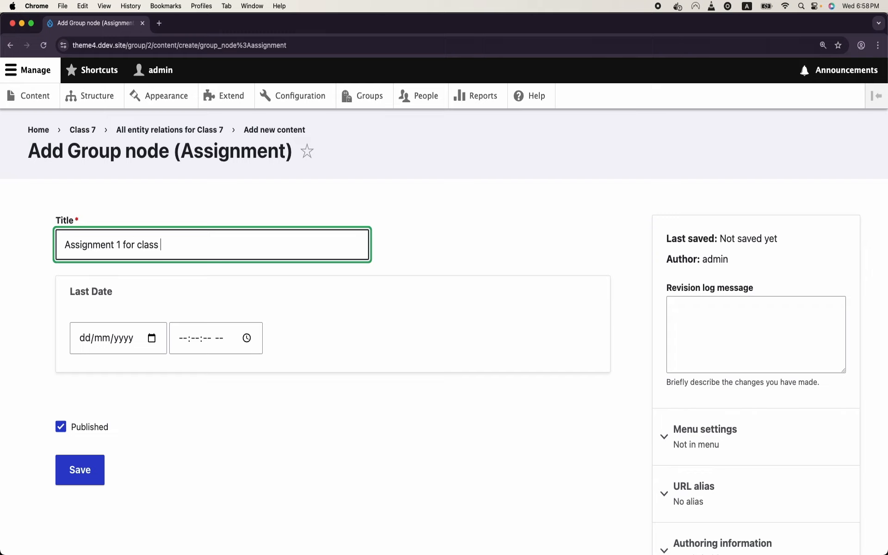
type("7")
left_click(90, 463)
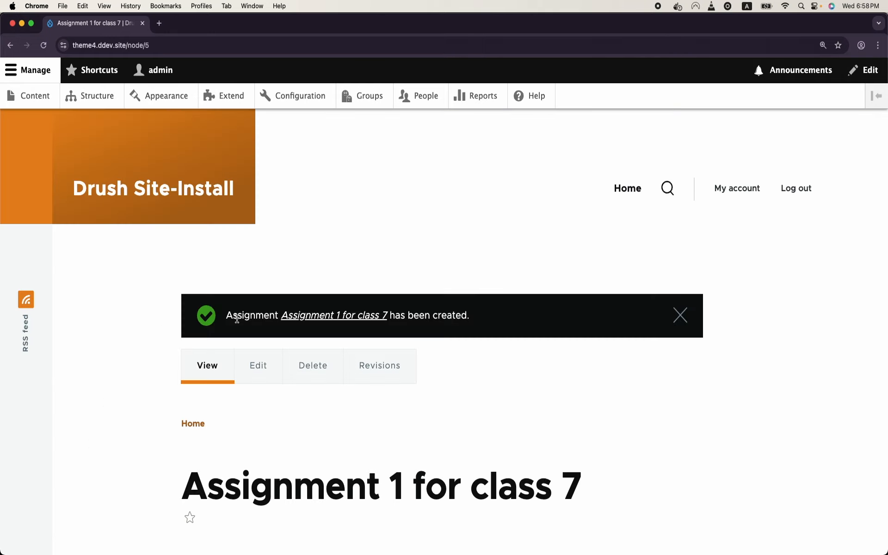
Step: Review the saved assignment, then go to the People list
scroll(237, 319, "down", 4)
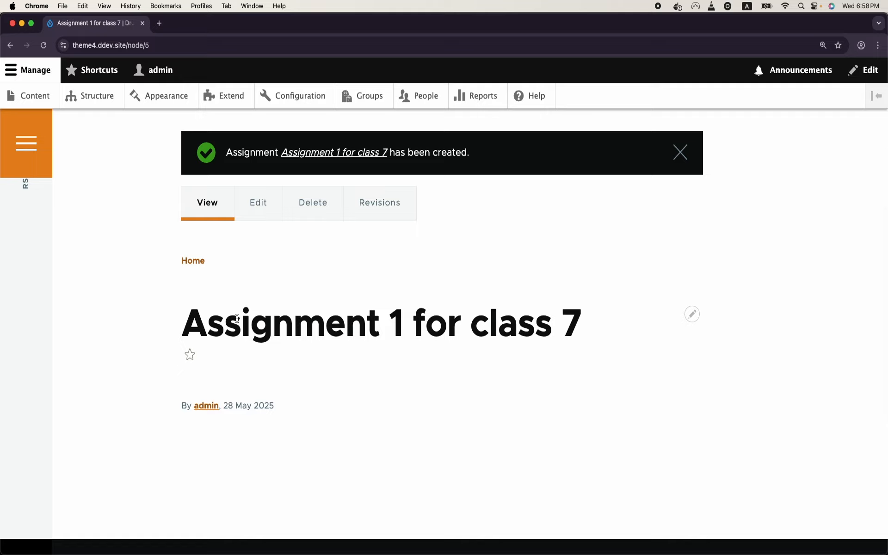
scroll(237, 318, "up", 2)
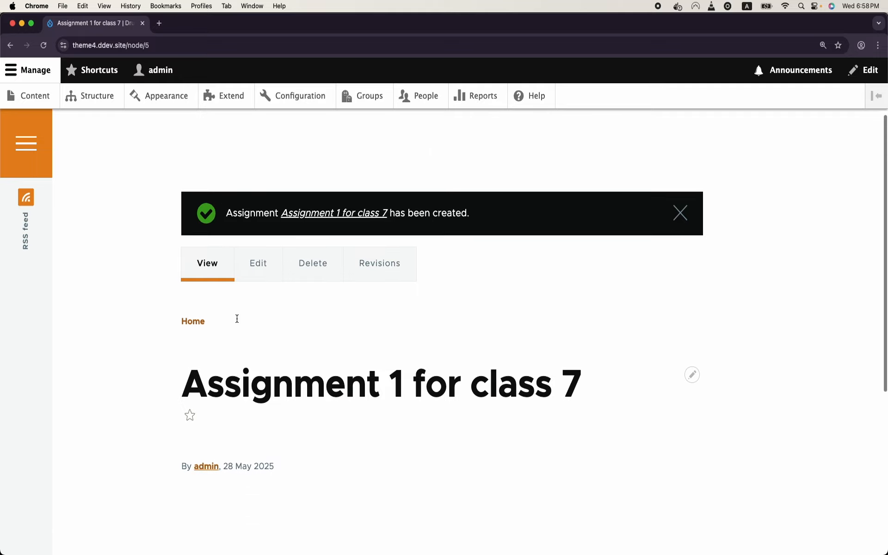
scroll(279, 328, "up", 1)
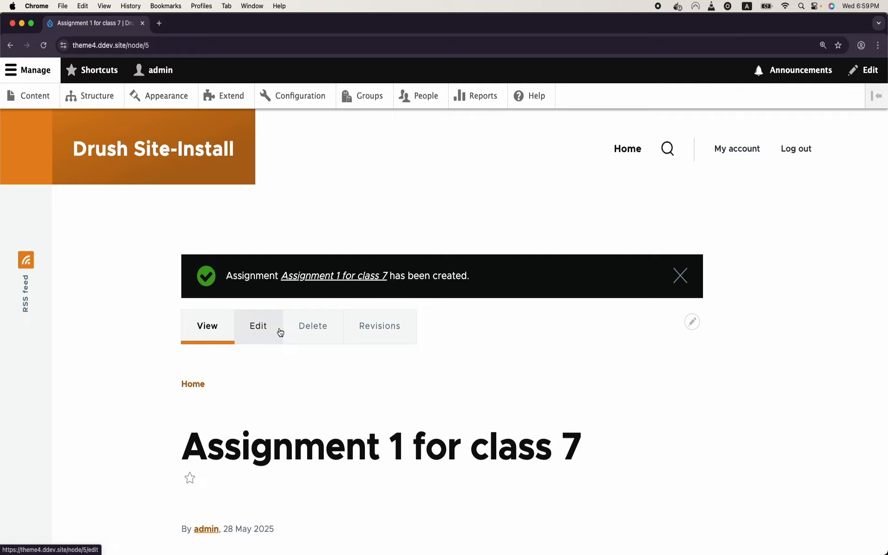
left_click(444, 96)
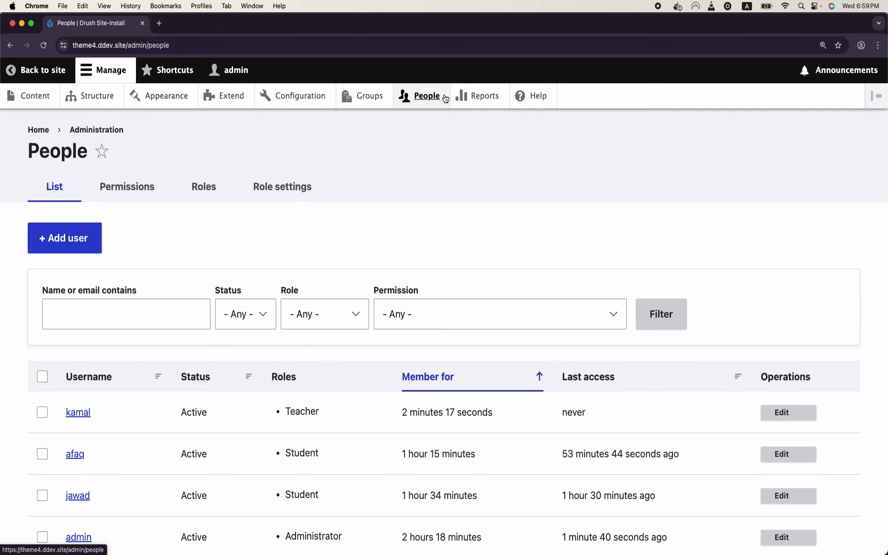
Step: Start a new user account, entering its e-mail address and username jamal
left_click(72, 234)
left_click(98, 265)
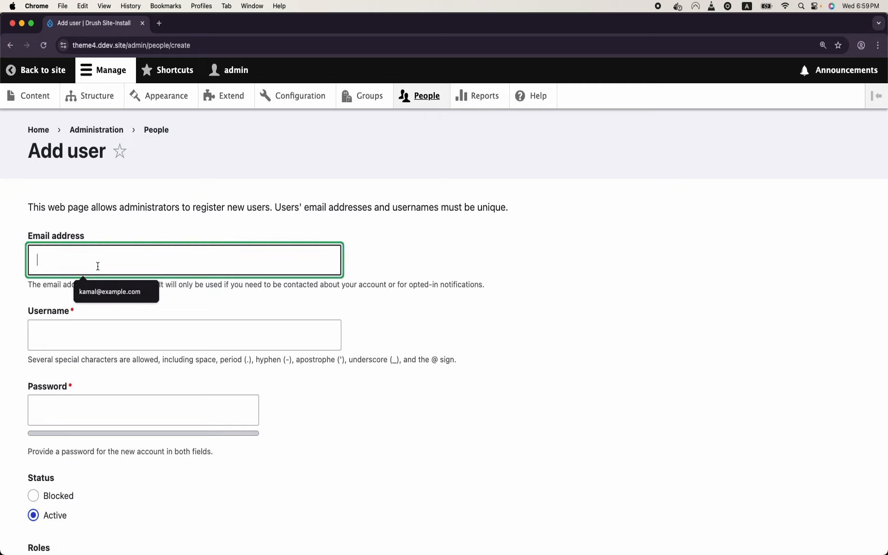
type("jamal@gxample.com")
left_click(83, 335)
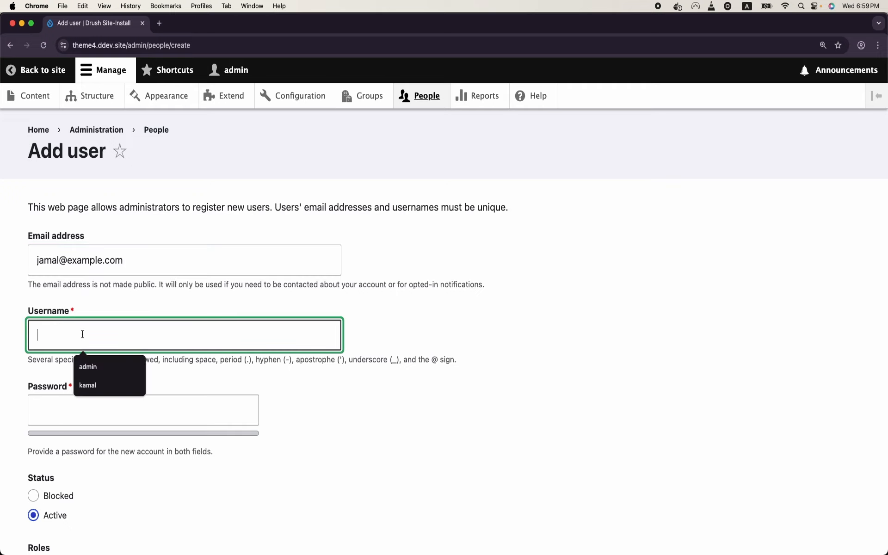
type("adm")
key("BackSpace")
type("jamal")
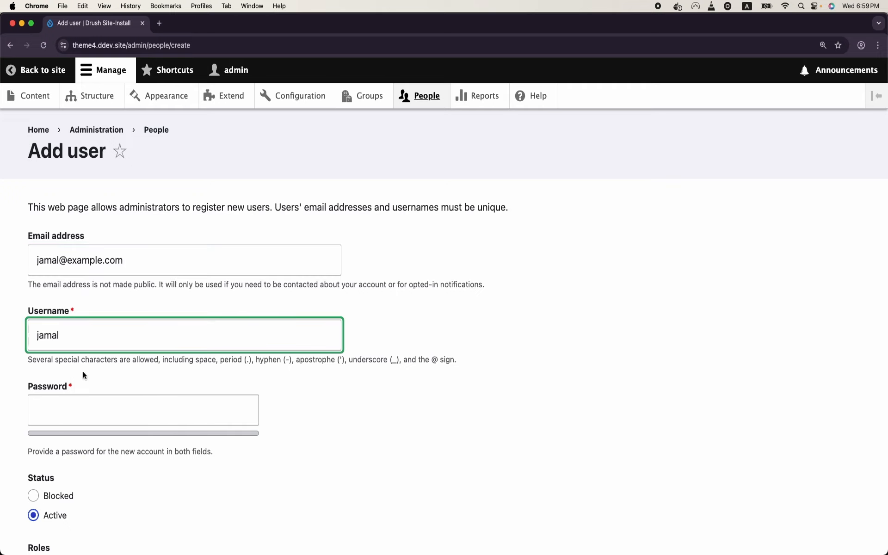
Step: Set the account password, give it the Student role, and create the account
left_click(91, 417)
type("pa3456")
scroll(85, 435, "down", 1)
left_click(83, 456)
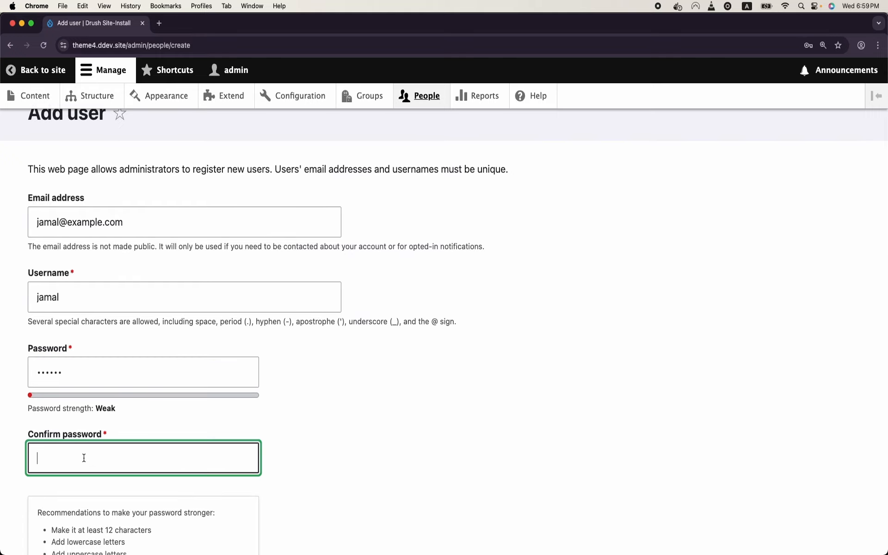
type("123456")
scroll(18, 398, "down", 12)
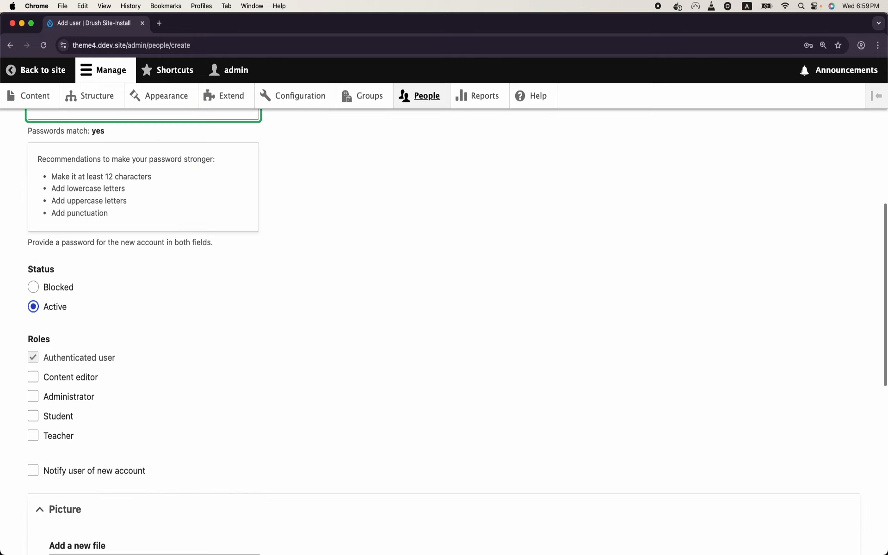
left_click(33, 172)
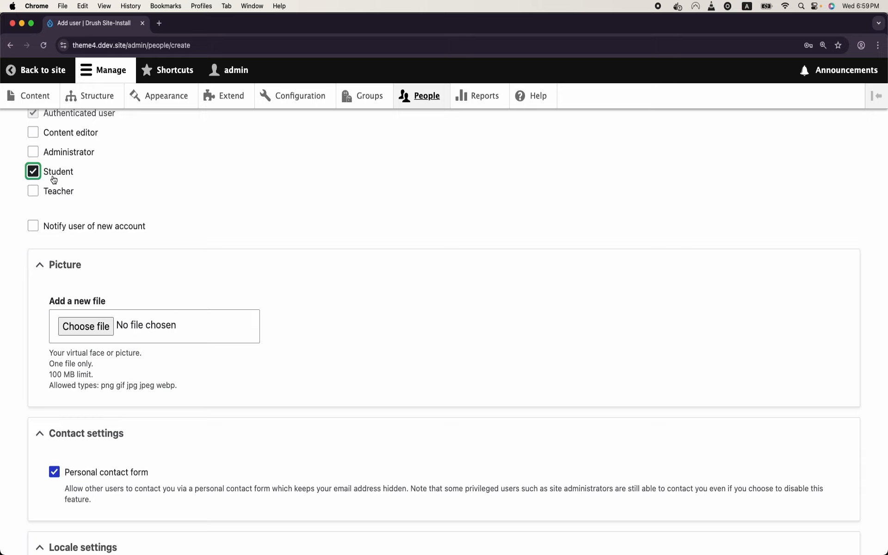
scroll(55, 264, "down", 5)
left_click(77, 476)
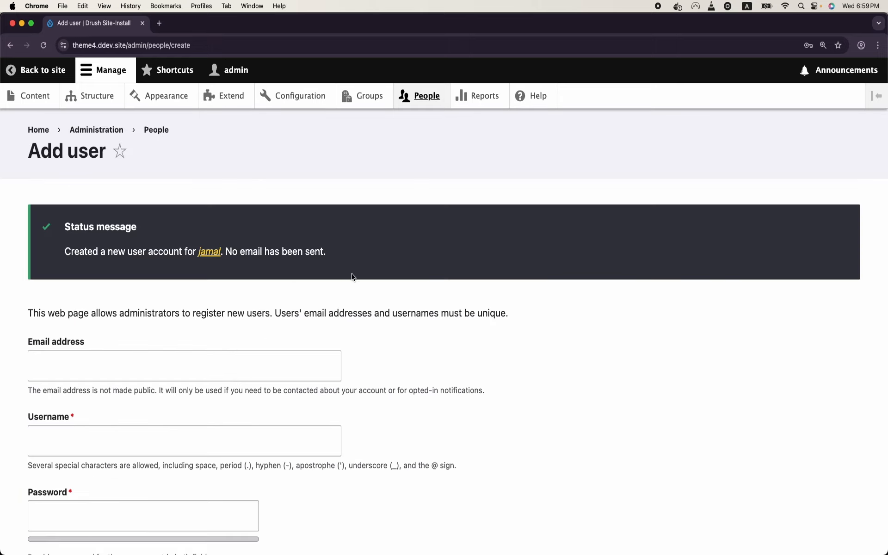
left_click(366, 97)
Step: Open the Class 7 group's members list
left_click(211, 365)
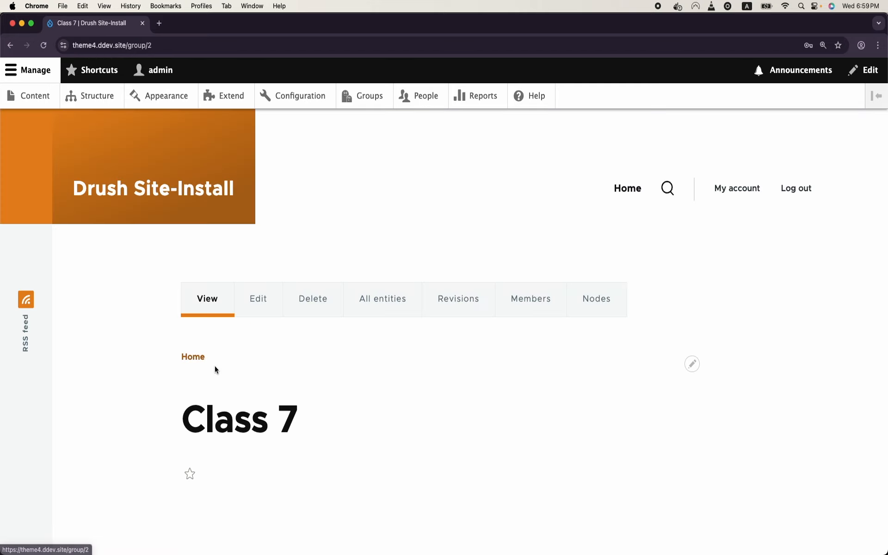
left_click(539, 300)
scroll(383, 384, "down", 6)
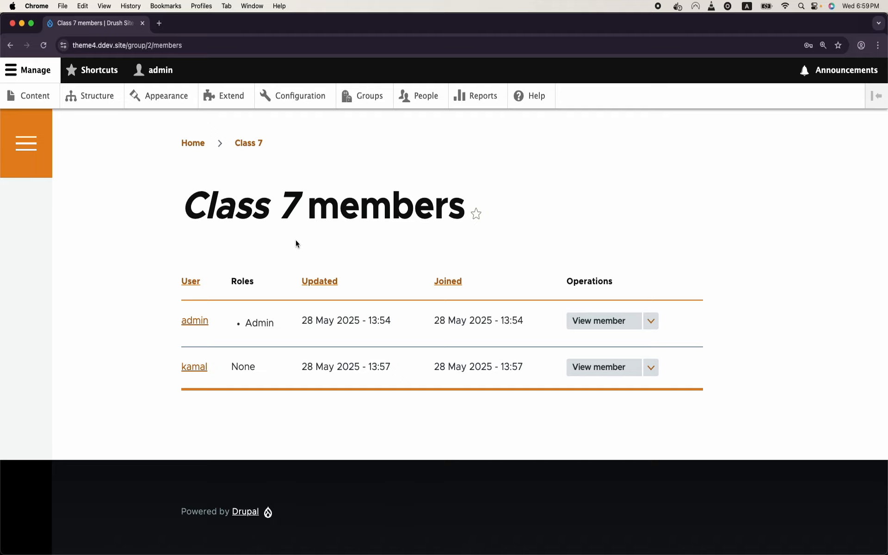
scroll(295, 240, "up", 5)
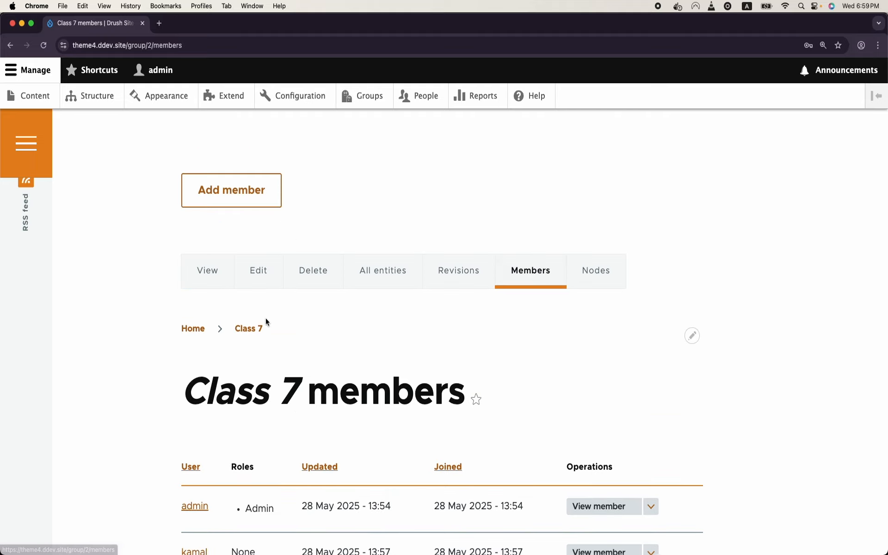
scroll(265, 318, "down", 1)
Step: Add jamal as a Class 7 member and save the membership
left_click(266, 171)
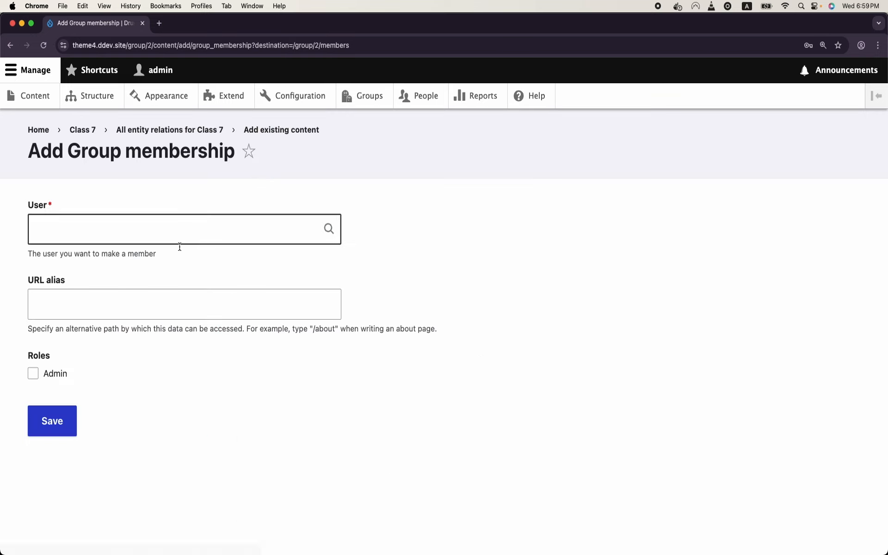
left_click(190, 220)
type("jam")
left_click(179, 257)
left_click(56, 421)
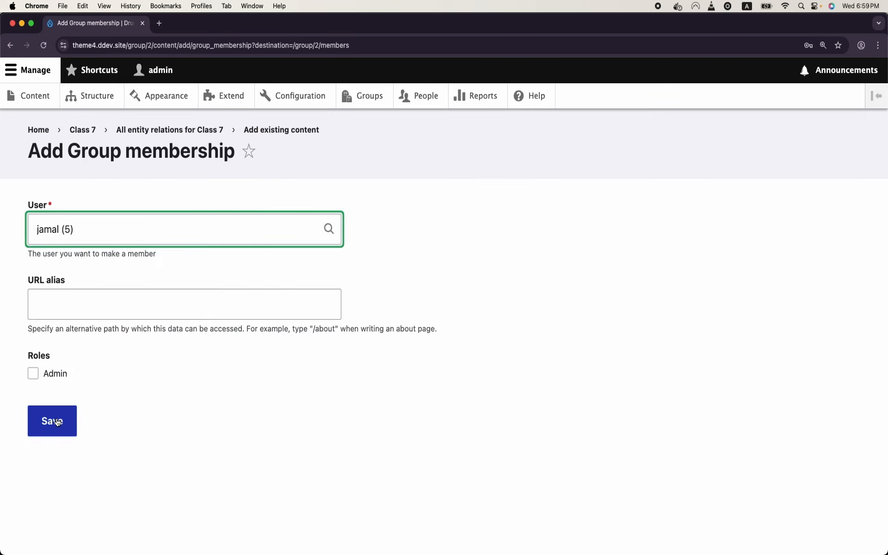
scroll(218, 365, "down", 10)
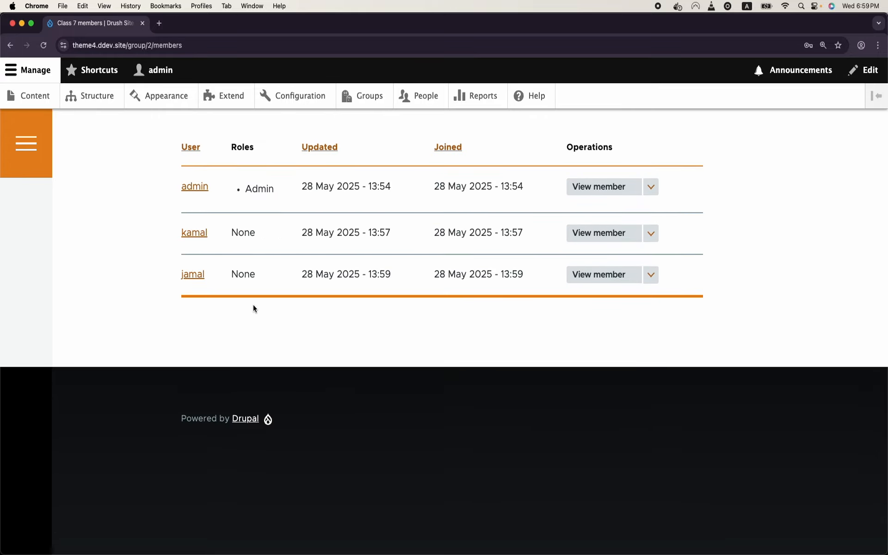
scroll(254, 305, "up", 2)
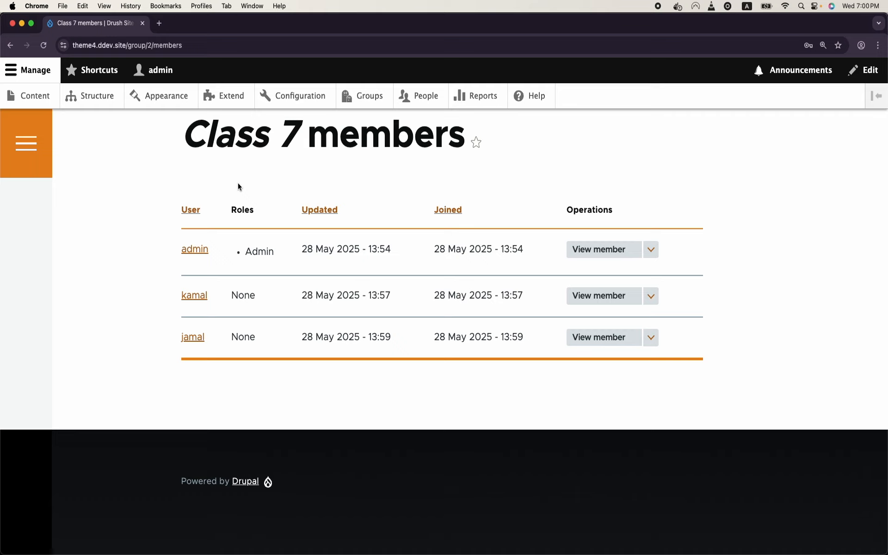
left_click(354, 98)
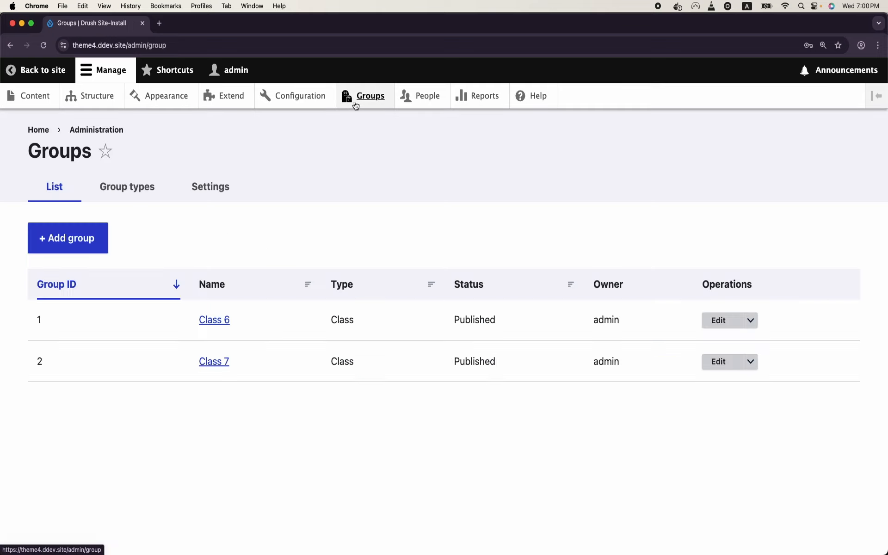
Step: Open the Class group type's permissions and scroll through the table
left_click(128, 187)
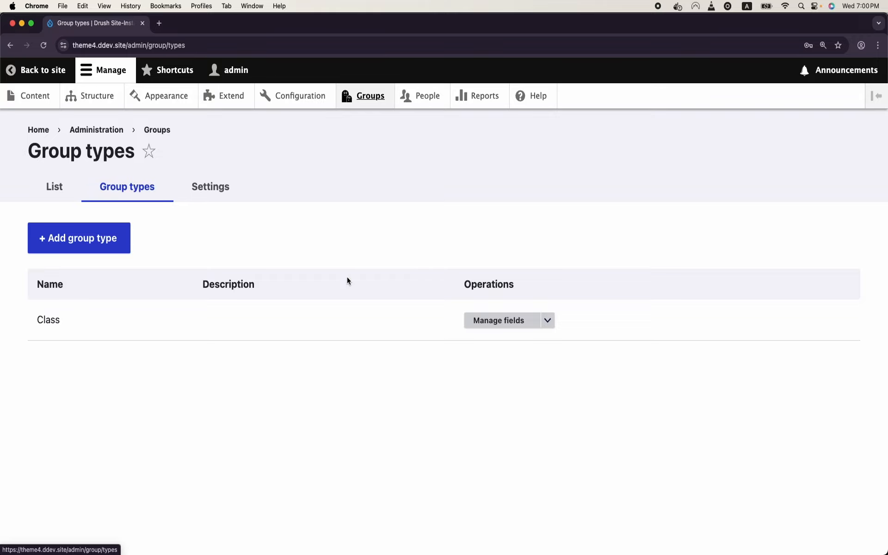
left_click(549, 321)
left_click(525, 387)
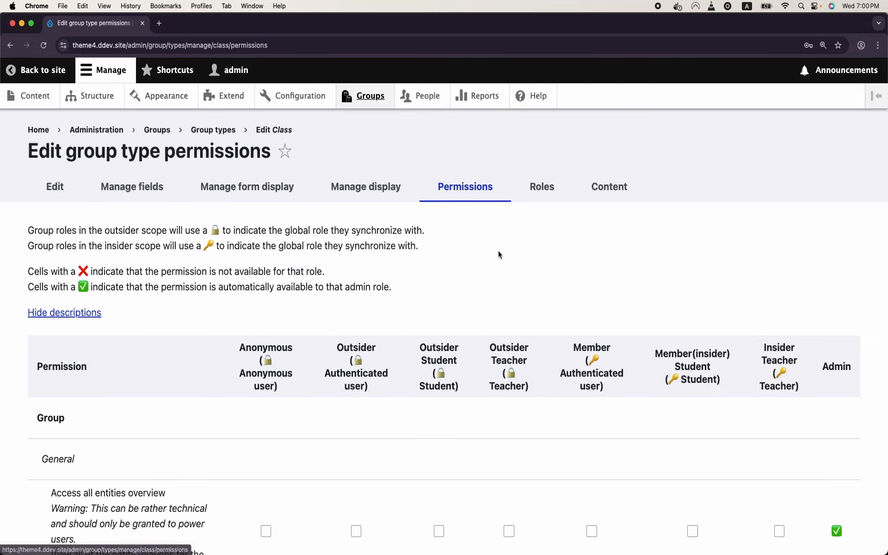
scroll(509, 301, "down", 4)
scroll(514, 352, "down", 5)
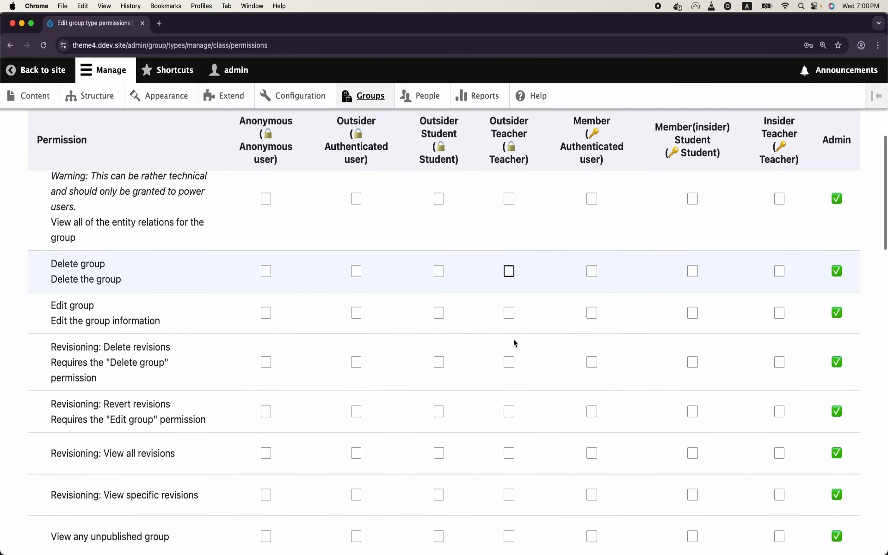
scroll(515, 343, "down", 4)
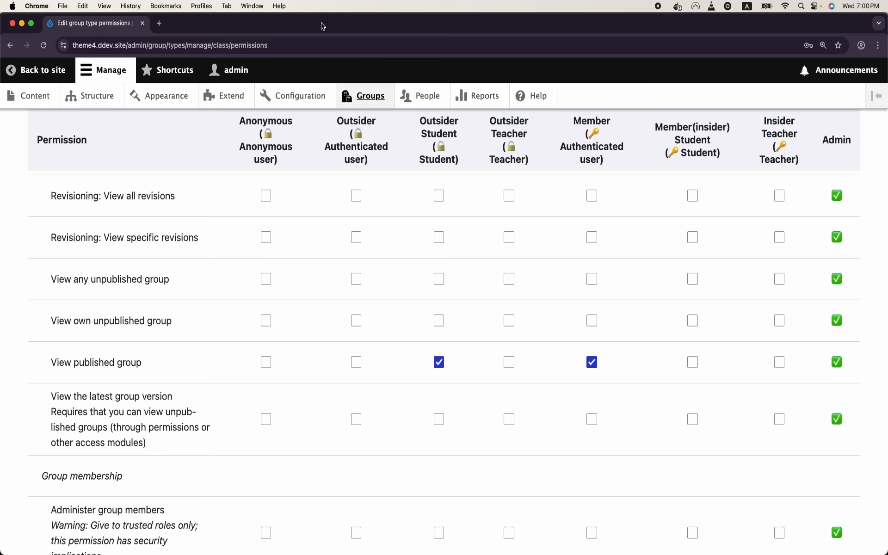
Step: Check the site content listing, then return to the Group types list
left_click(163, 26)
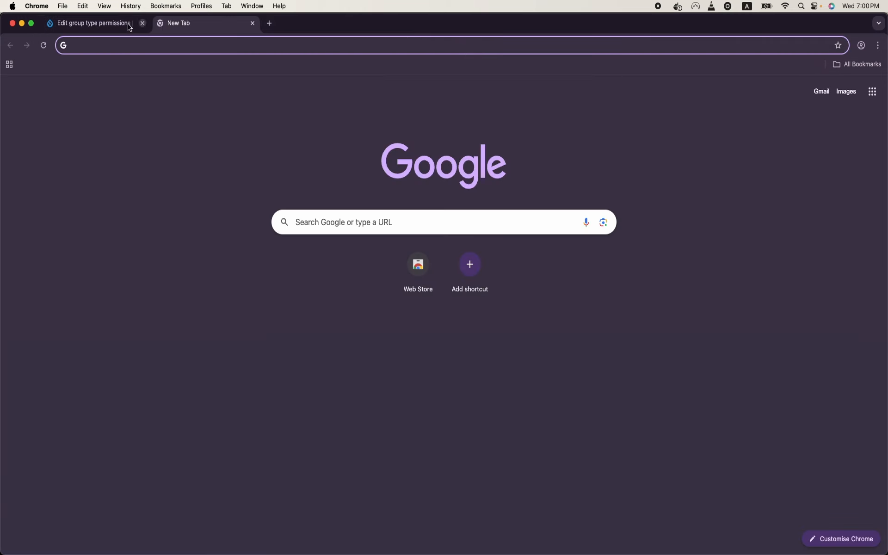
left_click(103, 23)
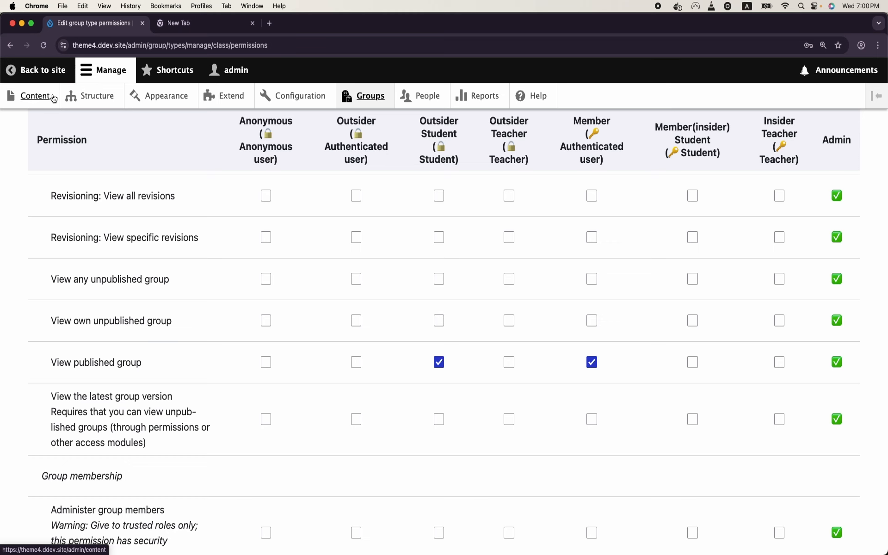
left_click(33, 95)
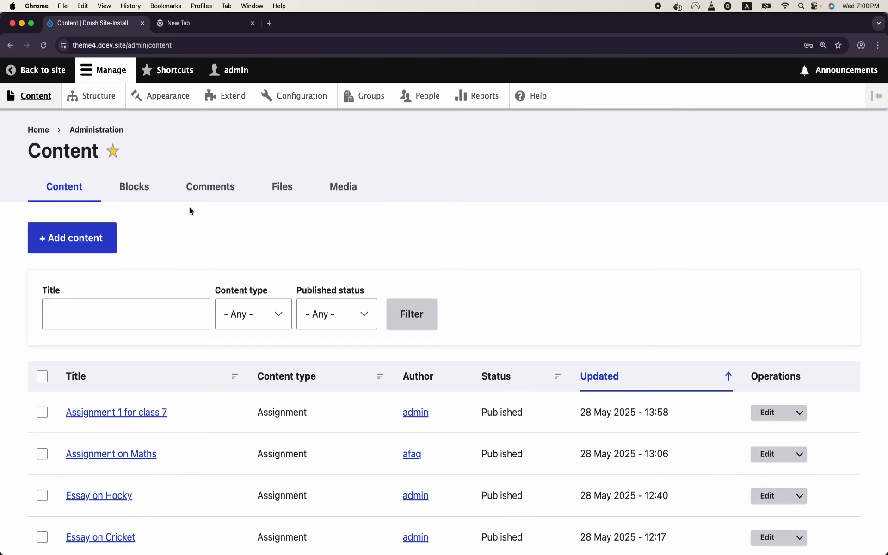
left_click(387, 105)
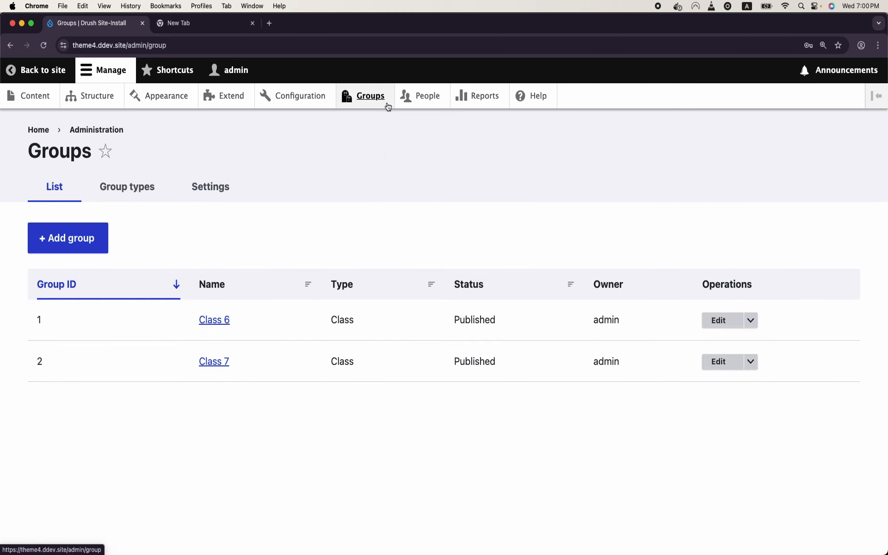
left_click(135, 187)
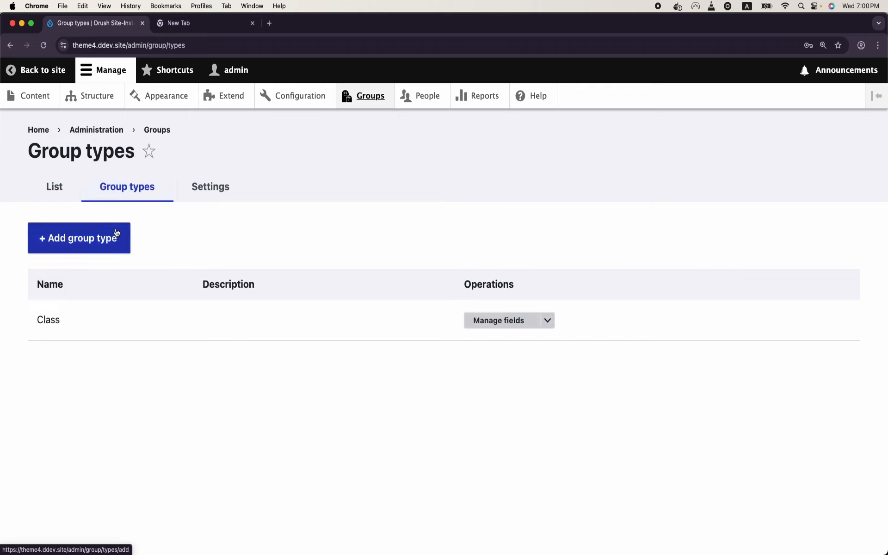
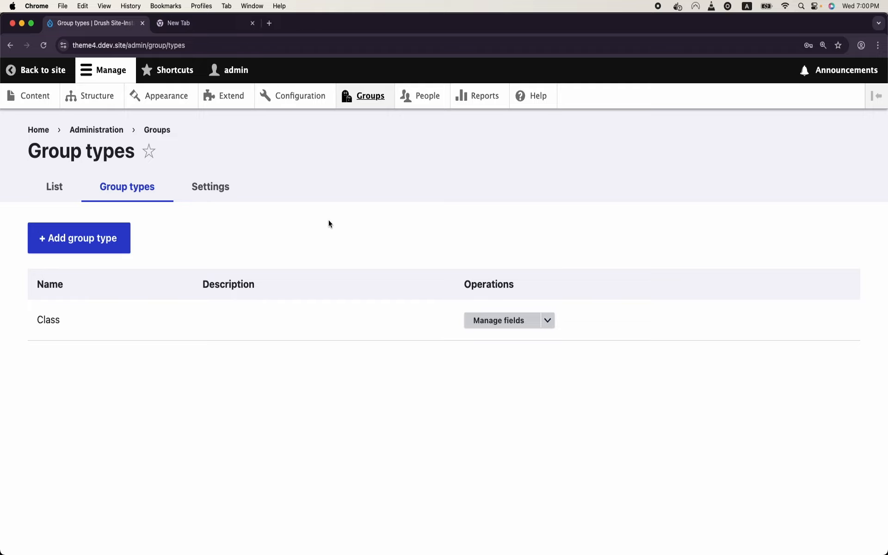
Step: Start a new group type named 'University'
left_click(123, 253)
left_click(137, 236)
type("University")
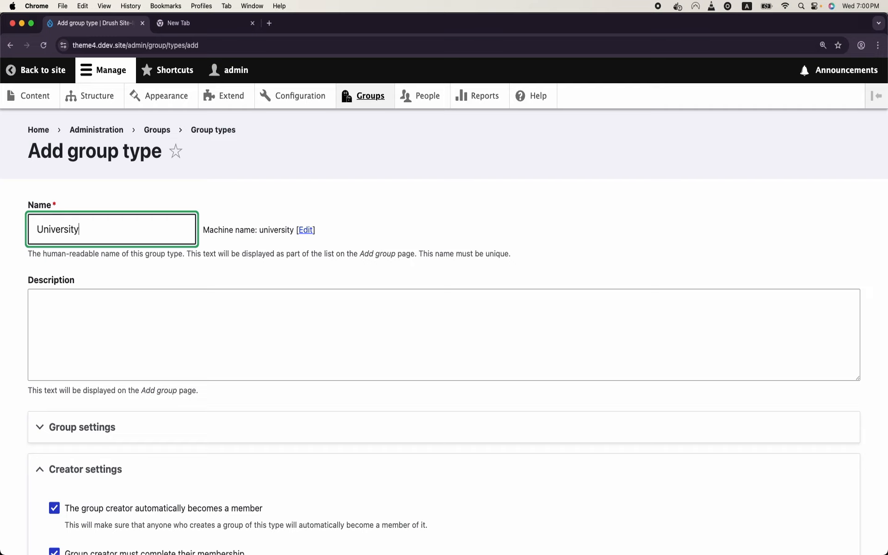
scroll(137, 321, "down", 2)
left_click(137, 321)
Step: Turn off revisions, the membership wizard and both automatic admin-role options, then save the type
left_click(138, 383)
scroll(137, 380, "down", 6)
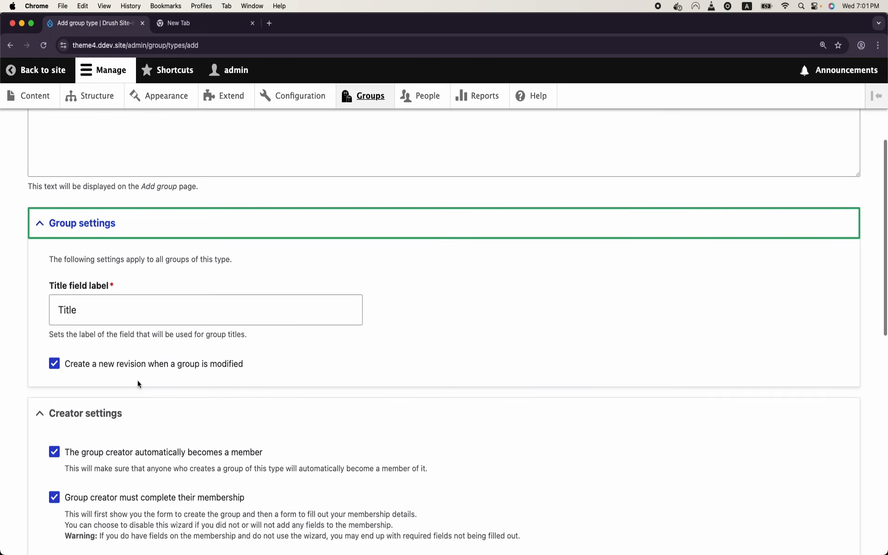
left_click(54, 246)
scroll(59, 324, "down", 1)
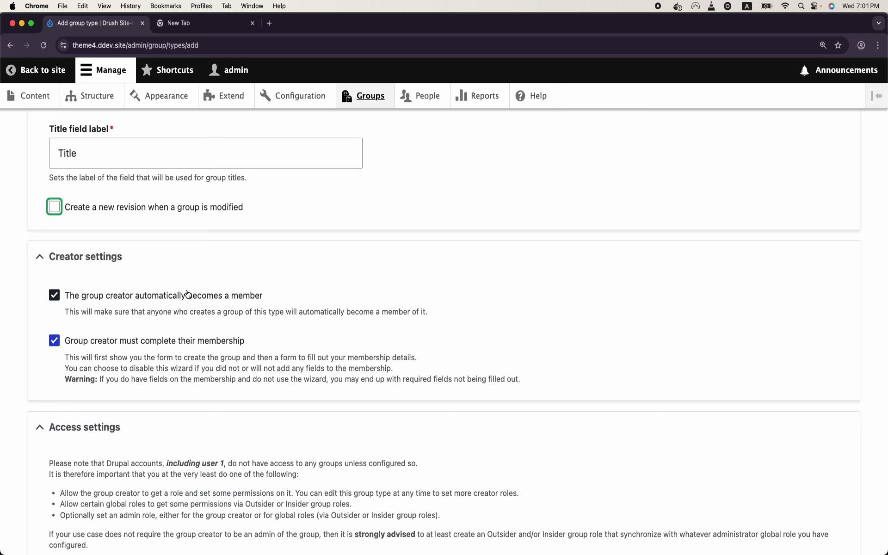
left_click(55, 341)
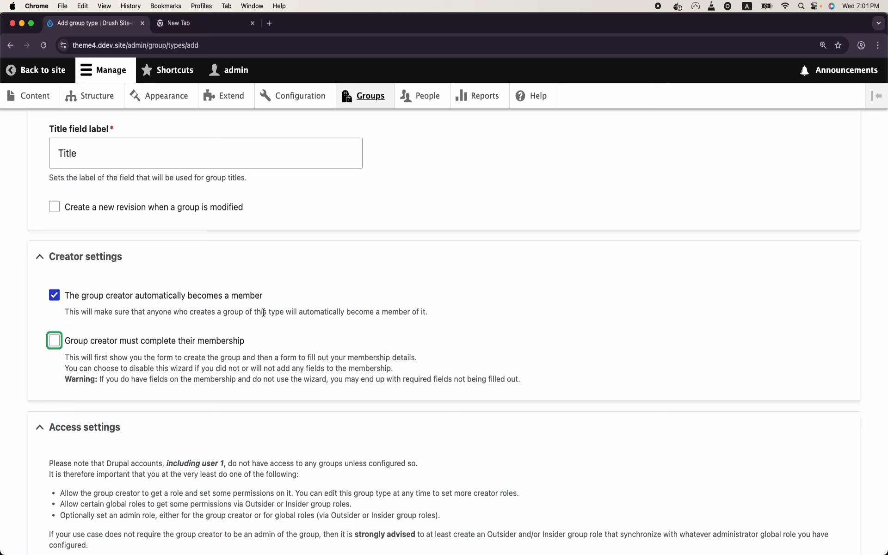
scroll(263, 313, "down", 8)
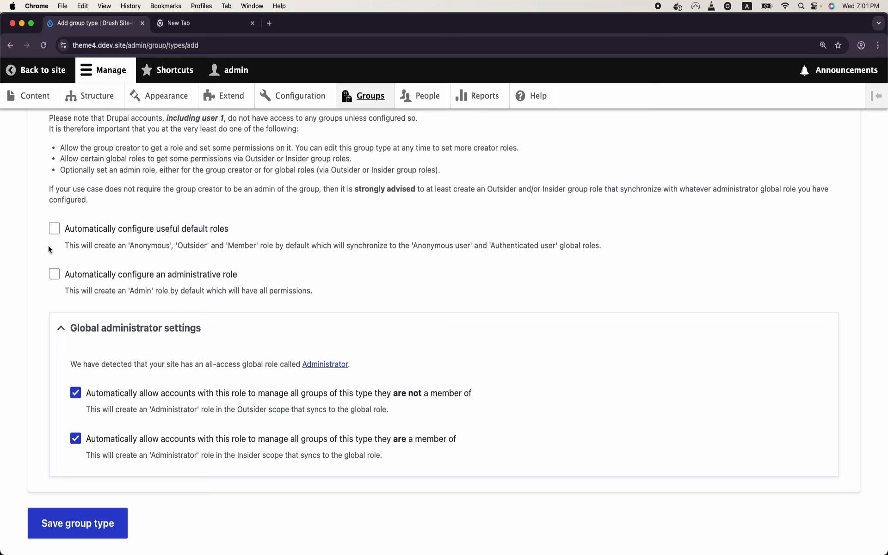
left_click(77, 394)
left_click(76, 438)
left_click(88, 517)
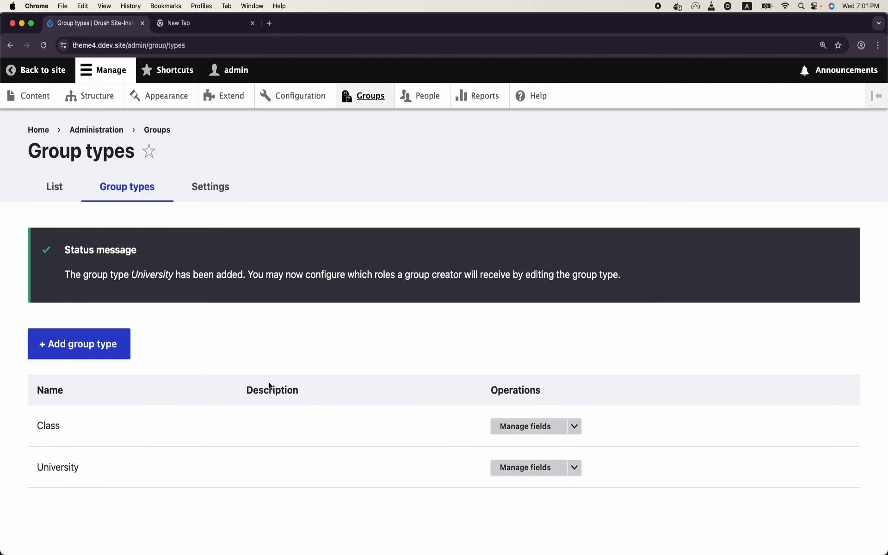
Step: Add a media field labelled 'Logo' to University, allowing only the Image media type
double_click(63, 468)
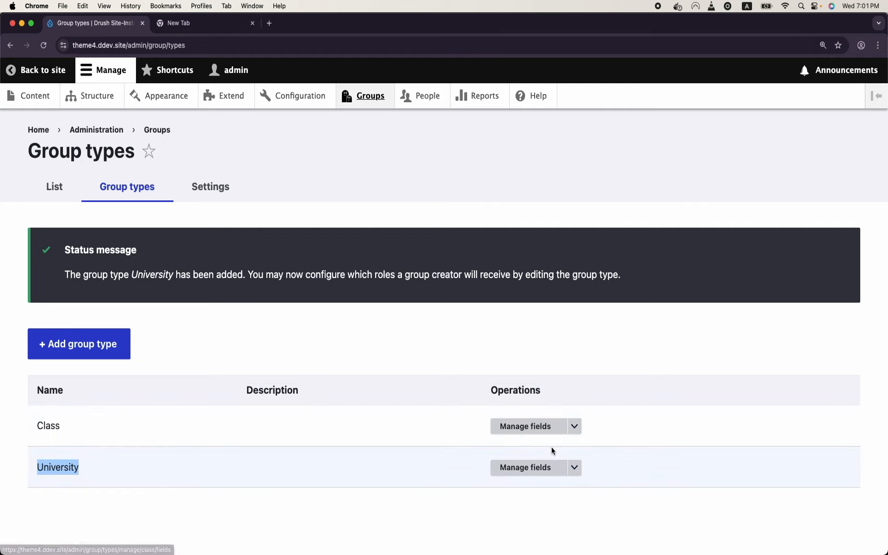
left_click(541, 466)
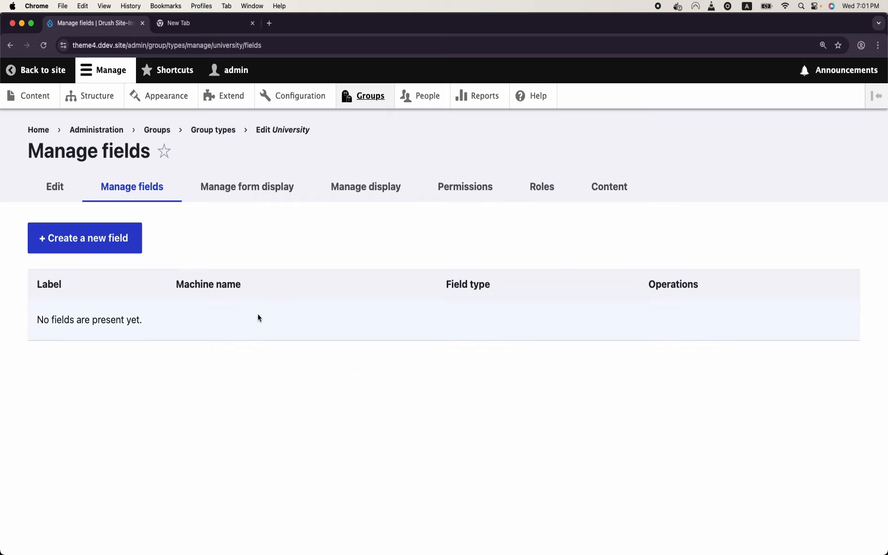
left_click(114, 242)
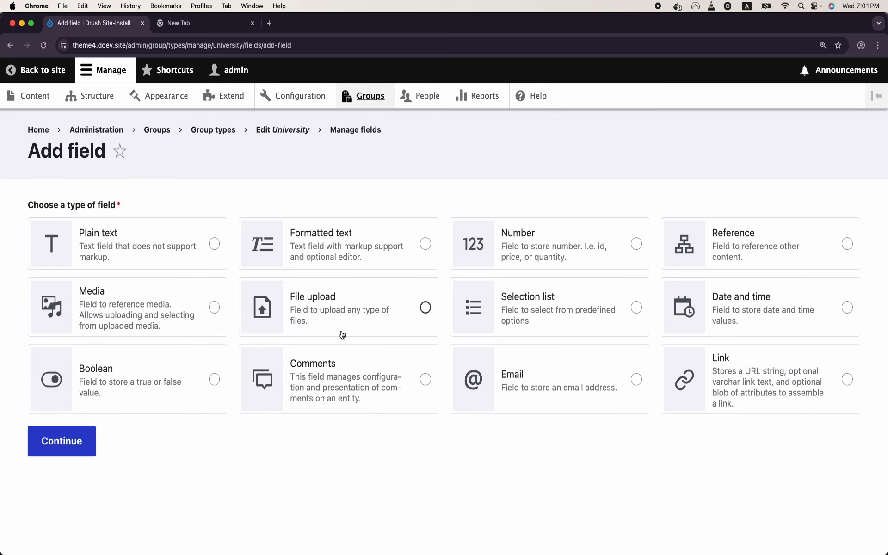
left_click(215, 308)
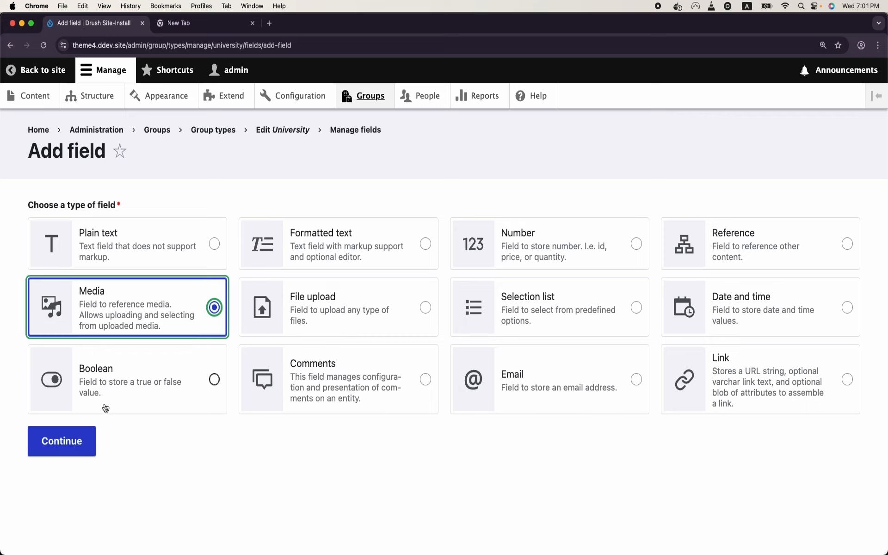
left_click(90, 441)
left_click(145, 236)
type("Logo")
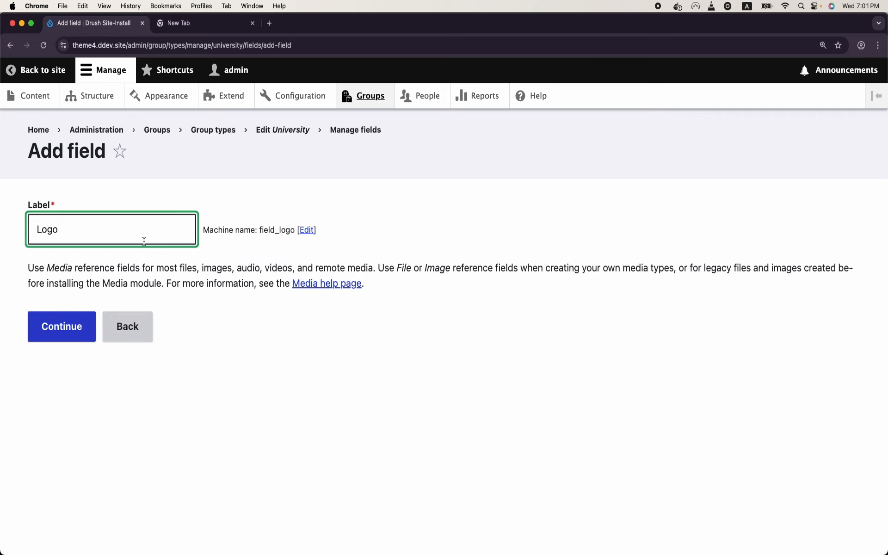
left_click(62, 326)
scroll(66, 328, "down", 13)
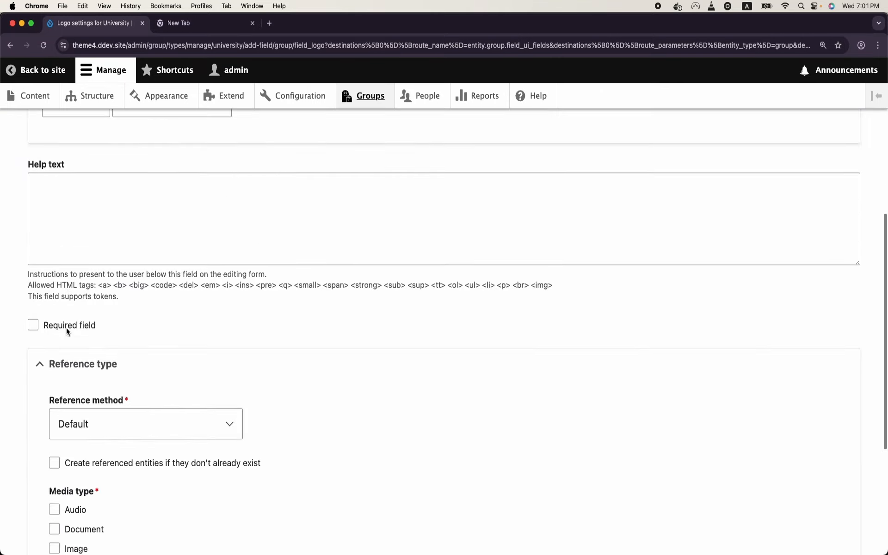
left_click(66, 329)
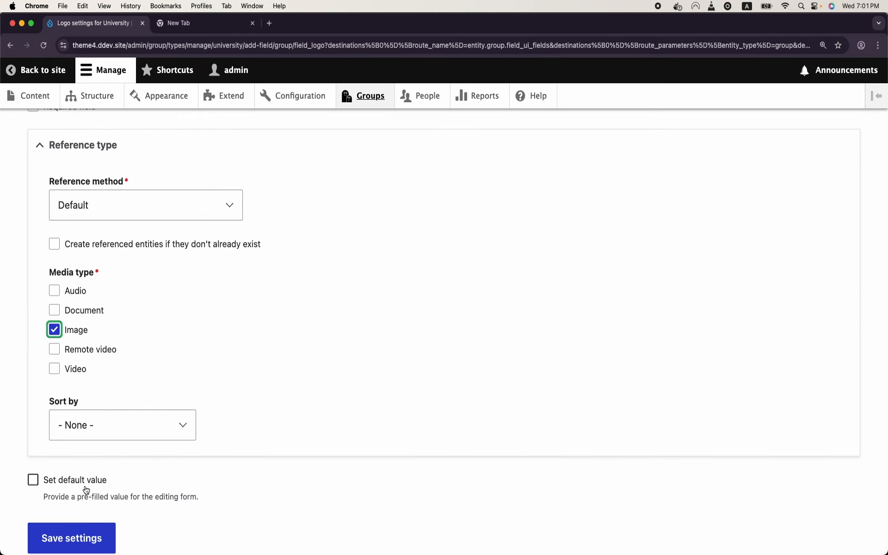
left_click(95, 527)
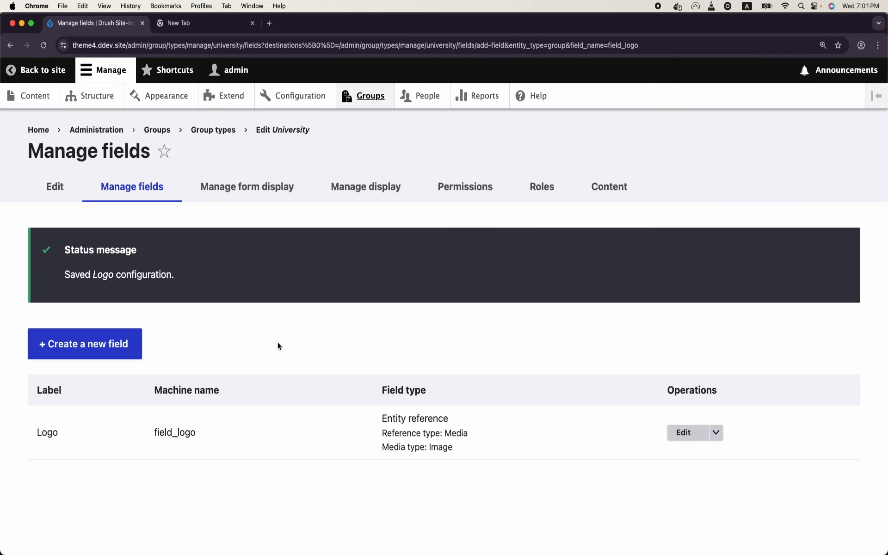
Step: Add a long formatted text field labelled 'Intro' with the Basic HTML format allowed
left_click(125, 349)
left_click(412, 263)
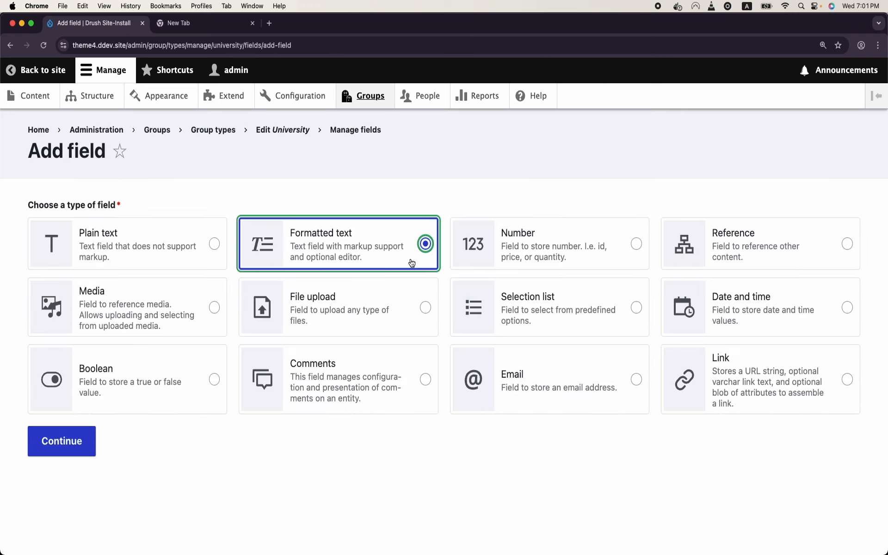
left_click(48, 447)
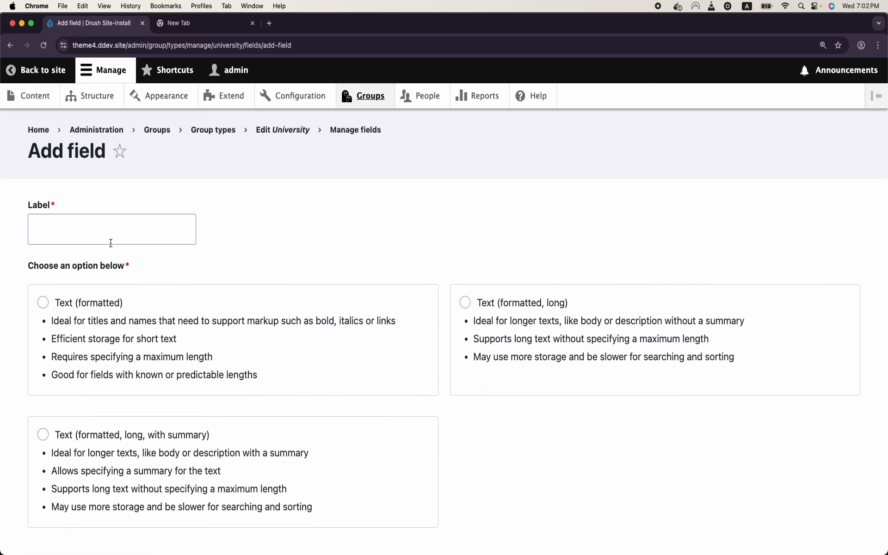
left_click(465, 303)
left_click(137, 236)
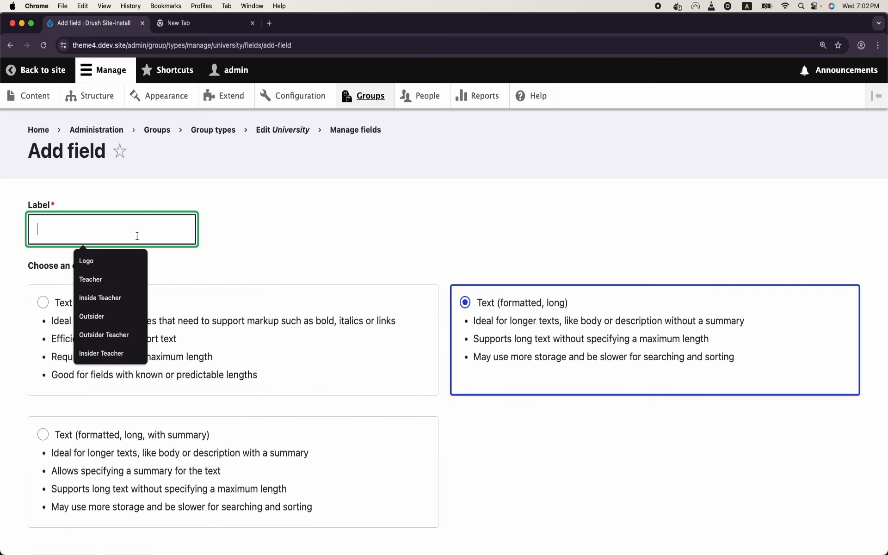
type("Intro")
scroll(68, 494, "down", 3)
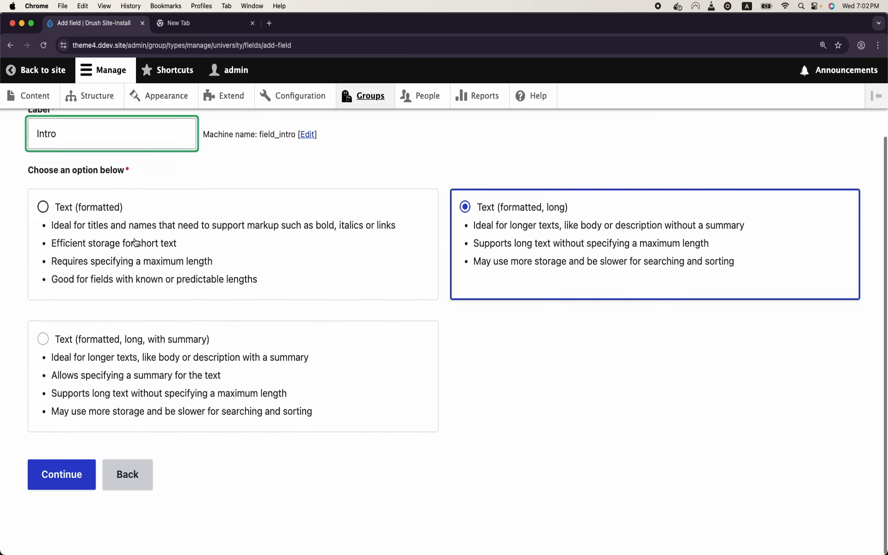
left_click(74, 480)
scroll(75, 475, "down", 3)
scroll(76, 475, "down", 5)
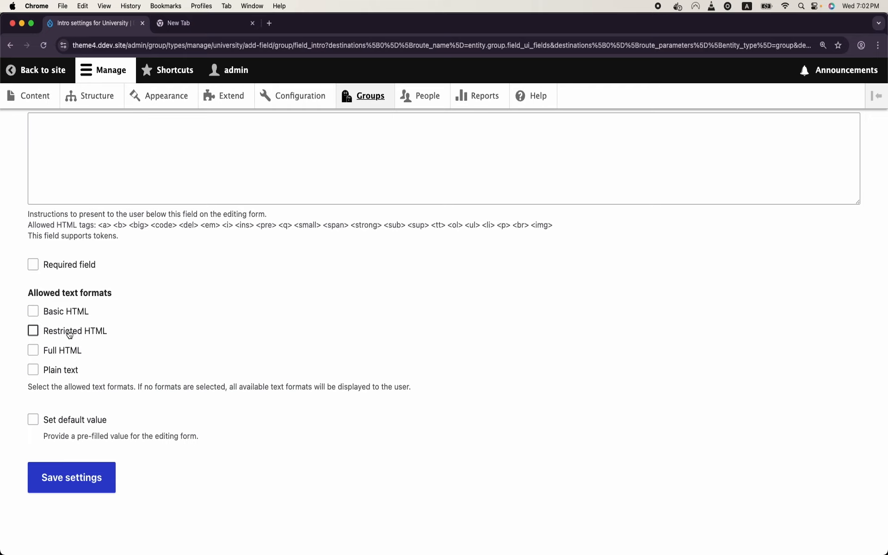
left_click(74, 313)
left_click(59, 478)
Step: Go to the groups list and begin adding a new group
scroll(239, 314, "down", 1)
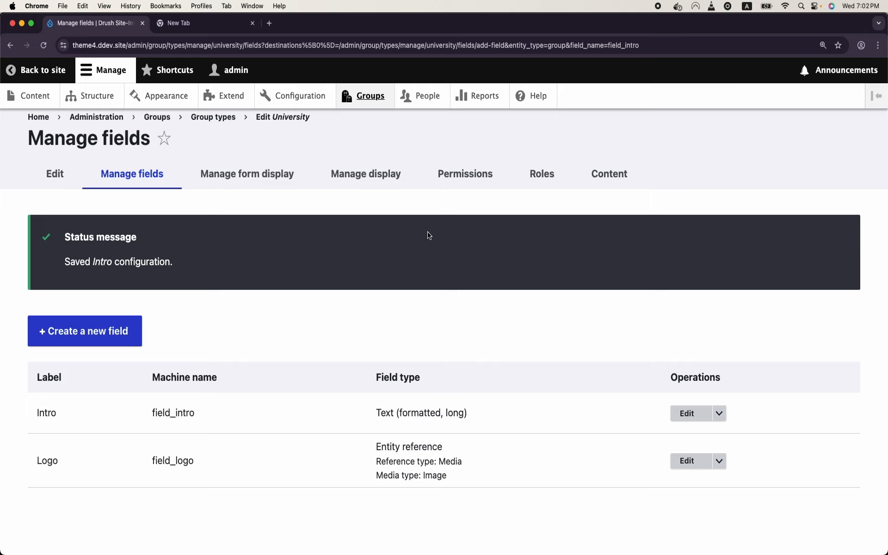
scroll(377, 276, "up", 1)
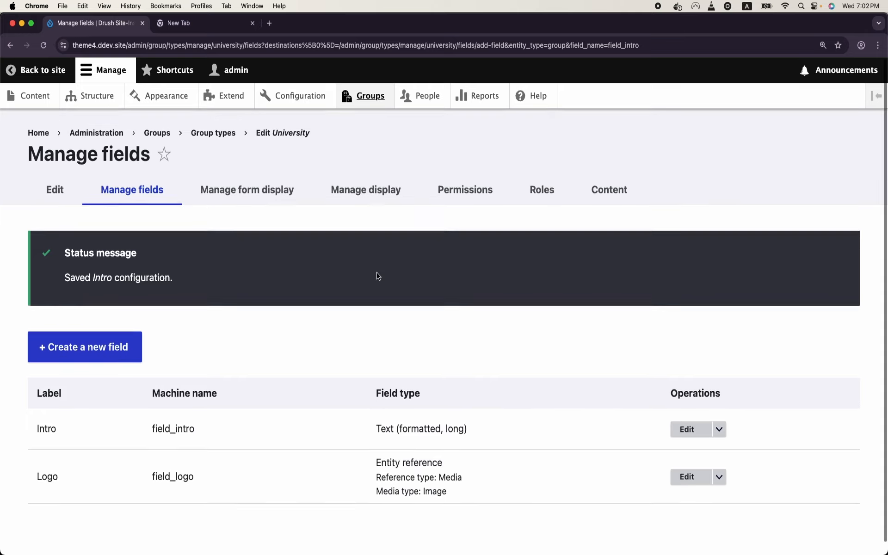
left_click(376, 90)
left_click(54, 189)
left_click(70, 238)
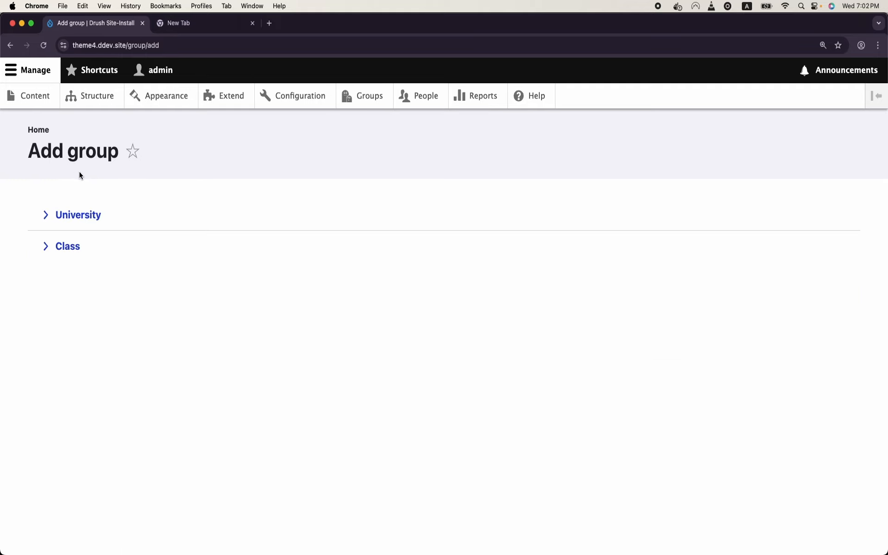
Step: Choose University as the group type and enter the title 'Harvard University'
left_click(75, 214)
left_click(100, 222)
type("Hara")
key("BackSpace")
type("vard University")
scroll(444, 324, "down", 5)
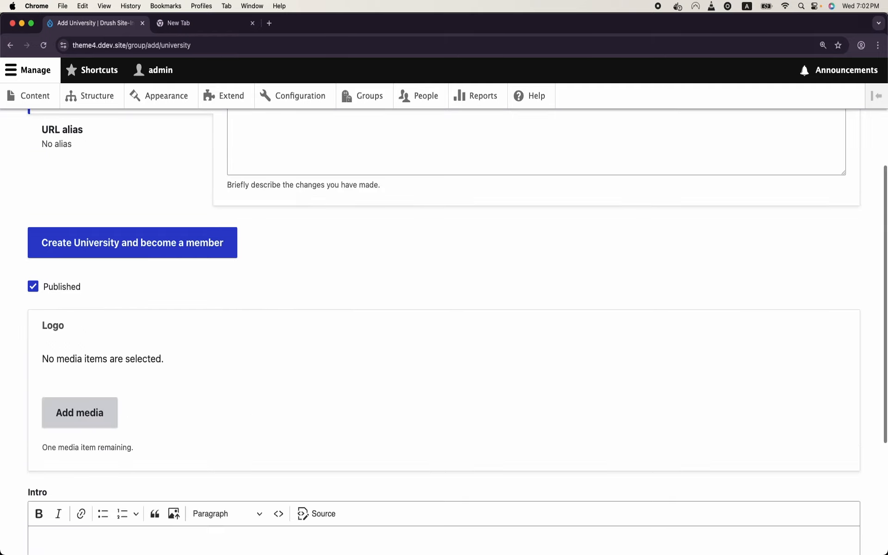
left_click(267, 22)
Step: Search Google Images for 'harvard university' and save the logo image to Downloads
type("imag")
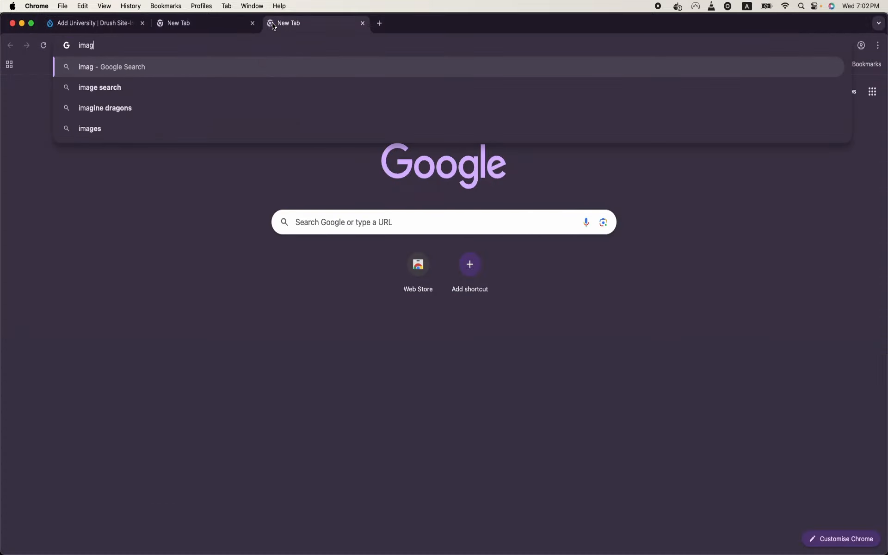
type("es.google")
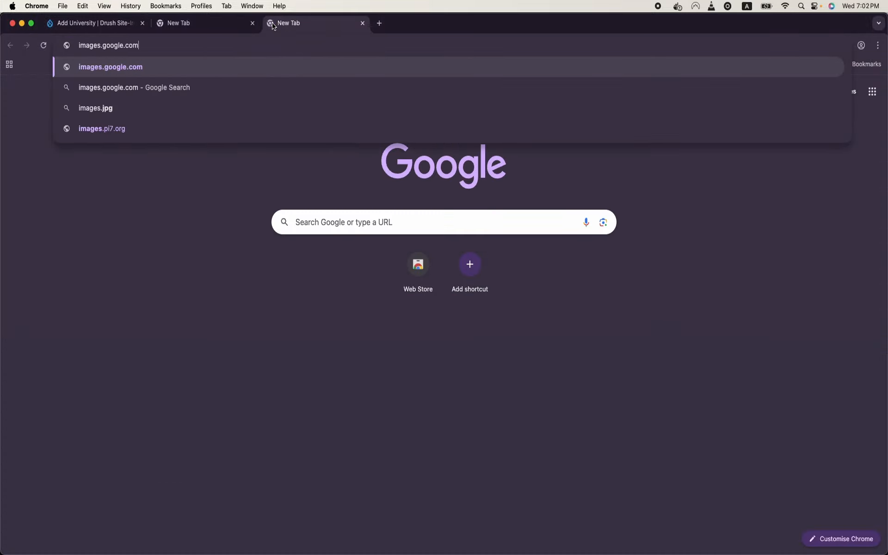
key("Return")
type("harvard university")
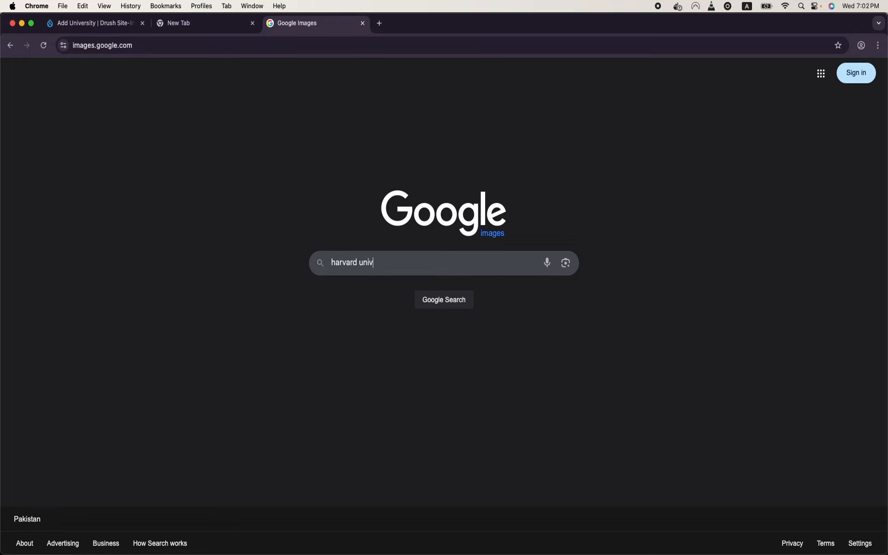
key("Return")
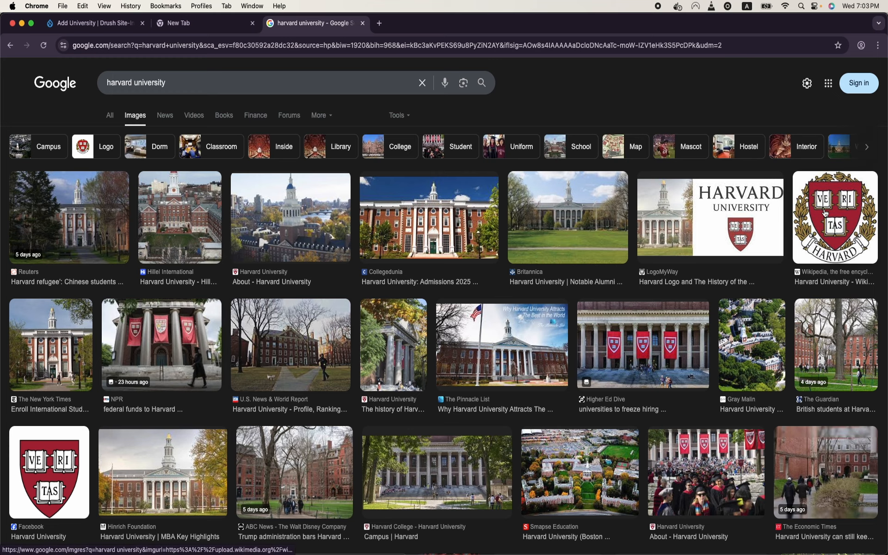
right_click(727, 209)
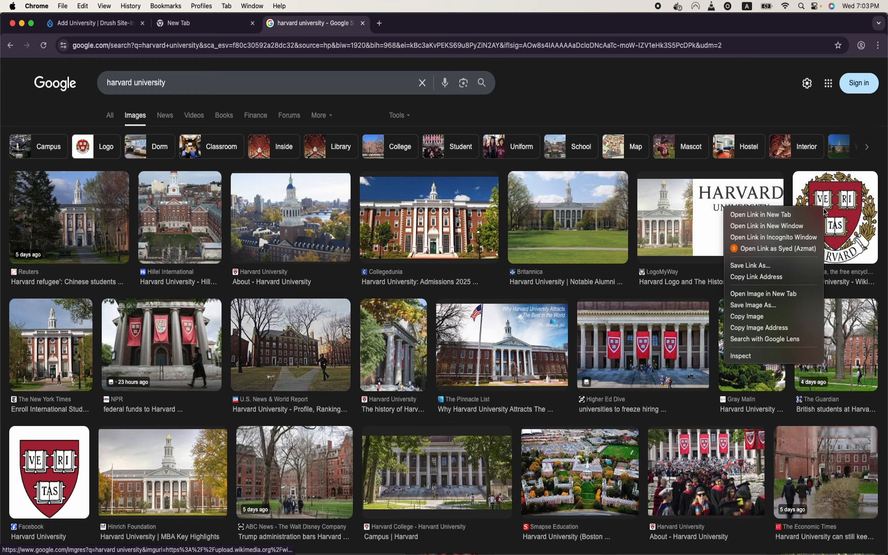
left_click(786, 305)
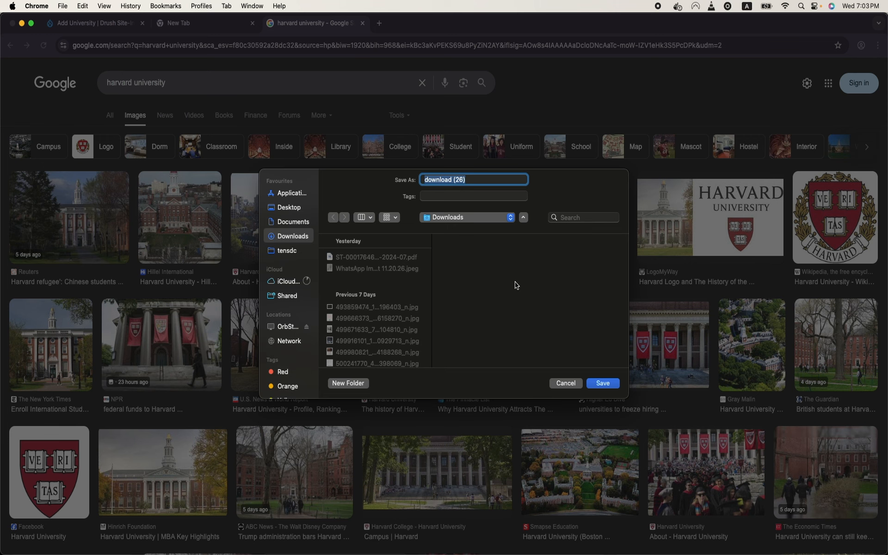
left_click(606, 383)
left_click(92, 23)
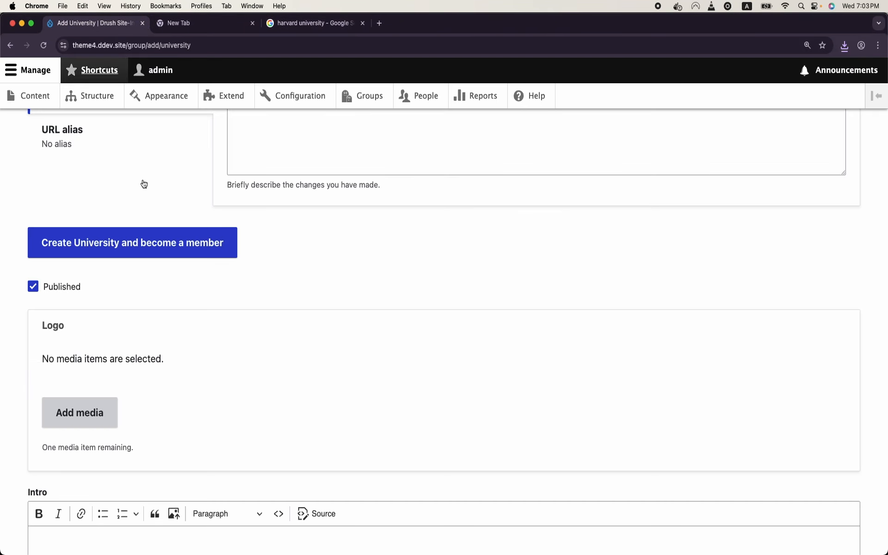
Step: Upload the downloaded Harvard logo as Logo media with alt text 'HAR' and insert it
left_click(106, 411)
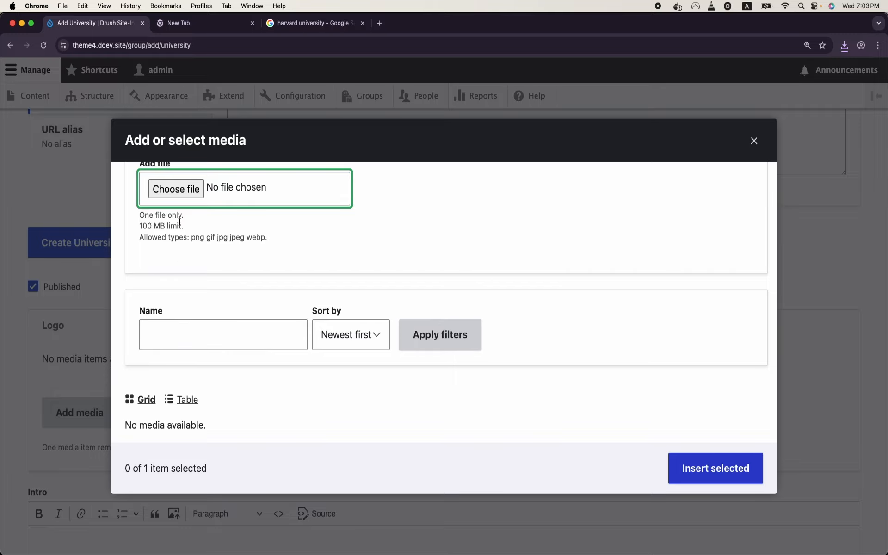
left_click(168, 189)
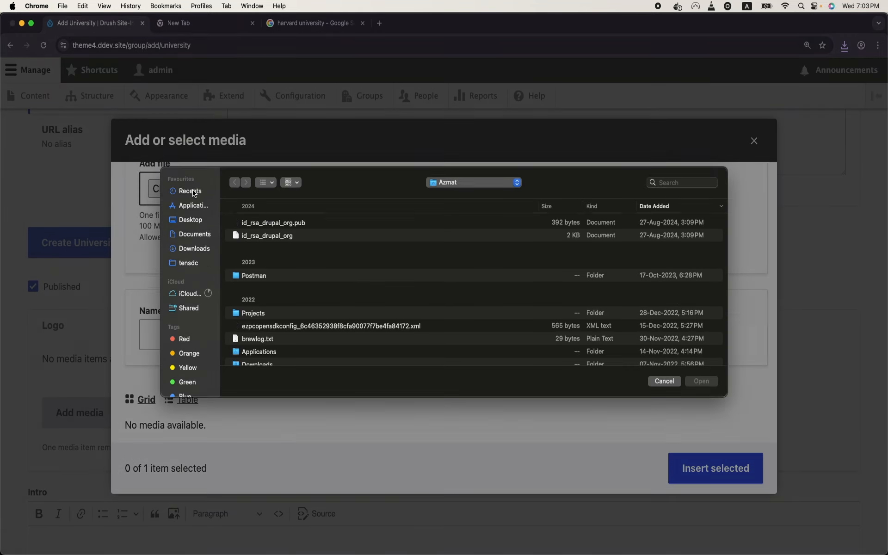
left_click(198, 254)
double_click(270, 225)
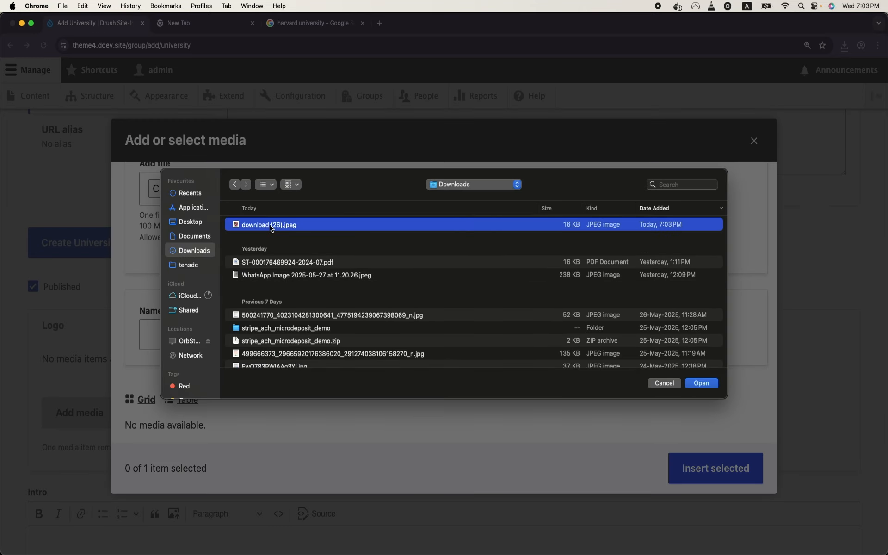
left_click(474, 333)
type("HARVARD")
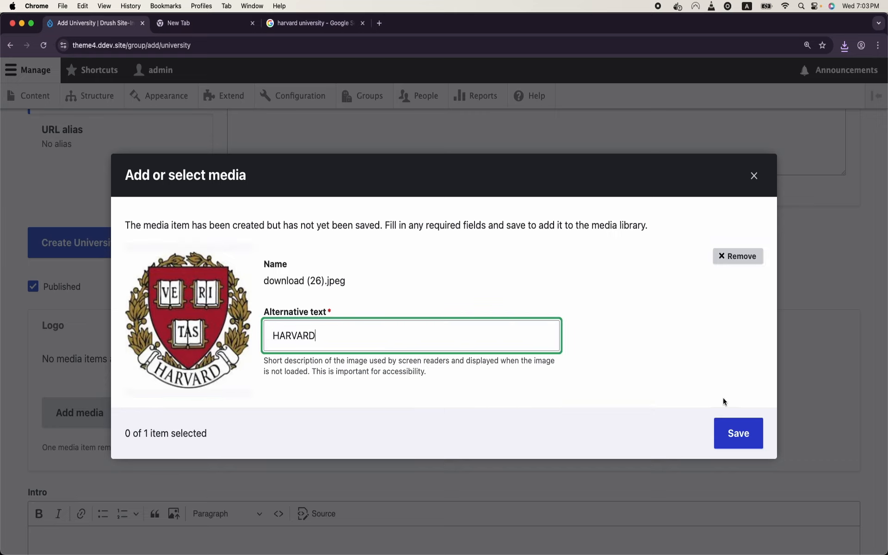
left_click(735, 432)
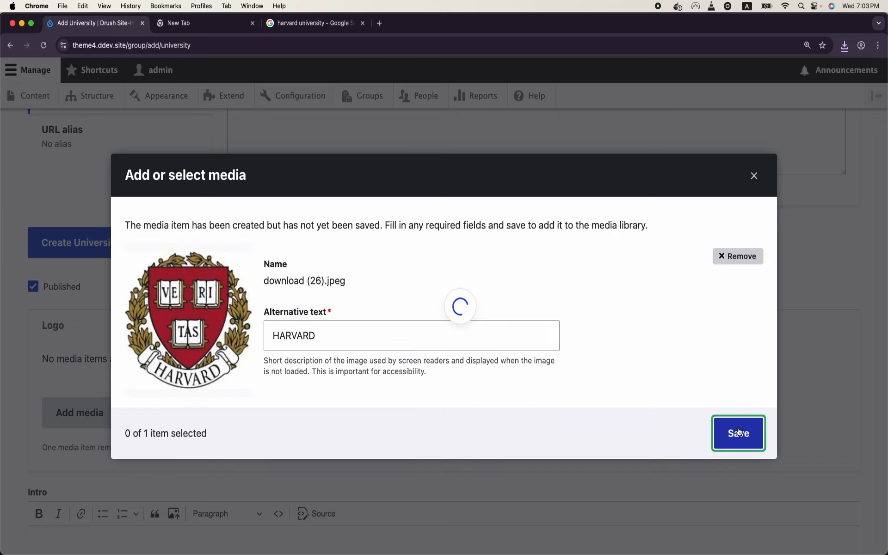
left_click(721, 466)
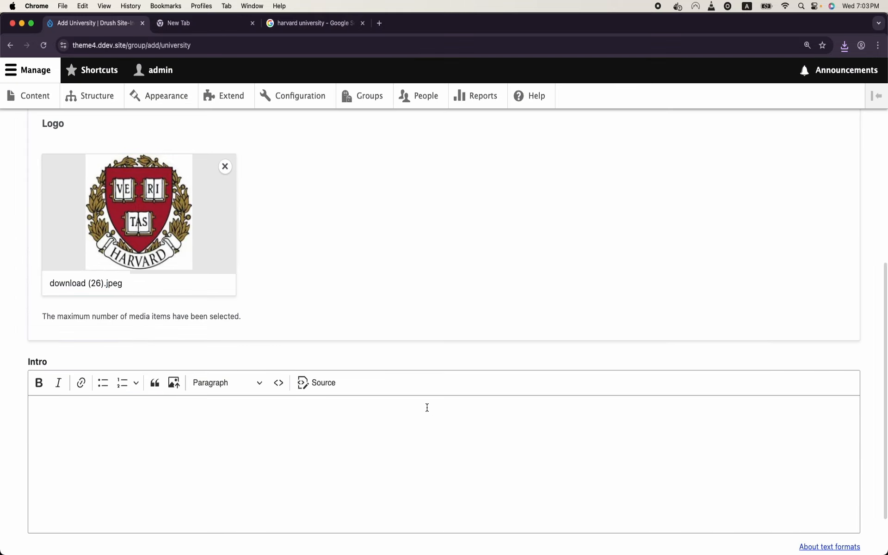
Step: Fill in the Intro text and create the Harvard University group
scroll(426, 407, "down", 2)
left_click(456, 355)
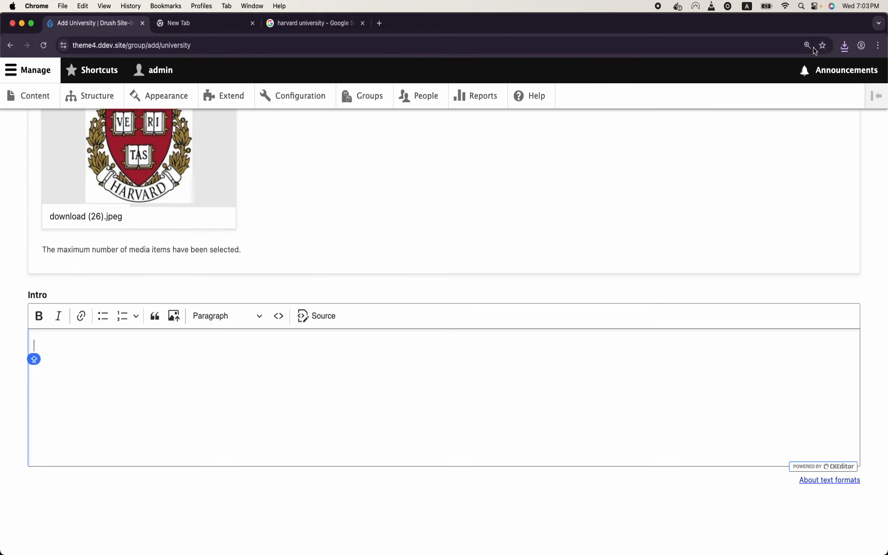
scroll(800, 65, "up", 2)
scroll(800, 64, "down", 2)
left_click(479, 339)
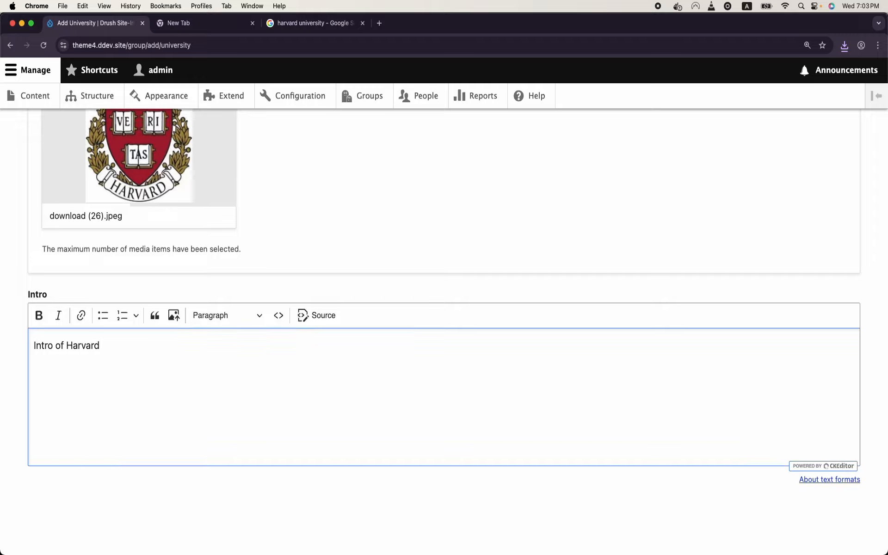
scroll(396, 448, "up", 10)
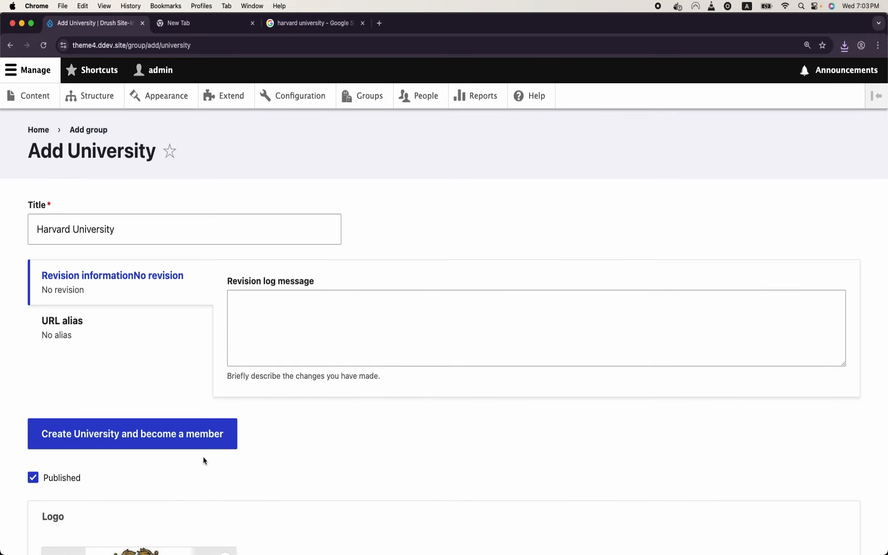
left_click(203, 444)
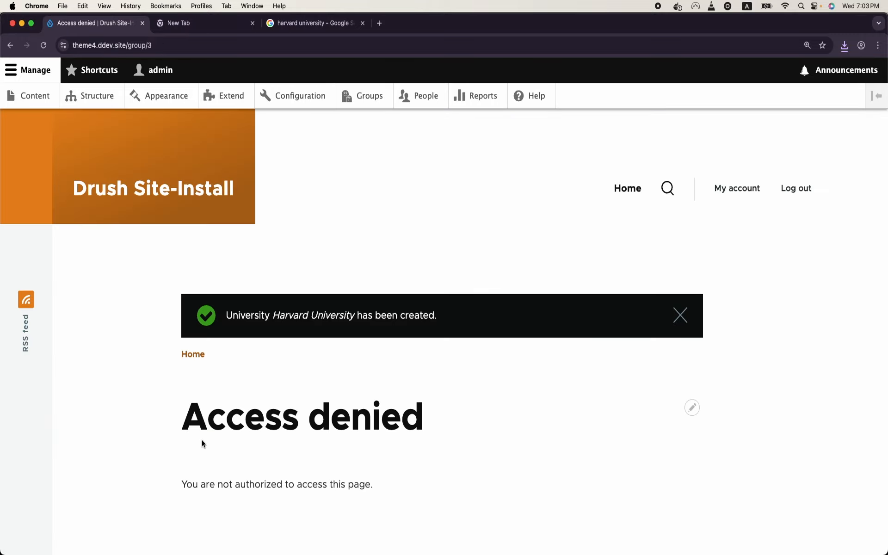
Step: Note the group/3 address of the new group, then go to the Groups admin list
scroll(202, 439, "down", 5)
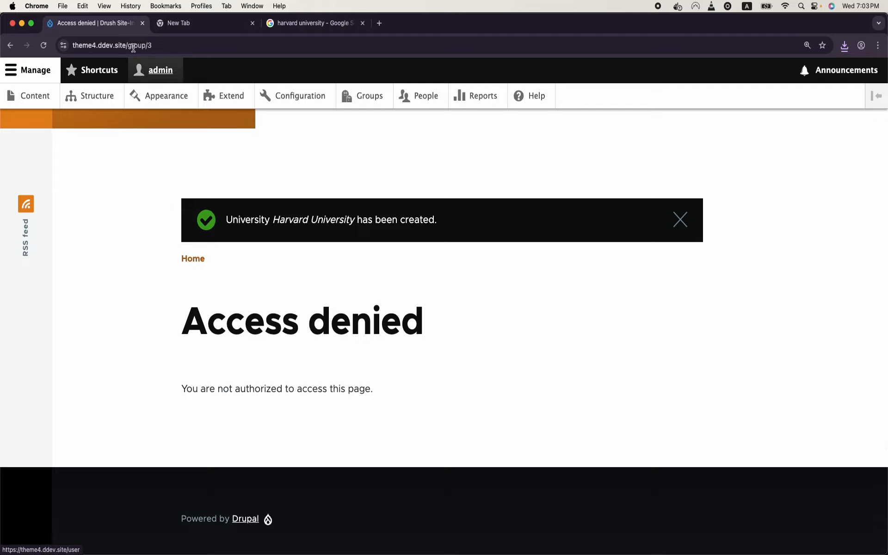
left_click_drag(127, 44, 183, 65)
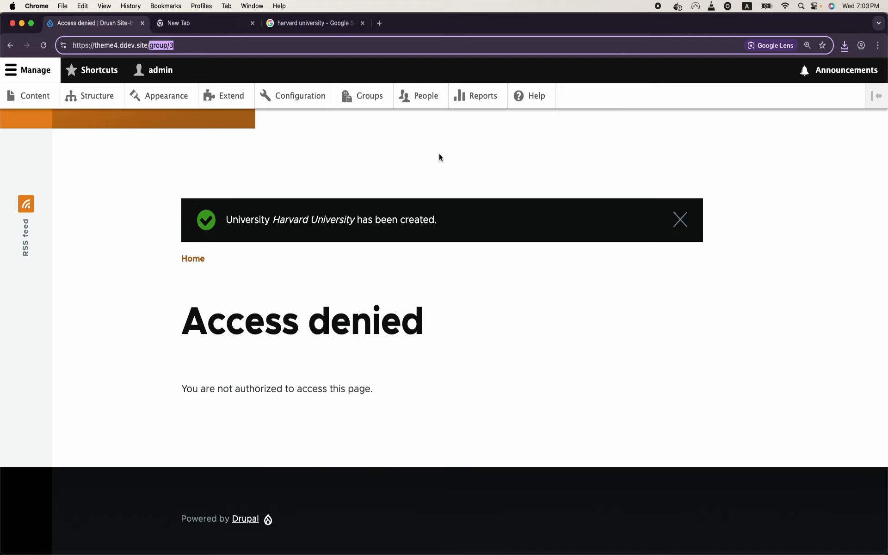
scroll(440, 157, "up", 3)
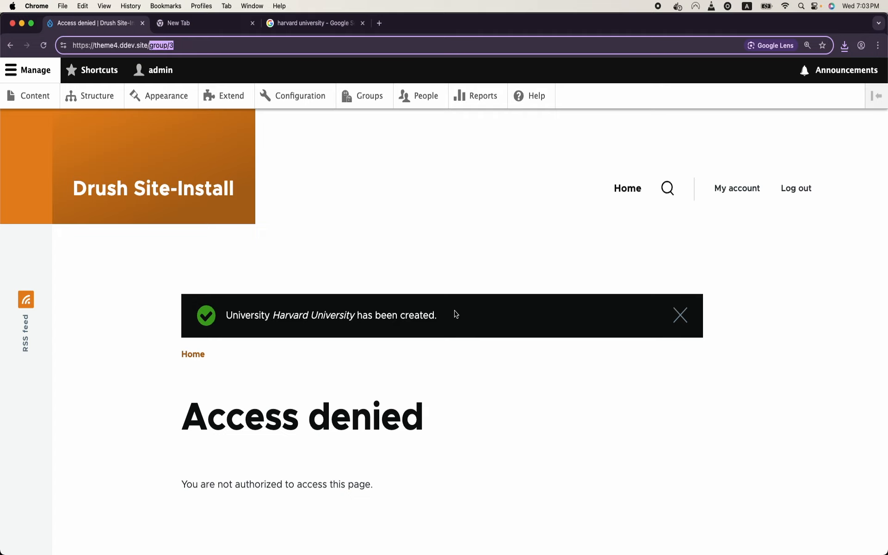
left_click(377, 99)
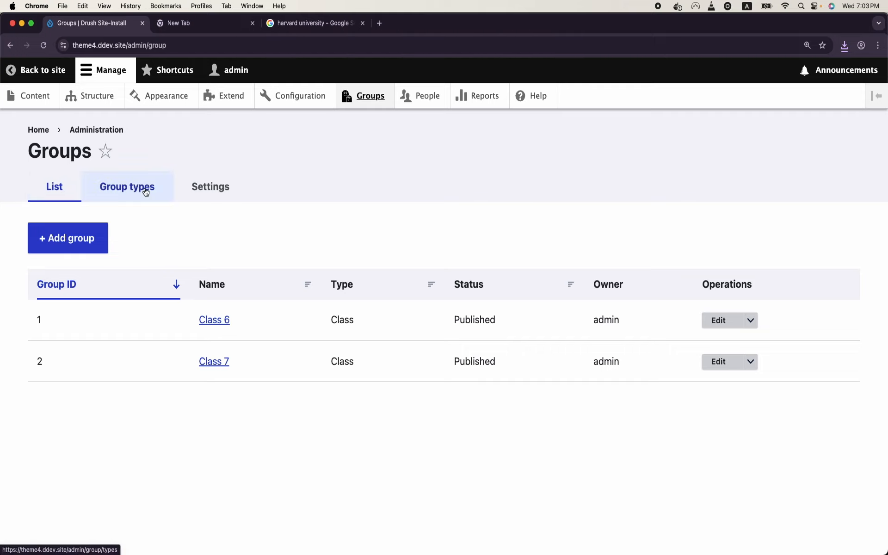
Step: Start another University group and begin typing the title 'Oxford'
left_click(76, 252)
left_click(89, 218)
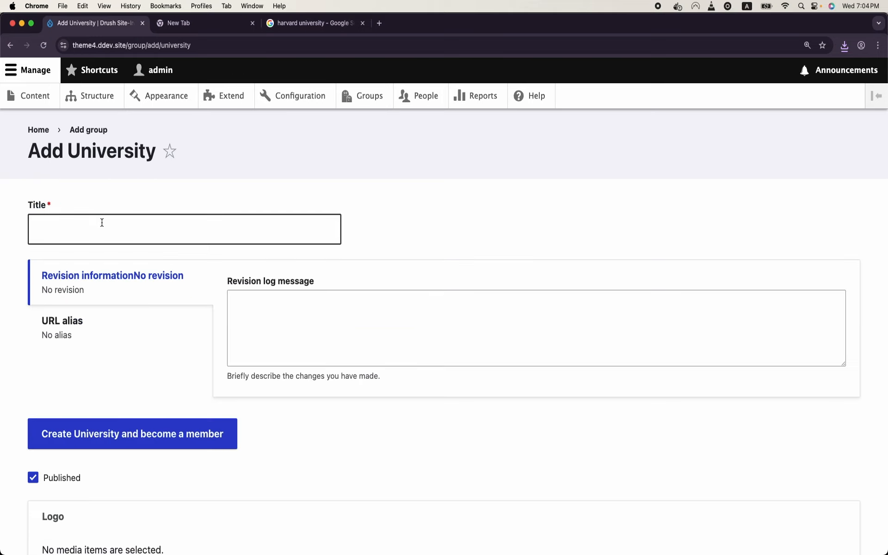
left_click(102, 223)
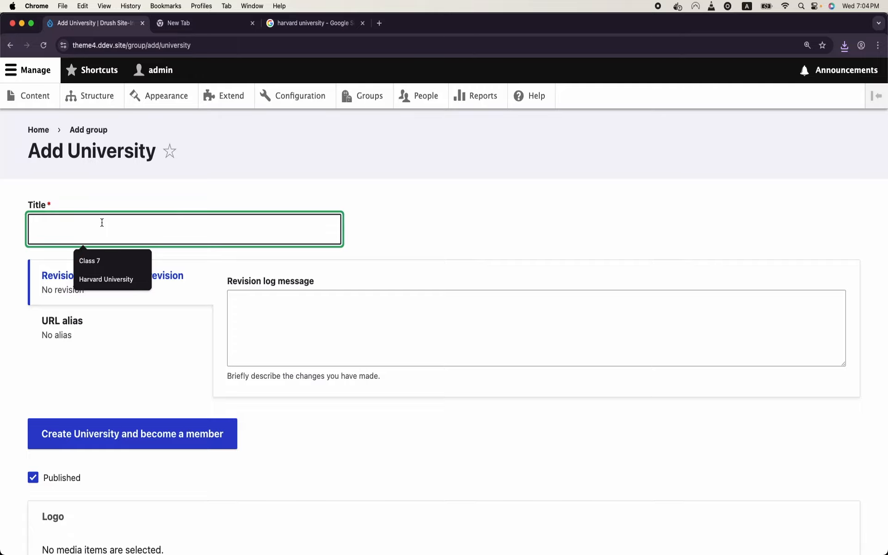
type("Oxford University")
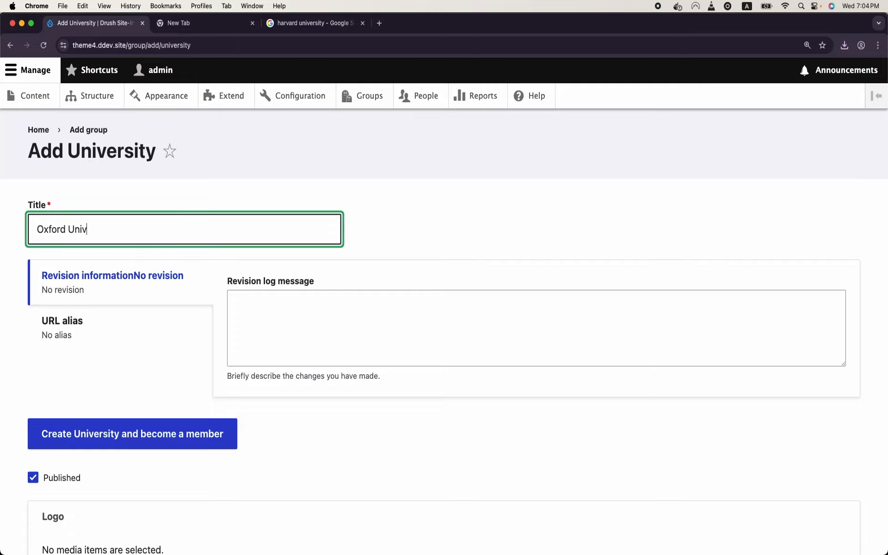
Step: Replace the Google Images query with 'oxford university logo' and search
left_click(320, 23)
triple_click(204, 86)
type("image")
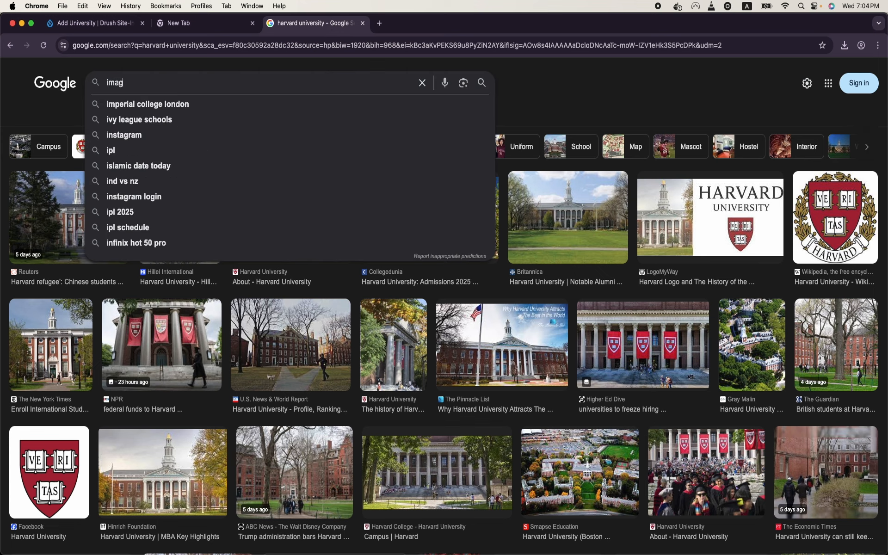
key("BackSpace")
key("BackSpace")
key("BackSpace")
key("BackSpace")
key("BackSpace")
type("ox")
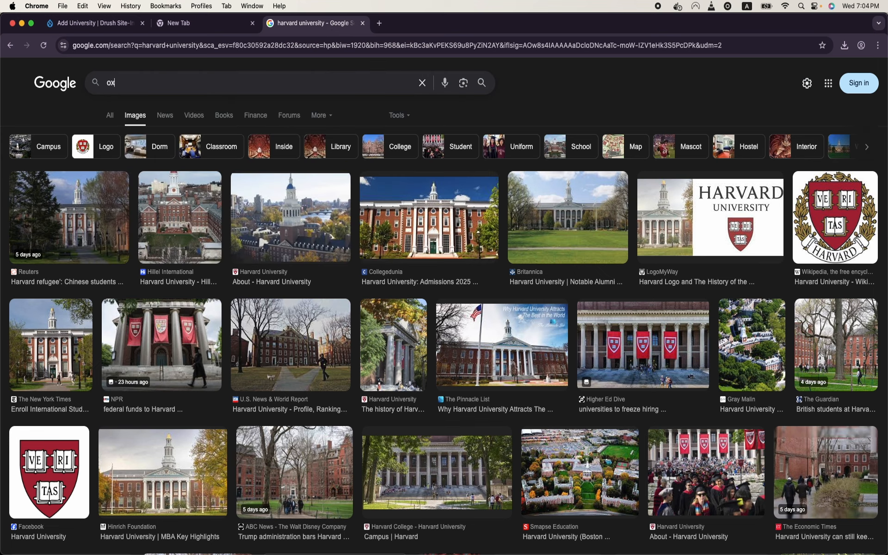
type("ford university loog")
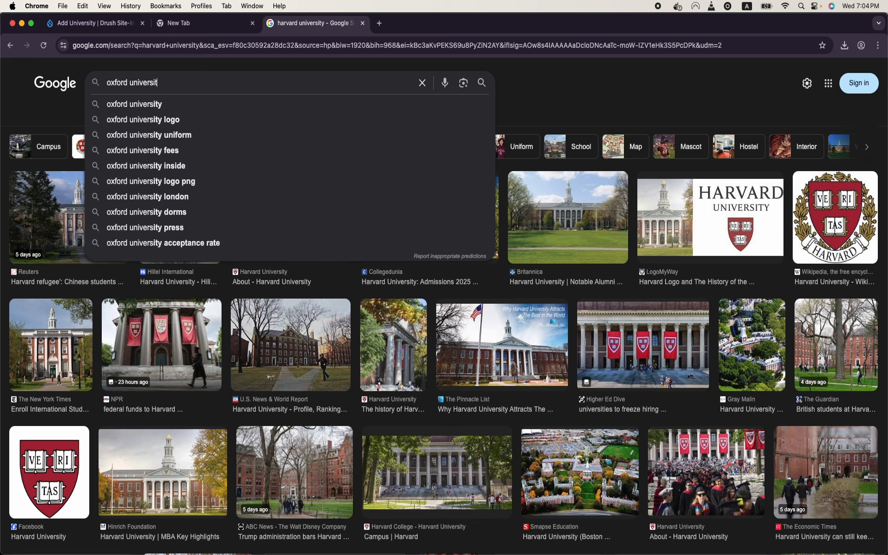
key("BackSpace")
key("BackSpace")
type("go")
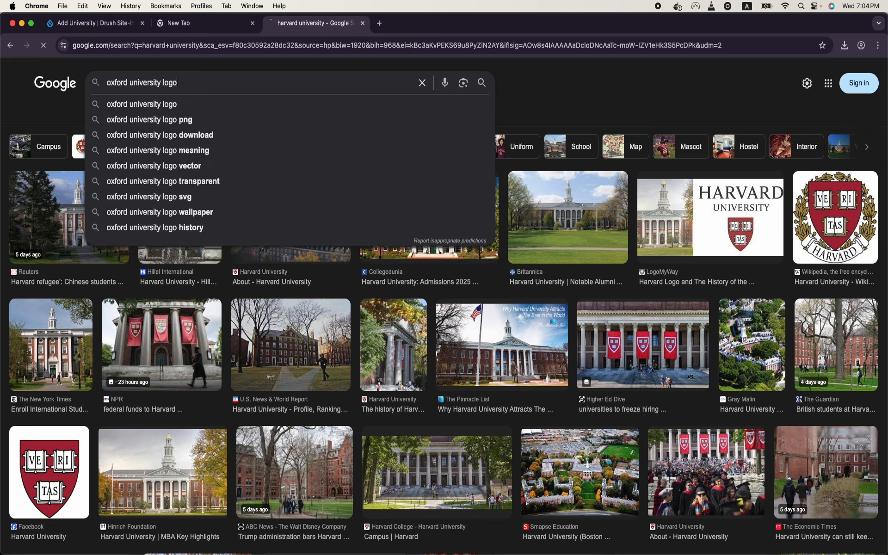
key("Return")
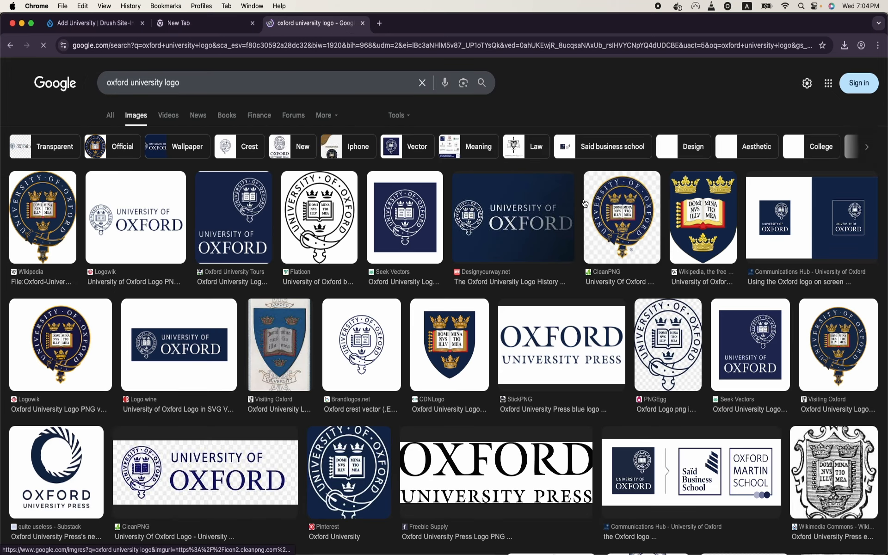
Step: Open the CleanPNG Oxford crest in its own tab and save it to Downloads
left_click(609, 216)
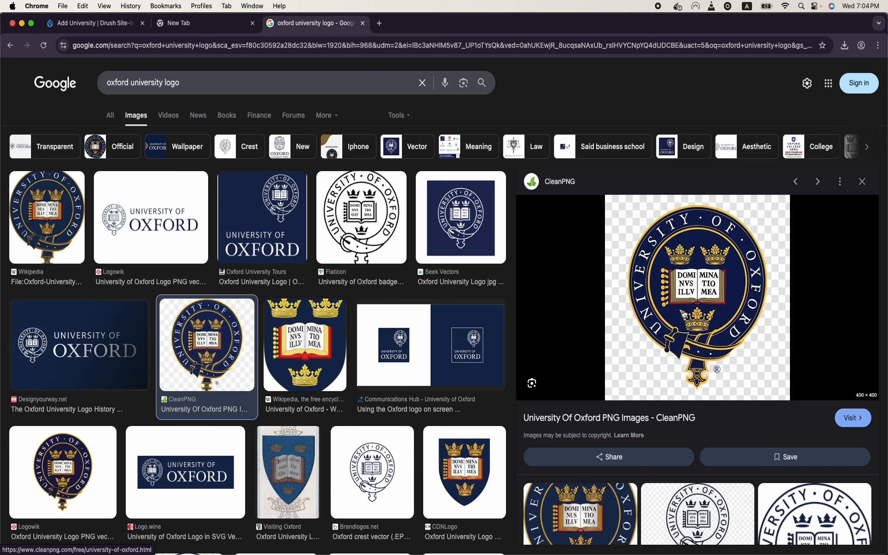
right_click(684, 312)
left_click(723, 411)
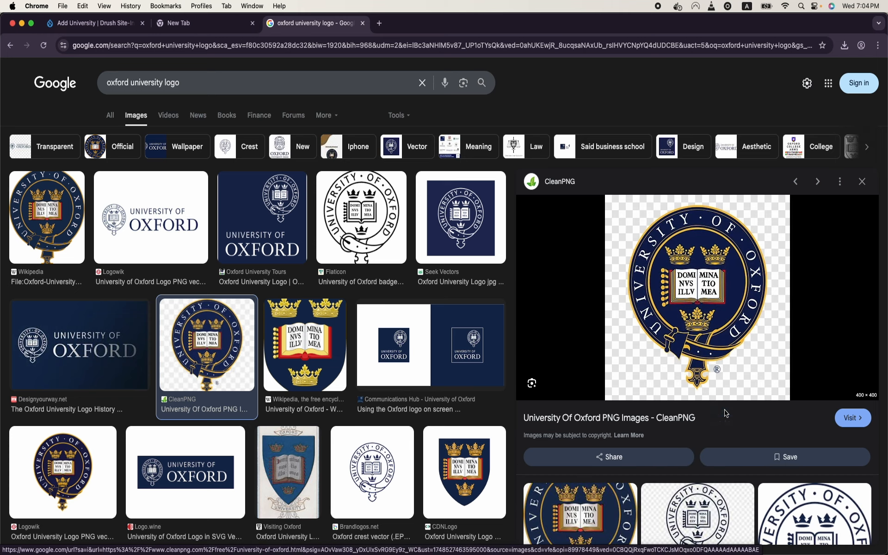
left_click(422, 23)
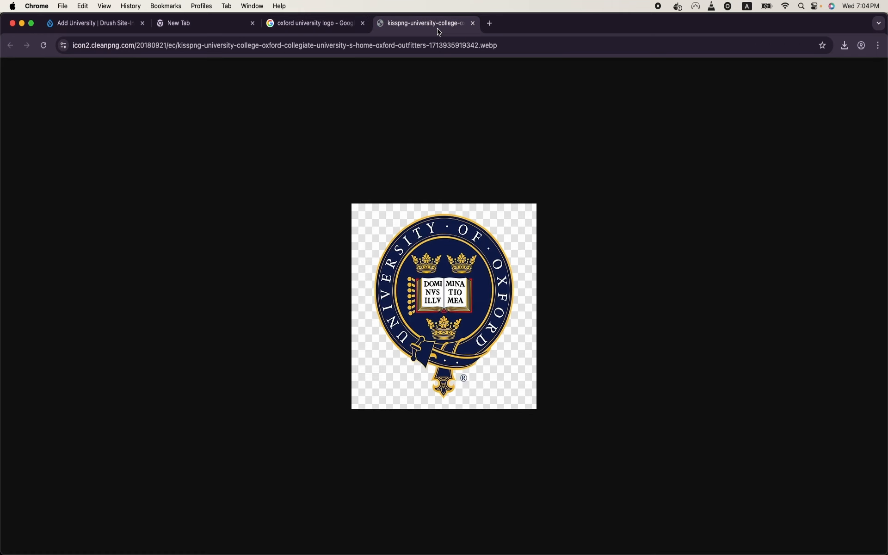
right_click(457, 262)
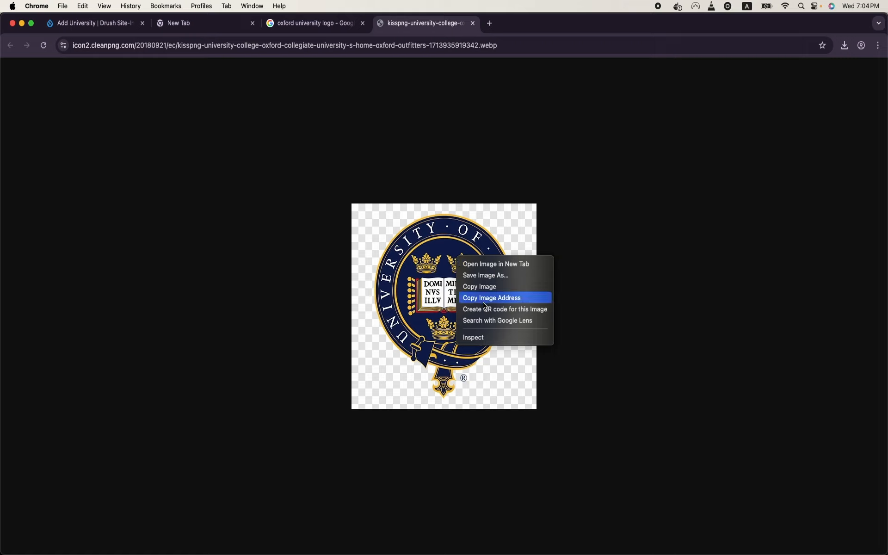
left_click(501, 275)
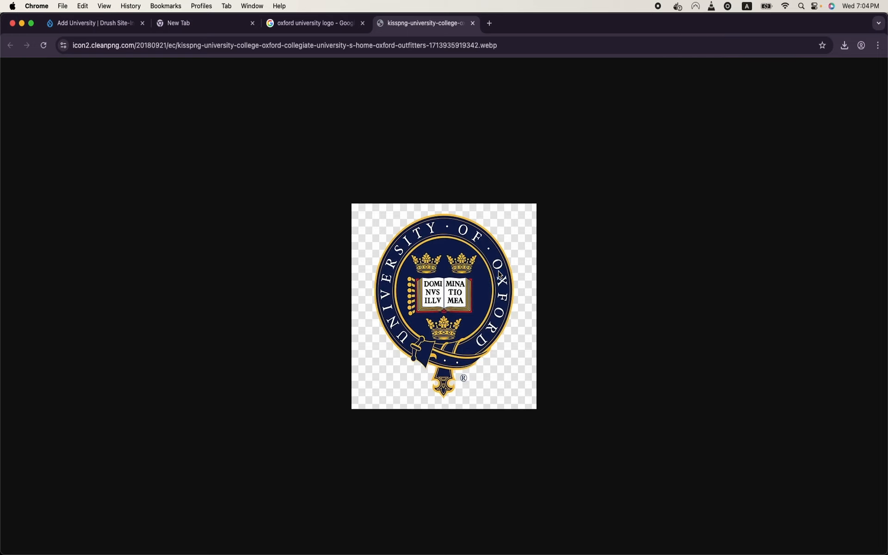
left_click(618, 387)
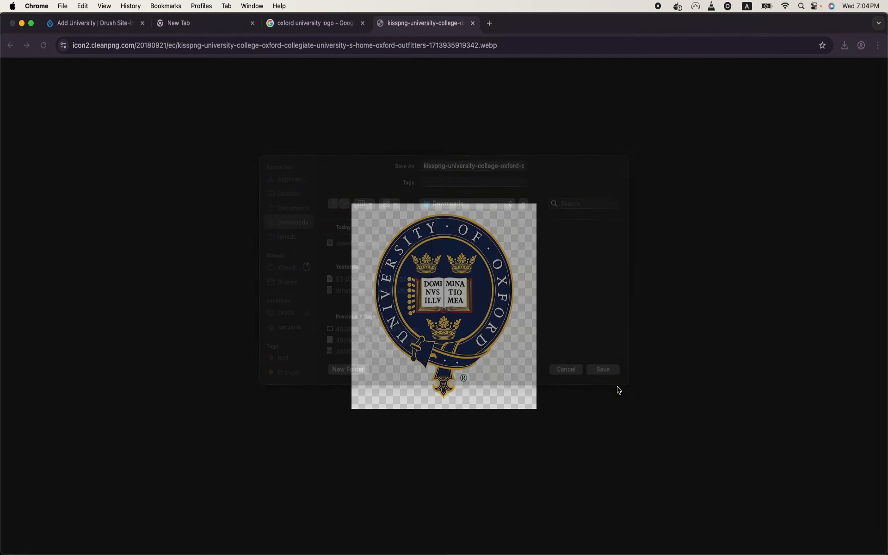
left_click(314, 23)
left_click(215, 24)
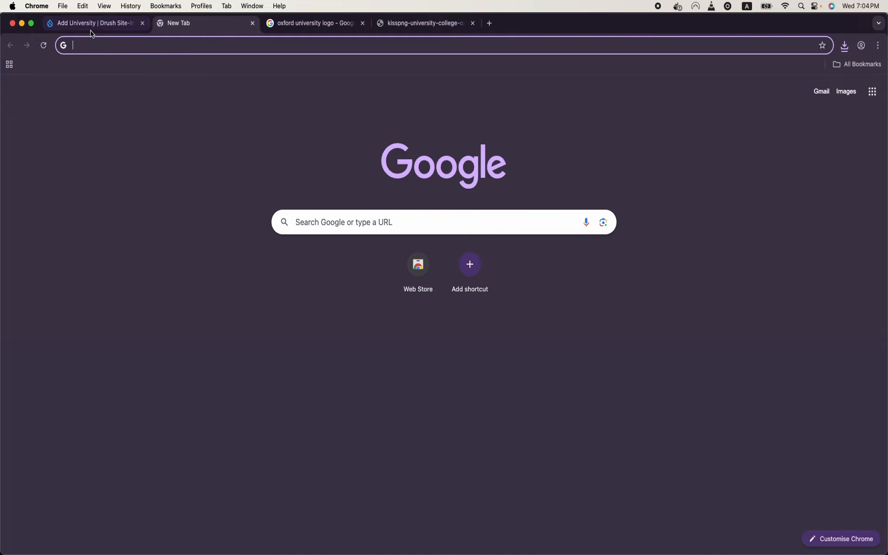
left_click(92, 28)
scroll(143, 398, "down", 5)
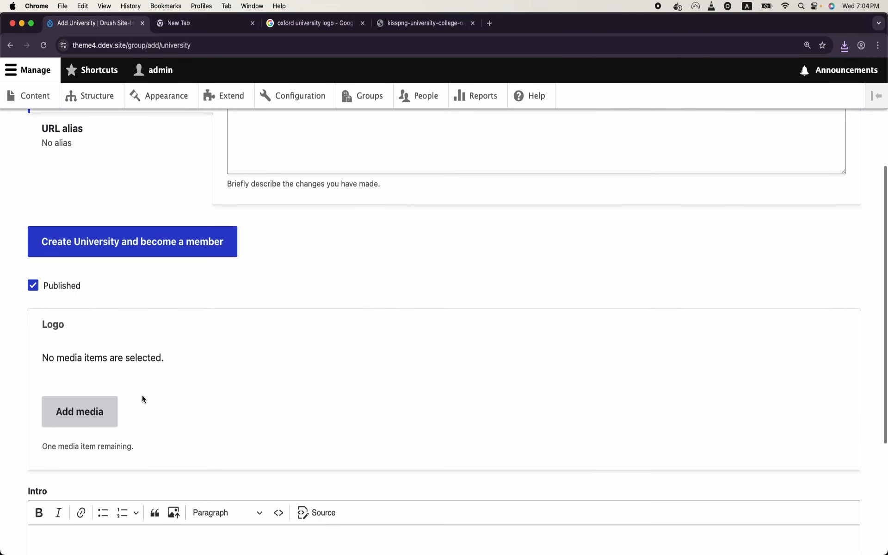
Step: Upload the downloaded Oxford crest as Logo media with placeholder alt text and insert it
left_click(79, 421)
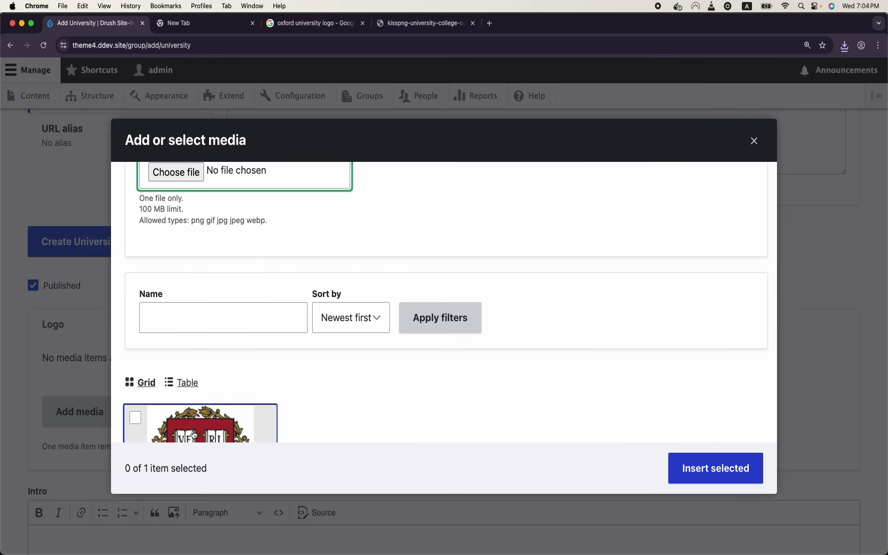
left_click(190, 173)
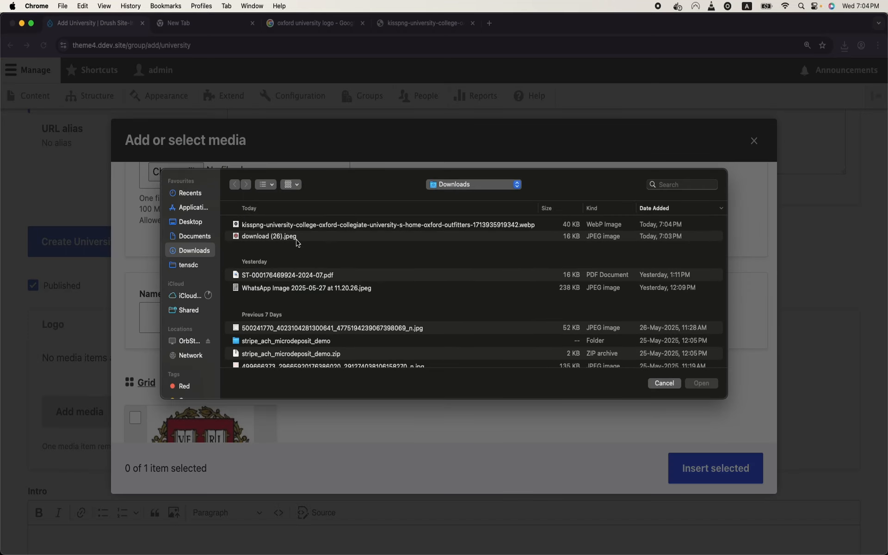
double_click(314, 225)
type("sdfgsdf")
left_click(722, 432)
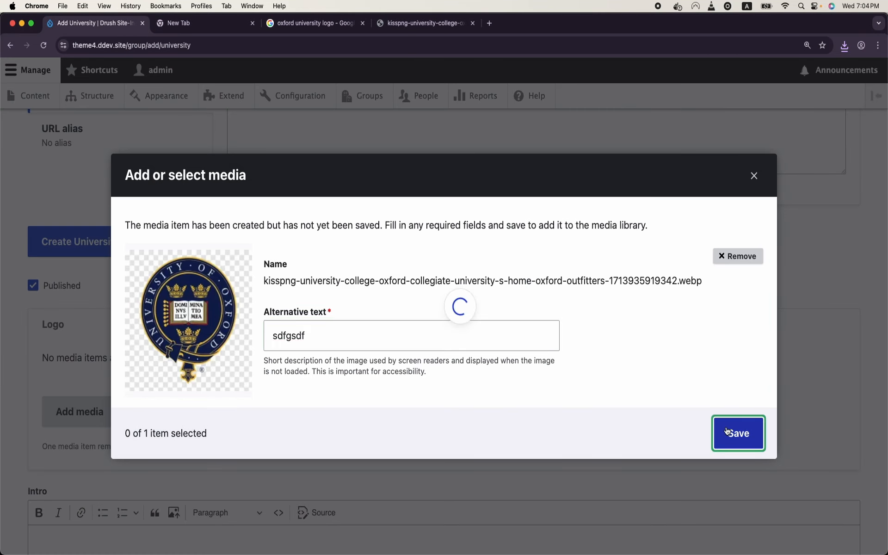
left_click(713, 468)
Step: Enter 'Oxford Intro' as the intro text and create the Oxford University group
scroll(291, 399, "down", 2)
left_click(290, 399)
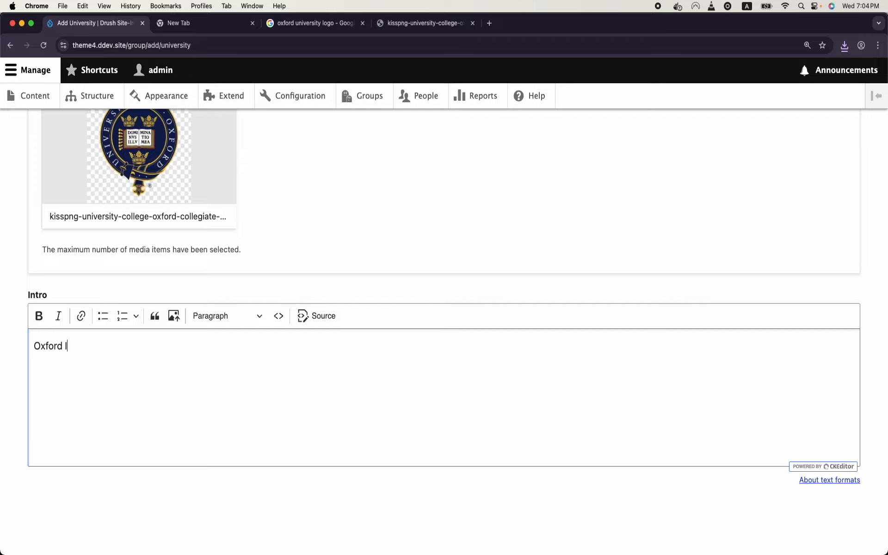
type("Oxford Intro")
scroll(718, 410, "up", 10)
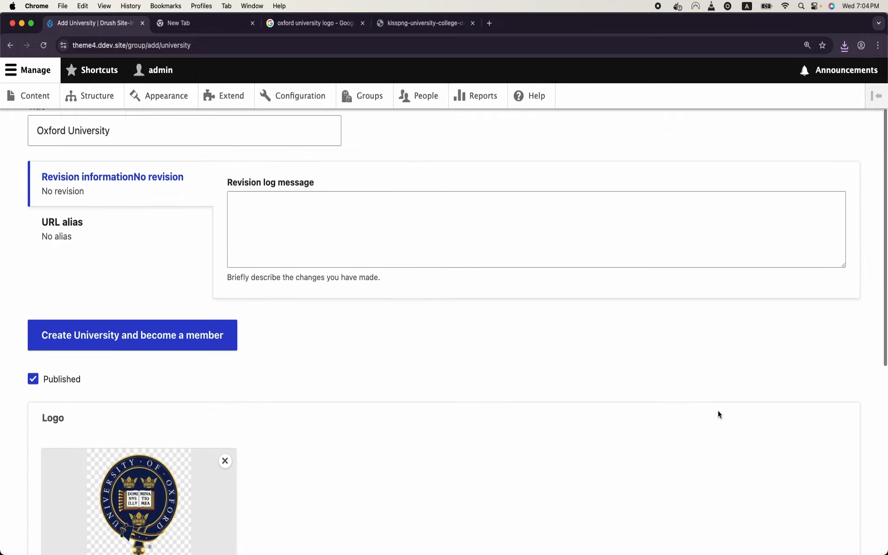
scroll(443, 404, "down", 3)
scroll(443, 403, "down", 4)
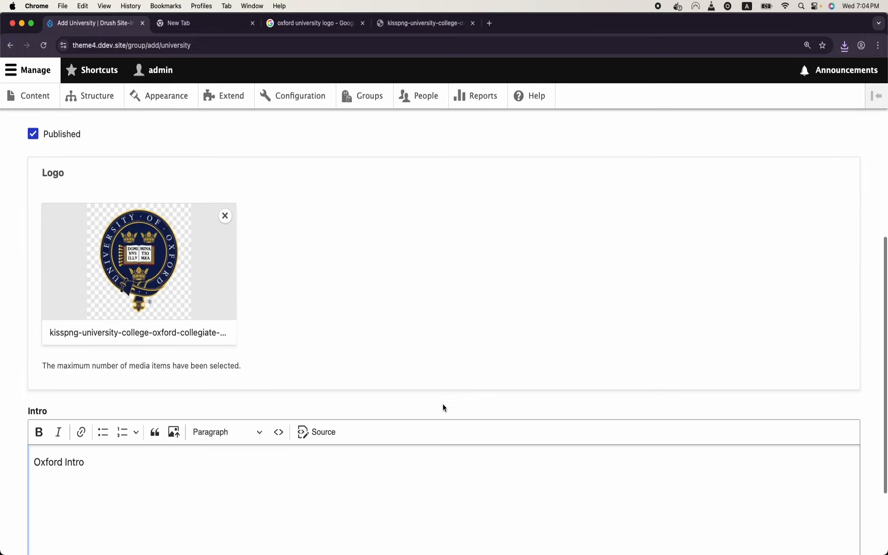
scroll(443, 403, "up", 5)
left_click(184, 305)
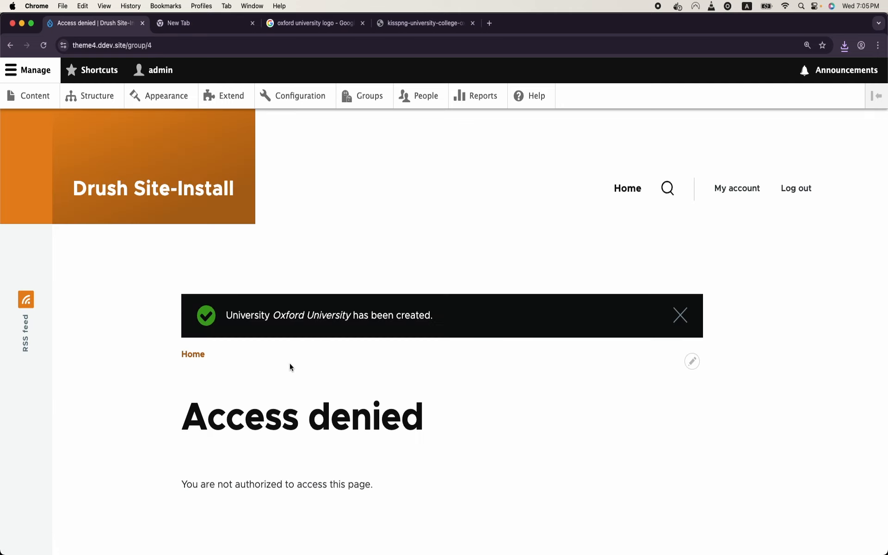
Step: Open the University group type's permissions, then its Roles tab and the Add group role form
left_click(363, 102)
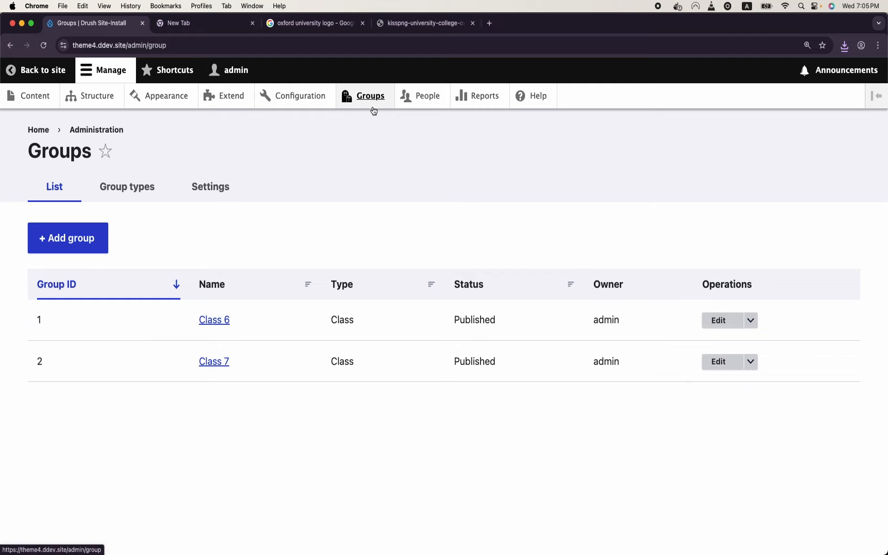
left_click(155, 178)
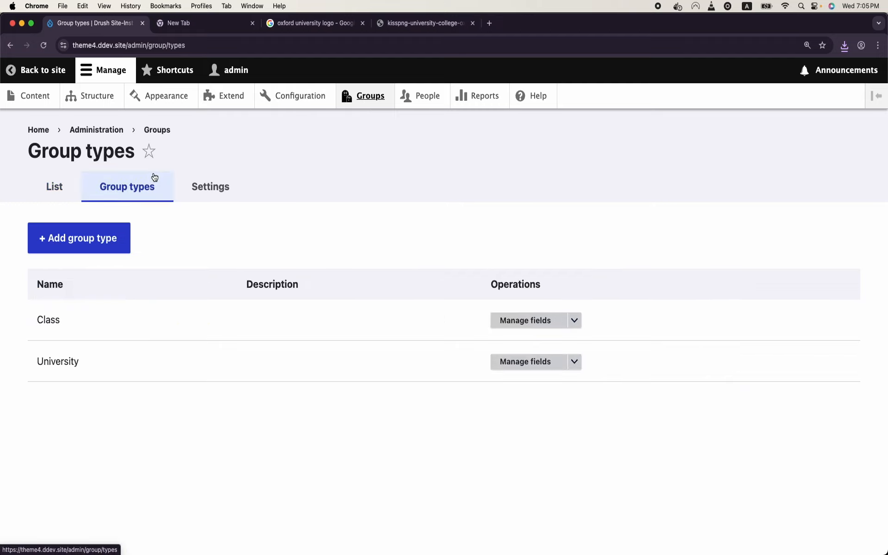
left_click(574, 361)
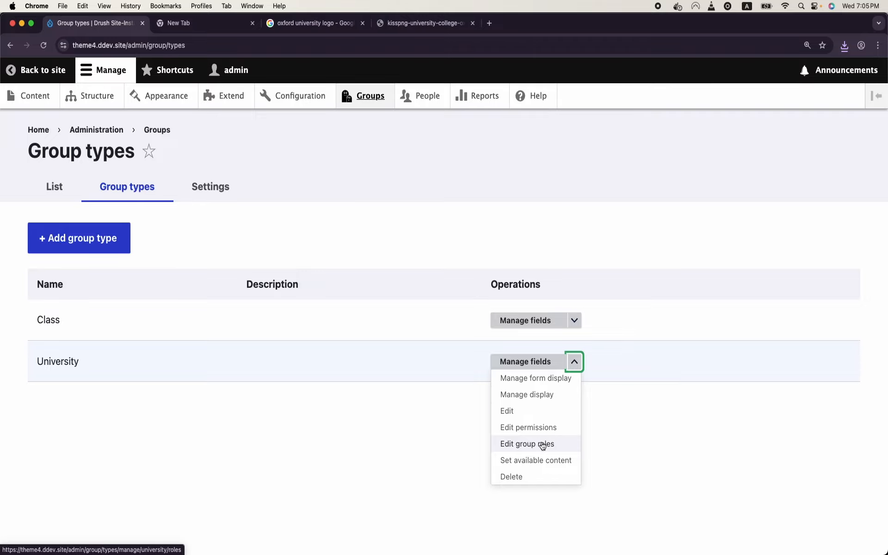
left_click(537, 427)
scroll(550, 429, "down", 2)
scroll(550, 429, "down", 10)
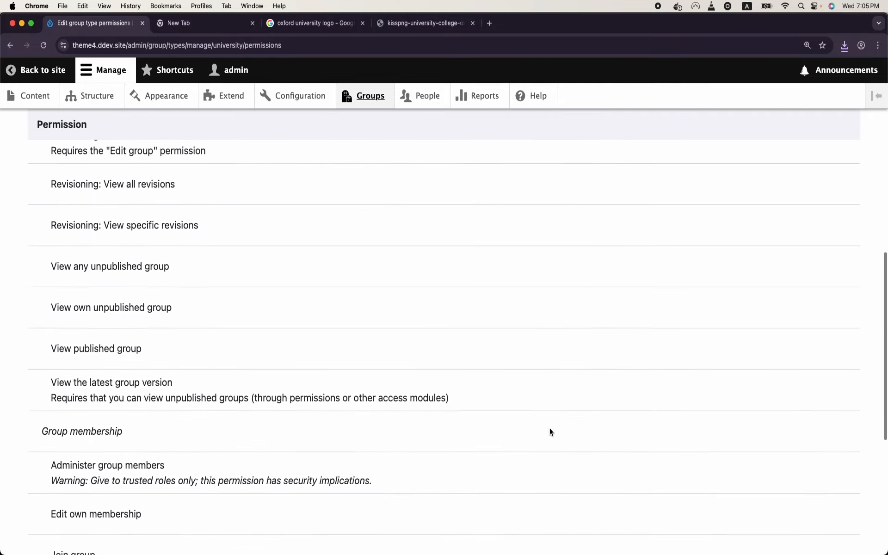
scroll(550, 429, "up", 12)
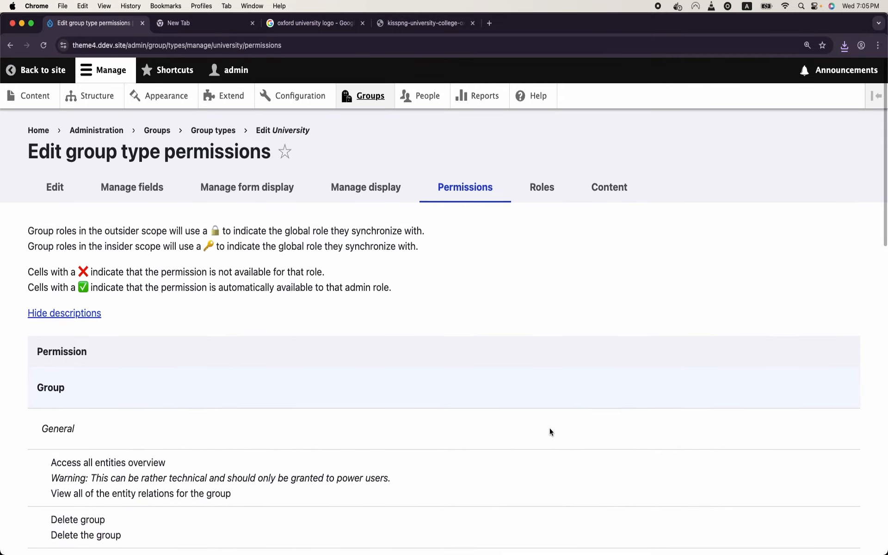
left_click(541, 187)
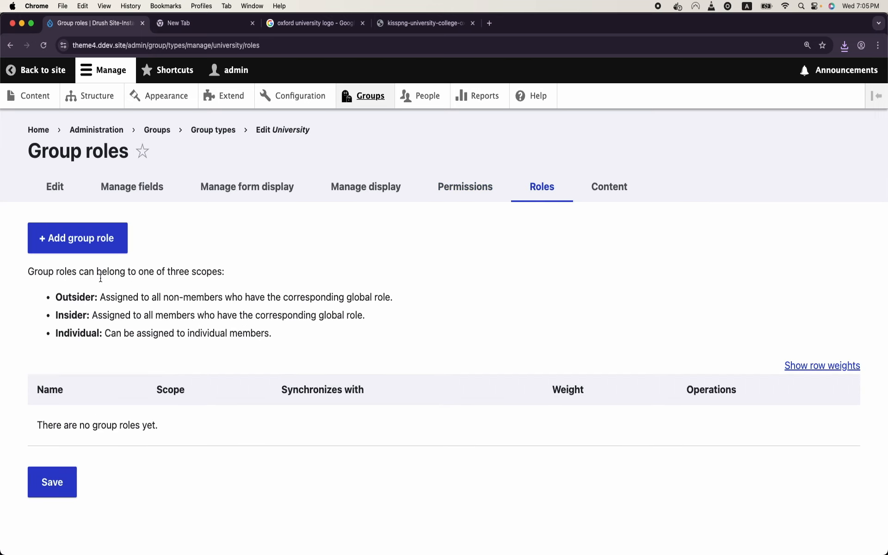
left_click(77, 237)
Step: Create a University Admin group role with the Admin role option ticked
left_click(141, 237)
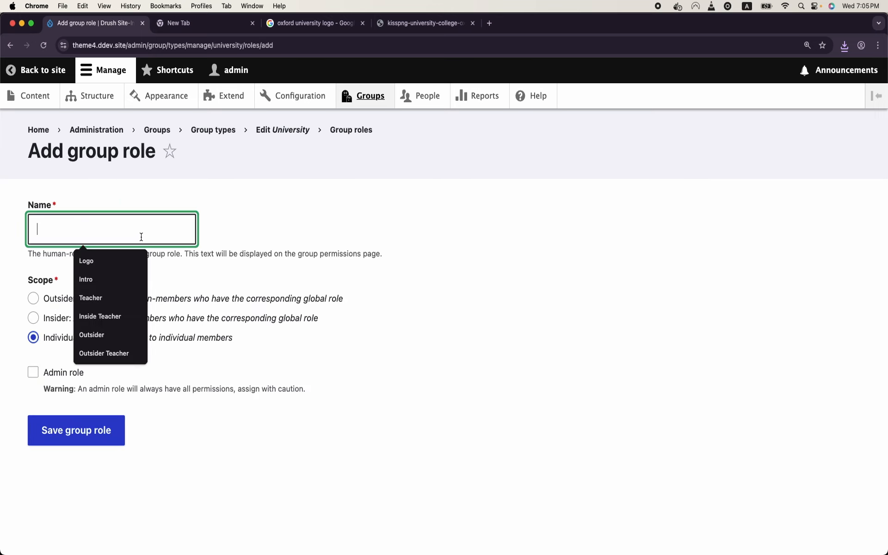
type("Univer")
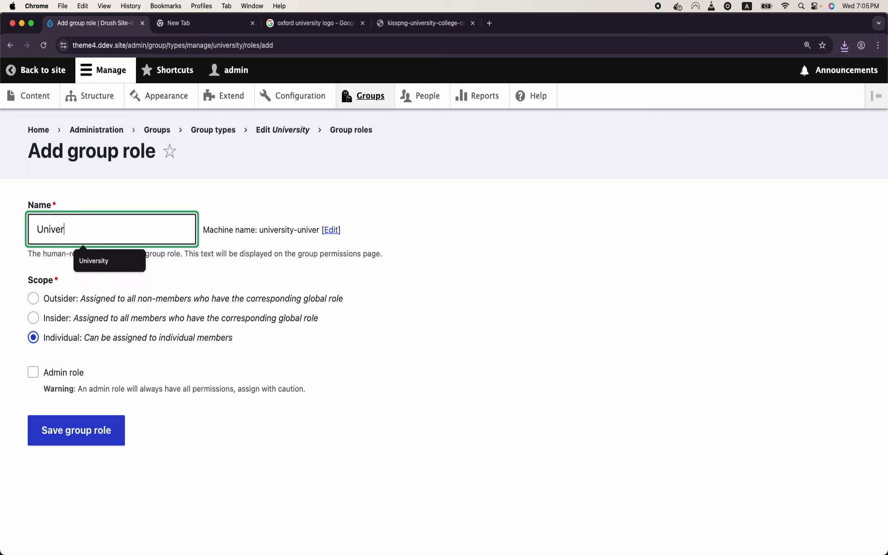
type("sity Admin")
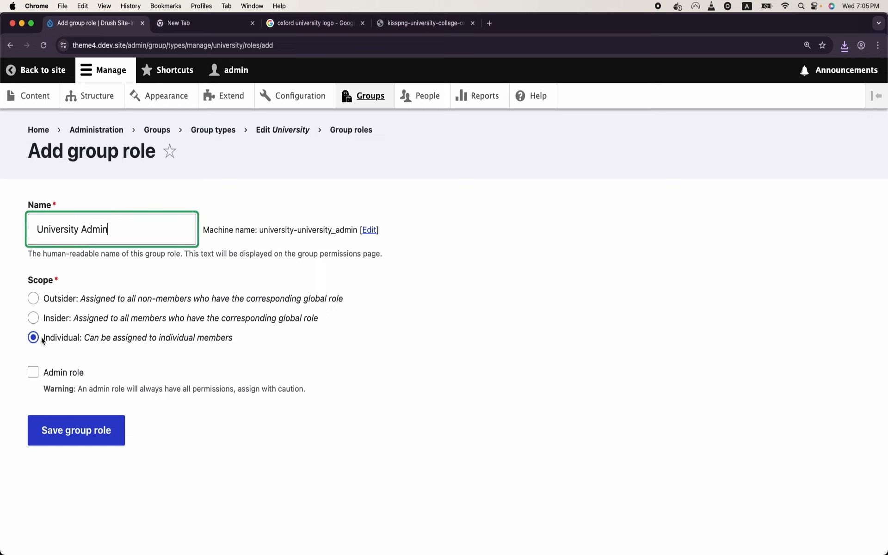
left_click(34, 375)
left_click(76, 430)
Step: Open the University Admin role's permissions and save them
scroll(76, 435, "down", 3)
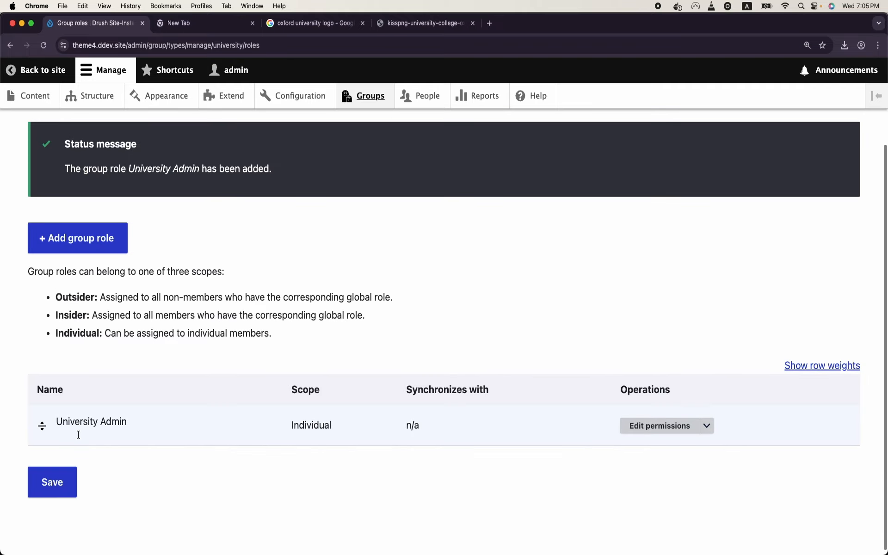
scroll(77, 434, "up", 2)
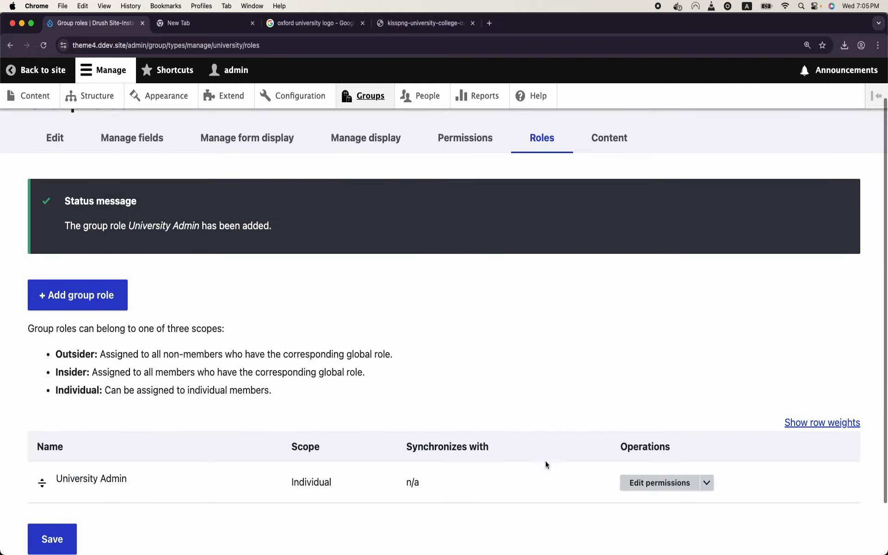
left_click(665, 488)
scroll(640, 466, "down", 5)
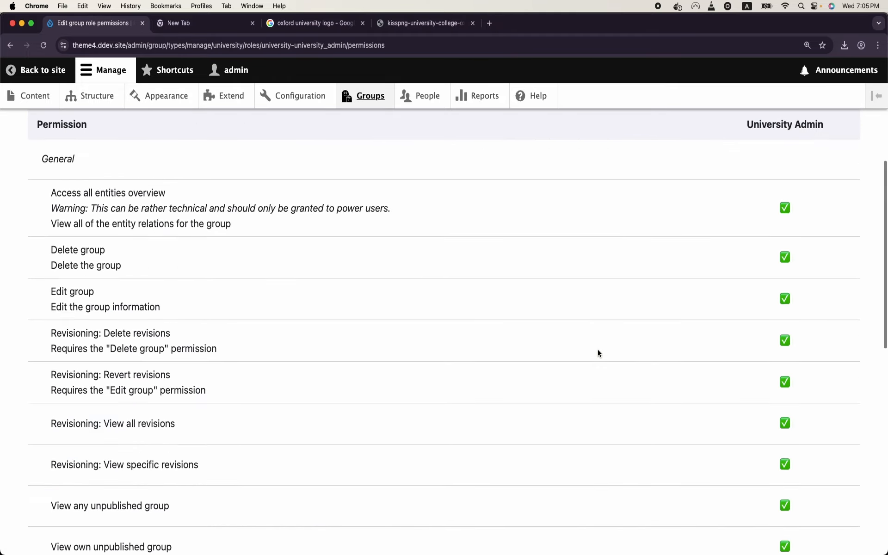
scroll(597, 354, "down", 10)
left_click(113, 475)
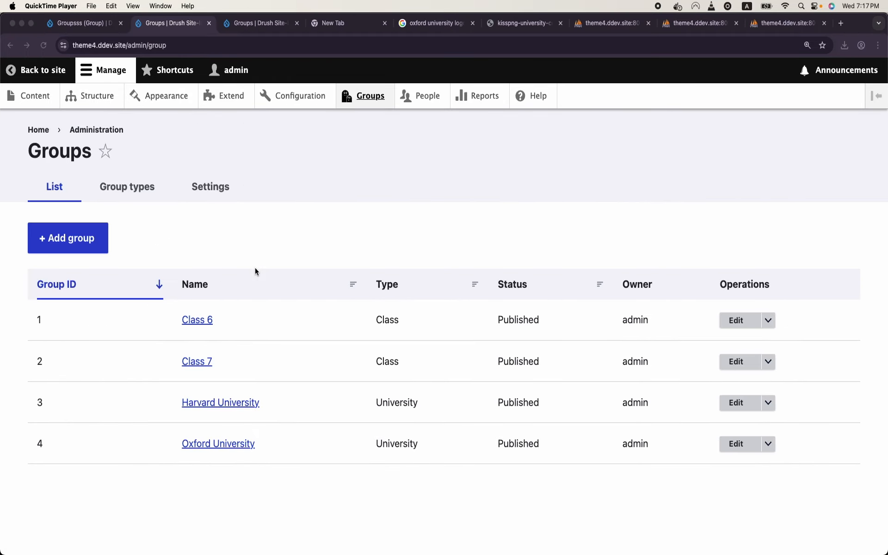
Step: View the Harvard University group page, then the Oxford University group page
left_click(367, 103)
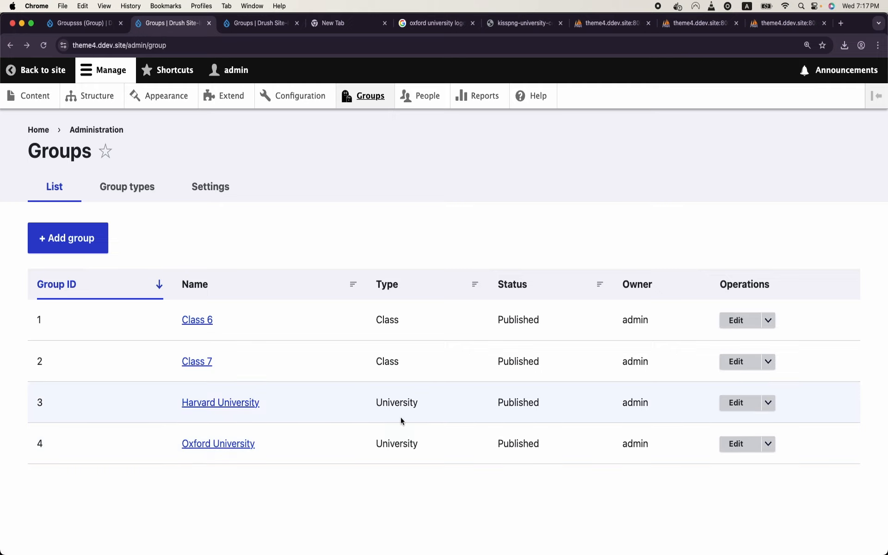
left_click(219, 403)
scroll(219, 405, "down", 8)
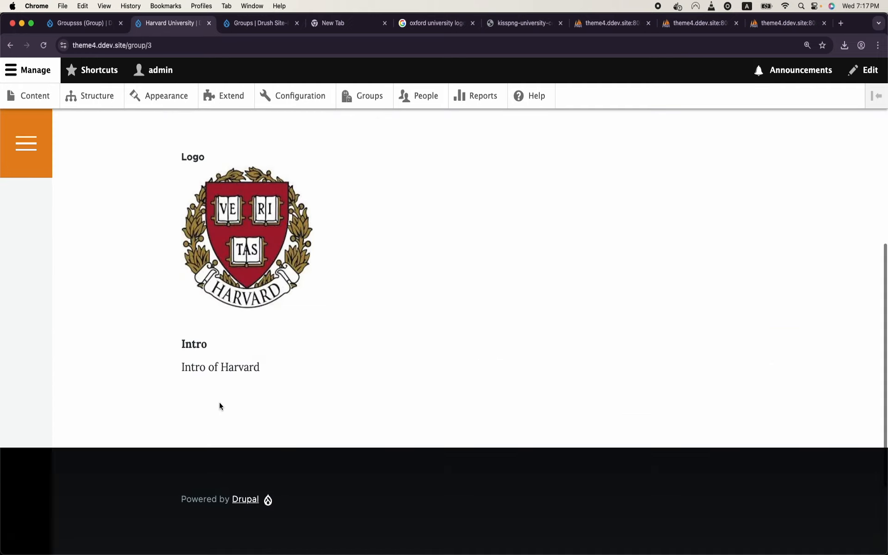
left_click(10, 45)
left_click(224, 447)
scroll(226, 448, "down", 4)
scroll(227, 448, "up", 5)
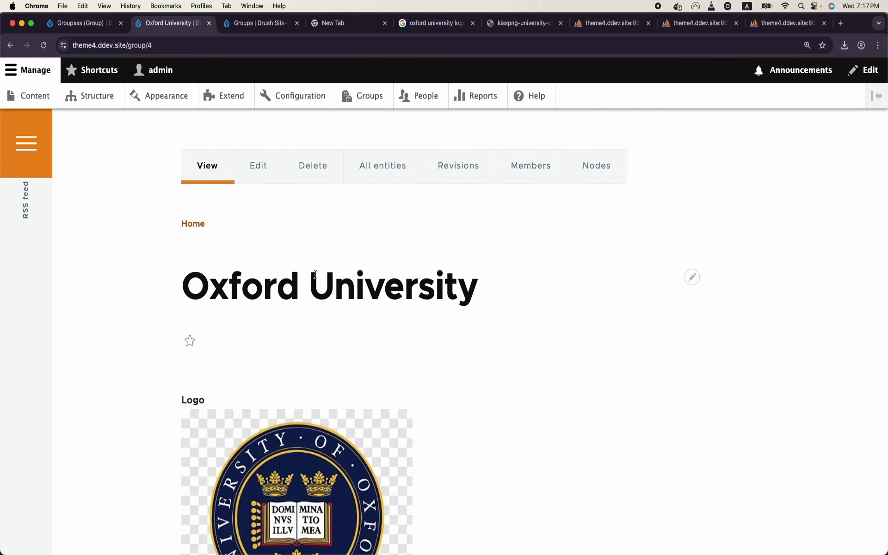
Step: Highlight the group/4 part of the Oxford page address and open a new browser tab
left_click(114, 45)
left_click_drag(149, 45, 187, 57)
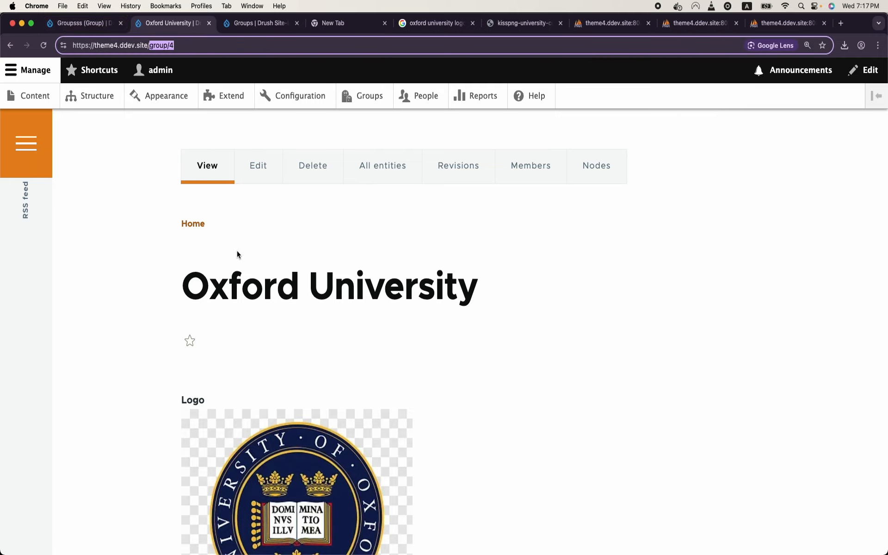
scroll(498, 353, "down", 1)
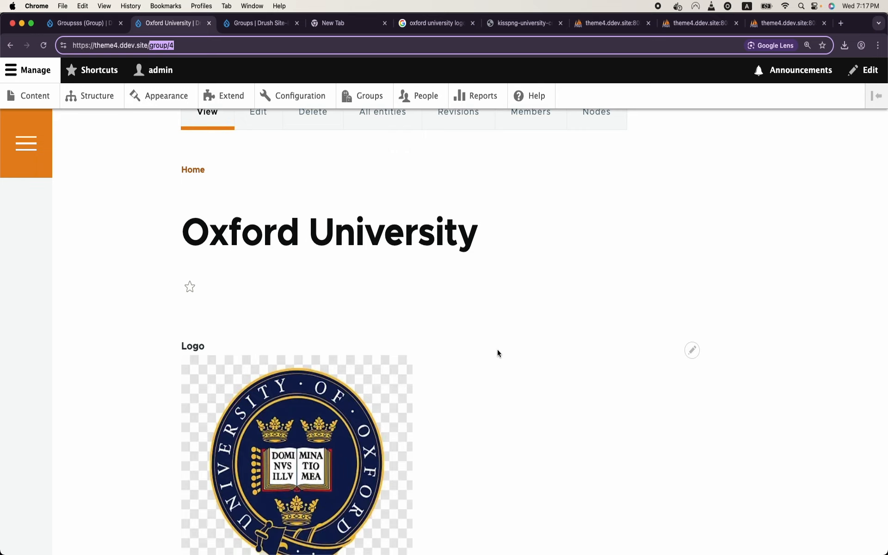
scroll(498, 353, "down", 3)
scroll(498, 353, "up", 2)
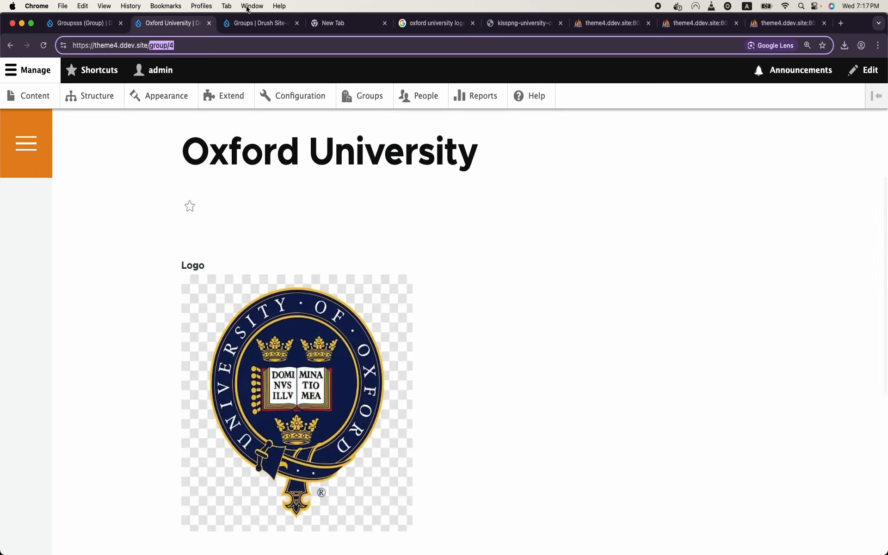
left_click(845, 21)
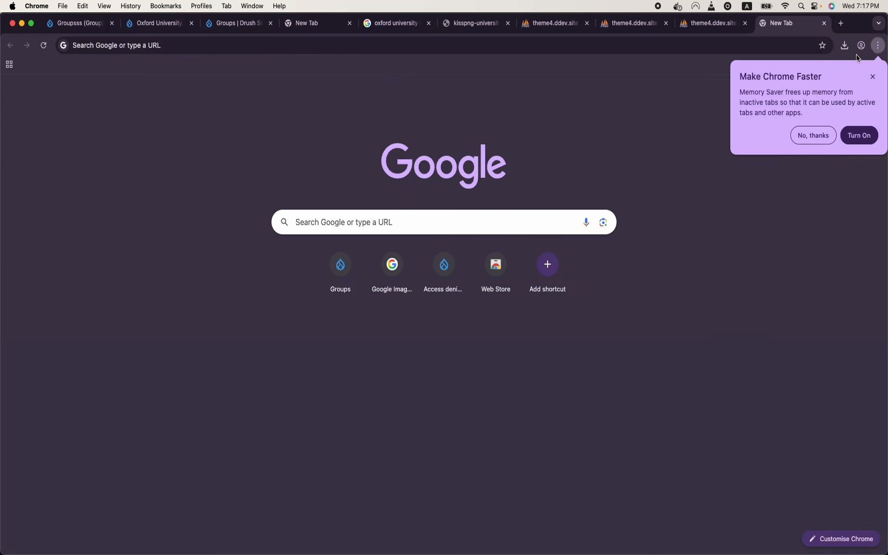
Step: Search Google for 'drupalcon atlanta' and open the DrupalCon Atlanta 2025 site
left_click(873, 76)
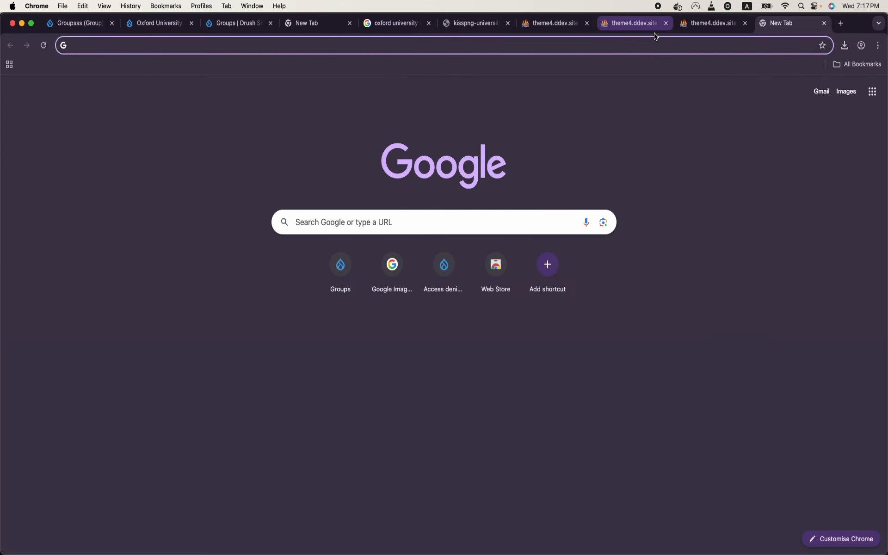
left_click(648, 47)
type("drup")
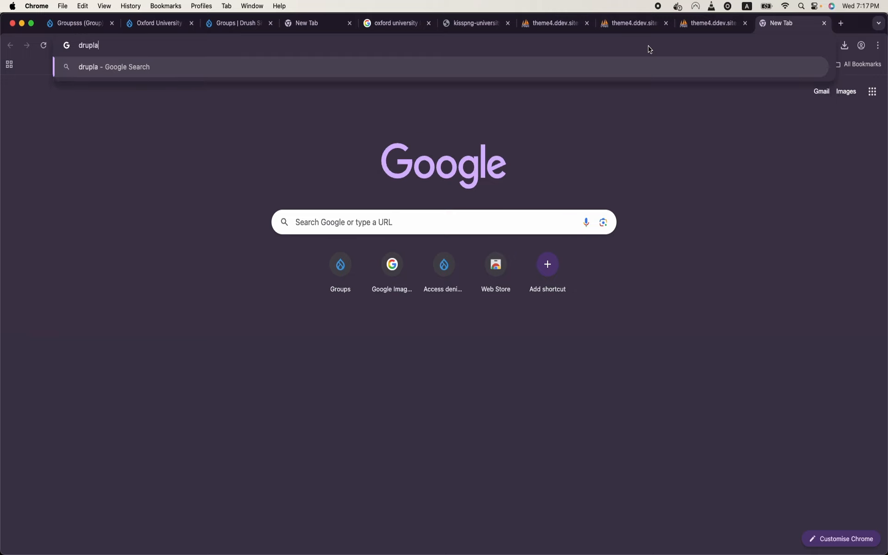
type("alcon atlanta")
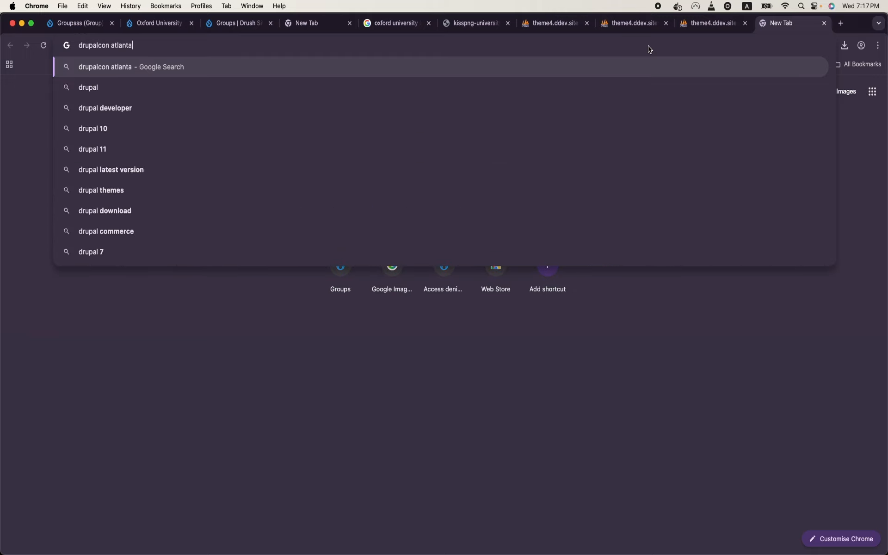
key("Return")
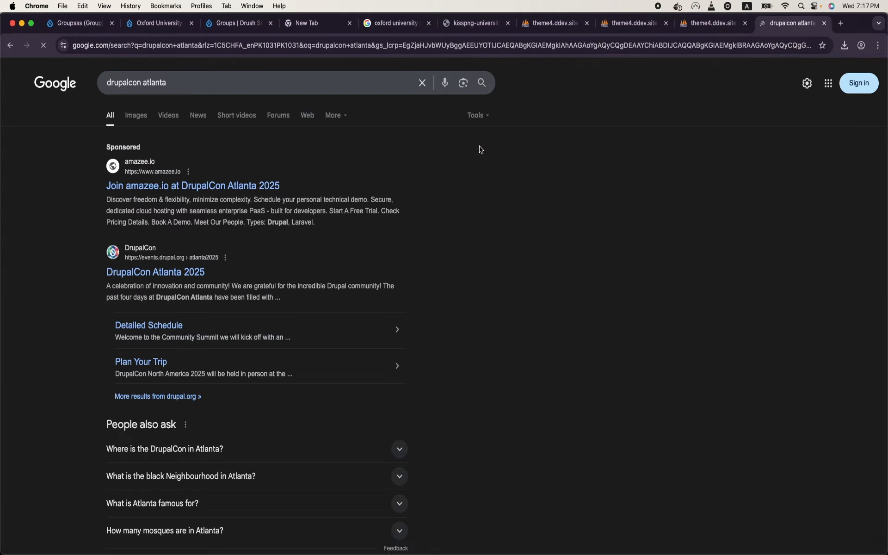
left_click(174, 273)
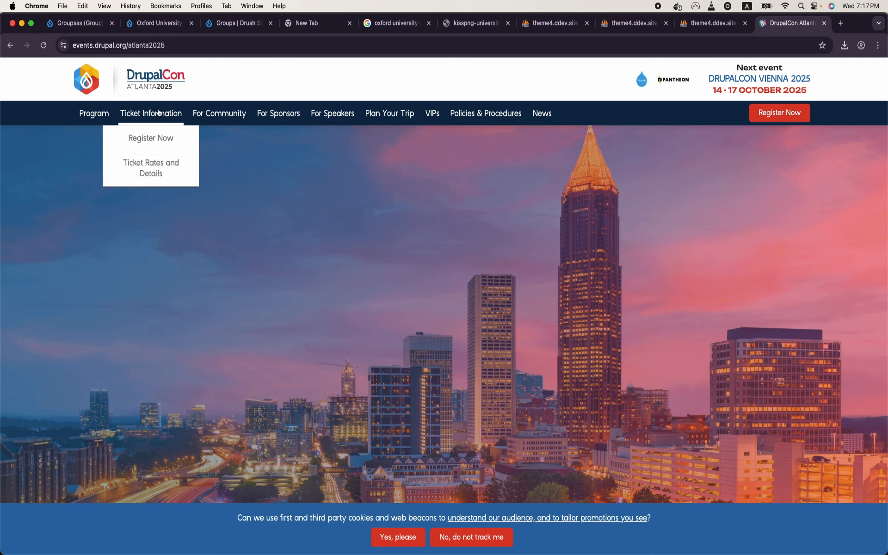
Step: Open Meet the Sponsors and highlight atlanta2025 in its address
mouse_move(282, 119)
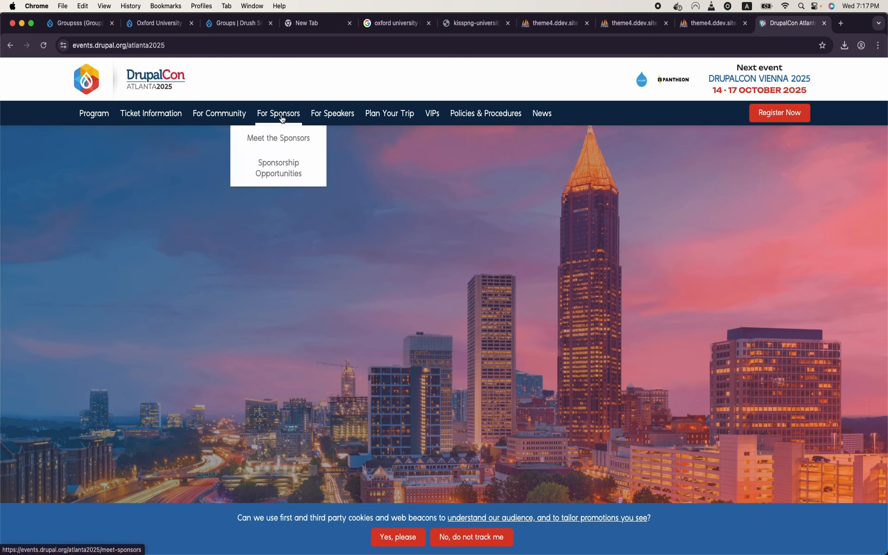
left_click(278, 140)
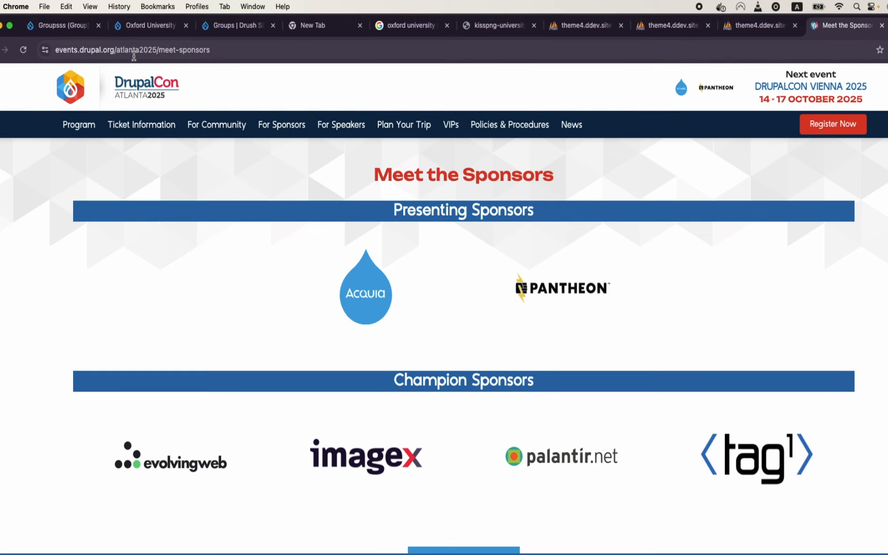
left_click(134, 56)
double_click(150, 52)
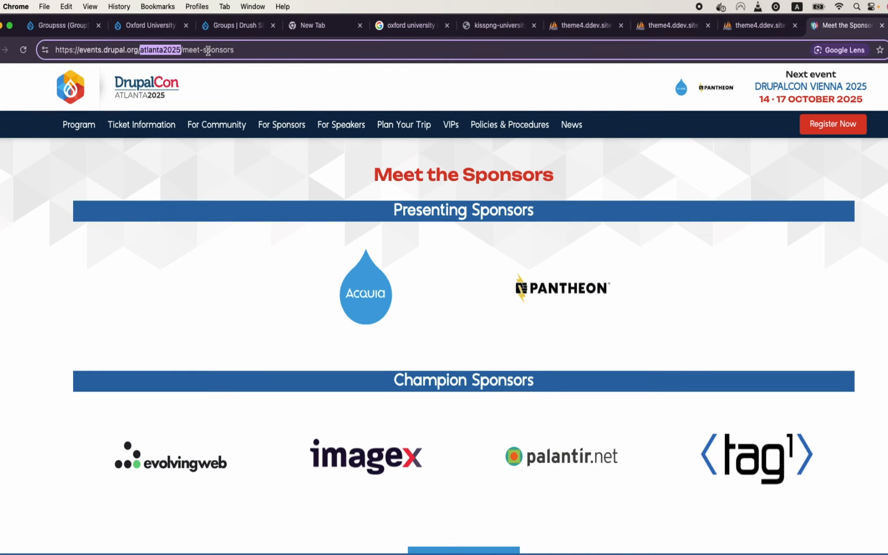
scroll(297, 238, "down", 5)
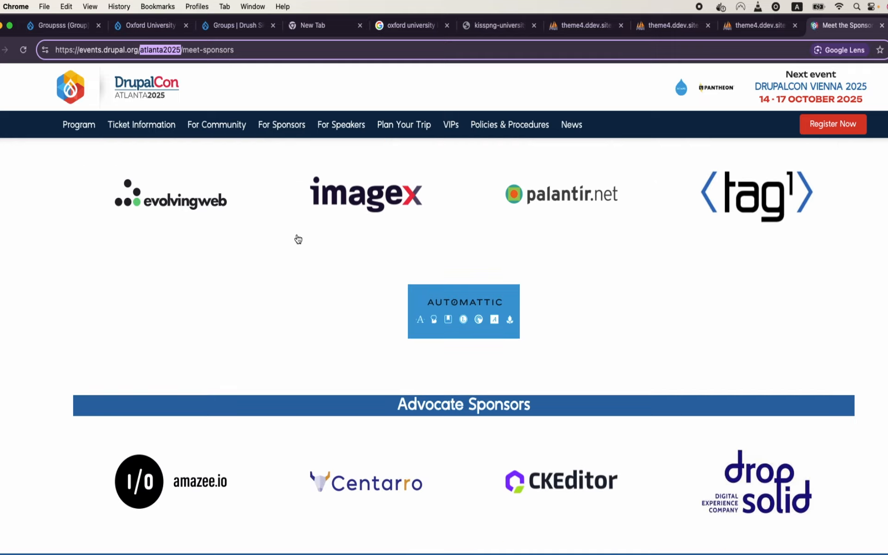
scroll(298, 239, "up", 5)
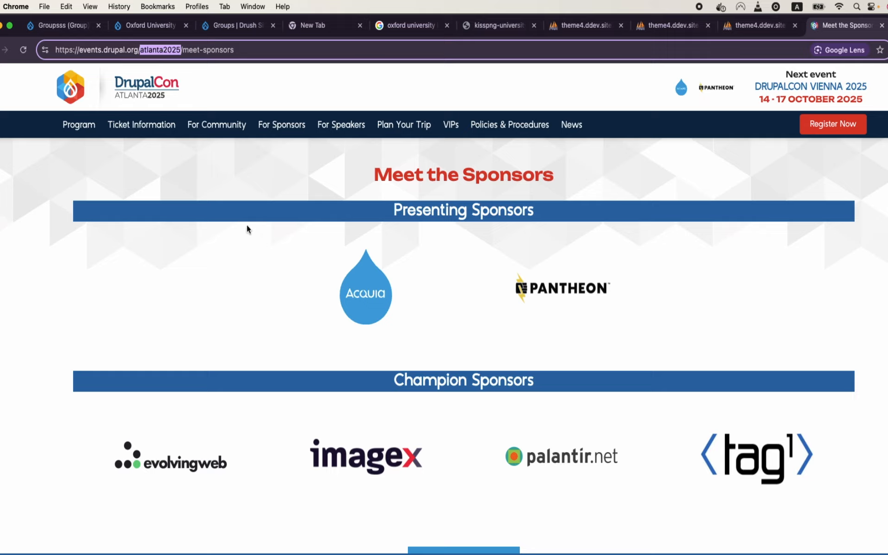
Step: Open Call for Speakers Details, highlight atlanta2025, then return to the Oxford crest tab
mouse_move(324, 124)
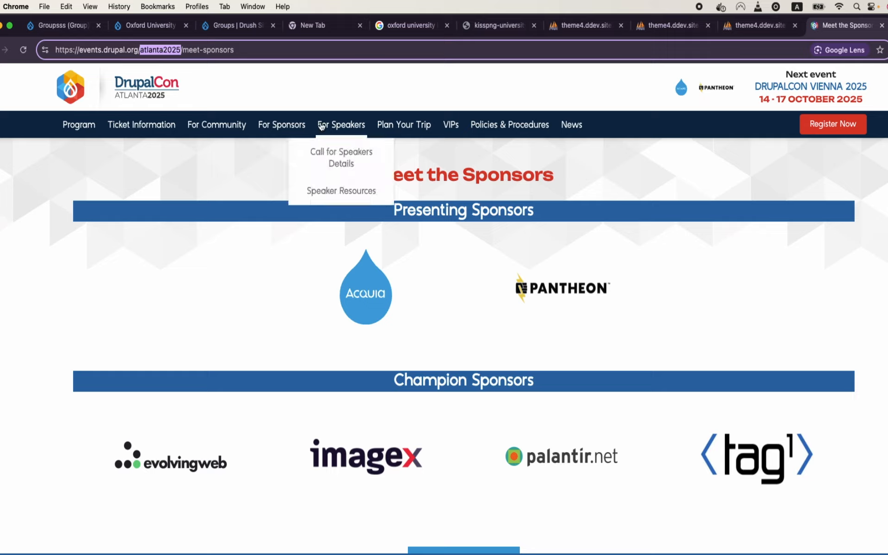
left_click(342, 158)
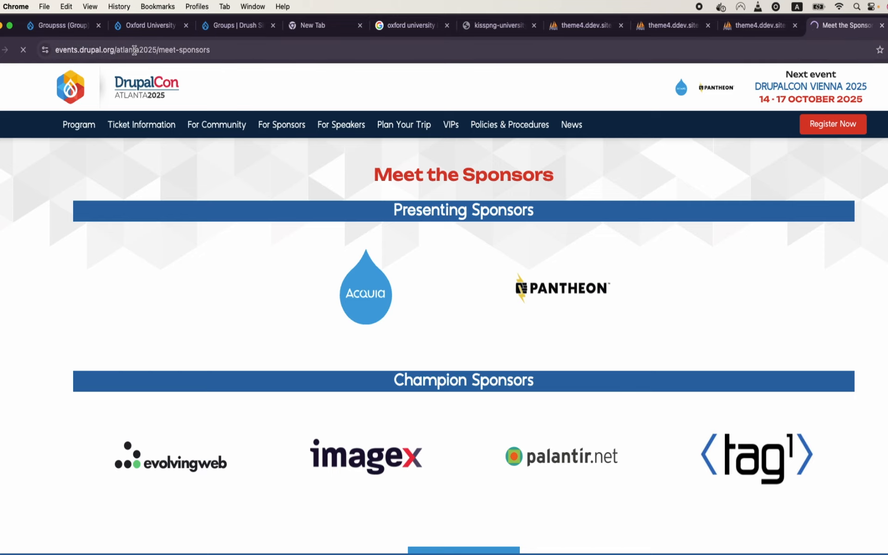
left_click(134, 50)
double_click(135, 51)
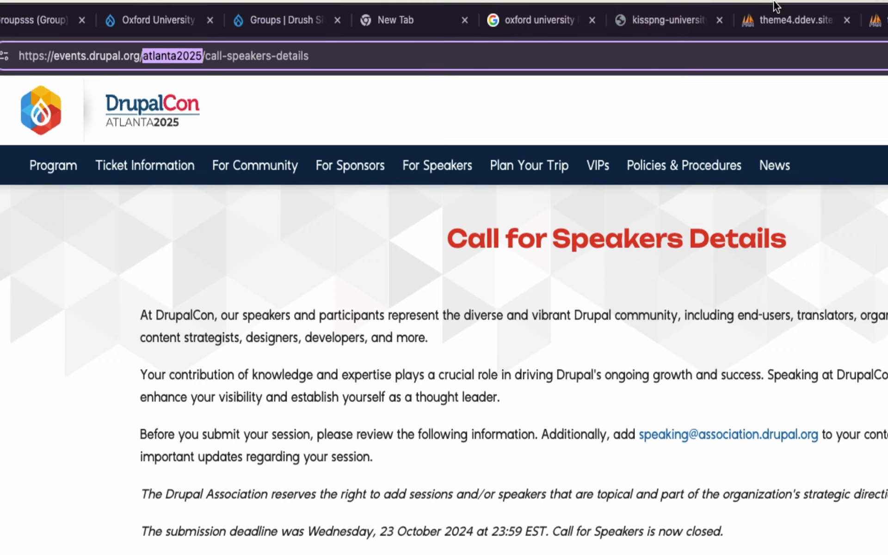
left_click(661, 19)
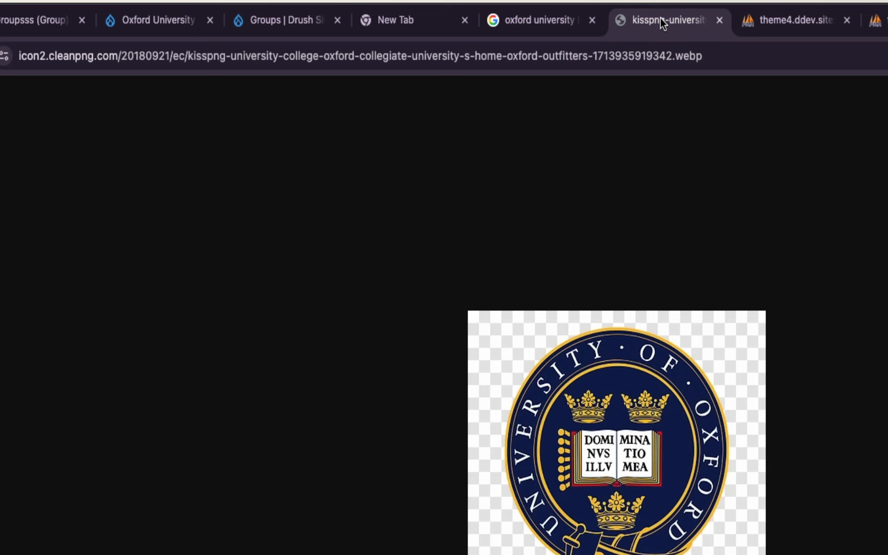
Step: Search Google for 'vienna drupalcon 2025', open the site, and highlight vienna2025 in the address
left_click(482, 51)
type("google")
key("Return")
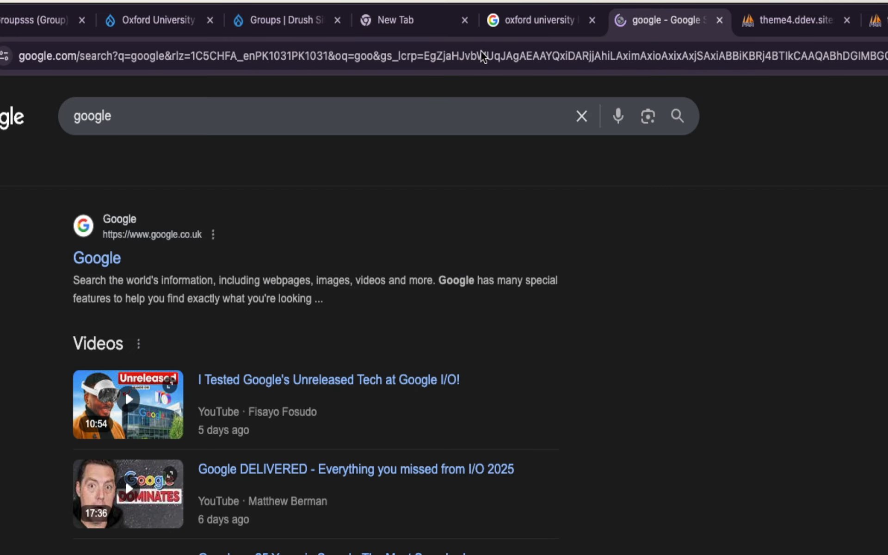
left_click(327, 111)
key("super+a")
type("v")
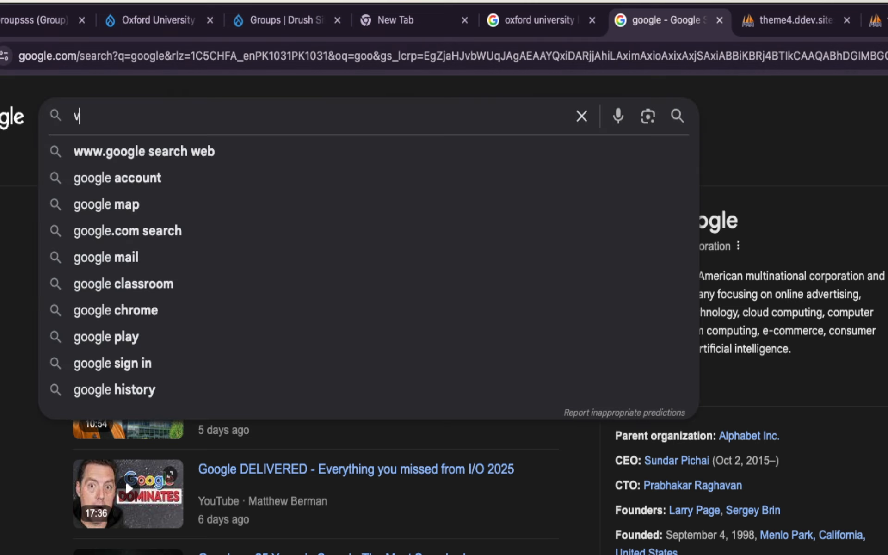
type("ienna dru")
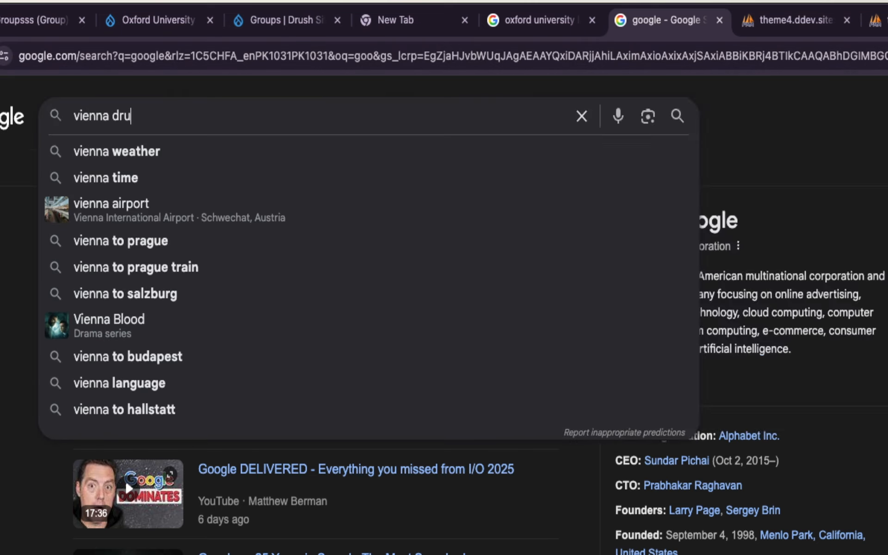
type("palcon 2025")
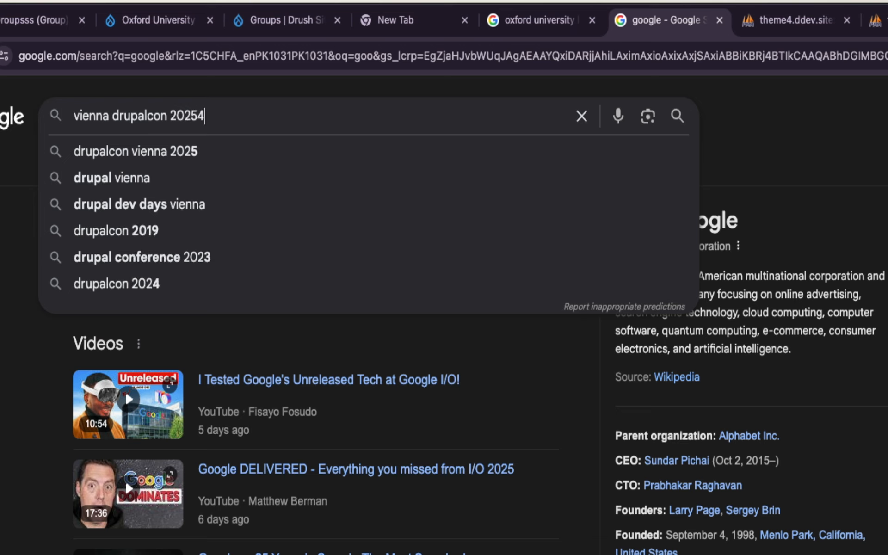
key("Return")
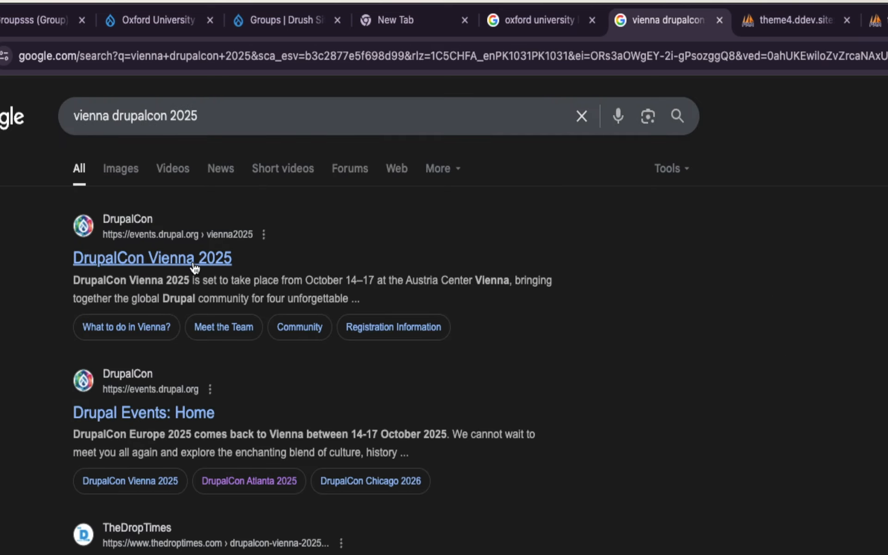
left_click(194, 266)
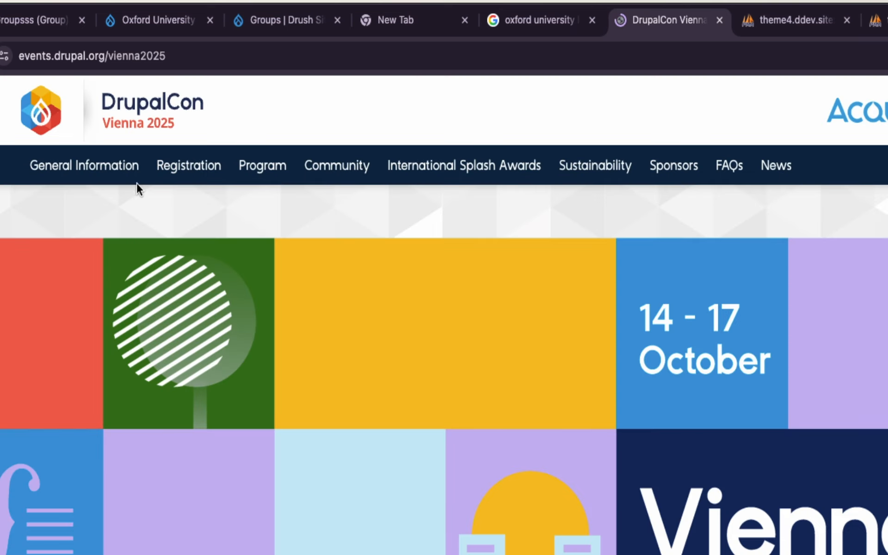
double_click(125, 60)
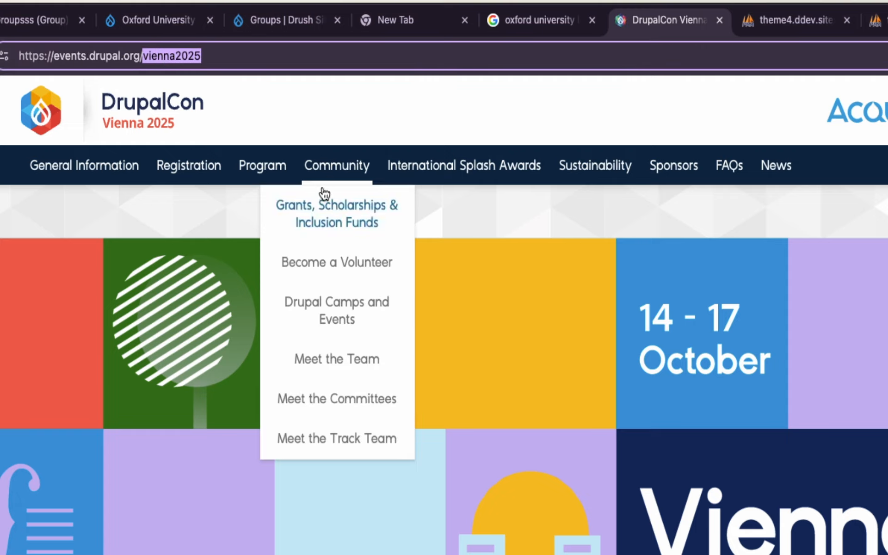
Step: Open the Program at Glance page and show its full https address
mouse_move(260, 169)
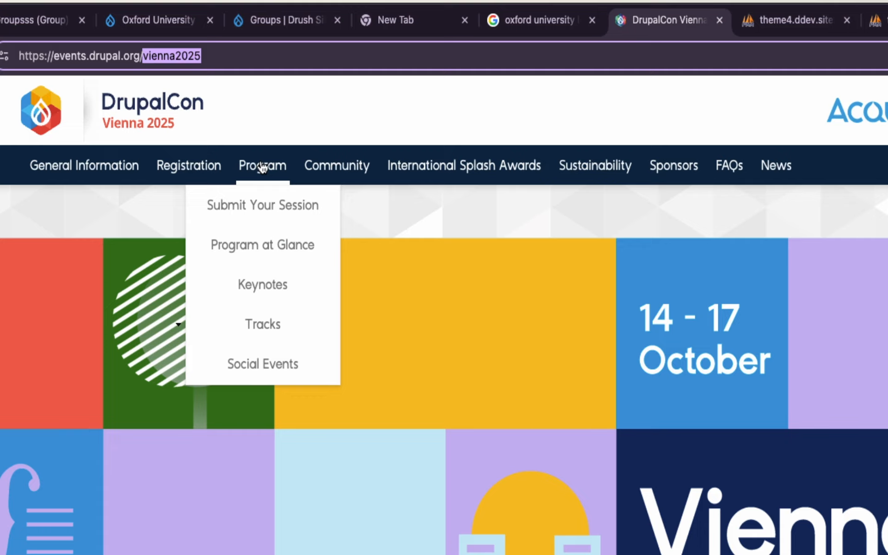
left_click(254, 246)
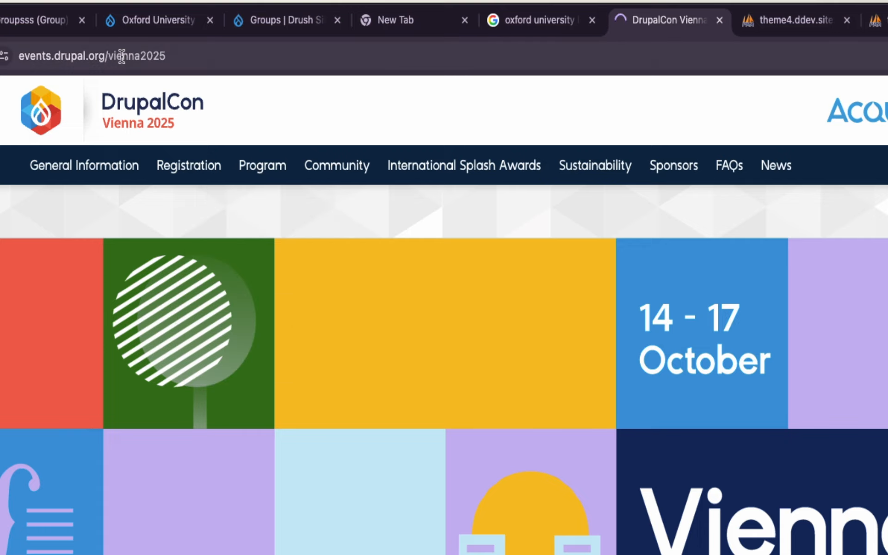
left_click(120, 56)
left_click(121, 55)
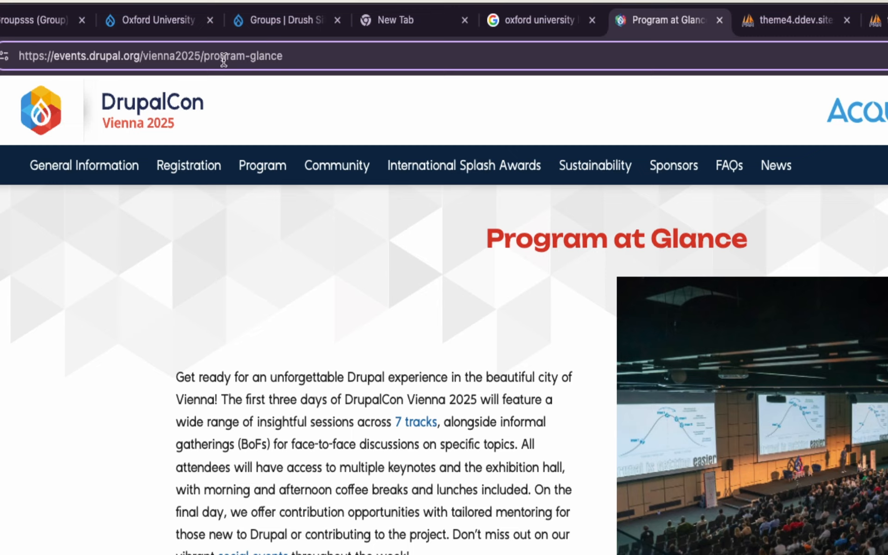
Step: Open Drupal Camps and Events, point out events, vienna2025 and engage in the address, then return to Groups
mouse_move(348, 166)
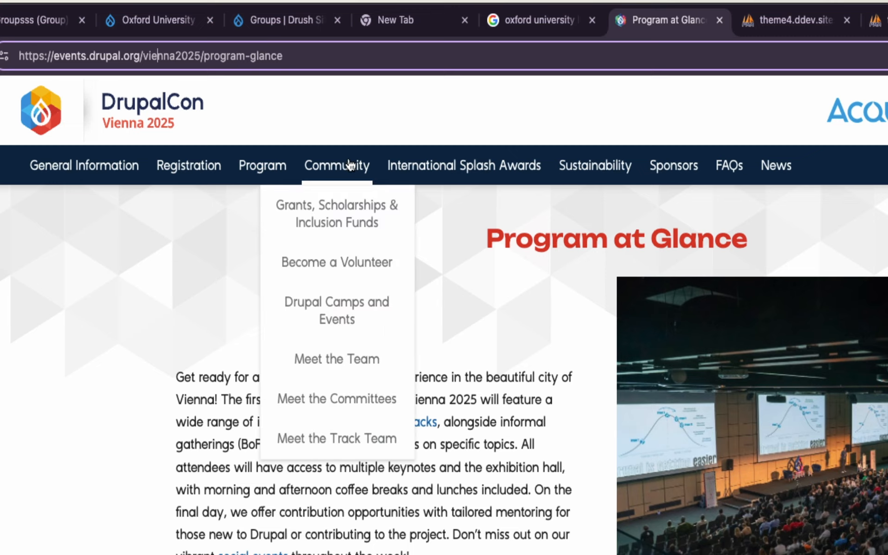
left_click(341, 307)
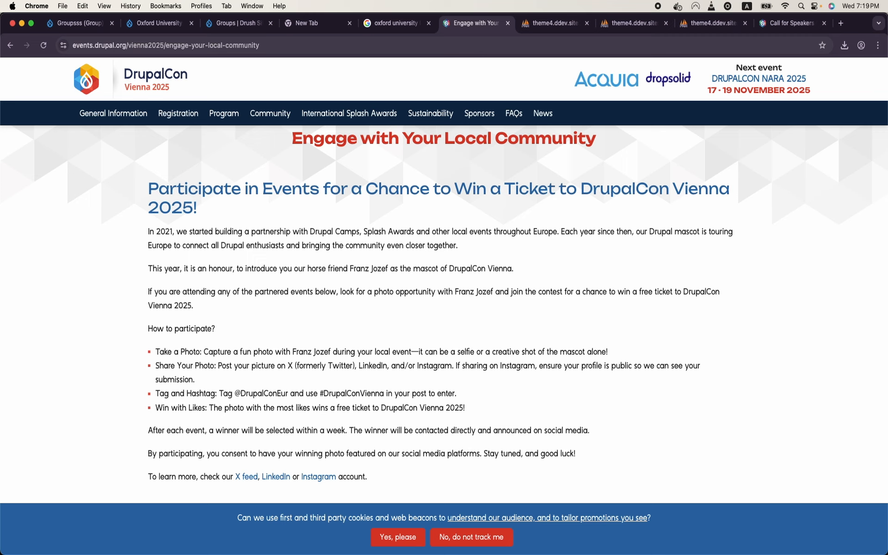
double_click(84, 45)
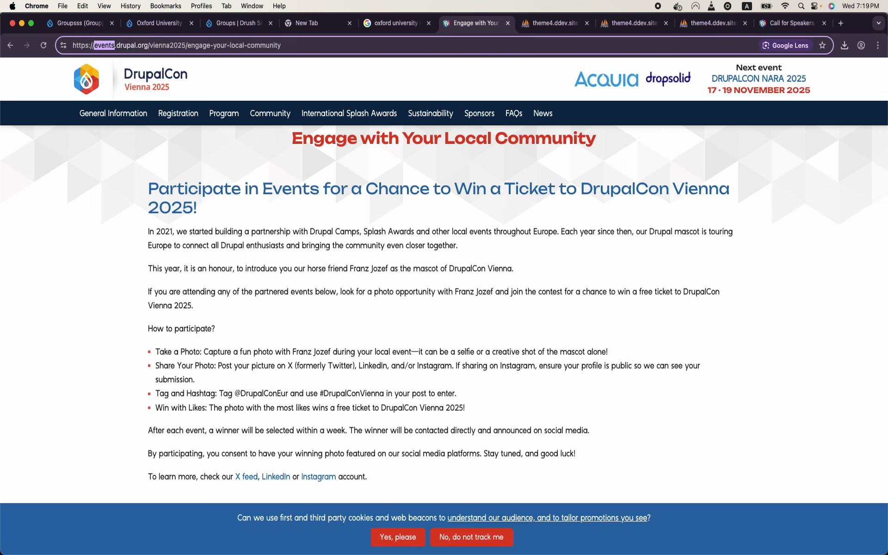
double_click(167, 45)
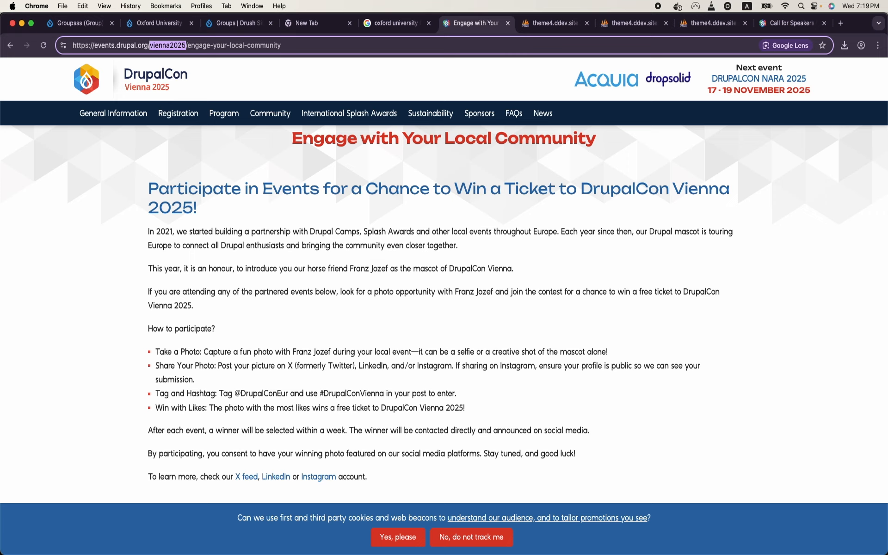
double_click(199, 46)
left_click_drag(283, 45, 187, 45)
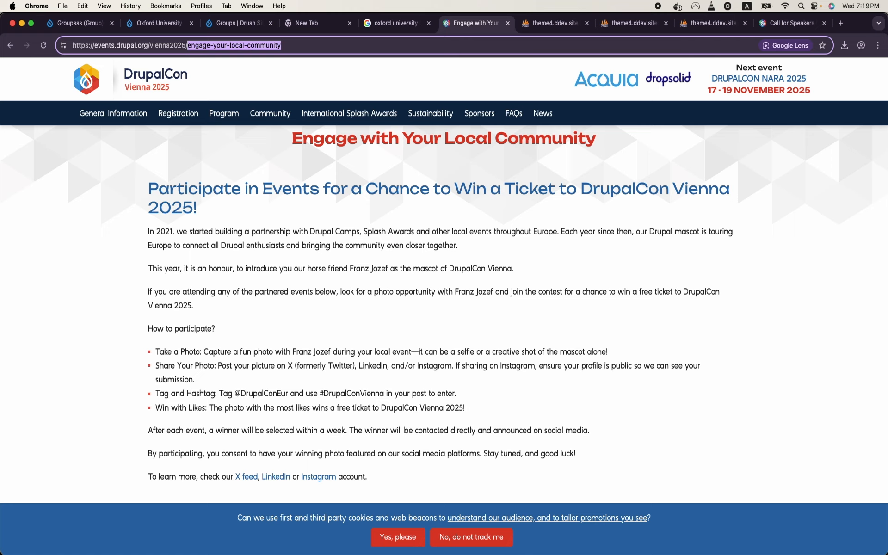
key("super+3")
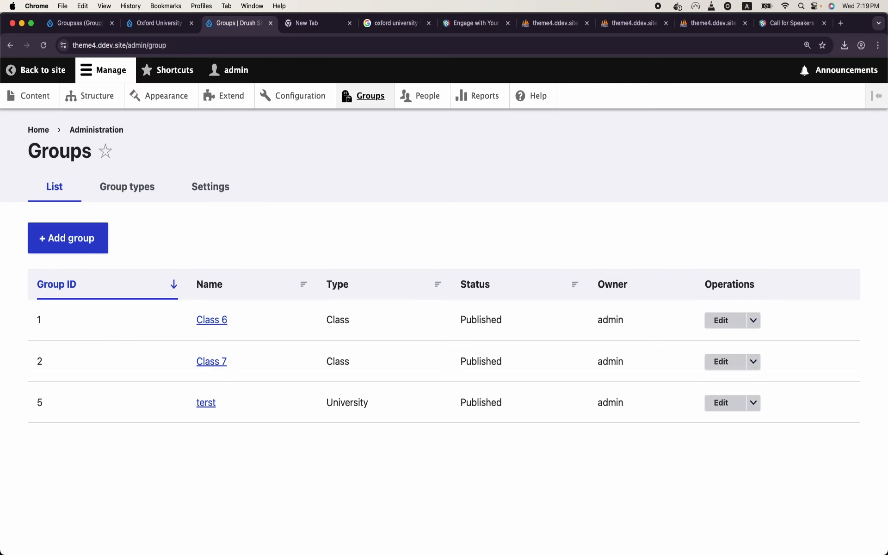
Step: Go to Structure > Content types and highlight the Basic page type name
left_click(97, 96)
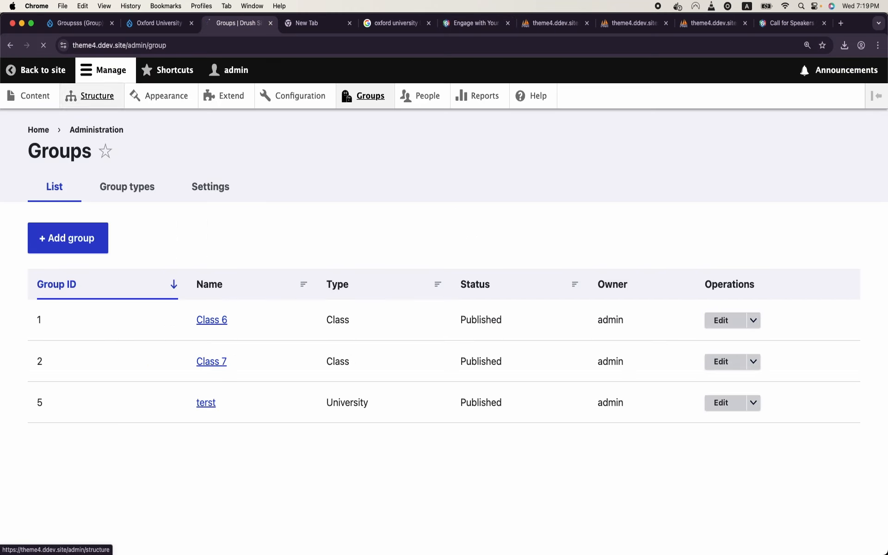
scroll(124, 248, "down", 6)
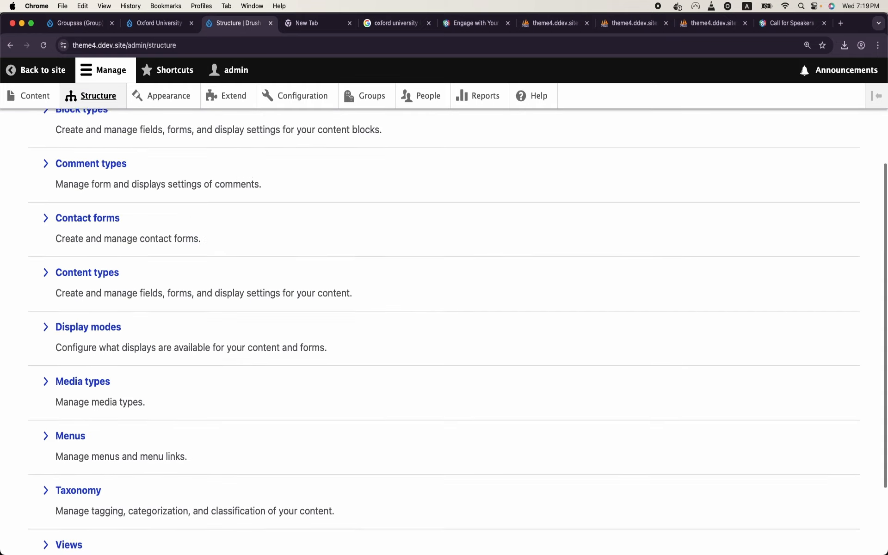
scroll(124, 248, "up", 6)
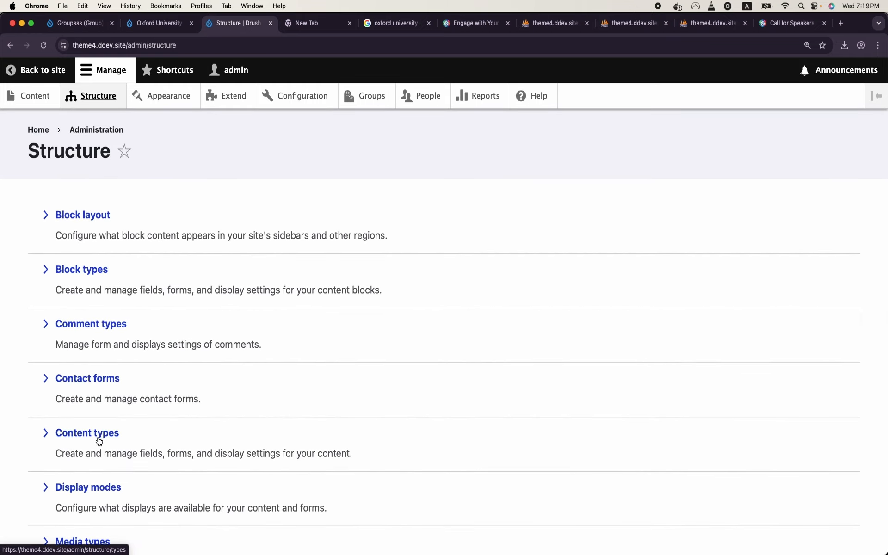
left_click(97, 438)
left_click_drag(83, 379, 36, 380)
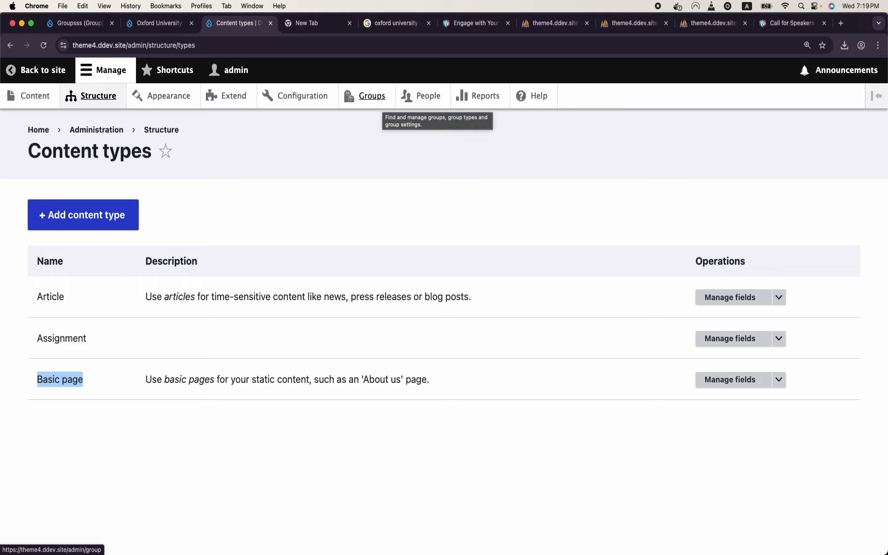
Step: From Group types, choose Set available content for the University group type
left_click(372, 96)
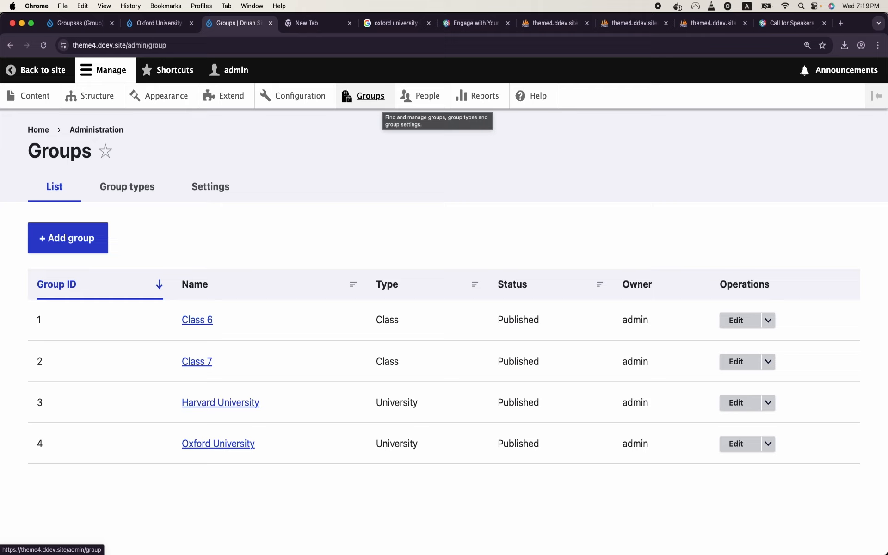
left_click(128, 186)
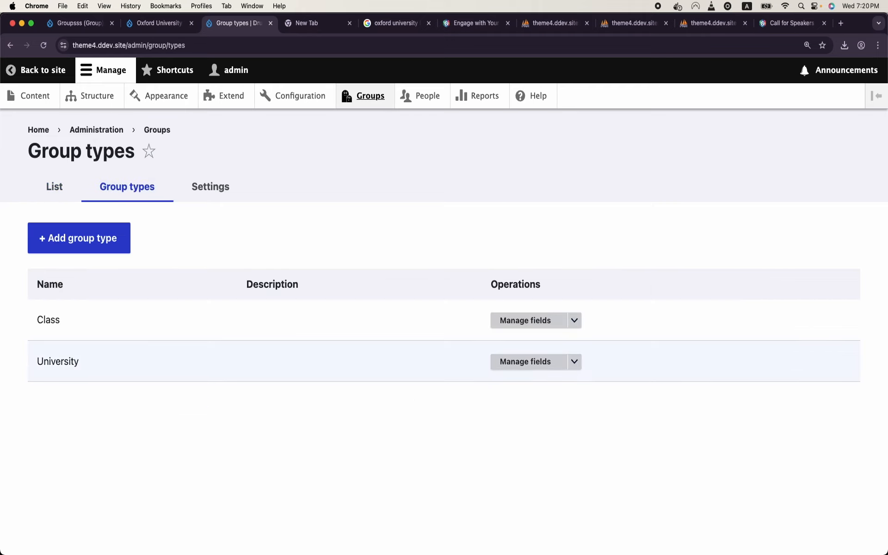
double_click(58, 361)
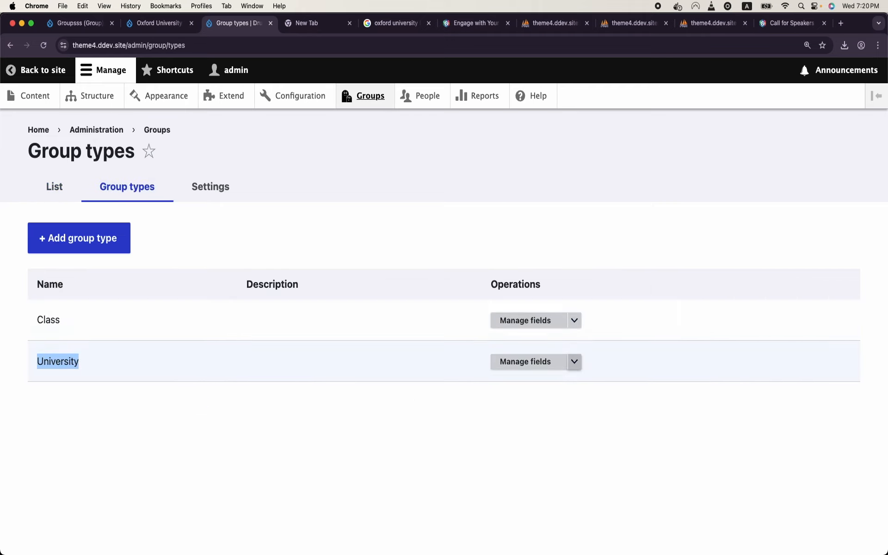
left_click(574, 362)
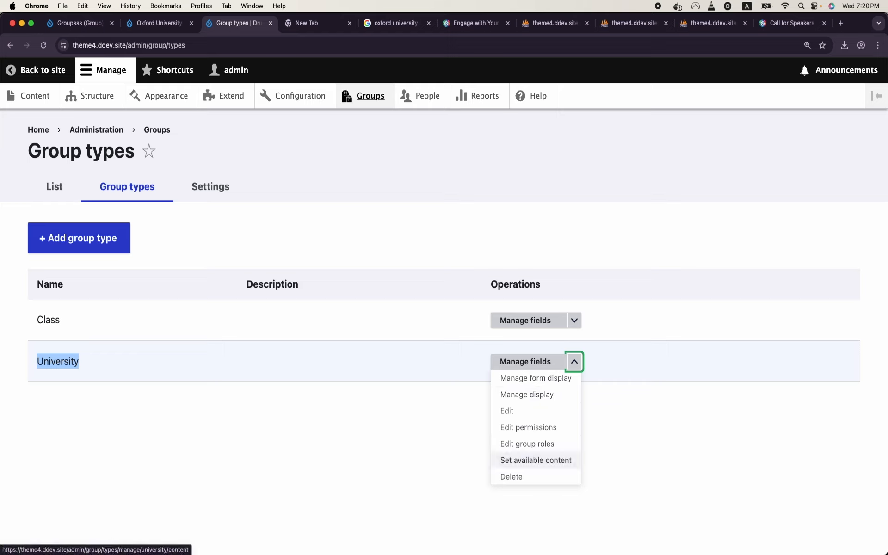
left_click(535, 460)
scroll(536, 460, "down", 5)
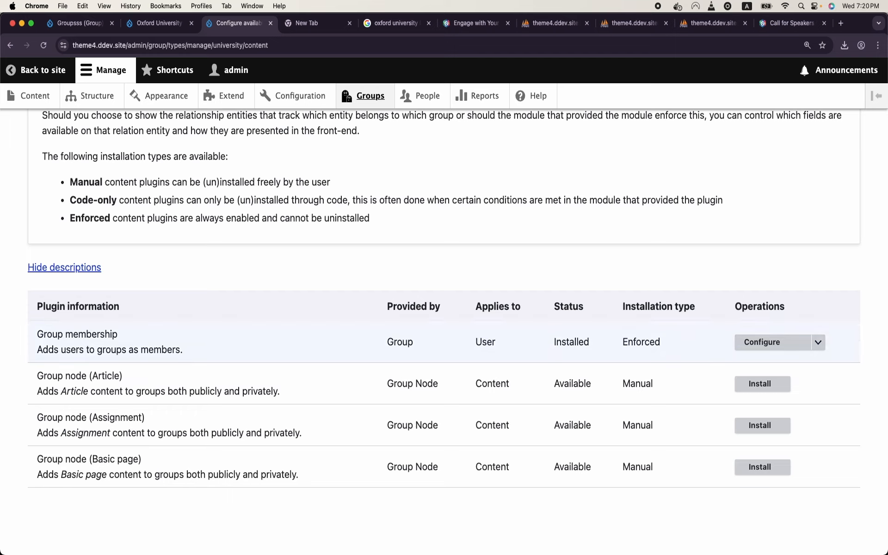
Step: Install the Group node (Basic page) plugin on the University group type
double_click(103, 459)
triple_click(103, 460)
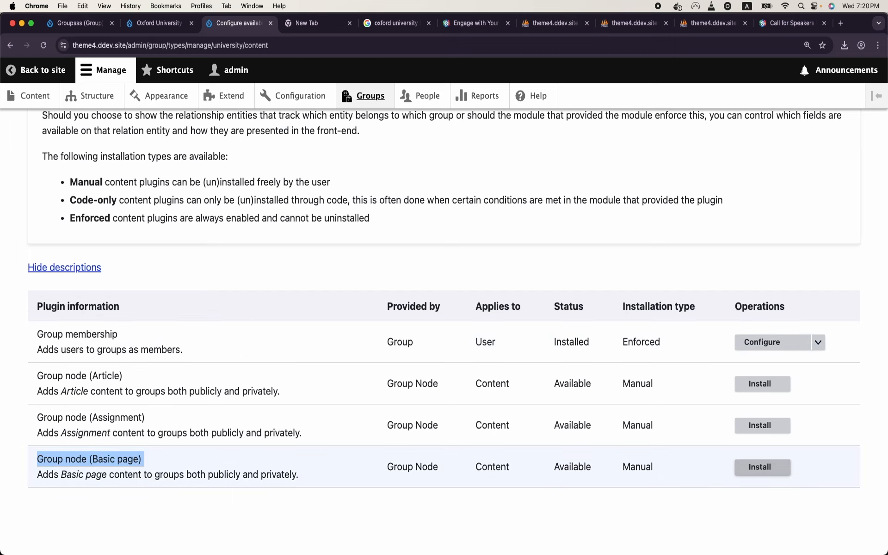
left_click(763, 467)
left_click(71, 480)
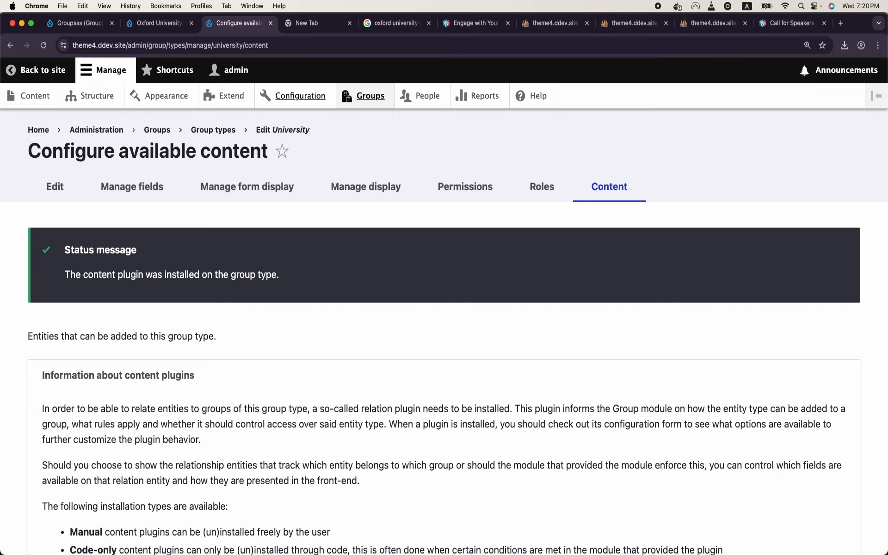
left_click(370, 96)
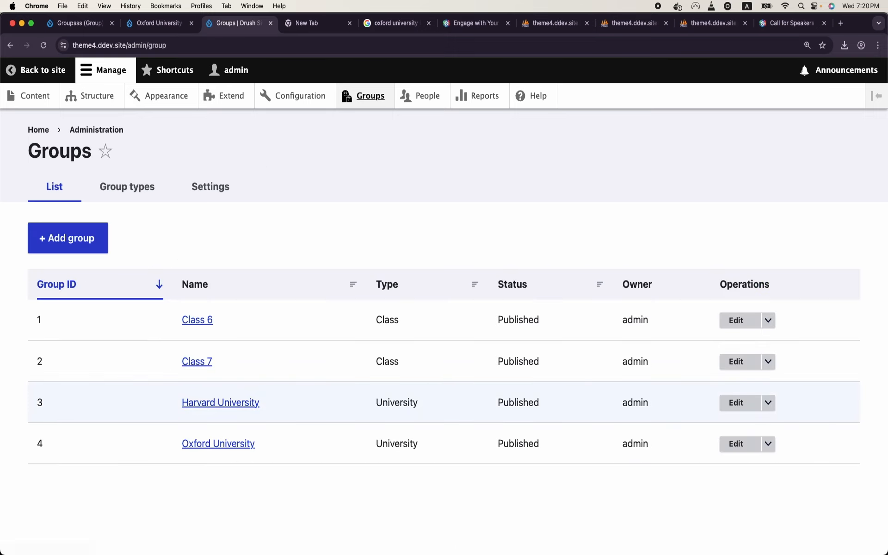
Step: Start a new Basic page in Harvard University's nodes titled 'Mission of Harvard University'
left_click(220, 402)
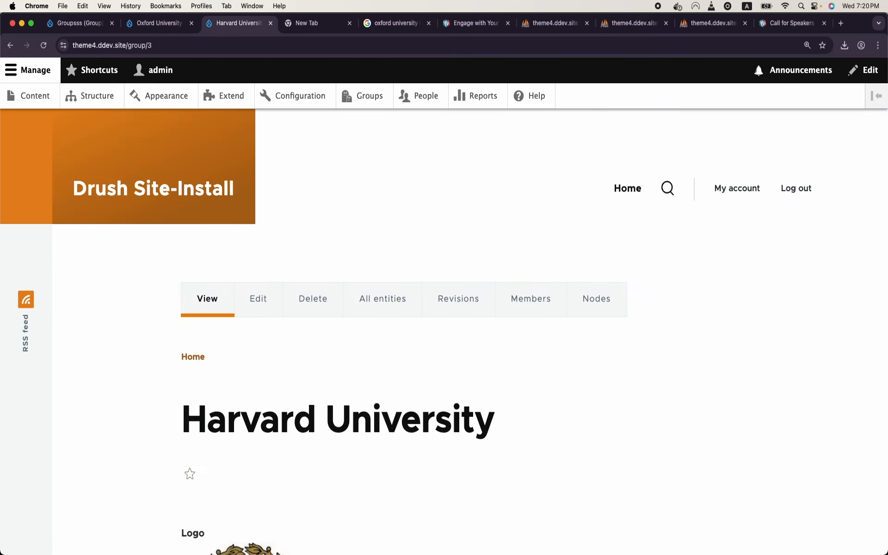
left_click(596, 299)
scroll(596, 299, "down", 3)
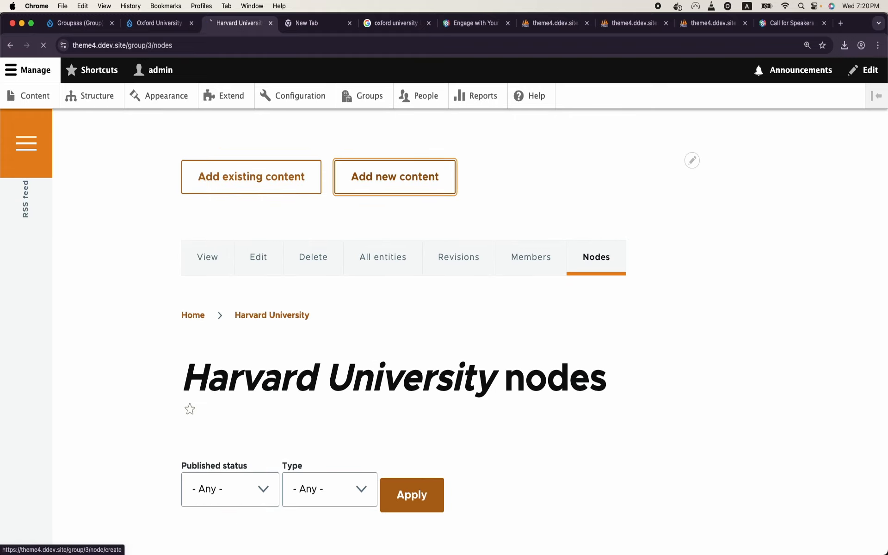
left_click(394, 177)
double_click(205, 151)
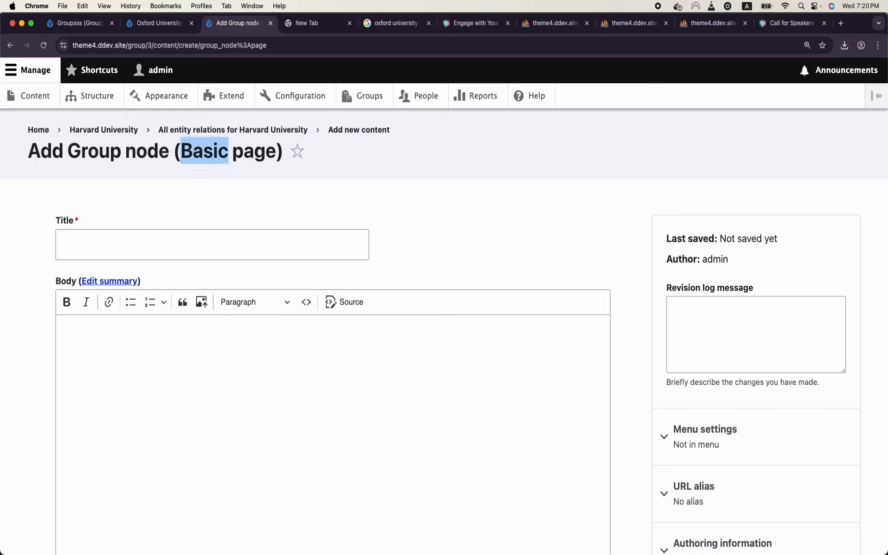
left_click(223, 248)
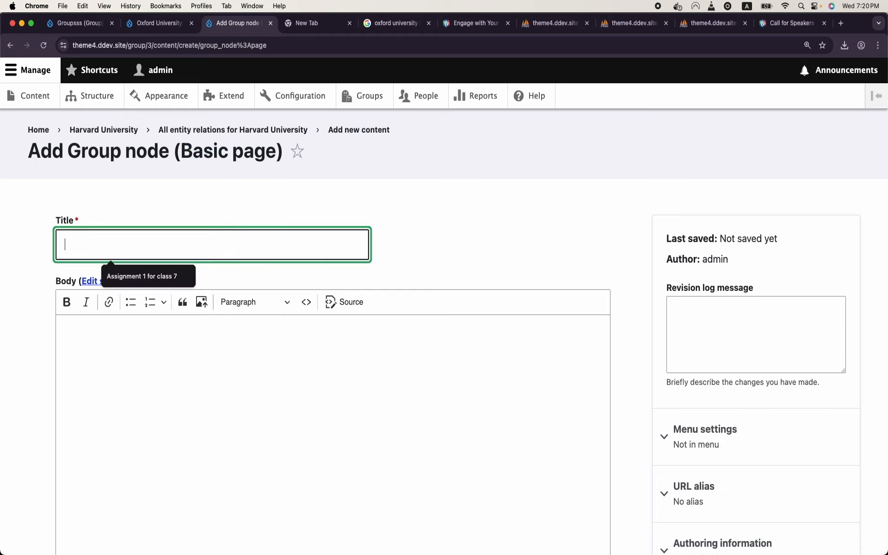
type("Mission o")
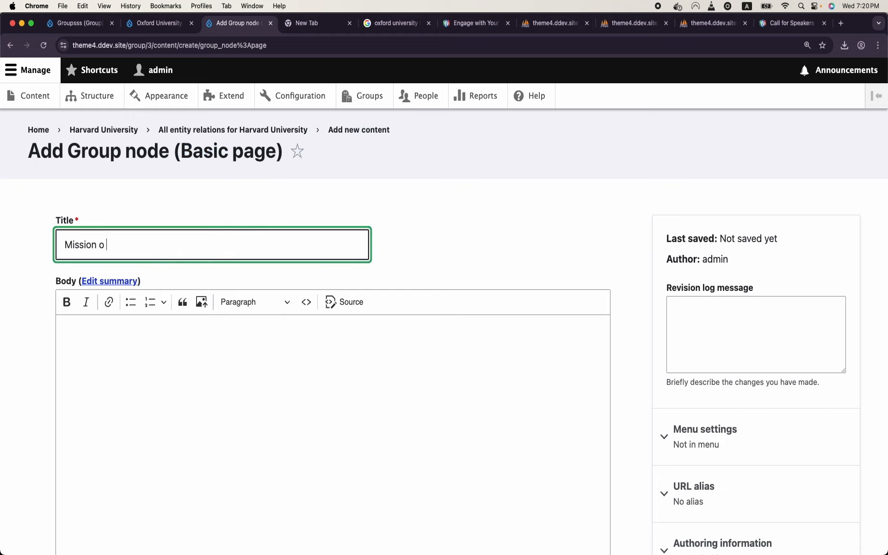
type("f Harvard University")
Step: Write the body 'This is mission of Harvard univ' and save the page
scroll(230, 232, "down", 2)
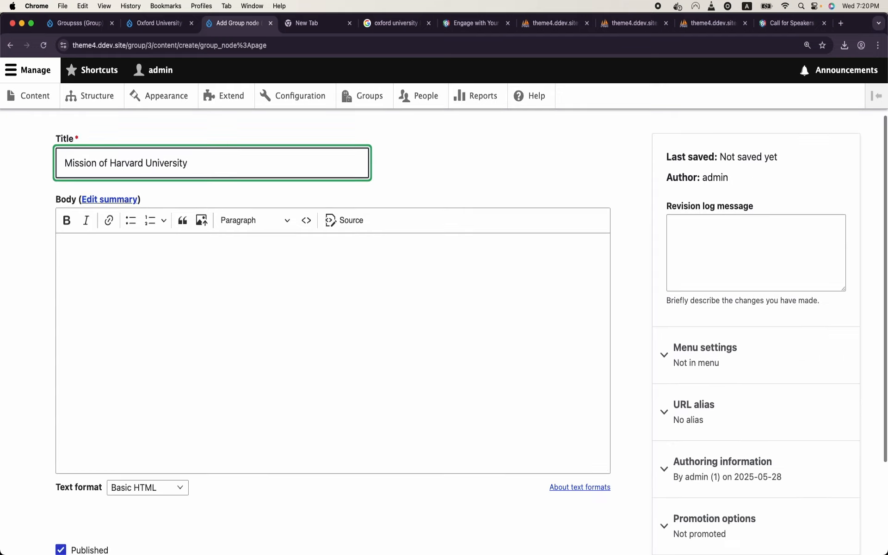
left_click(230, 221)
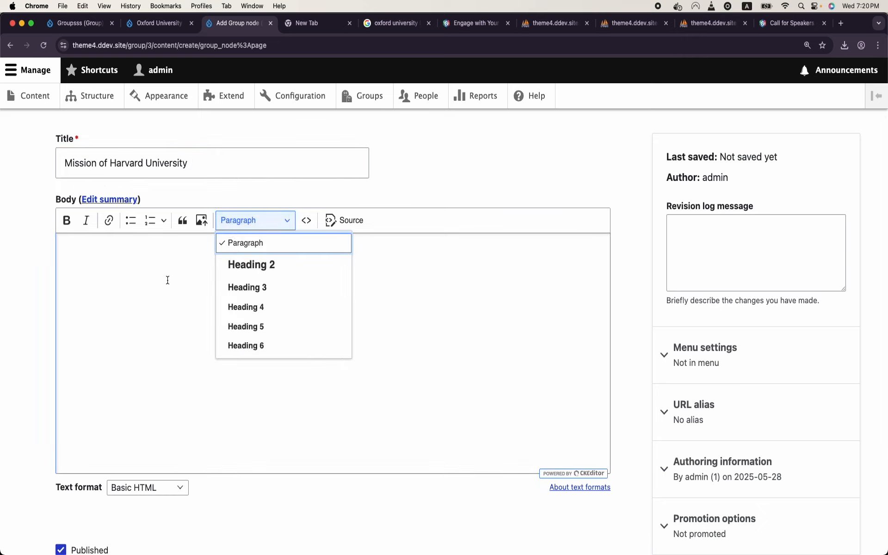
left_click(167, 278)
type("This is mi")
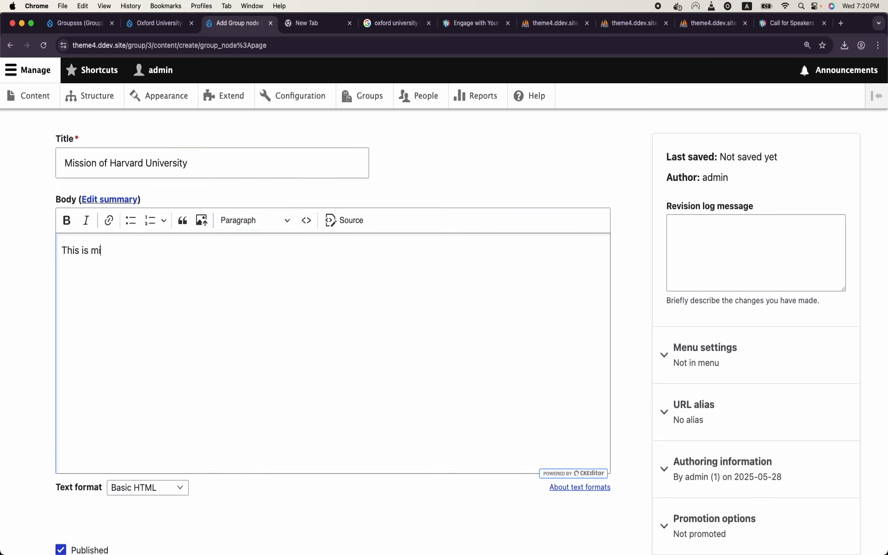
type("ssion of harvard univ")
left_click(142, 252)
key("BackSpace")
type("H")
scroll(142, 252, "down", 3)
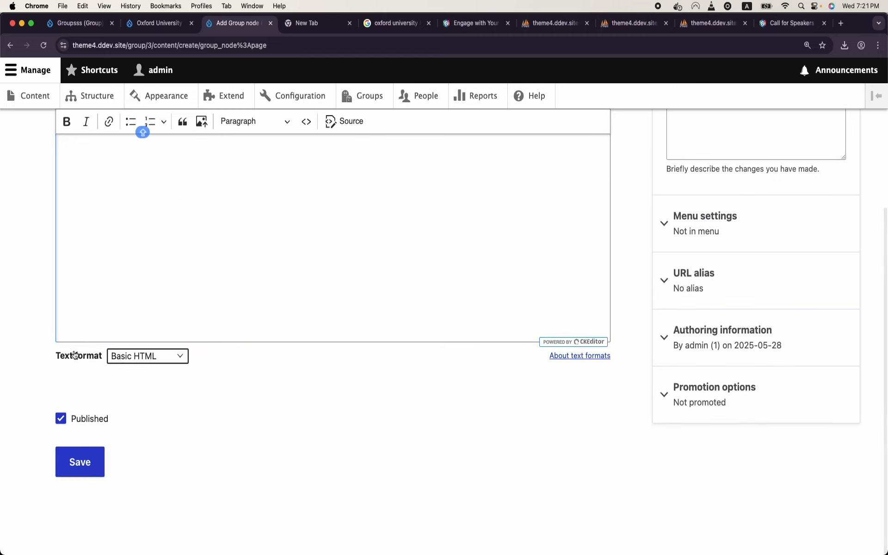
left_click(94, 462)
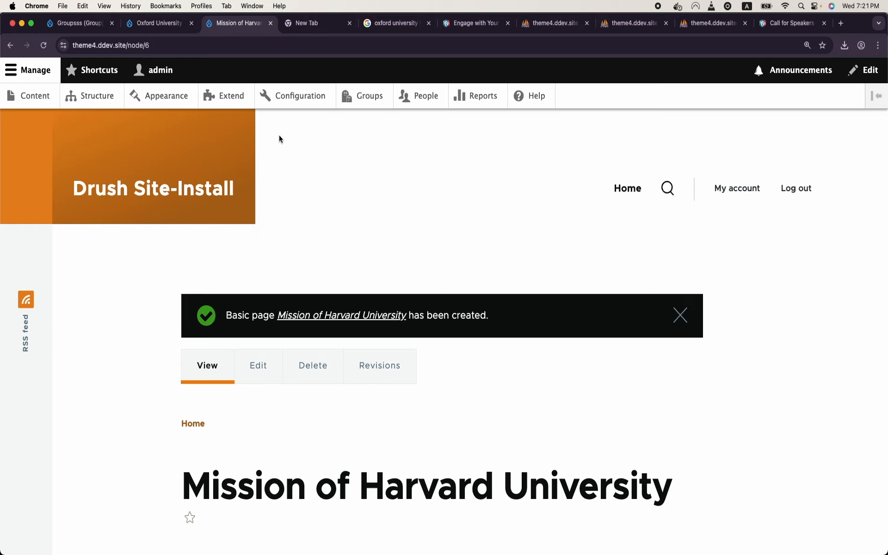
left_click(365, 103)
Step: Start a new page in Oxford University's nodes titled 'Mission of Oxford Univ'
left_click(216, 442)
left_click(585, 300)
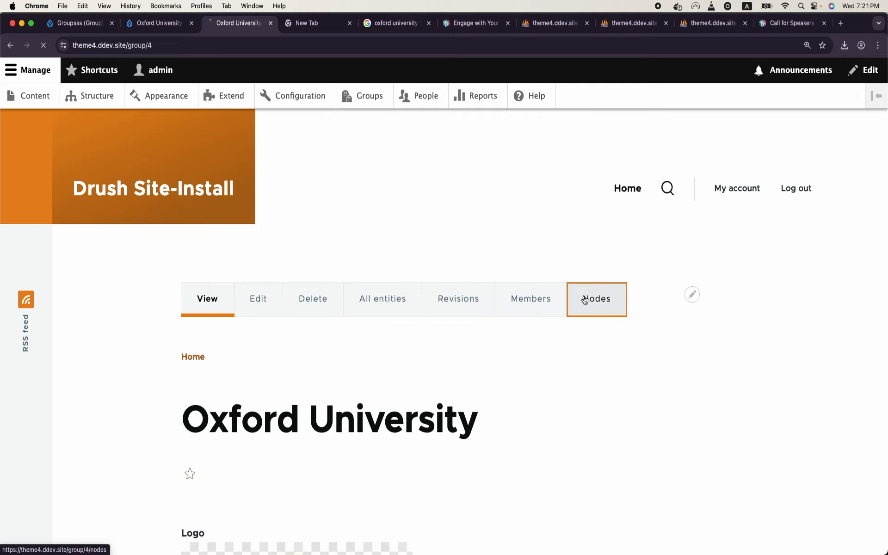
left_click(383, 302)
left_click(245, 236)
type("ml")
key("BackSpace")
type("Miss")
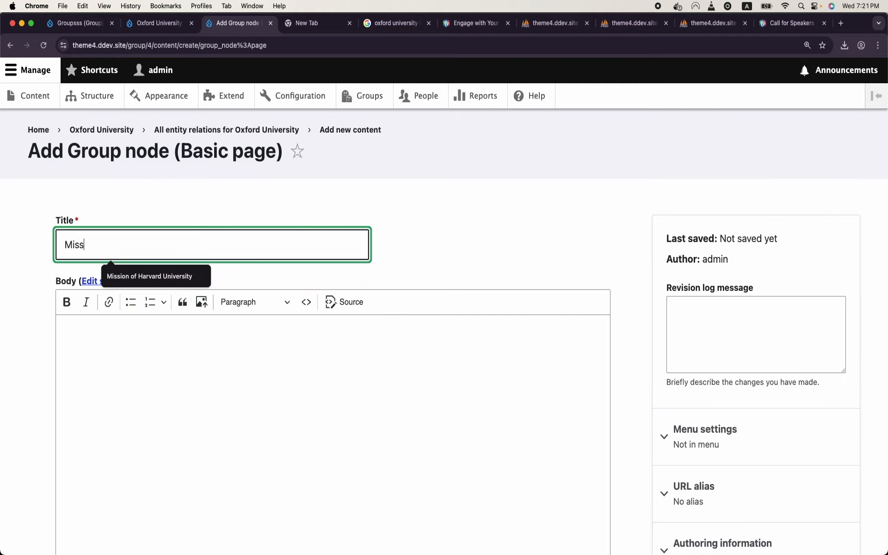
type("ion of Oxfo")
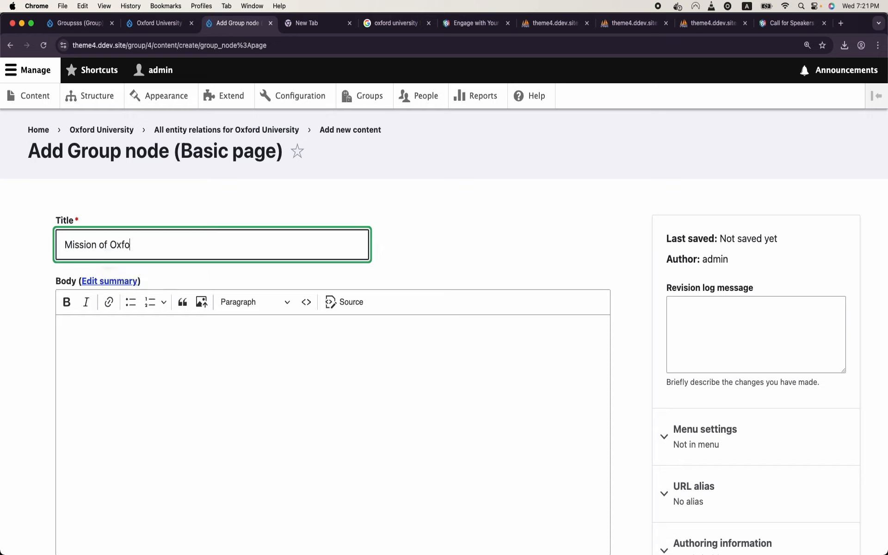
type("rd Univ")
Step: Write the body 'This is mission of Oxford University' and save the page
left_click(249, 366)
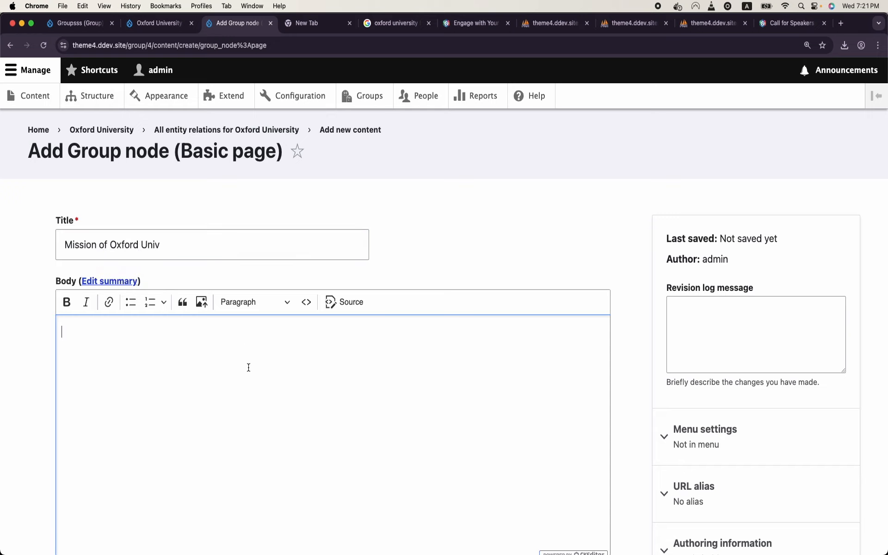
type("This ")
type("is missin of")
type("on of Oxfor")
type("d University")
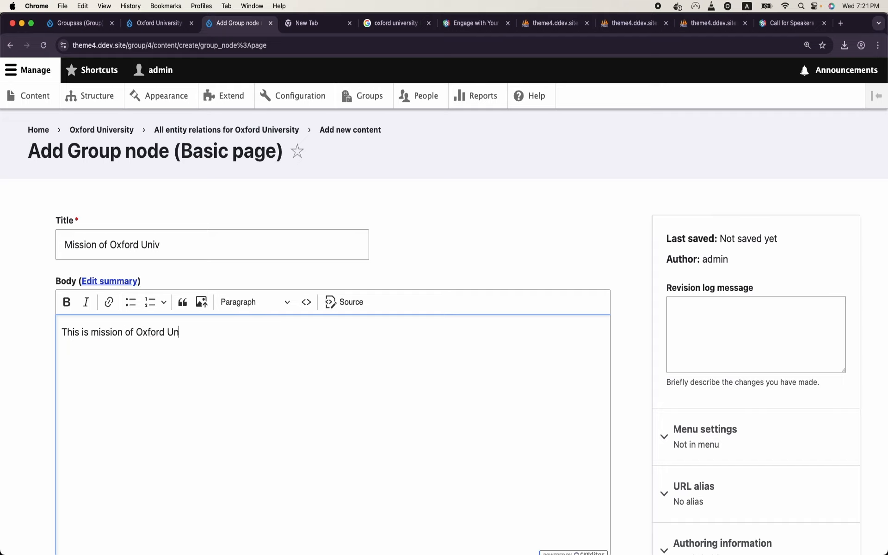
scroll(333, 278, "down", 5)
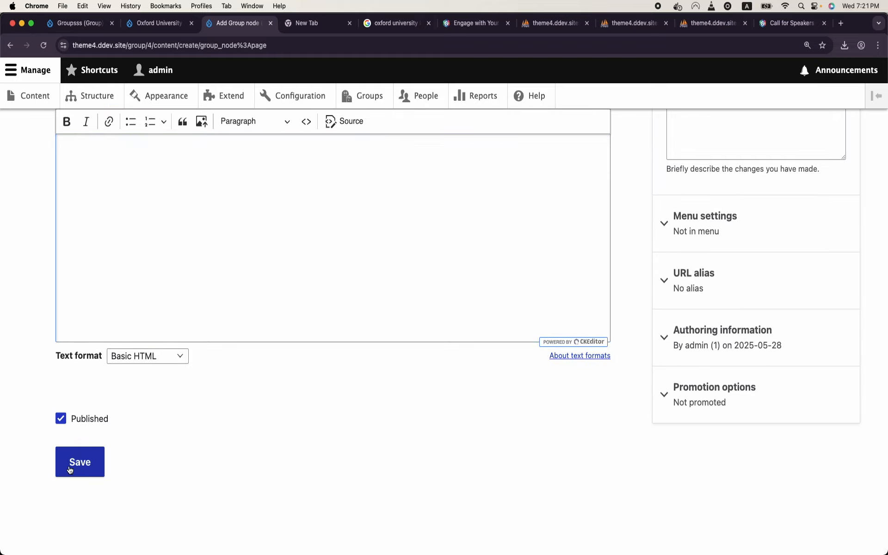
left_click(71, 468)
scroll(346, 366, "down", 6)
scroll(347, 367, "up", 7)
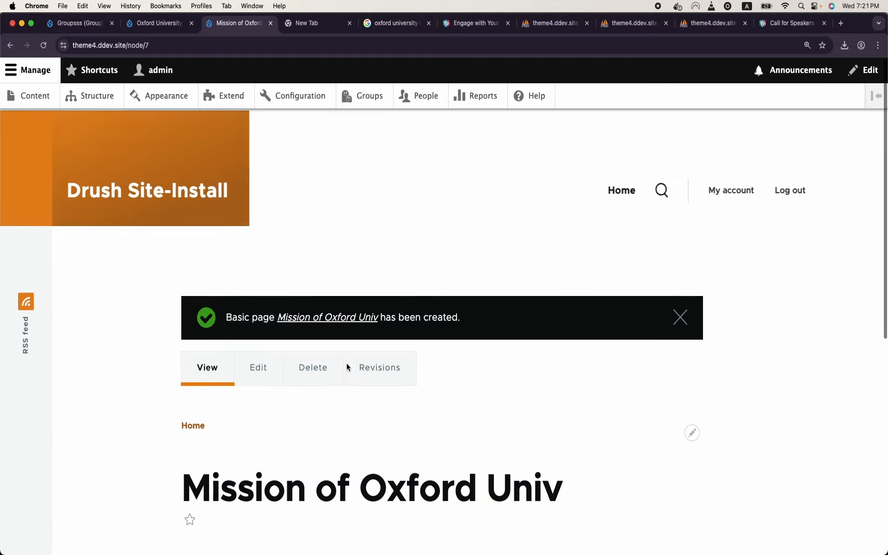
scroll(347, 367, "down", 4)
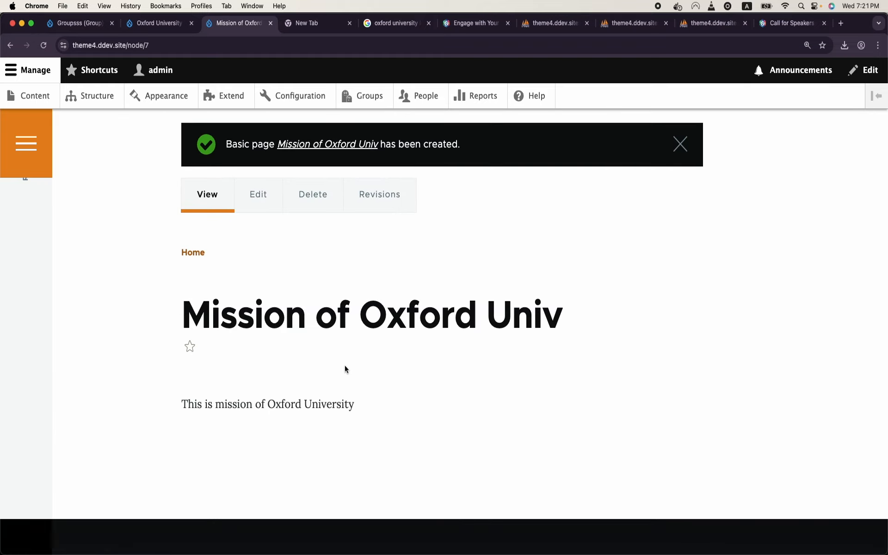
scroll(345, 369, "up", 4)
left_click(381, 95)
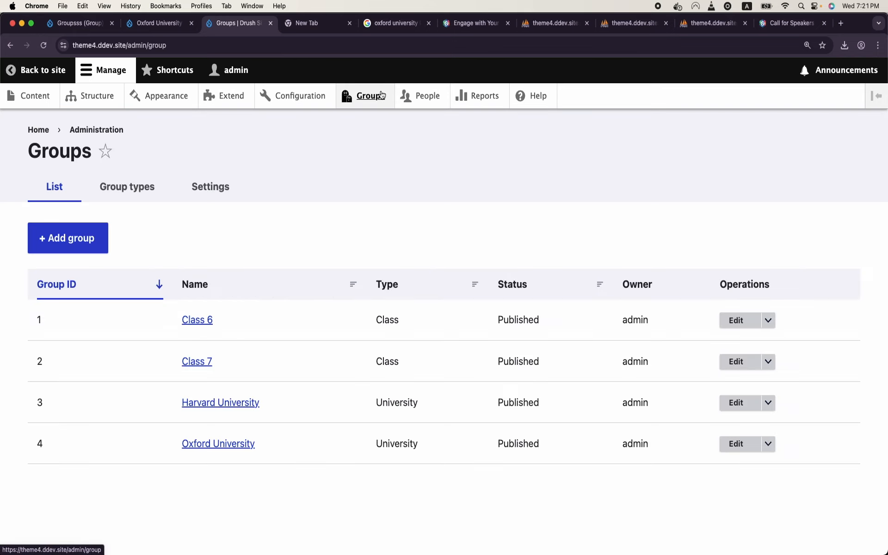
Step: Review the Harvard University group page, then the Oxford University page with its logo
left_click(233, 402)
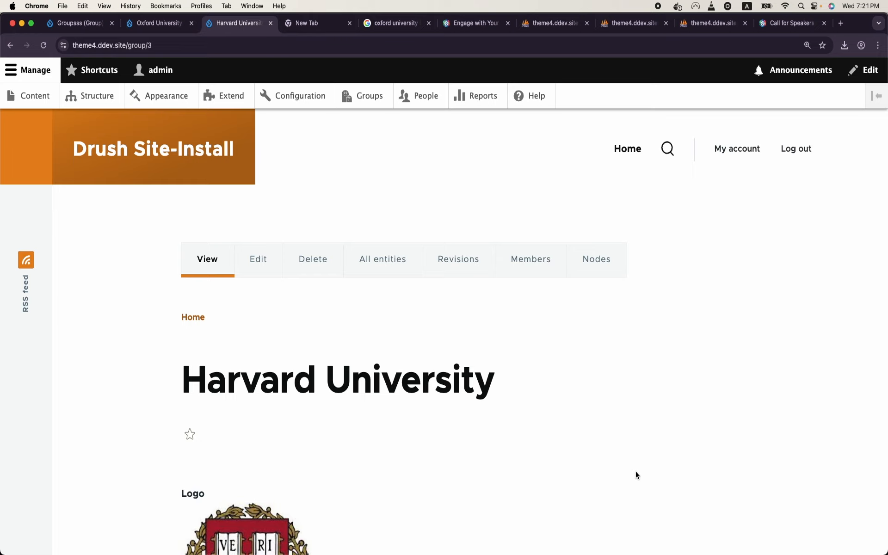
scroll(636, 475, "down", 3)
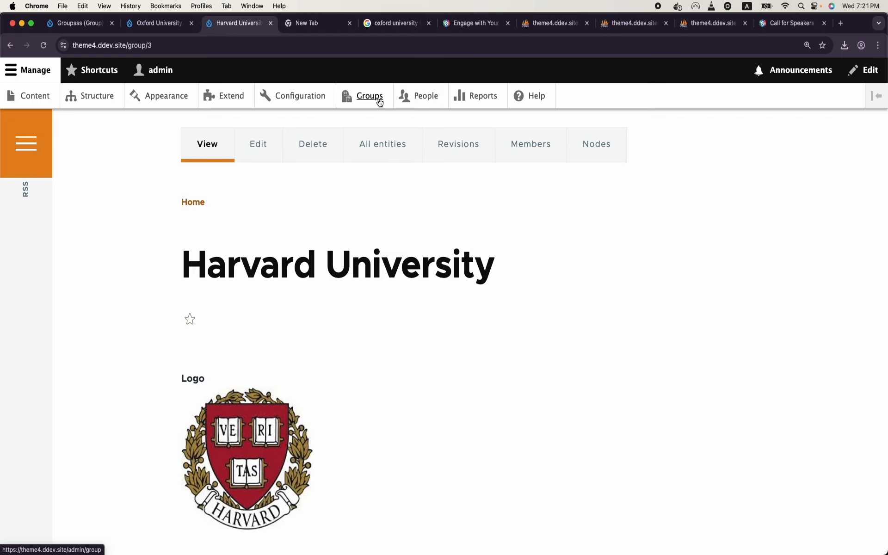
left_click(376, 98)
left_click(228, 445)
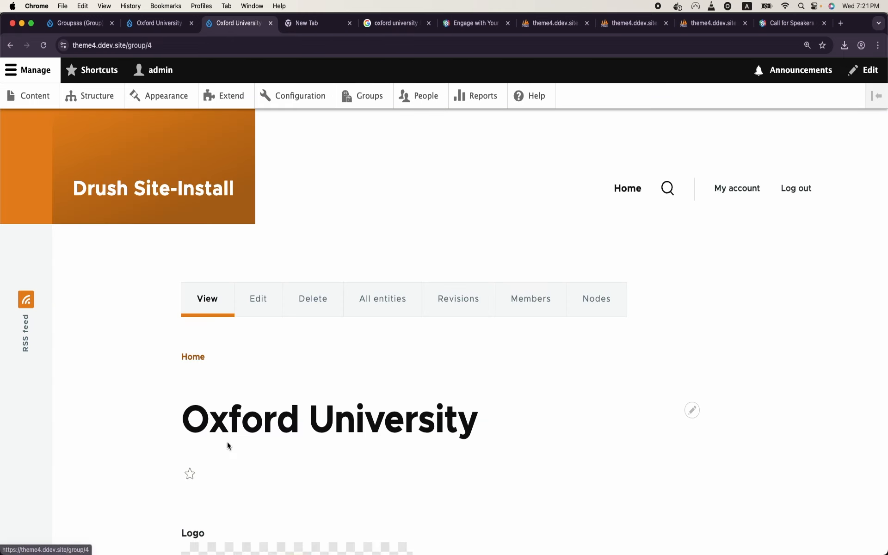
scroll(687, 322, "down", 2)
mouse_move(699, 470)
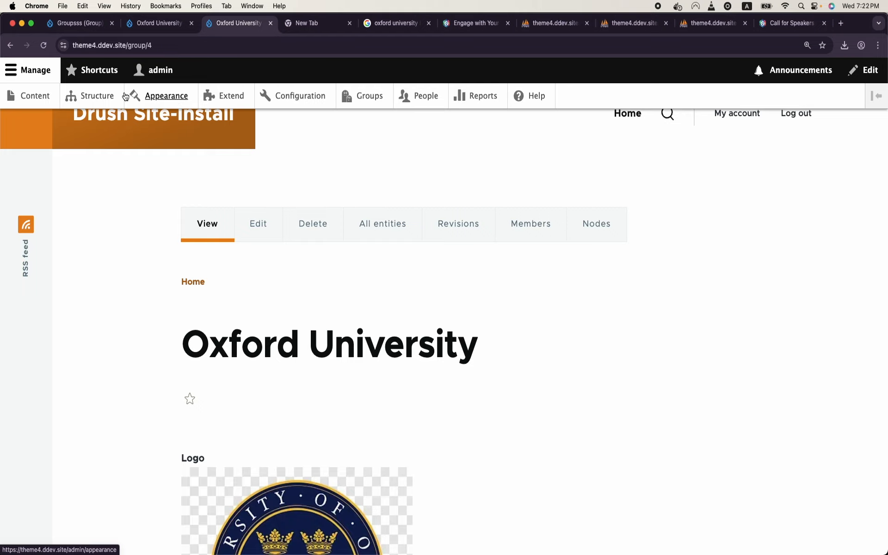
left_click(98, 97)
scroll(95, 298, "down", 6)
Step: Start a new view named University Content that shows Basic page content
left_click(83, 444)
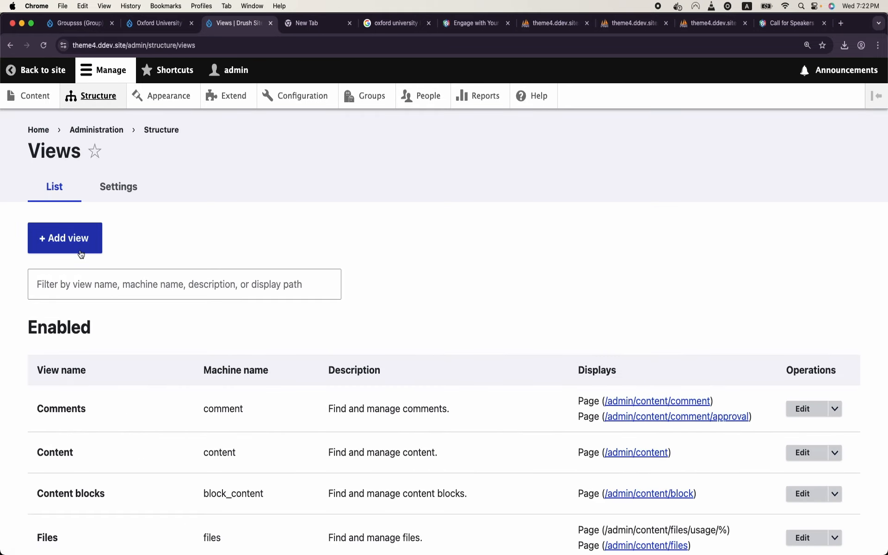
left_click(80, 251)
left_click(100, 271)
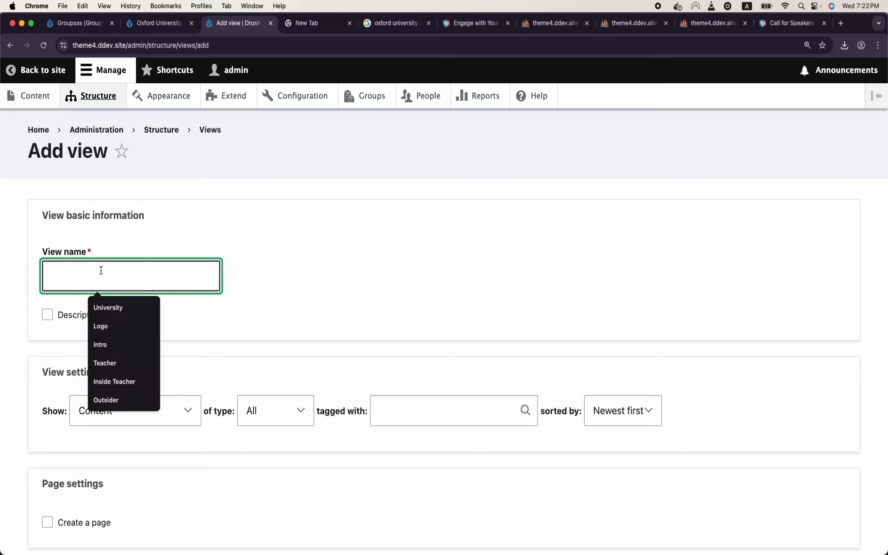
type("Group Content")
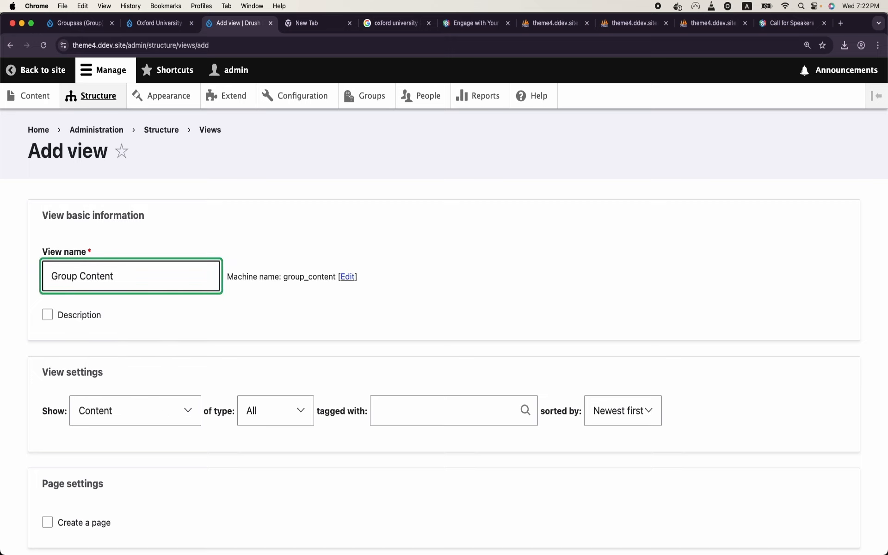
key("alt+shift+Left")
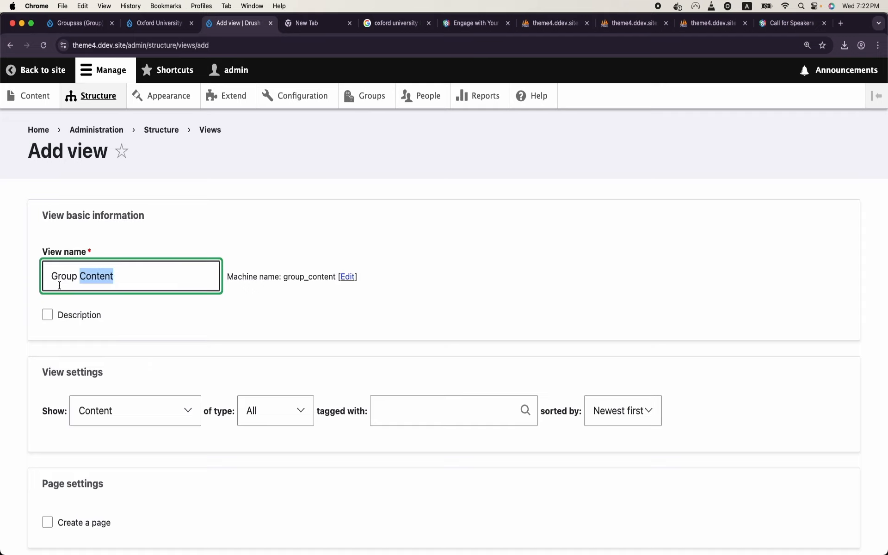
double_click(59, 285)
type("Univ")
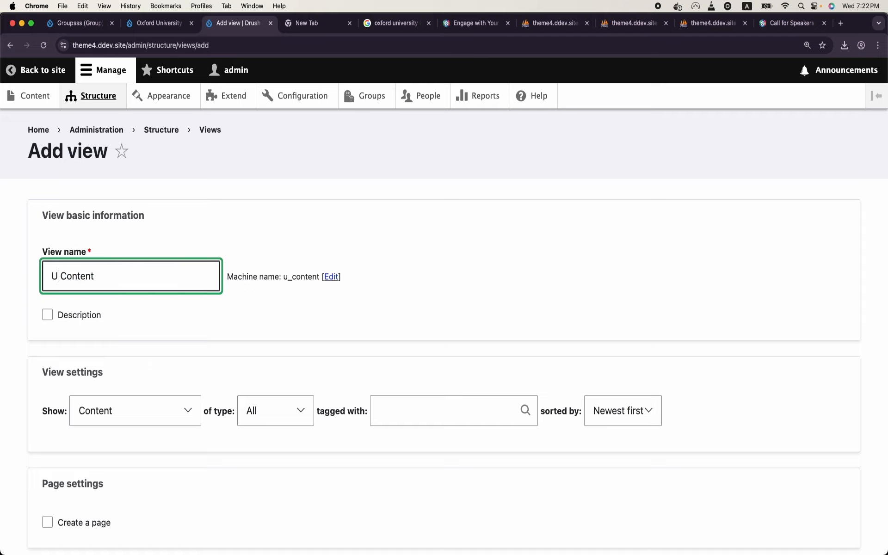
type("ersity")
scroll(18, 248, "down", 3)
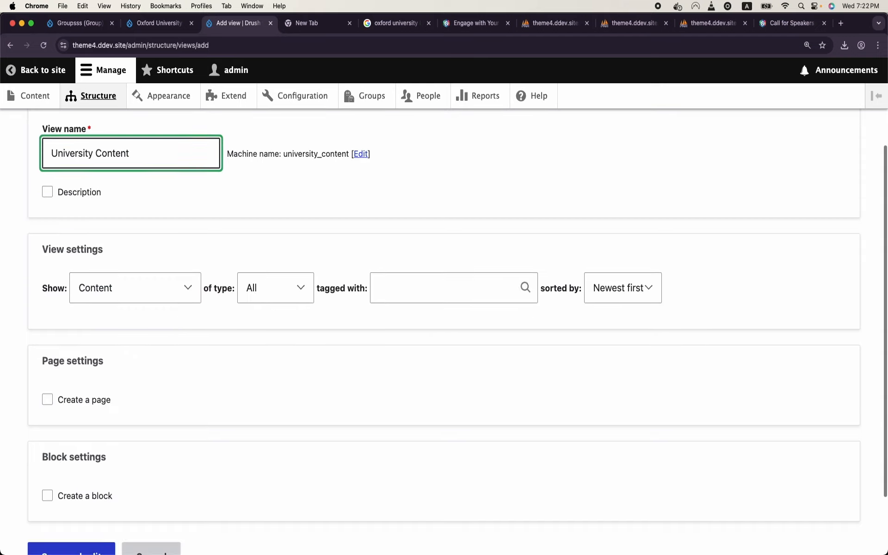
left_click(287, 287)
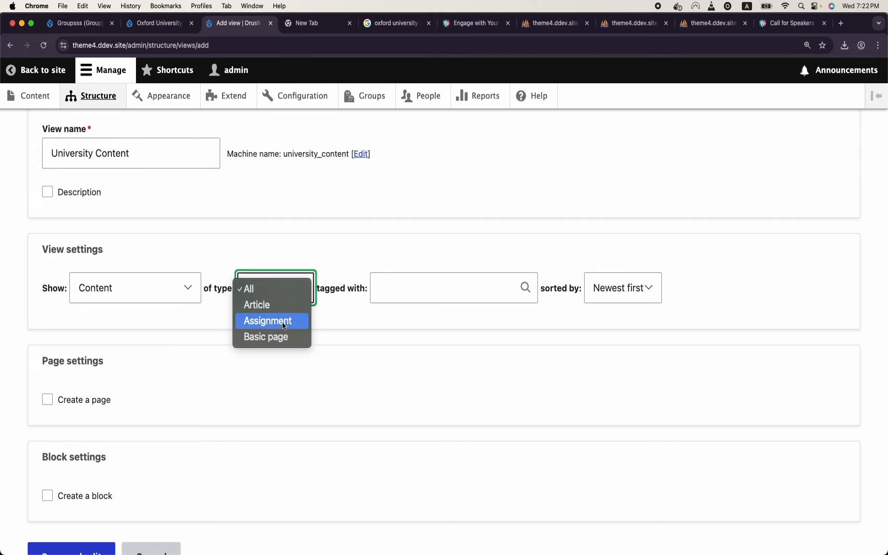
left_click(282, 337)
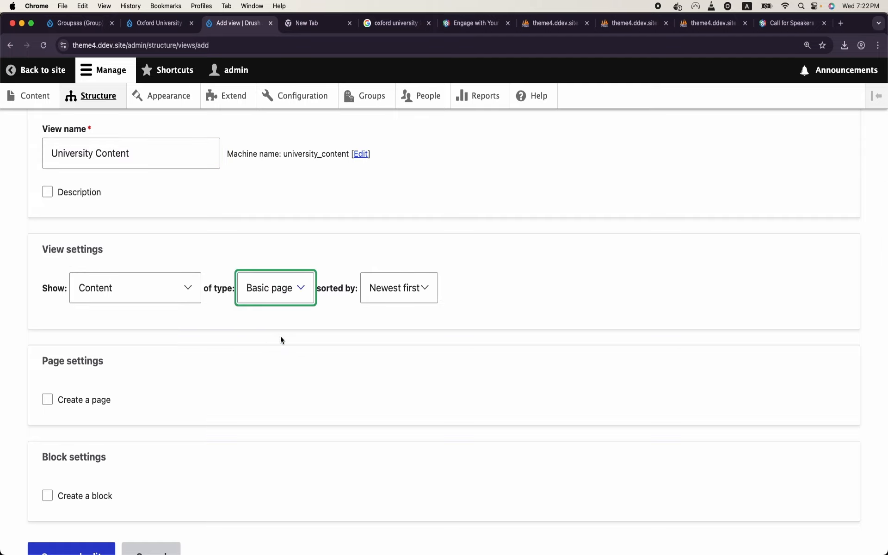
Step: Add a block display titled Mission and save the view
scroll(281, 339, "down", 2)
left_click(47, 415)
scroll(74, 414, "down", 5)
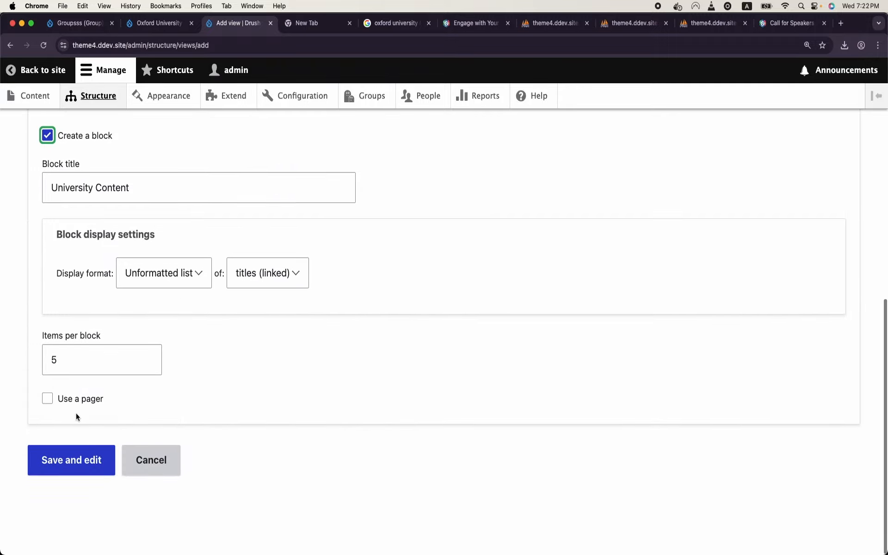
triple_click(114, 208)
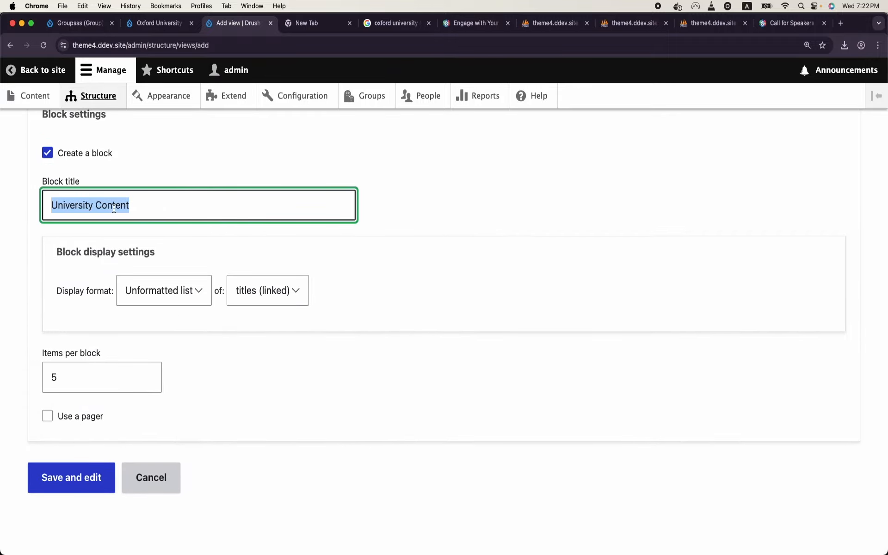
type("Mission")
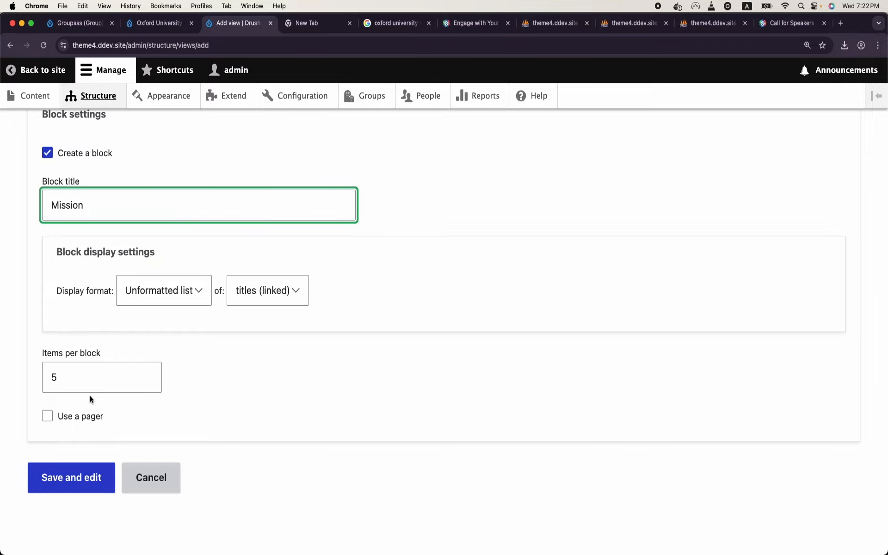
left_click(91, 476)
scroll(343, 407, "down", 10)
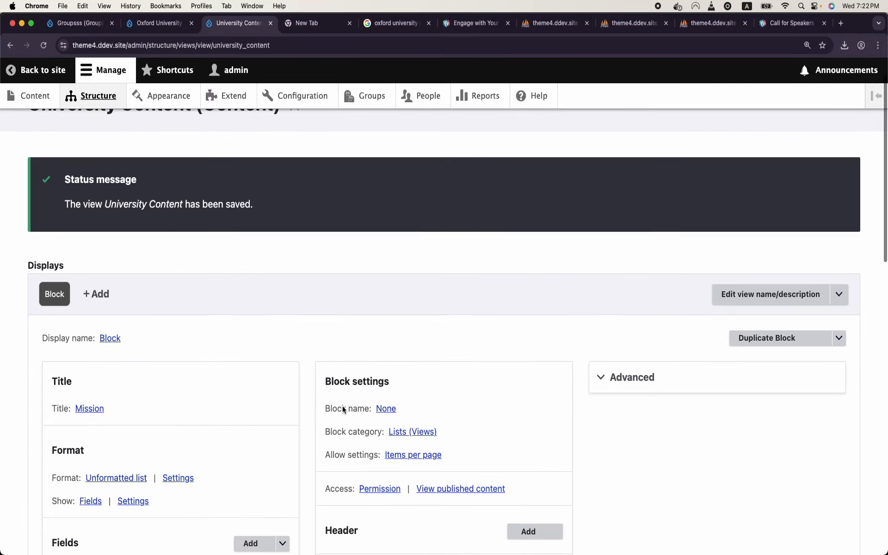
scroll(342, 407, "up", 5)
scroll(343, 409, "up", 3)
scroll(343, 409, "down", 12)
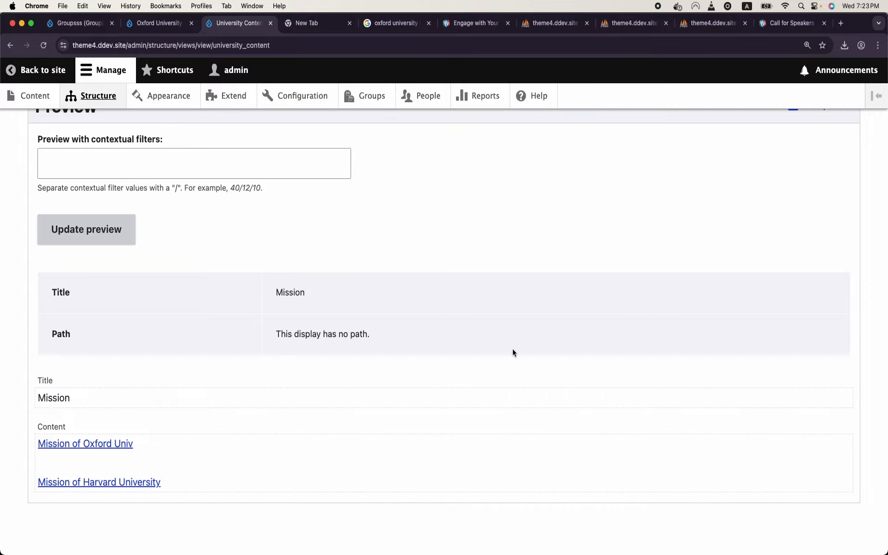
scroll(513, 349, "up", 15)
scroll(512, 350, "down", 10)
scroll(512, 350, "up", 6)
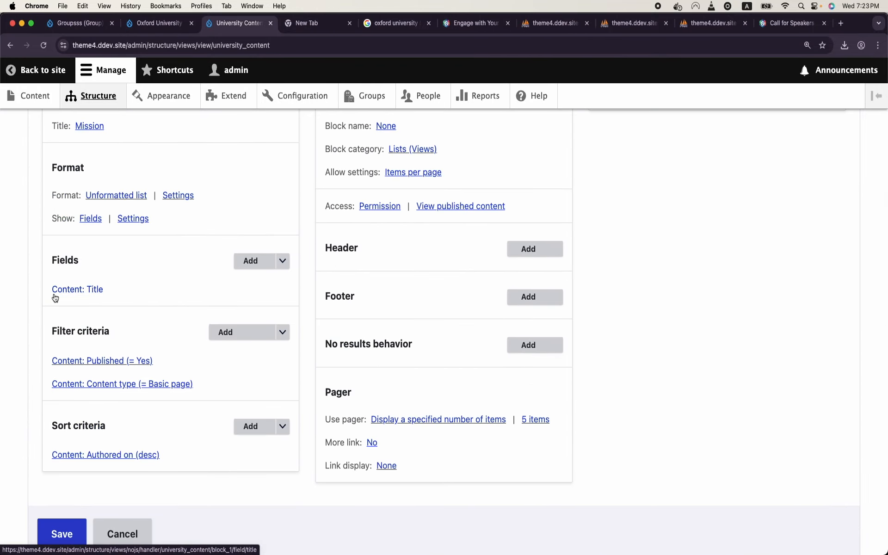
mouse_move(441, 553)
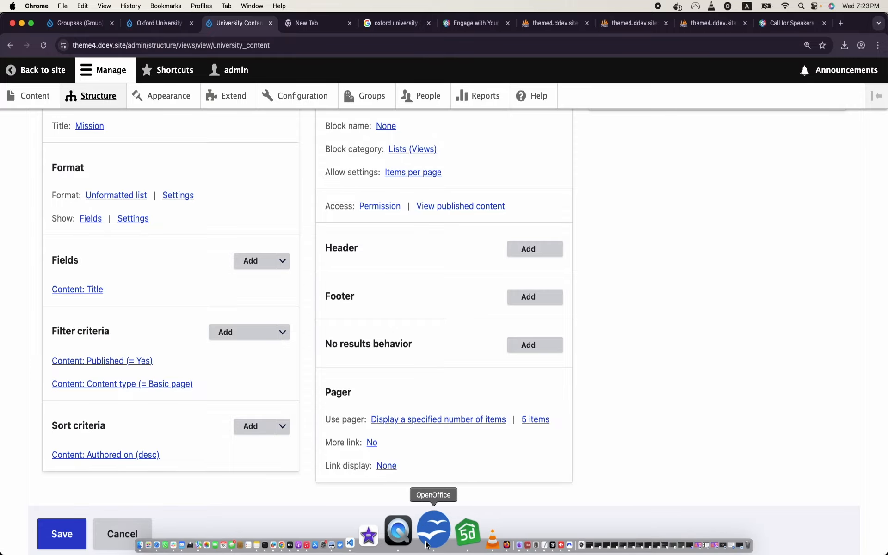
left_click(433, 532)
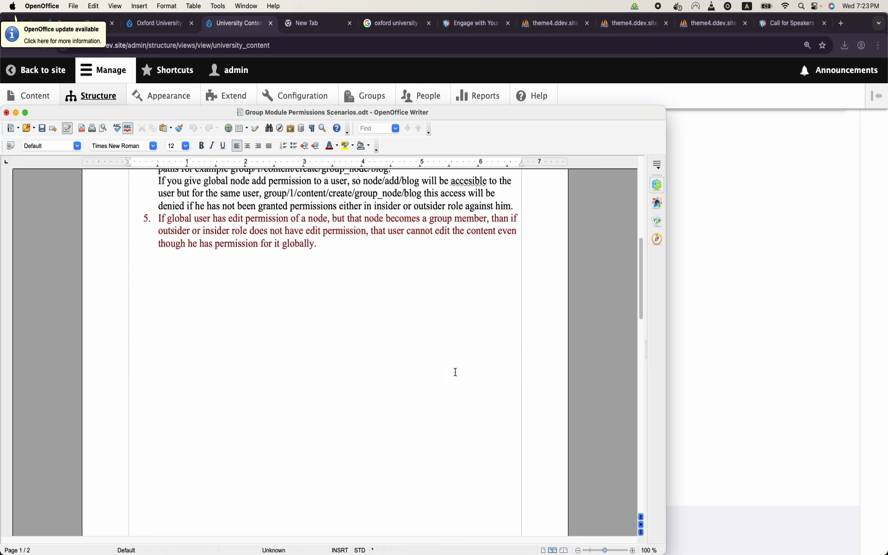
Step: Scroll to the Nodes (Assignment) table in the permissions scenarios document and select it
scroll(455, 373, "down", 5)
scroll(455, 372, "down", 4)
scroll(455, 372, "up", 15)
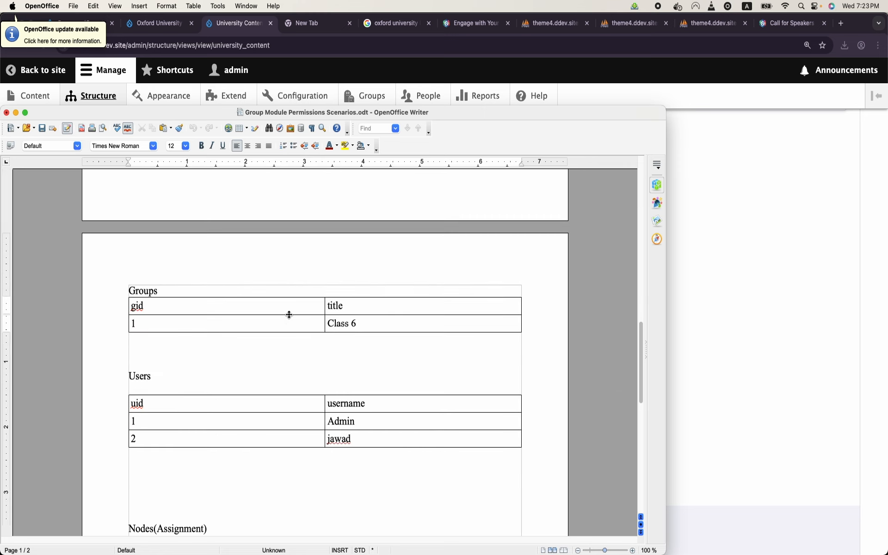
scroll(229, 431, "down", 5)
scroll(229, 432, "down", 3)
left_click(252, 393)
key("Up")
key("Up")
key("shift+Down")
key("shift+Down")
key("shift+Down")
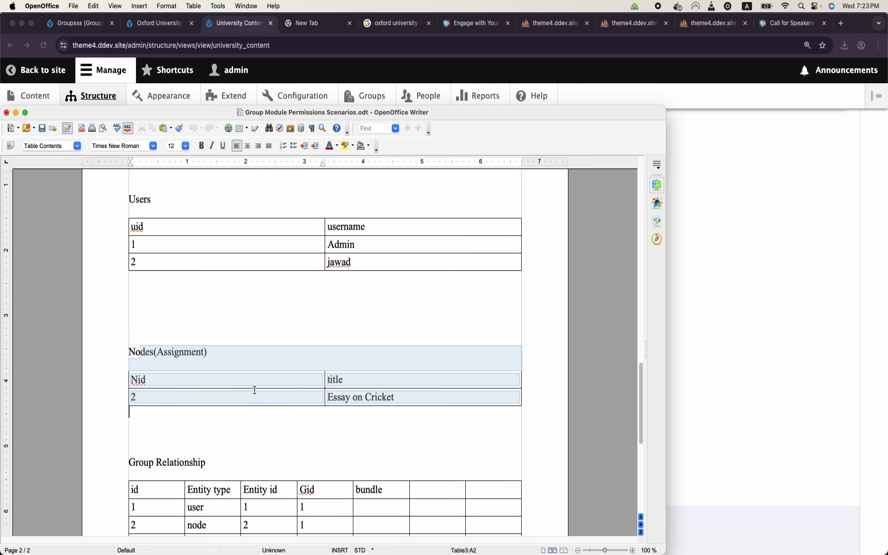
Step: Enter 2 as row 2's Entity id in the Group Relationship table, then focus the Class 6 cell
scroll(254, 390, "down", 5)
scroll(255, 391, "up", 7)
scroll(254, 389, "up", 5)
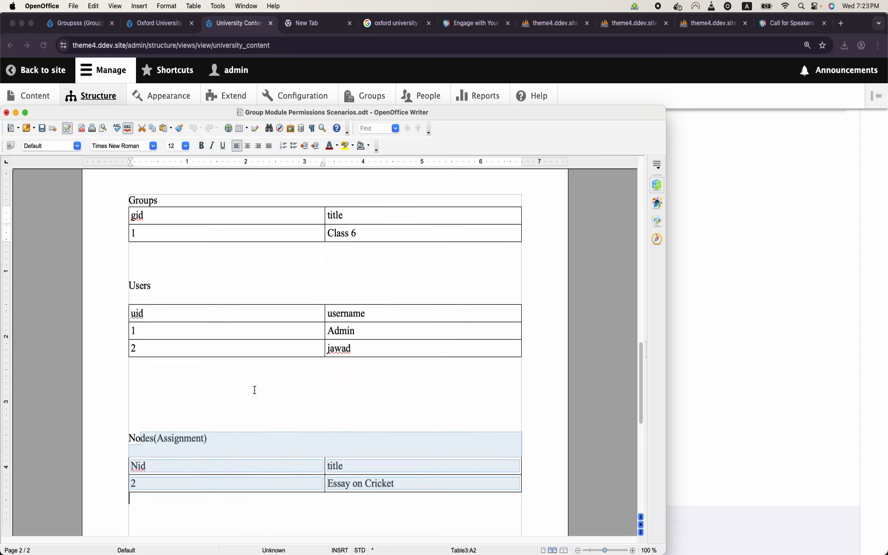
scroll(163, 301, "down", 12)
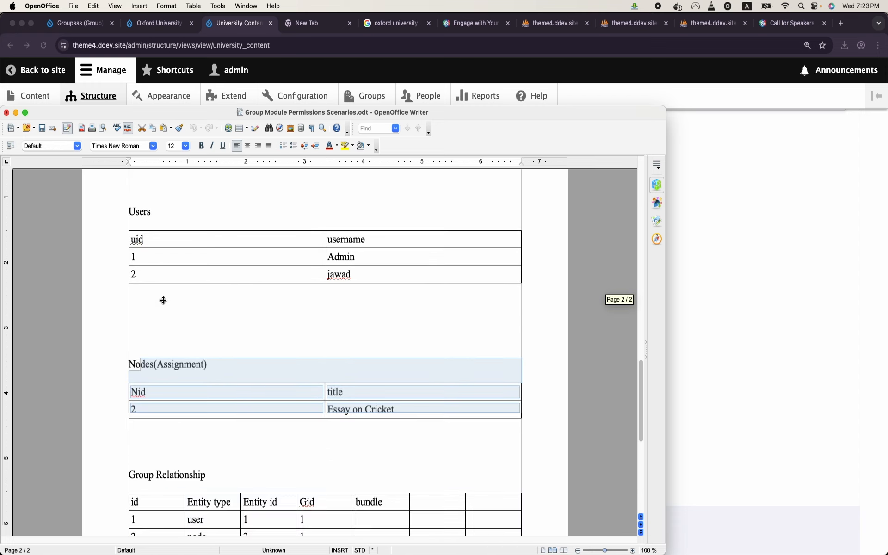
left_click_drag(132, 339, 204, 335)
left_click(246, 401)
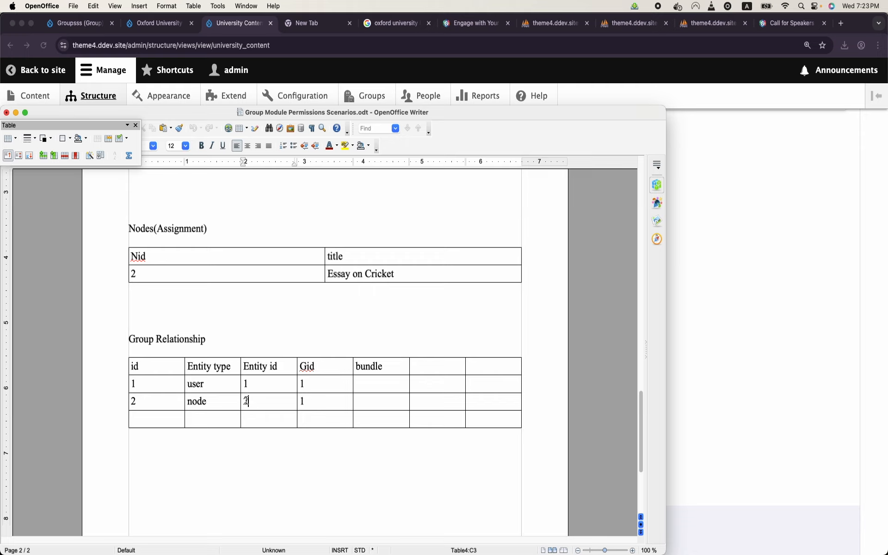
type("2")
left_click(314, 366)
scroll(314, 368, "up", 6)
scroll(313, 368, "up", 5)
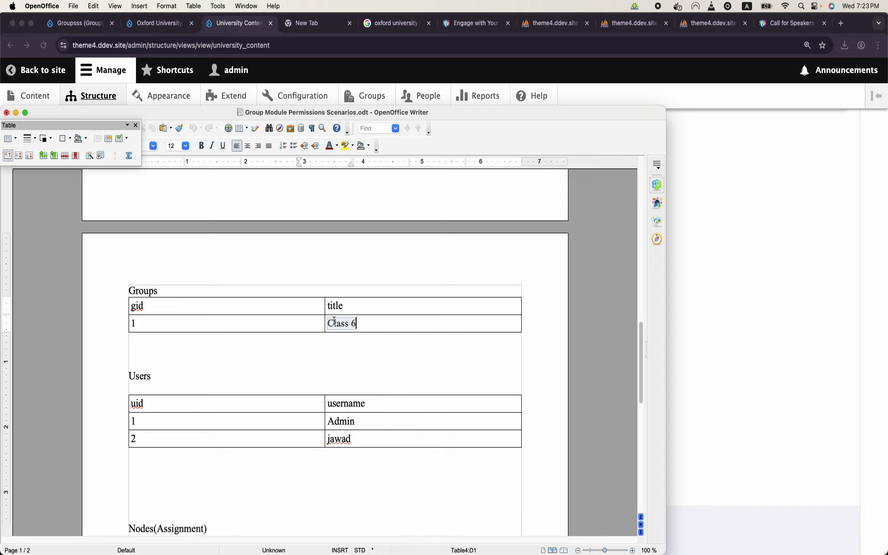
left_click(334, 320)
Step: Glance at the Oxford University page, then expand the University Content view's Advanced settings
left_click(176, 25)
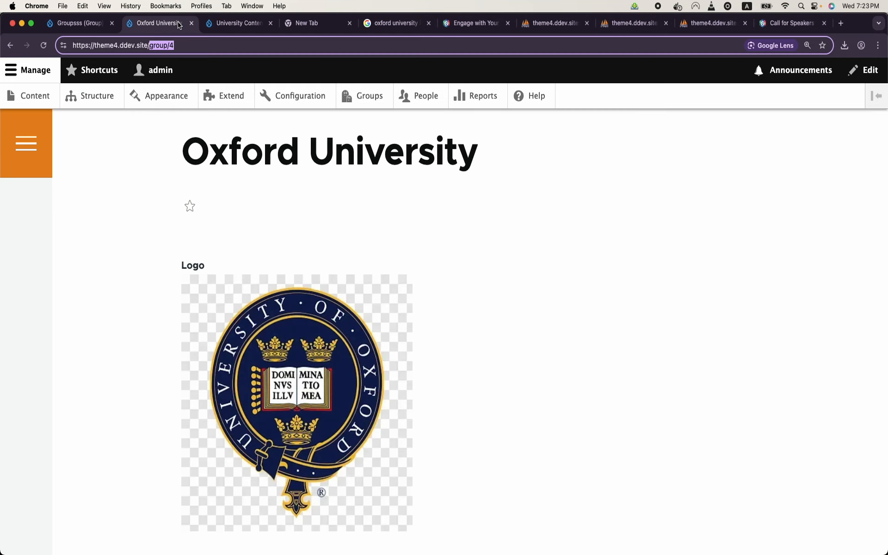
left_click(236, 23)
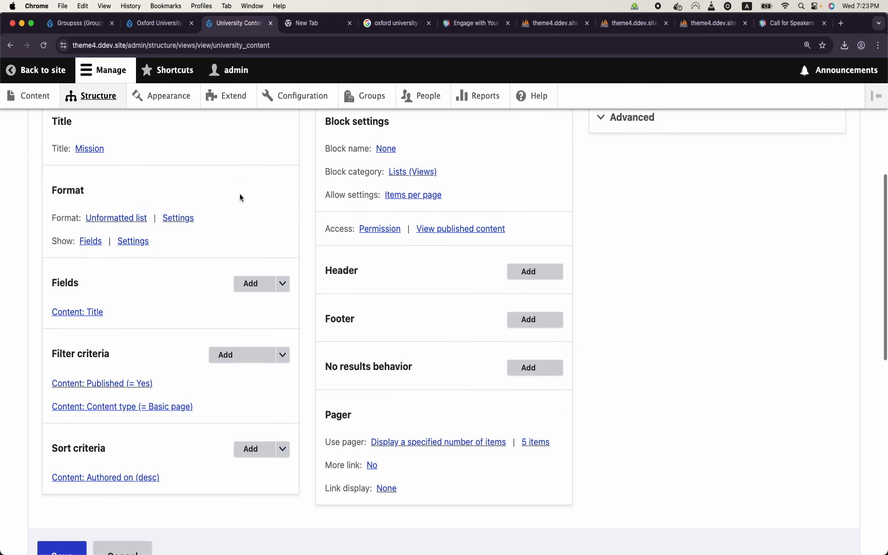
scroll(240, 198, "up", 6)
scroll(126, 333, "down", 4)
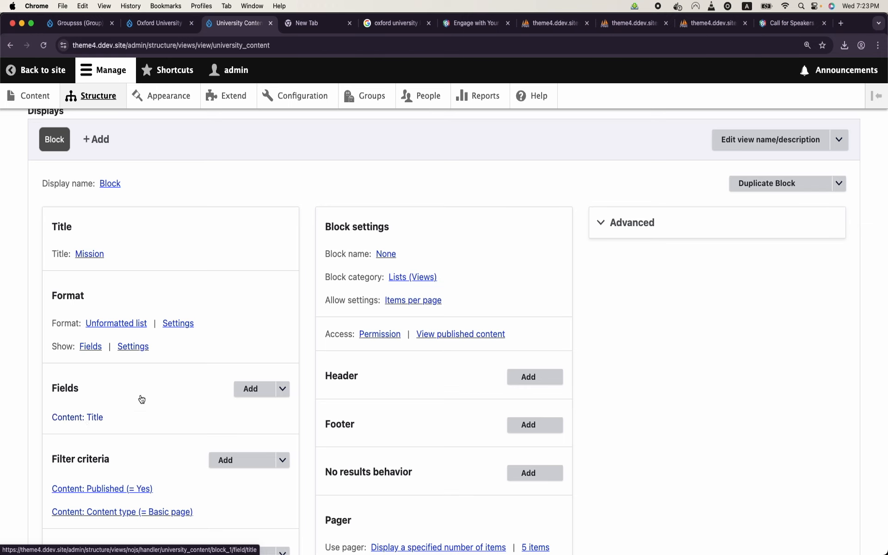
left_click(627, 225)
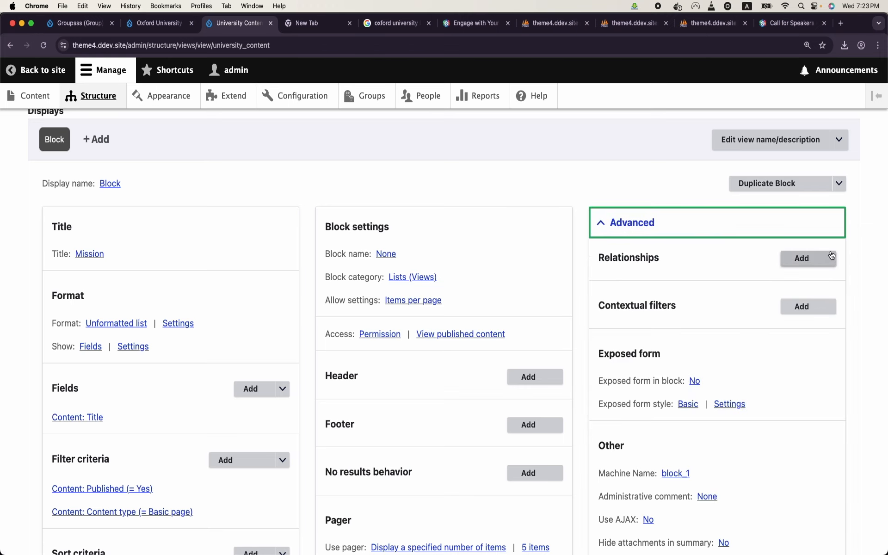
Step: Add a 'Group relationship for Content' relationship to the view and apply it
left_click(818, 258)
left_click(444, 179)
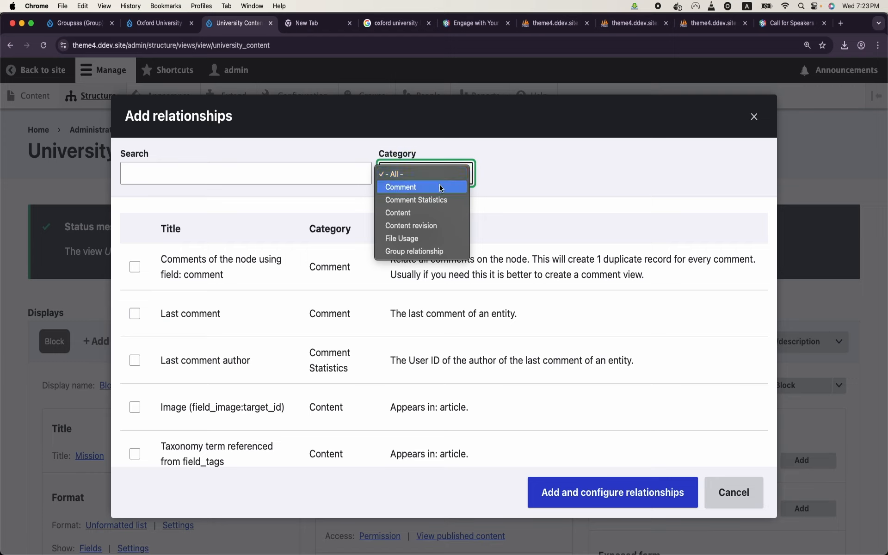
left_click(435, 253)
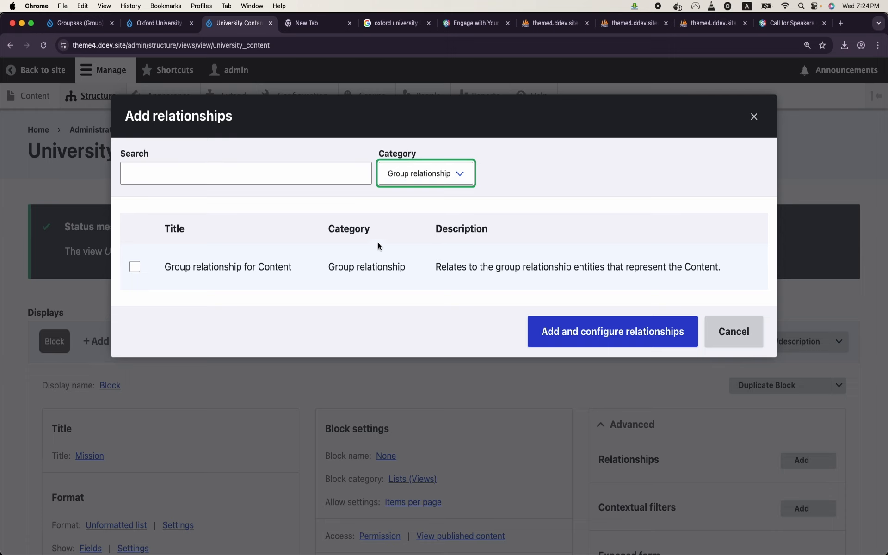
left_click(237, 267)
left_click(582, 361)
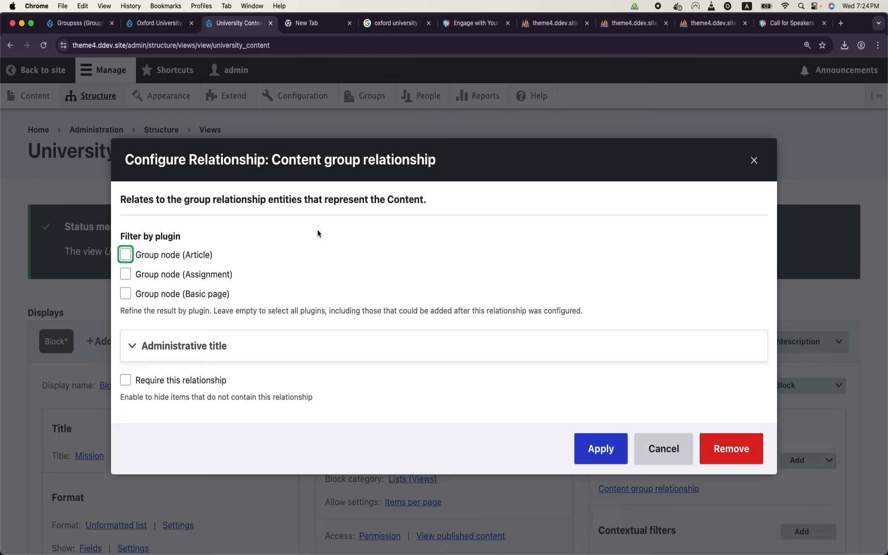
left_click(602, 448)
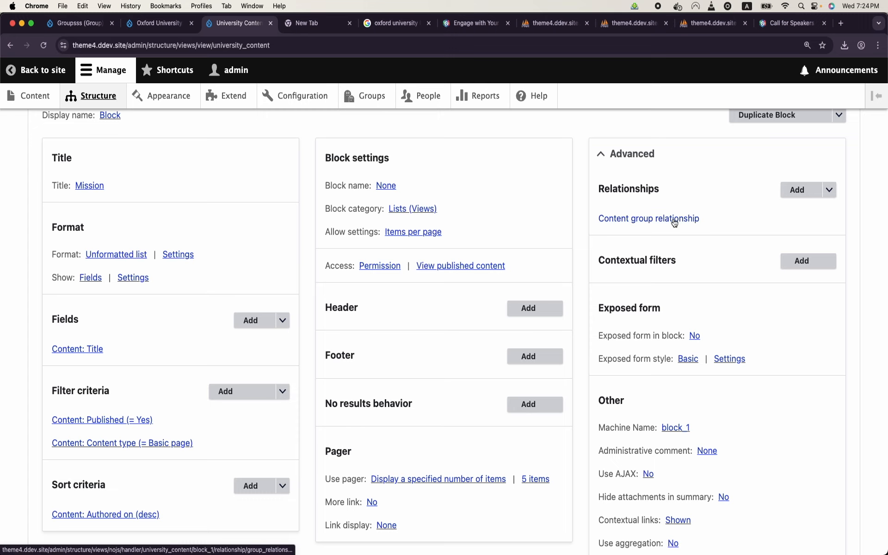
Step: Add a Group relationship built on Content group relationship, with administrative title Main Group
left_click(796, 190)
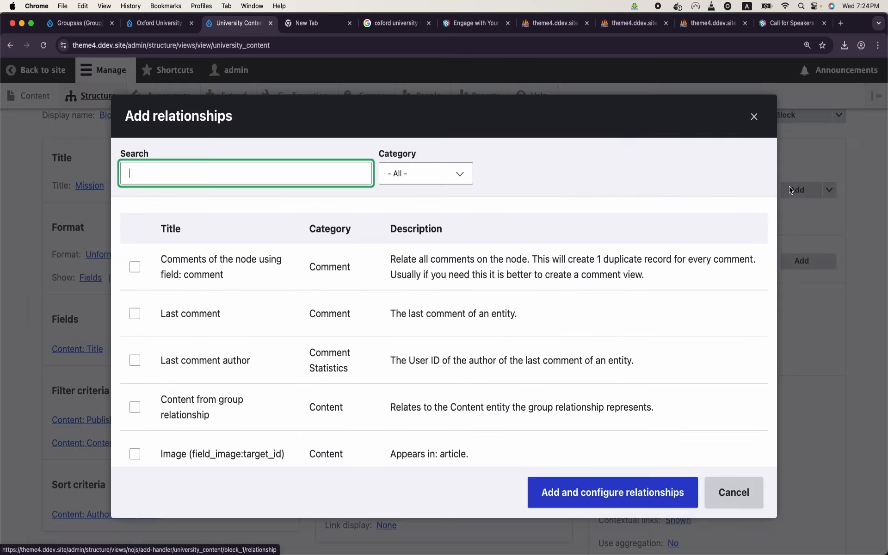
left_click(424, 185)
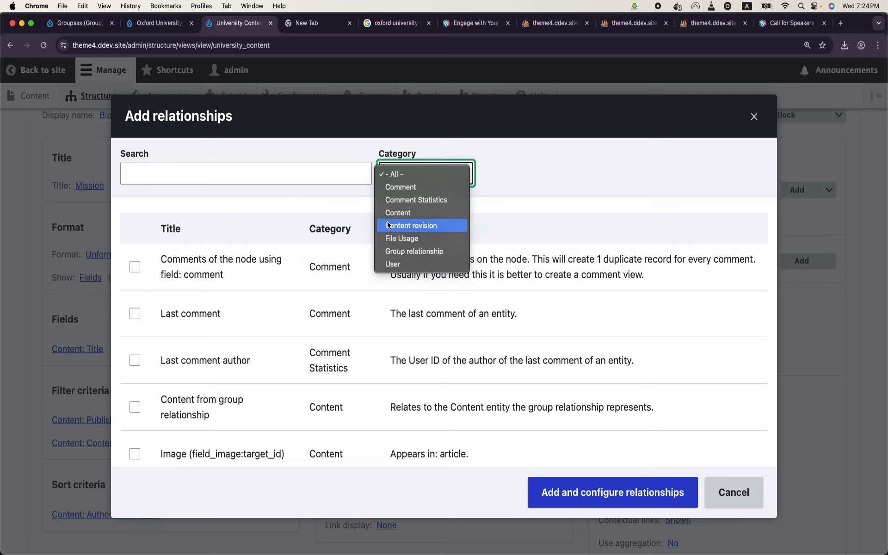
left_click(409, 253)
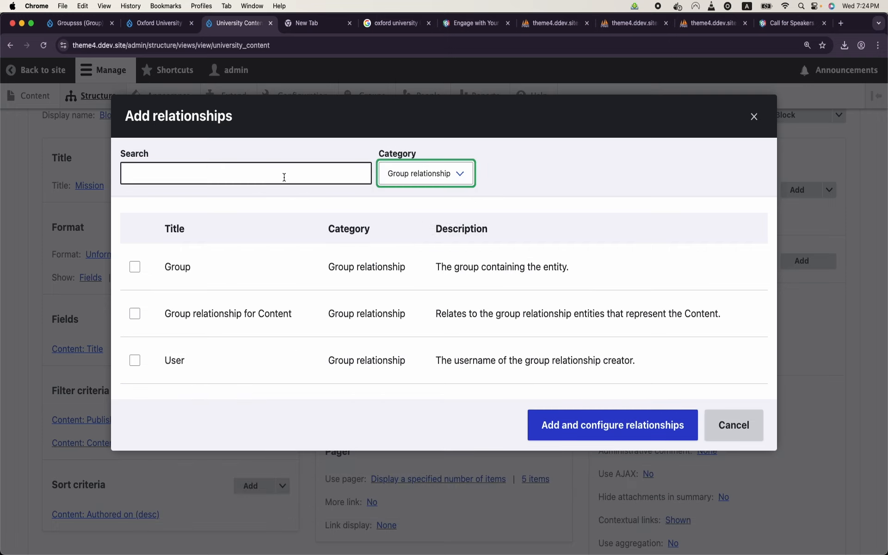
left_click(134, 268)
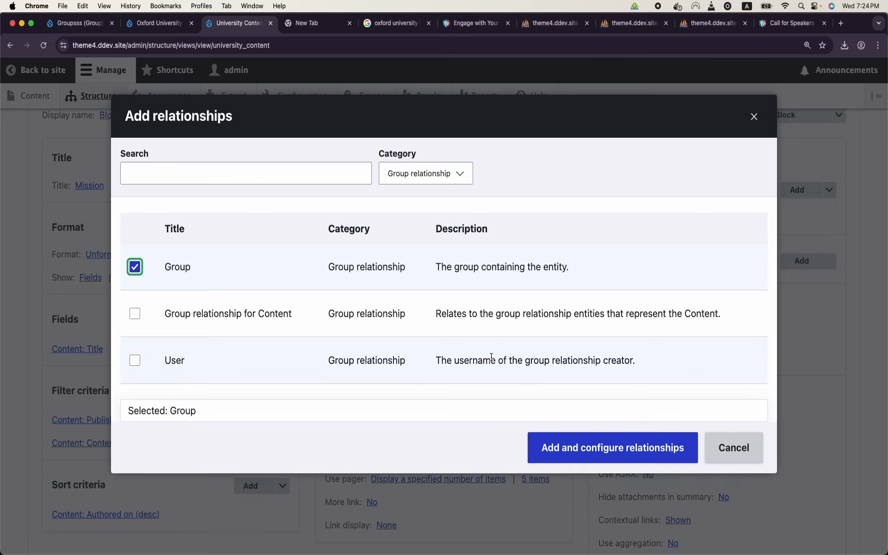
left_click(567, 446)
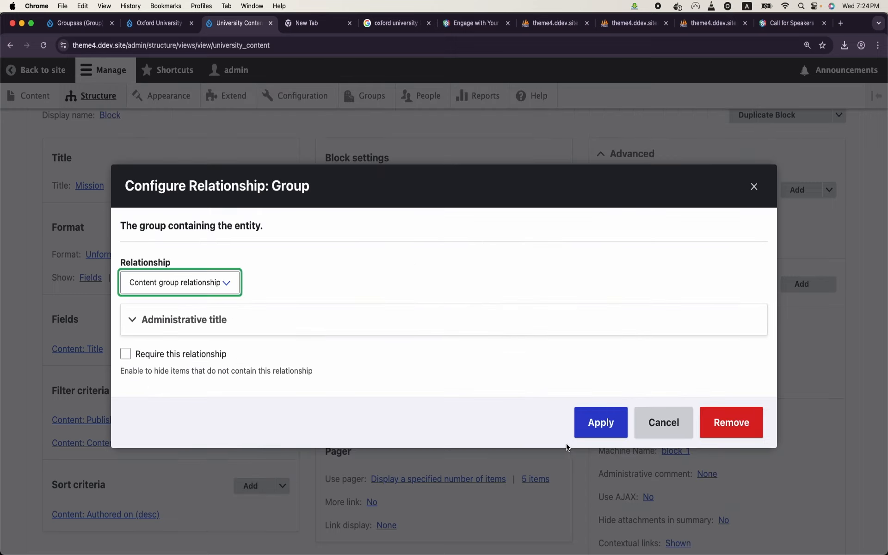
left_click(208, 290)
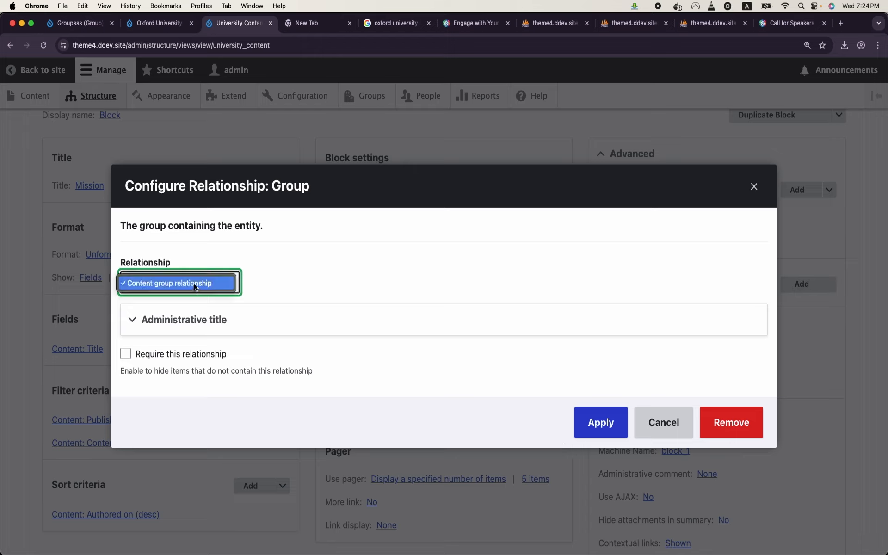
left_click(194, 287)
left_click(194, 319)
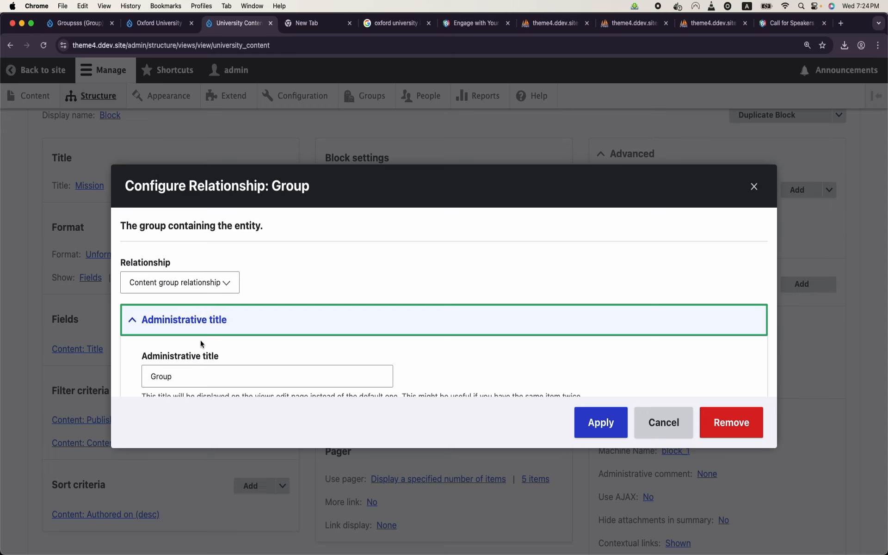
left_click(146, 376)
type("Main")
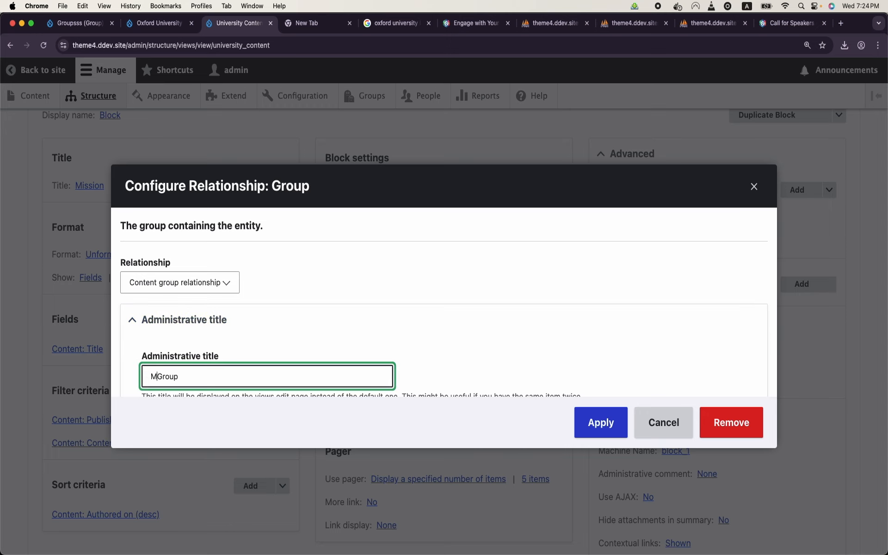
left_click(580, 419)
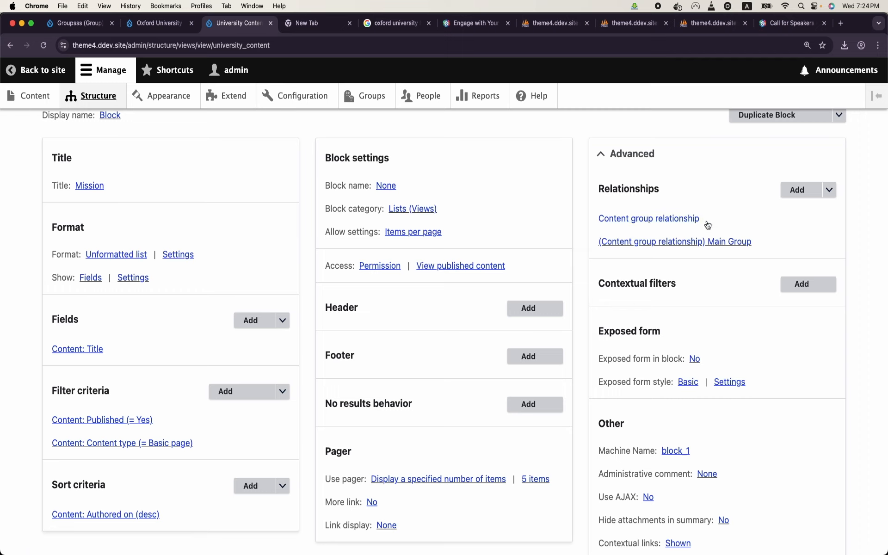
Step: Add the ID (Group) contextual filter, found by searching 'id'
left_click(802, 282)
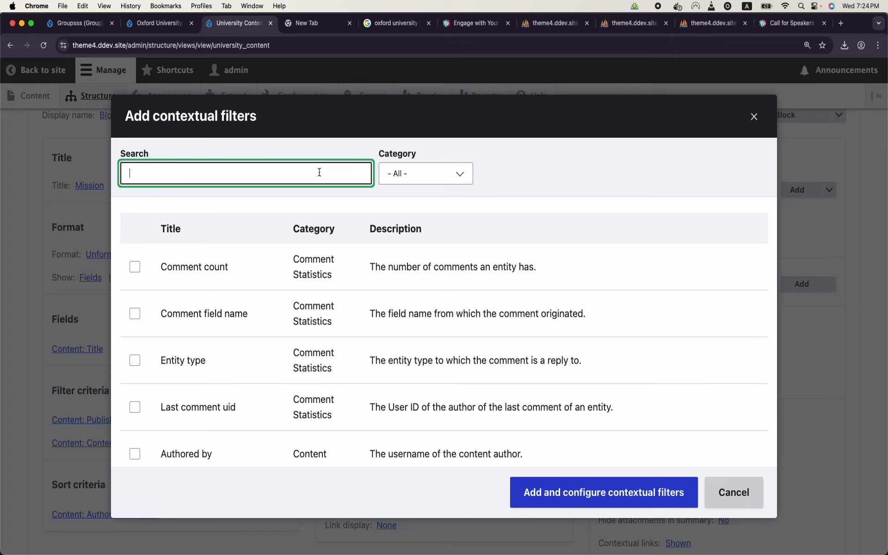
type("groupid")
key("BackSpace")
key("BackSpace")
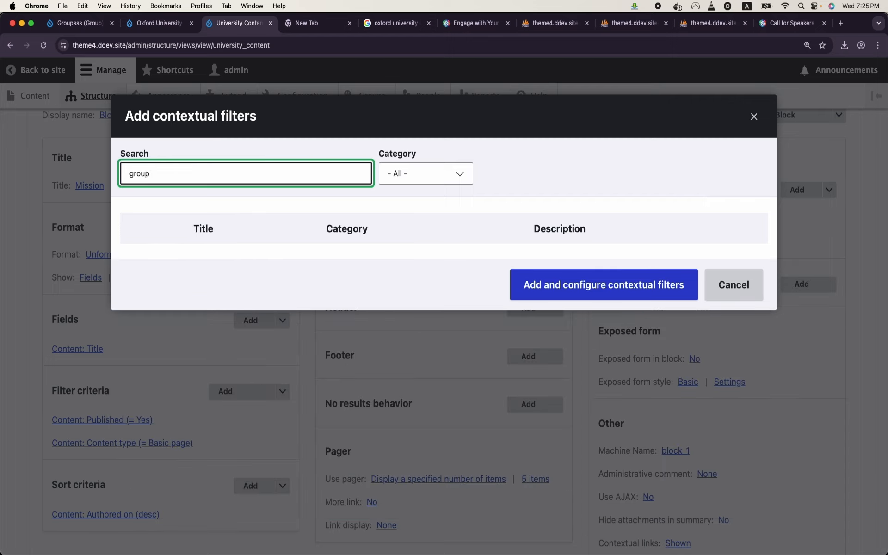
scroll(353, 296, "down", 7)
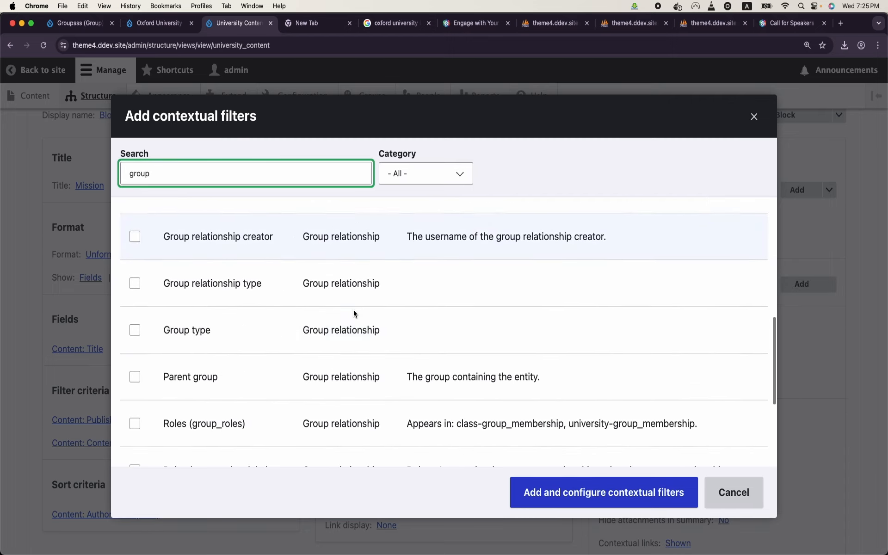
left_click(260, 179)
key("BackSpace")
key("BackSpace")
key("BackSpace")
key("BackSpace")
key("BackSpace")
type("id")
scroll(300, 296, "down", 2)
scroll(299, 298, "down", 5)
left_click(135, 209)
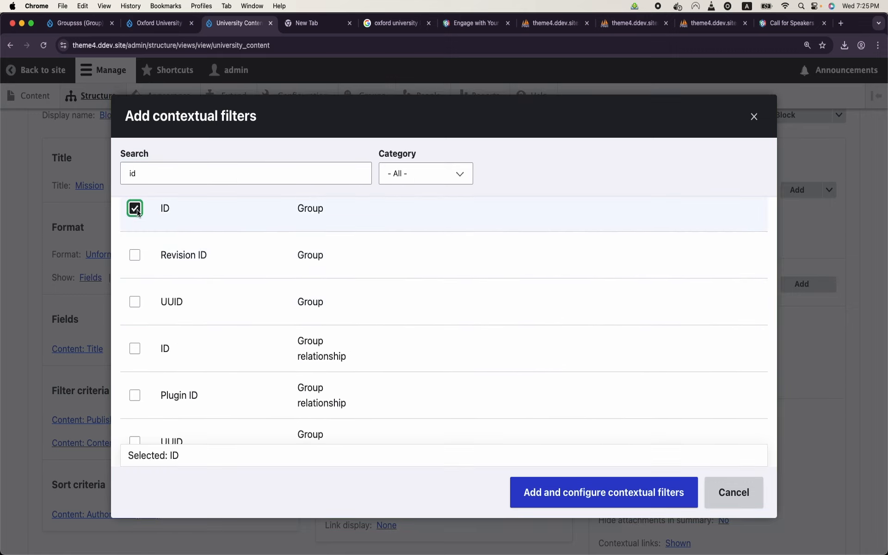
left_click(598, 504)
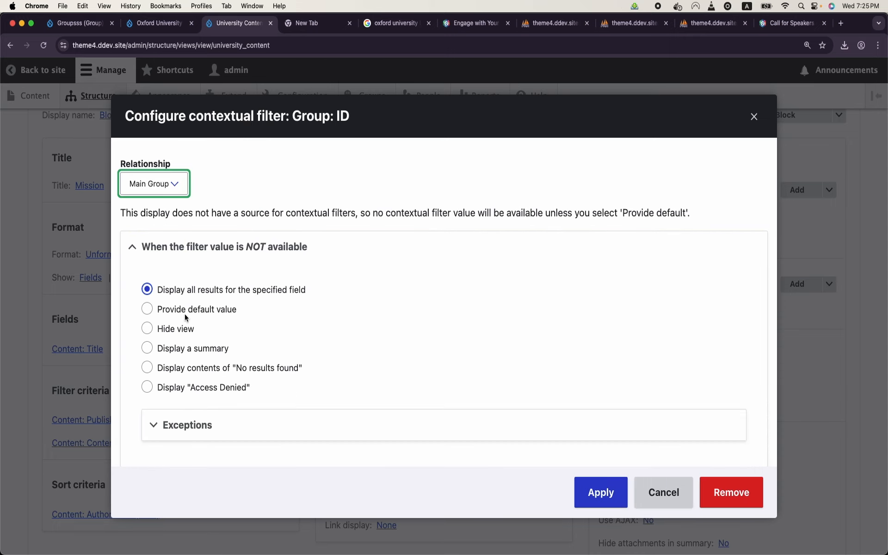
Step: Make the filter default to Group ID from URL and apply it
left_click(188, 318)
left_click(256, 357)
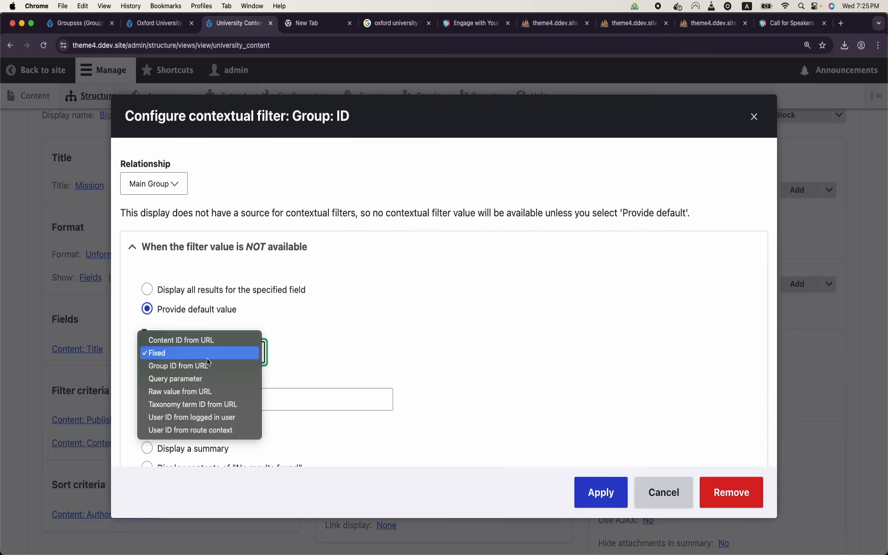
left_click(204, 368)
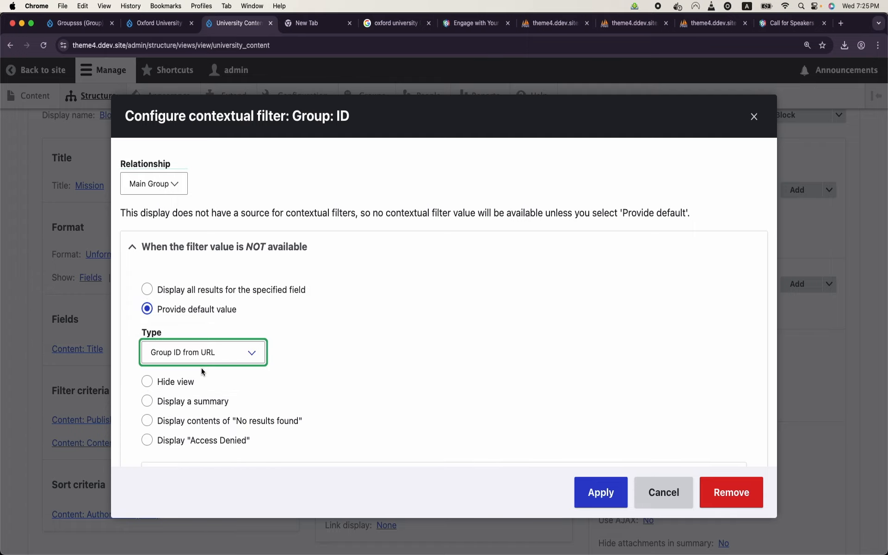
left_click(597, 494)
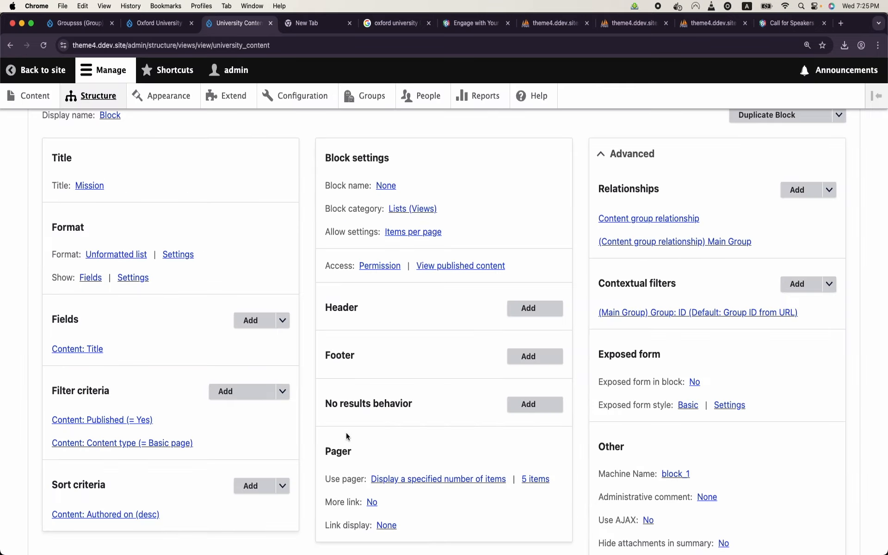
scroll(347, 433, "down", 10)
Step: Save the view and preview it with contextual filter value 3
left_click(61, 292)
scroll(193, 296, "down", 10)
scroll(193, 296, "down", 6)
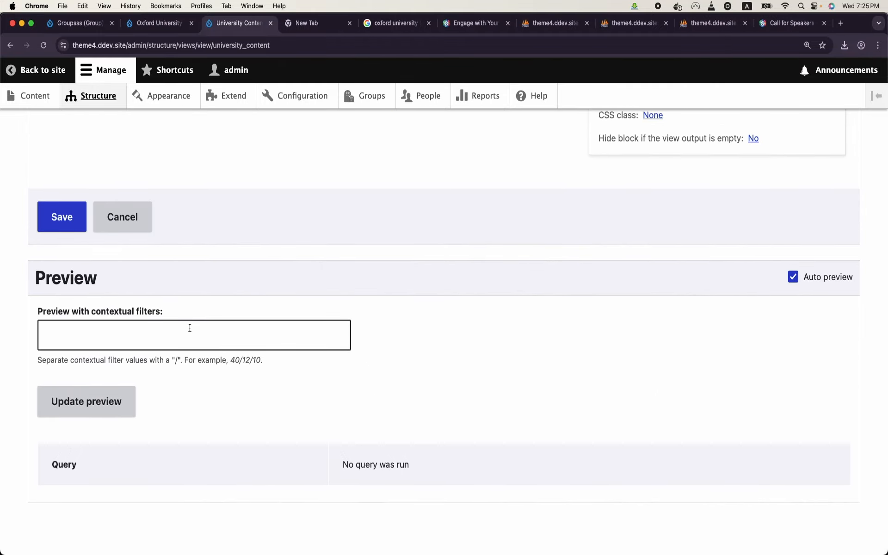
left_click(190, 328)
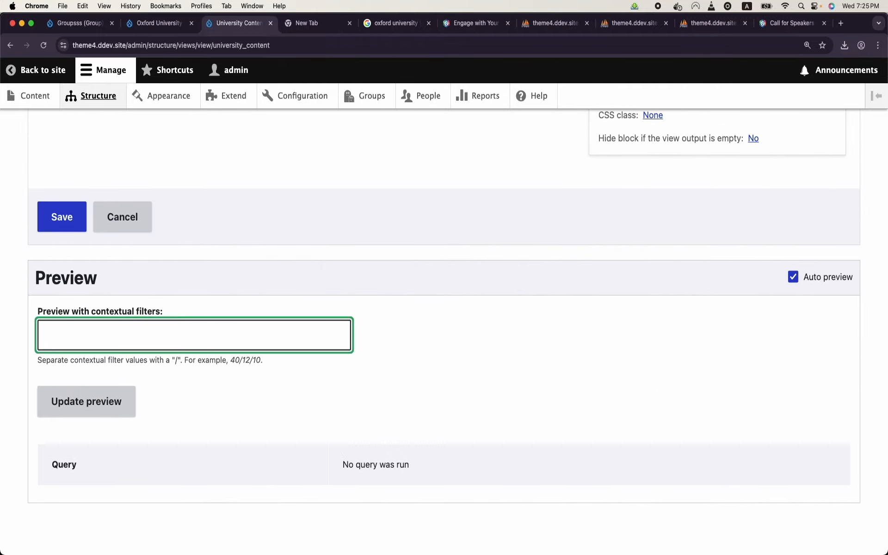
type("3")
left_click(123, 411)
scroll(123, 410, "down", 3)
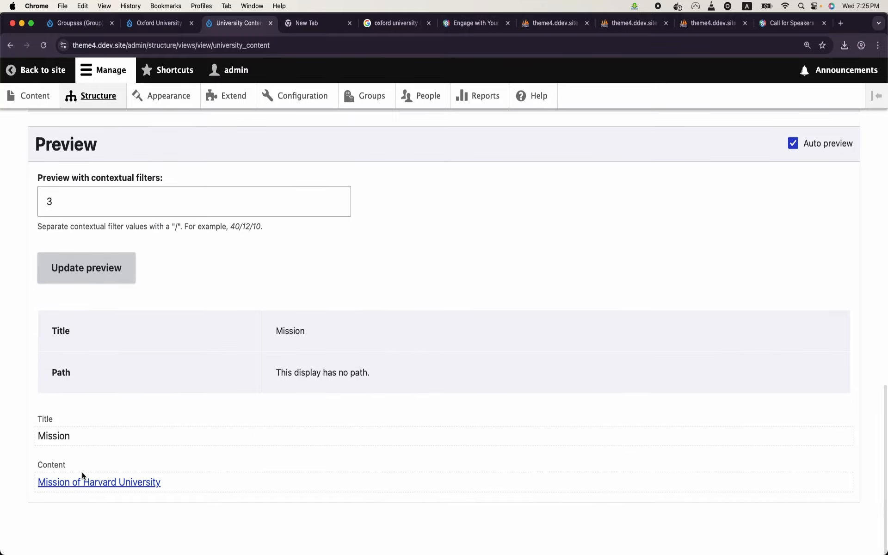
Step: Preview again with group ID 4 to list Oxford's mission
double_click(104, 195)
key("BackSpace")
type("4")
left_click(96, 279)
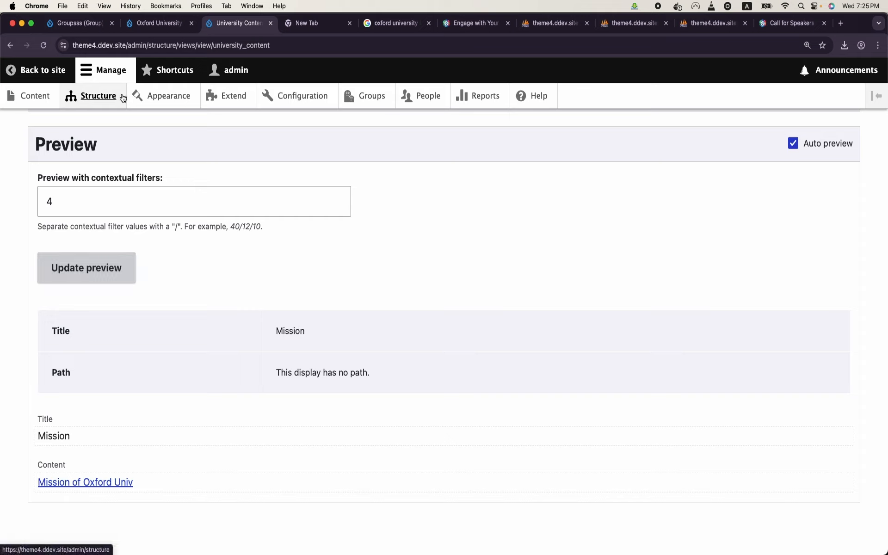
Step: Open the Block layout page in a new Structure tab
right_click(109, 101)
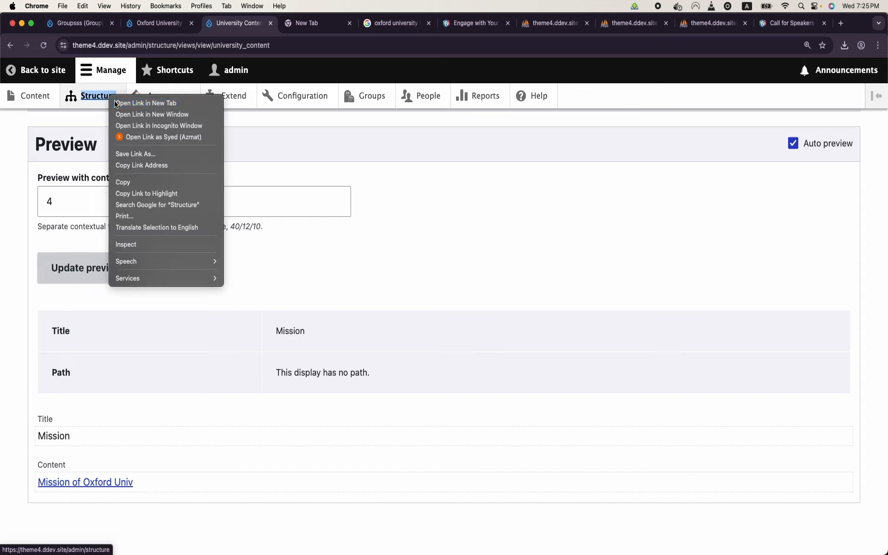
left_click(121, 103)
left_click(293, 22)
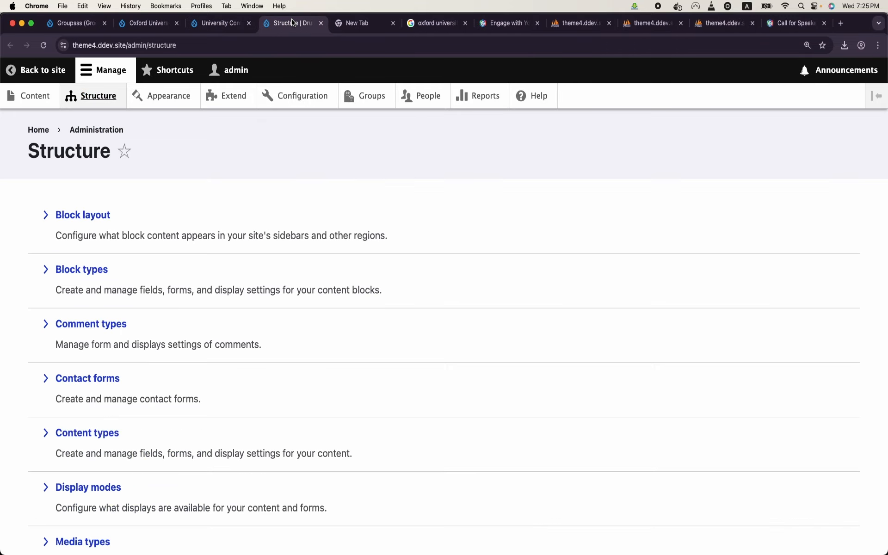
left_click(97, 219)
scroll(185, 306, "down", 15)
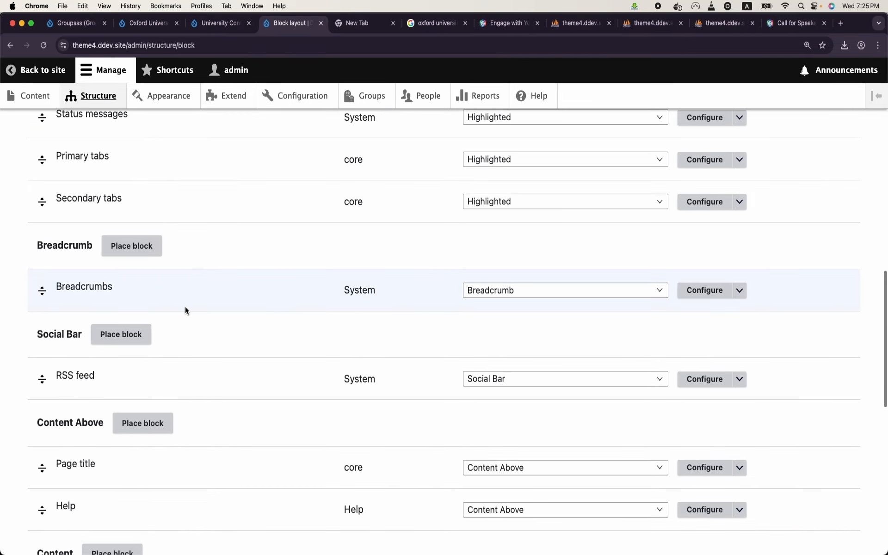
scroll(185, 310, "down", 5)
Step: Place the University Content block, found by filtering 'univ', in the Sidebar region and save it
left_click(111, 360)
left_click(299, 228)
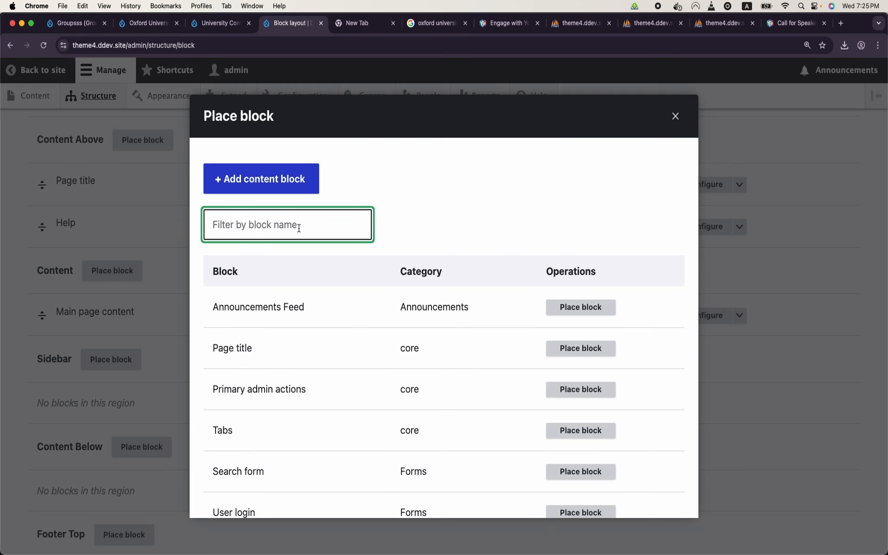
type("miss")
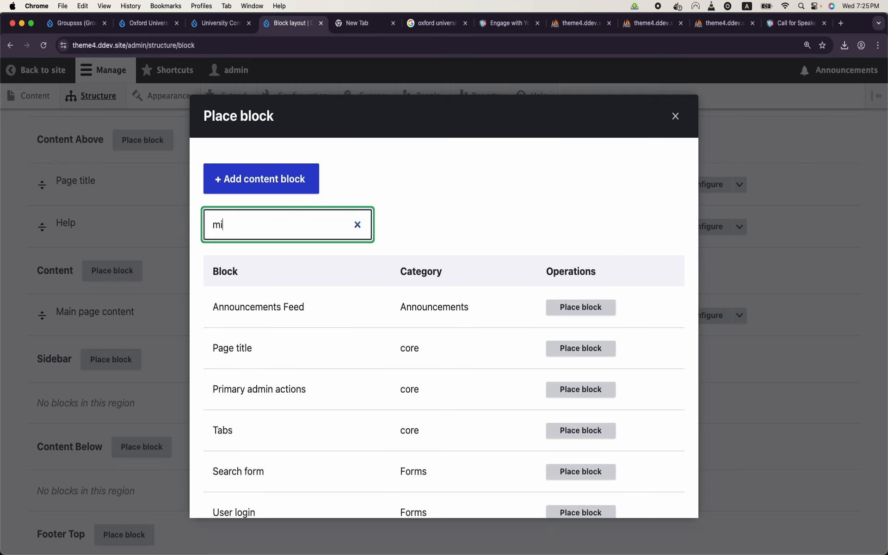
key("BackSpace")
key("BackSpace")
key("BackSpace")
key("BackSpace")
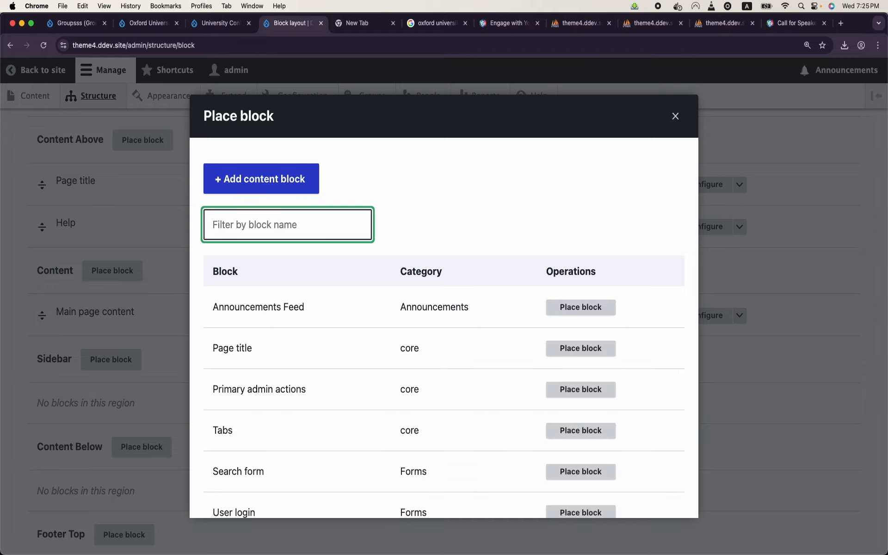
type("g")
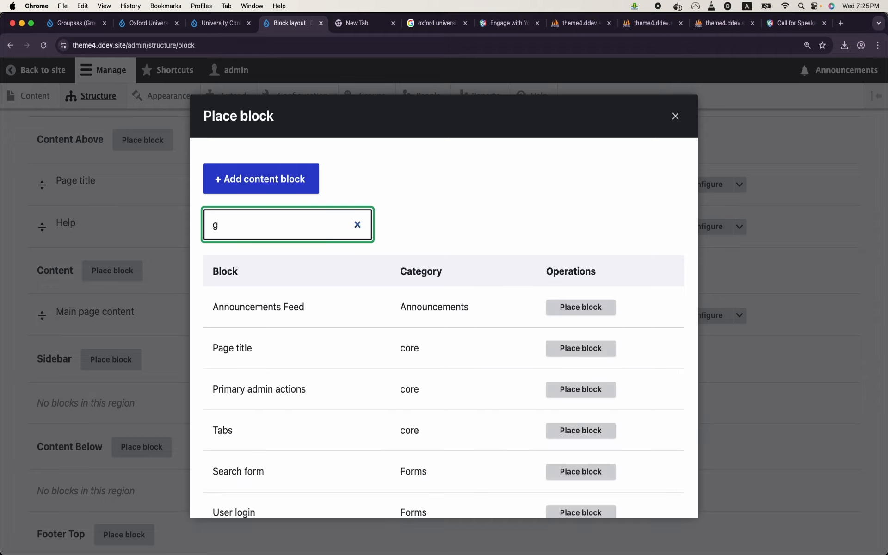
key("BackSpace")
type("univ")
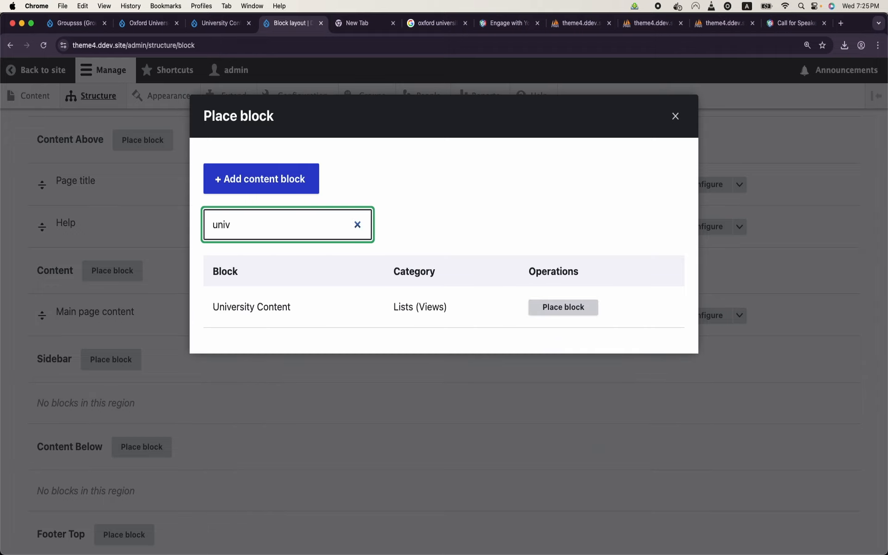
left_click(576, 314)
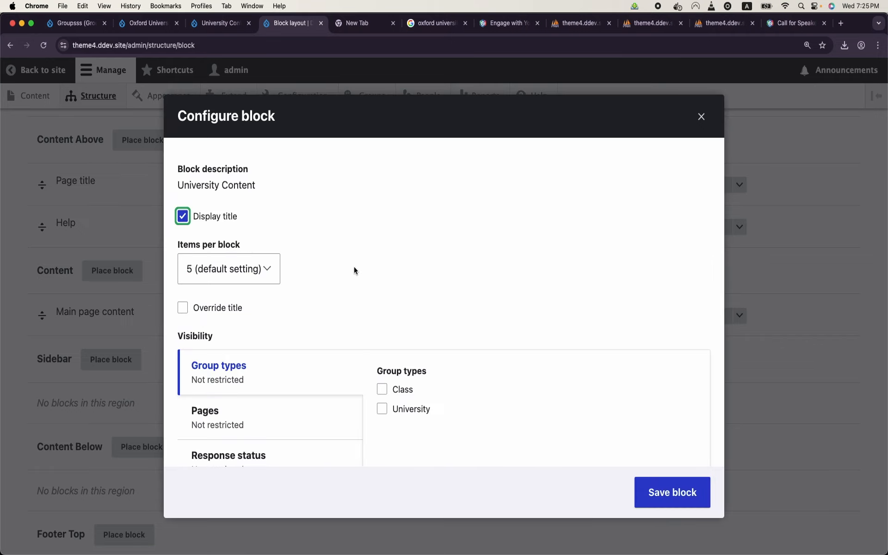
scroll(354, 269, "down", 2)
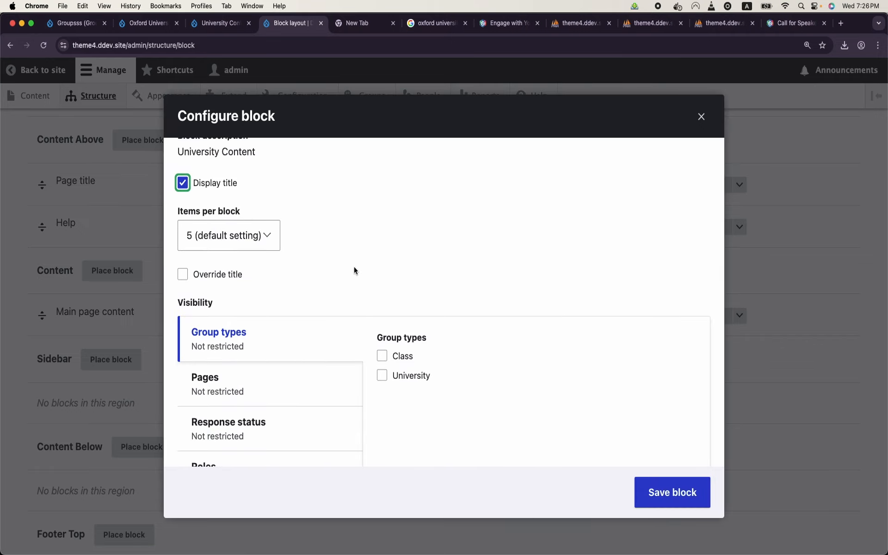
left_click(683, 495)
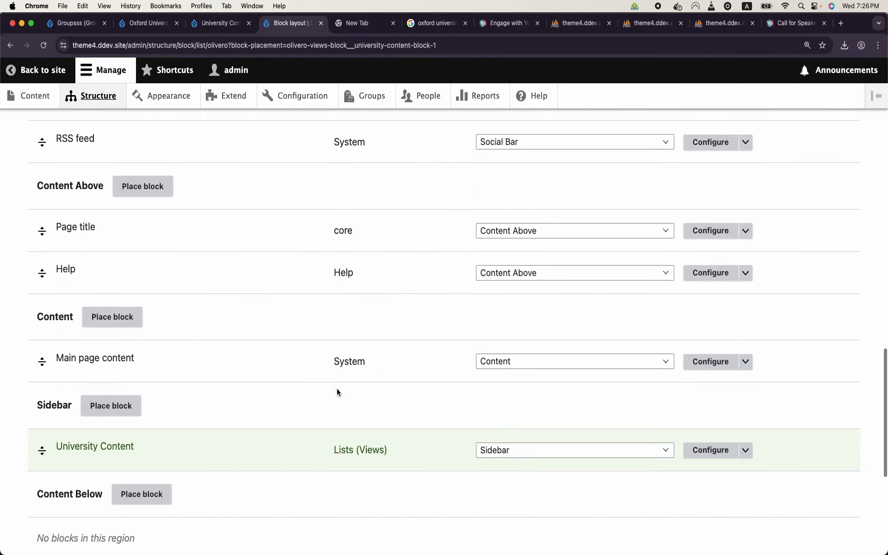
scroll(118, 411, "down", 6)
Step: Save the block layout and check the Harvard University group page's sidebar
left_click(90, 475)
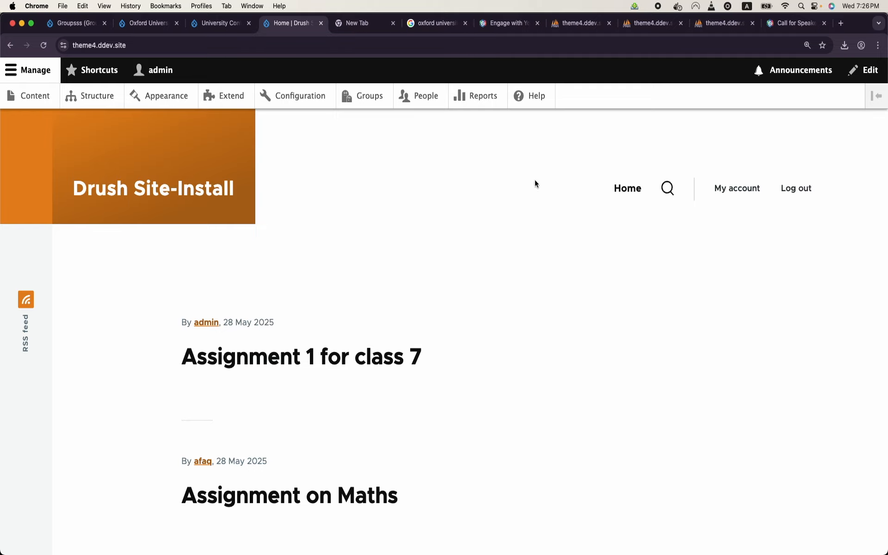
left_click(379, 104)
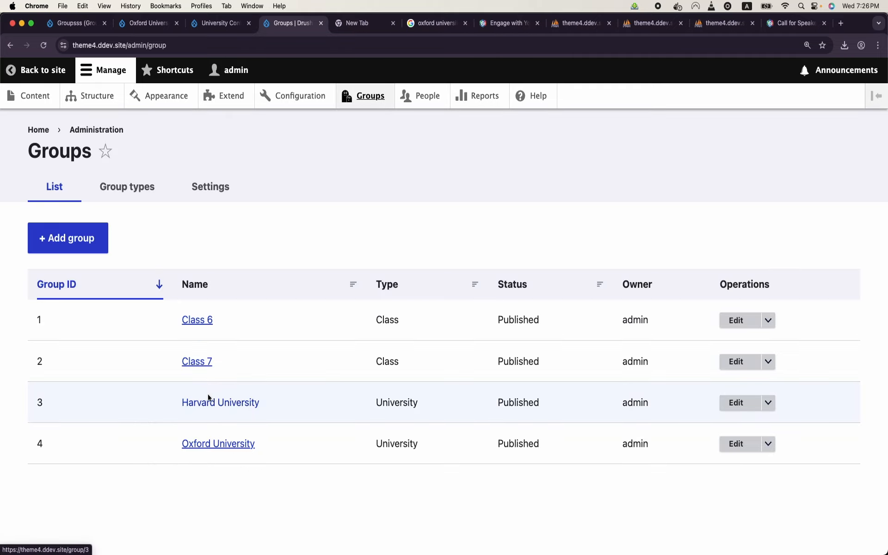
left_click(211, 403)
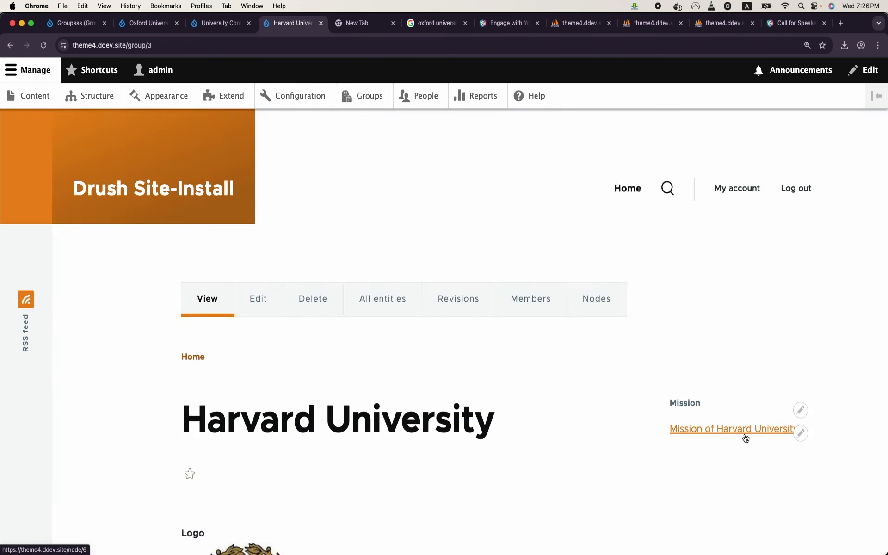
scroll(430, 347, "down", 5)
scroll(431, 347, "up", 5)
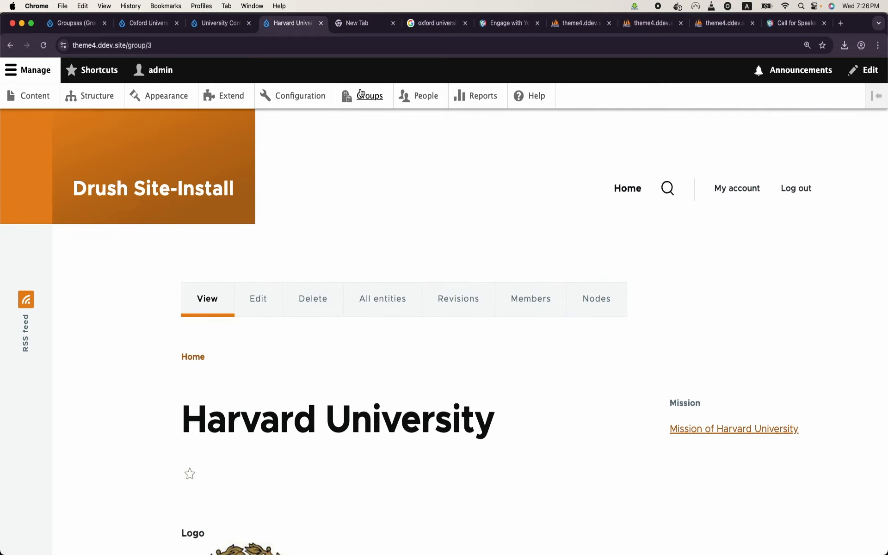
Step: Check that the Oxford University group page shows its Mission sidebar block
left_click(359, 92)
left_click(222, 445)
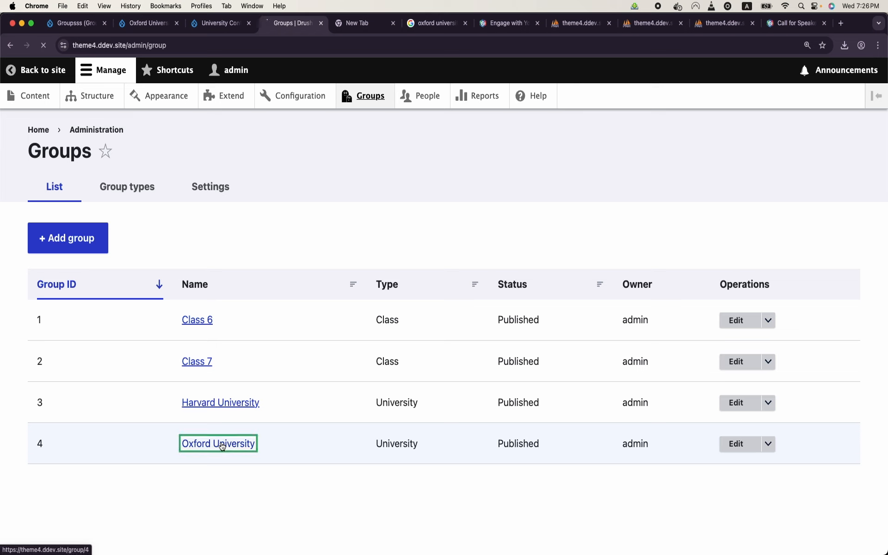
scroll(221, 446, "down", 2)
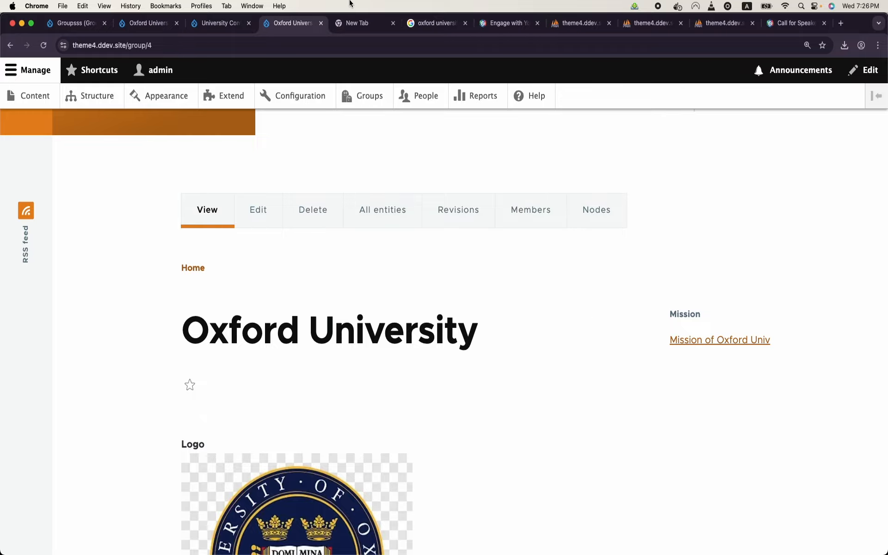
left_click(213, 24)
Step: Scroll through the saved University Content view, then go back to the Oxford University page
scroll(325, 301, "up", 20)
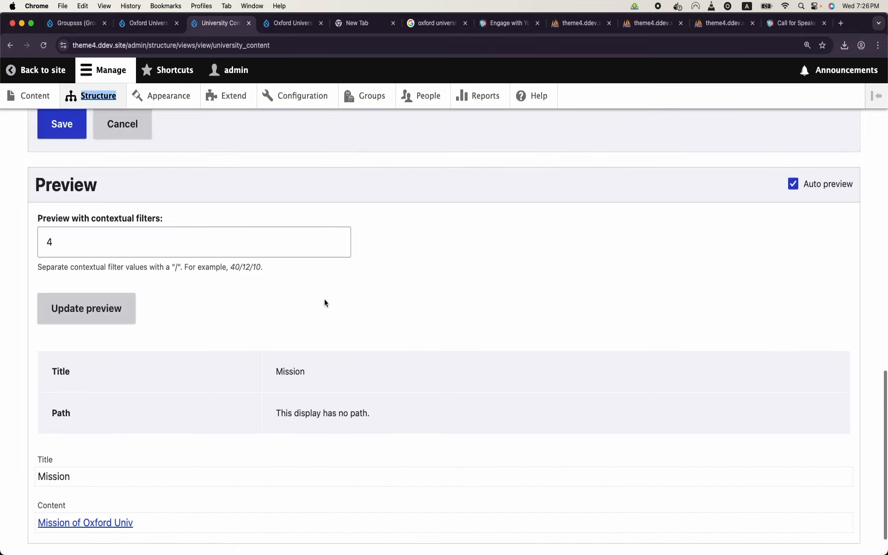
scroll(325, 301, "down", 3)
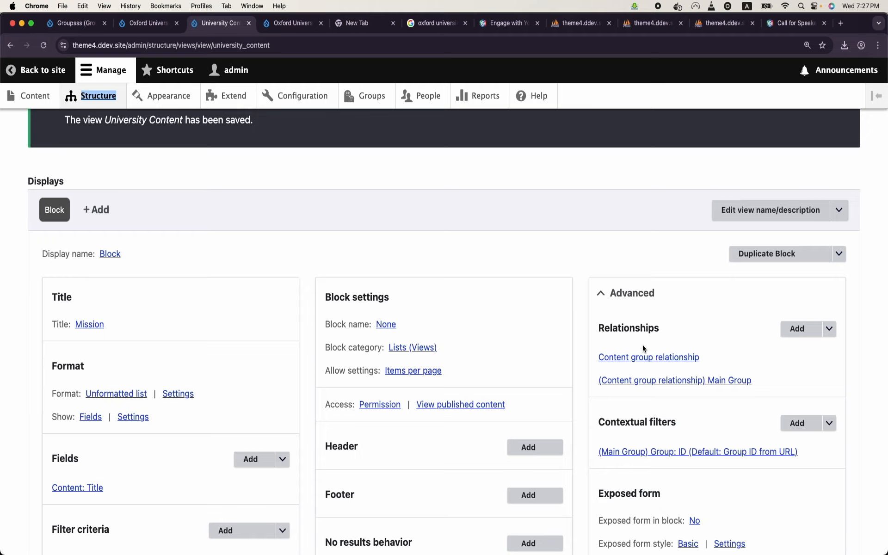
scroll(643, 345, "down", 5)
scroll(642, 345, "up", 8)
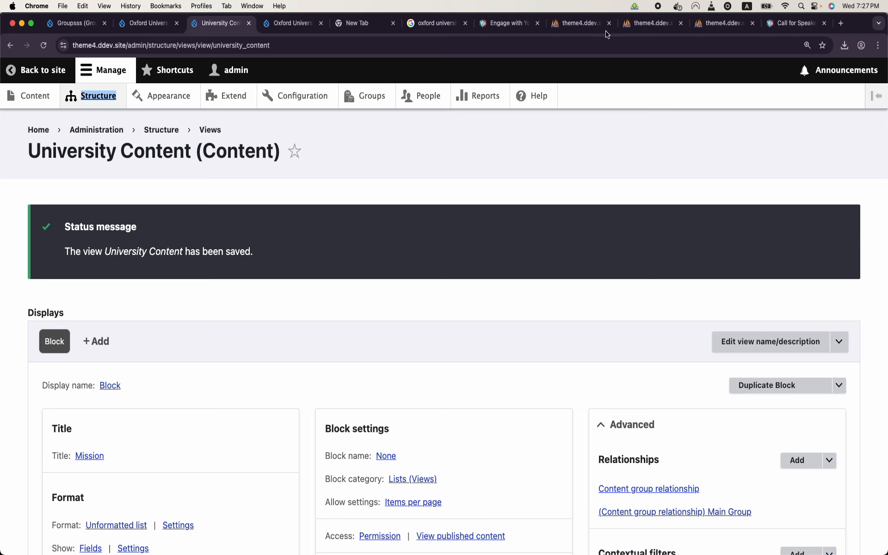
left_click(292, 21)
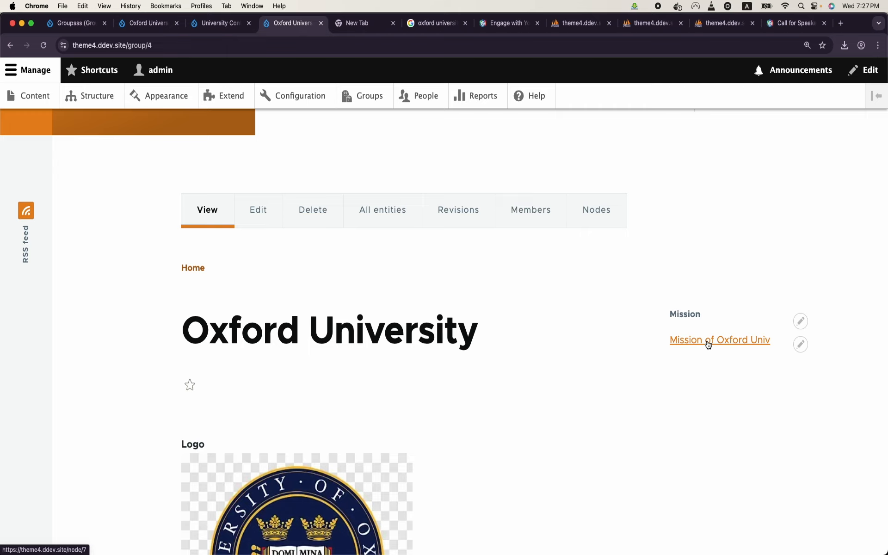
left_click(708, 341)
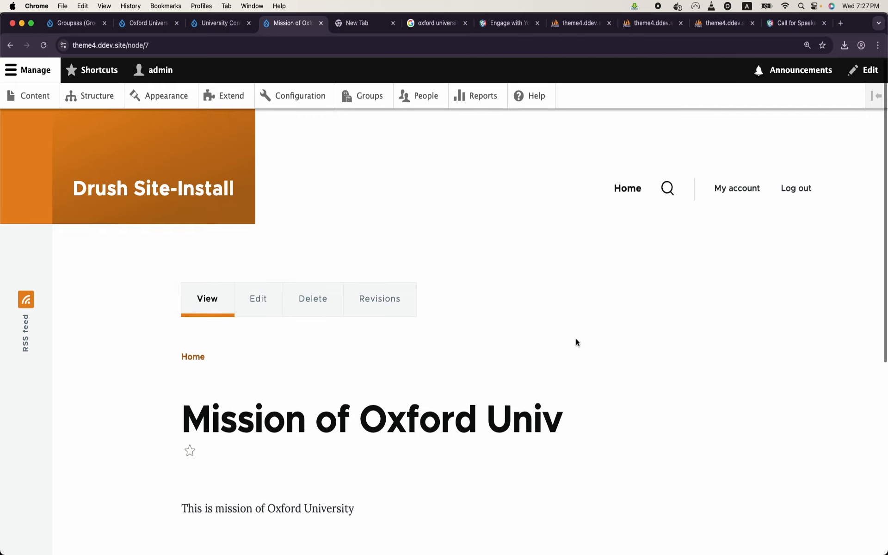
left_click(12, 49)
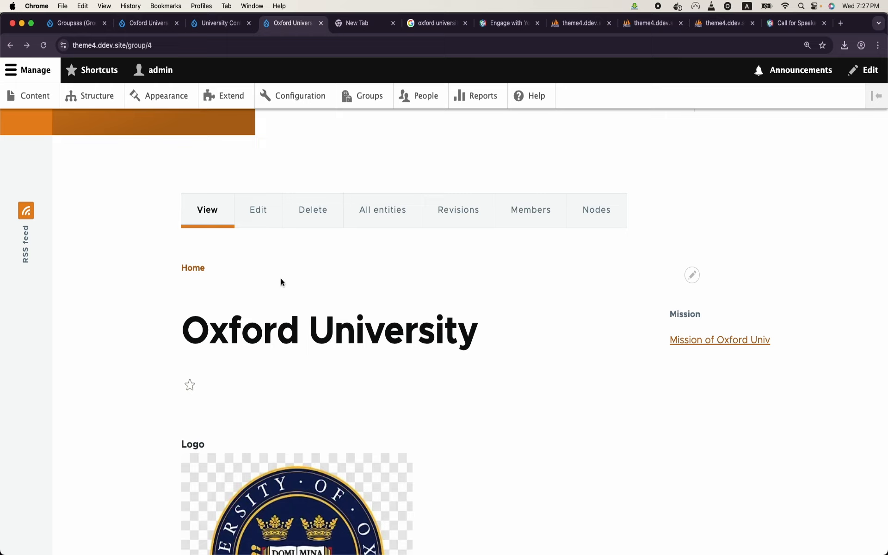
scroll(218, 294, "up", 1)
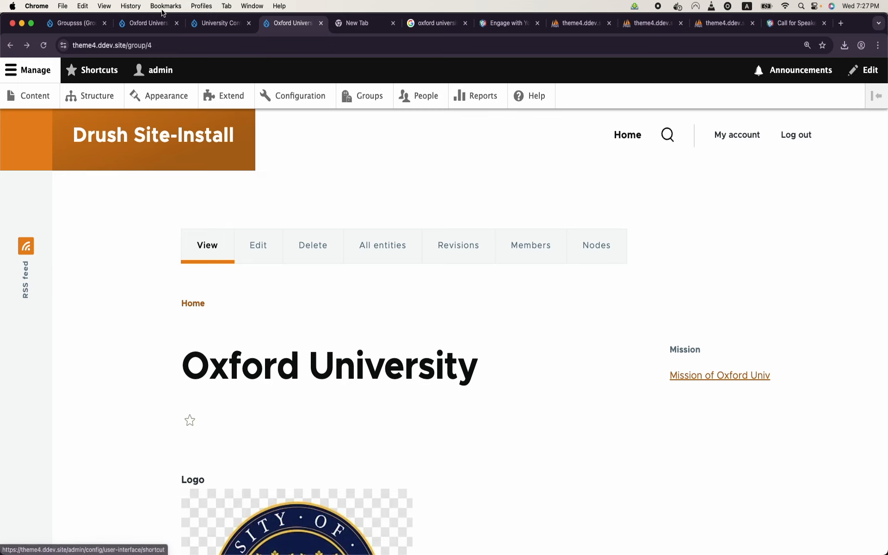
left_click(137, 20)
left_click(214, 23)
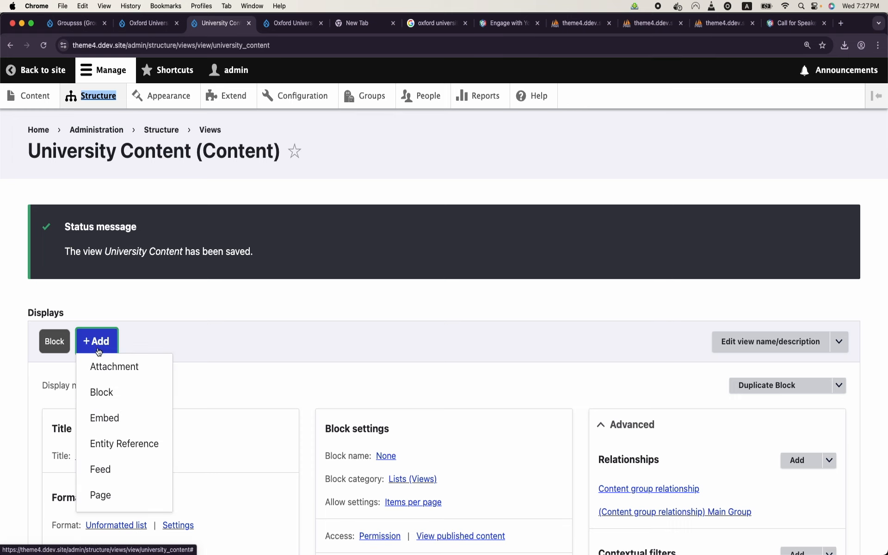
Step: Add a new block display and rename it from Block 2 to Logo
left_click(106, 394)
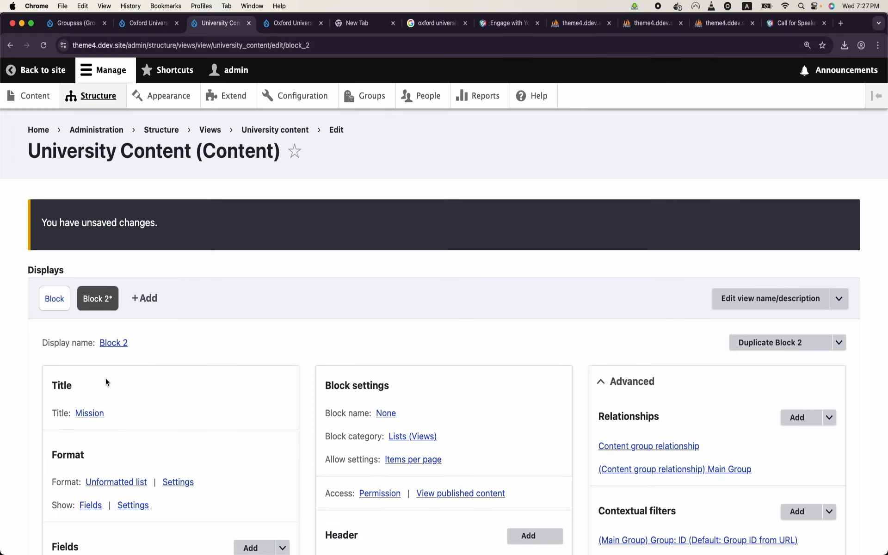
left_click(116, 342)
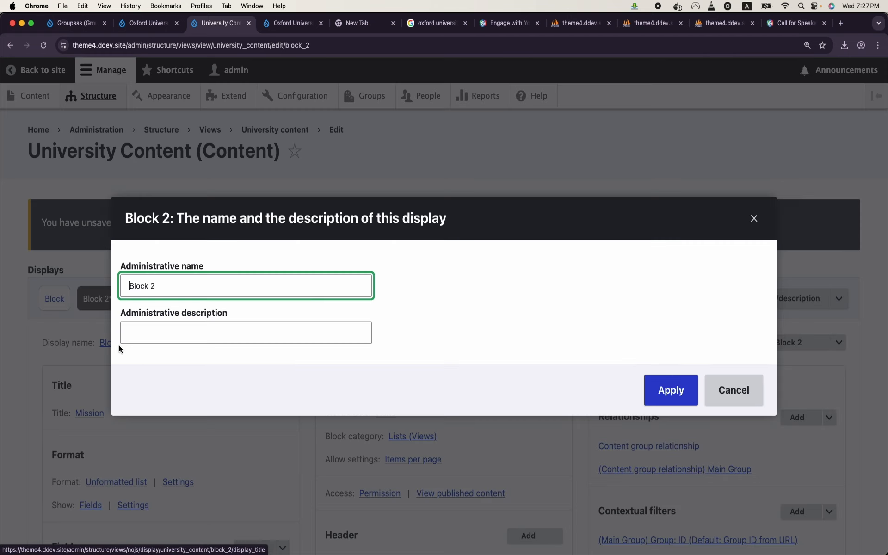
triple_click(194, 291)
key("BackSpace")
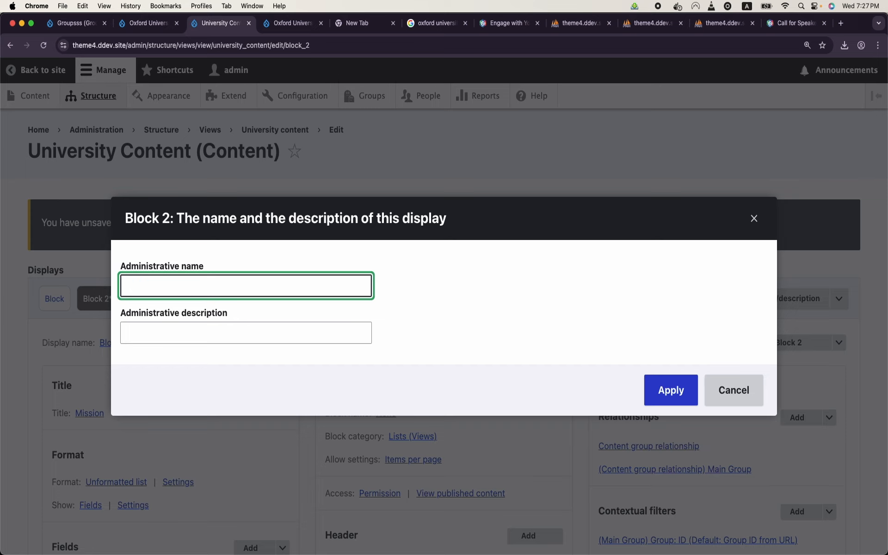
type("Logo")
left_click(665, 394)
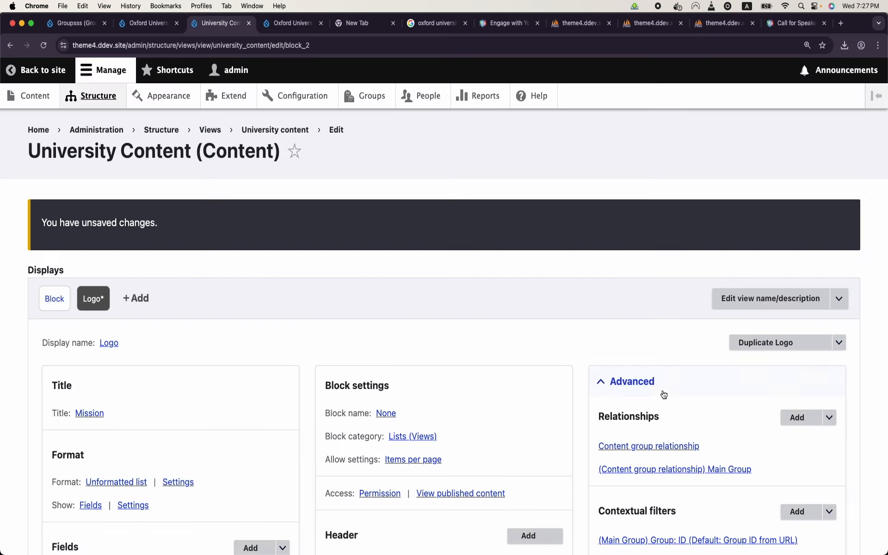
Step: Override the view title for this block only, replacing Mission with Logo
scroll(136, 291, "down", 4)
left_click(96, 238)
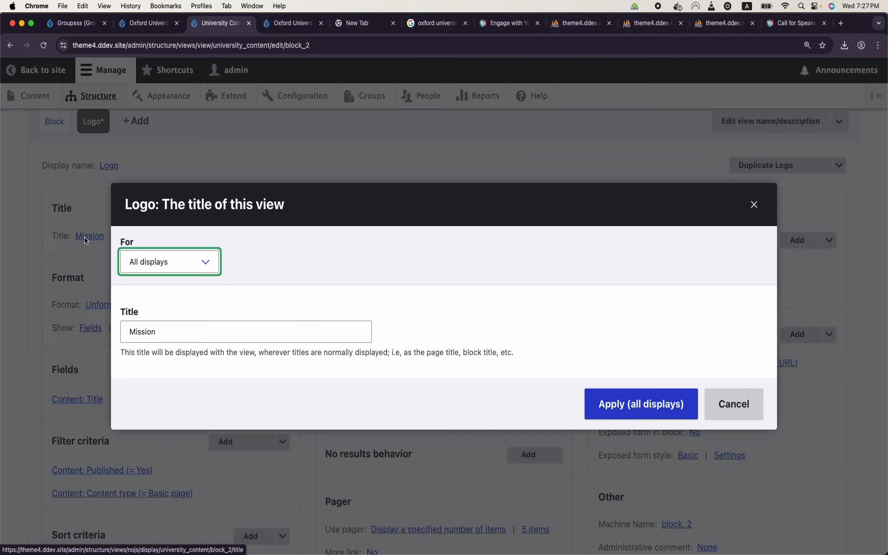
left_click(146, 262)
left_click(160, 276)
left_click(160, 332)
double_click(159, 332)
key("BackSpace")
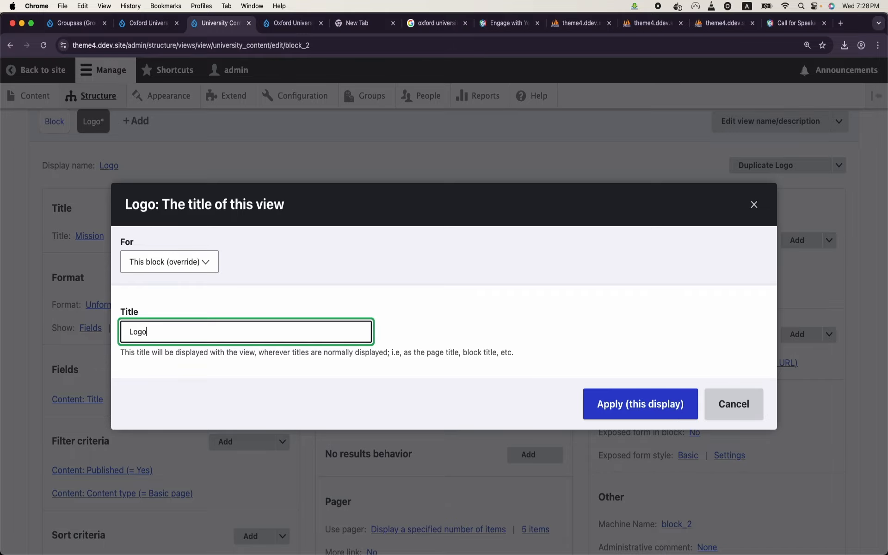
left_click(629, 417)
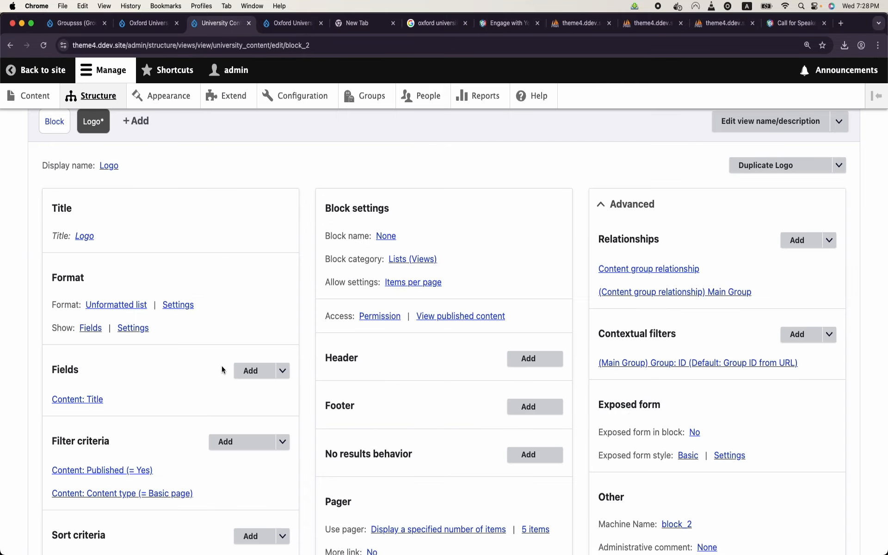
Step: Override the Content: Title field settings for this block only
scroll(221, 366, "down", 10)
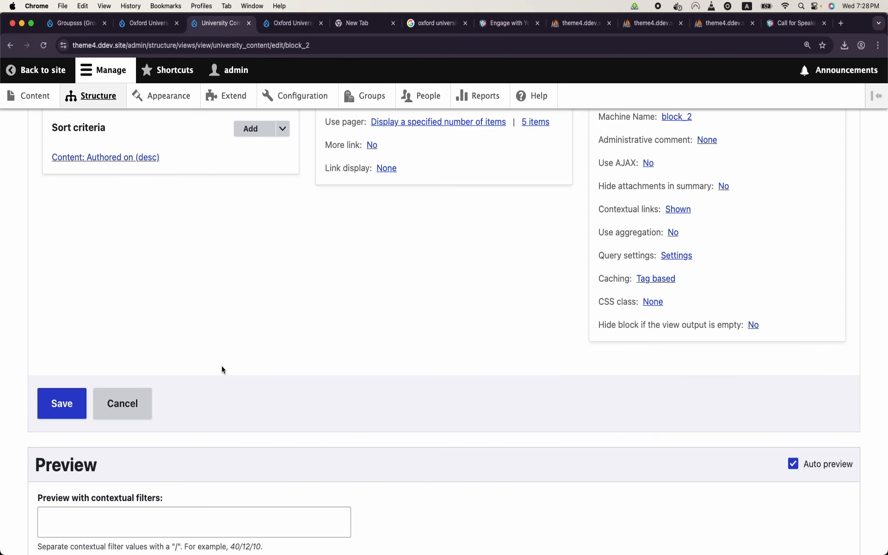
scroll(221, 366, "up", 1)
scroll(221, 366, "down", 5)
scroll(221, 365, "up", 12)
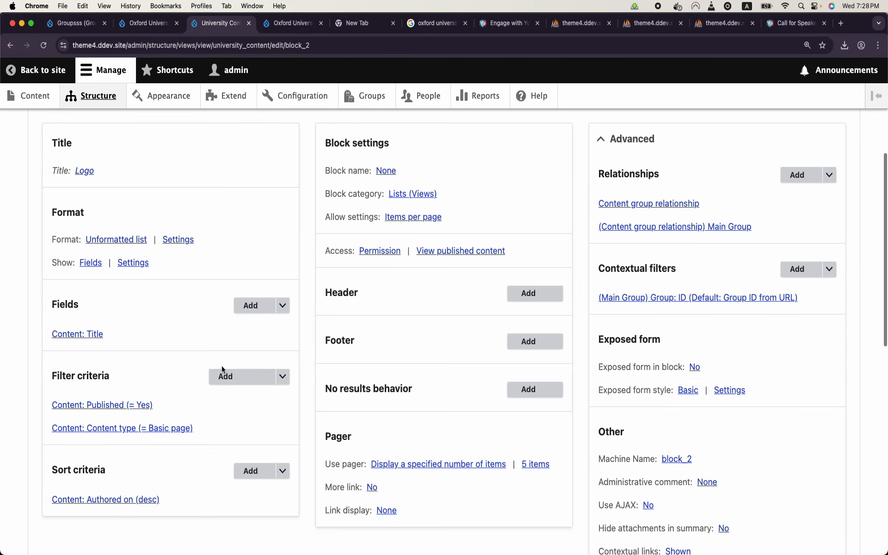
left_click(80, 337)
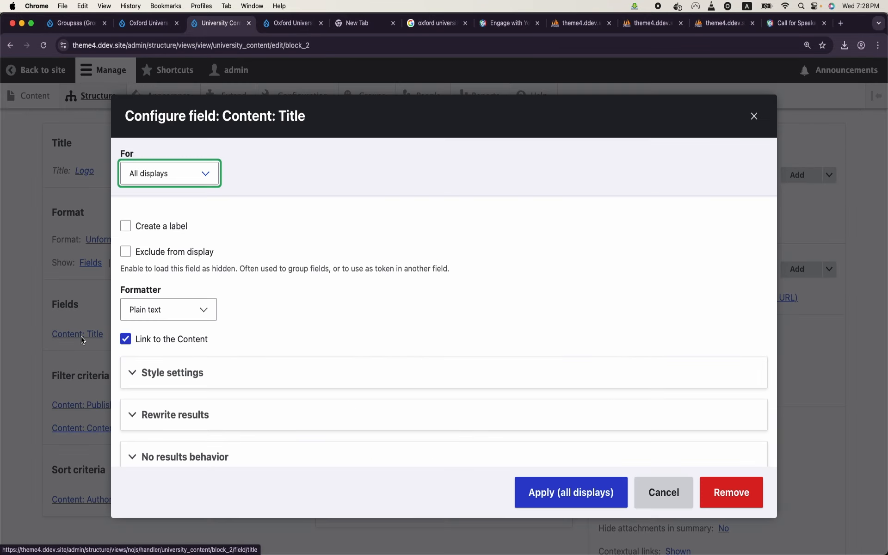
left_click(193, 175)
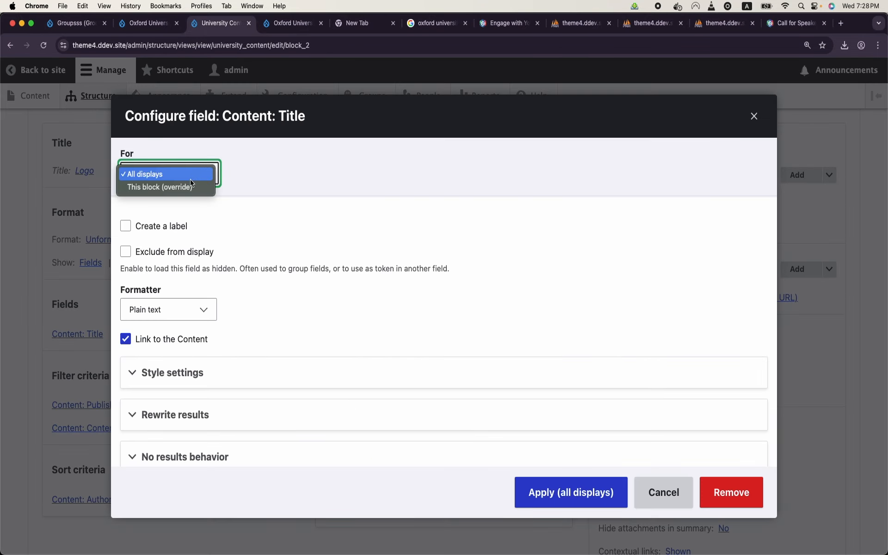
left_click(190, 187)
left_click(574, 500)
Step: Add the Logo field to this block and open Structure in a new tab
left_click(247, 307)
left_click(315, 167)
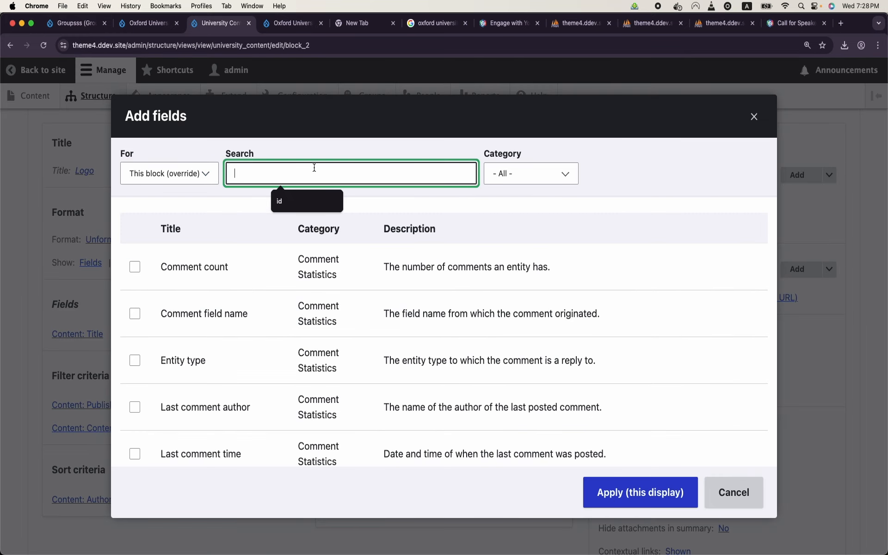
type("logo")
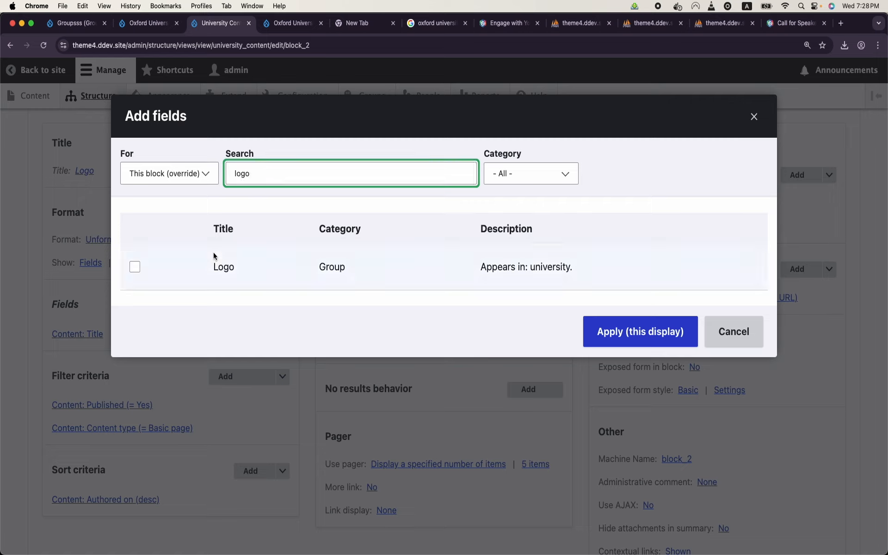
left_click(135, 267)
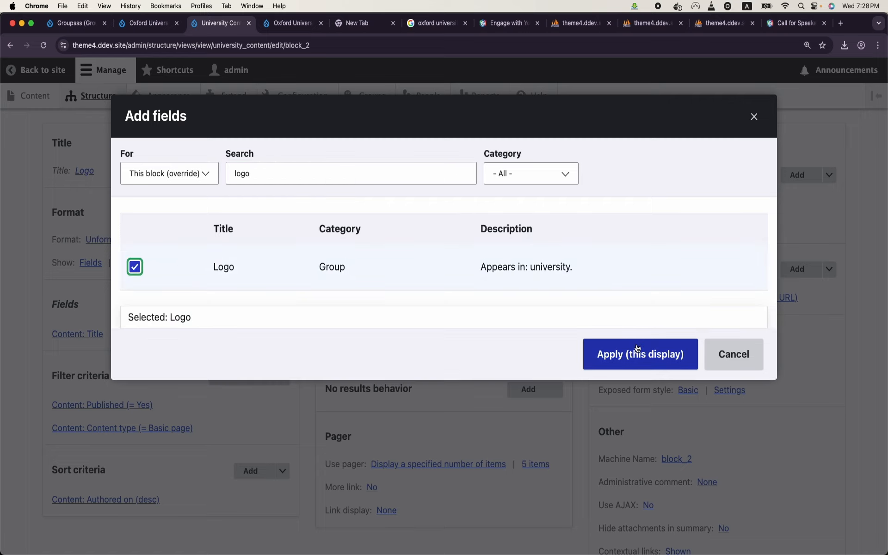
left_click(714, 363)
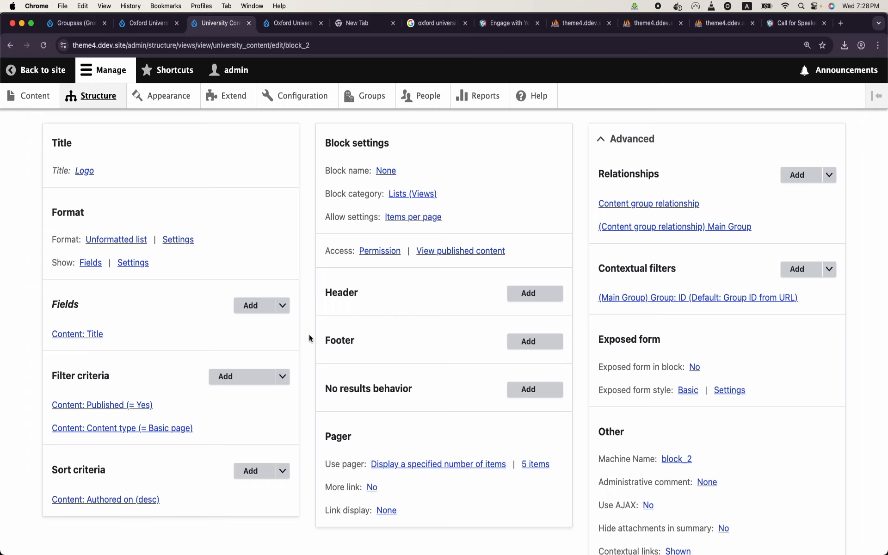
right_click(98, 103)
left_click(122, 107)
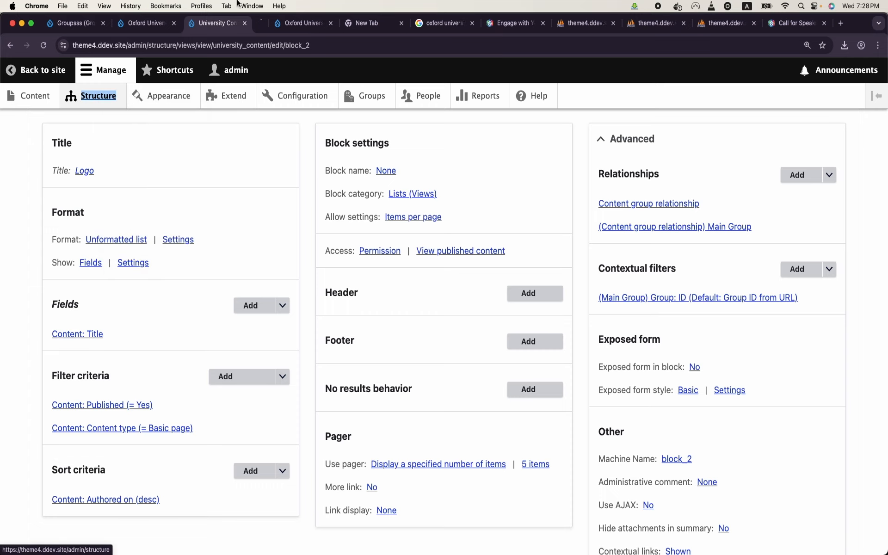
Step: Start a new view from Structure > Views and name it Logo
left_click(260, 18)
scroll(72, 268, "down", 5)
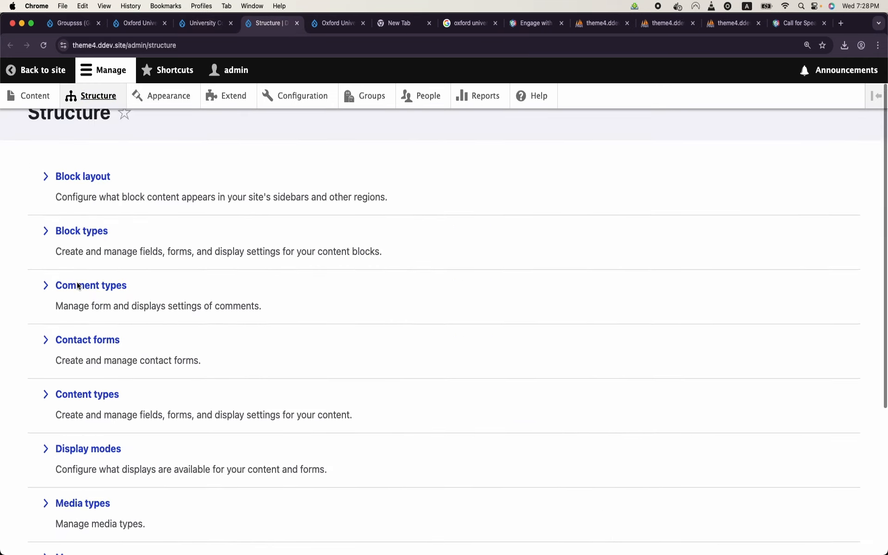
scroll(74, 314, "down", 2)
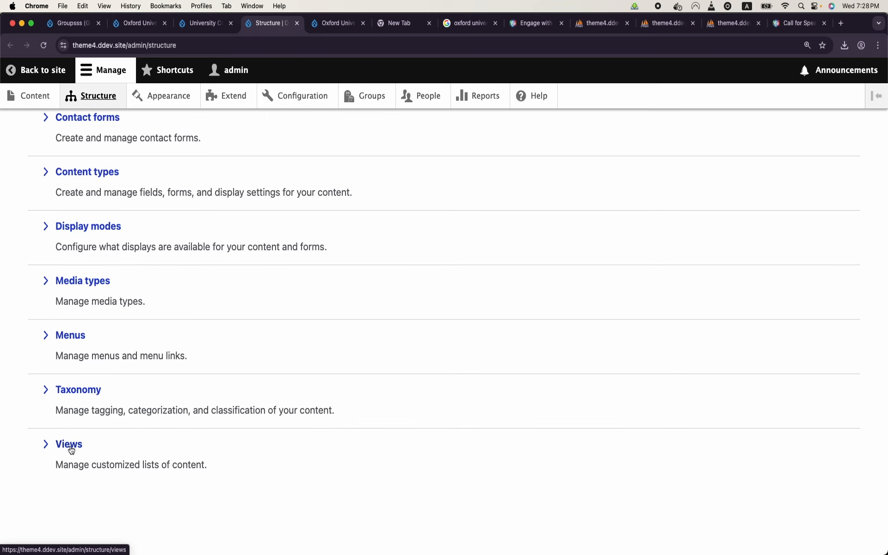
left_click(70, 445)
left_click(64, 238)
left_click(101, 273)
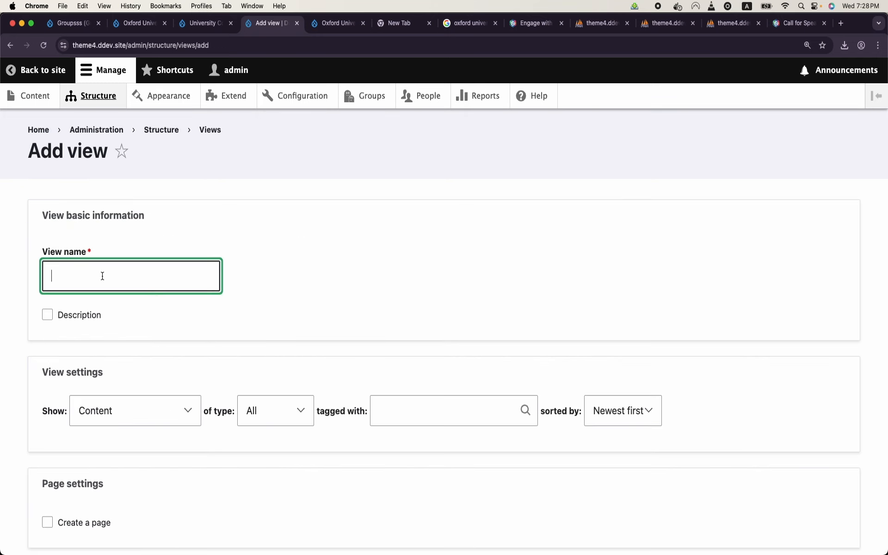
type("Gr")
key("BackSpace")
type("Logo")
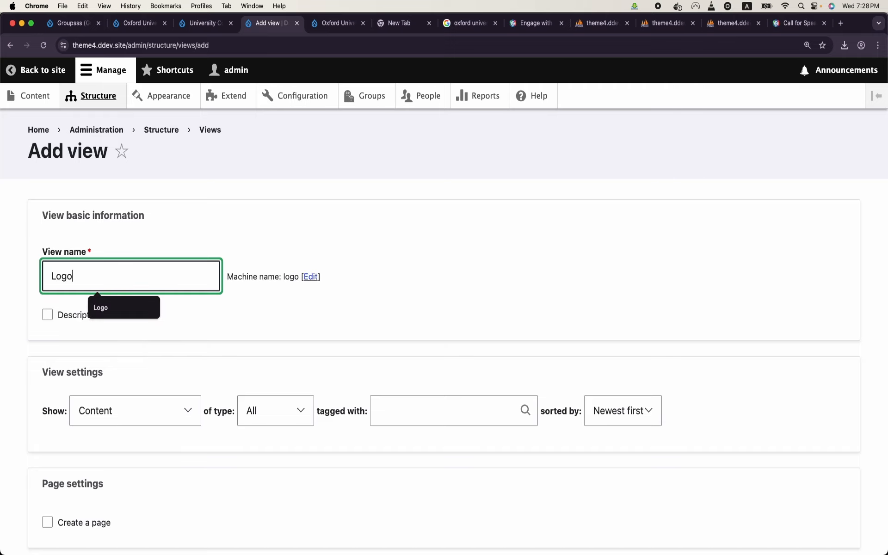
Step: List Groups of type University, create a block with 1 item per block, and save
left_click(181, 421)
scroll(180, 421, "down", 3)
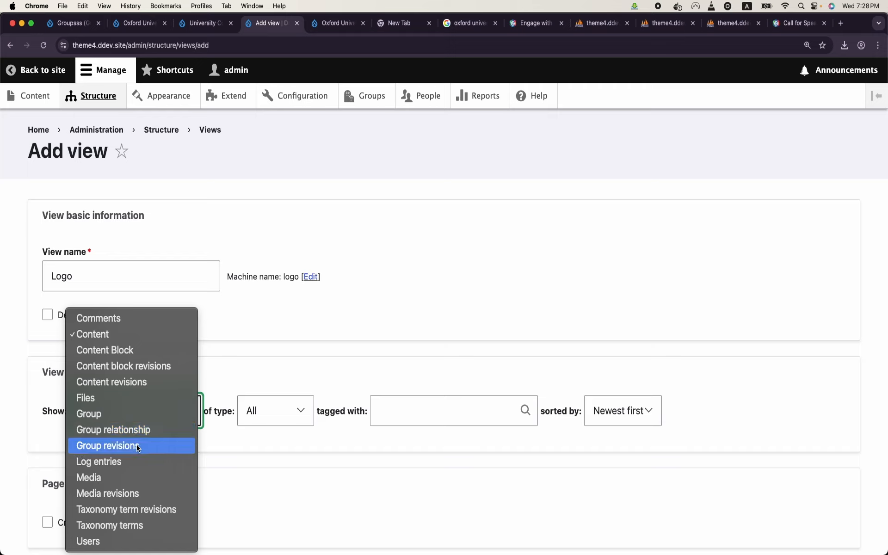
left_click(118, 413)
left_click(240, 409)
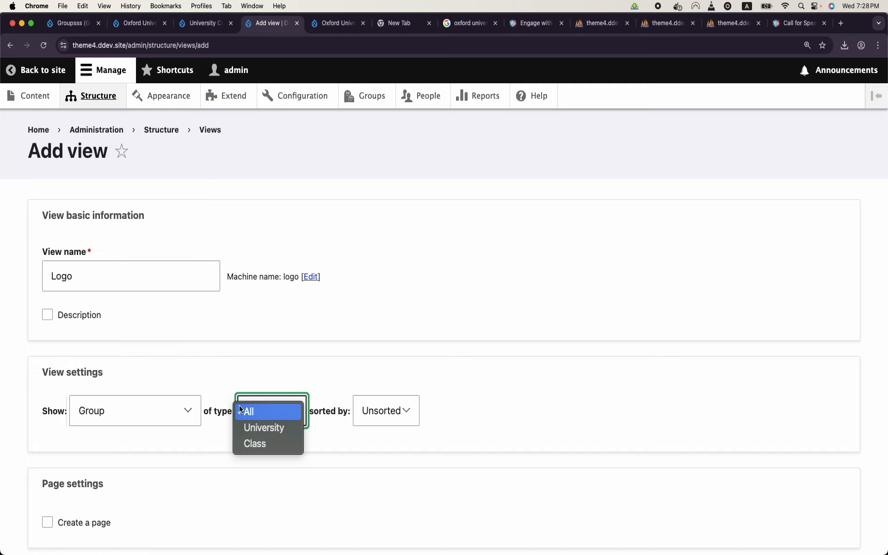
left_click(259, 426)
scroll(251, 435, "down", 3)
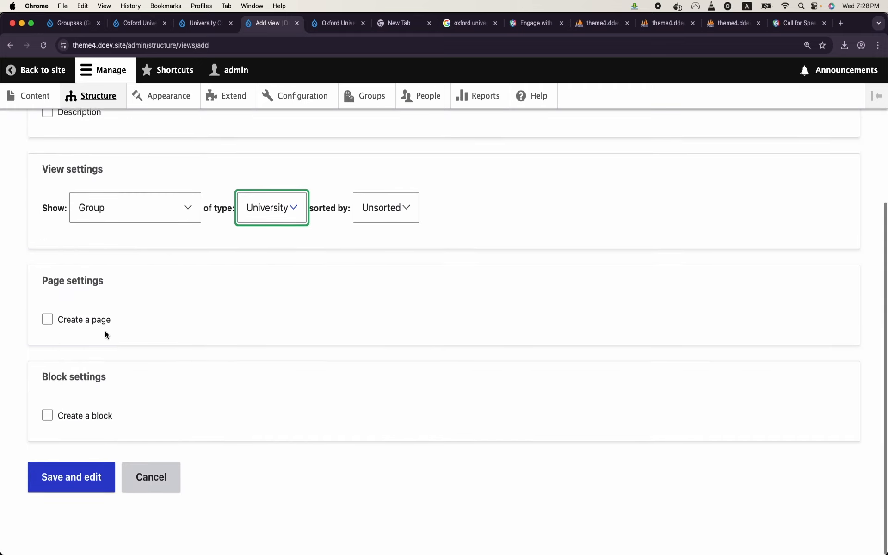
left_click(61, 416)
scroll(86, 488, "down", 2)
scroll(111, 456, "down", 3)
left_click(65, 401)
type("1")
key("Return")
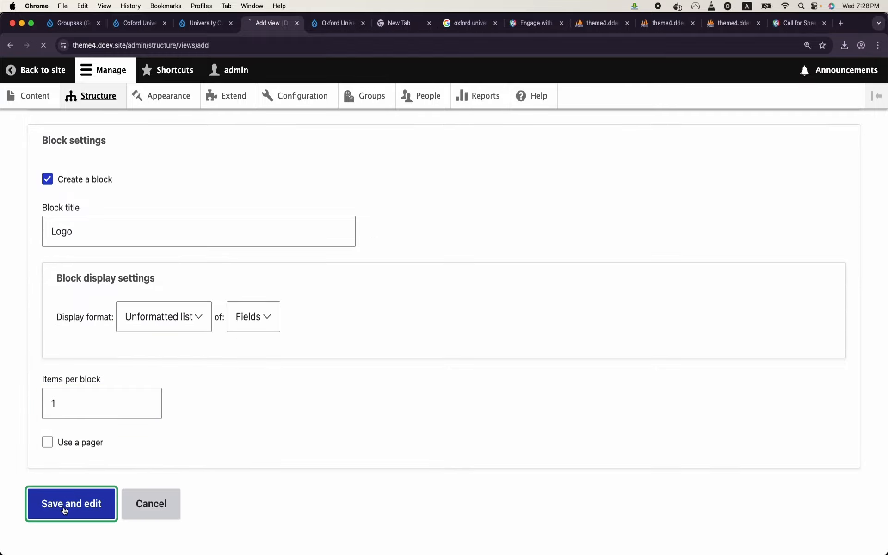
scroll(143, 368, "down", 3)
scroll(144, 372, "down", 10)
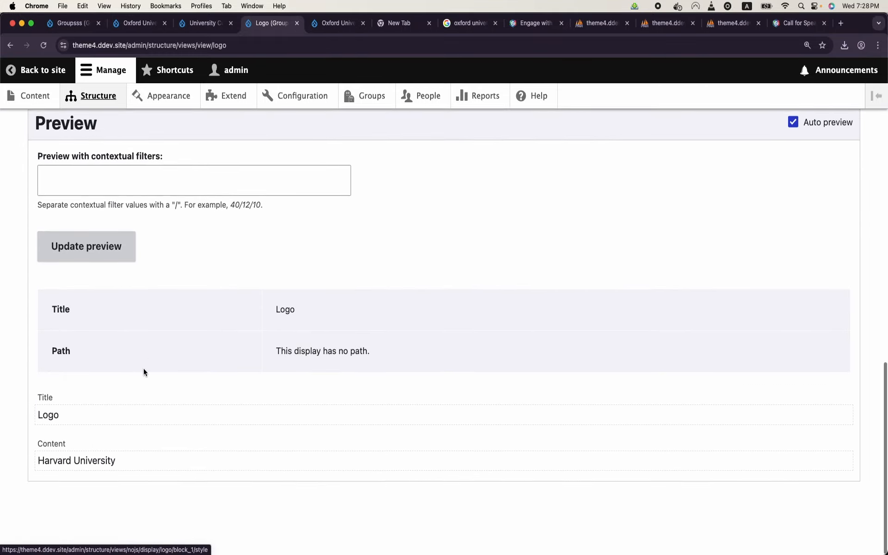
scroll(144, 373, "up", 8)
scroll(144, 368, "up", 3)
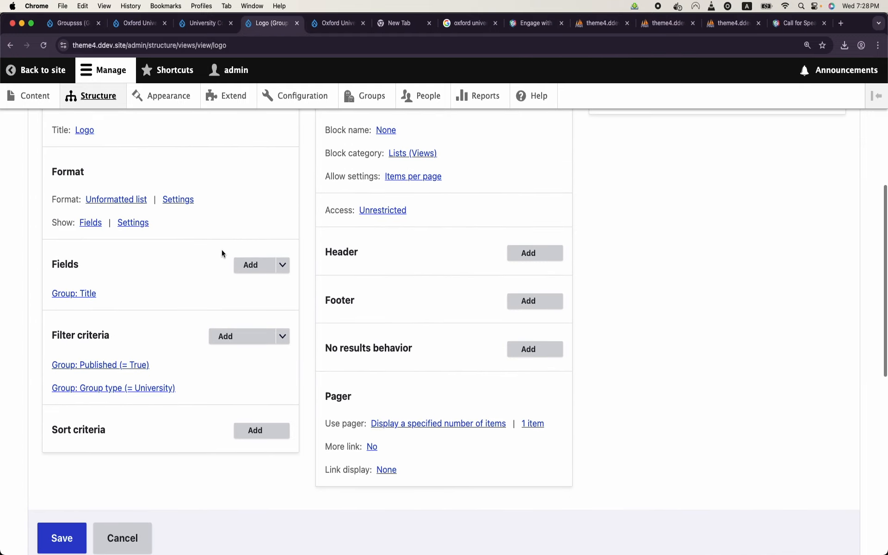
left_click(245, 264)
left_click(295, 173)
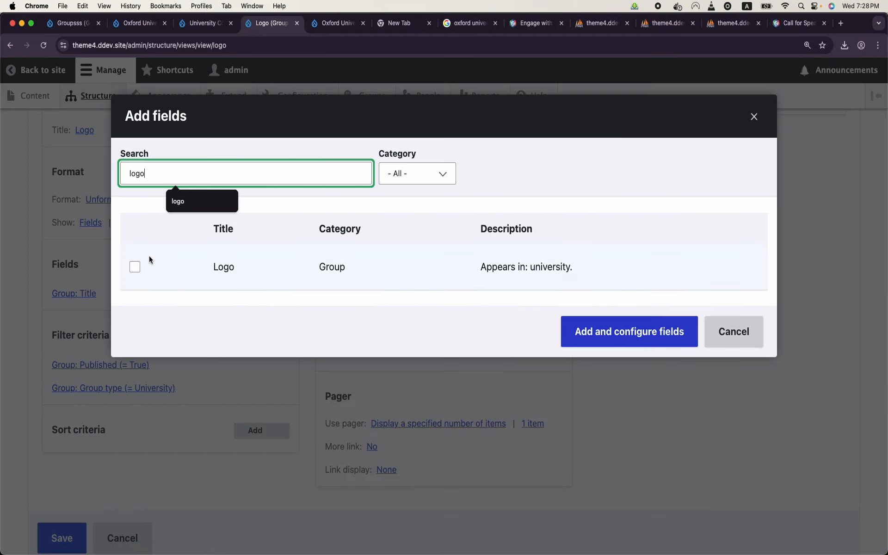
left_click(137, 265)
left_click(601, 354)
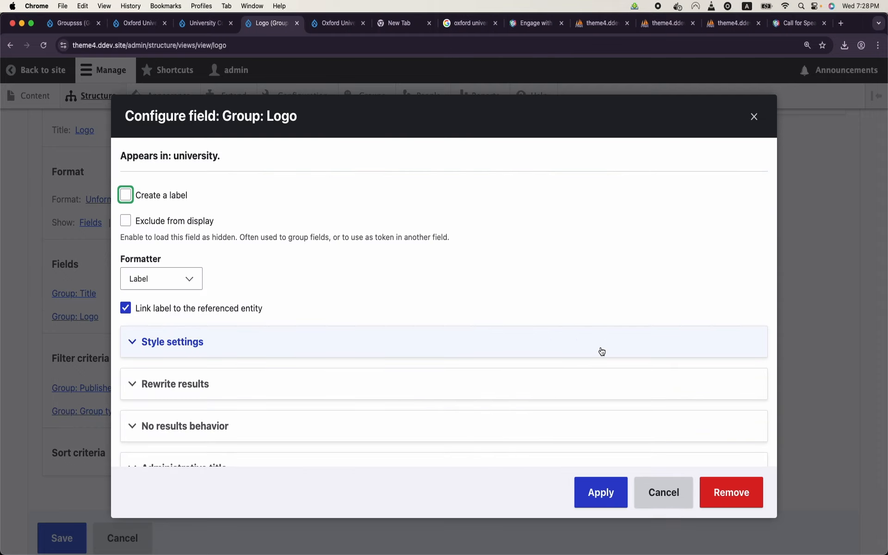
left_click(157, 280)
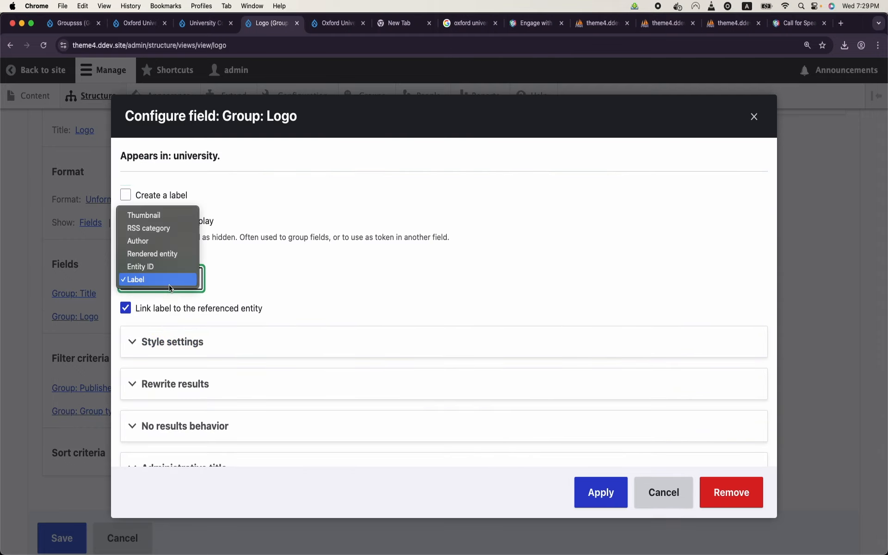
left_click(170, 217)
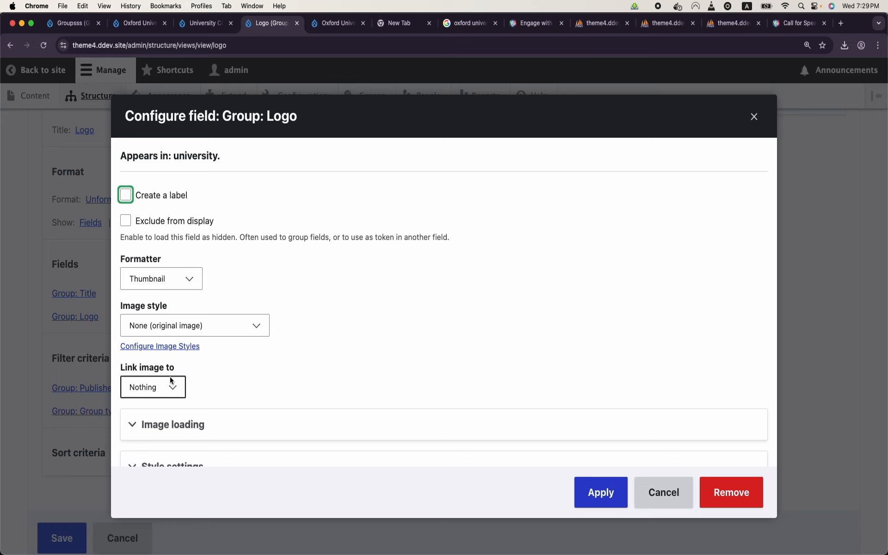
left_click(197, 326)
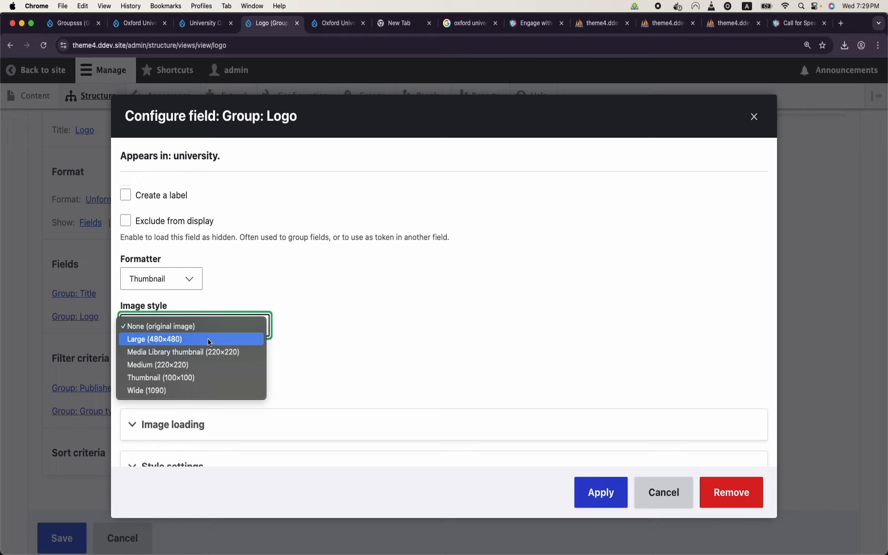
left_click(208, 377)
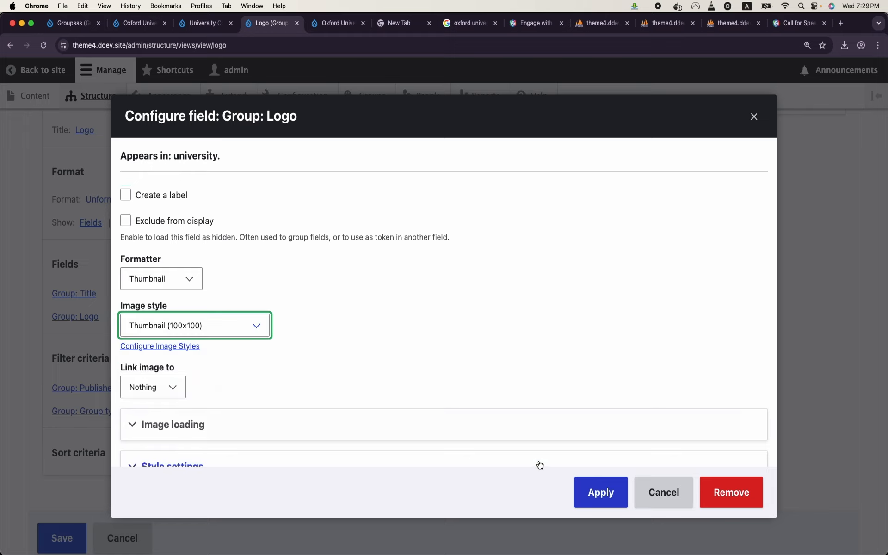
left_click(161, 392)
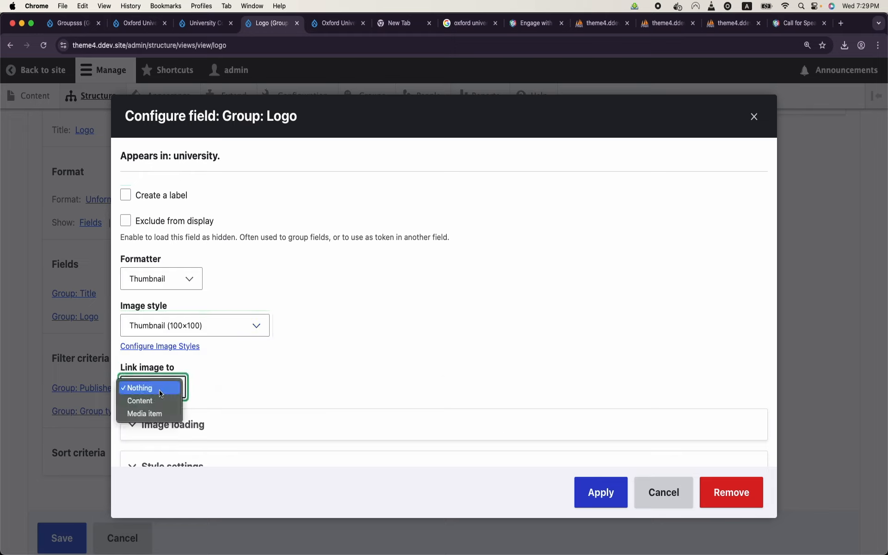
left_click(141, 400)
left_click(604, 503)
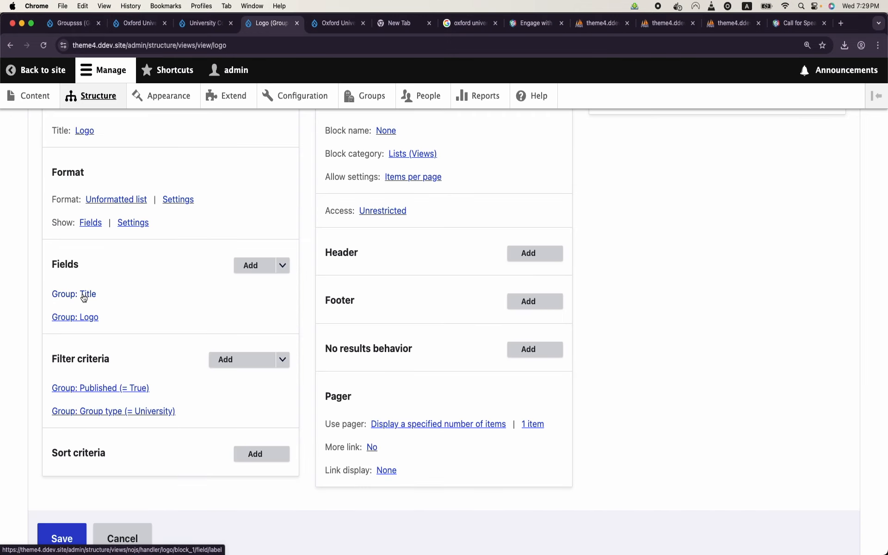
left_click(85, 296)
left_click(658, 489)
scroll(193, 396, "down", 10)
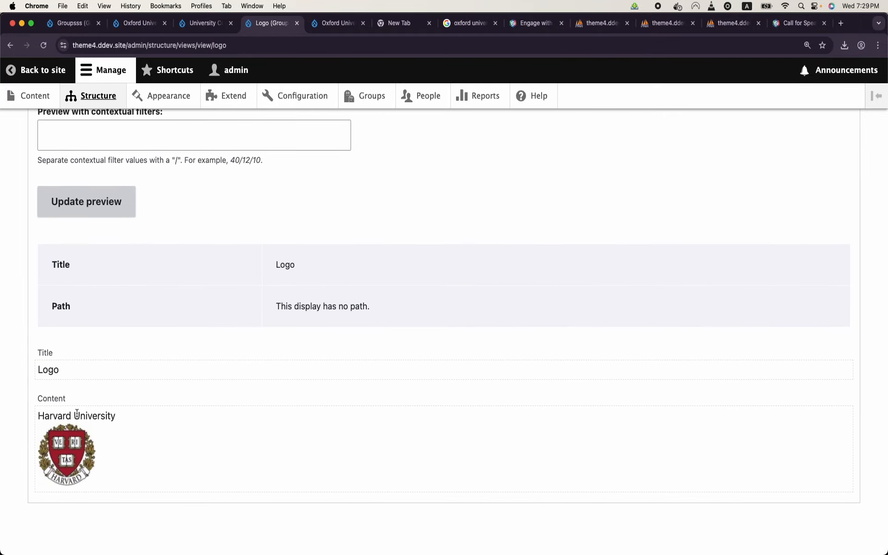
scroll(72, 444, "up", 10)
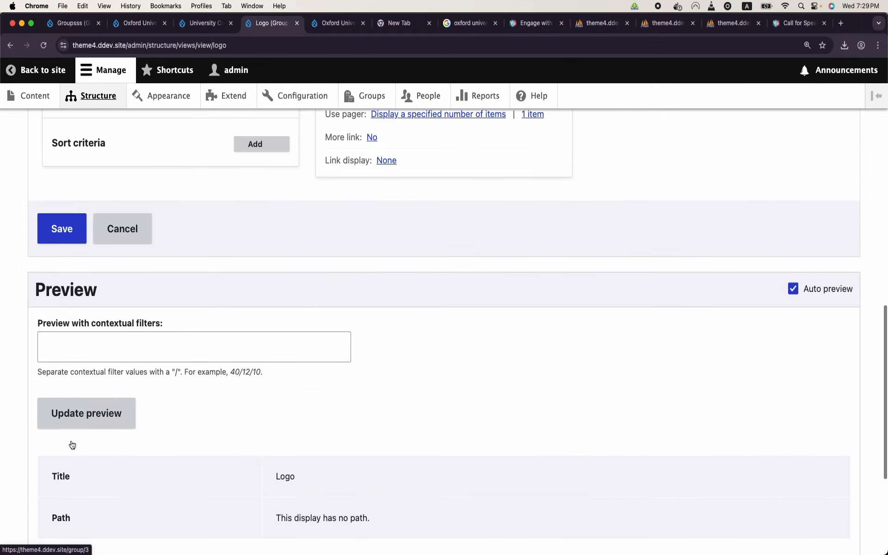
scroll(71, 440, "up", 3)
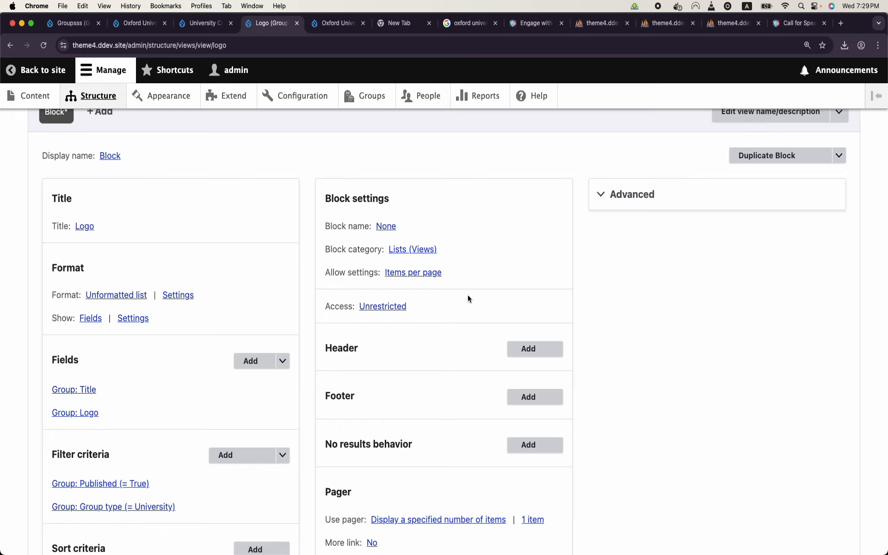
left_click(647, 188)
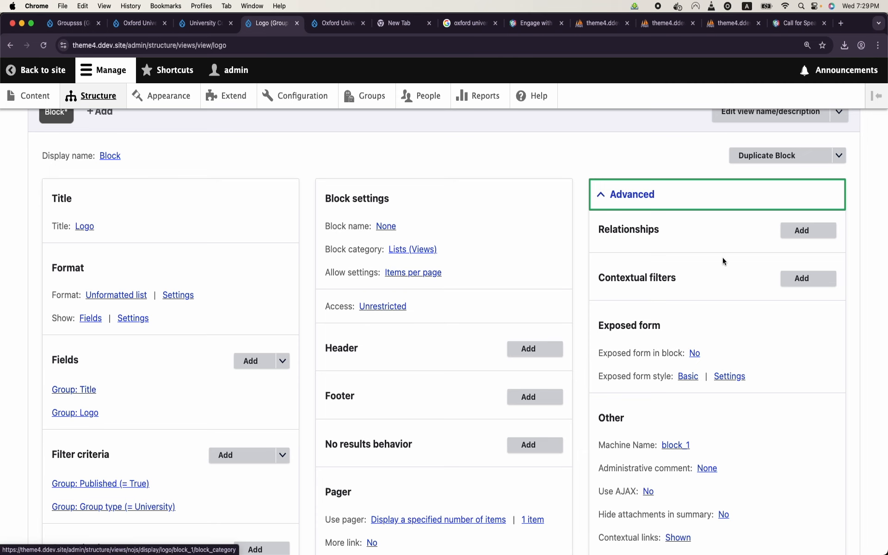
Step: Add a Group: ID contextual filter defaulting to the group ID from the URL
left_click(809, 278)
left_click(301, 179)
type("id")
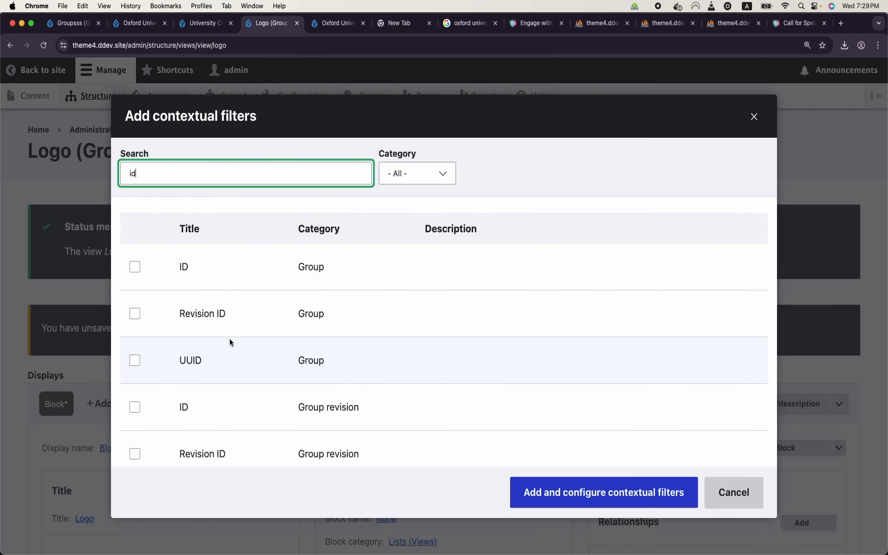
left_click(135, 267)
left_click(555, 490)
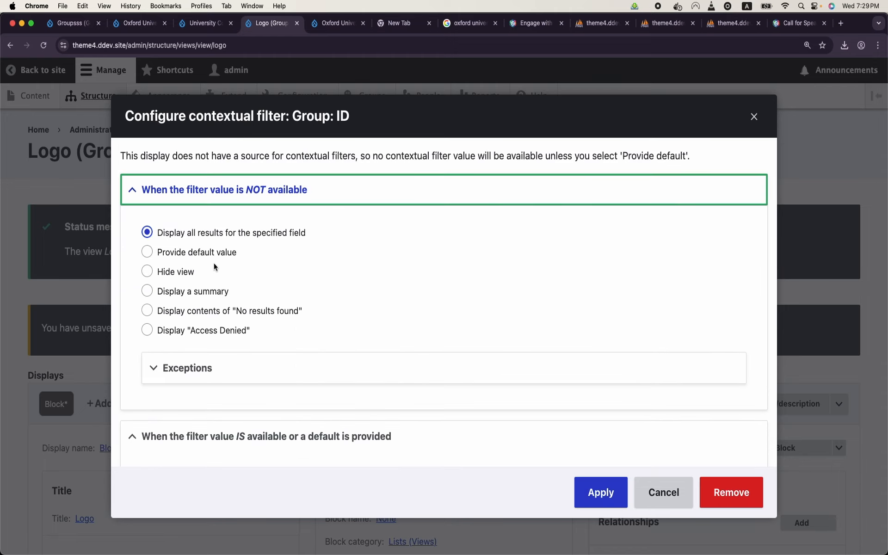
left_click(147, 252)
left_click(204, 293)
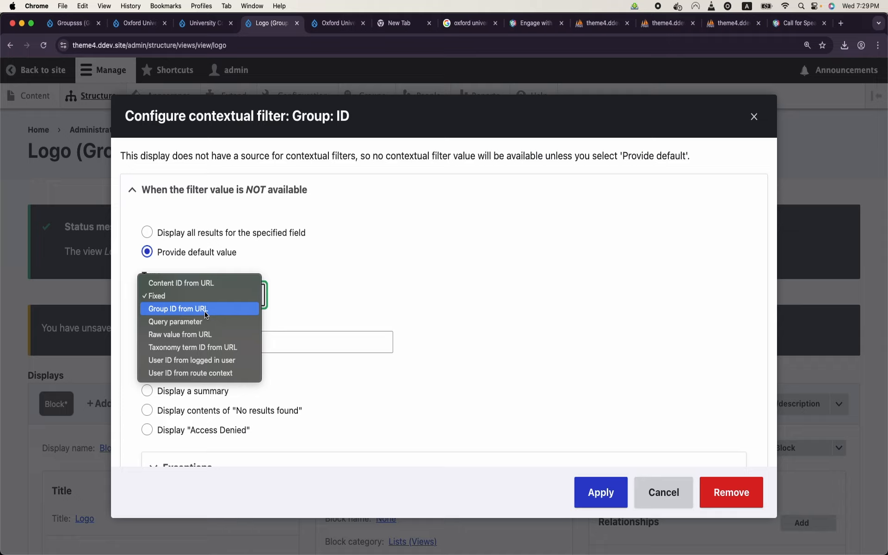
left_click(178, 308)
left_click(596, 505)
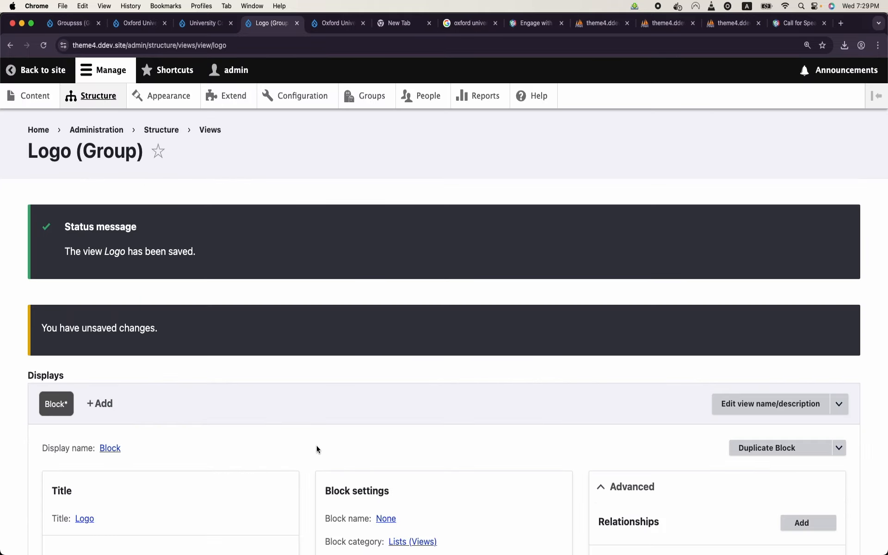
Step: Preview the view with group IDs 3 and 4, then save the Logo view
scroll(316, 446, "down", 10)
left_click(259, 477)
type("3")
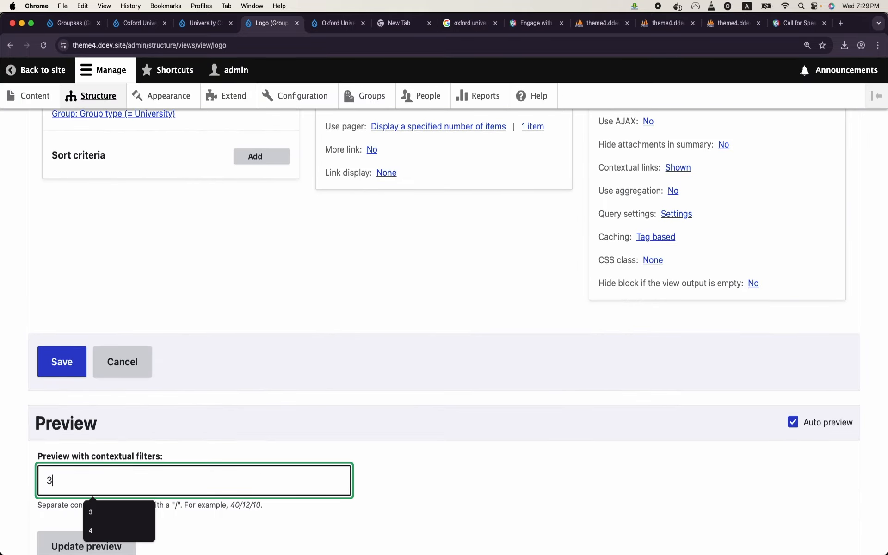
scroll(194, 463, "down", 5)
left_click(41, 414)
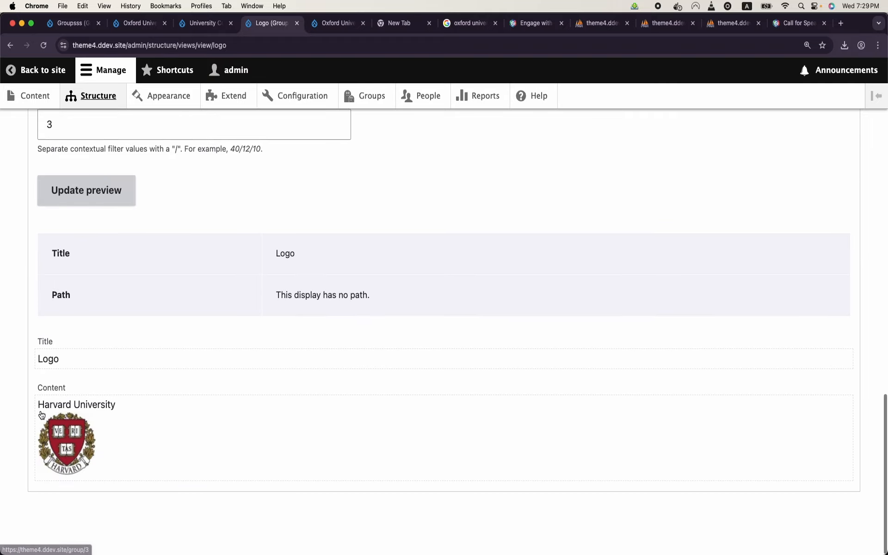
left_click(107, 211)
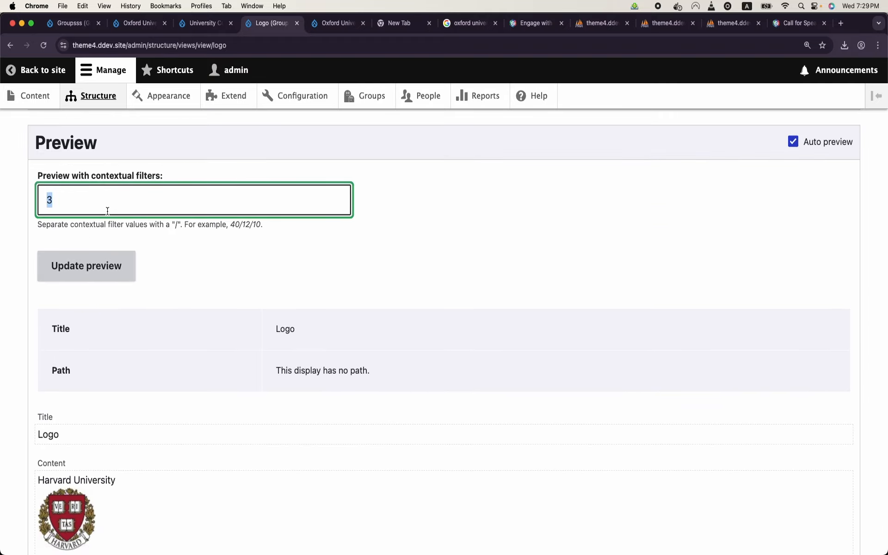
type("4")
left_click(82, 268)
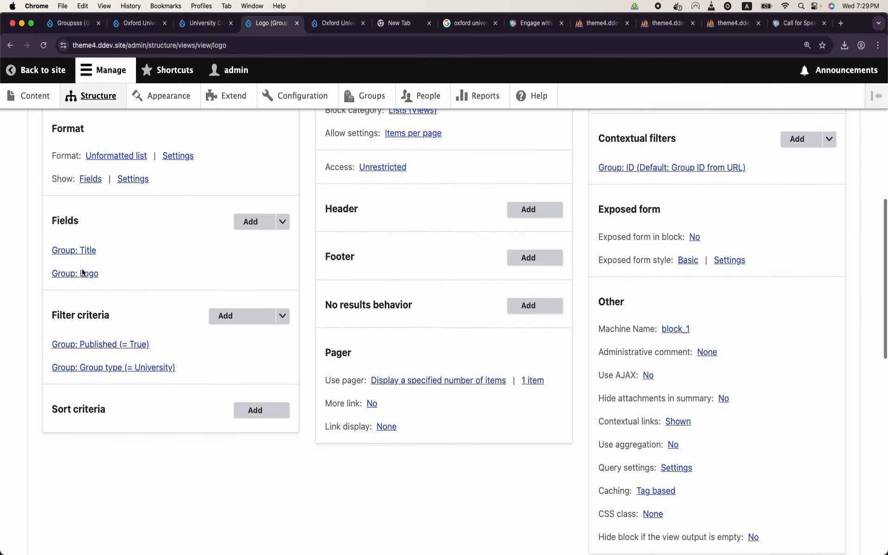
scroll(82, 272, "down", 5)
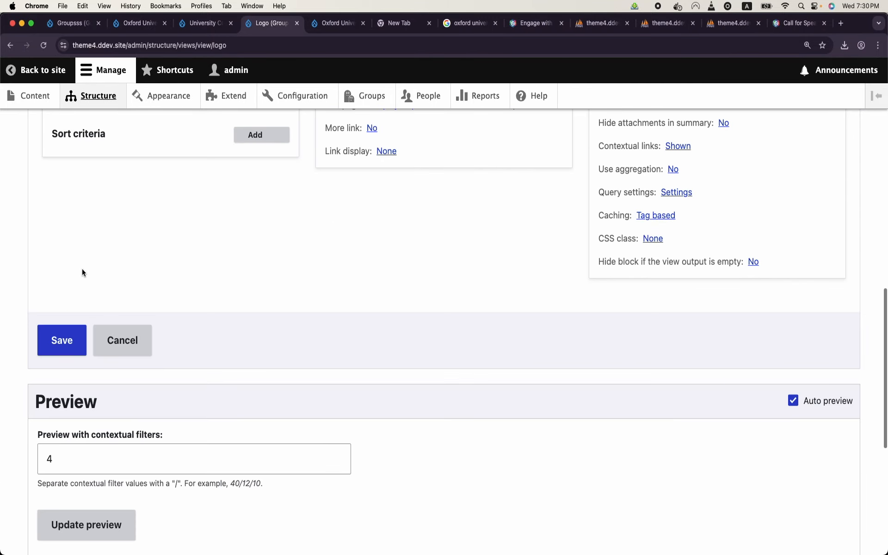
left_click(57, 339)
scroll(128, 270, "down", 3)
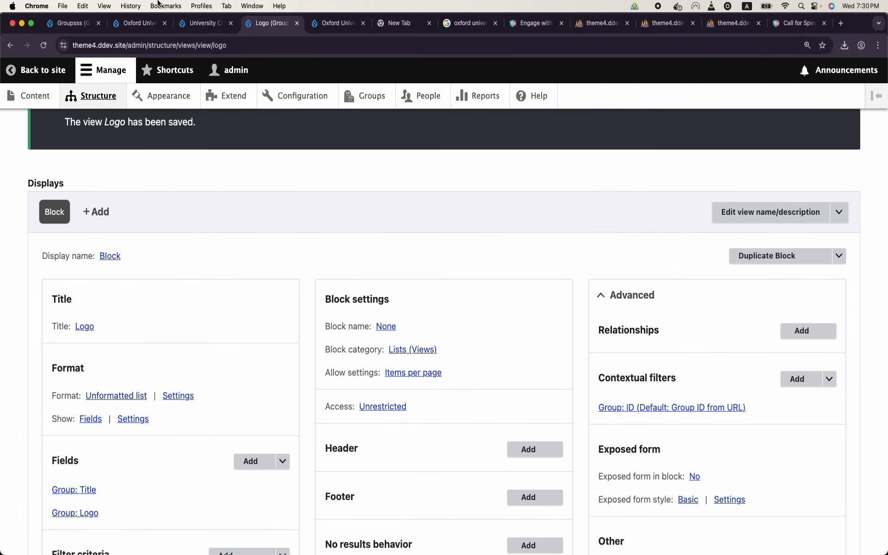
left_click(199, 24)
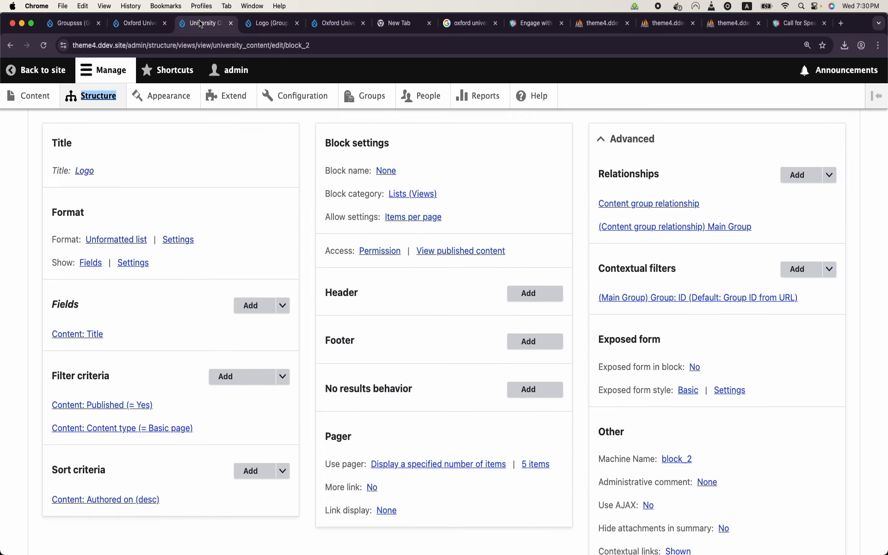
Step: Open Block layout and begin placing a block in the Hero (full width) region
left_click(126, 22)
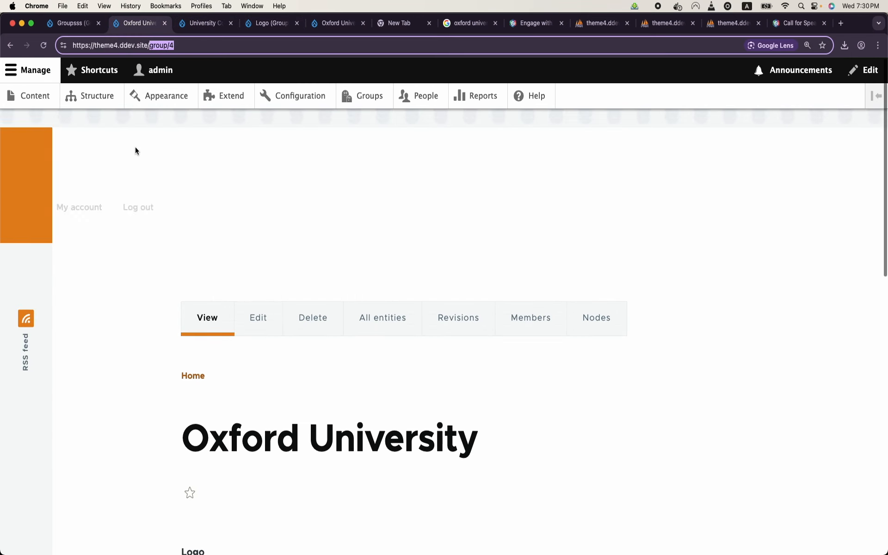
left_click(99, 99)
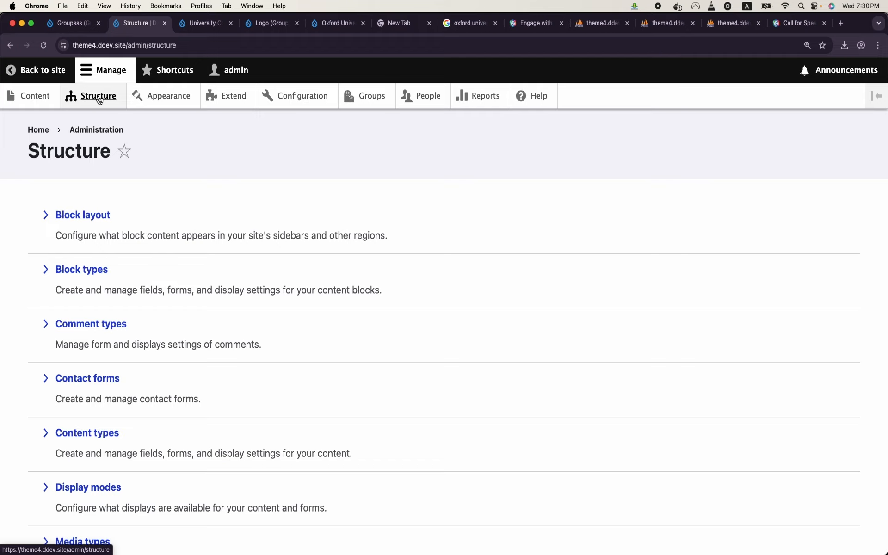
left_click(85, 212)
scroll(86, 215, "down", 1)
scroll(86, 215, "down", 6)
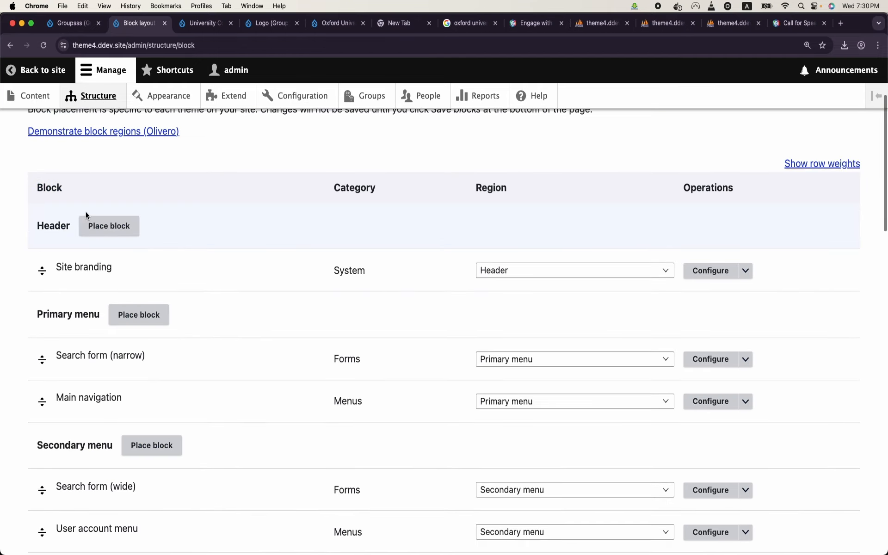
scroll(85, 216, "down", 5)
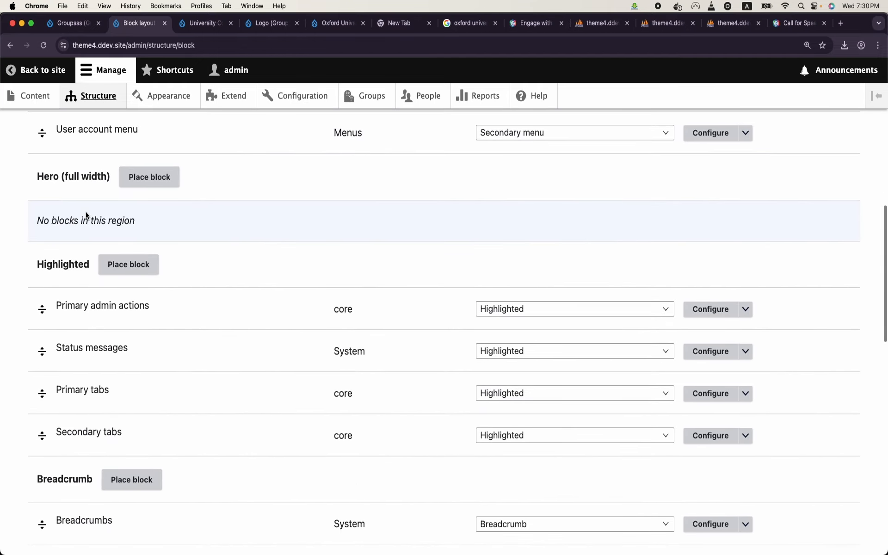
left_click(147, 182)
Step: Place the Logo view block, save it and the block layout, then return to Oxford's page
left_click(286, 225)
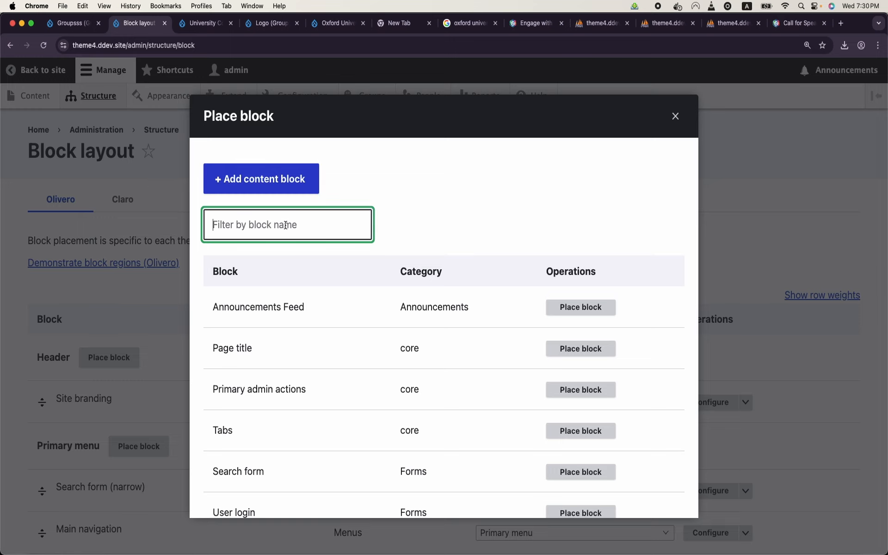
type("logo")
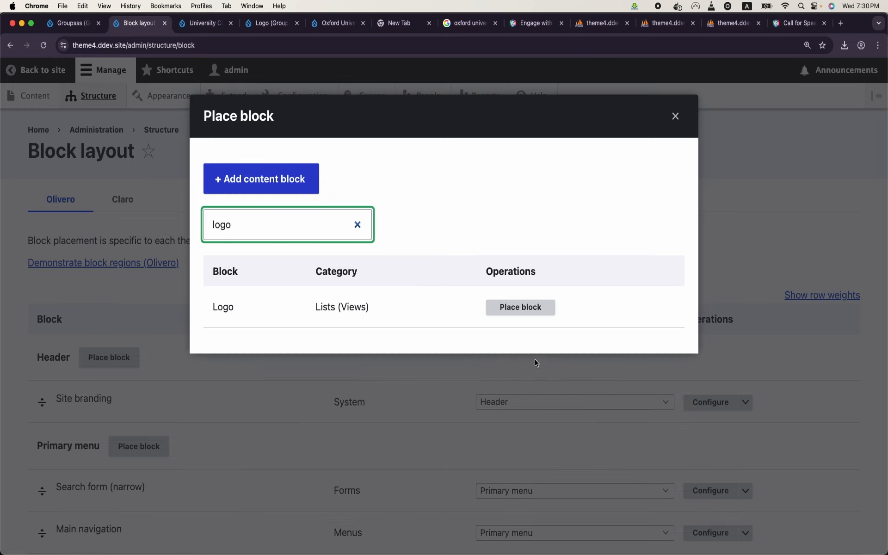
left_click(541, 309)
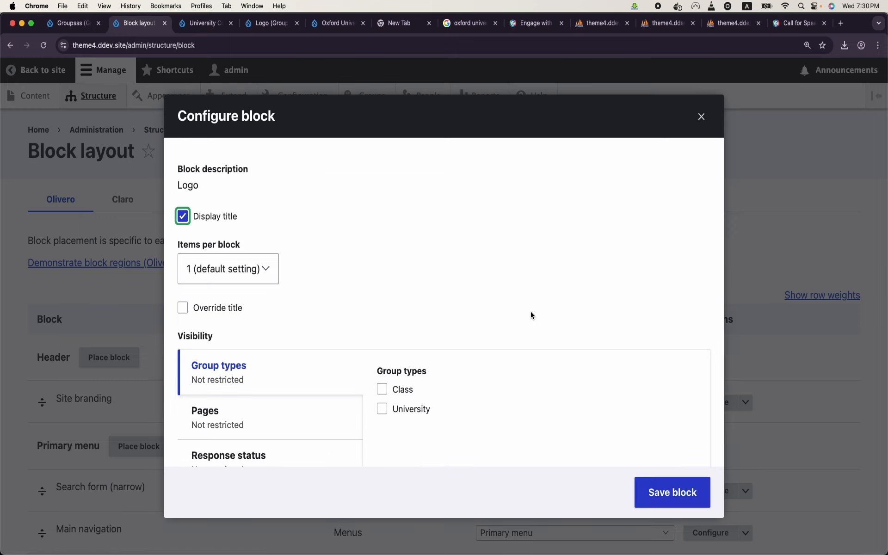
left_click(671, 486)
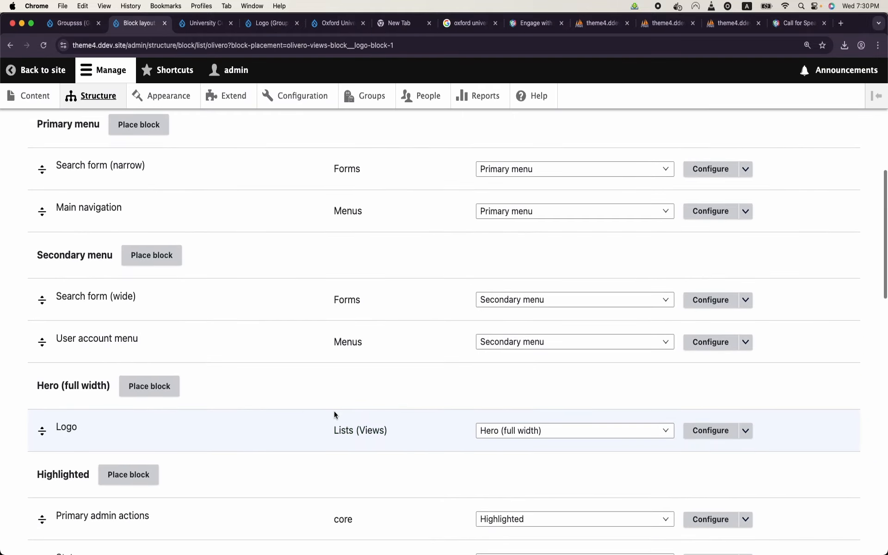
scroll(250, 432, "down", 15)
left_click(88, 487)
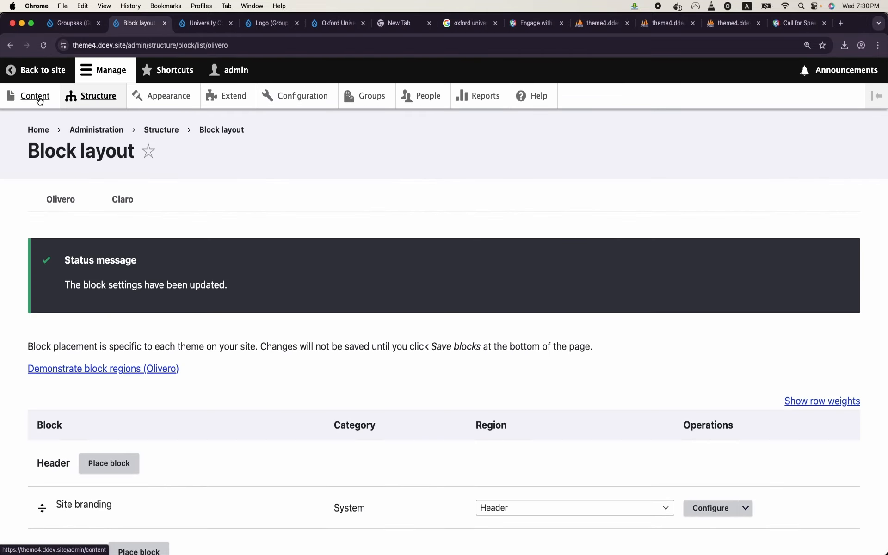
left_click(37, 98)
left_click(51, 76)
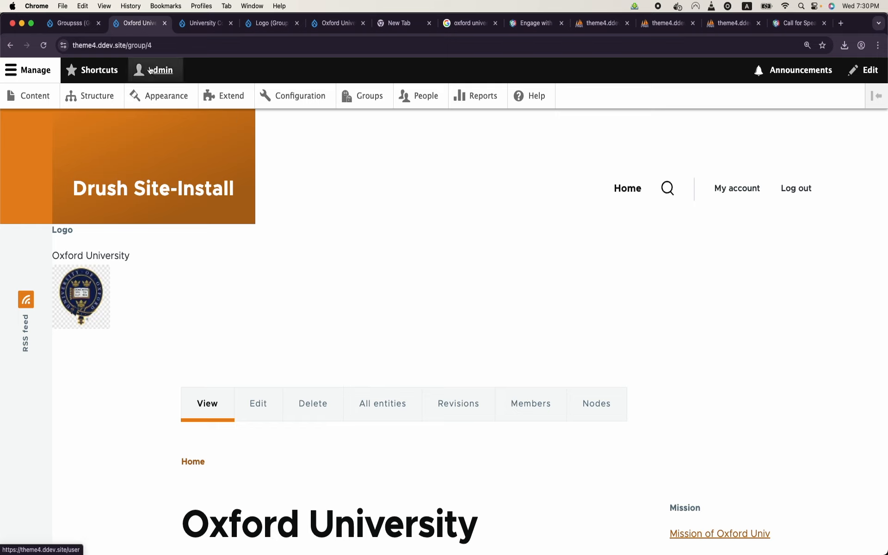
Step: Change the URL from group/4 to group/3 to view Harvard's page with its crest
left_click(166, 45)
left_click_drag(175, 46, 167, 48)
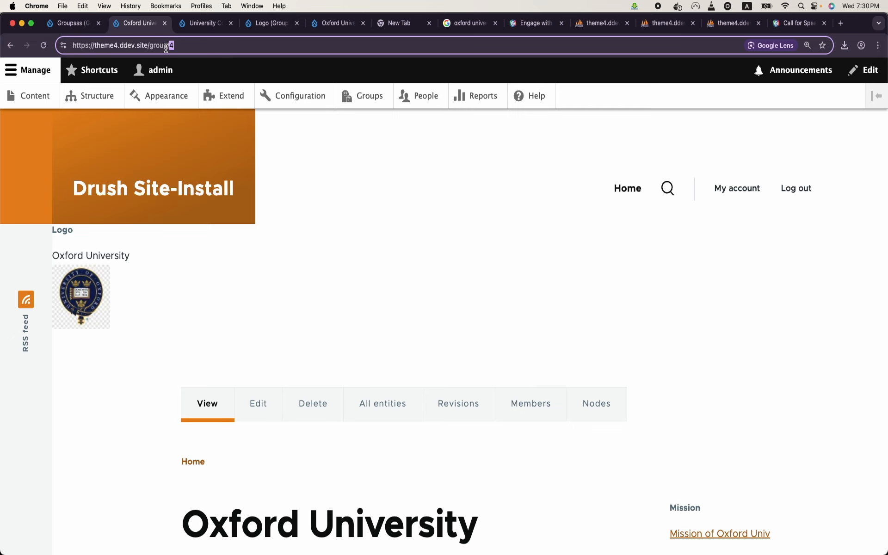
type("3")
key("Return")
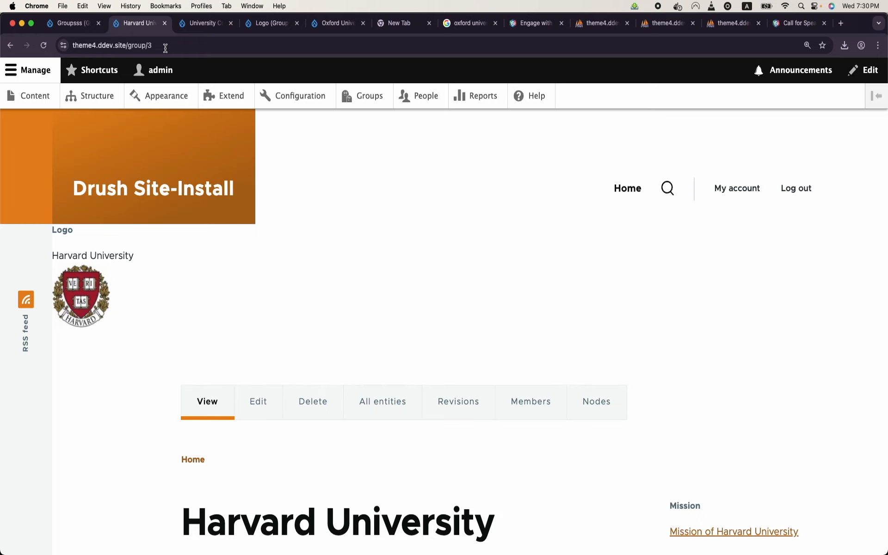
scroll(194, 292, "down", 3)
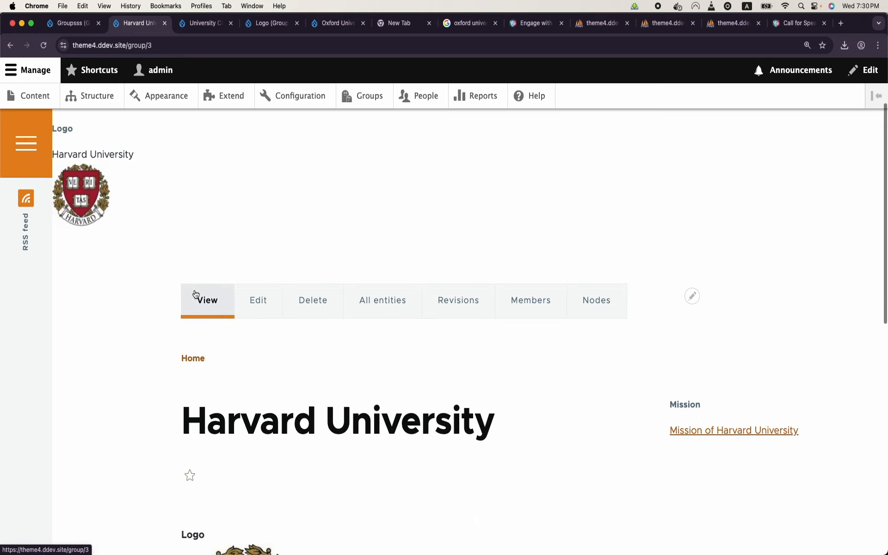
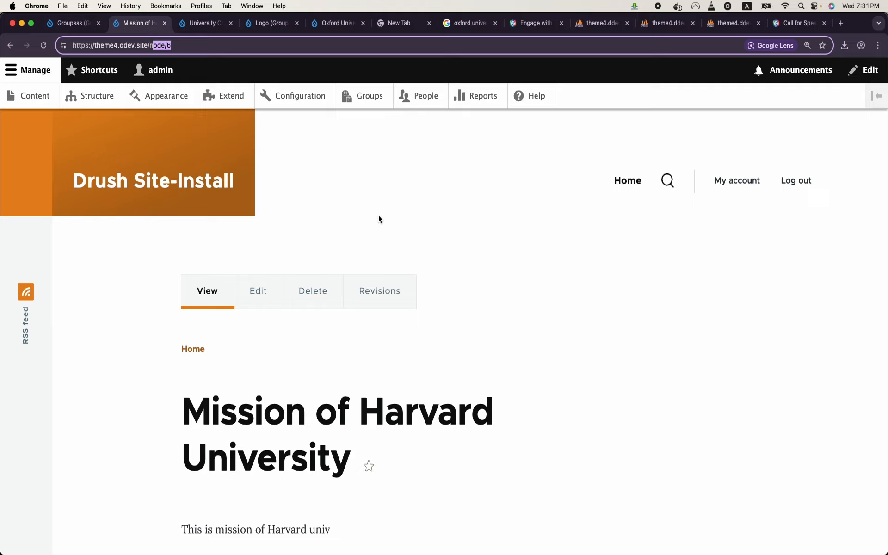
Step: Search Google for 'group path prefix' in a new tab and open the Group context: Path prefix project page
scroll(379, 216, "down", 3)
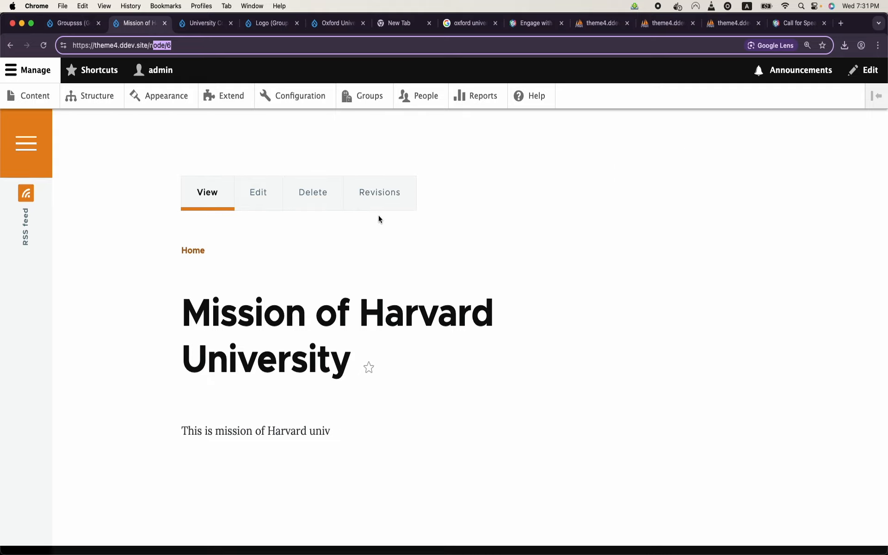
scroll(378, 218, "up", 3)
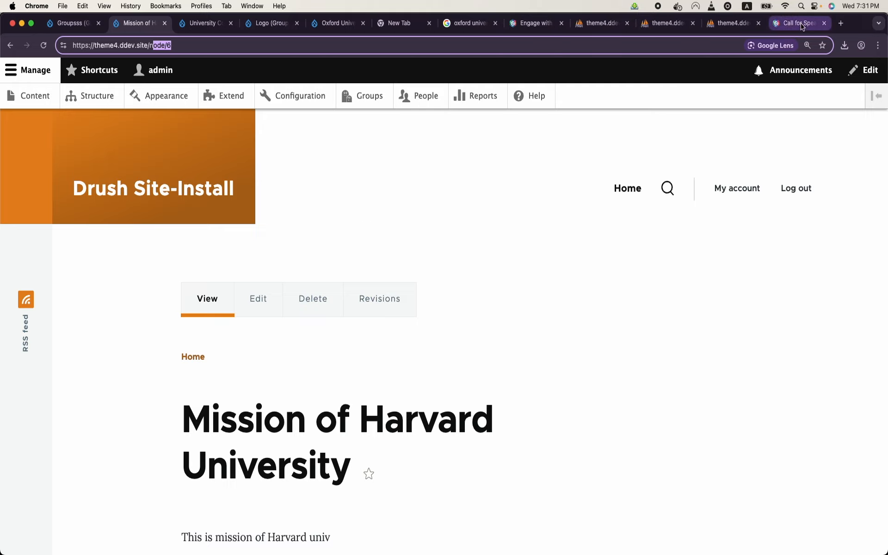
left_click(841, 24)
type("group")
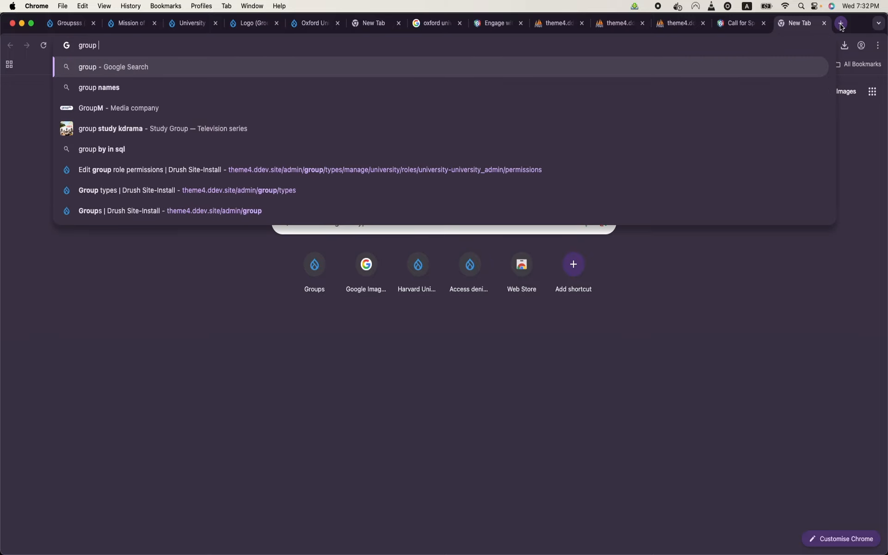
type(" path prefix")
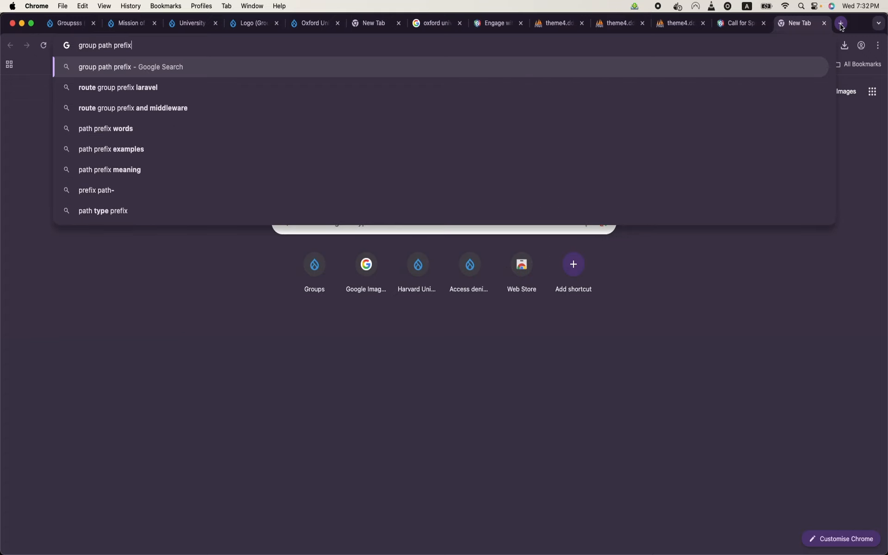
key("Return")
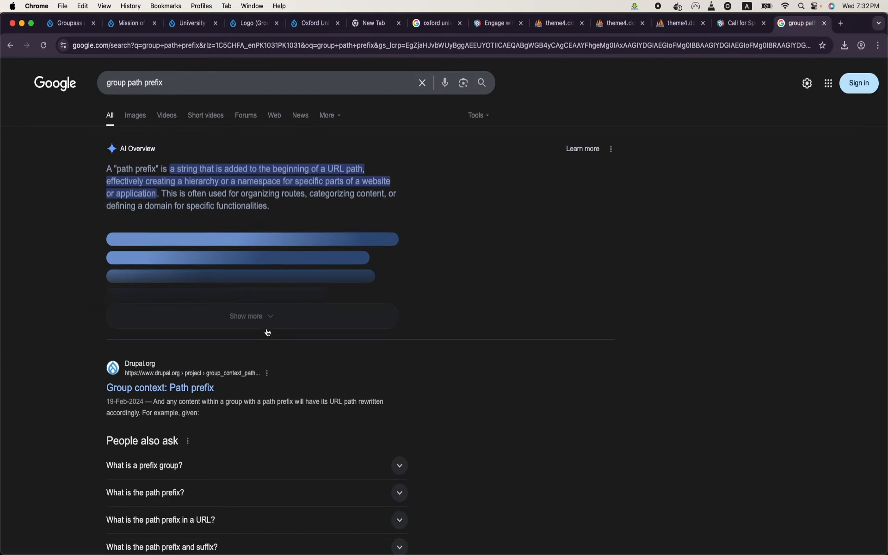
left_click(192, 392)
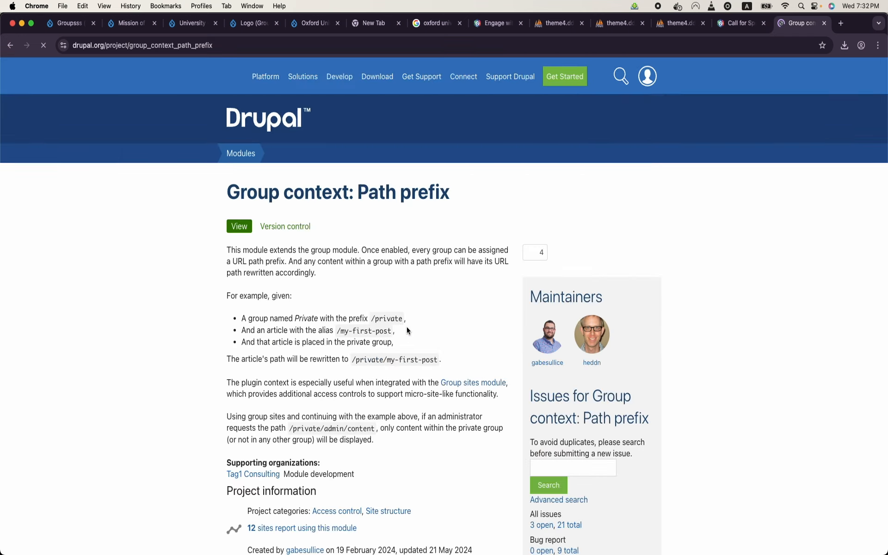
Step: Zoom in and read the example mapping group Private with prefix /private to /private/my-first-post
scroll(406, 327, "down", 5)
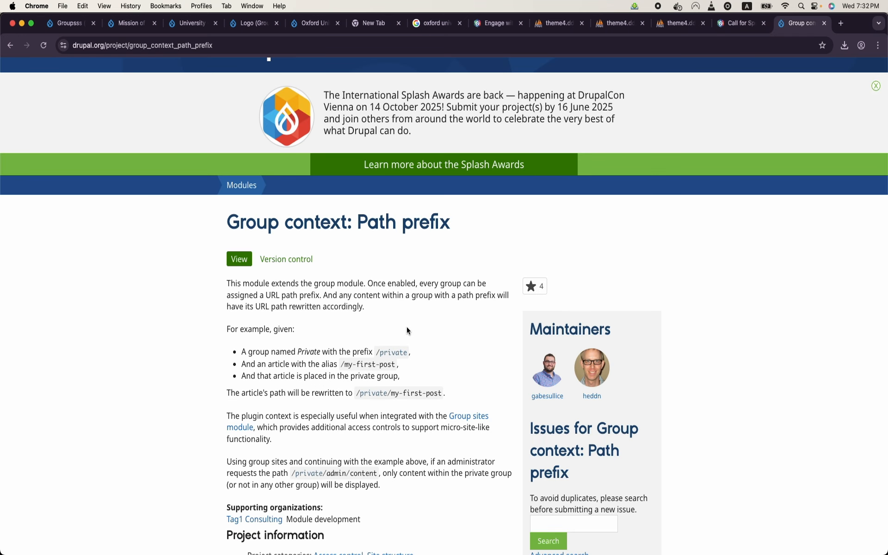
scroll(407, 326, "down", 1)
key("super+equal")
key("super+equal")
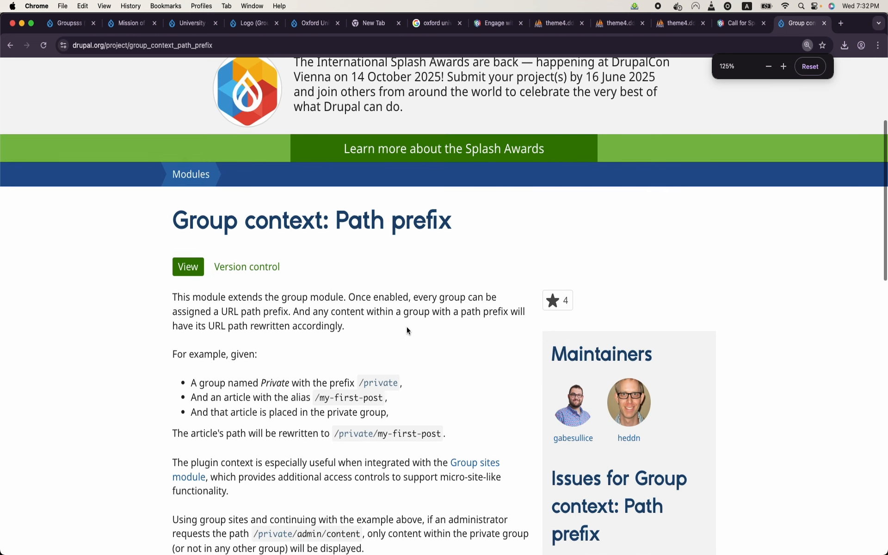
scroll(248, 244, "down", 3)
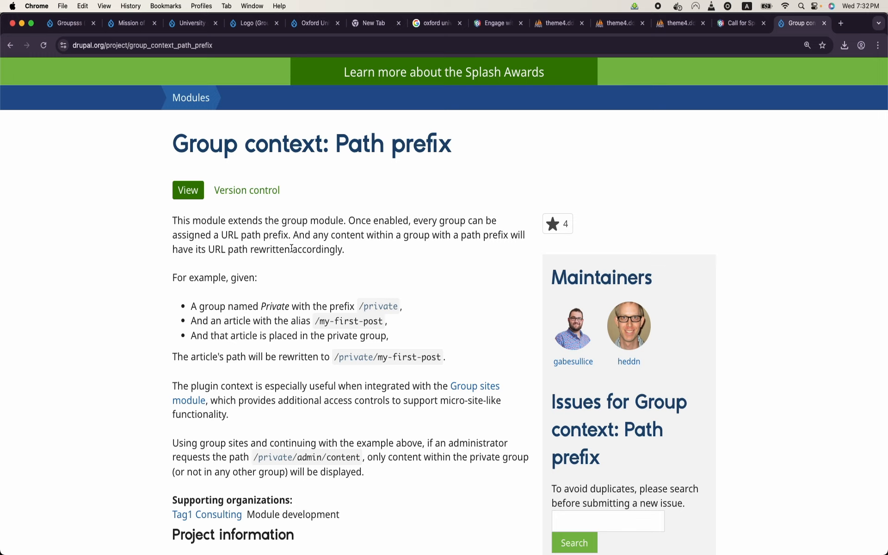
double_click(270, 307)
left_click_drag(360, 306, 400, 308)
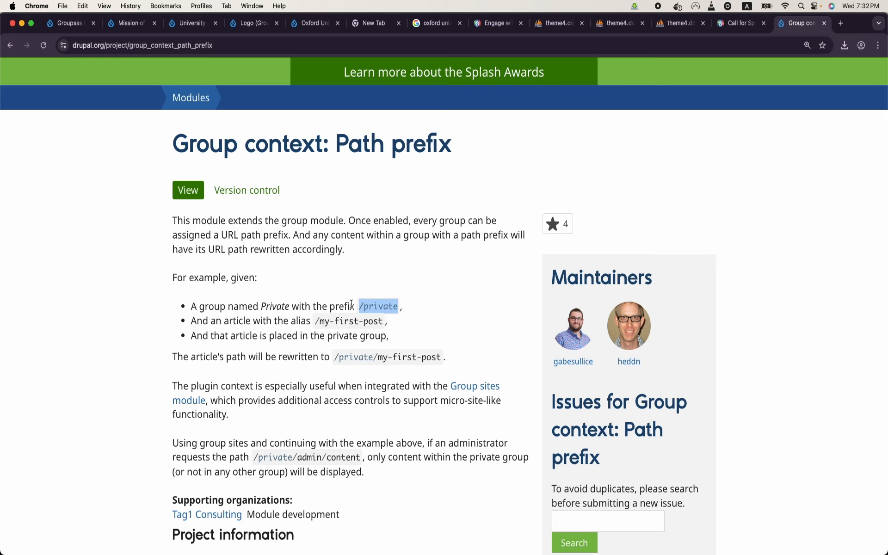
left_click_drag(320, 321, 387, 325)
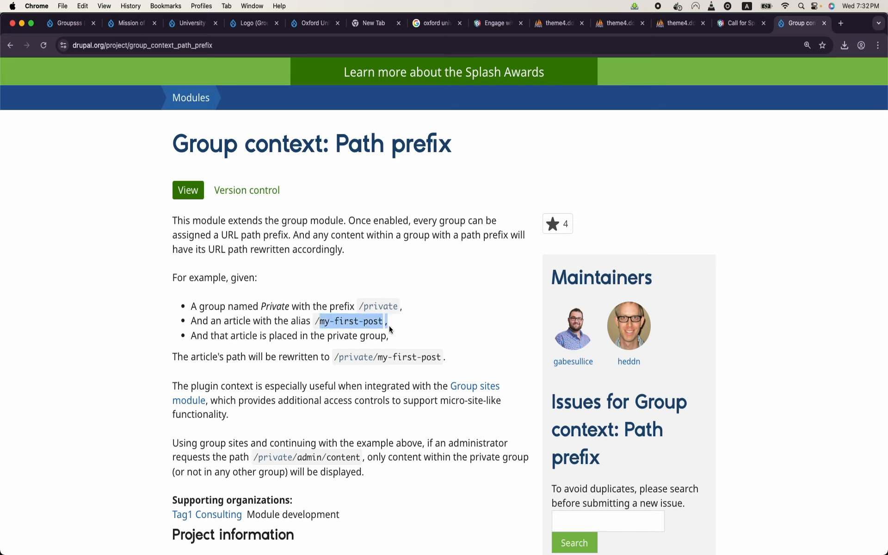
left_click_drag(333, 357, 453, 373)
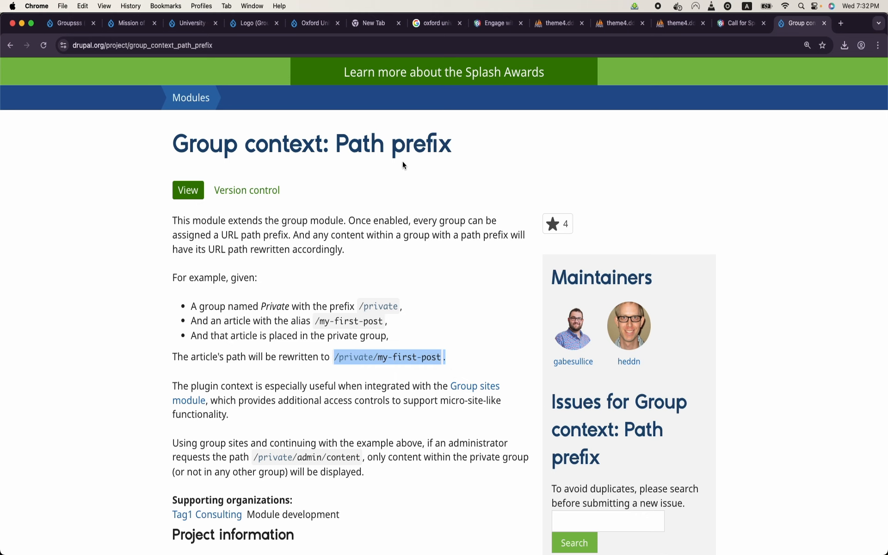
Step: Copy the module's composer install command from the project page
scroll(379, 175, "down", 7)
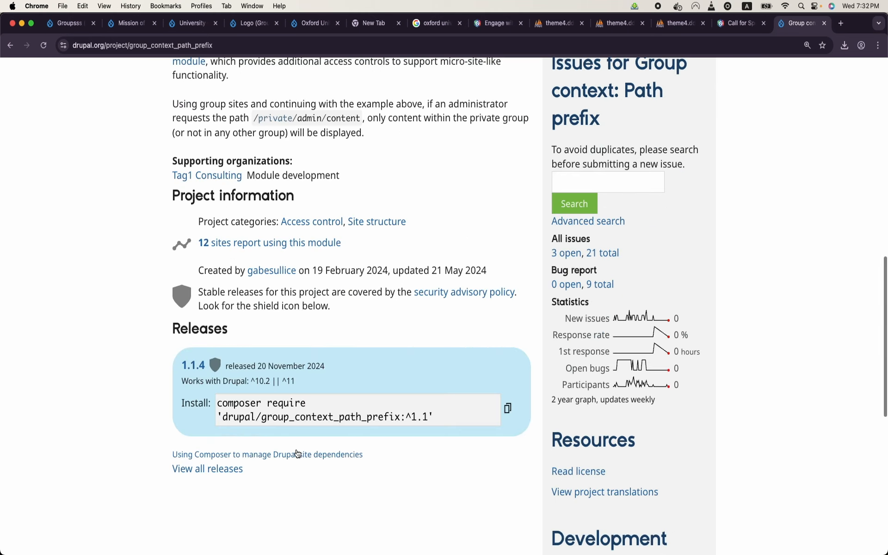
left_click(508, 411)
mouse_move(322, 551)
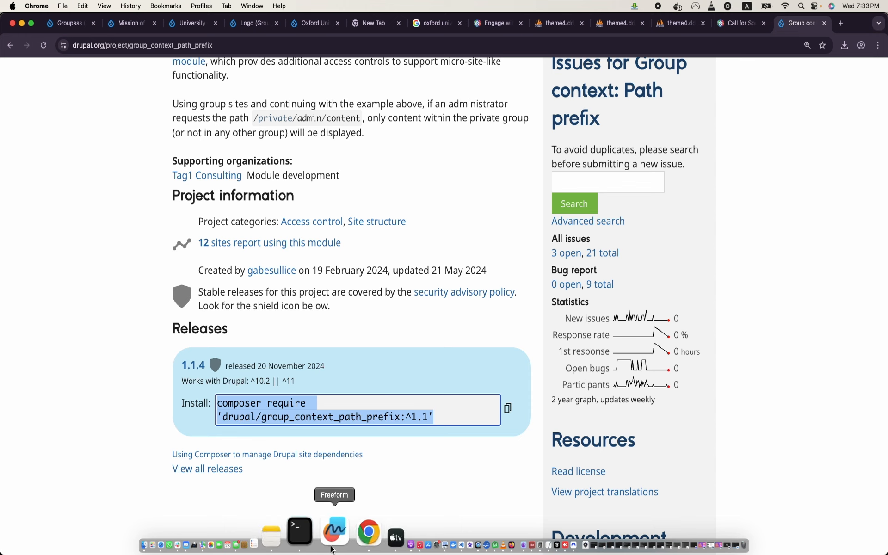
left_click(323, 550)
Step: Download the module with 'ddev composer require drupal/group_context_path_prefix:^1.1'
type("ddev")
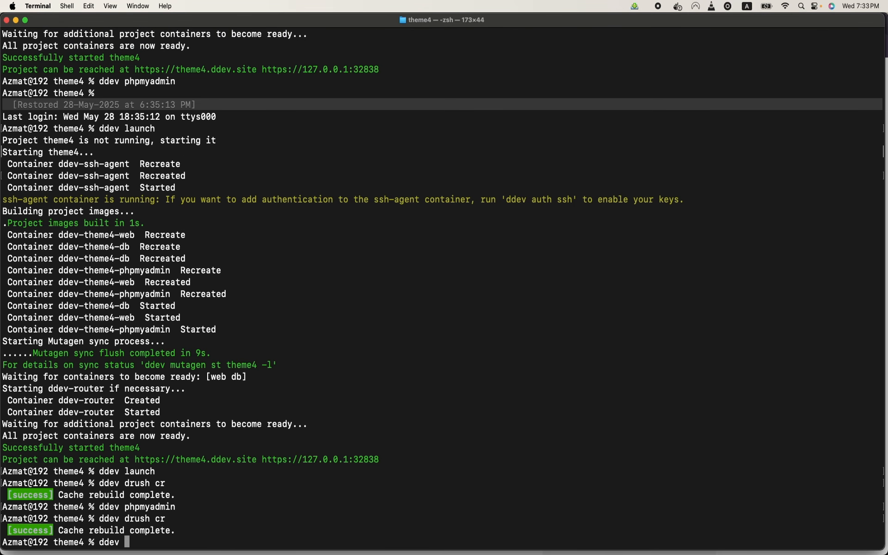
key("super+v")
key("Return")
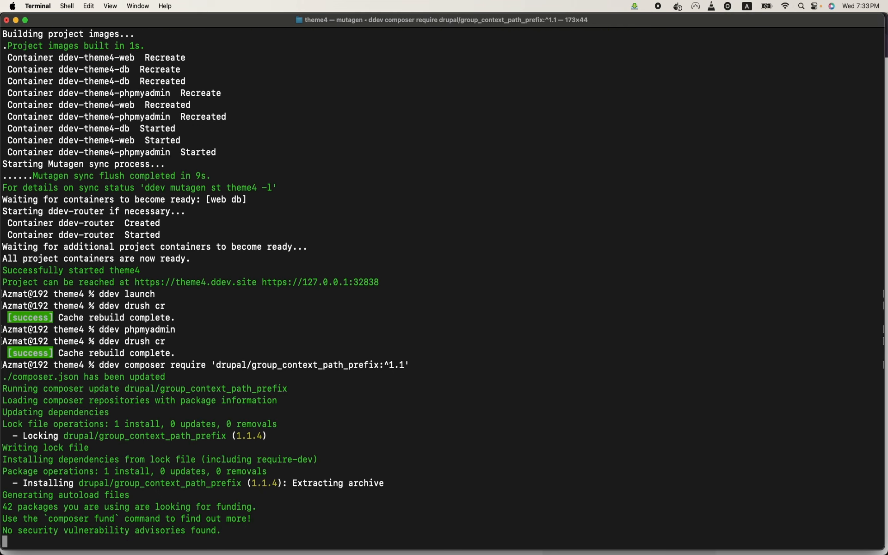
Step: Enable the module with 'ddev drush en group_context_path_prefix'
type("ddev")
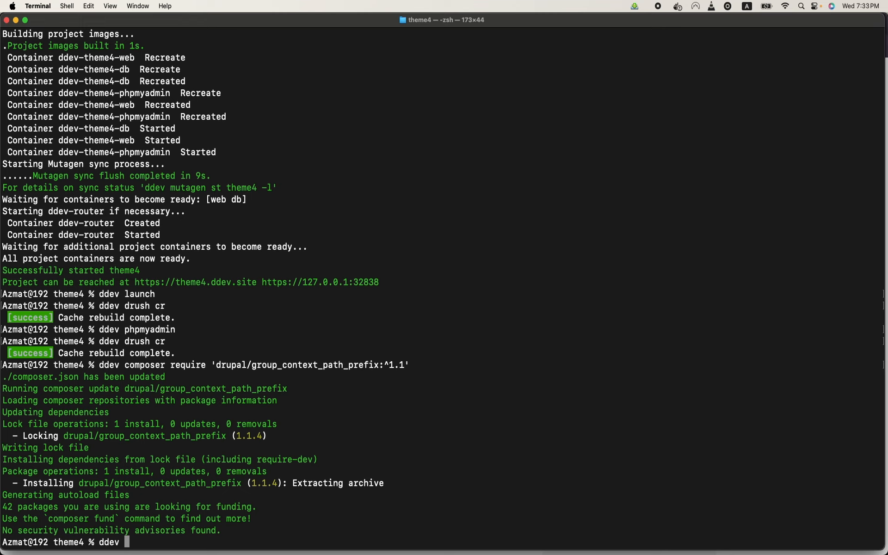
double_click(186, 483)
key("super+c")
key("super+v")
type("0")
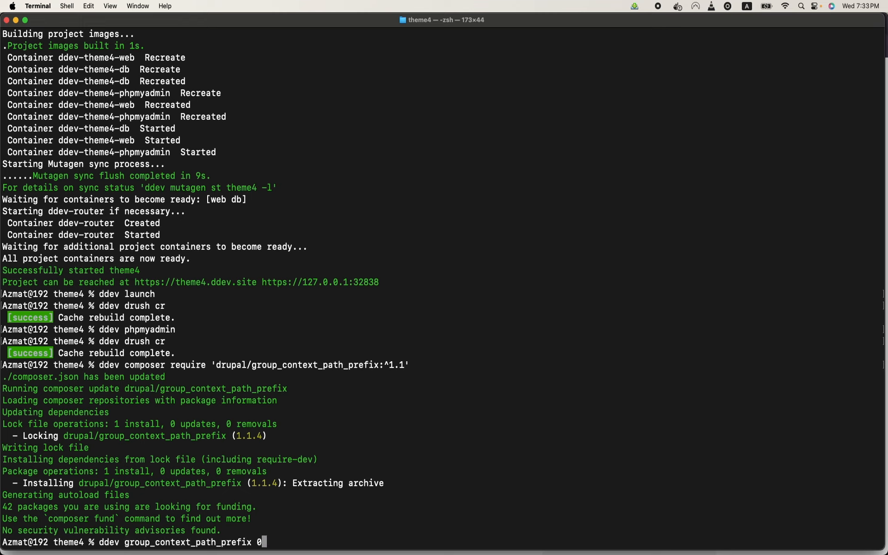
key("BackSpace")
key("BackSpace")
key("Left")
key("Left")
key("Left")
key("Left")
key("Left")
key("Left")
key("Left")
key("Left")
key("Left")
key("Left")
key("Left")
key("Left")
key("Left")
key("Left")
key("Left")
key("Left")
key("Left")
key("Left")
key("Left")
key("Left")
key("Left")
key("Left")
key("Left")
key("Left")
key("Left")
key("Left")
type("drush")
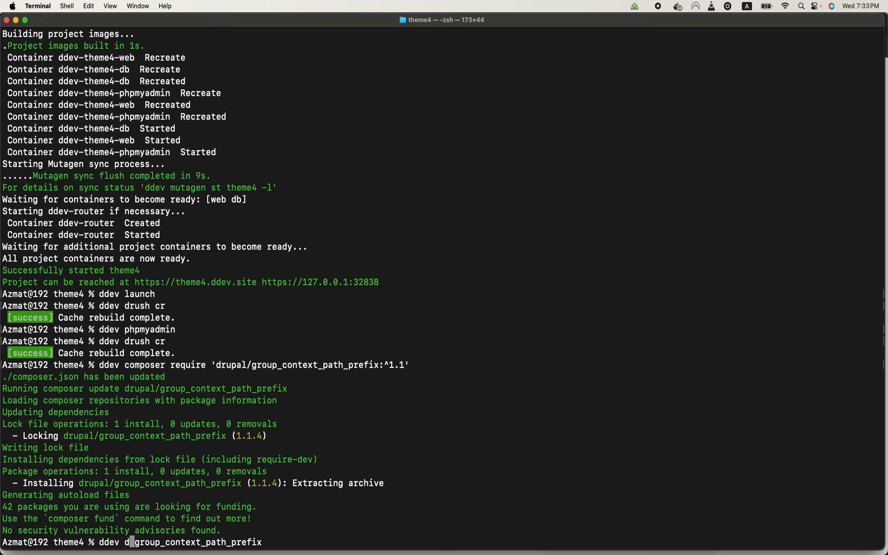
type(" en")
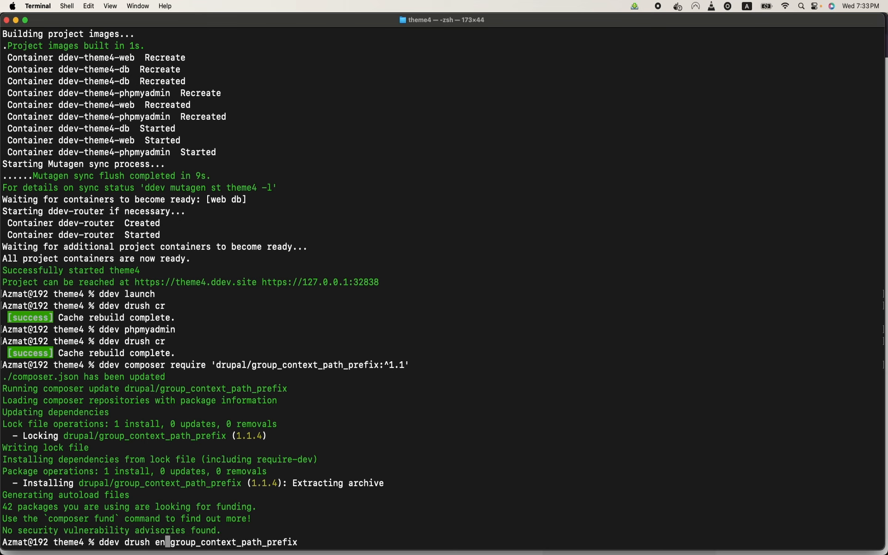
key("Return")
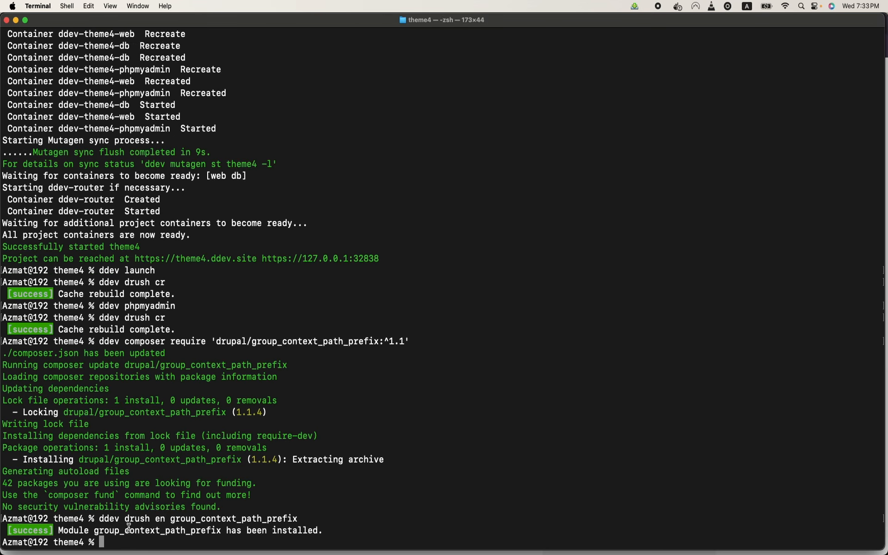
mouse_move(213, 551)
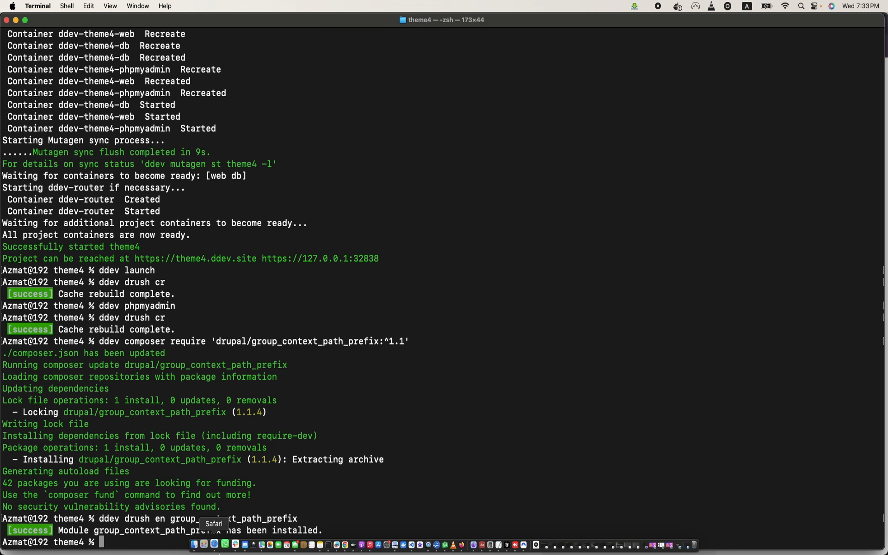
left_click(342, 536)
Step: Open Group path prefixes and save Harvard University's prefix as /harvard
left_click(267, 21)
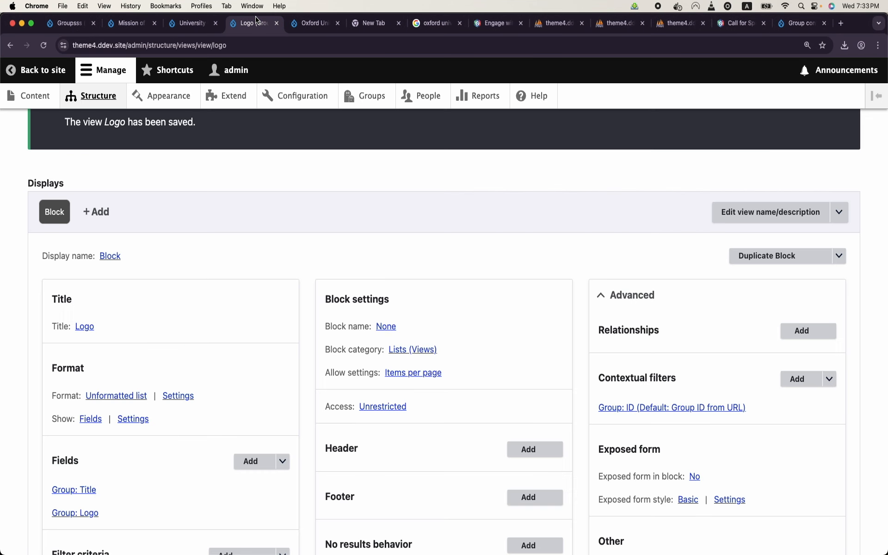
left_click(364, 94)
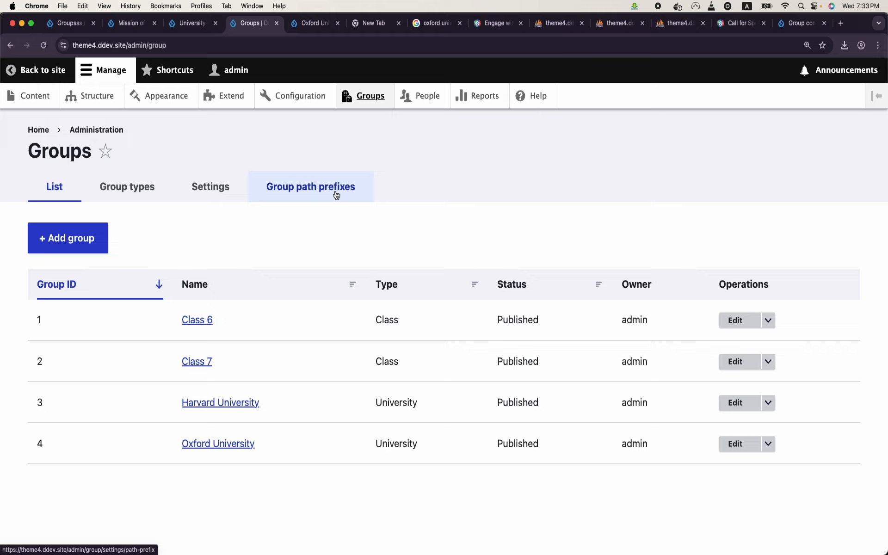
left_click(336, 195)
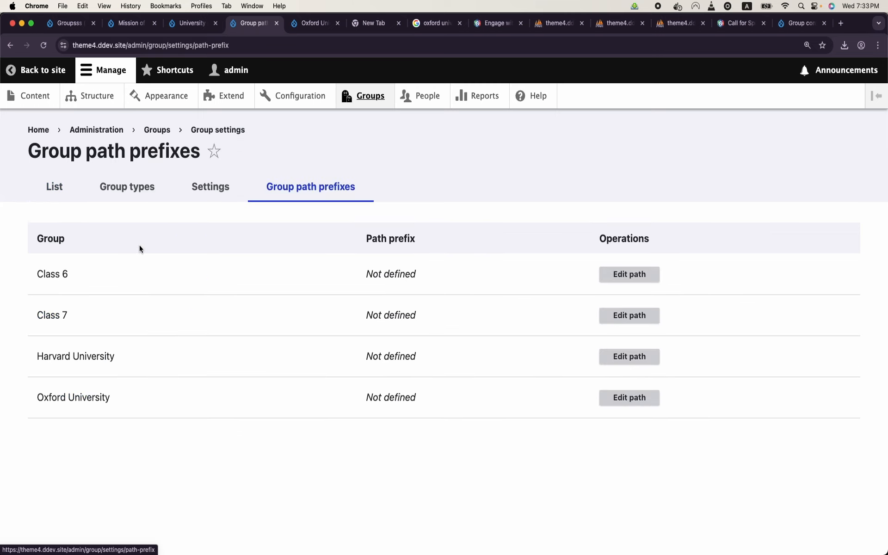
left_click_drag(73, 313, 19, 266)
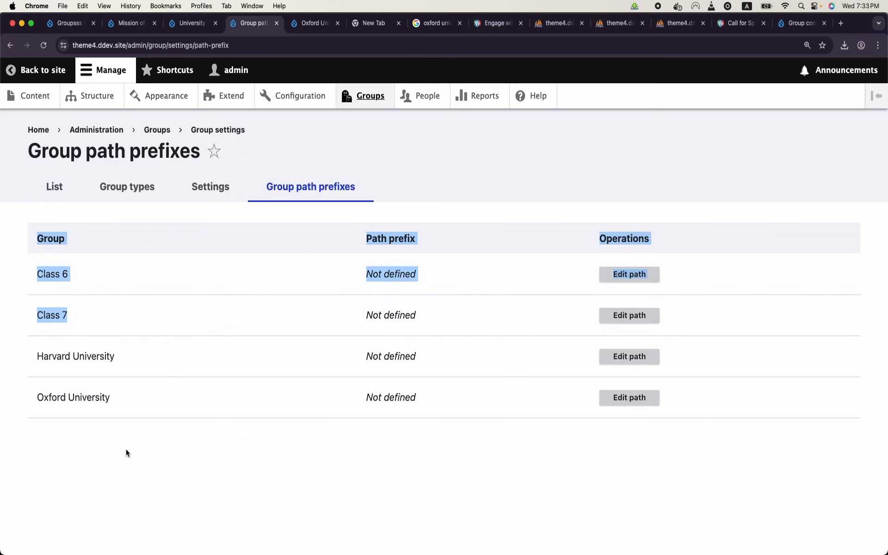
left_click(624, 361)
left_click(255, 228)
type("/harvard")
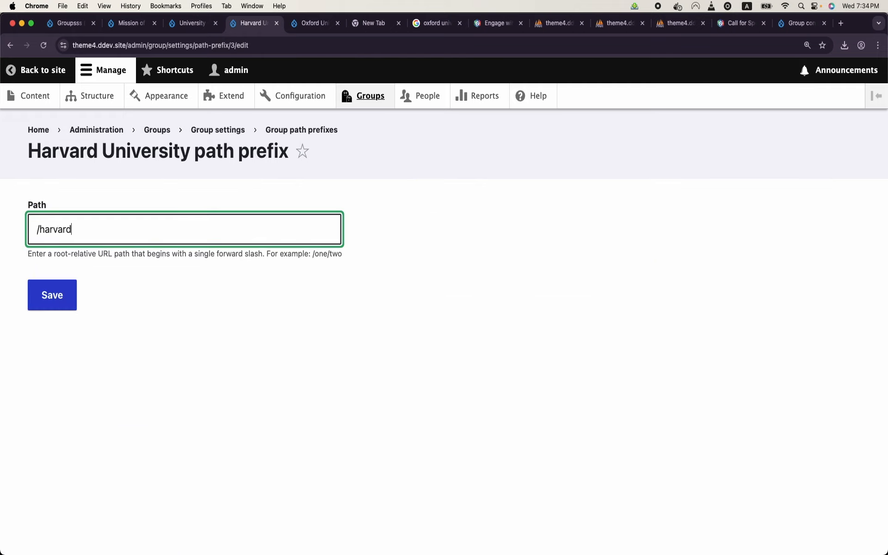
left_click(55, 293)
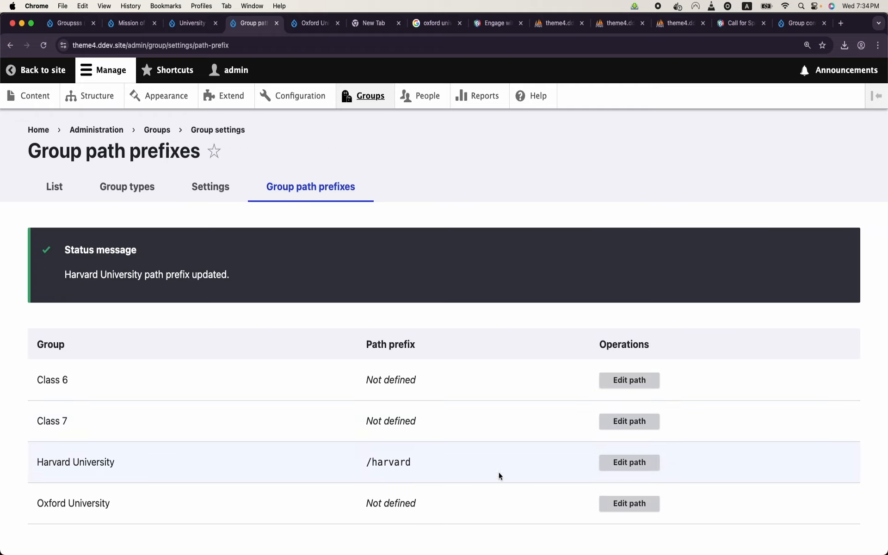
Step: Save Oxford University's path prefix as /oxford
left_click(622, 504)
left_click(147, 235)
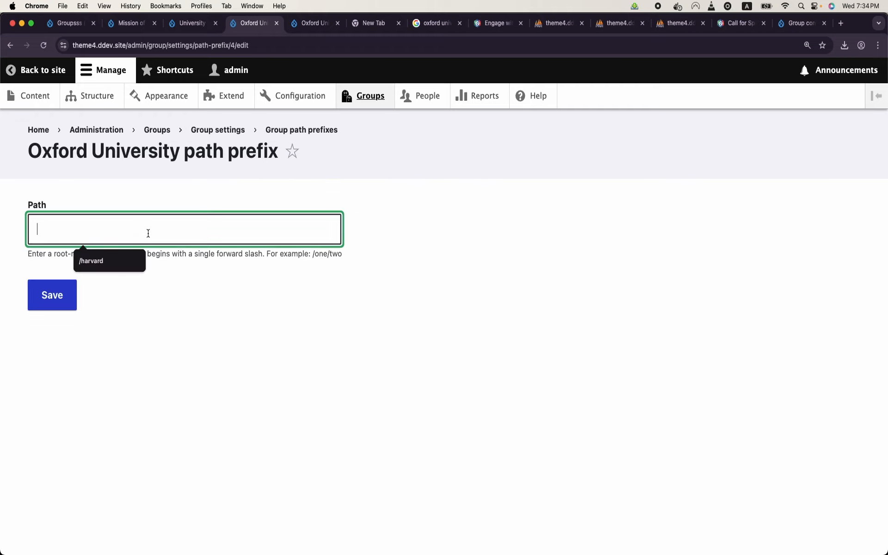
type("/oxford")
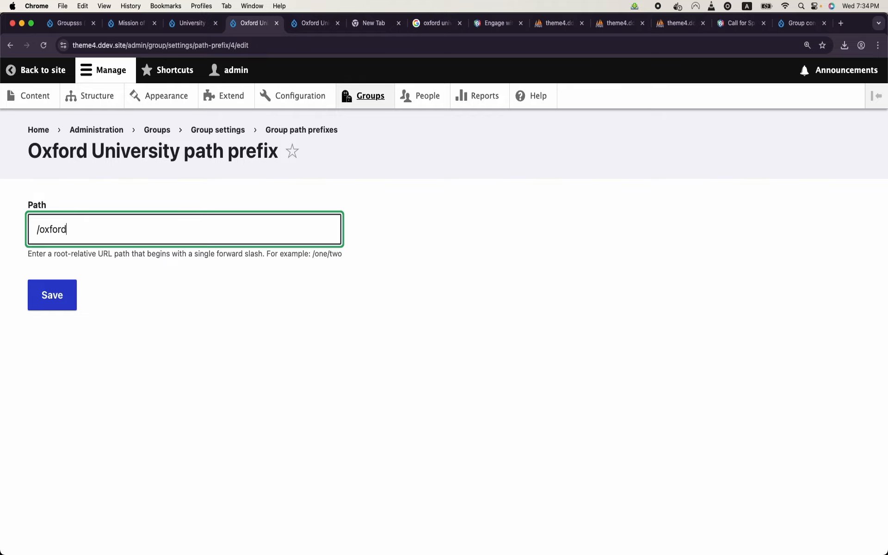
left_click(49, 303)
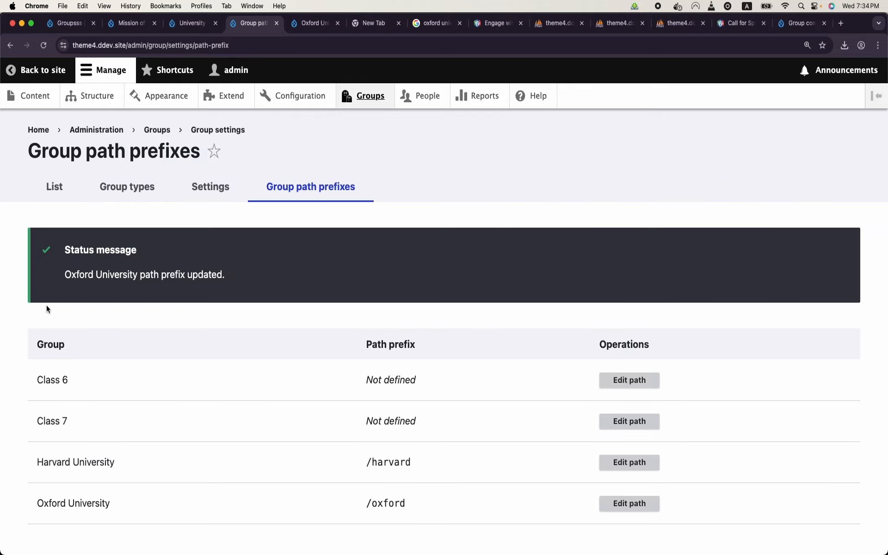
scroll(87, 416, "down", 1)
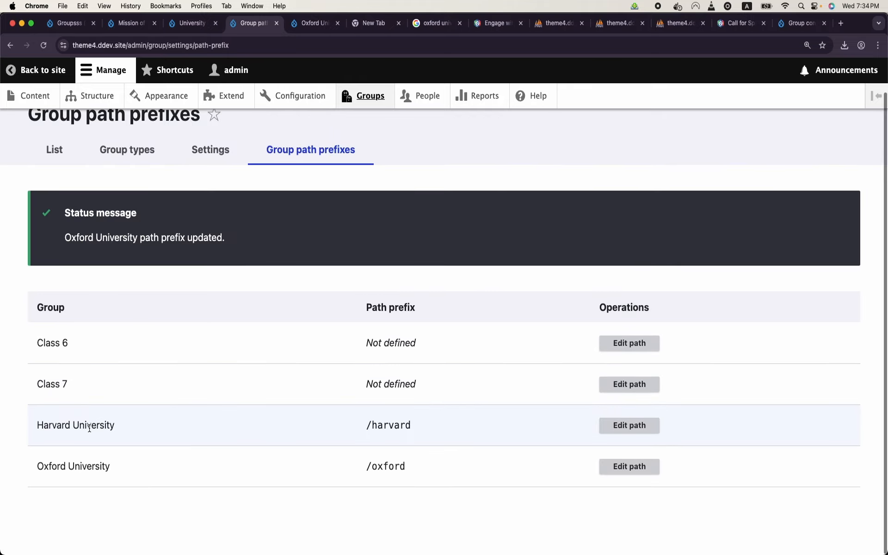
left_click(50, 153)
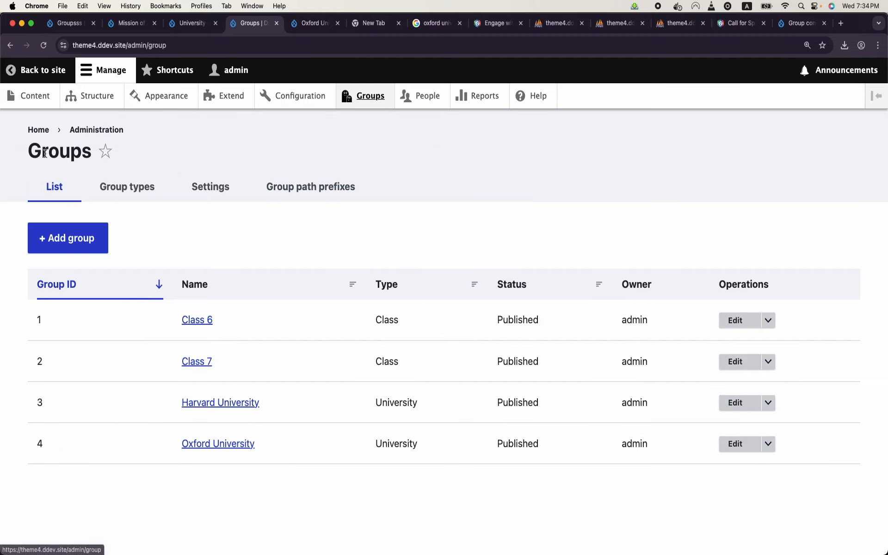
Step: Open Harvard University's group page and inspect the /harvard prefix in its address
left_click(209, 403)
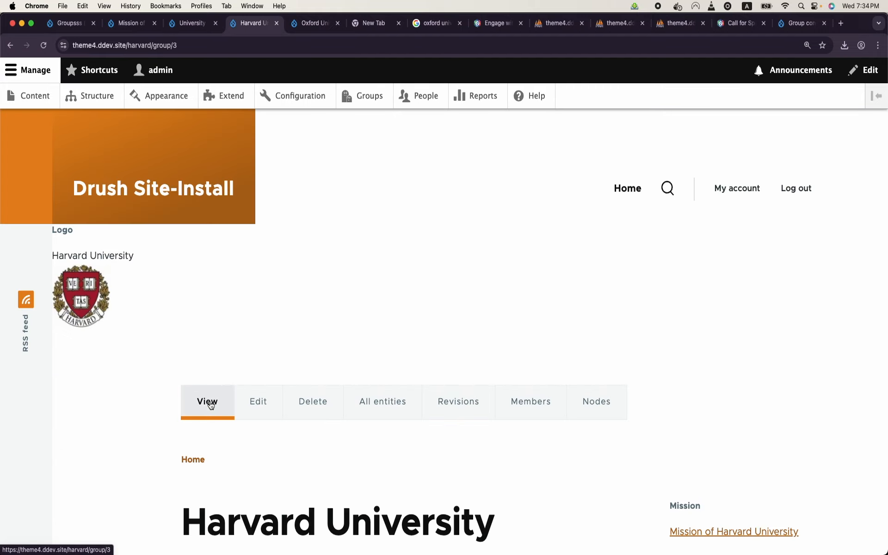
key("super+equal")
key("super+equal")
key("super+equal")
key("super+equal")
key("super+equal")
key("super+equal")
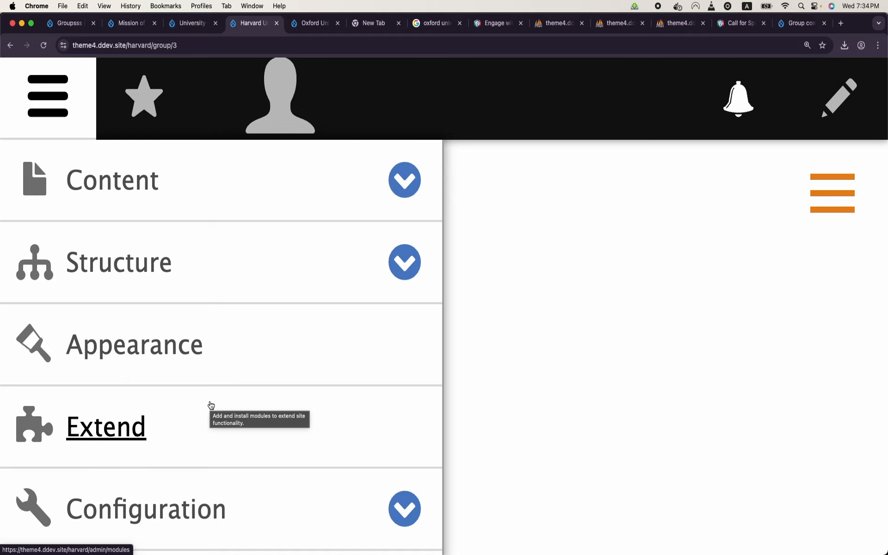
key("super+0")
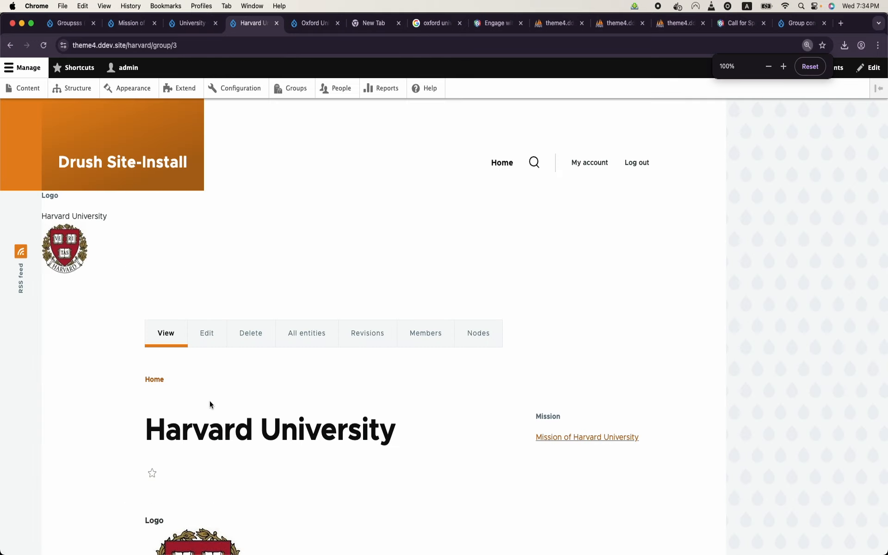
left_click(172, 48)
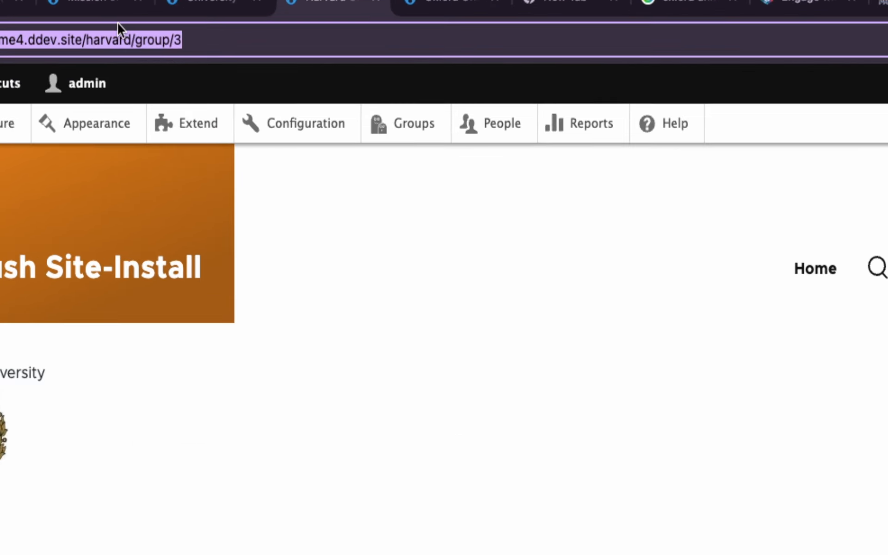
double_click(117, 37)
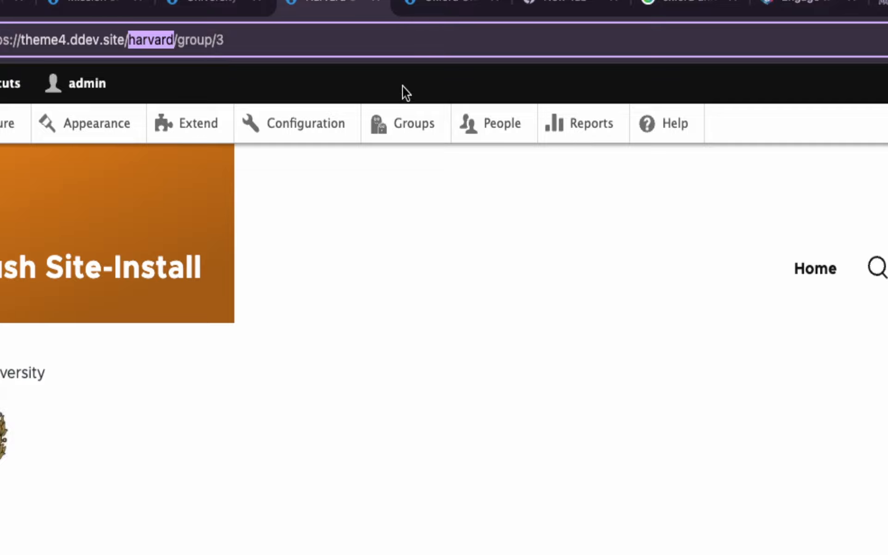
left_click(414, 125)
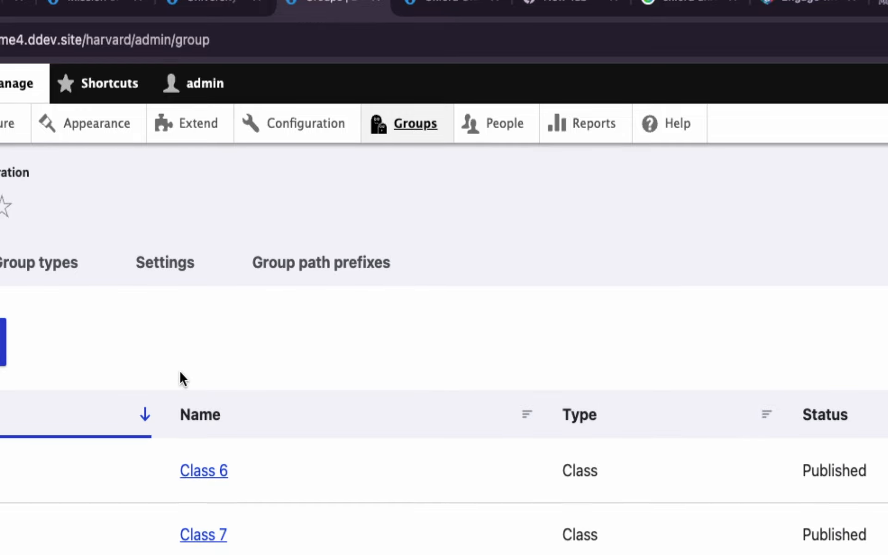
scroll(179, 370, "up", 1)
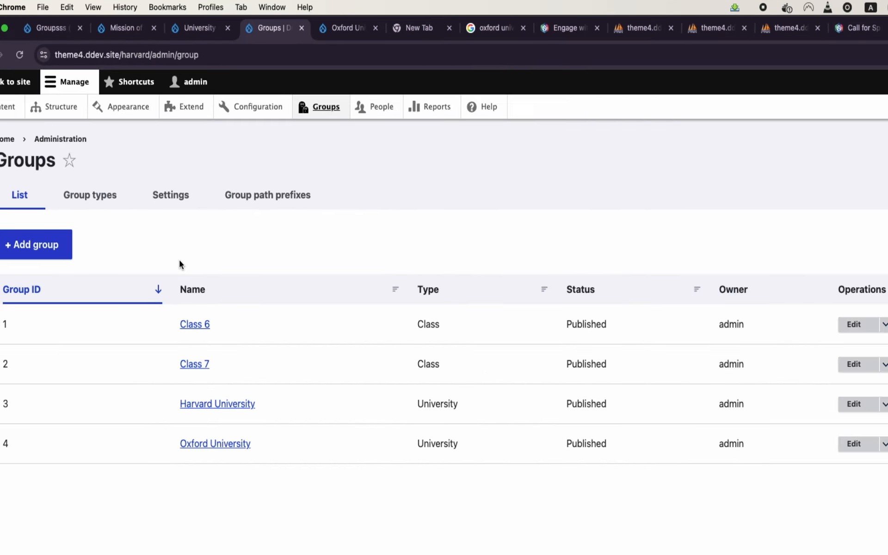
Step: Open Oxford University's page, confirm the /oxford prefix, then view the Content overview under /oxford
left_click(222, 447)
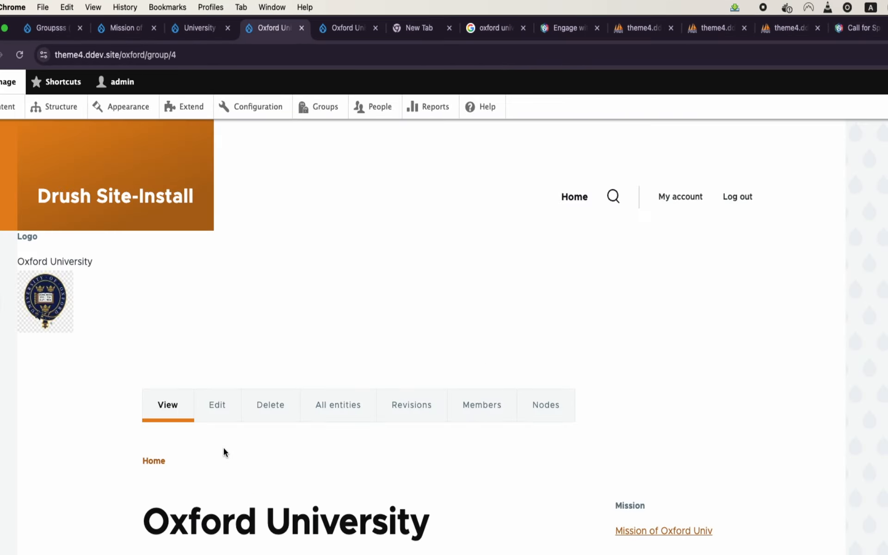
left_click(129, 54)
key("Right")
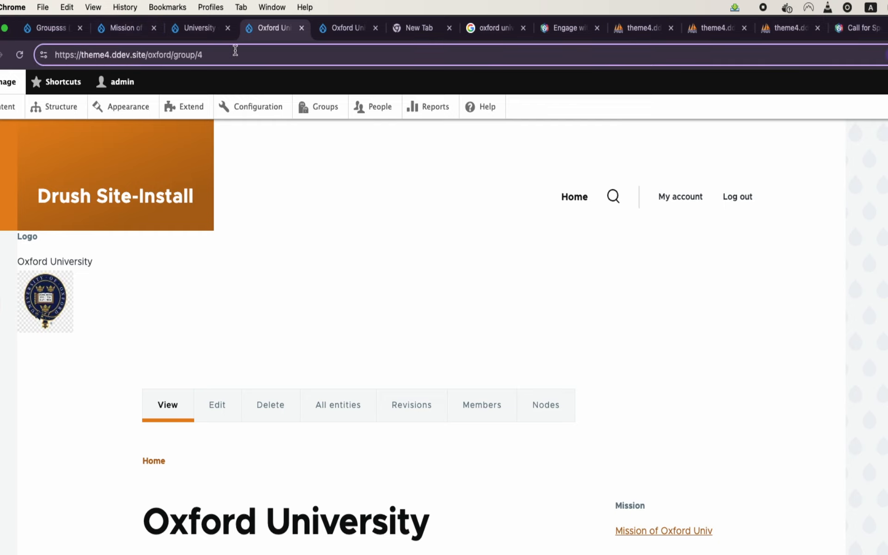
scroll(307, 280, "down", 5)
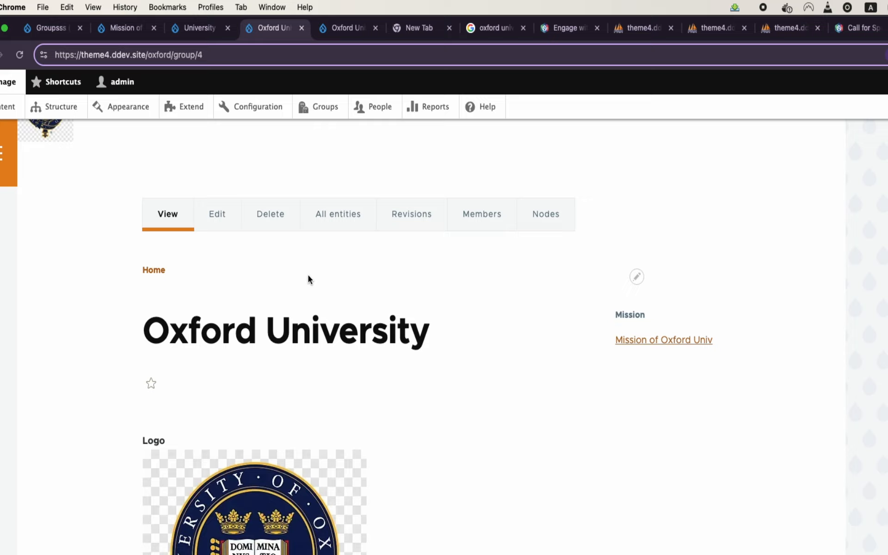
scroll(379, 280, "up", 5)
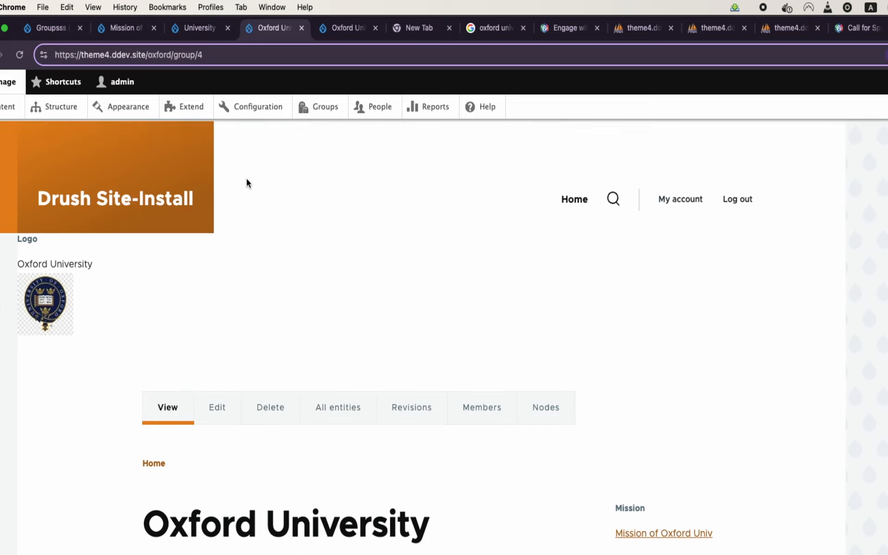
left_click(317, 111)
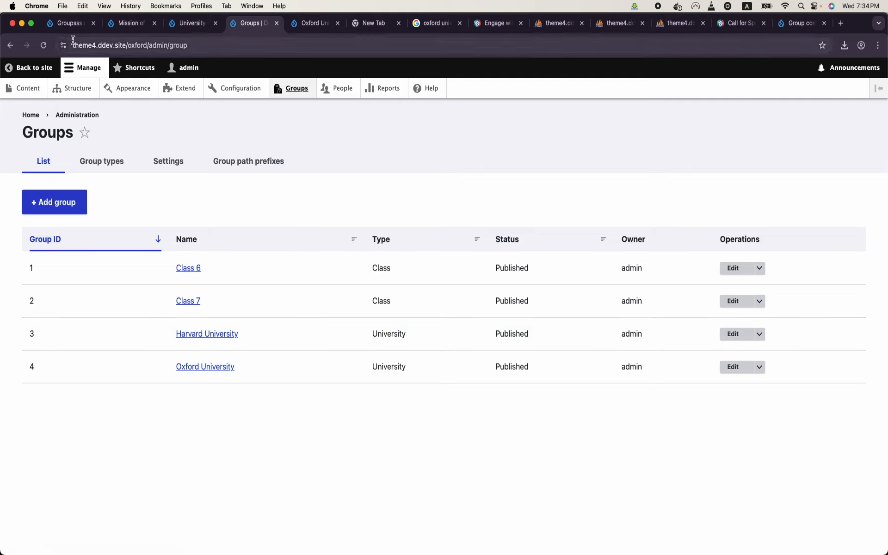
left_click(23, 89)
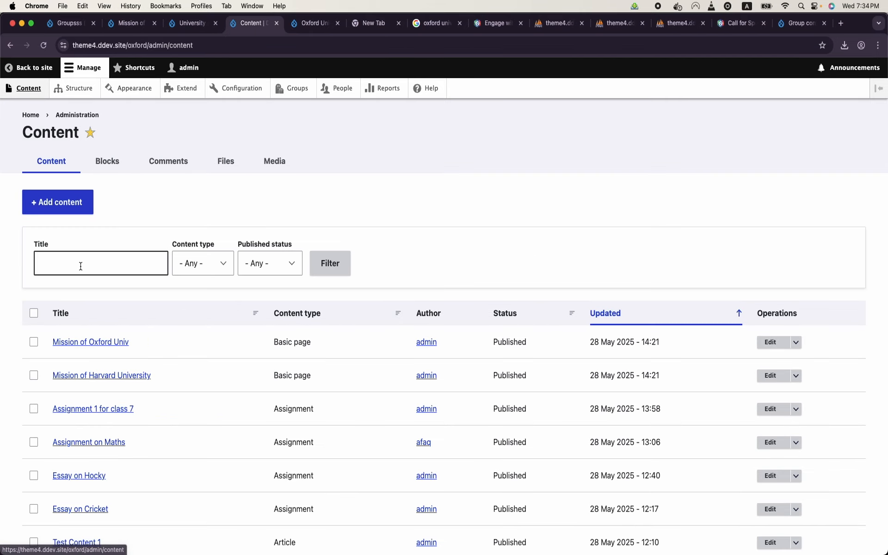
scroll(87, 249, "down", 1)
scroll(86, 251, "down", 1)
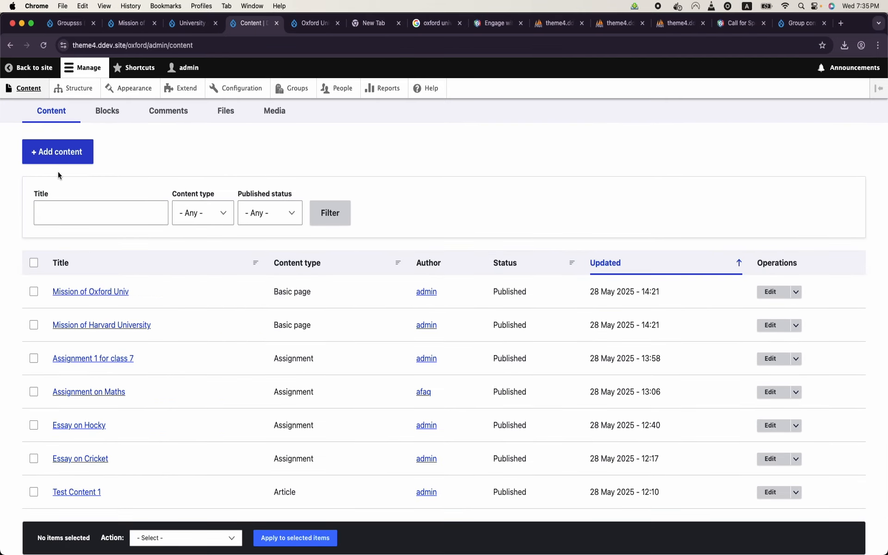
Step: Append 'asd ads' to the Mission of Oxford Univ body, save, and view it at /oxford/node/7
left_click(768, 292)
scroll(421, 288, "down", 5)
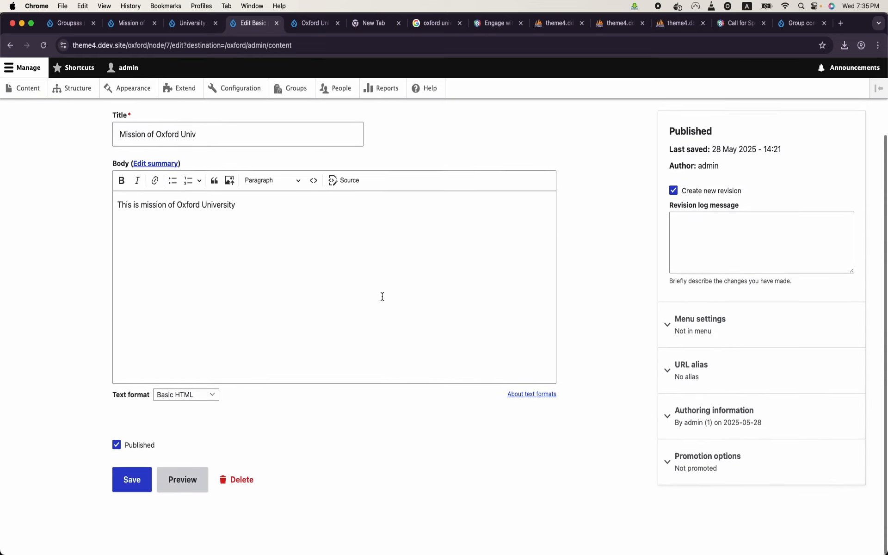
scroll(382, 296, "up", 2)
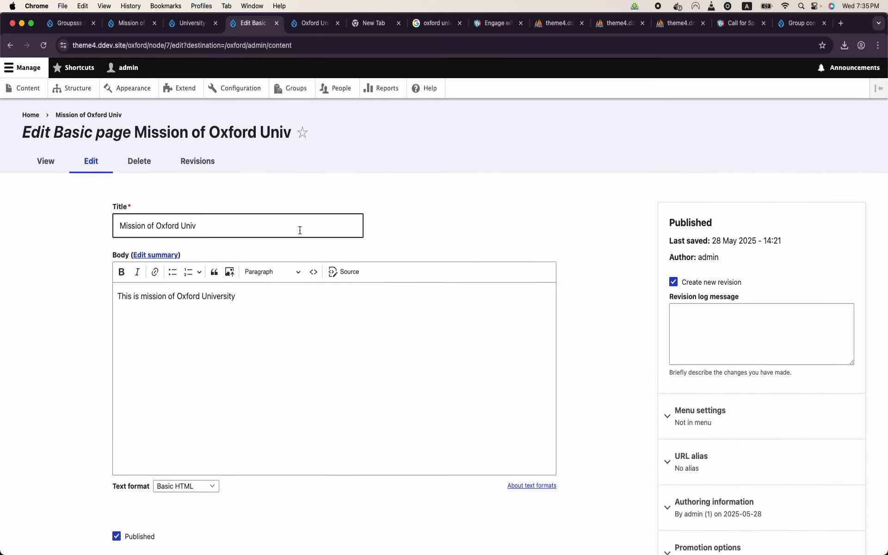
left_click(282, 323)
type("asd ads")
scroll(252, 331, "down", 3)
scroll(194, 417, "up", 1)
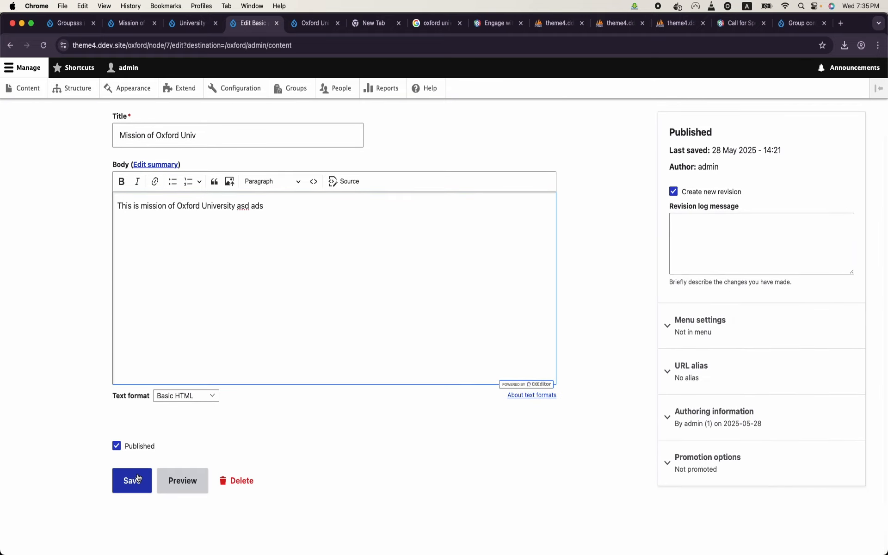
left_click(137, 478)
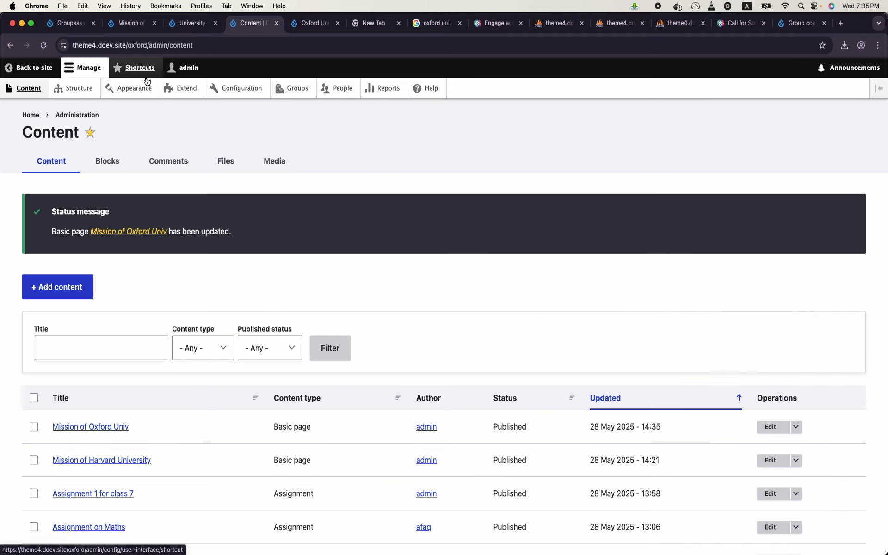
left_click(85, 428)
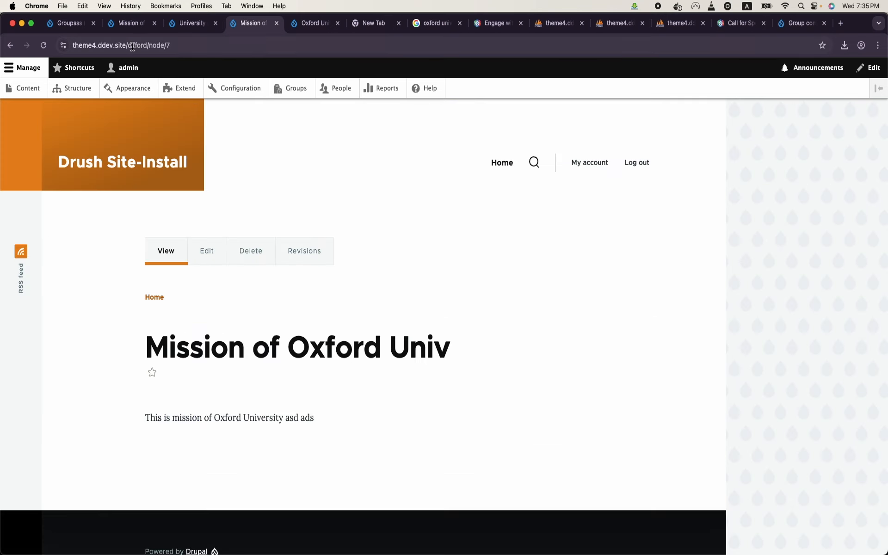
Step: Examine the oxford prefix in the current page address
left_click_drag(127, 45, 182, 44)
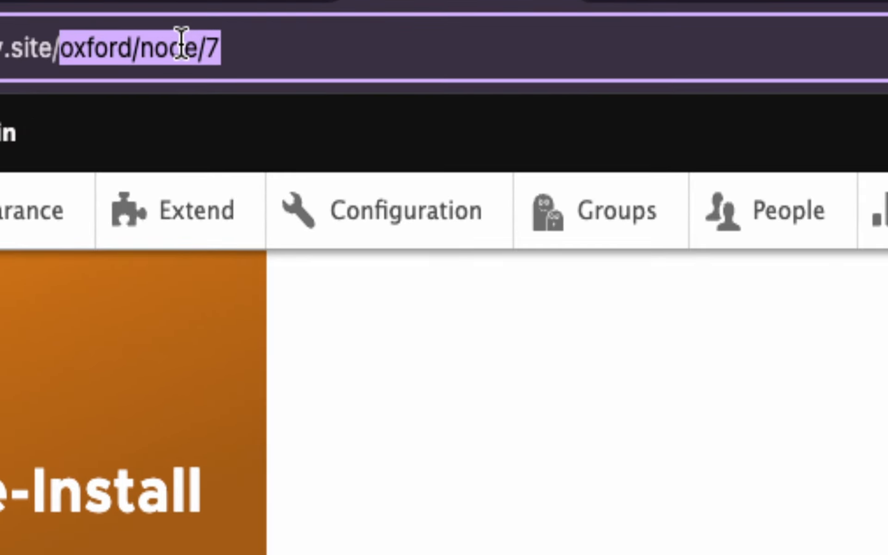
double_click(82, 48)
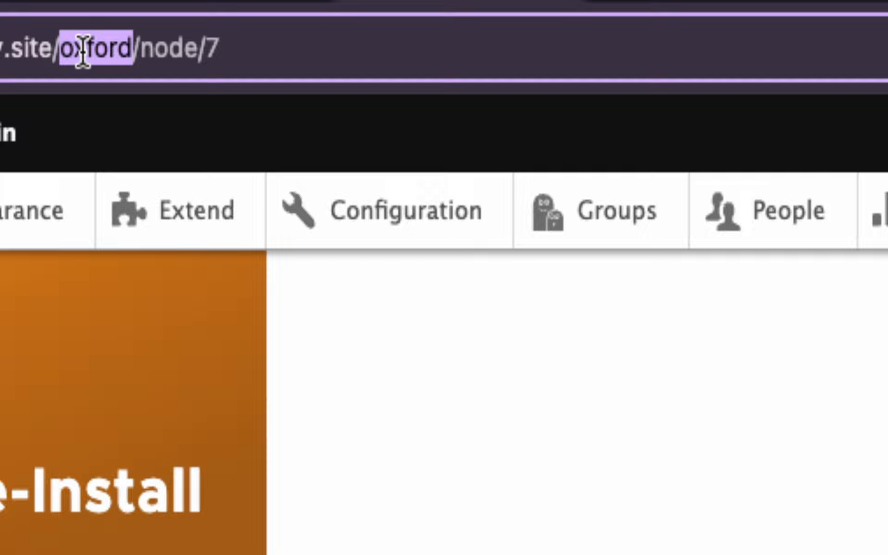
key("Return")
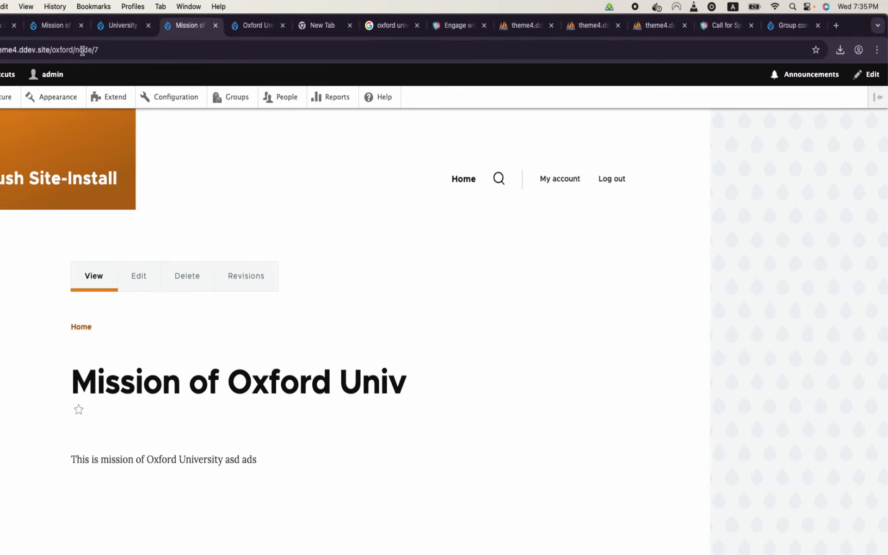
left_click(140, 48)
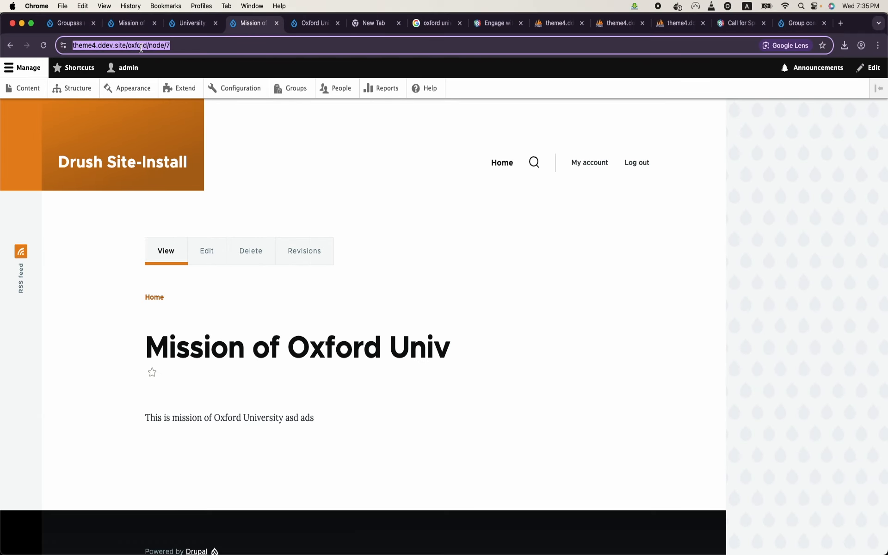
Step: From Harvard University's group, open the Oxford mission page and inspect the harvard prefix in its address
left_click(305, 87)
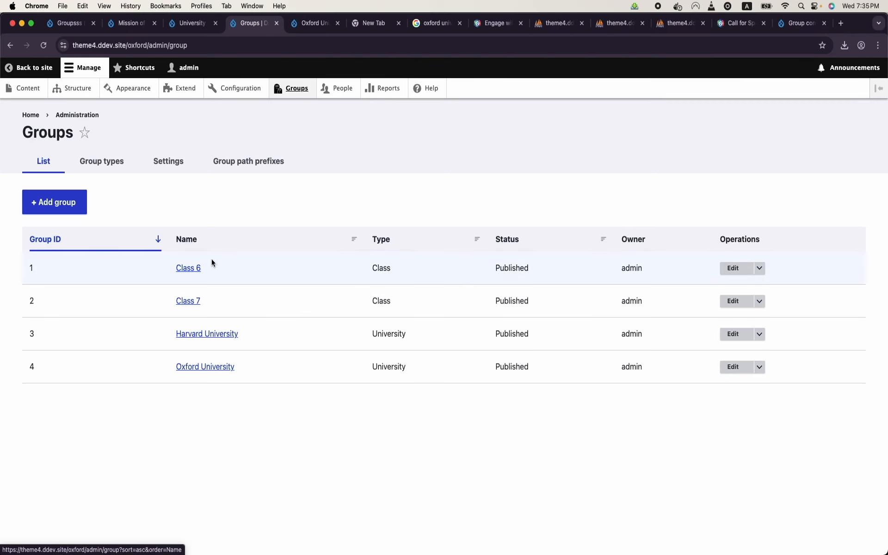
left_click(207, 333)
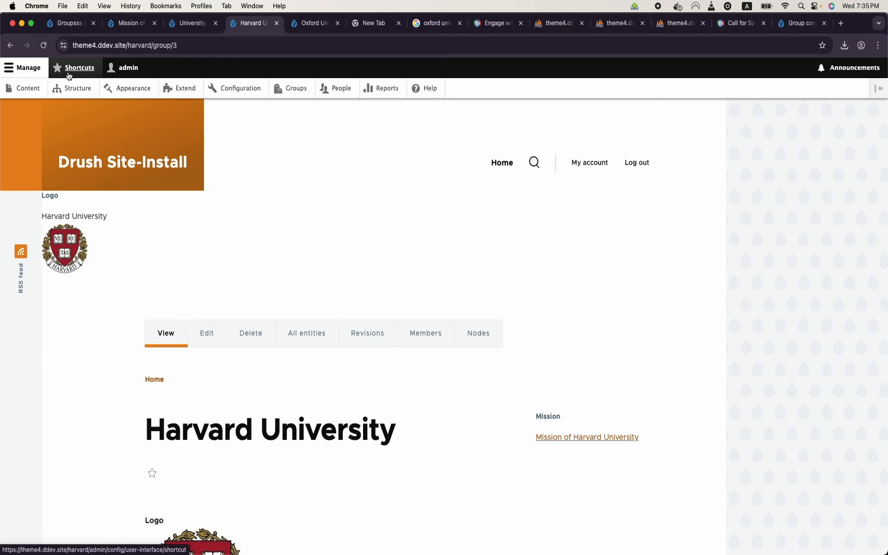
left_click(26, 88)
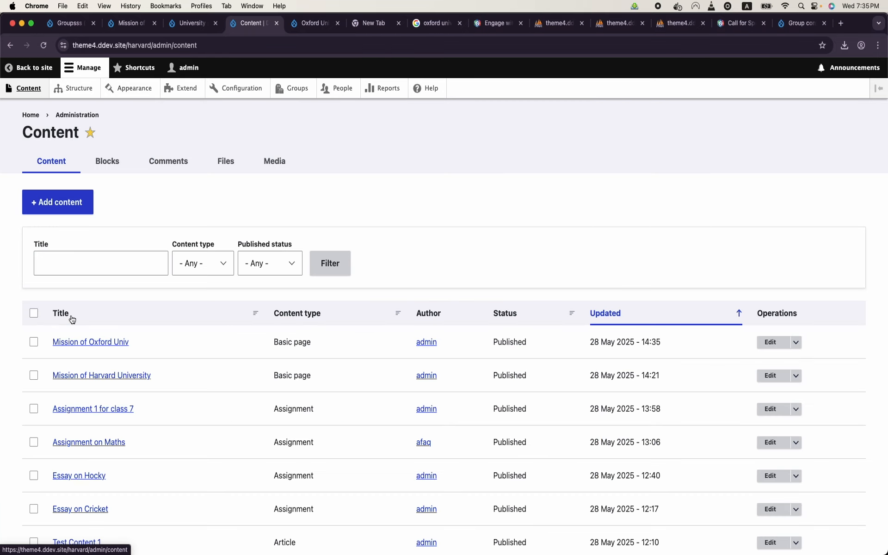
left_click(95, 343)
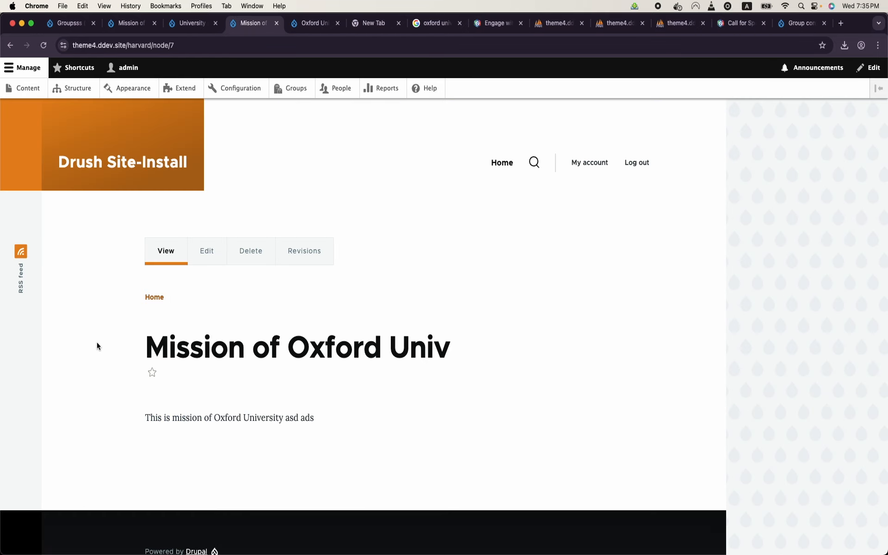
left_click(137, 46)
left_click(137, 46)
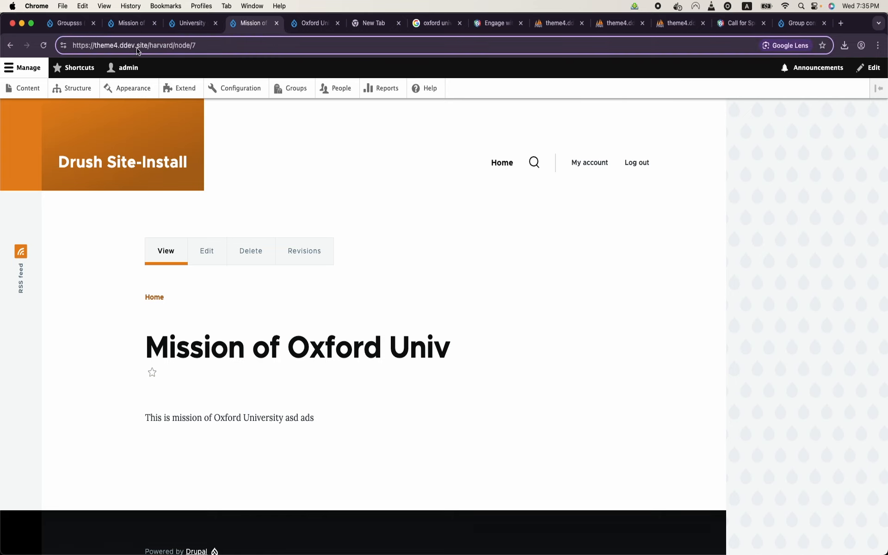
double_click(156, 45)
Step: Open Oxford University's Mission of Oxford Univ page and confirm its /oxford/node/7 address
left_click(290, 92)
left_click(221, 336)
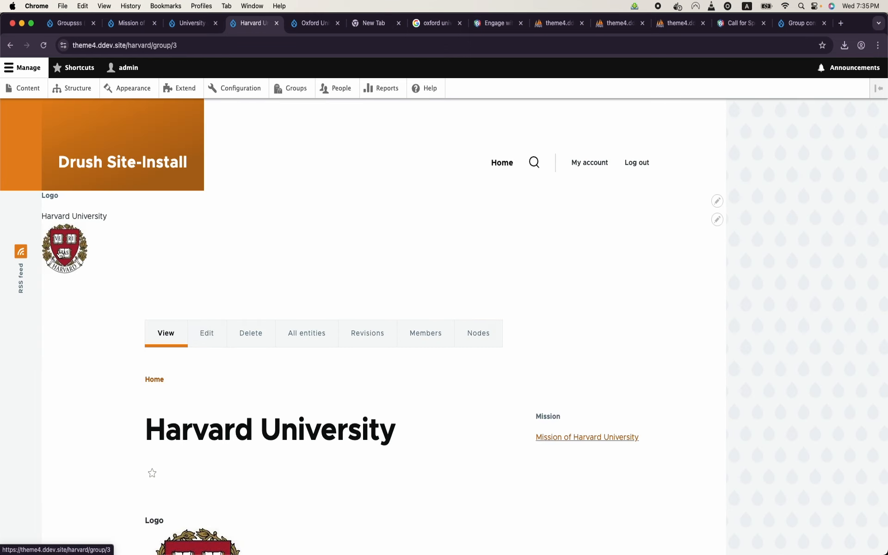
left_click(296, 95)
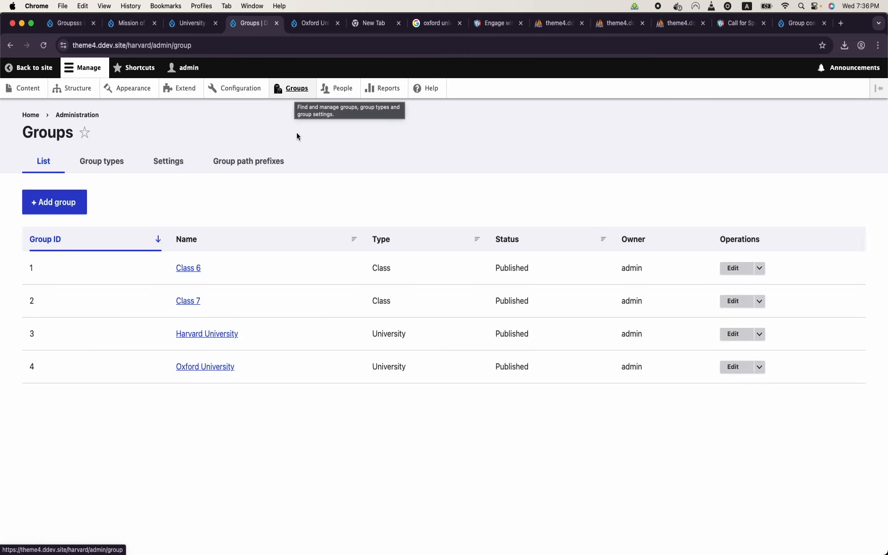
left_click(206, 367)
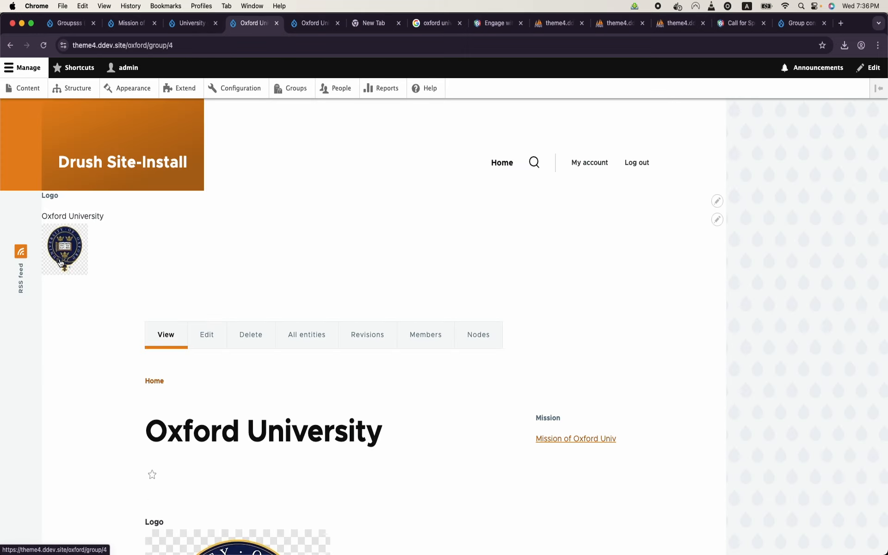
scroll(60, 263, "down", 4)
left_click(589, 272)
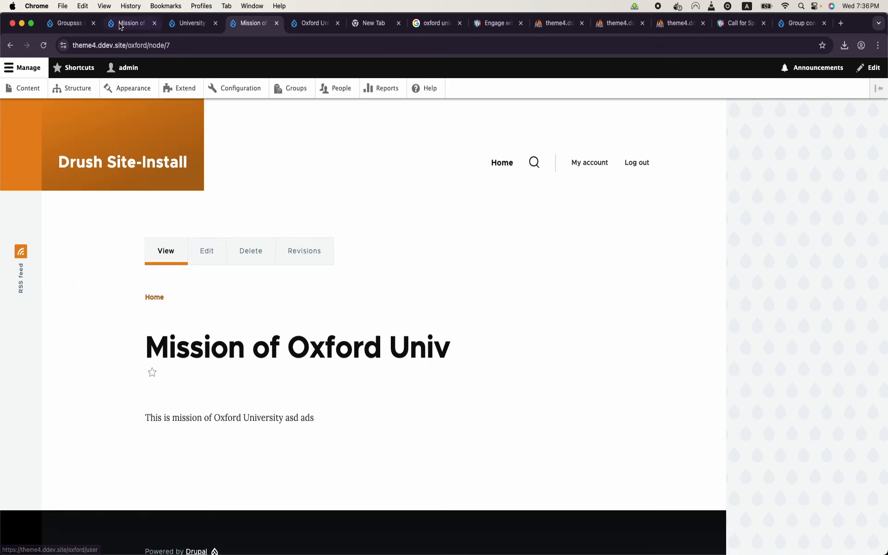
double_click(106, 45)
double_click(156, 45)
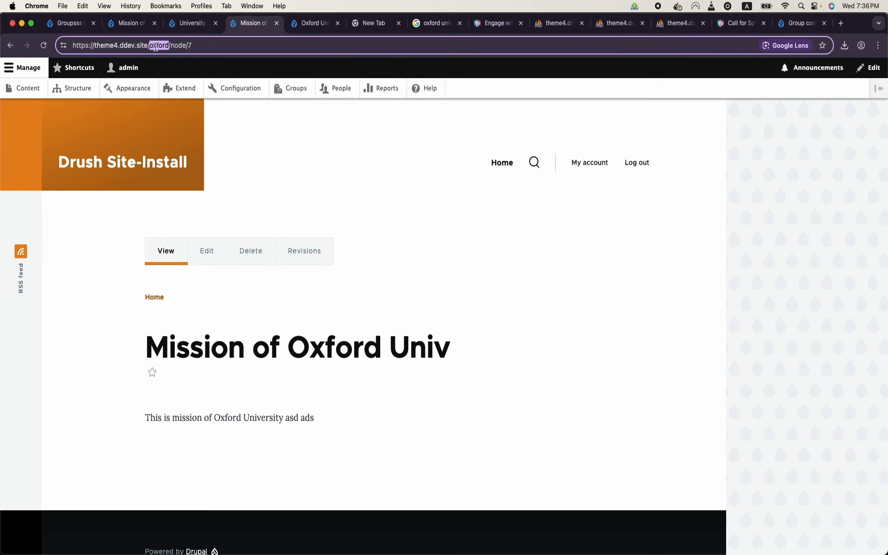
left_click(292, 182)
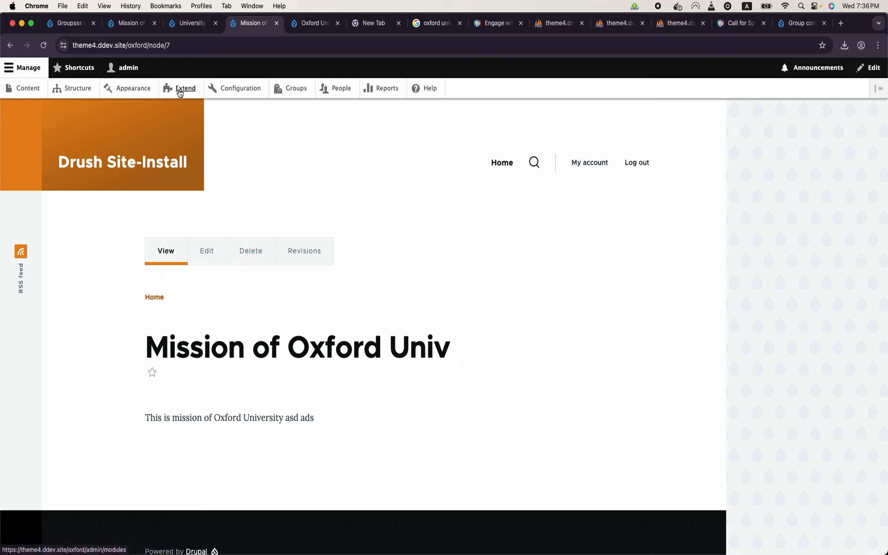
Step: Review the Logo block's Visibility Group options, leaving Group from URL selected
left_click(91, 90)
left_click(68, 178)
scroll(143, 317, "down", 3)
scroll(143, 318, "down", 4)
left_click(715, 444)
scroll(390, 433, "down", 7)
scroll(390, 433, "up", 3)
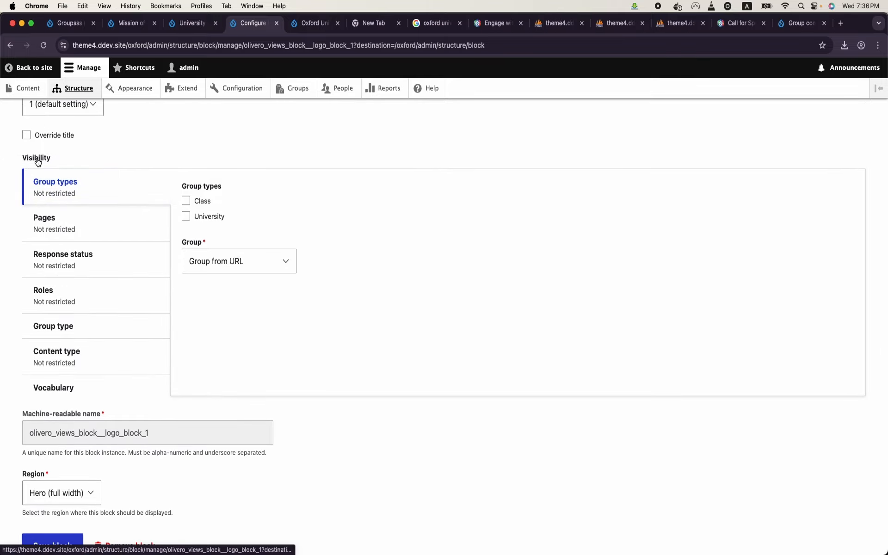
left_click(235, 263)
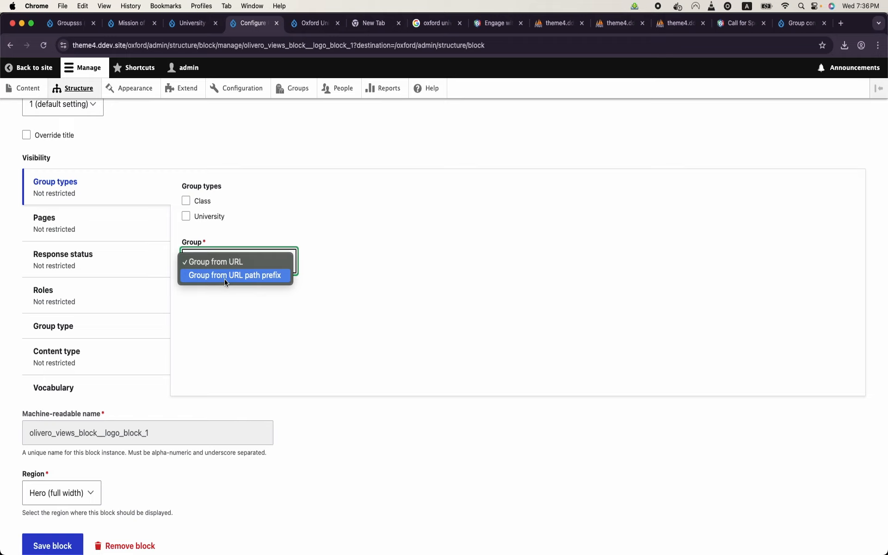
left_click(291, 331)
scroll(291, 331, "up", 5)
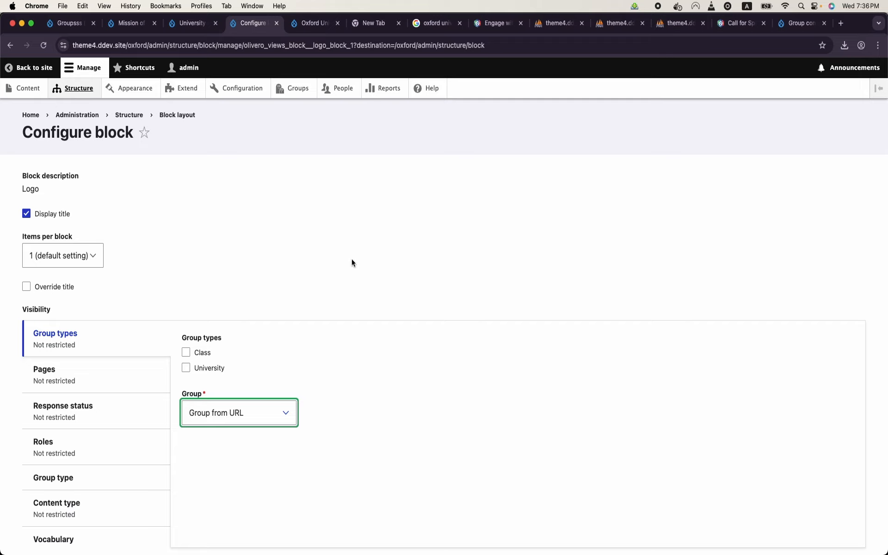
left_click(92, 94)
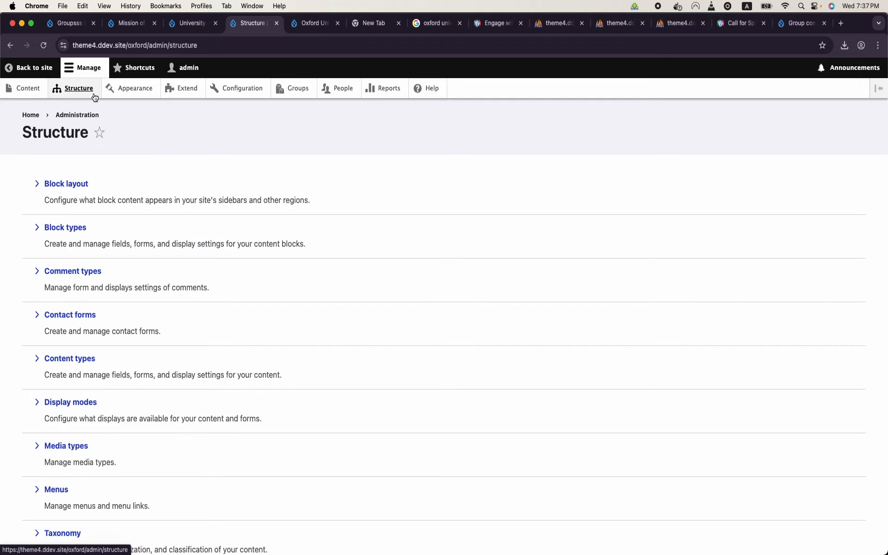
Step: Filter Views by 'logo' and open the Logo view's editor at 150% zoom
scroll(109, 239, "down", 4)
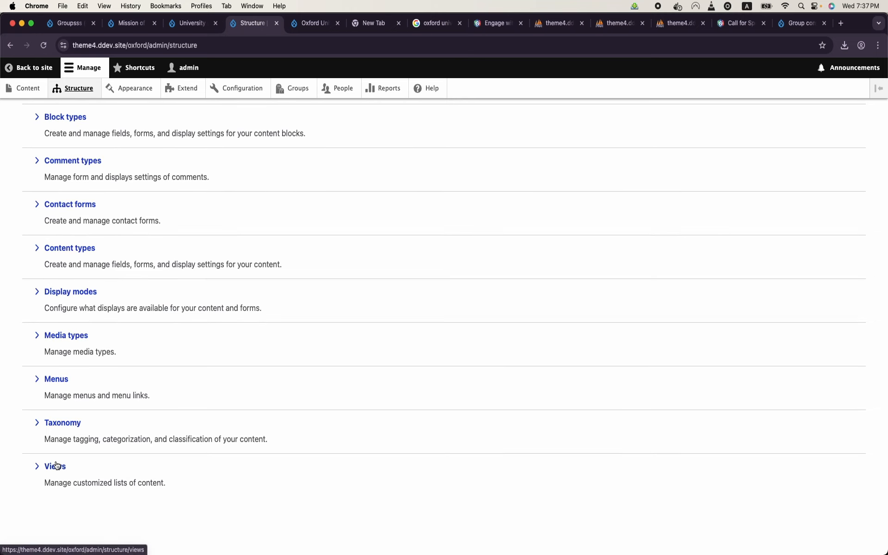
left_click(55, 464)
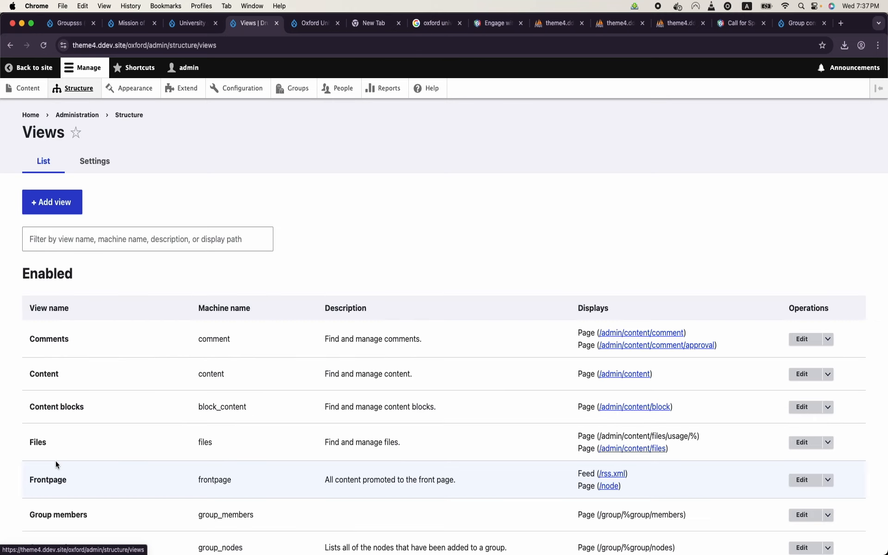
left_click(128, 238)
type("logo")
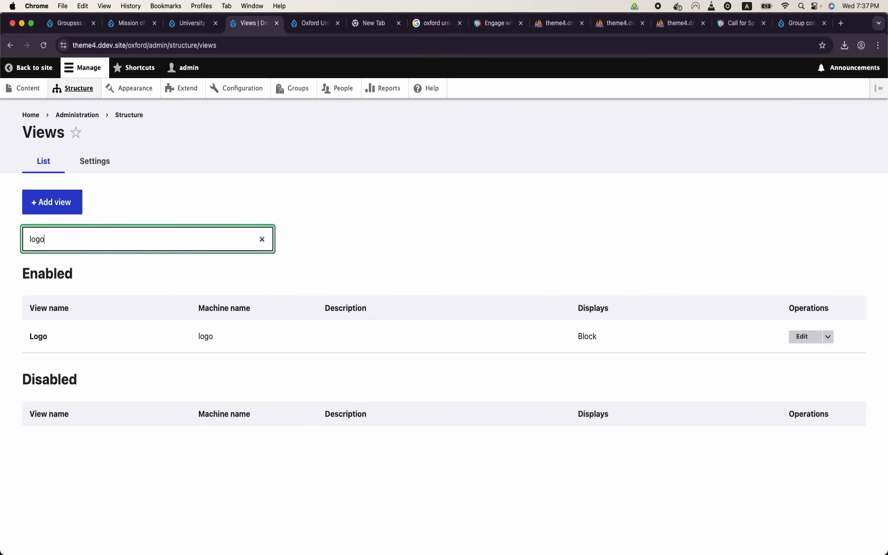
left_click(801, 337)
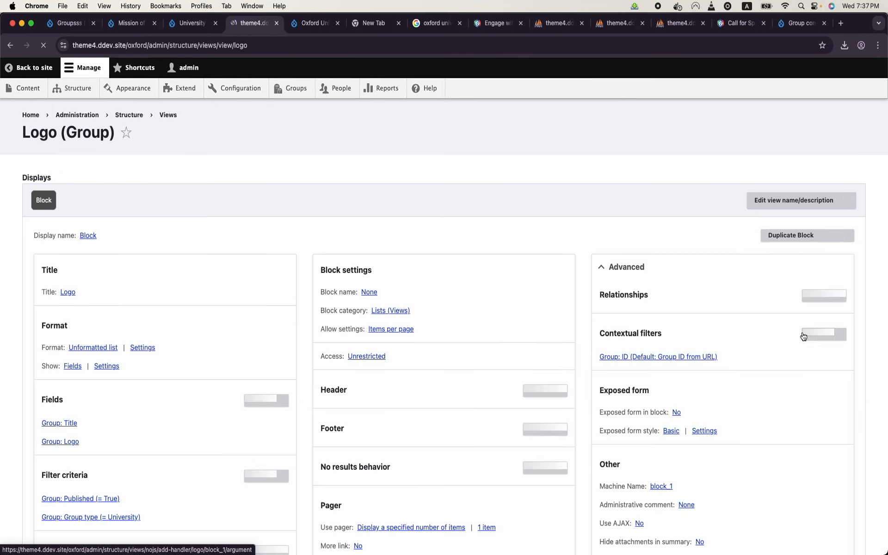
key("super+equal")
key("super+equal")
key("super+equal")
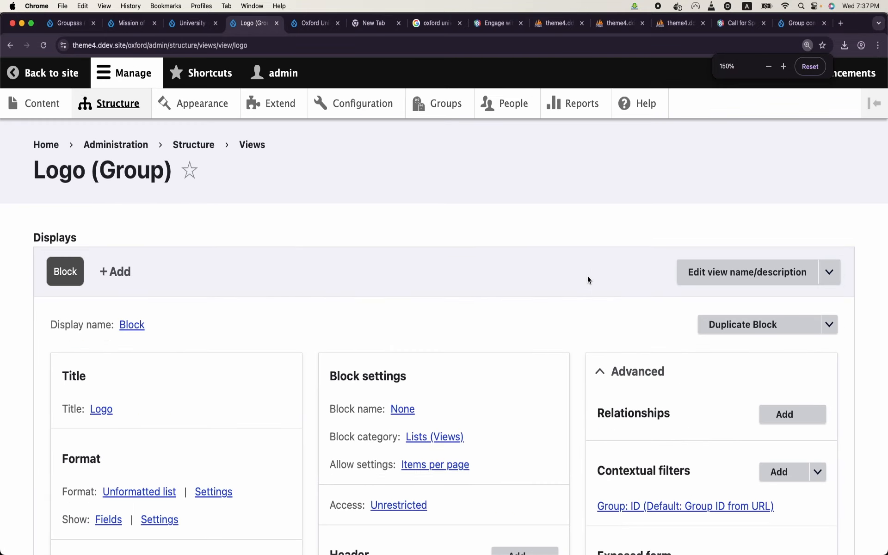
scroll(589, 279, "down", 5)
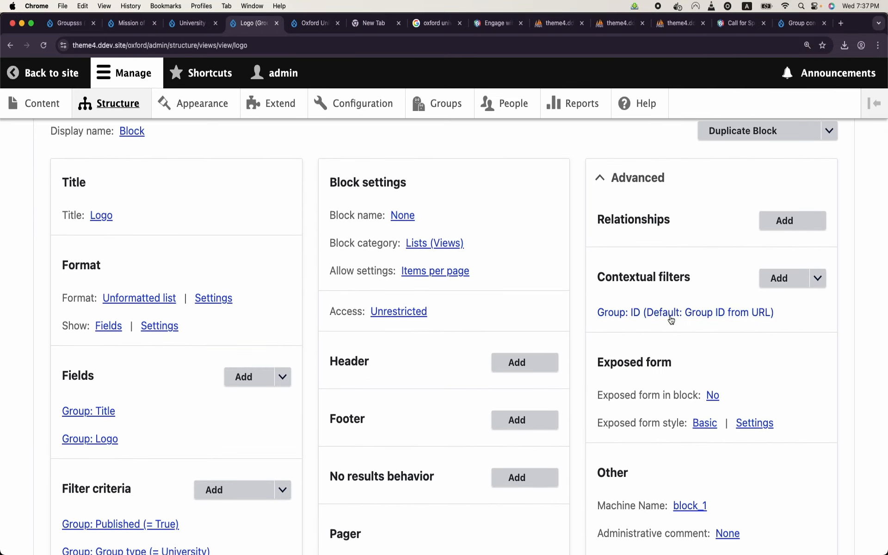
scroll(318, 357, "down", 15)
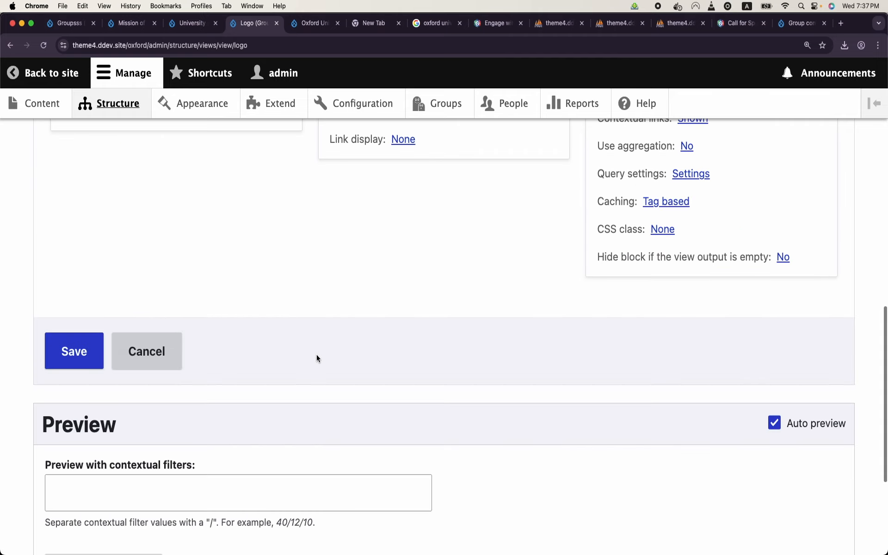
scroll(317, 358, "up", 5)
scroll(317, 359, "up", 10)
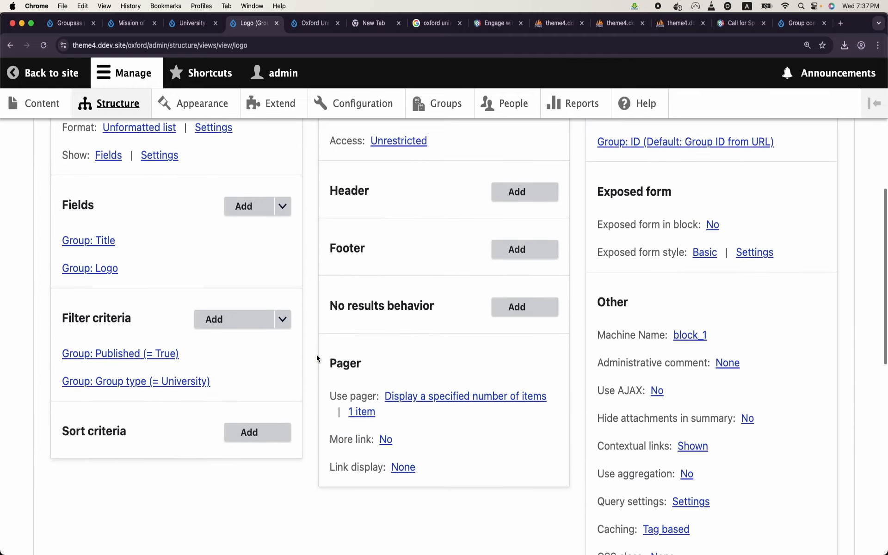
scroll(317, 359, "down", 10)
Step: Preview the Logo view with group ID 3, then 4, showing Harvard's then Oxford's crest
left_click(270, 491)
type("3")
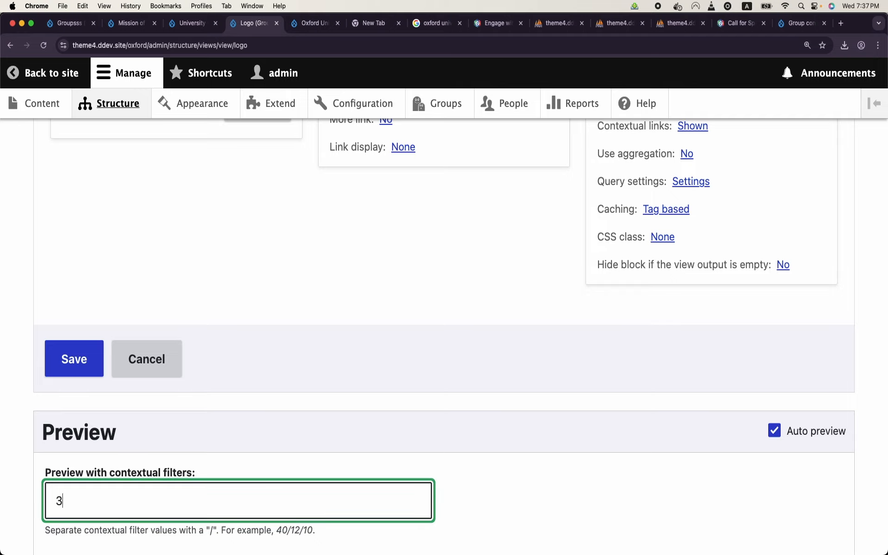
scroll(143, 462, "down", 5)
left_click(121, 432)
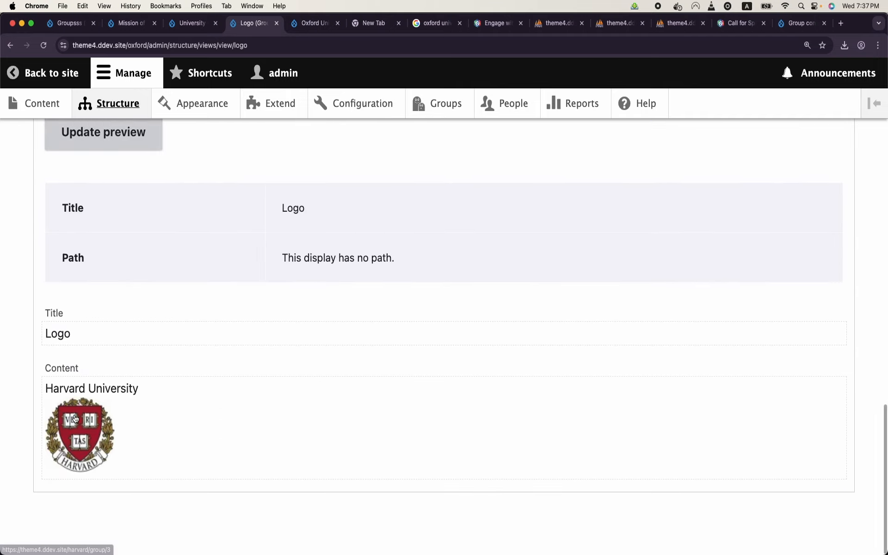
scroll(101, 202, "up", 3)
double_click(101, 202)
key("BackSpace")
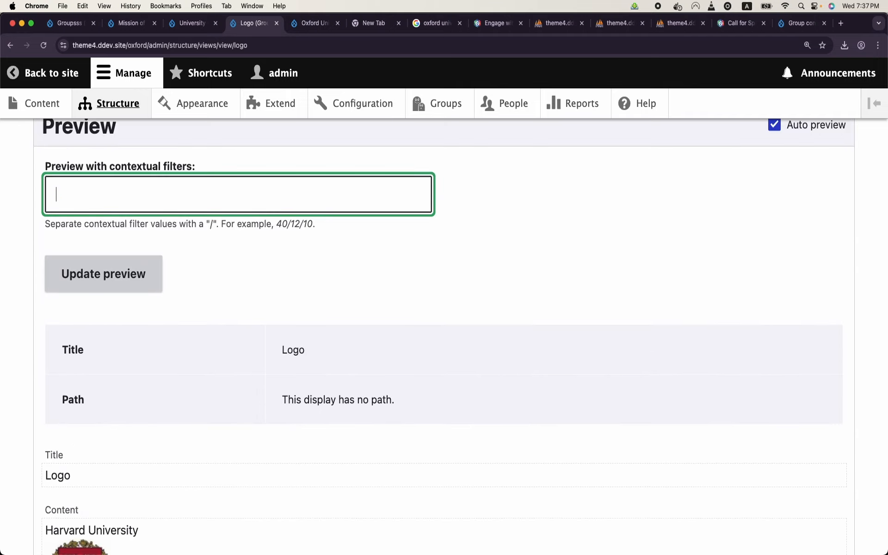
type("4")
left_click(104, 276)
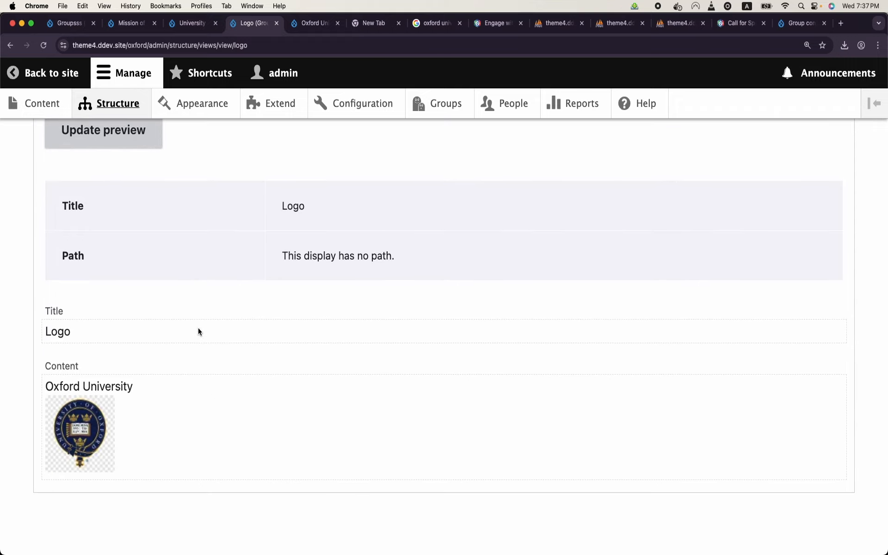
scroll(549, 403, "up", 10)
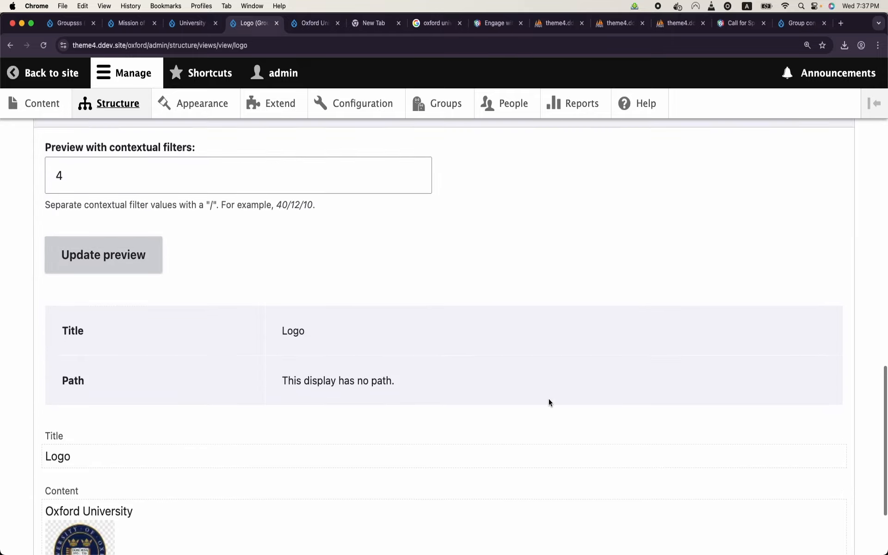
scroll(550, 403, "up", 6)
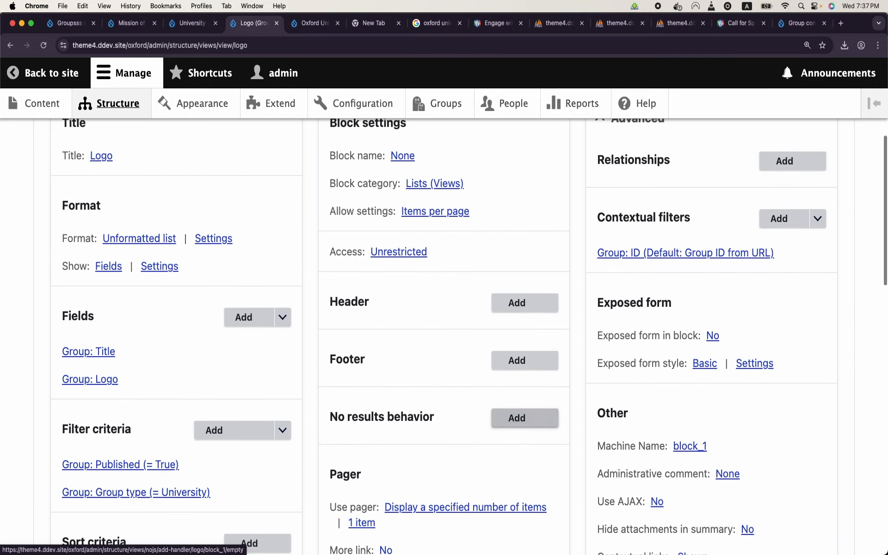
Step: Review the Type options under Provide default value in the Group: ID contextual filter
left_click(630, 255)
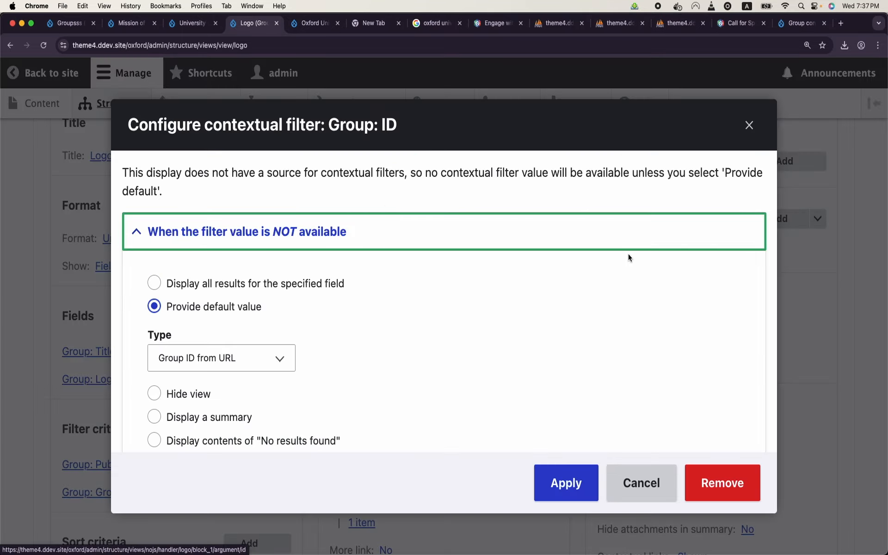
left_click(180, 367)
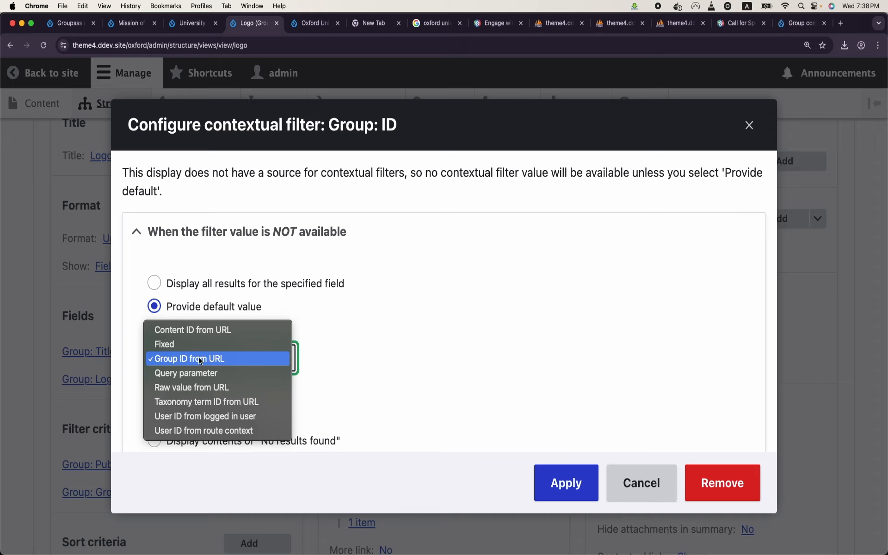
left_click(781, 32)
Step: Go to the Group context: Path prefix project page and open its full issue list
left_click(781, 31)
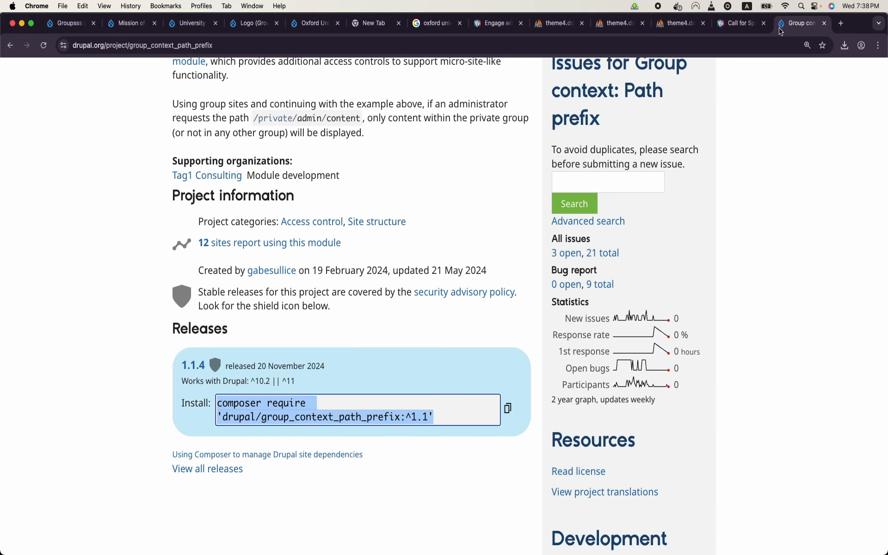
scroll(458, 210, "up", 20)
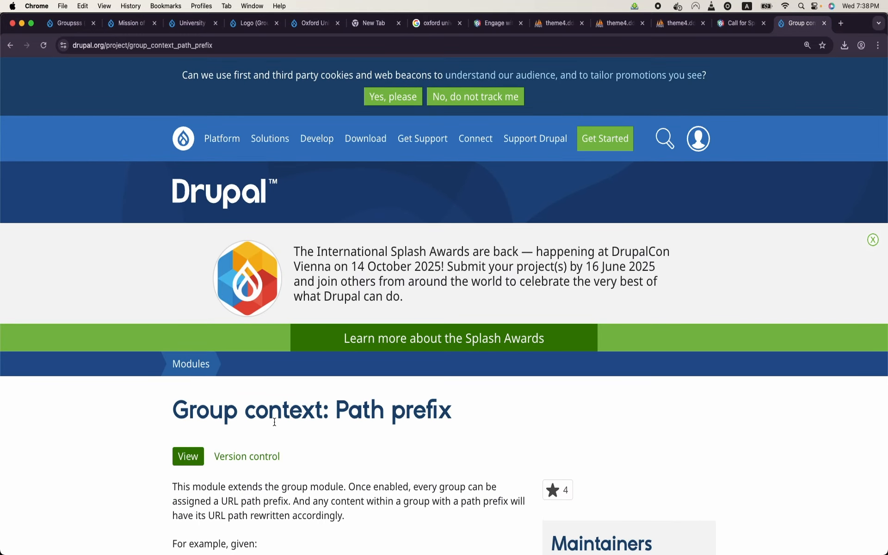
scroll(315, 424, "down", 5)
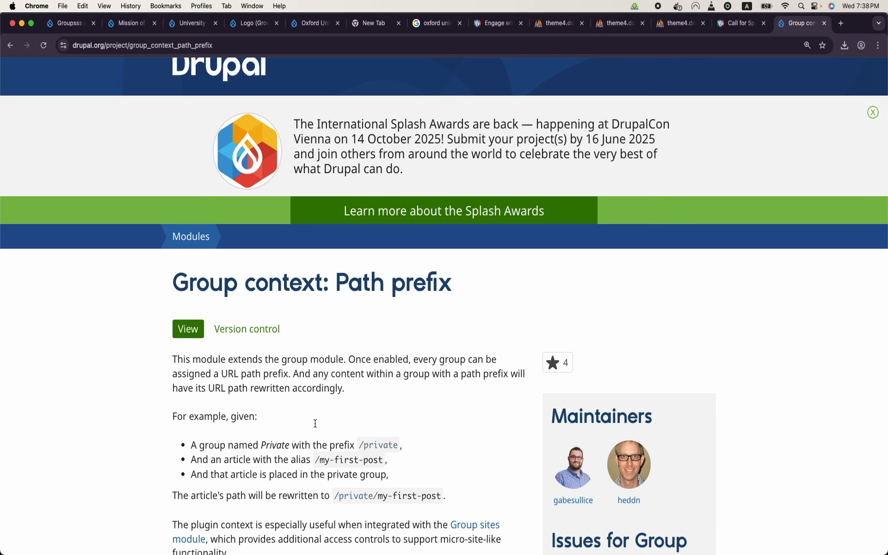
scroll(316, 426, "down", 3)
scroll(315, 426, "down", 5)
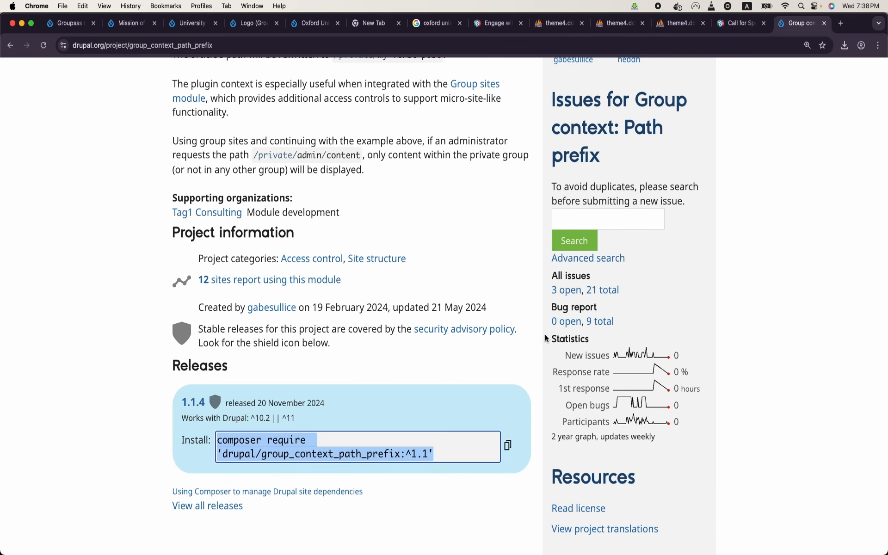
left_click(610, 289)
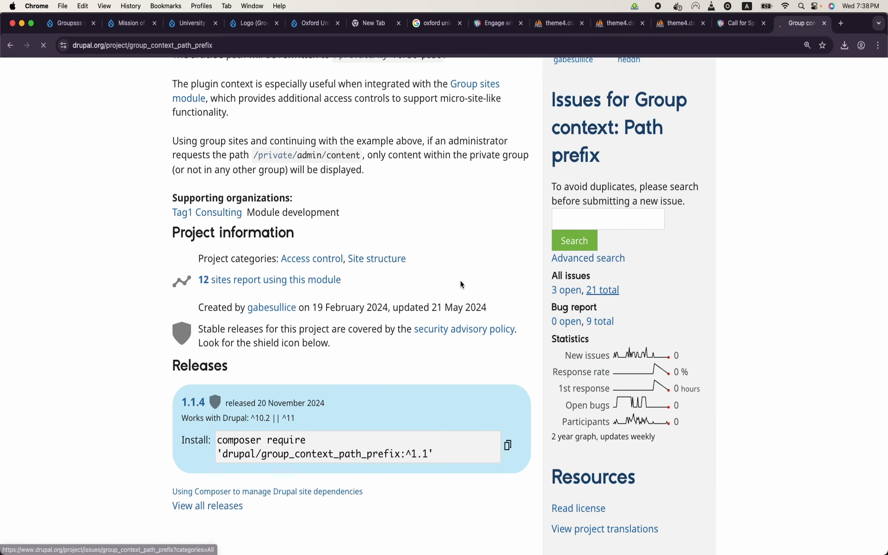
scroll(460, 280, "down", 5)
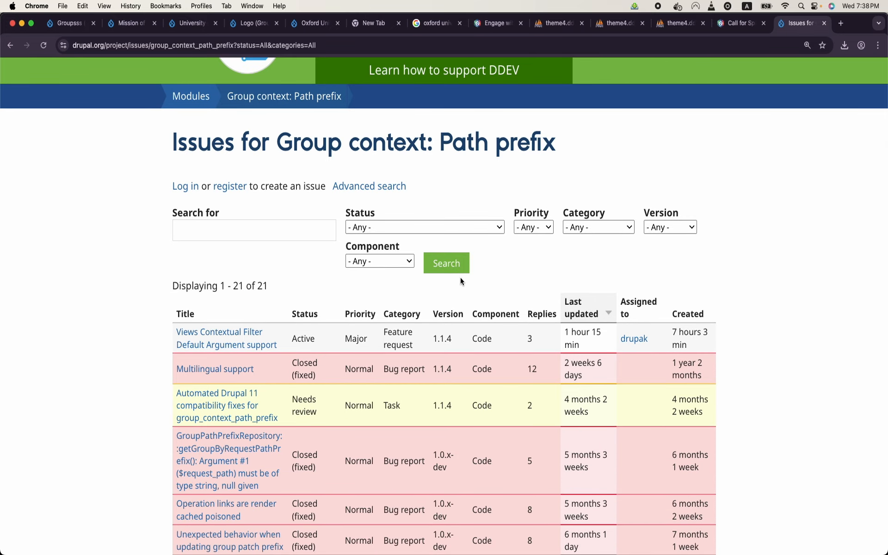
Step: Open issue #3526931 'Views Contextual Filter Default Argument support' and read through it
left_click(211, 343)
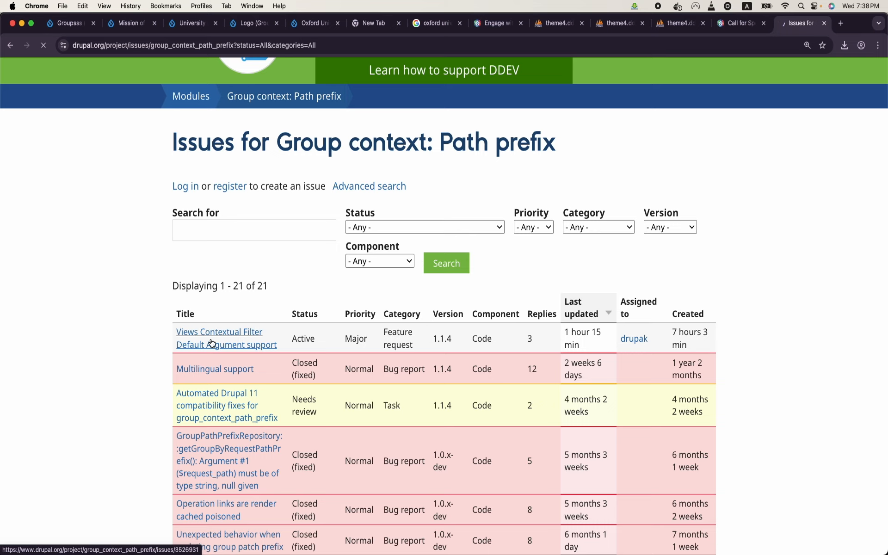
scroll(212, 343, "down", 15)
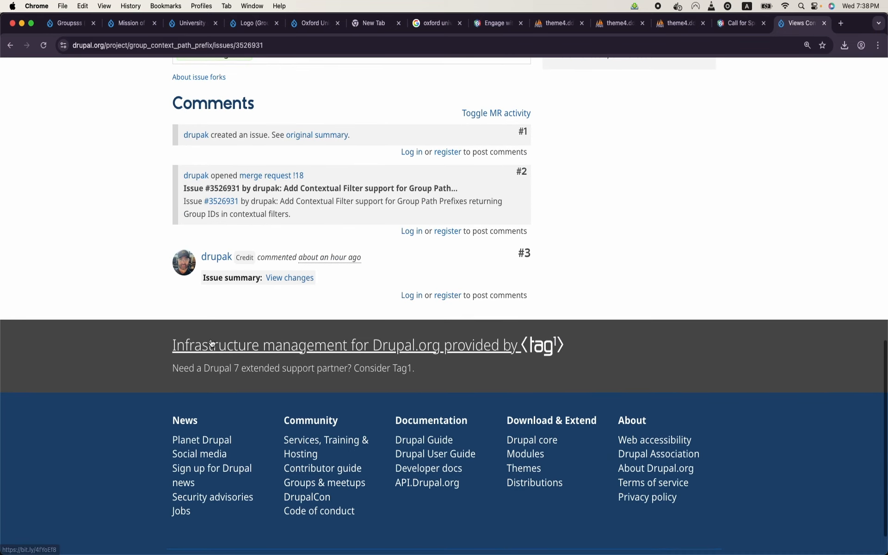
scroll(212, 344, "up", 6)
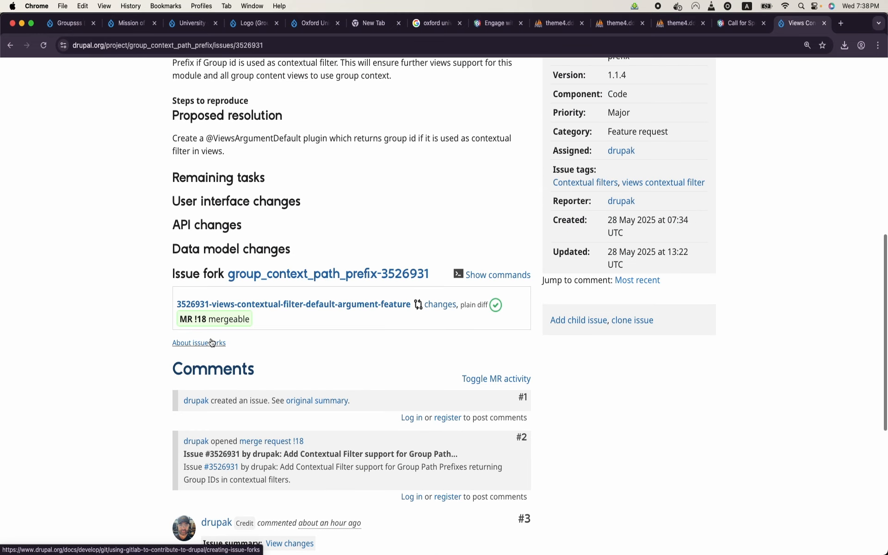
scroll(212, 342, "up", 3)
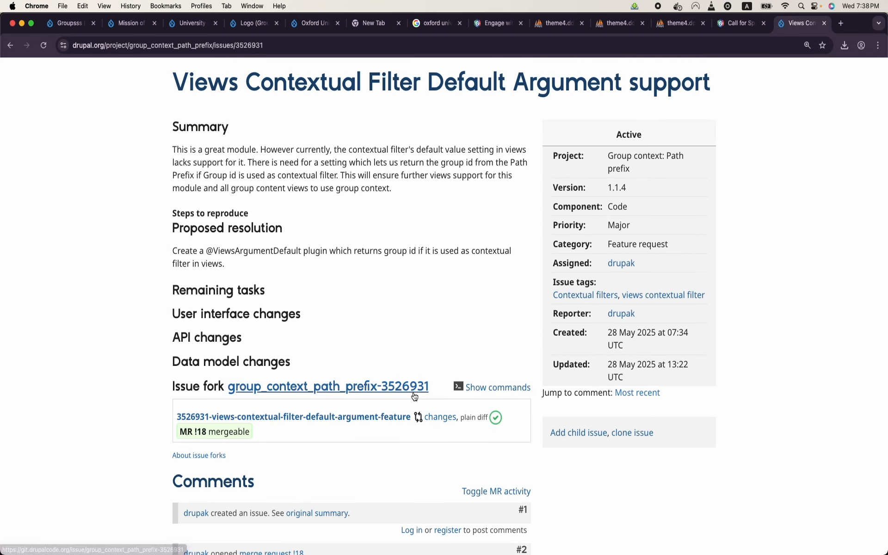
scroll(413, 323, "up", 1)
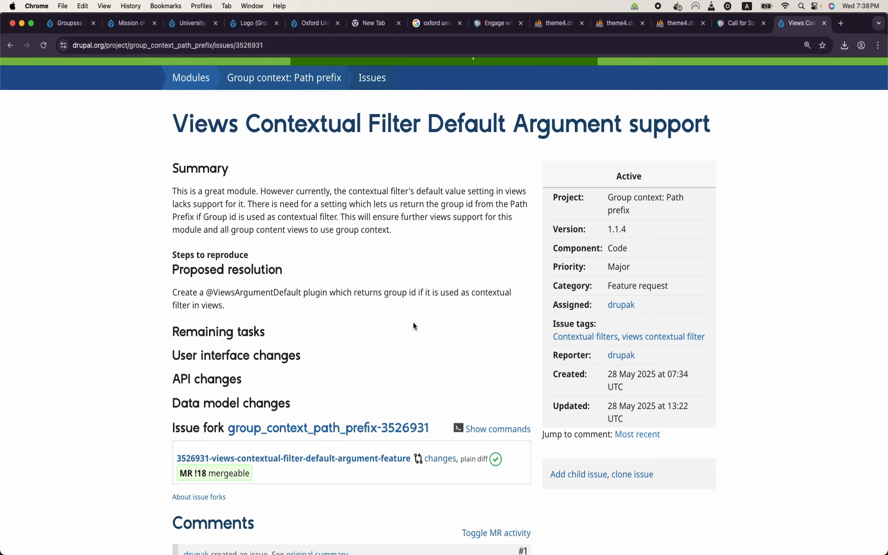
scroll(414, 326, "up", 4)
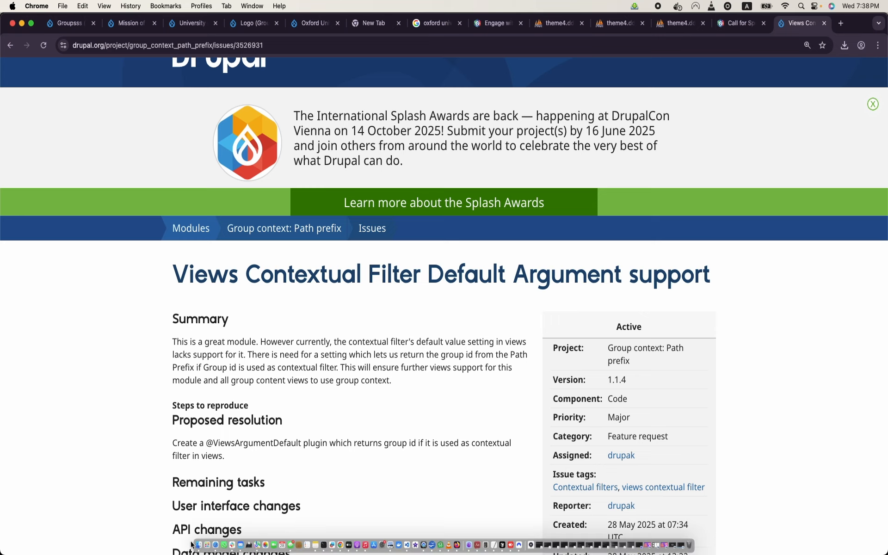
mouse_move(198, 547)
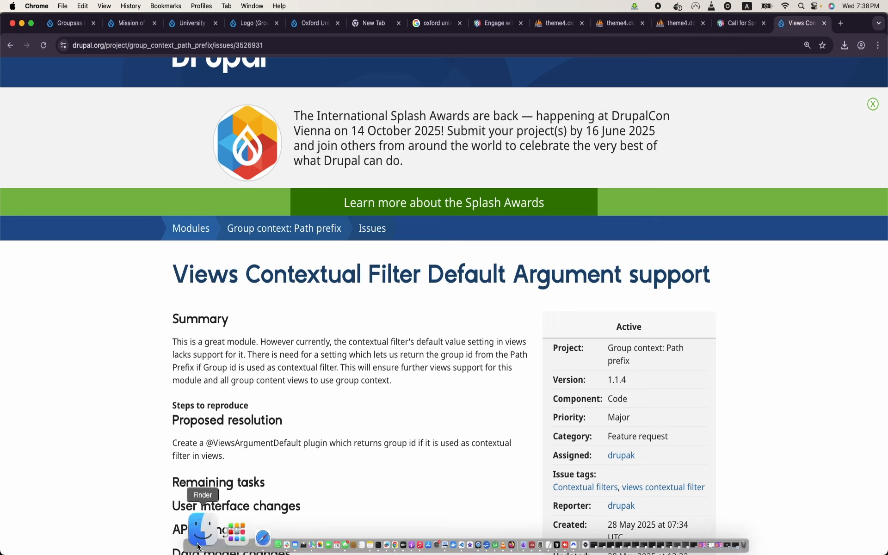
Step: Copy the views folder from theme3/web/modules/contrib/group_context_path_prefix/src/Plugin
left_click(198, 547)
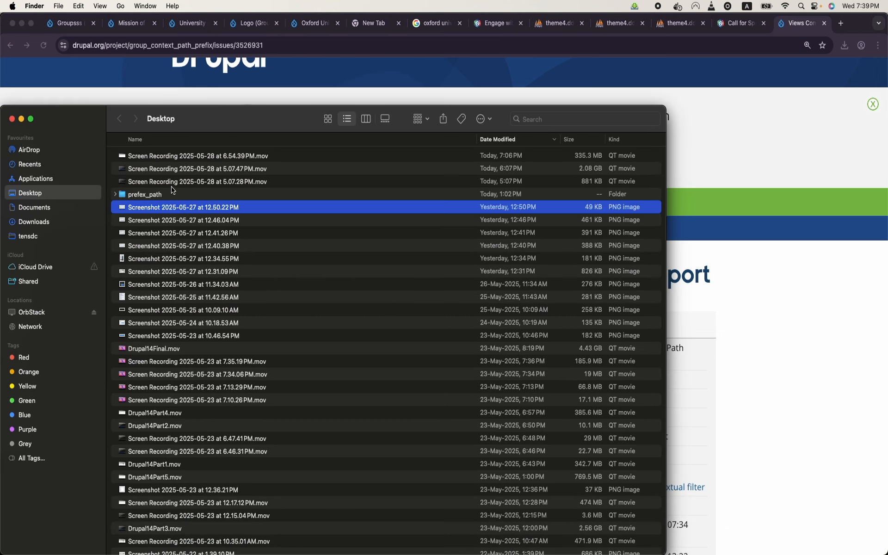
scroll(178, 272, "down", 5)
left_click(53, 208)
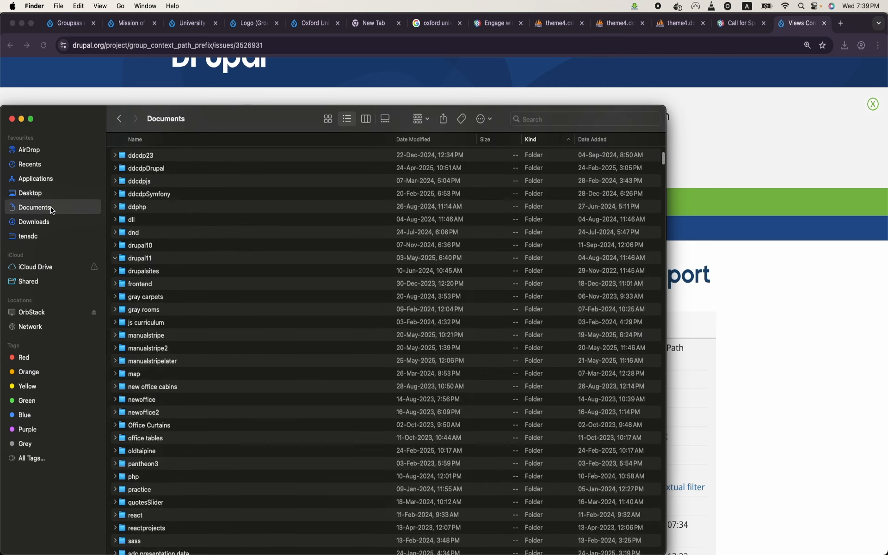
double_click(149, 425)
double_click(159, 182)
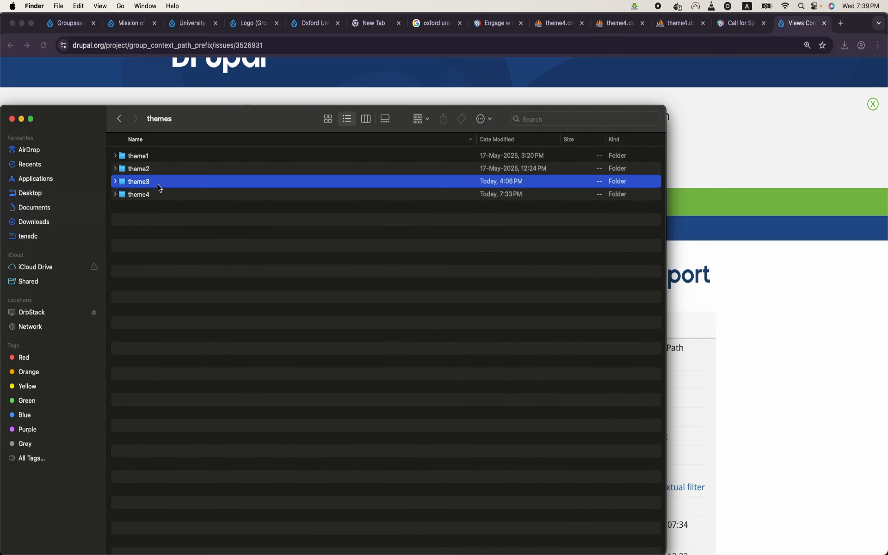
double_click(147, 207)
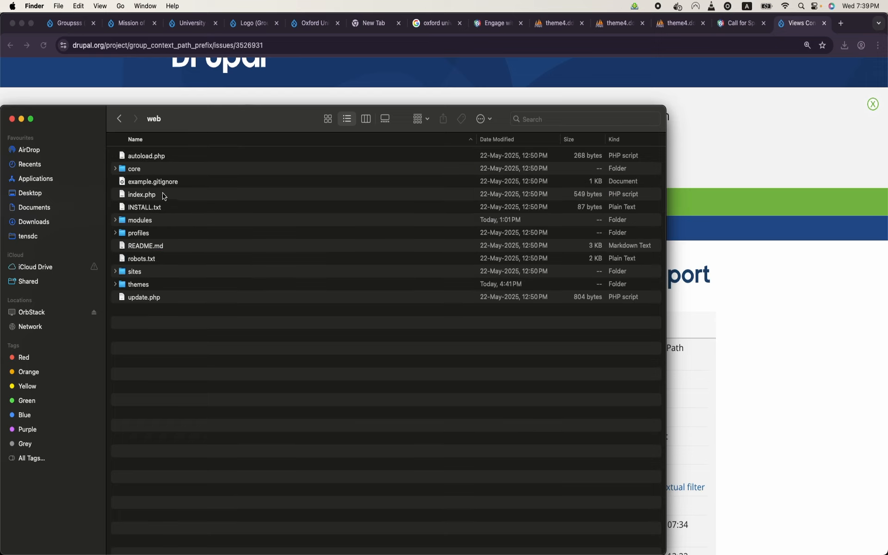
double_click(161, 220)
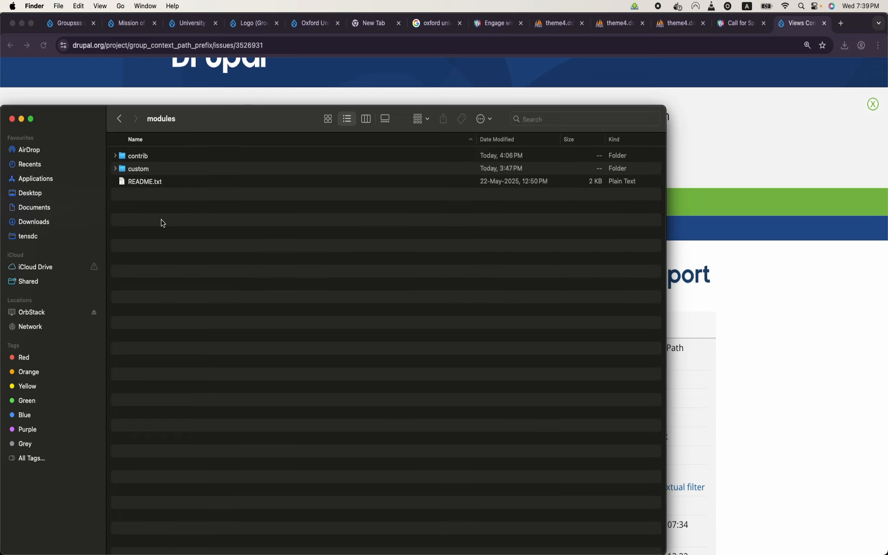
double_click(161, 155)
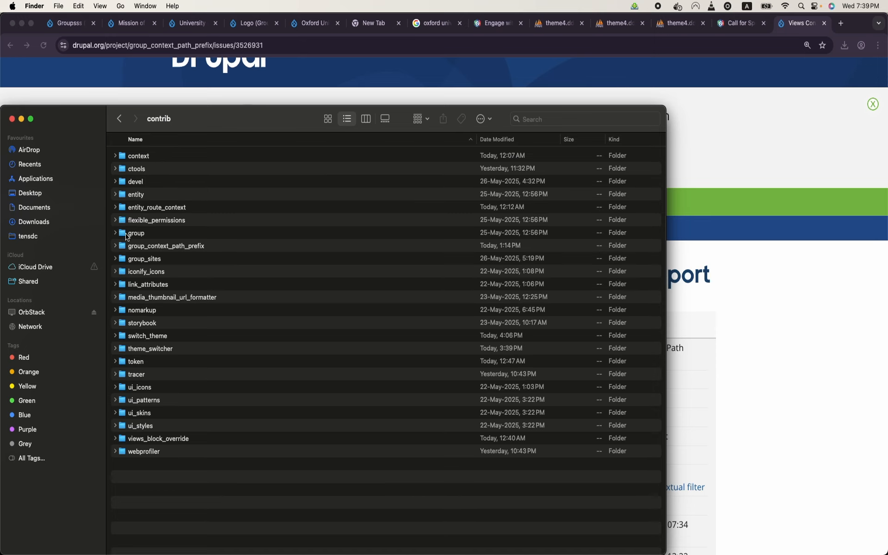
double_click(146, 247)
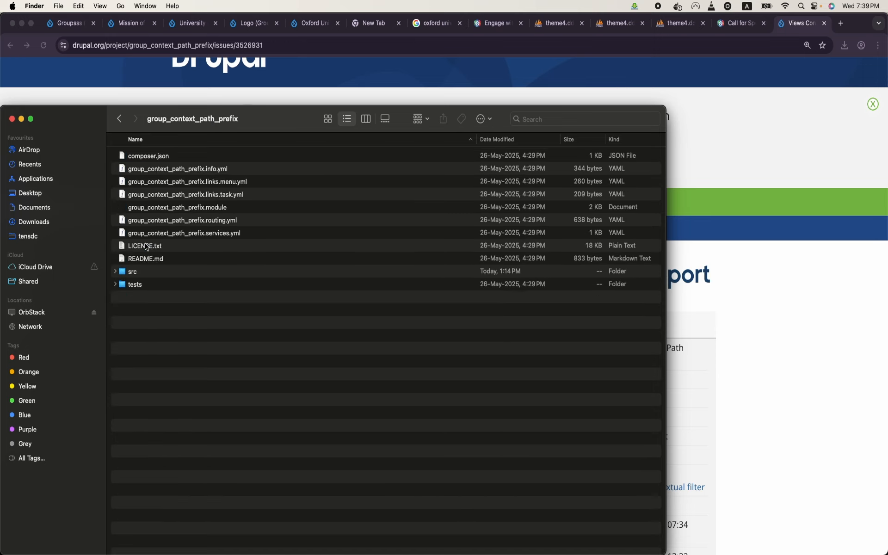
double_click(122, 276)
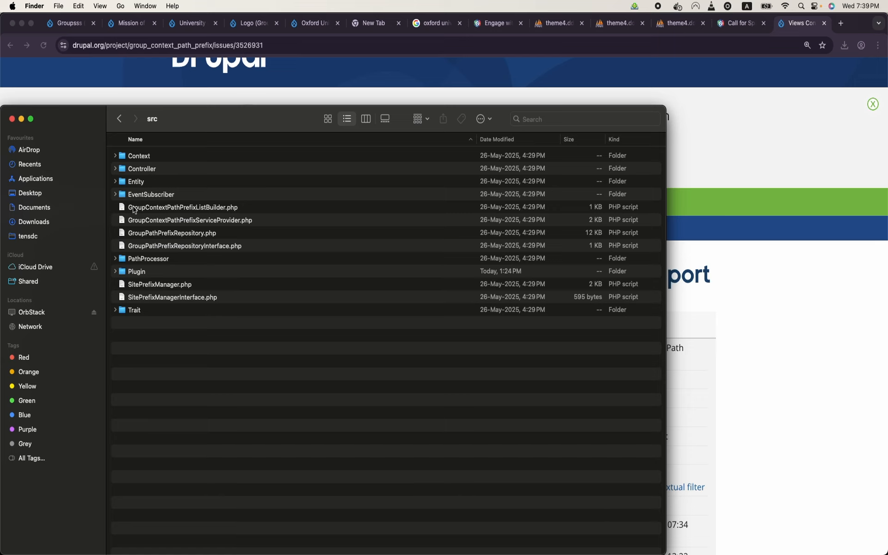
left_click(115, 272)
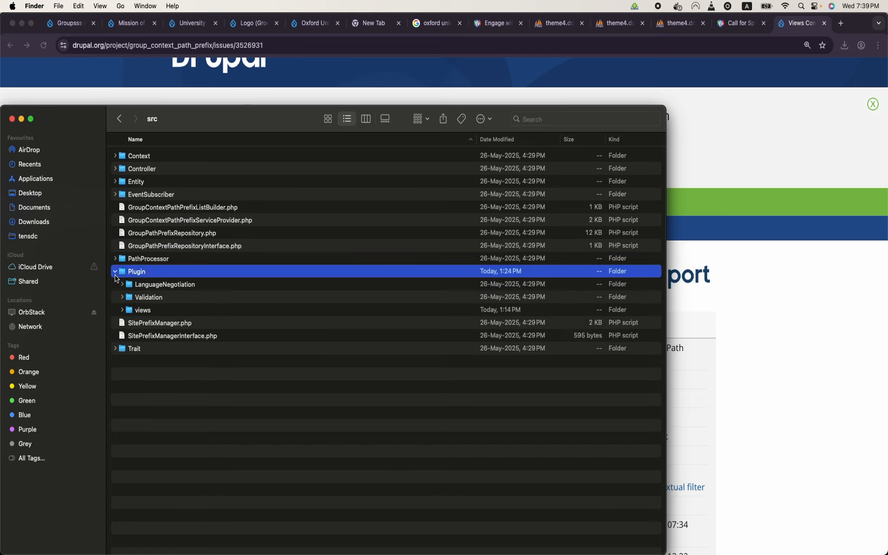
left_click(140, 310)
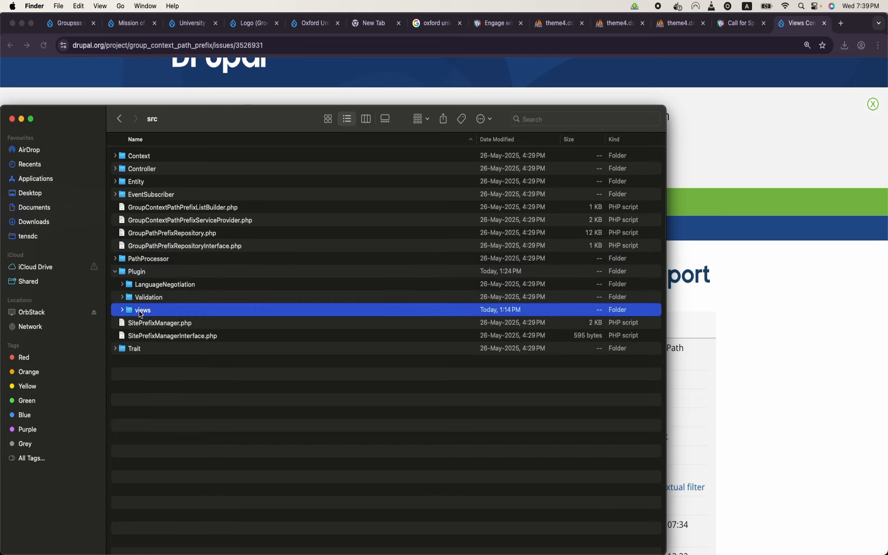
right_click(140, 311)
left_click(166, 425)
Step: Paste the views folder into theme4's group_context_path_prefix/src/Plugin and confirm GroupPathPrefix.php arrived
left_click(119, 123)
left_click(119, 123)
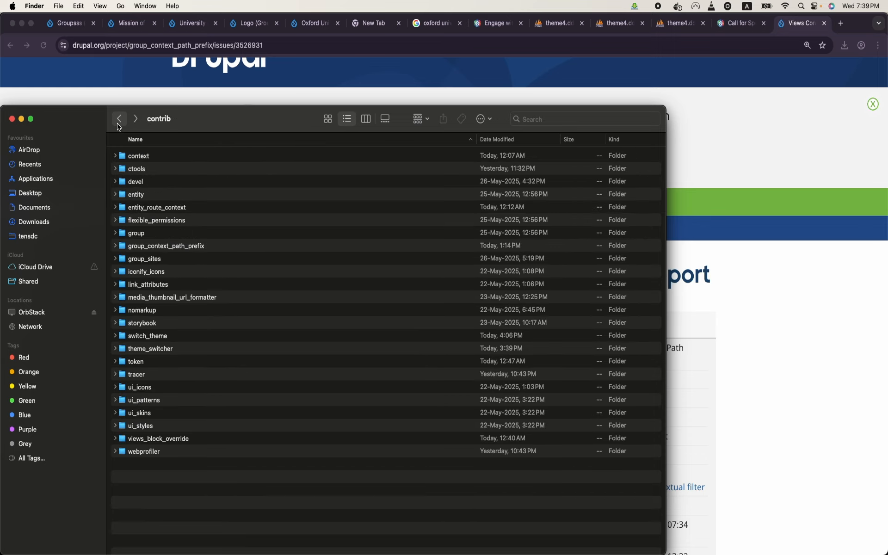
left_click(119, 123)
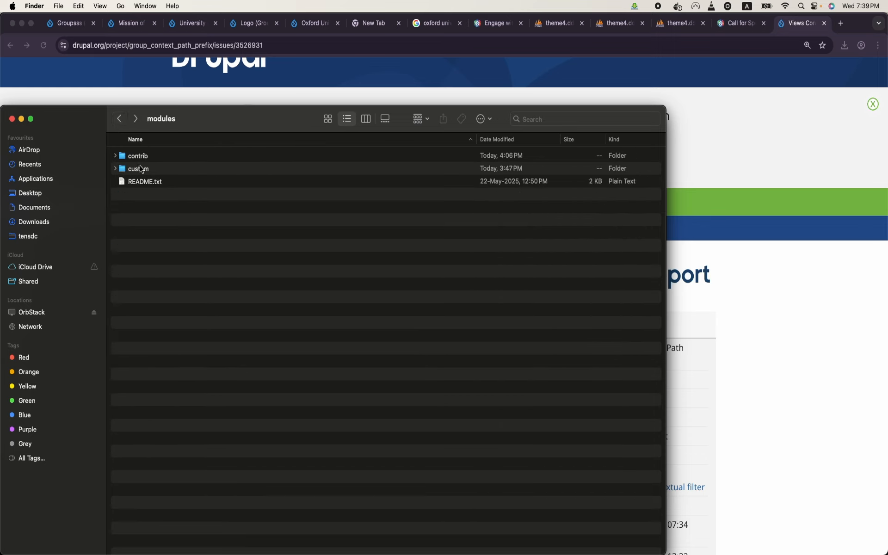
left_click(123, 122)
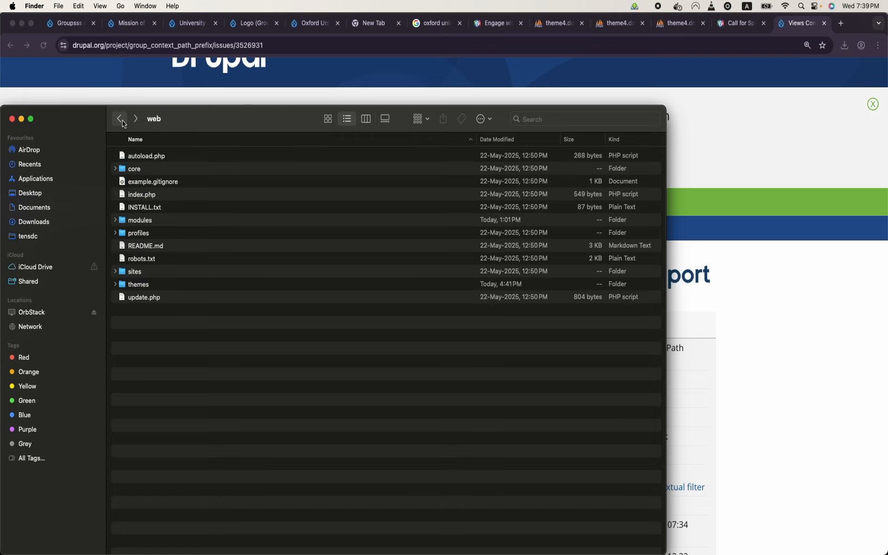
left_click(121, 121)
left_click(121, 121)
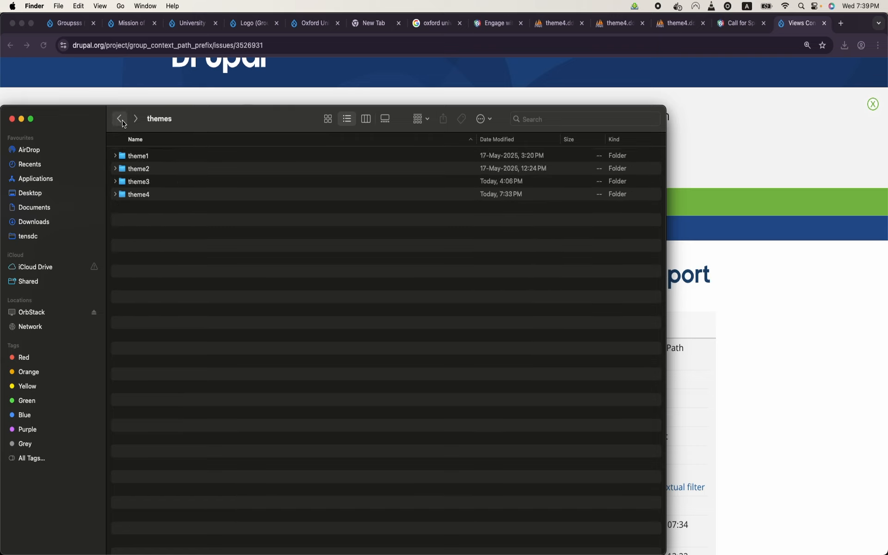
double_click(137, 195)
double_click(138, 208)
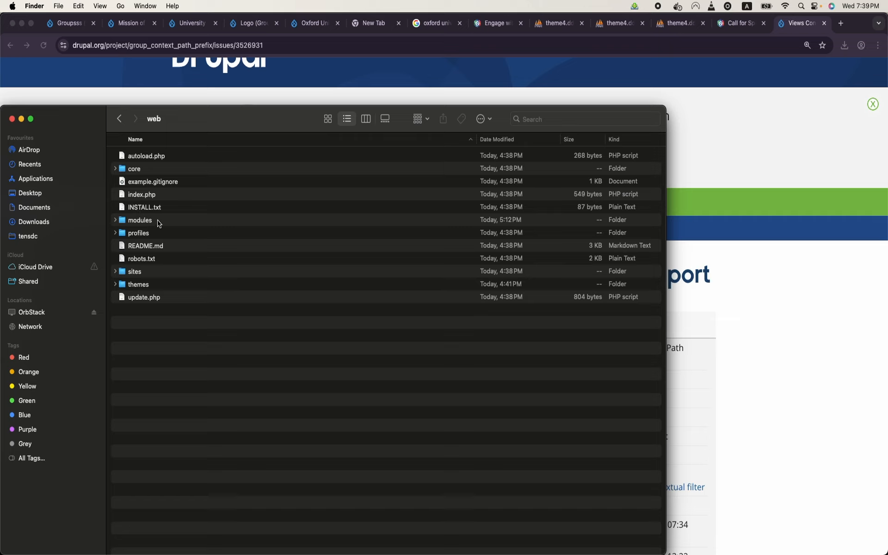
double_click(159, 224)
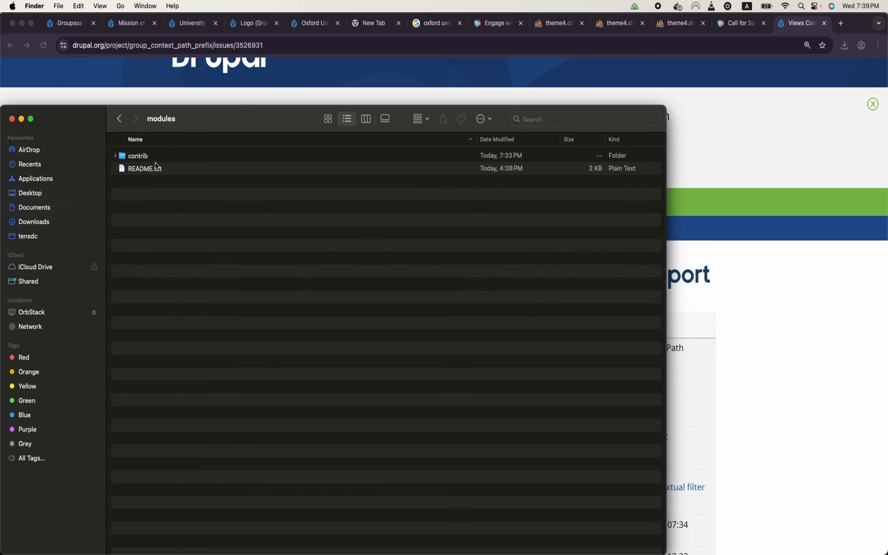
double_click(156, 158)
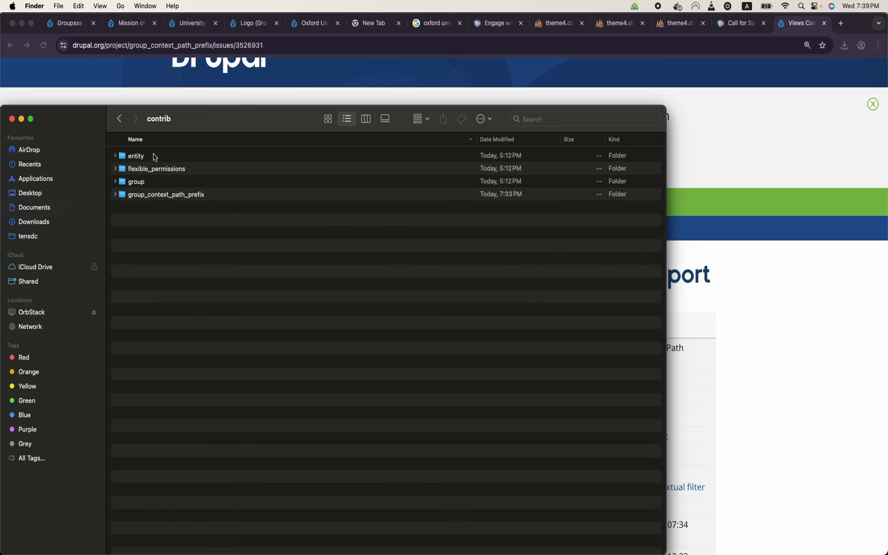
double_click(172, 196)
double_click(135, 273)
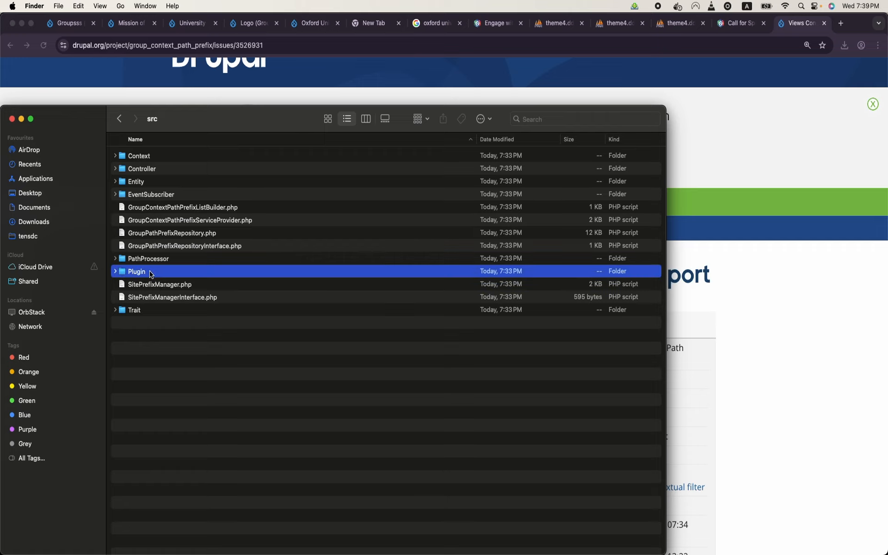
double_click(152, 273)
right_click(170, 330)
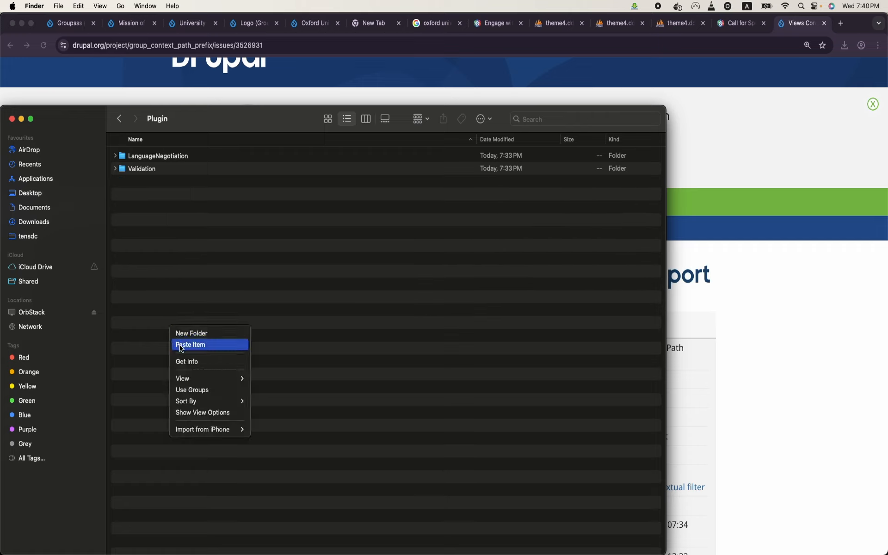
left_click(181, 344)
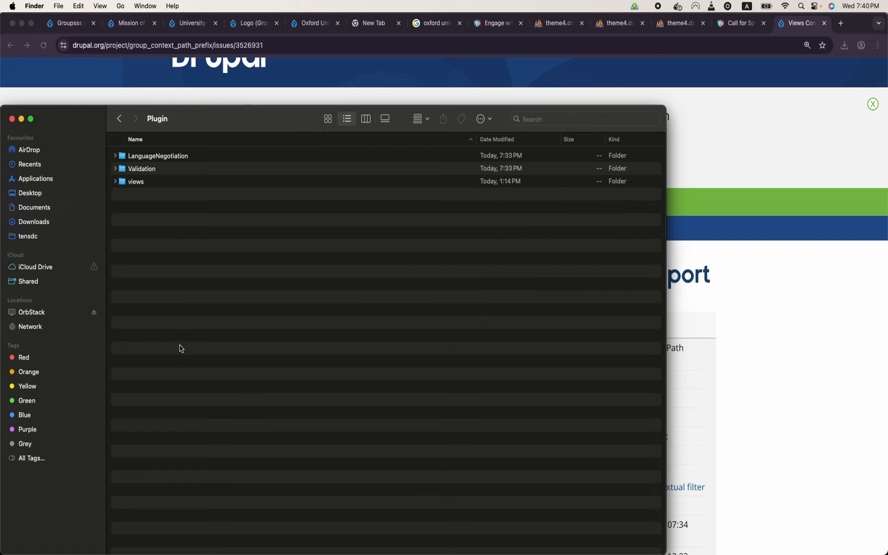
left_click(116, 182, "alt")
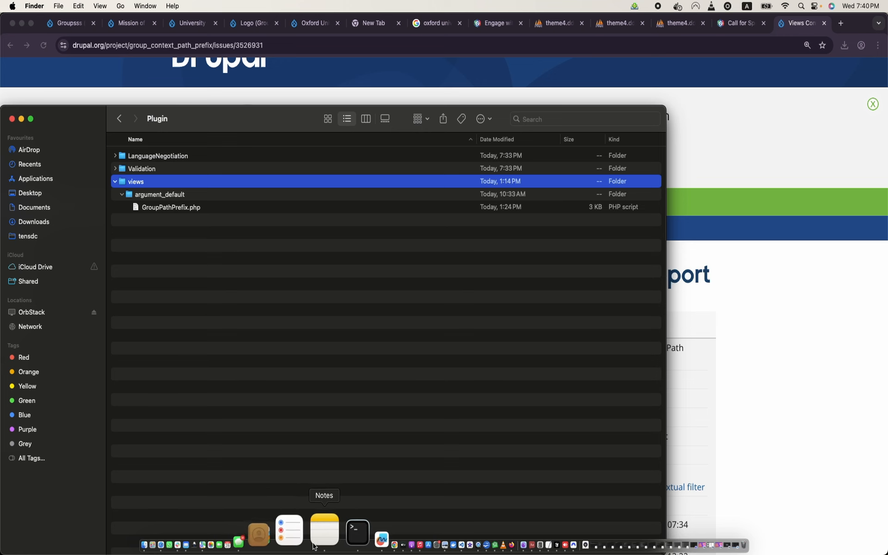
Step: Rebuild the Drupal cache with ddev drush cr in Terminal
left_click(324, 531)
type("ddev drush cr")
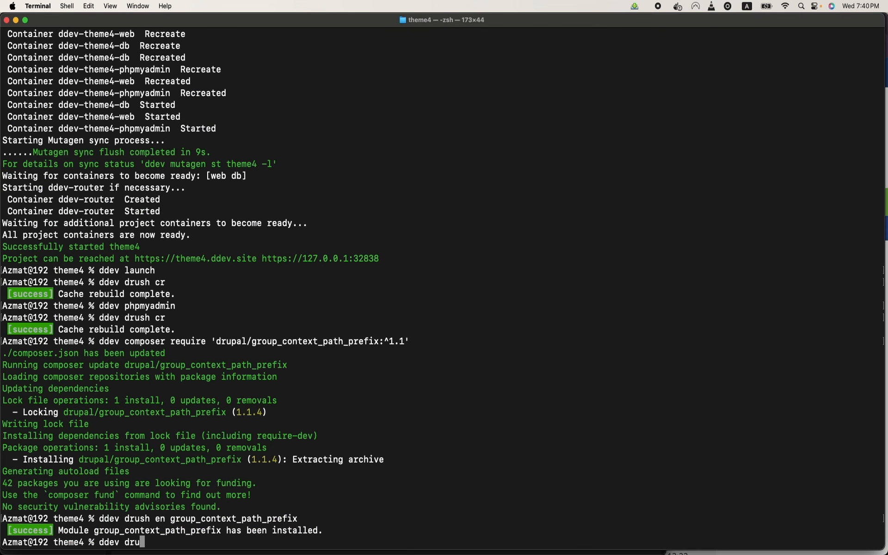
key("Return")
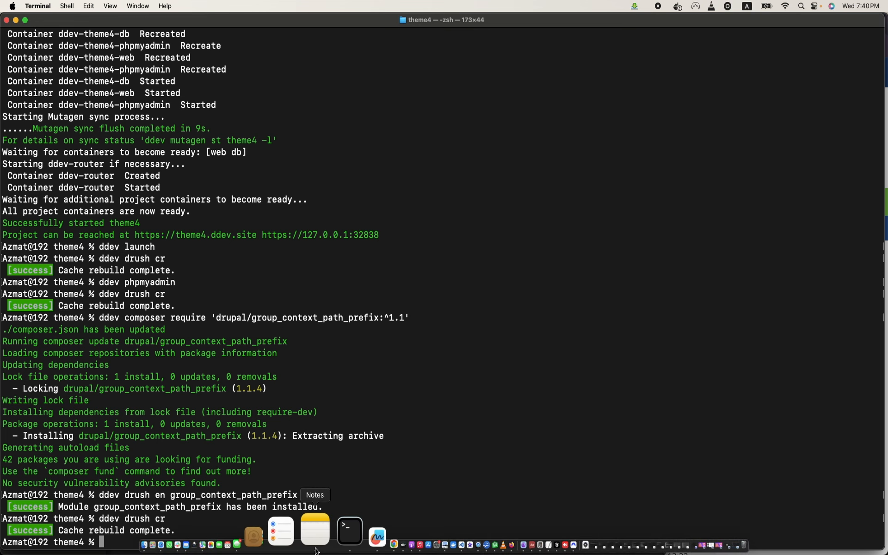
left_click(342, 548)
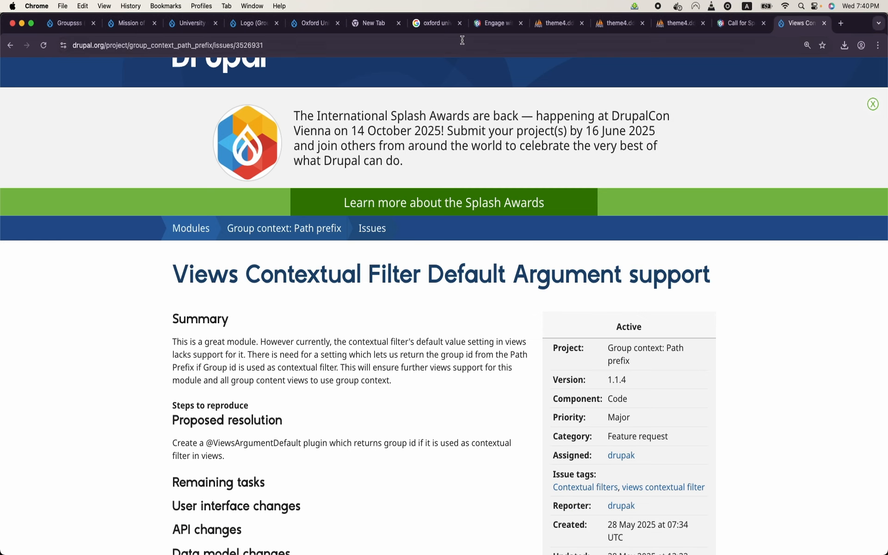
Step: Set the Logo view's Group: ID filter default to 'Group ID from group context path prefix' and save
left_click(298, 29)
left_click(254, 28)
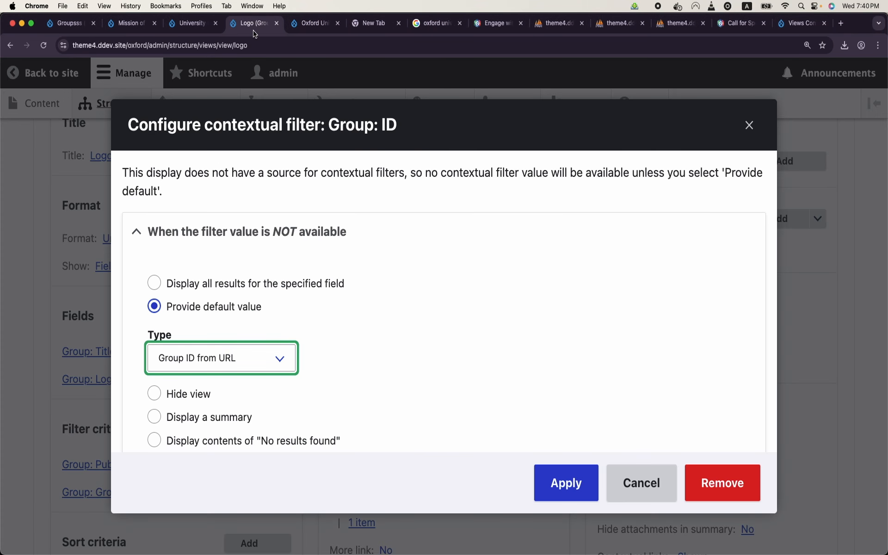
left_click(750, 123)
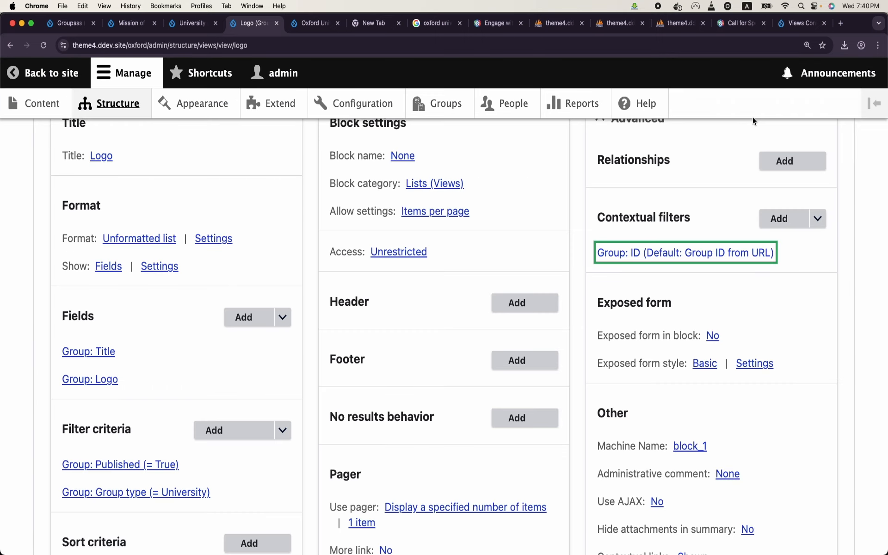
left_click(696, 258)
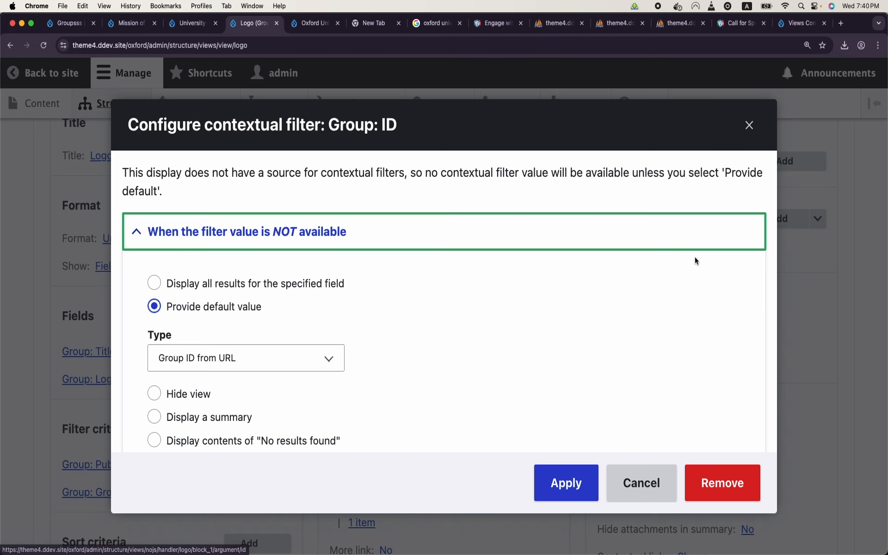
left_click(300, 358)
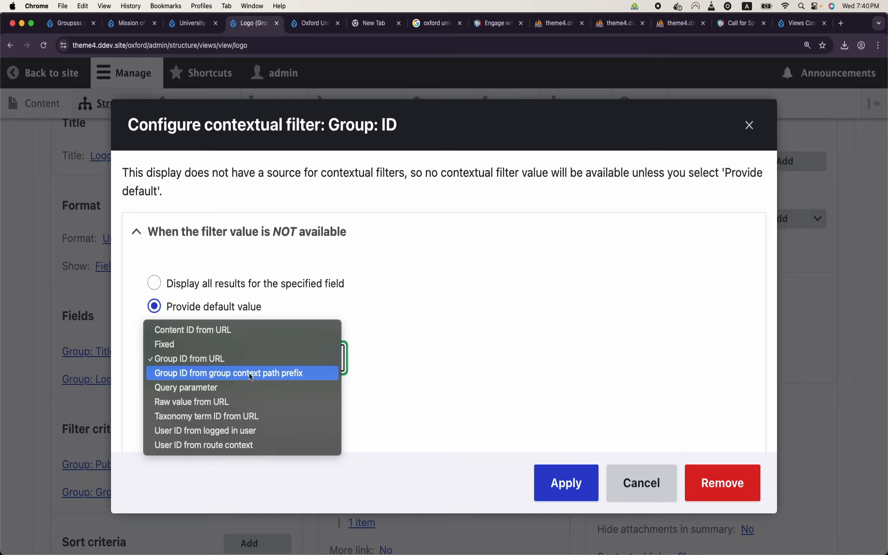
left_click(214, 374)
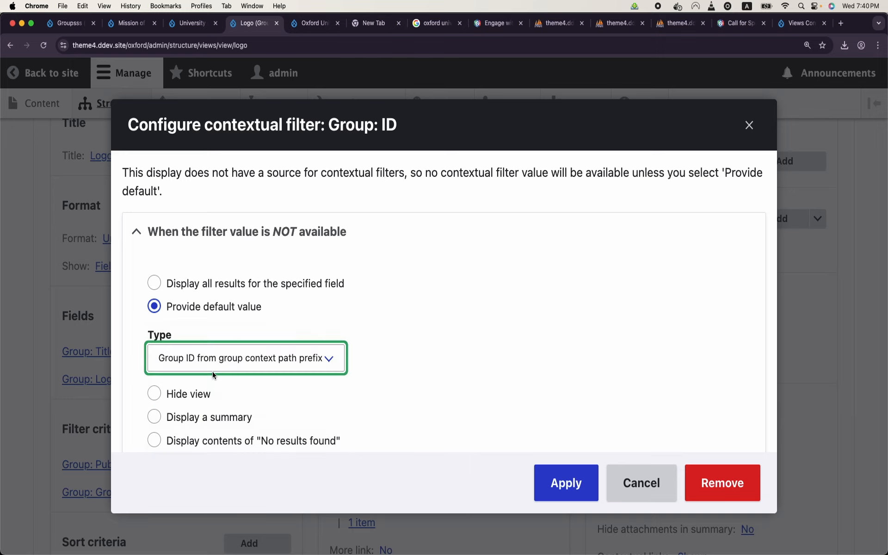
left_click(569, 484)
scroll(343, 377, "down", 8)
left_click(82, 435)
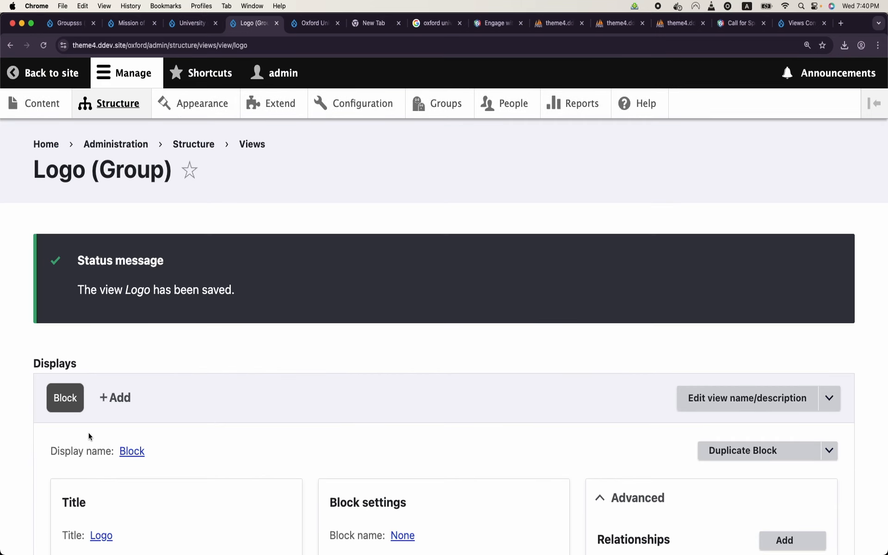
left_click(65, 78)
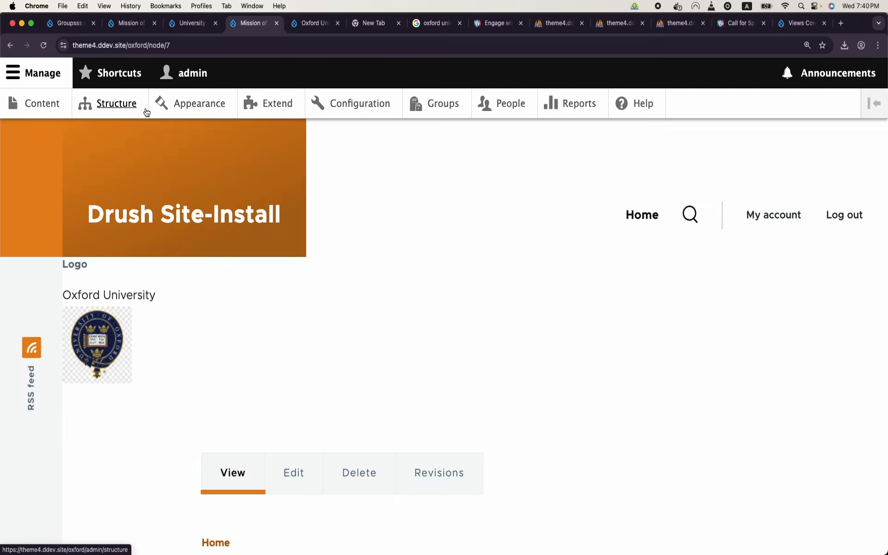
Step: Inspect the oxford path prefix in the current page's address
left_click(130, 46)
double_click(130, 46)
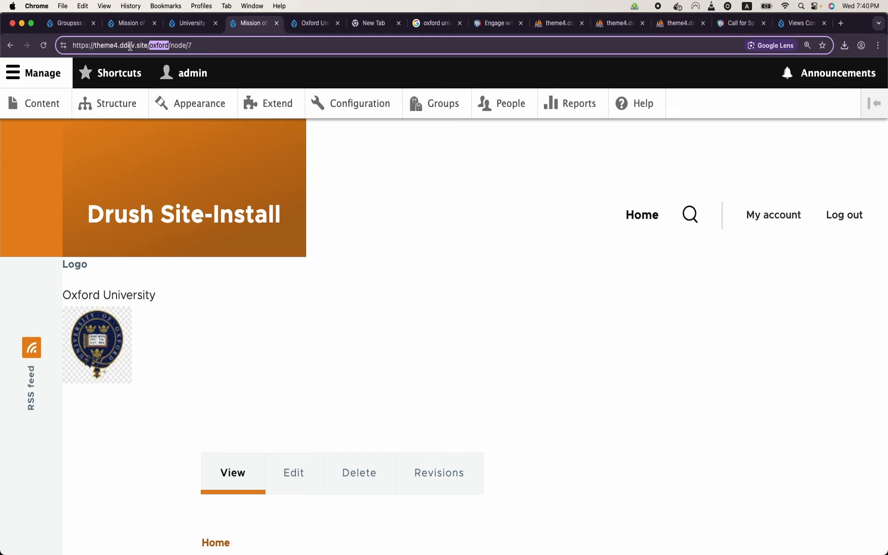
scroll(264, 196, "down", 4)
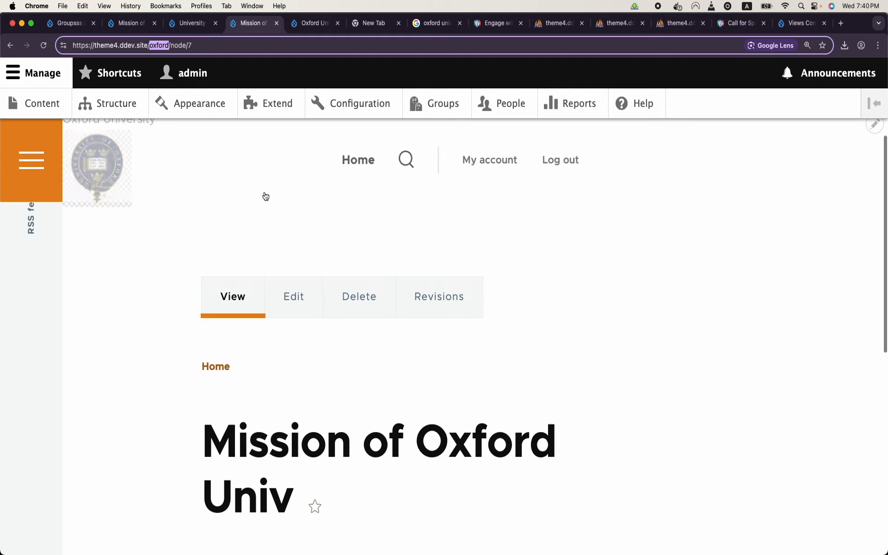
scroll(264, 194, "up", 4)
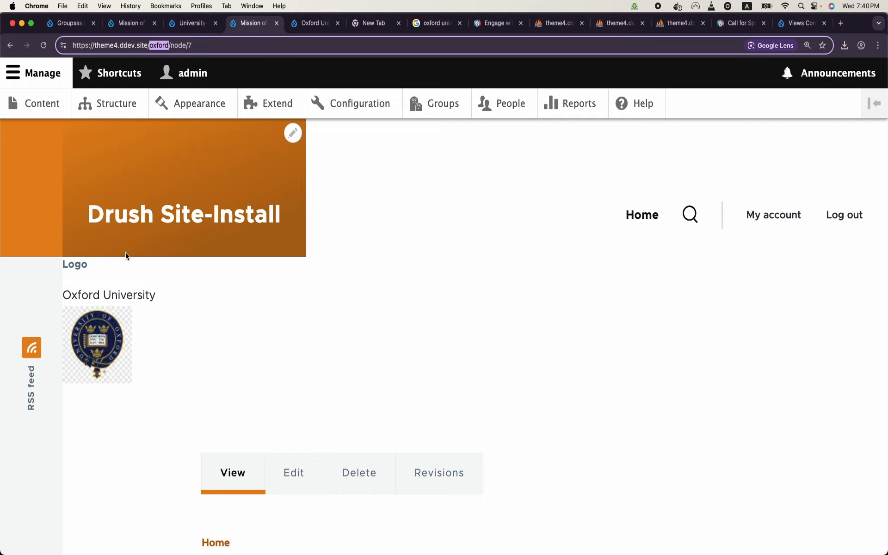
Step: Open the Harvard University group and its Mission page, checking the harvard prefix and logo
left_click(440, 111)
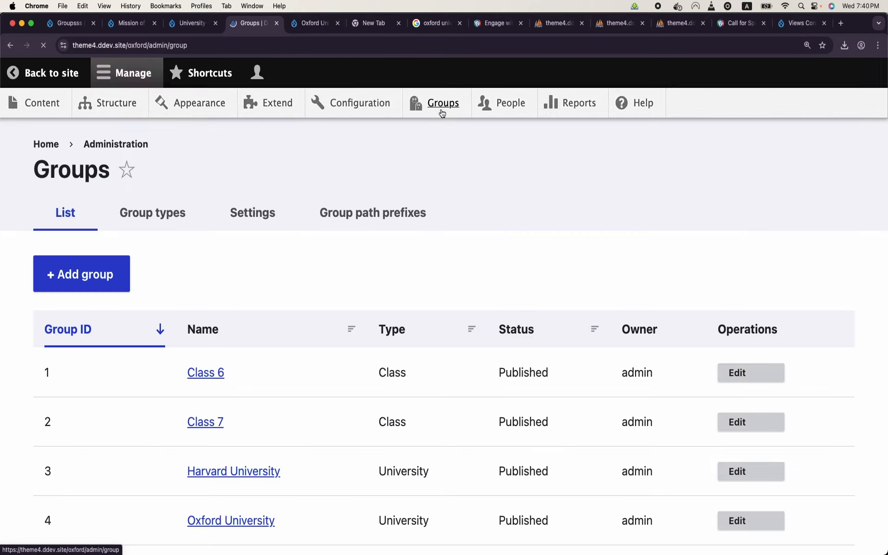
scroll(287, 343, "down", 2)
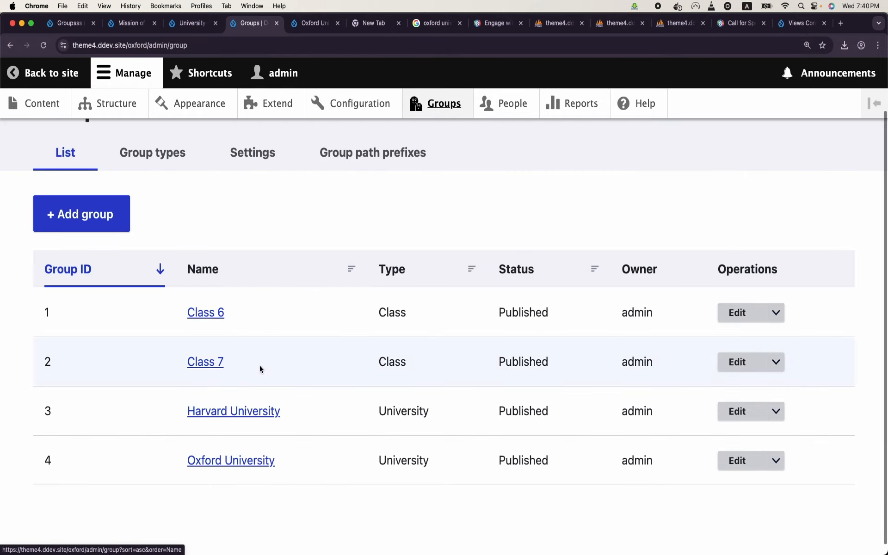
left_click(246, 411)
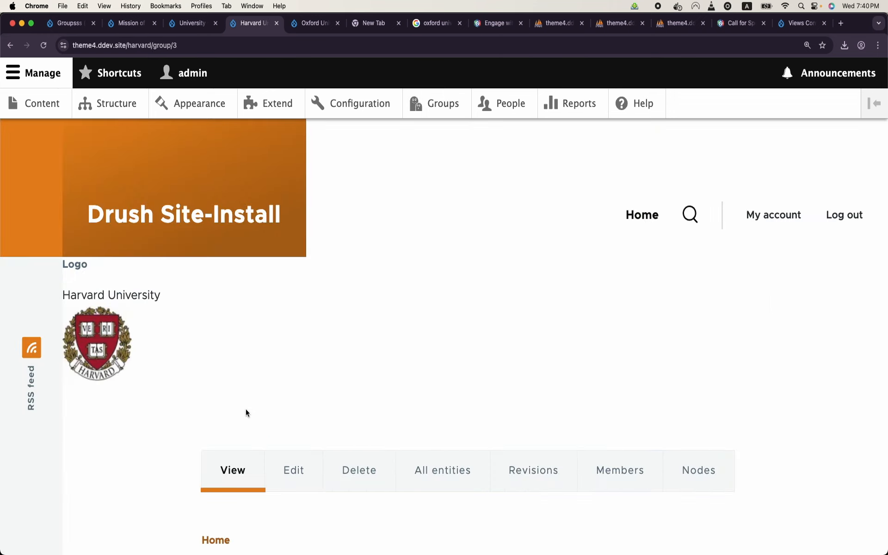
scroll(246, 414, "down", 4)
scroll(246, 412, "up", 2)
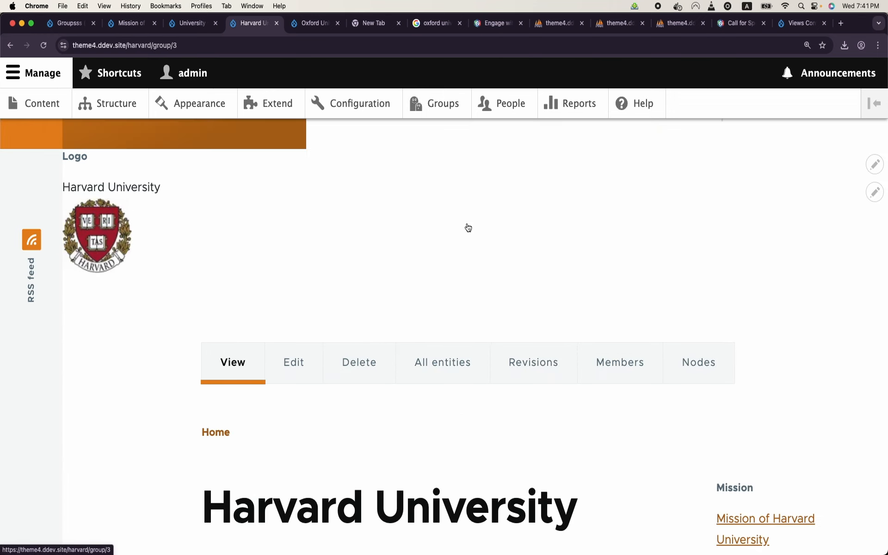
scroll(468, 228, "down", 3)
scroll(468, 227, "up", 2)
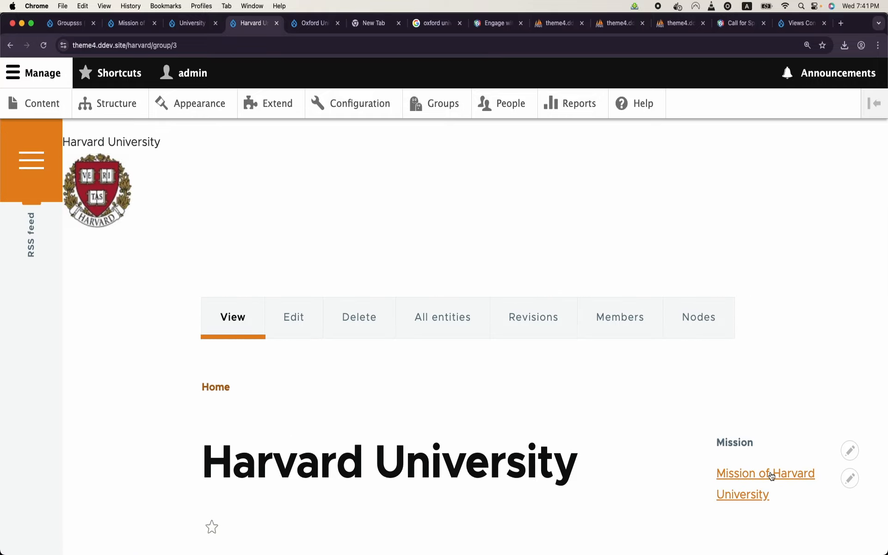
left_click(772, 476)
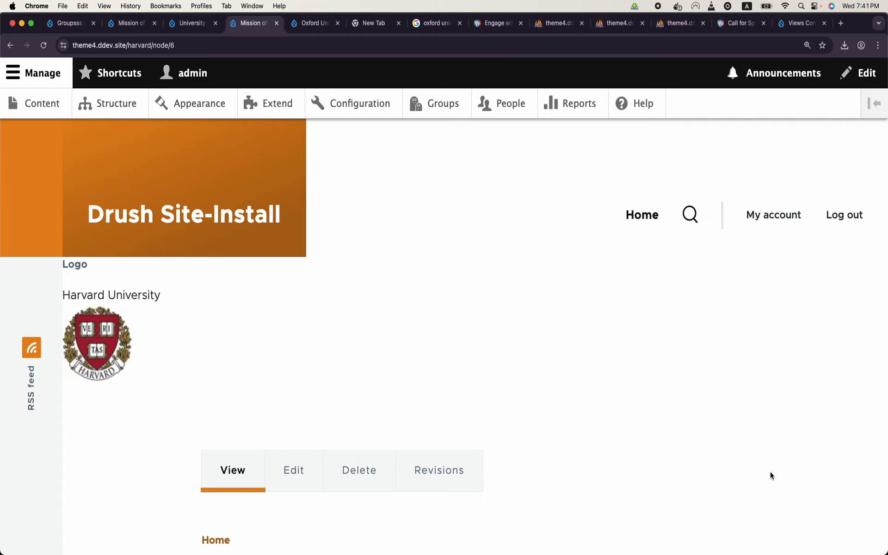
scroll(542, 378, "down", 5)
scroll(542, 377, "up", 5)
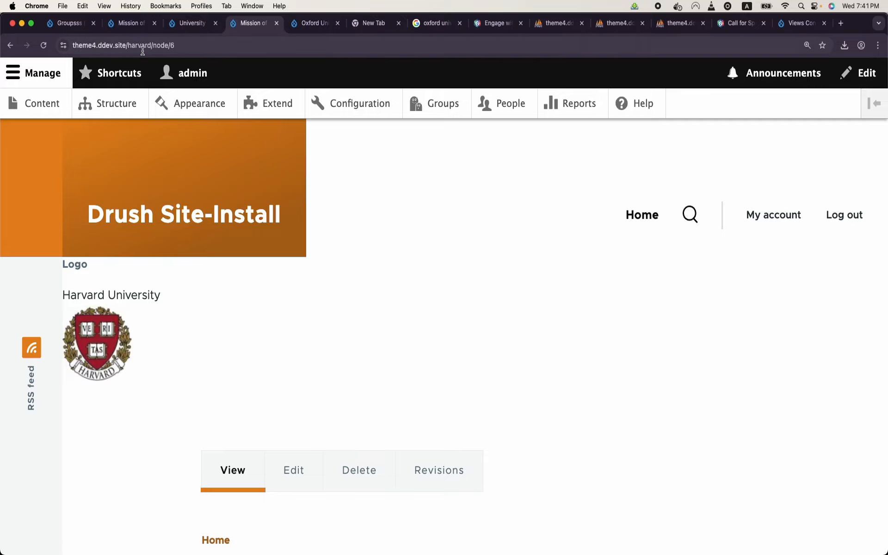
left_click(143, 50)
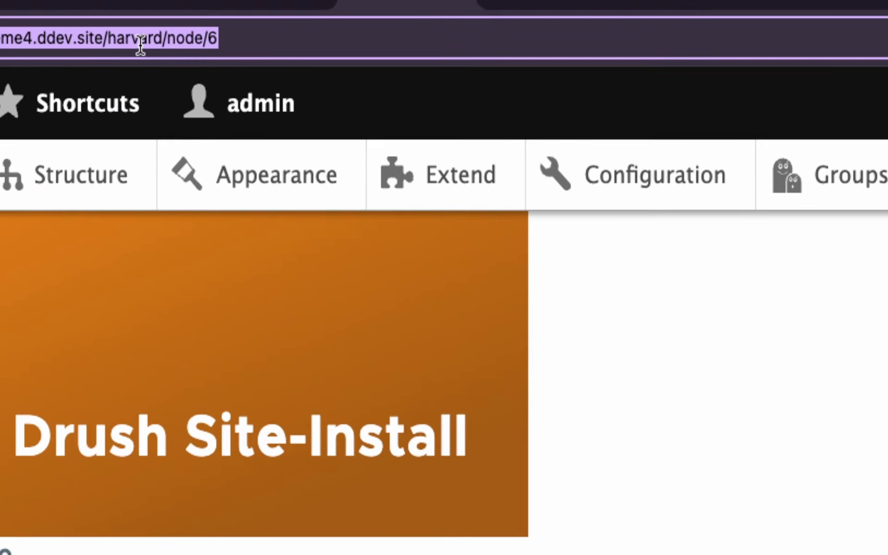
double_click(143, 47)
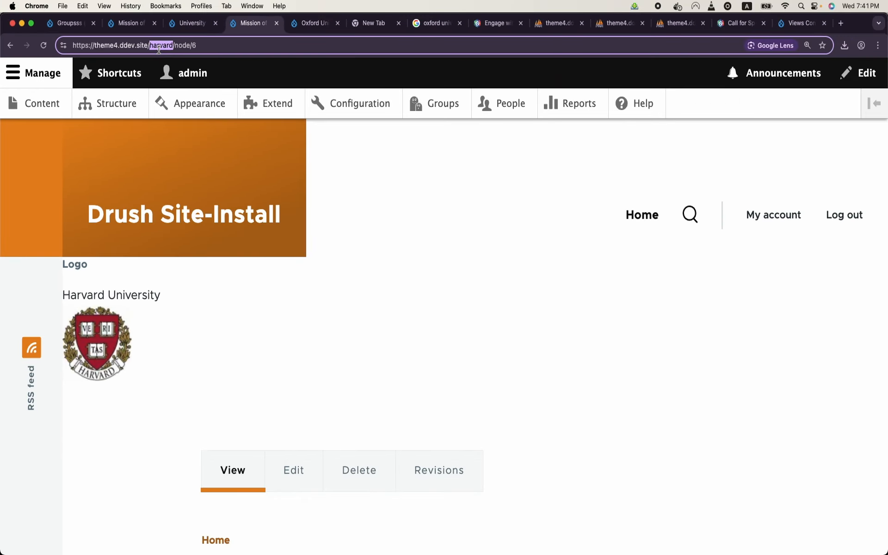
scroll(271, 242, "down", 1)
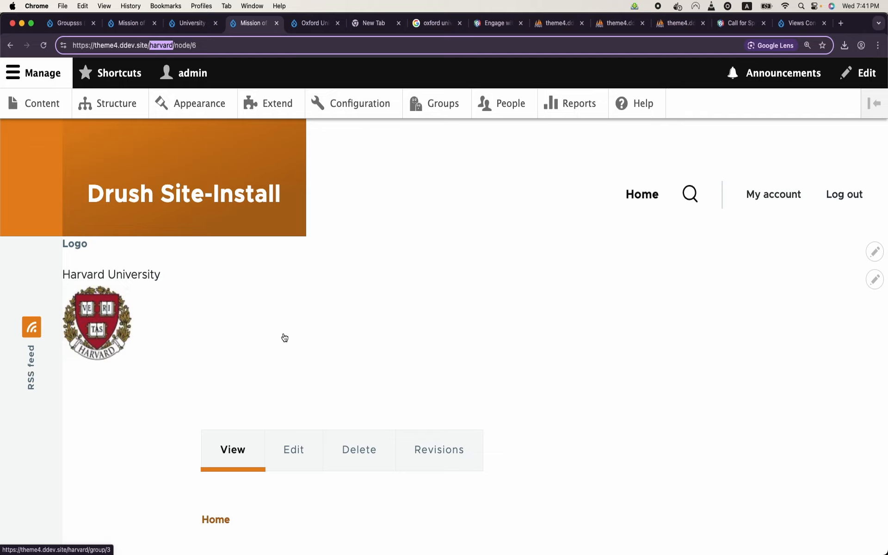
scroll(285, 338, "down", 3)
scroll(284, 337, "up", 4)
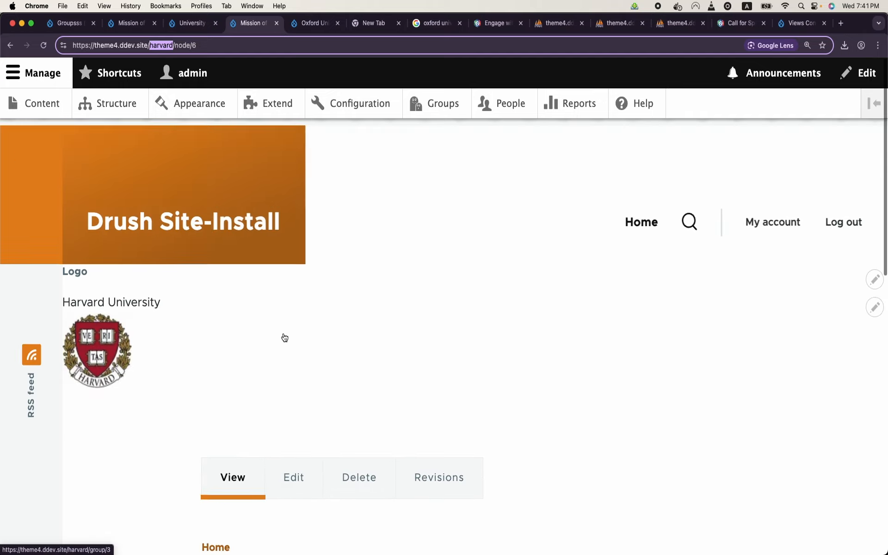
Step: Open the Oxford University group and its Mission page, checking the oxford prefix and crest
left_click(421, 107)
scroll(265, 284, "down", 2)
left_click(235, 447)
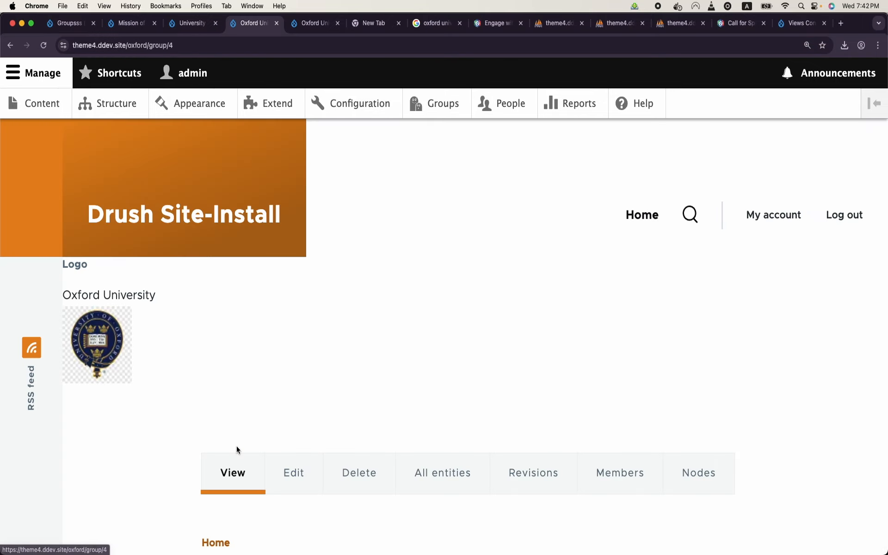
scroll(236, 447, "down", 5)
scroll(237, 446, "down", 5)
scroll(237, 446, "up", 6)
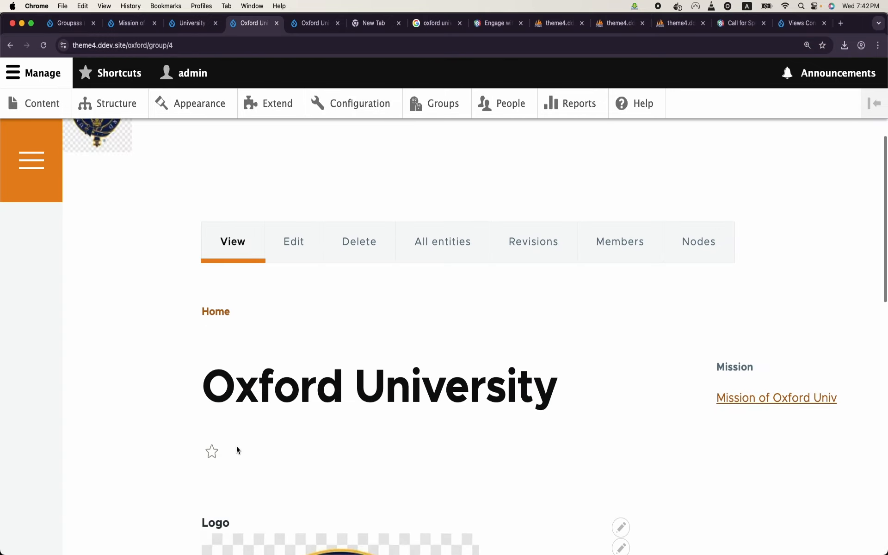
scroll(237, 447, "up", 2)
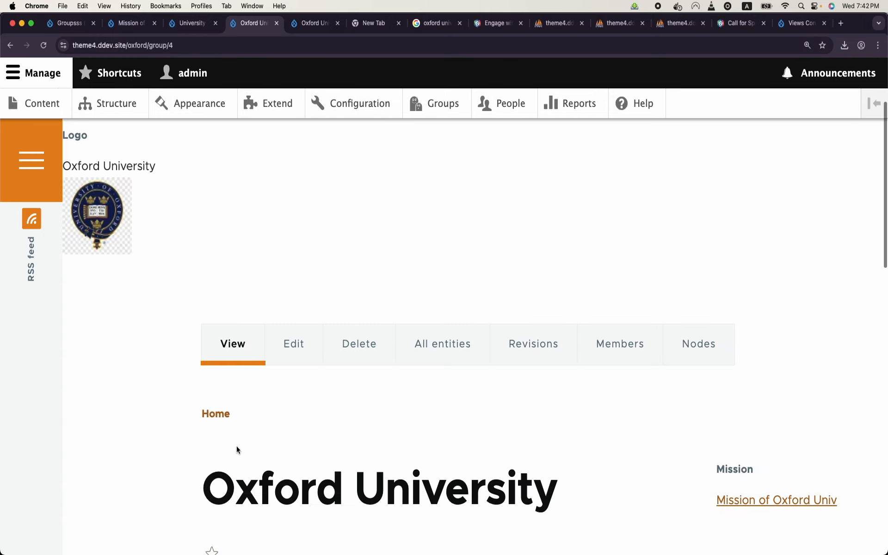
left_click(804, 502)
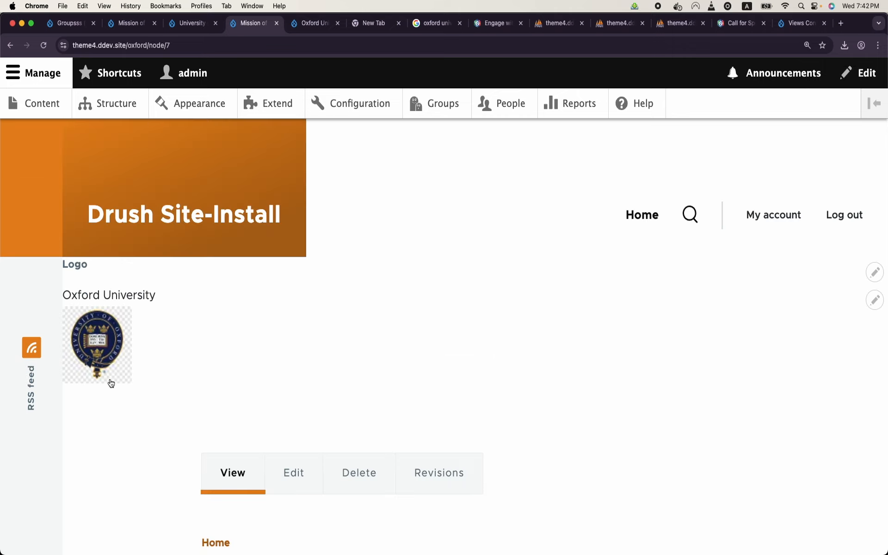
double_click(132, 45)
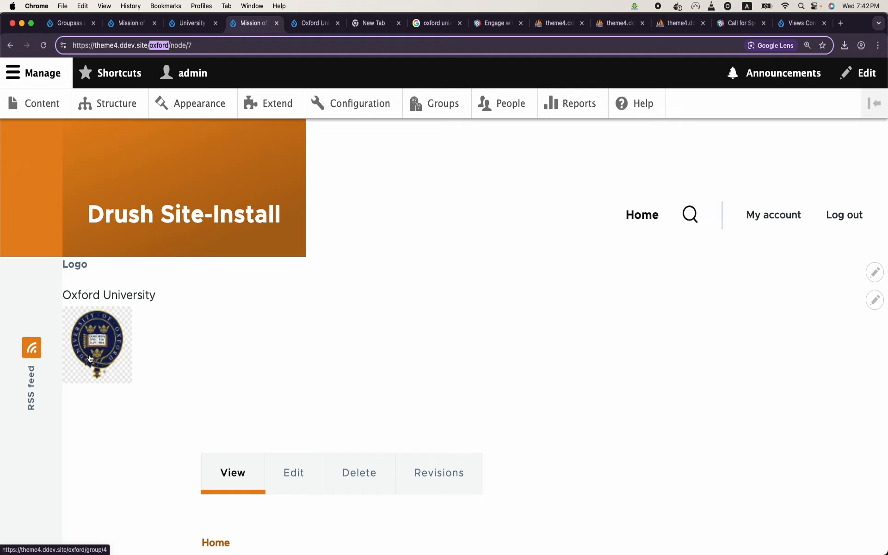
scroll(113, 347, "down", 3)
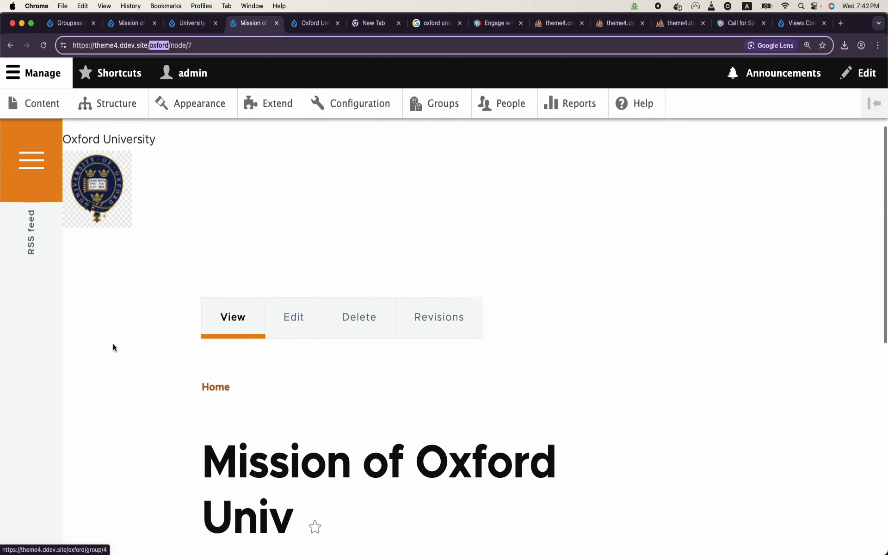
scroll(113, 347, "up", 1)
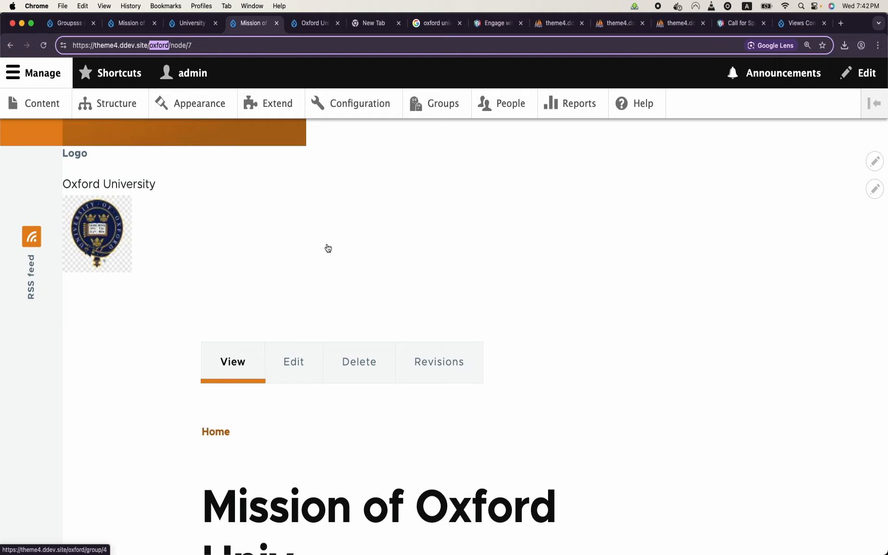
left_click(122, 108)
Step: Create a new content type named 'News'
scroll(95, 326, "down", 5)
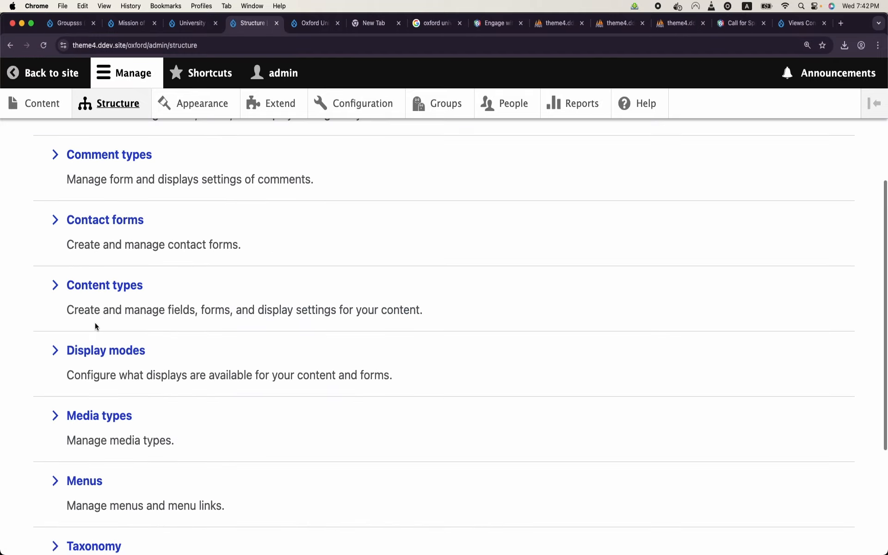
scroll(95, 327, "down", 2)
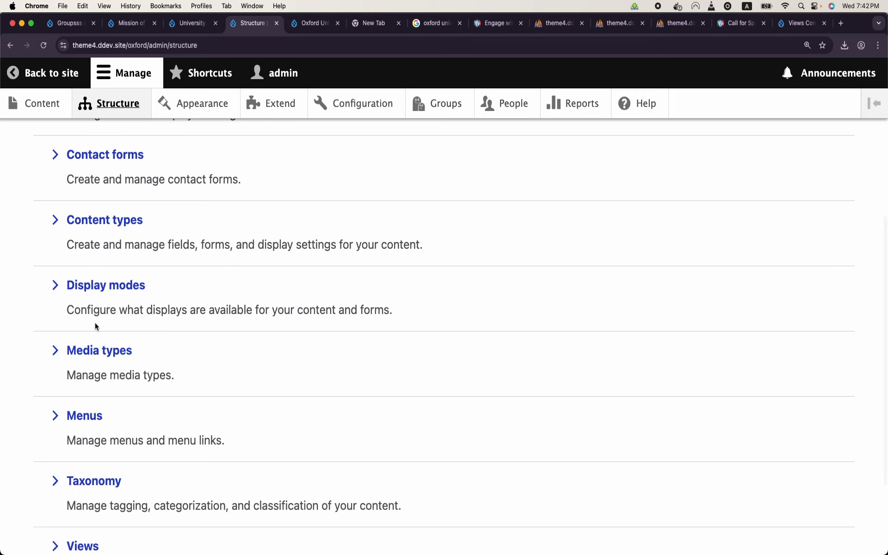
scroll(95, 323, "up", 3)
left_click(99, 309)
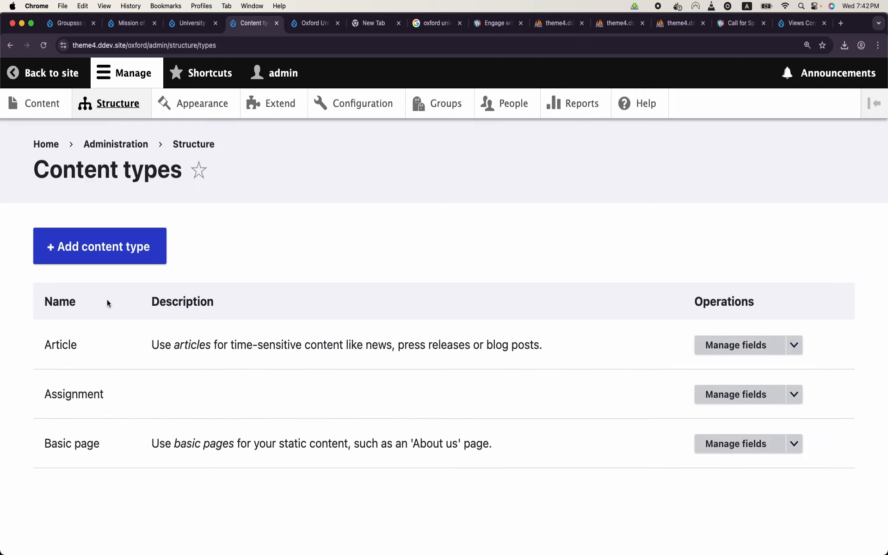
left_click(122, 241)
left_click(115, 301)
type("News")
scroll(445, 324, "down", 5)
scroll(444, 324, "up", 5)
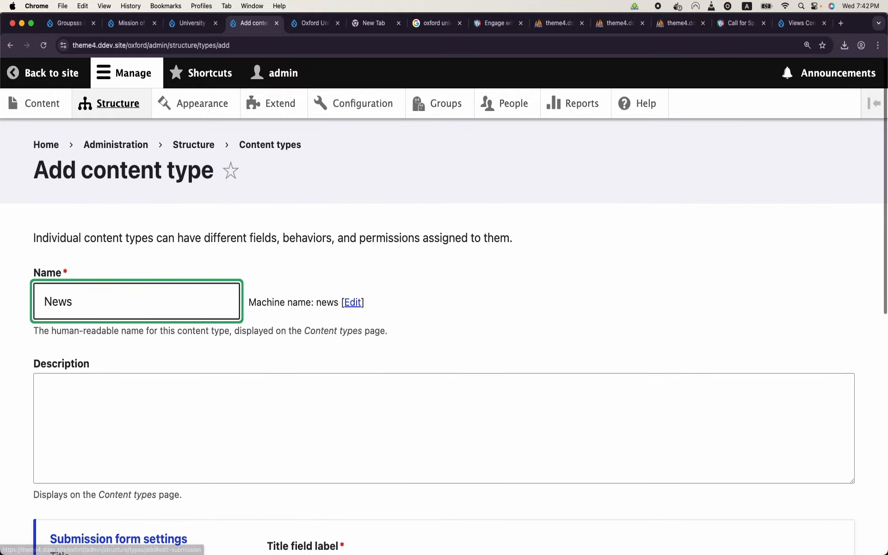
scroll(95, 351, "down", 10)
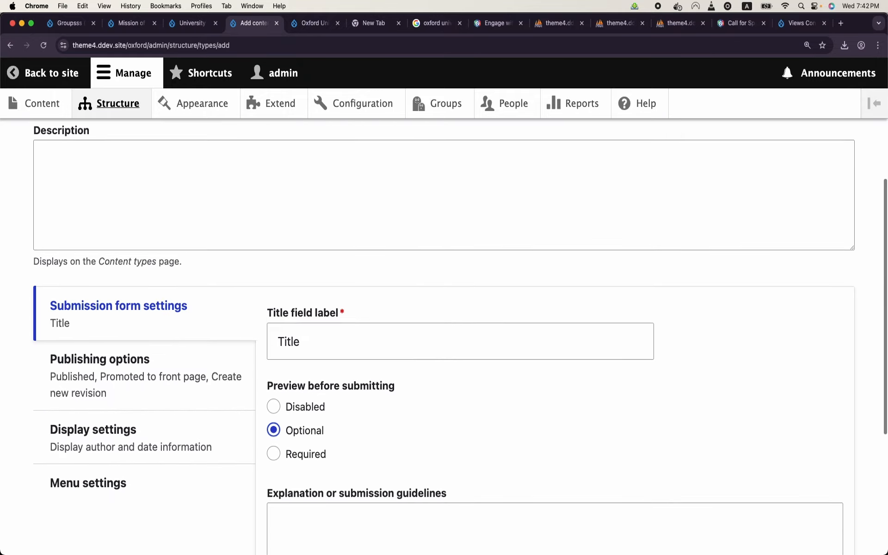
left_click(84, 450)
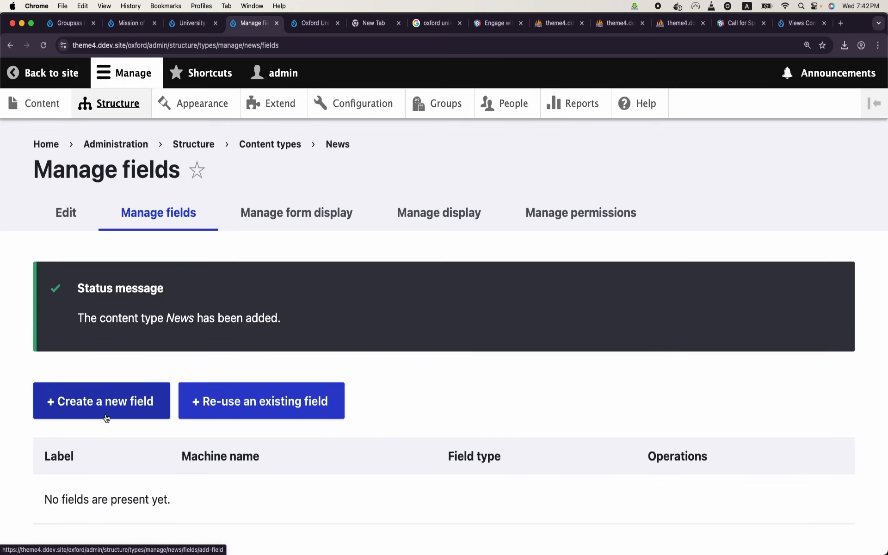
Step: Return to the News content type's Manage fields page via Structure > Content types
left_click(87, 417)
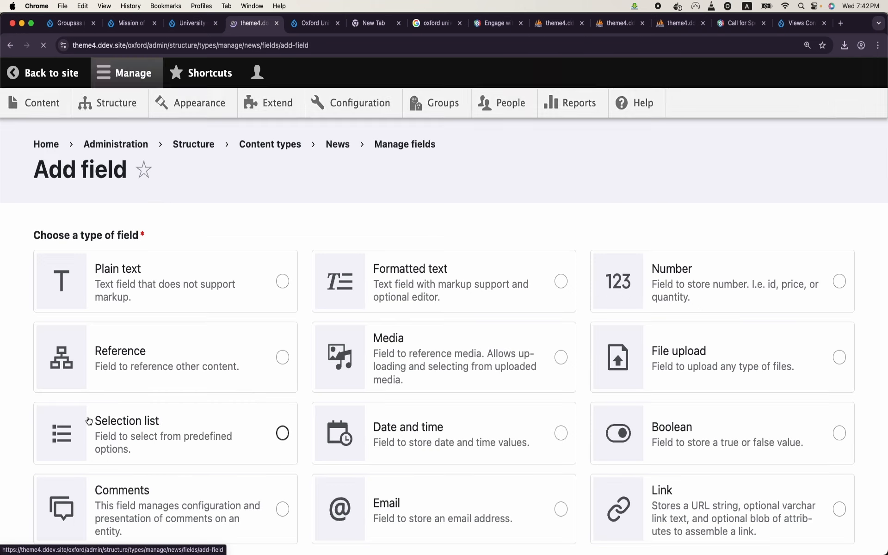
left_click(45, 73)
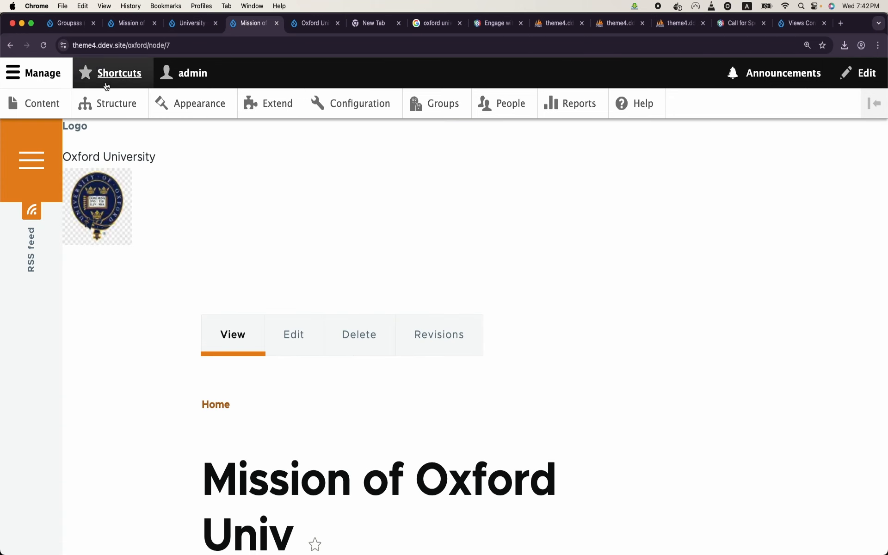
left_click(106, 104)
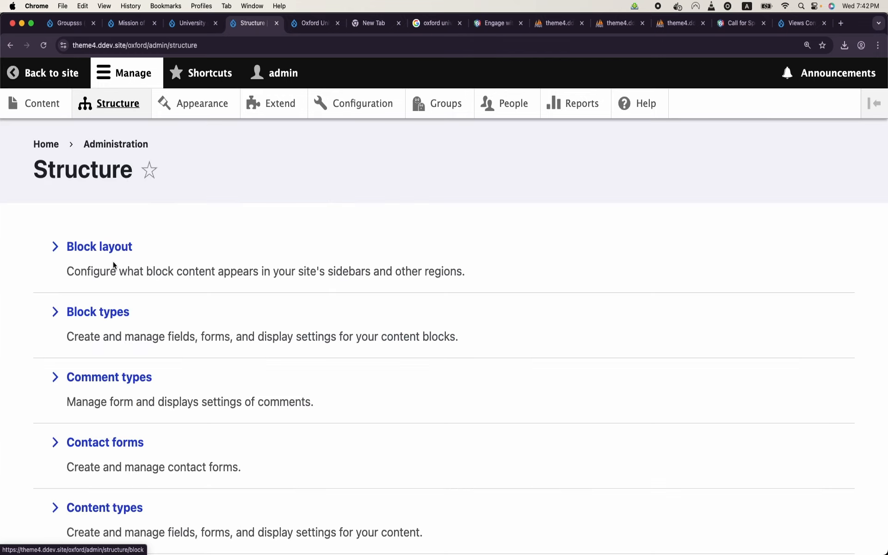
left_click(101, 505)
scroll(411, 397, "down", 1)
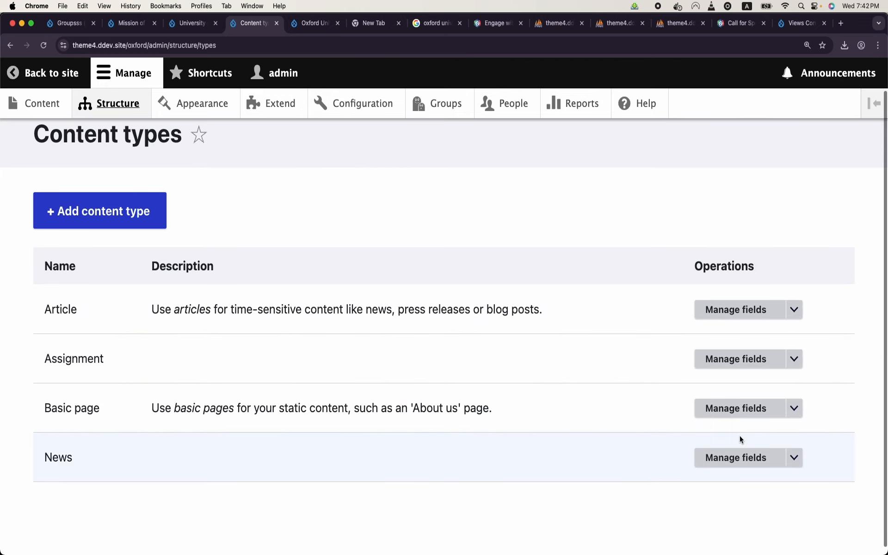
left_click(744, 456)
Step: Re-use the existing body field on News and save its settings
left_click(262, 274)
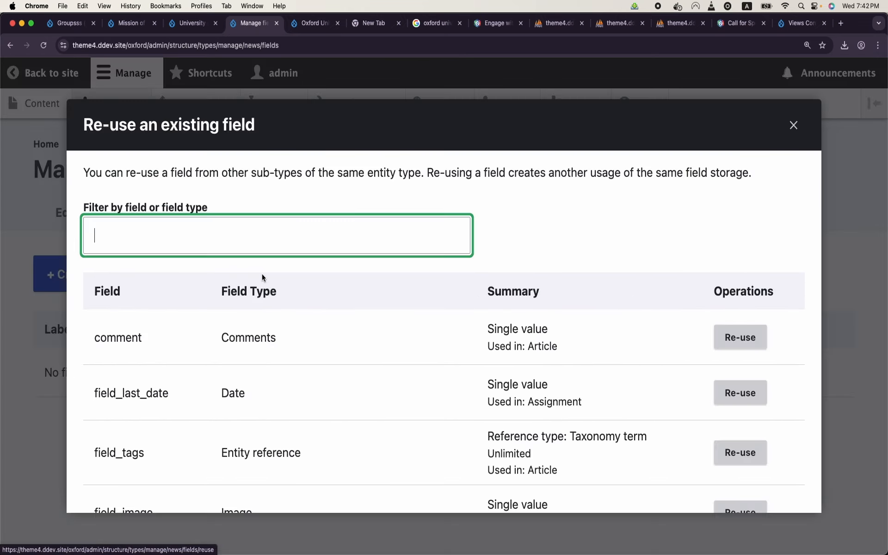
scroll(298, 360, "down", 1)
scroll(299, 359, "down", 2)
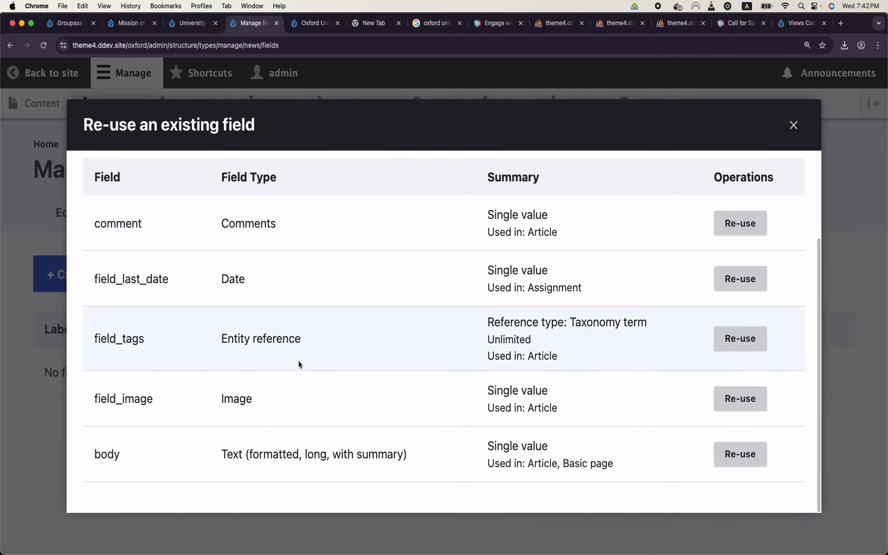
left_click(724, 451)
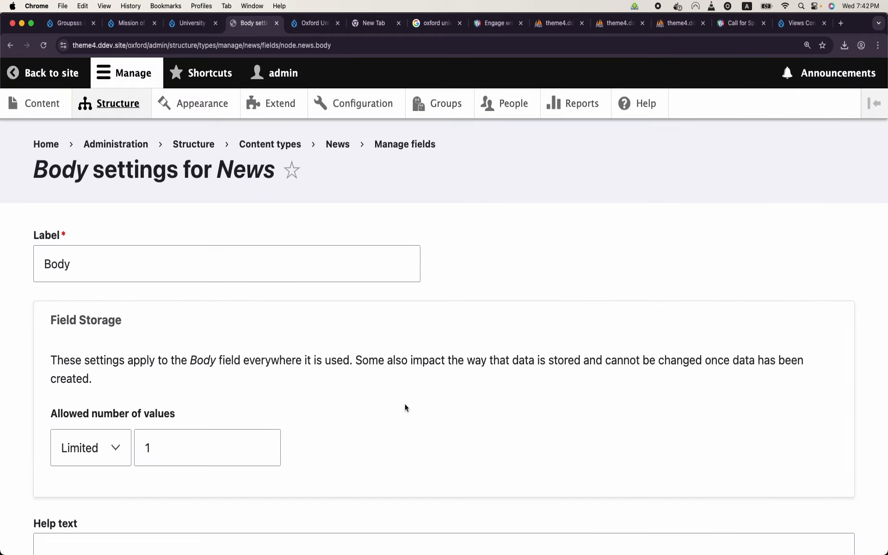
scroll(405, 404, "down", 10)
left_click(87, 504)
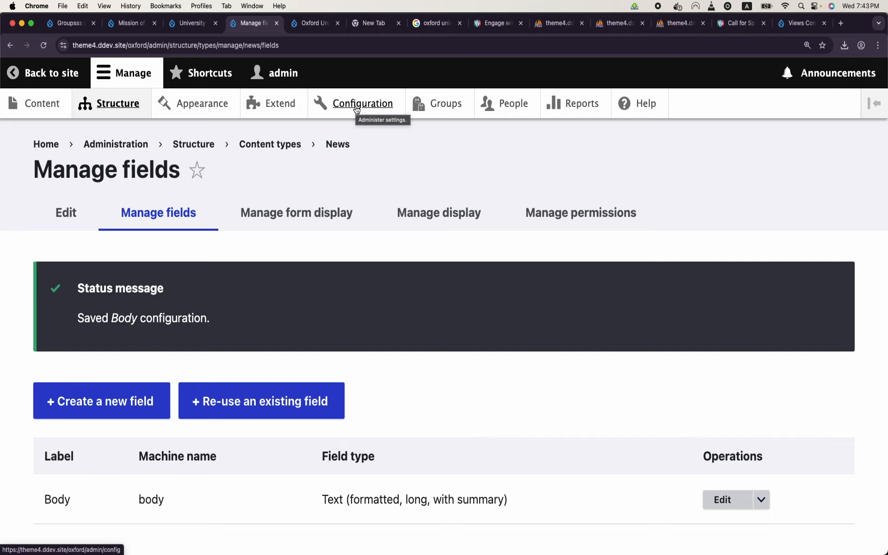
Step: Check that Harvard University's add-content form offers only Basic page
left_click(432, 113)
scroll(323, 299, "down", 2)
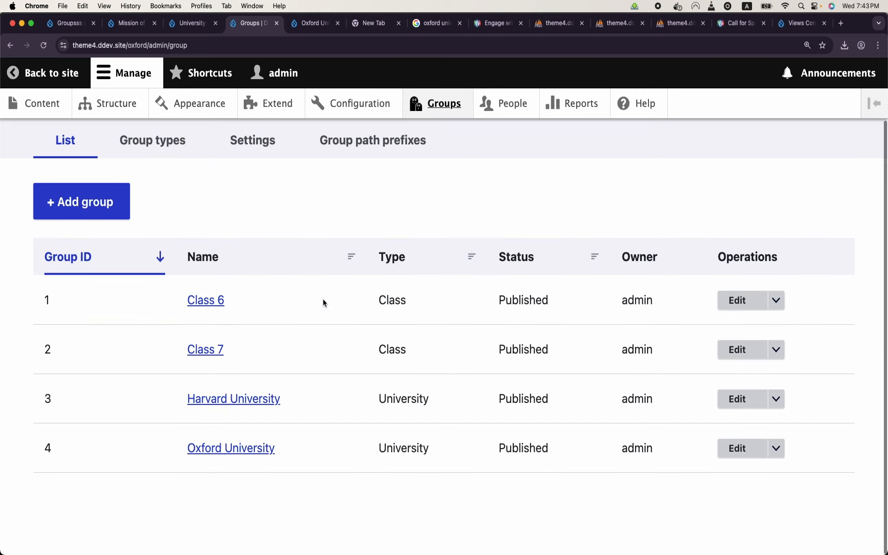
left_click(263, 402)
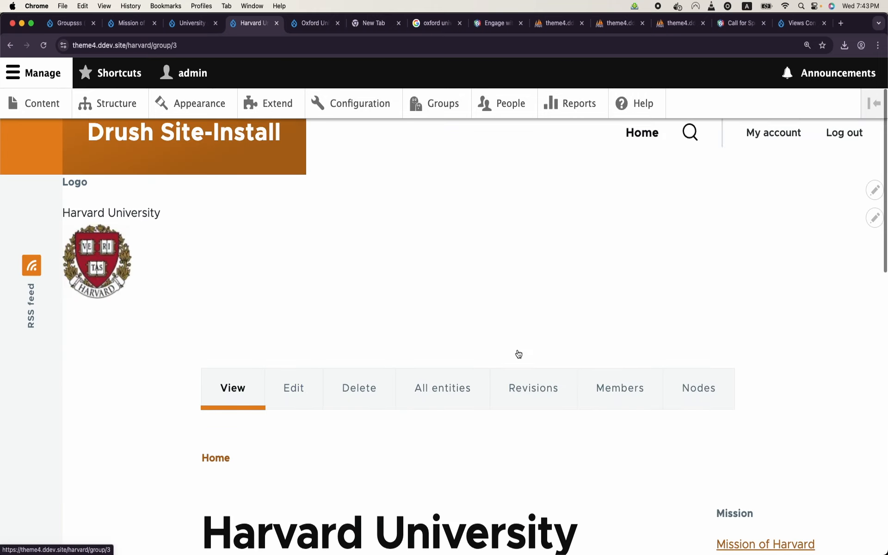
left_click(670, 384)
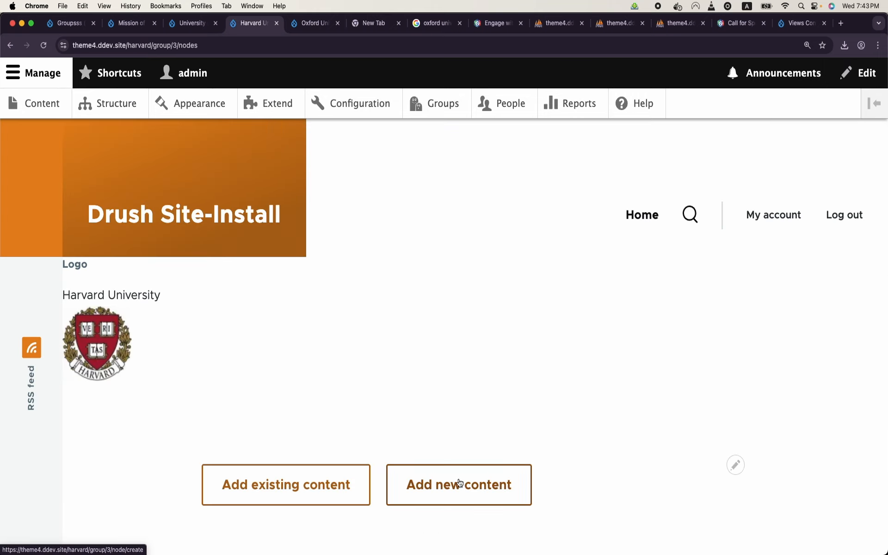
left_click(459, 482)
triple_click(252, 170)
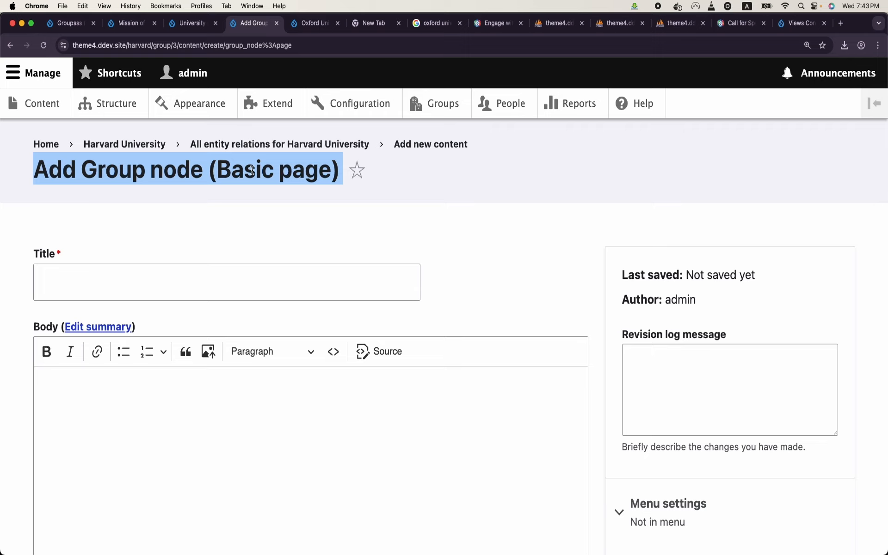
Step: Install the Group node (News) plugin on the University group type
left_click(438, 98)
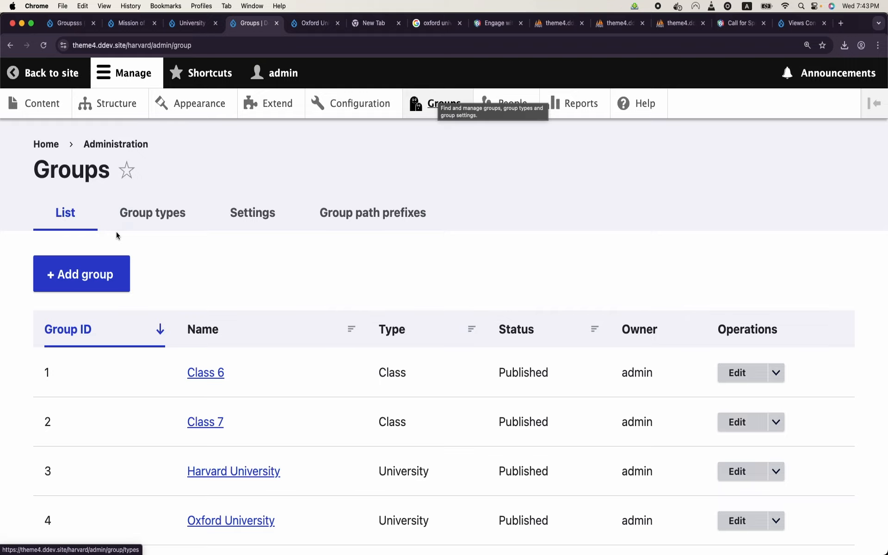
left_click(140, 222)
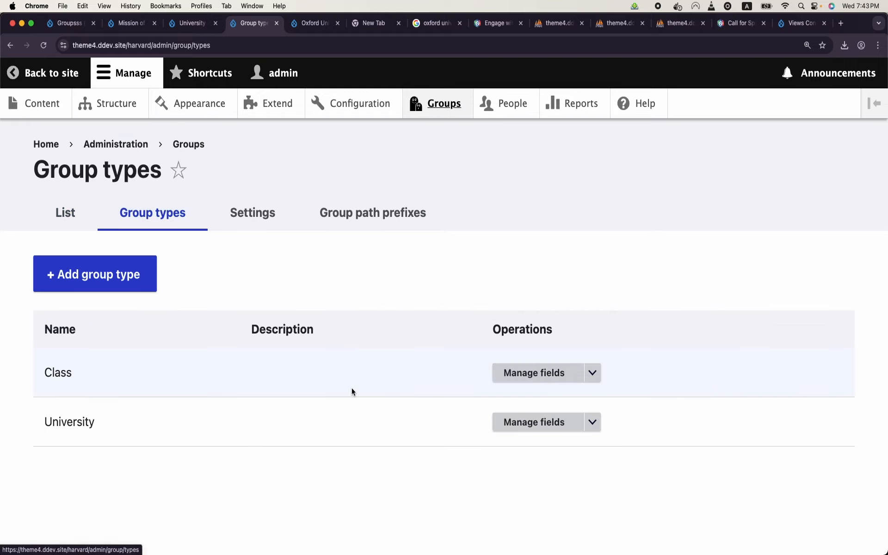
left_click(598, 424)
left_click(551, 538)
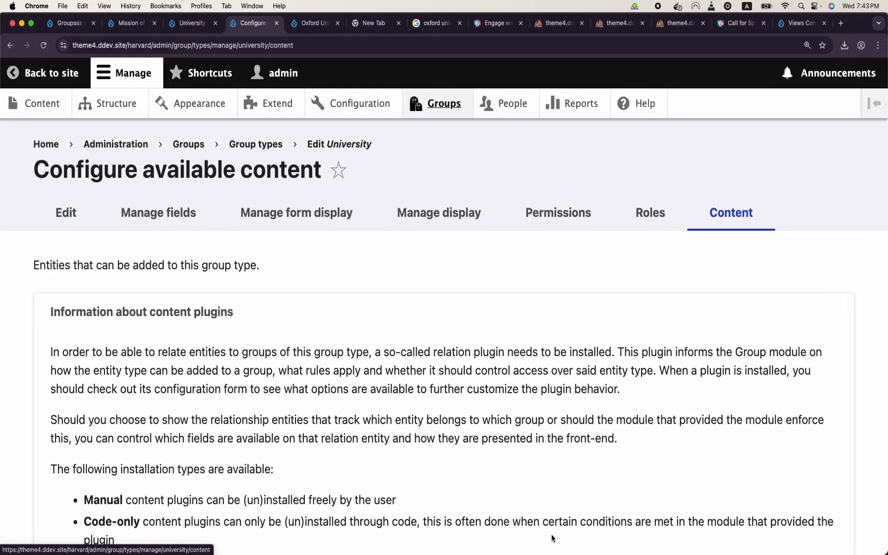
scroll(346, 443, "down", 10)
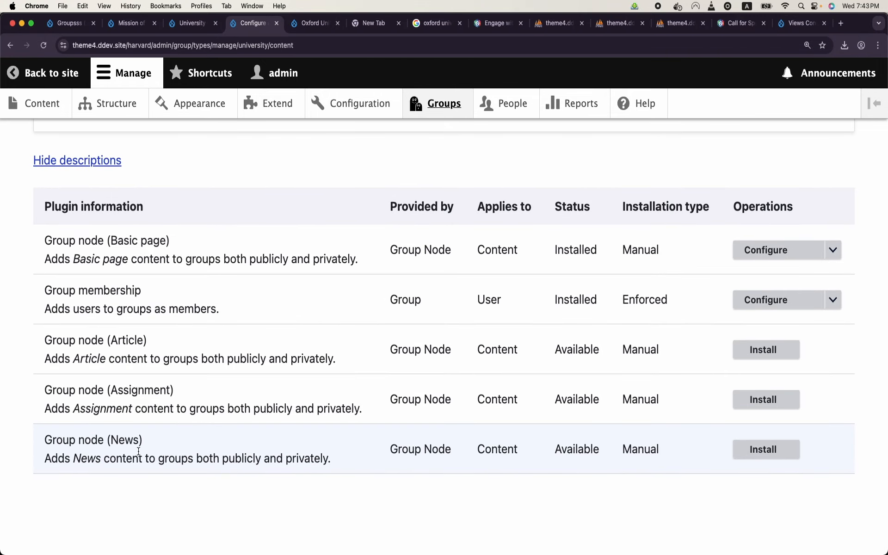
left_click(764, 452)
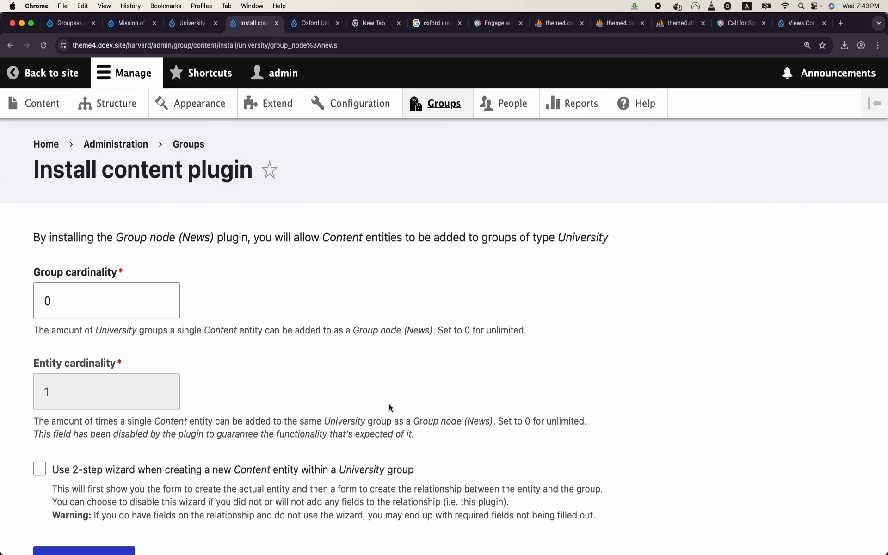
scroll(185, 440, "down", 3)
left_click(132, 456)
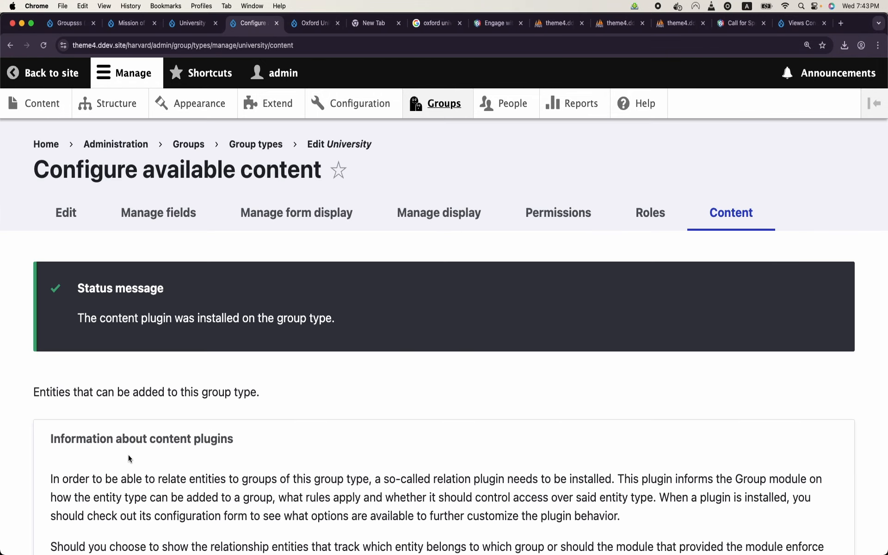
scroll(130, 458, "down", 9)
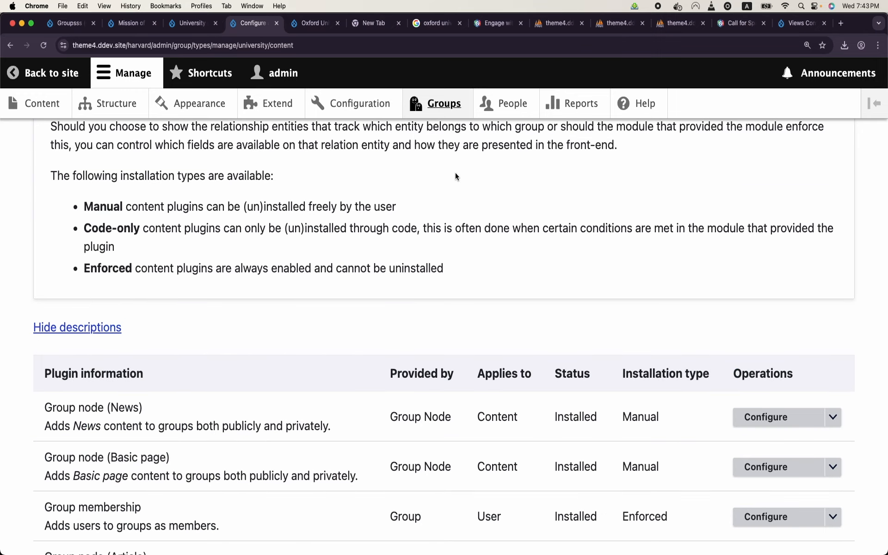
Step: Return to Group types and review the University group type's actions
left_click(446, 104)
left_click(182, 214)
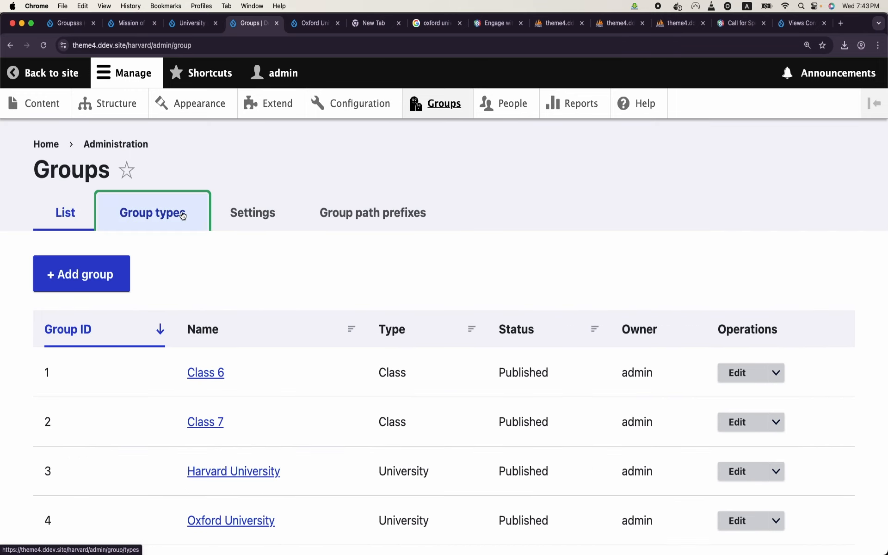
left_click(593, 423)
scroll(560, 482, "down", 1)
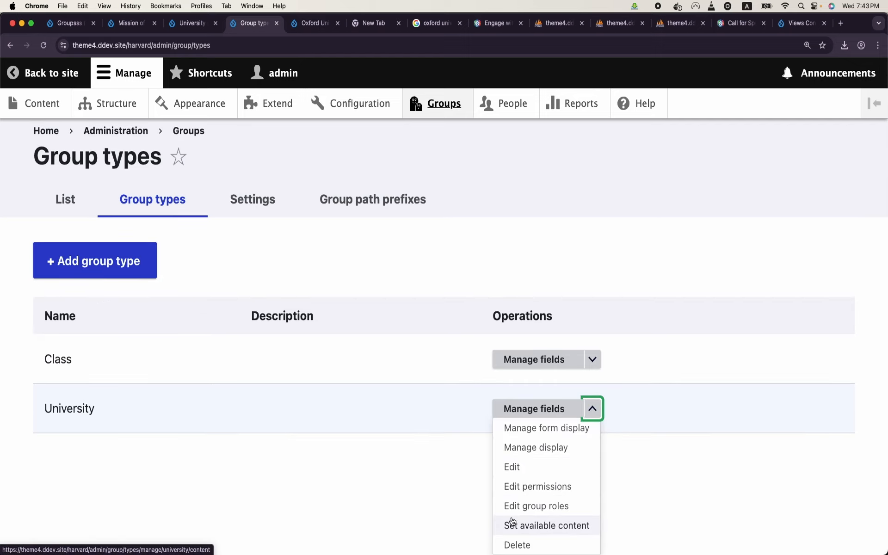
left_click(391, 472)
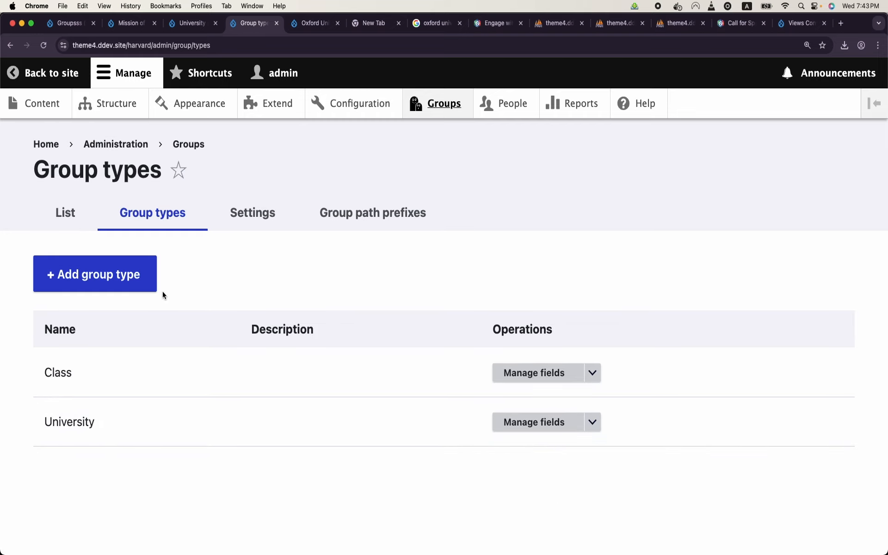
Step: From the Groups list, start a new News item in the Harvard University group
left_click(74, 222)
scroll(307, 341, "down", 2)
left_click(240, 404)
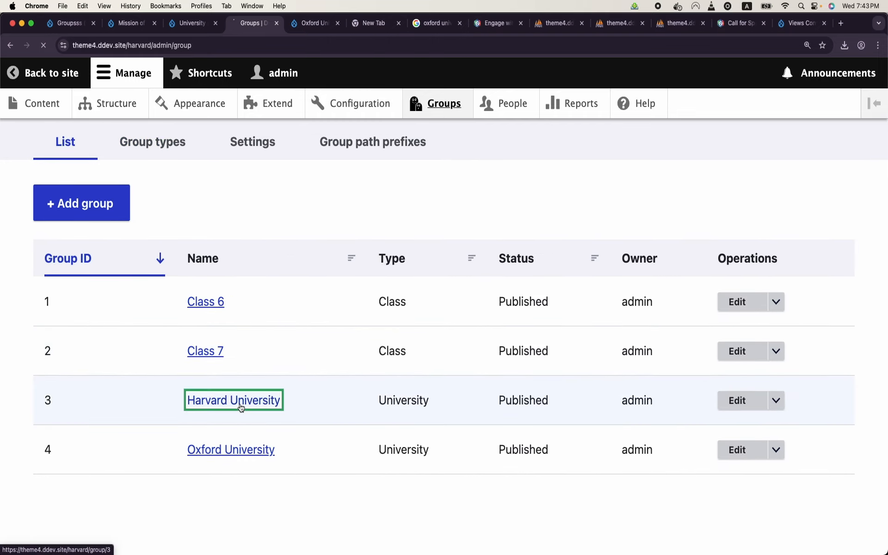
scroll(241, 406, "down", 5)
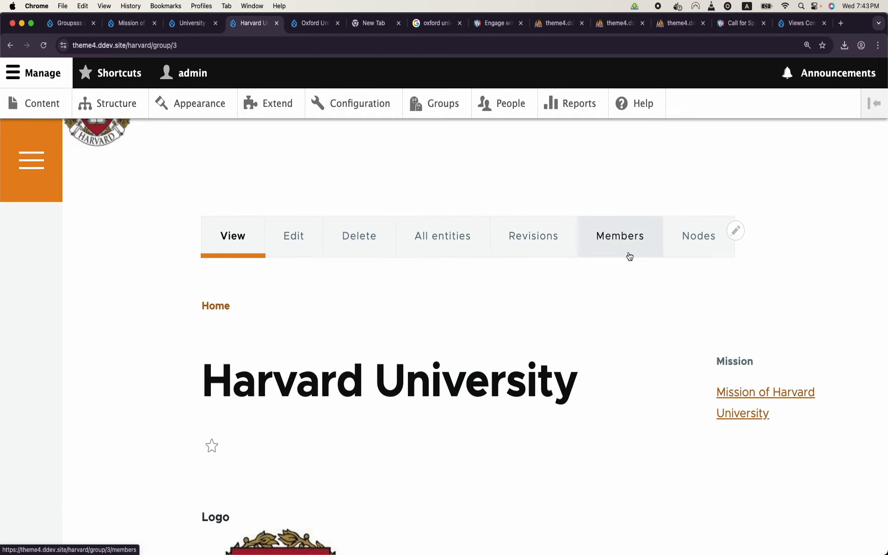
left_click(687, 248)
scroll(393, 337, "down", 3)
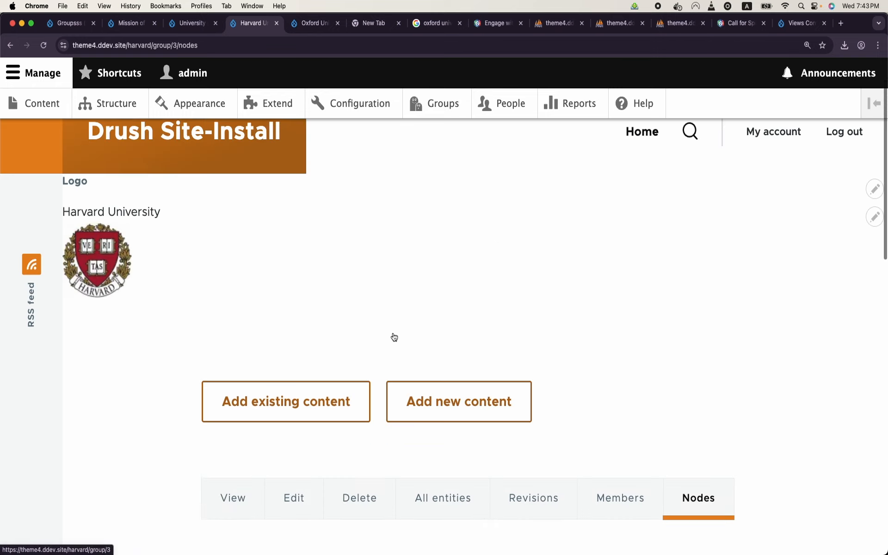
left_click(436, 336)
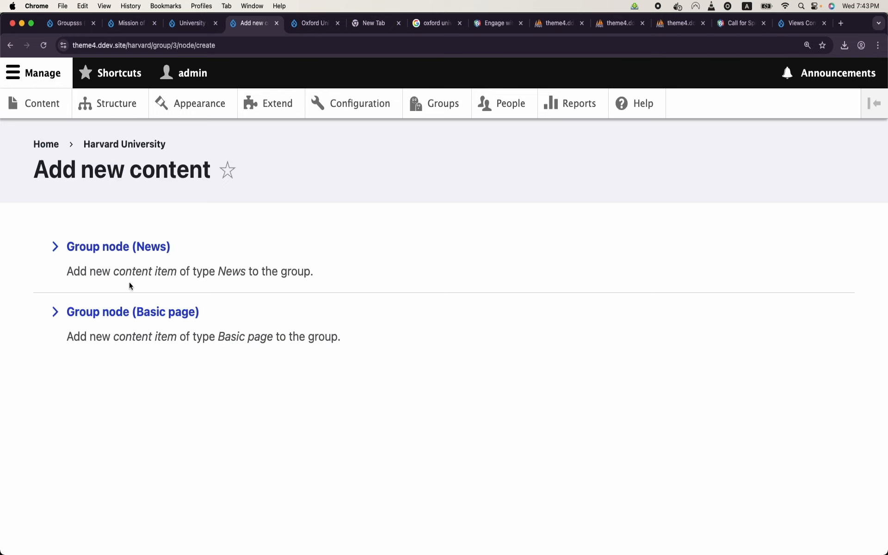
left_click(131, 249)
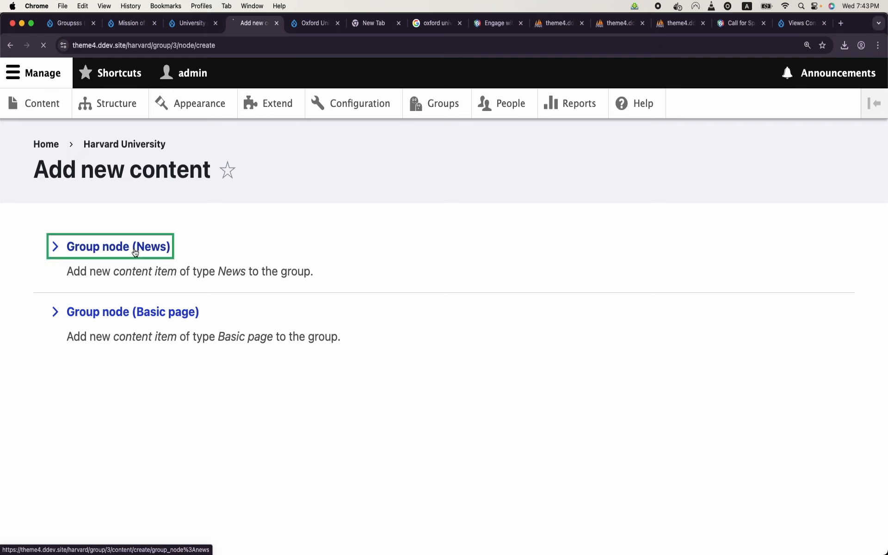
Step: Title the news 'Seminar in Harvard university', add body text, and save it
left_click(173, 275)
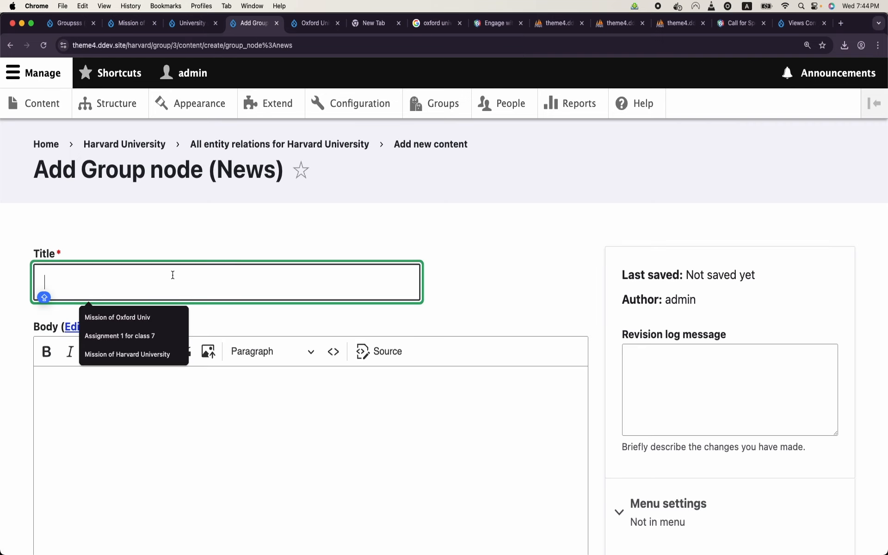
type("Harvard u")
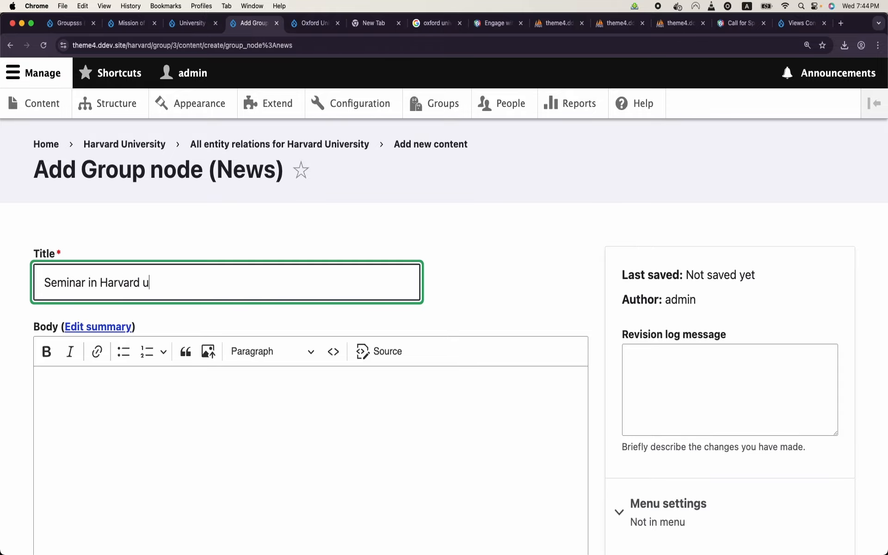
type("y")
scroll(178, 412, "down", 1)
left_click(179, 413)
type("asdfj asfasdfsadf")
key("ctrl+Up")
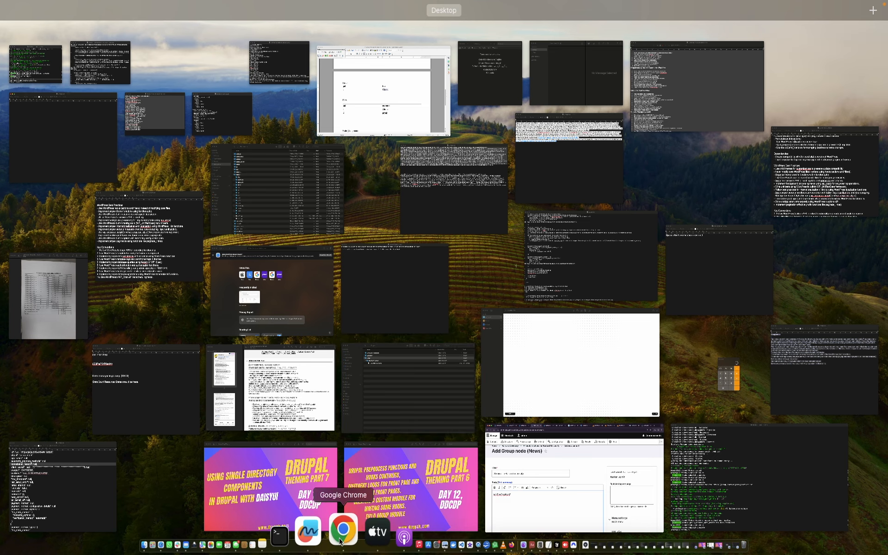
left_click(341, 537)
scroll(277, 411, "down", 5)
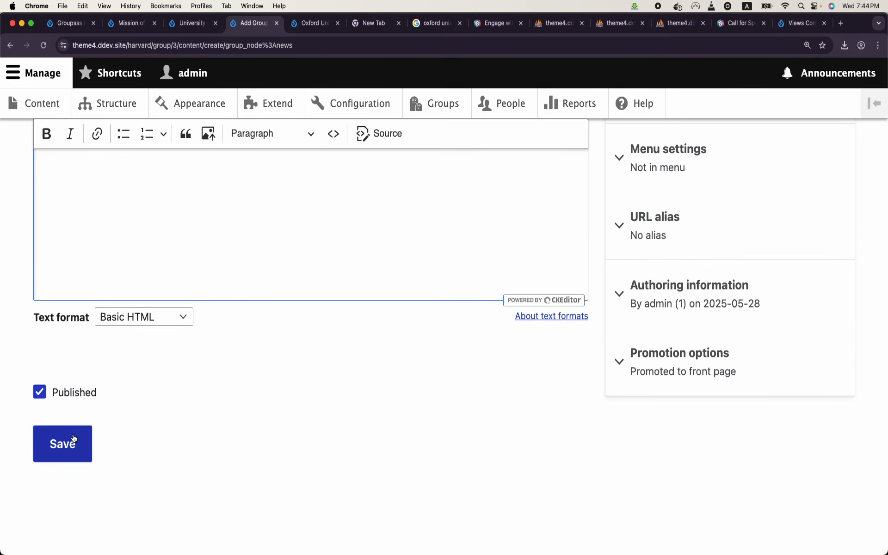
left_click(72, 442)
scroll(73, 434, "down", 5)
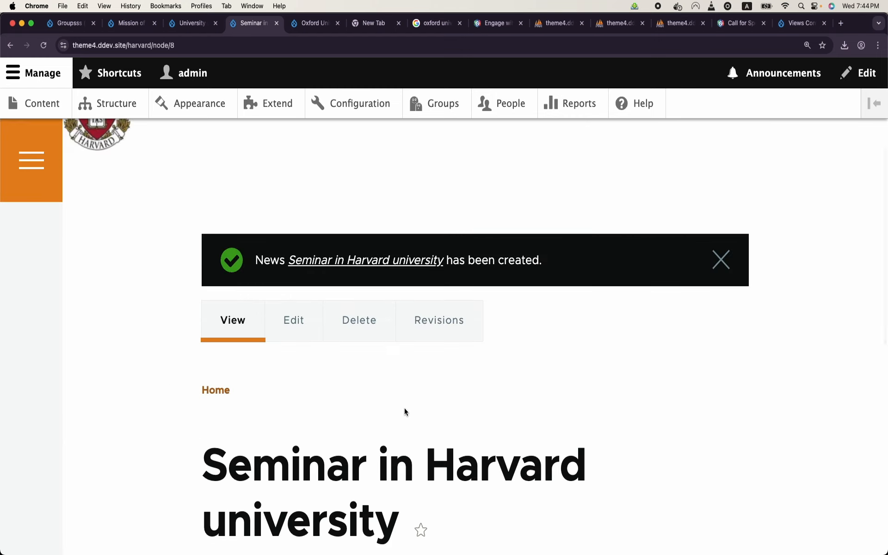
scroll(405, 408, "up", 5)
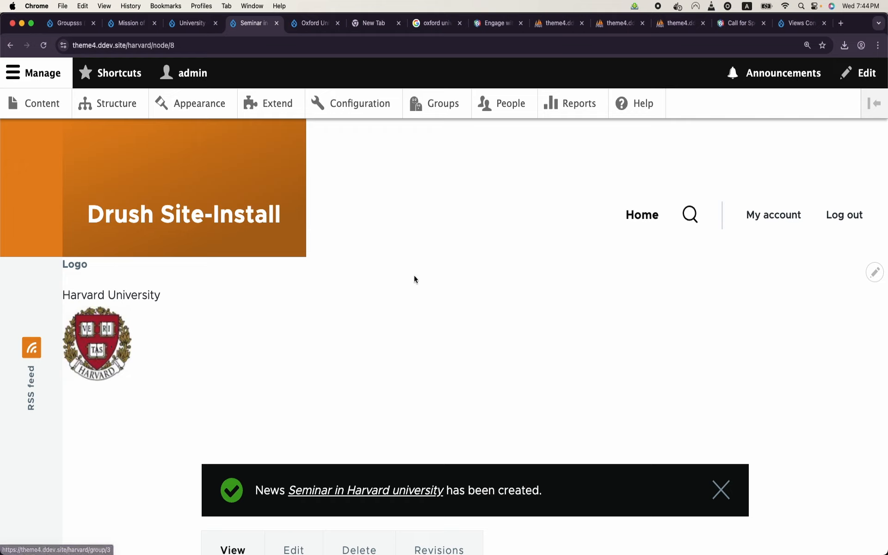
Step: Start another News item in the Harvard University group
left_click(437, 114)
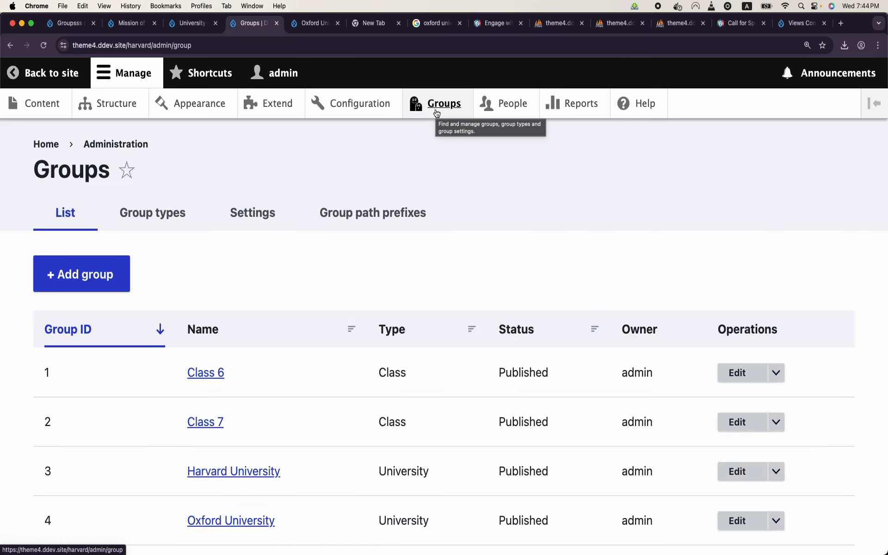
scroll(437, 114, "down", 3)
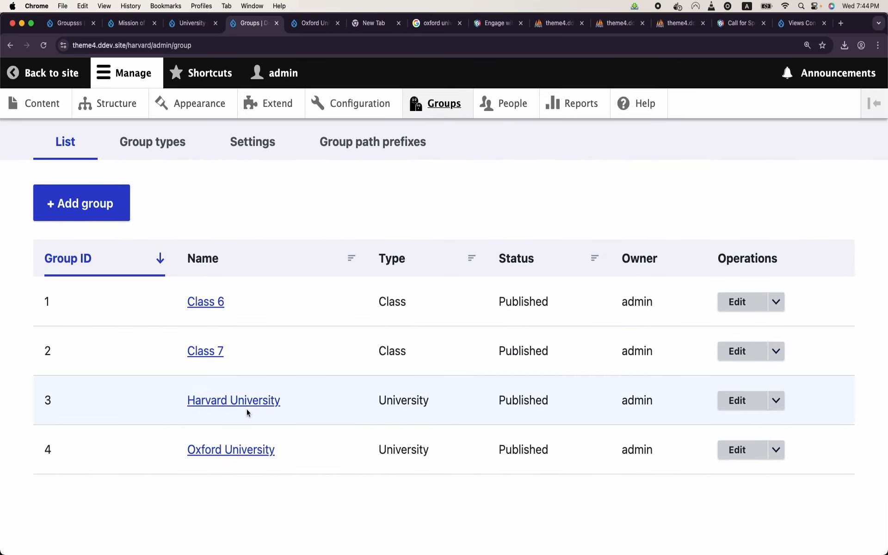
left_click(255, 409)
scroll(459, 353, "down", 3)
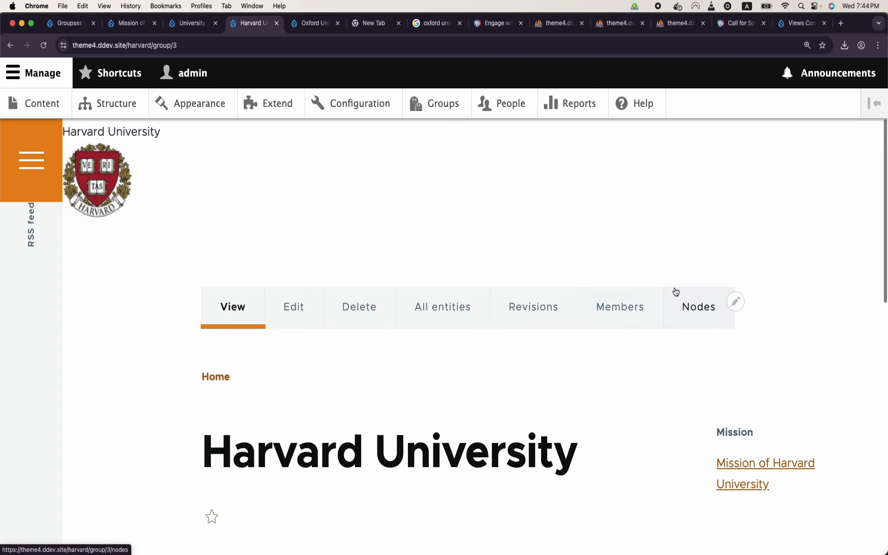
left_click(695, 306)
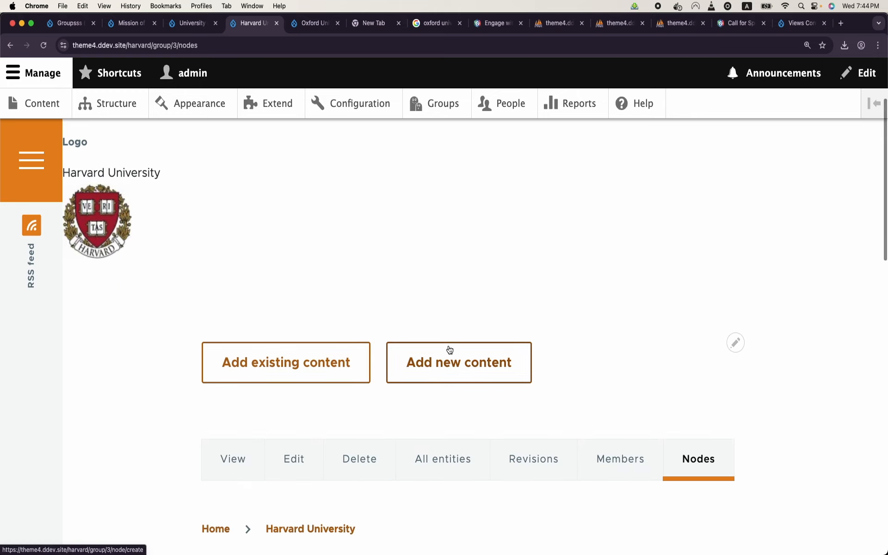
left_click(461, 365)
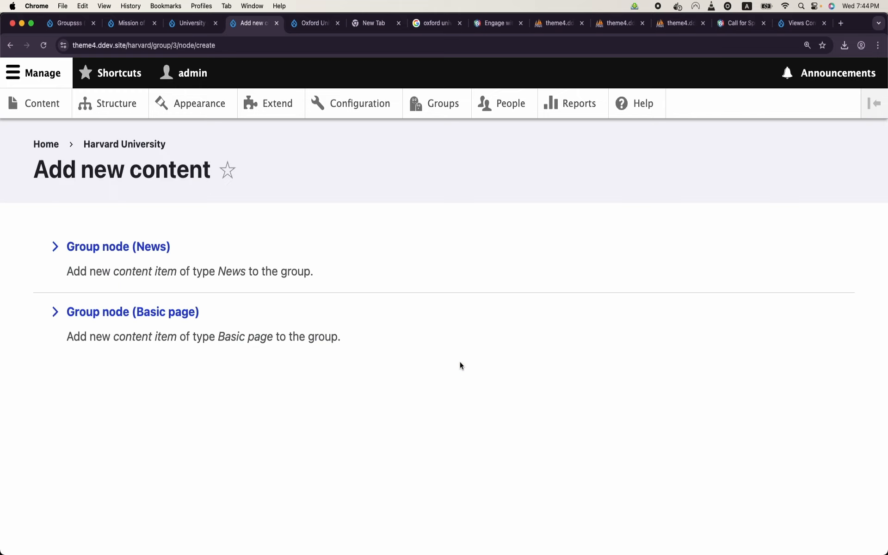
left_click(150, 246)
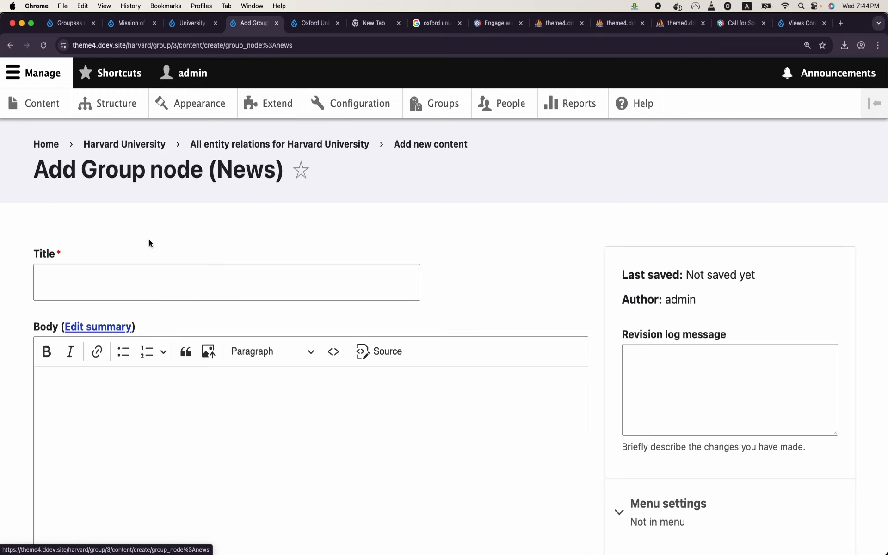
Step: Title it 'Crixket mathc in HarVARD', add body text, save, and return to Groups
left_click(149, 271)
type("Crixket mathc in Har")
key("Caps_Lock")
type("VARD")
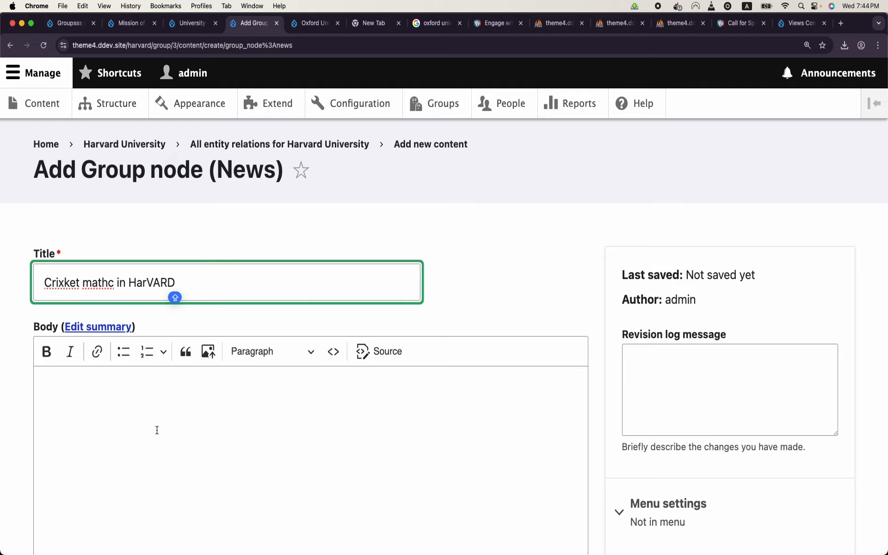
left_click(157, 430)
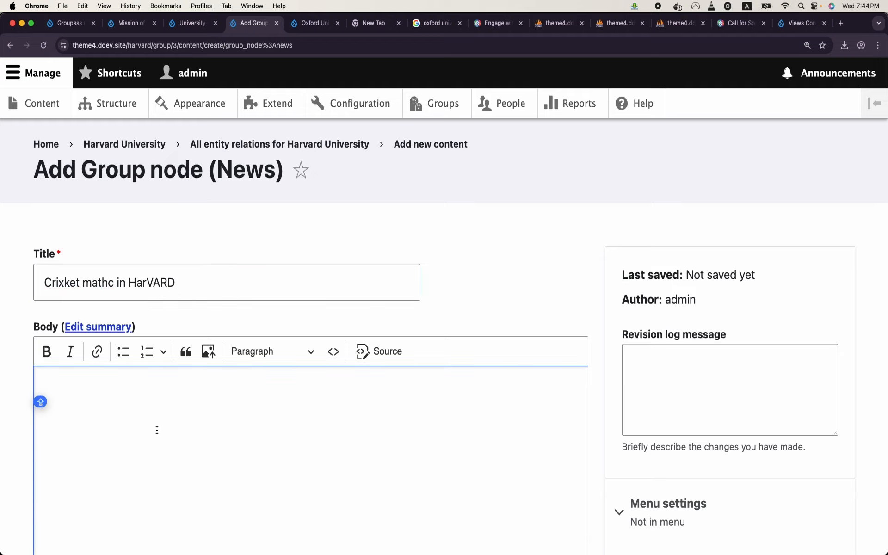
type("tHIS IS ASDFASDF")
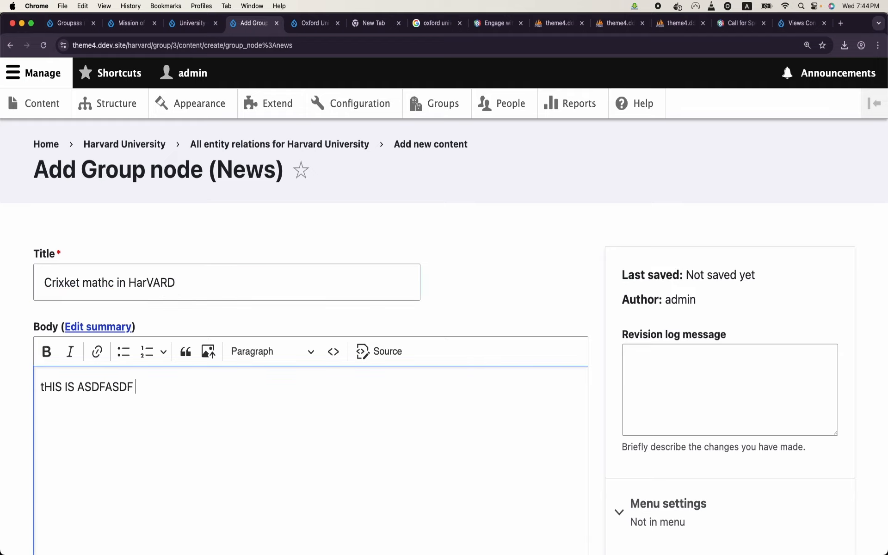
scroll(165, 404, "down", 5)
left_click(62, 450)
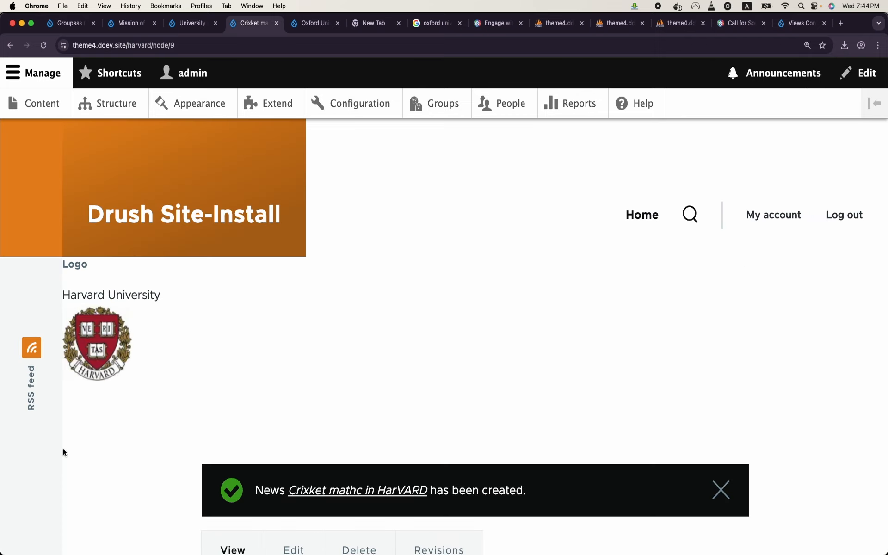
left_click(443, 104)
scroll(305, 340, "down", 2)
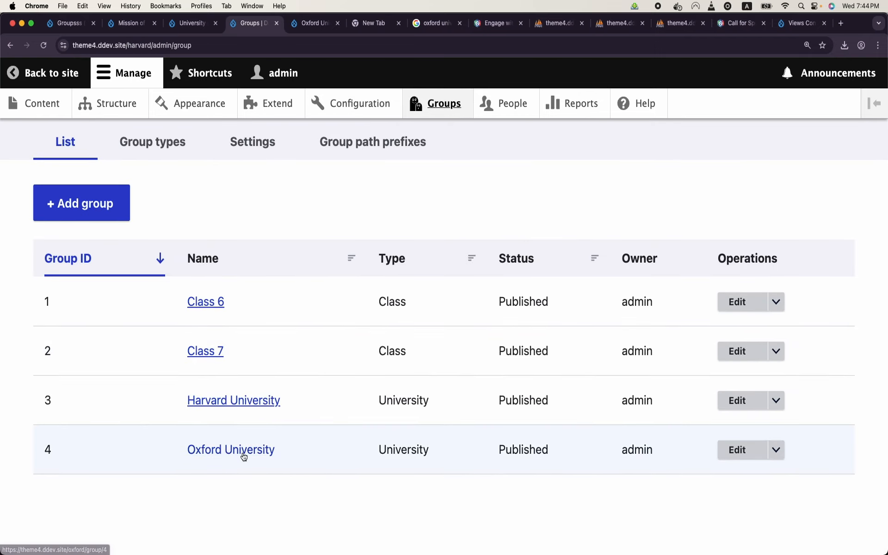
Step: Start a new News item in the Oxford University group
left_click(242, 452)
scroll(571, 296, "down", 1)
left_click(730, 442)
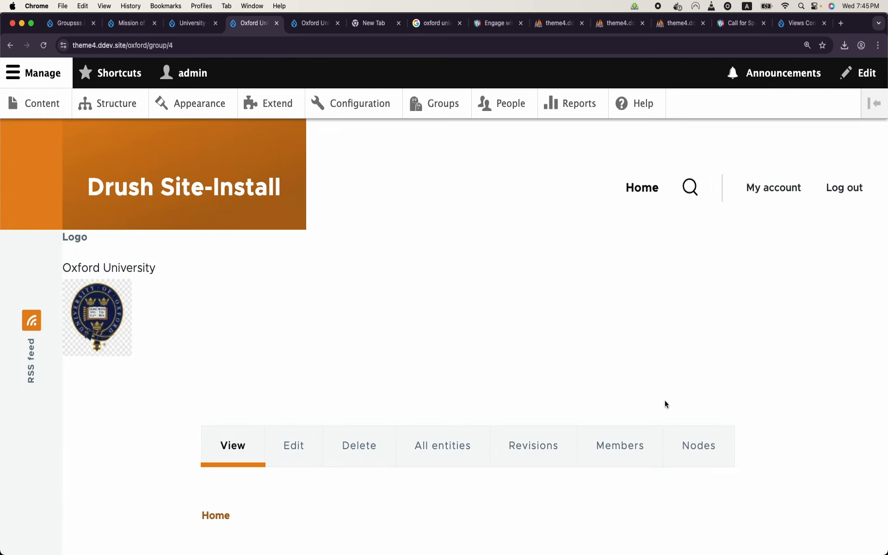
left_click(680, 433)
scroll(458, 423, "down", 3)
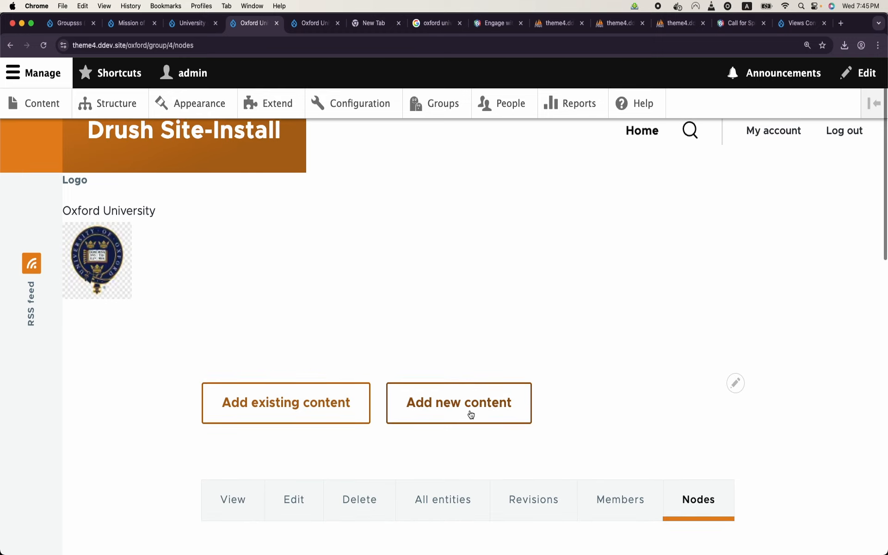
left_click(471, 415)
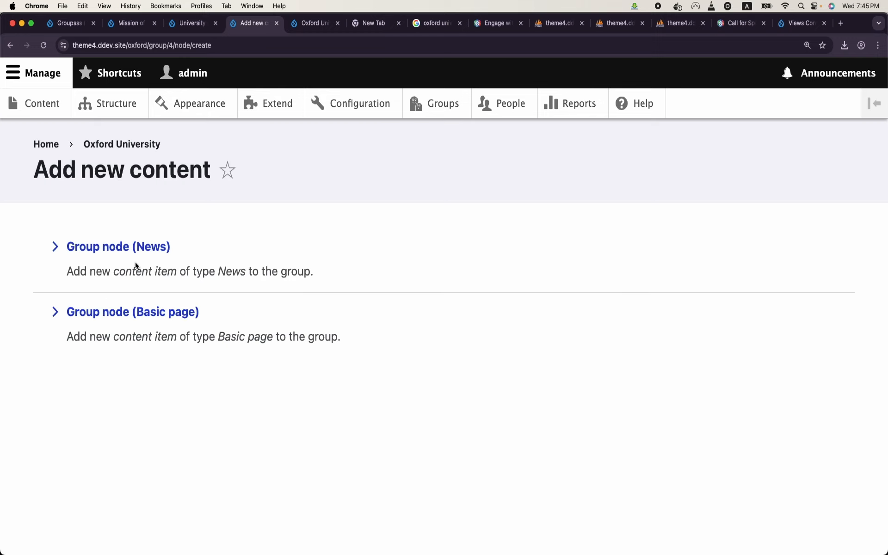
left_click(153, 246)
Step: Title it 'coNFERNCE in OXFORD', add body text, save, and return to Groups
left_click(160, 293)
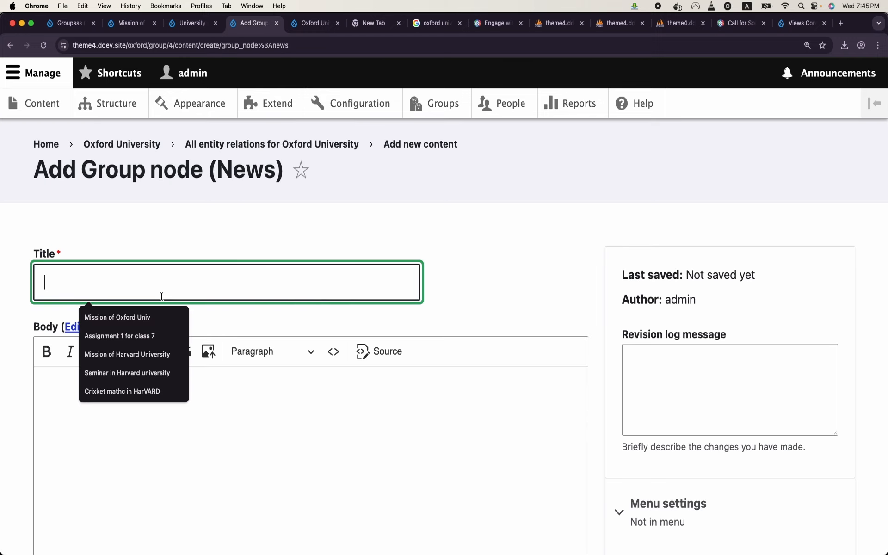
type("coNFERNCE in OXFORD")
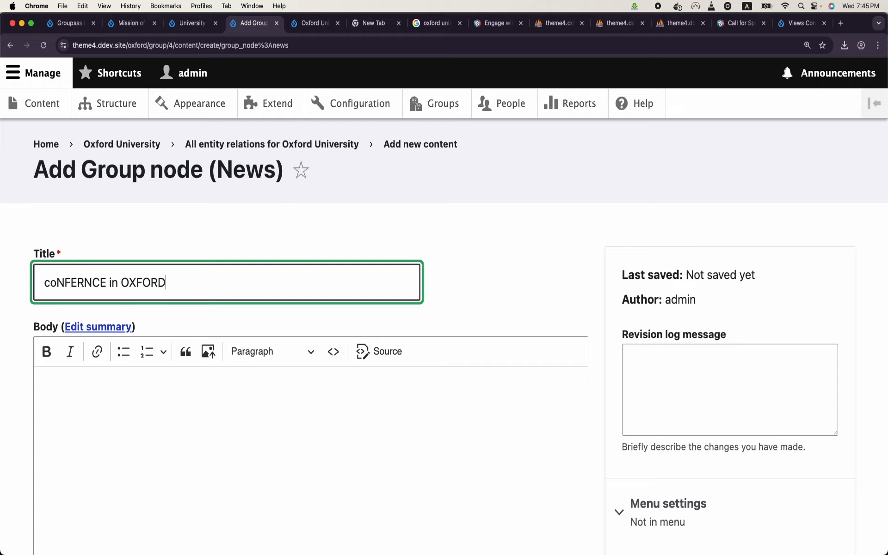
scroll(180, 359, "down", 1)
left_click(179, 358)
type("ASD")
scroll(179, 359, "down", 7)
left_click(83, 444)
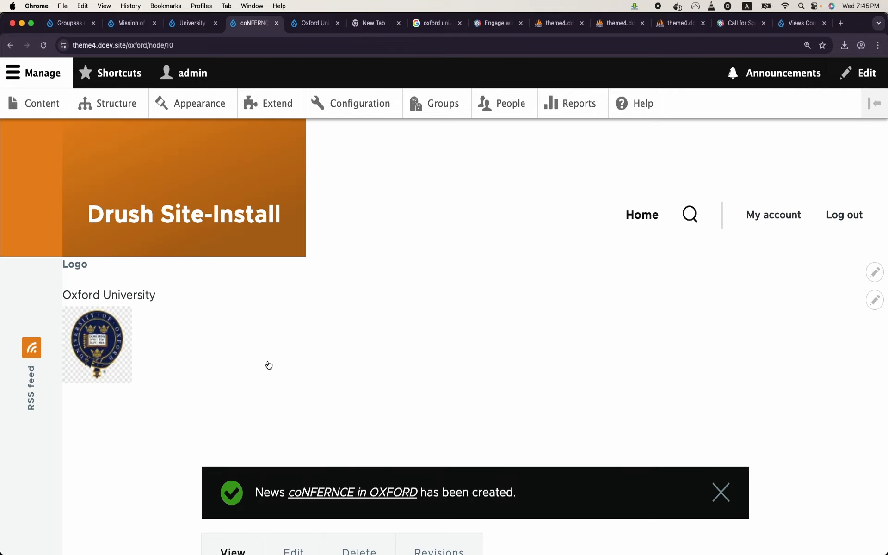
scroll(540, 347, "down", 5)
scroll(540, 347, "up", 6)
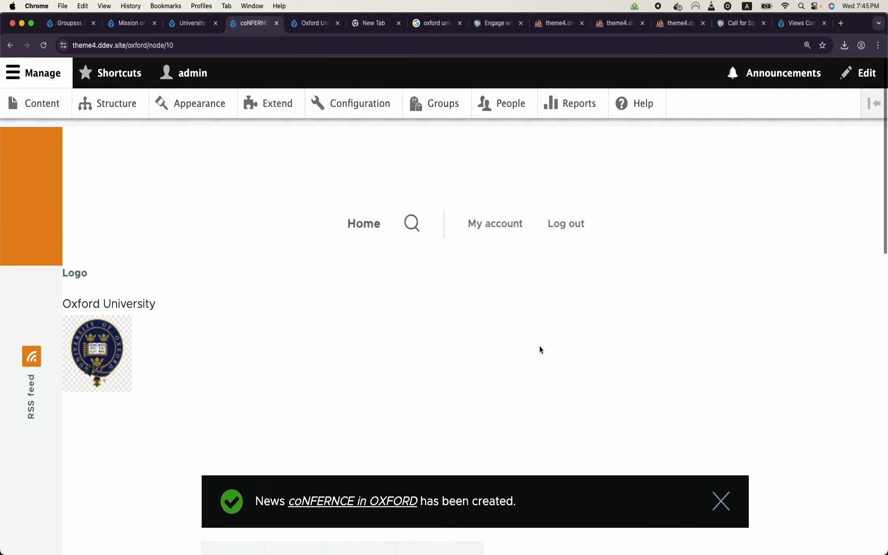
scroll(458, 370, "down", 5)
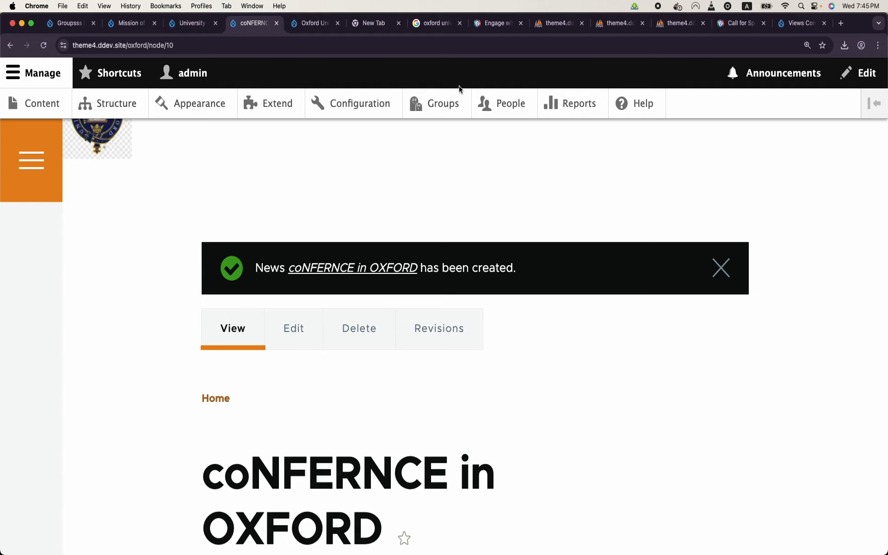
left_click(455, 101)
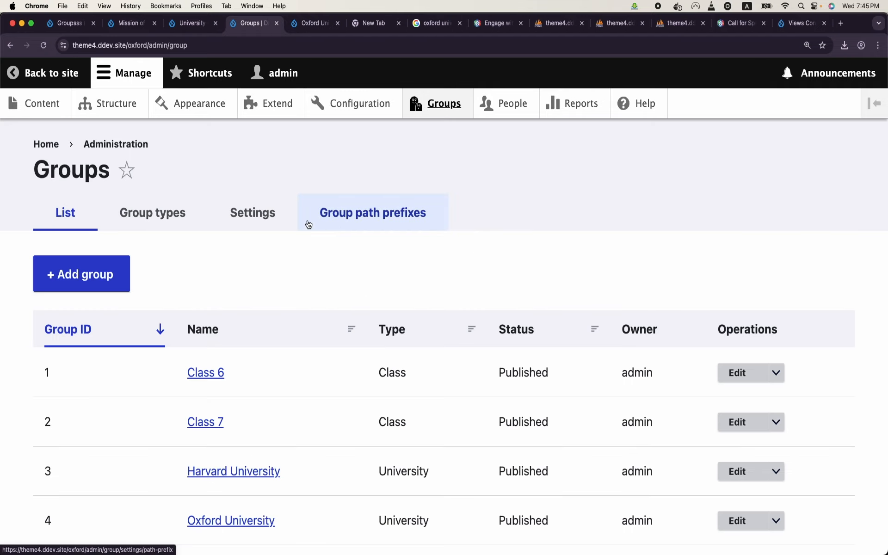
Step: Start another News item in the Oxford University group
left_click(232, 521)
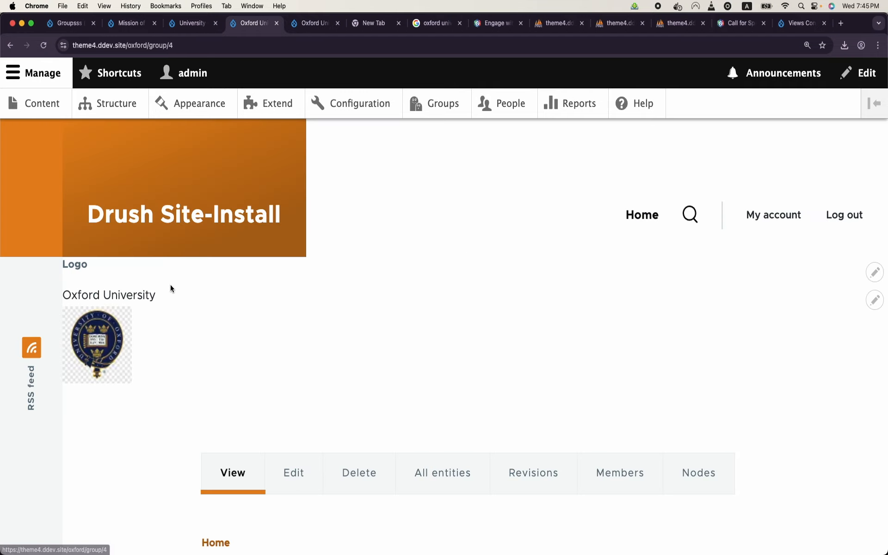
scroll(414, 263, "down", 4)
left_click(705, 284)
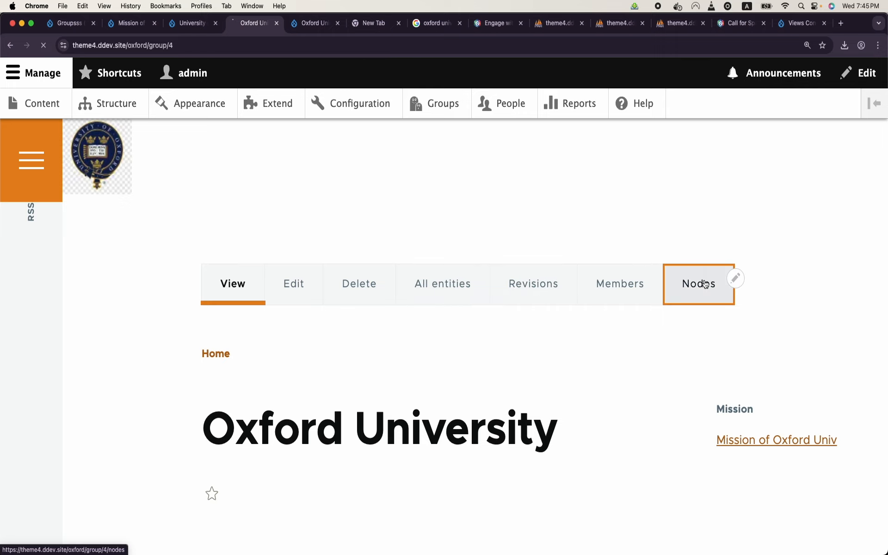
left_click(455, 484)
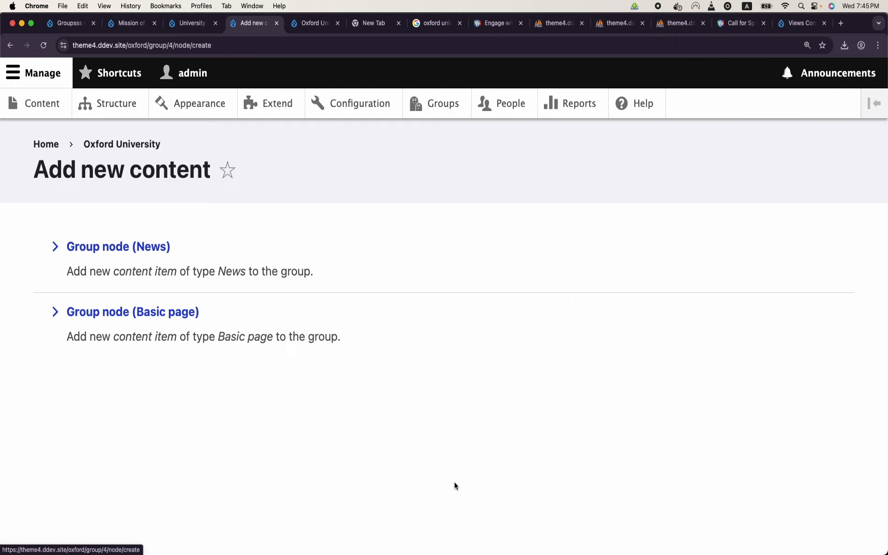
left_click(153, 250)
Step: Title it 'This is new news in Oxford Univ', add body text, and save it
left_click(170, 272)
type("t")
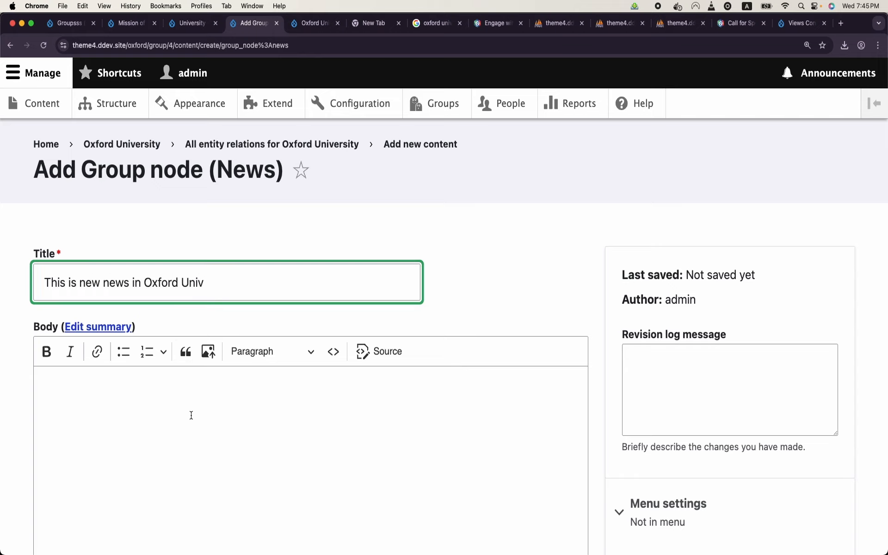
left_click(194, 431)
type("asdfasdf")
scroll(194, 431, "down", 8)
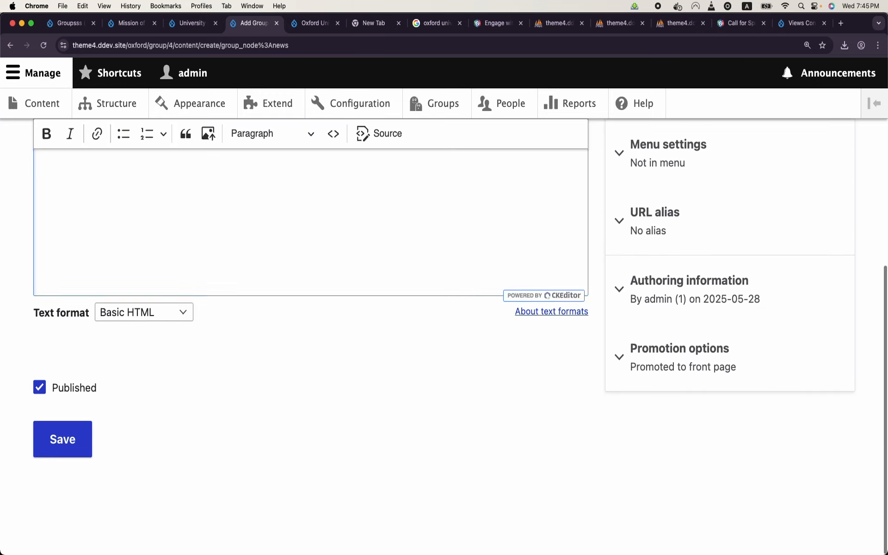
left_click(45, 457)
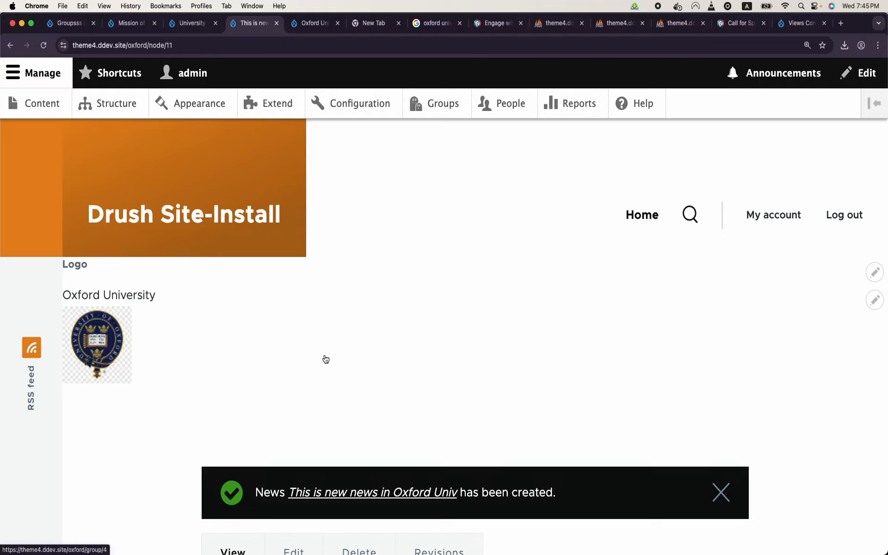
scroll(325, 357, "down", 5)
scroll(325, 357, "up", 5)
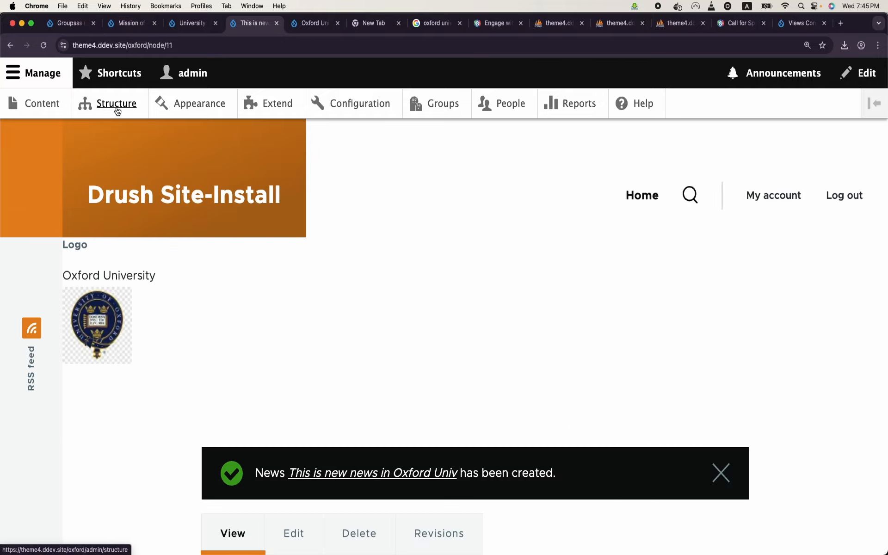
Step: Create a view named 'News' showing News content with a block display
left_click(113, 105)
scroll(120, 270, "down", 10)
left_click(84, 427)
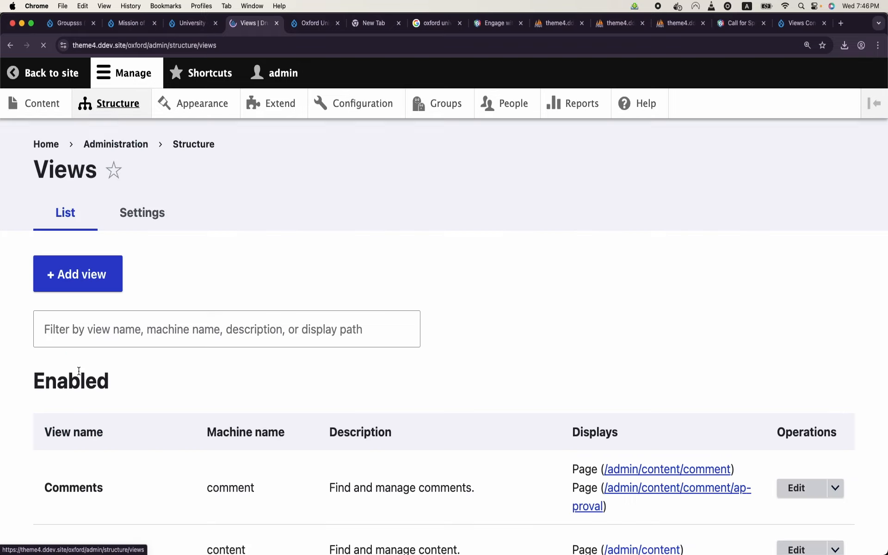
left_click(120, 268)
left_click(134, 313)
type("News")
scroll(175, 300, "down", 3)
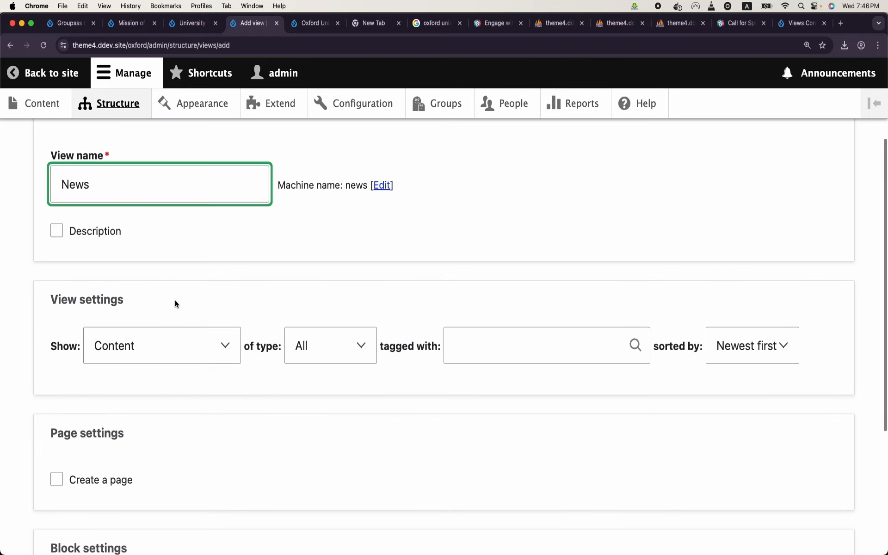
left_click(312, 339)
left_click(317, 403)
scroll(317, 401, "down", 5)
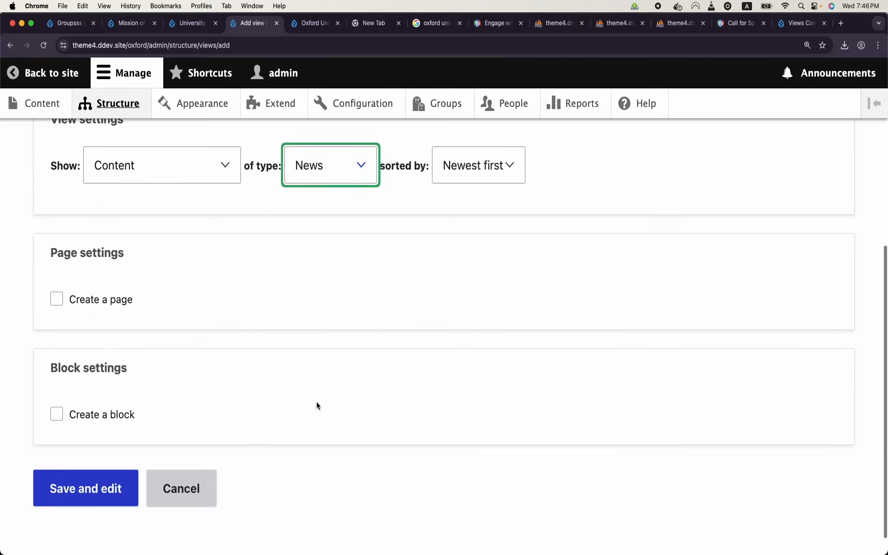
left_click(106, 387)
scroll(105, 388, "down", 5)
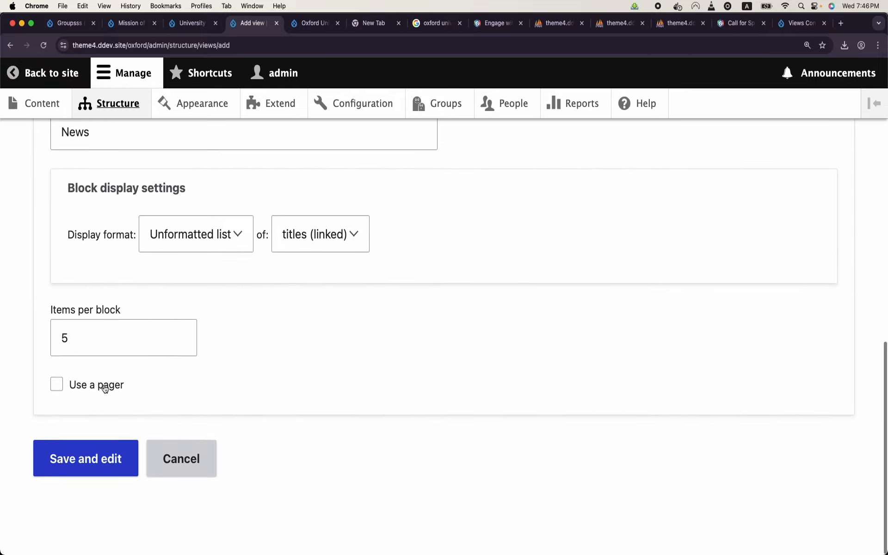
left_click(100, 463)
Step: Switch the block's format from Unformatted list to HTML List and apply the style options
scroll(100, 463, "down", 4)
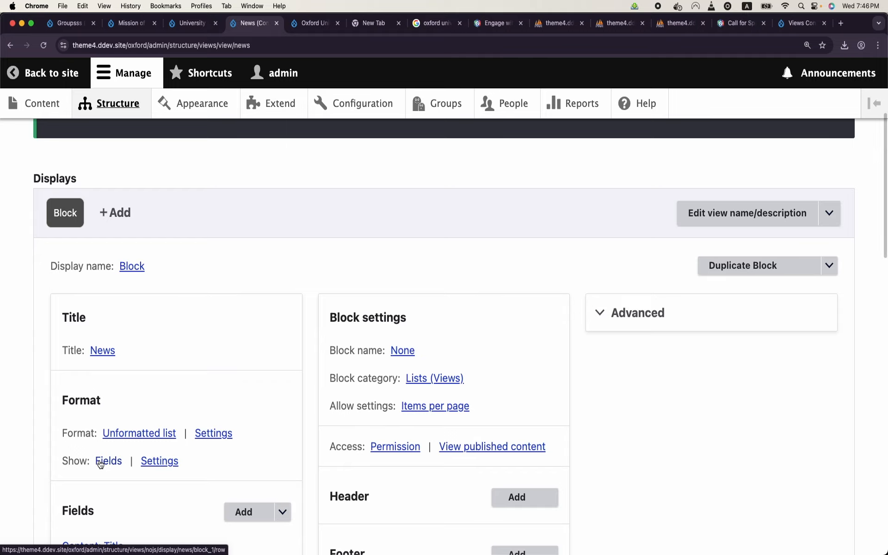
scroll(100, 464, "down", 7)
scroll(99, 465, "up", 7)
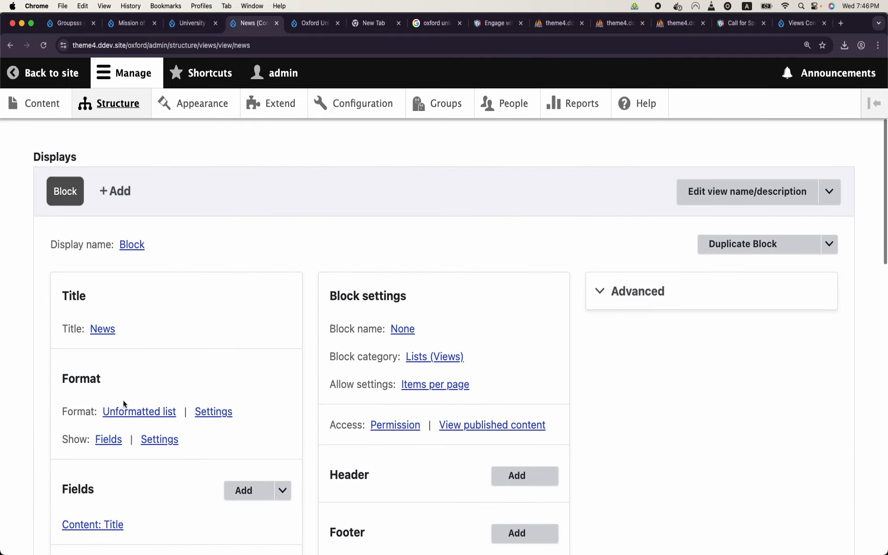
left_click(139, 412)
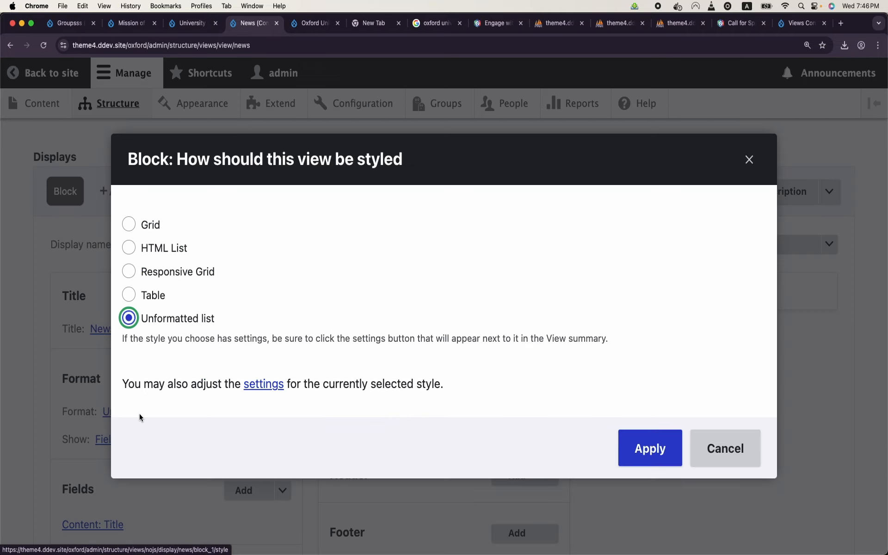
right_click(174, 252)
left_click(131, 250)
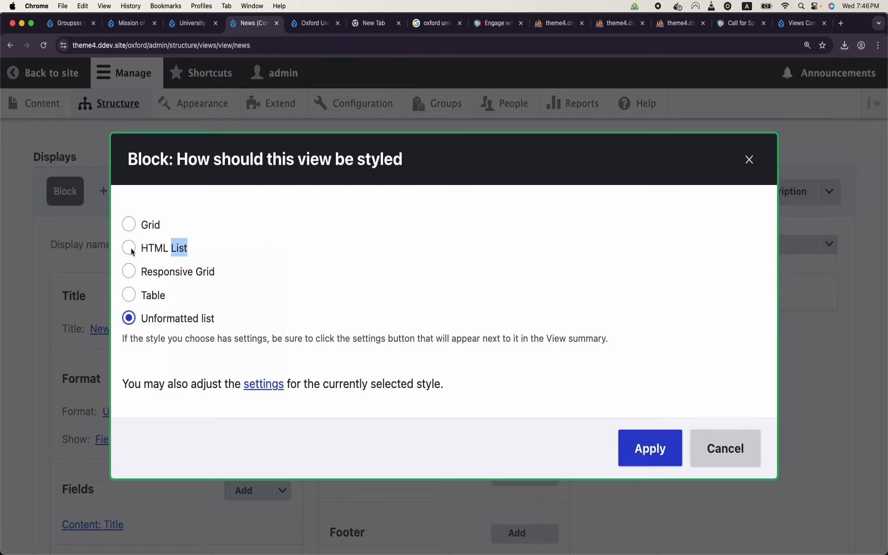
left_click(132, 249)
left_click(650, 448)
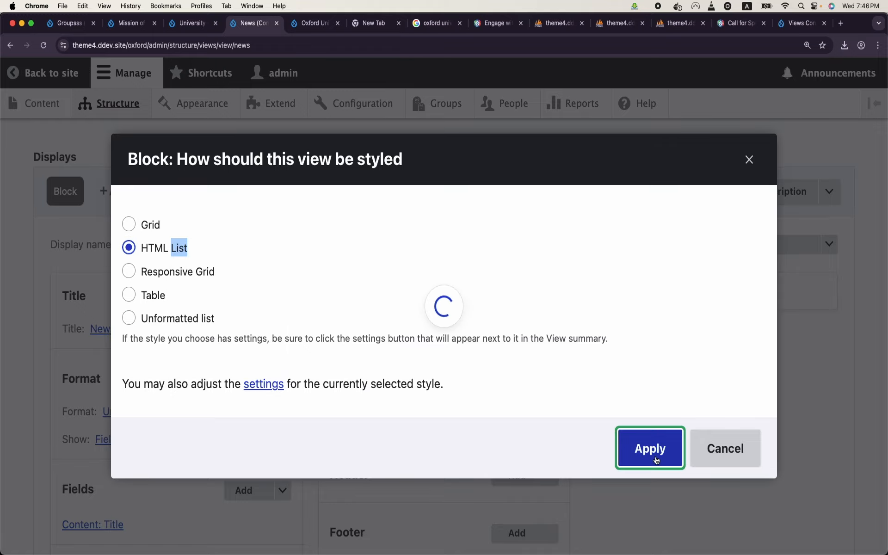
scroll(456, 417, "down", 3)
left_click(646, 482)
scroll(326, 397, "down", 10)
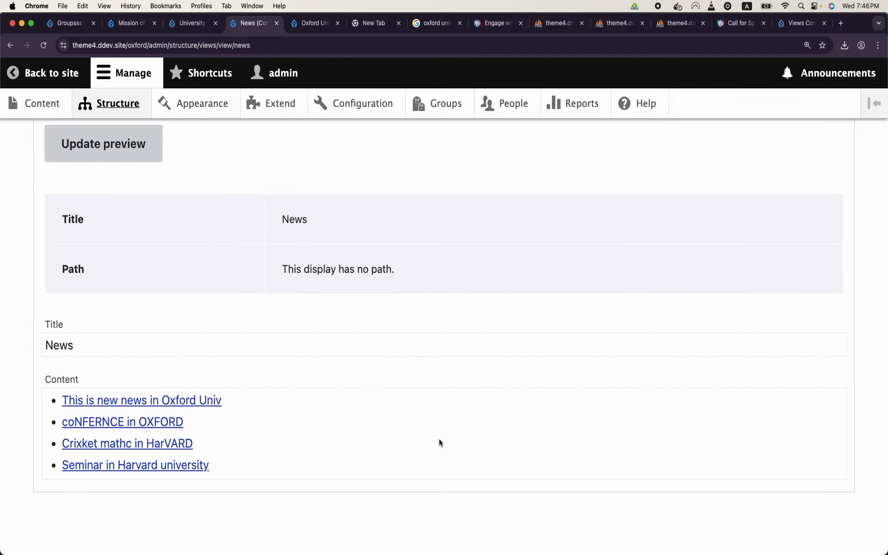
scroll(439, 439, "up", 15)
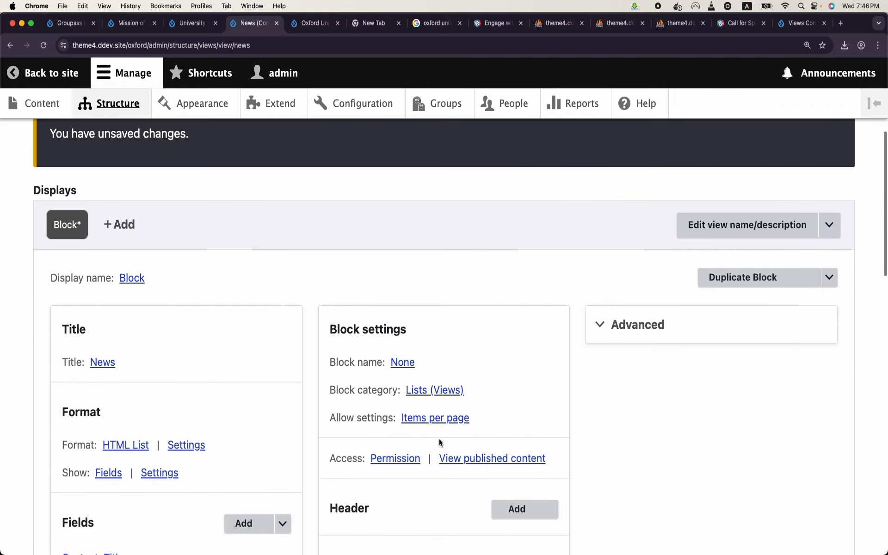
Step: Under Advanced, add the 'Group relationship for Content' relationship to the view
left_click(617, 340)
scroll(618, 341, "down", 2)
left_click(785, 365)
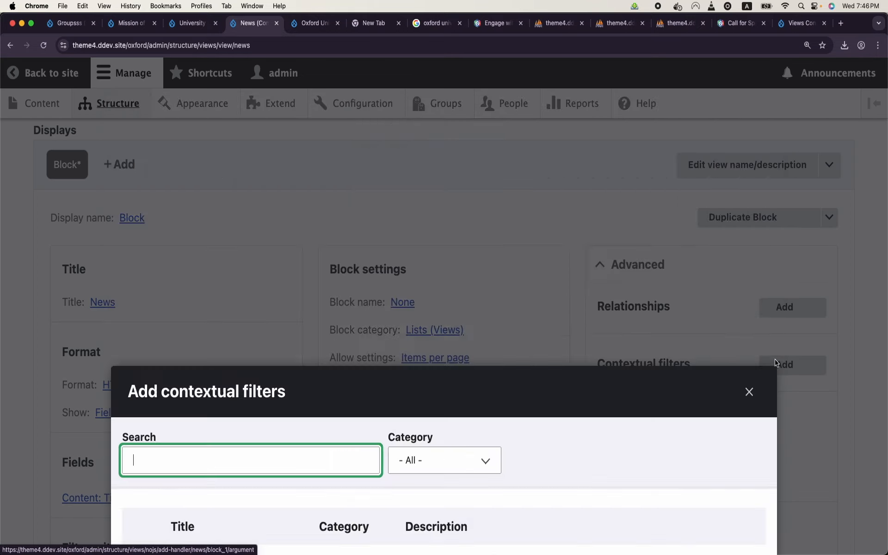
left_click(328, 192)
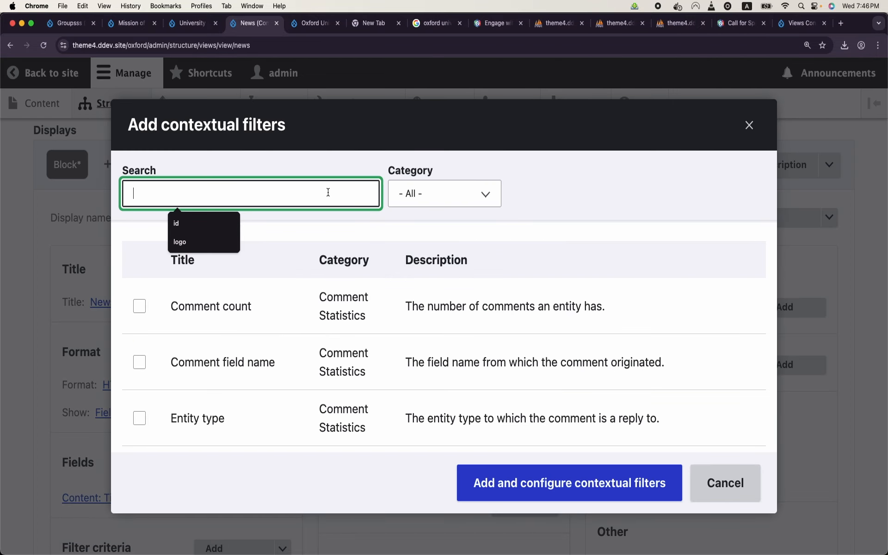
left_click(748, 124)
scroll(101, 462, "down", 2)
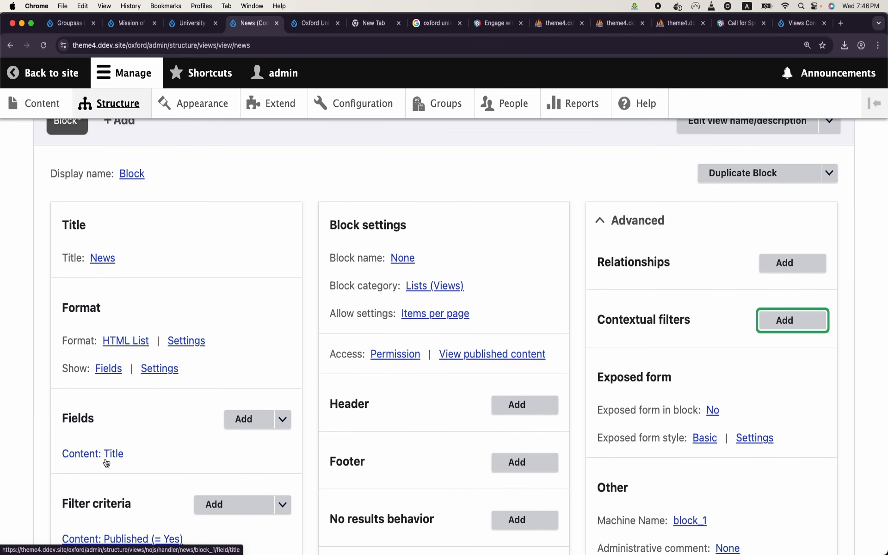
left_click(778, 263)
left_click(426, 194)
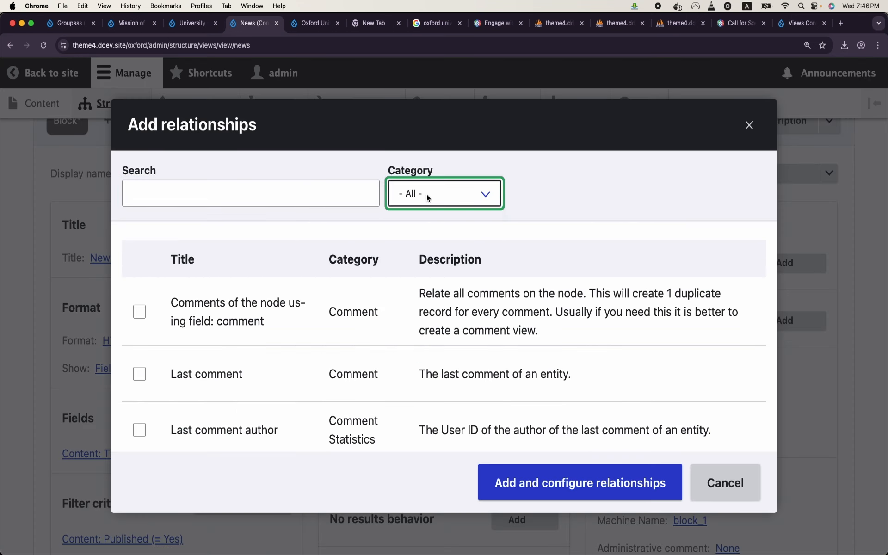
left_click(434, 279)
left_click(232, 321)
left_click(506, 394)
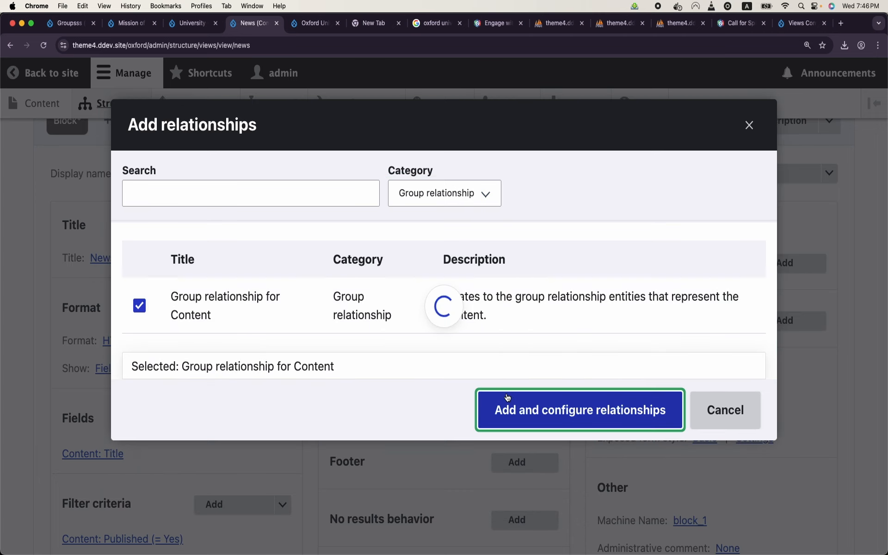
left_click(582, 478)
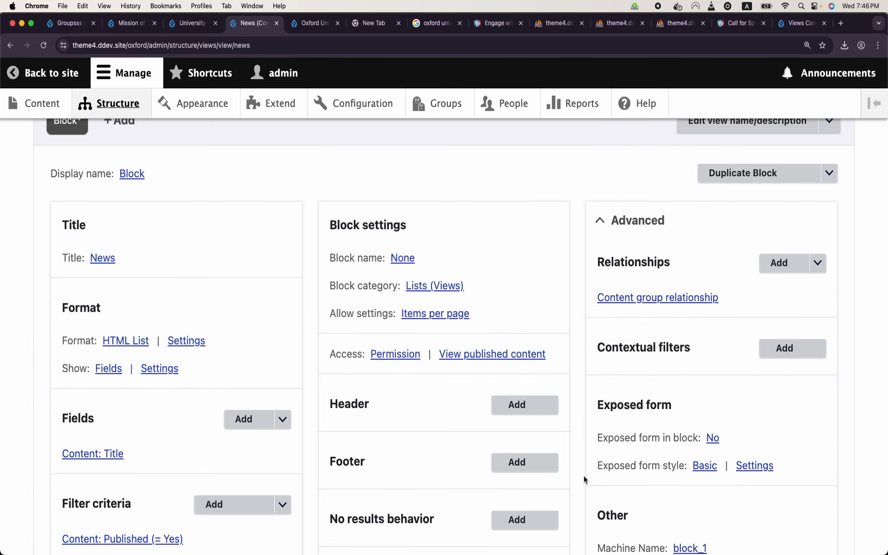
Step: Add a Group relationship built on the content group relationship
left_click(781, 263)
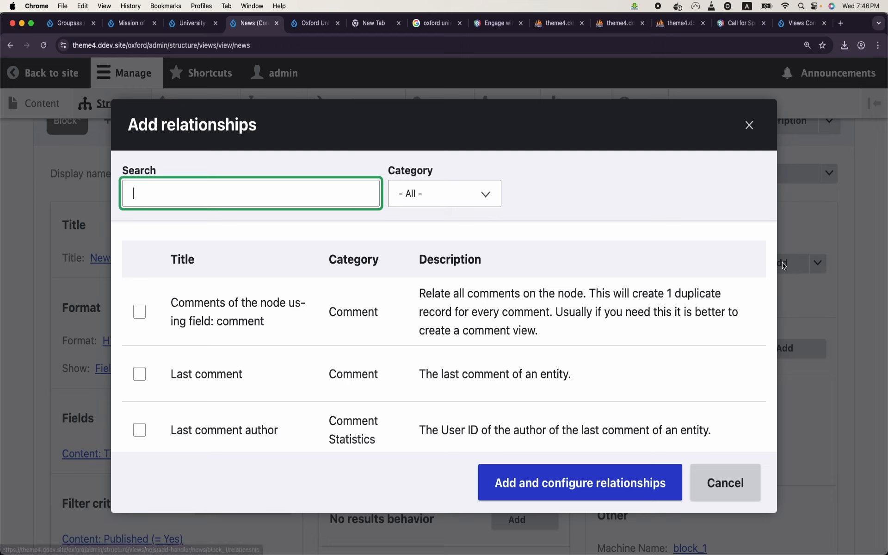
left_click(333, 184)
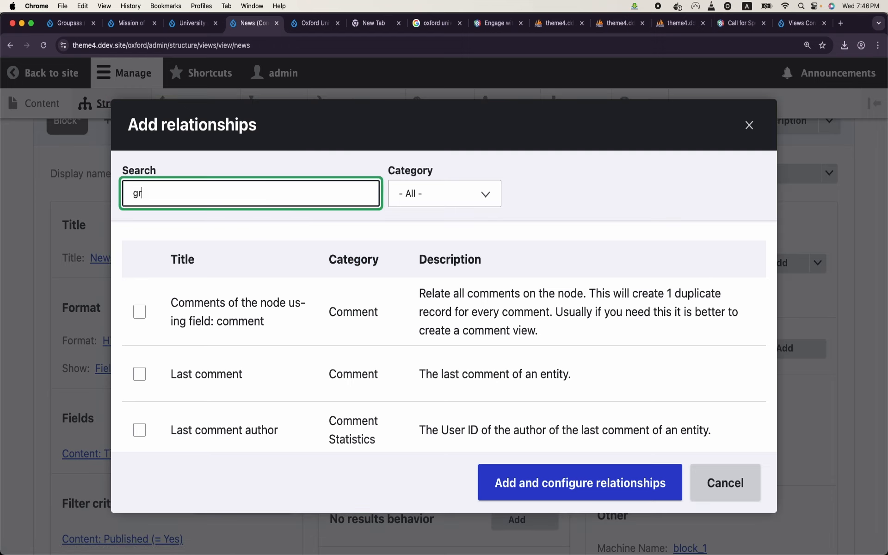
type("gr")
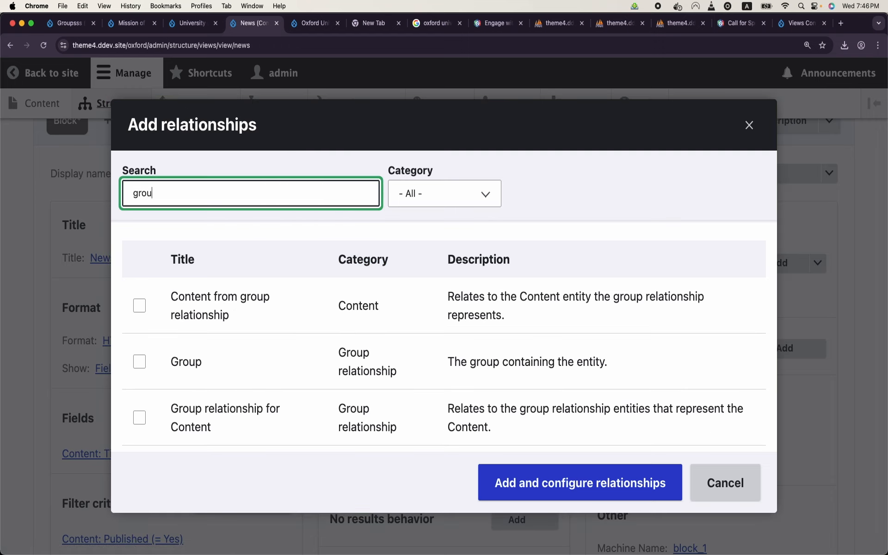
left_click(141, 354)
left_click(140, 360)
left_click(540, 483)
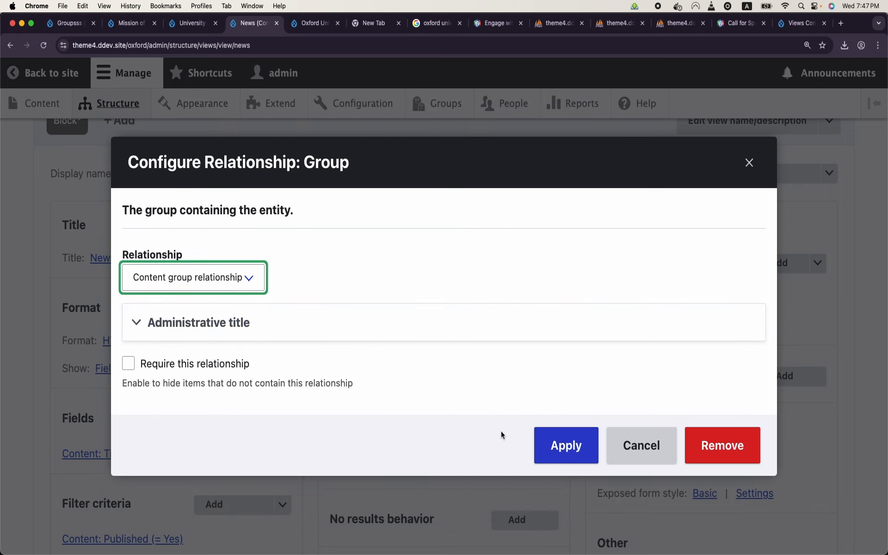
left_click(573, 453)
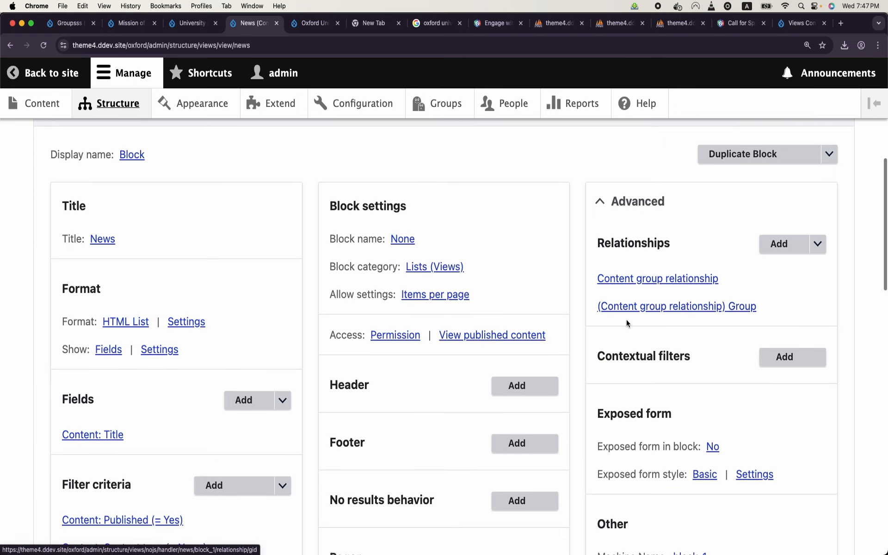
left_click(791, 359)
Step: Add the ID (Group) contextual filter, found by searching 'id'
left_click(326, 185)
type("id")
scroll(235, 360, "down", 5)
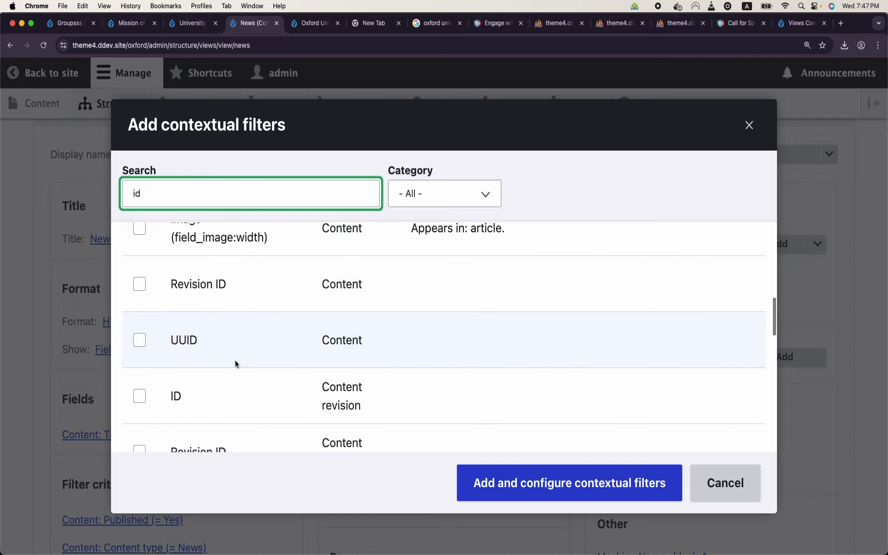
scroll(235, 364, "down", 10)
scroll(235, 360, "down", 2)
scroll(235, 360, "up", 2)
scroll(156, 339, "up", 3)
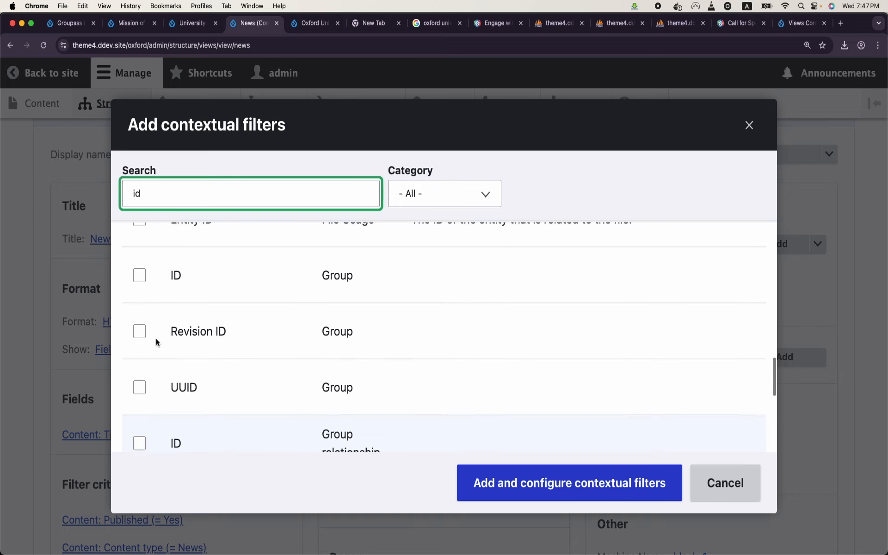
left_click(141, 311)
left_click(489, 482)
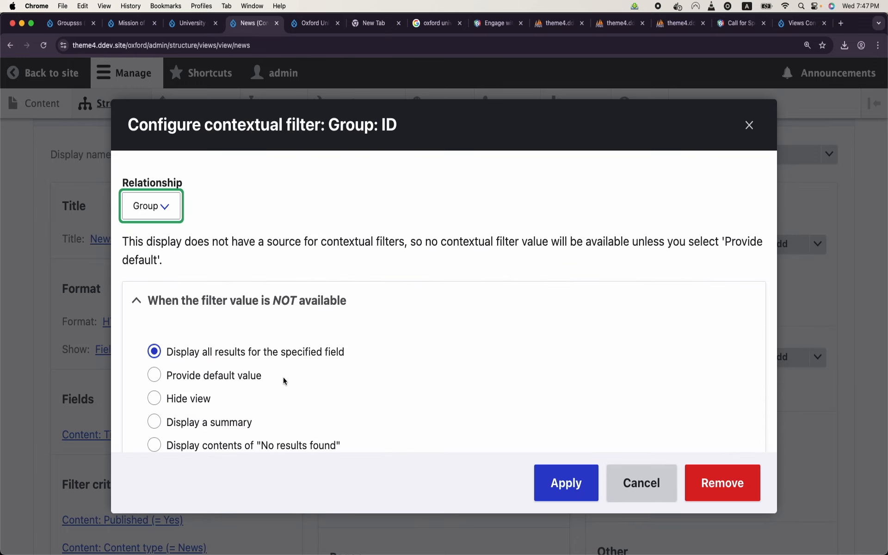
Step: Default the filter to 'Group ID from group context path prefix' and apply it
left_click(230, 377)
scroll(305, 362, "down", 2)
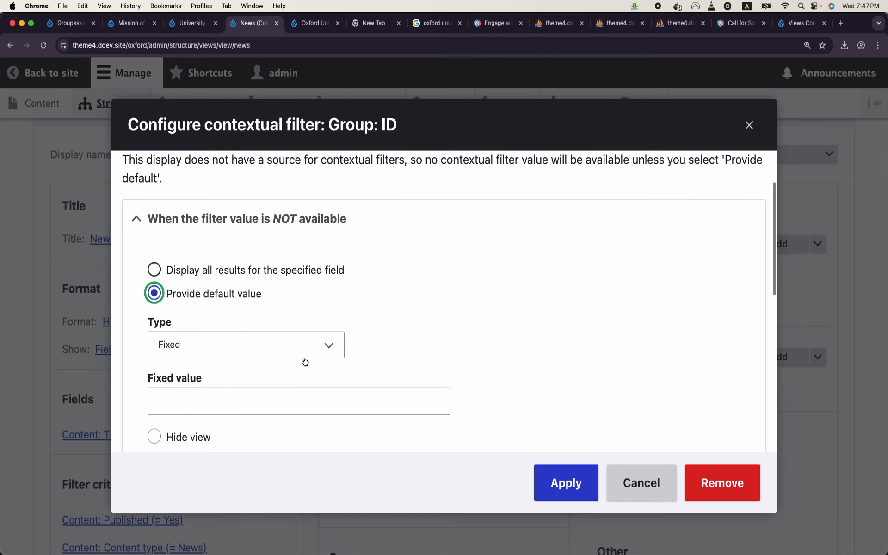
left_click(288, 345)
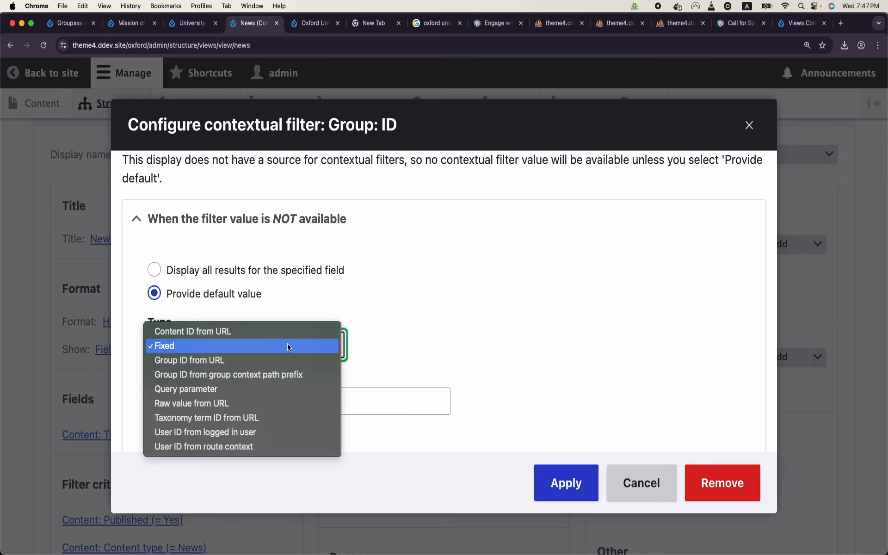
left_click(272, 374)
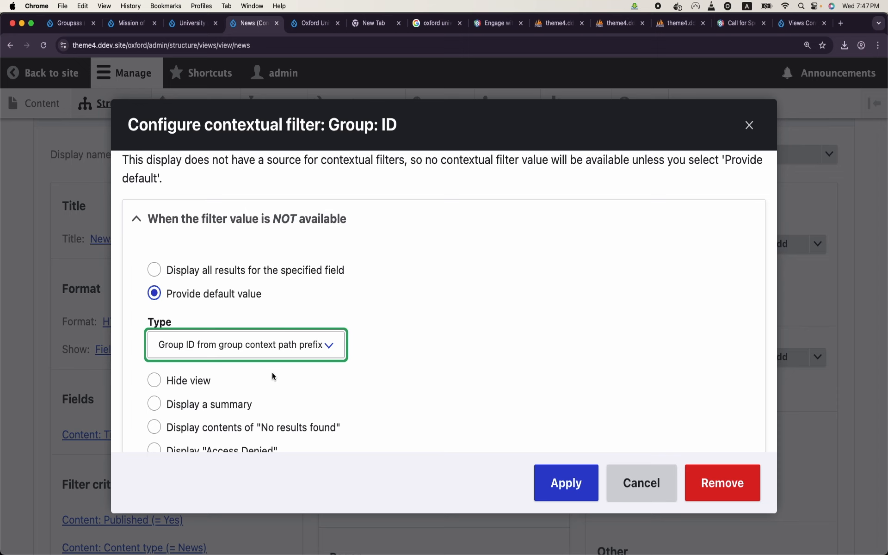
left_click(562, 485)
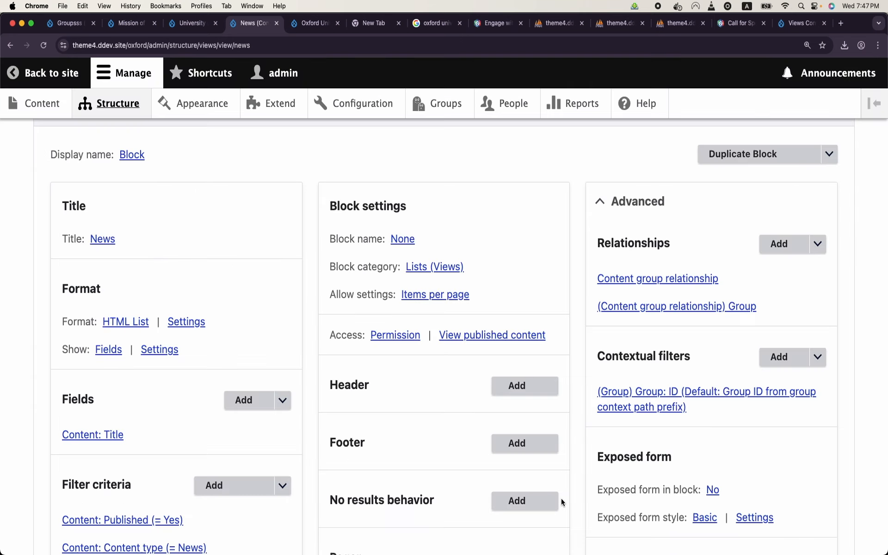
Step: Preview the view with group IDs 2, 3, 4 and finally 3, then save the News view
scroll(414, 419, "down", 15)
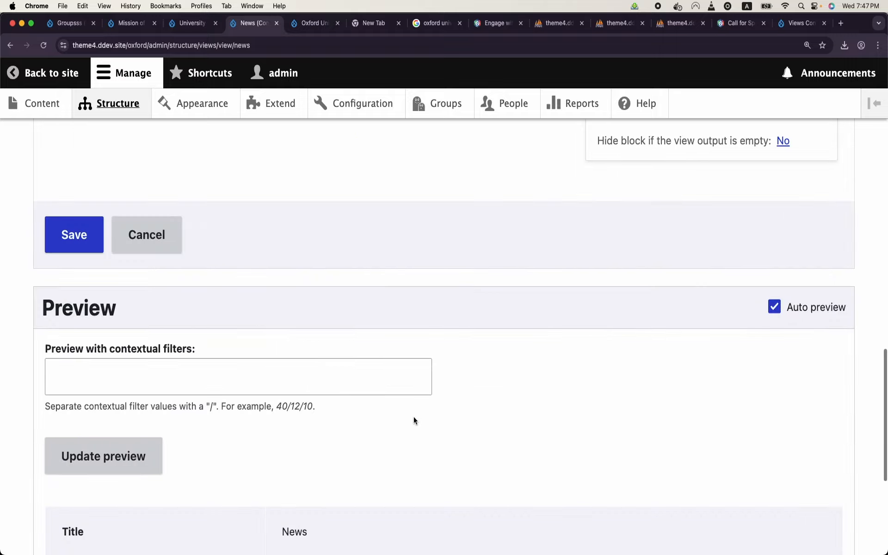
left_click(315, 360)
type("2")
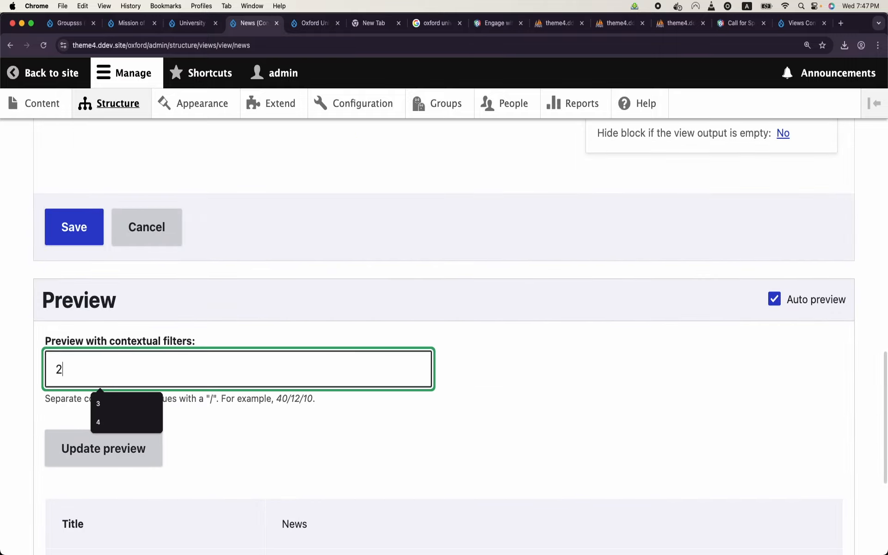
key("BackSpace")
type("3")
scroll(201, 239, "down", 5)
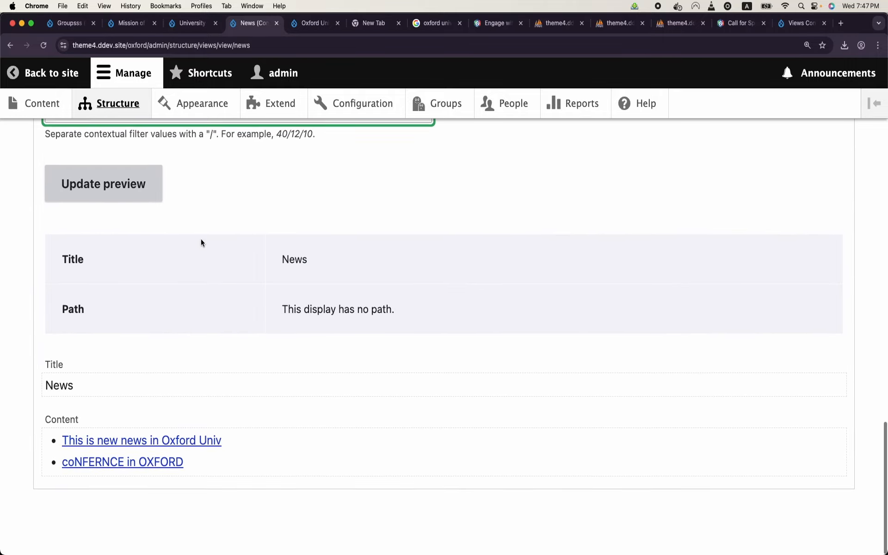
scroll(176, 368, "up", 2)
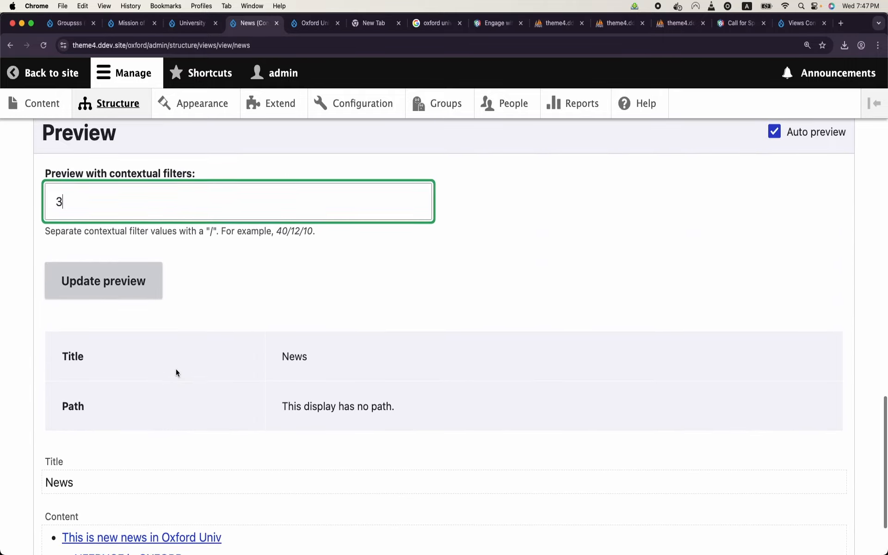
double_click(85, 209)
type("4")
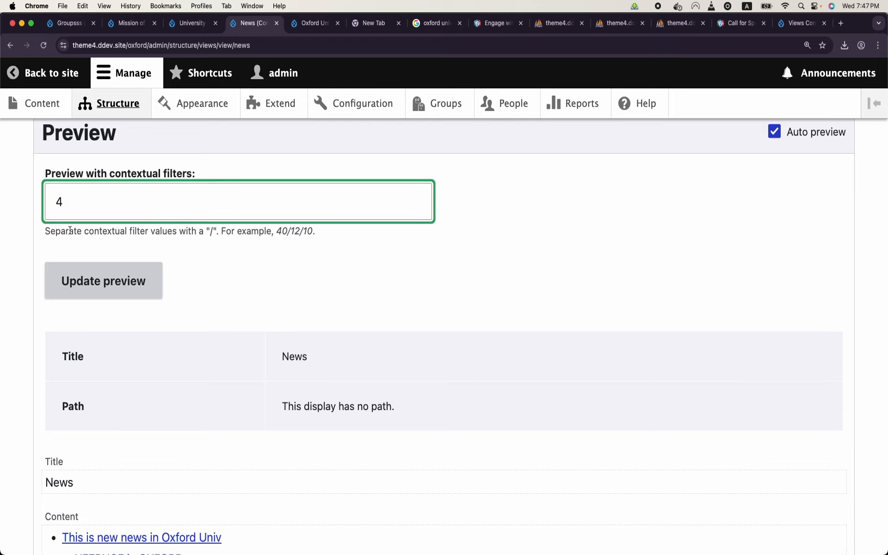
double_click(95, 199)
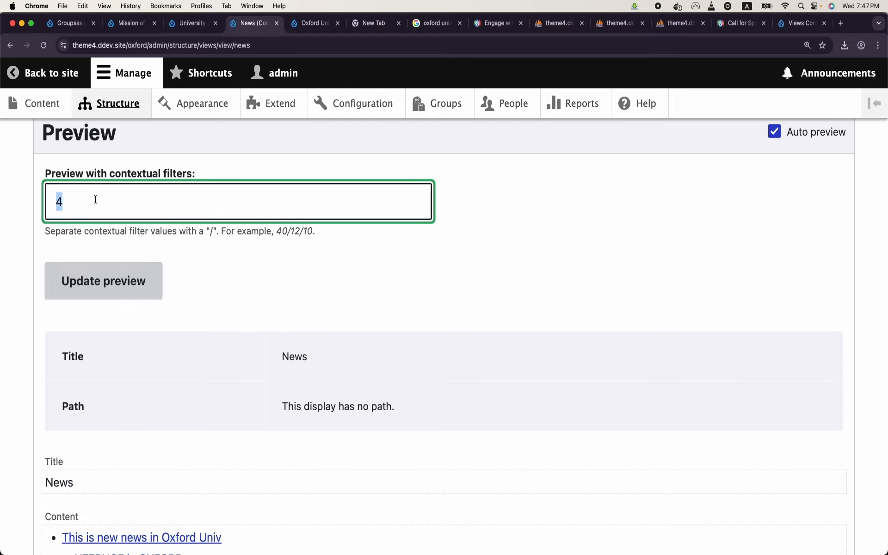
type("3")
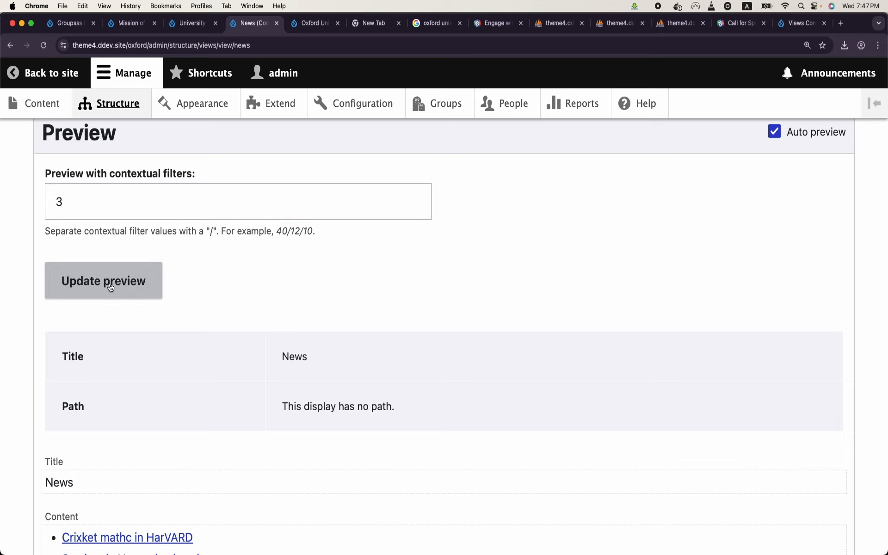
scroll(109, 284, "down", 2)
scroll(109, 287, "up", 6)
left_click(84, 287)
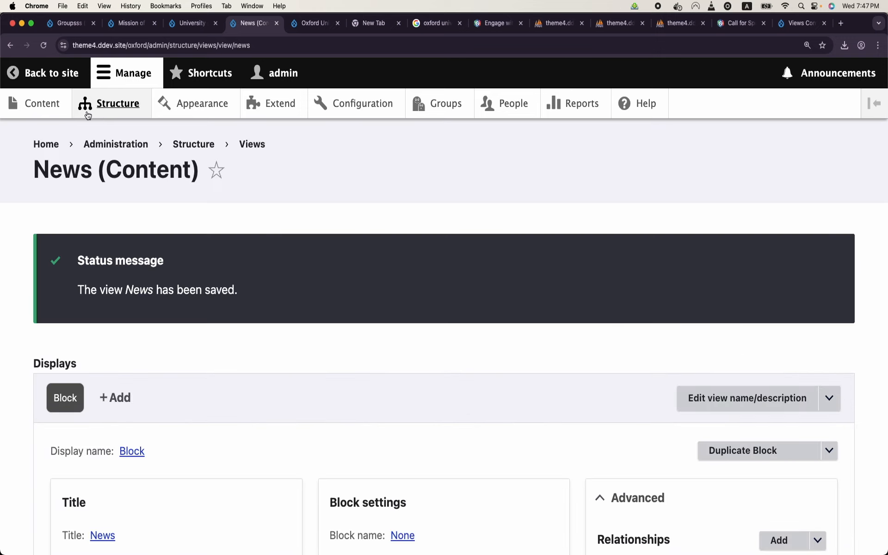
Step: Filter the block list for 'news' and place the News views block in Olivero's Sidebar region
left_click(102, 111)
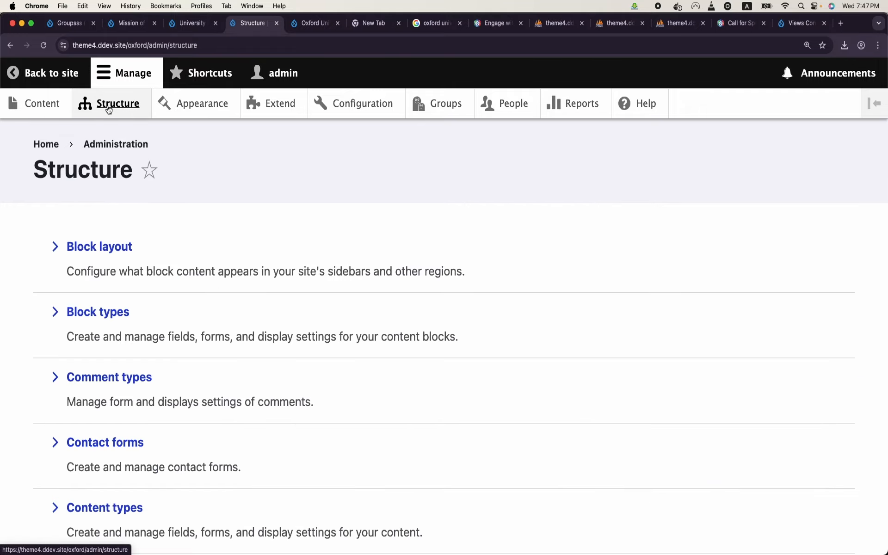
left_click(101, 252)
scroll(104, 248, "down", 10)
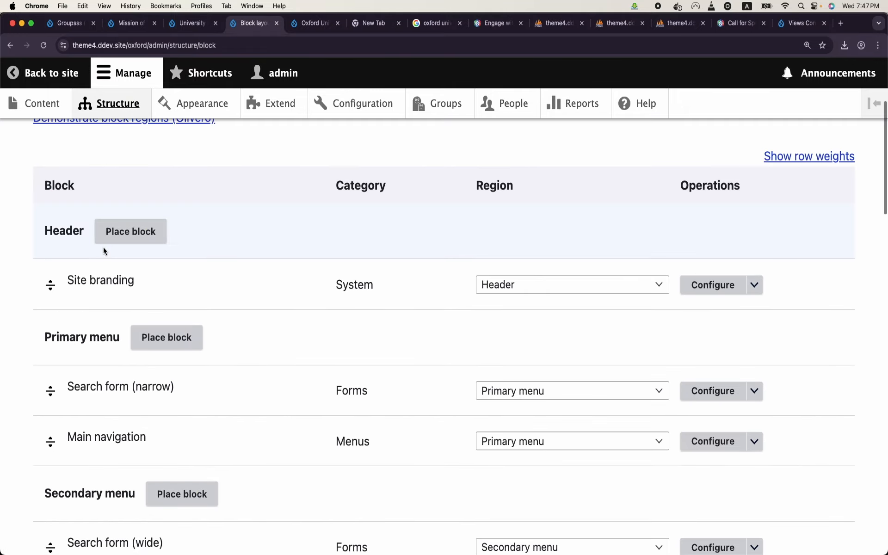
scroll(103, 250, "down", 12)
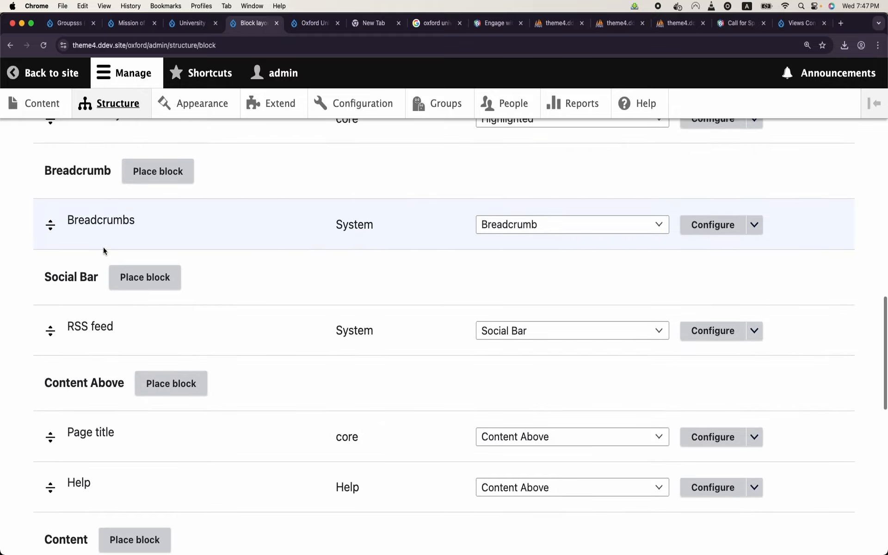
scroll(103, 251, "down", 5)
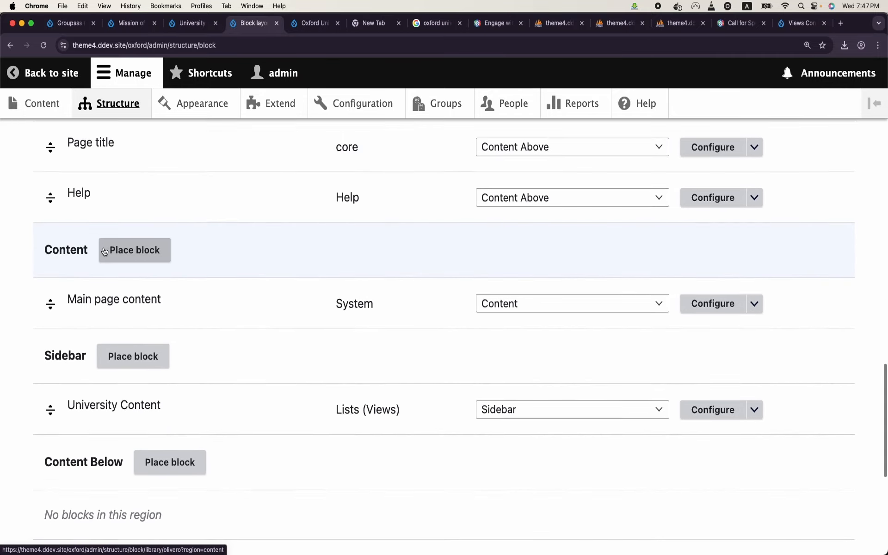
left_click(143, 296)
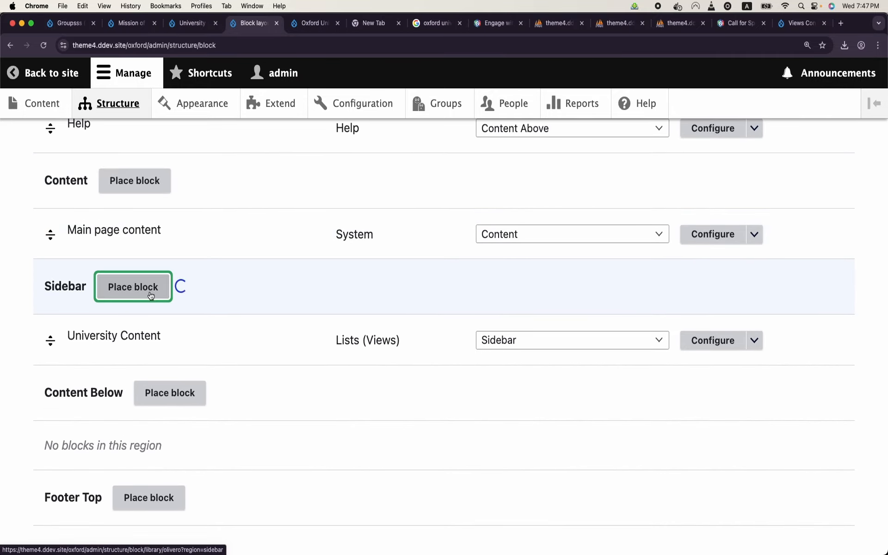
type("news")
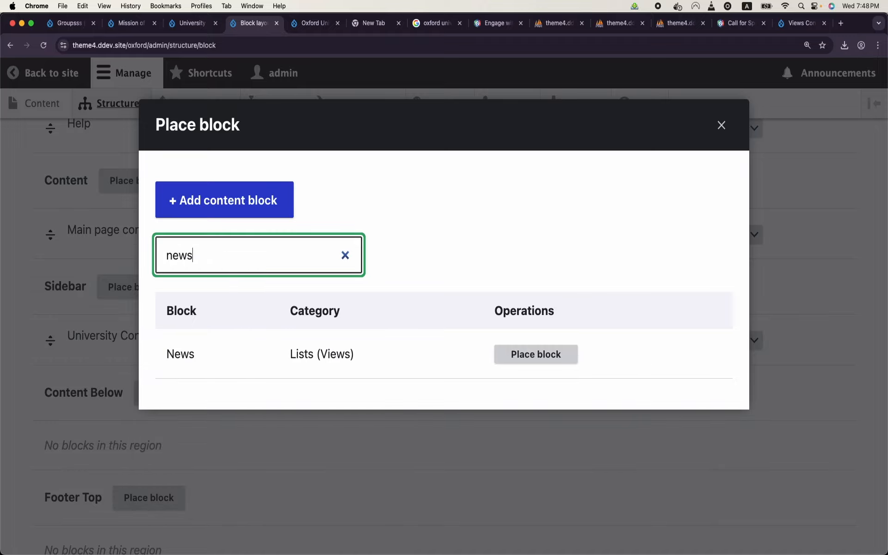
left_click(522, 364)
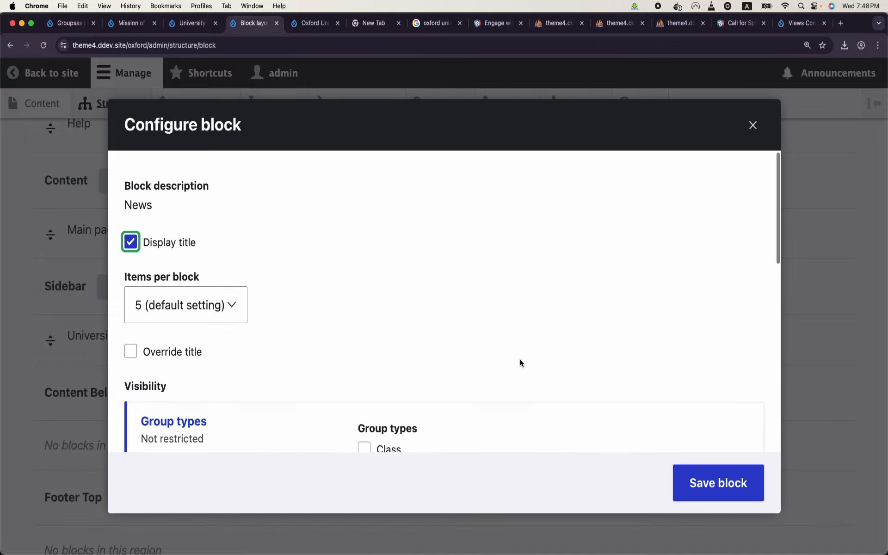
left_click(706, 485)
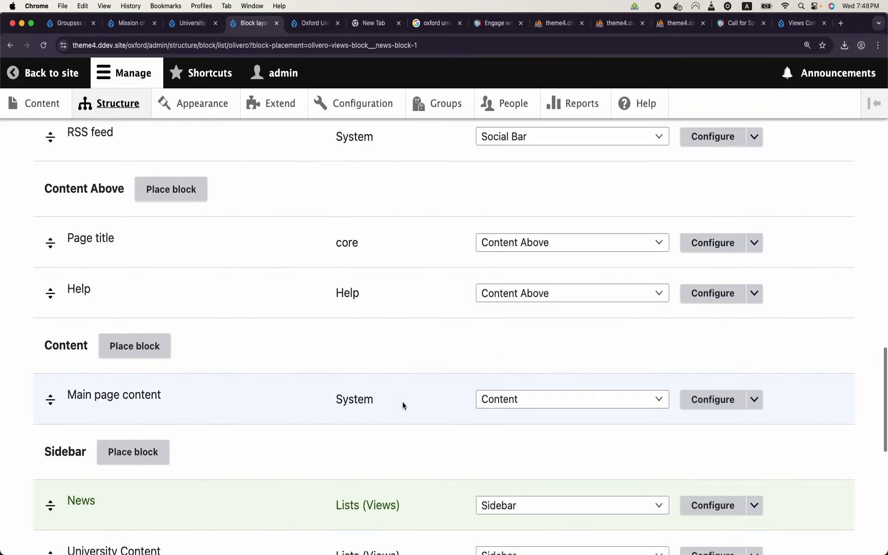
Step: Save the updated block layout and return to the site
scroll(174, 332, "down", 3)
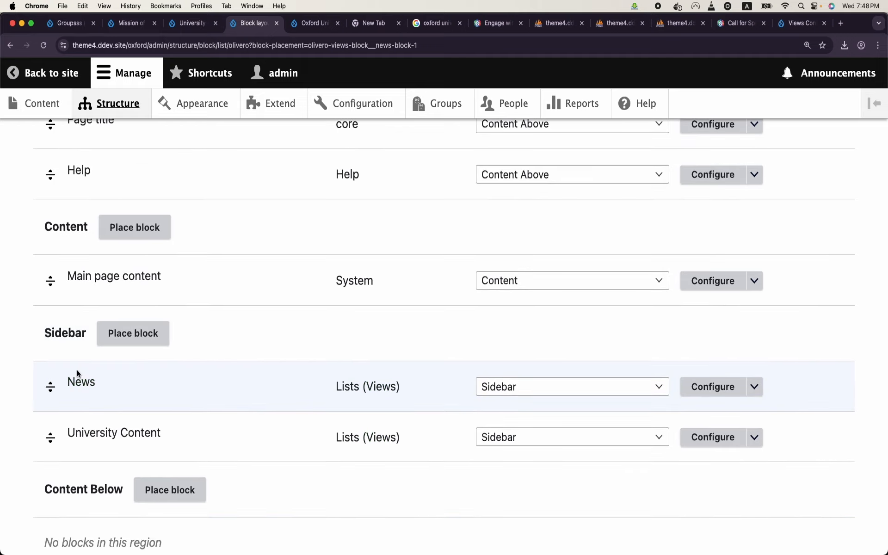
scroll(51, 387, "down", 10)
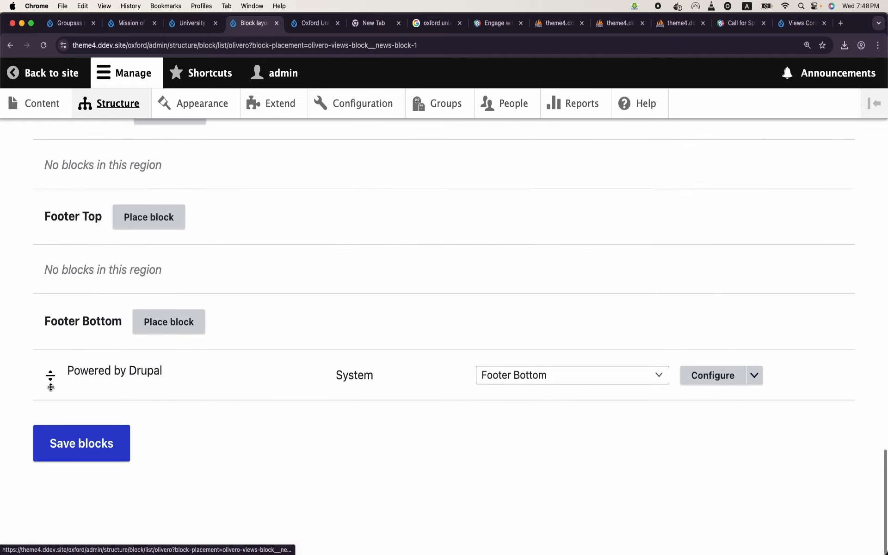
left_click(84, 460)
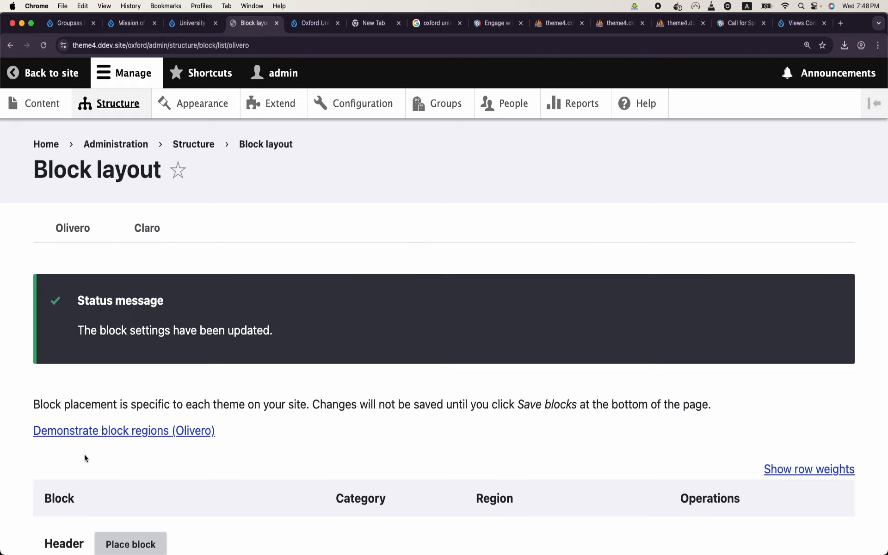
left_click(63, 74)
Step: Reload /oxford/node/11 to check that the sidebar News block lists only Oxford's two items, then open Groups
left_click(168, 42)
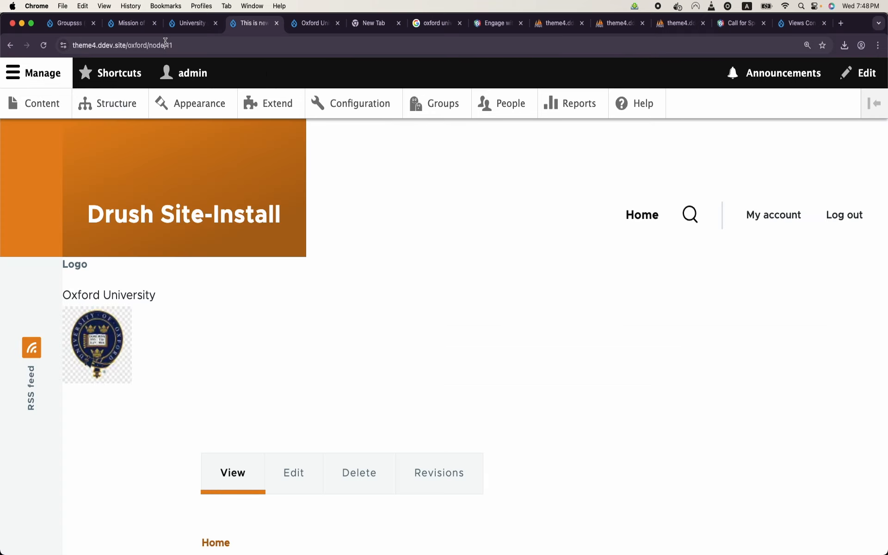
key("Return")
scroll(296, 289, "up", 5)
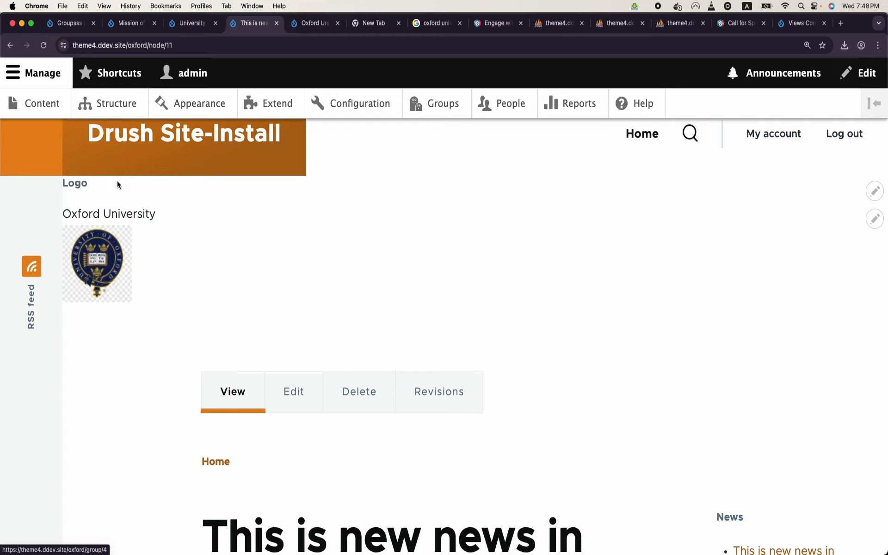
scroll(370, 242, "down", 5)
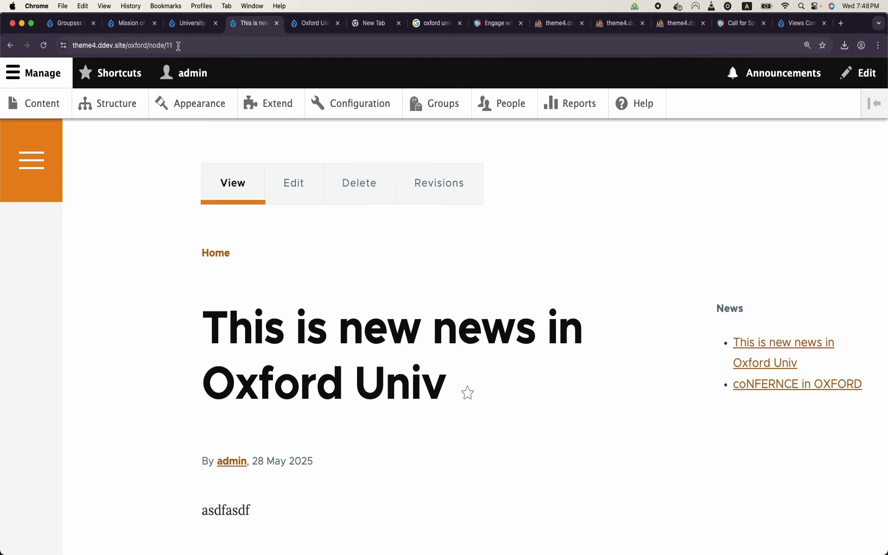
left_click(139, 43)
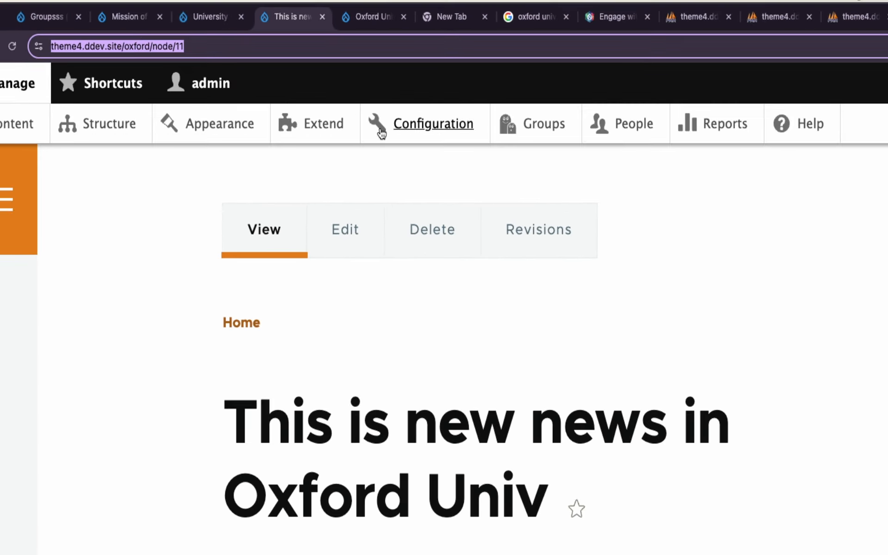
left_click(557, 133)
Step: Open the Harvard University group and its 'Crixket mathc in HarVARD' news article
scroll(275, 296, "down", 3)
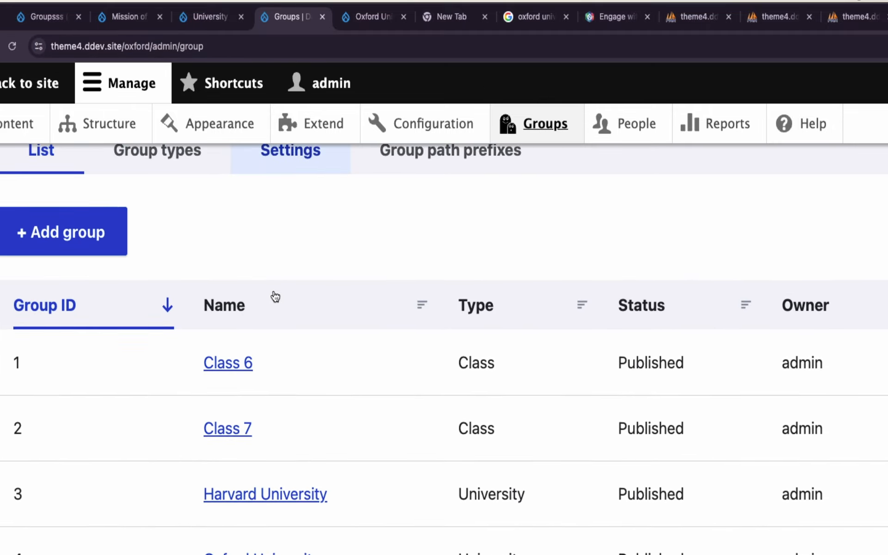
scroll(276, 296, "up", 1)
left_click(280, 527)
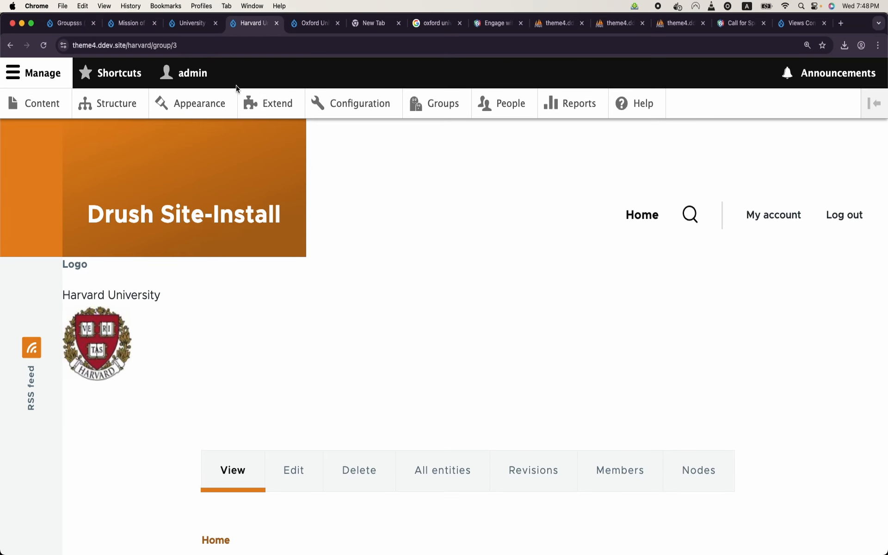
scroll(299, 179, "down", 5)
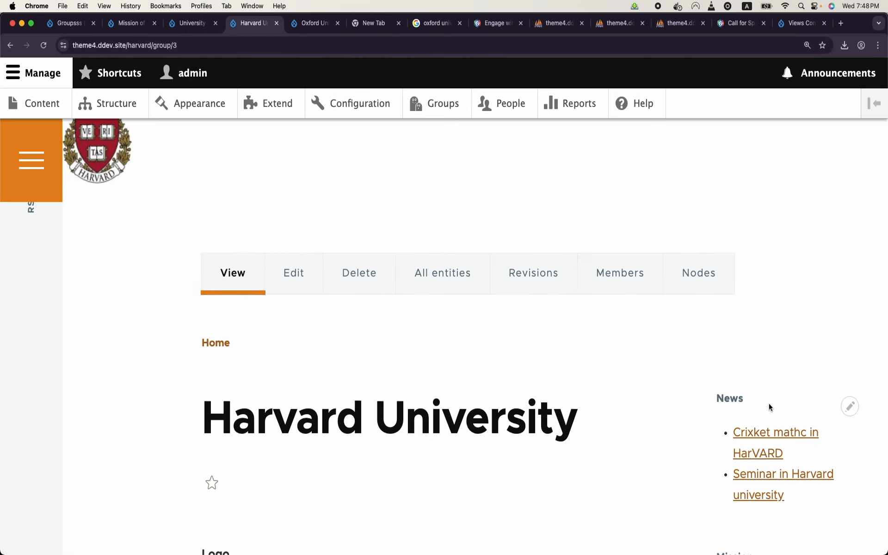
left_click(771, 444)
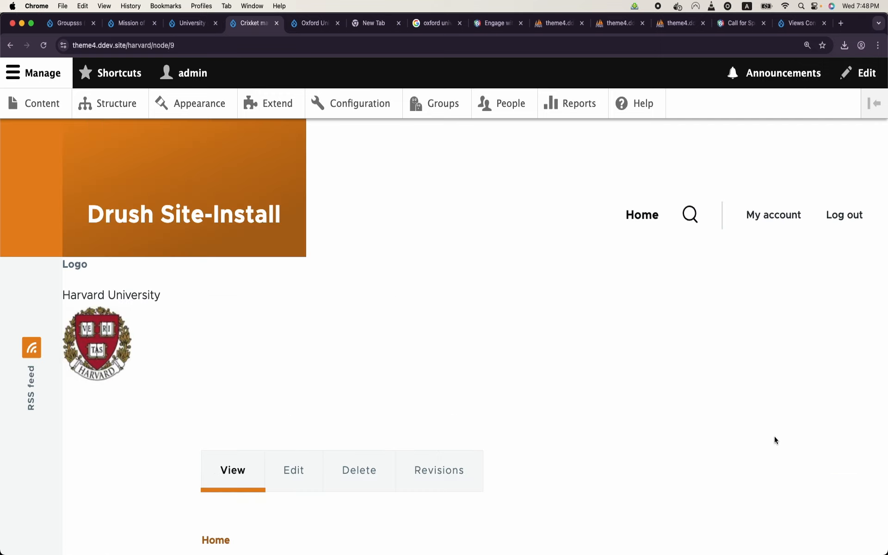
Step: Check the /harvard/node/9 URL prefix and the sidebar News block listing only Harvard's two items
scroll(776, 440, "down", 3)
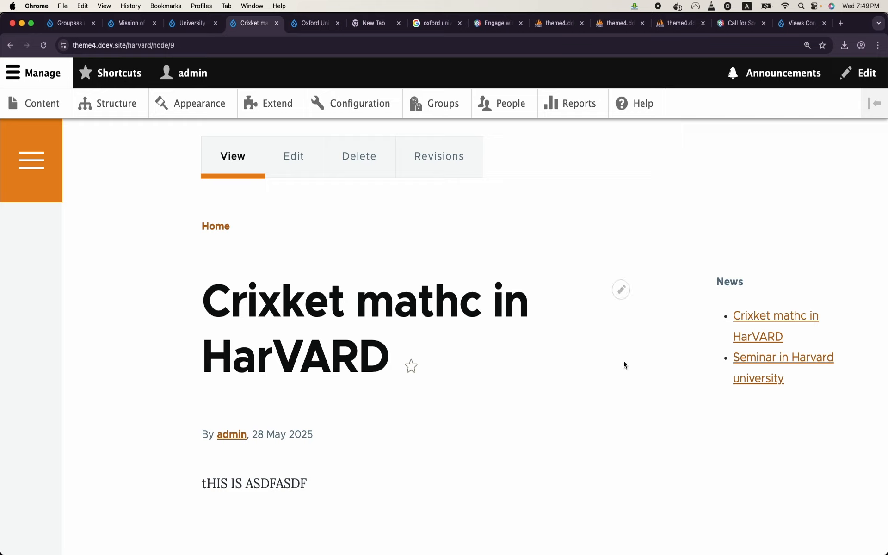
double_click(139, 47)
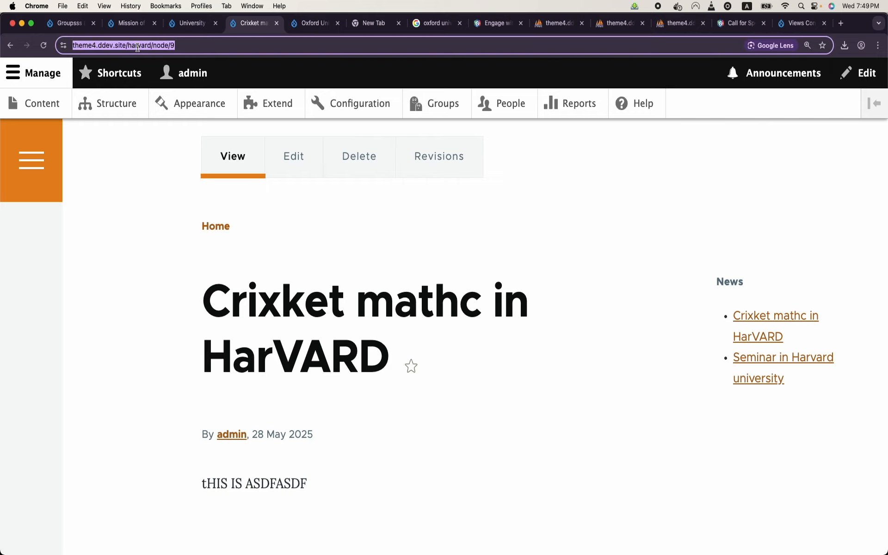
left_click(139, 47)
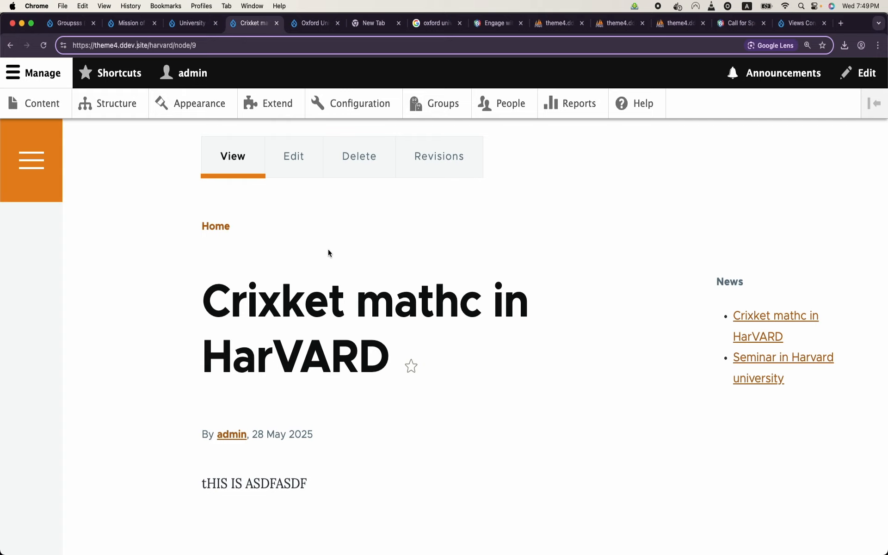
scroll(352, 267, "up", 3)
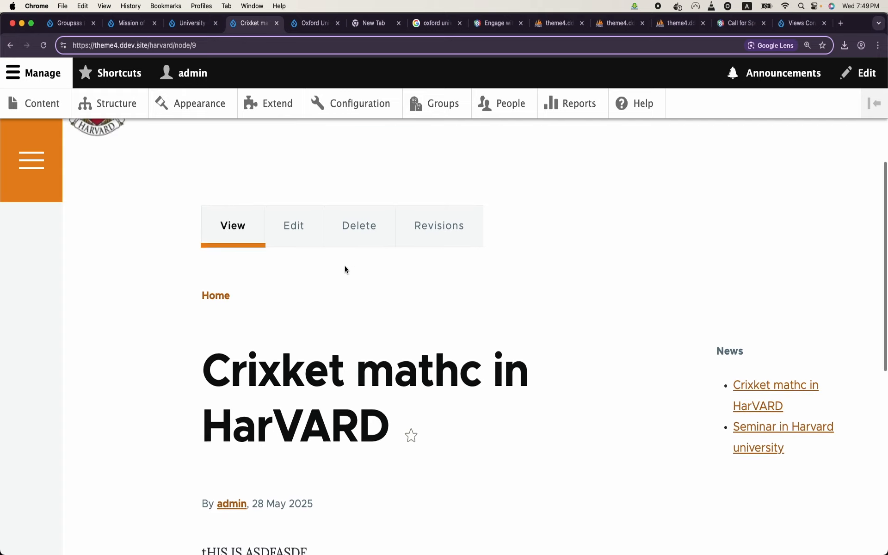
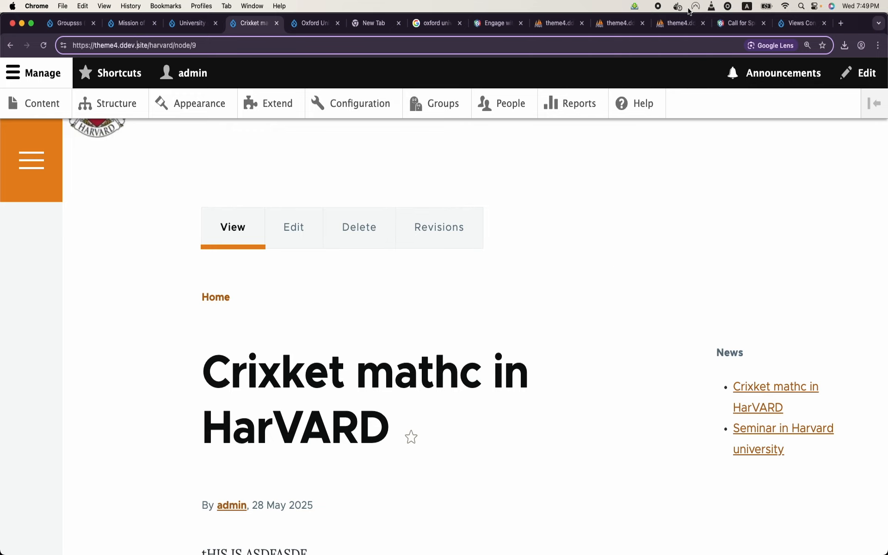
Step: Look through the open tabs, then list the Class 6, Class 7, Harvard and Oxford groups
left_click(794, 26)
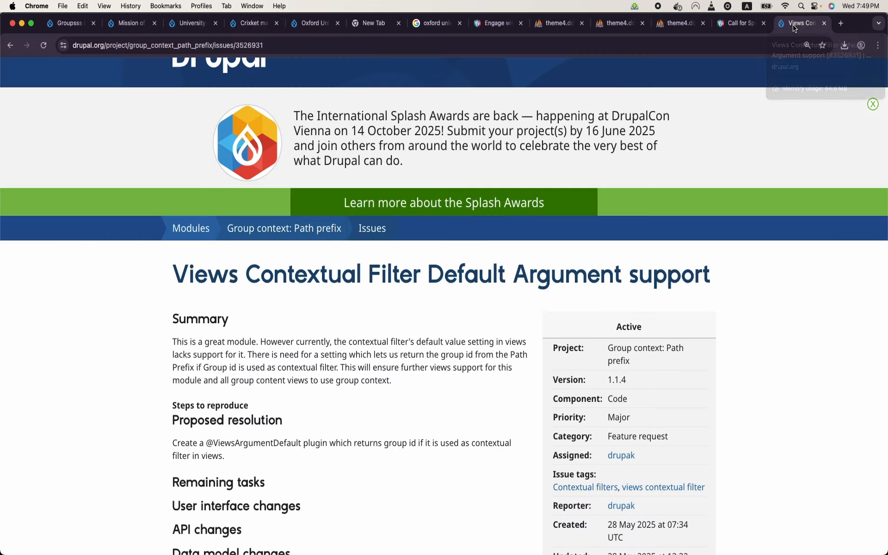
left_click(716, 21)
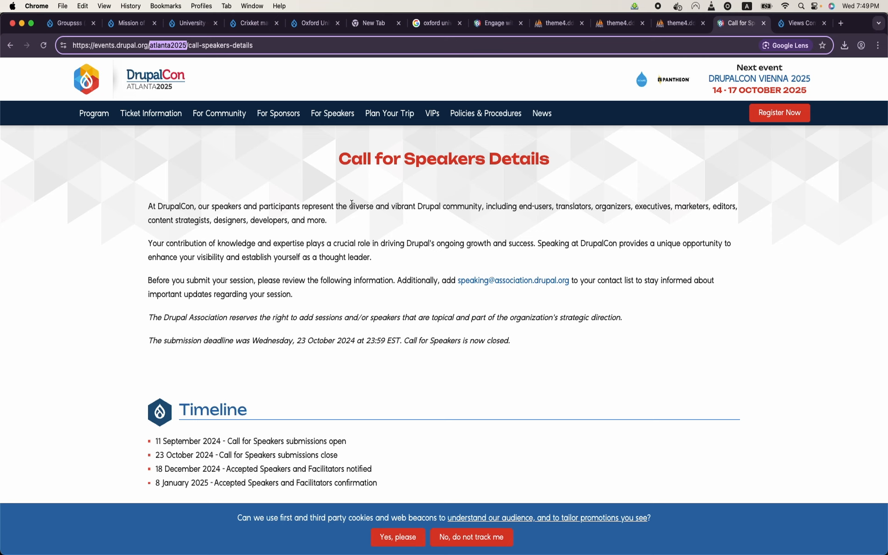
left_click(177, 29)
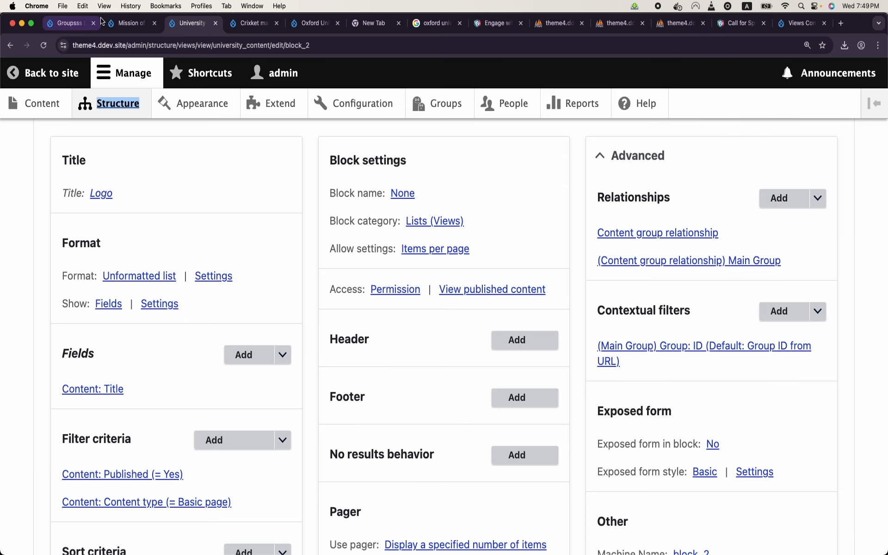
left_click(131, 23)
scroll(252, 307, "down", 3)
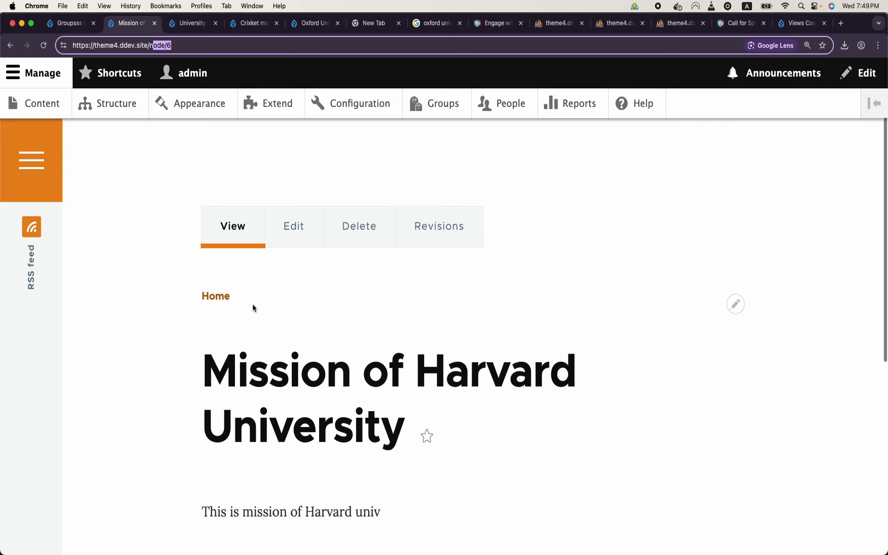
scroll(253, 308, "up", 2)
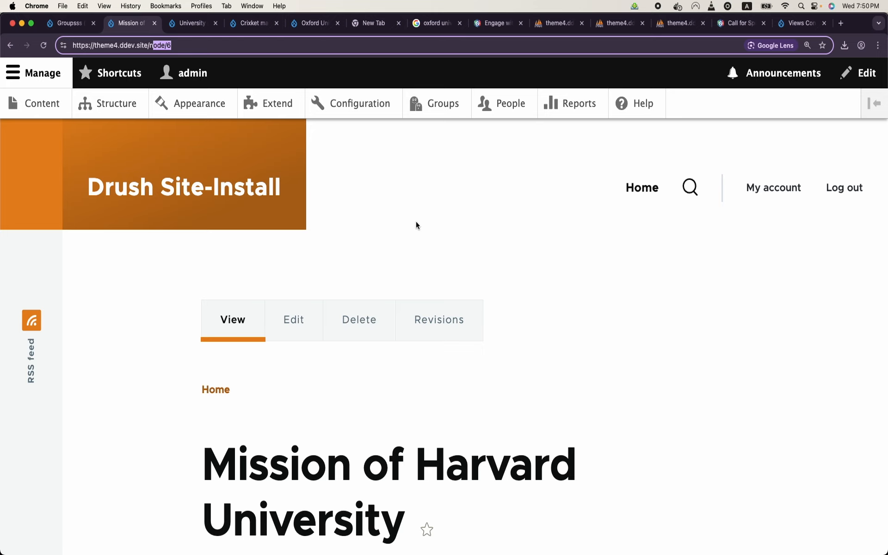
left_click(442, 106)
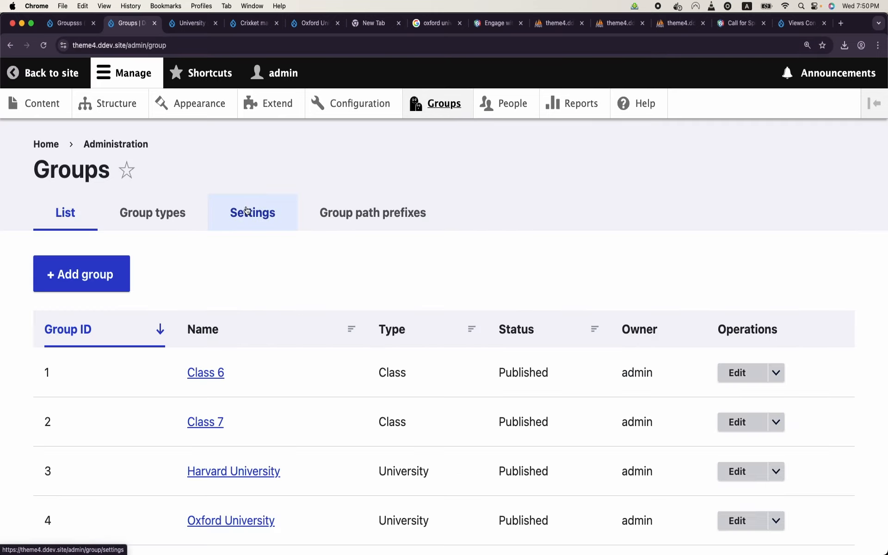
Step: Create a University group titled 'Cambridge University'
left_click(123, 292)
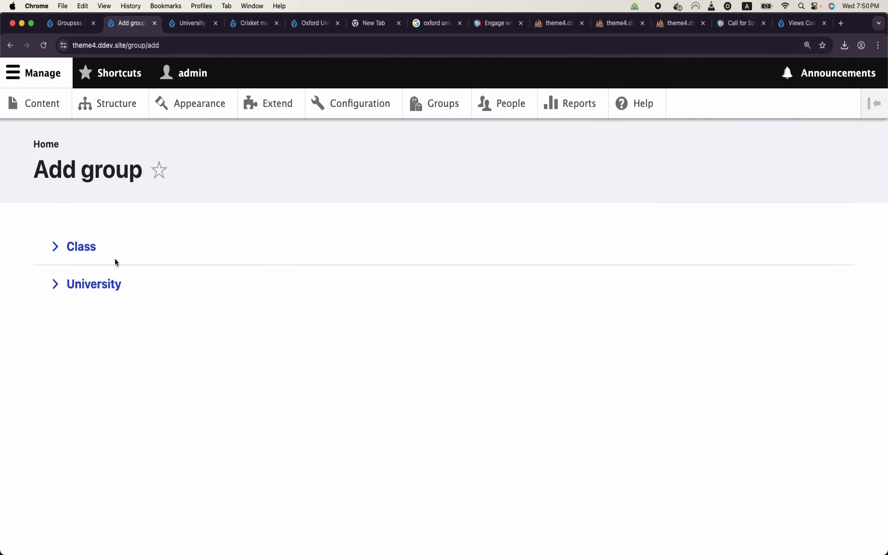
left_click(99, 284)
left_click(152, 274)
key("Caps_Lock")
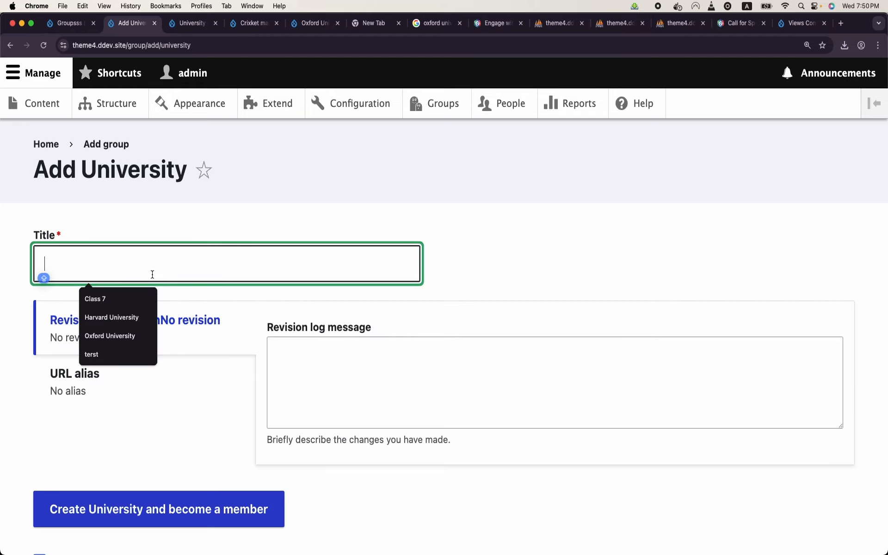
type("Cambridge University")
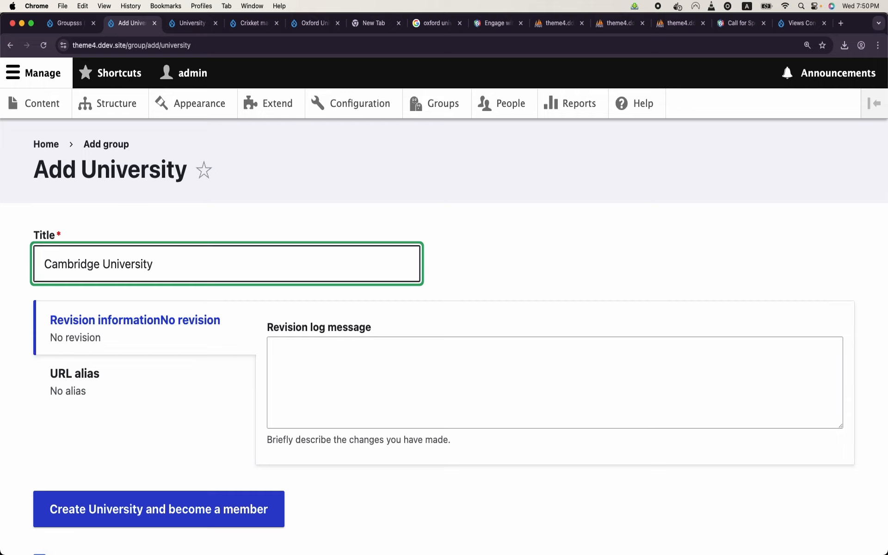
scroll(144, 247, "down", 5)
left_click(145, 246)
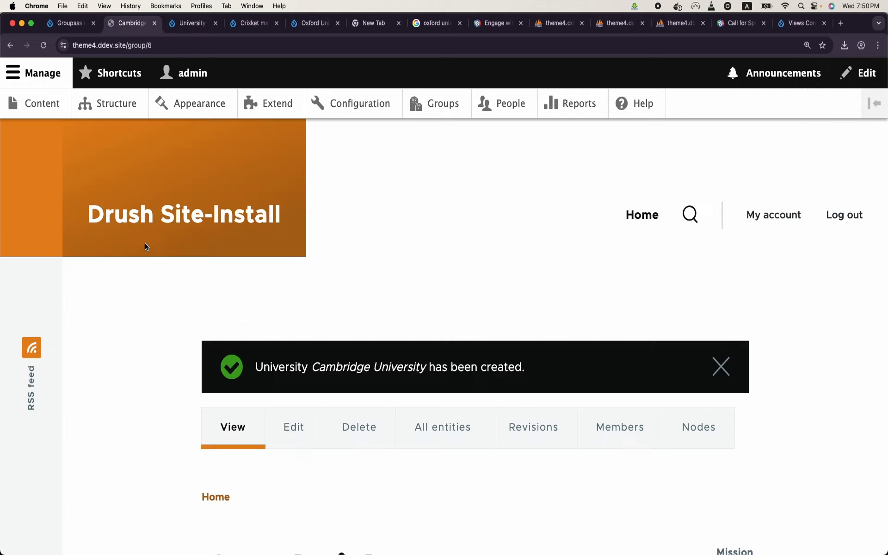
Step: Check the new group's content list and its Add new content page
scroll(347, 264, "down", 5)
scroll(500, 232, "up", 3)
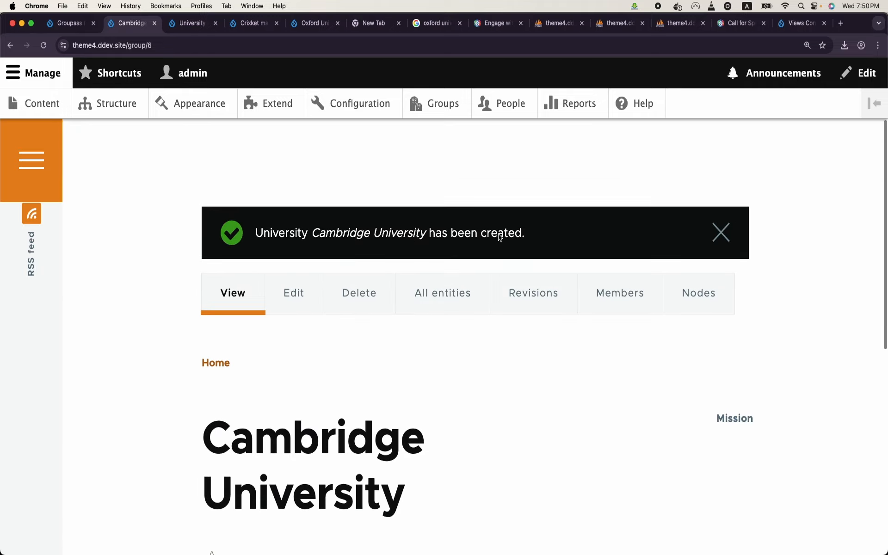
left_click(707, 307)
scroll(466, 286, "down", 4)
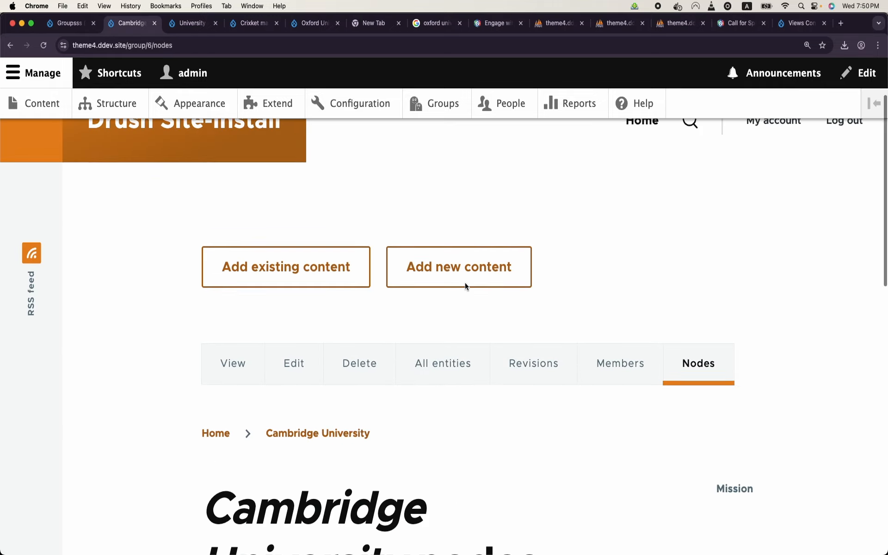
scroll(465, 287, "down", 4)
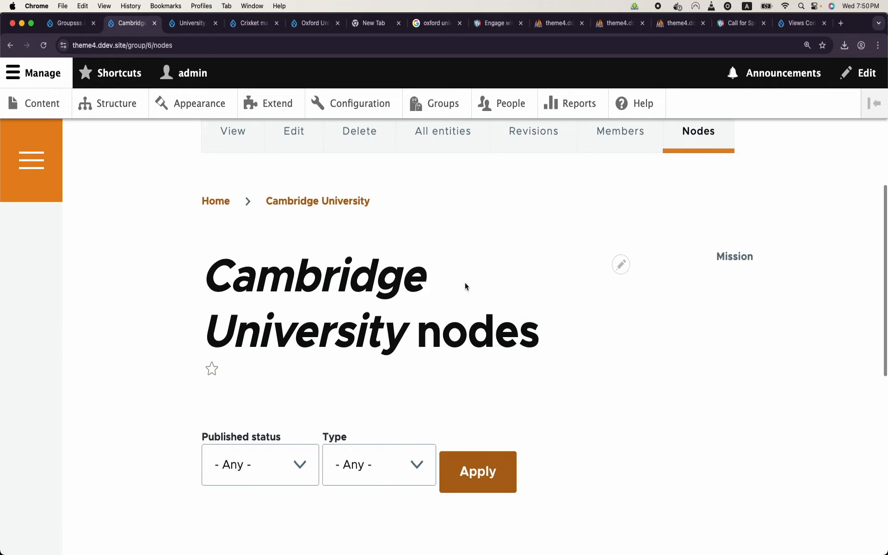
scroll(466, 286, "up", 3)
left_click(501, 139)
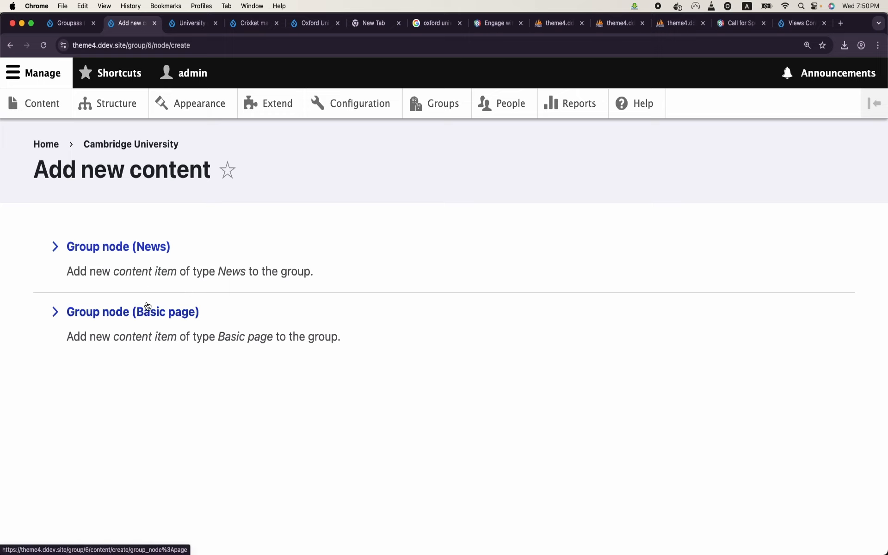
left_click(10, 46)
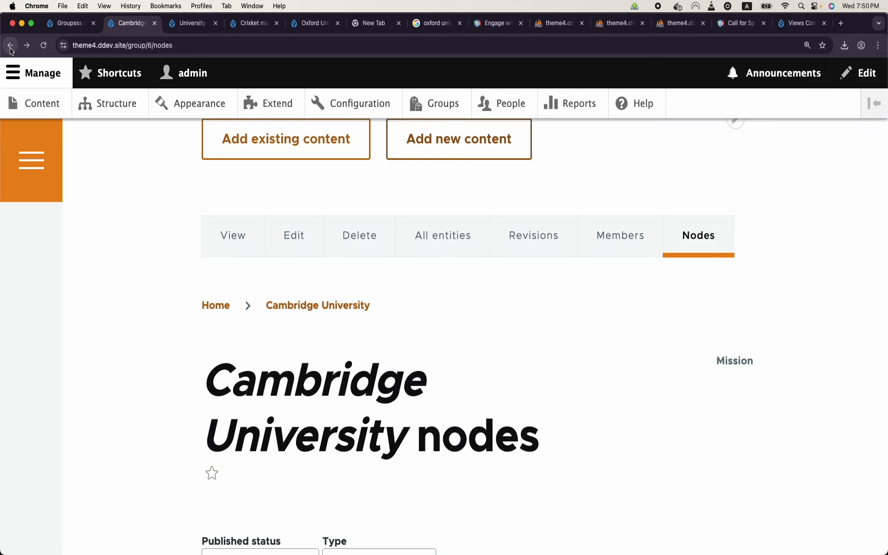
Step: Open Cambridge University's edit form from the Groups list and find the empty Logo field
left_click(441, 104)
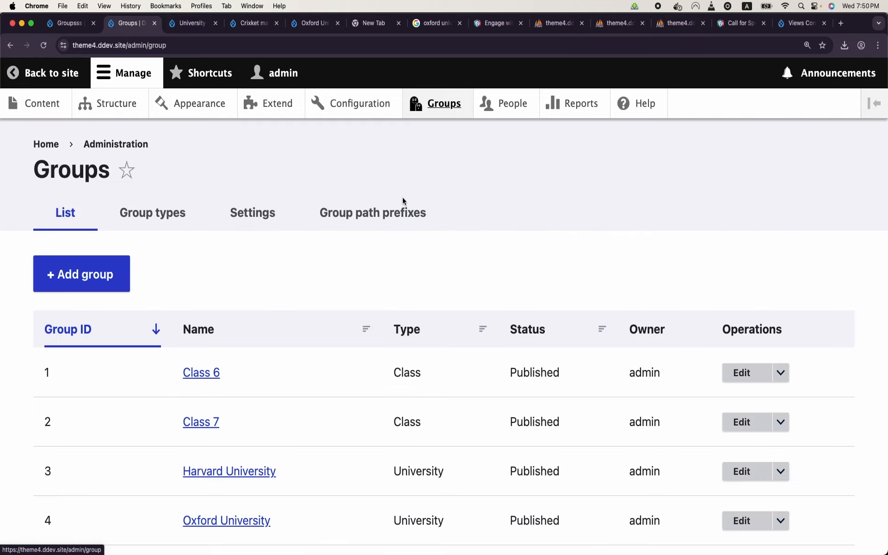
scroll(262, 402, "down", 3)
left_click(739, 449)
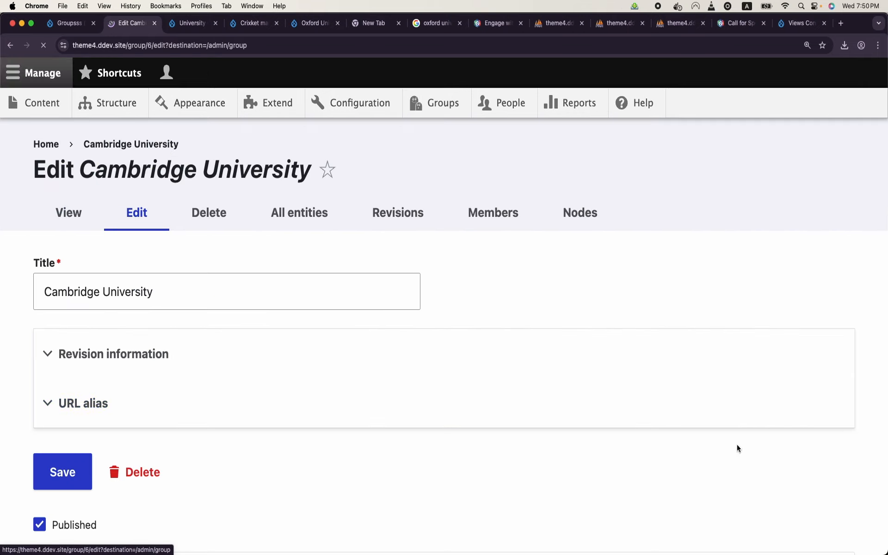
scroll(282, 361, "down", 5)
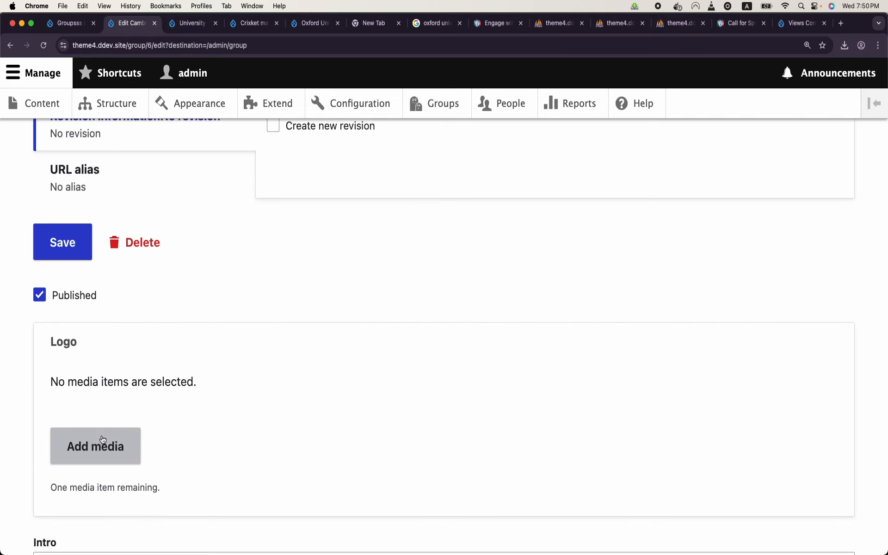
left_click(842, 23)
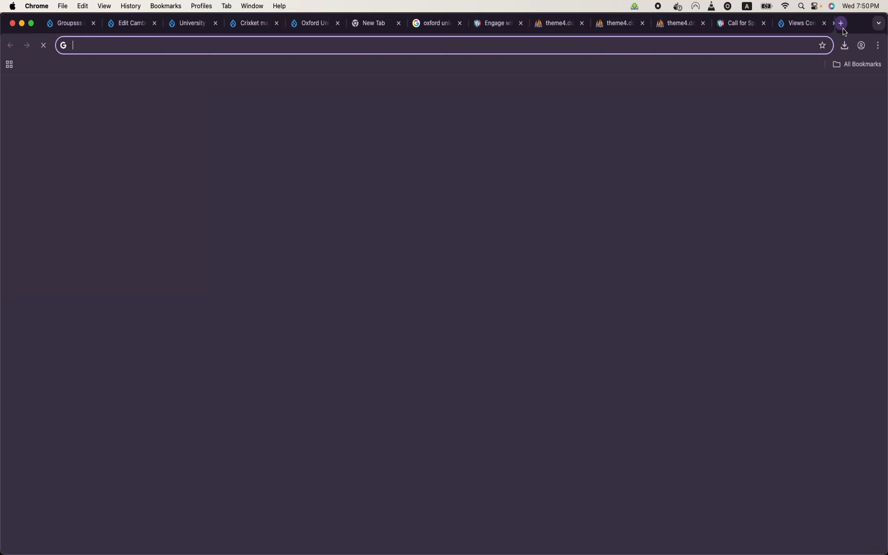
Step: Search Google Images for 'cambridge' and save the Cambridge crest logo to Downloads
type("cambridge")
key("Return")
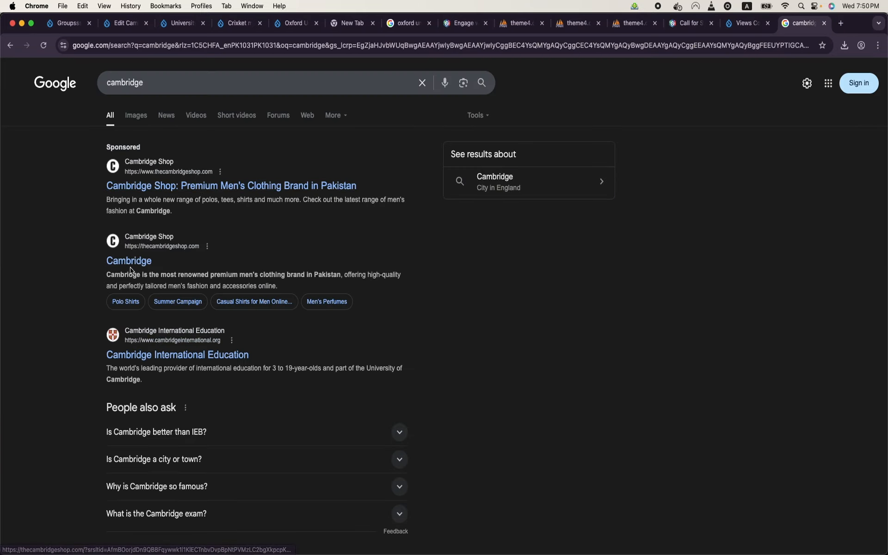
left_click(132, 123)
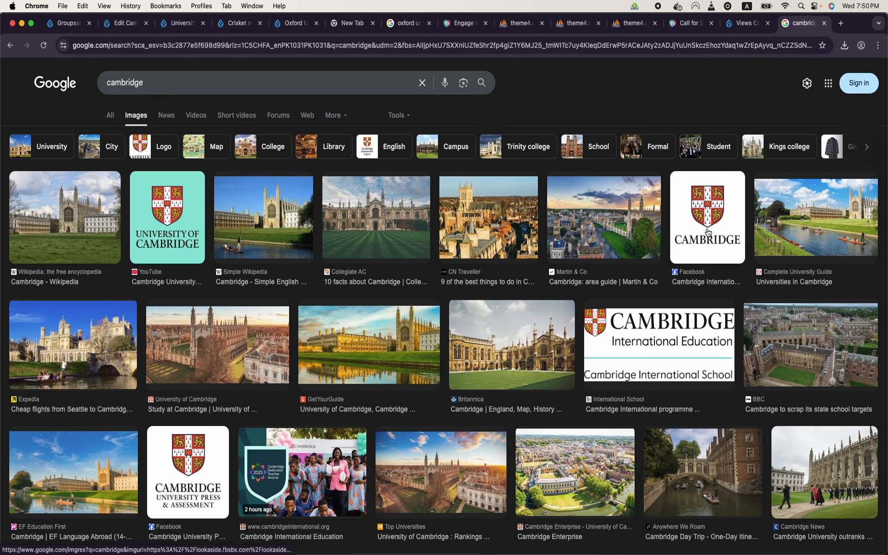
right_click(707, 231)
left_click(703, 181)
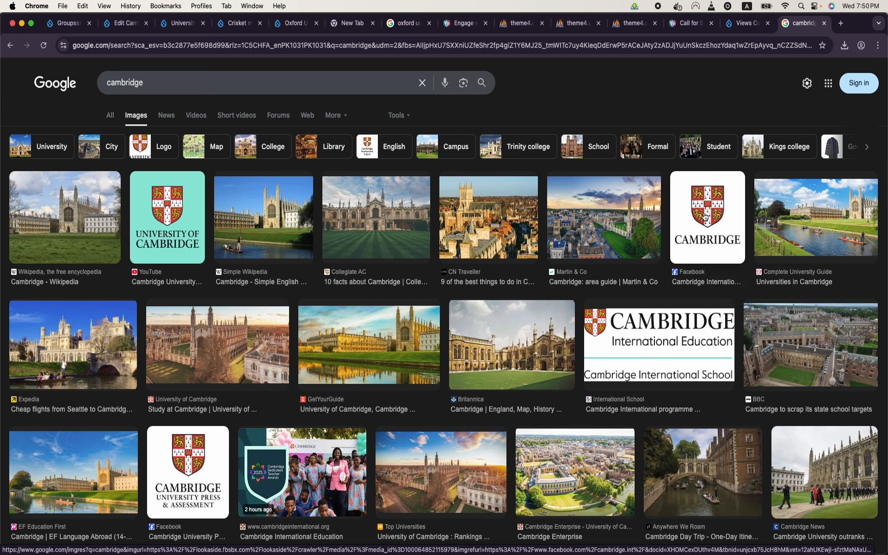
left_click(705, 217)
right_click(692, 268)
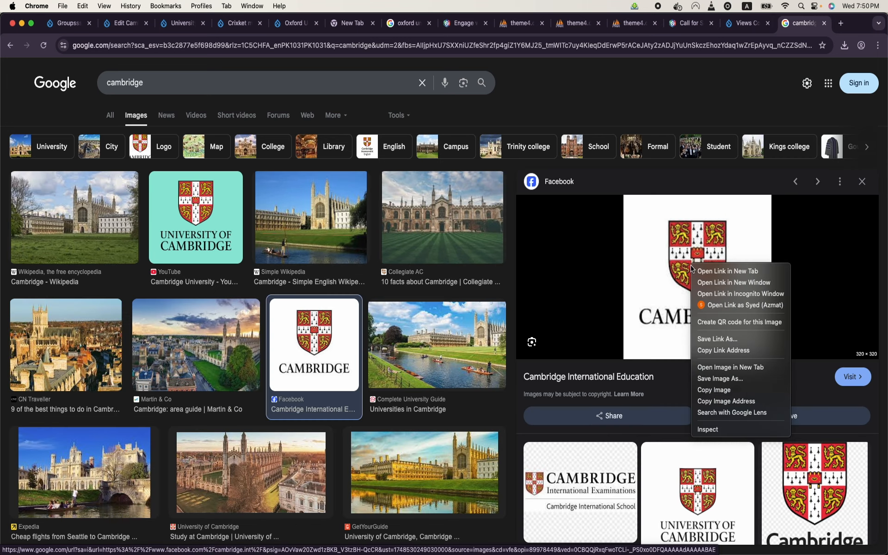
left_click(720, 380)
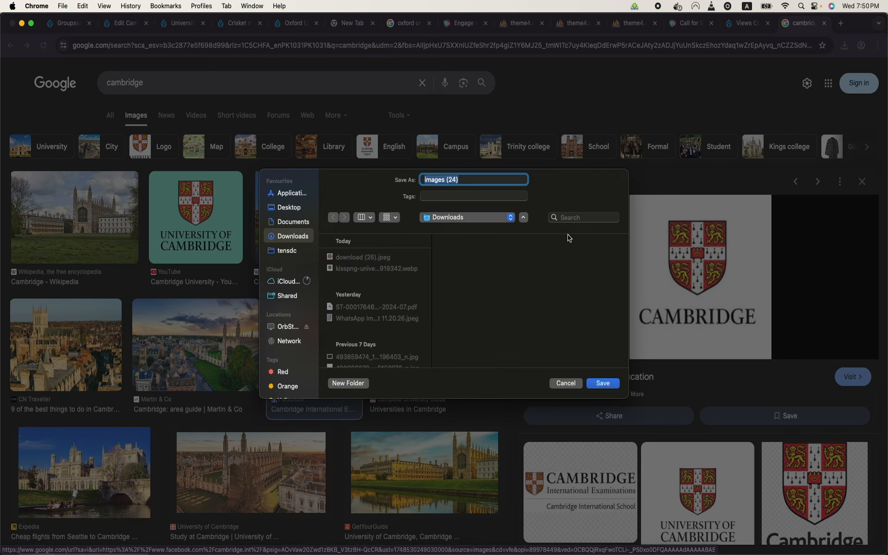
left_click(602, 383)
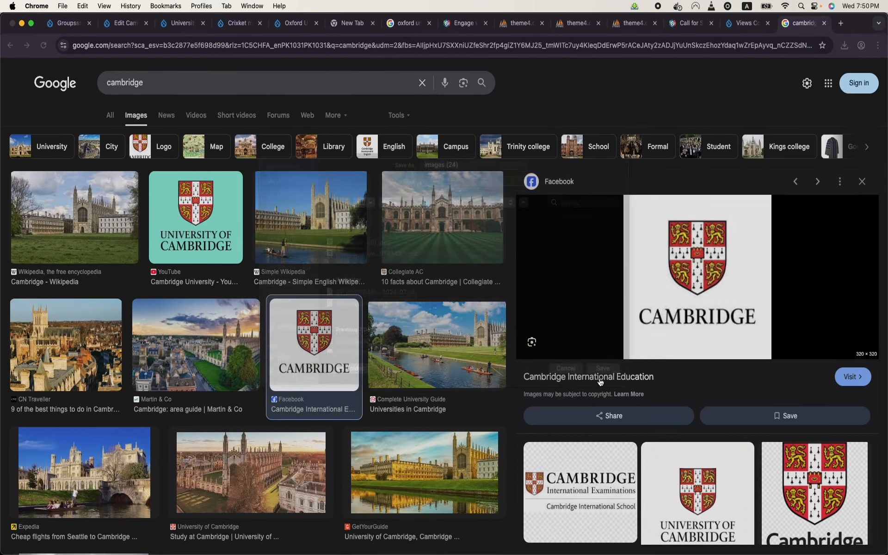
left_click(737, 29)
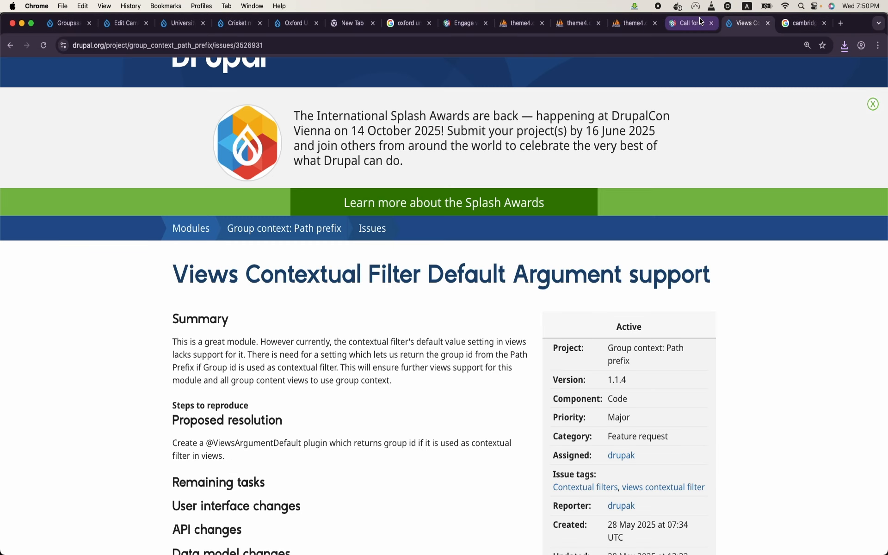
Step: Open the Cambridge University group's edit form again
left_click(252, 23)
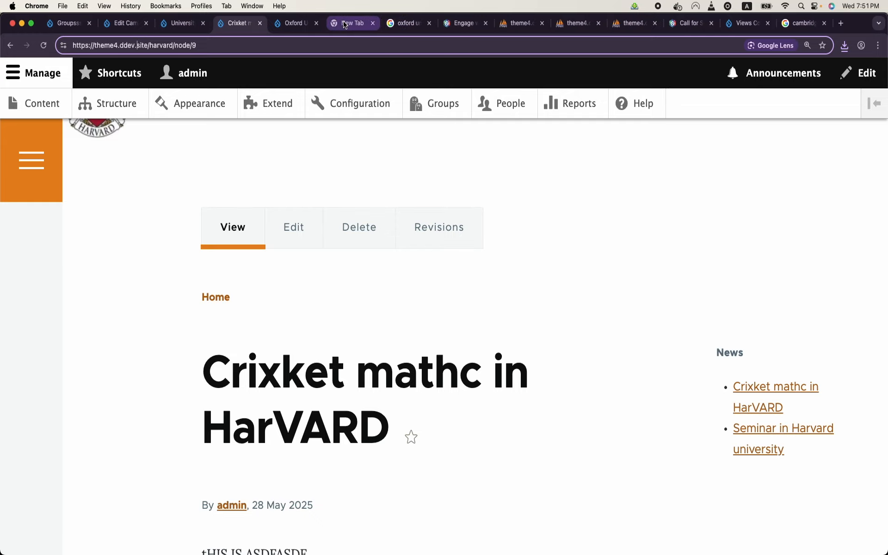
left_click(448, 115)
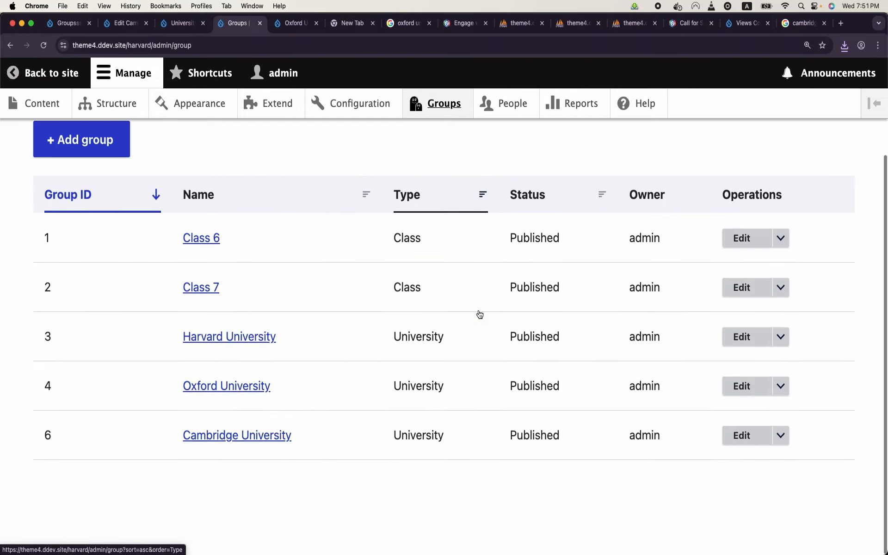
left_click(740, 443)
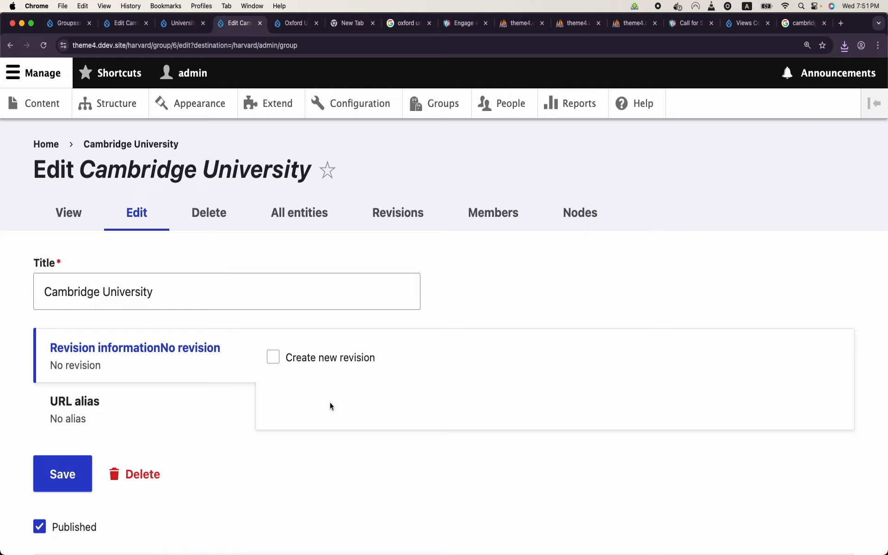
scroll(330, 406, "down", 5)
Step: Upload images (24).jpeg as the Logo with alt text 'asdfs', replacing the wrong Oxford logo
left_click(102, 426)
left_click(194, 197)
double_click(288, 235)
left_click(738, 221)
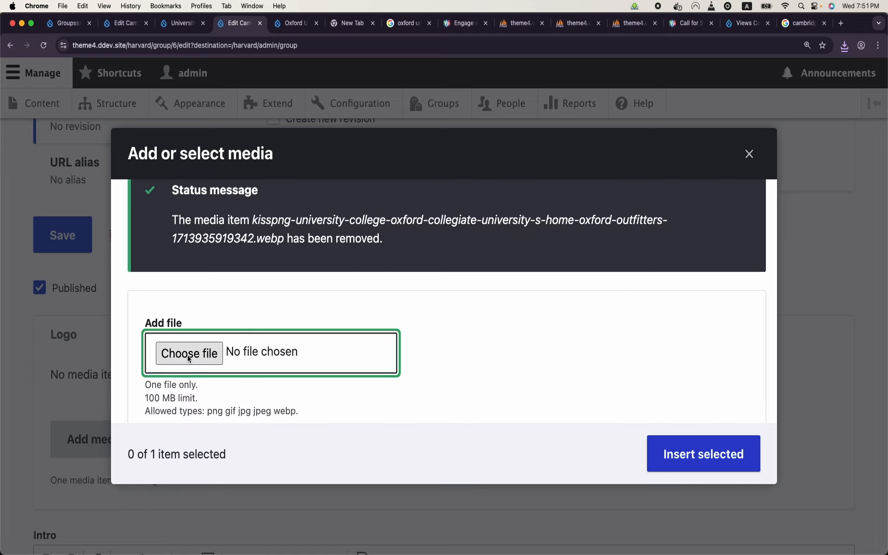
left_click(189, 358)
double_click(267, 231)
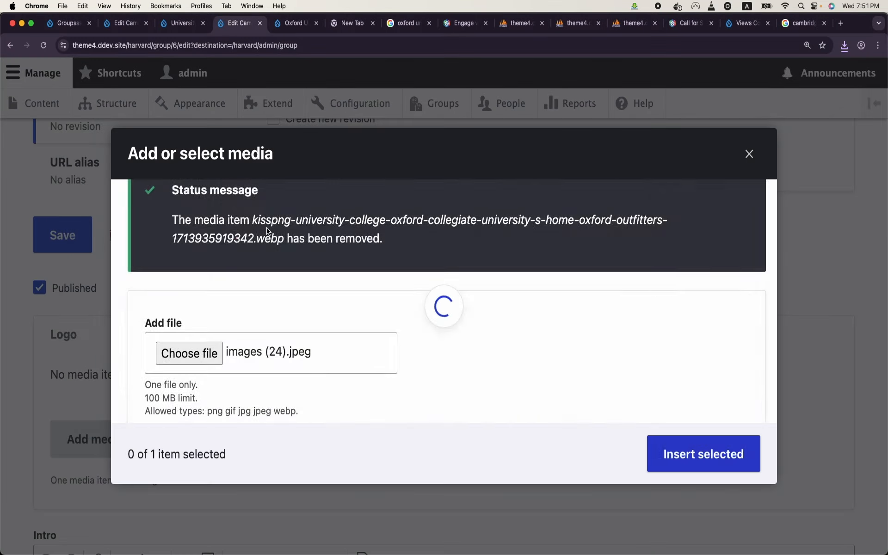
left_click(505, 336)
type("asdfs")
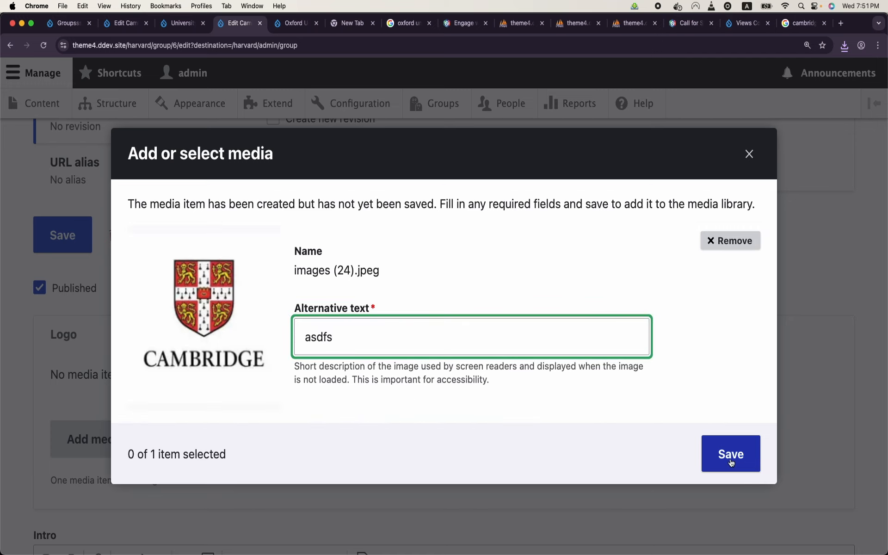
left_click(731, 462)
left_click(704, 455)
Step: Enter intro text 'fasdfasd', save the group and view its page
scroll(405, 394, "down", 3)
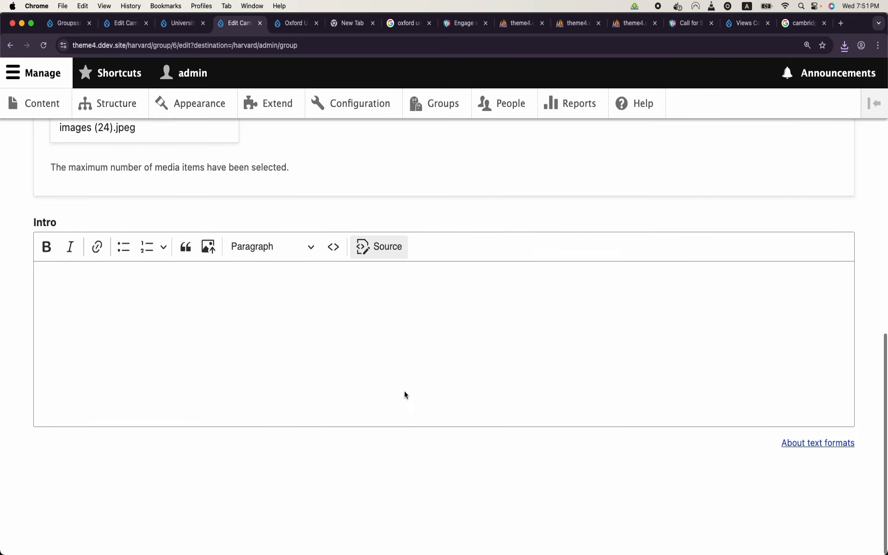
left_click(405, 390)
type("fasdfasd")
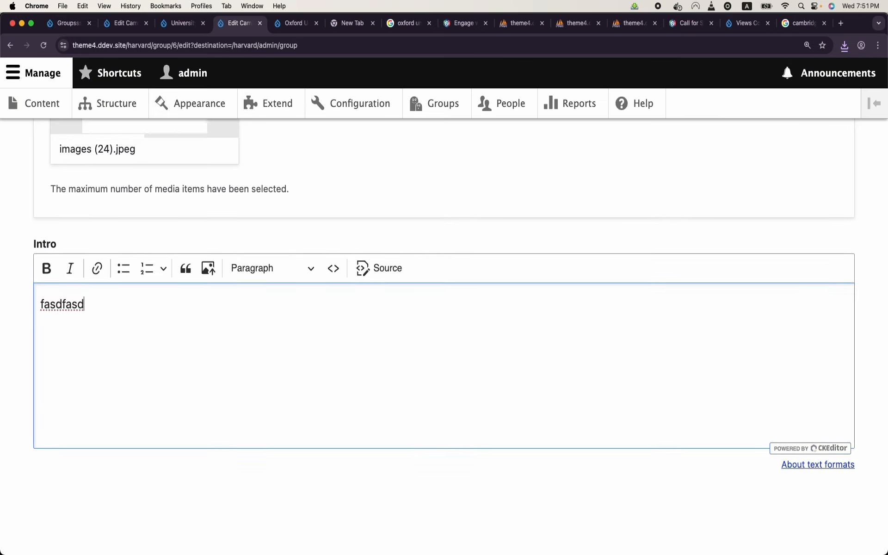
scroll(404, 392, "up", 10)
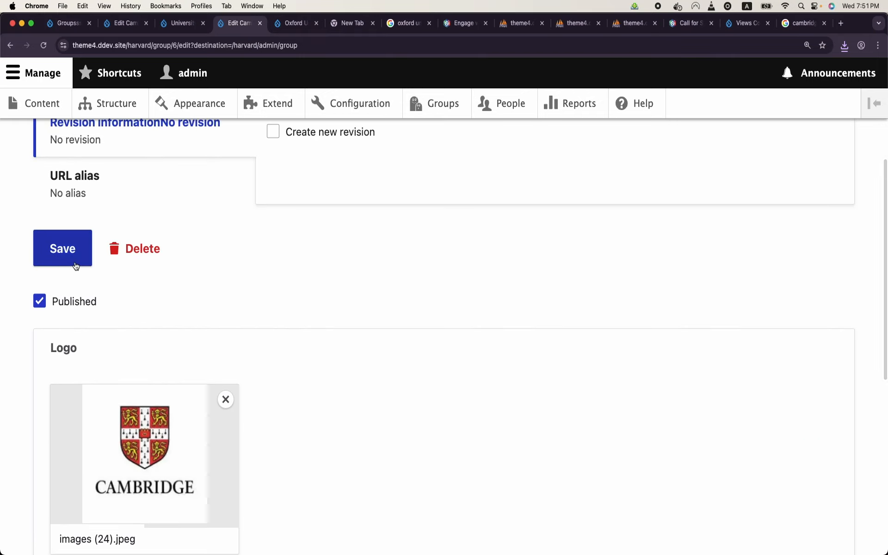
left_click(76, 265)
scroll(288, 272, "down", 5)
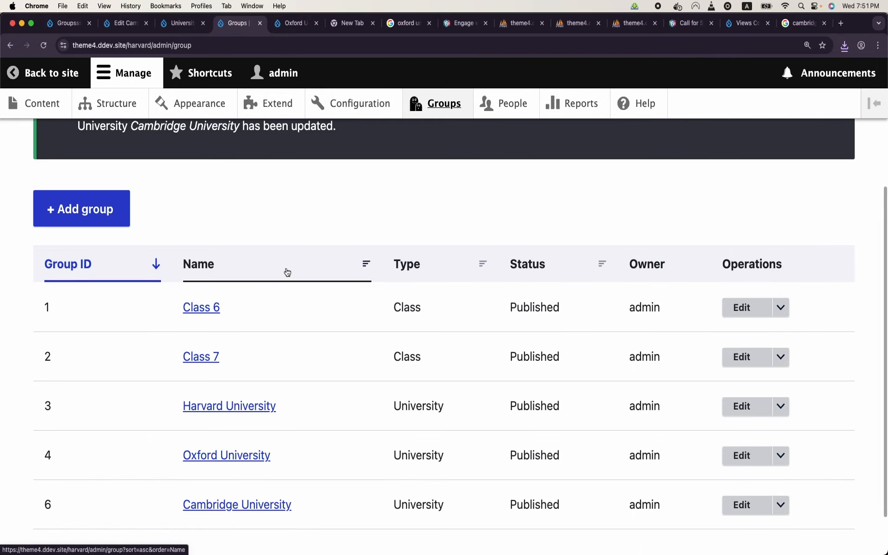
left_click(262, 499)
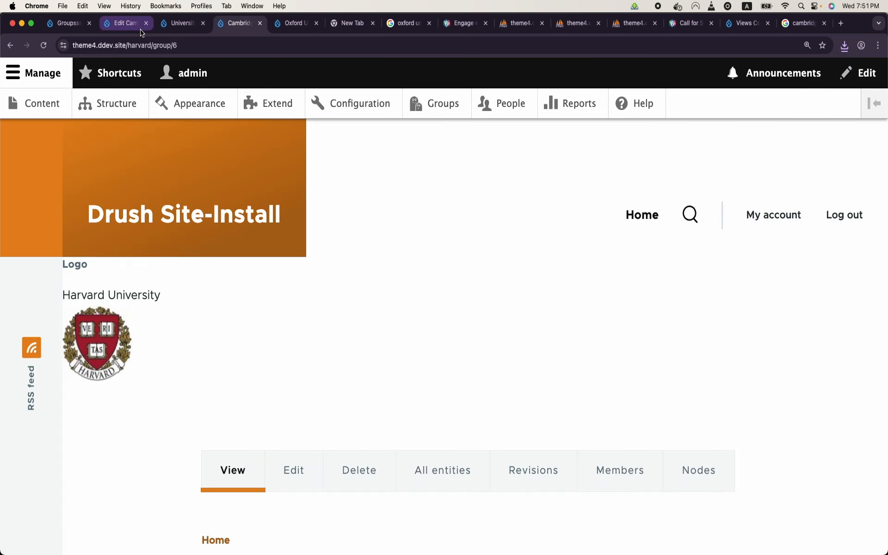
scroll(129, 277, "down", 1)
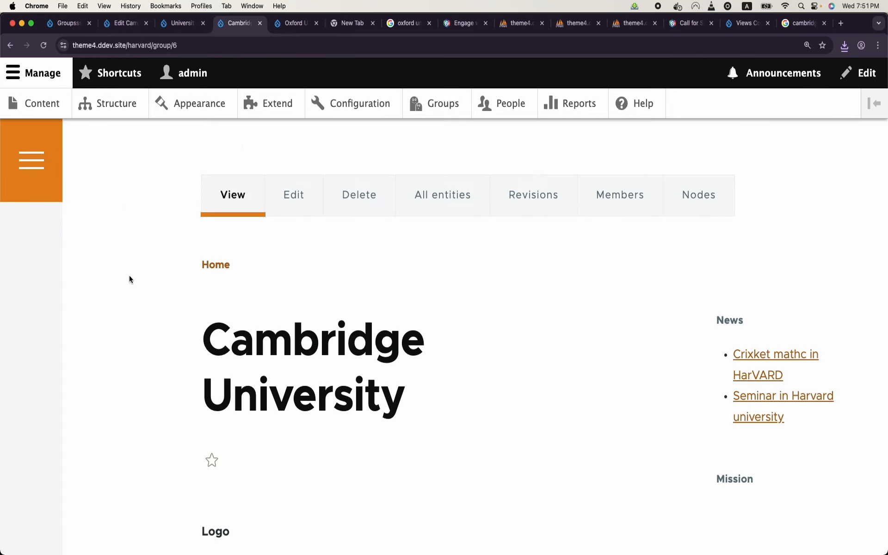
left_click(441, 108)
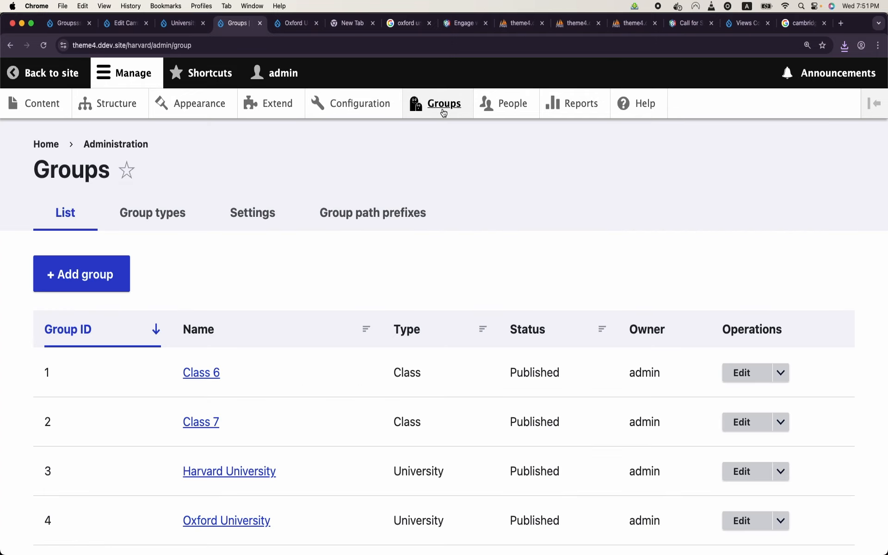
Step: Under Group path prefixes, give Cambridge University the path /cambridge and save
scroll(316, 276, "down", 1)
scroll(316, 277, "down", 3)
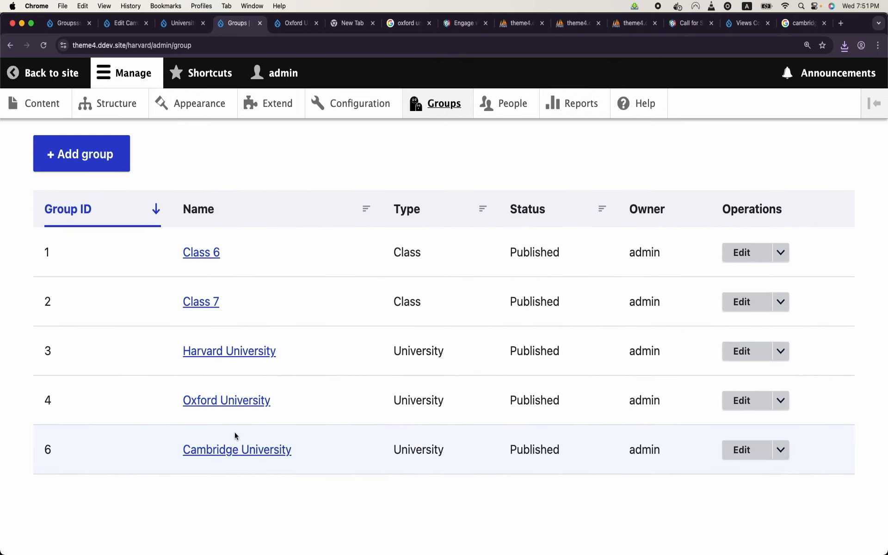
scroll(235, 433, "up", 3)
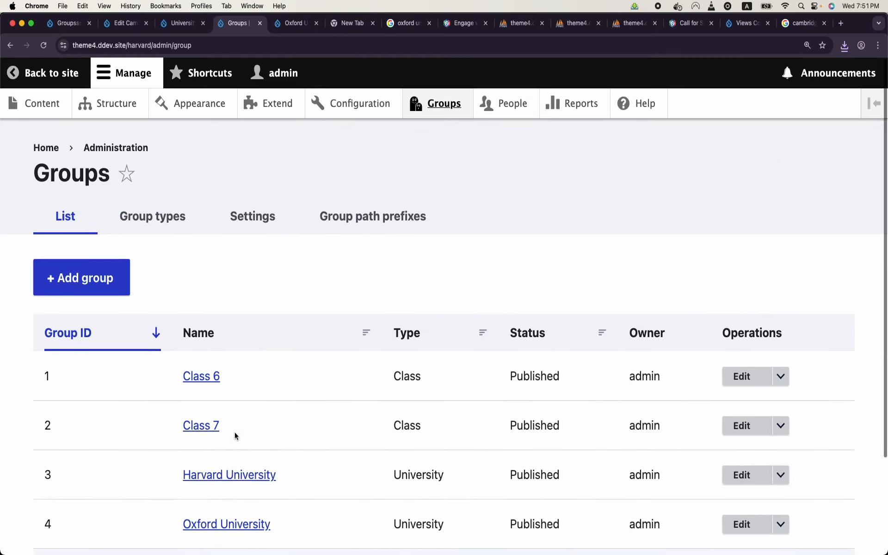
left_click(387, 231)
scroll(270, 328, "down", 2)
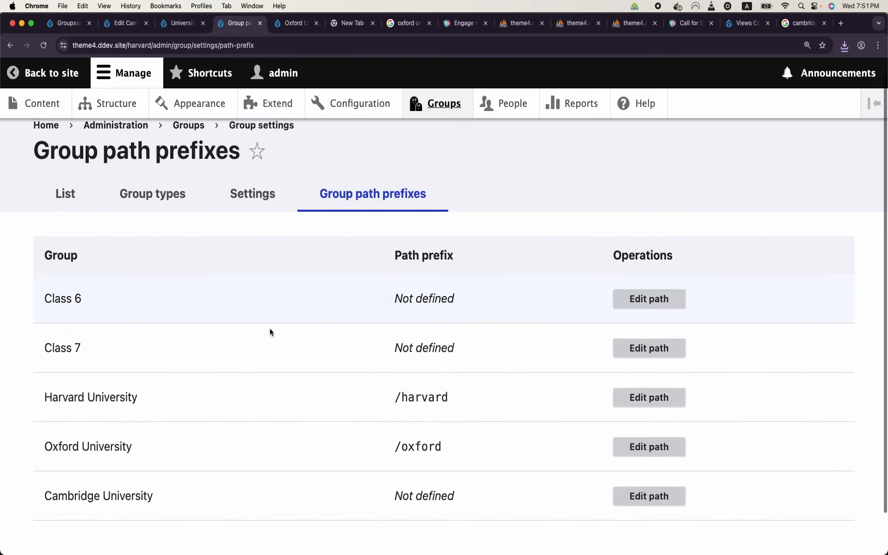
left_click(648, 450)
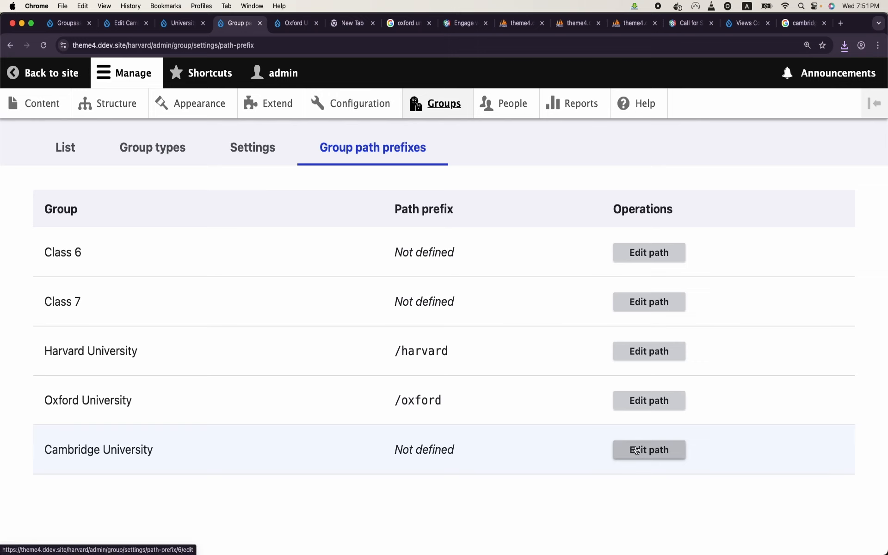
left_click(175, 253)
type("/cambrdig")
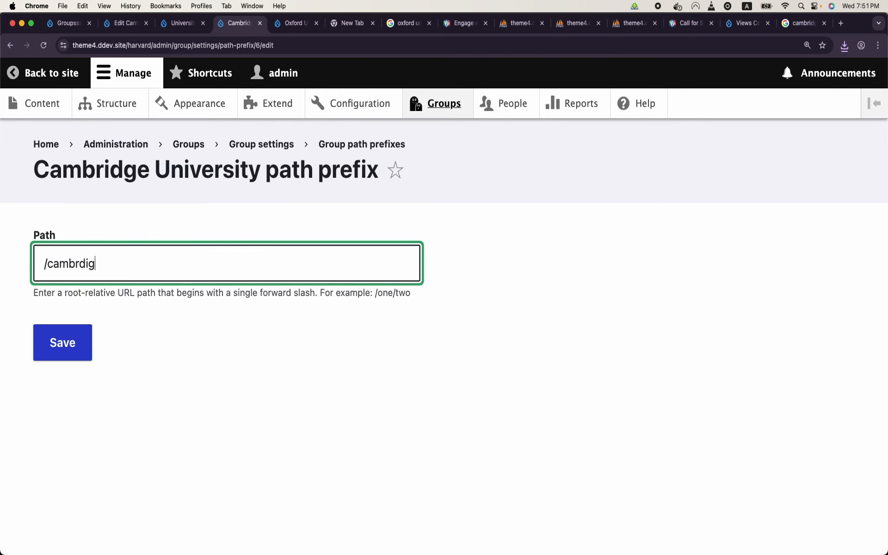
key("BackSpace")
key("BackSpace")
type("dge")
left_click(73, 349)
scroll(74, 348, "down", 5)
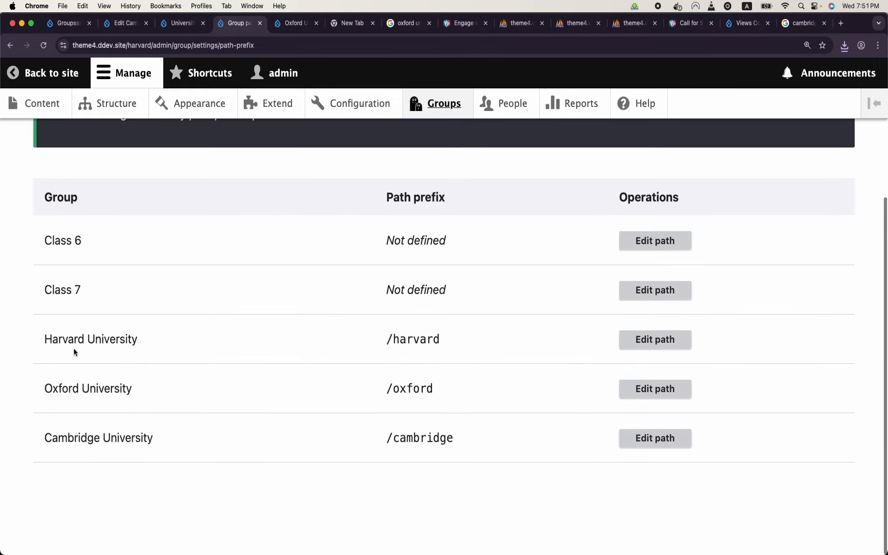
Step: Open the Cambridge University group at /cambridge and its Nodes Add new content page
left_click(439, 104)
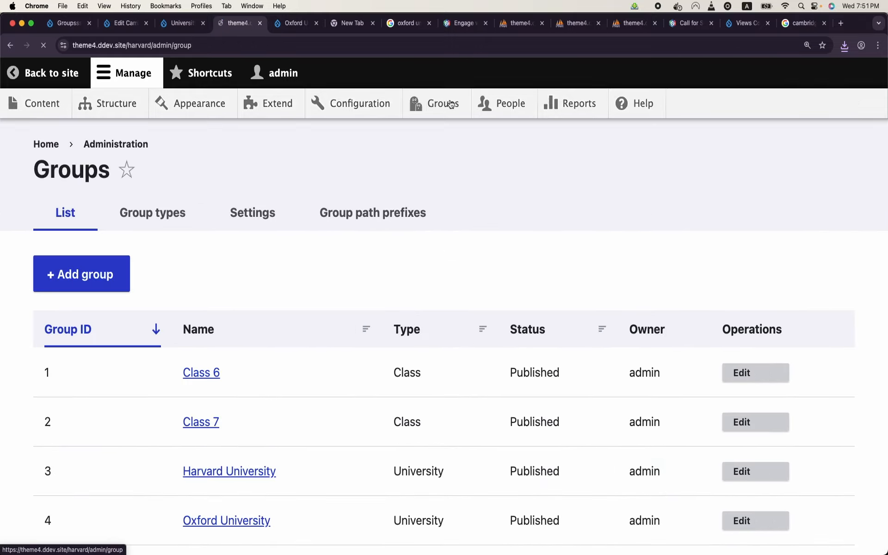
scroll(195, 379, "down", 3)
left_click(229, 447)
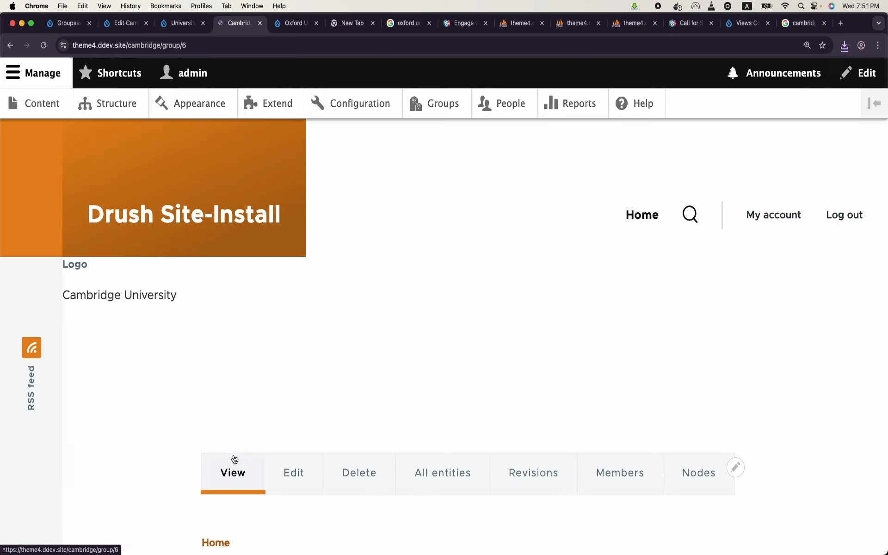
scroll(82, 344, "down", 5)
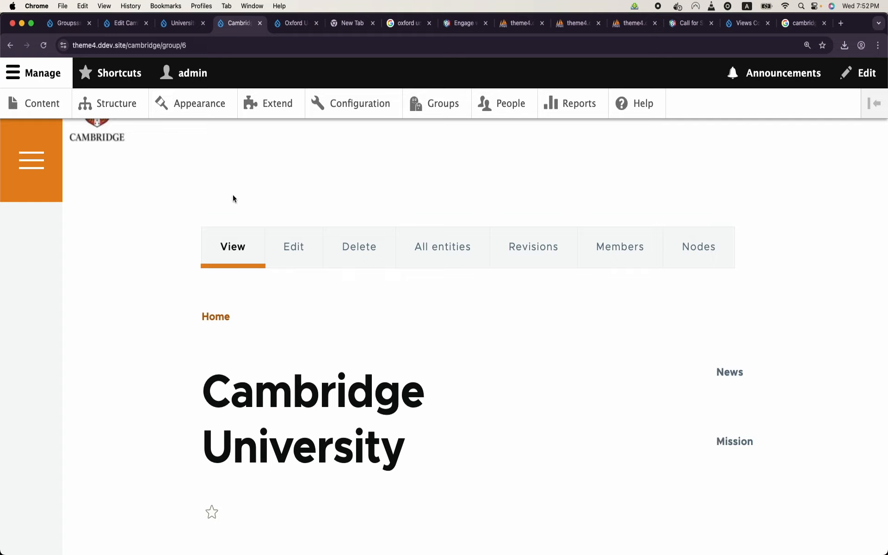
left_click(684, 248)
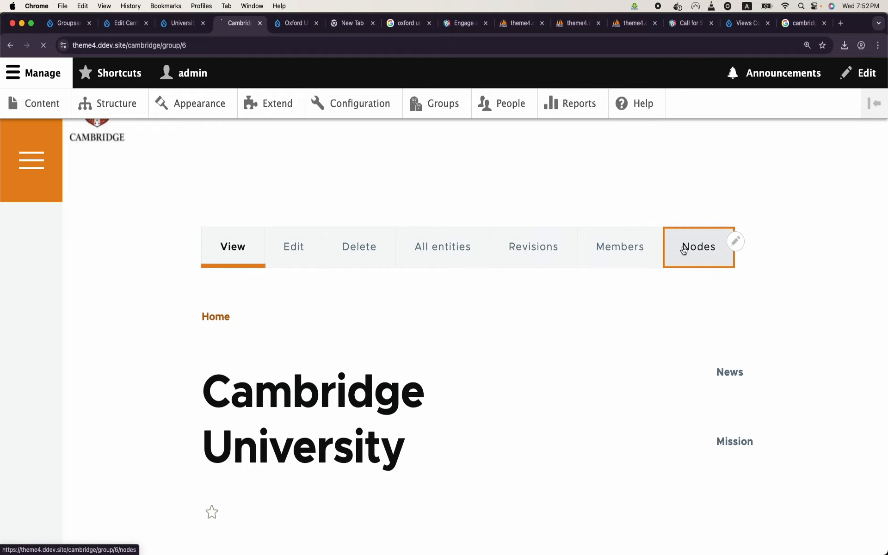
left_click(451, 441)
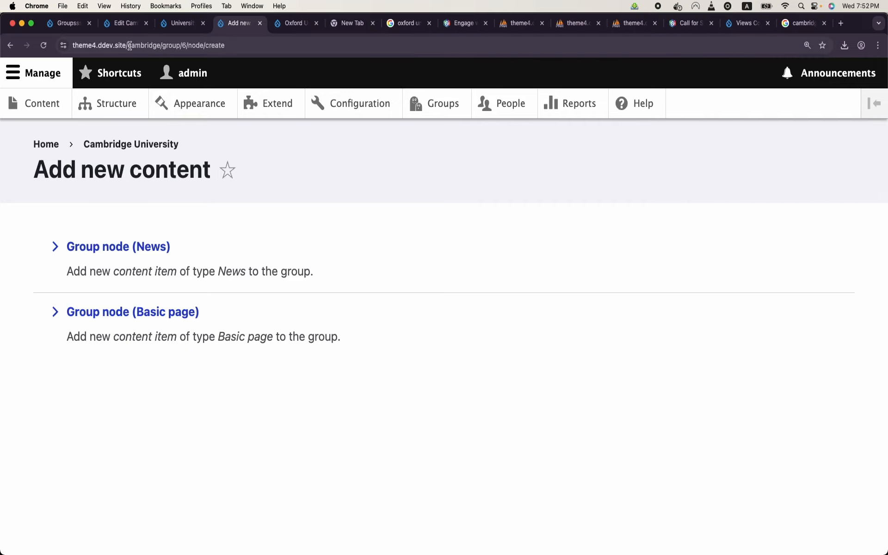
Step: Open the Group node (News) form and pick out group ID 6 in its URL
left_click_drag(164, 46, 198, 46)
left_click(133, 252)
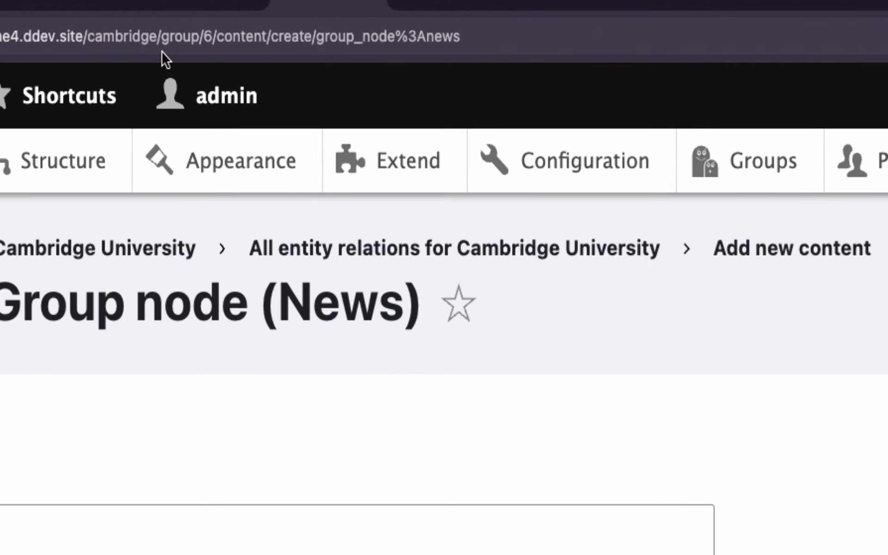
left_click_drag(161, 37, 478, 37)
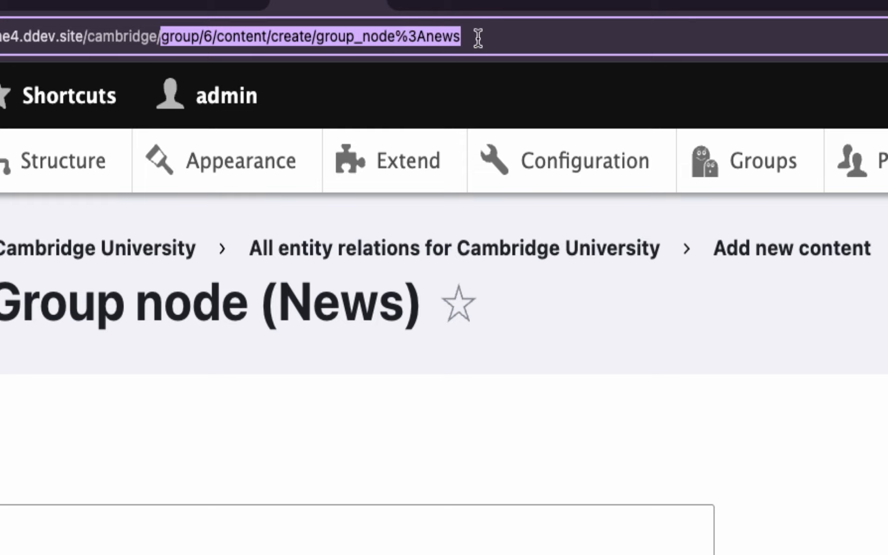
left_click_drag(479, 38, 480, 38)
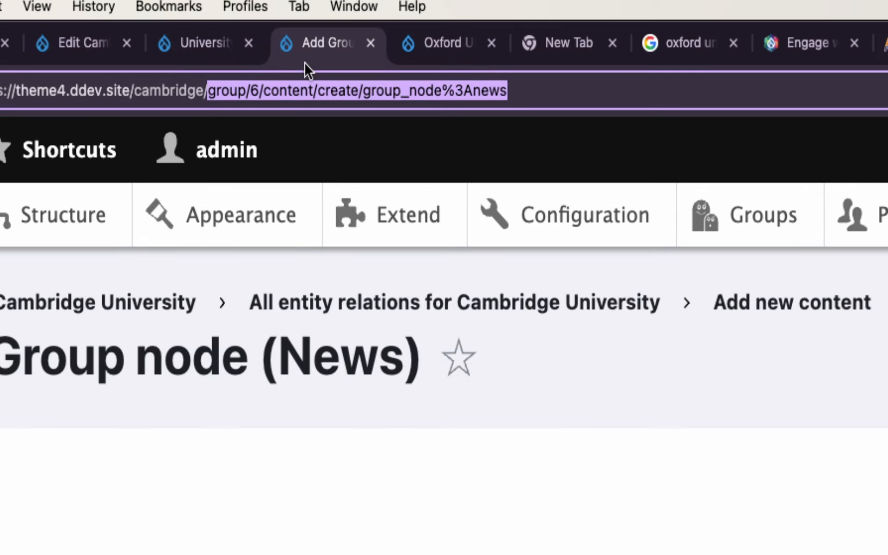
double_click(250, 92)
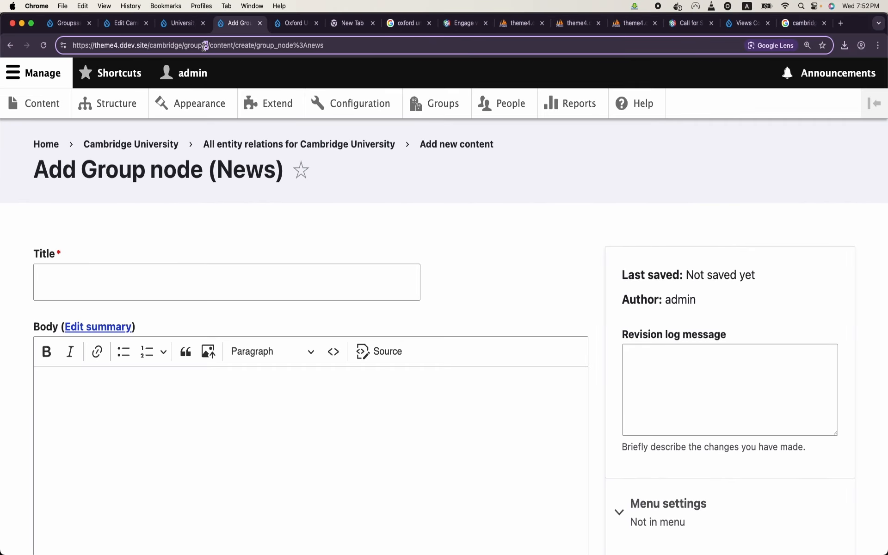
left_click(112, 113)
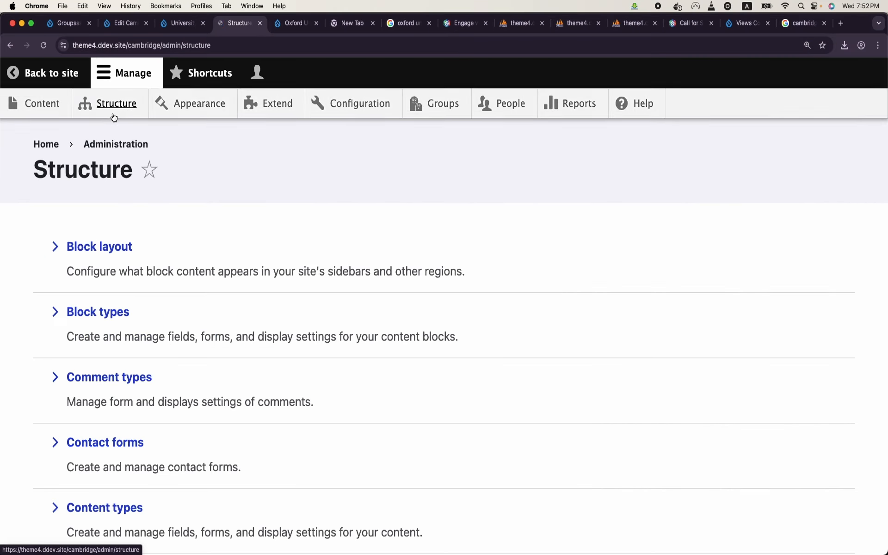
Step: Start a new view named 'All University' with a page display
scroll(131, 256, "down", 10)
left_click(84, 417)
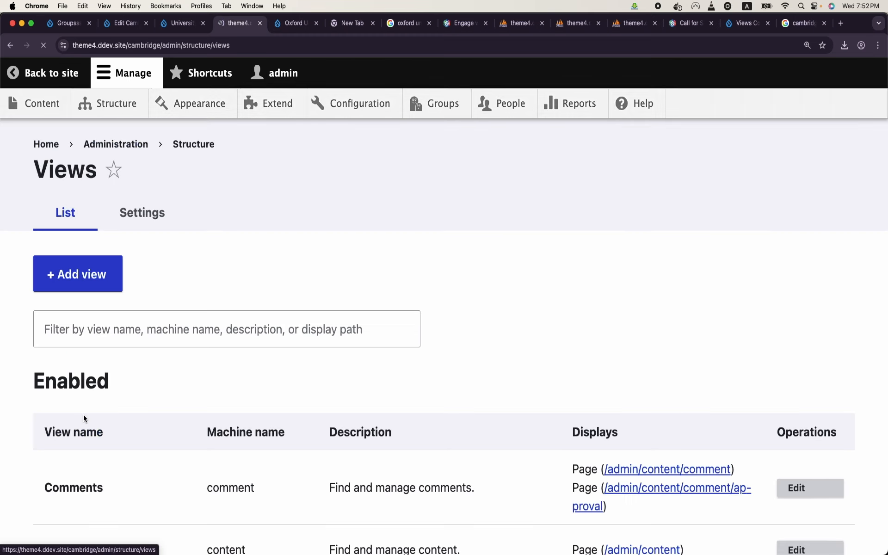
left_click(103, 277)
left_click(116, 323)
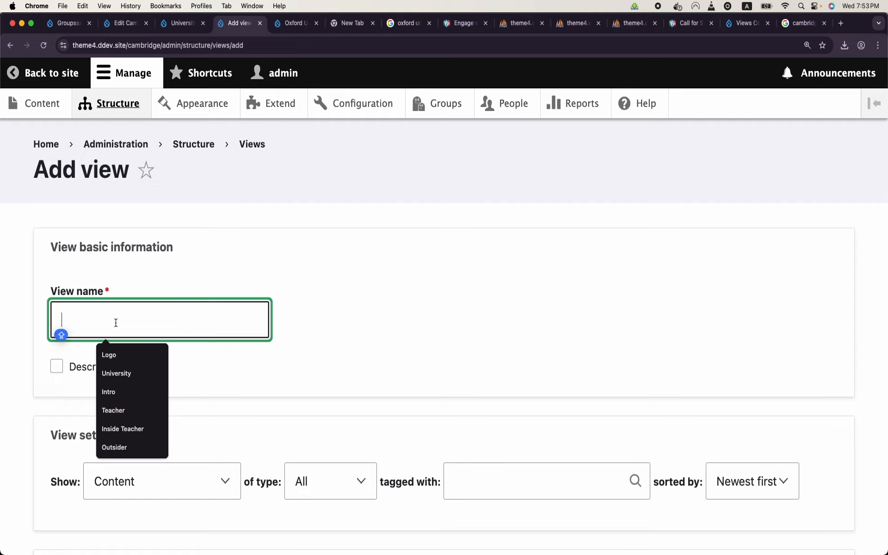
type("All G")
key("BackSpace")
key("BackSpace")
type("University")
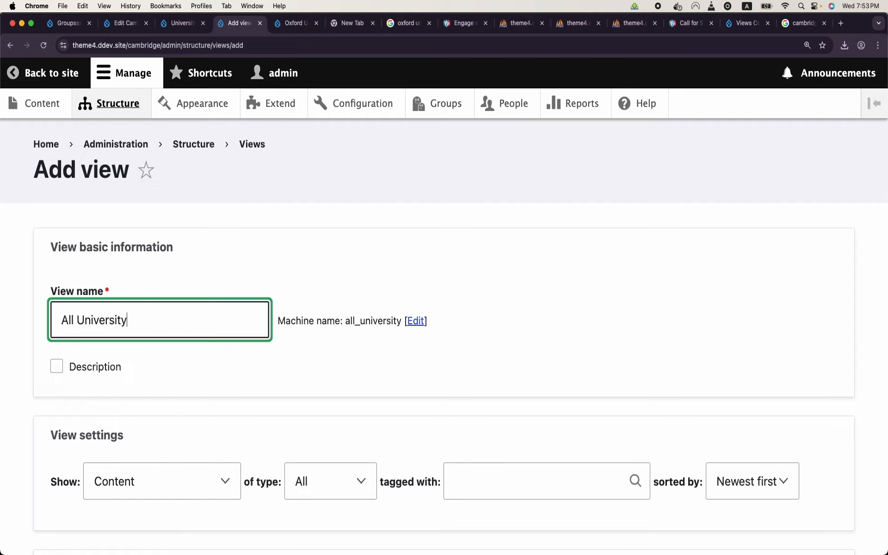
scroll(444, 323, "down", 2)
scroll(85, 335, "down", 3)
left_click(78, 374)
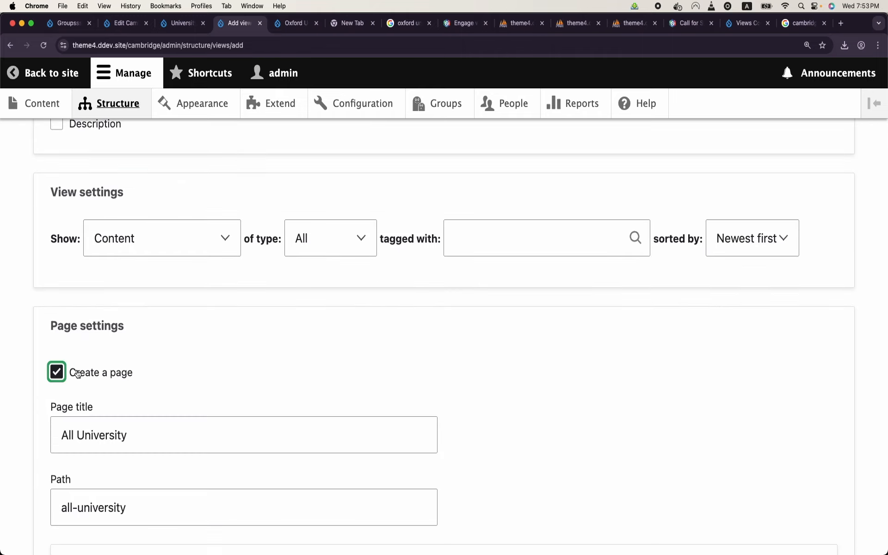
scroll(78, 374, "down", 1)
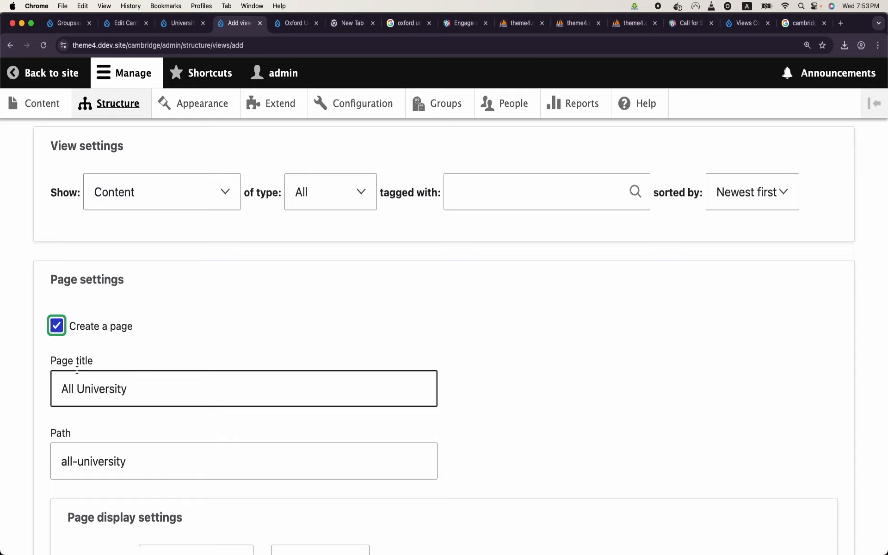
scroll(77, 370, "down", 5)
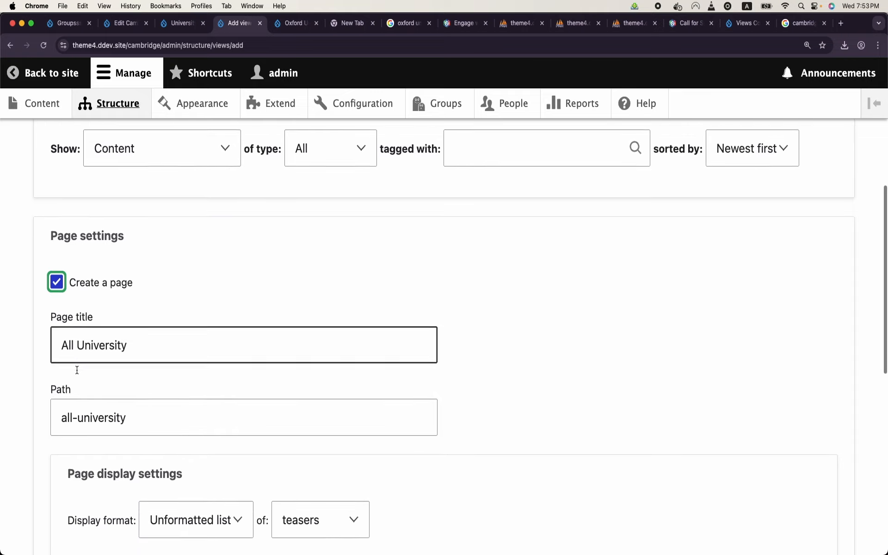
Step: Set the page path to admin/all-university with Table format, then save and edit
left_click(77, 371)
left_click(76, 370)
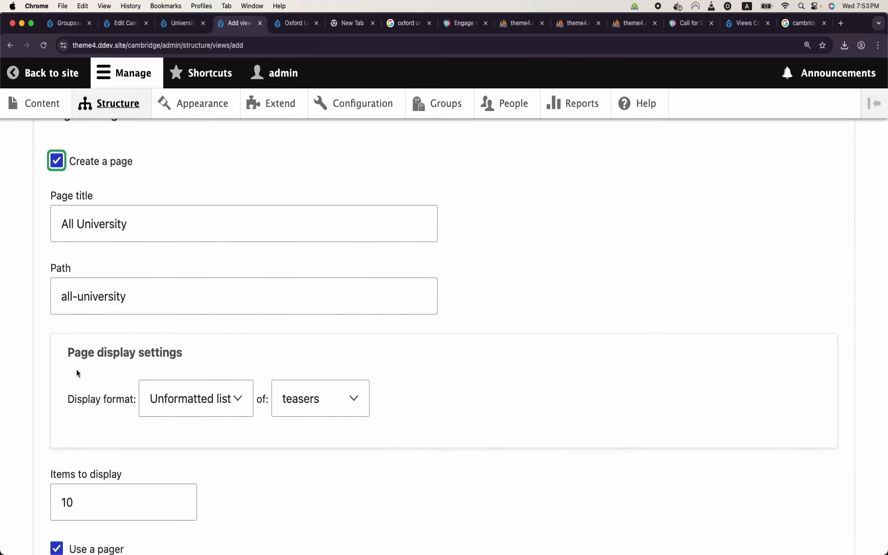
left_click(101, 293)
left_click(66, 297)
type("admin/")
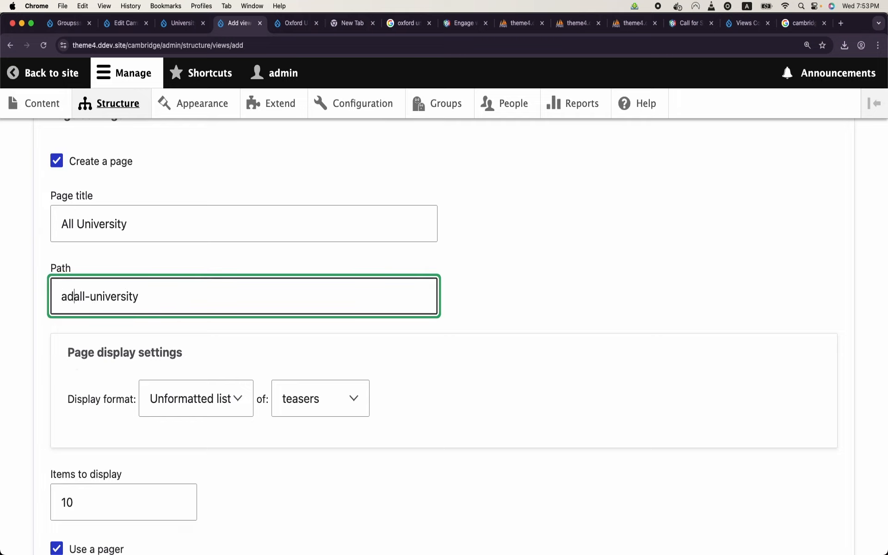
triple_click(82, 301)
left_click(82, 301)
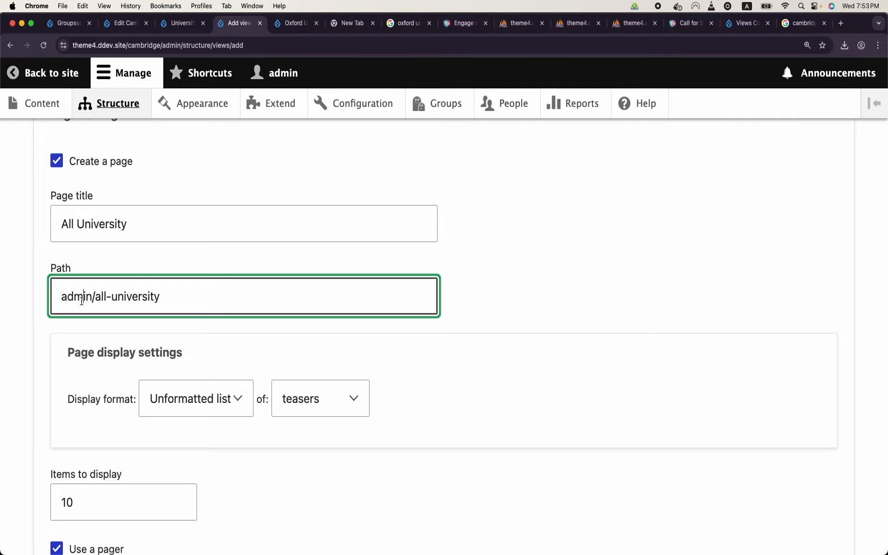
scroll(82, 301, "down", 3)
left_click(164, 311)
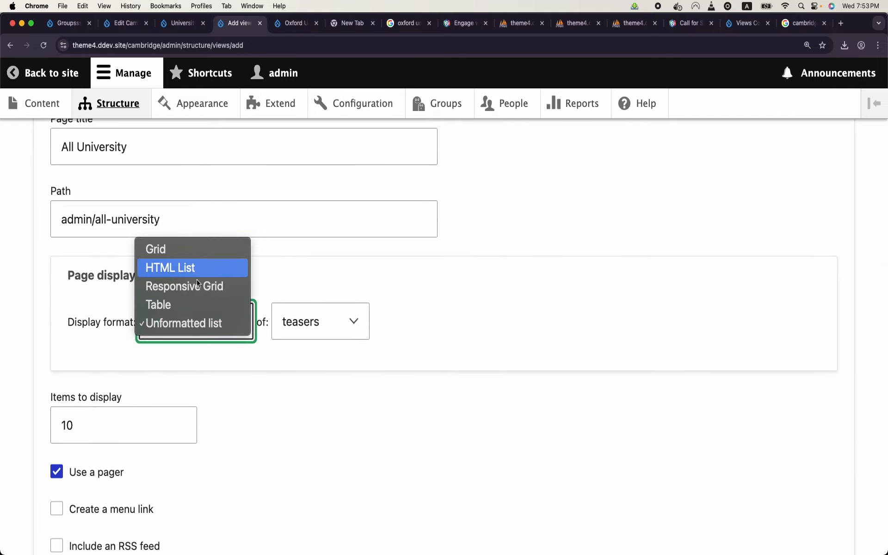
left_click(193, 302)
scroll(124, 421, "down", 8)
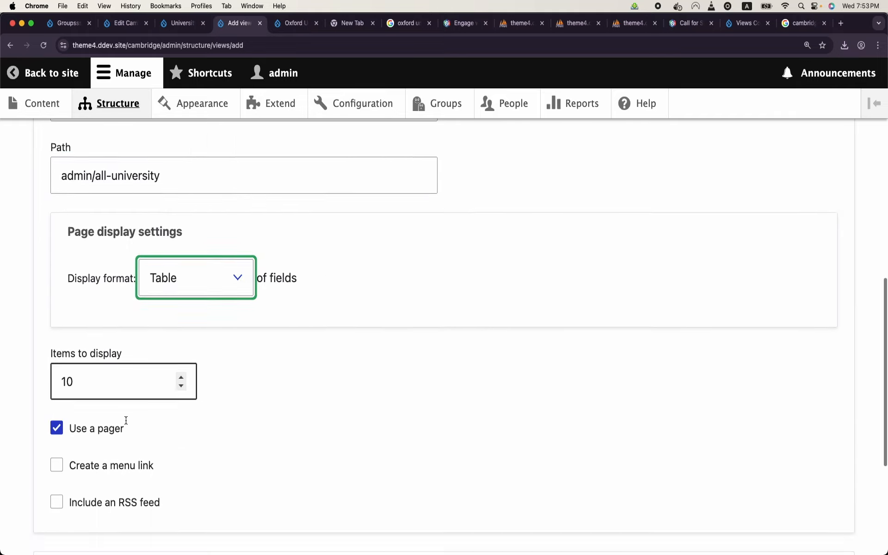
left_click(105, 501)
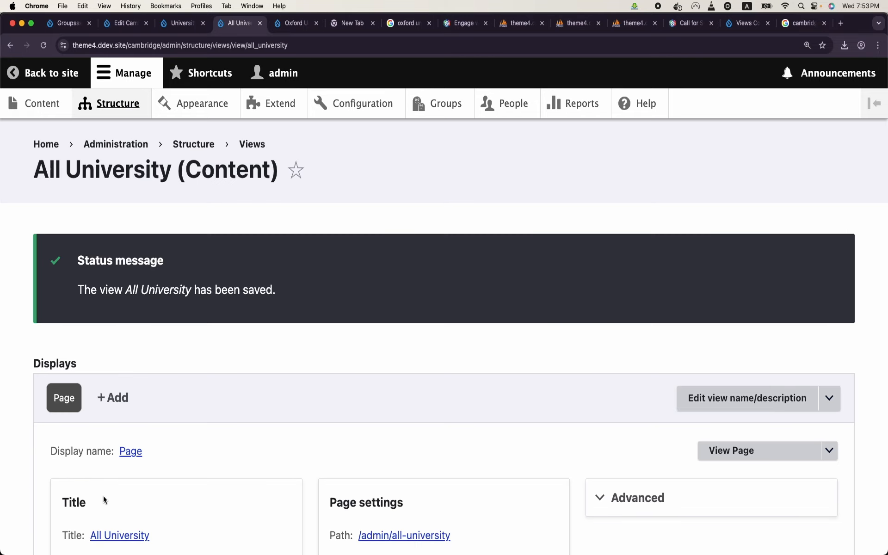
Step: Change the view's page path to admin/all-universities and apply it
scroll(241, 348, "down", 5)
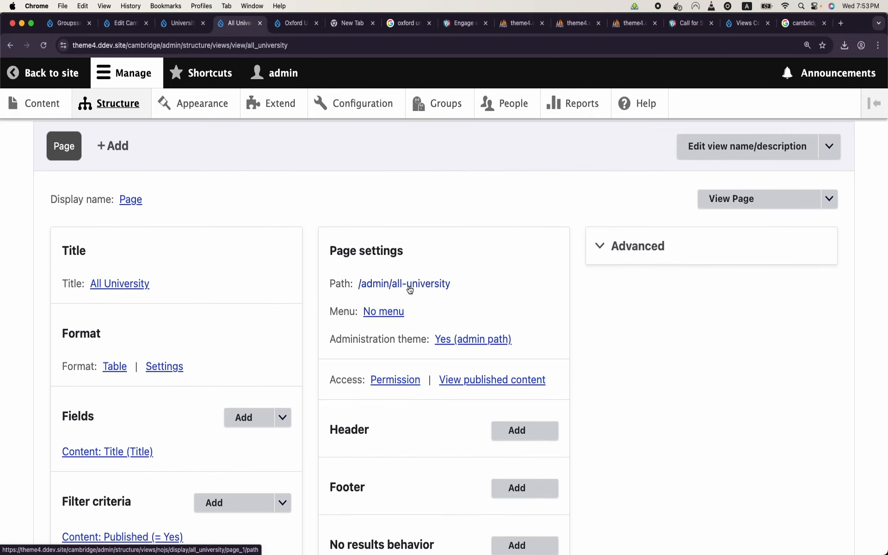
left_click(434, 291)
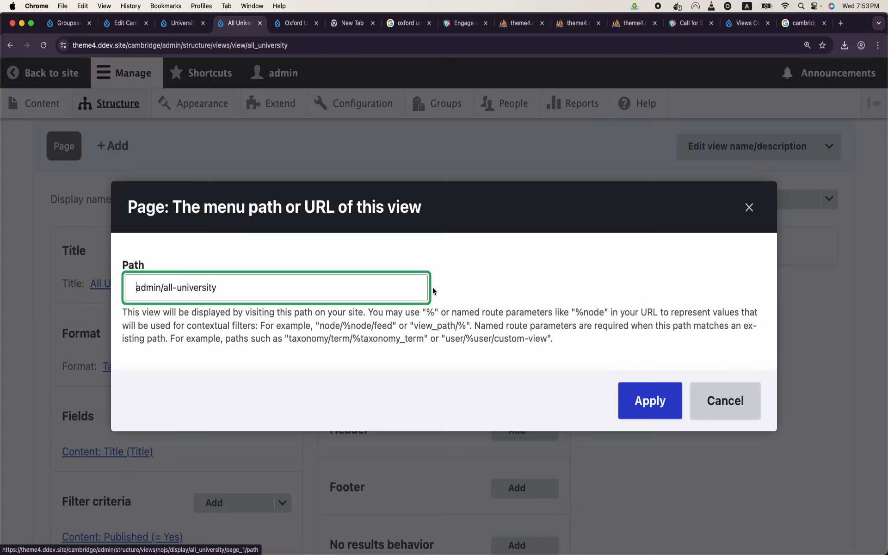
key("BackSpace")
type("s")
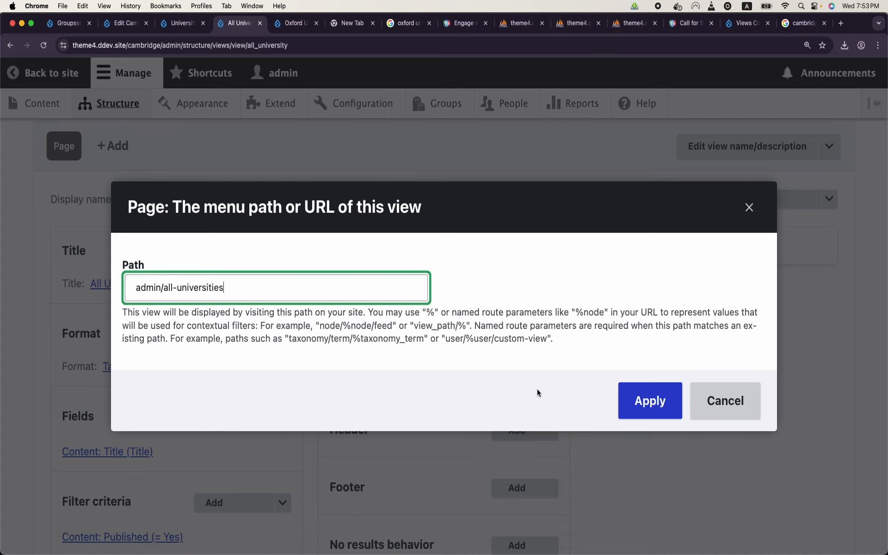
left_click(650, 401)
scroll(338, 365, "down", 6)
scroll(339, 368, "up", 2)
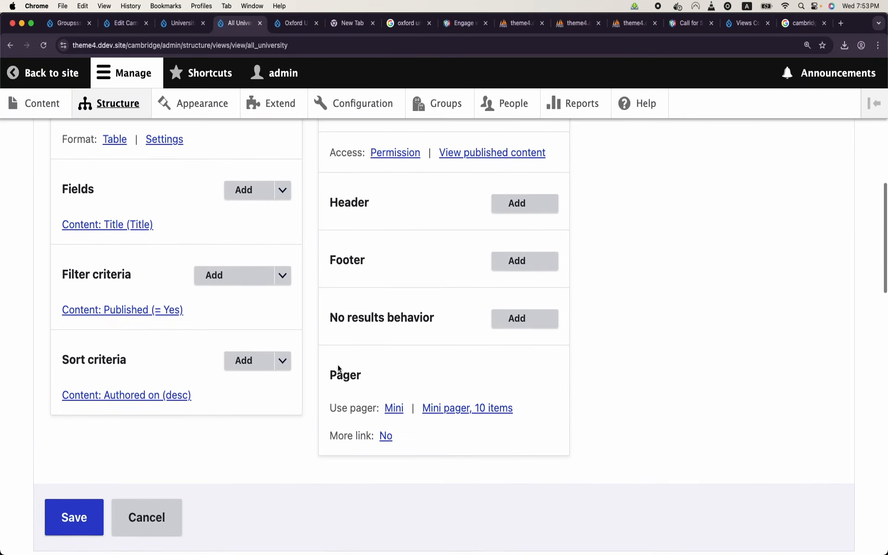
scroll(119, 318, "down", 15)
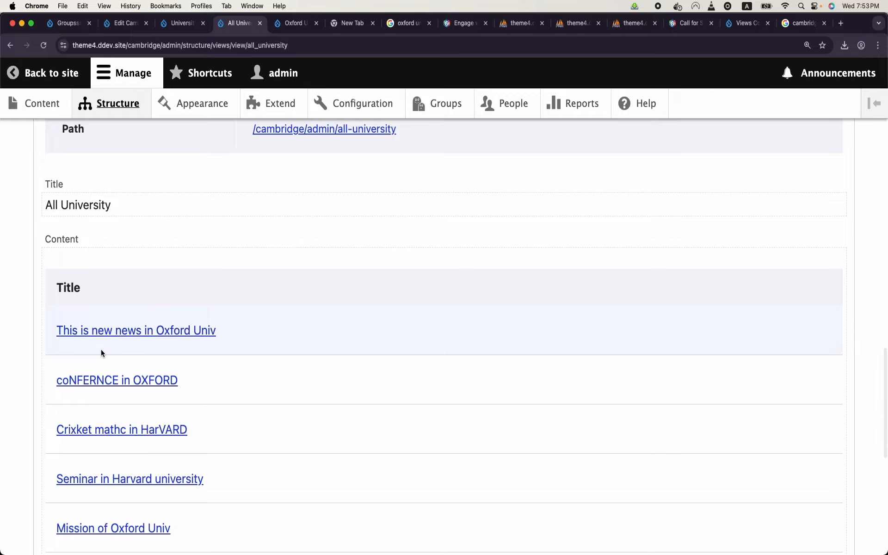
scroll(101, 349, "down", 3)
scroll(101, 349, "up", 9)
scroll(101, 349, "up", 15)
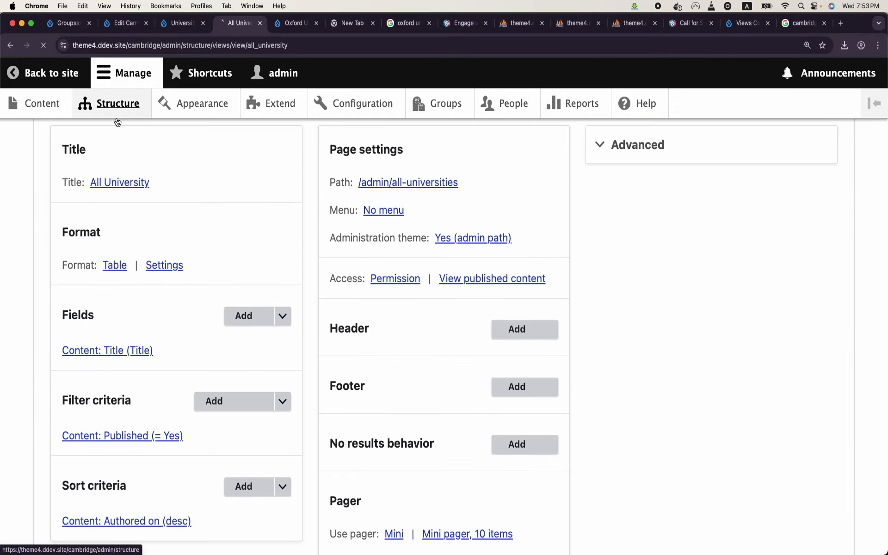
left_click(117, 121)
scroll(109, 262, "down", 10)
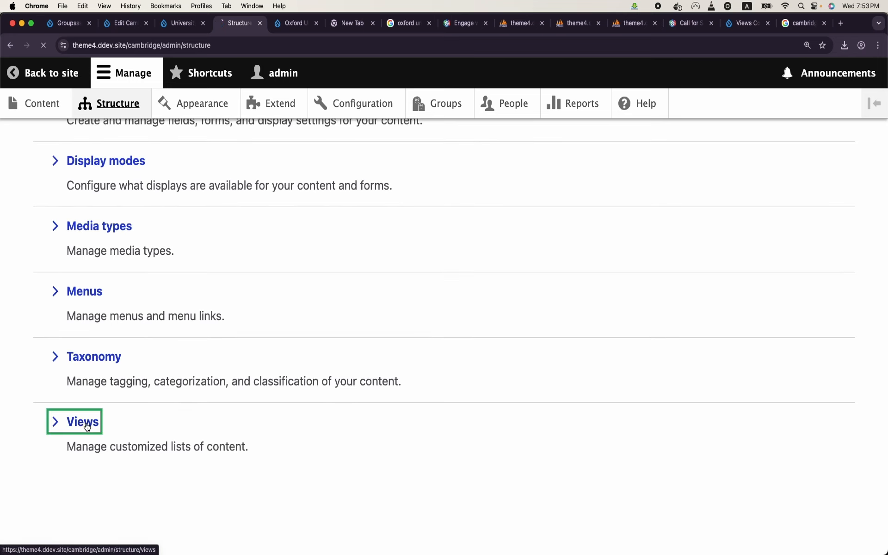
Step: Start a new view named 'All Universities' that shows Groups of type University
left_click(82, 422)
left_click(95, 283)
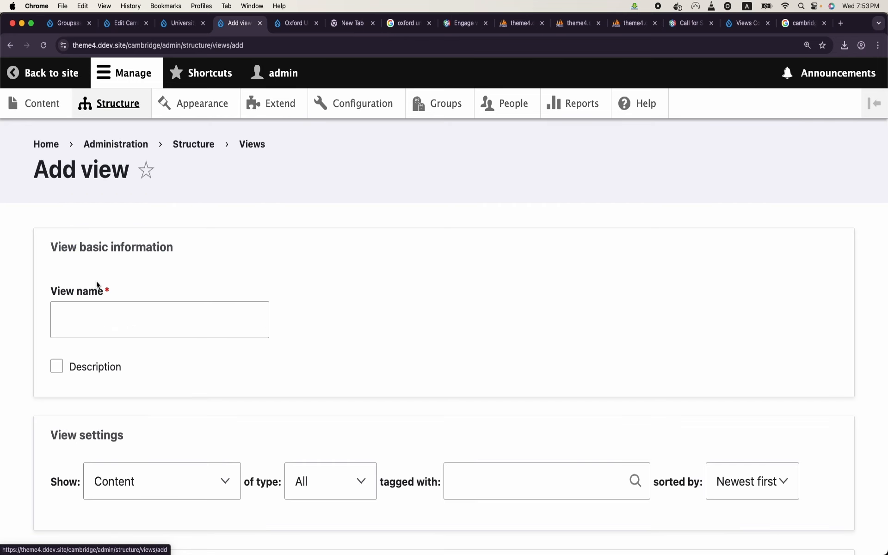
left_click(101, 314)
type("All Universities")
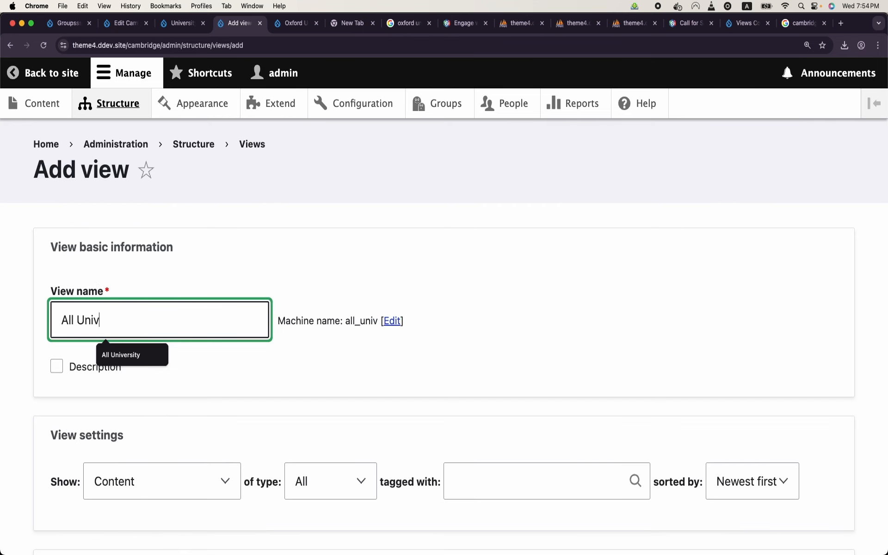
scroll(444, 324, "down", 1)
scroll(145, 189, "down", 5)
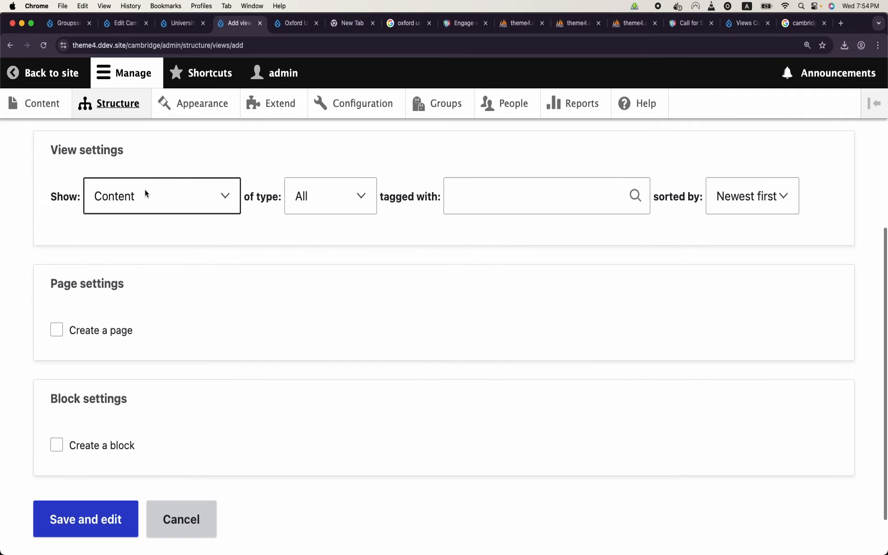
left_click(160, 183)
left_click(147, 299)
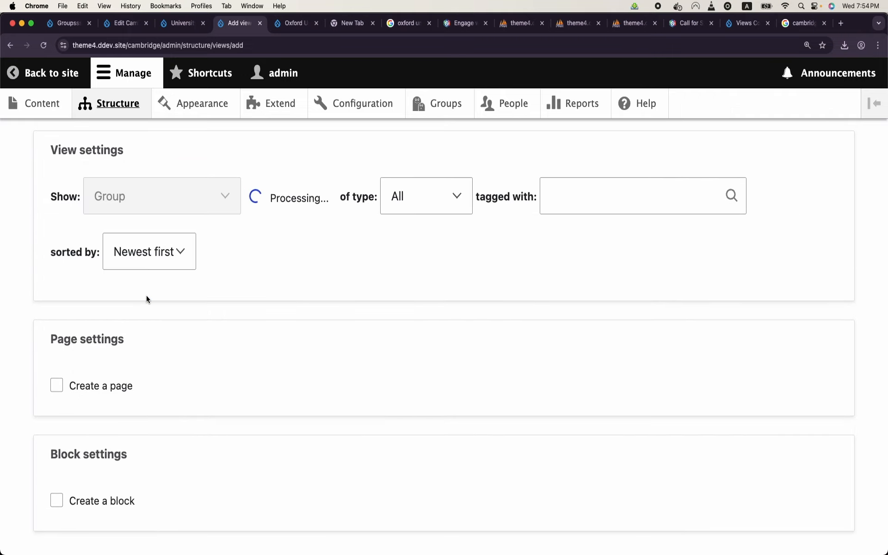
left_click(319, 253)
left_click(324, 292)
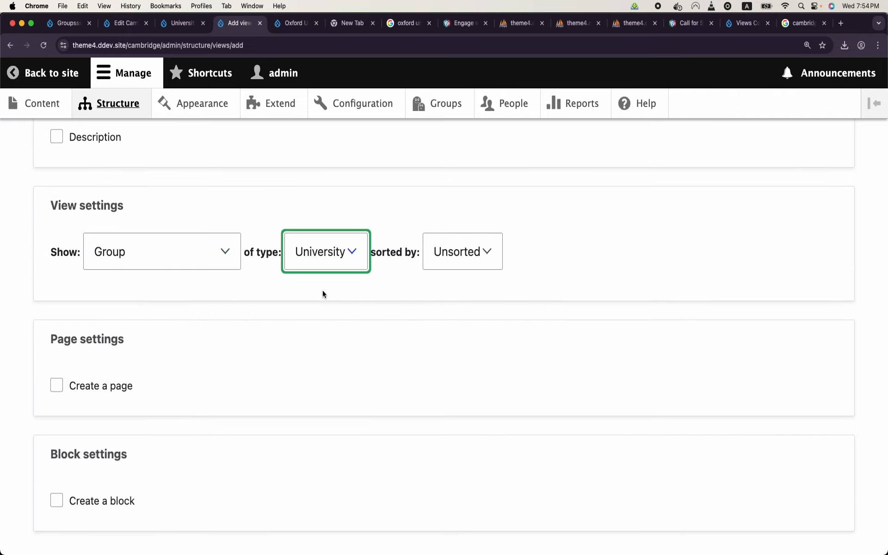
Step: Create a Table page at /admin/universities for the view and save it
left_click(123, 392)
scroll(124, 396, "down", 3)
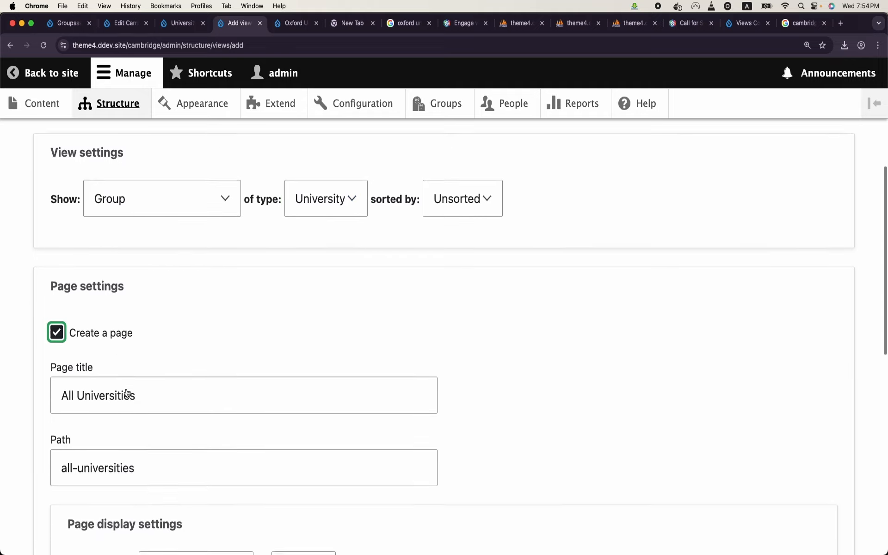
double_click(115, 433)
key("super+a")
type("/adminu")
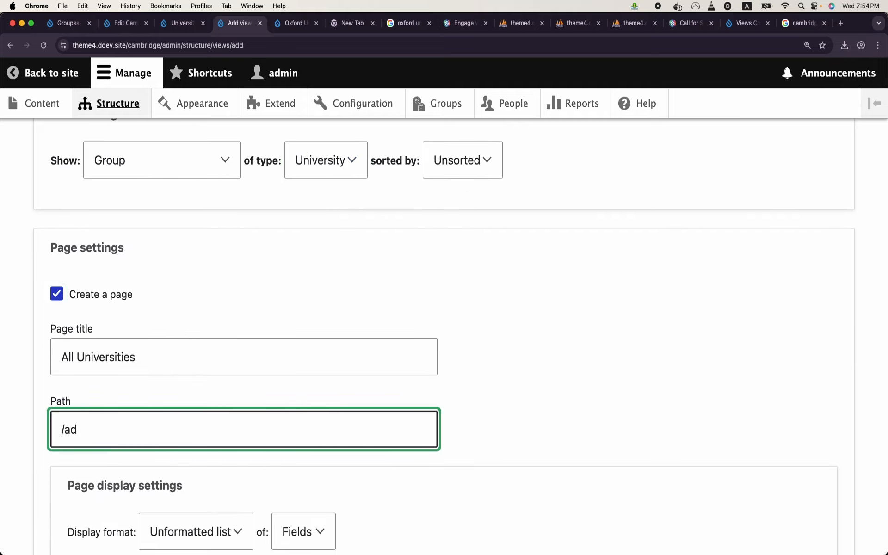
key("BackSpace")
type("/universitie")
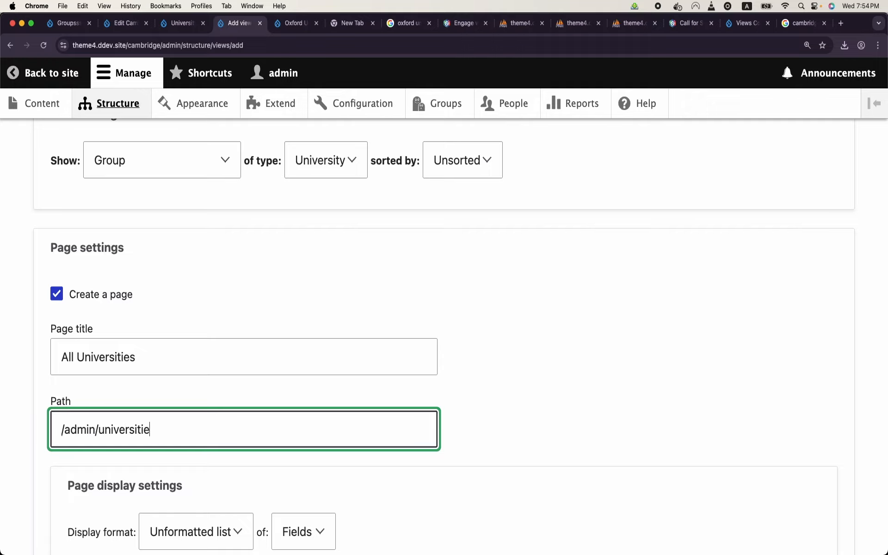
type("s")
scroll(115, 435, "down", 5)
scroll(115, 435, "down", 3)
scroll(115, 437, "down", 4)
scroll(115, 438, "up", 5)
left_click(207, 278)
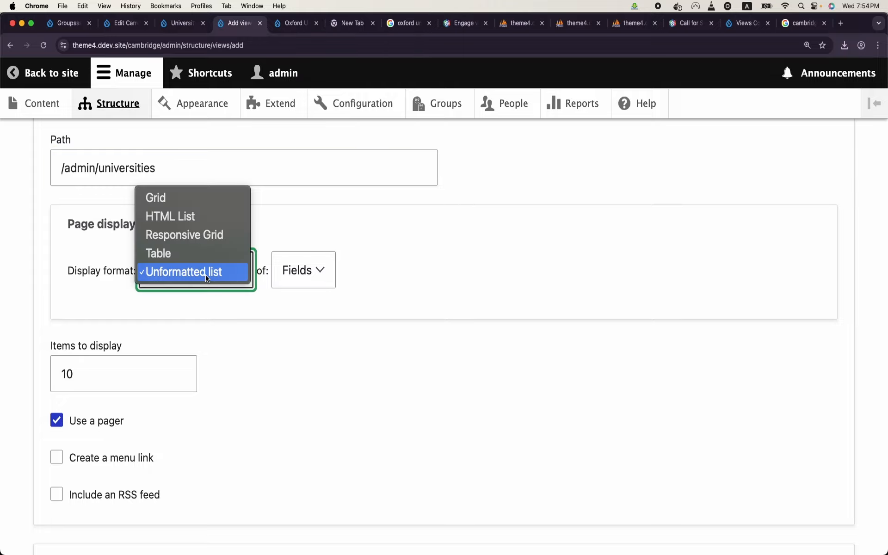
left_click(176, 253)
scroll(218, 360, "down", 3)
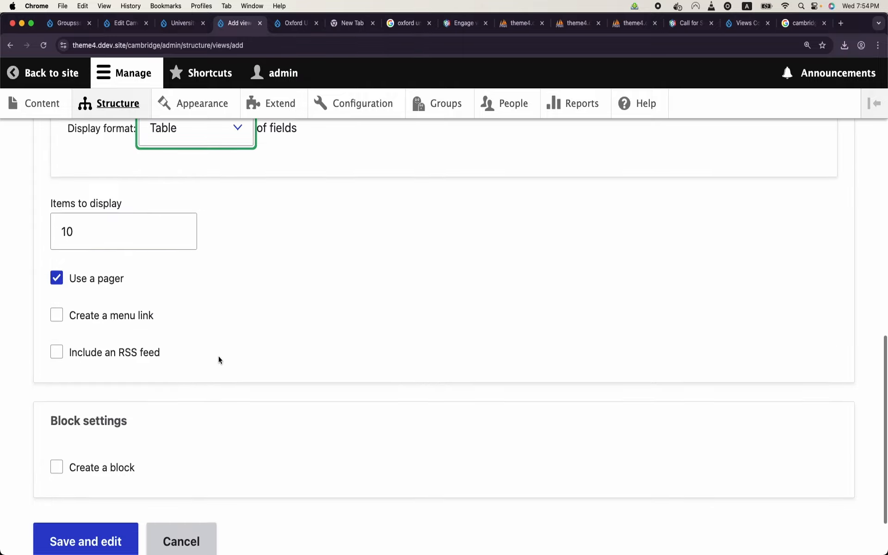
left_click(110, 519)
scroll(200, 376, "down", 10)
scroll(199, 374, "down", 8)
scroll(92, 398, "up", 10)
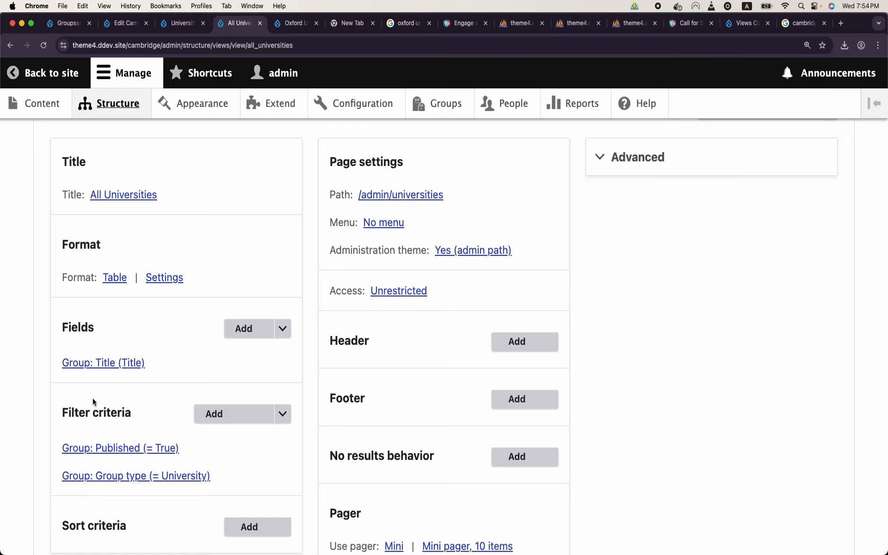
Step: Add a Custom text field to the All Universities view
left_click(228, 326)
left_click(263, 194)
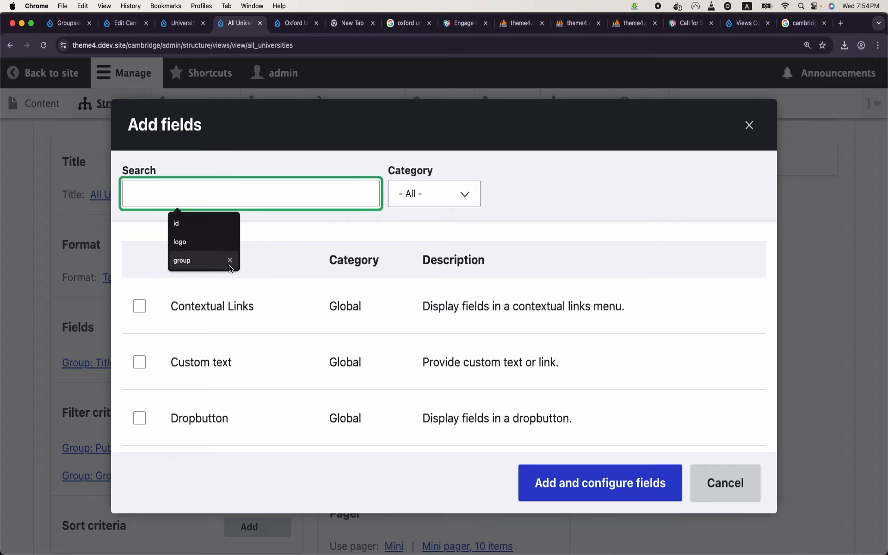
left_click(139, 363)
left_click(581, 482)
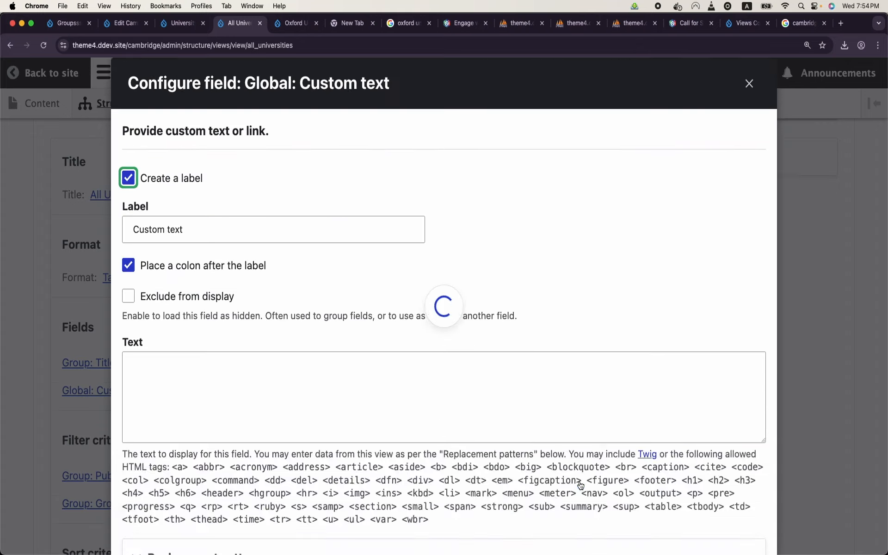
left_click(323, 413)
scroll(324, 413, "down", 3)
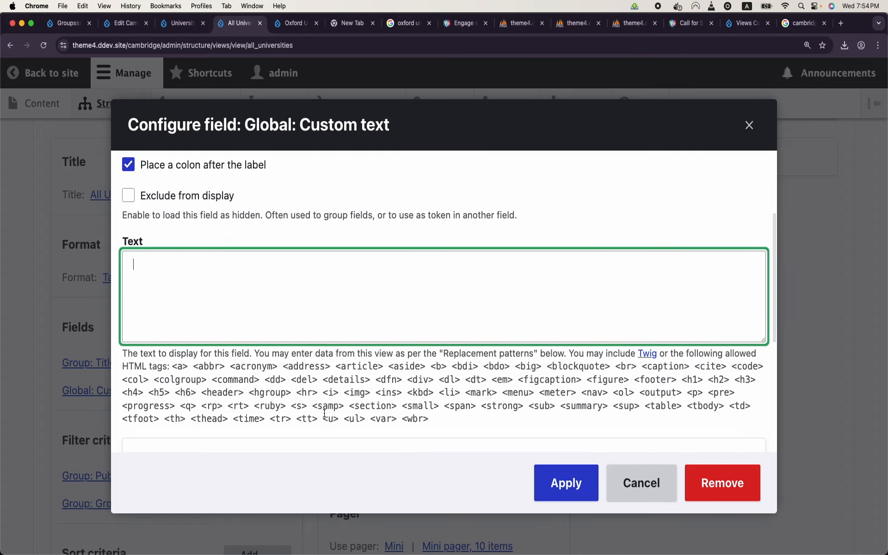
scroll(324, 414, "down", 1)
scroll(355, 323, "up", 3)
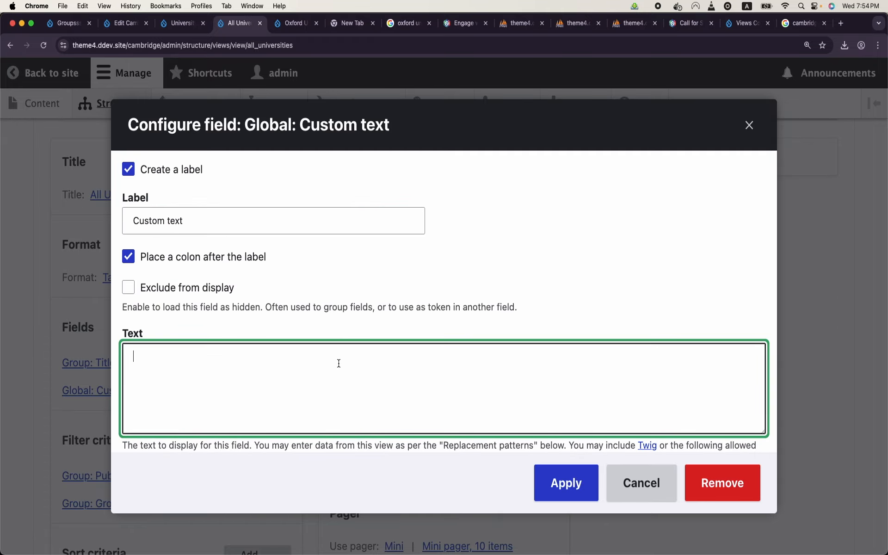
Step: Set the custom text to an 'Add News' link to /group/6/content/create/group_node%3Anews and apply it
type("<a href=\"/group/6/content/create/group_node%3Anews\"></a>")
left_click(184, 344)
type("/\"></a>")
type("group/6/content/create/group_node%3Anews")
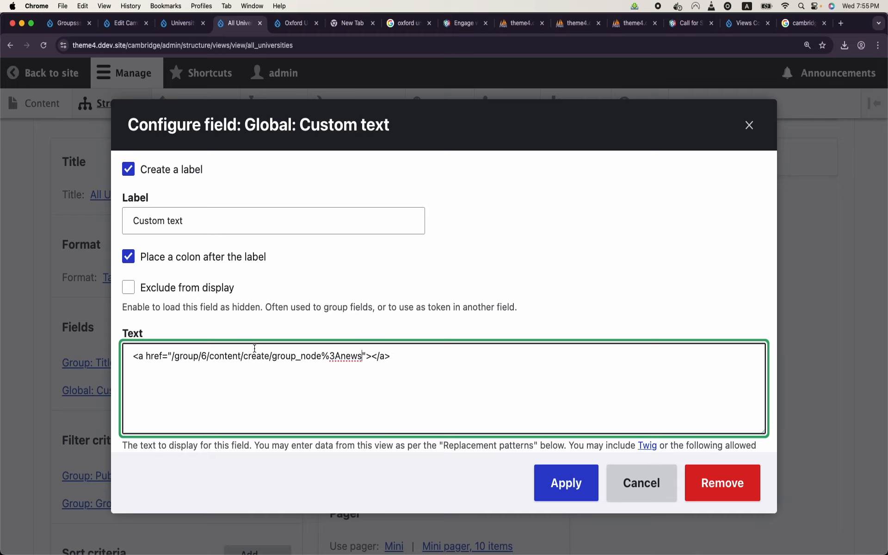
left_click(369, 357)
type("Add News")
left_click_drag(323, 355, 339, 355)
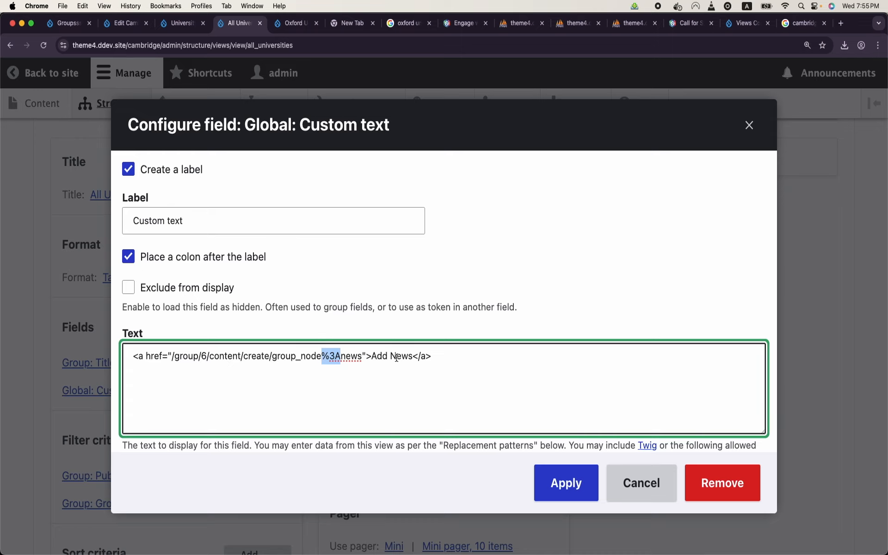
left_click(567, 483)
scroll(380, 428, "down", 4)
scroll(380, 428, "down", 10)
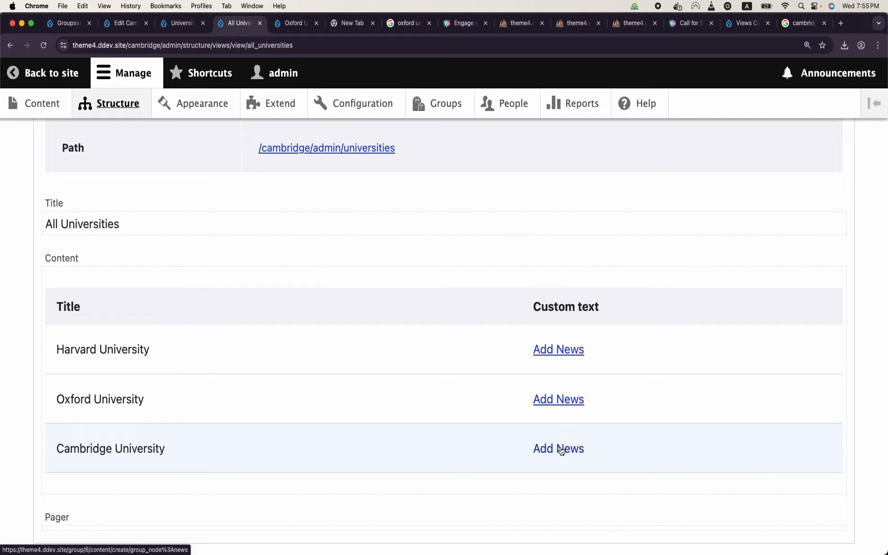
scroll(287, 403, "up", 8)
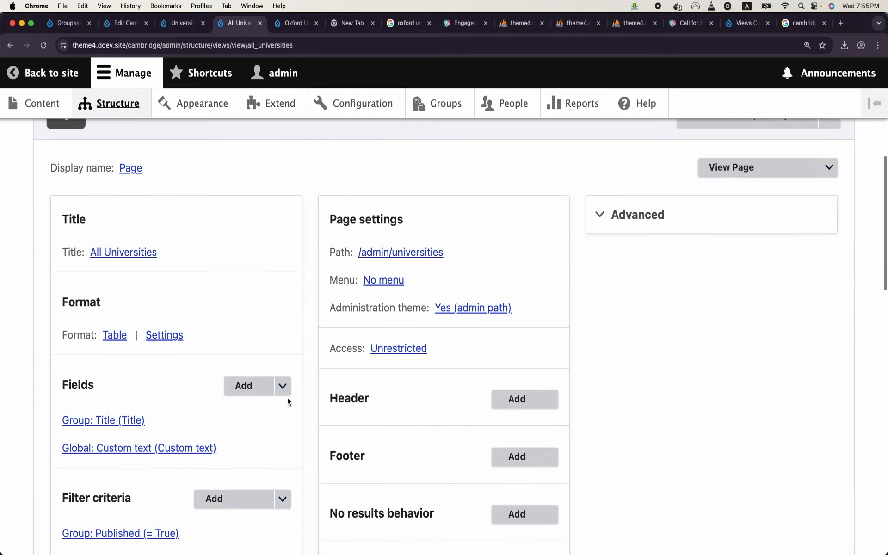
Step: Add the Group ID field to the view with its default settings
left_click(259, 393)
left_click(312, 191)
type("id")
key("BackSpace")
key("BackSpace")
type("d")
key("BackSpace")
type("id")
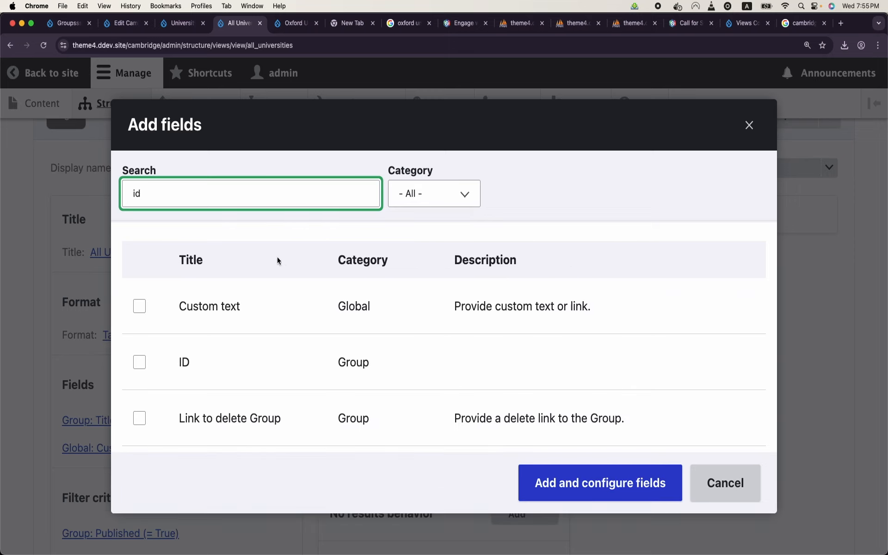
left_click(139, 362)
left_click(581, 490)
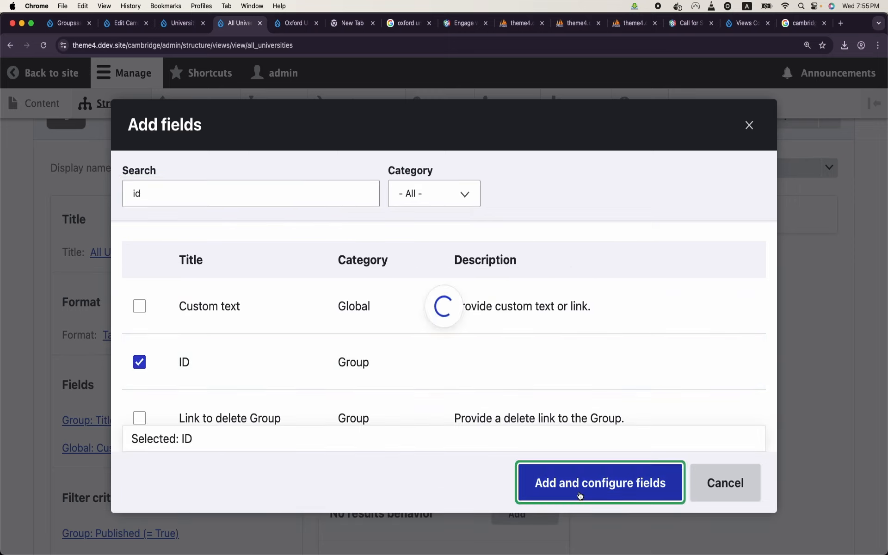
left_click(569, 485)
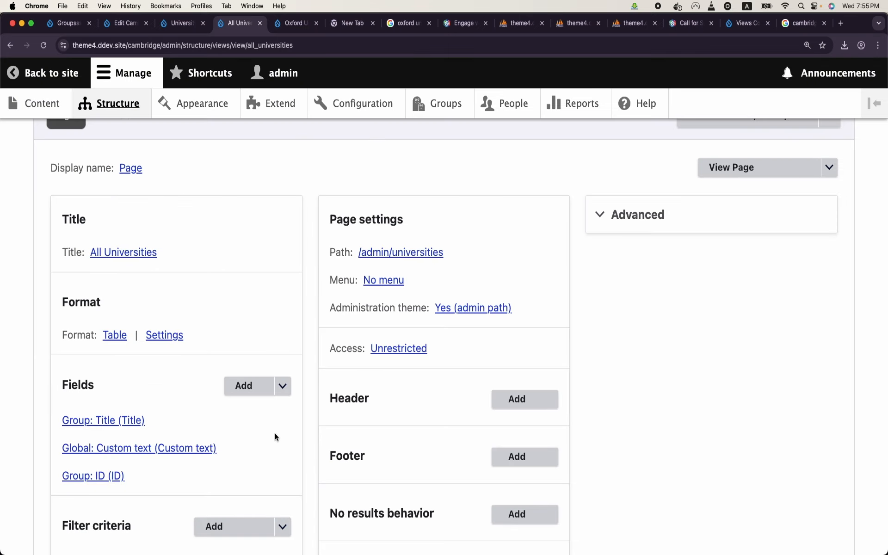
Step: Rearrange the fields so Group: ID comes first
left_click(287, 389)
left_click(260, 403)
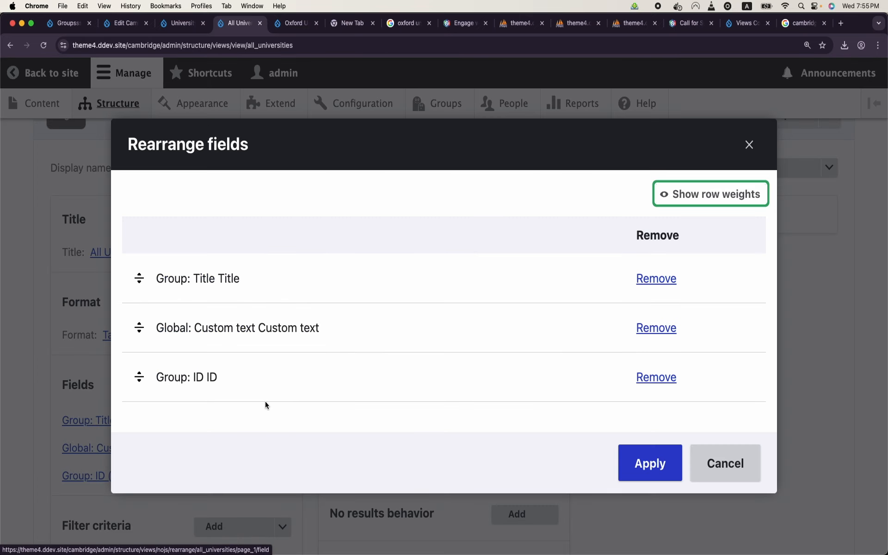
left_click_drag(134, 375, 140, 300)
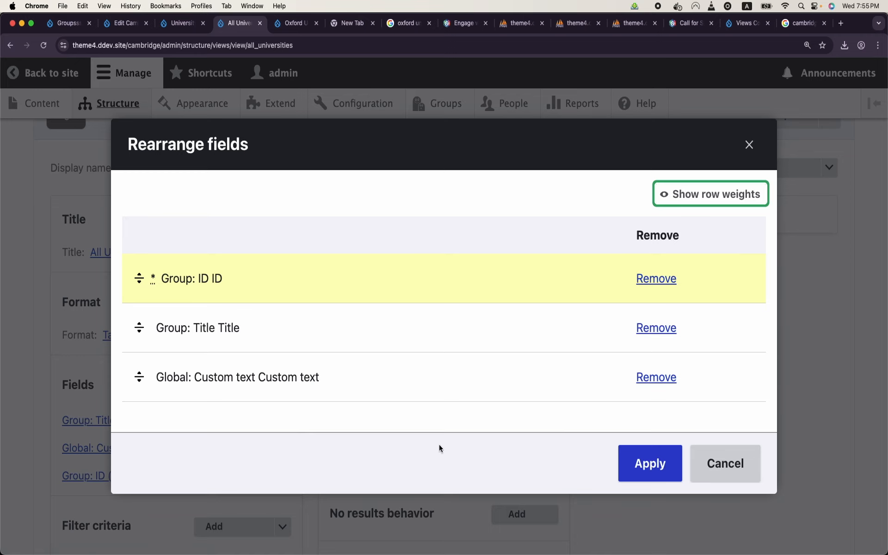
left_click(625, 467)
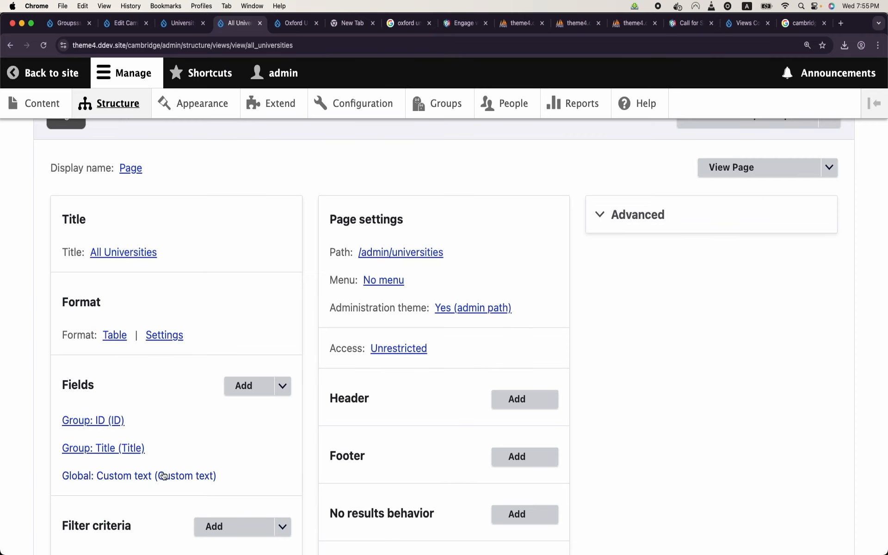
Step: Replace the hard-coded group number in the Add News link with the {{ id }} token and save the view
left_click(162, 480)
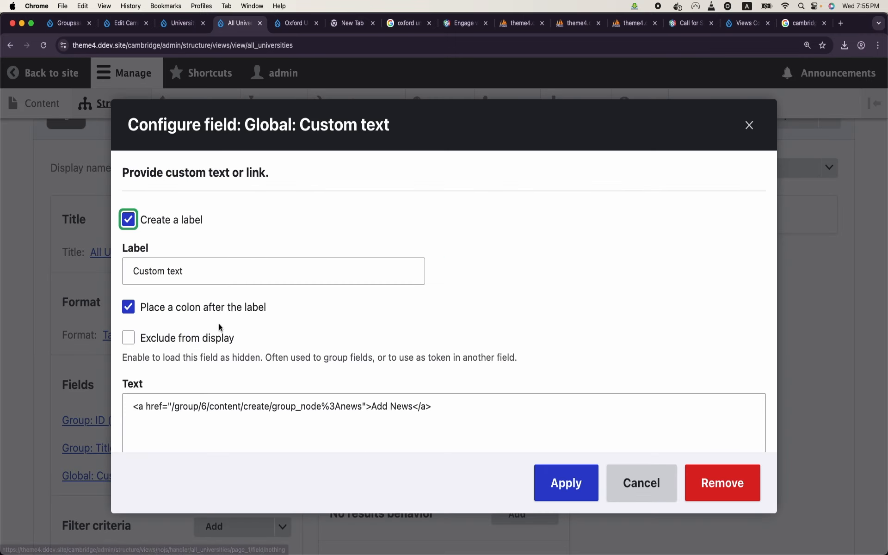
scroll(218, 324, "down", 5)
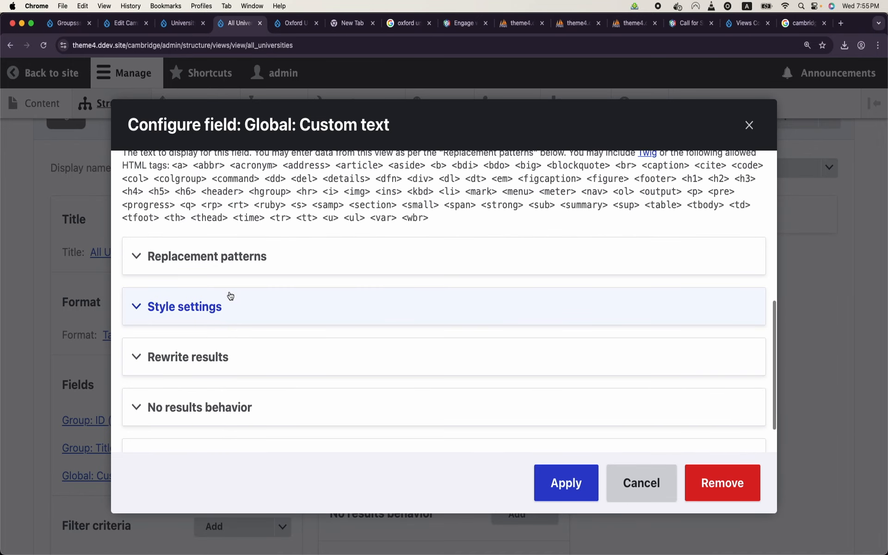
left_click(232, 258)
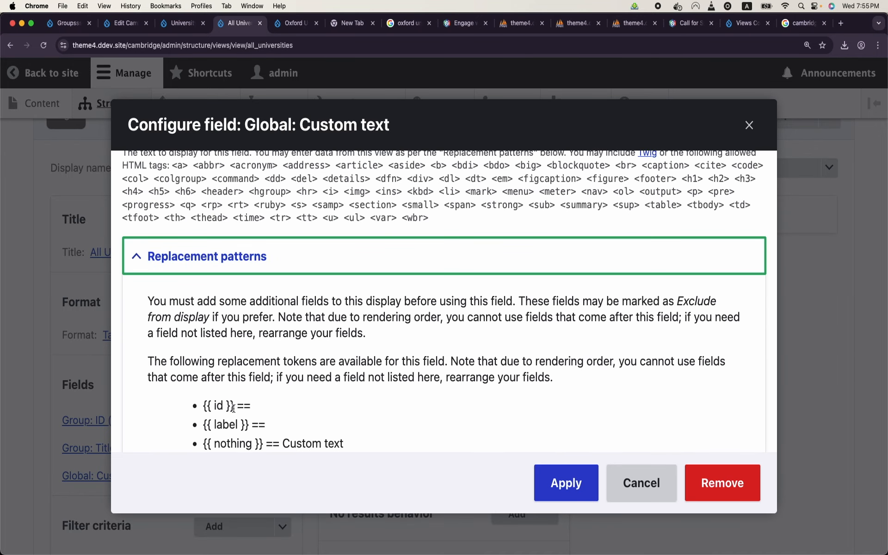
left_click_drag(234, 406, 201, 409)
key("super+c")
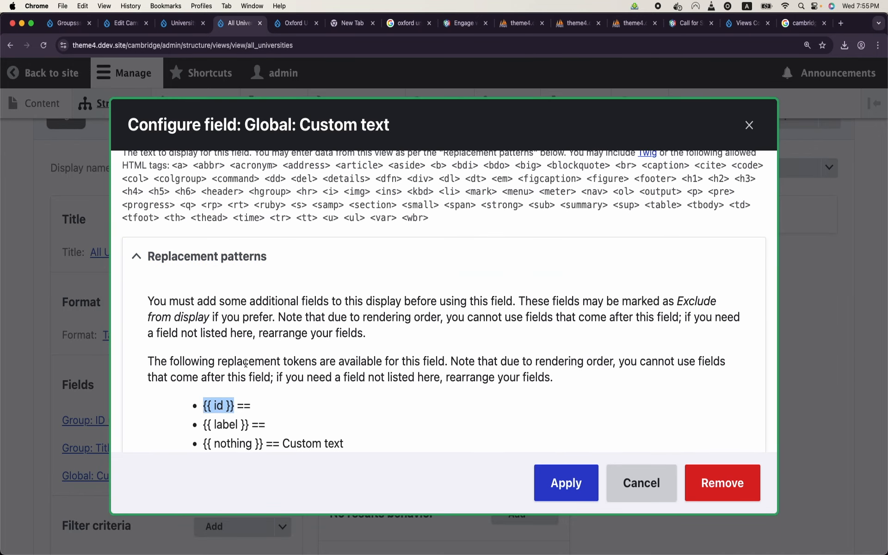
scroll(223, 381, "up", 10)
left_click(202, 403)
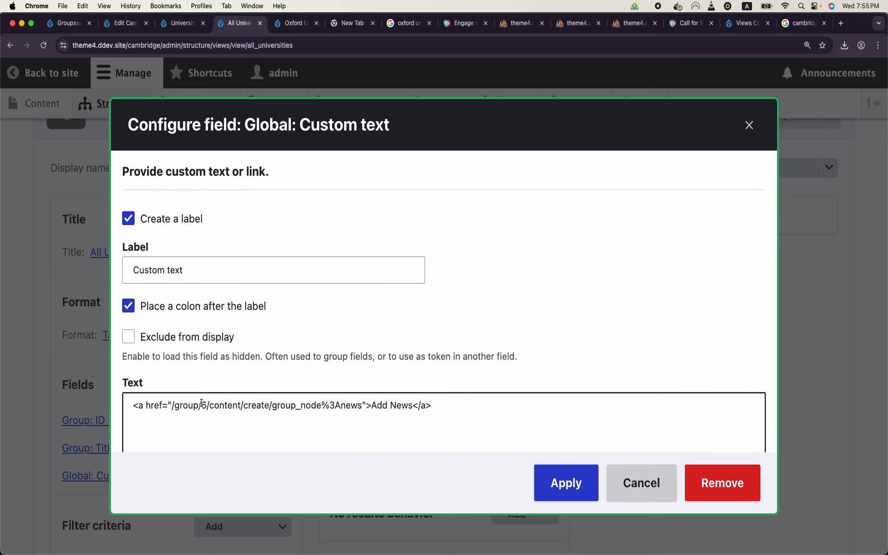
double_click(203, 405)
key("super+v")
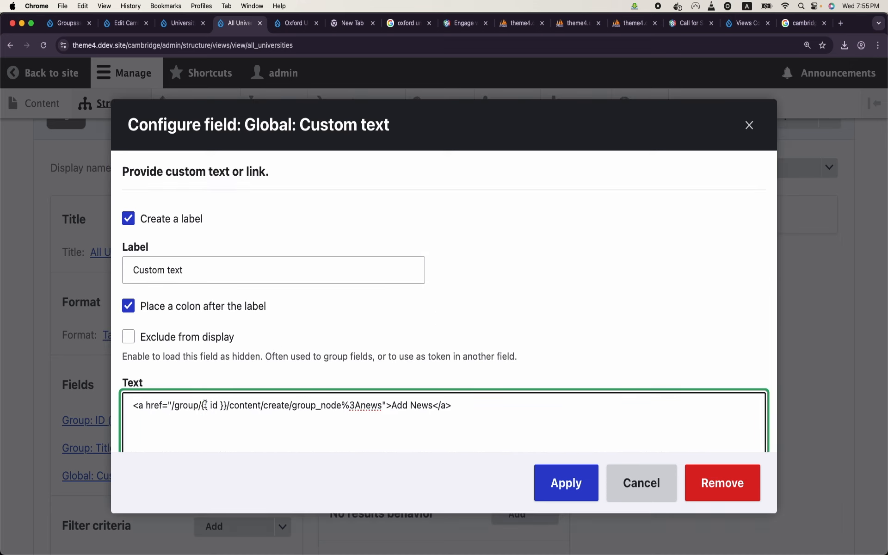
left_click(568, 478)
scroll(302, 410, "down", 6)
left_click(74, 455)
scroll(96, 468, "down", 9)
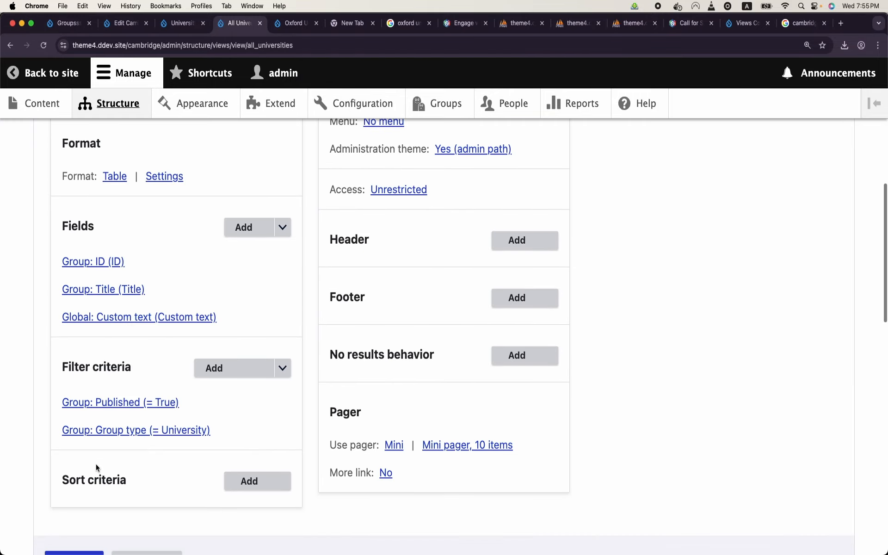
Step: Open the /admin/universities page in a new tab and switch to it
scroll(97, 469, "down", 14)
scroll(96, 469, "down", 5)
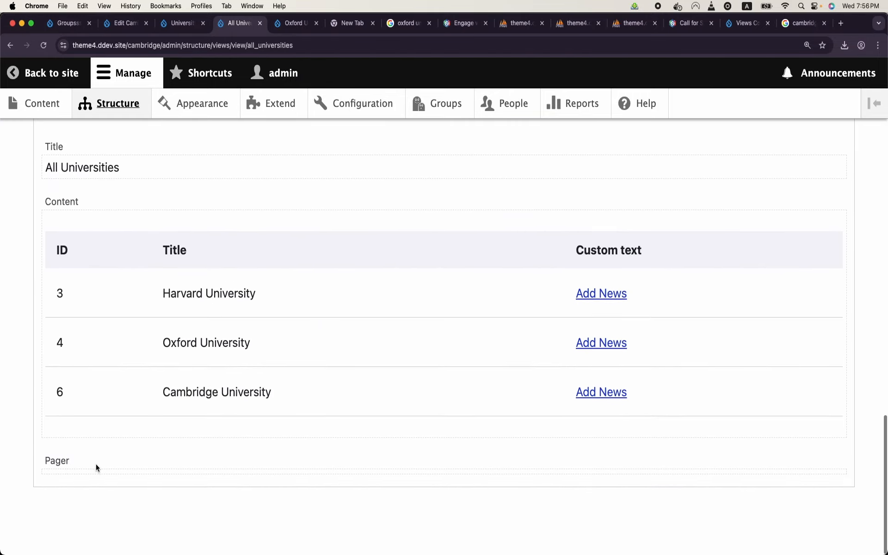
scroll(301, 351, "up", 15)
scroll(301, 351, "up", 3)
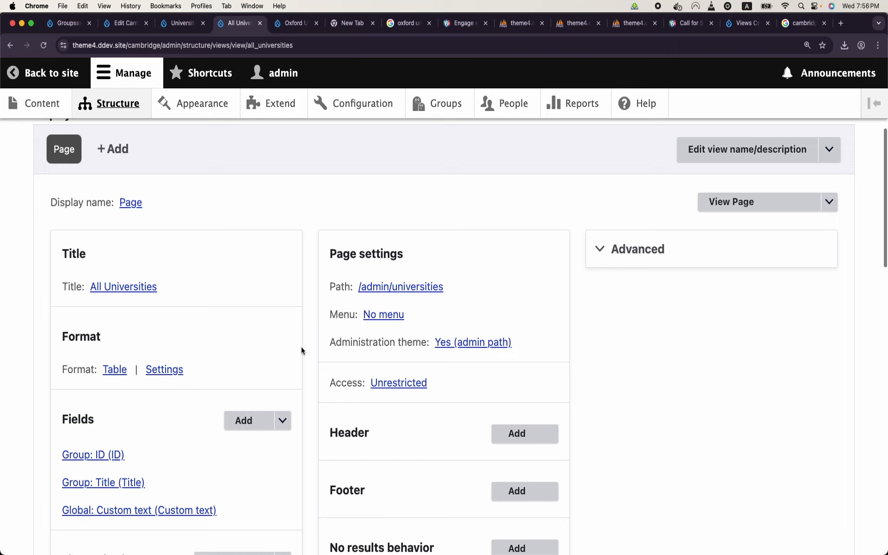
right_click(738, 254)
left_click(761, 256)
left_click(286, 29)
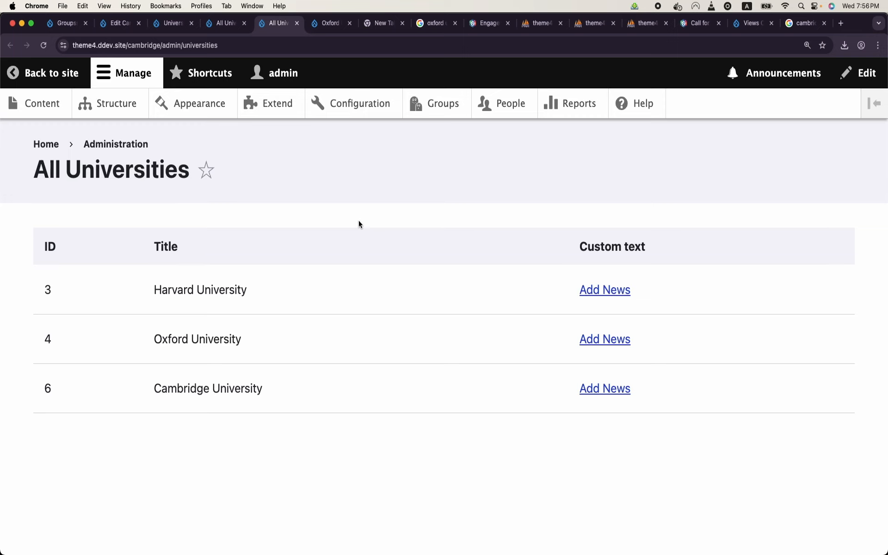
left_click(605, 290)
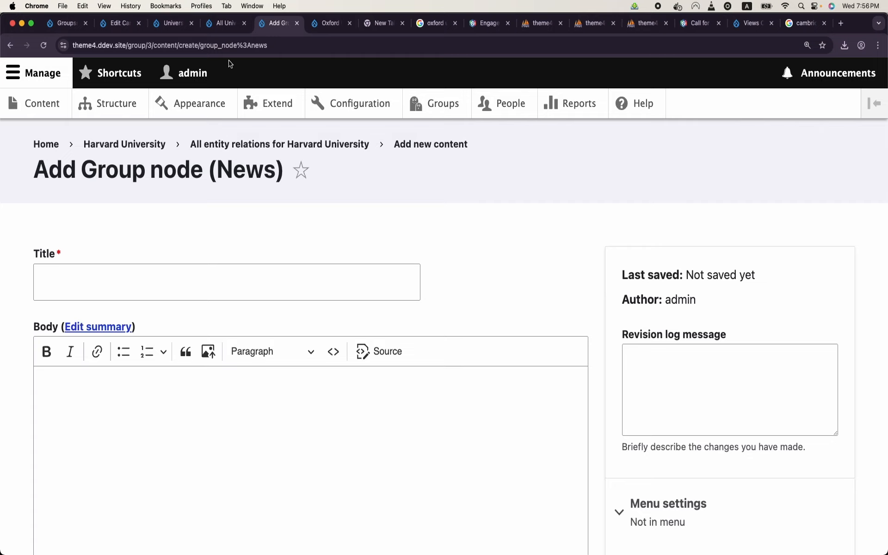
left_click(144, 48)
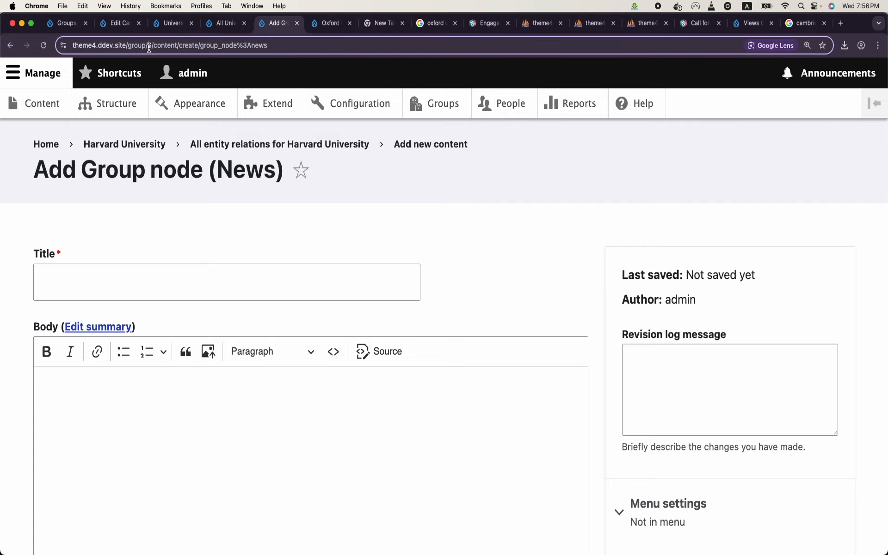
left_click(8, 46)
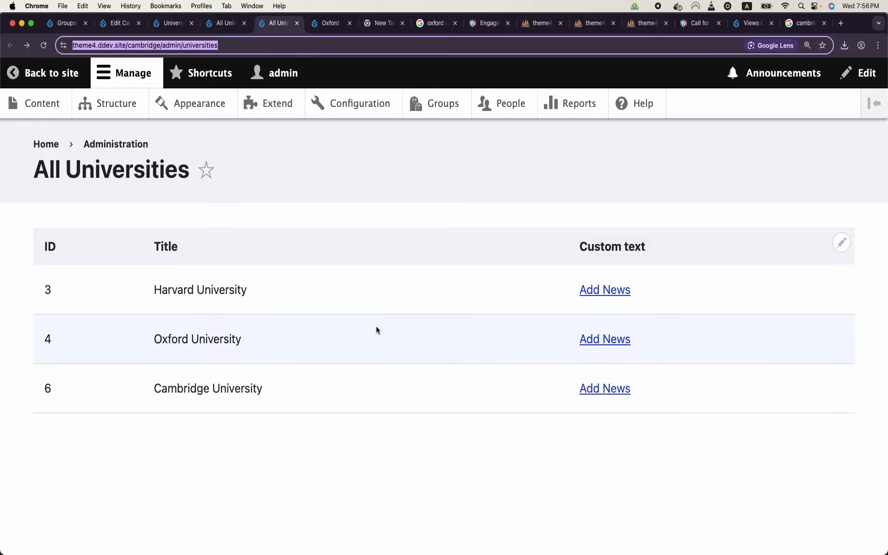
left_click(618, 335)
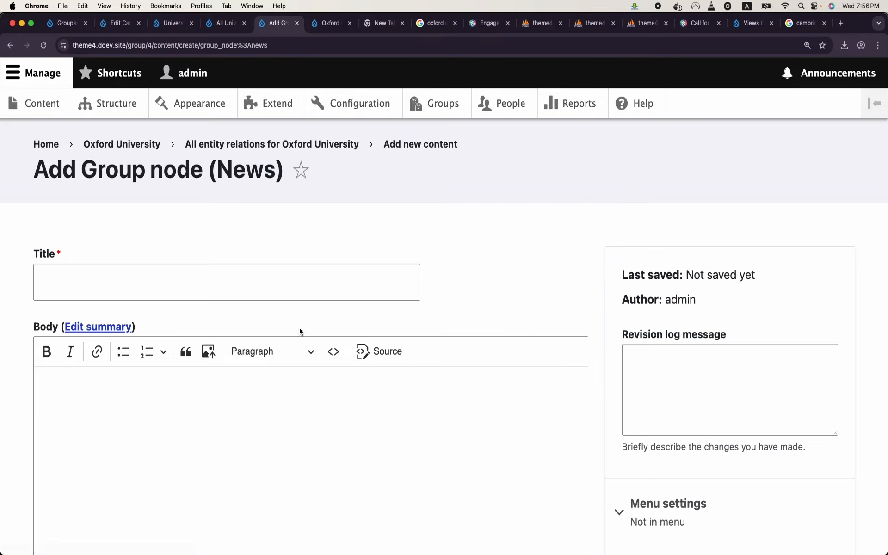
scroll(299, 331, "down", 10)
scroll(300, 332, "up", 9)
left_click(10, 46)
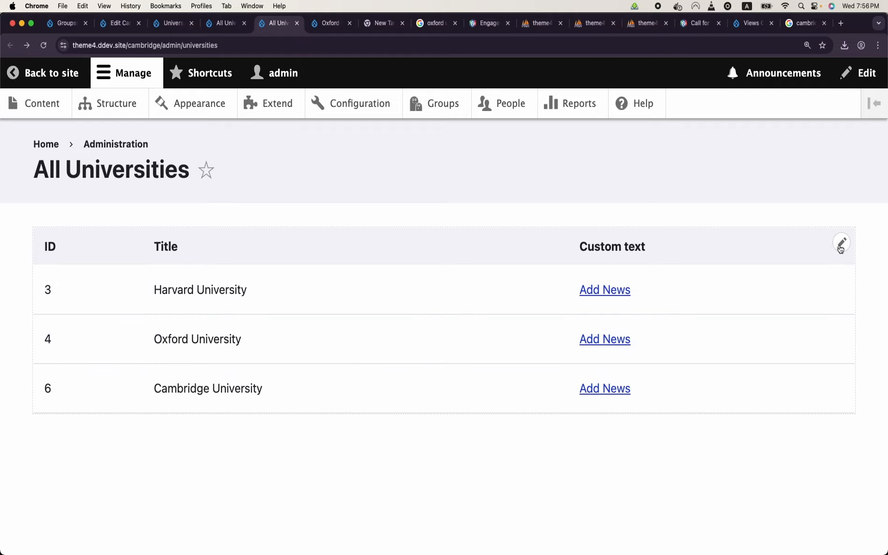
Step: Edit the universities view and add another Custom text field
left_click(842, 244)
left_click(829, 269)
scroll(166, 383, "down", 5)
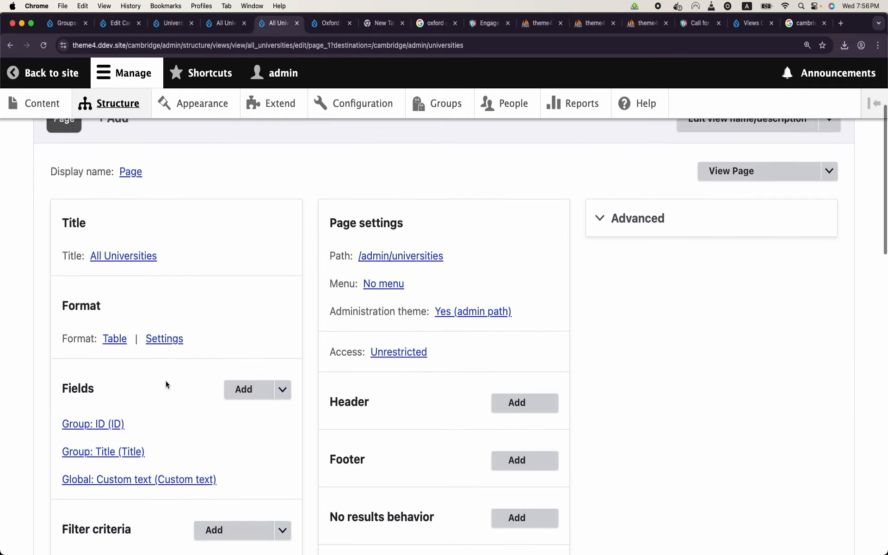
left_click(238, 326)
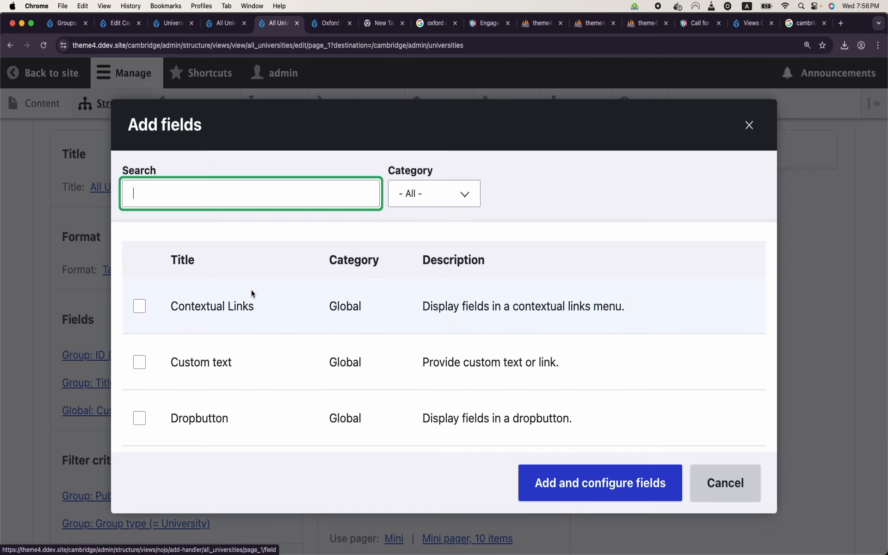
type("custom")
left_click(244, 306)
left_click(597, 416)
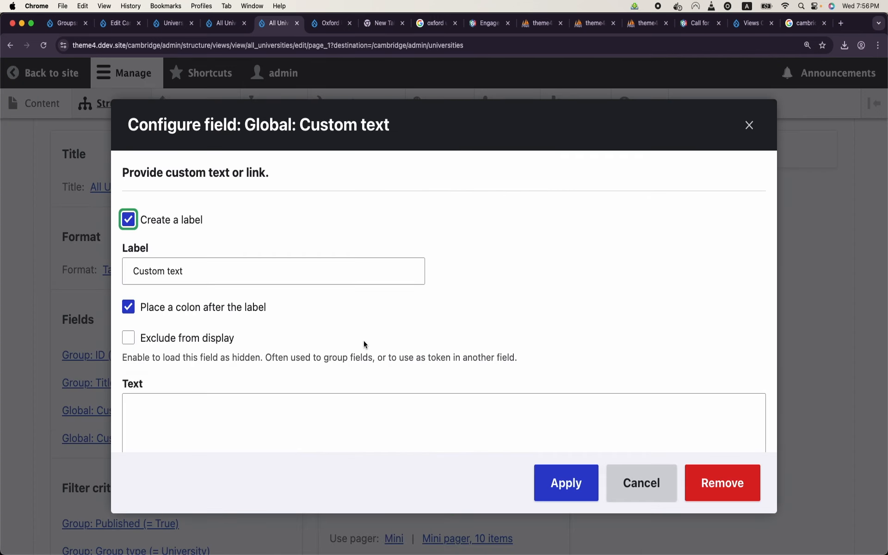
scroll(363, 341, "down", 3)
Step: Set its text to <a href="/group/{{id}}">View University Website</a> and apply
left_click(369, 338)
type("<a")
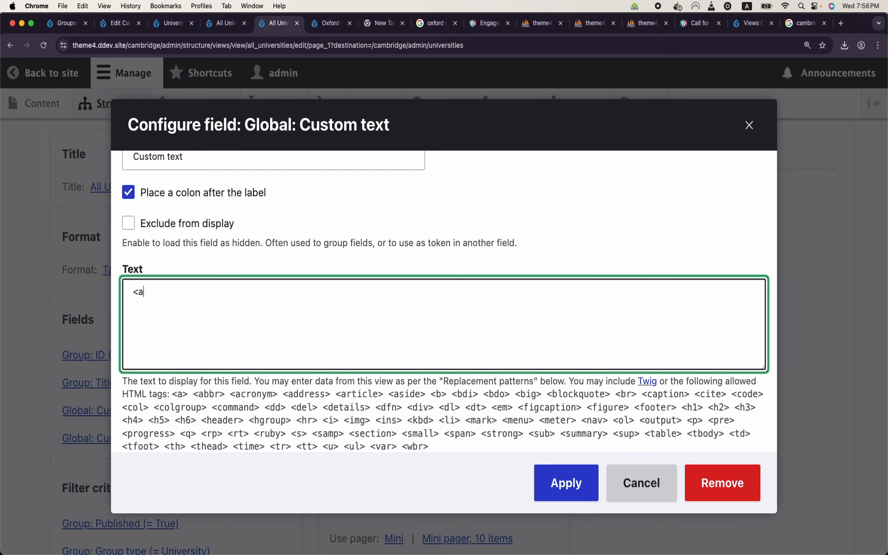
type(" href=\"\".")
key("BackSpace")
type("></a>")
left_click(183, 292)
type("View University Website")
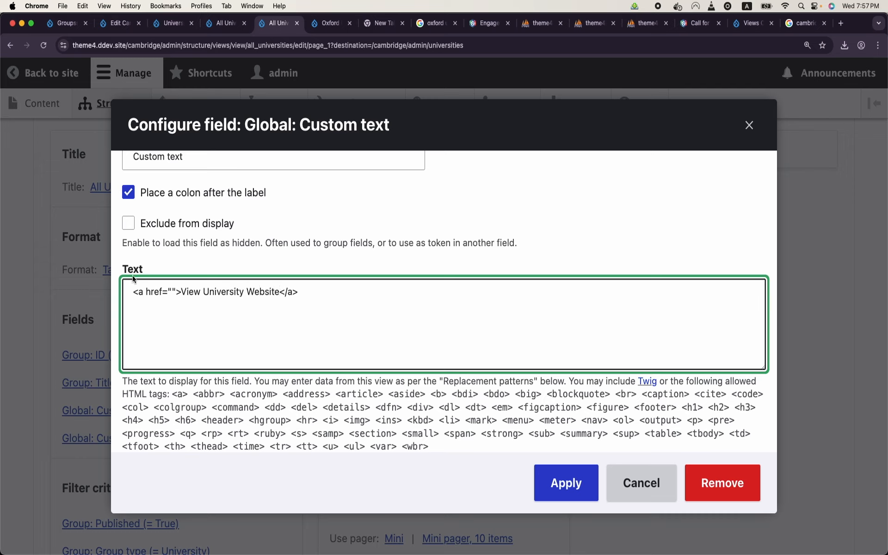
left_click_drag(182, 294, 278, 293)
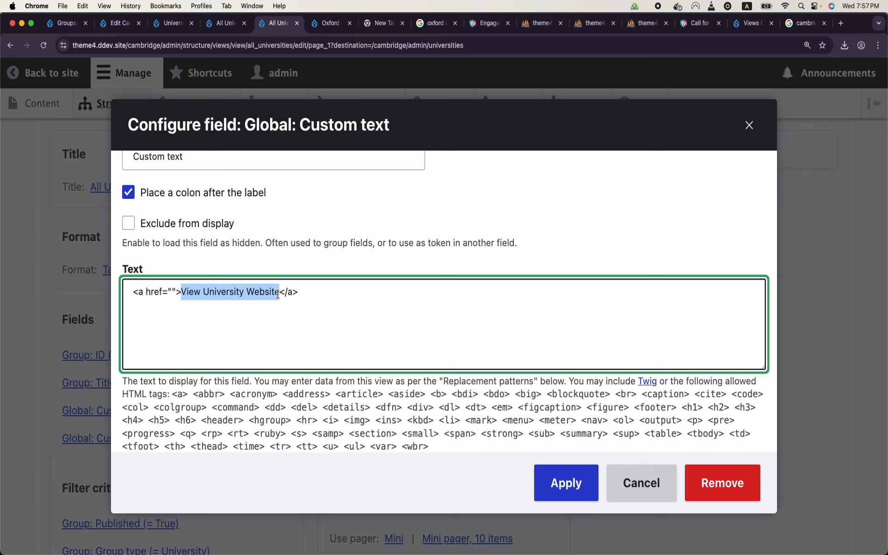
left_click(173, 291)
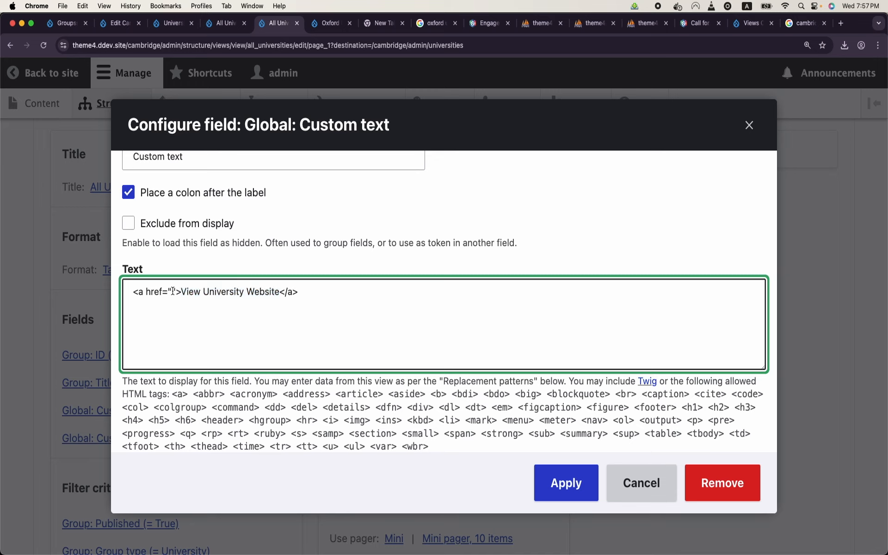
type("/")
type("go")
type("roup/")
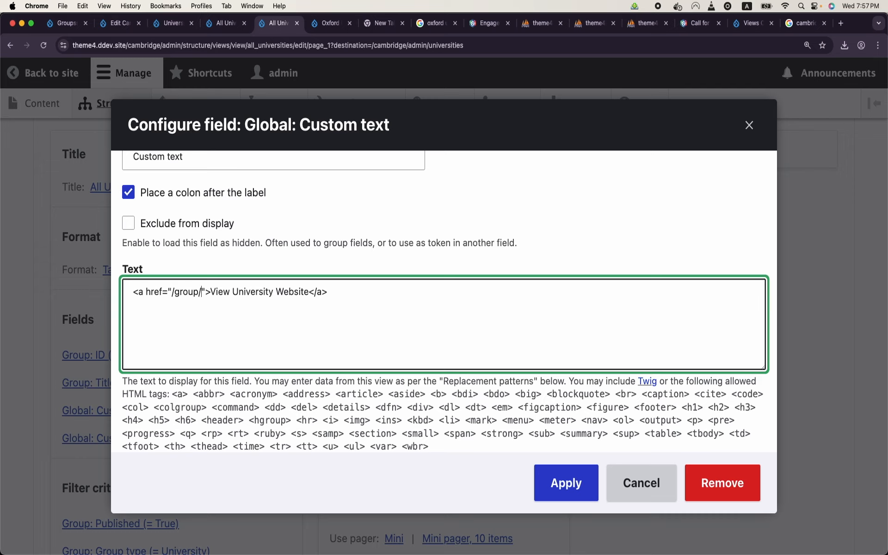
type("{{}}")
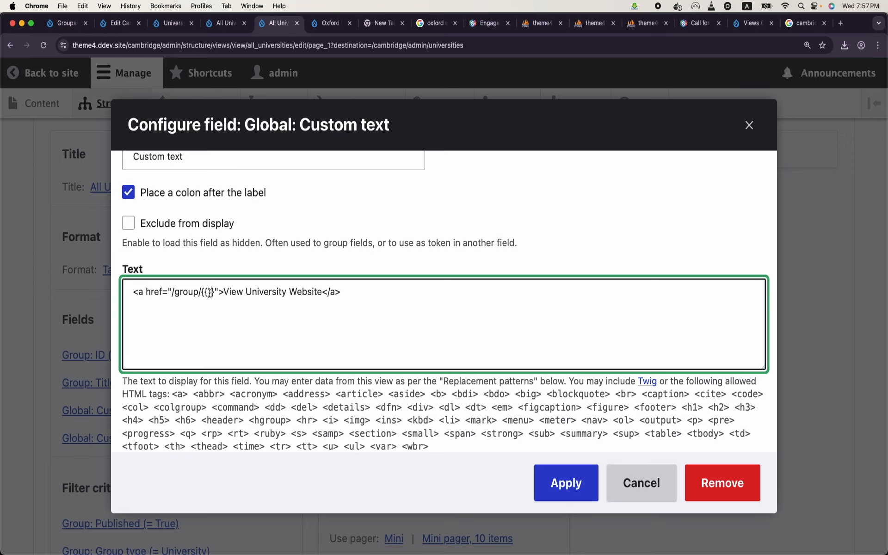
type("id")
key("BackSpace")
key("BackSpace")
type("id")
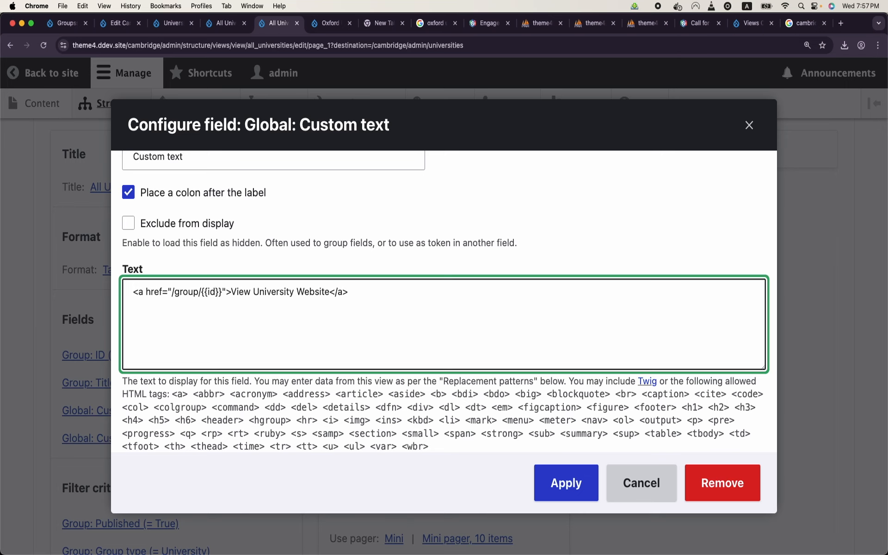
left_click(565, 485)
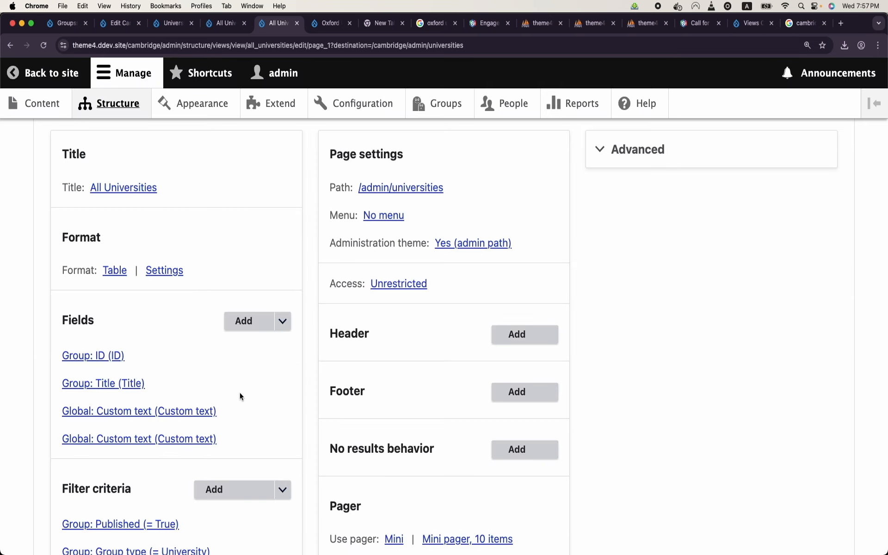
Step: Add a Link to Group field without a label, with link text 'View Site'
left_click(241, 330)
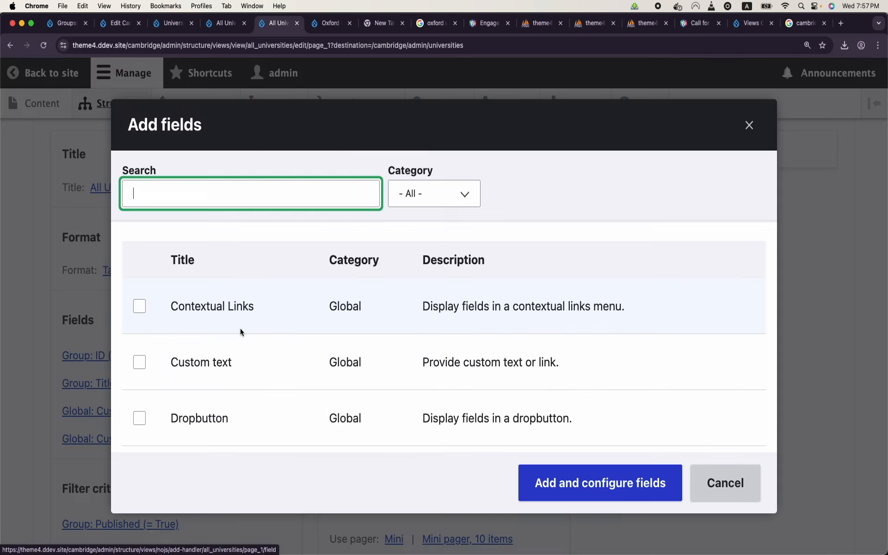
left_click(267, 204)
type("link")
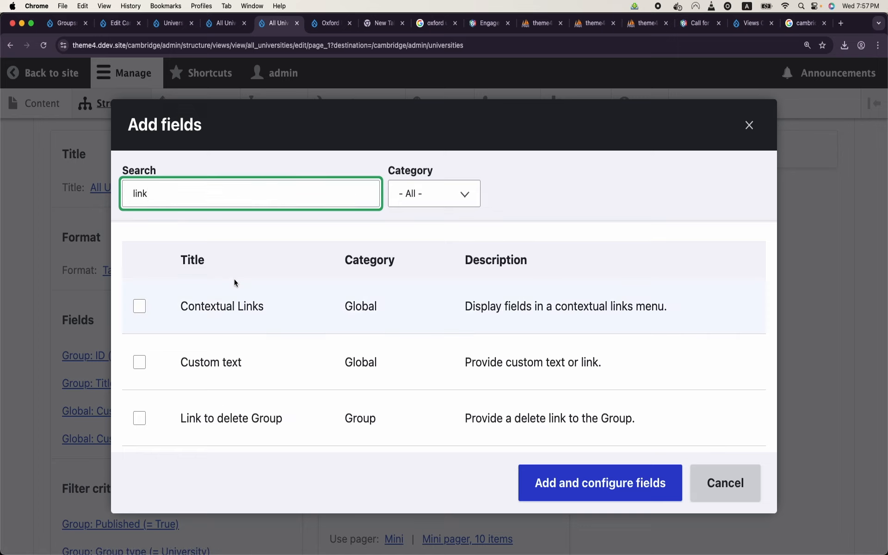
type(" to con")
key("BackSpace")
key("BackSpace")
key("BackSpace")
key("BackSpace")
key("BackSpace")
key("BackSpace")
key("BackSpace")
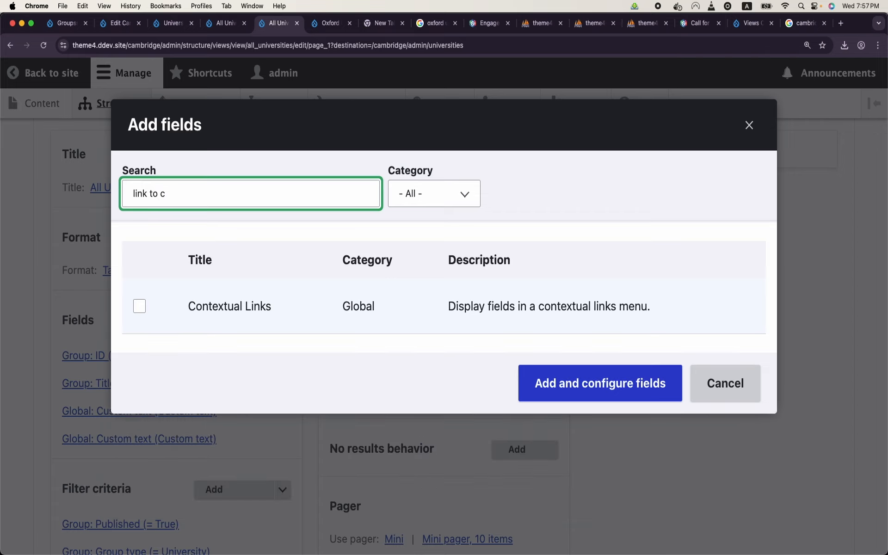
scroll(290, 381, "down", 5)
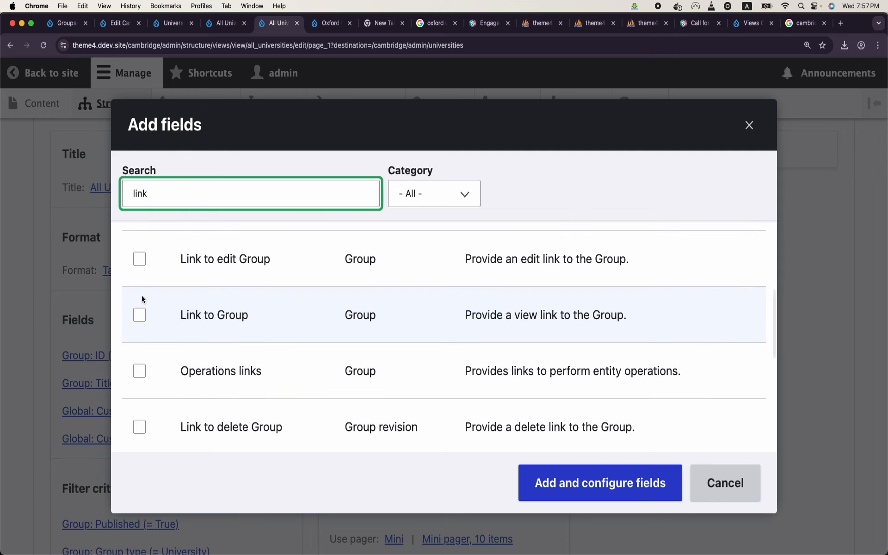
left_click(139, 316)
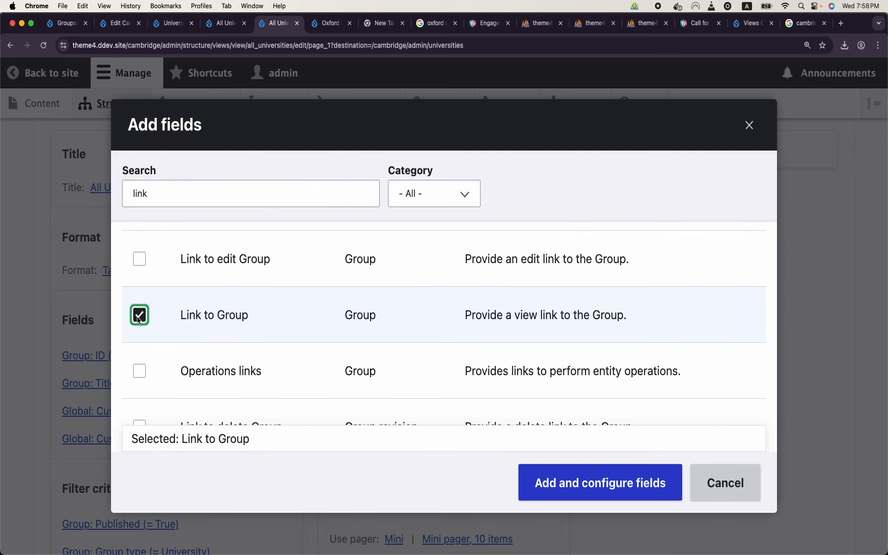
scroll(139, 319, "down", 1)
left_click(564, 481)
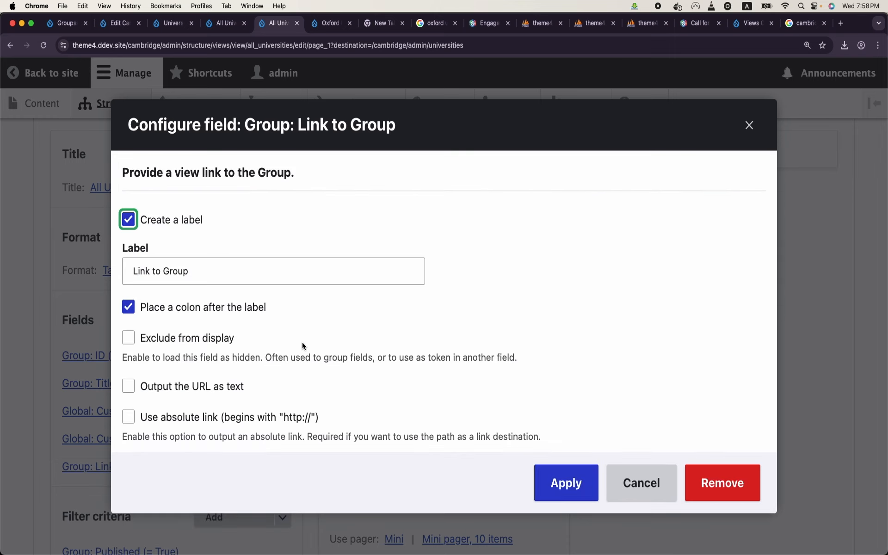
double_click(175, 271)
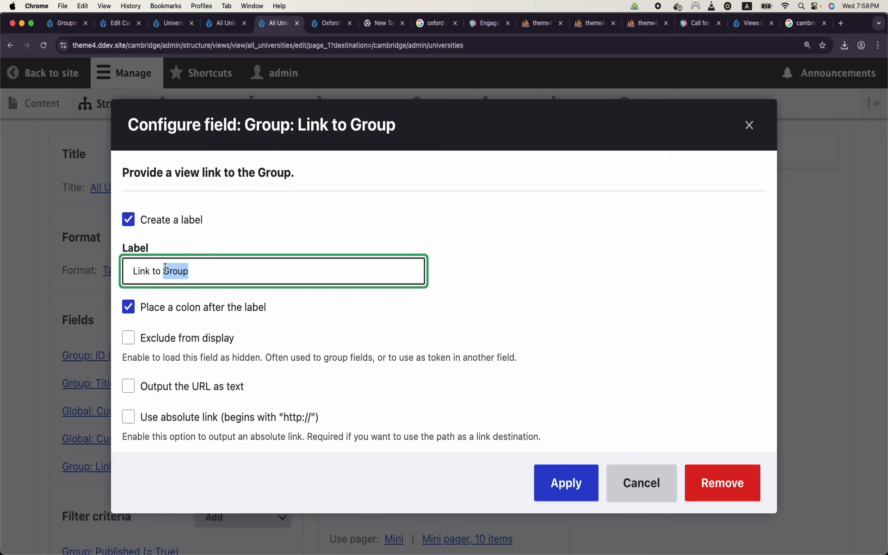
left_click(129, 223)
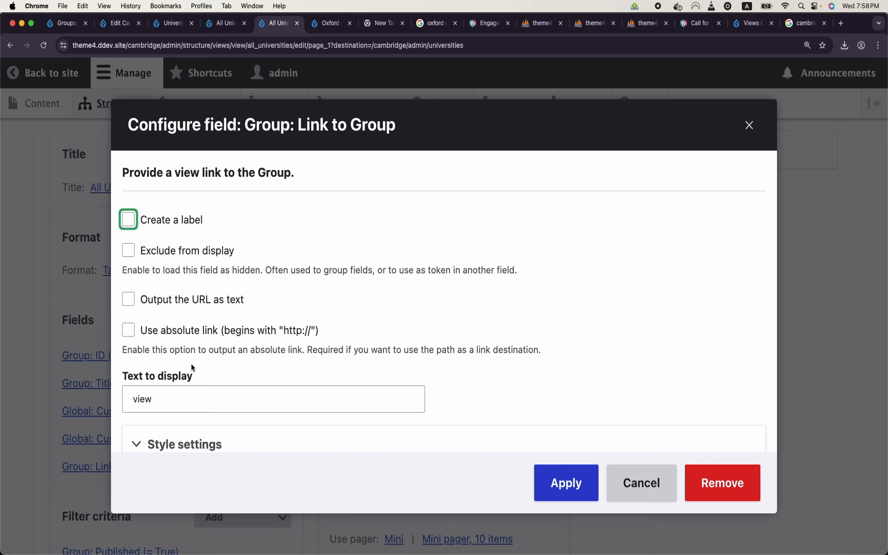
left_click(186, 392)
key("super+a")
type("View Site")
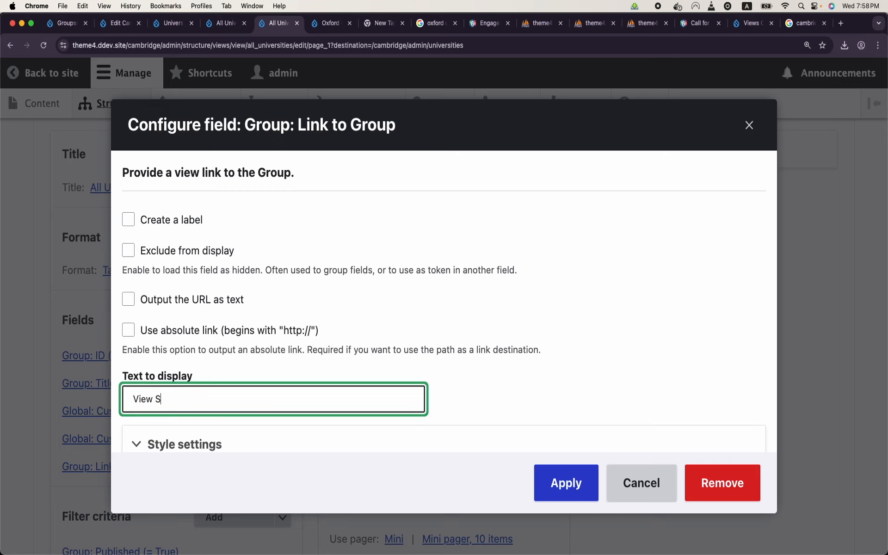
left_click(562, 475)
Step: Save the view and follow Harvard University's View Site link
scroll(560, 474, "down", 15)
scroll(560, 471, "up", 1)
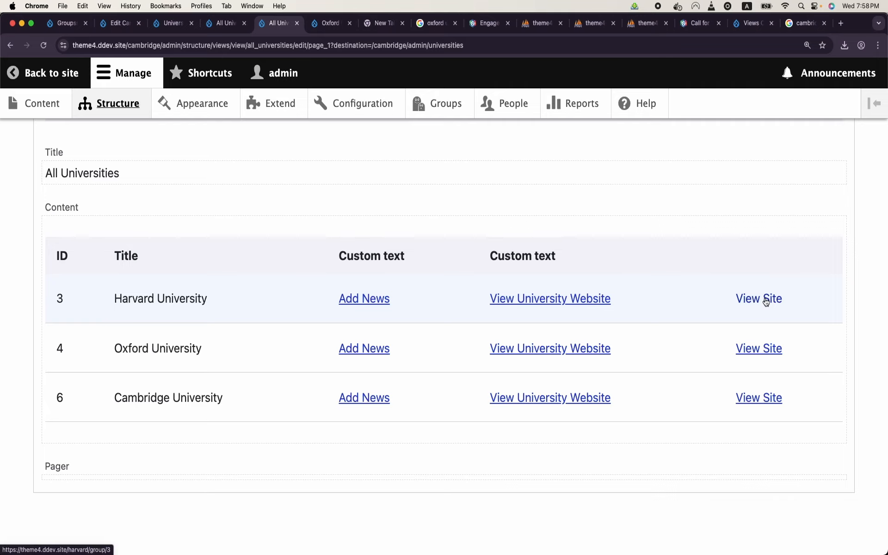
scroll(365, 413, "down", 10)
scroll(93, 345, "up", 2)
left_click(79, 309)
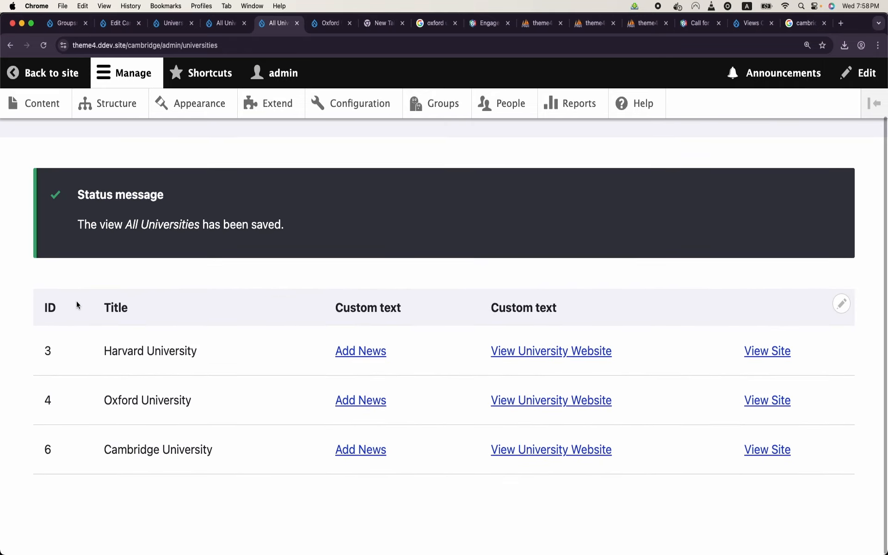
left_click(766, 356)
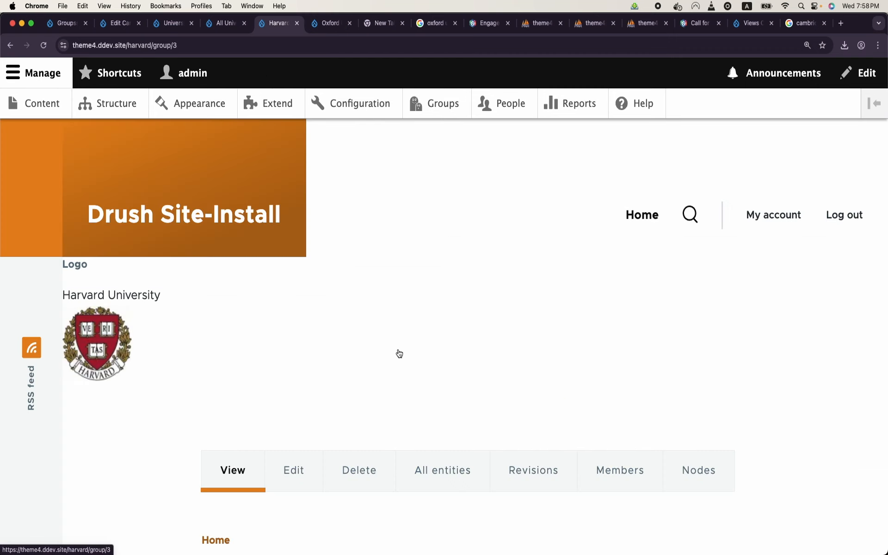
scroll(123, 264, "down", 7)
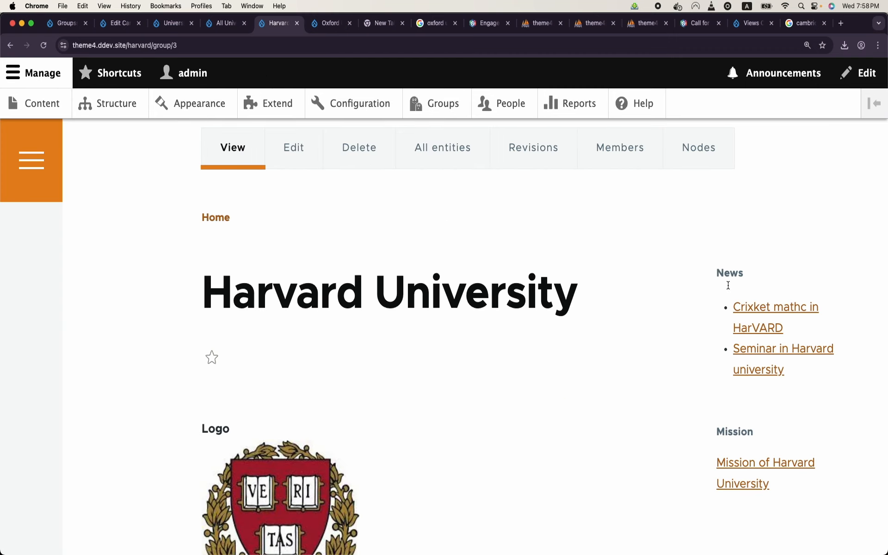
Step: Go back and open Cambridge University's group page, then show the News block's contextual menu
left_click(9, 45)
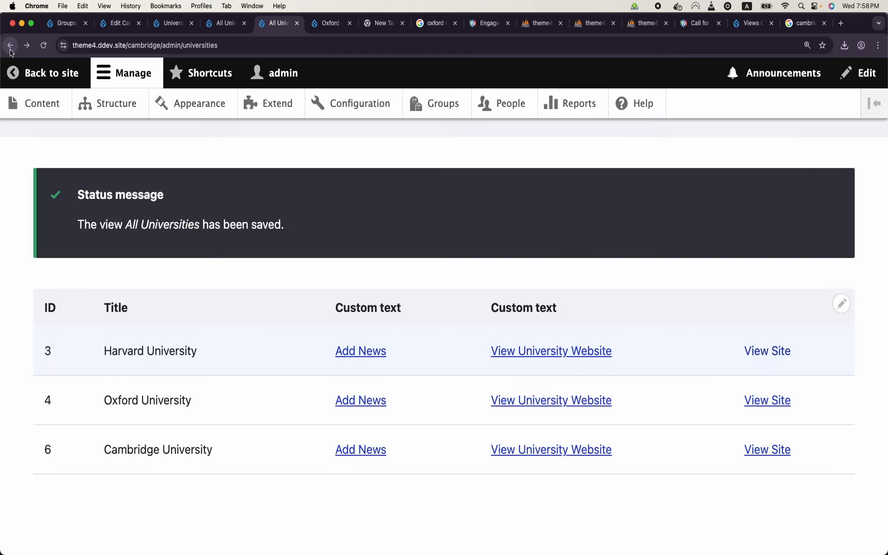
left_click(783, 450)
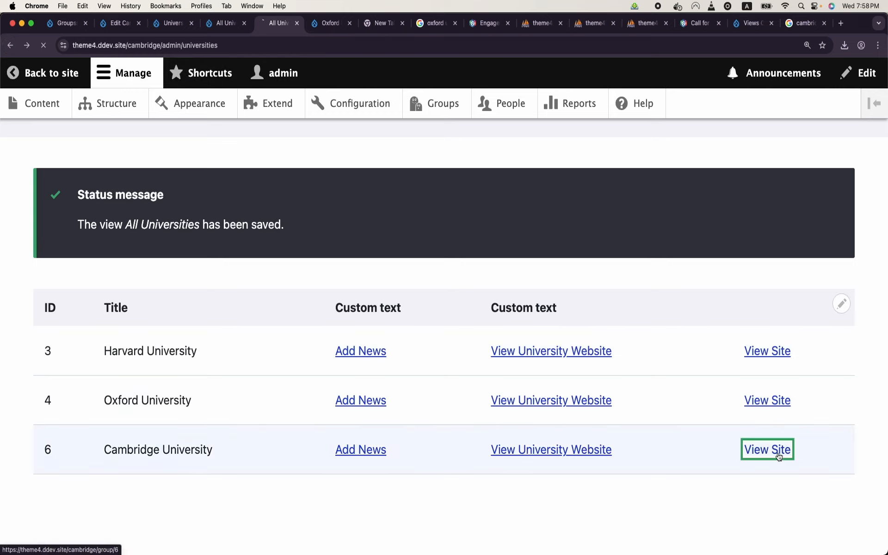
scroll(630, 416, "down", 8)
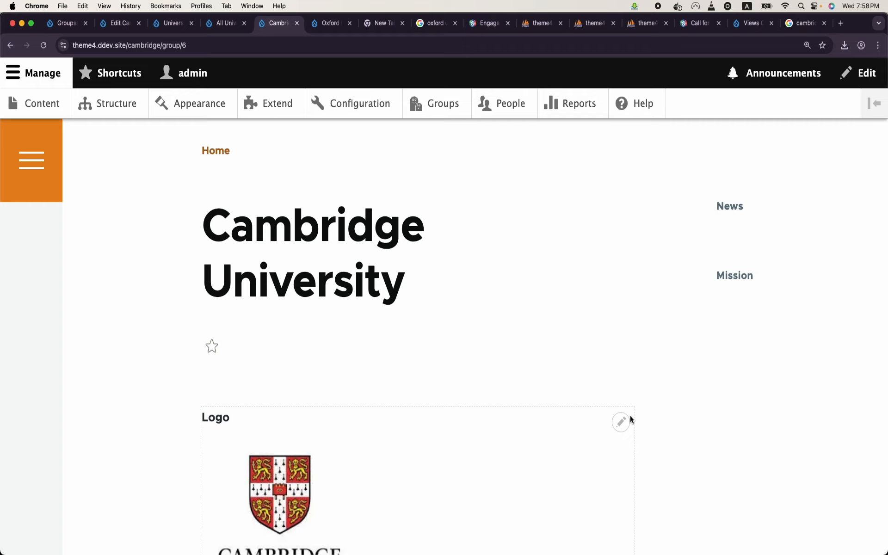
scroll(631, 417, "up", 2)
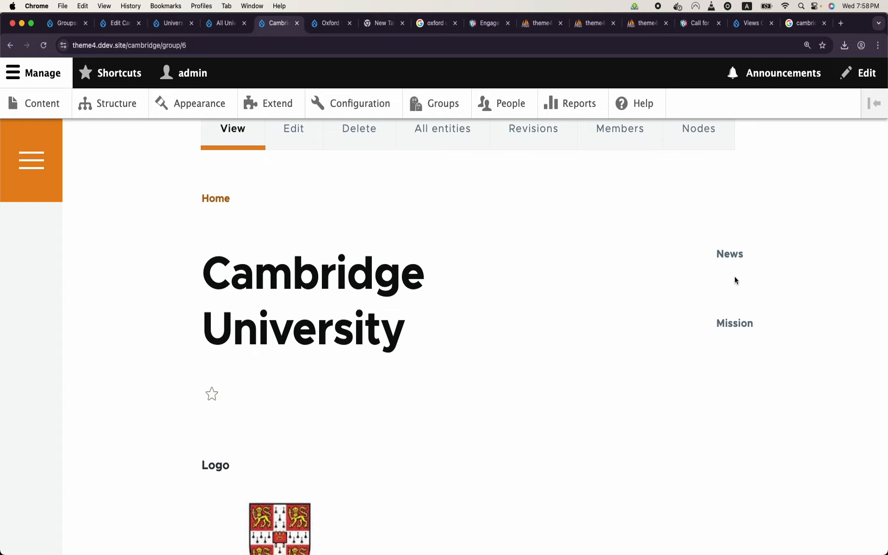
mouse_move(791, 266)
left_click(851, 265)
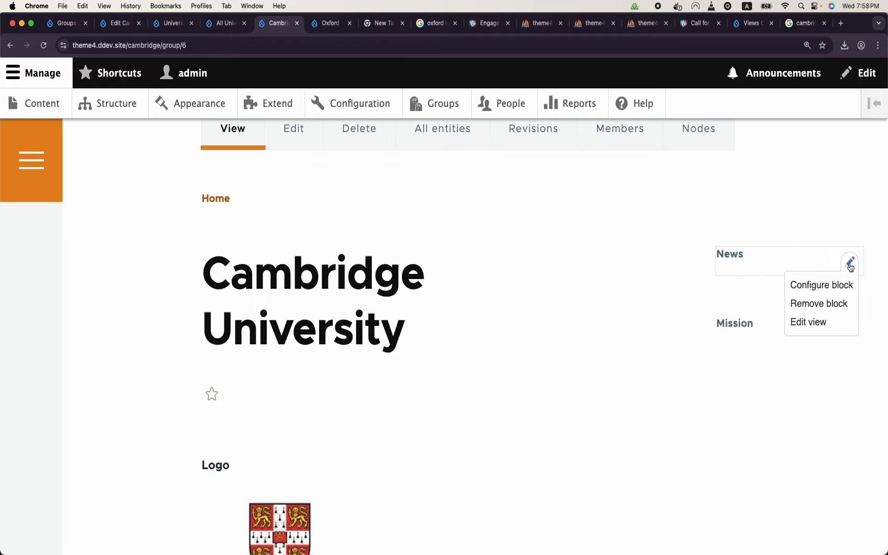
Step: Edit the News view from the block menu and open the Add footer dialog
left_click(827, 322)
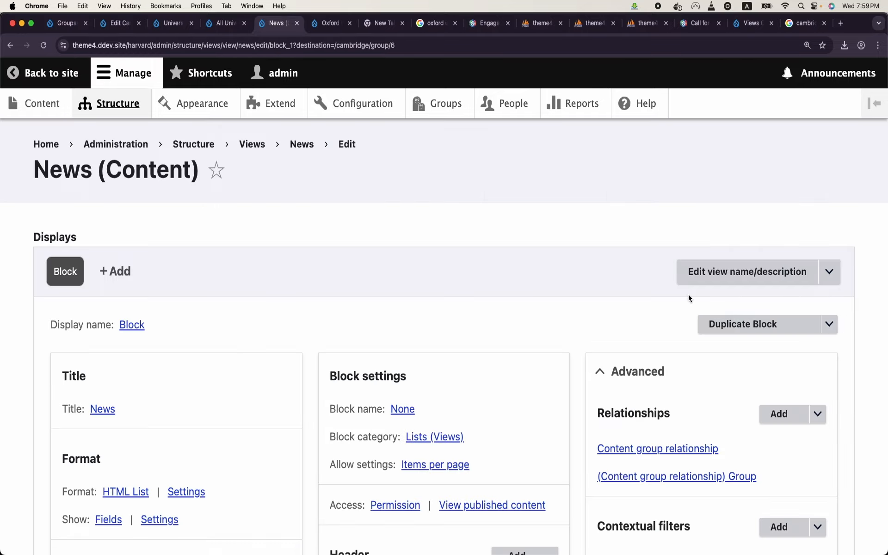
scroll(522, 323, "down", 5)
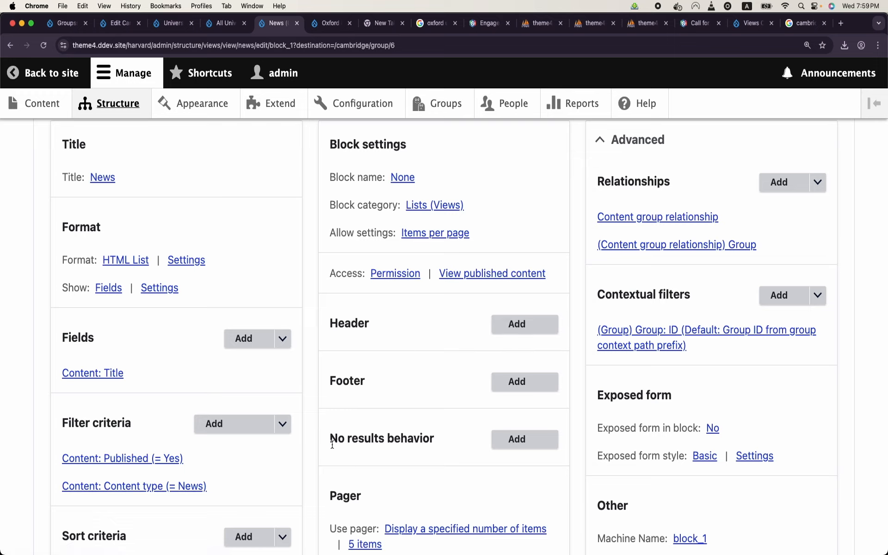
left_click_drag(331, 444, 427, 441)
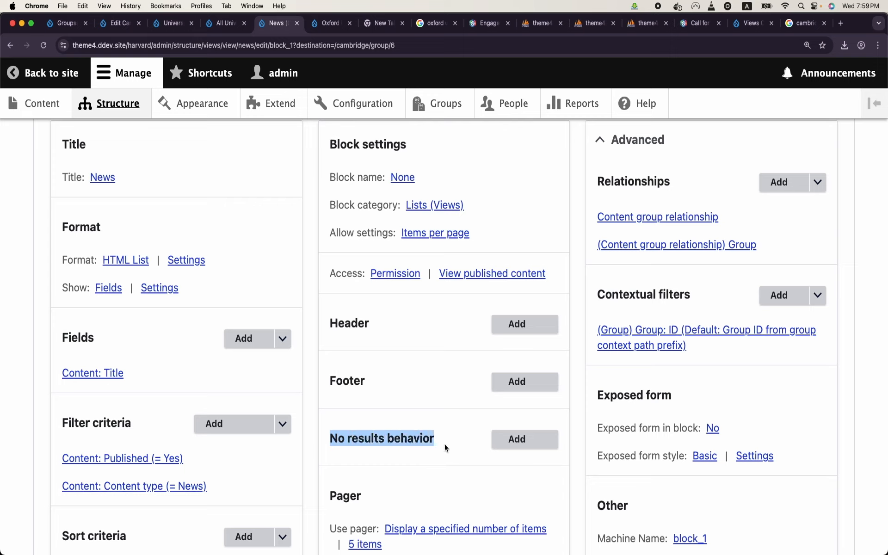
double_click(351, 377)
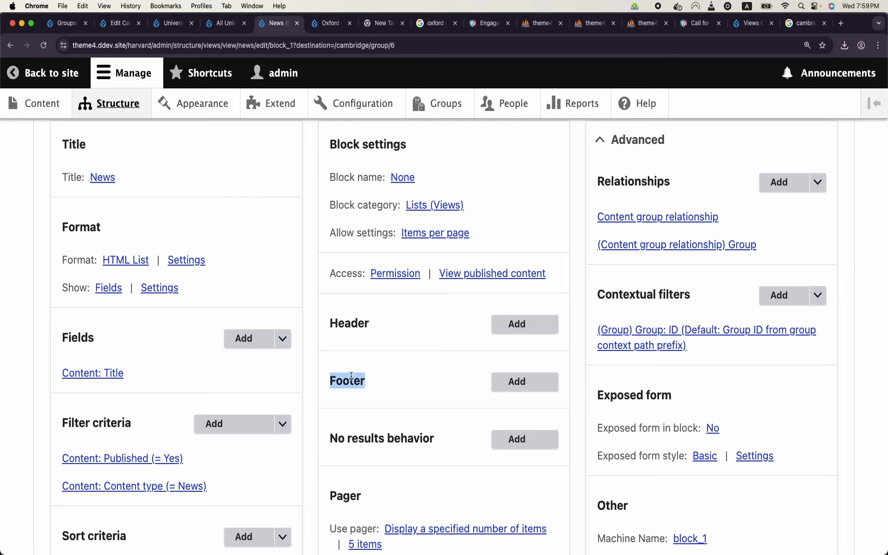
left_click(366, 340)
double_click(372, 438)
left_click(517, 383)
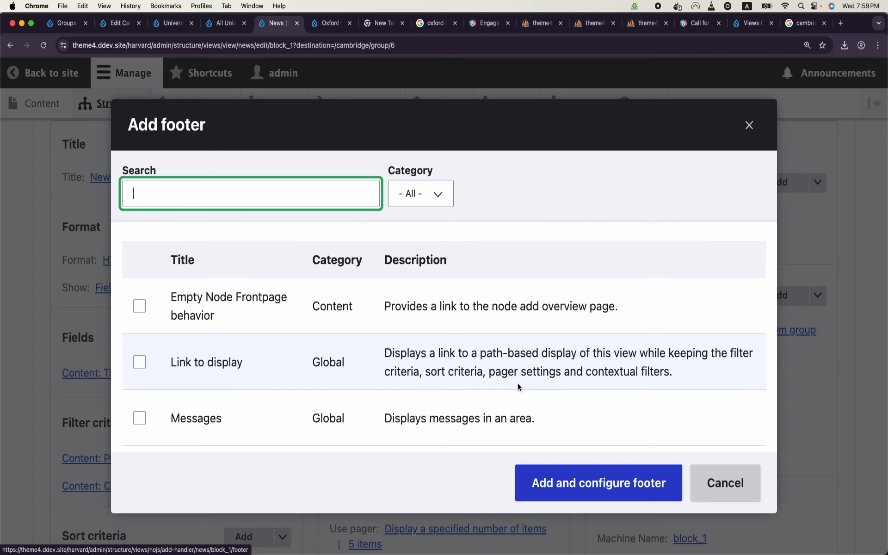
Step: Add a Global: Unfiltered text handler to the News view's footer
scroll(282, 349, "down", 10)
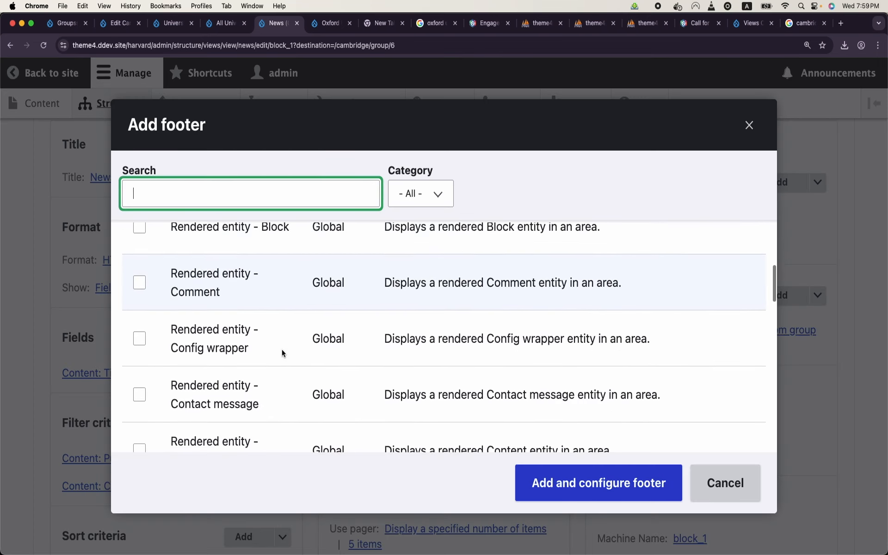
type("un")
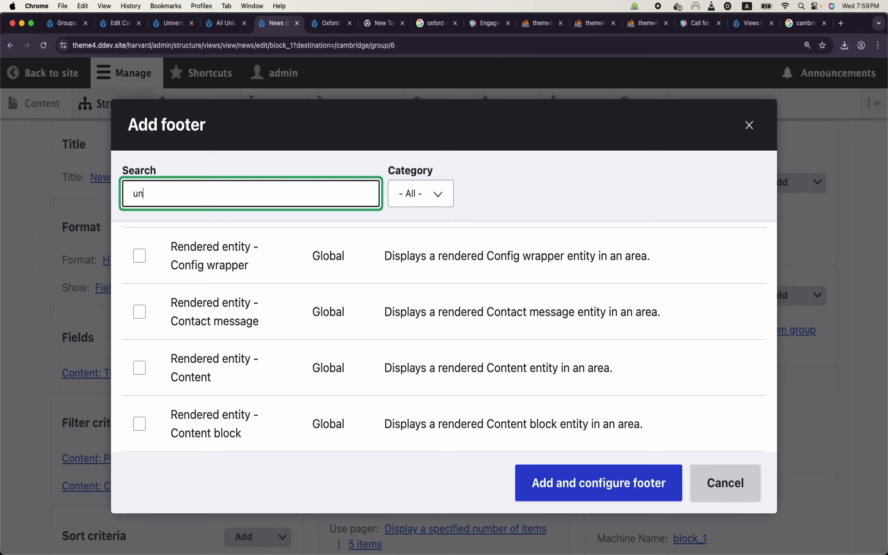
left_click(140, 307)
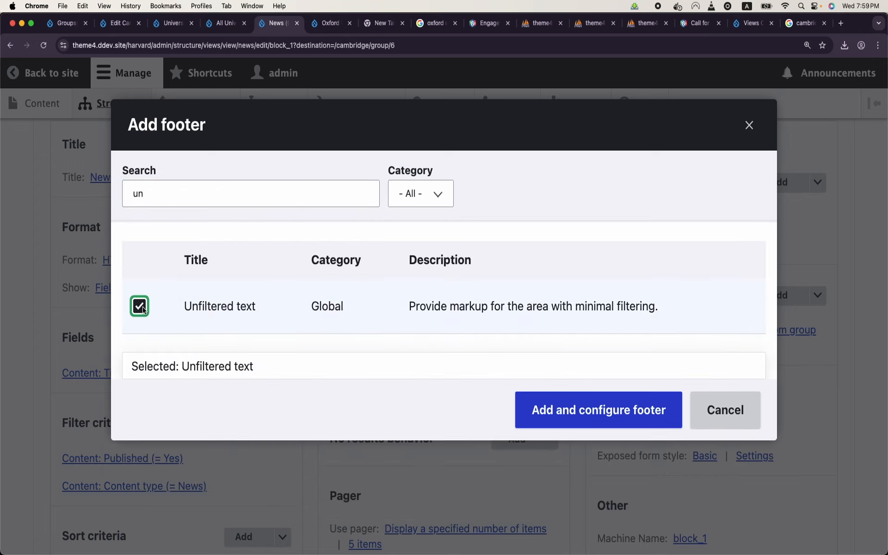
left_click(570, 416)
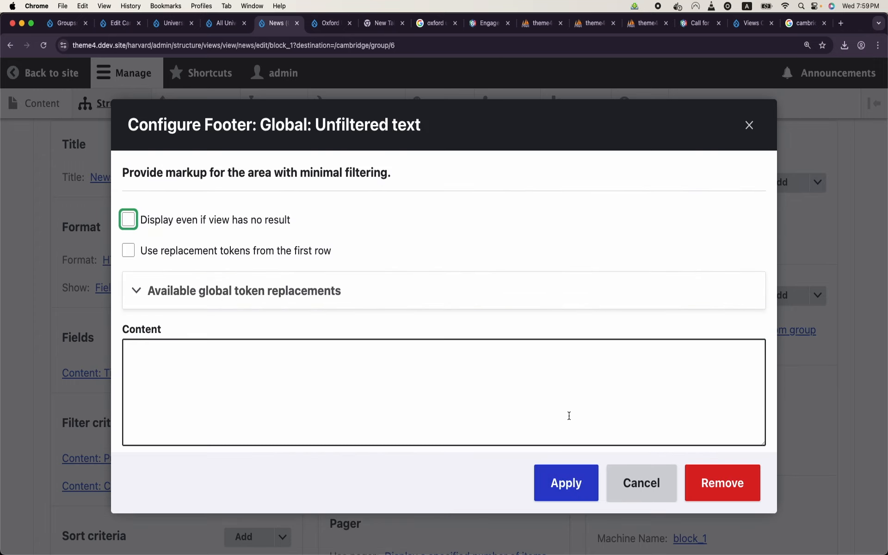
left_click(368, 387)
type("{{ id }}")
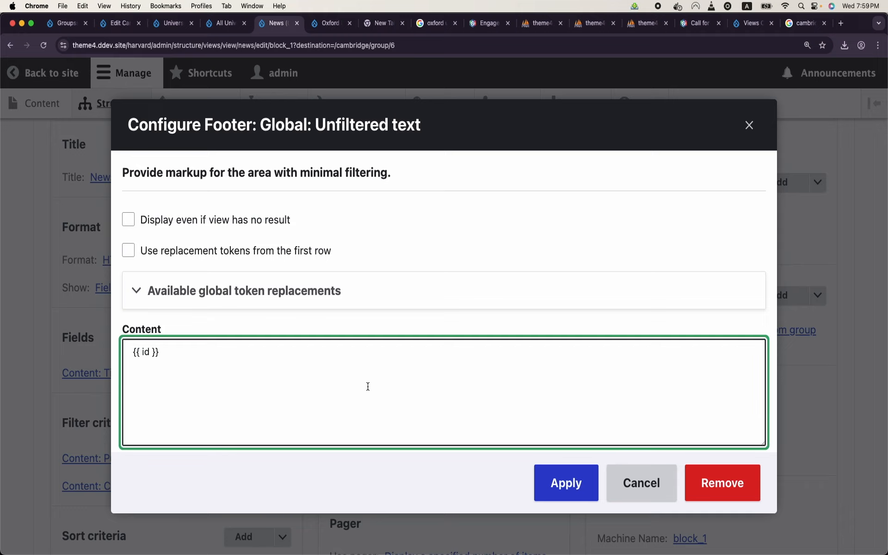
key("alt+BackSpace")
key("alt+BackSpace")
Step: Open Harvard's Add News link in a new tab and copy its page path
left_click(235, 20)
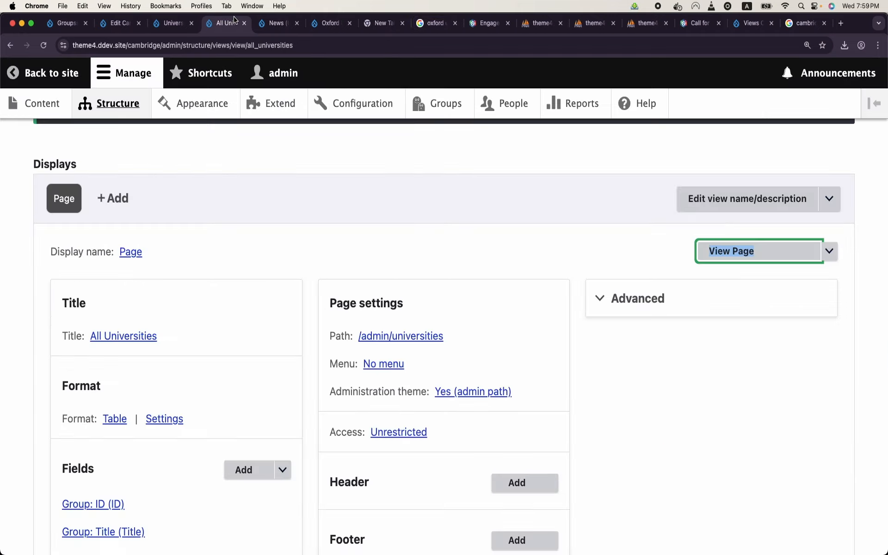
scroll(188, 245, "down", 20)
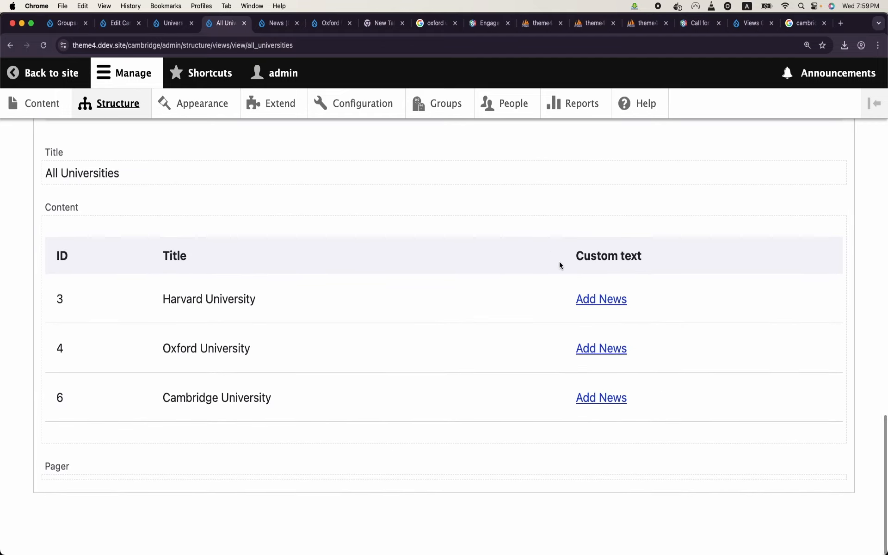
right_click(607, 306)
left_click(625, 307)
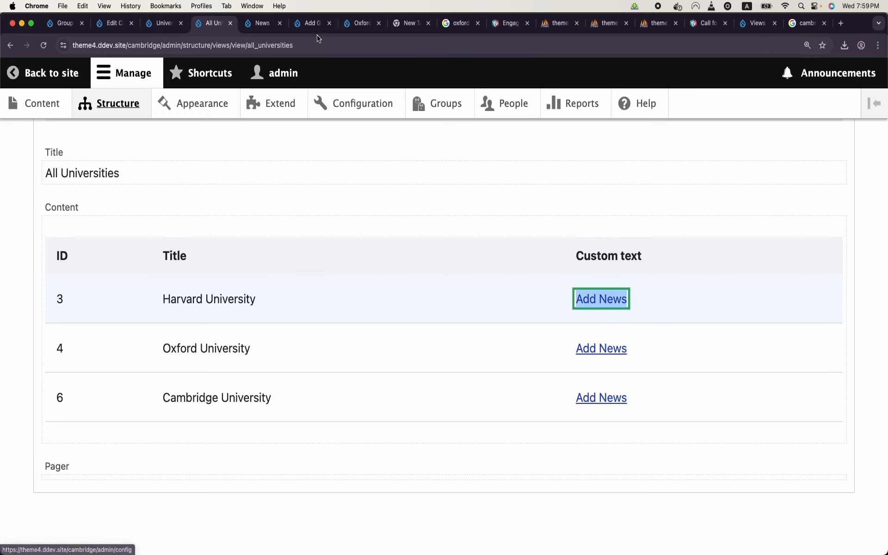
left_click(314, 29)
left_click_drag(126, 46, 272, 55)
key("super+c")
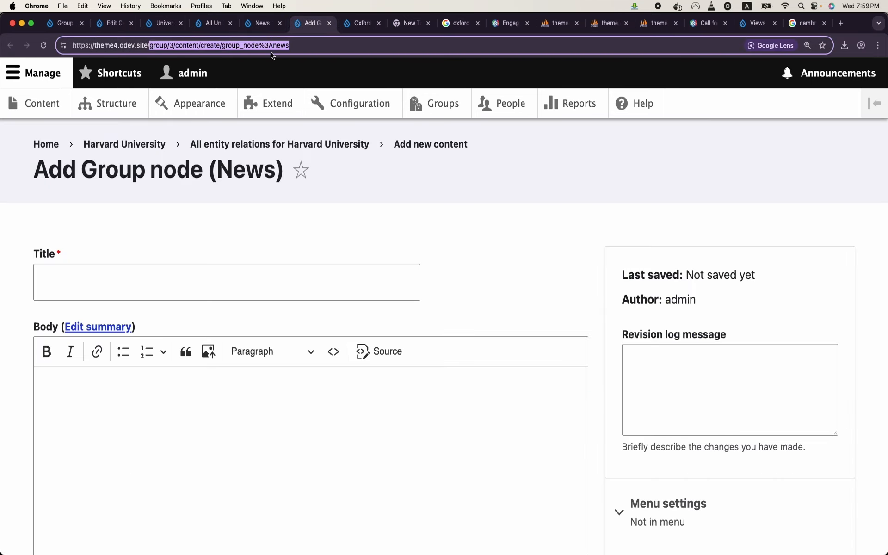
Step: Set the footer content to an 'Add News' link to /group/3/content/create/group_node%3Anews and apply
left_click(267, 27)
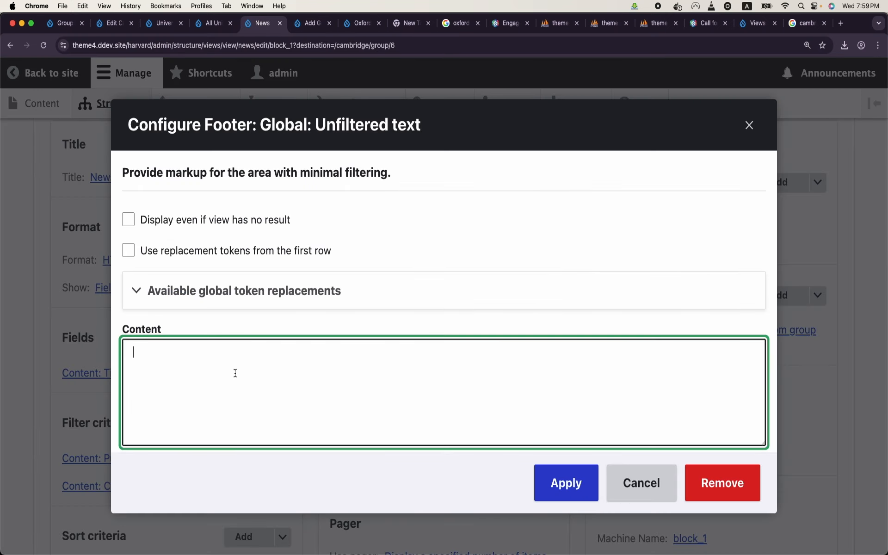
type("<")
type("a h")
type("ref=\"")
type("\"><?")
type("/a>")
left_click(181, 353)
type("Add News")
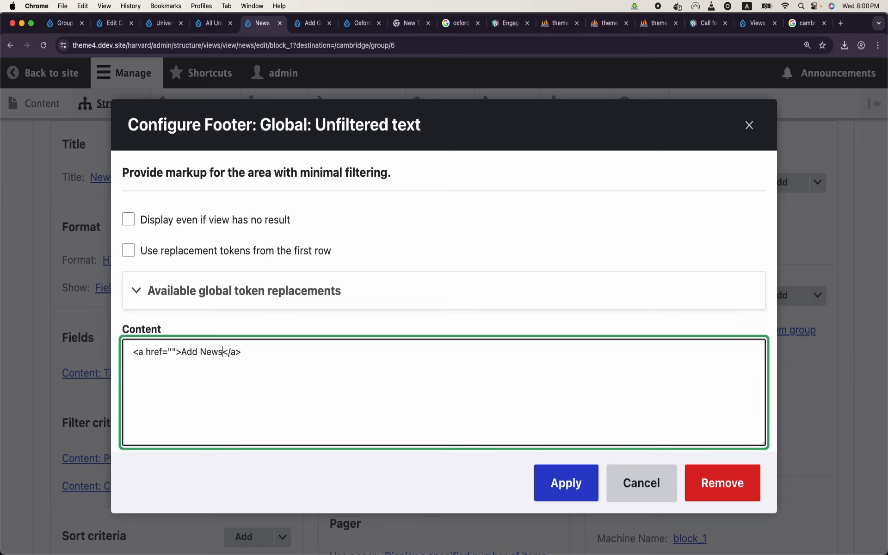
left_click(170, 352)
key("super+v")
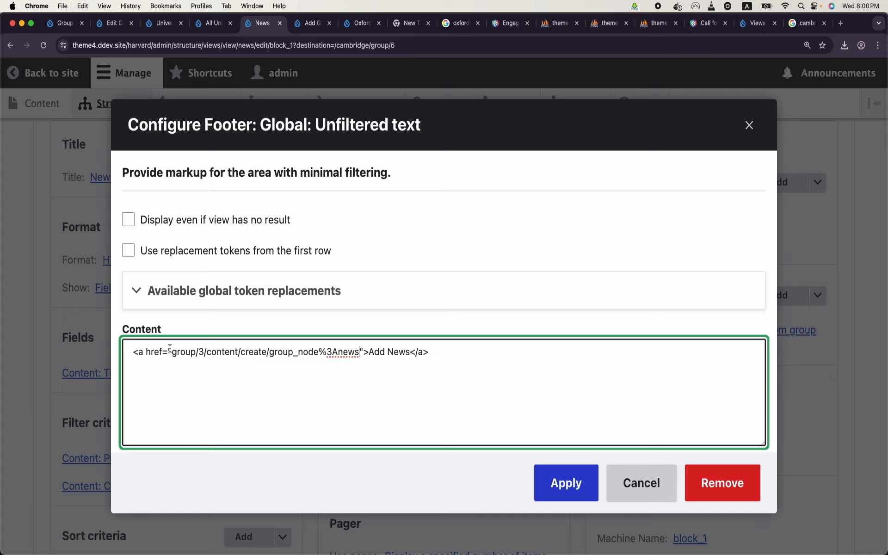
left_click(172, 353)
type("/")
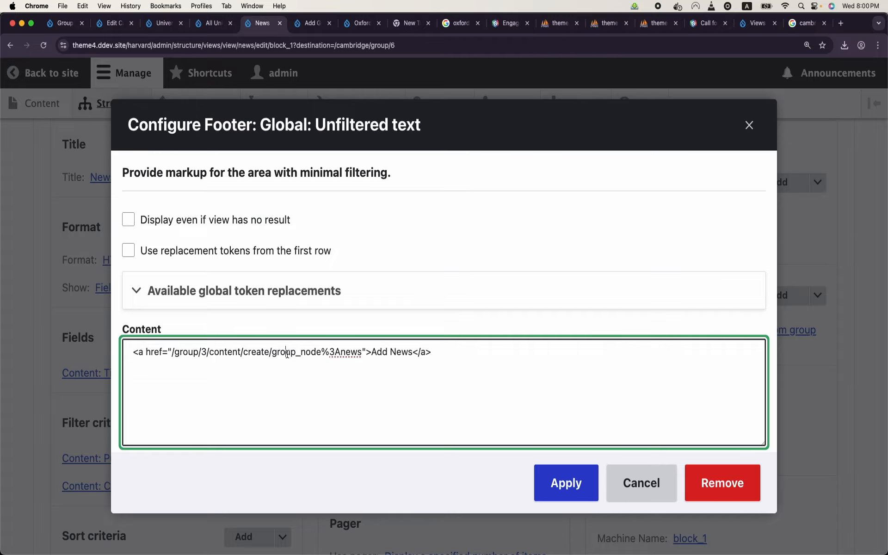
left_click(570, 480)
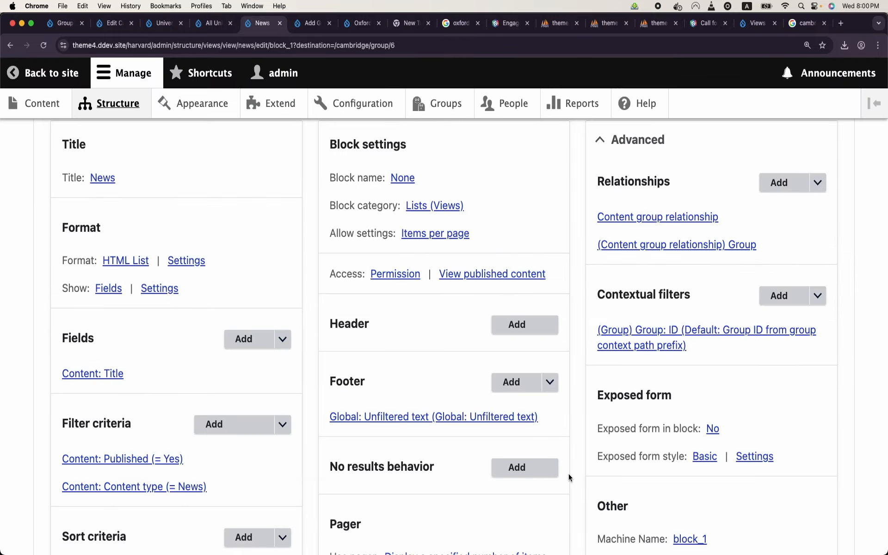
scroll(462, 432, "down", 15)
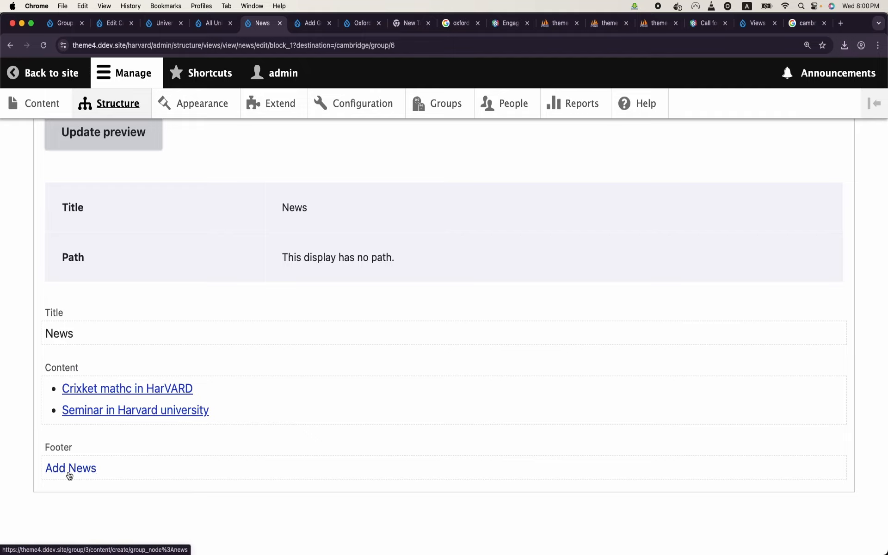
scroll(276, 494, "up", 10)
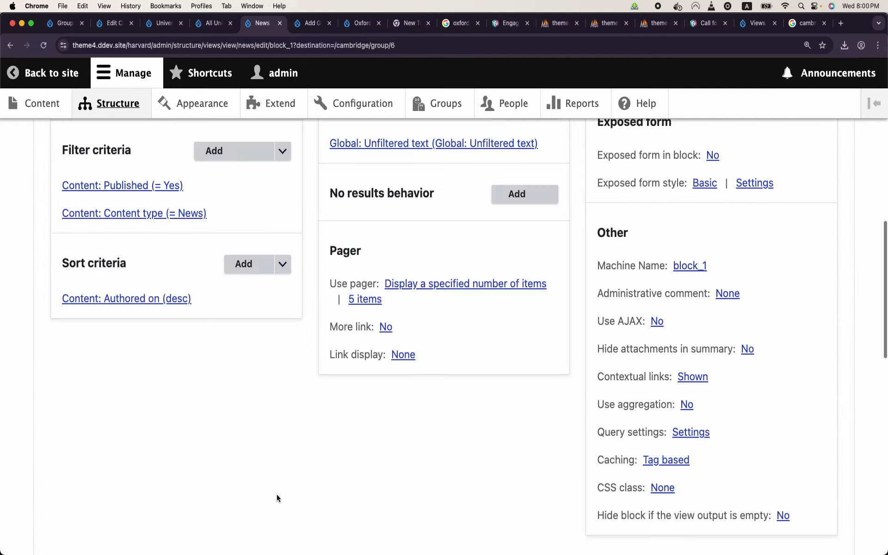
scroll(277, 494, "up", 2)
scroll(276, 494, "up", 3)
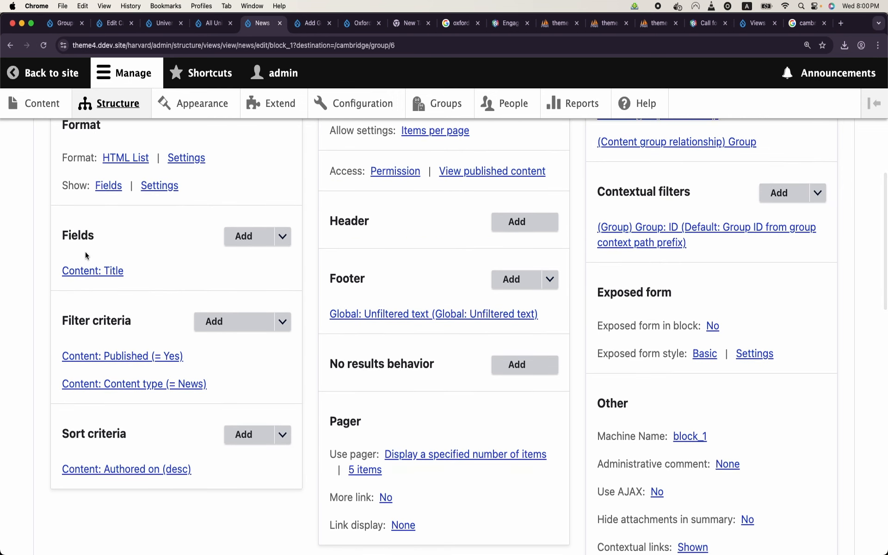
Step: Add the ID (Group) field to the News view's fields with default settings
left_click(231, 239)
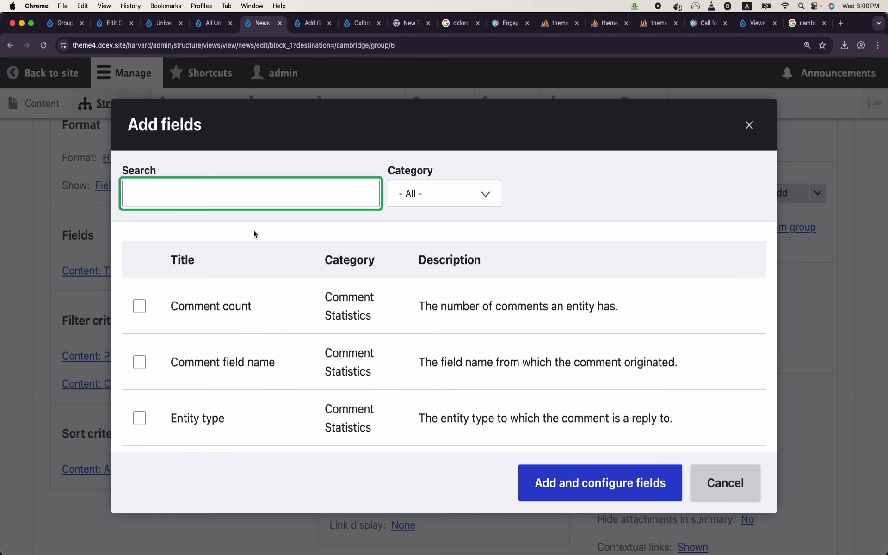
type("group")
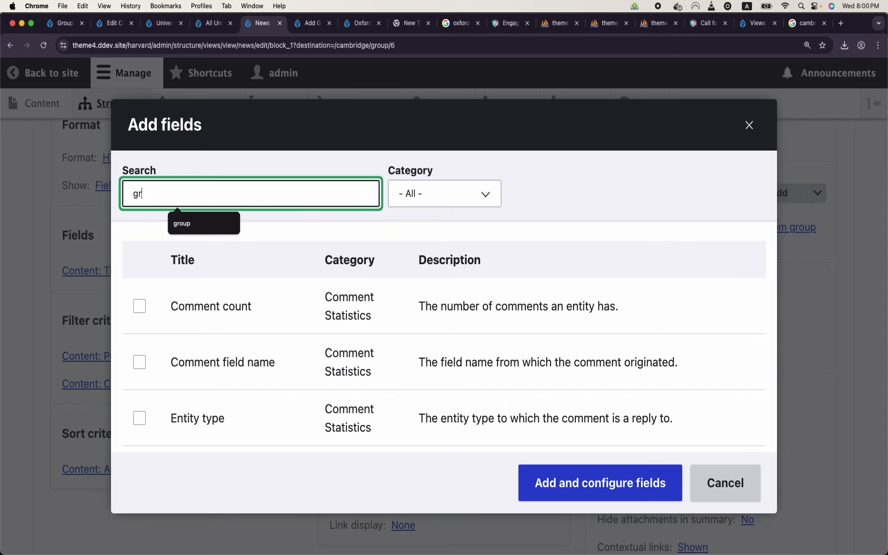
key("BackSpace")
key("BackSpace")
key("BackSpace")
key("BackSpace")
key("BackSpace")
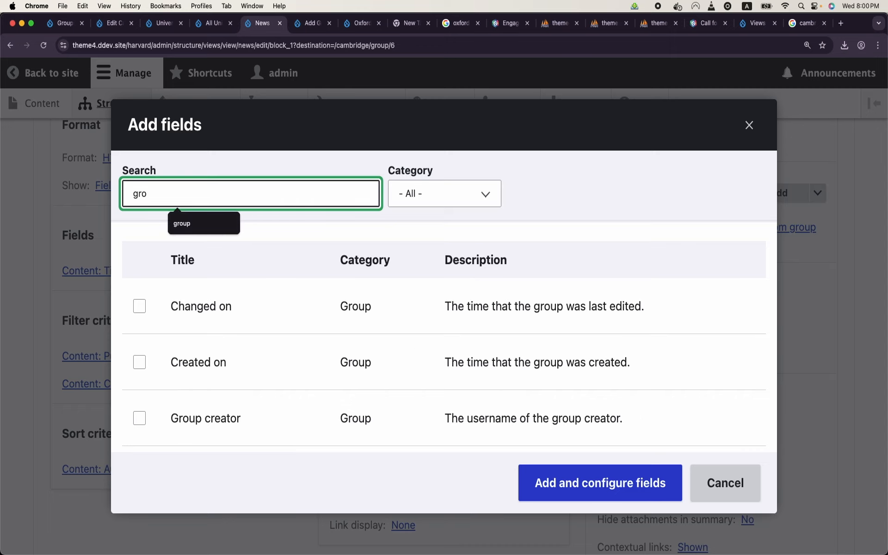
type("id")
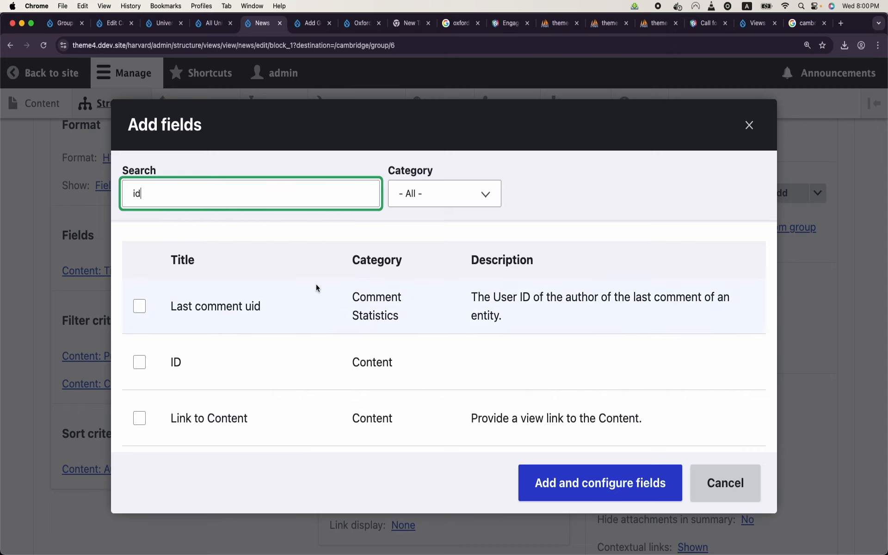
scroll(316, 288, "down", 5)
scroll(317, 288, "down", 10)
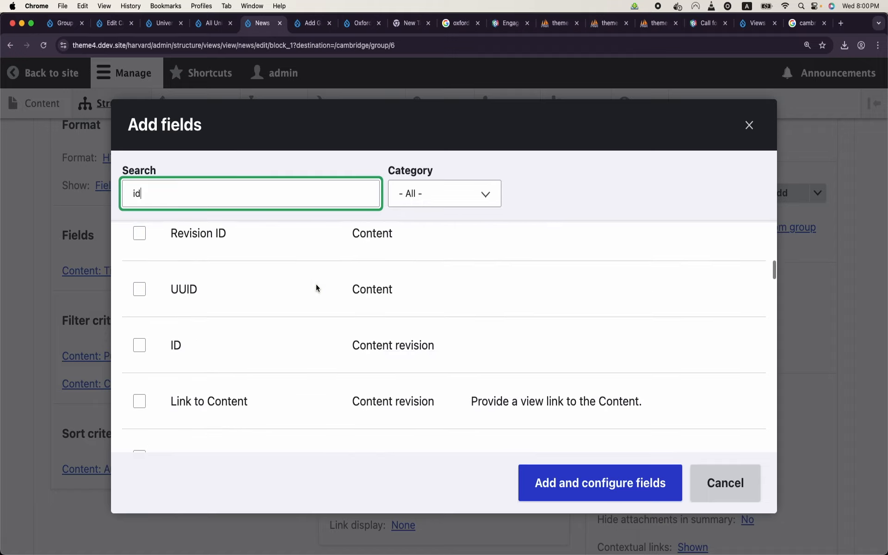
scroll(315, 284, "down", 5)
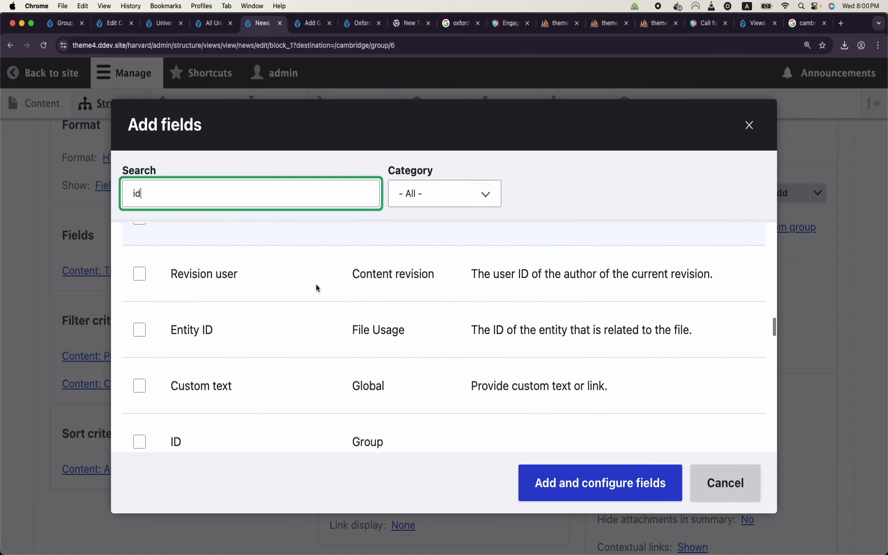
left_click(140, 272)
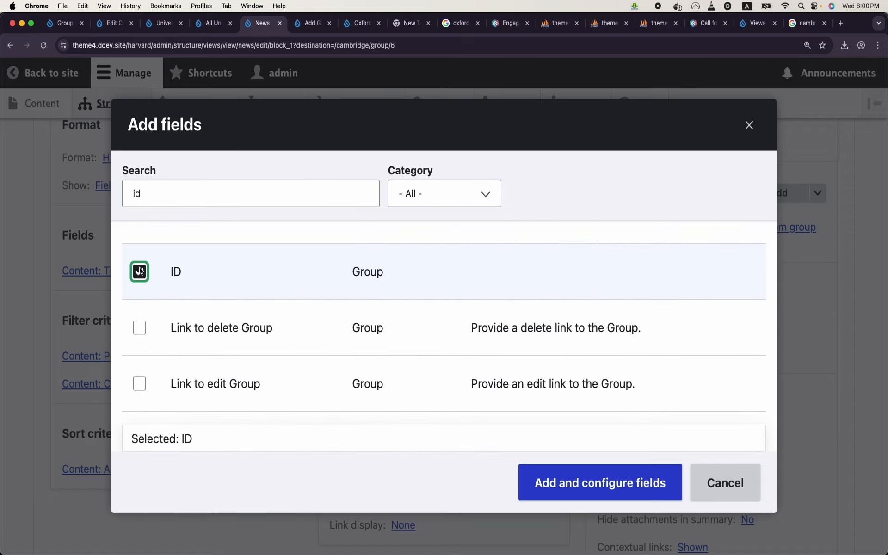
left_click(569, 485)
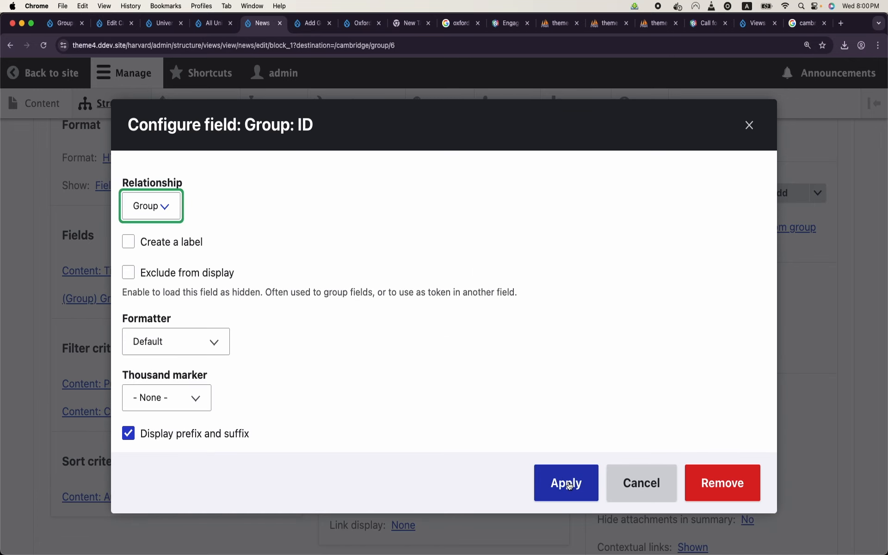
left_click(569, 484)
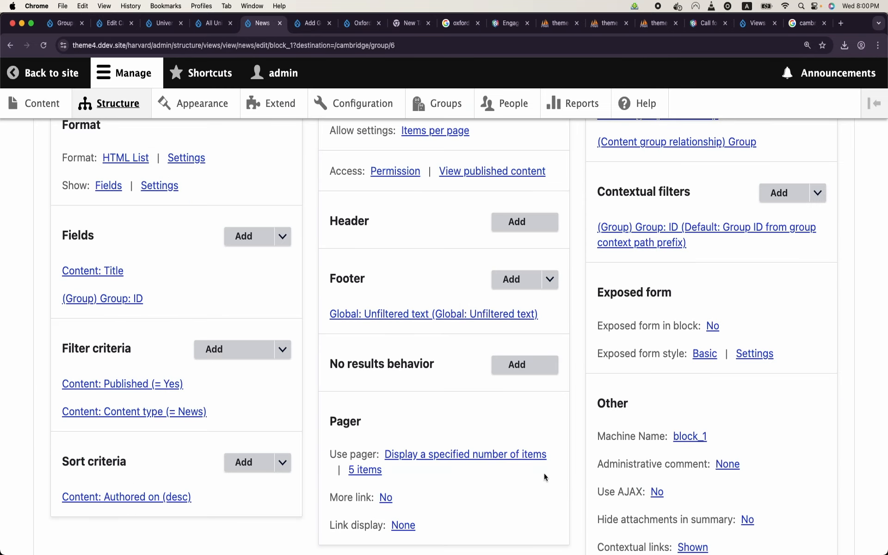
Step: Rearrange the fields so Group: ID comes before Content: Title
left_click(283, 237)
left_click(269, 254)
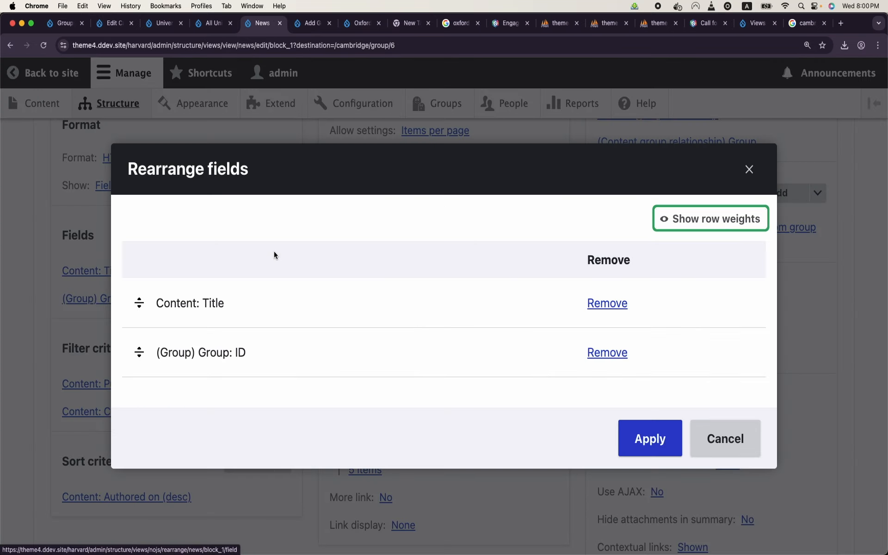
left_click_drag(139, 351, 139, 318)
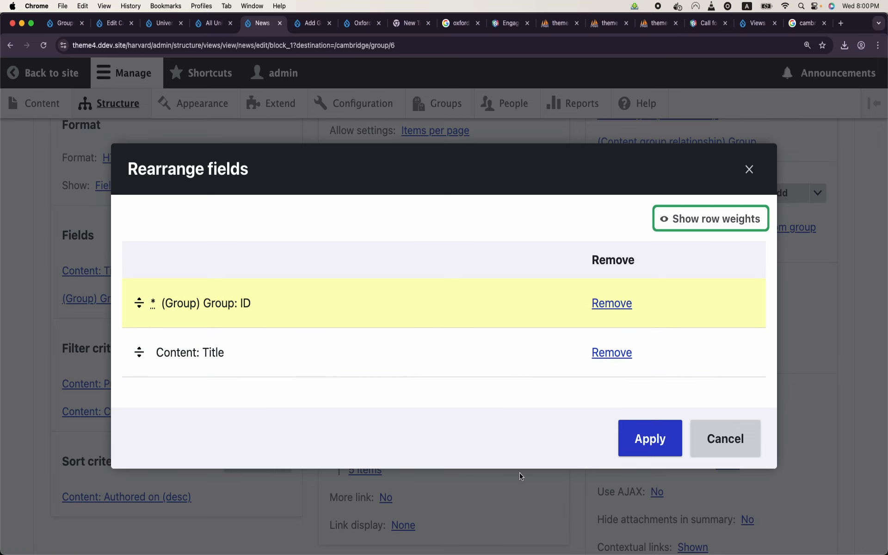
left_click(639, 456)
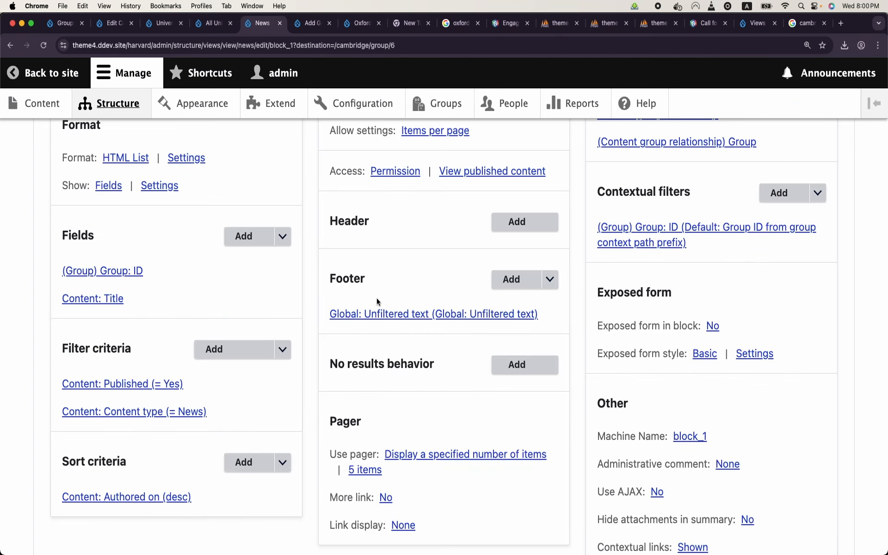
left_click(390, 314)
Step: Replace the hard-coded 3 in the footer link path with the {{ id }} replacement token
left_click(269, 349)
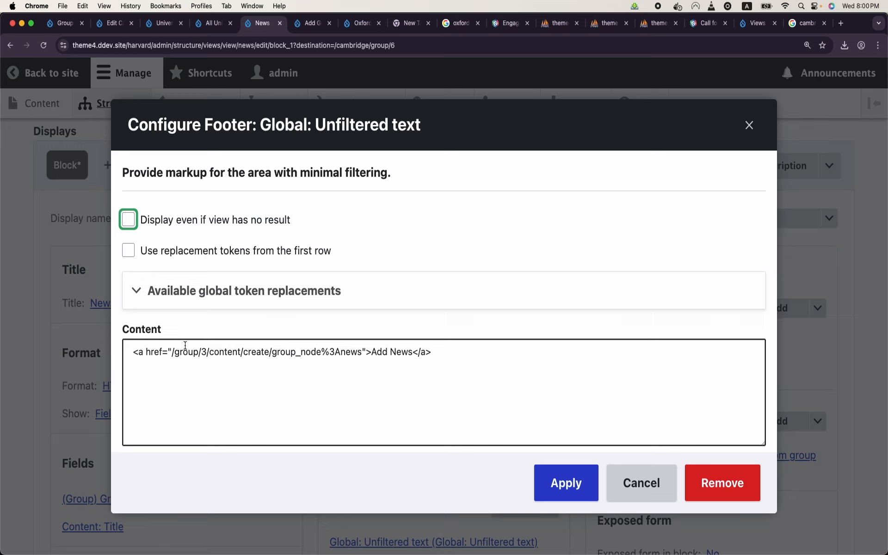
double_click(204, 353)
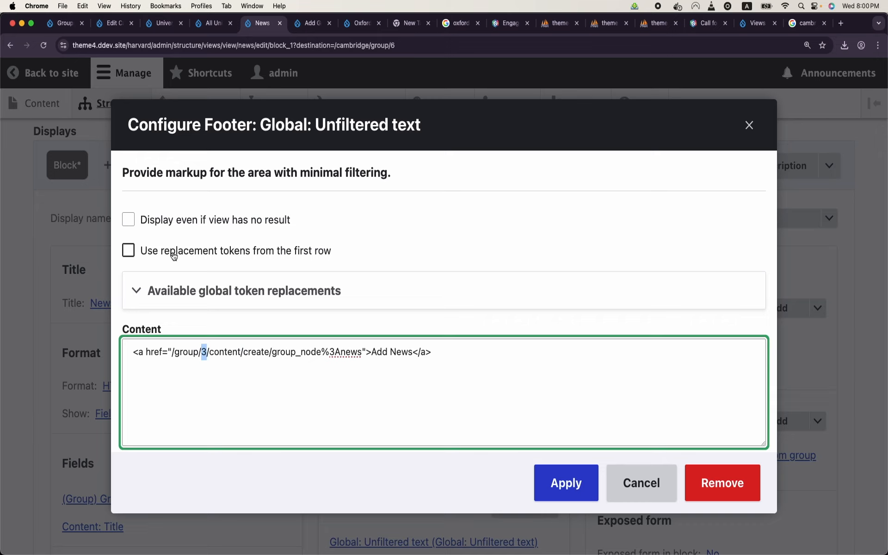
left_click(129, 251)
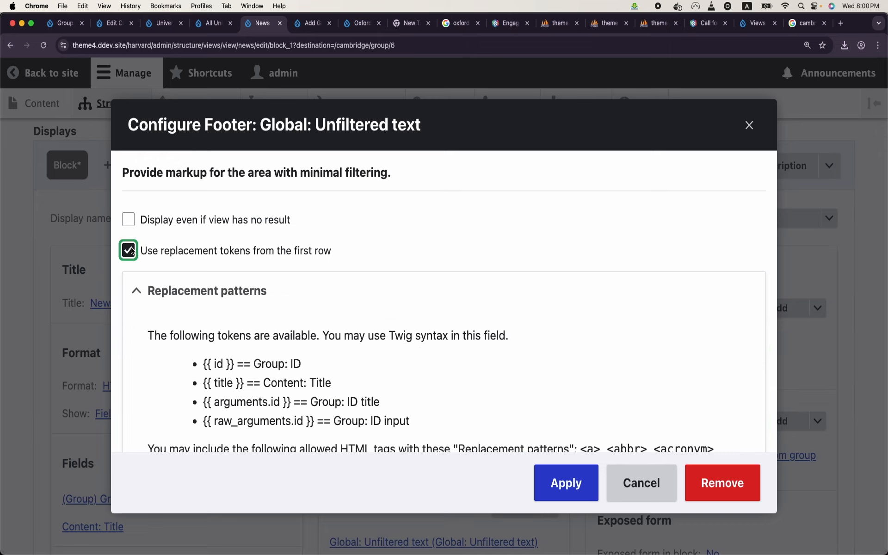
left_click_drag(234, 364, 204, 363)
key("super+c")
scroll(277, 364, "down", 8)
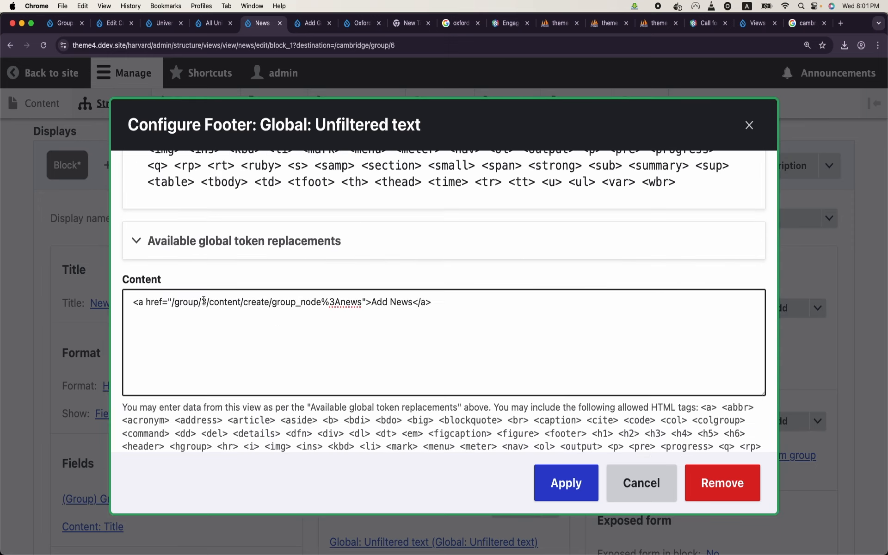
double_click(204, 302)
key("super+v")
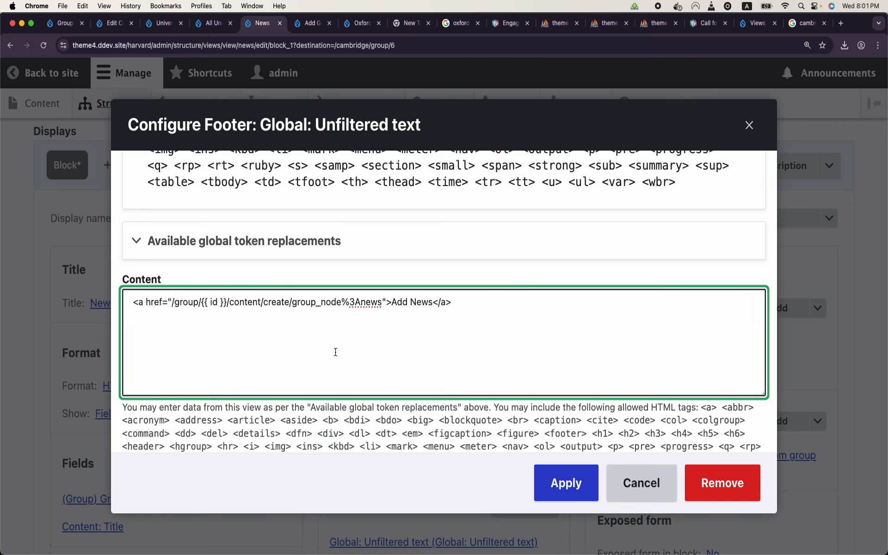
left_click(554, 481)
Step: Exclude the Group: ID field from display
scroll(375, 382, "down", 5)
scroll(376, 383, "down", 20)
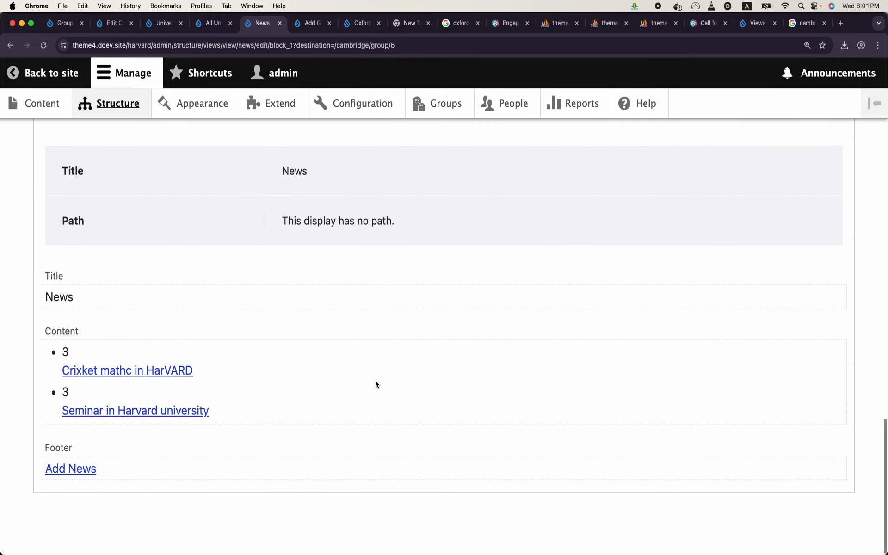
scroll(376, 382, "up", 15)
left_click(119, 258)
left_click(129, 273)
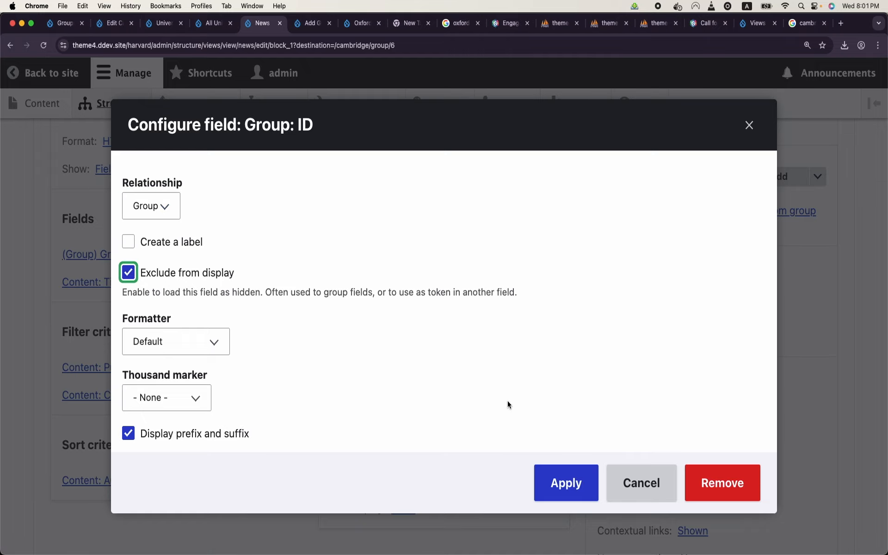
left_click(566, 483)
Step: Save the News view
scroll(271, 395, "down", 15)
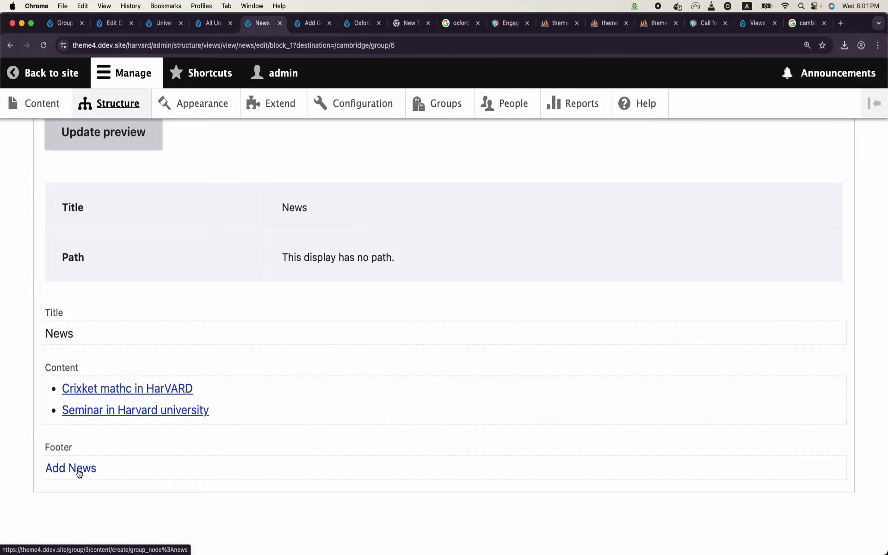
scroll(143, 340, "up", 10)
scroll(156, 326, "down", 5)
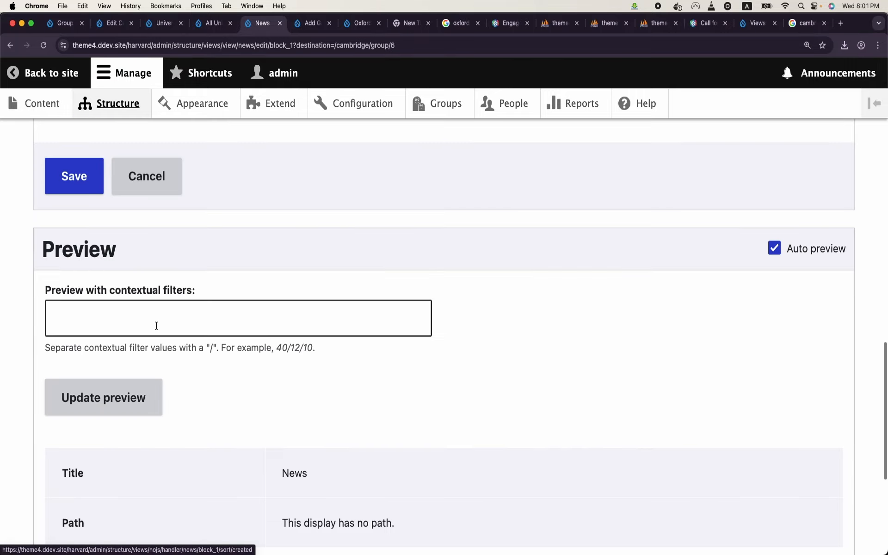
scroll(156, 325, "up", 15)
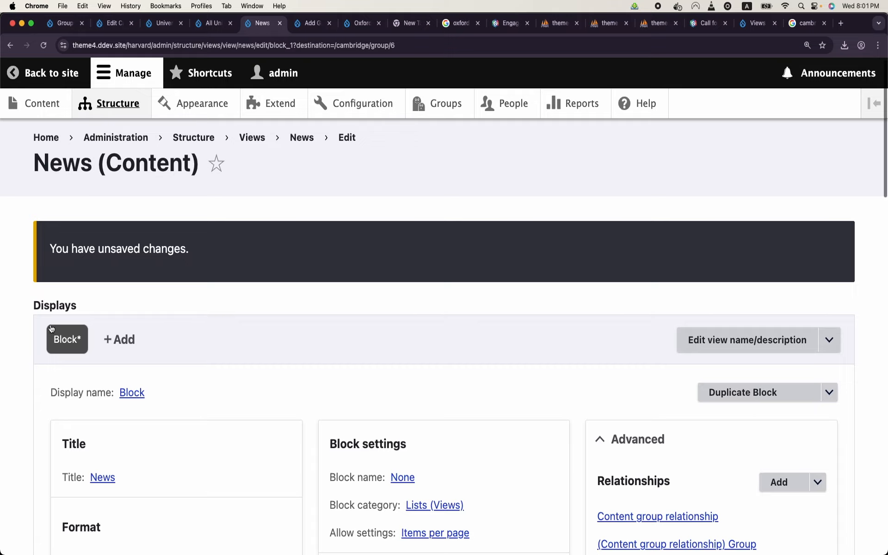
scroll(293, 263, "down", 15)
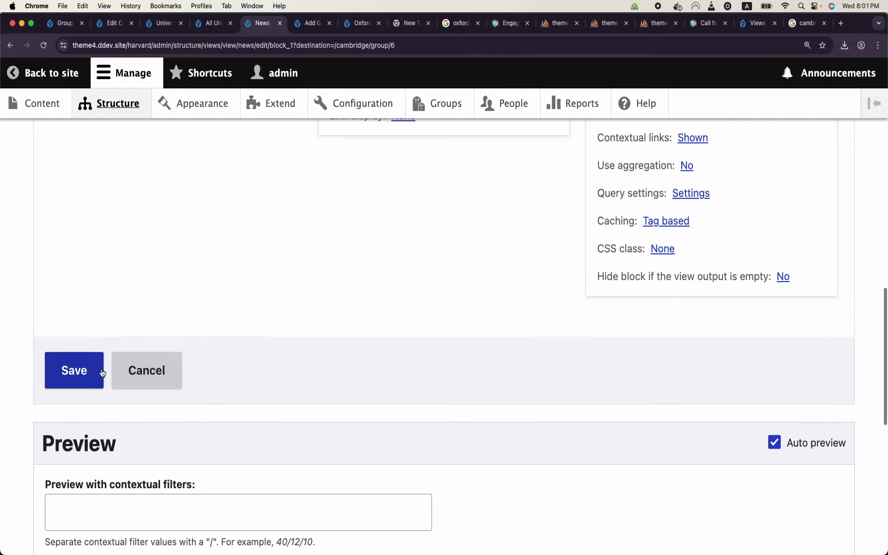
left_click(102, 373)
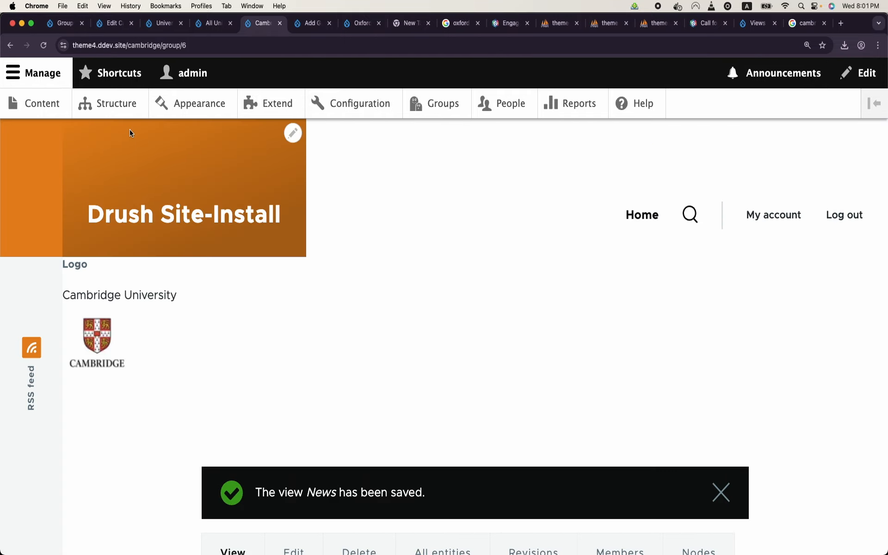
Step: Reload the Cambridge group page and choose Edit view from the News block's pencil menu
scroll(195, 176, "down", 3)
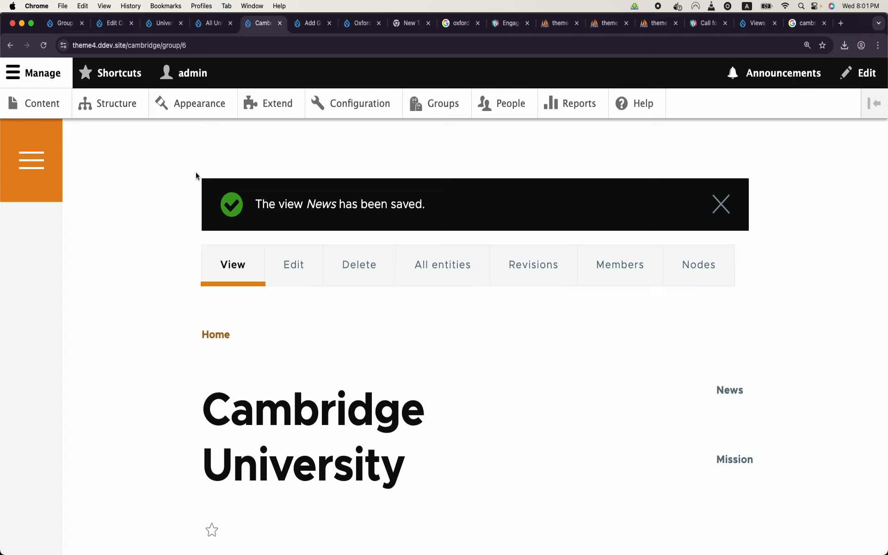
left_click(267, 52)
key("Return")
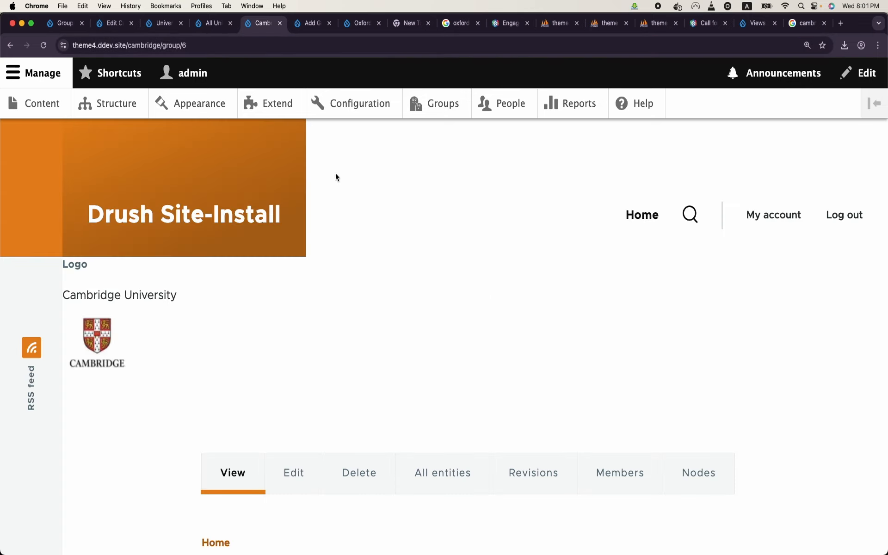
scroll(336, 178, "down", 5)
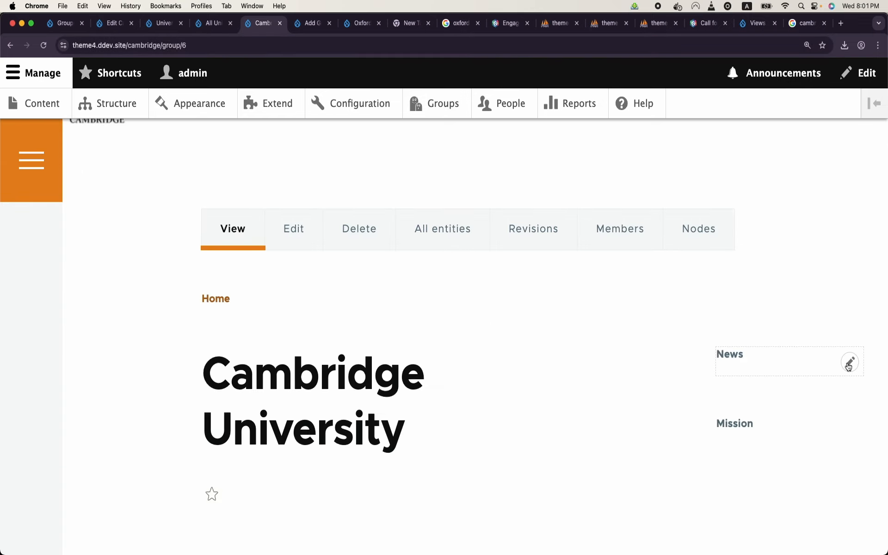
left_click(849, 366)
left_click(810, 422)
scroll(511, 350, "down", 3)
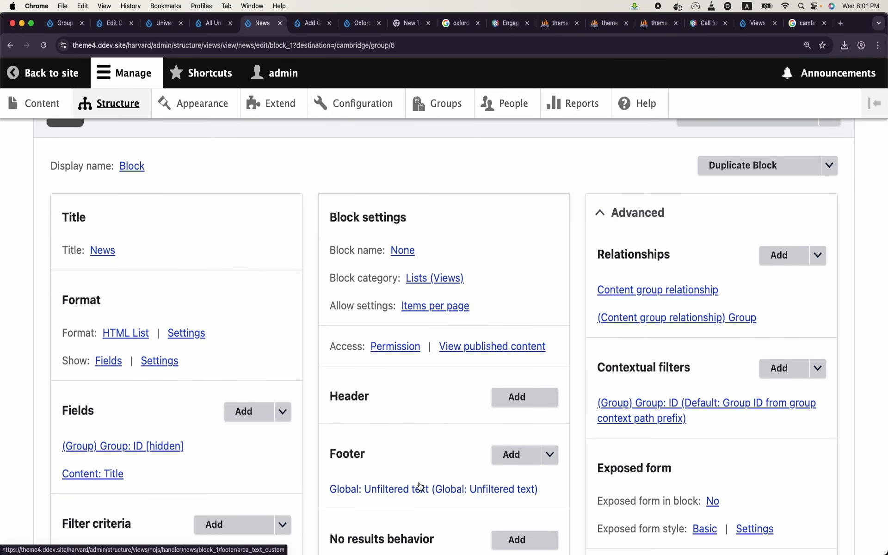
Step: Tick 'Display even if view has no result' on the footer Unfiltered text, apply, and save the view
left_click(420, 488)
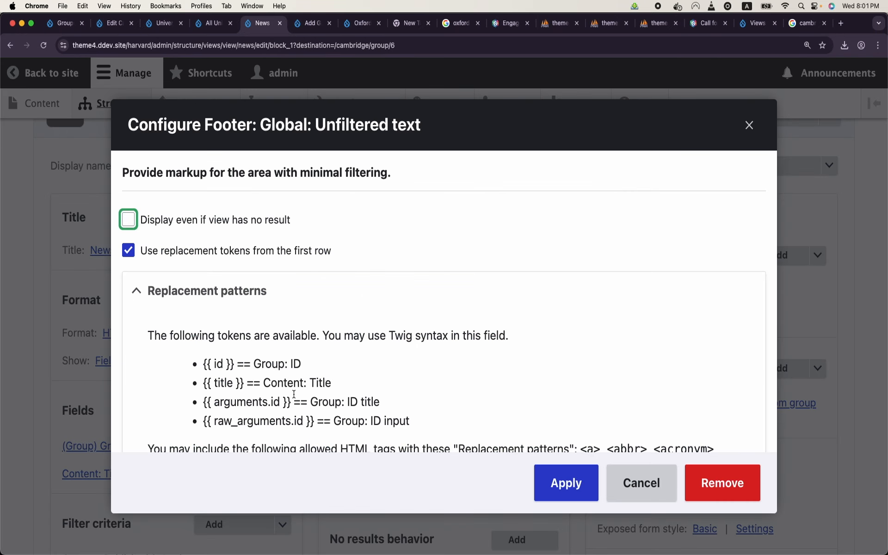
scroll(294, 394, "down", 3)
scroll(168, 265, "up", 3)
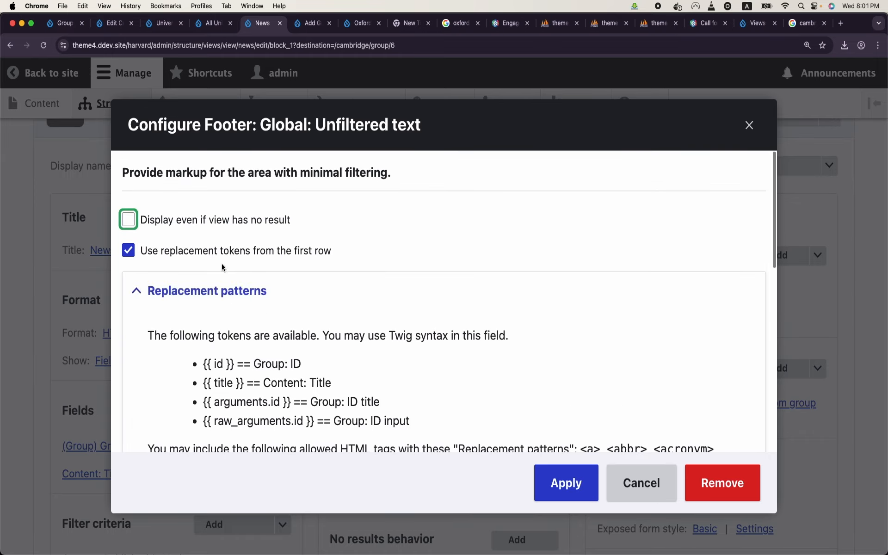
left_click(143, 221)
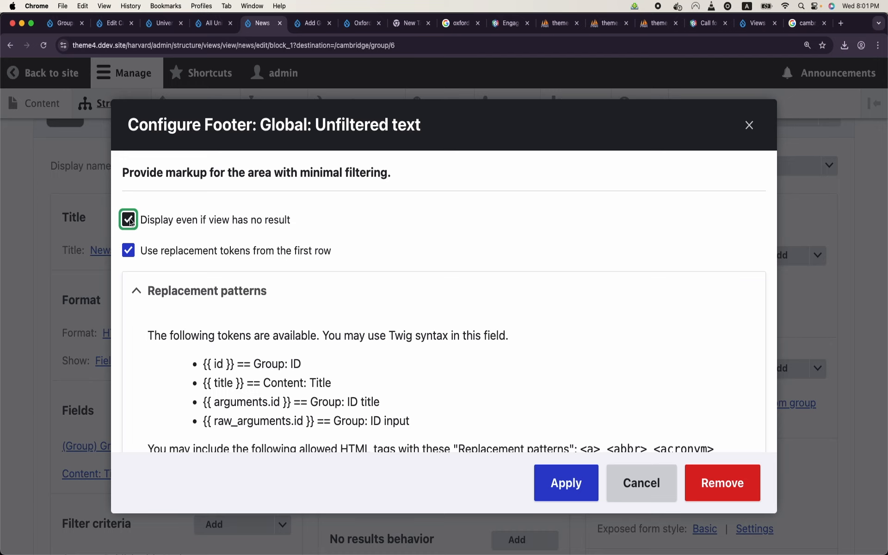
left_click(569, 483)
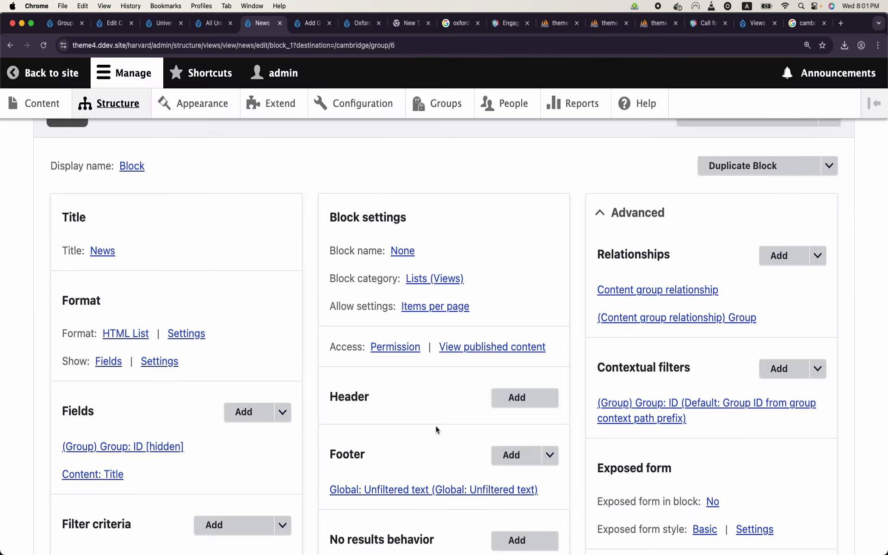
scroll(436, 428, "down", 6)
scroll(366, 424, "down", 5)
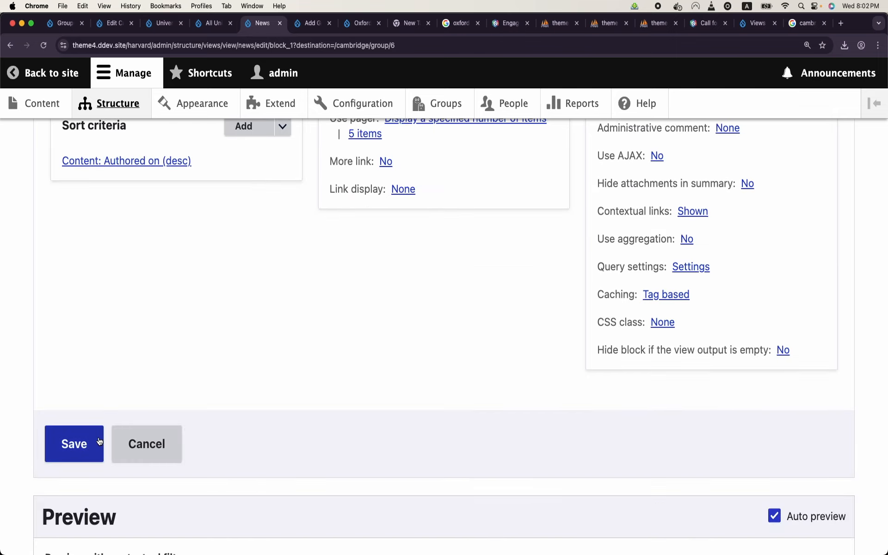
left_click(74, 443)
scroll(363, 383, "down", 8)
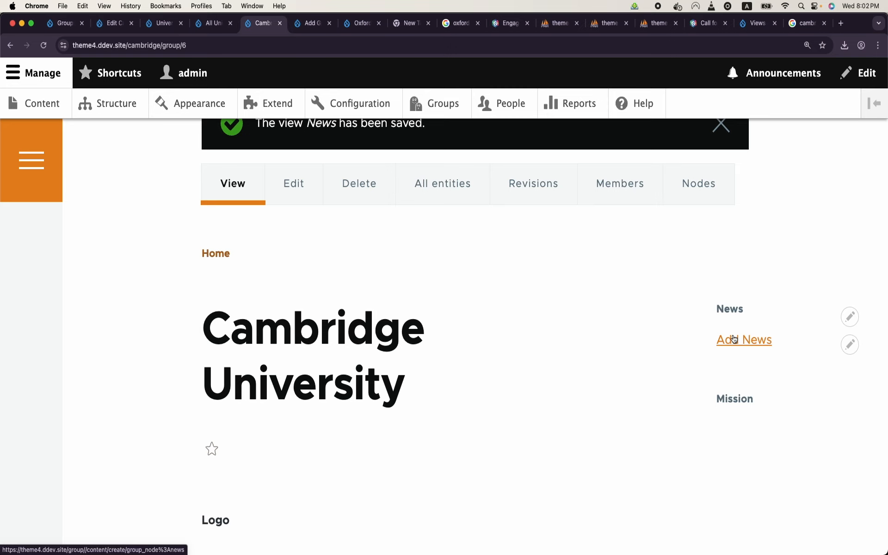
left_click(733, 339)
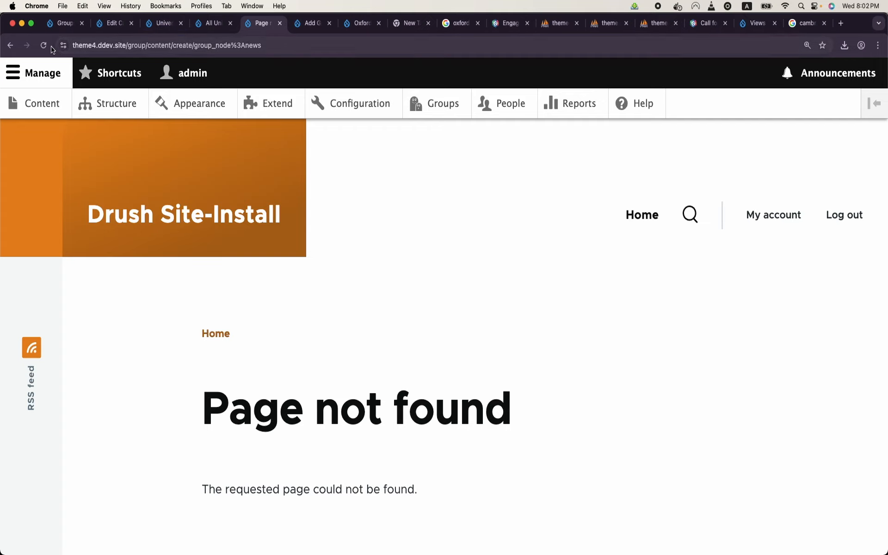
left_click(10, 47)
scroll(430, 304, "down", 4)
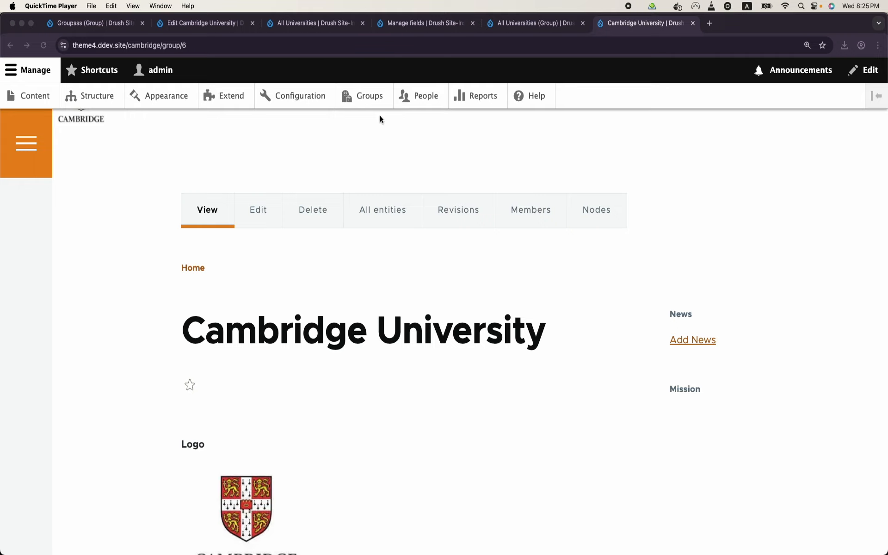
Step: Edit the News view from the Cambridge page and exclude Group: ID from display
left_click(299, 42)
left_click(307, 45)
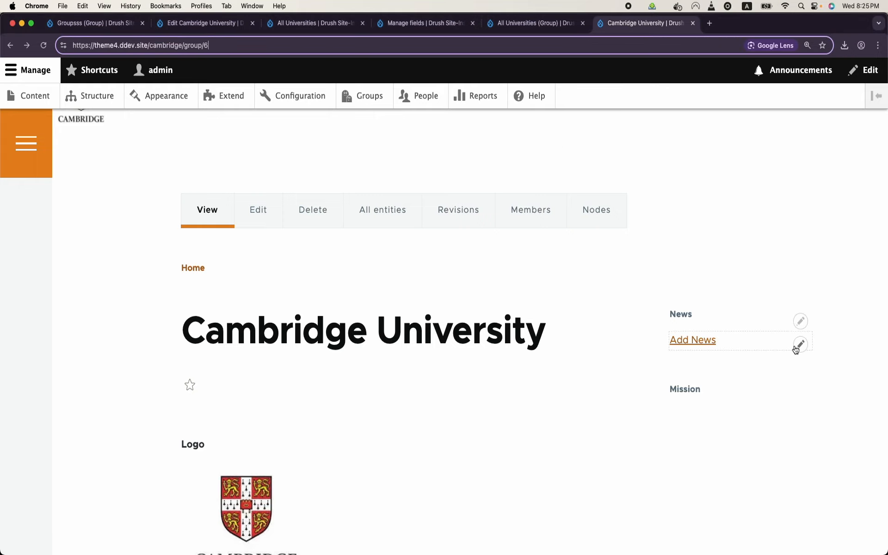
left_click(798, 345)
left_click(790, 364)
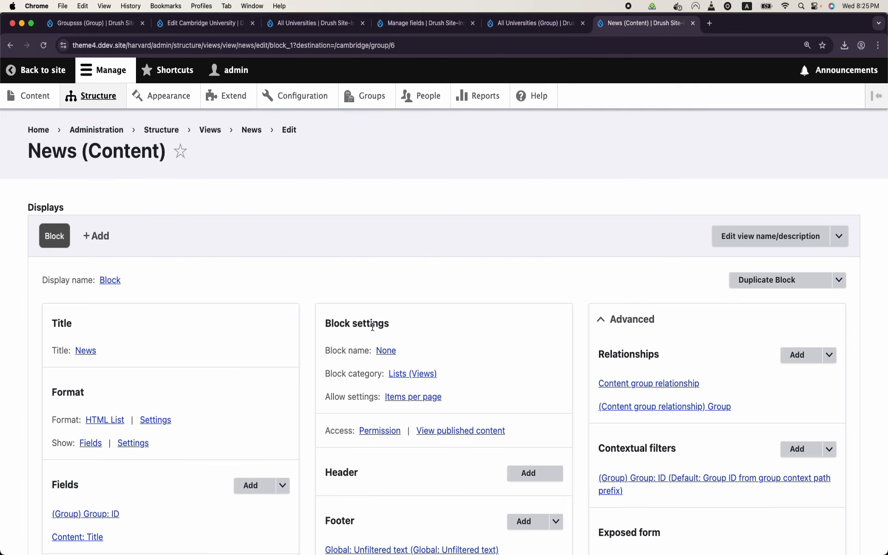
scroll(373, 326, "down", 3)
left_click(88, 360)
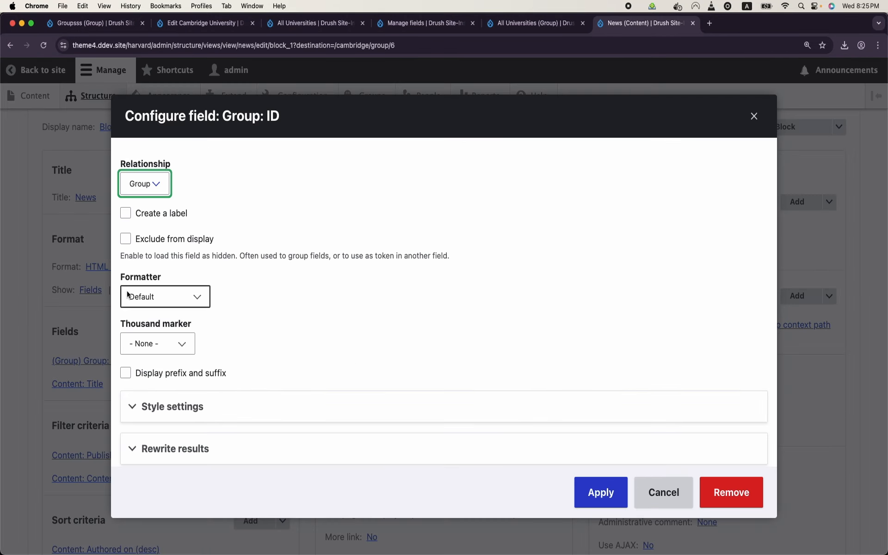
left_click(181, 241)
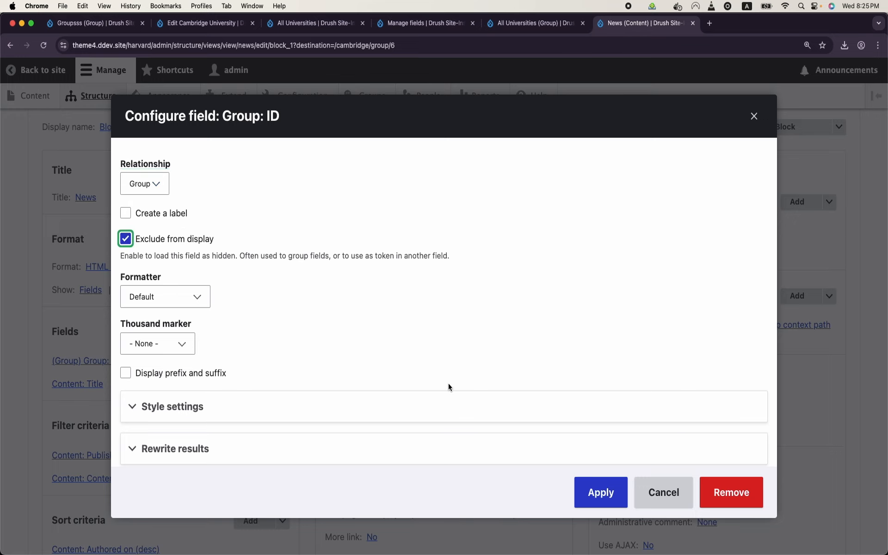
left_click(613, 499)
Step: Change the footer token {{ id }} to {{id}} without spaces, apply, and save the view
left_click(479, 395)
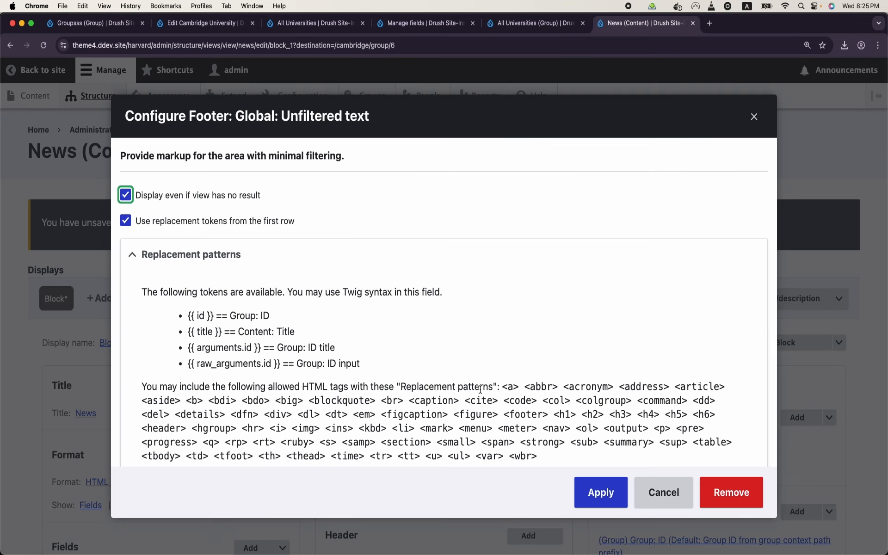
scroll(480, 389, "down", 5)
left_click(190, 284)
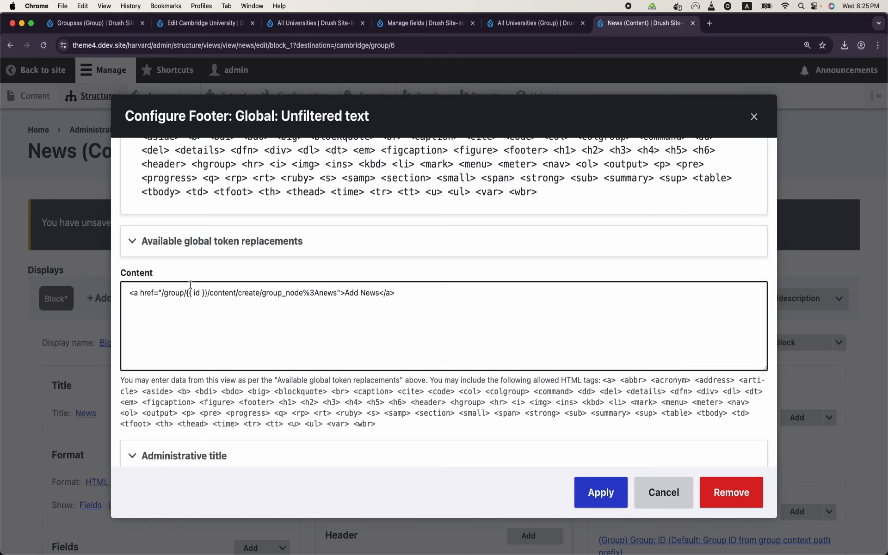
left_click(194, 293)
key("BackSpace")
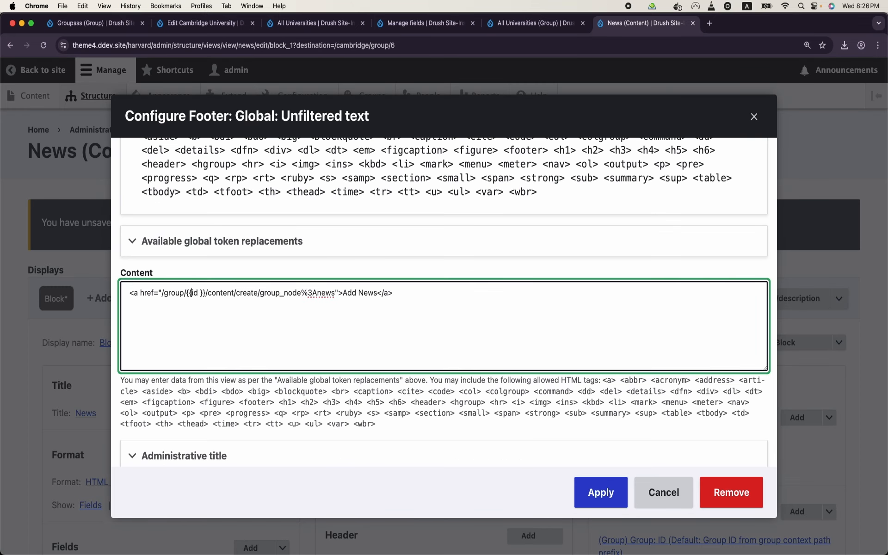
key("BackSpace")
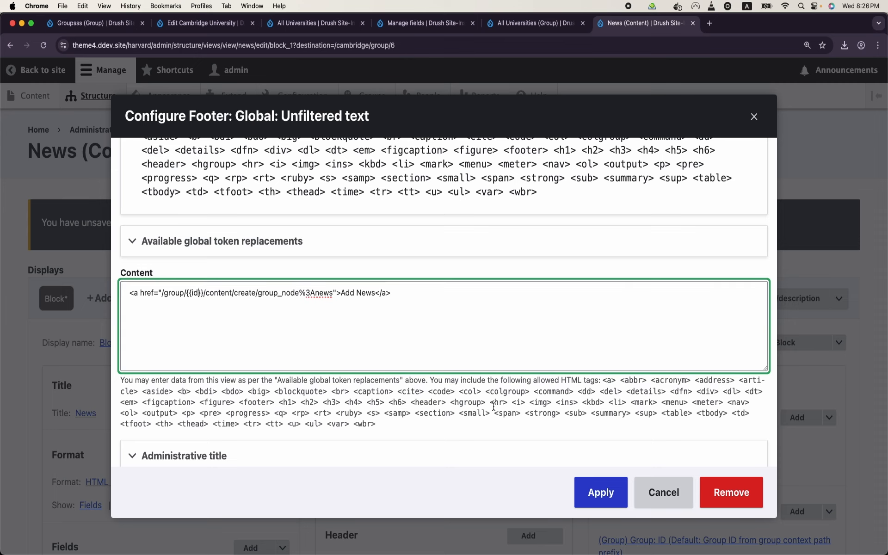
left_click(594, 483)
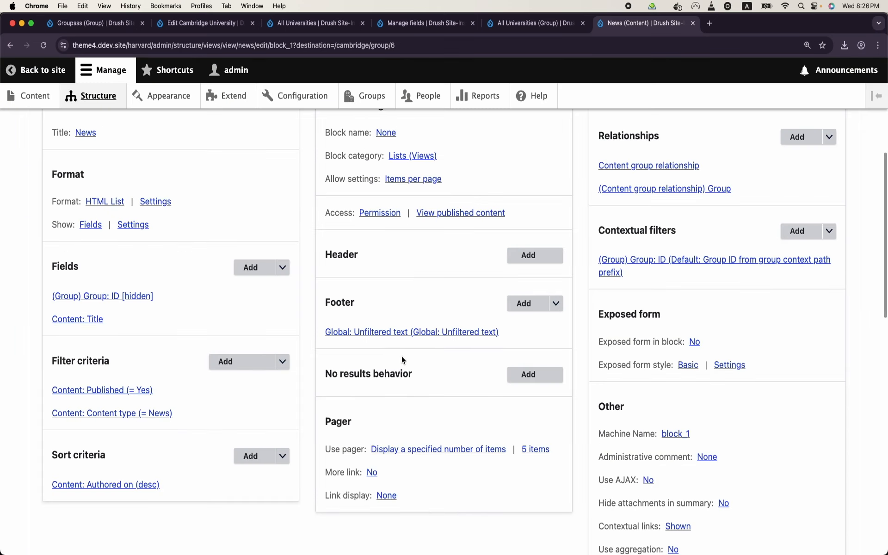
scroll(462, 398, "down", 5)
left_click(62, 393)
scroll(415, 384, "down", 5)
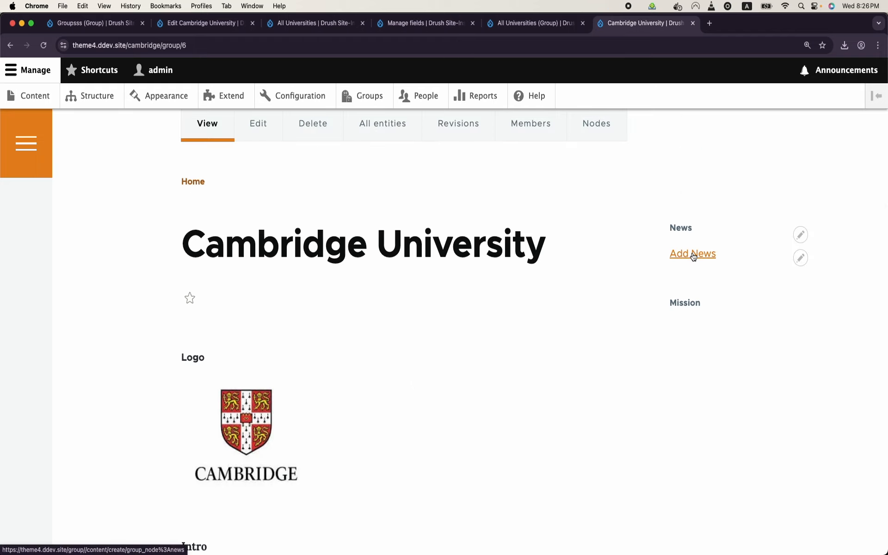
Step: Reload the Cambridge group page and open the News view via the block's Edit view option
left_click(444, 48)
key("Return")
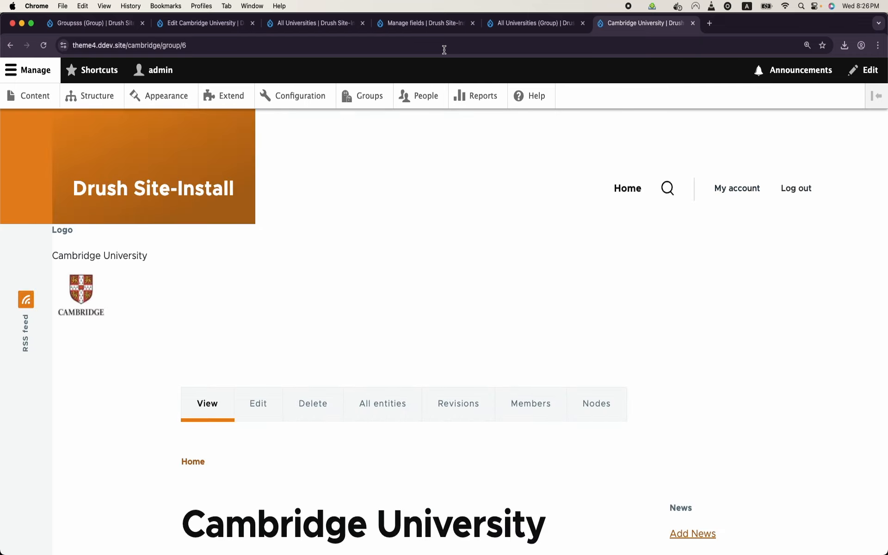
scroll(612, 400, "down", 4)
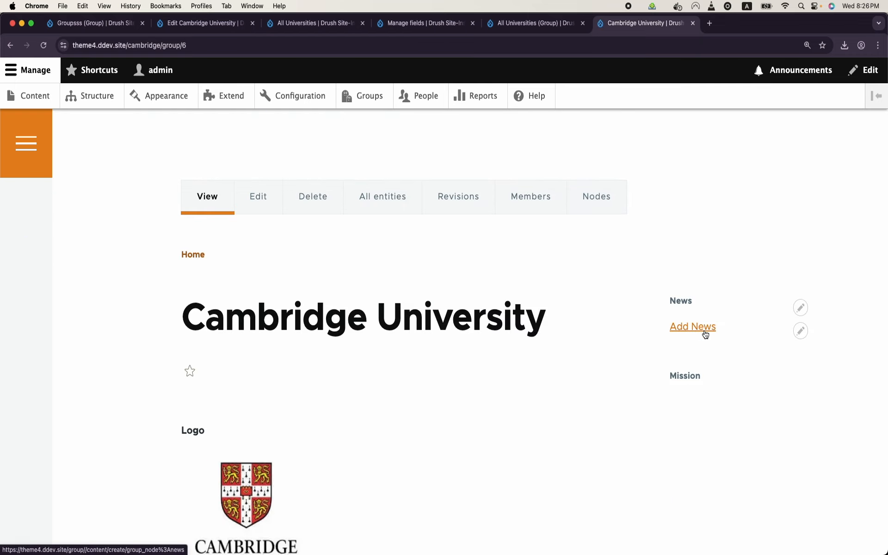
left_click(801, 331)
left_click(788, 350)
scroll(383, 341, "down", 3)
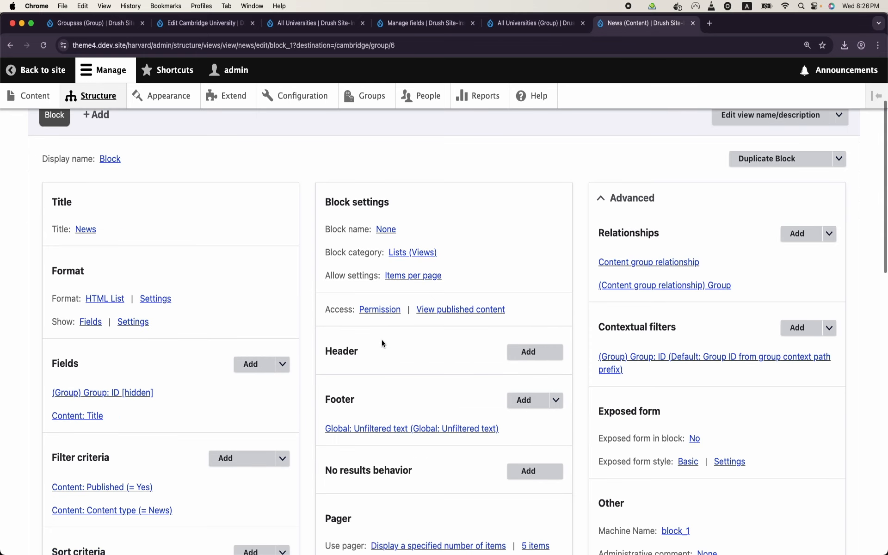
Step: Review the footer's Add News link markup at a larger zoom and apply it
left_click(426, 429)
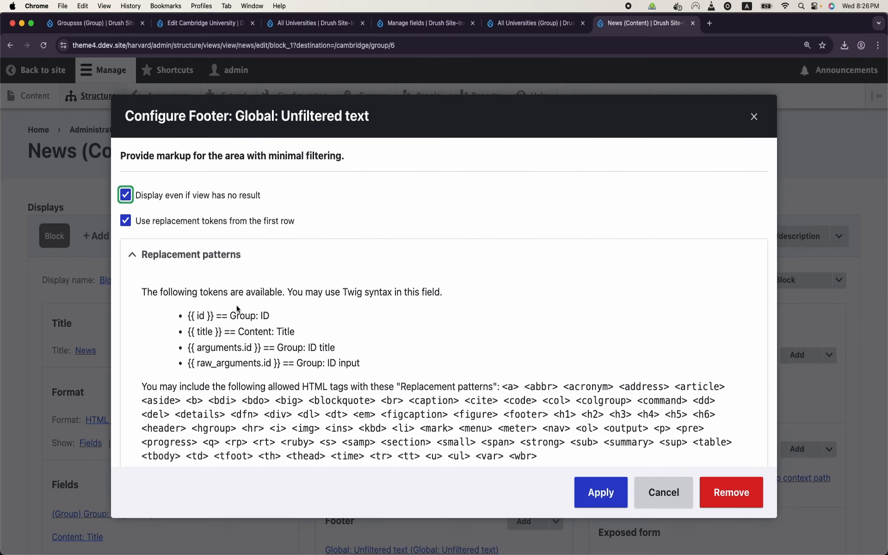
scroll(237, 309, "down", 5)
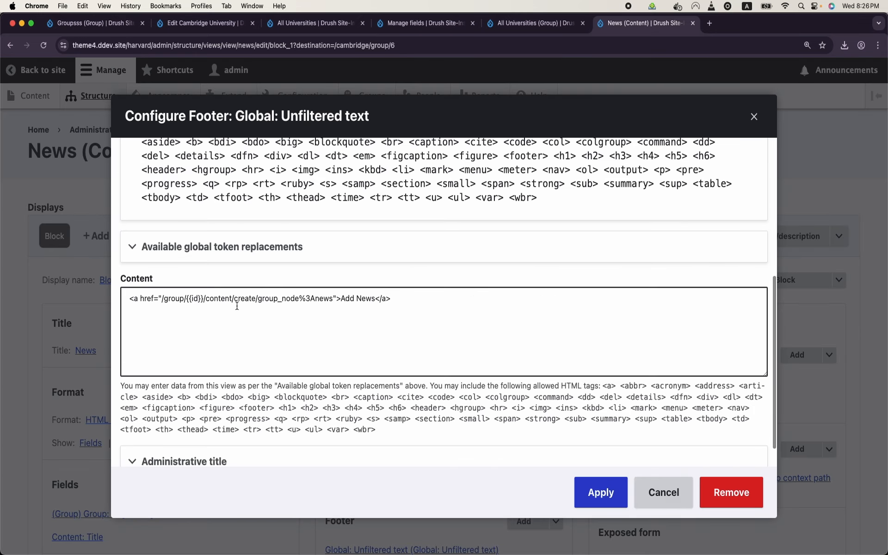
left_click(203, 297)
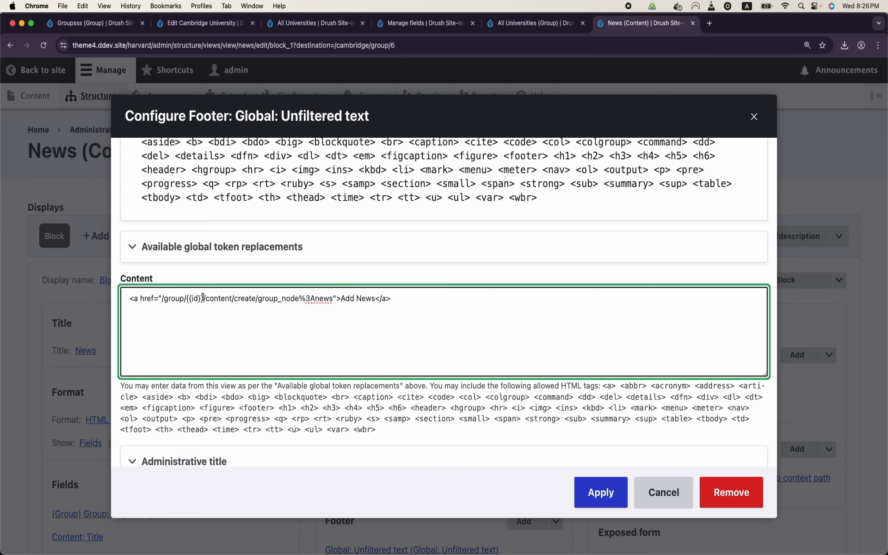
key("super+plus")
key("super+plus")
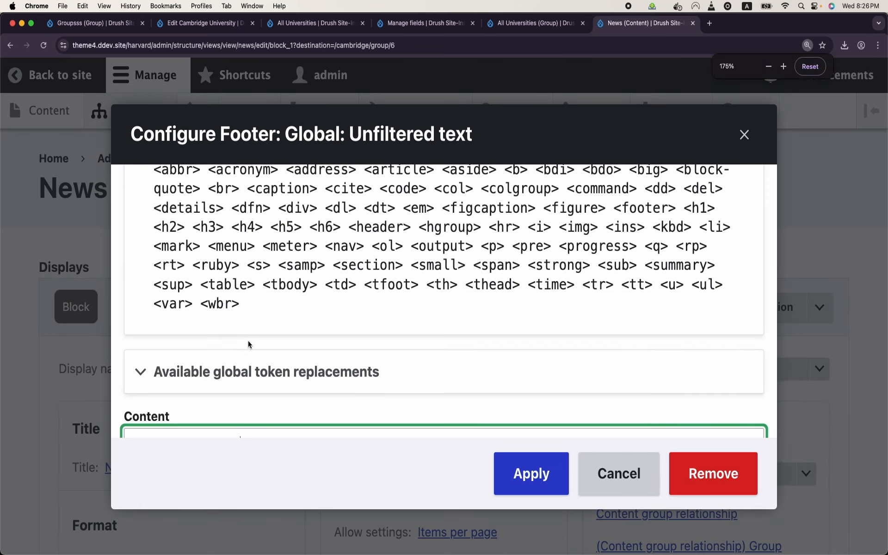
scroll(249, 341, "down", 2)
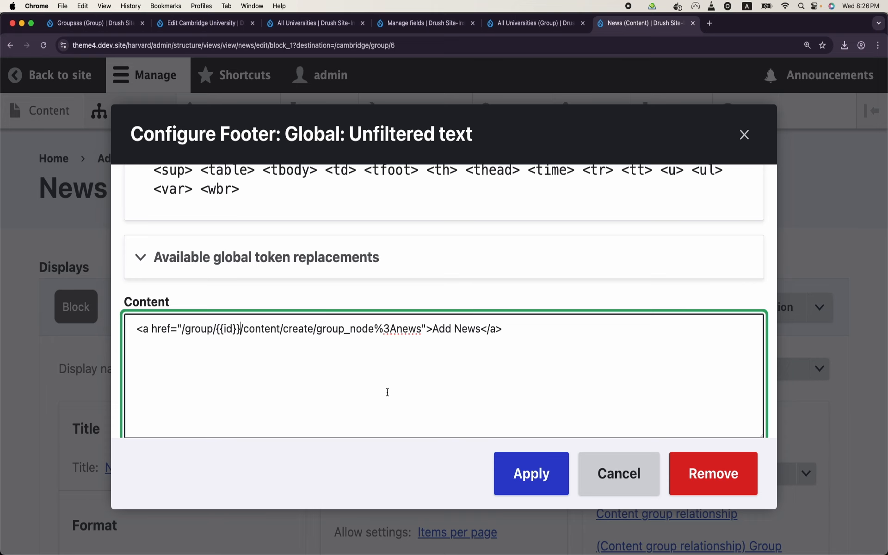
left_click(512, 475)
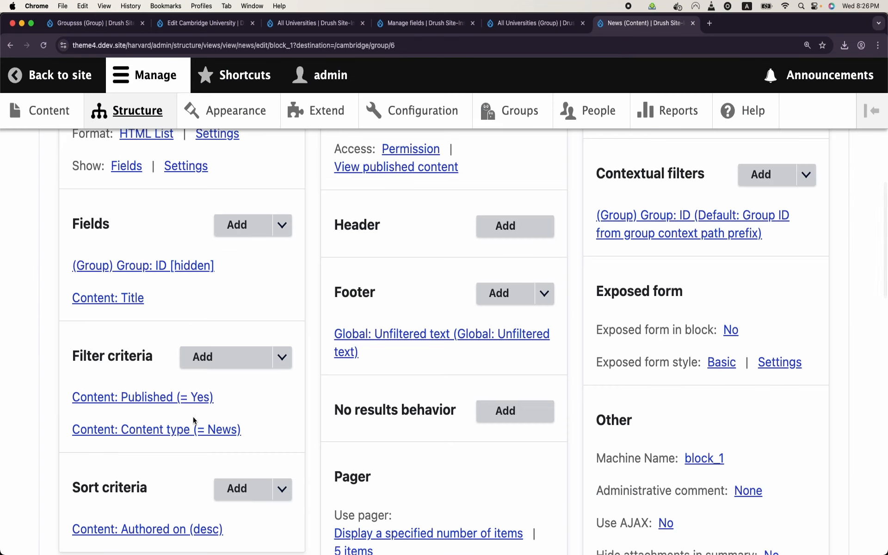
Step: Uncheck Exclude from display on Group: ID, apply, and save the News view
left_click(140, 267)
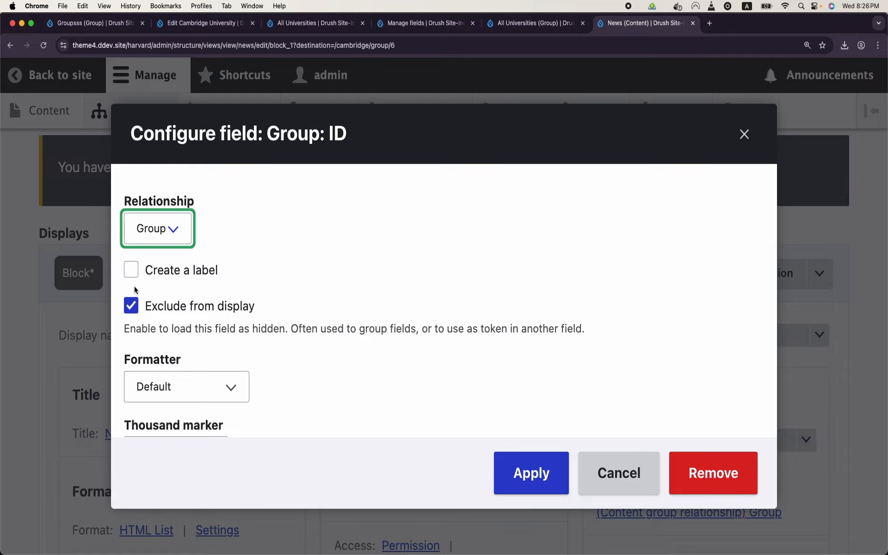
left_click(131, 305)
left_click(533, 476)
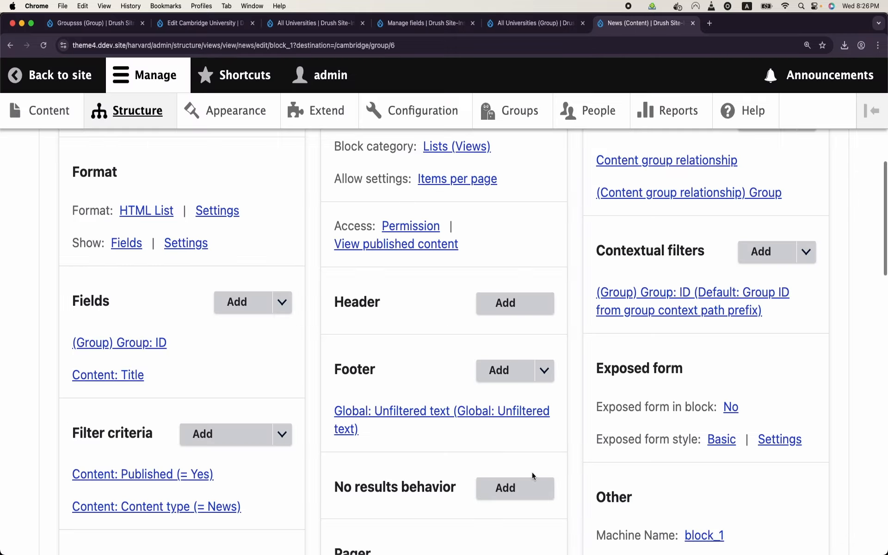
scroll(341, 367, "down", 15)
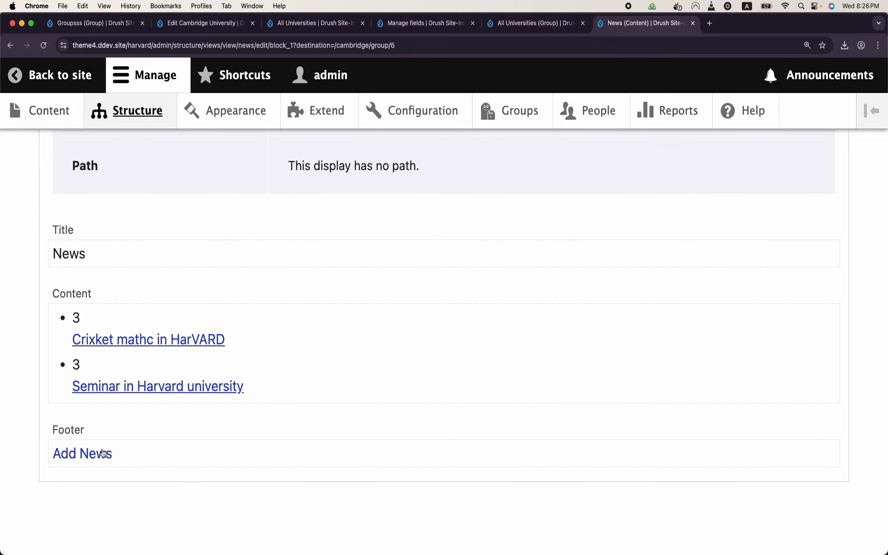
scroll(329, 432, "up", 5)
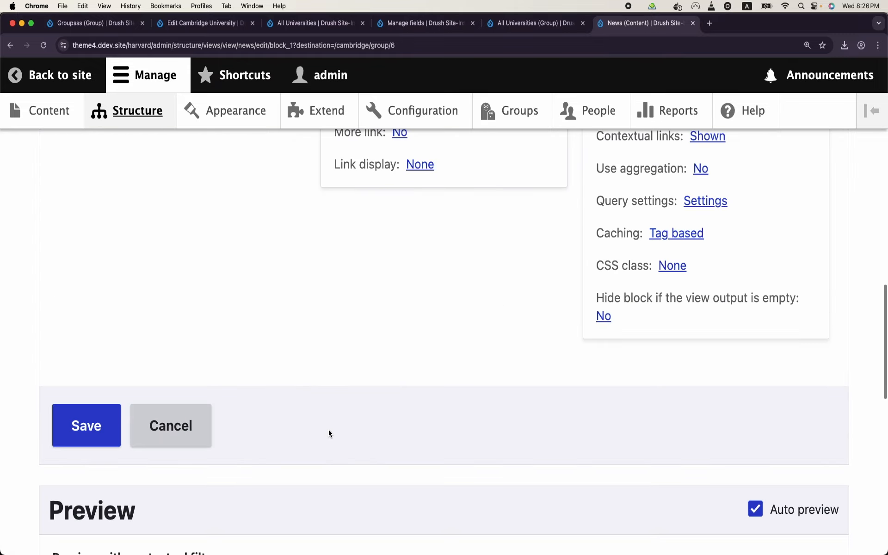
left_click(90, 426)
scroll(533, 299, "down", 10)
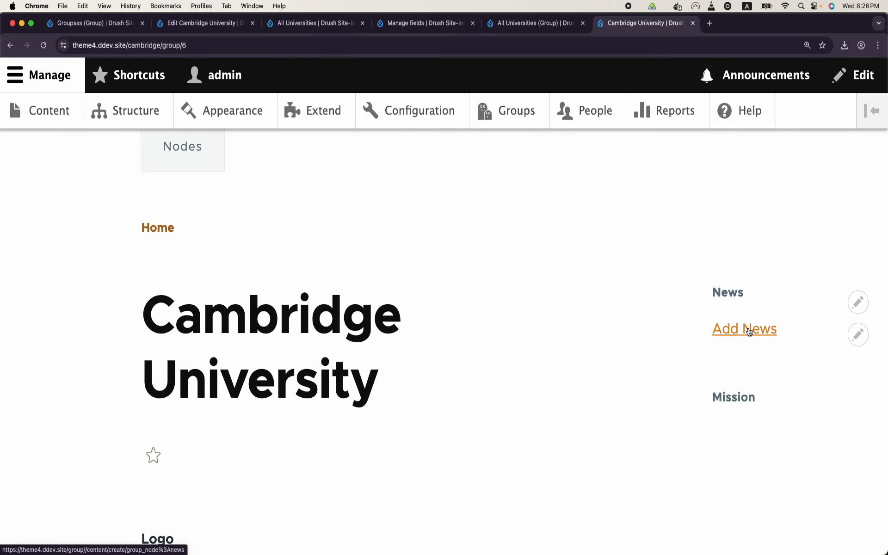
Step: Run ddev drush cr in Terminal, then reload the Cambridge group page in Chrome
left_click(319, 530)
type("ddev drush cr")
key("Return")
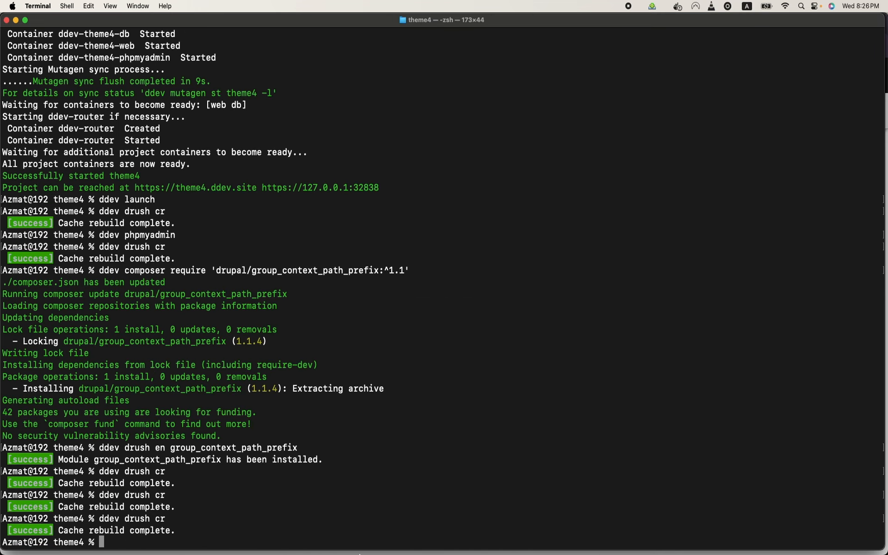
left_click(327, 531)
key("super+r")
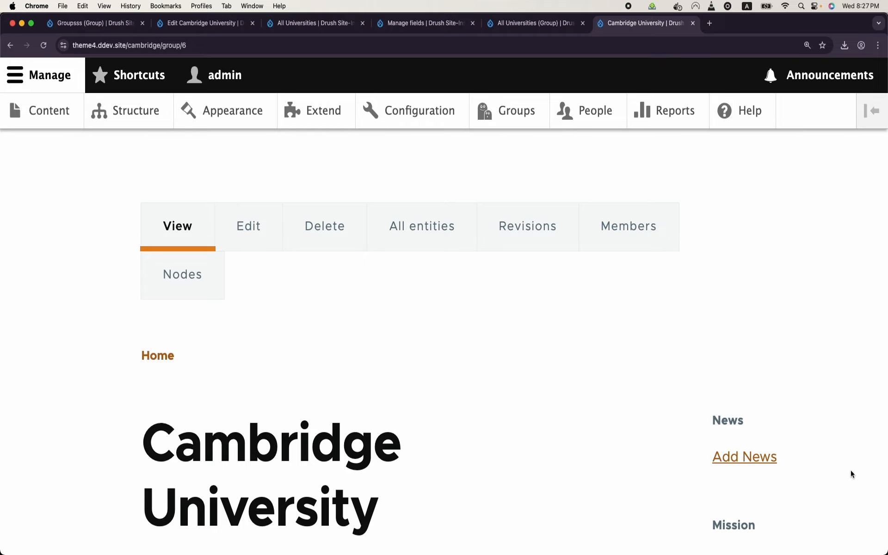
Step: Open the News view for editing from the News block's pencil menu
left_click(858, 467)
left_click(849, 486)
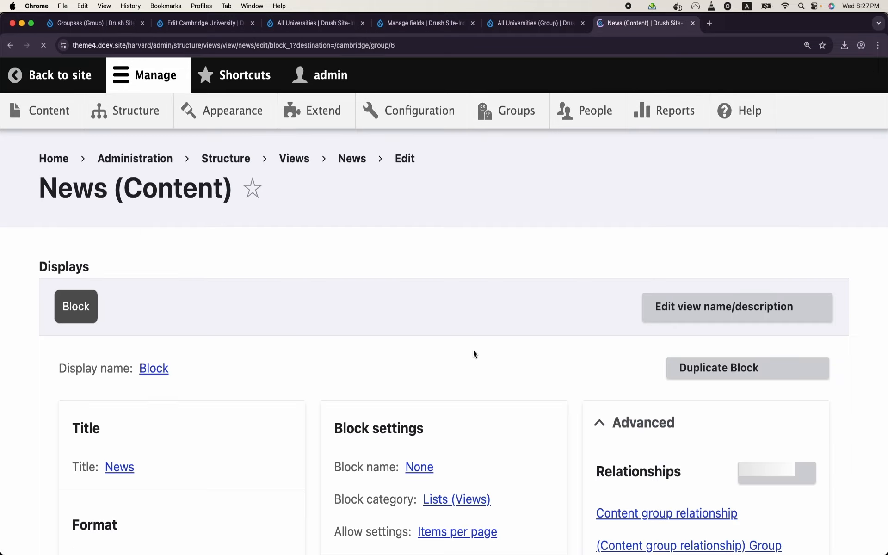
scroll(473, 350, "down", 5)
scroll(474, 351, "down", 4)
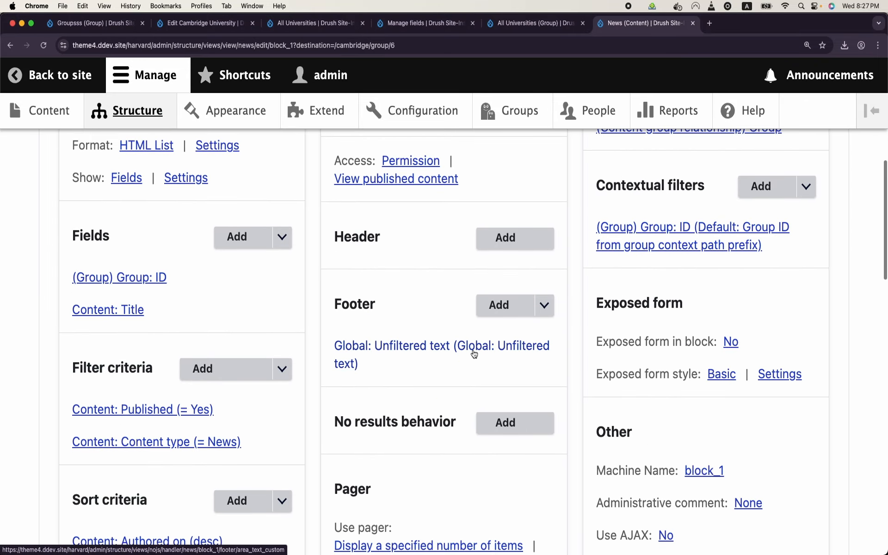
Step: Copy the {{ raw_arguments.id }} token from the footer's replacement patterns list
left_click(433, 354)
scroll(433, 354, "down", 3)
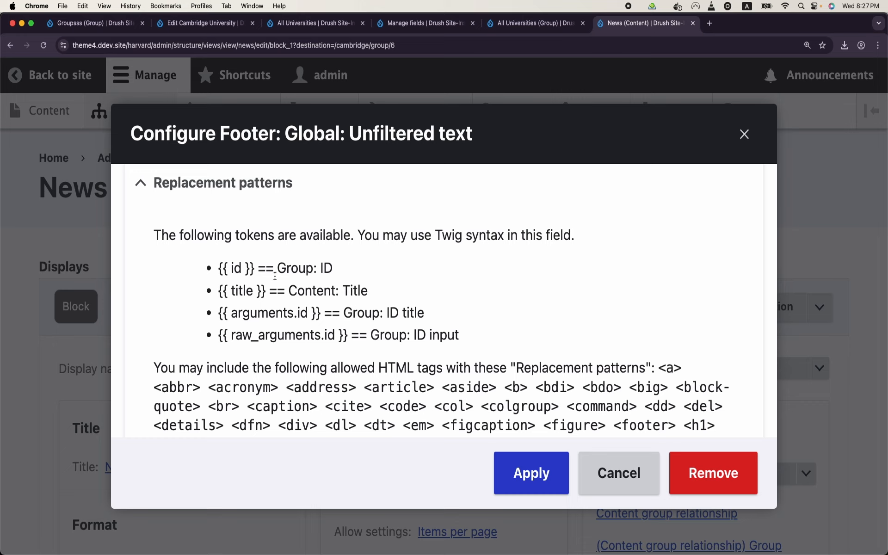
left_click_drag(325, 313, 238, 316)
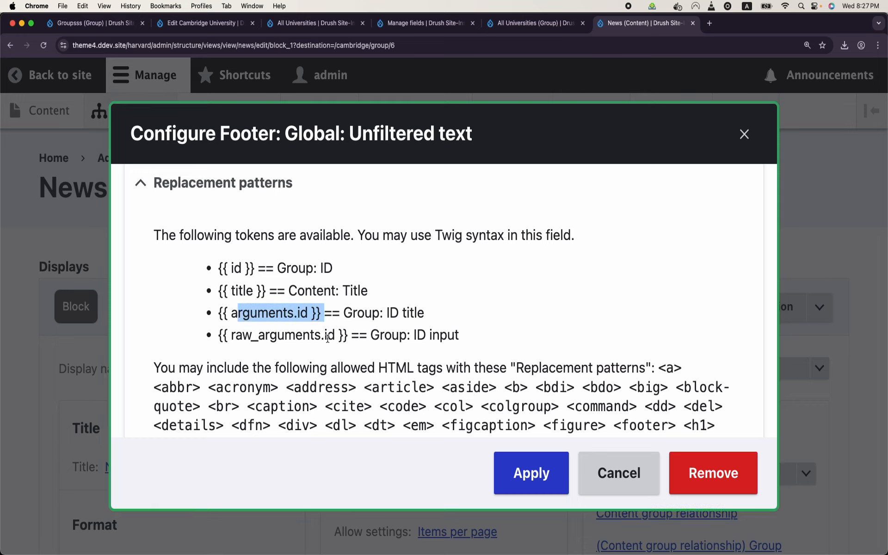
left_click_drag(352, 337, 219, 342)
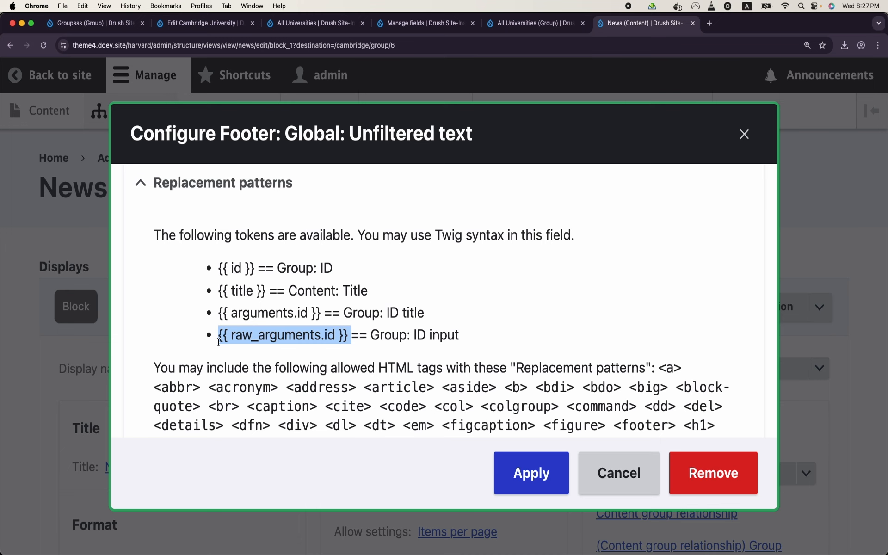
key("super+c")
left_click(458, 448)
Step: Replace {{id}} in the footer link with {{ raw_arguments.id }}, apply, and save the view
scroll(519, 350, "down", 10)
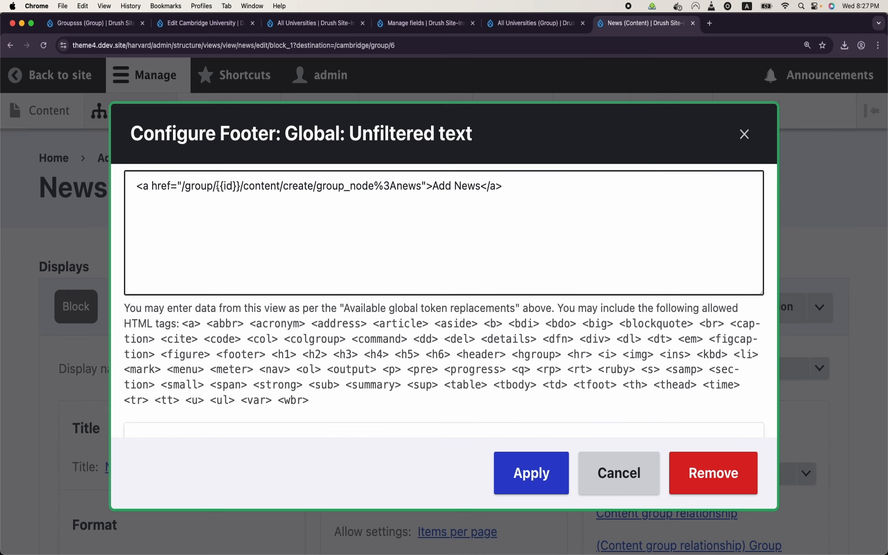
left_click_drag(218, 185, 238, 185)
key("super+v")
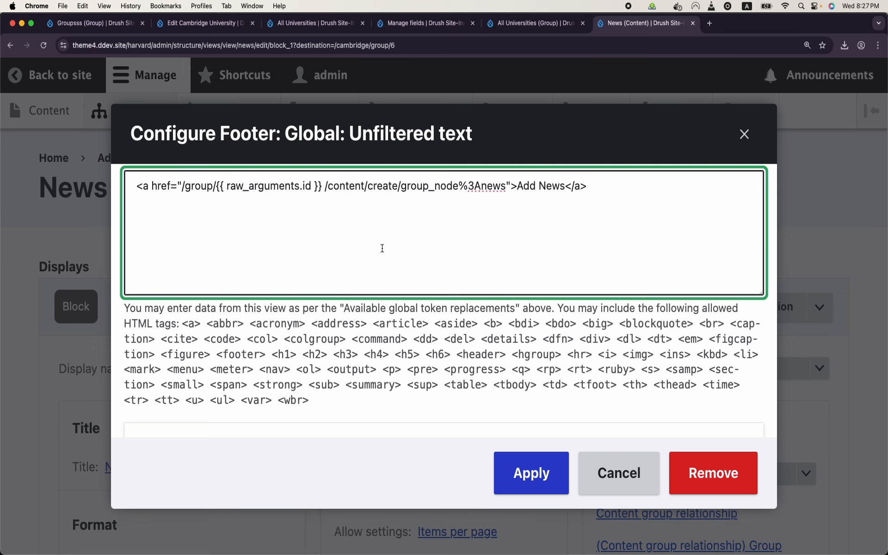
left_click(550, 479)
scroll(326, 368, "down", 5)
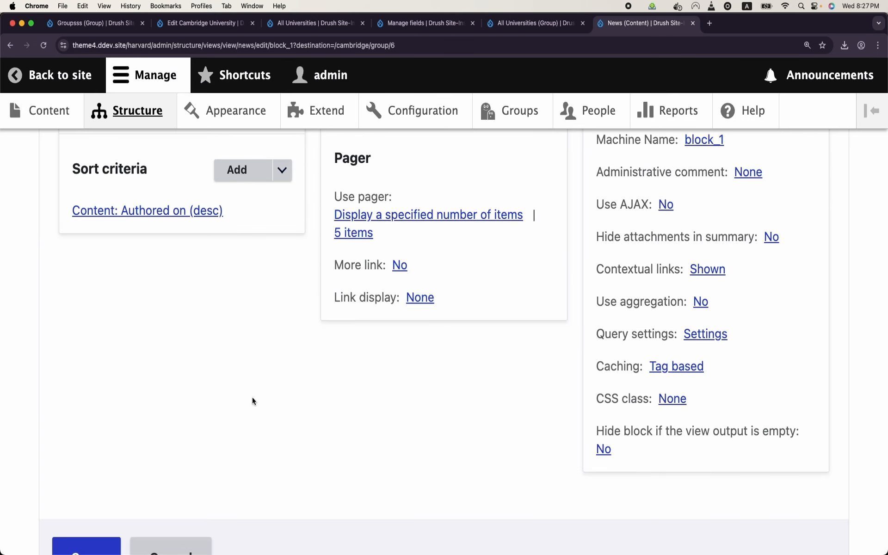
scroll(185, 421, "down", 3)
left_click(97, 475)
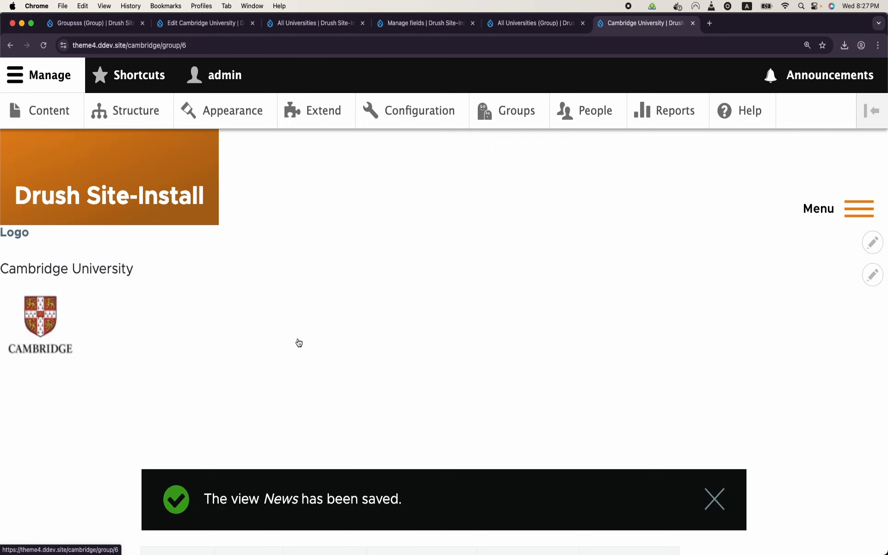
Step: Test Cambridge's Add News link and confirm the form URL carries the group ID
scroll(298, 338, "down", 8)
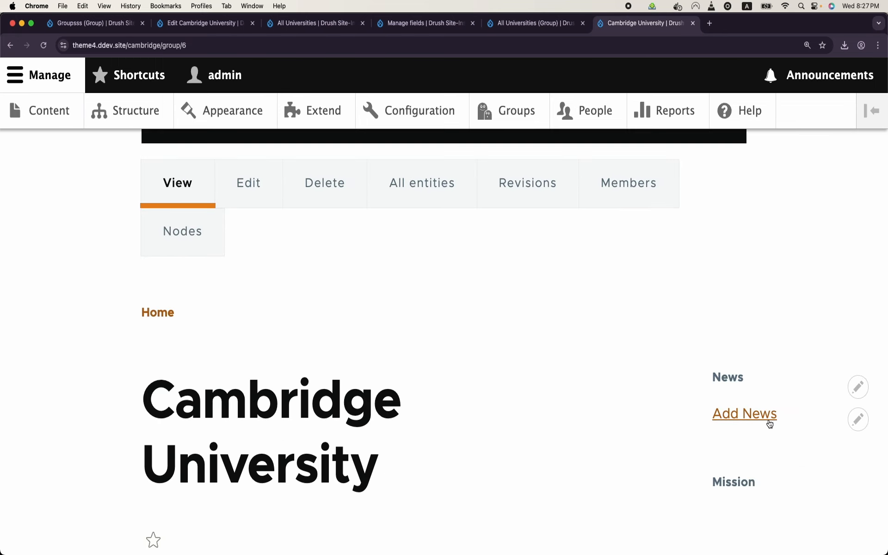
left_click(769, 419)
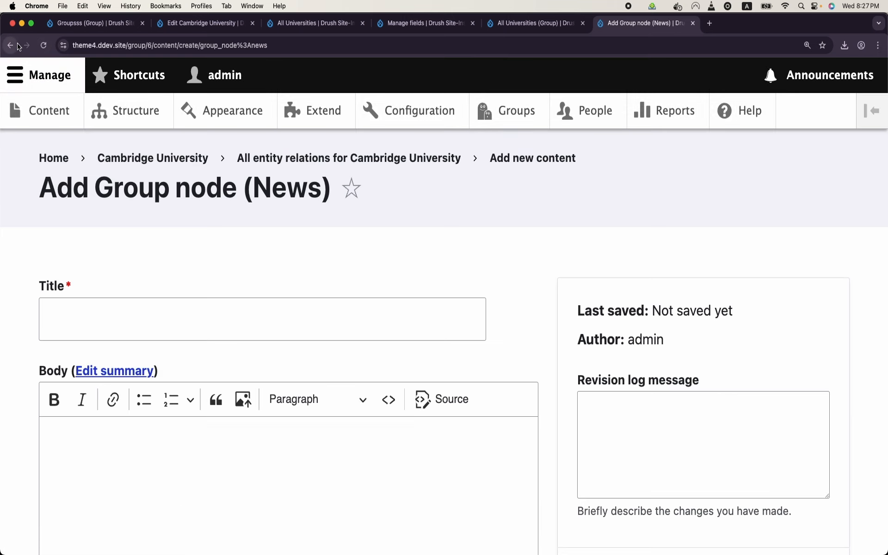
left_click(140, 42)
left_click(152, 47)
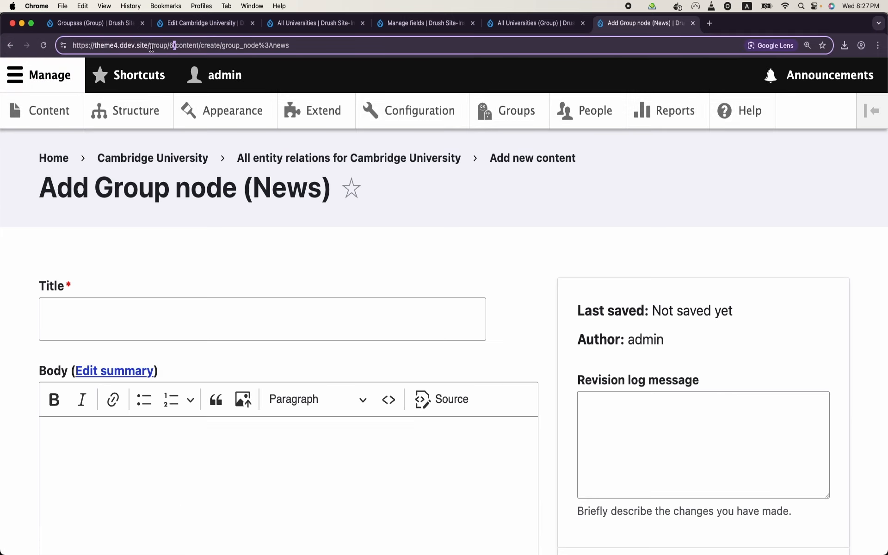
left_click(11, 47)
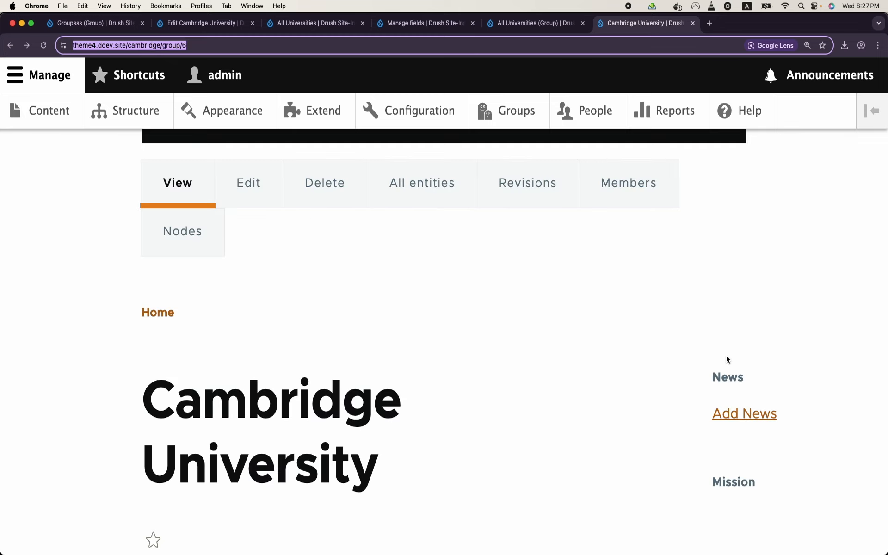
left_click(739, 416)
scroll(497, 405, "down", 10)
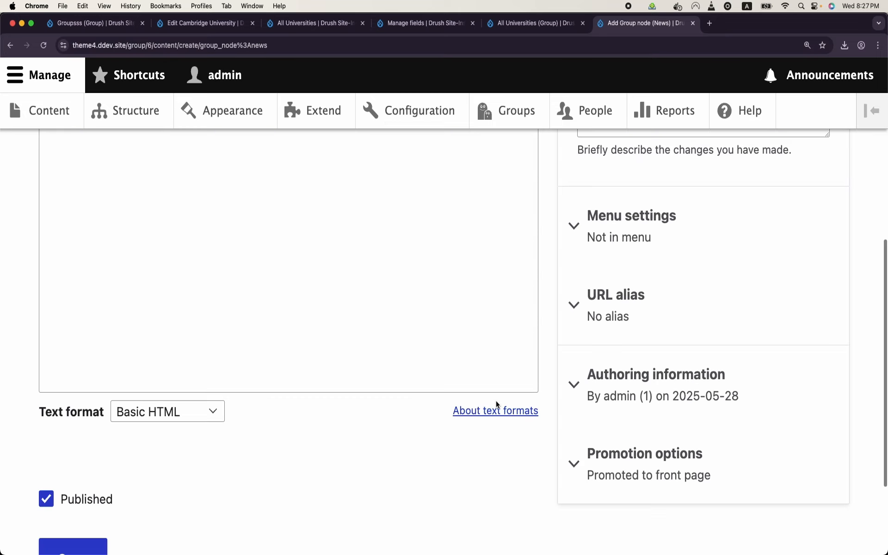
left_click(11, 46)
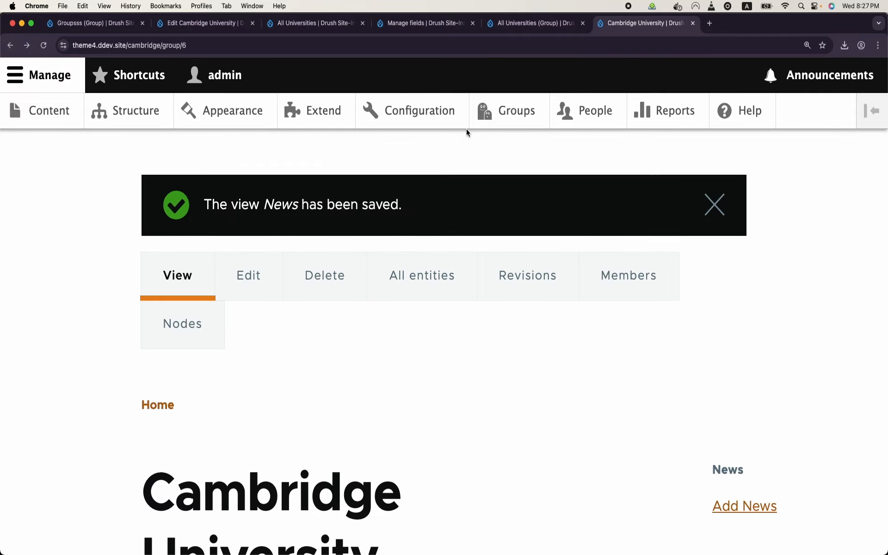
Step: Open the Oxford University group page and inspect its News block showing group ID 4
left_click(509, 111)
scroll(460, 292, "down", 5)
left_click(240, 362)
scroll(565, 283, "down", 5)
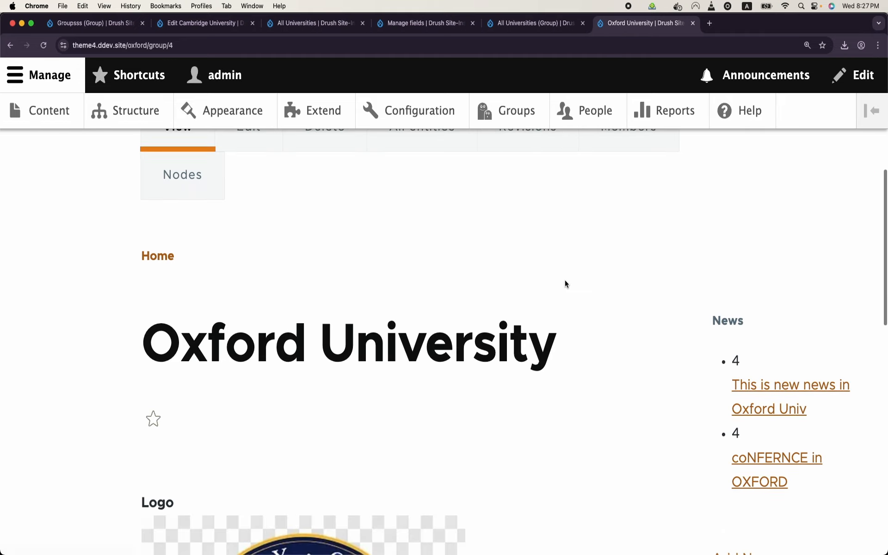
scroll(565, 283, "down", 2)
left_click_drag(744, 300, 715, 300)
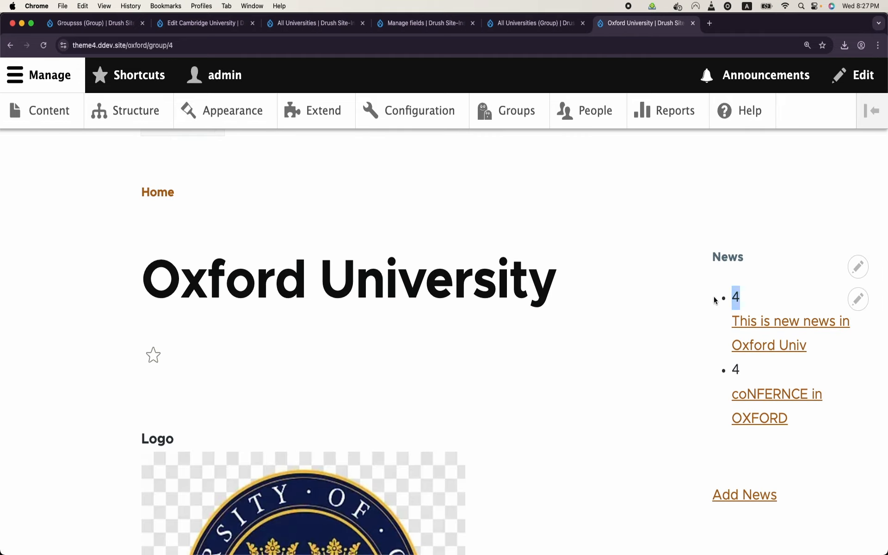
Step: Exclude the (Group) Group: ID field from display in the News view and save it
left_click(858, 299)
left_click(841, 327)
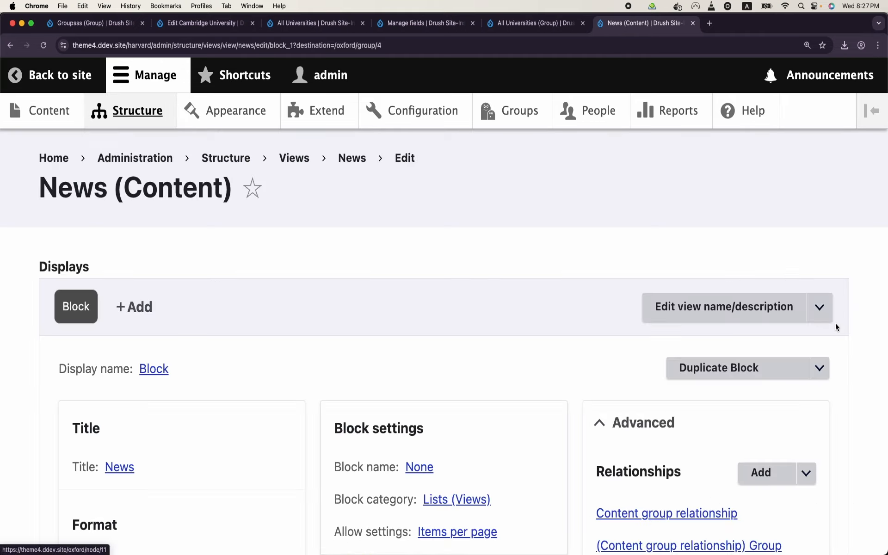
scroll(187, 399, "down", 6)
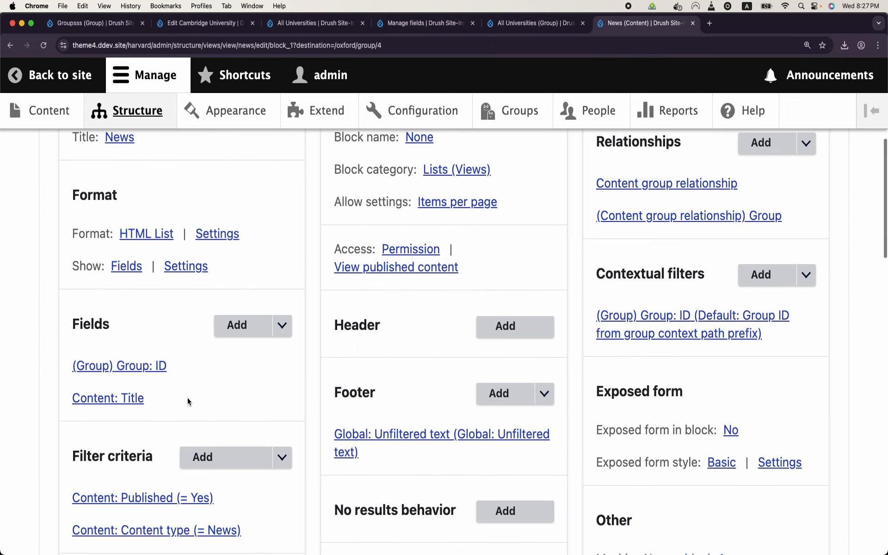
left_click(124, 365)
left_click(131, 305)
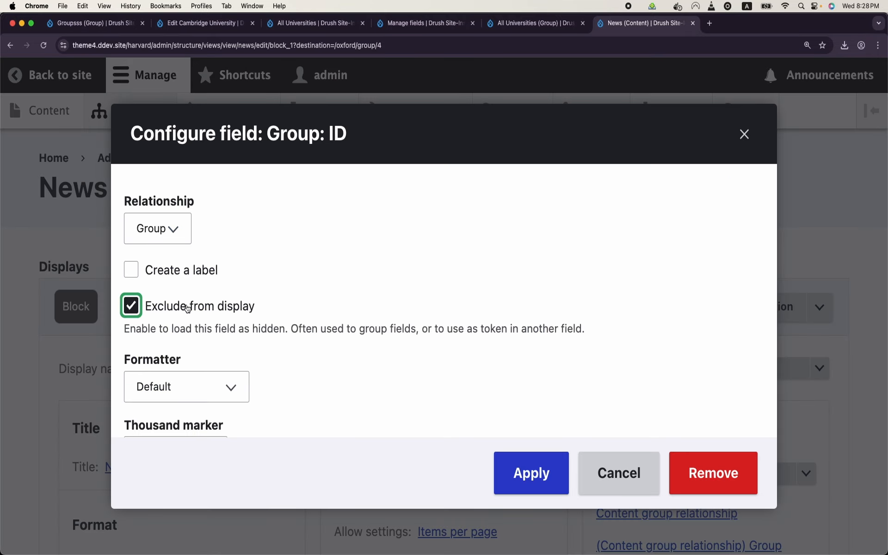
left_click(538, 470)
scroll(357, 396, "down", 10)
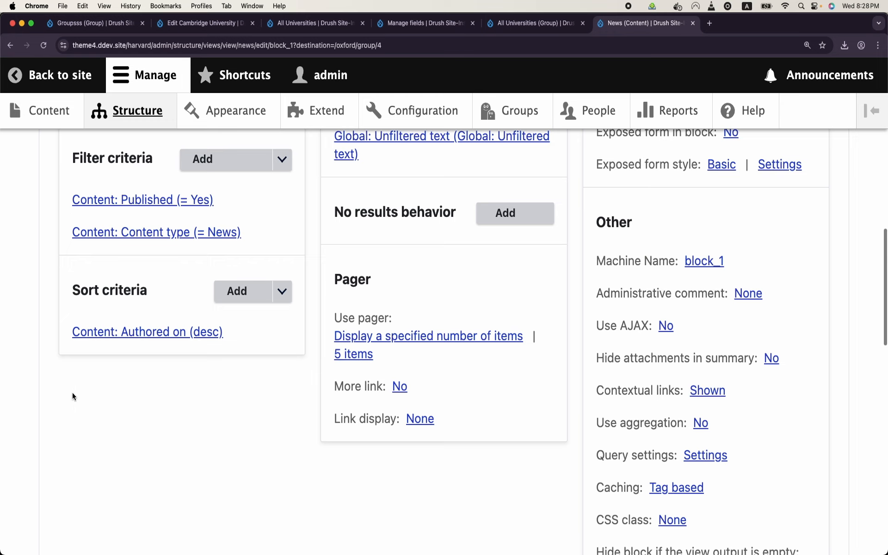
left_click(86, 460)
scroll(647, 363, "down", 6)
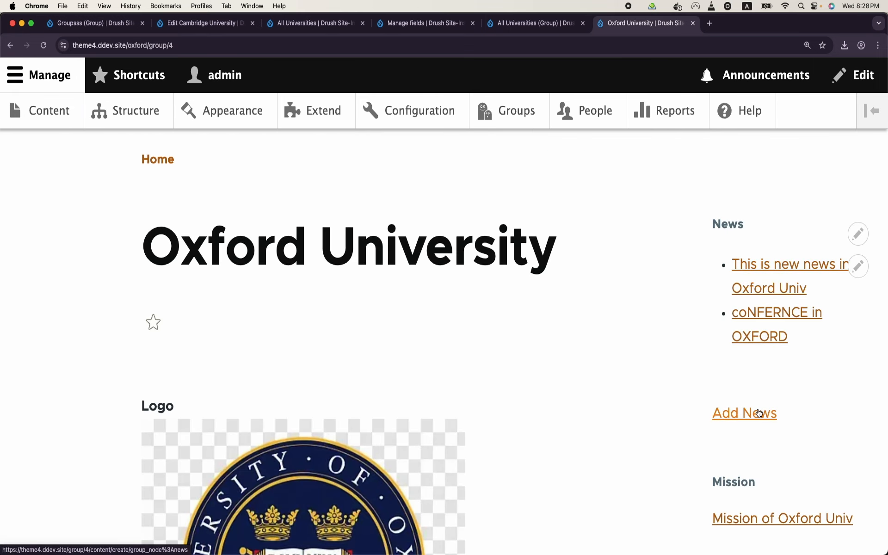
Step: Create a News item titled 'New news for oxford' from Oxford's Add News link
left_click(760, 412)
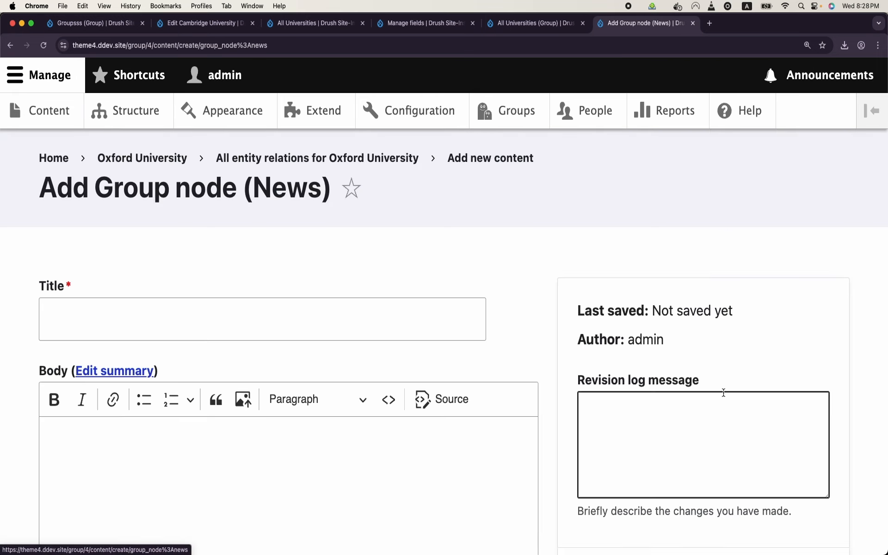
left_click(256, 321)
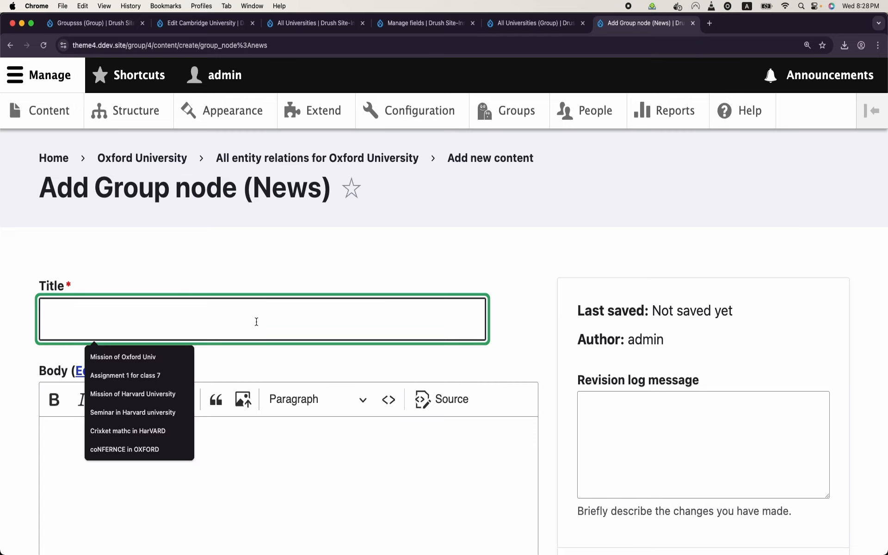
type("N")
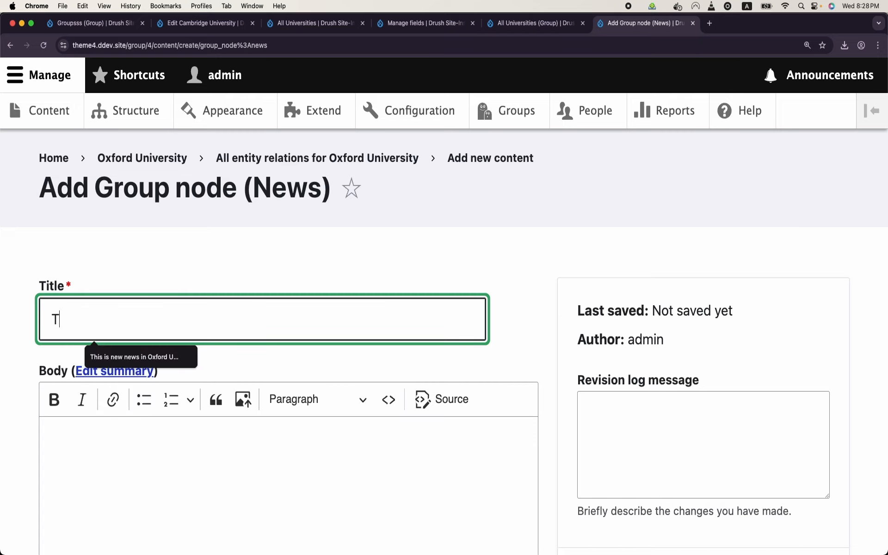
type("ew n")
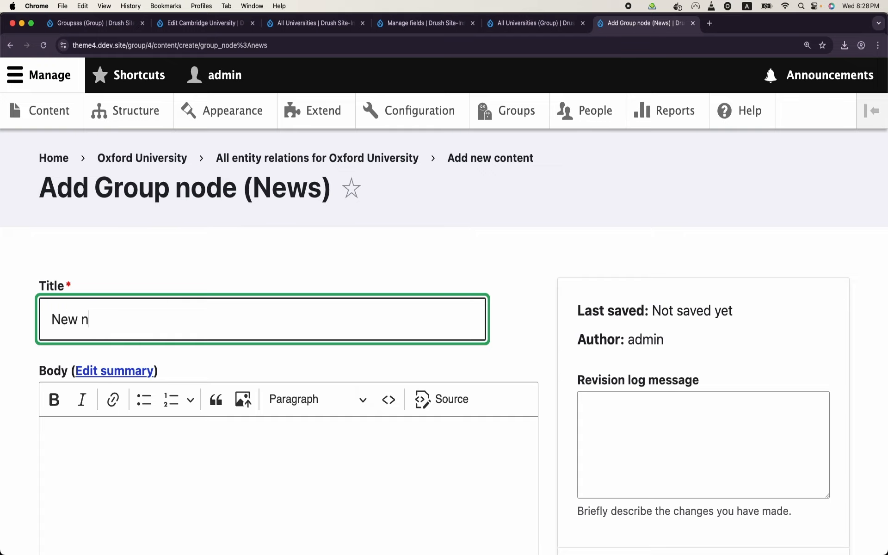
type("ews for oxford")
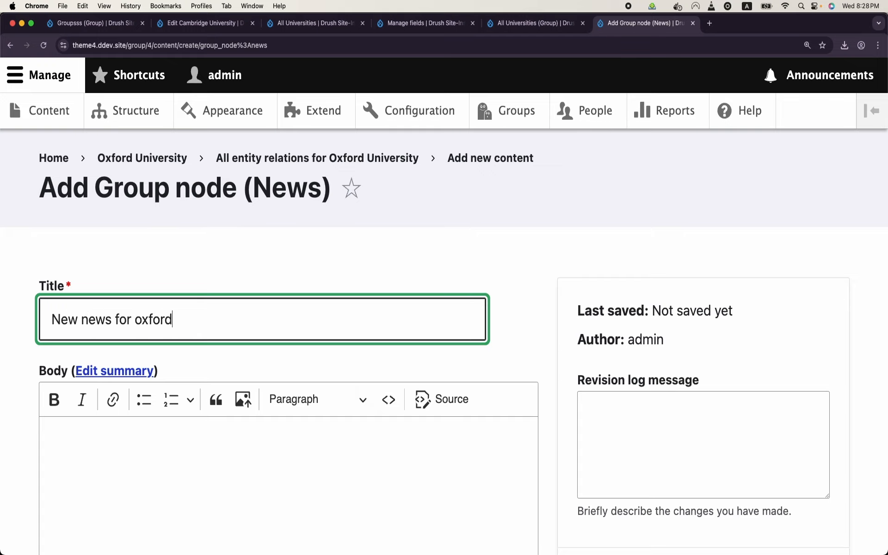
left_click(288, 446)
scroll(287, 446, "down", 5)
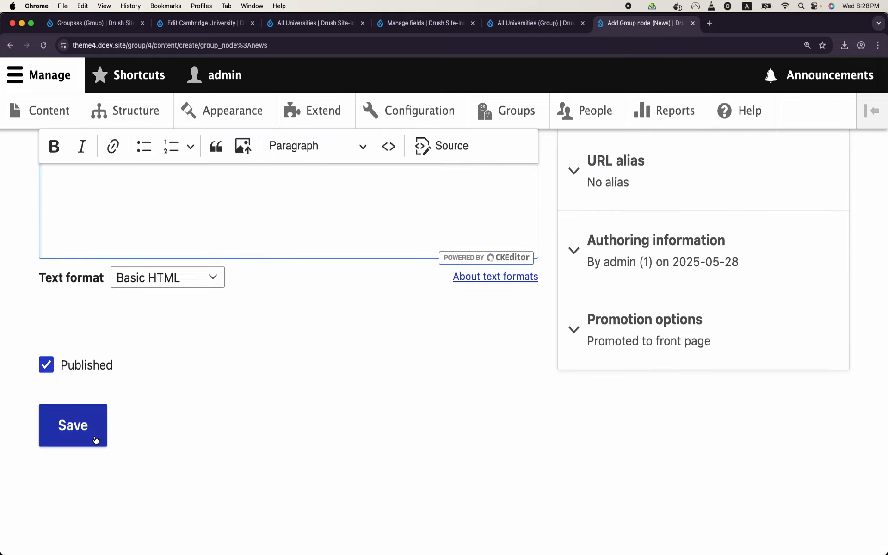
left_click(93, 438)
Step: Verify the News block lists the new item along with the Add News link
scroll(338, 390, "down", 8)
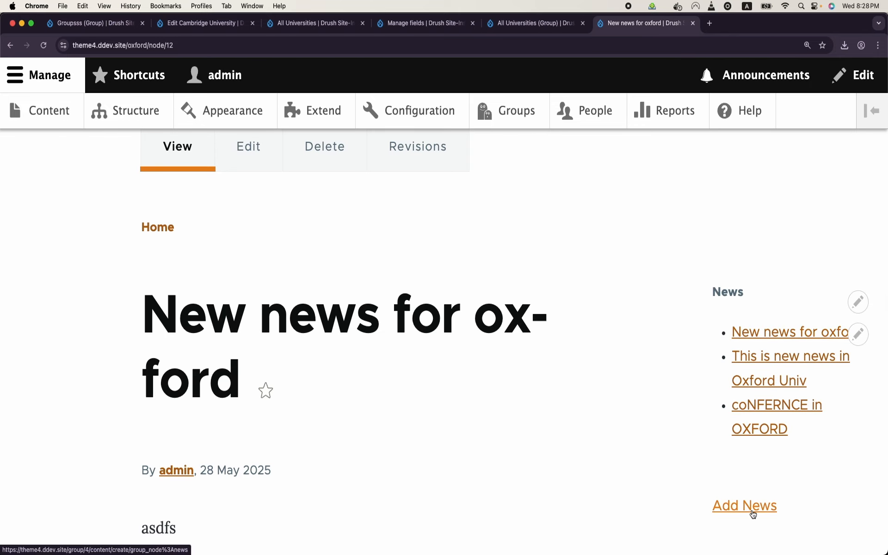
scroll(573, 456, "up", 2)
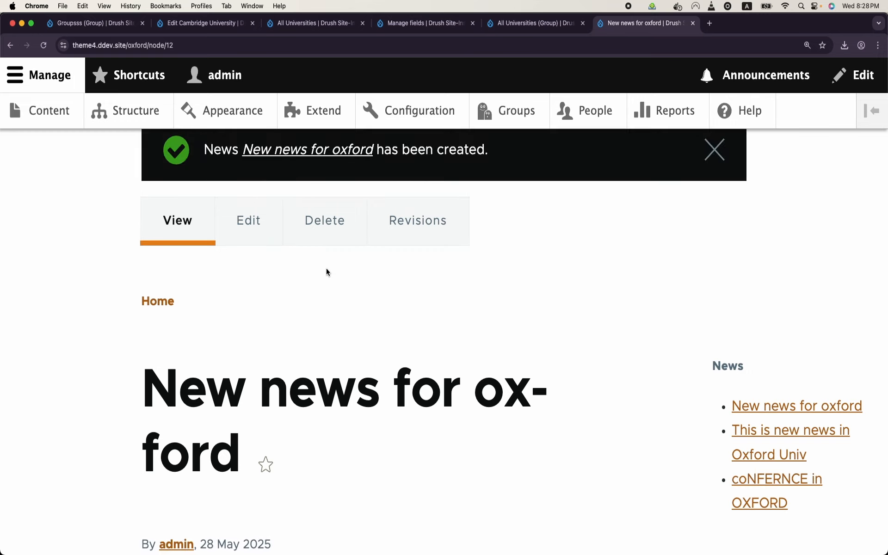
scroll(704, 364, "down", 3)
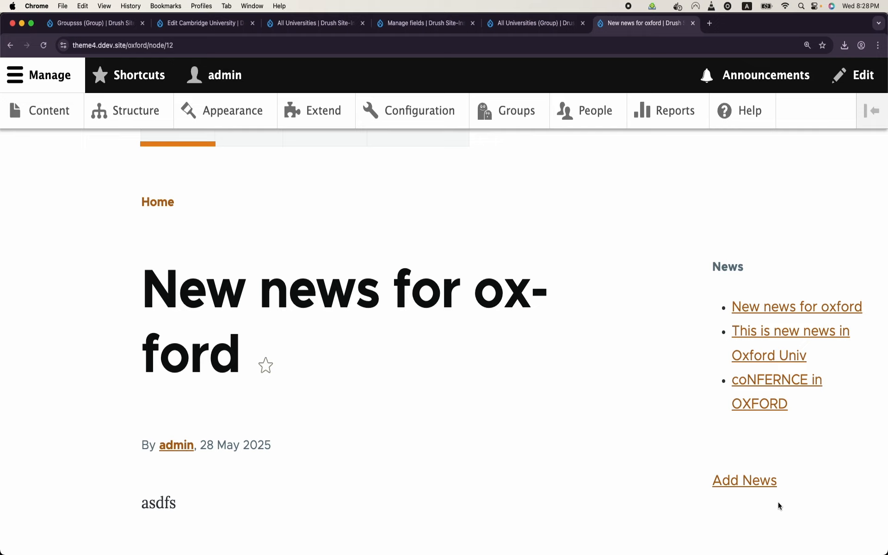
left_click_drag(785, 503, 707, 479)
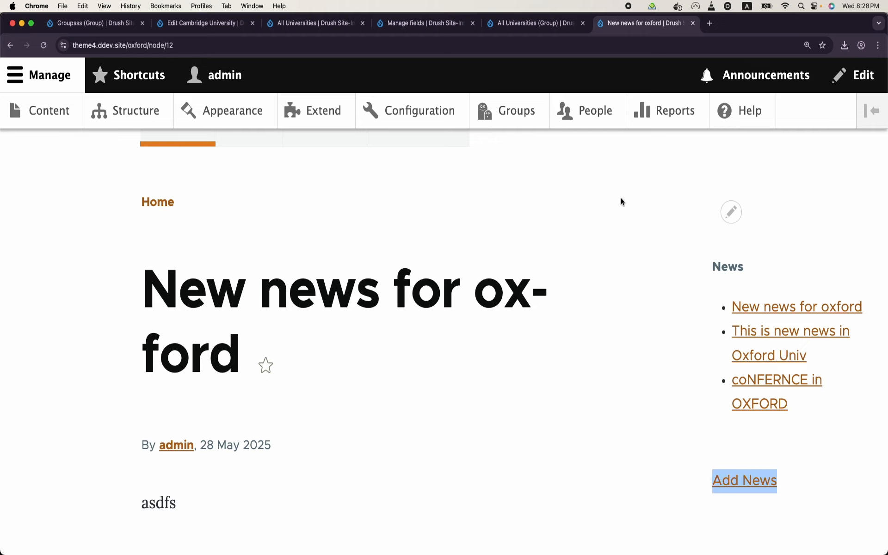
scroll(621, 198, "up", 10)
scroll(363, 296, "down", 3)
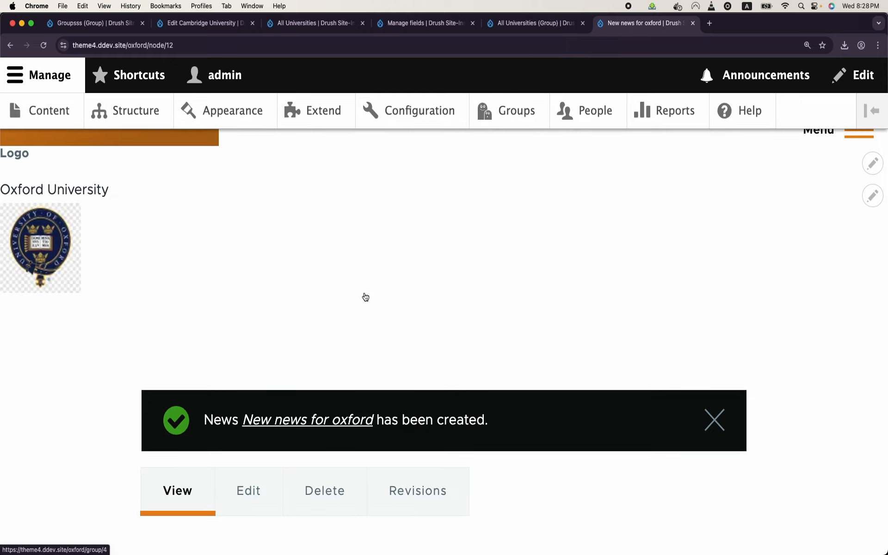
scroll(366, 297, "down", 1)
scroll(366, 297, "up", 3)
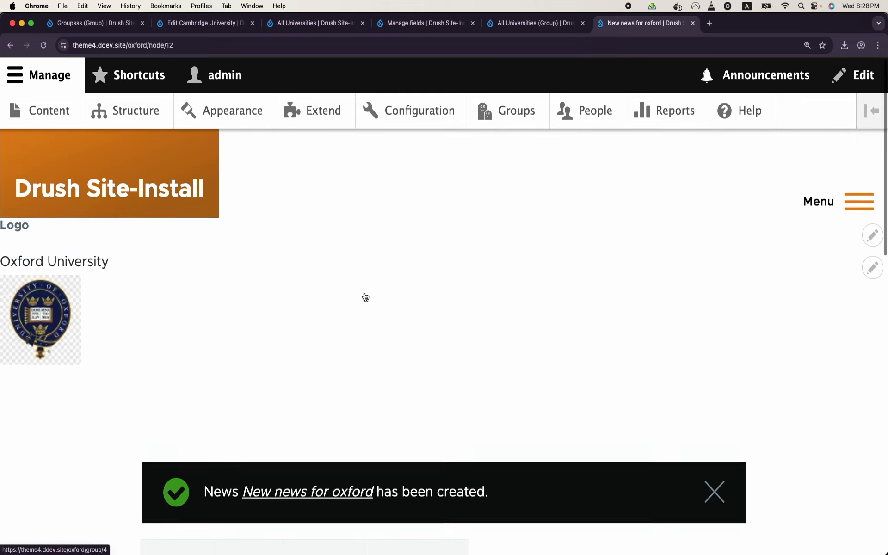
scroll(365, 296, "down", 3)
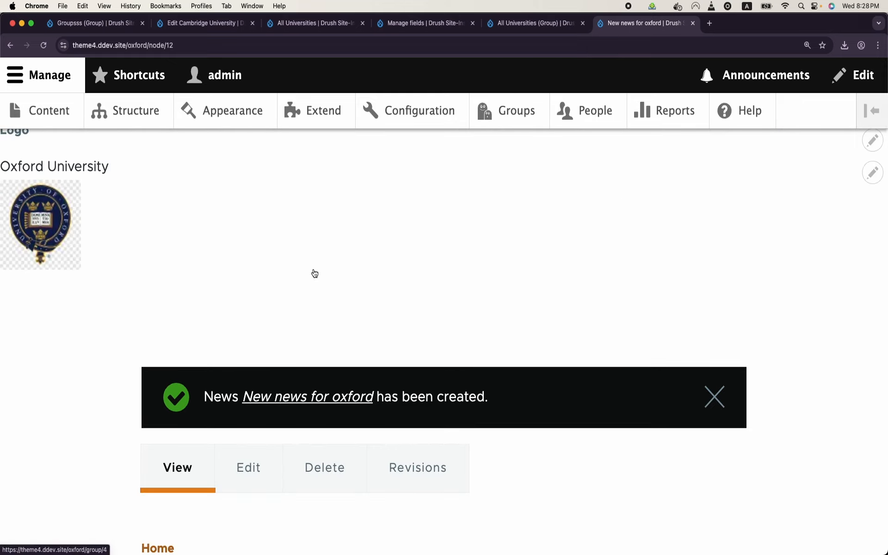
Step: Open the /admin/universities view page, visit Cambridge's site, then return to the listing
left_click(132, 110)
scroll(125, 278, "down", 10)
left_click(109, 451)
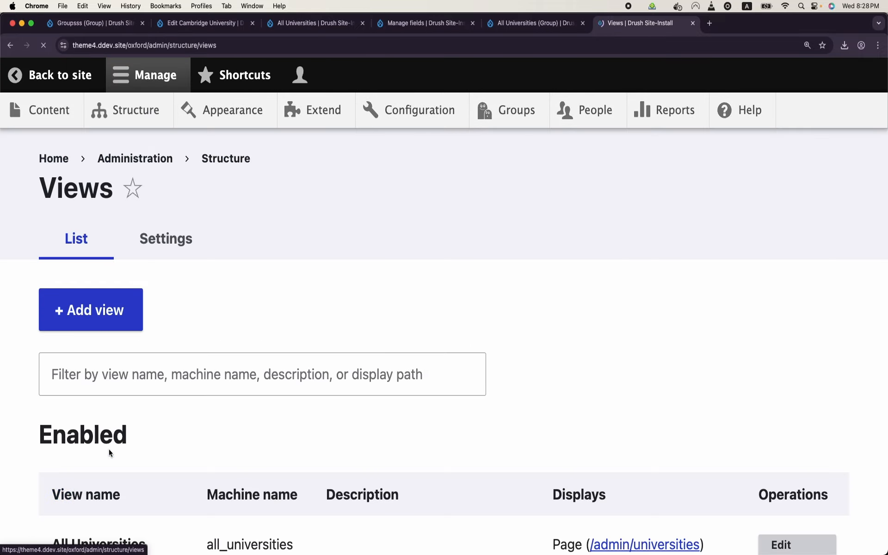
scroll(173, 327, "down", 3)
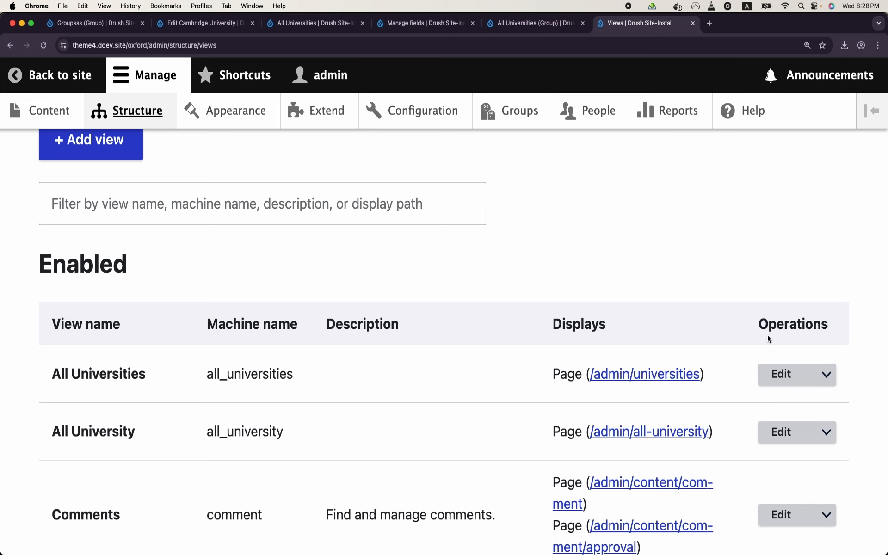
left_click(648, 375)
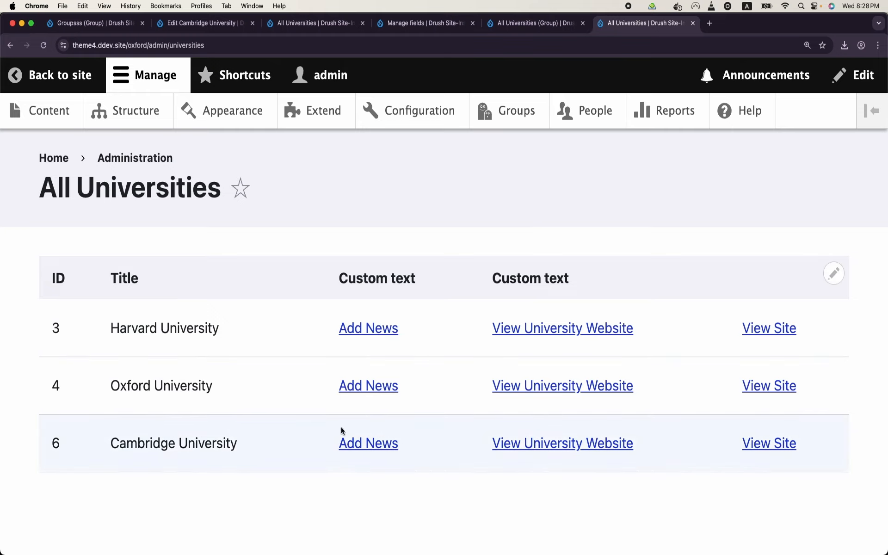
left_click(768, 445)
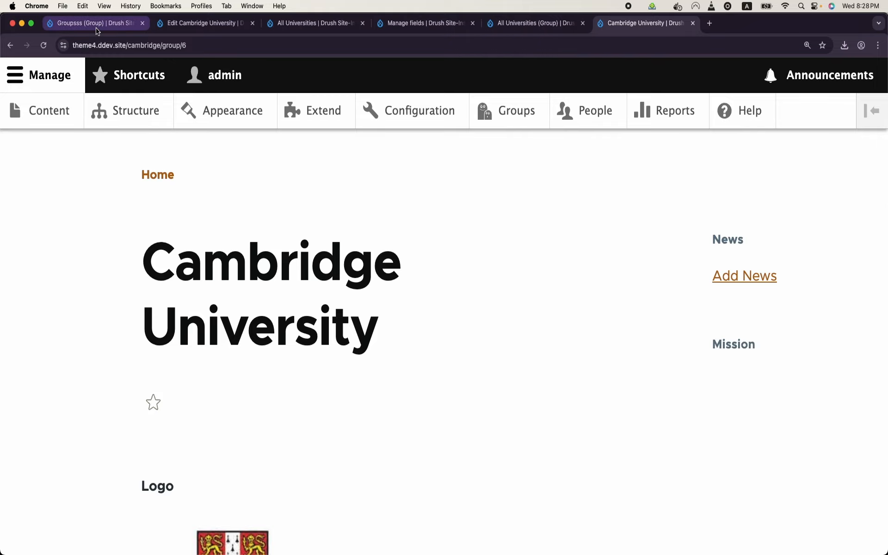
left_click(10, 45)
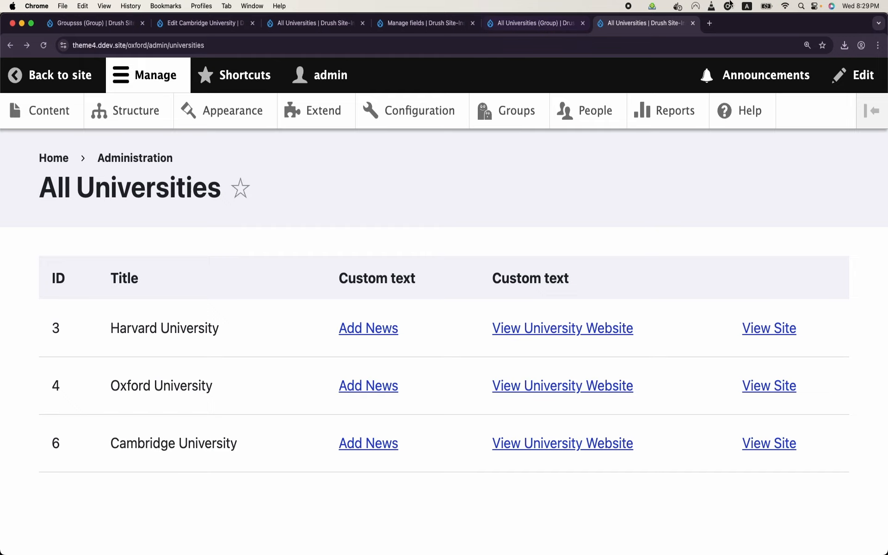
left_click(710, 24)
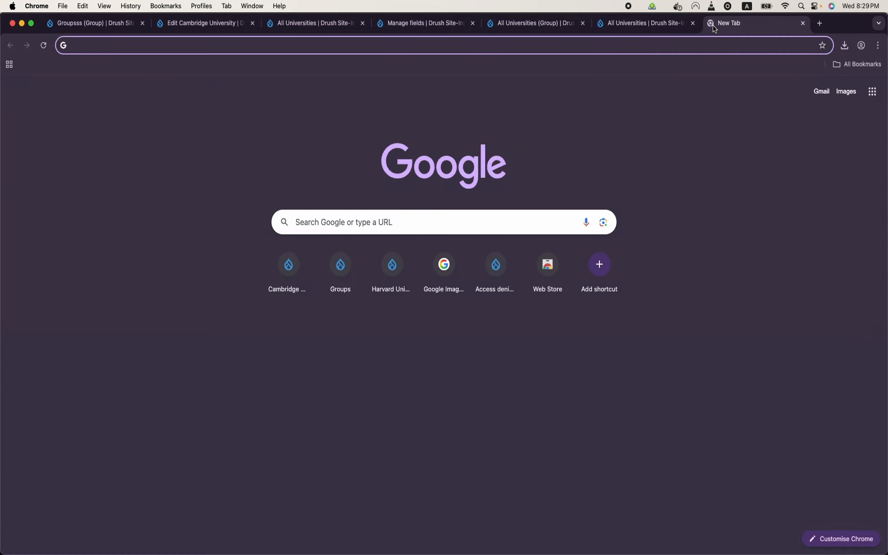
type("group ")
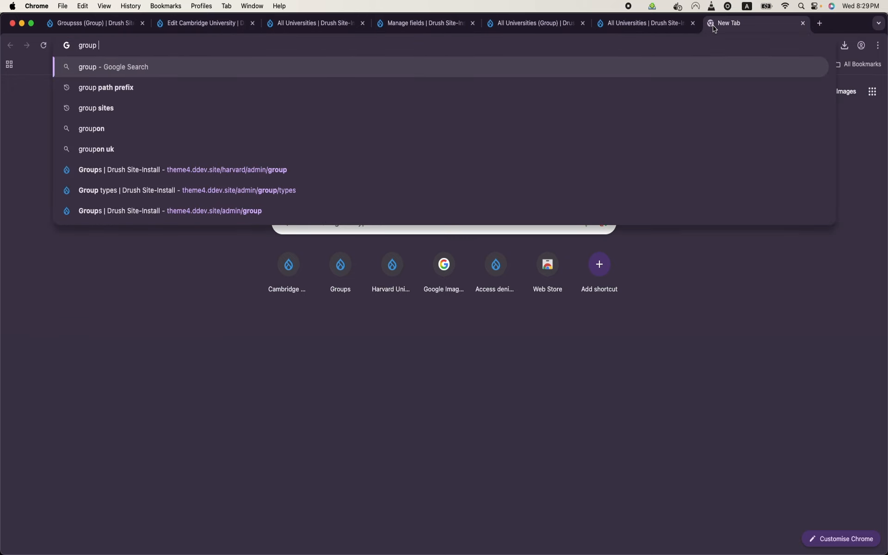
type("sites")
key("Return")
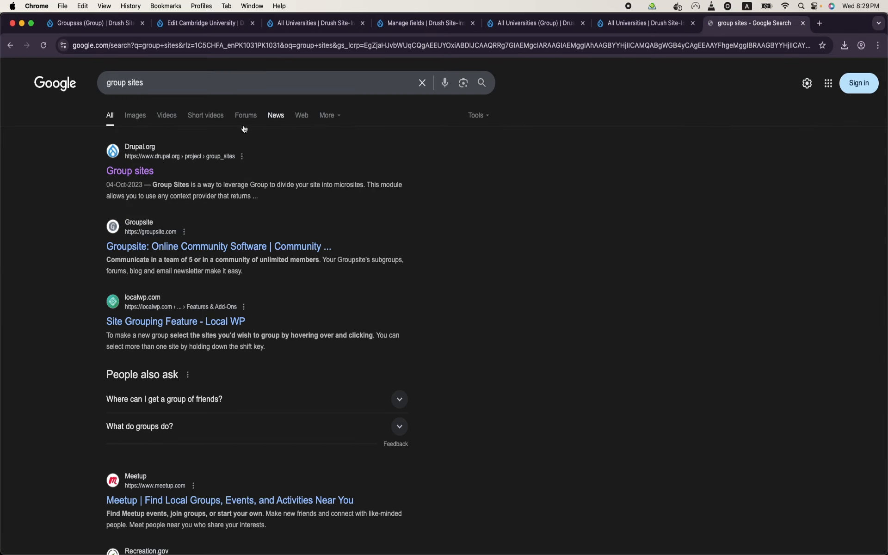
left_click(126, 167)
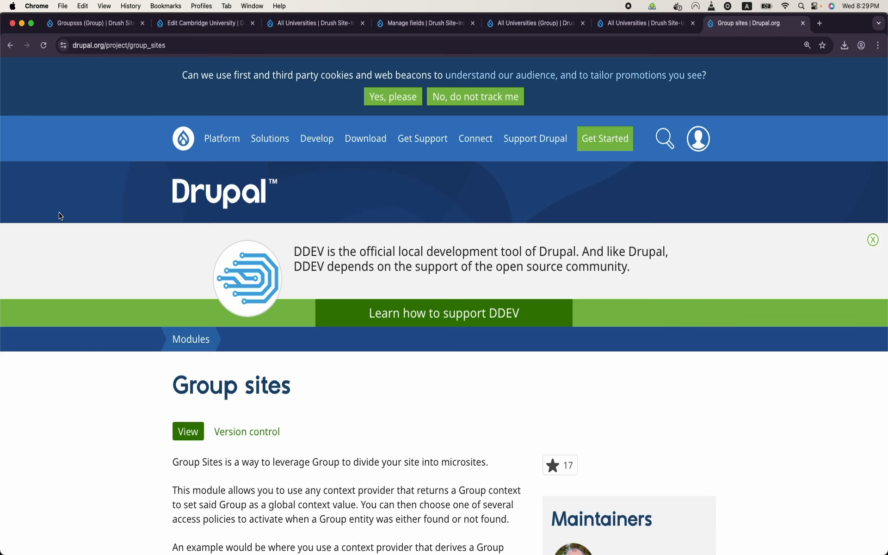
scroll(306, 351, "down", 5)
scroll(305, 348, "down", 3)
scroll(305, 348, "down", 3)
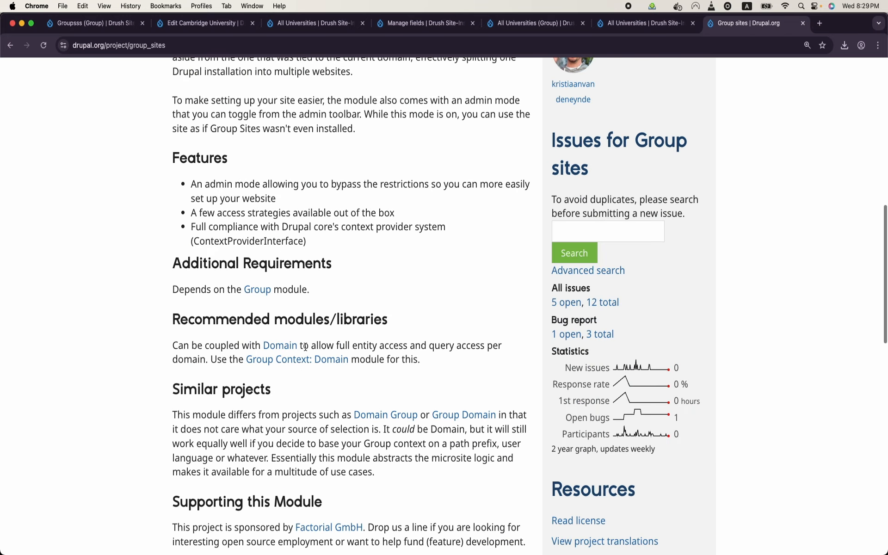
scroll(306, 348, "down", 4)
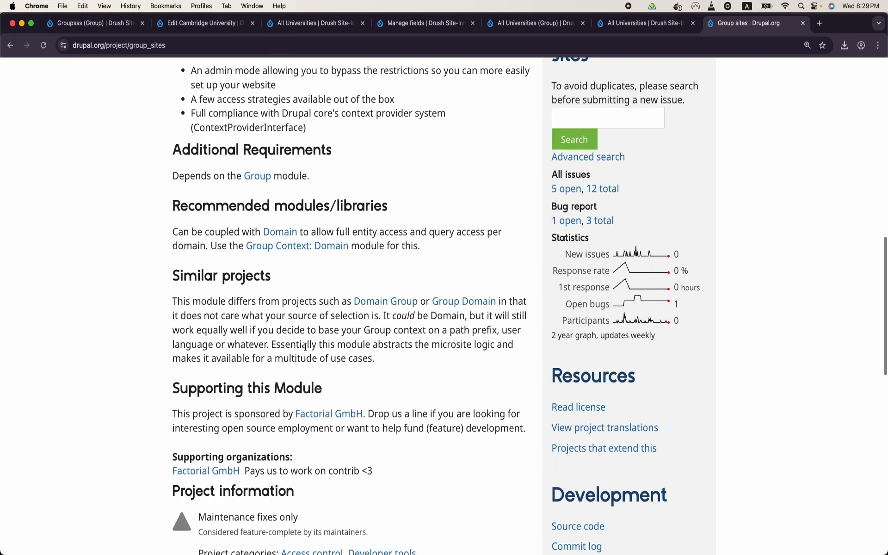
scroll(304, 349, "up", 10)
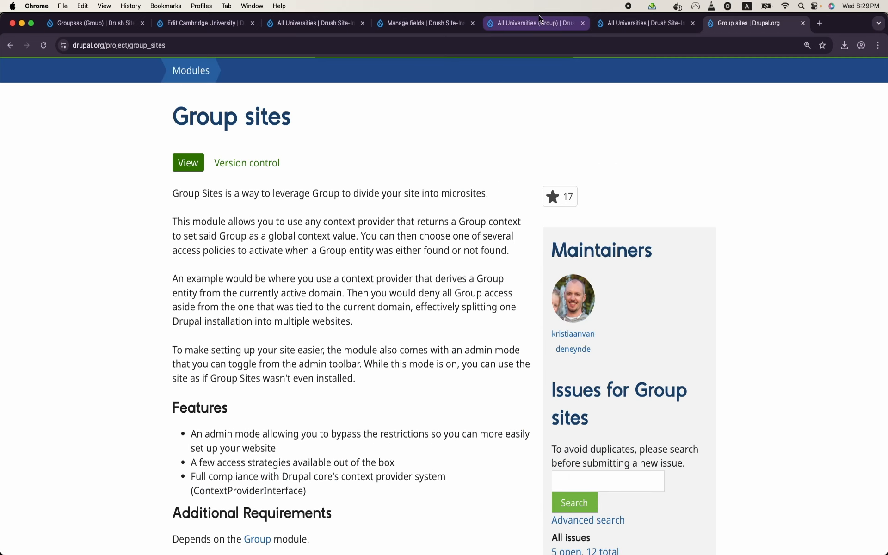
left_click(643, 23)
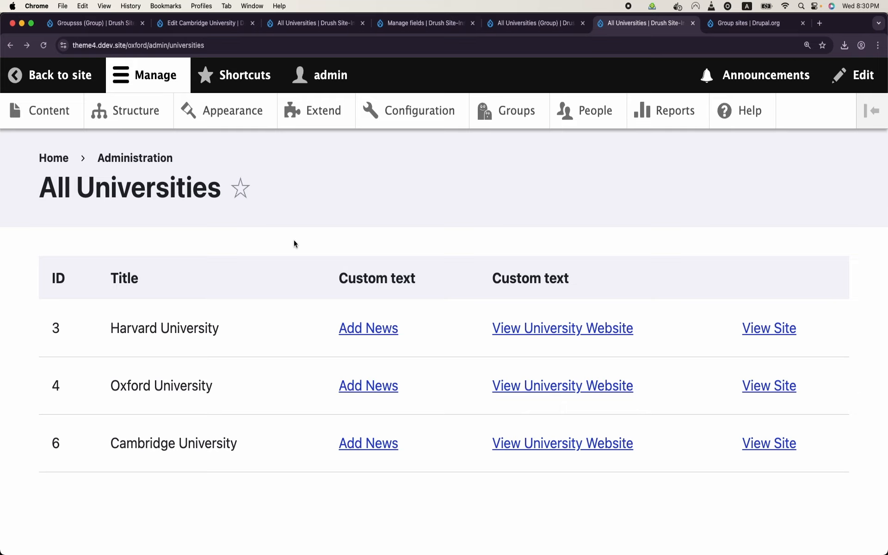
Step: From the Groups list of three universities and two classes, start adding a University group
left_click(509, 129)
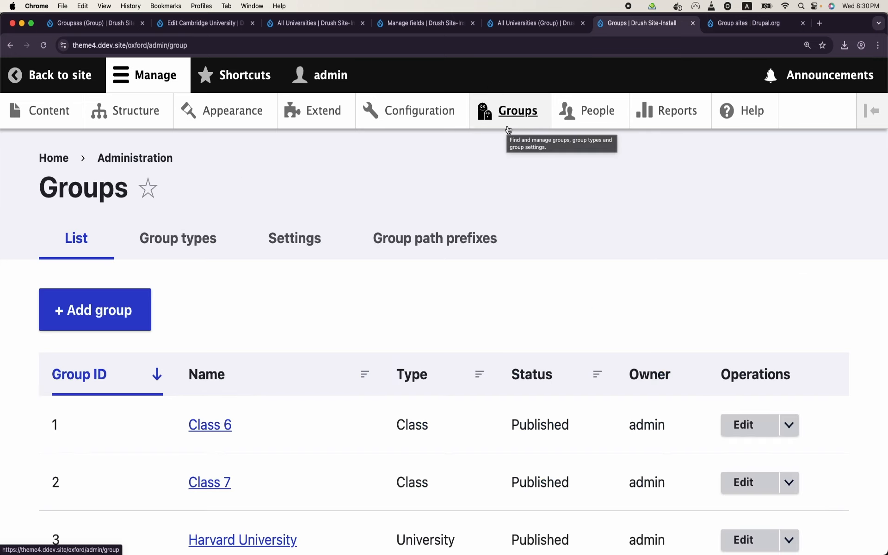
scroll(246, 331, "down", 5)
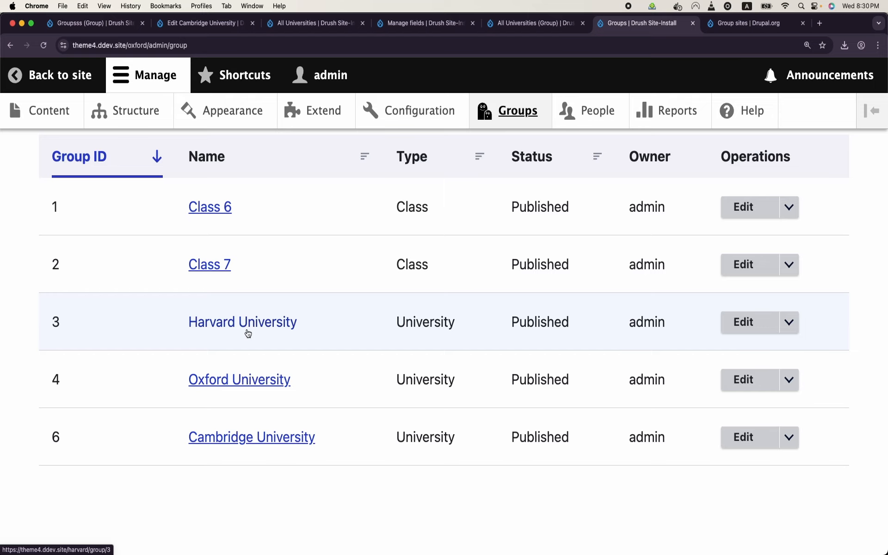
scroll(248, 333, "up", 5)
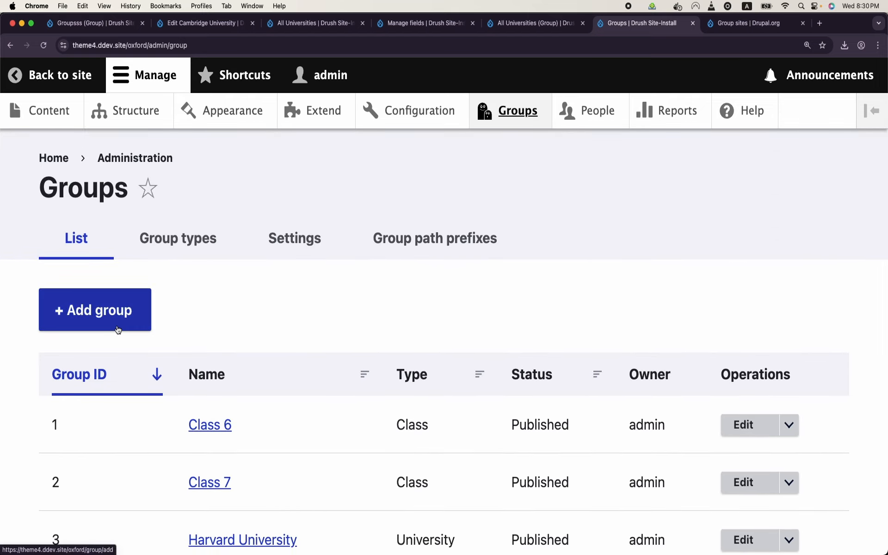
left_click(118, 329)
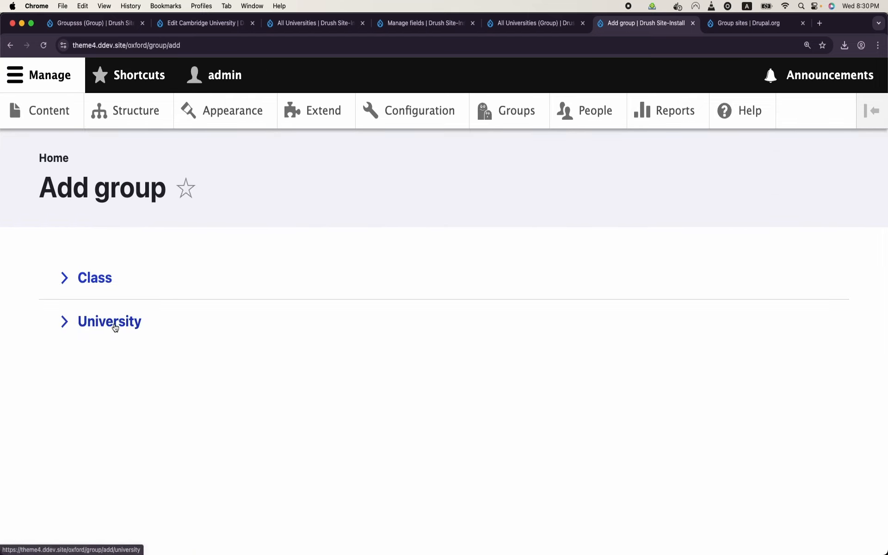
left_click(115, 321)
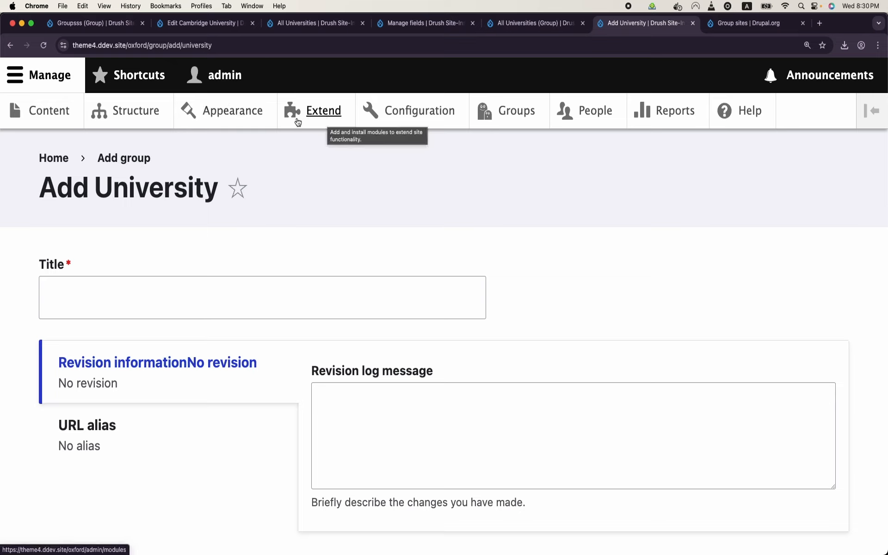
Step: Browse the Appearance themes: Olivero default, with Stark, theme1 and theme2 uninstalled
left_click(233, 110)
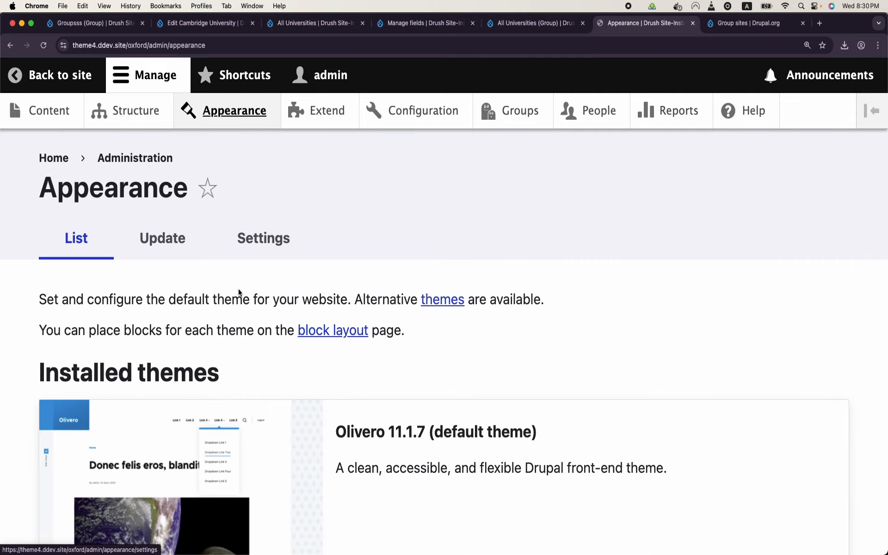
scroll(239, 292, "down", 5)
scroll(239, 293, "down", 10)
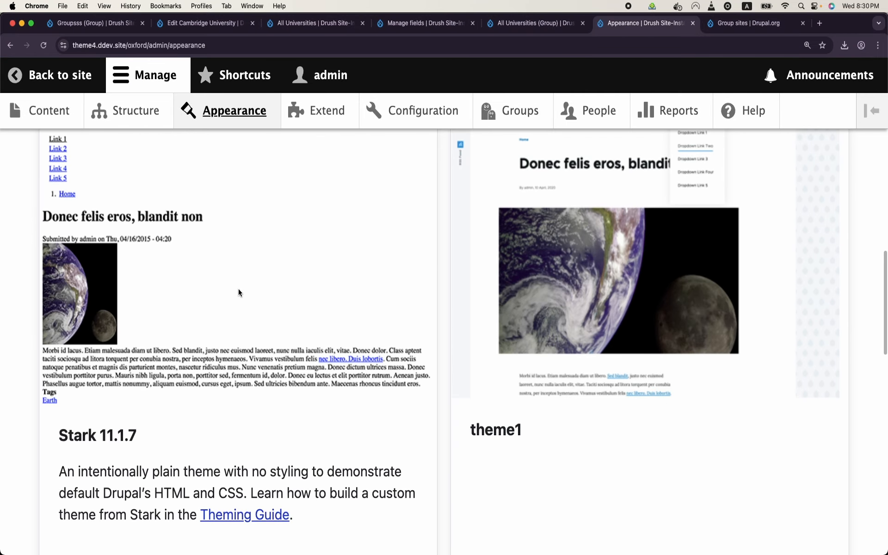
scroll(239, 293, "down", 5)
scroll(239, 293, "down", 3)
scroll(238, 291, "up", 4)
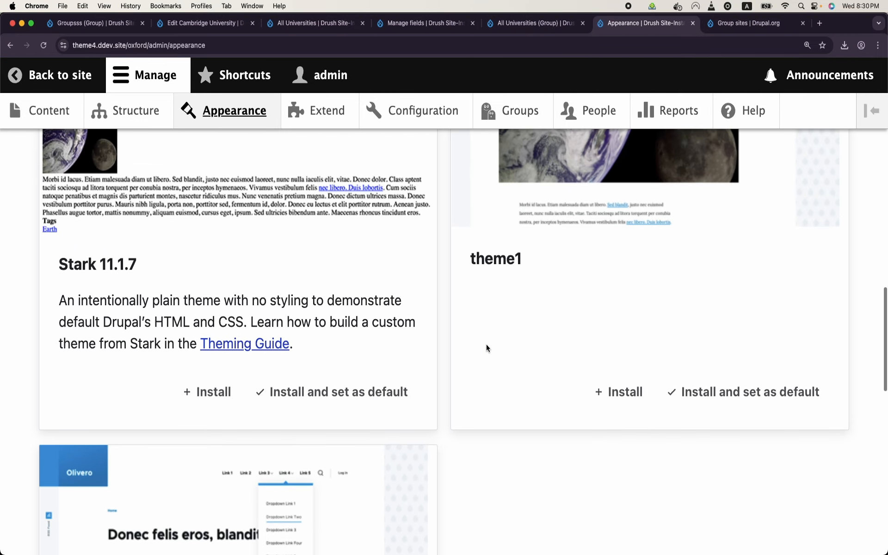
scroll(512, 276, "down", 9)
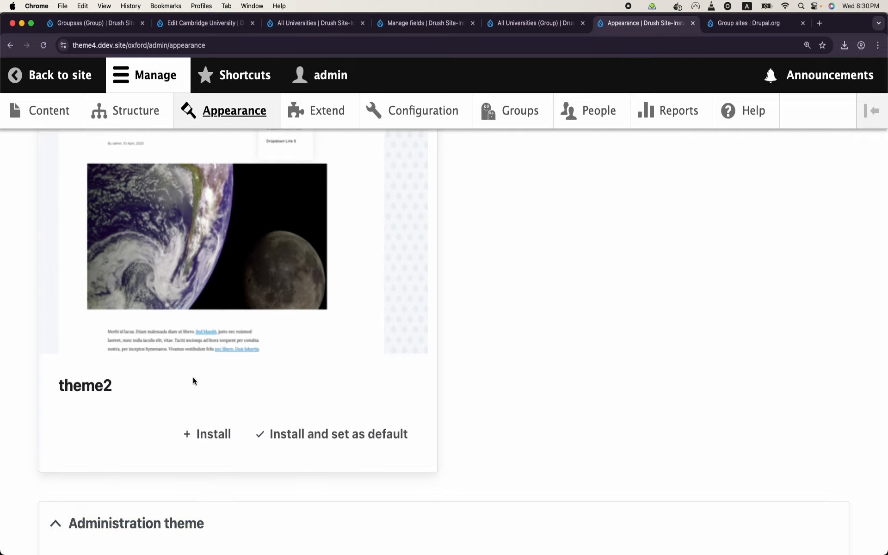
Step: Google 'theme switcher drupal' in a new tab and open the Theme Switcher Rules project page
left_click(819, 23)
type("theme ws")
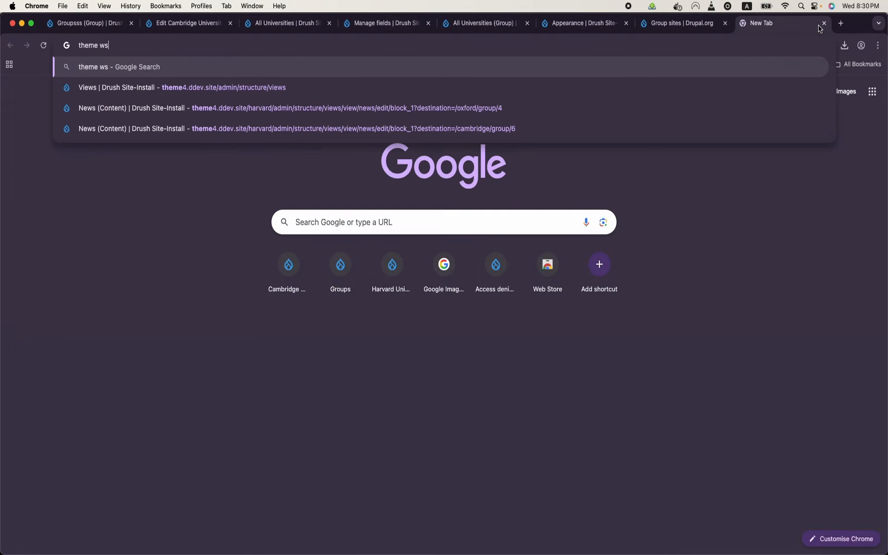
key("BackSpace")
key("BackSpace")
type("swit")
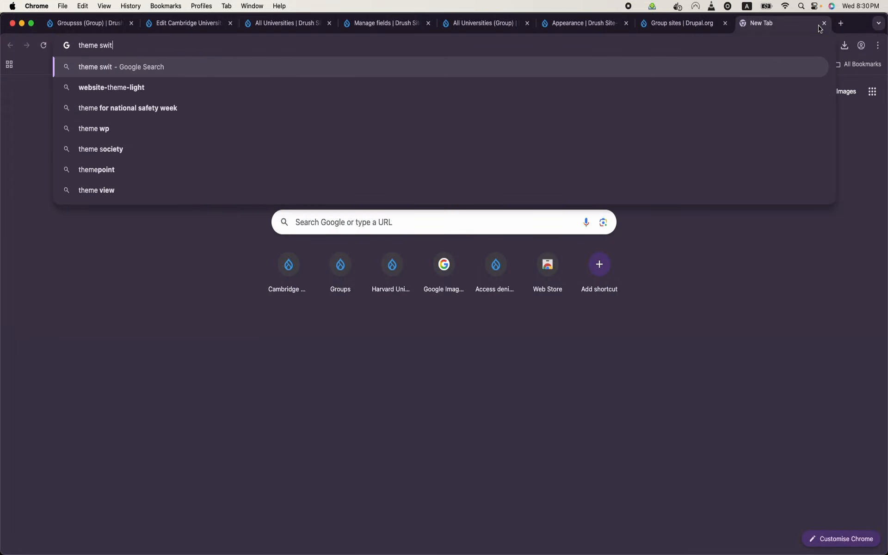
type("cher drupal")
key("Return")
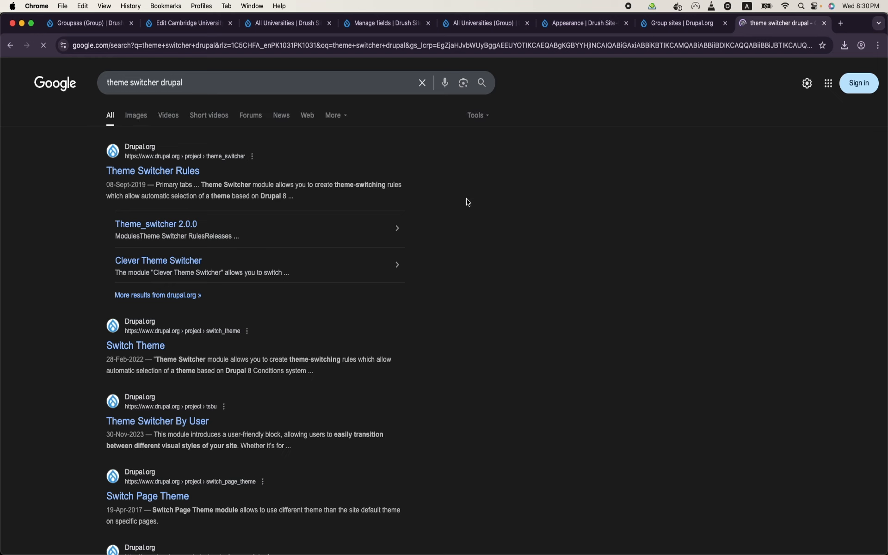
left_click(170, 172)
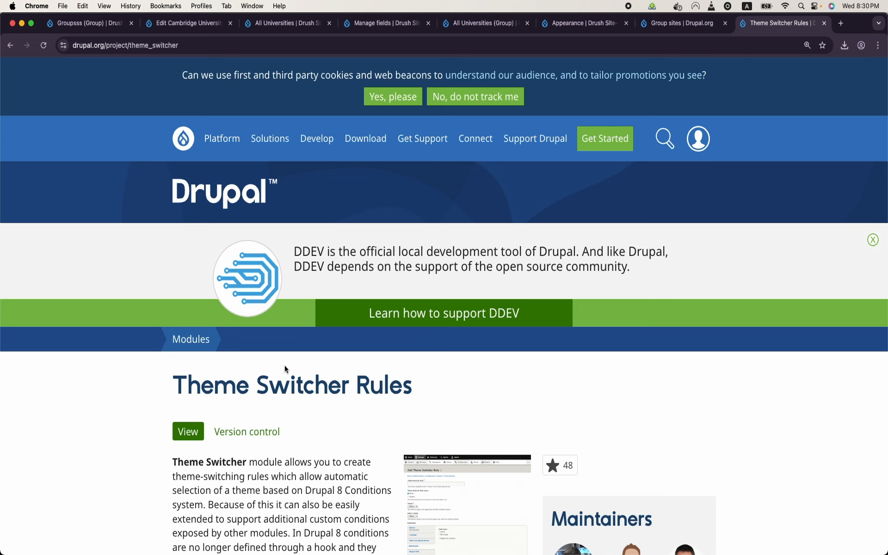
Step: Enlarge the module's Add Theme Switcher Rule screenshot, then go back to Cambridge University's edit form
scroll(370, 375, "down", 5)
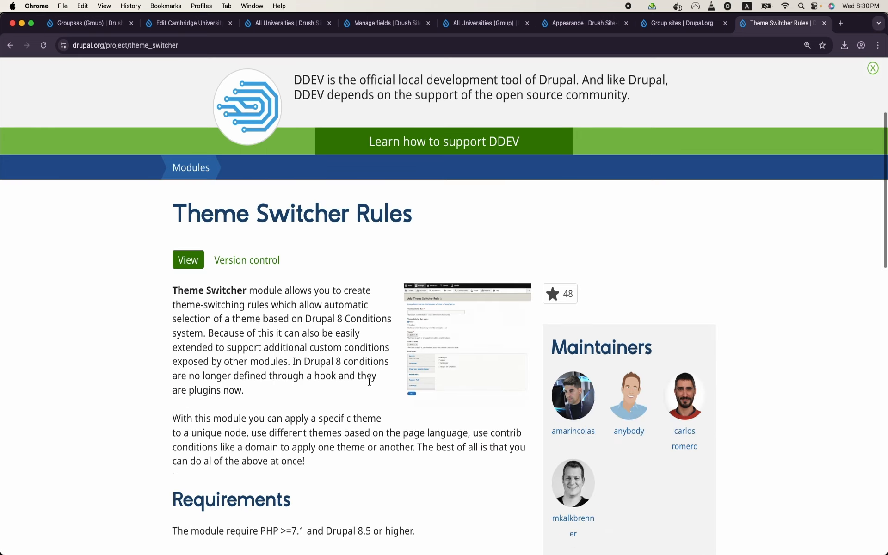
left_click(489, 368)
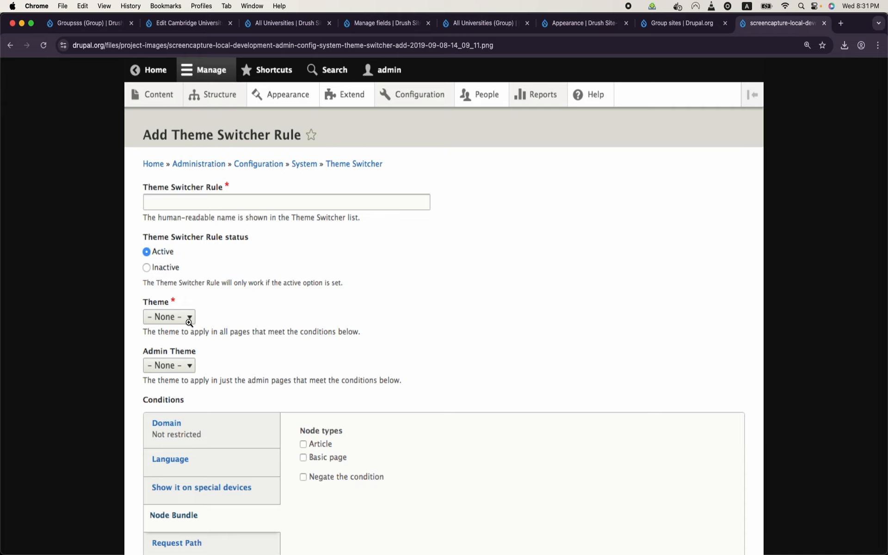
scroll(189, 323, "down", 3)
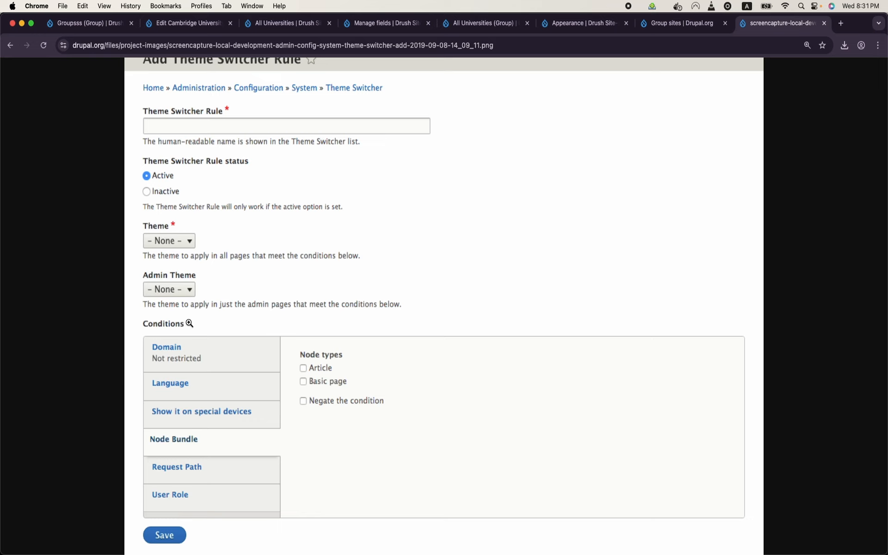
left_click(285, 23)
left_click(190, 24)
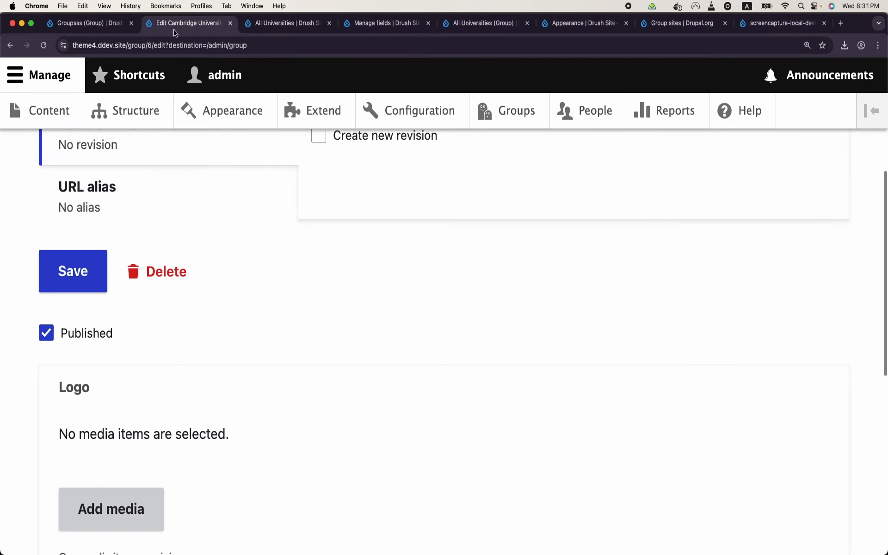
Step: Open the Oxford University group page to check its News block
left_click(508, 113)
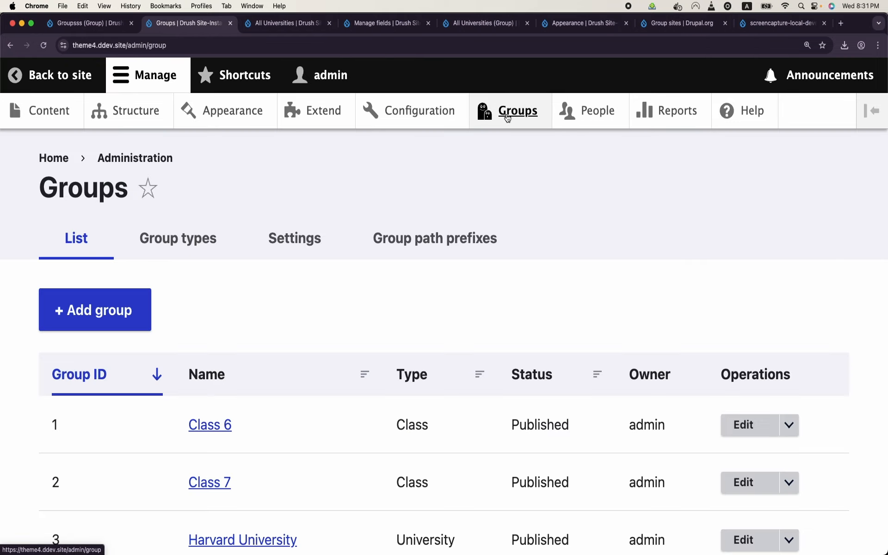
scroll(396, 367, "down", 5)
left_click(234, 428)
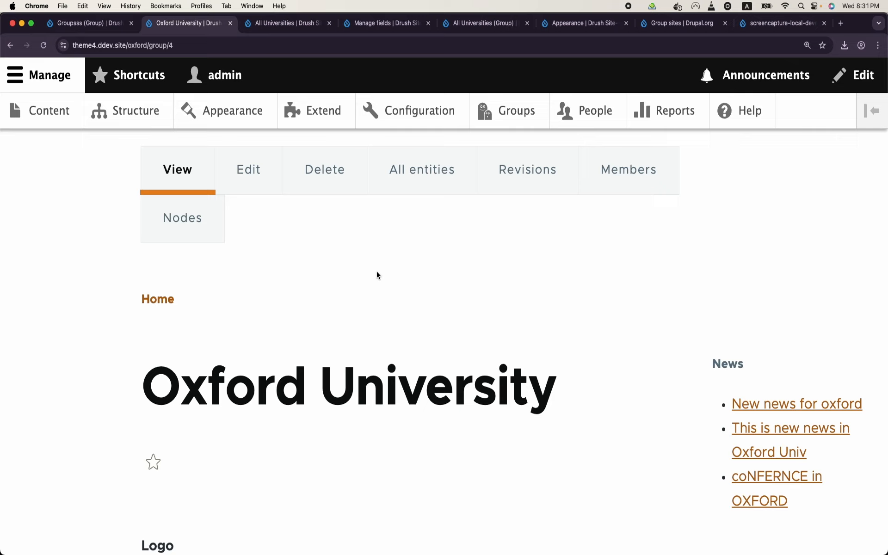
Step: Go to the Structure administration page listing Block layout, Block types and Contact forms
left_click(512, 109)
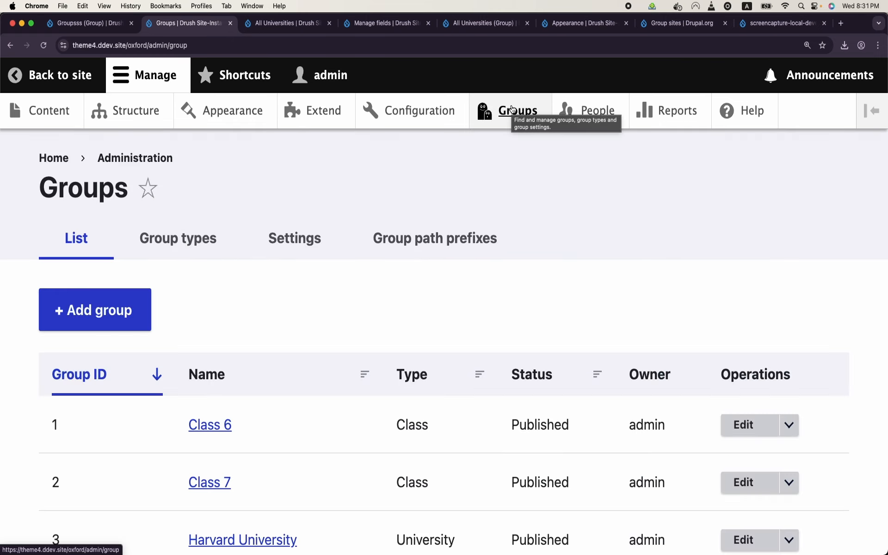
left_click(159, 122)
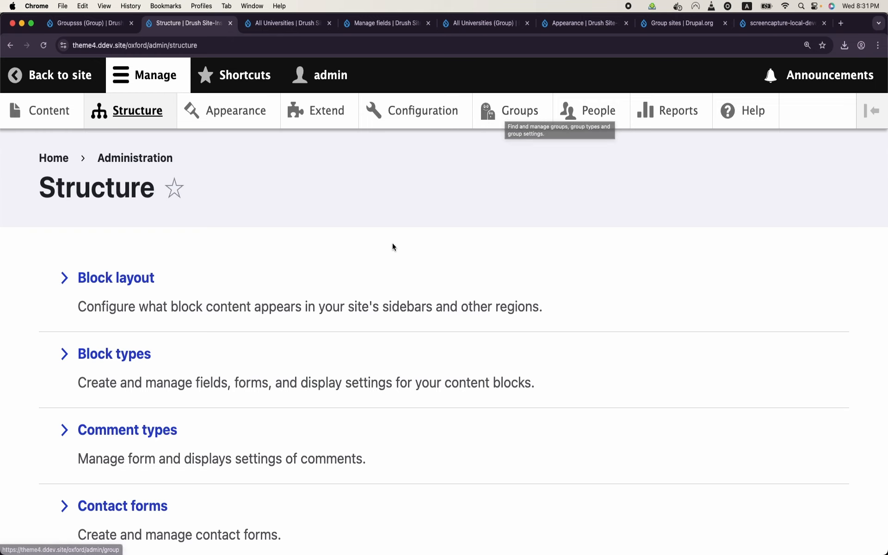
scroll(393, 243, "down", 3)
scroll(393, 243, "up", 3)
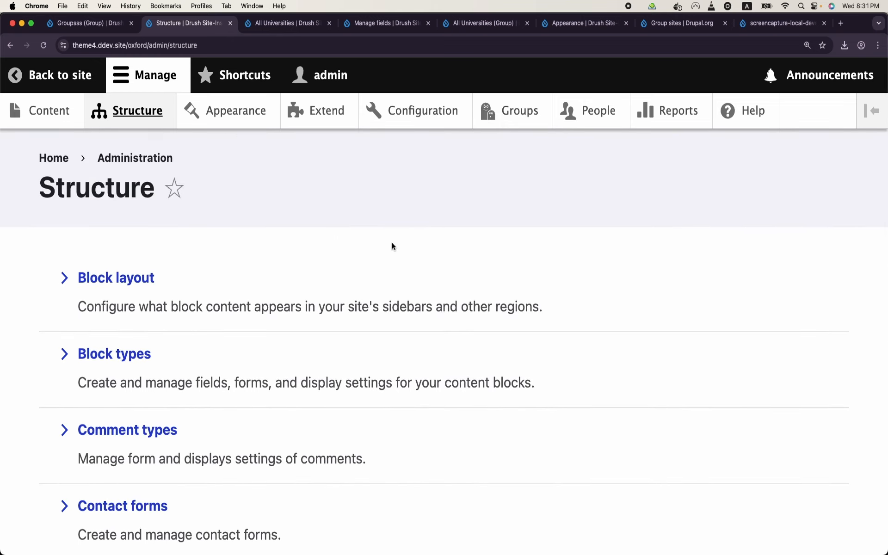